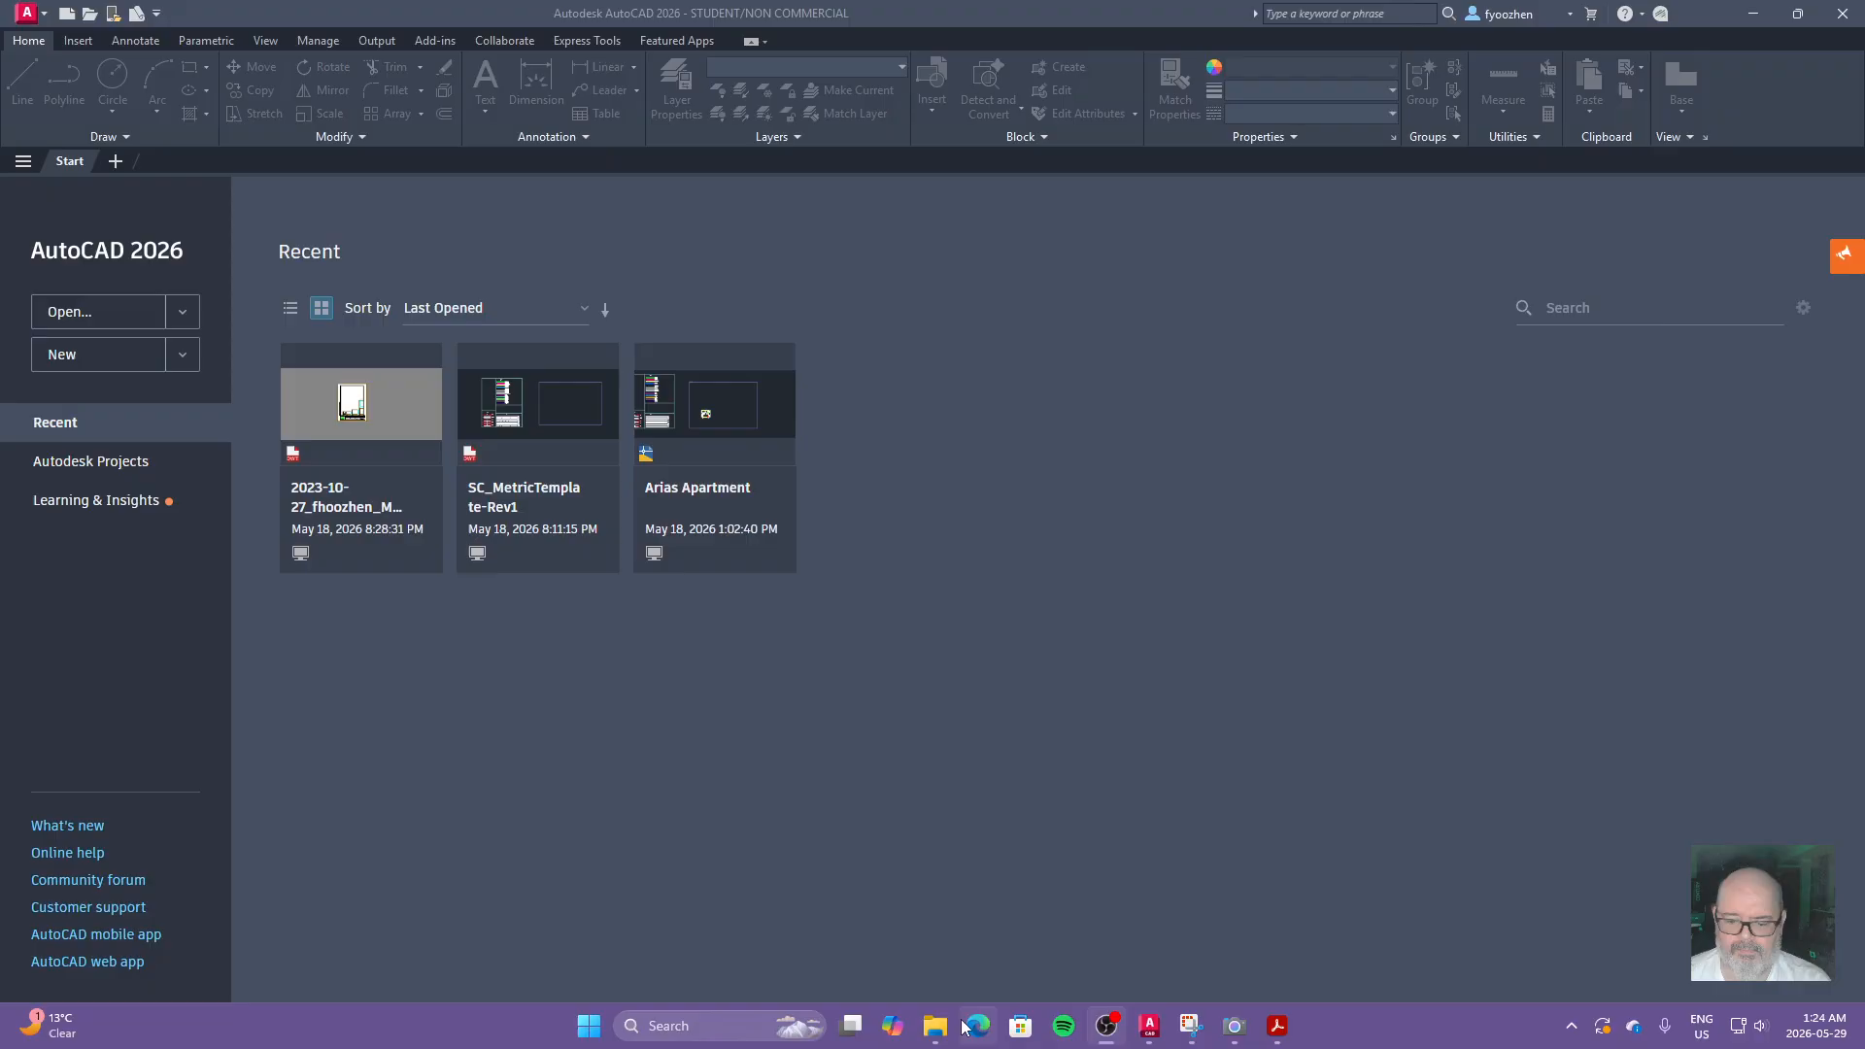
Step: Switch to Acrobat and review the reference PDFs plan1, plan2, site and render, examining floor layouts, lot boundaries and the house exterior
mouse_move(935, 1027)
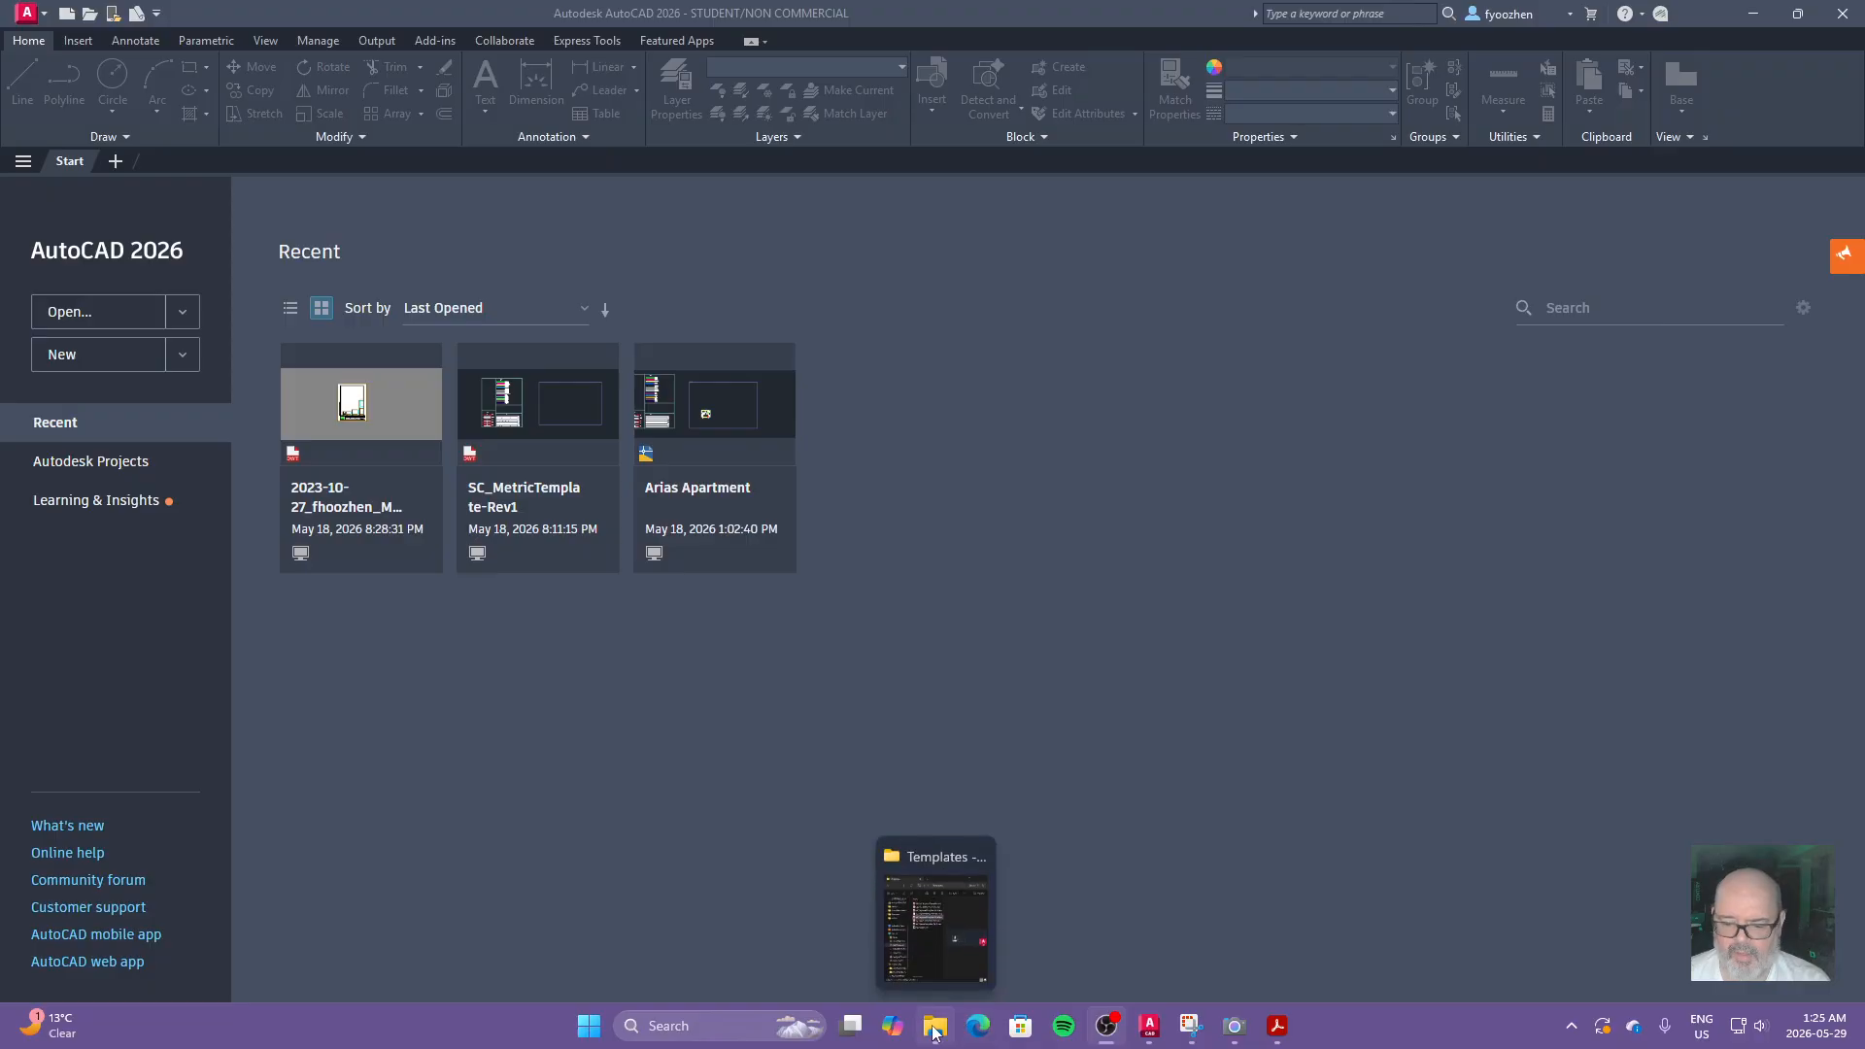
left_click(1278, 1025)
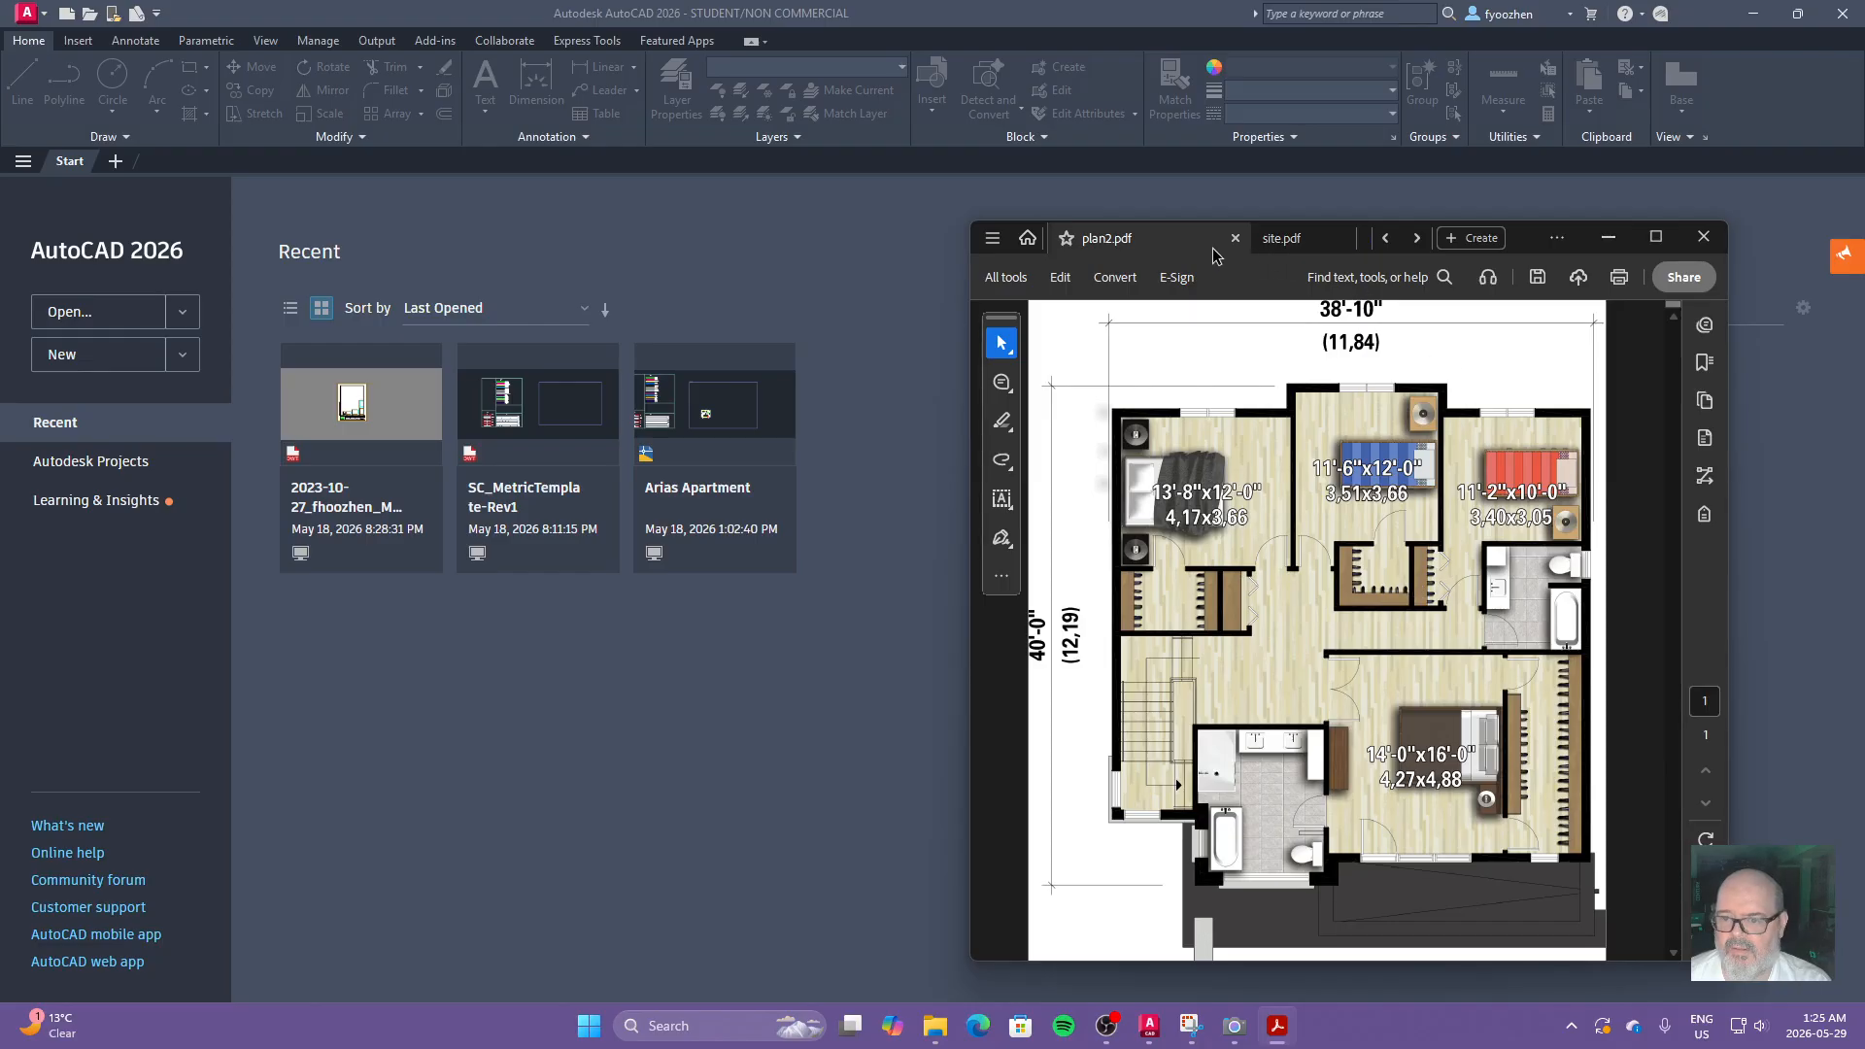
left_click(1389, 239)
left_click(1081, 238)
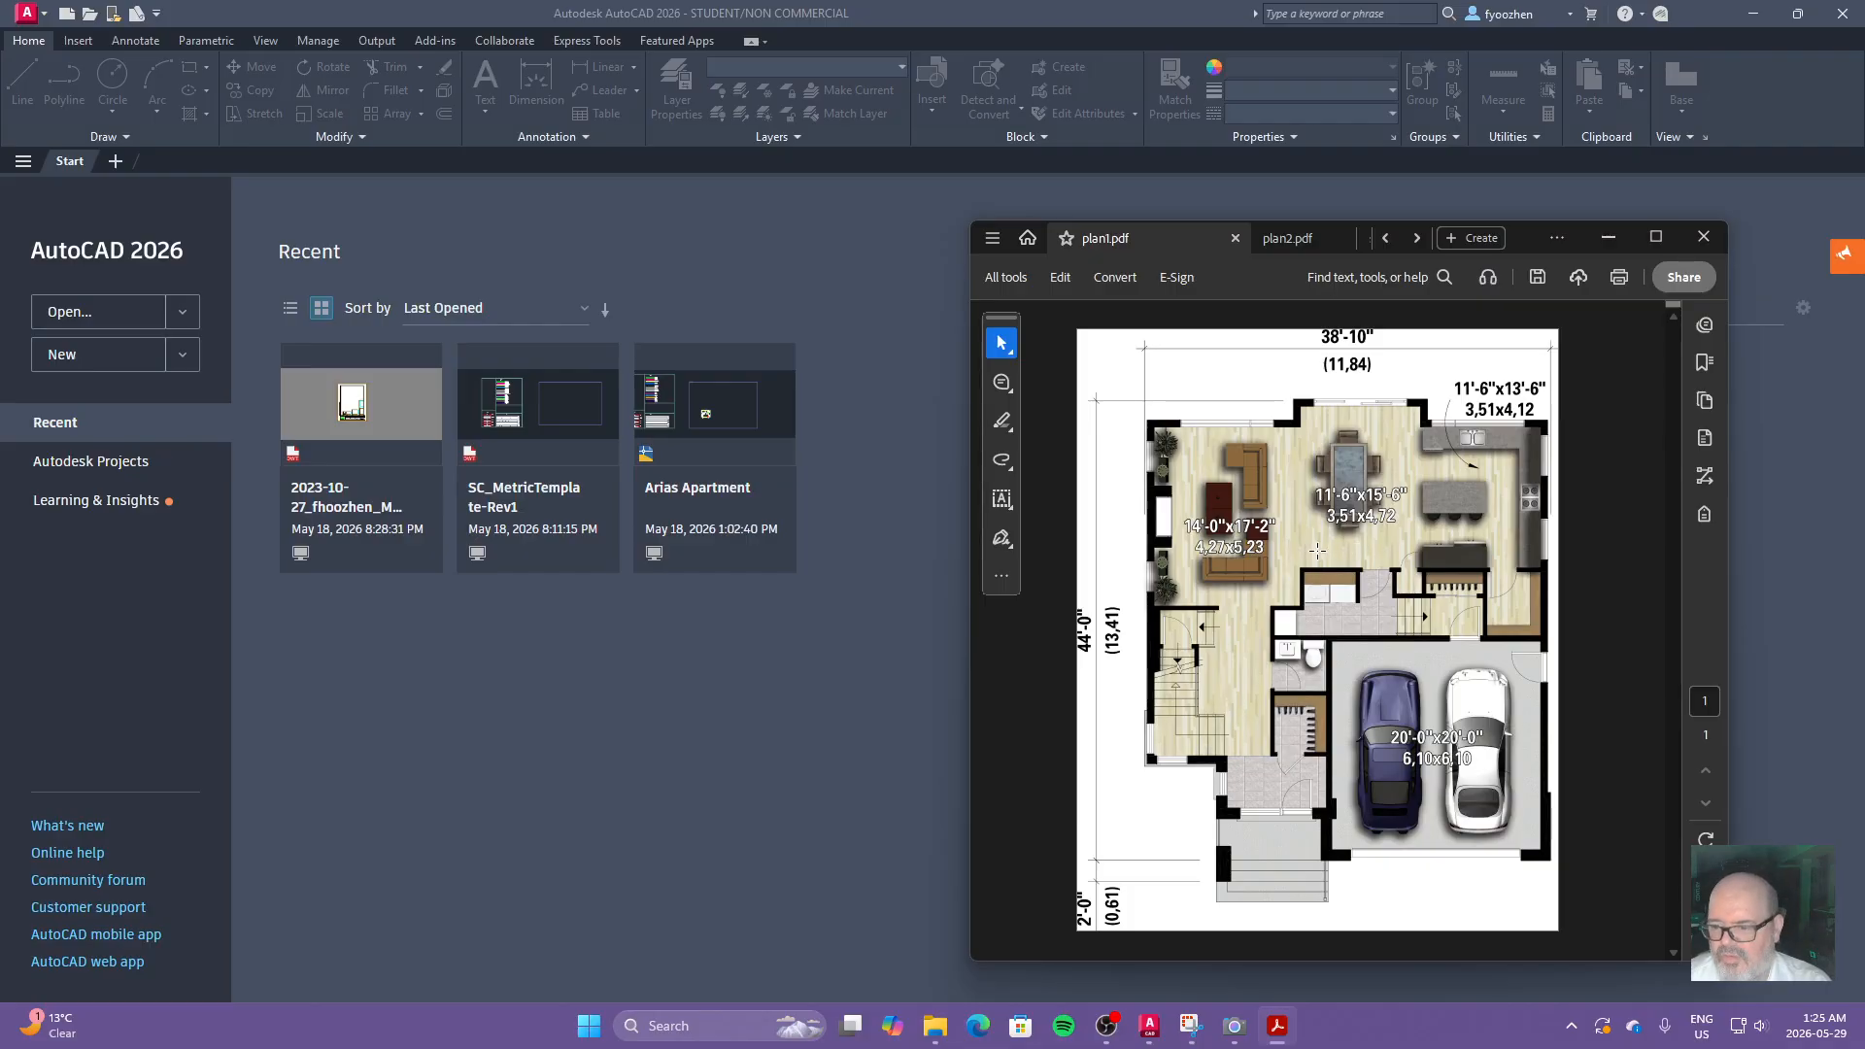
left_click(1289, 239)
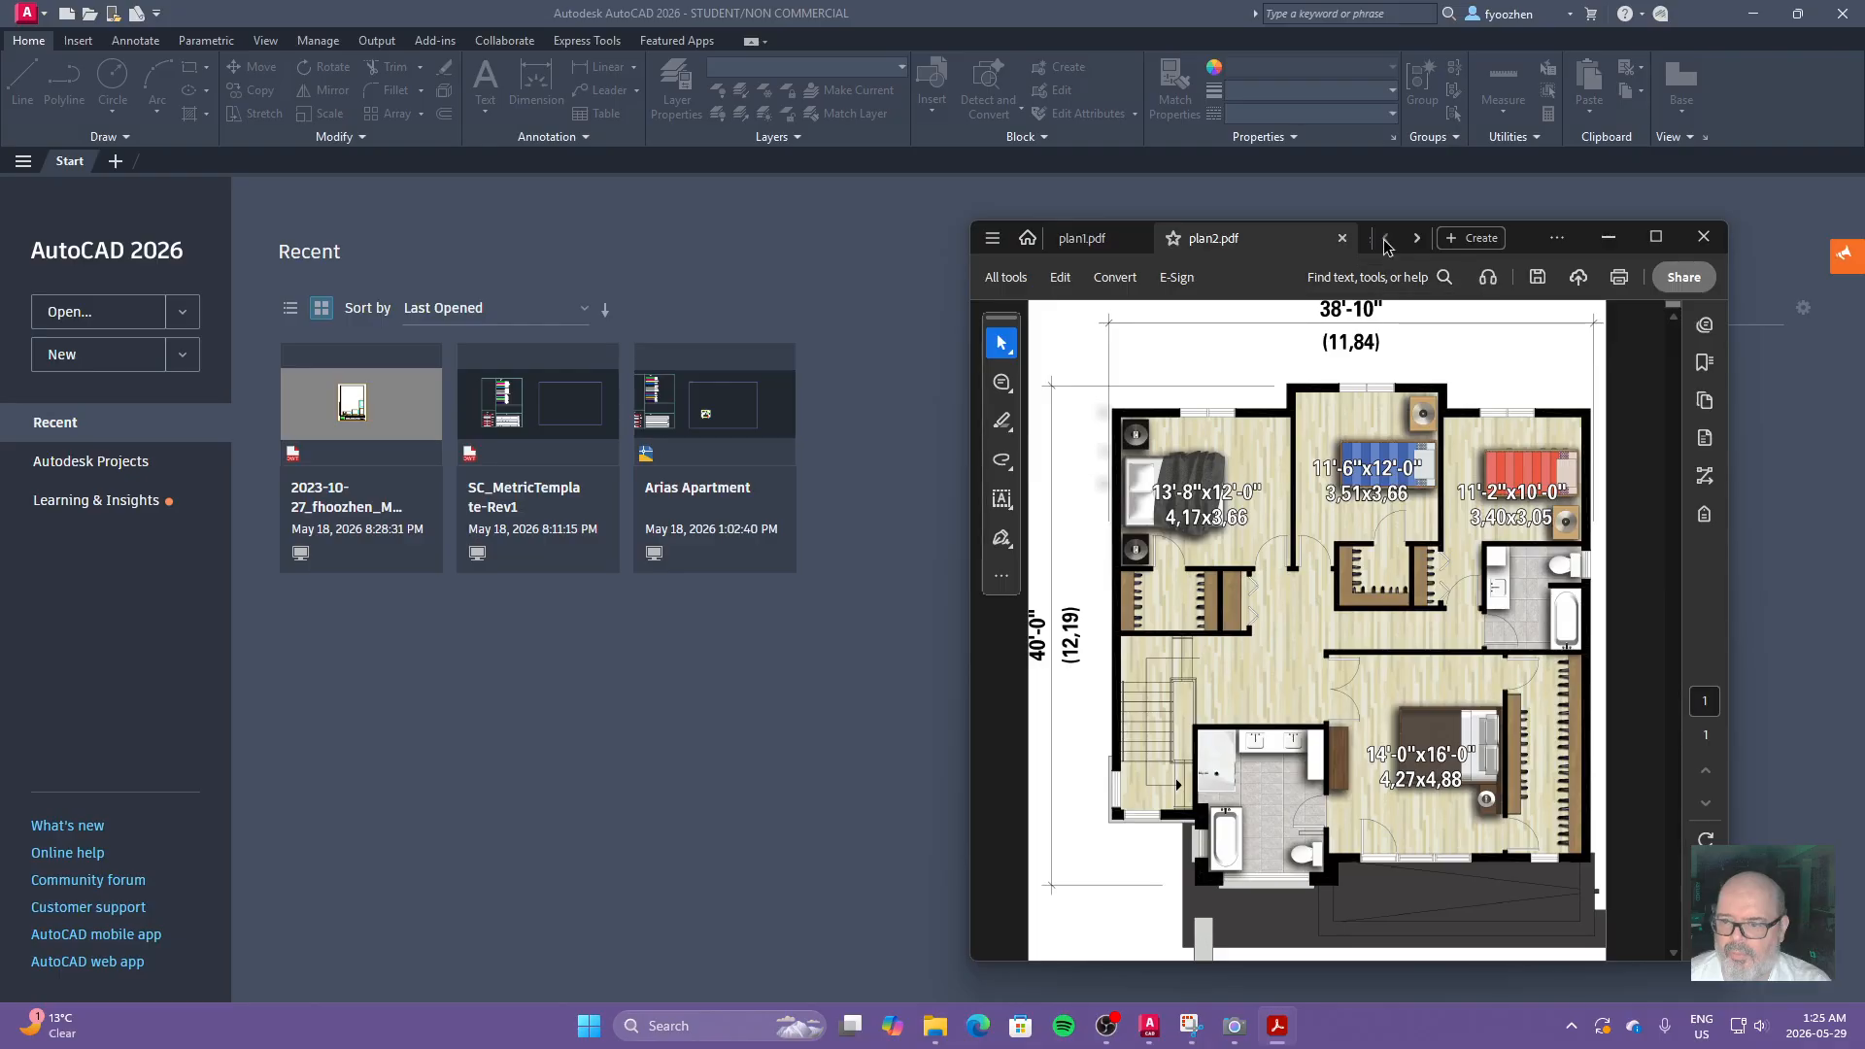
left_click(1417, 238)
left_click(1301, 239)
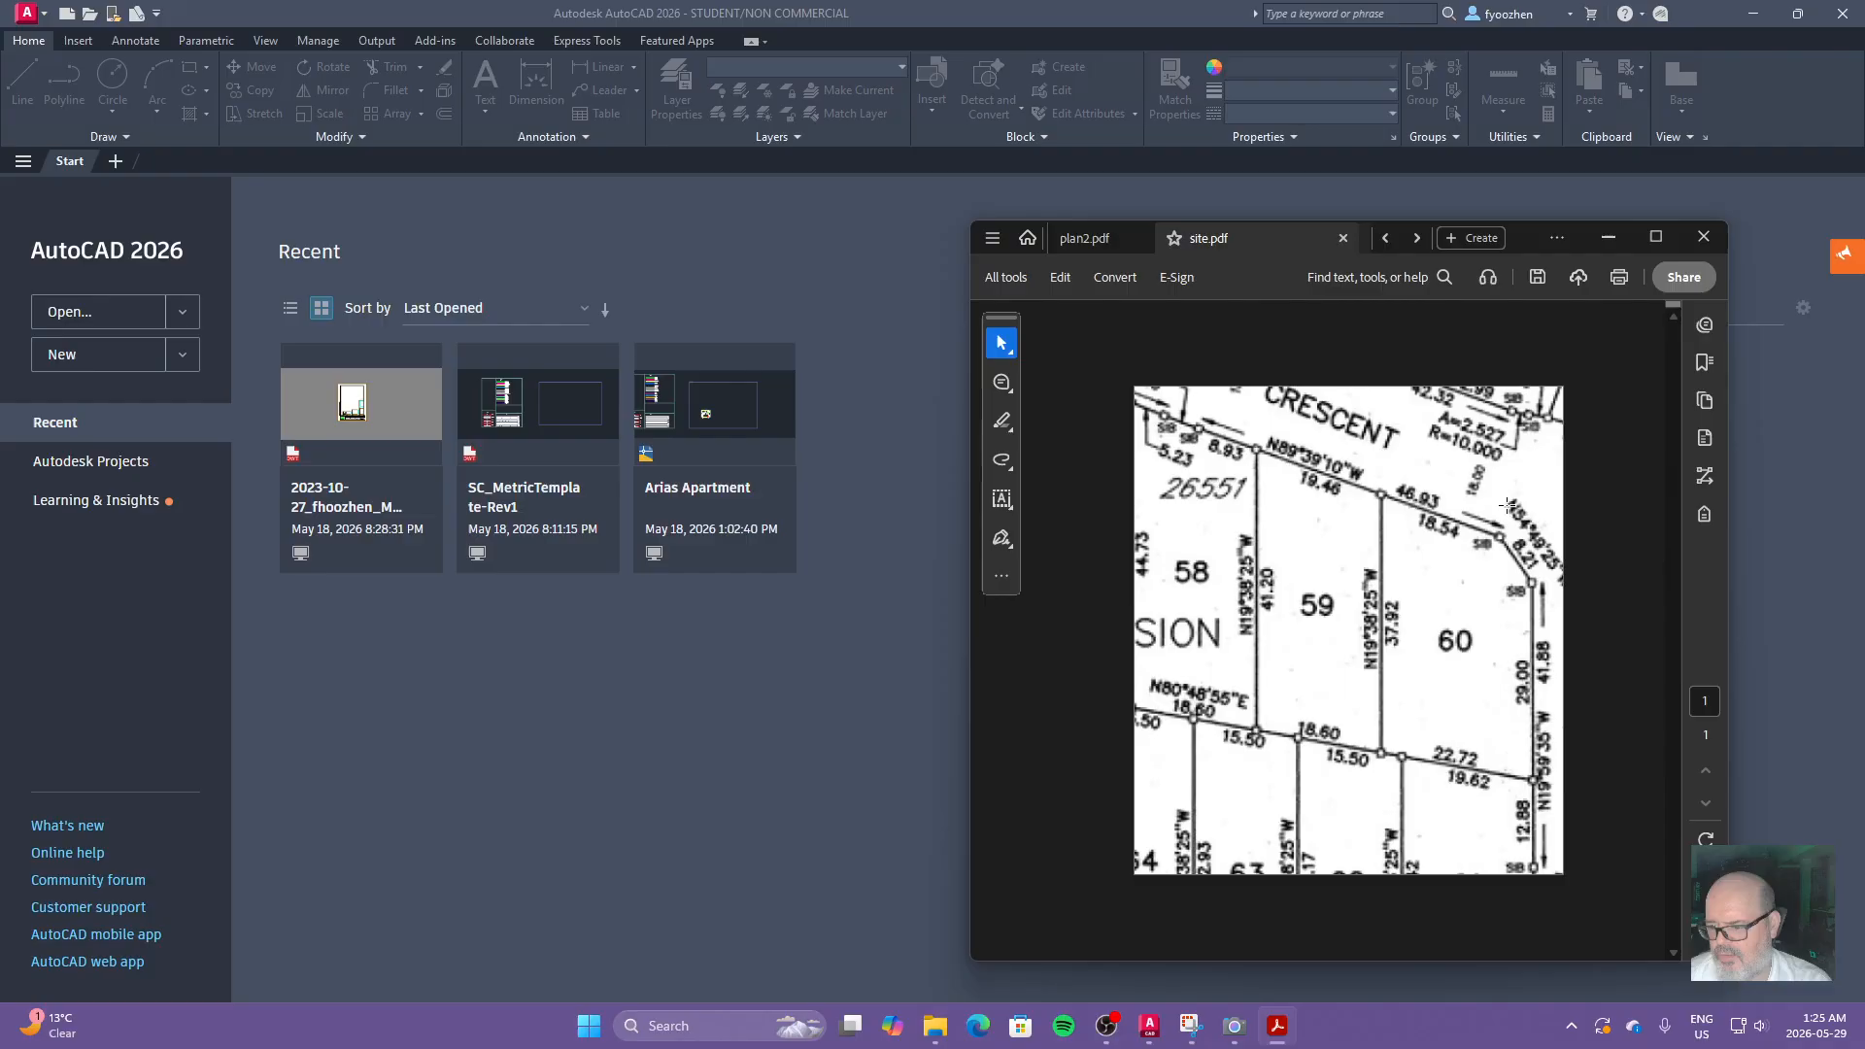
left_click(1416, 238)
left_click(1322, 239)
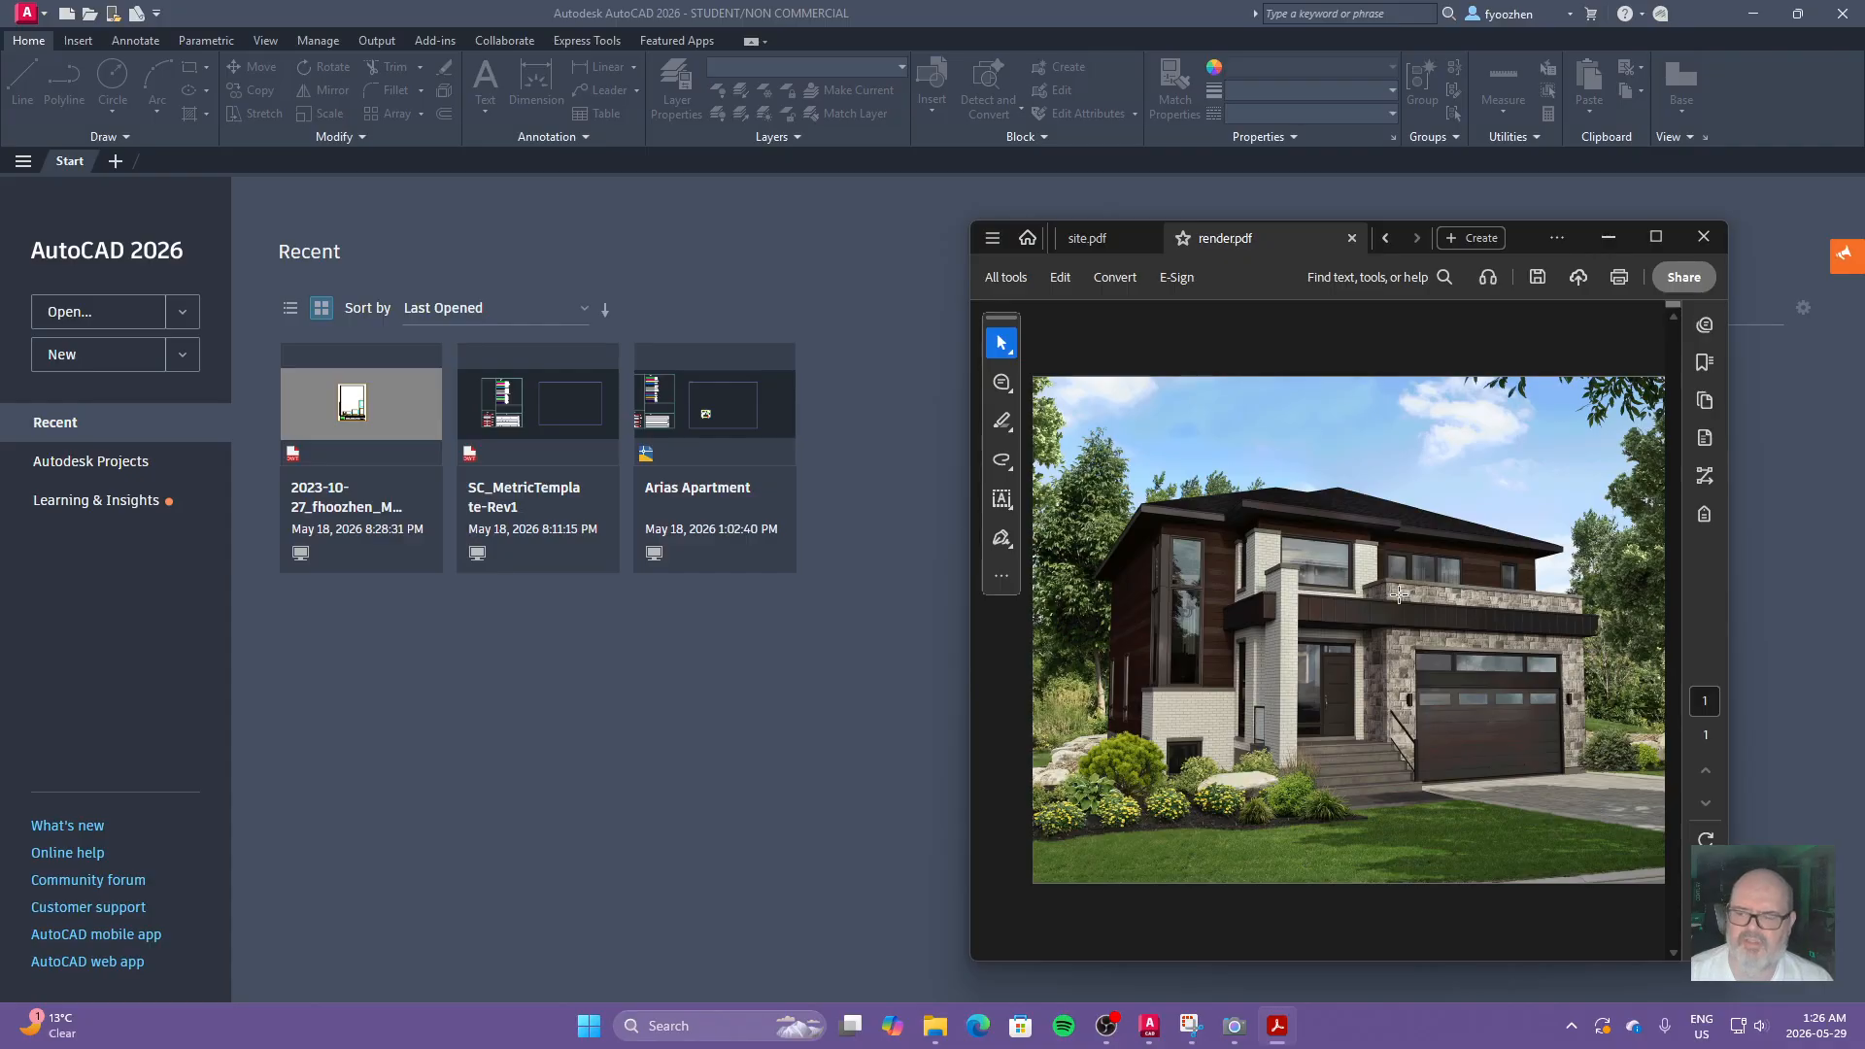
left_click(1608, 240)
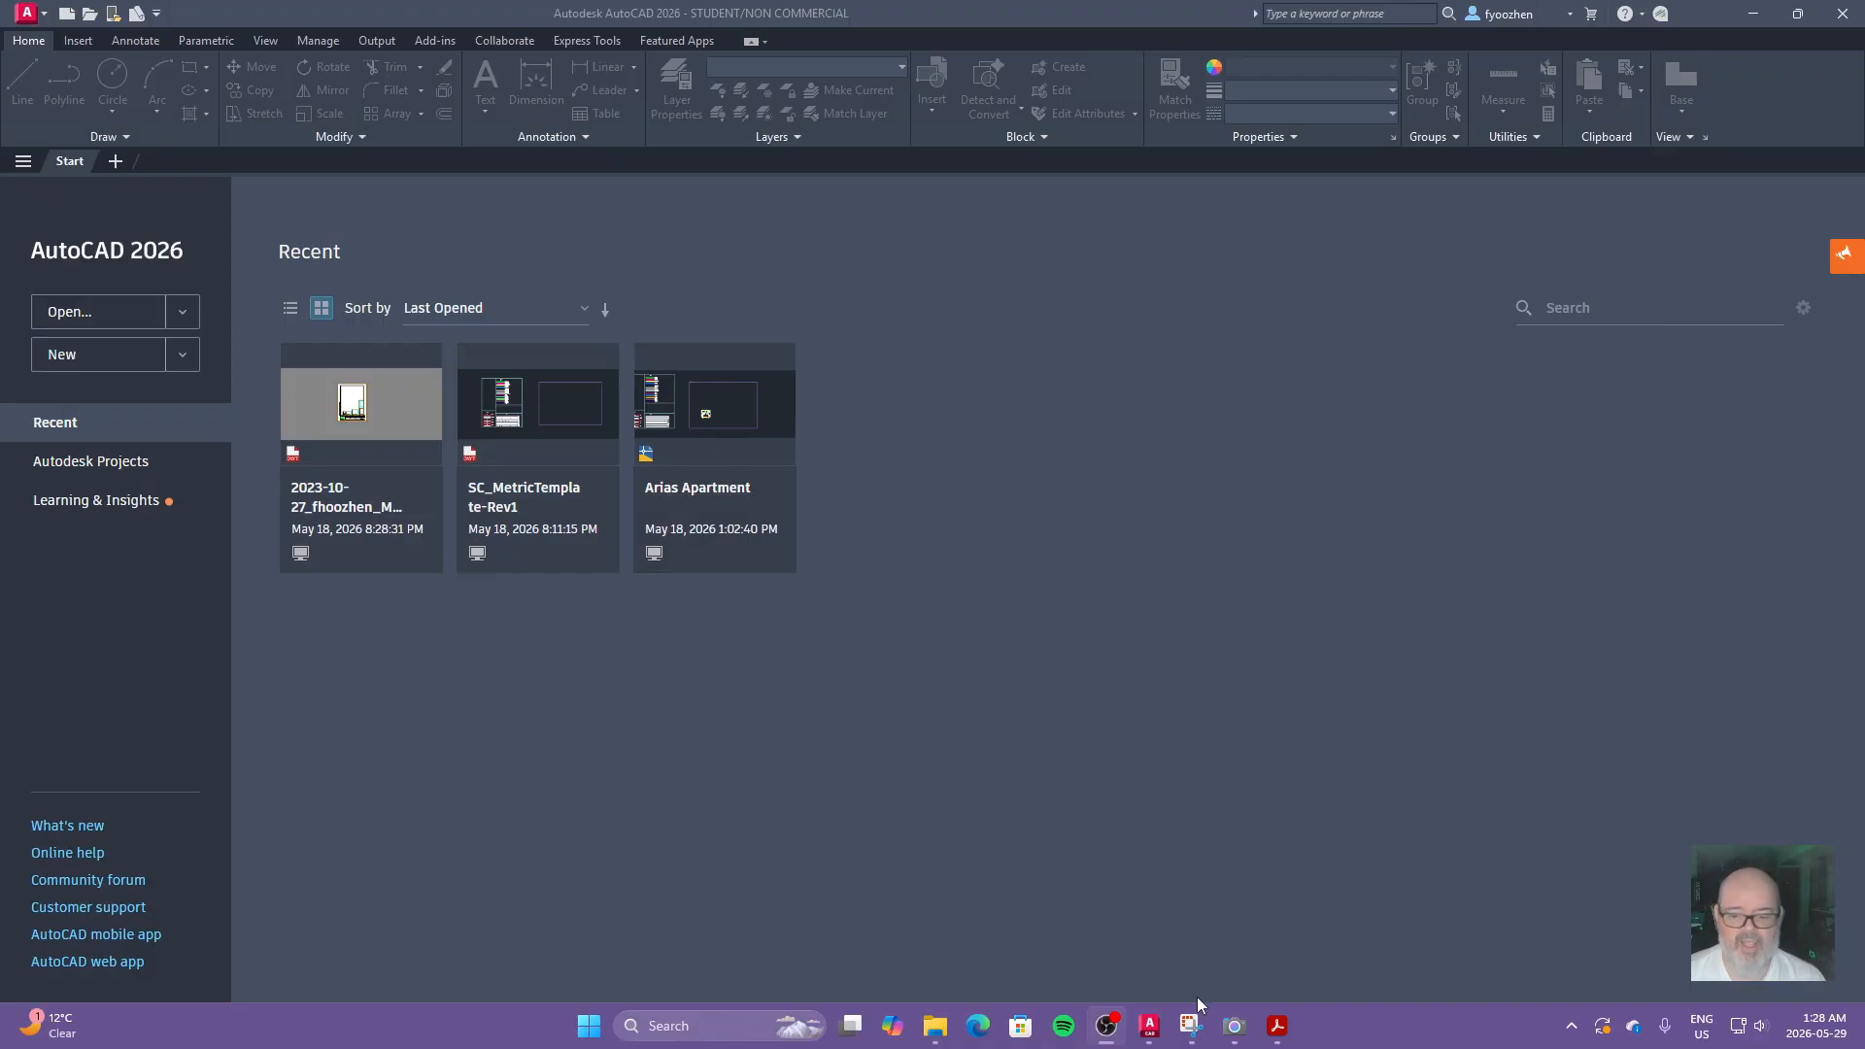
Step: Reopen the reference PDFs and compare the ground floor in plan1.pdf with the exterior view in render.pdf
mouse_move(1272, 1029)
left_click(1591, 928)
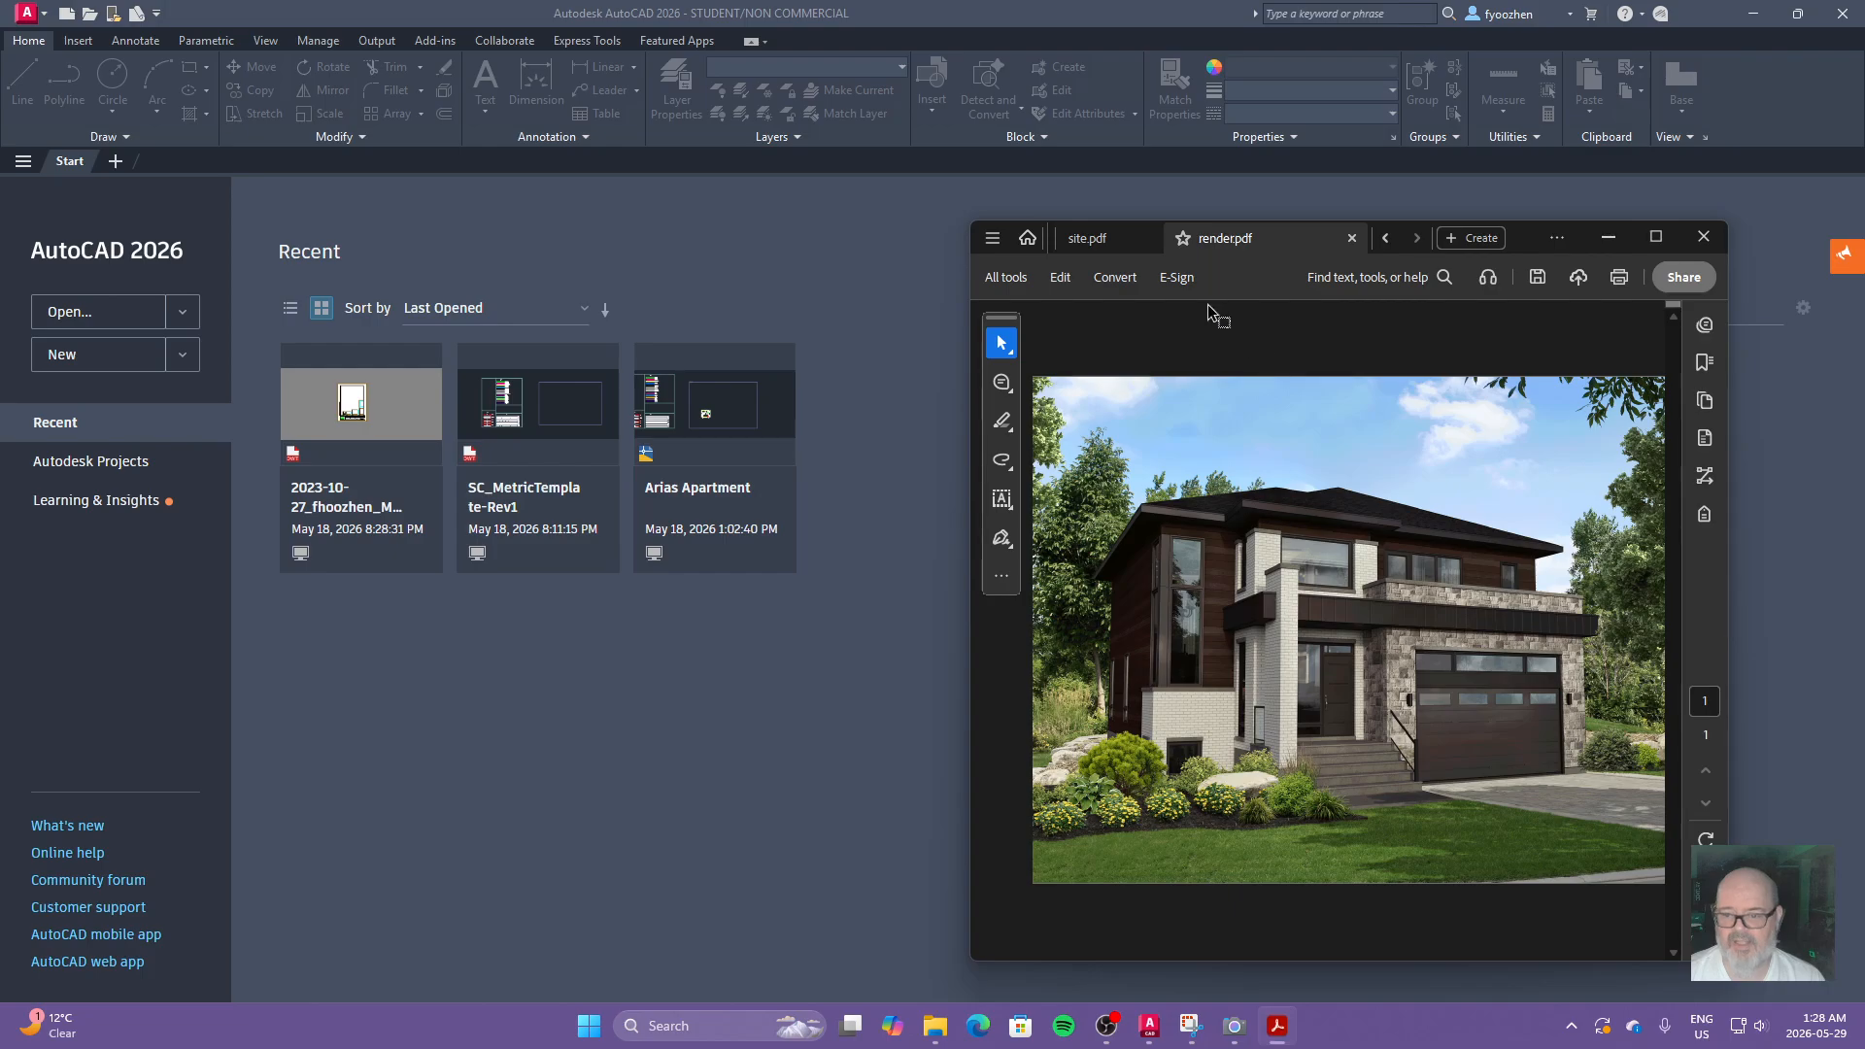
left_click(1384, 241)
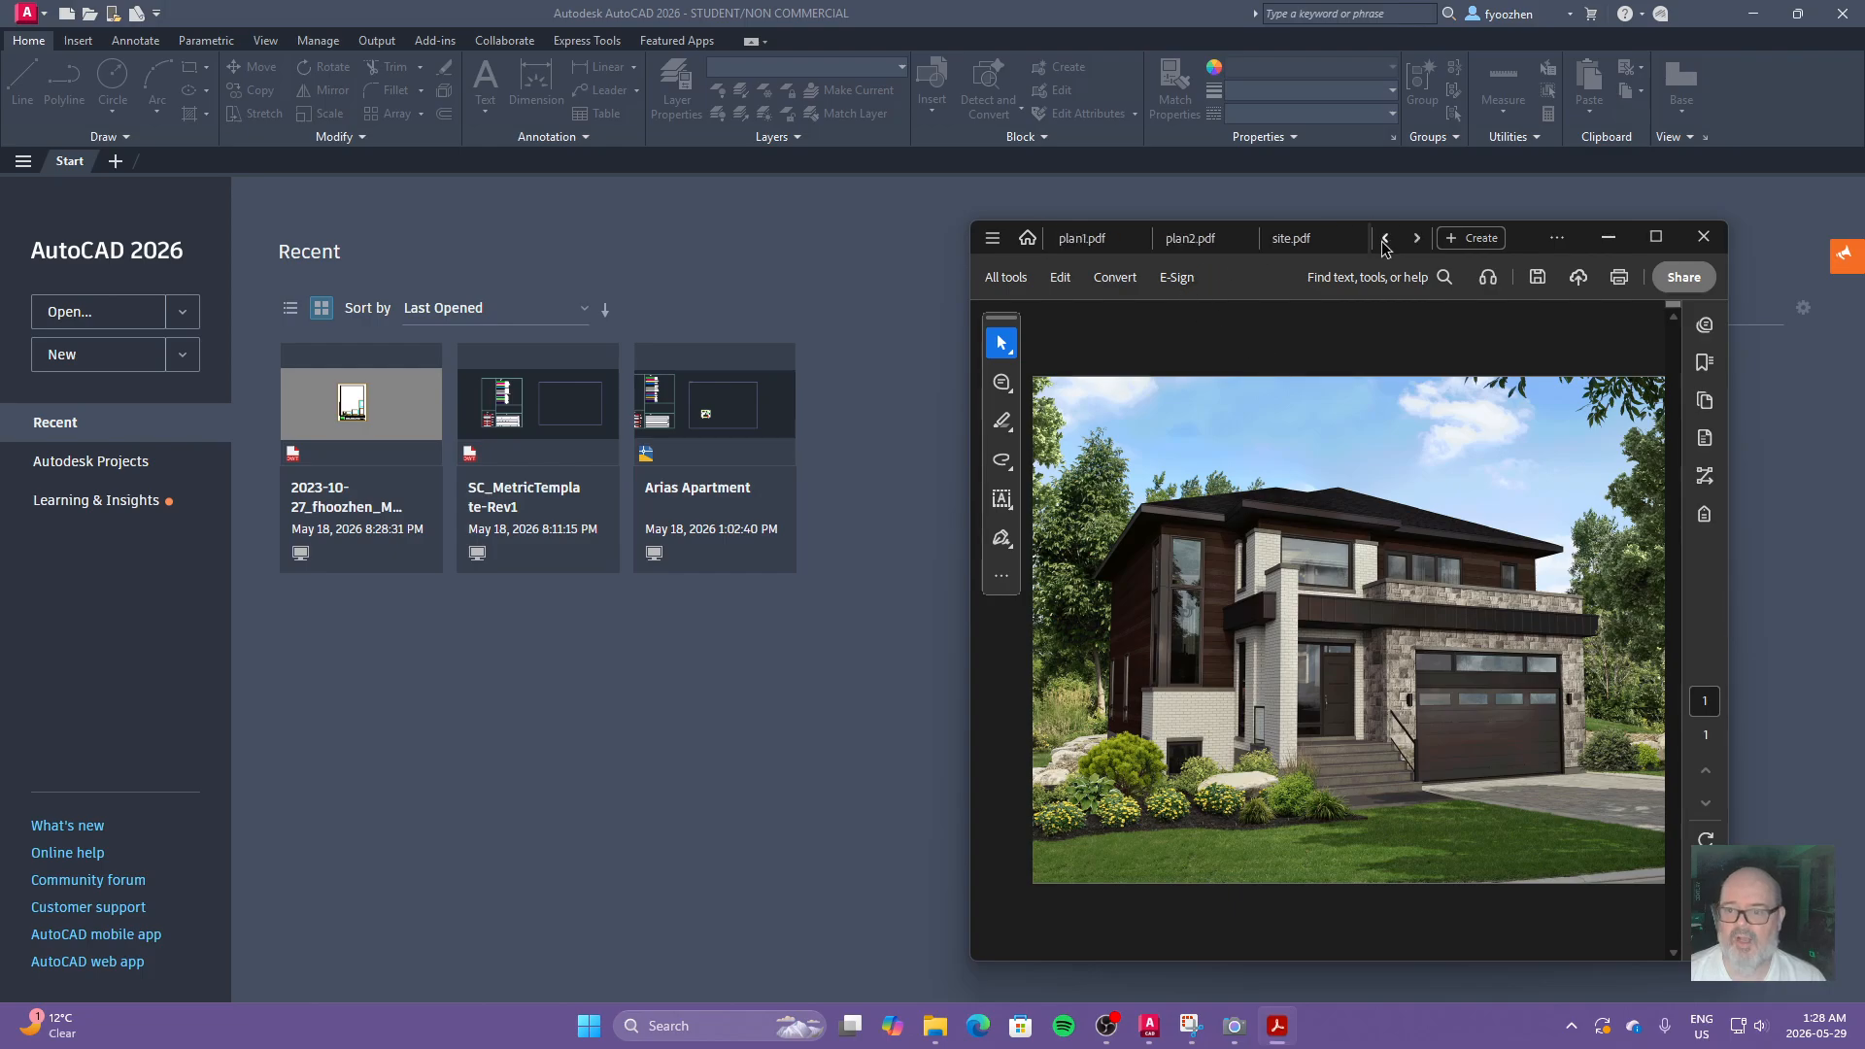
left_click(1084, 248)
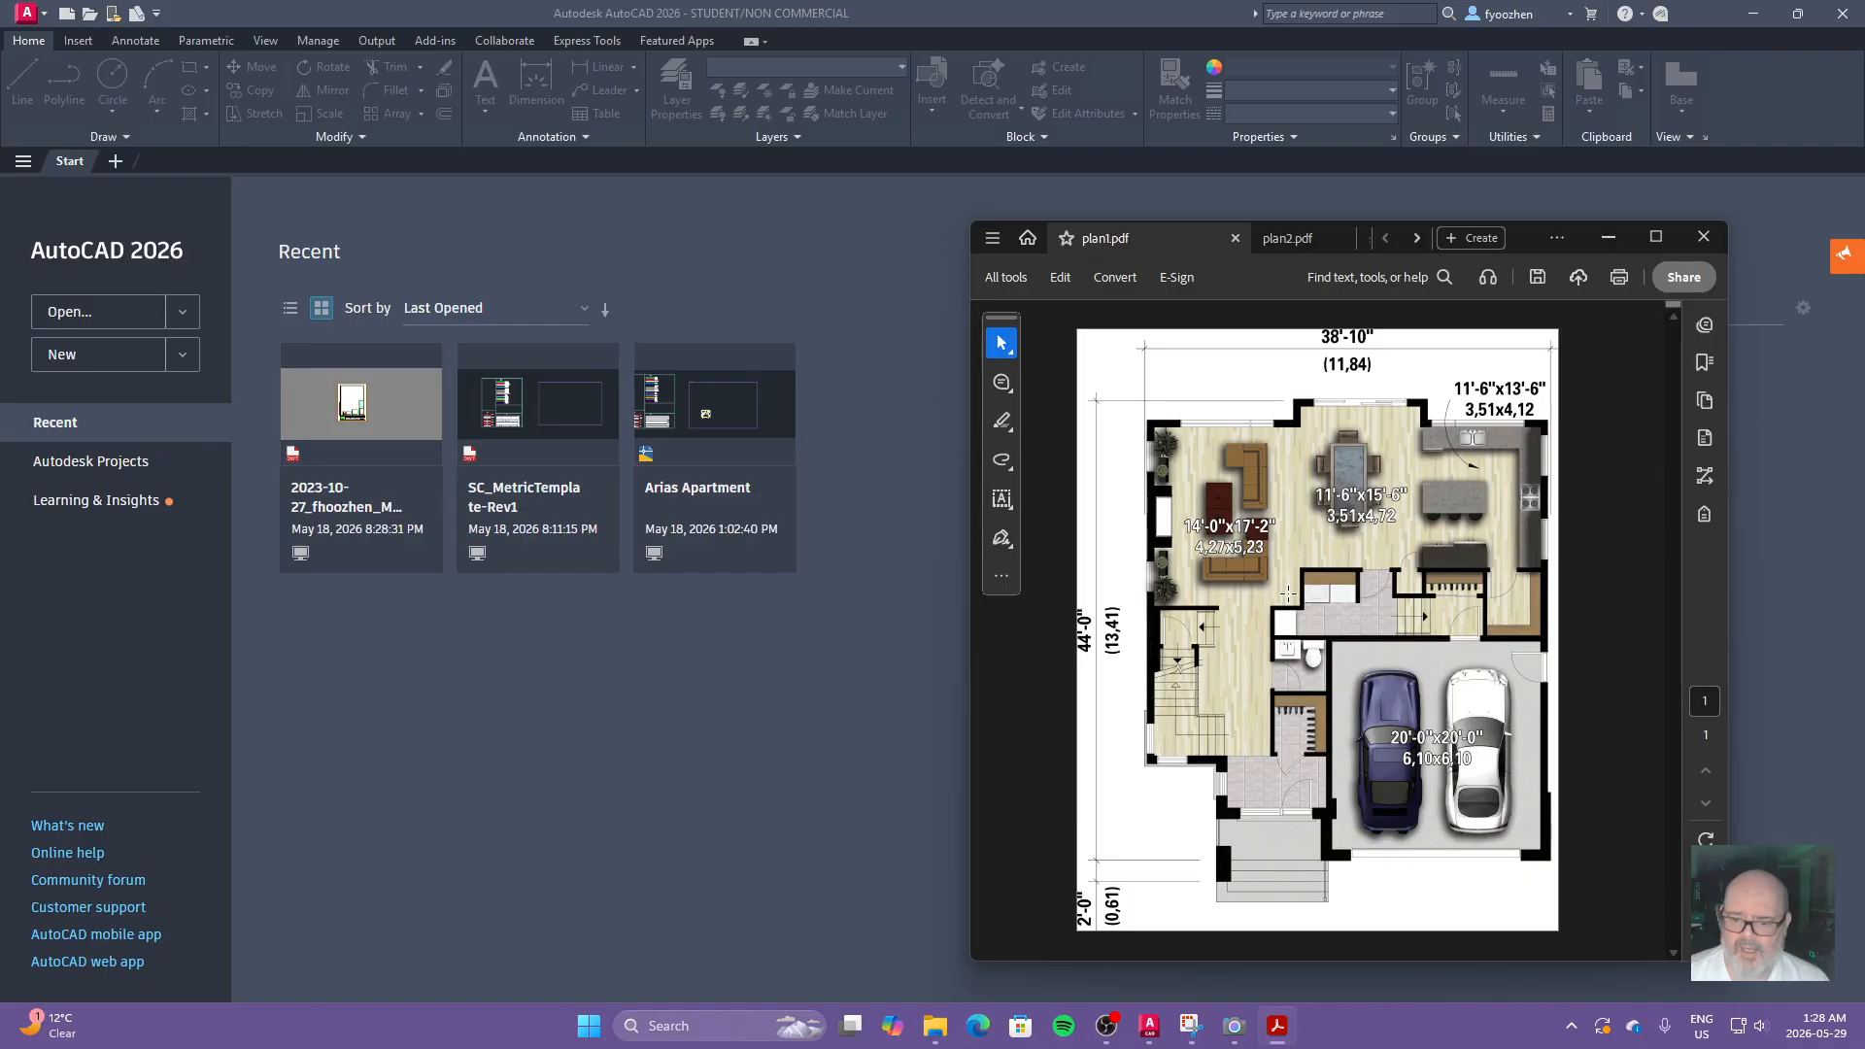
left_click(1417, 237)
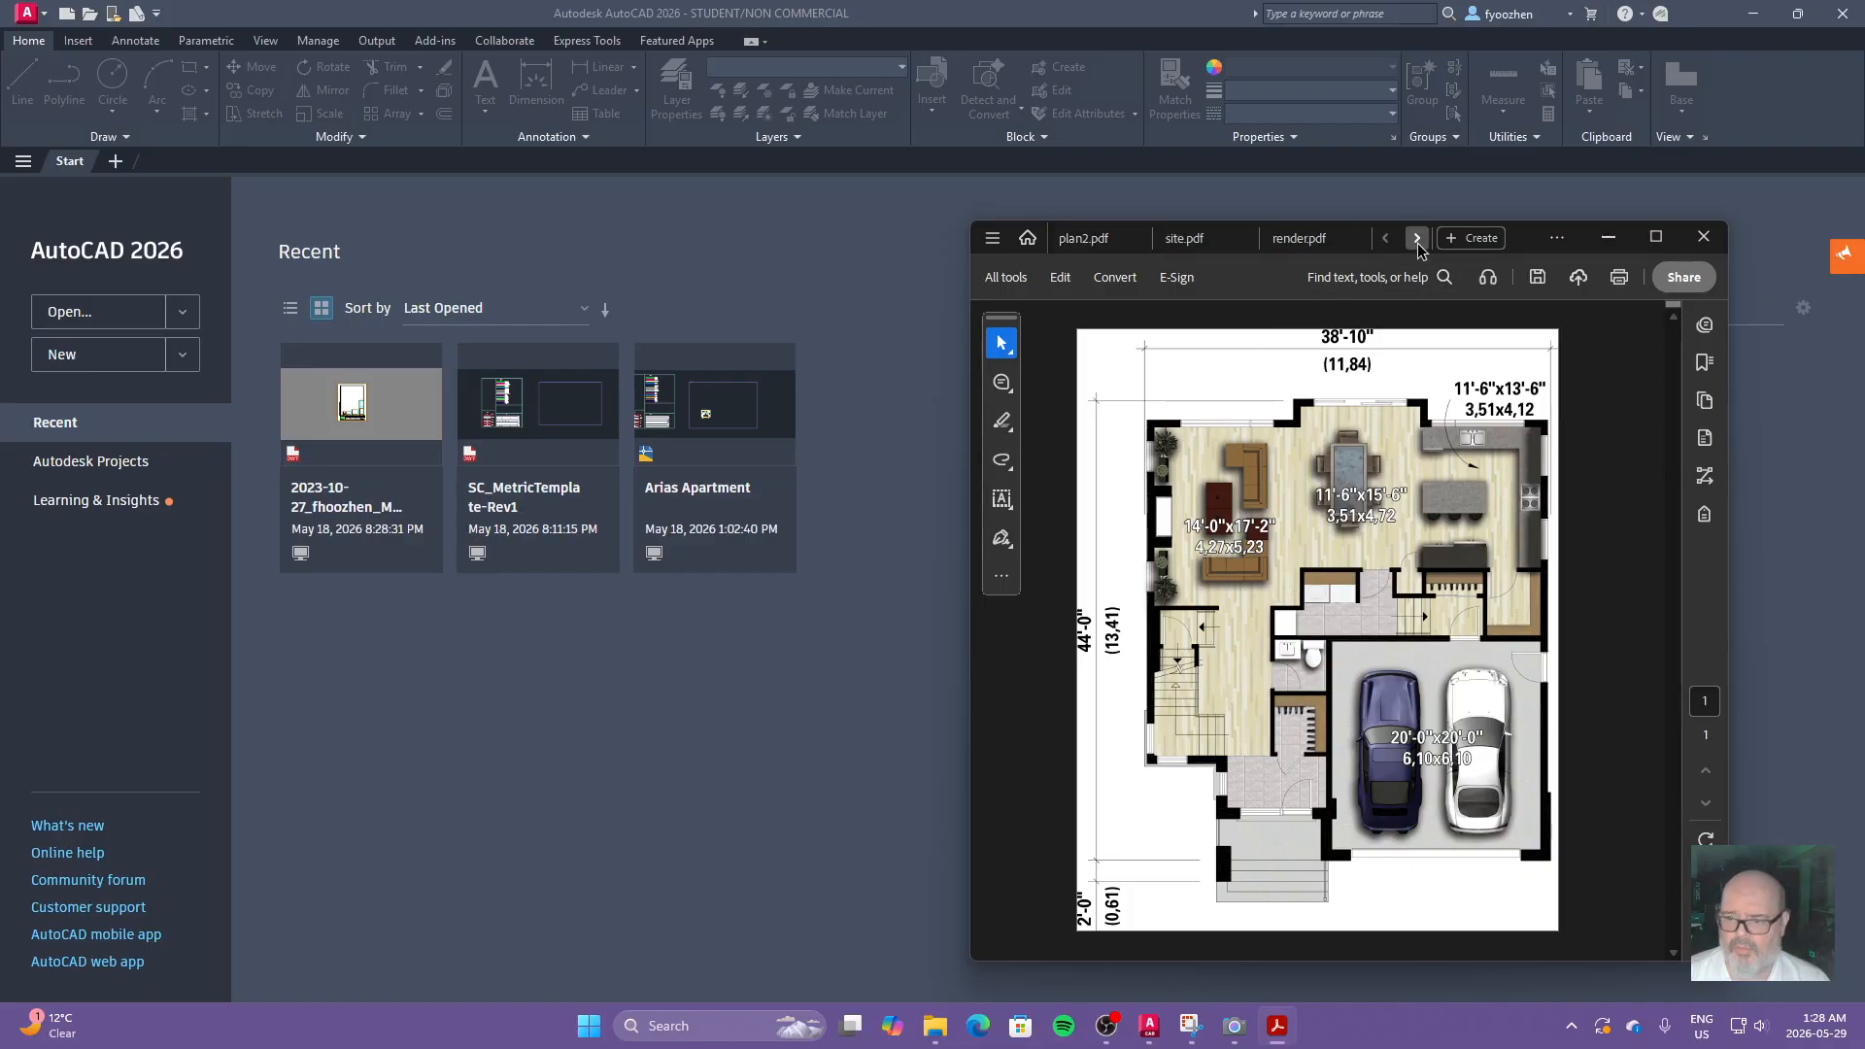
left_click(1311, 238)
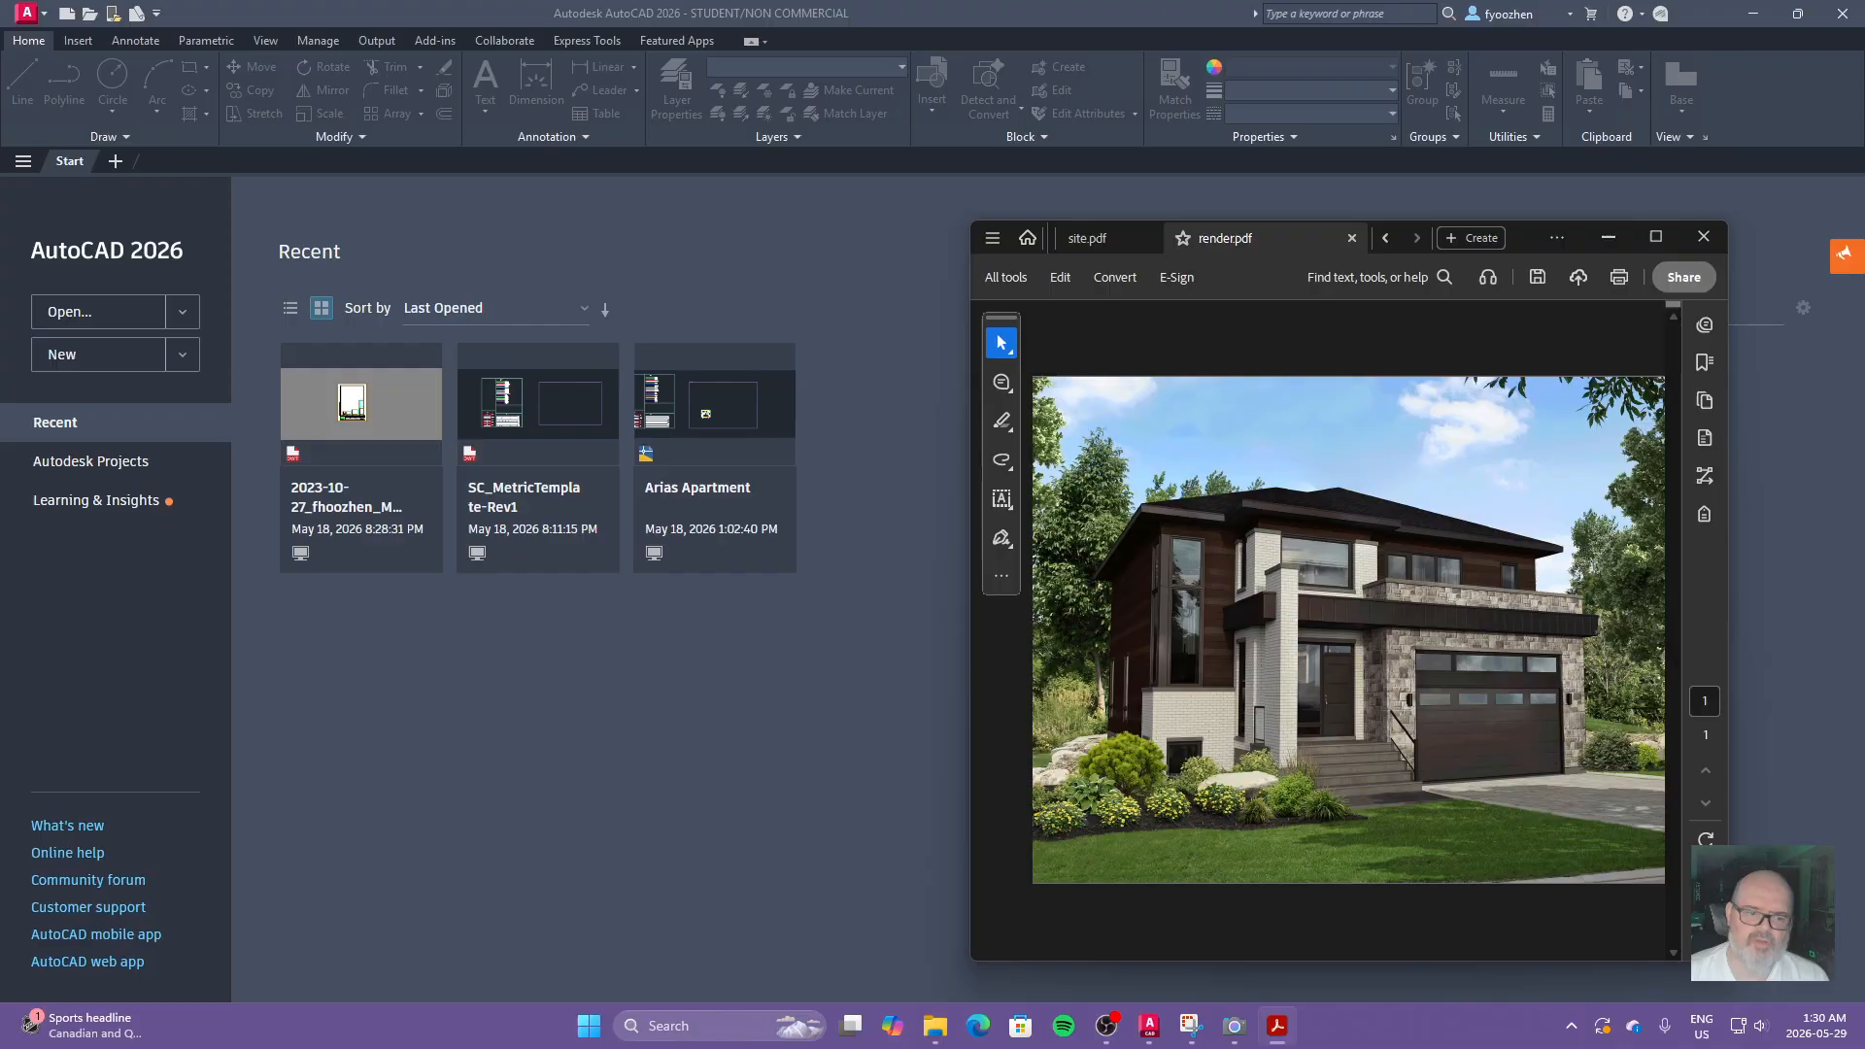
Step: Switch to AutoCAD and create a new drawing from the SC_ImperialTemplate-Rev2.dwt template
left_click(190, 356)
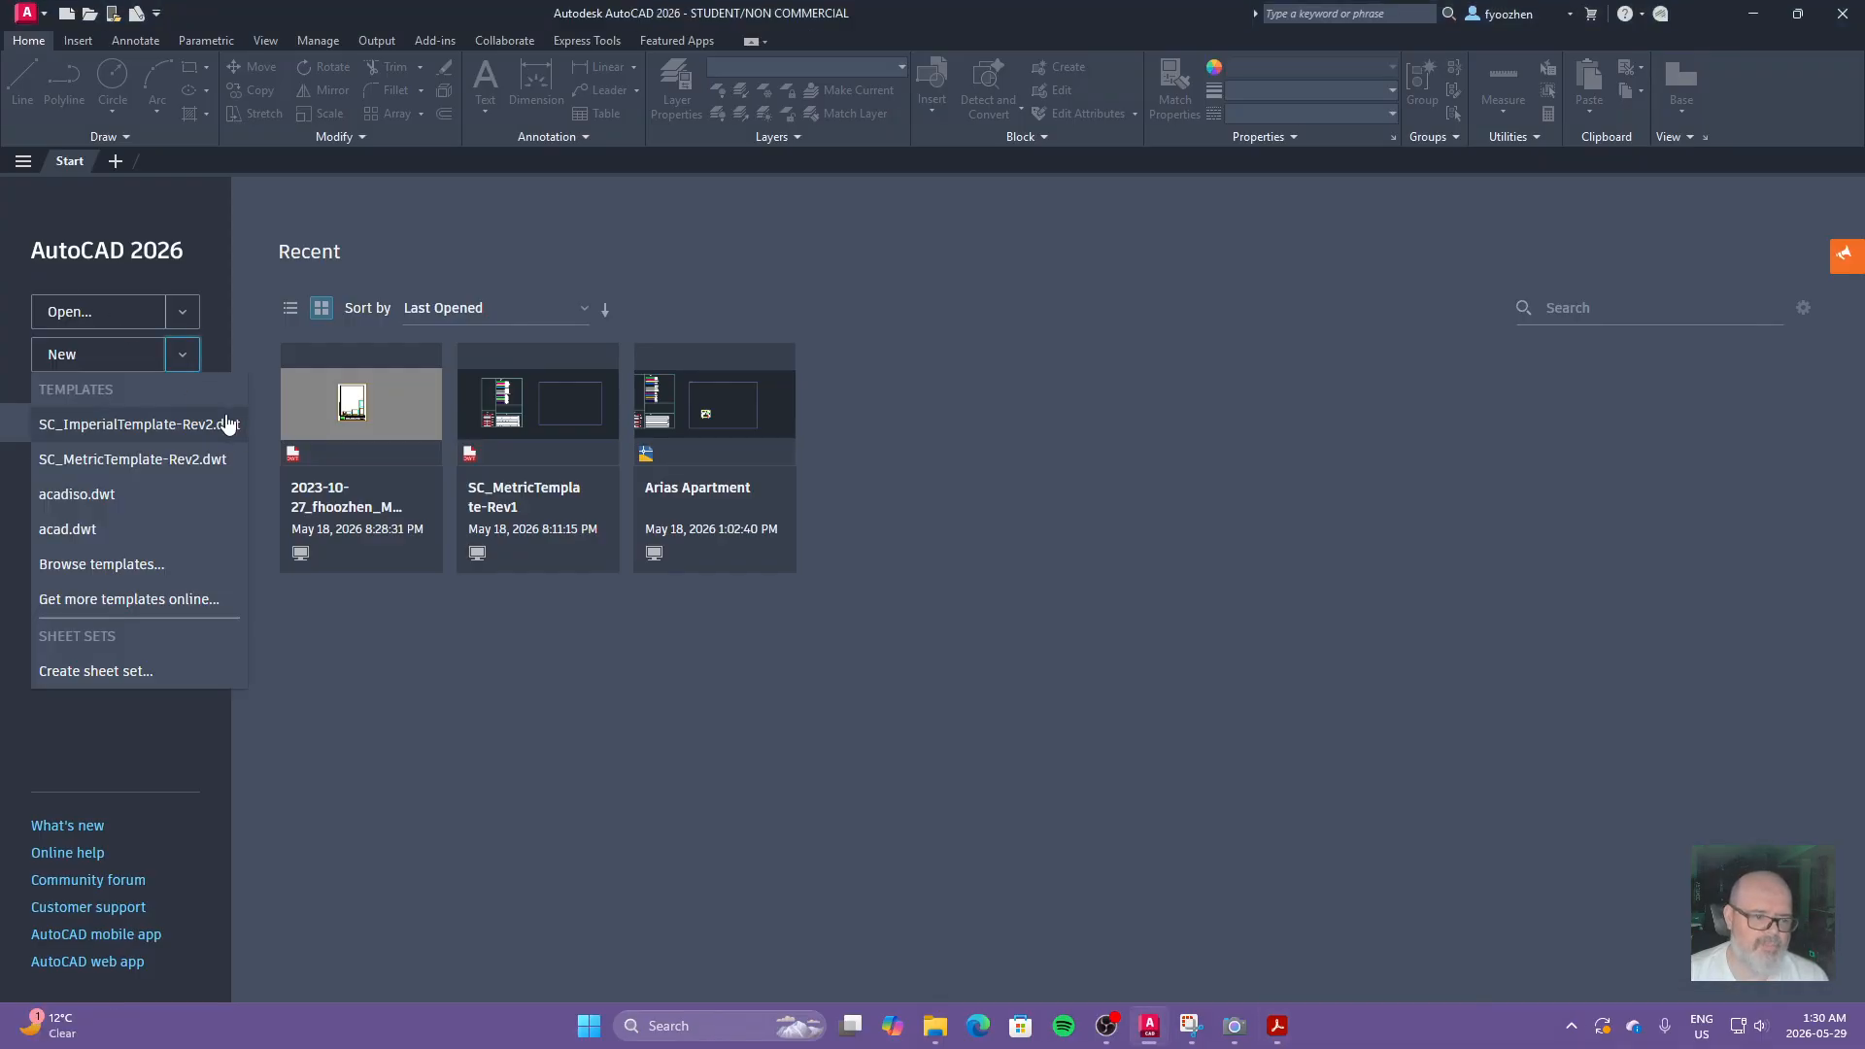
left_click(146, 426)
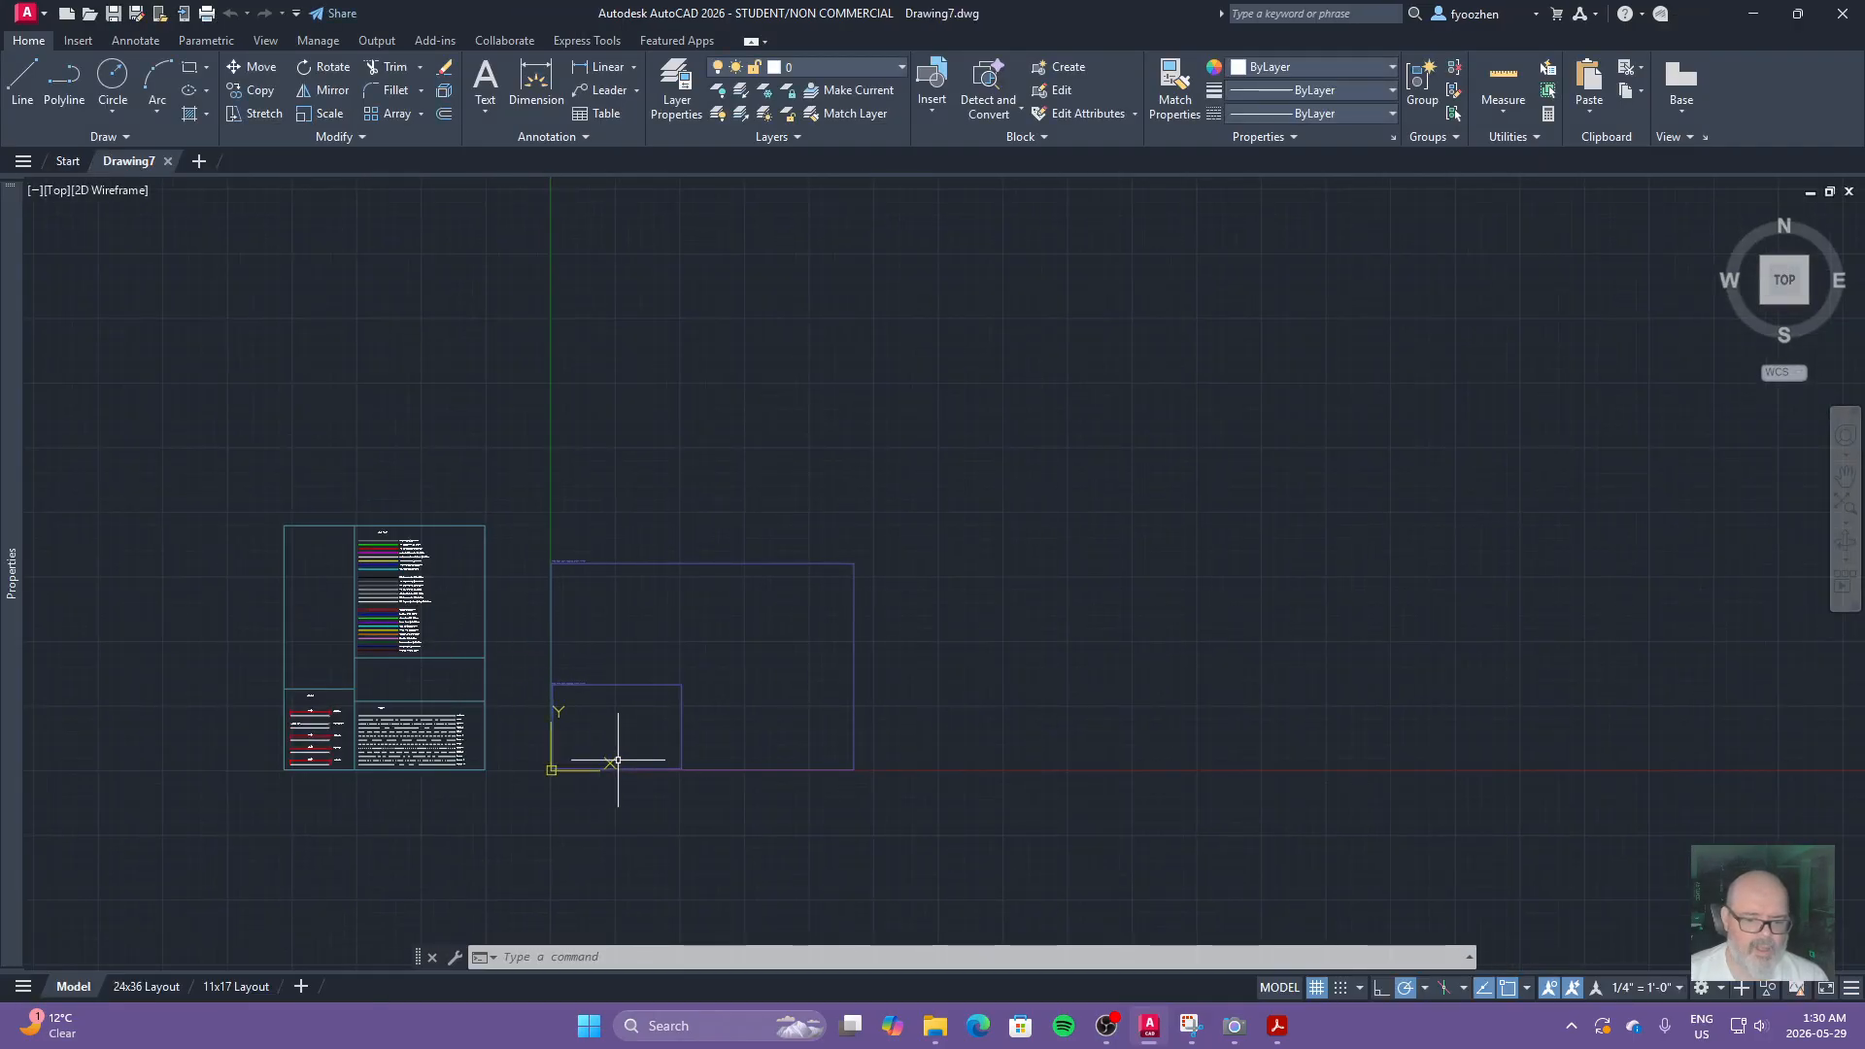
scroll(408, 686, "up", 4)
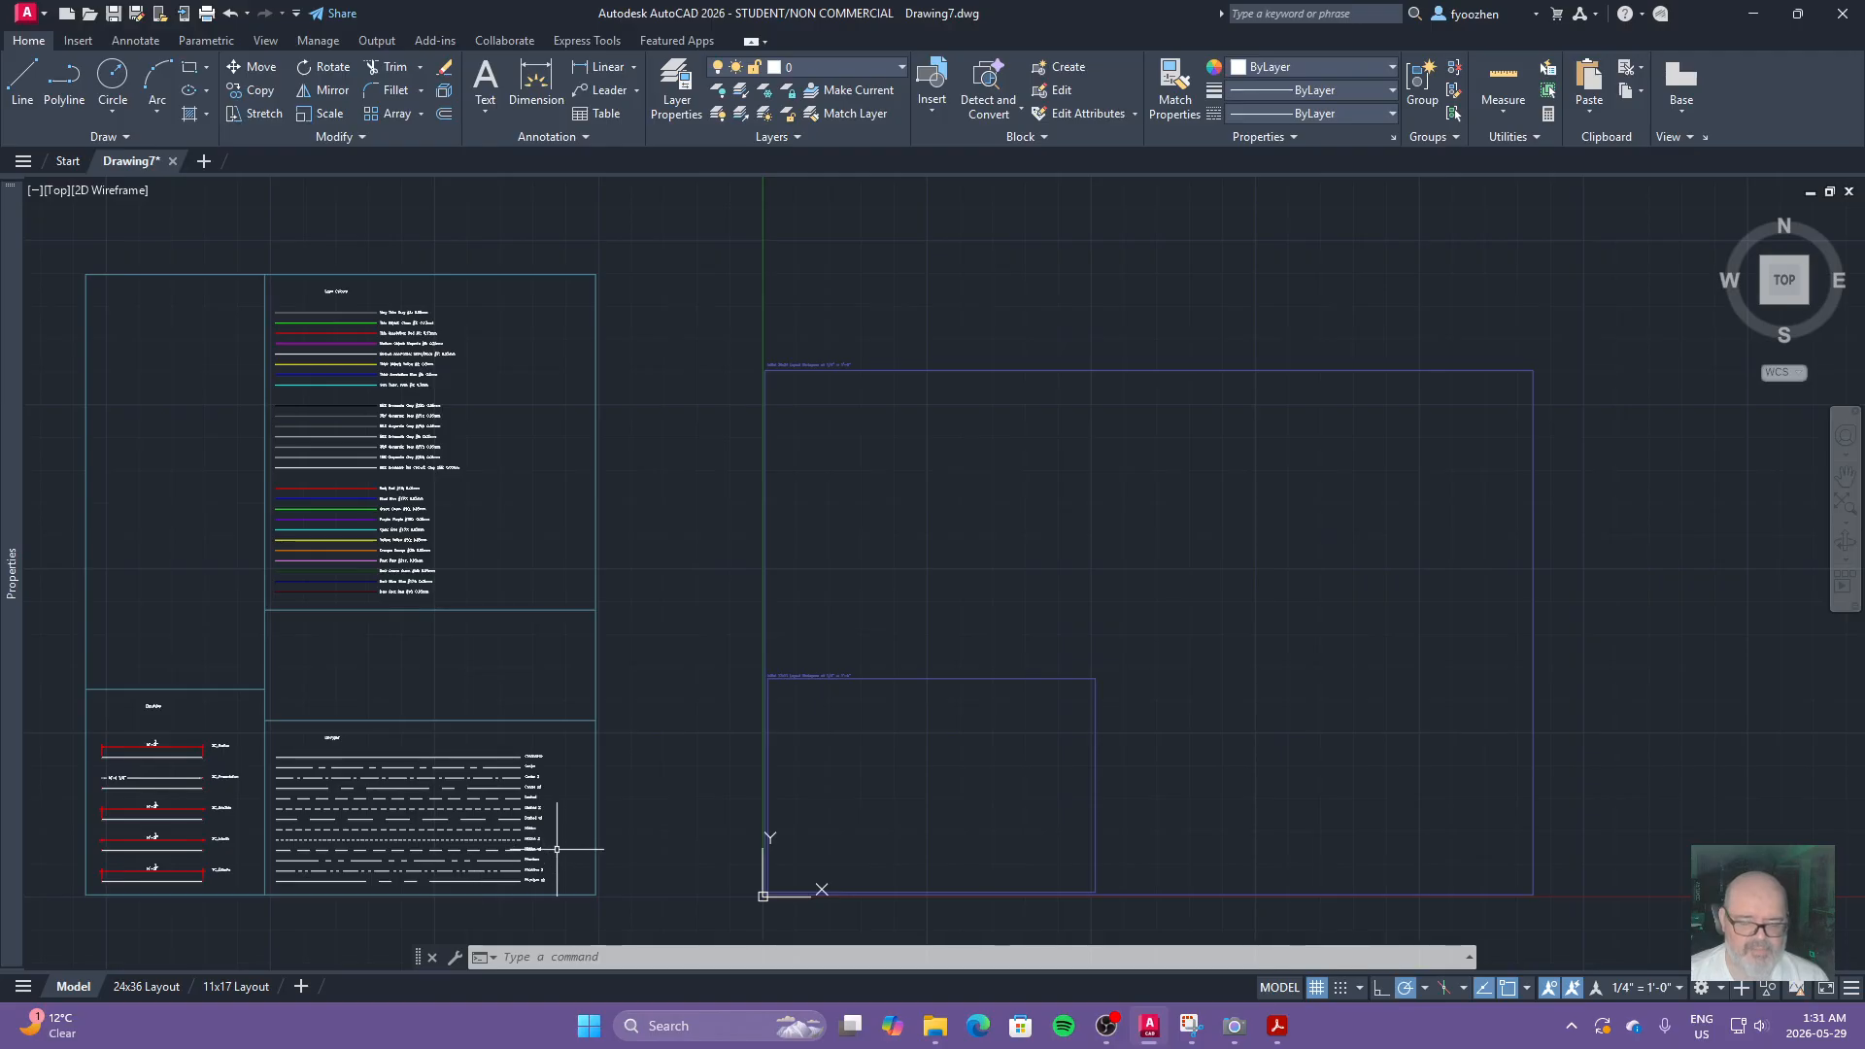
Step: Examine the text styles, dimension styles and layers supplied by the template
left_click(127, 46)
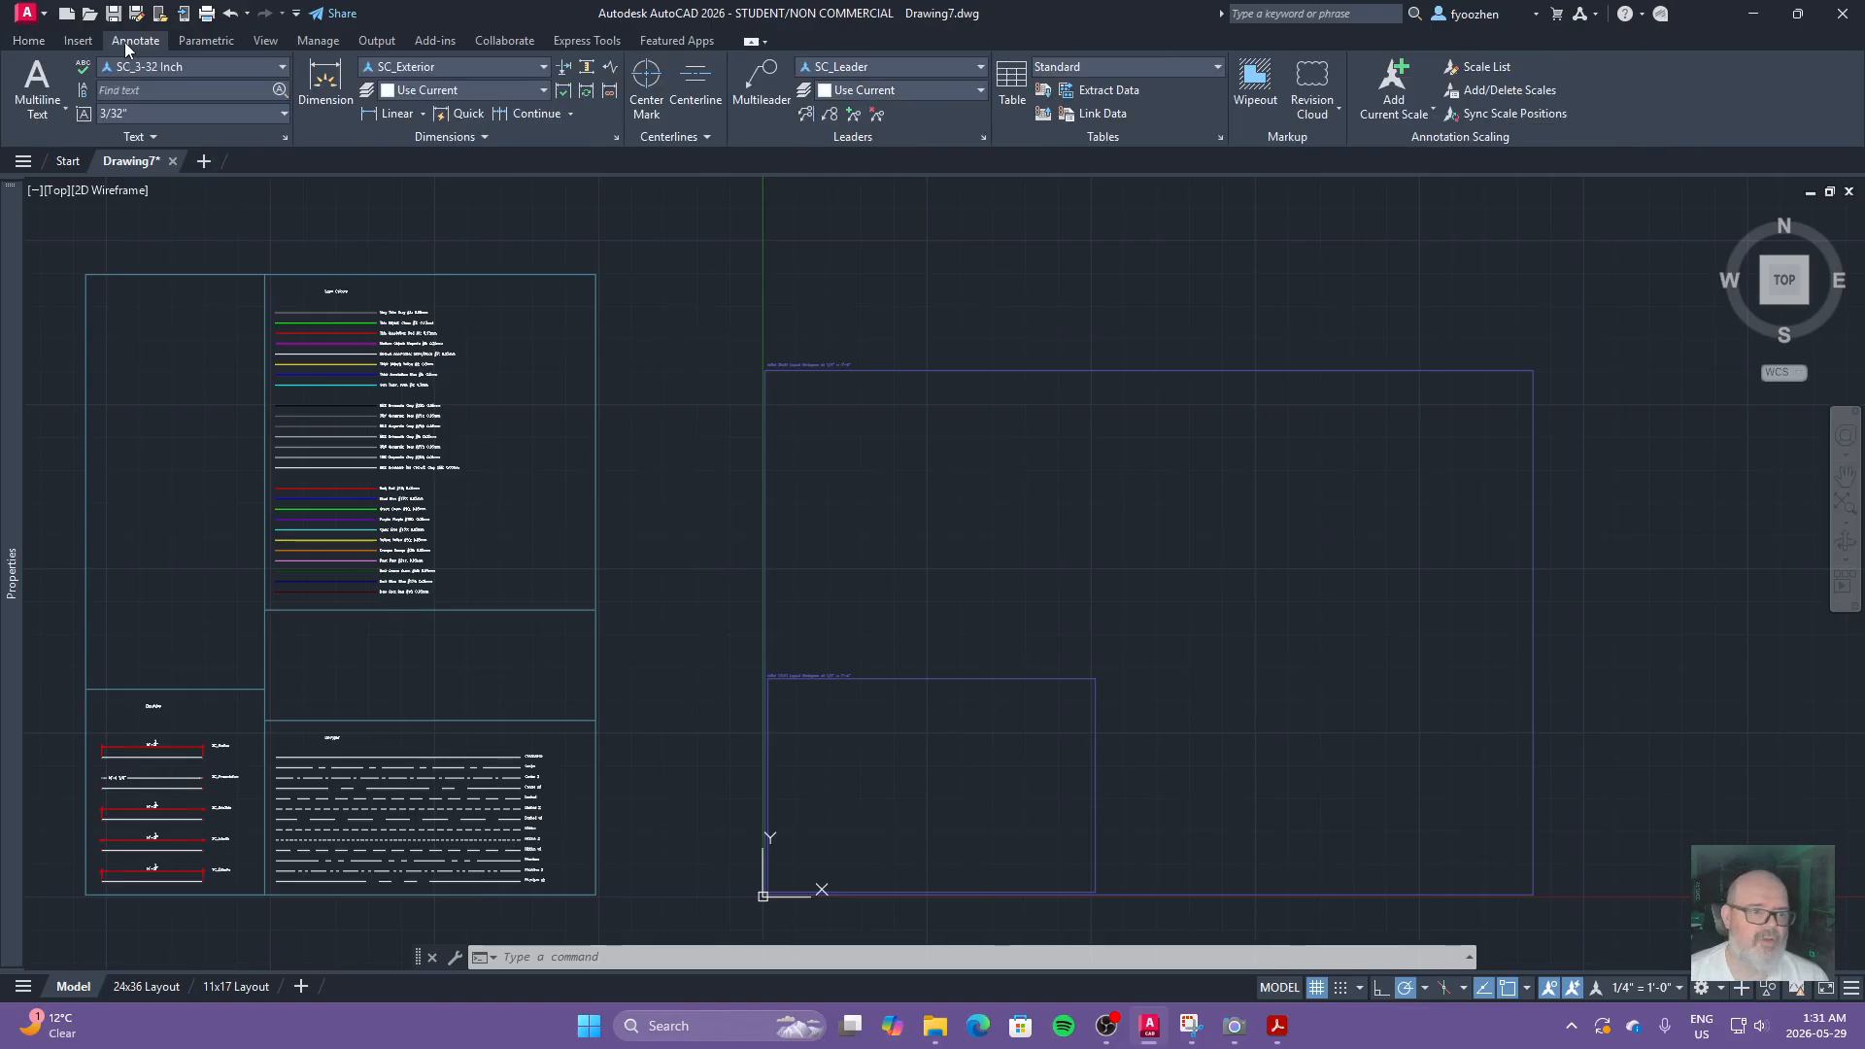
left_click(194, 68)
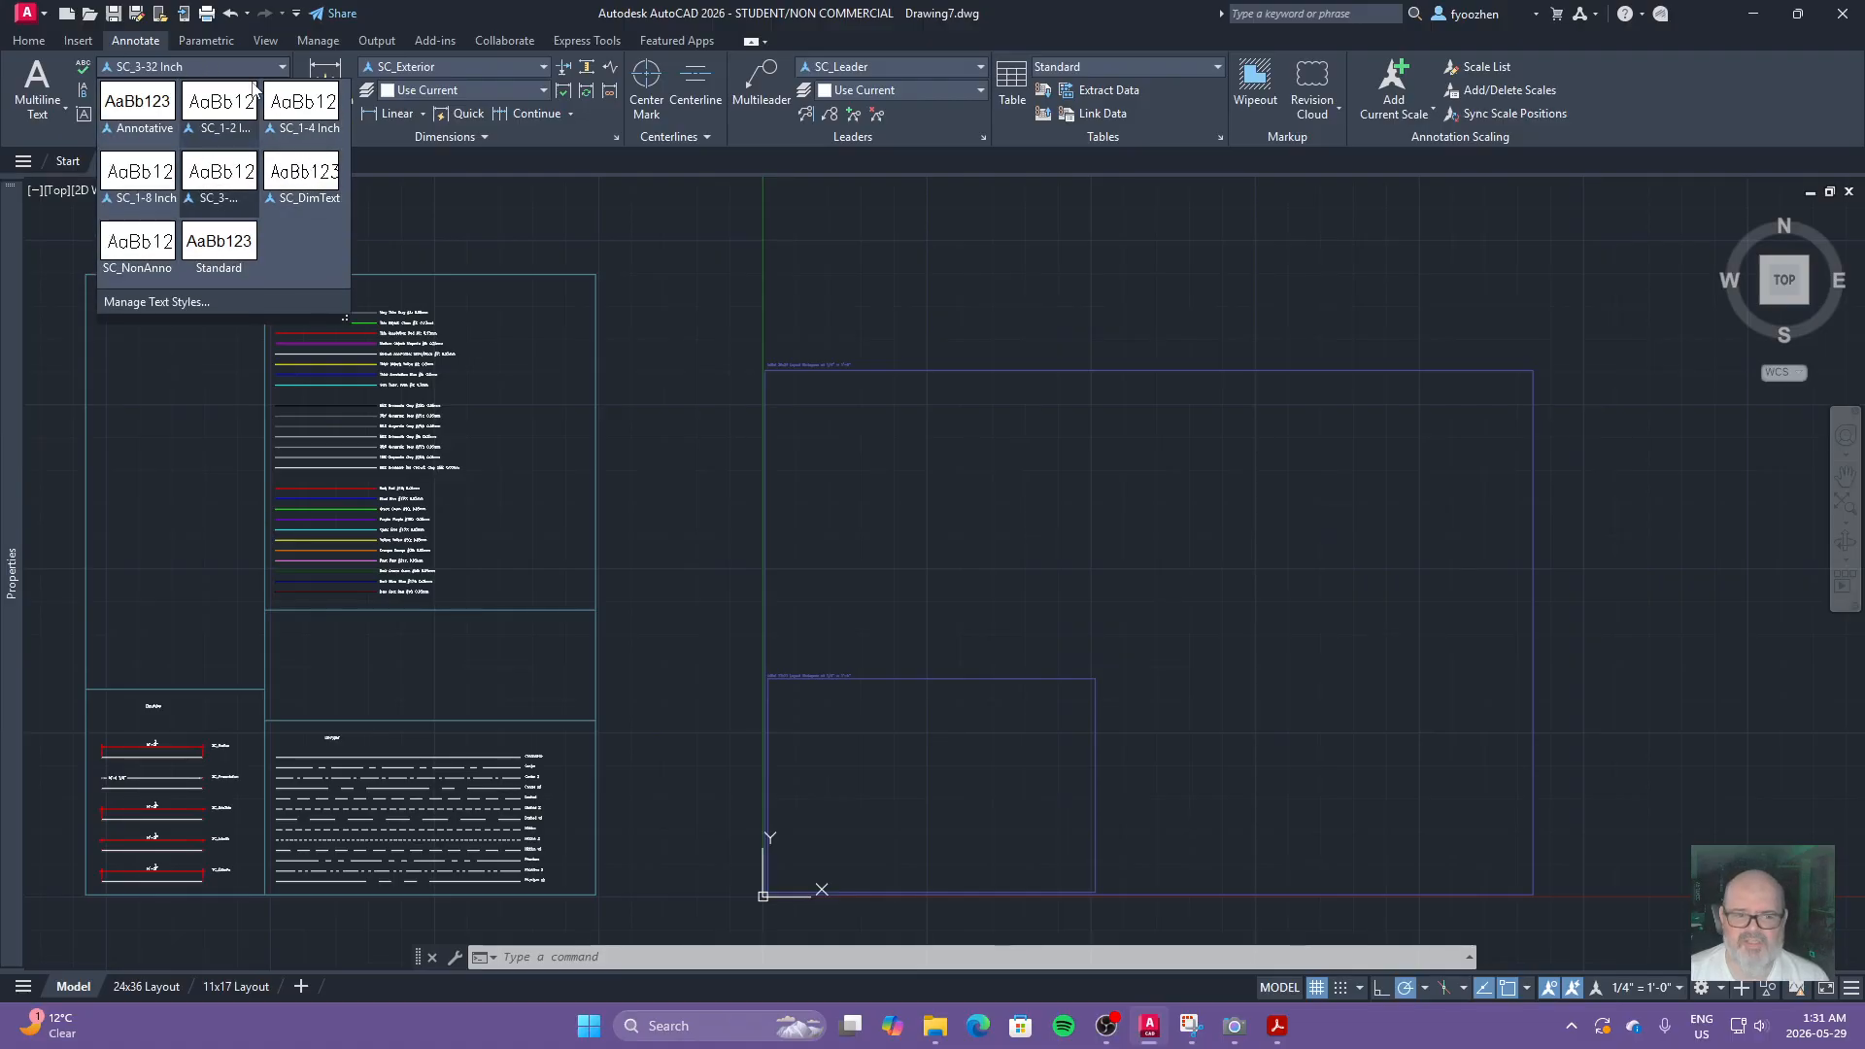
left_click(464, 67)
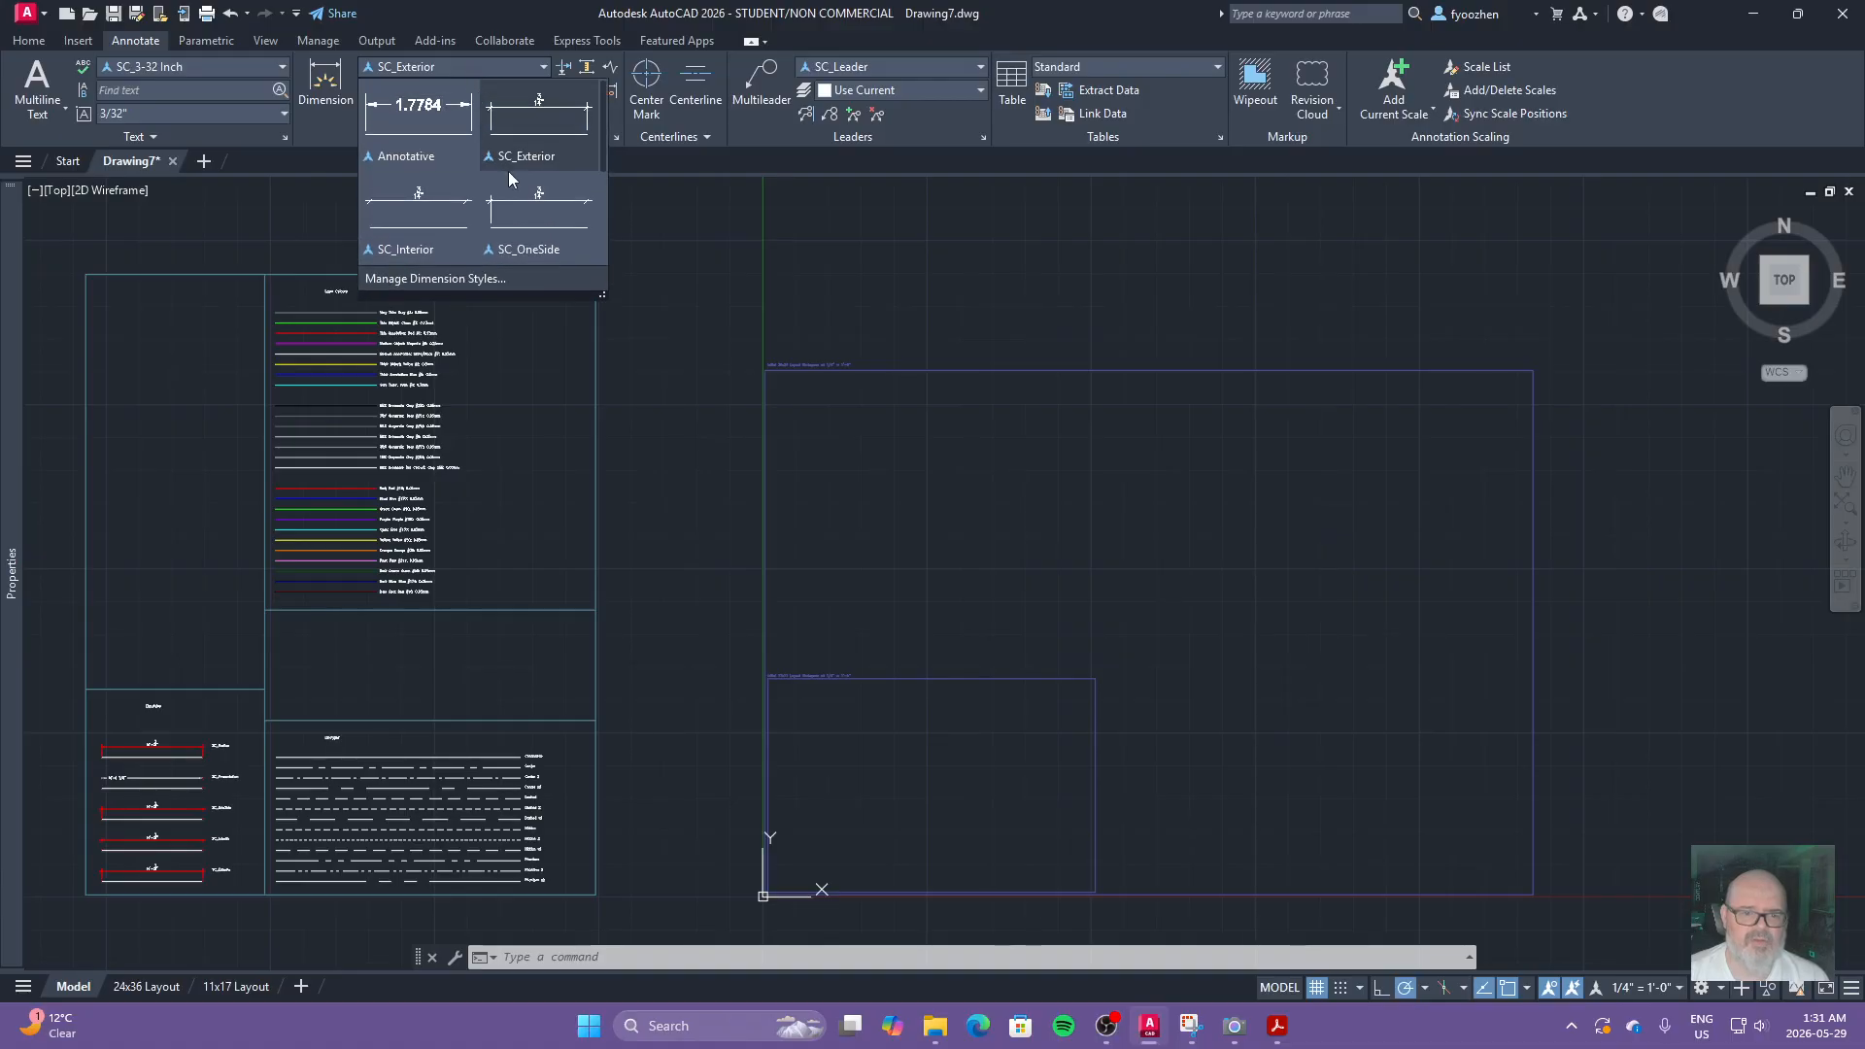
scroll(535, 194, "down", 3)
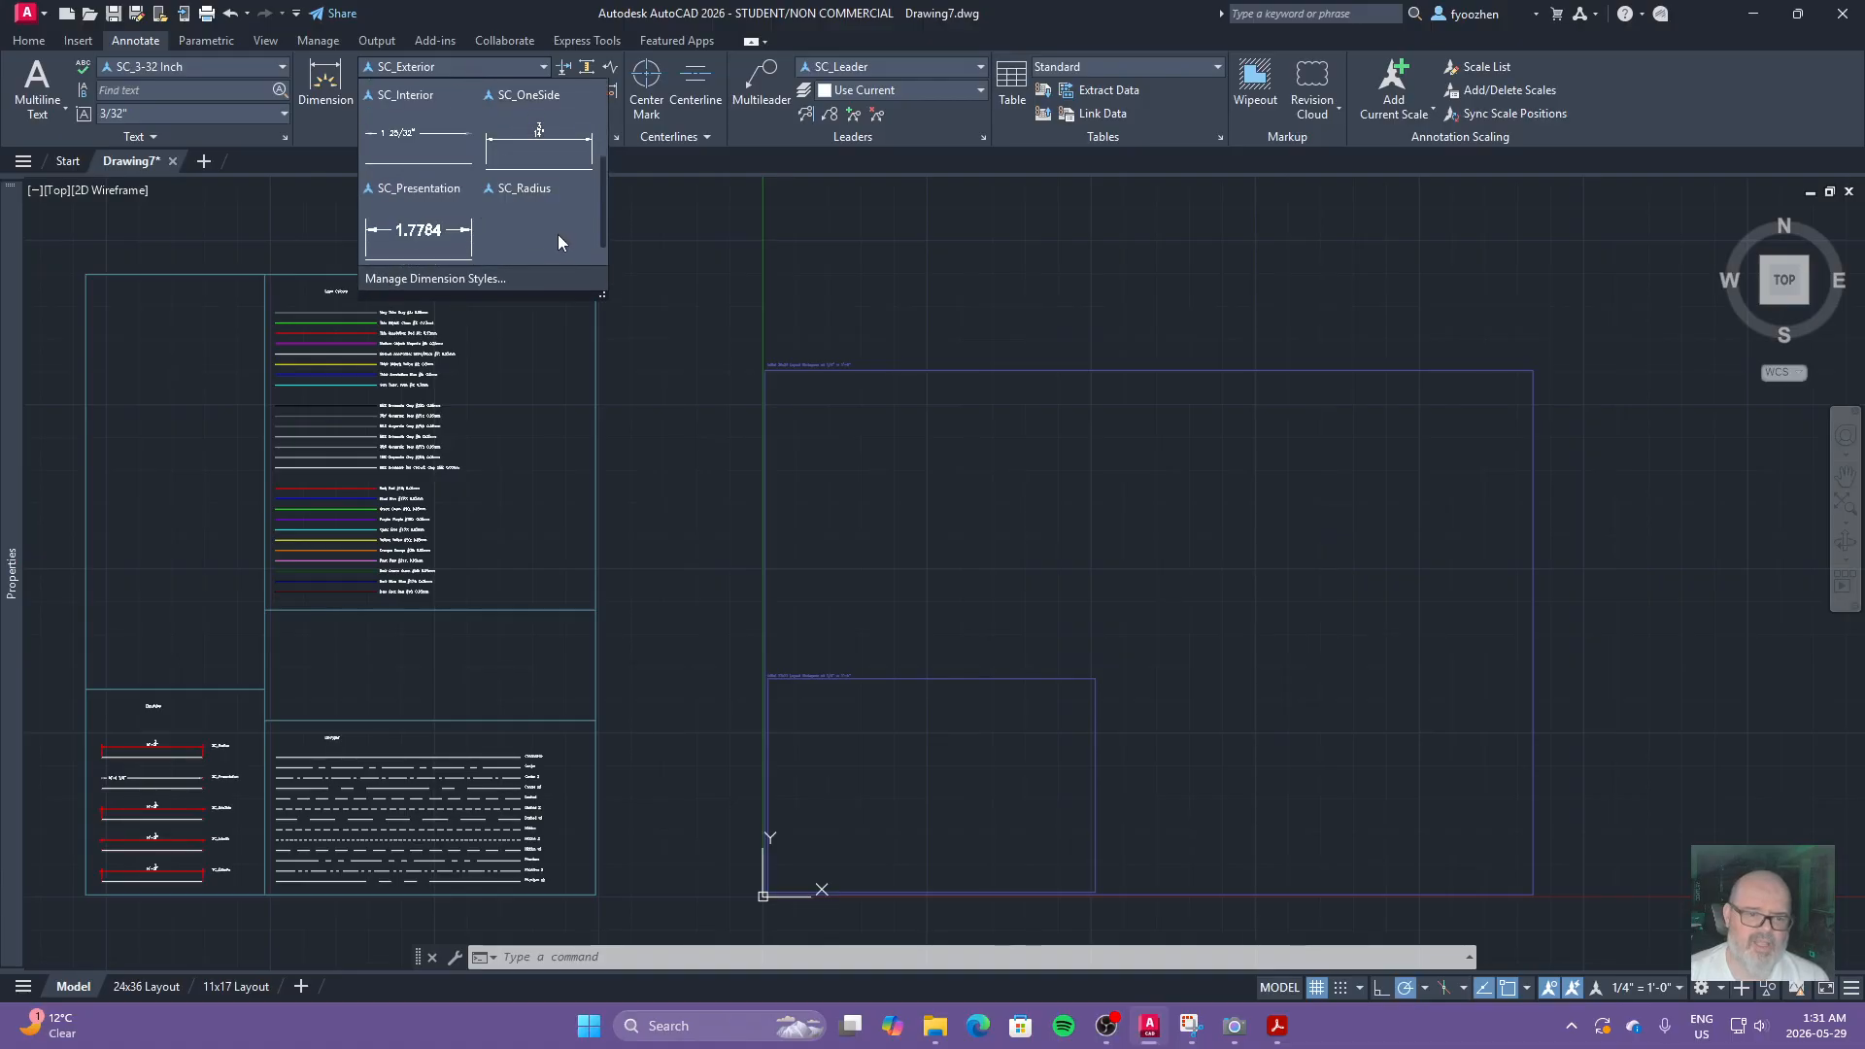
scroll(546, 229, "up", 3)
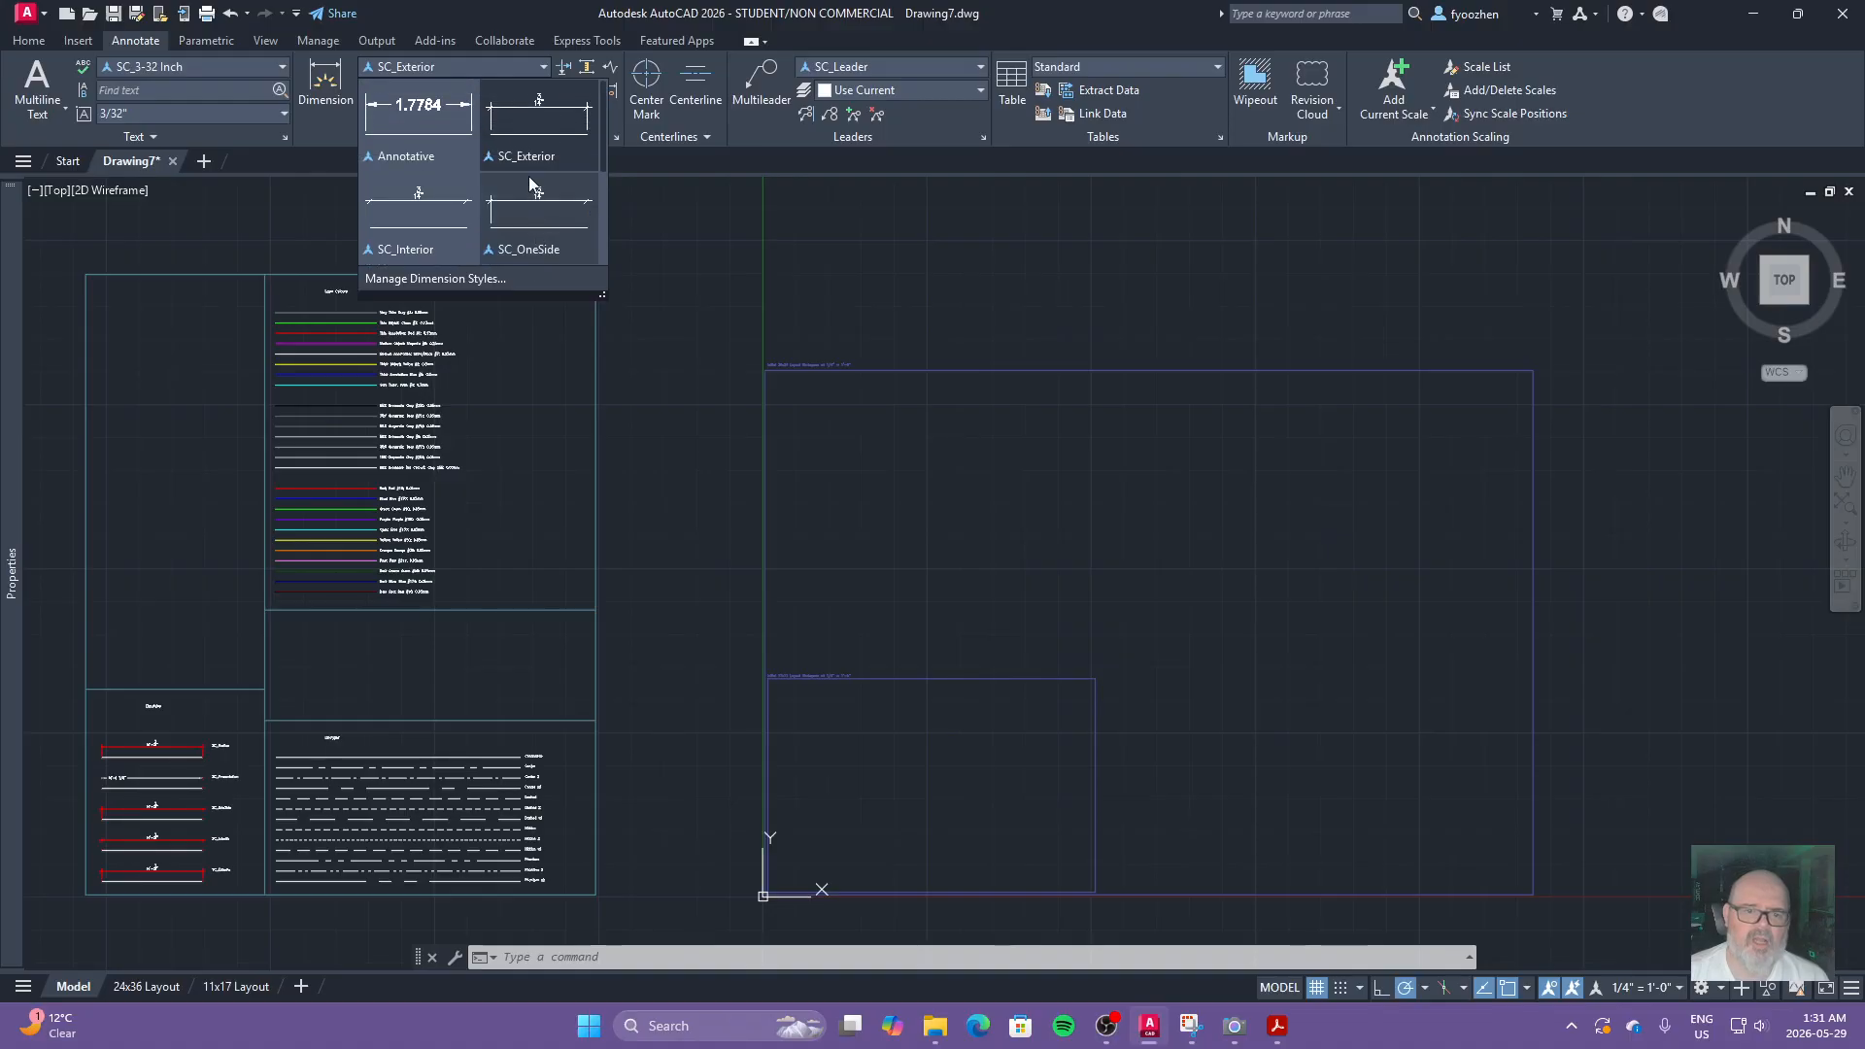
left_click(528, 60)
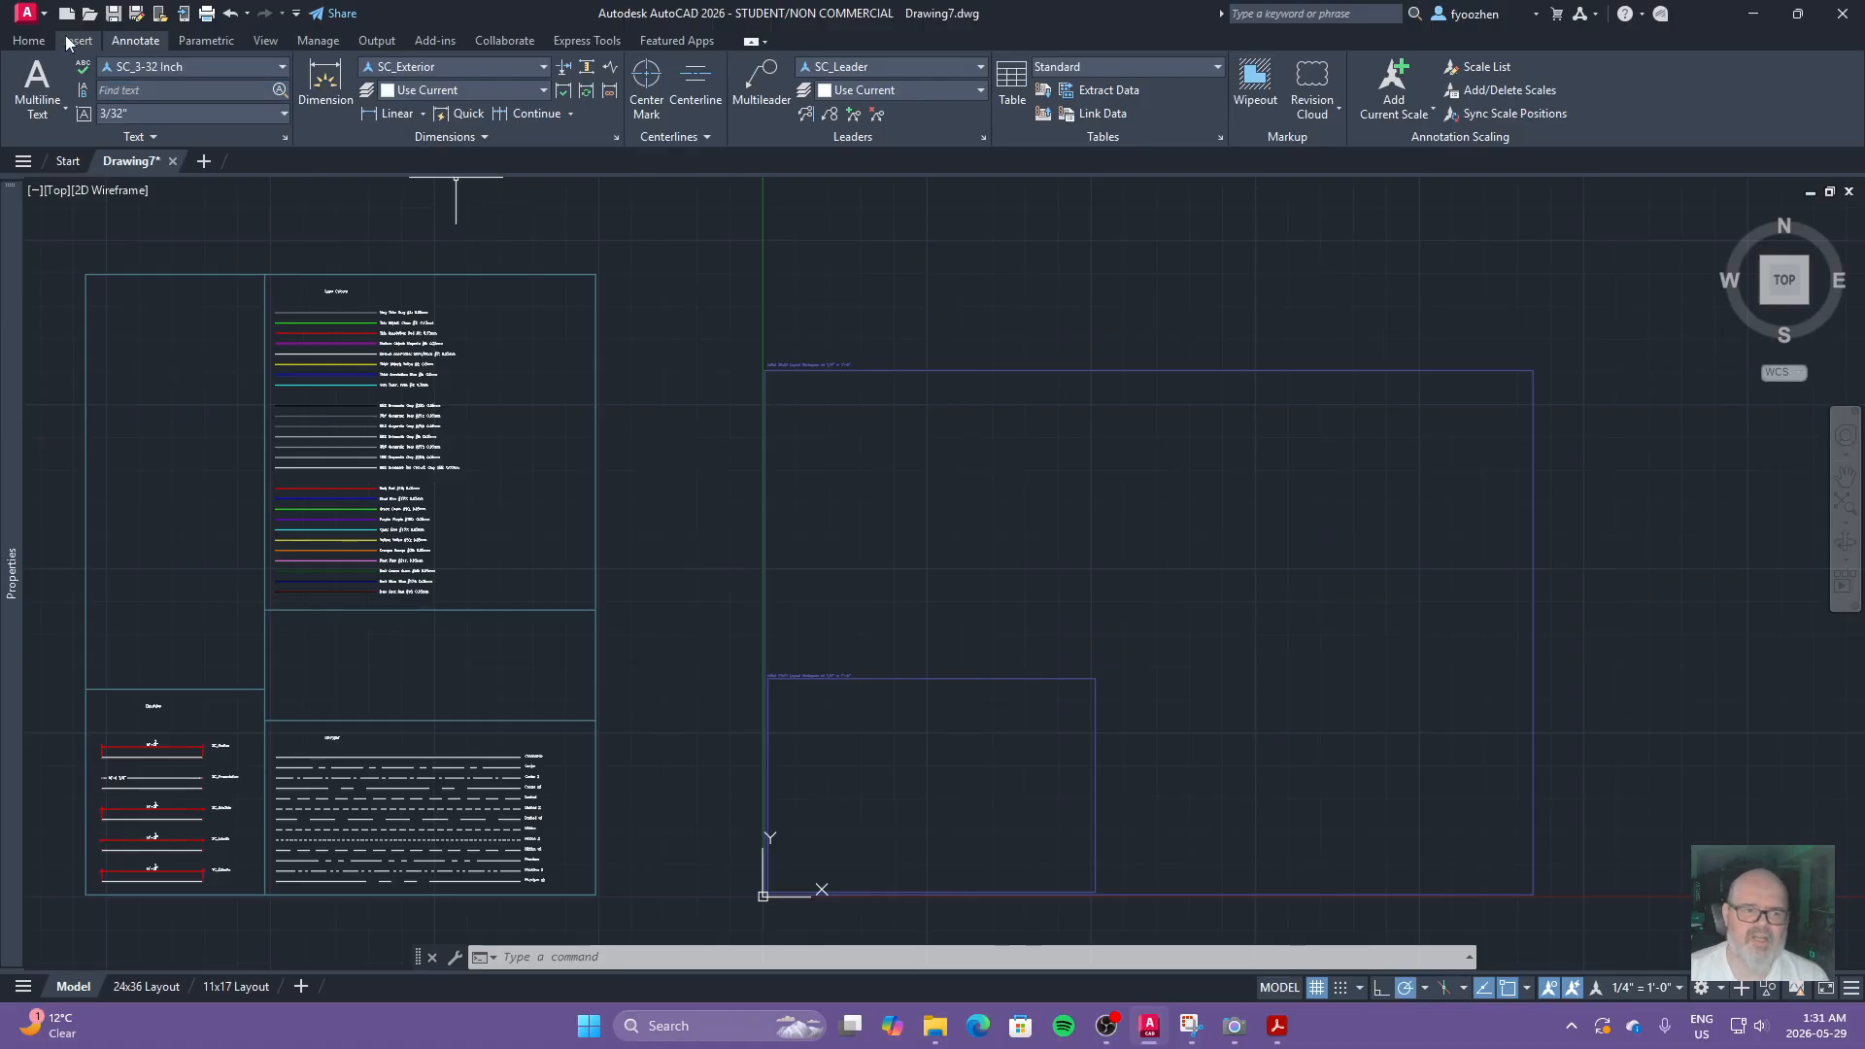
left_click(28, 40)
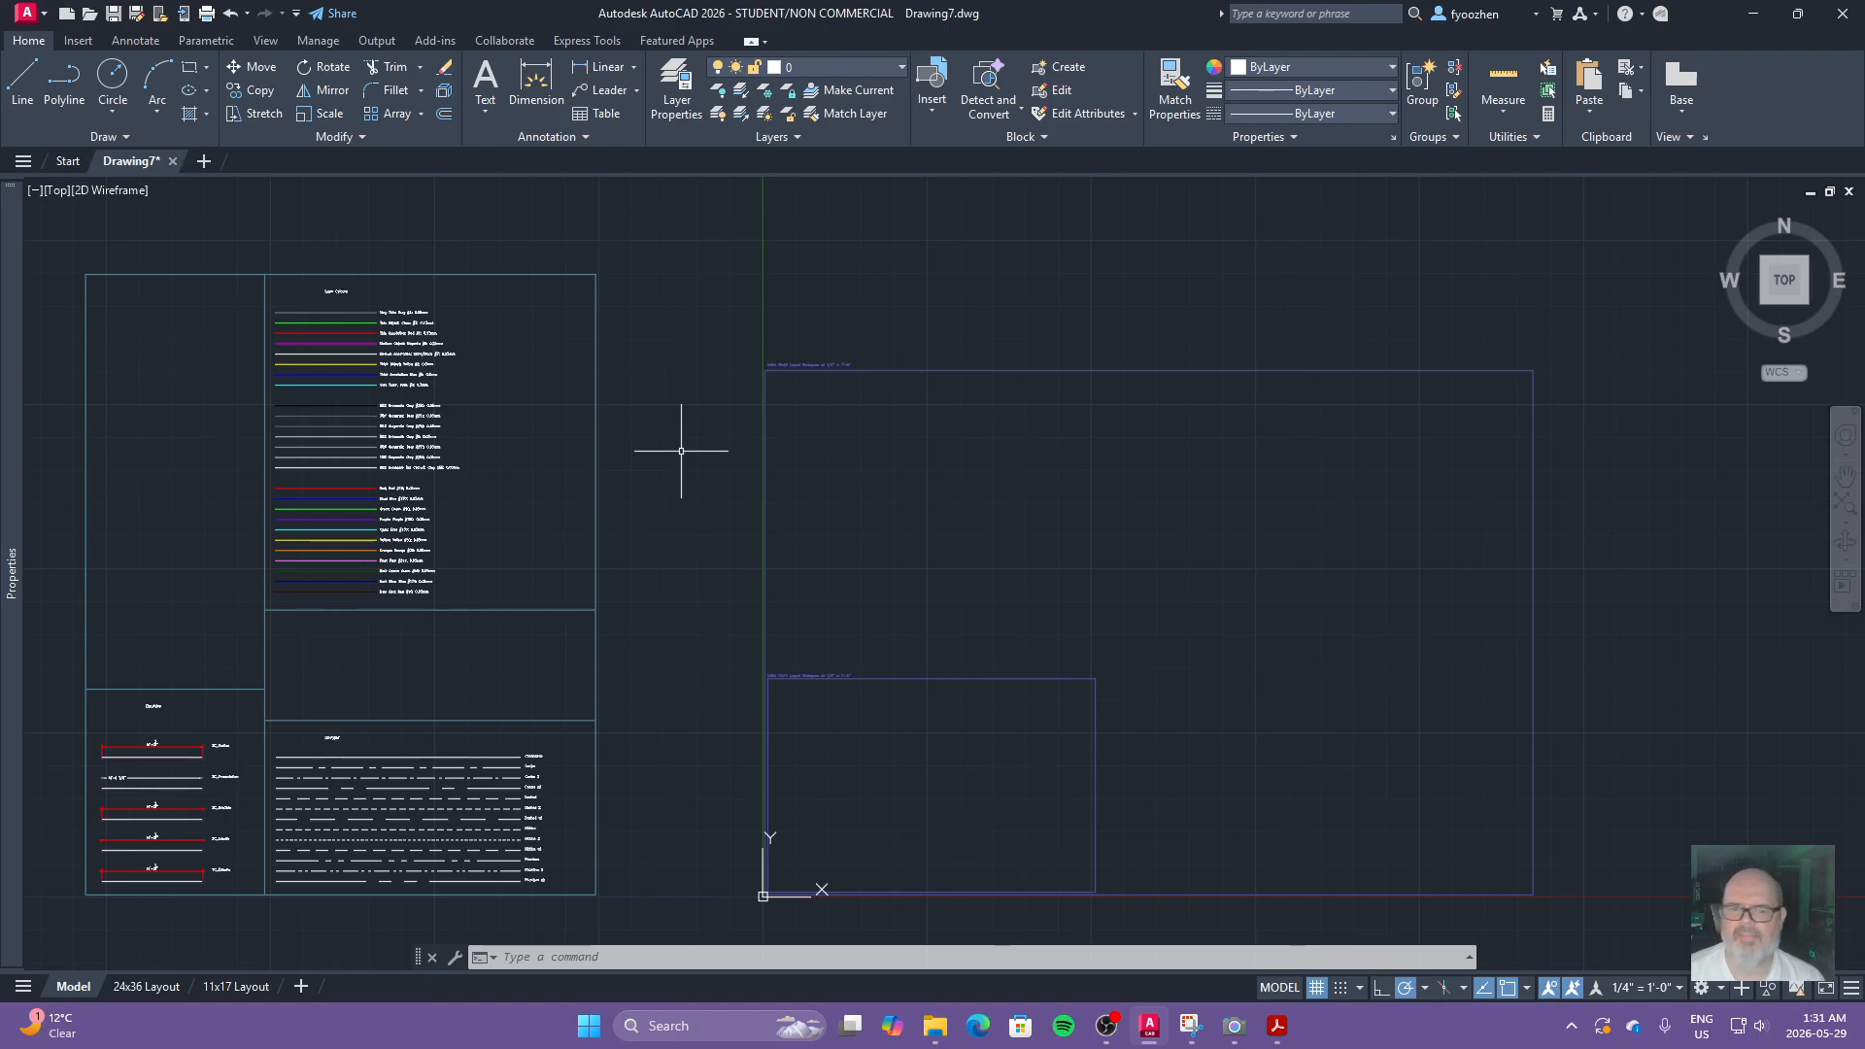
left_click(865, 64)
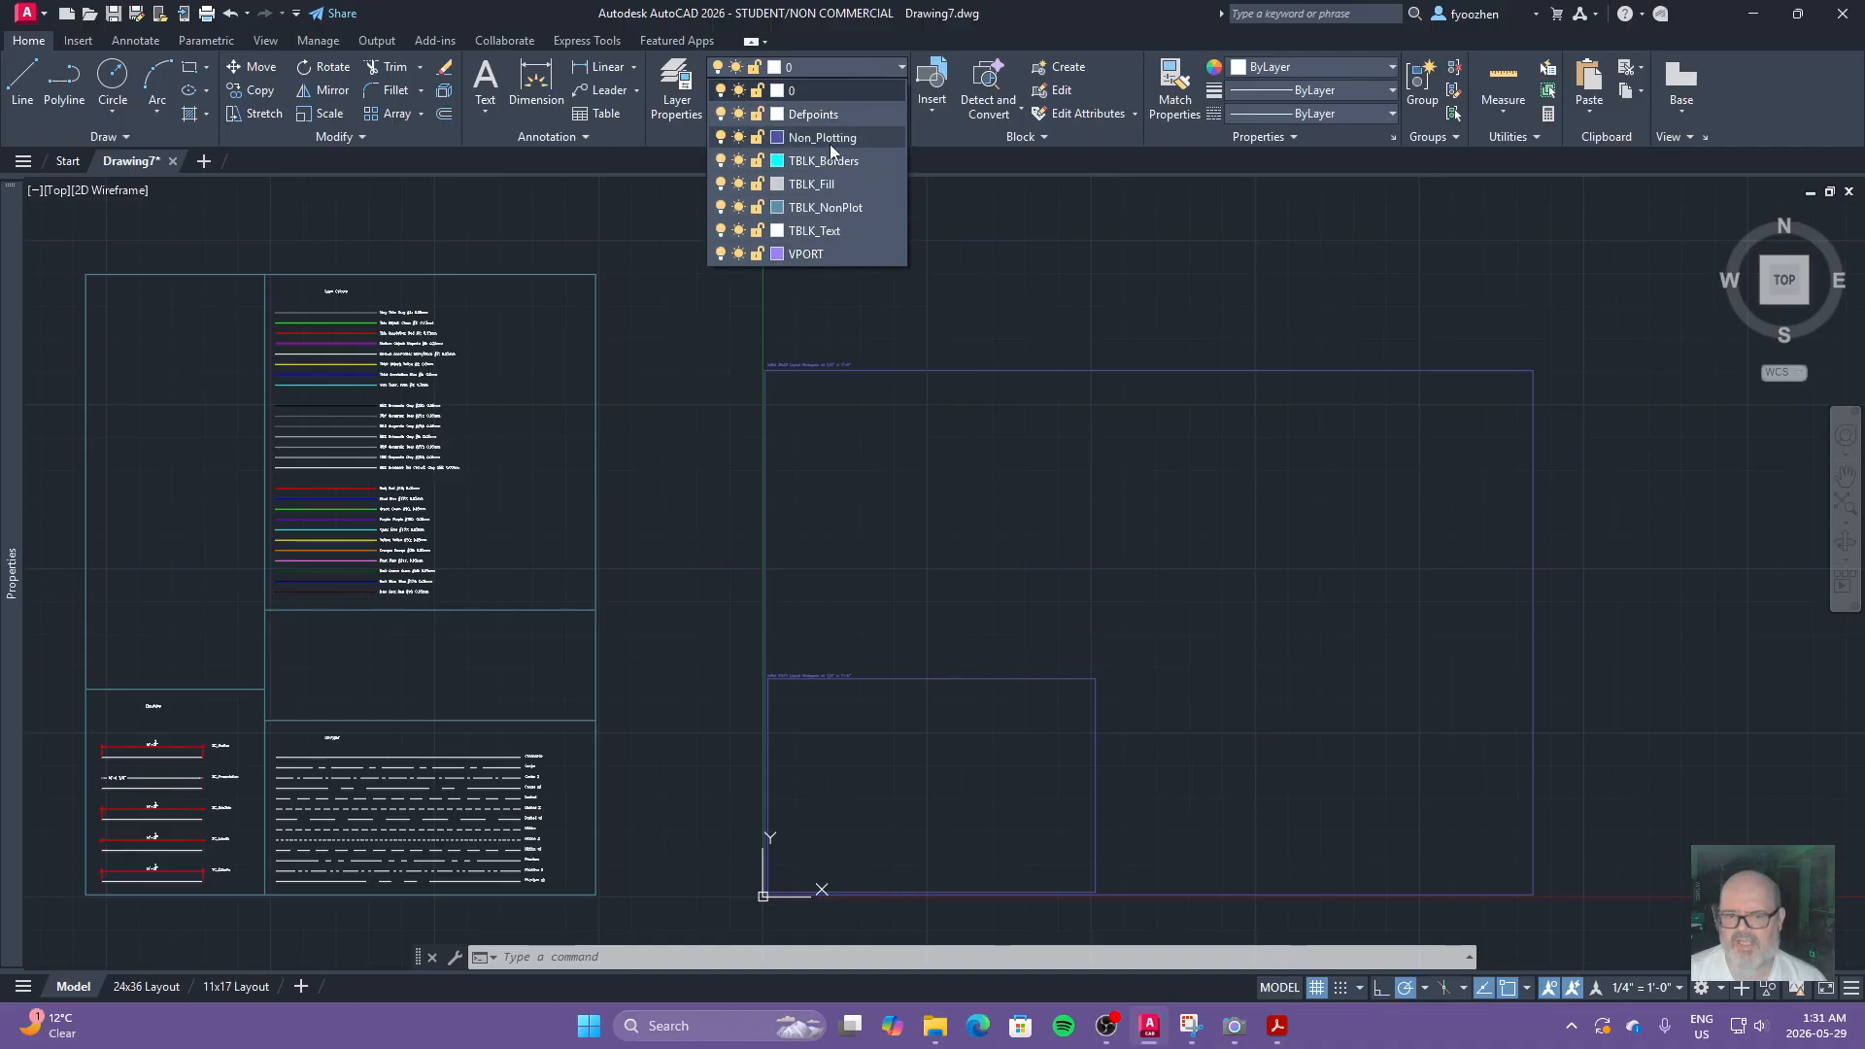
left_click(851, 70)
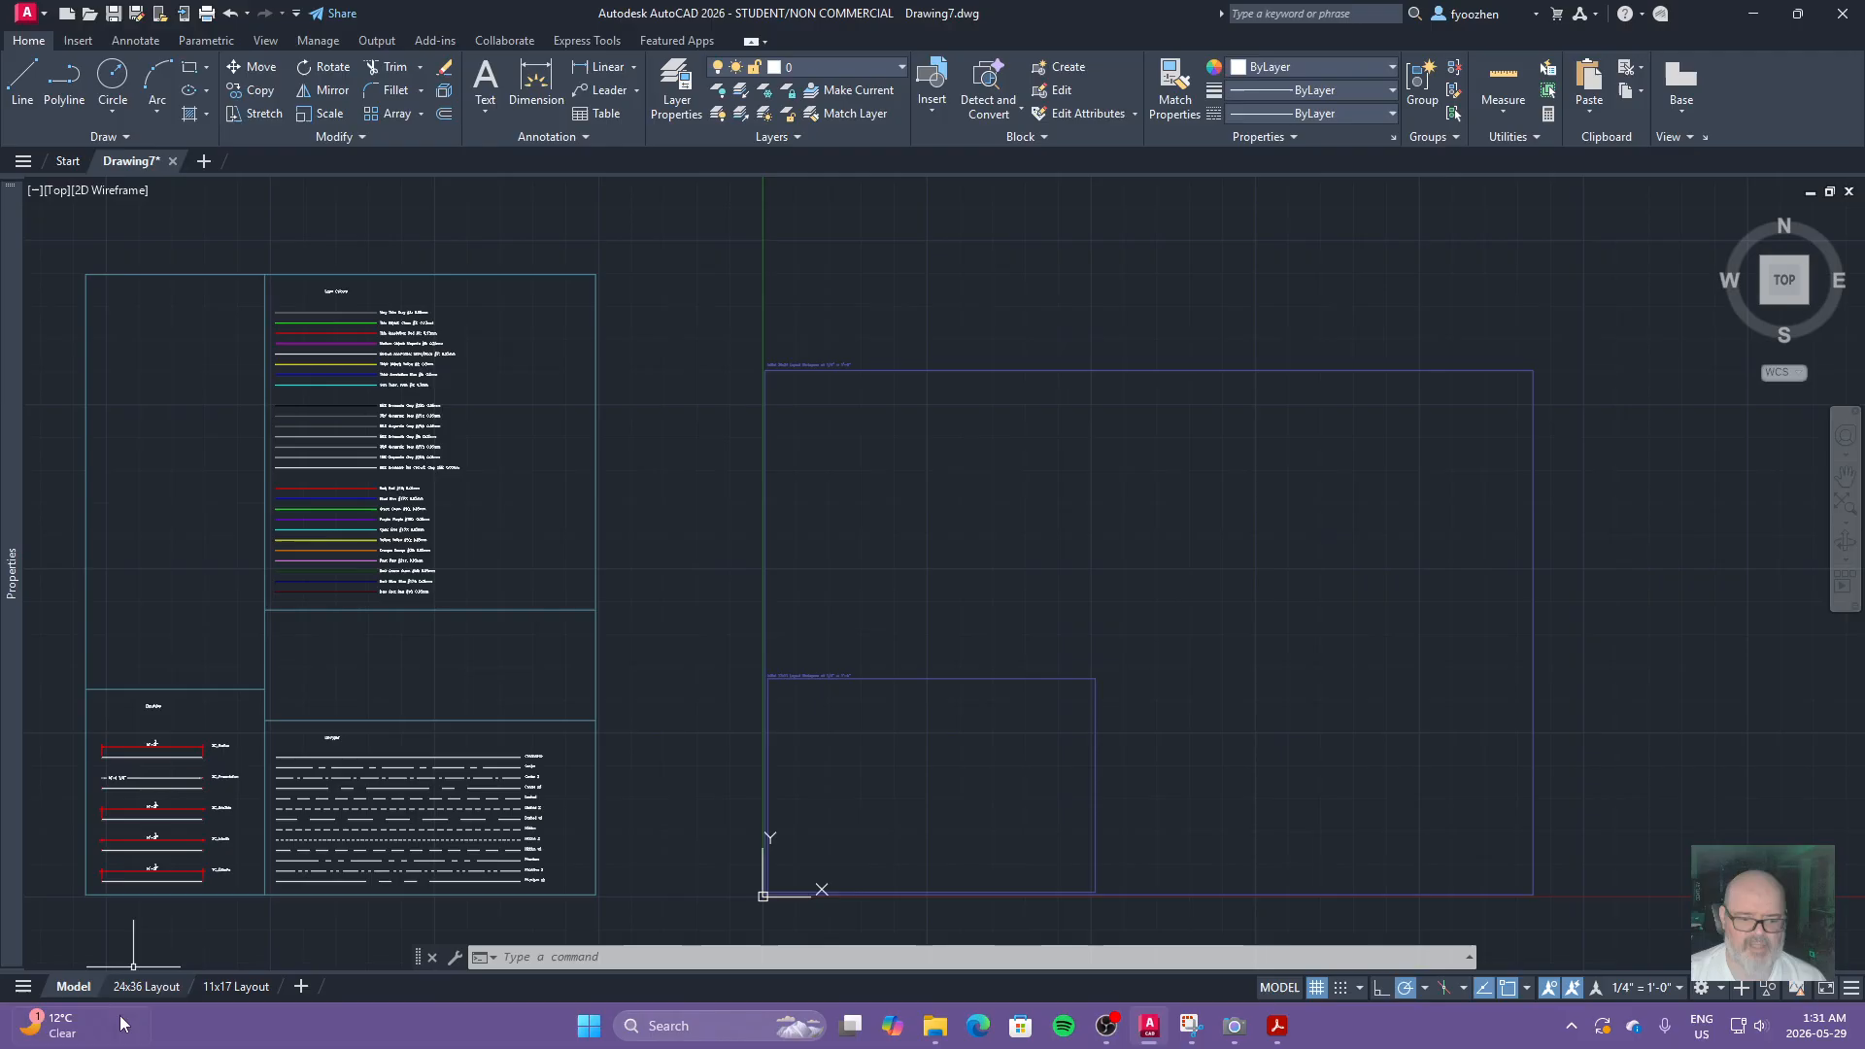
Step: Inspect the 11x17 Layout sheet with its viewport and title block, and return to model space
left_click(222, 986)
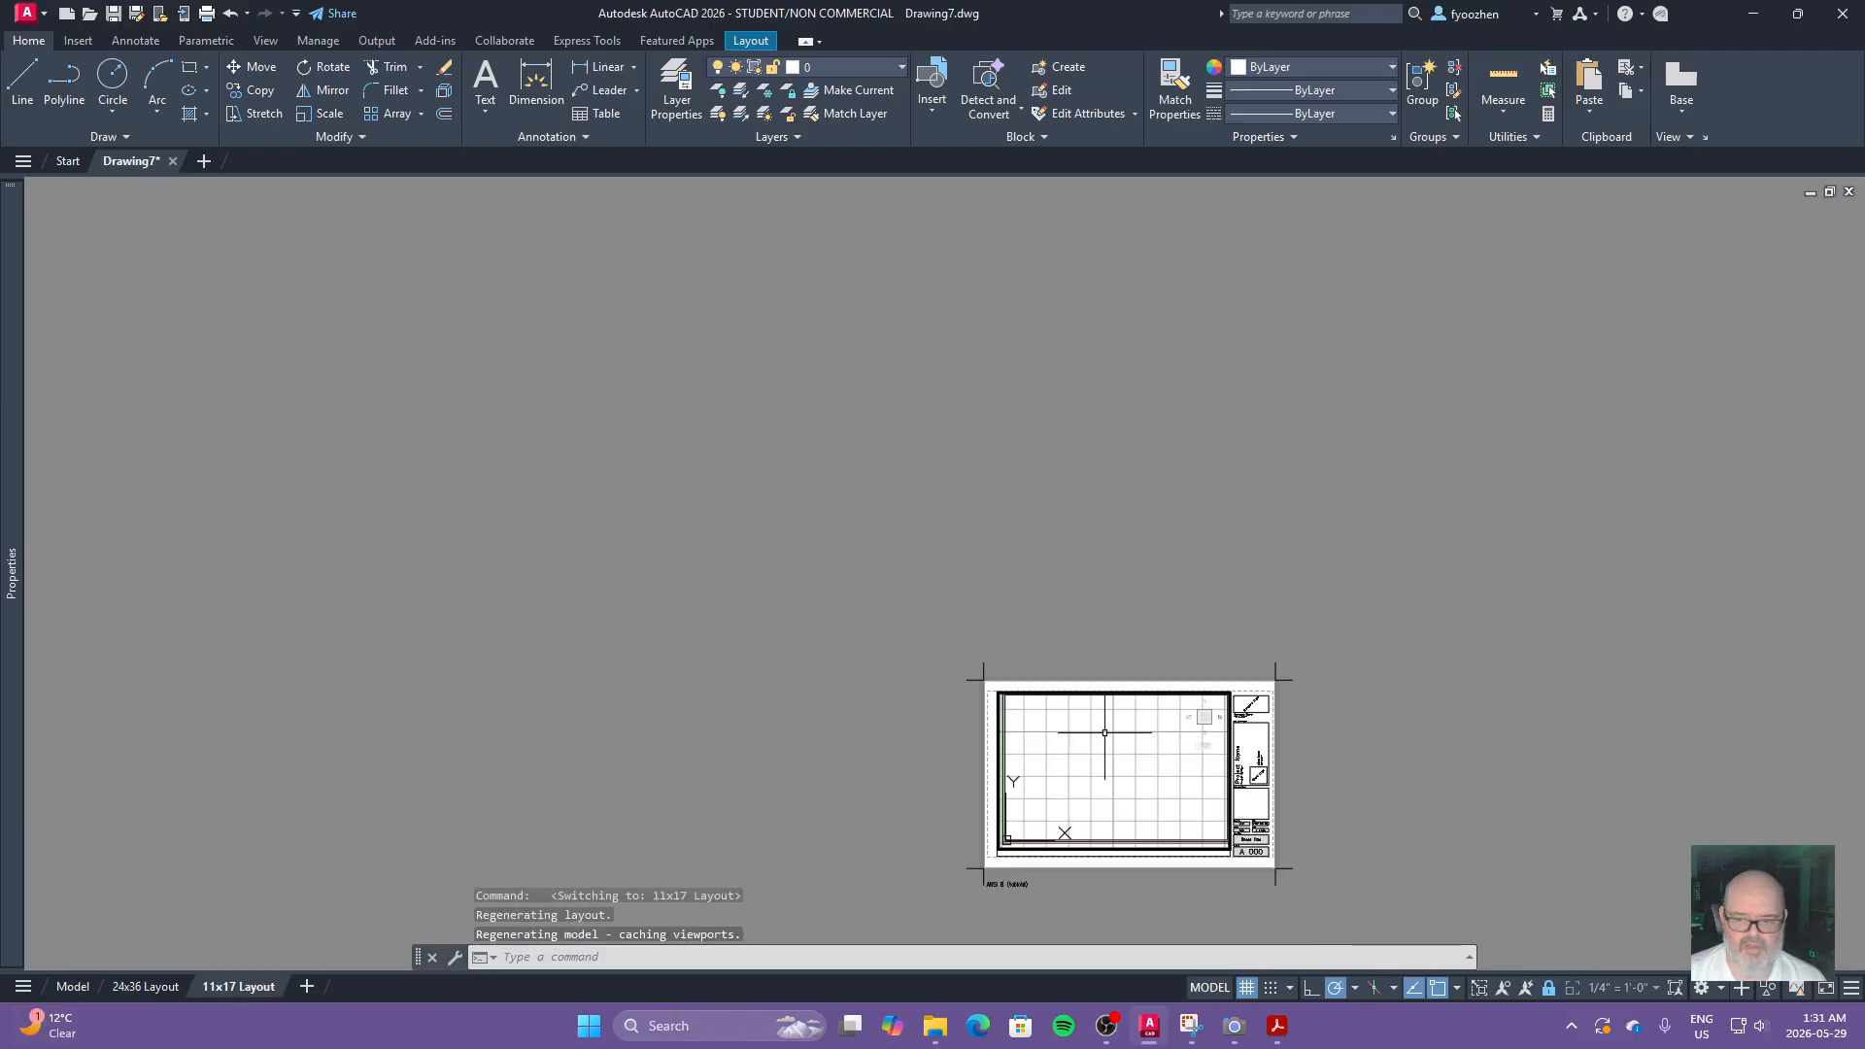
middle_click_drag(1212, 726, 920, 516)
scroll(833, 557, "up", 3)
scroll(803, 574, "down", 2)
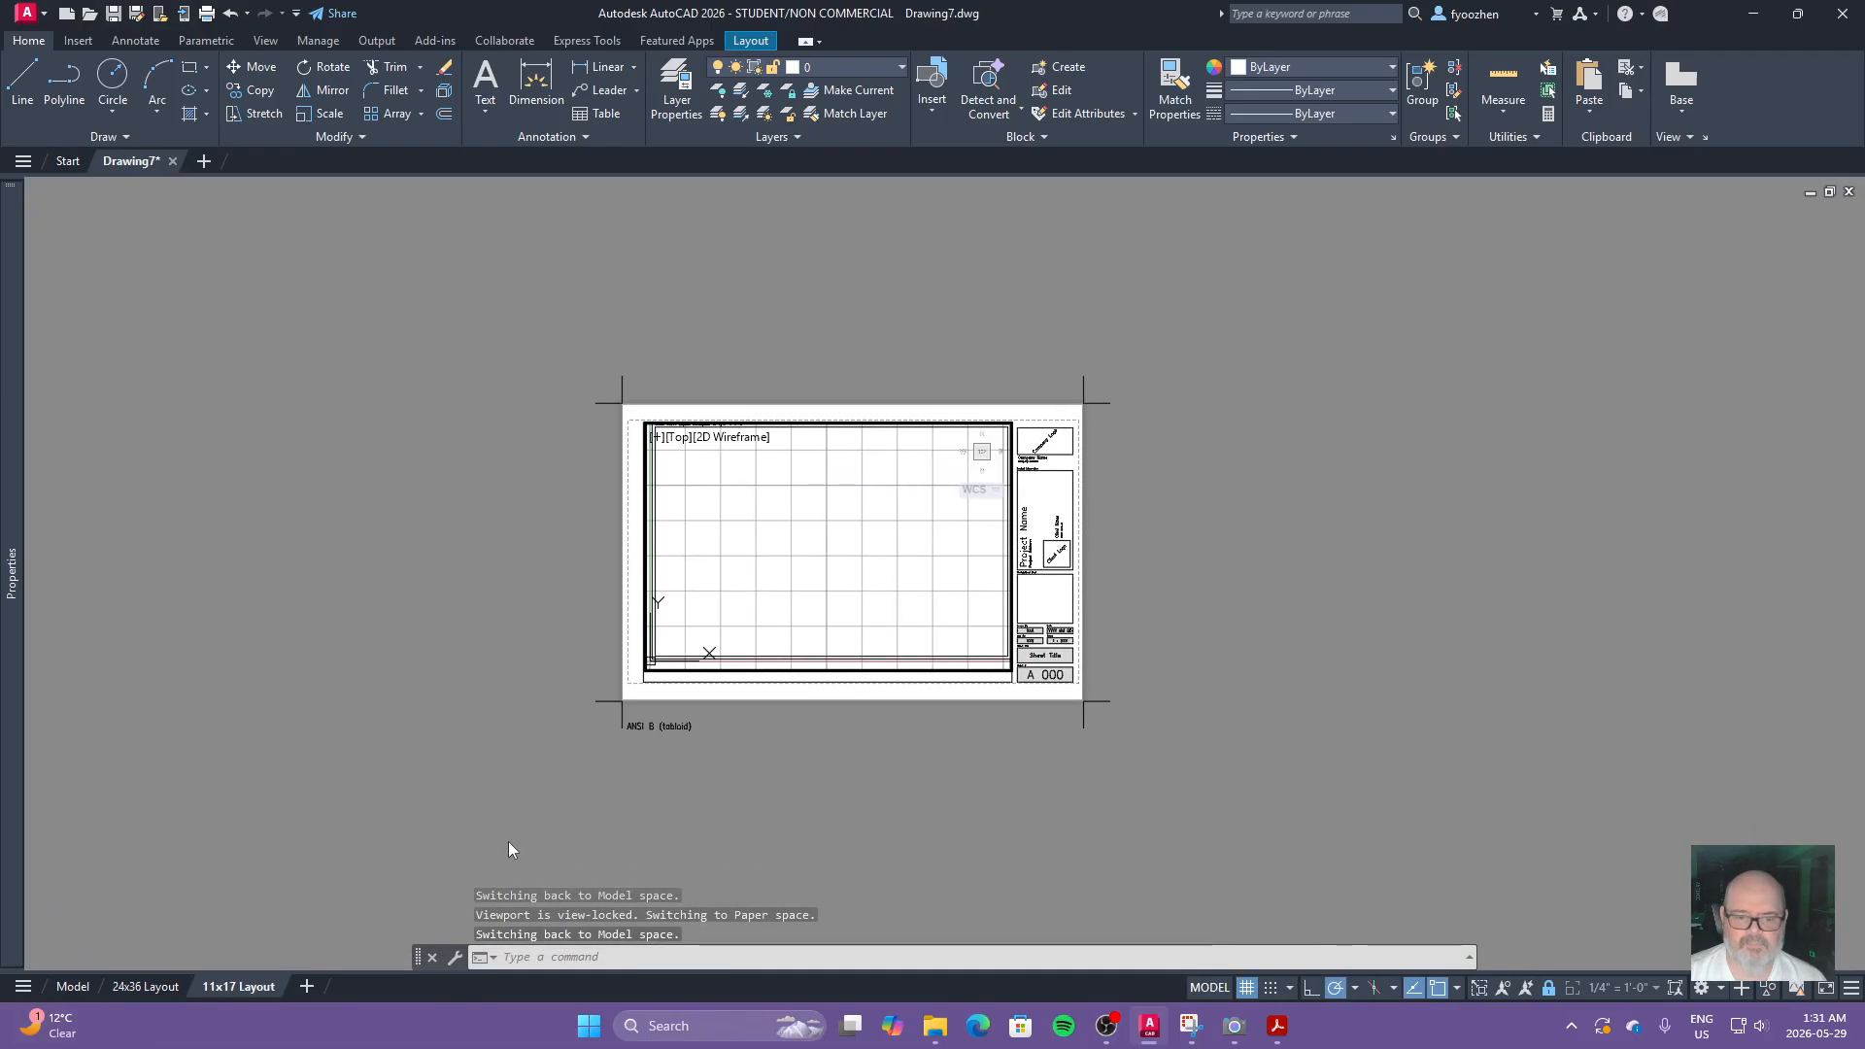
left_click(72, 986)
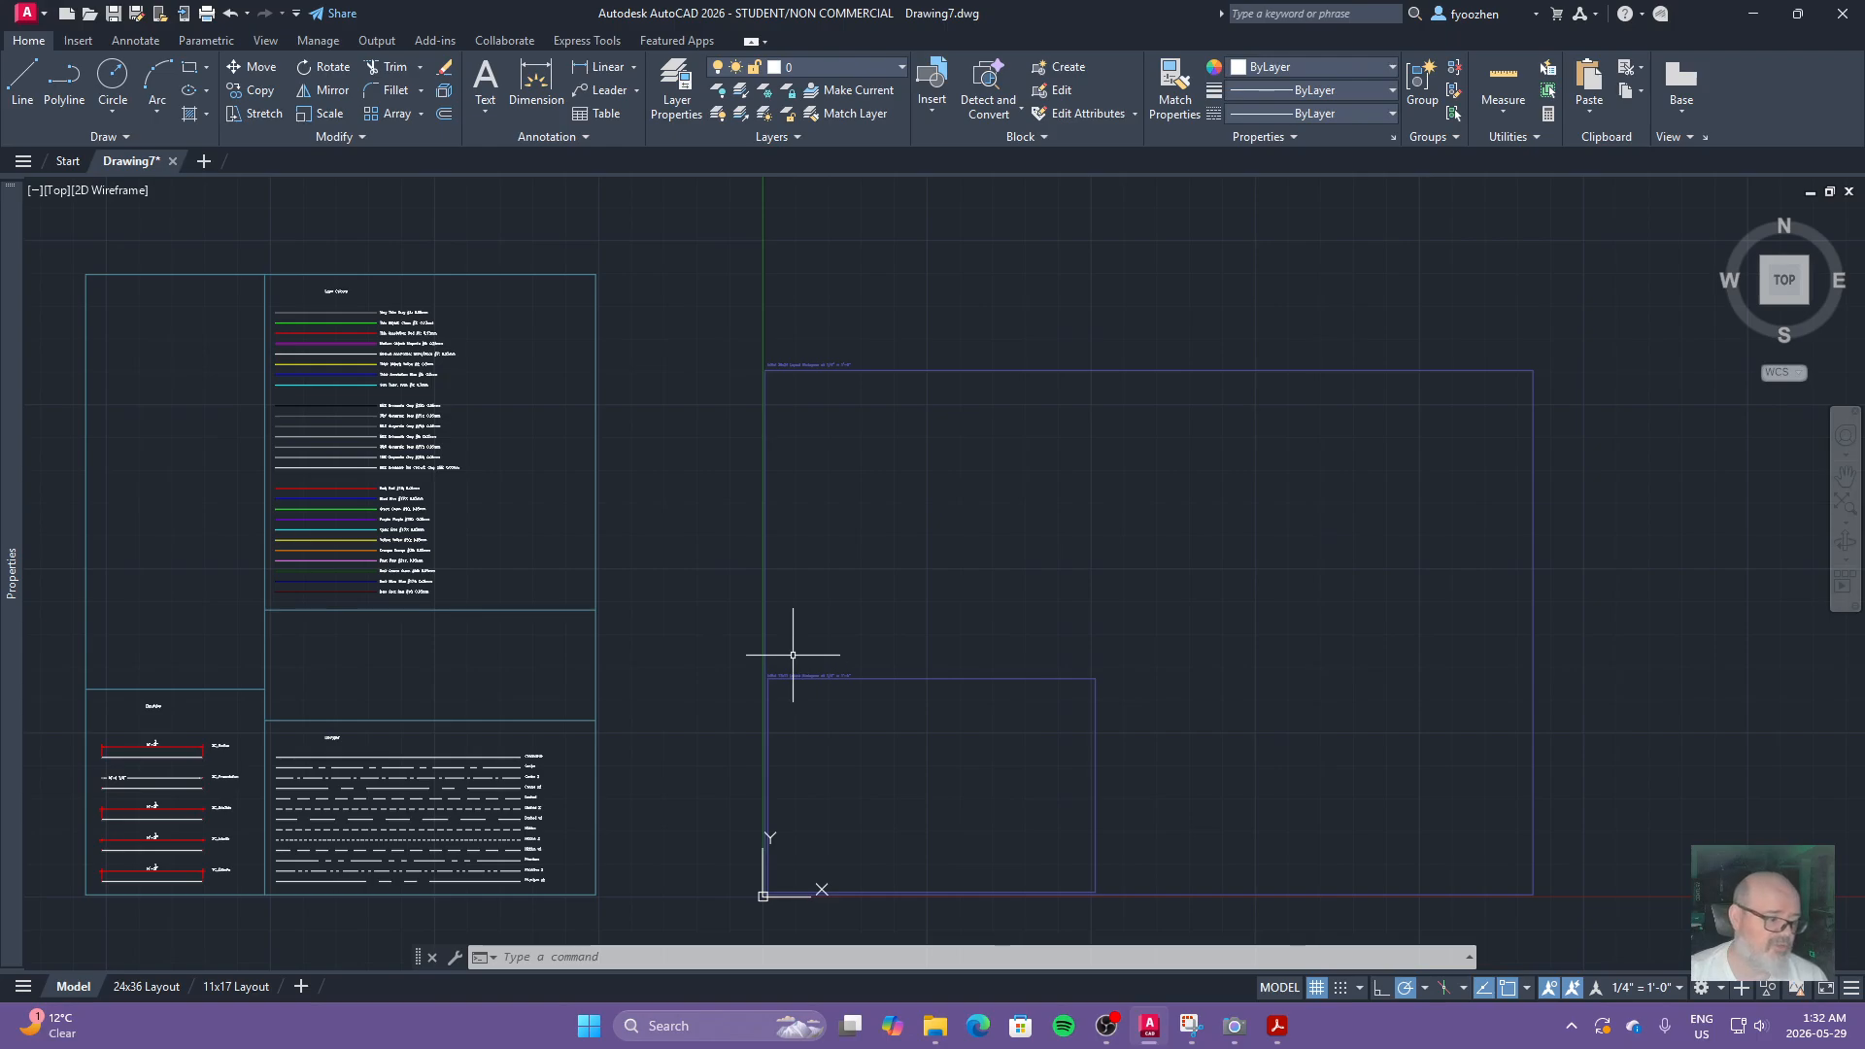
Step: Bring up the Acrobat window with the reference PDFs and move it off this screen to clear the drawing area
key("super+shift+s")
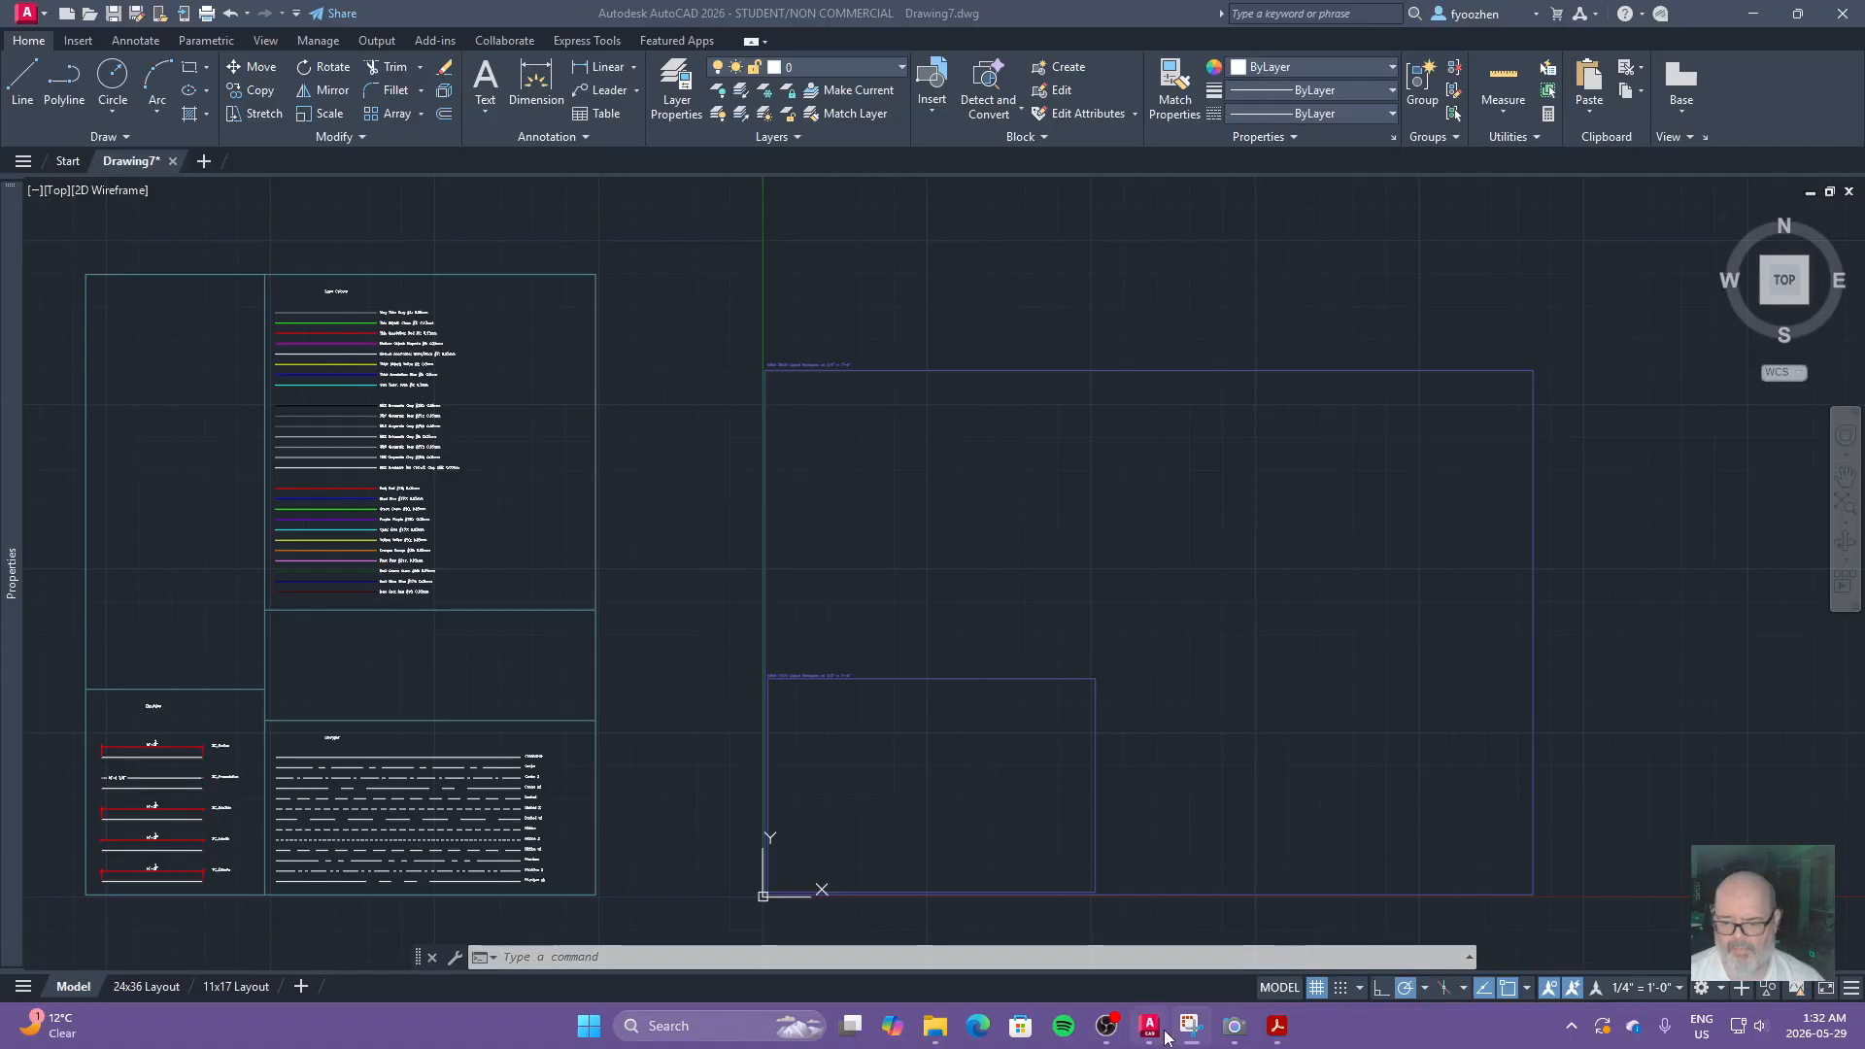
mouse_move(1192, 1033)
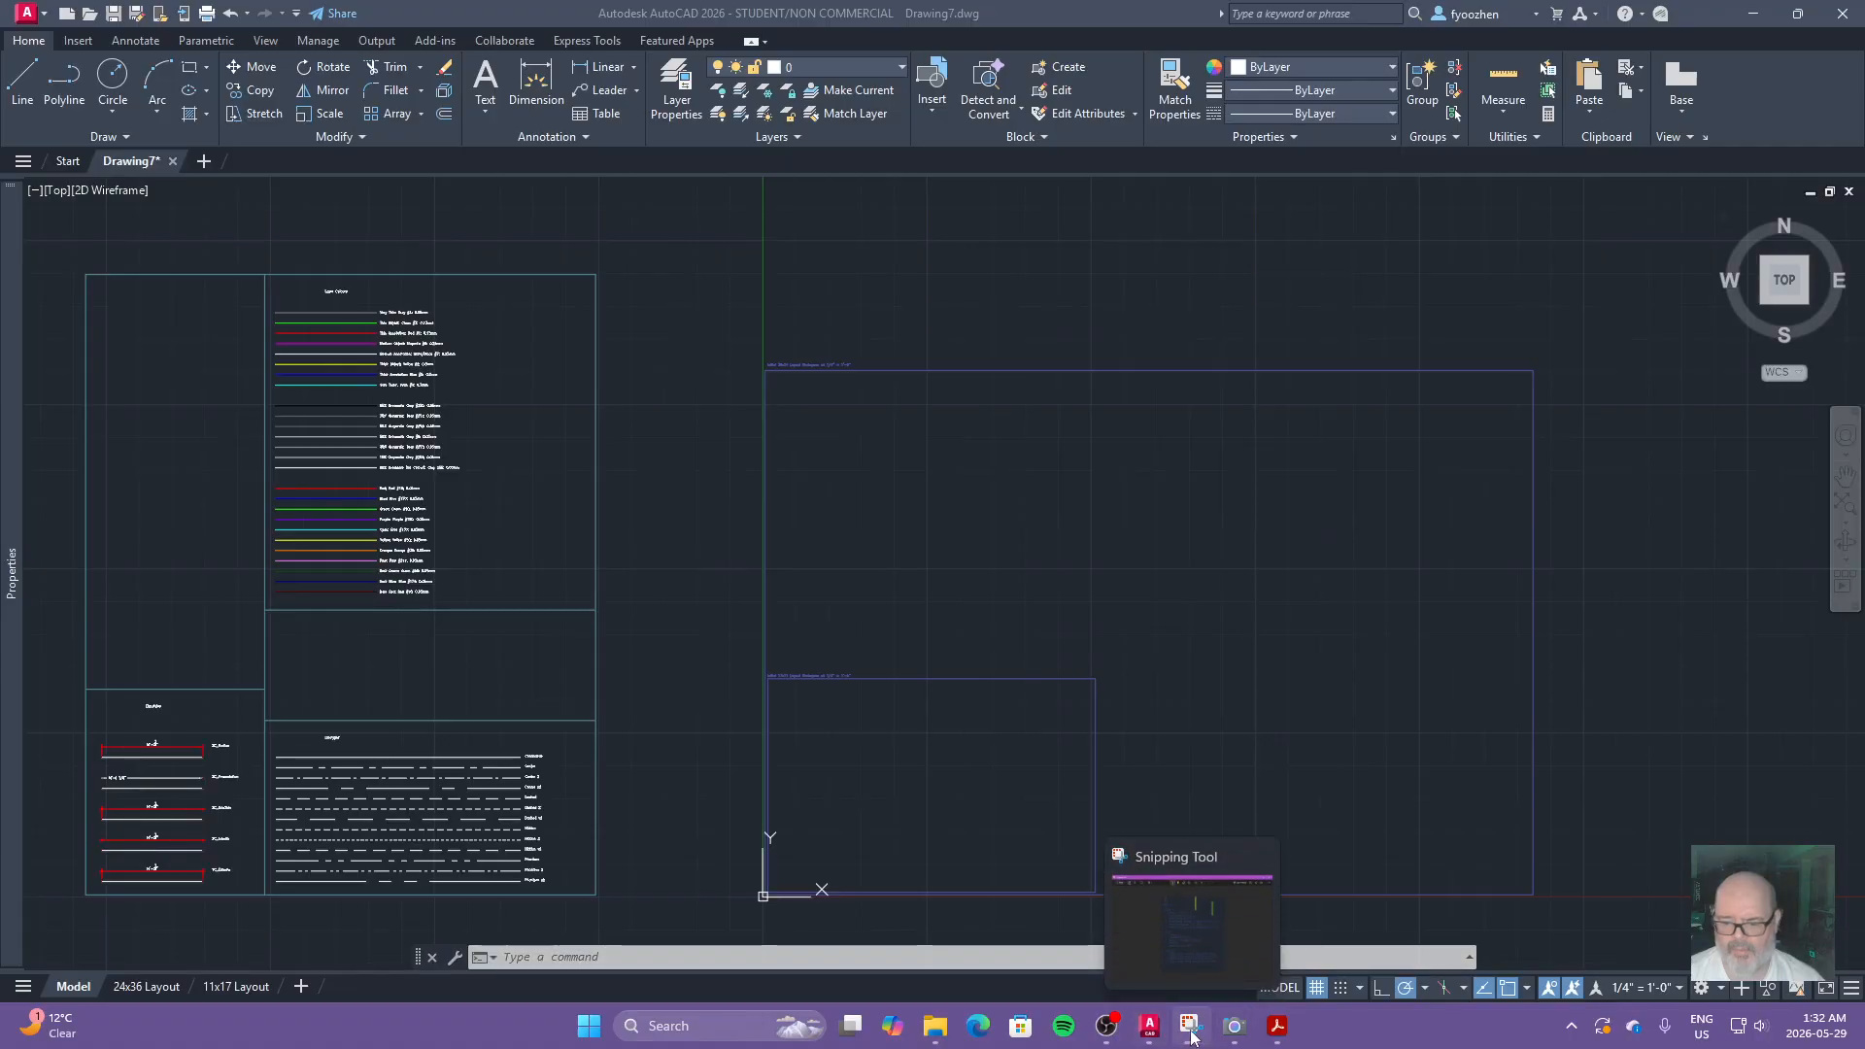
left_click(1269, 1021)
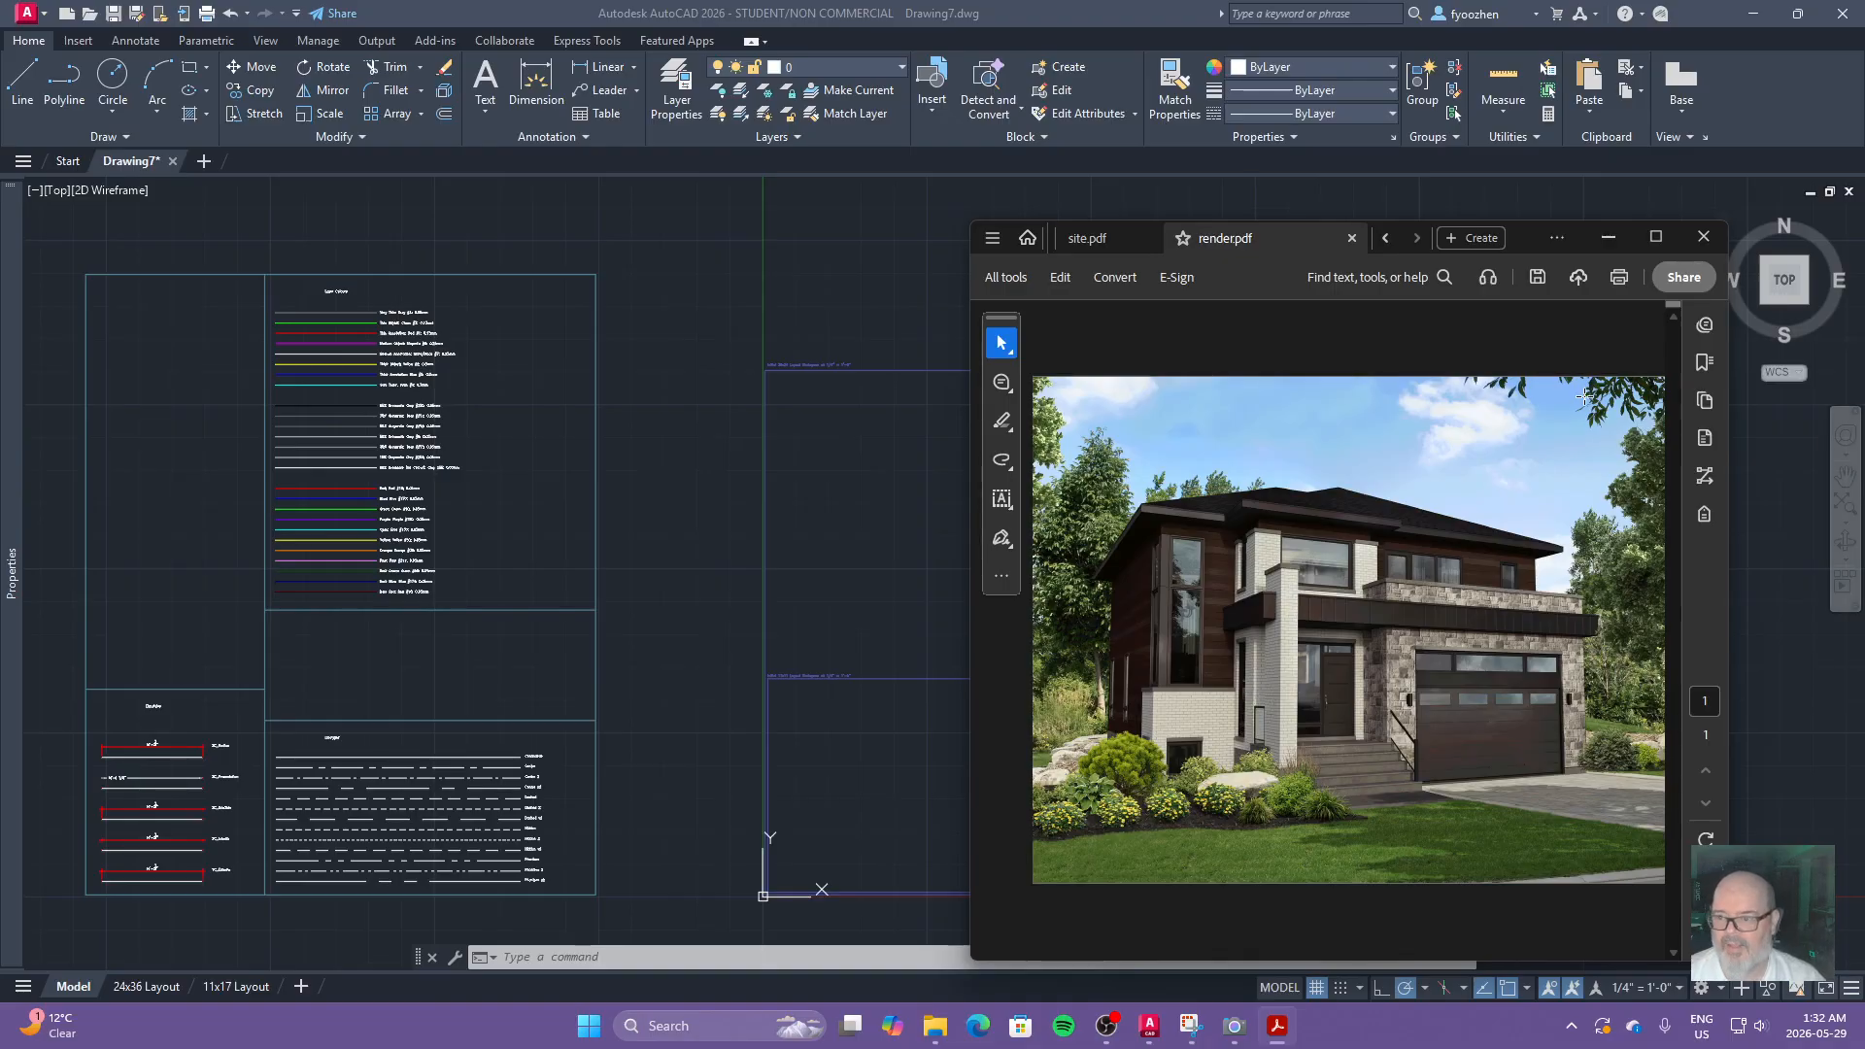
left_click_drag(1530, 243, 0, 126)
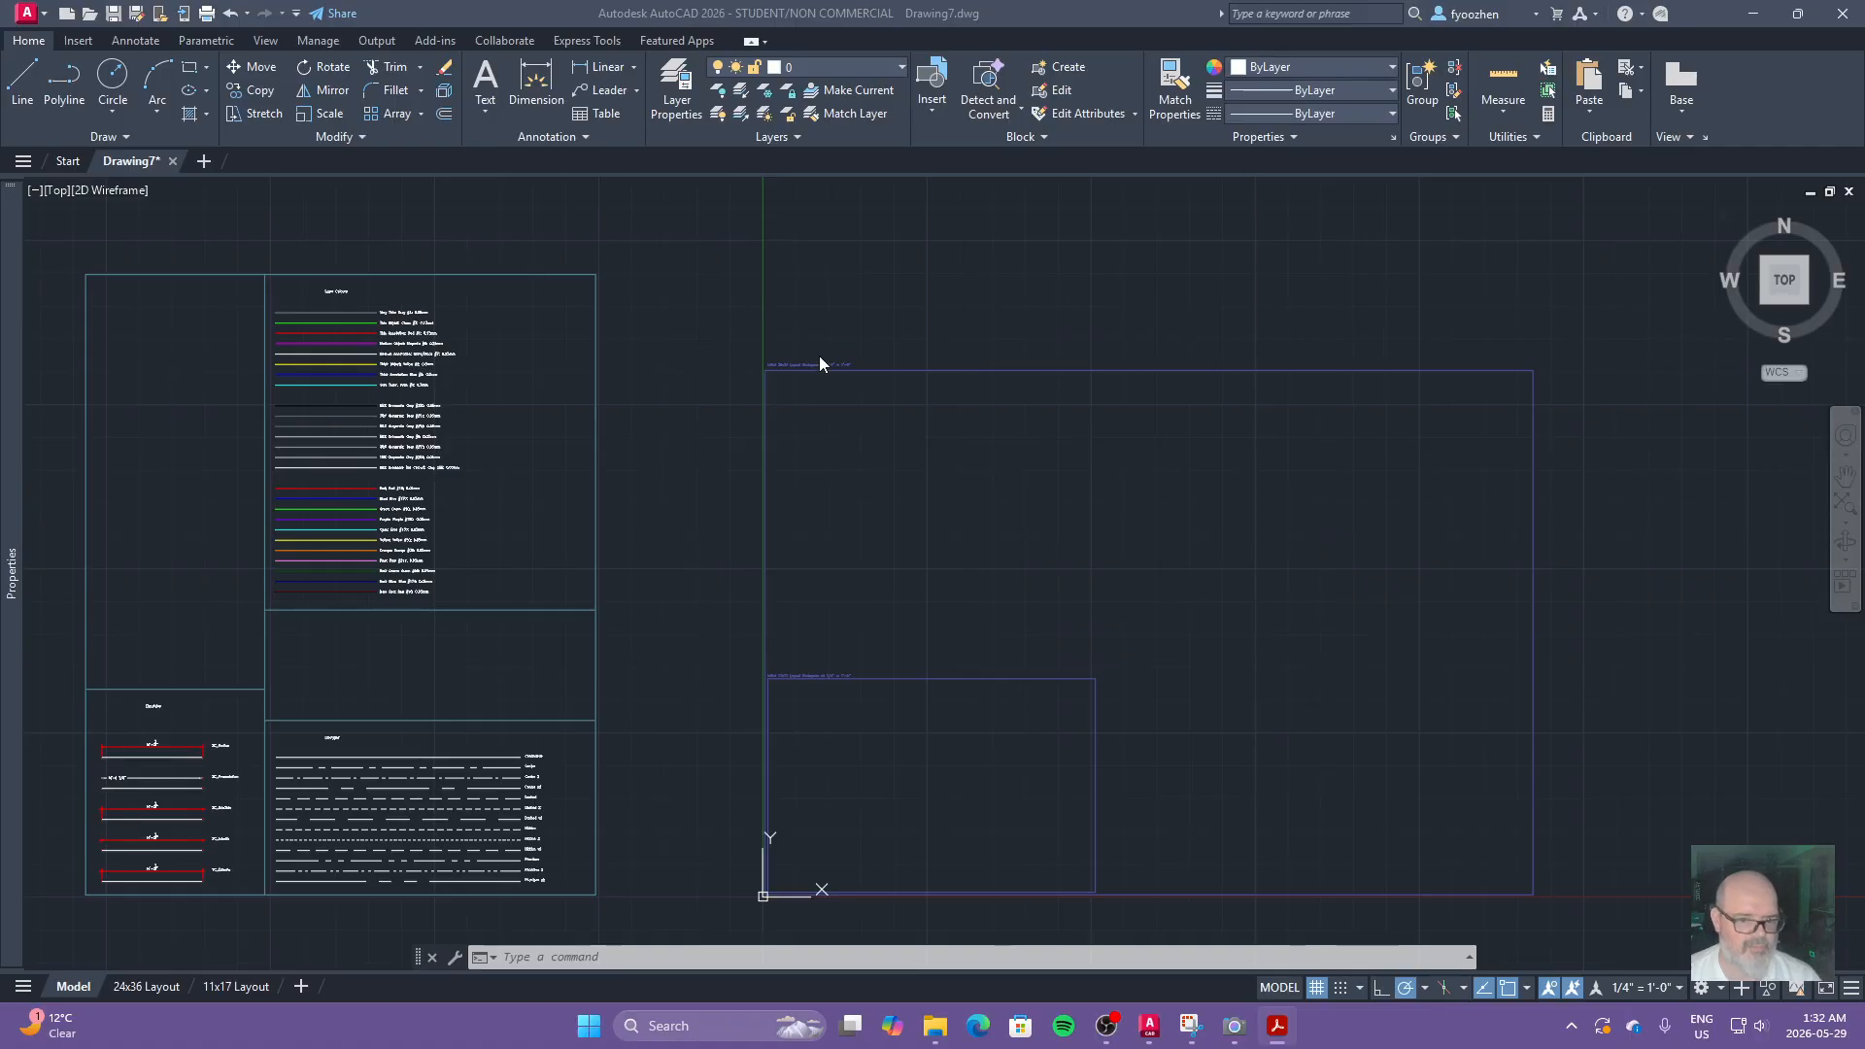
Step: Copy the "Initial 36x24 Layout Workspace" text label to the empty area above the layer colours table
scroll(782, 364, "up", 5)
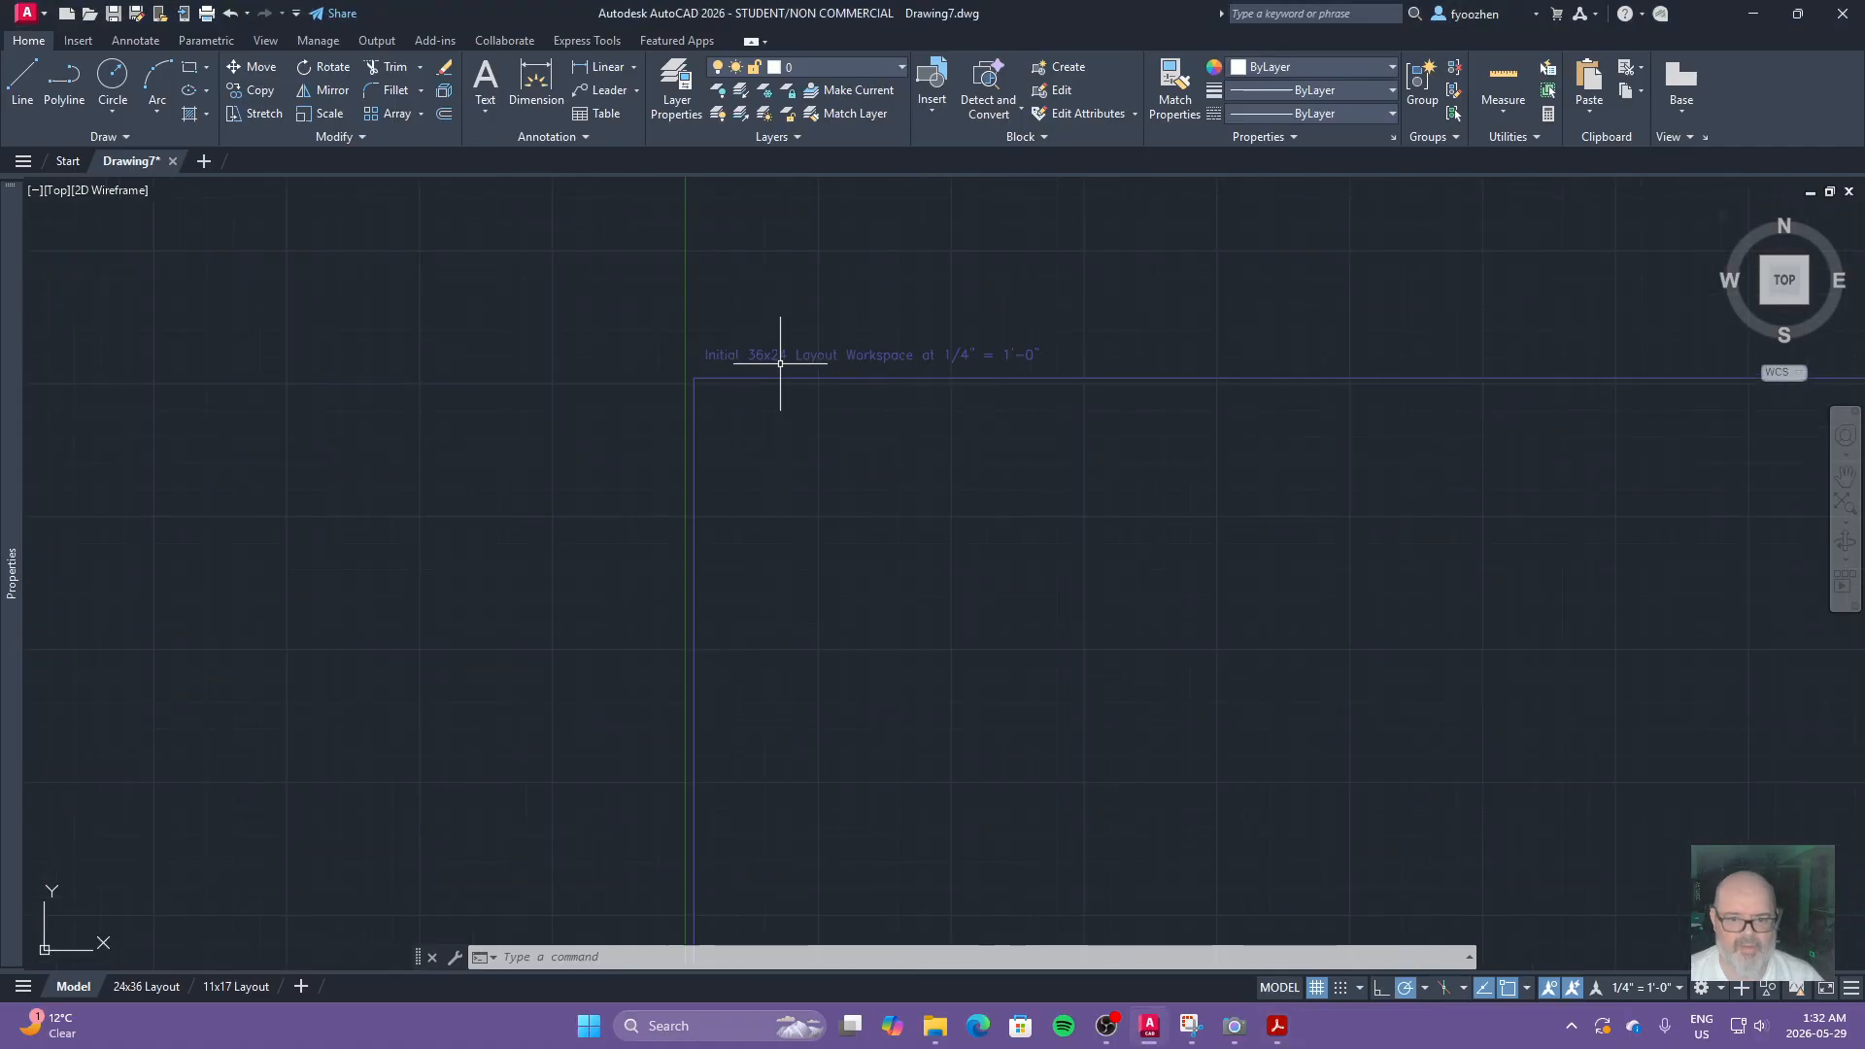
left_click(780, 363)
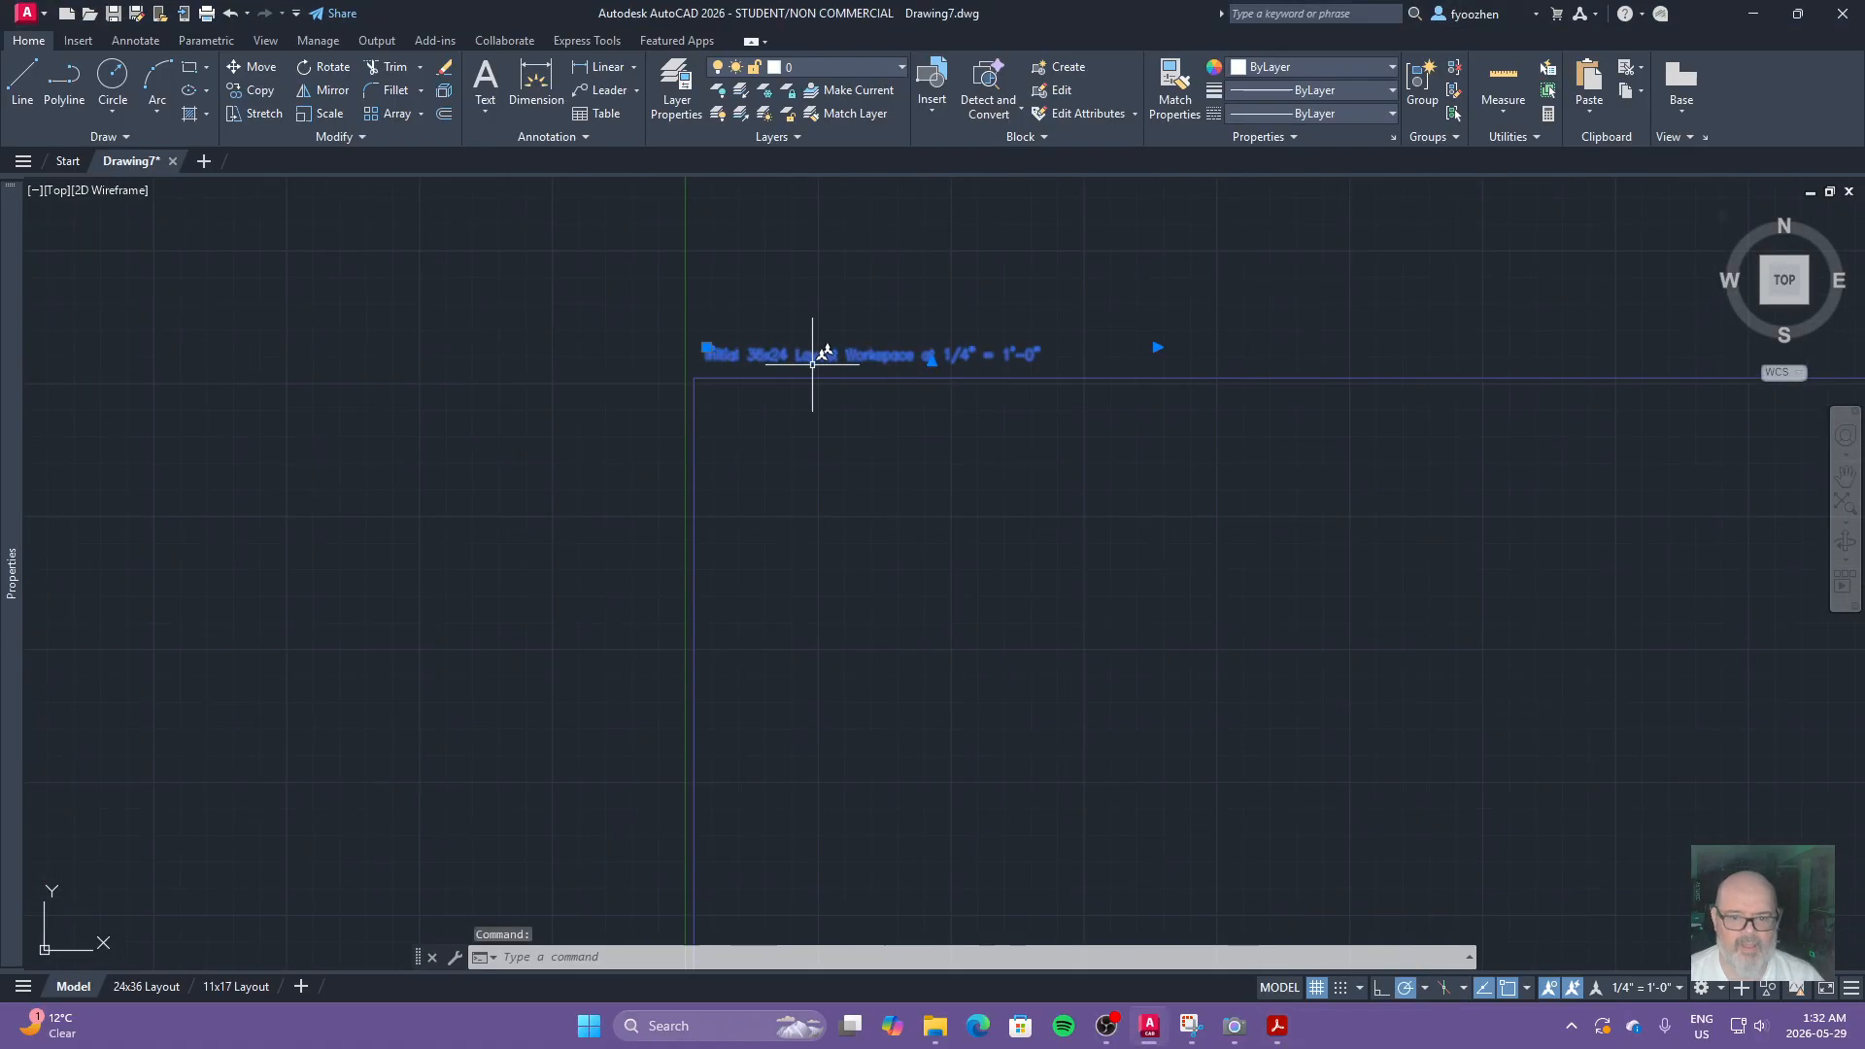
left_click(260, 90)
left_click(687, 306)
scroll(1036, 699, "down", 4)
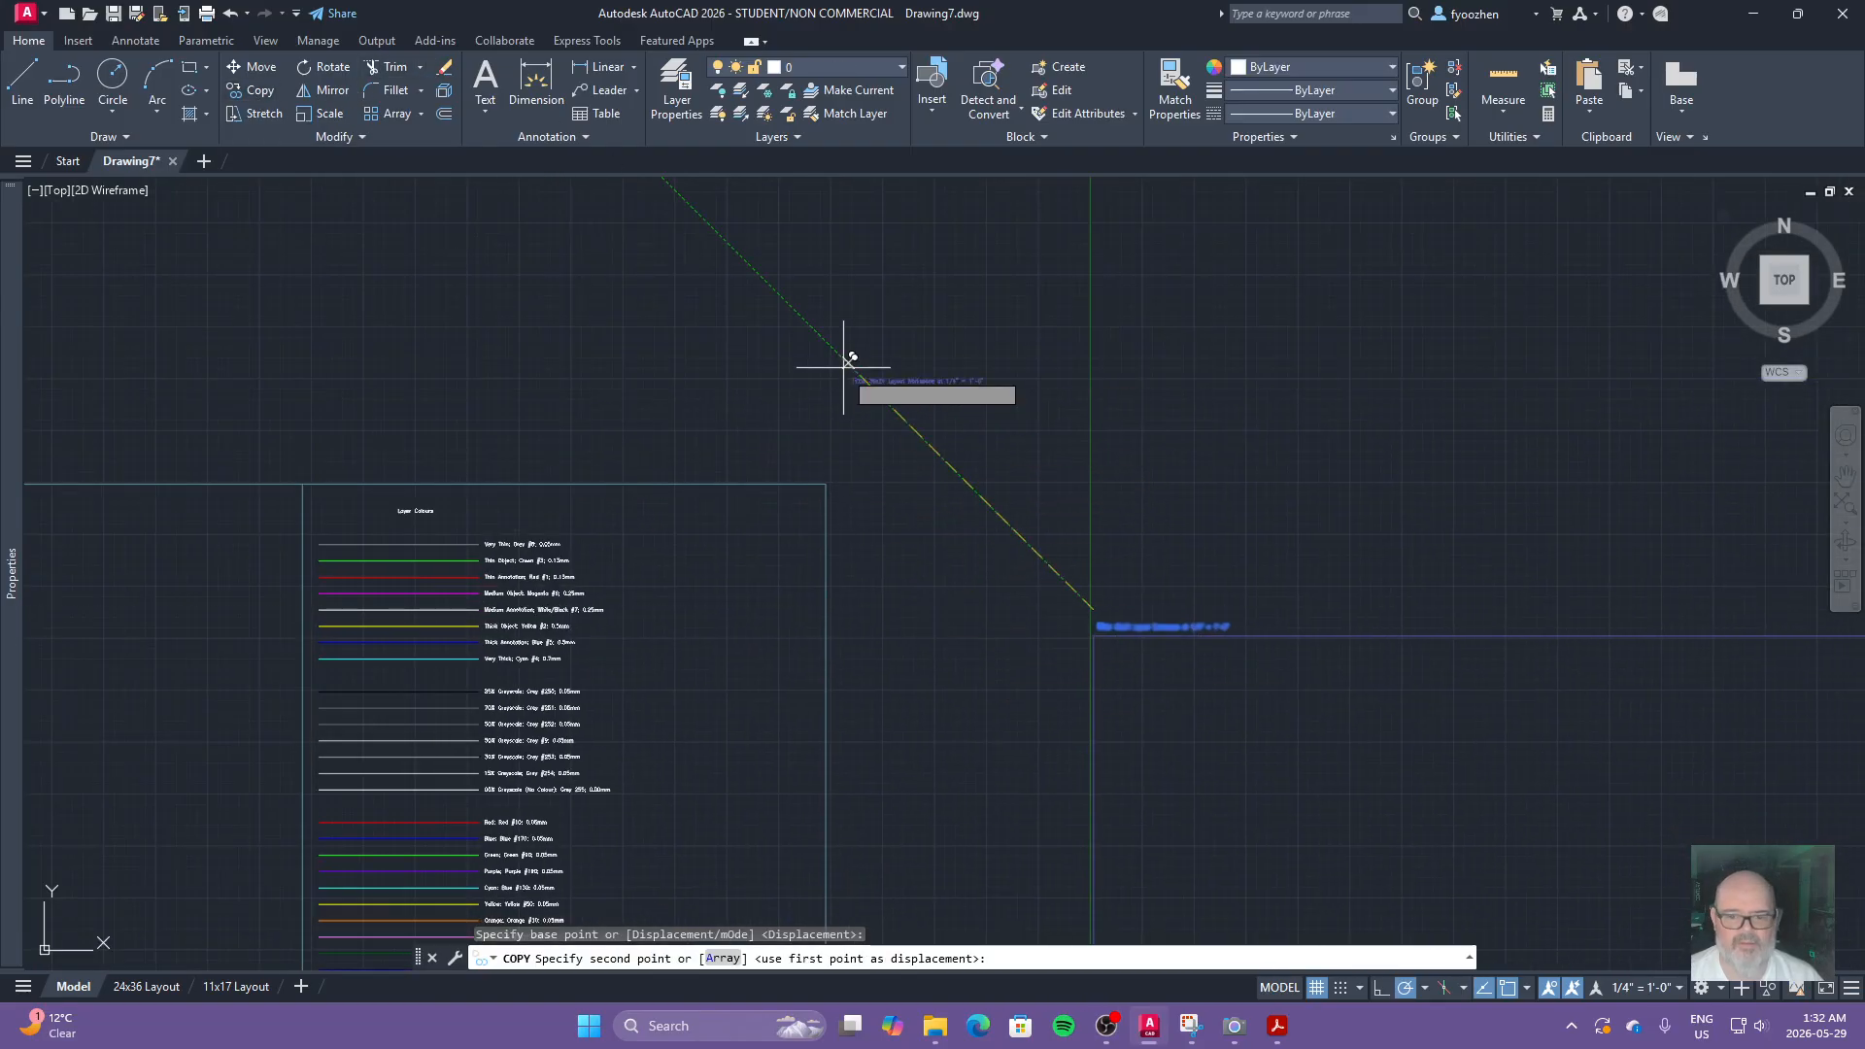
left_click(853, 254)
key("Escape")
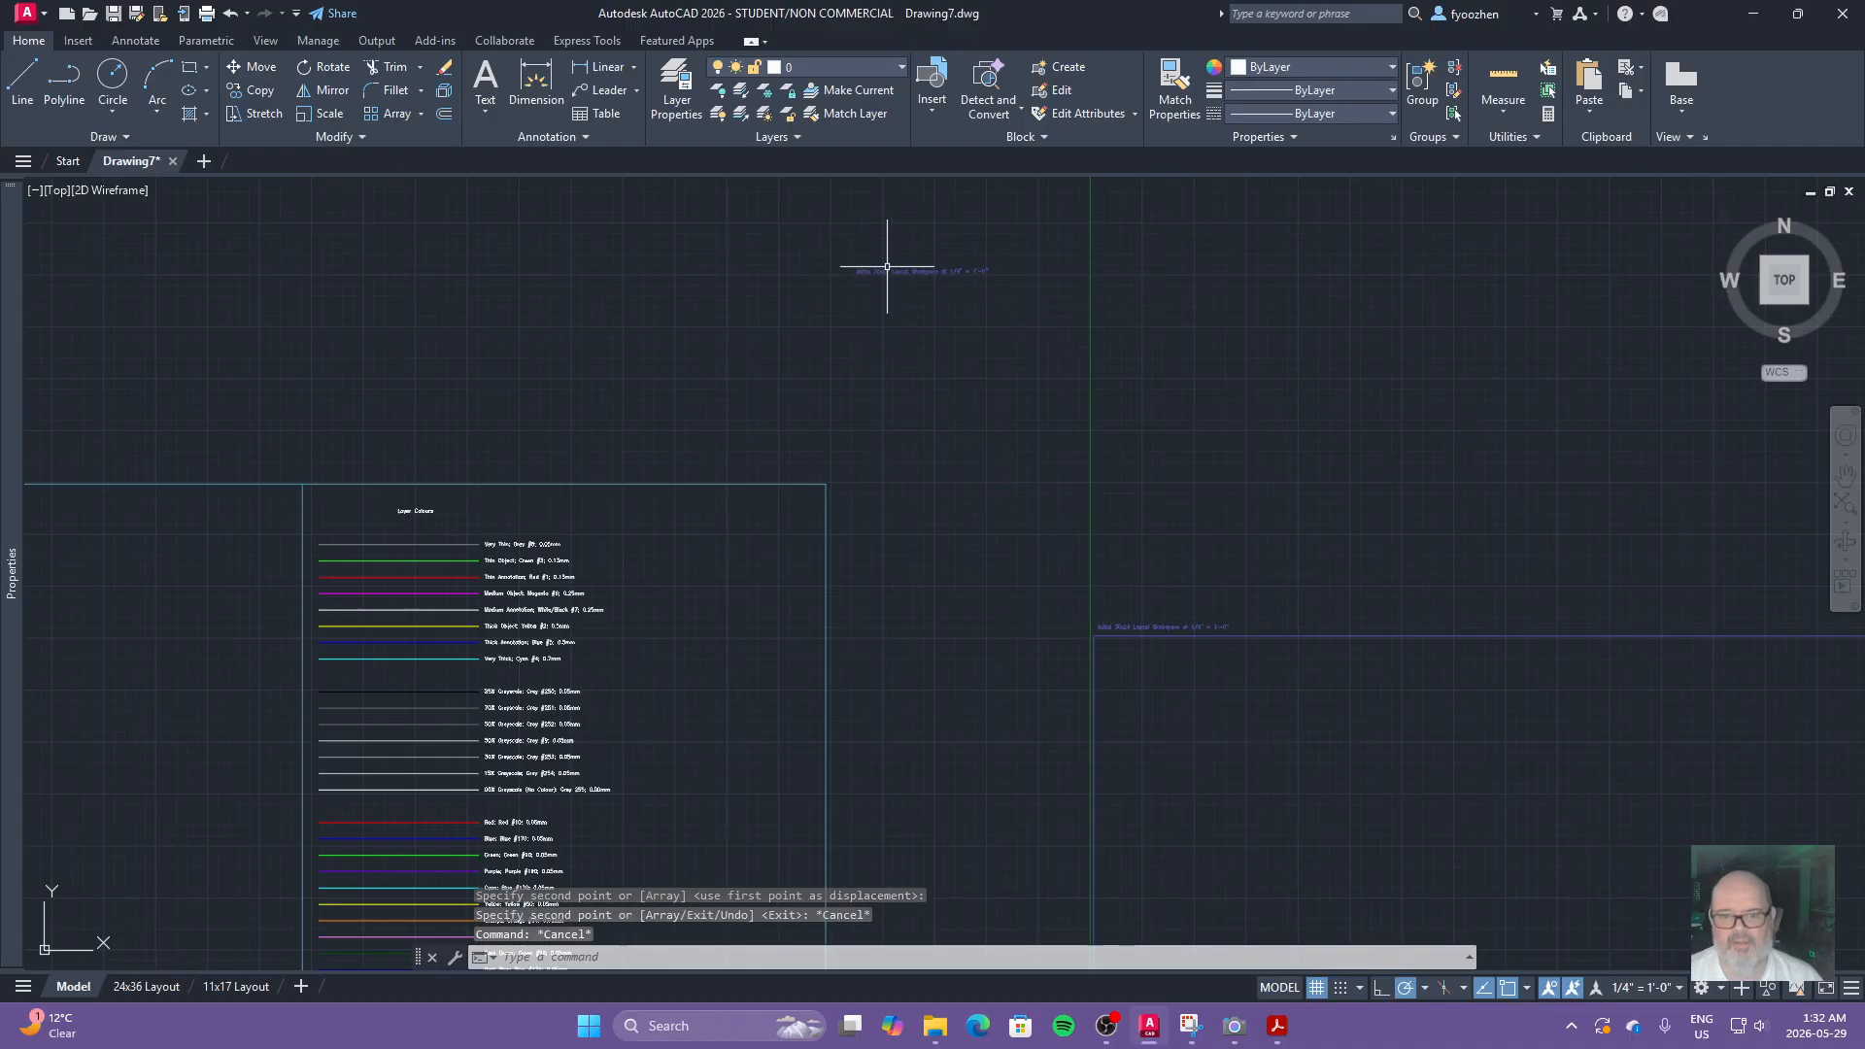
Step: Replace the copied text label's contents with the heading "Wall List:" followed by a blank line
scroll(887, 266, "up", 6)
double_click(738, 359)
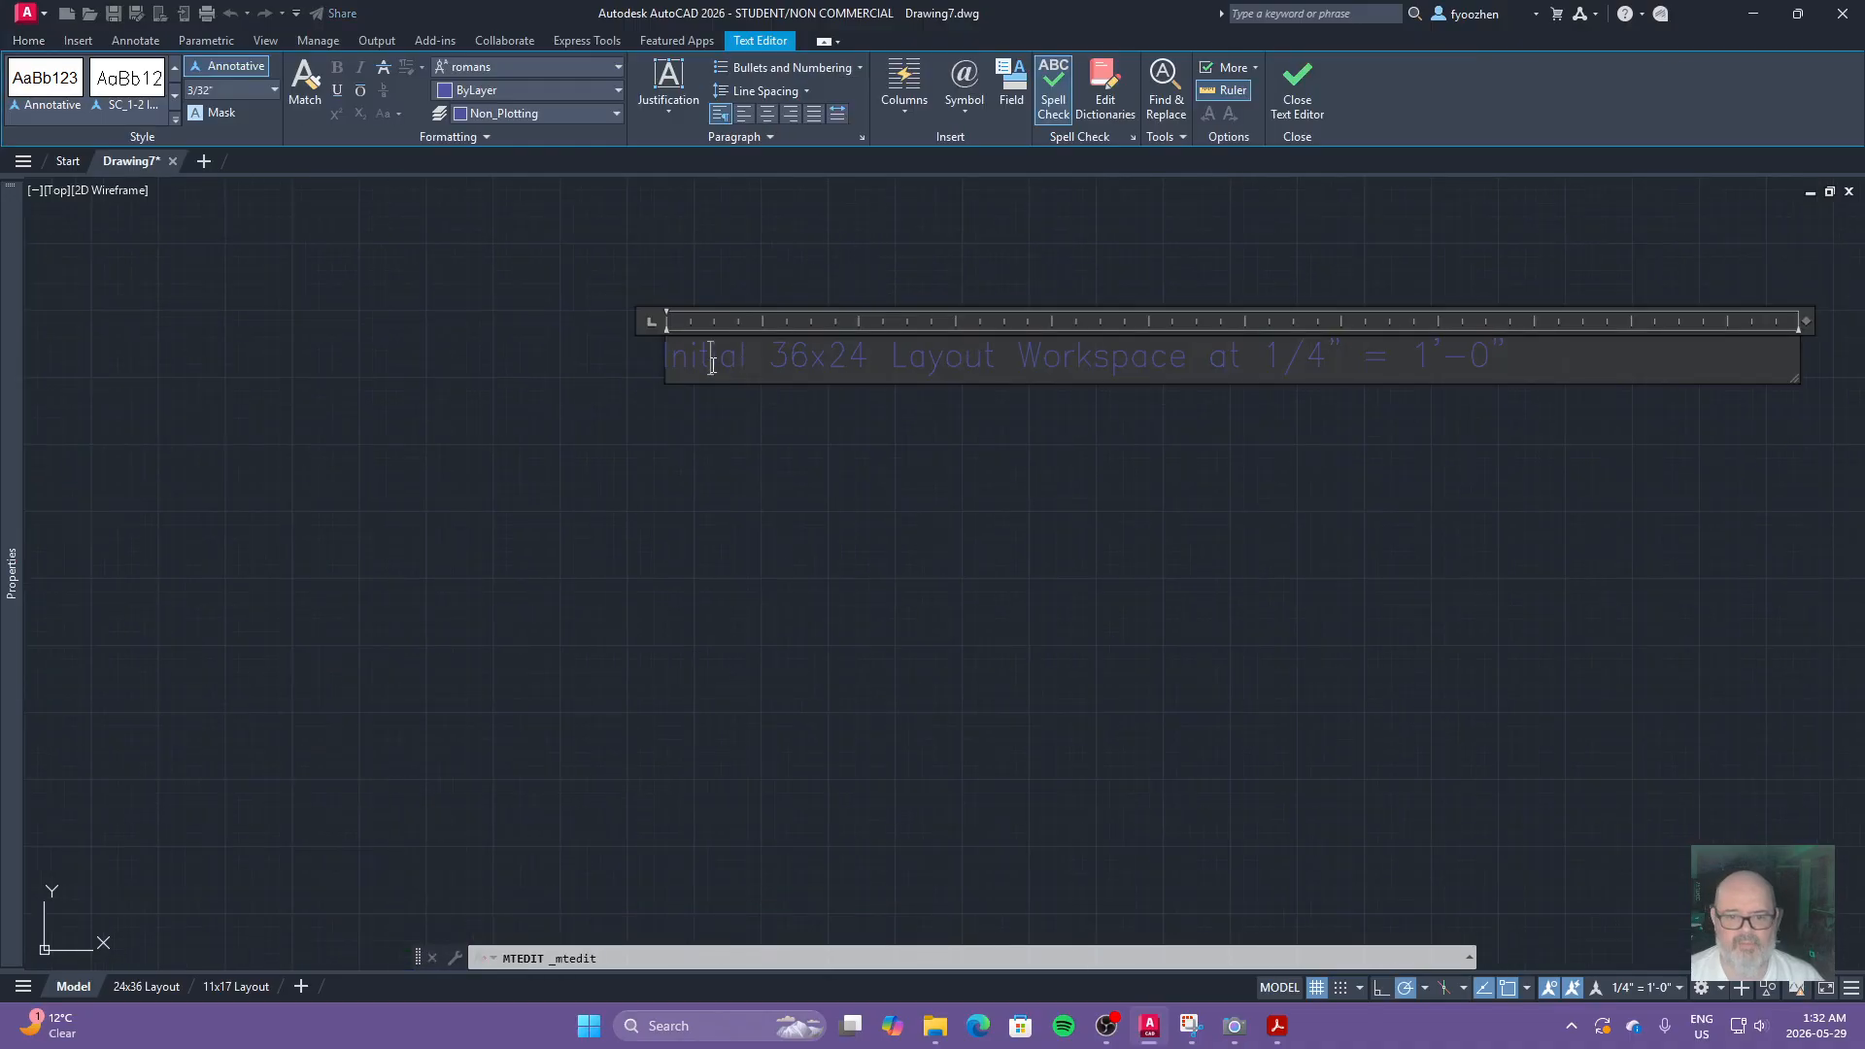
key("ctrl+a")
key("Delete")
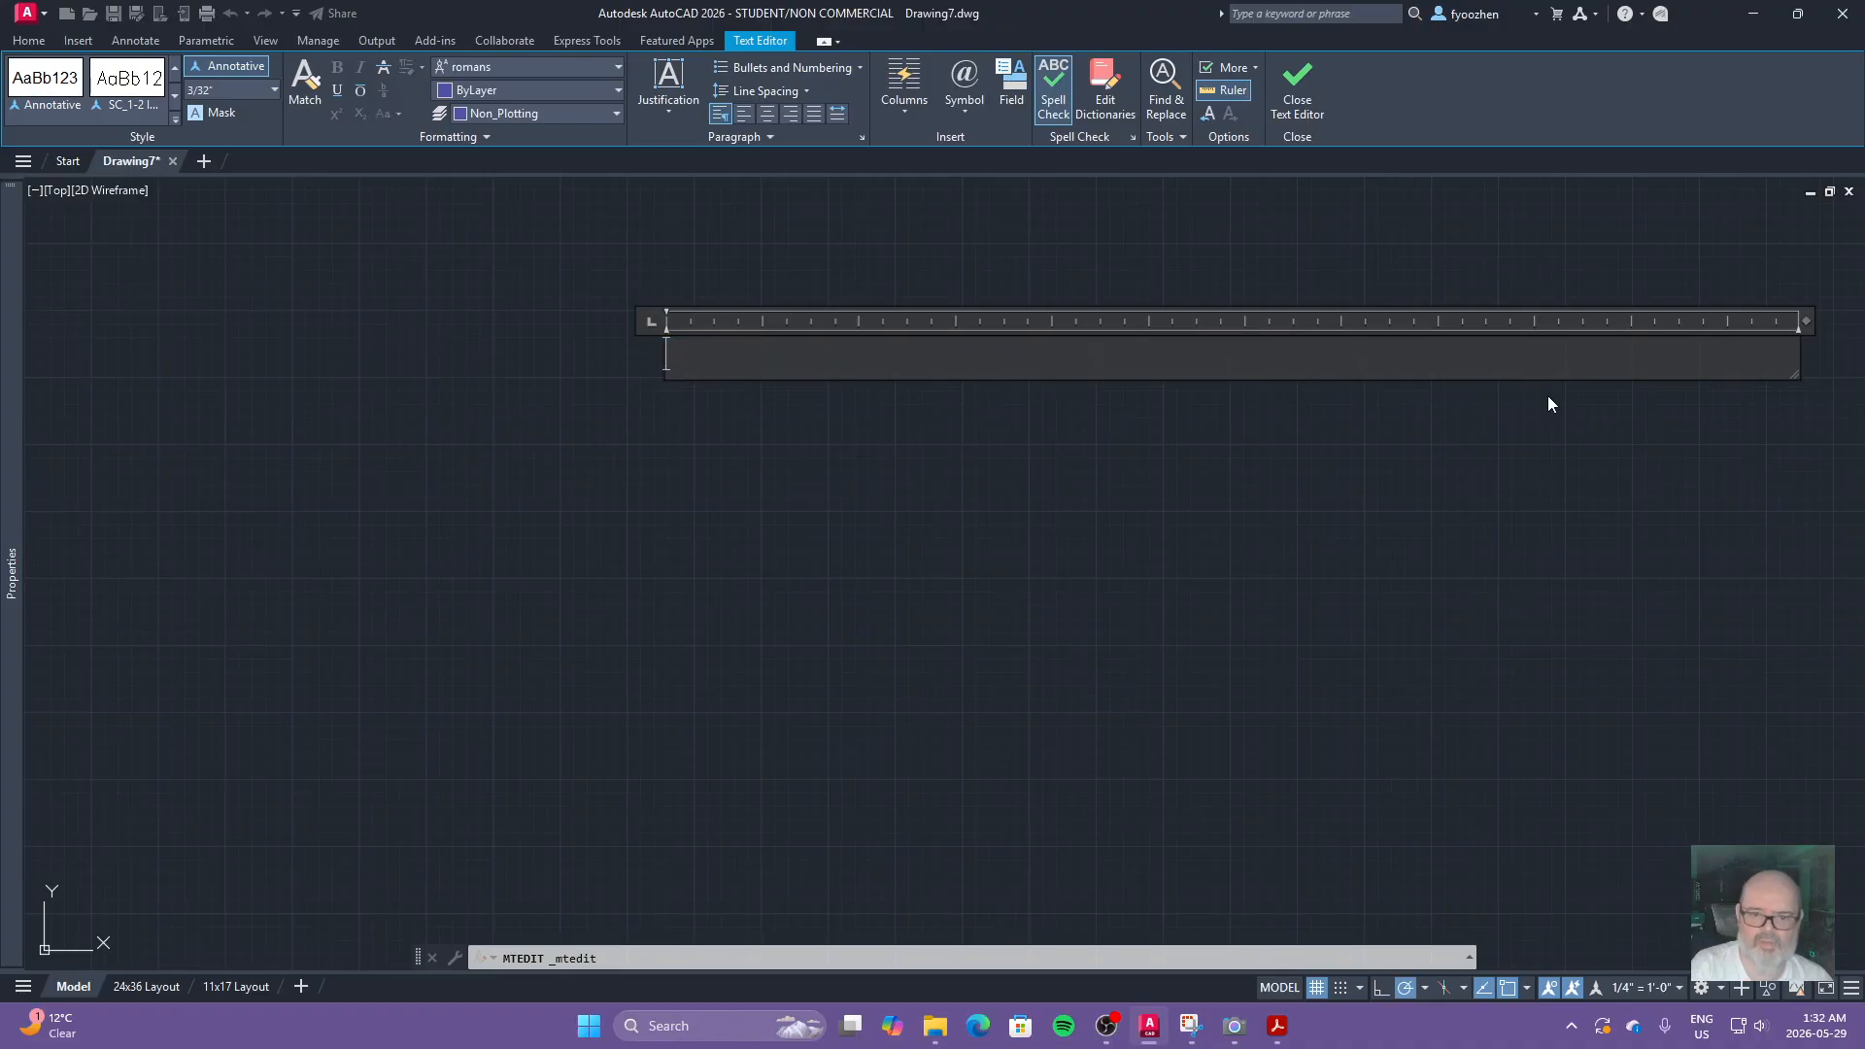
type("Wall List")
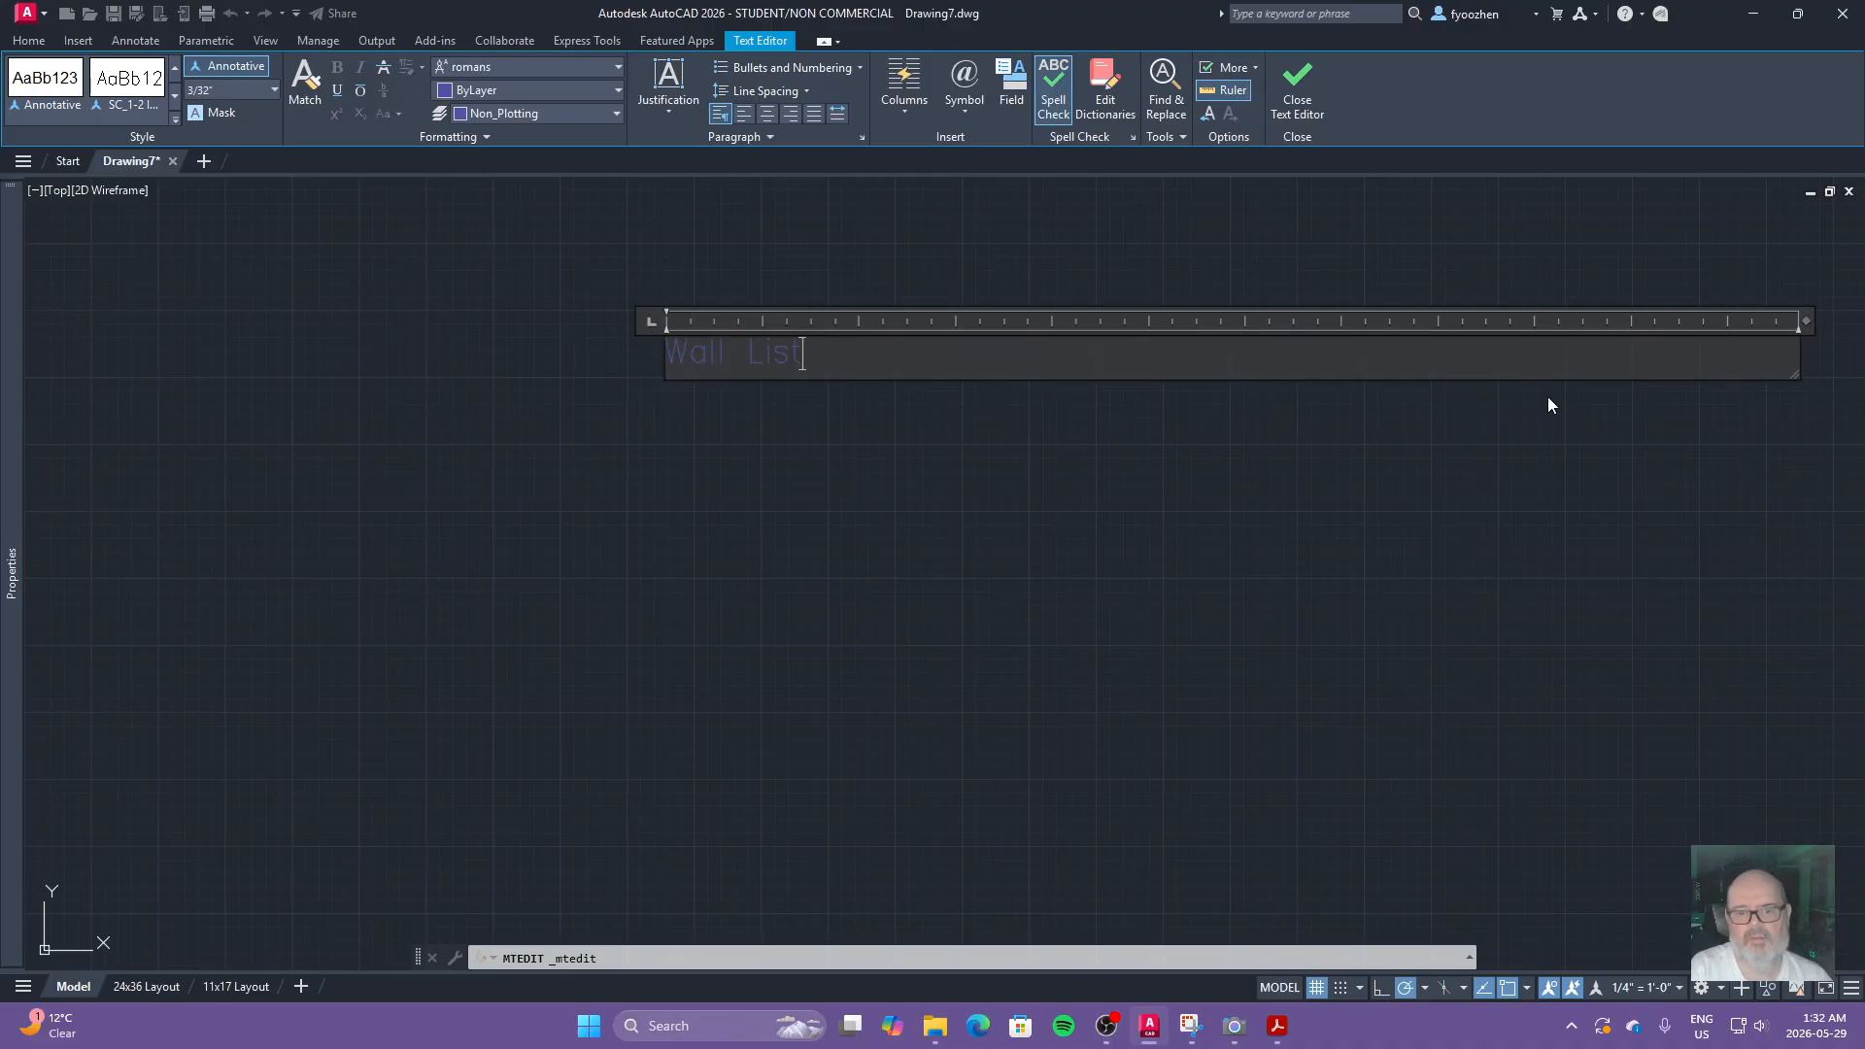
type(":")
key("Return")
key("Return")
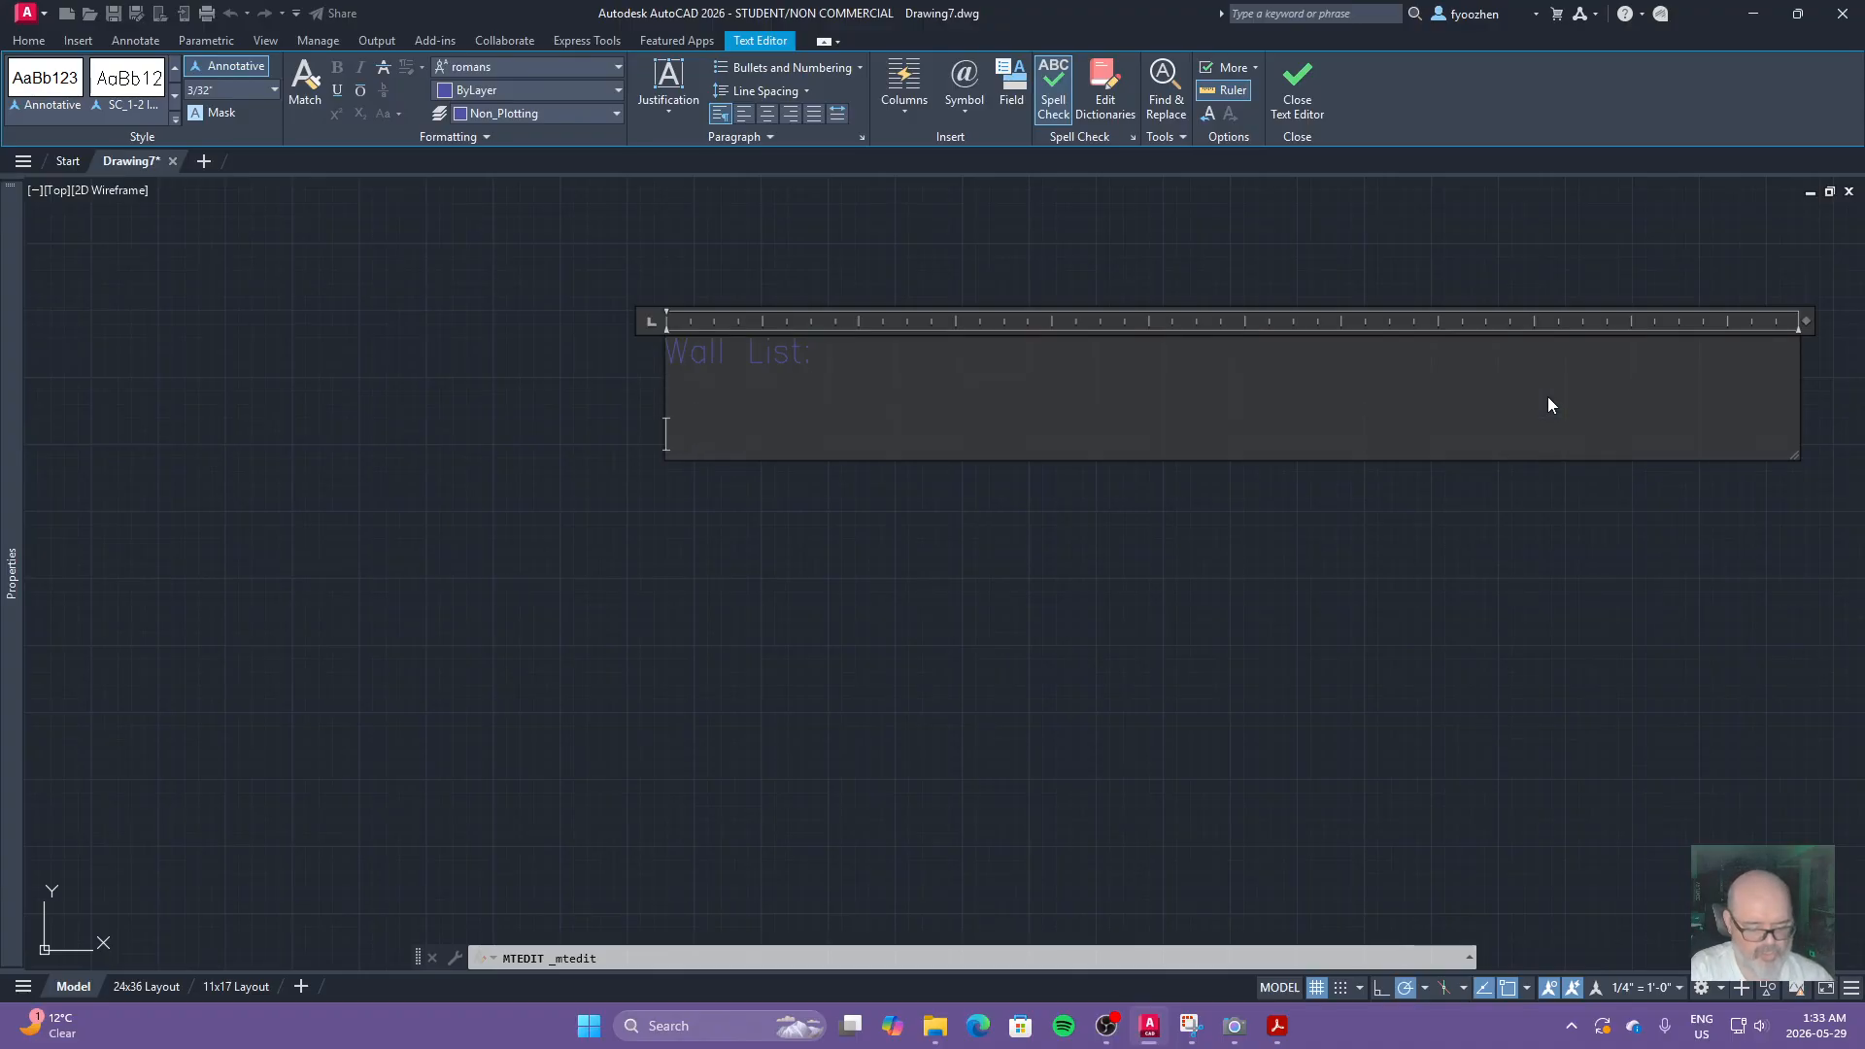
Step: Add the subheadings "Exterior:", "Interior:" and "Foundation:" below the Wall List heading, separated by blank lines
type("Exterior:")
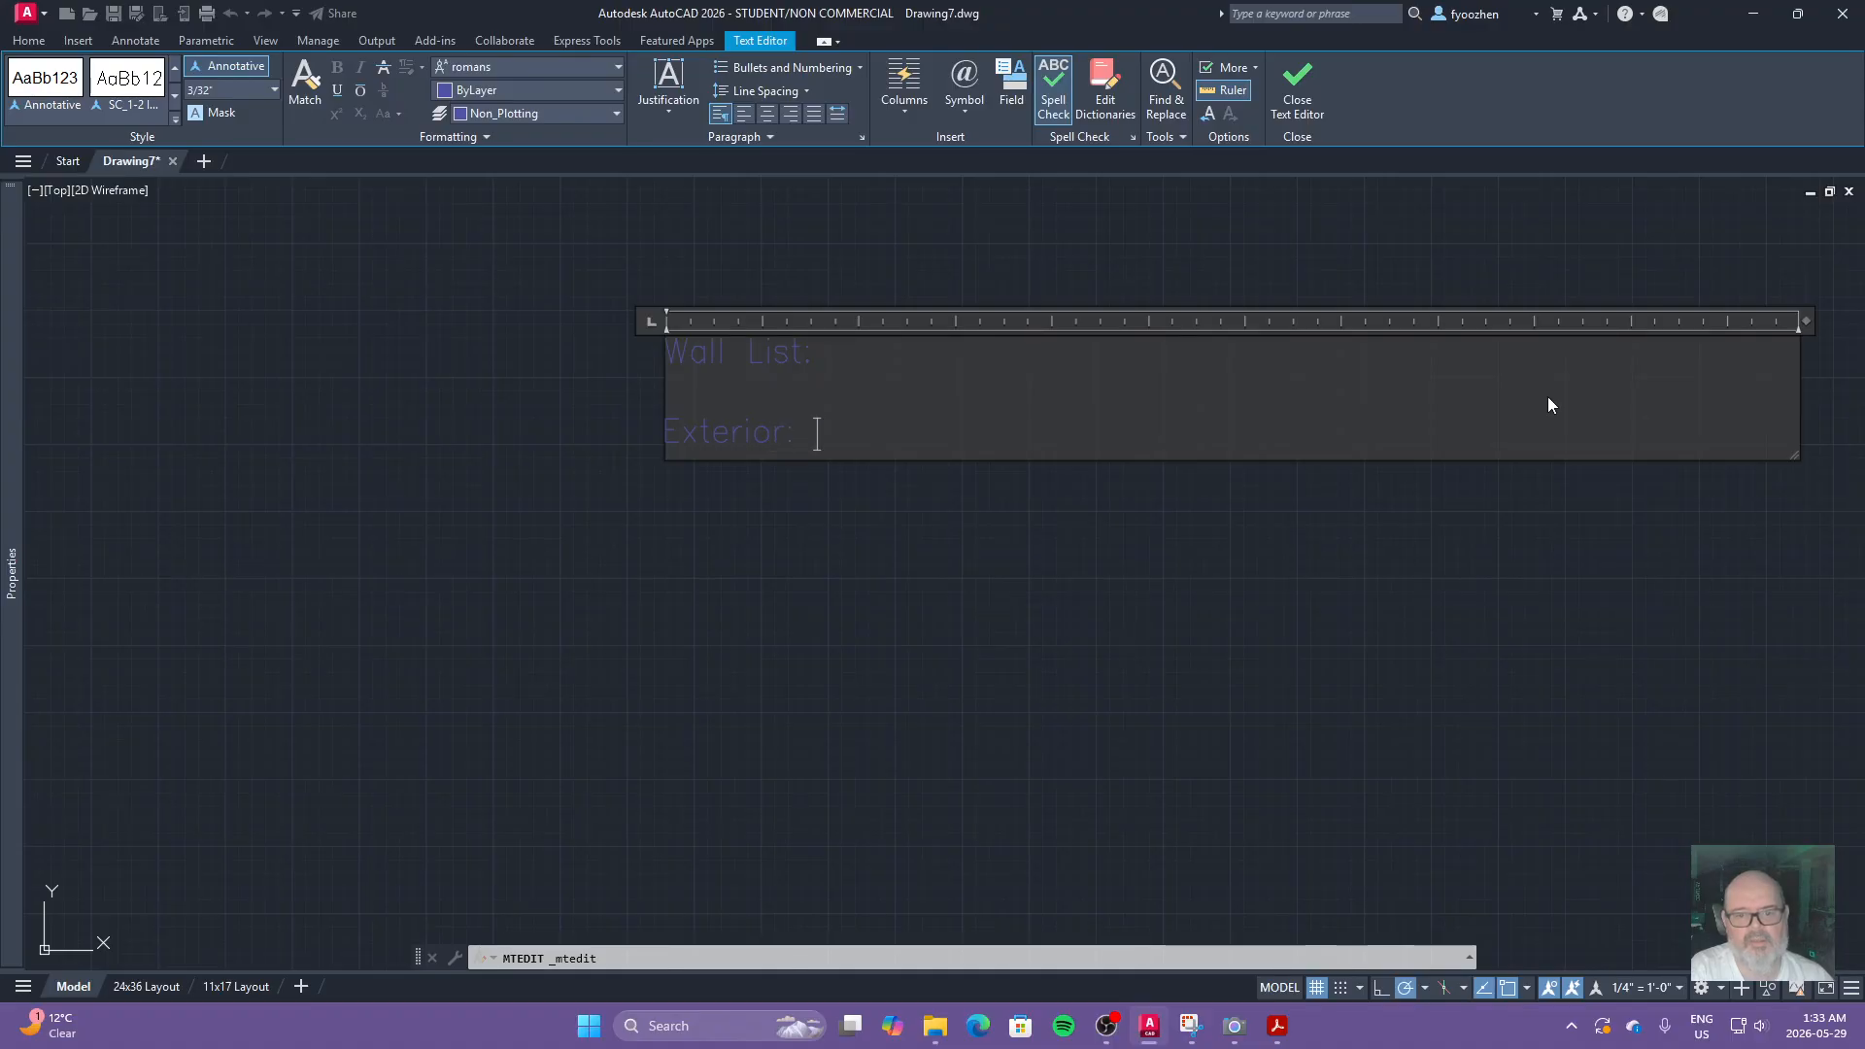
key("Return")
key("Return")
type("Inter")
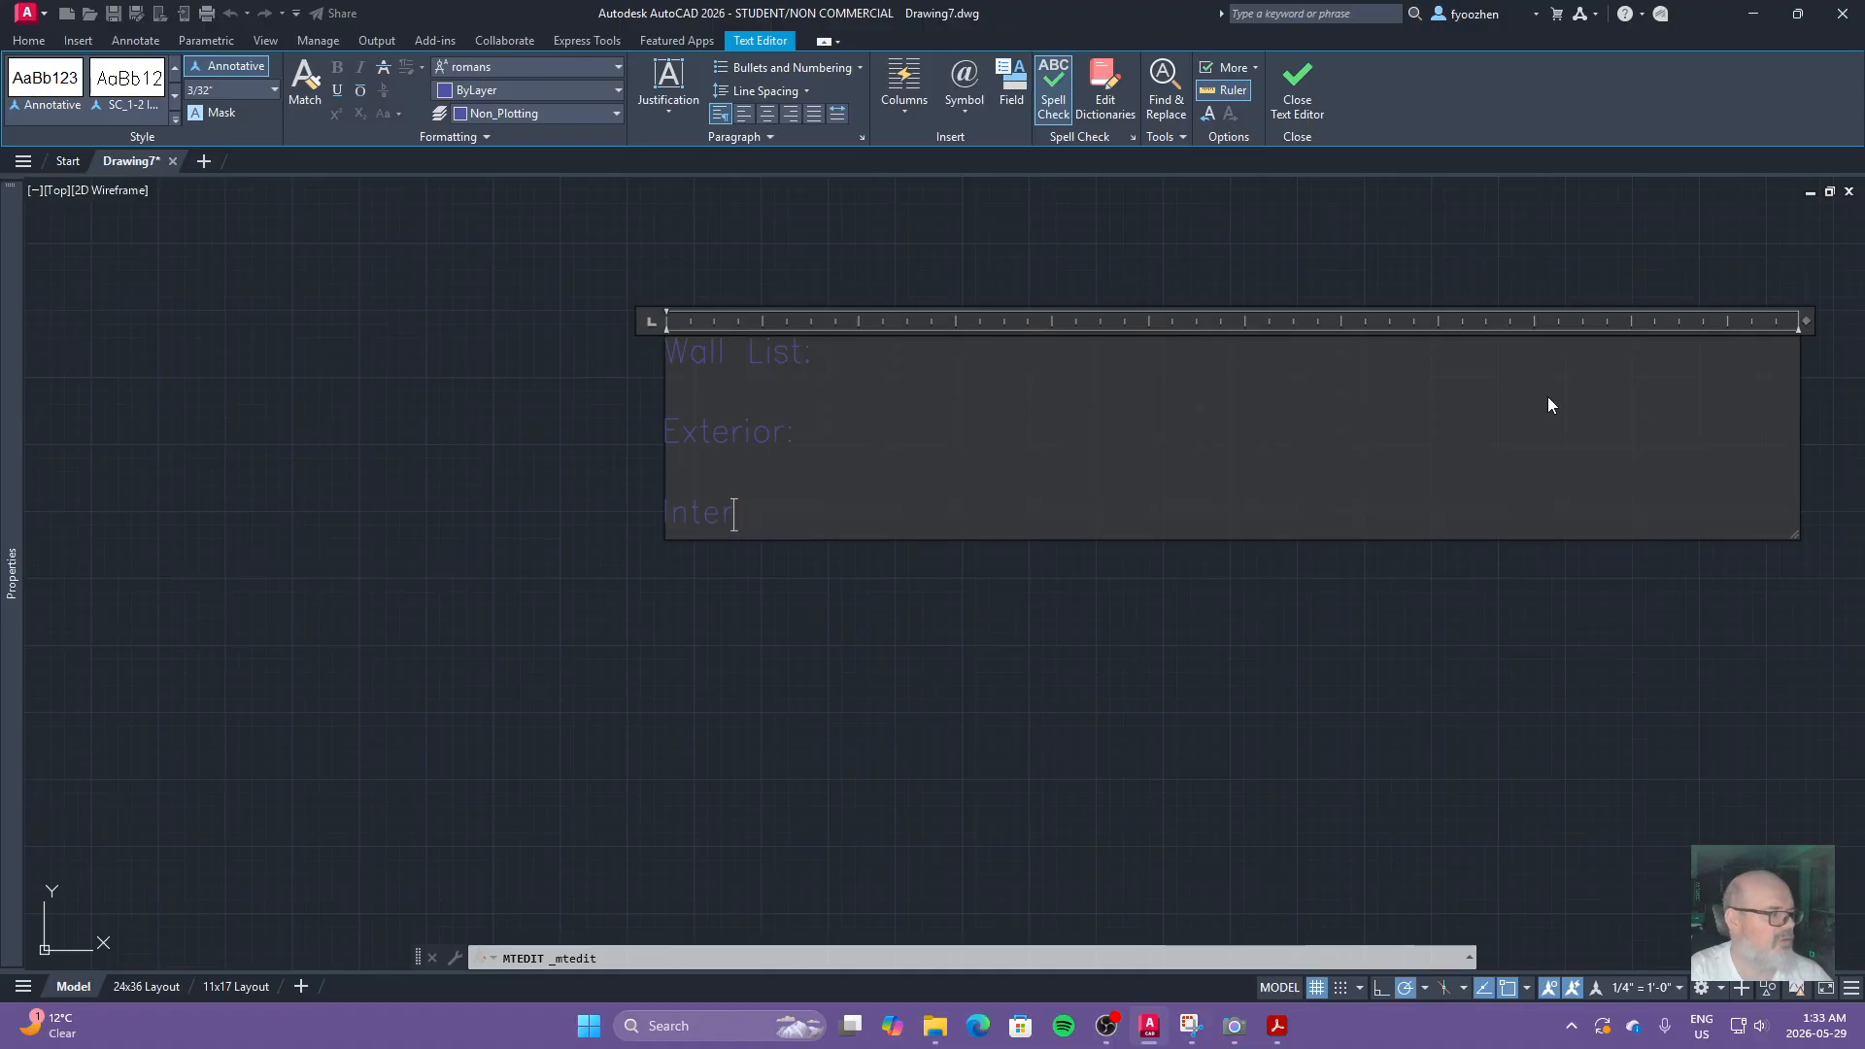
type("ior Walls")
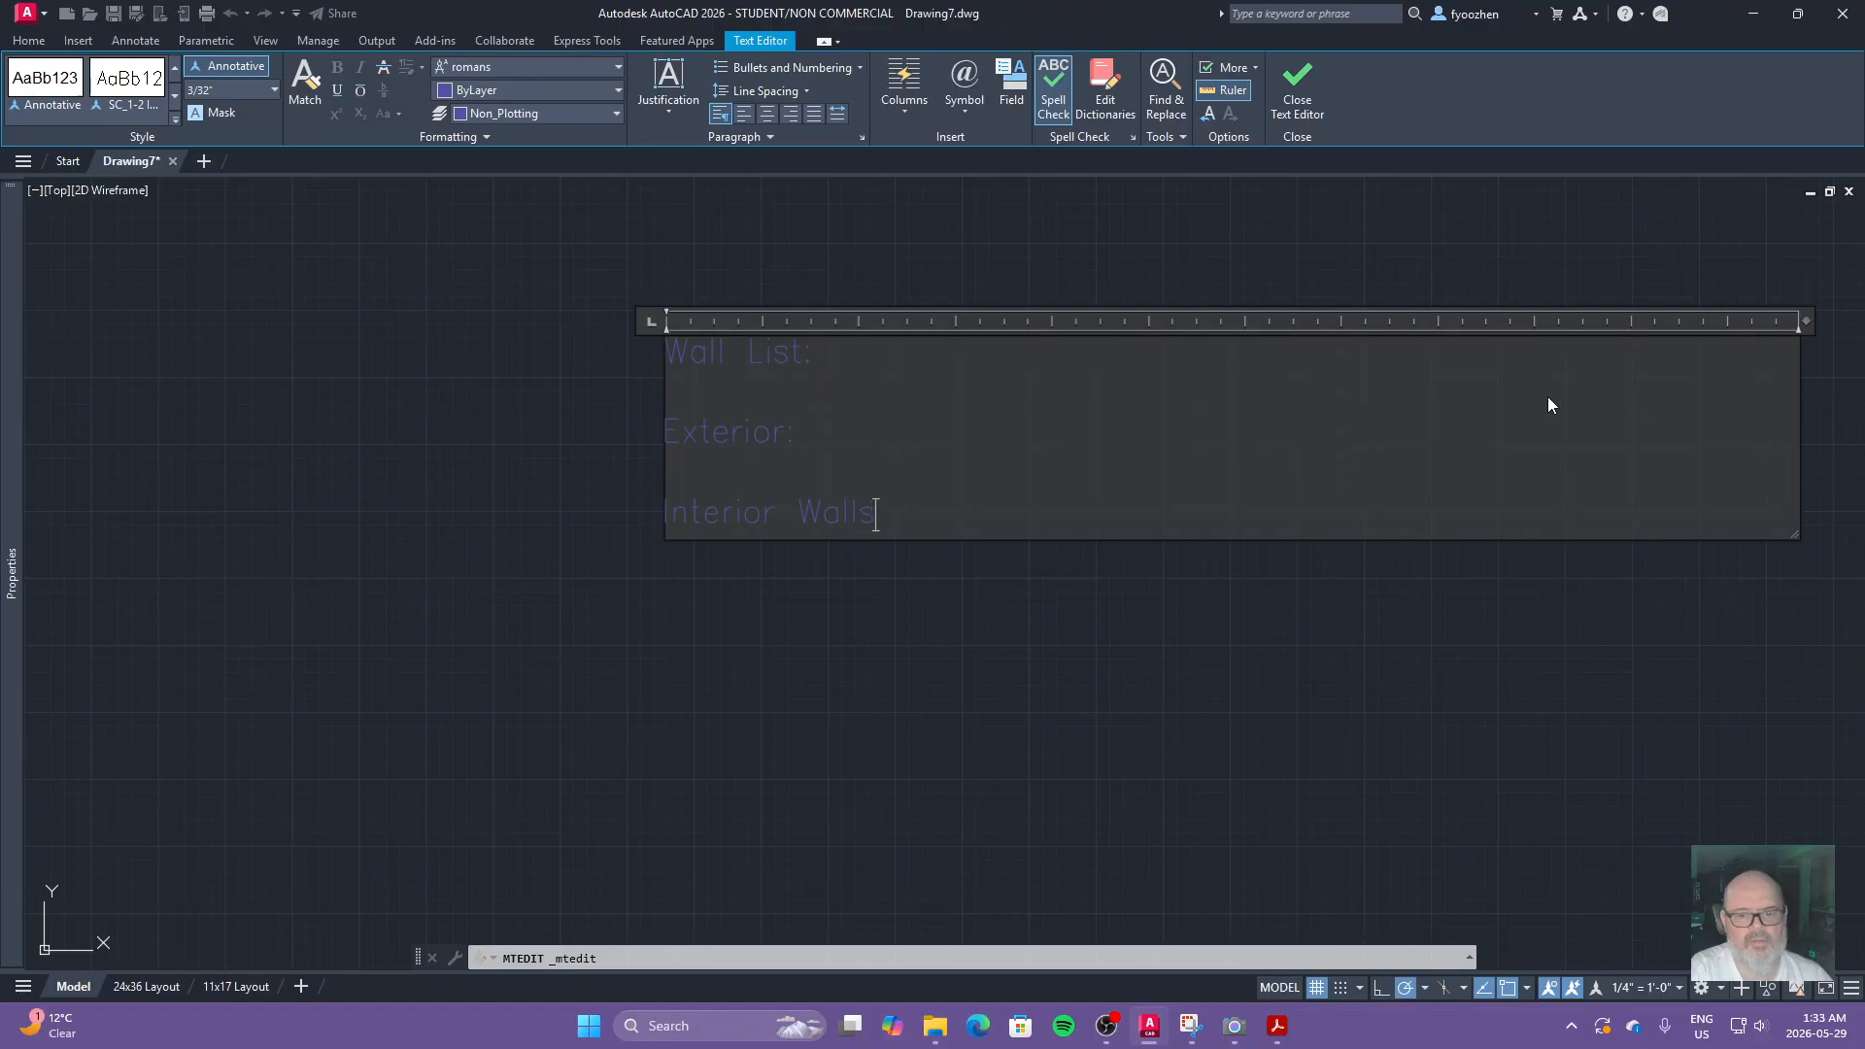
key("BackSpace")
key("BackSpace")
key("BackSpace")
key("BackSpace")
key("BackSpace")
type(":")
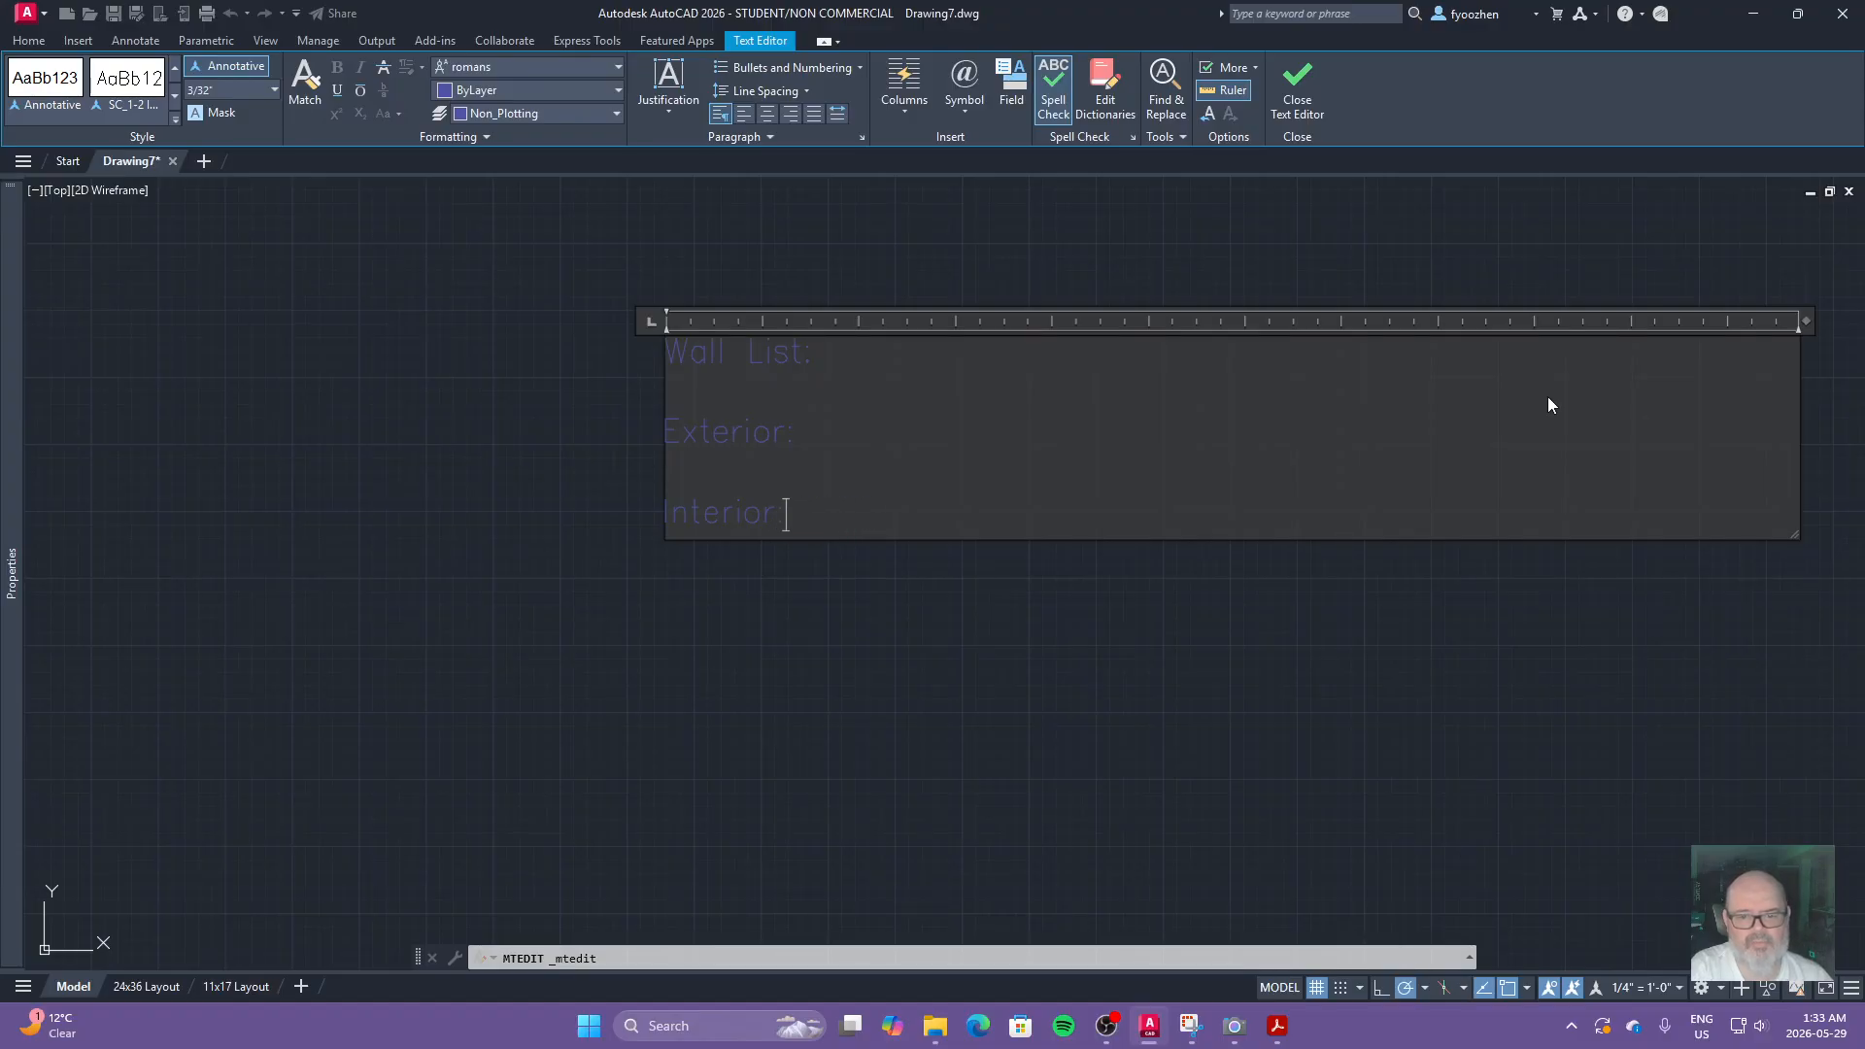
key("Return")
key("Return")
type("Foundation:")
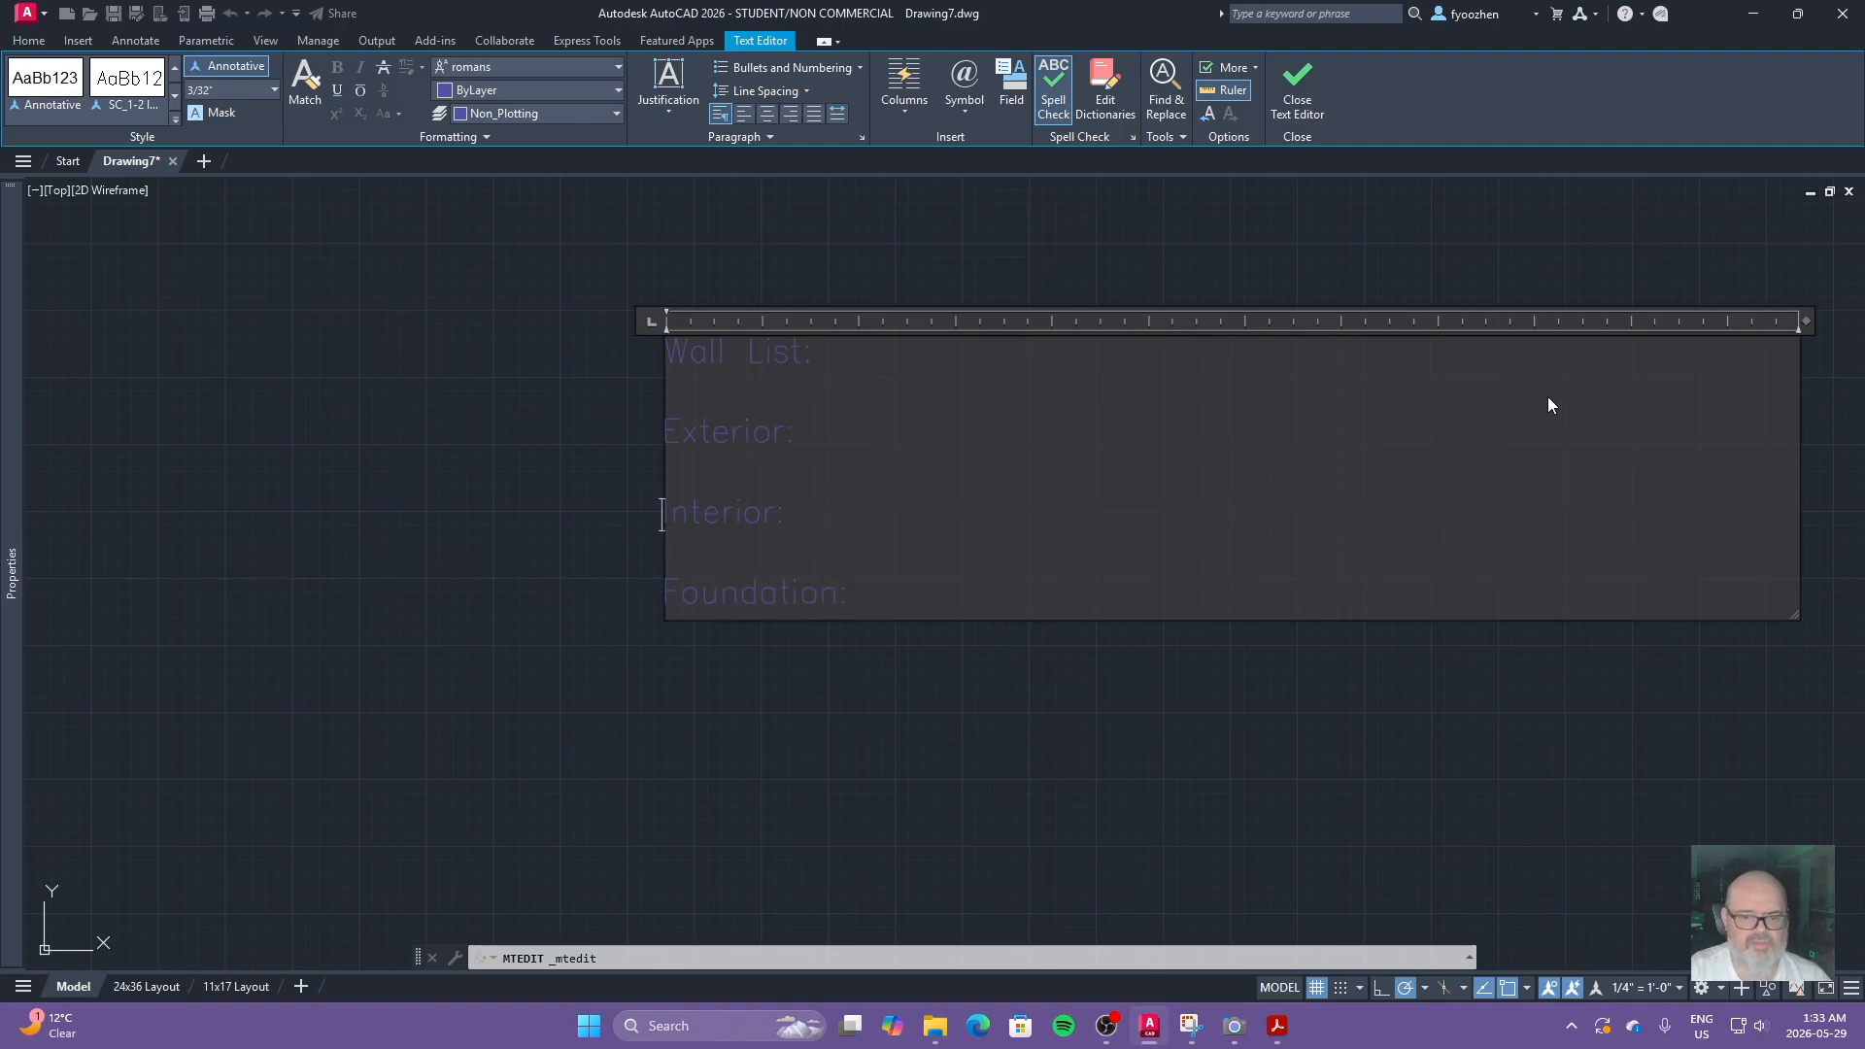
Step: Start a dashed list under the Exterior subheading with a "- Brick" entry and a second dashed line
key("Return")
type("- ")
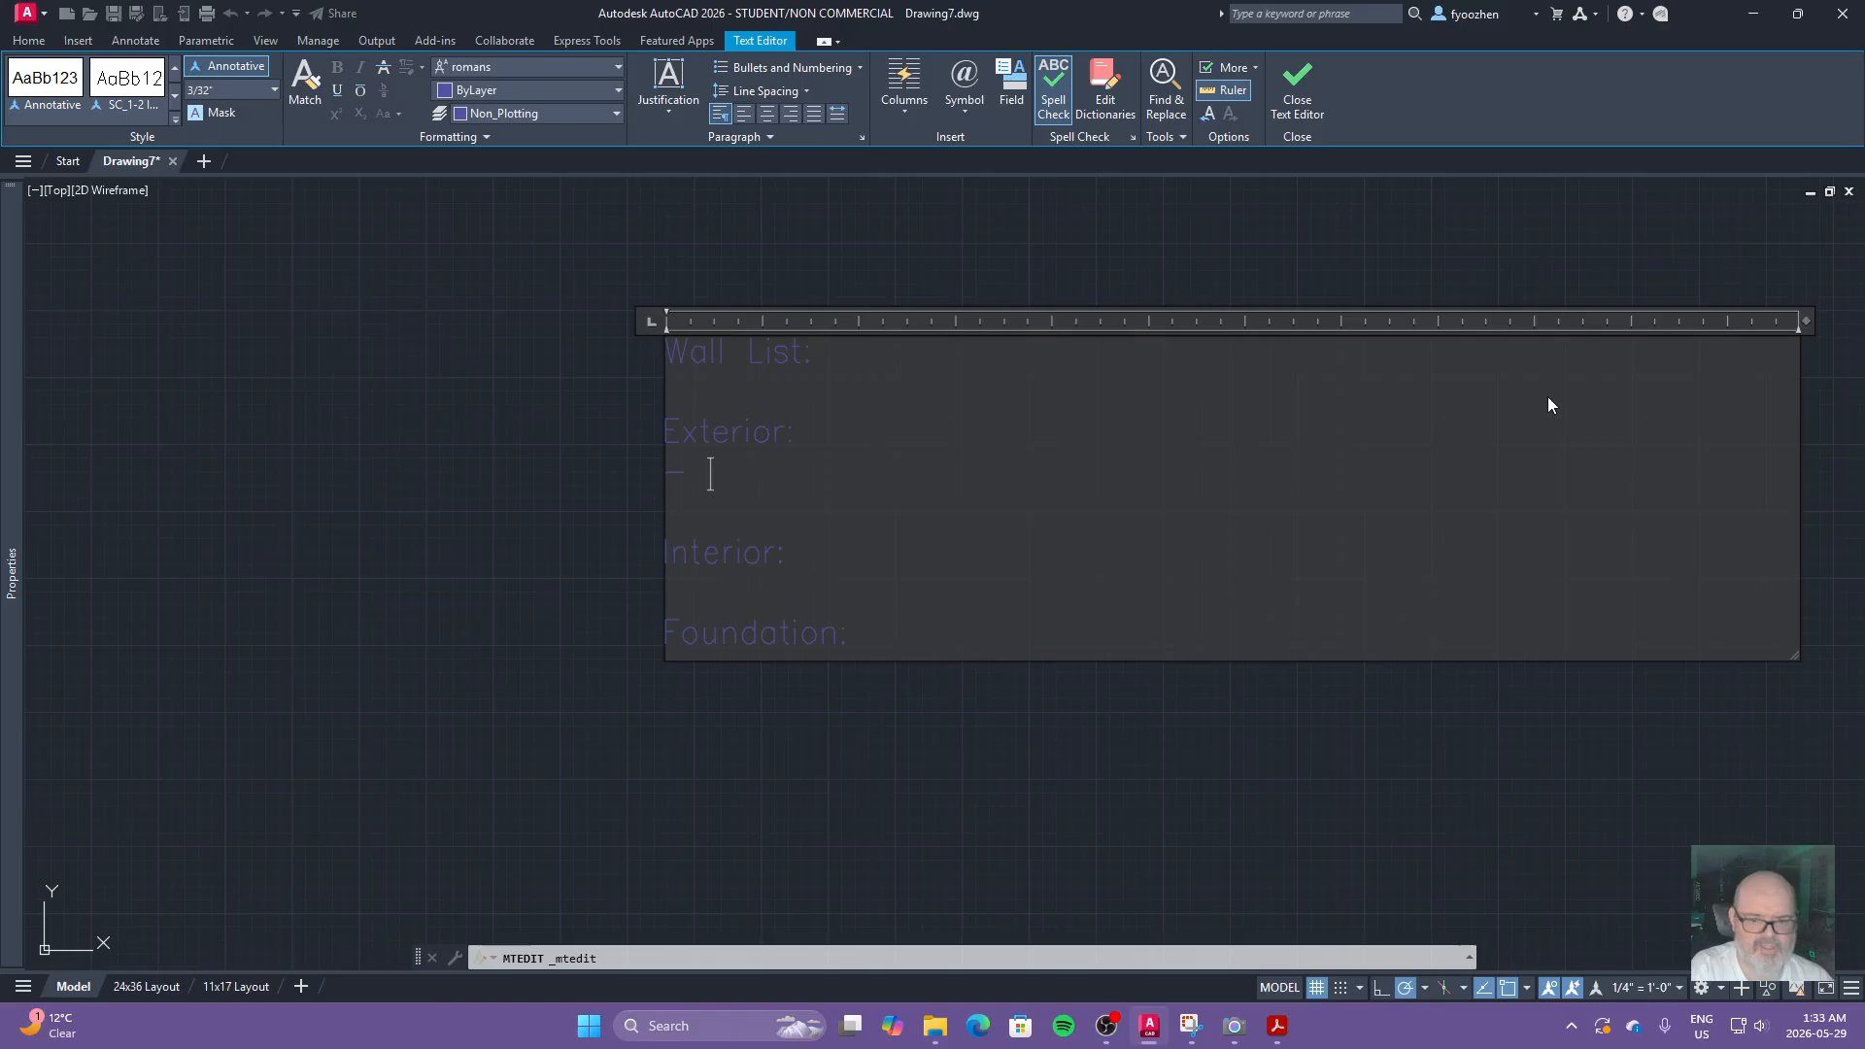
type("B")
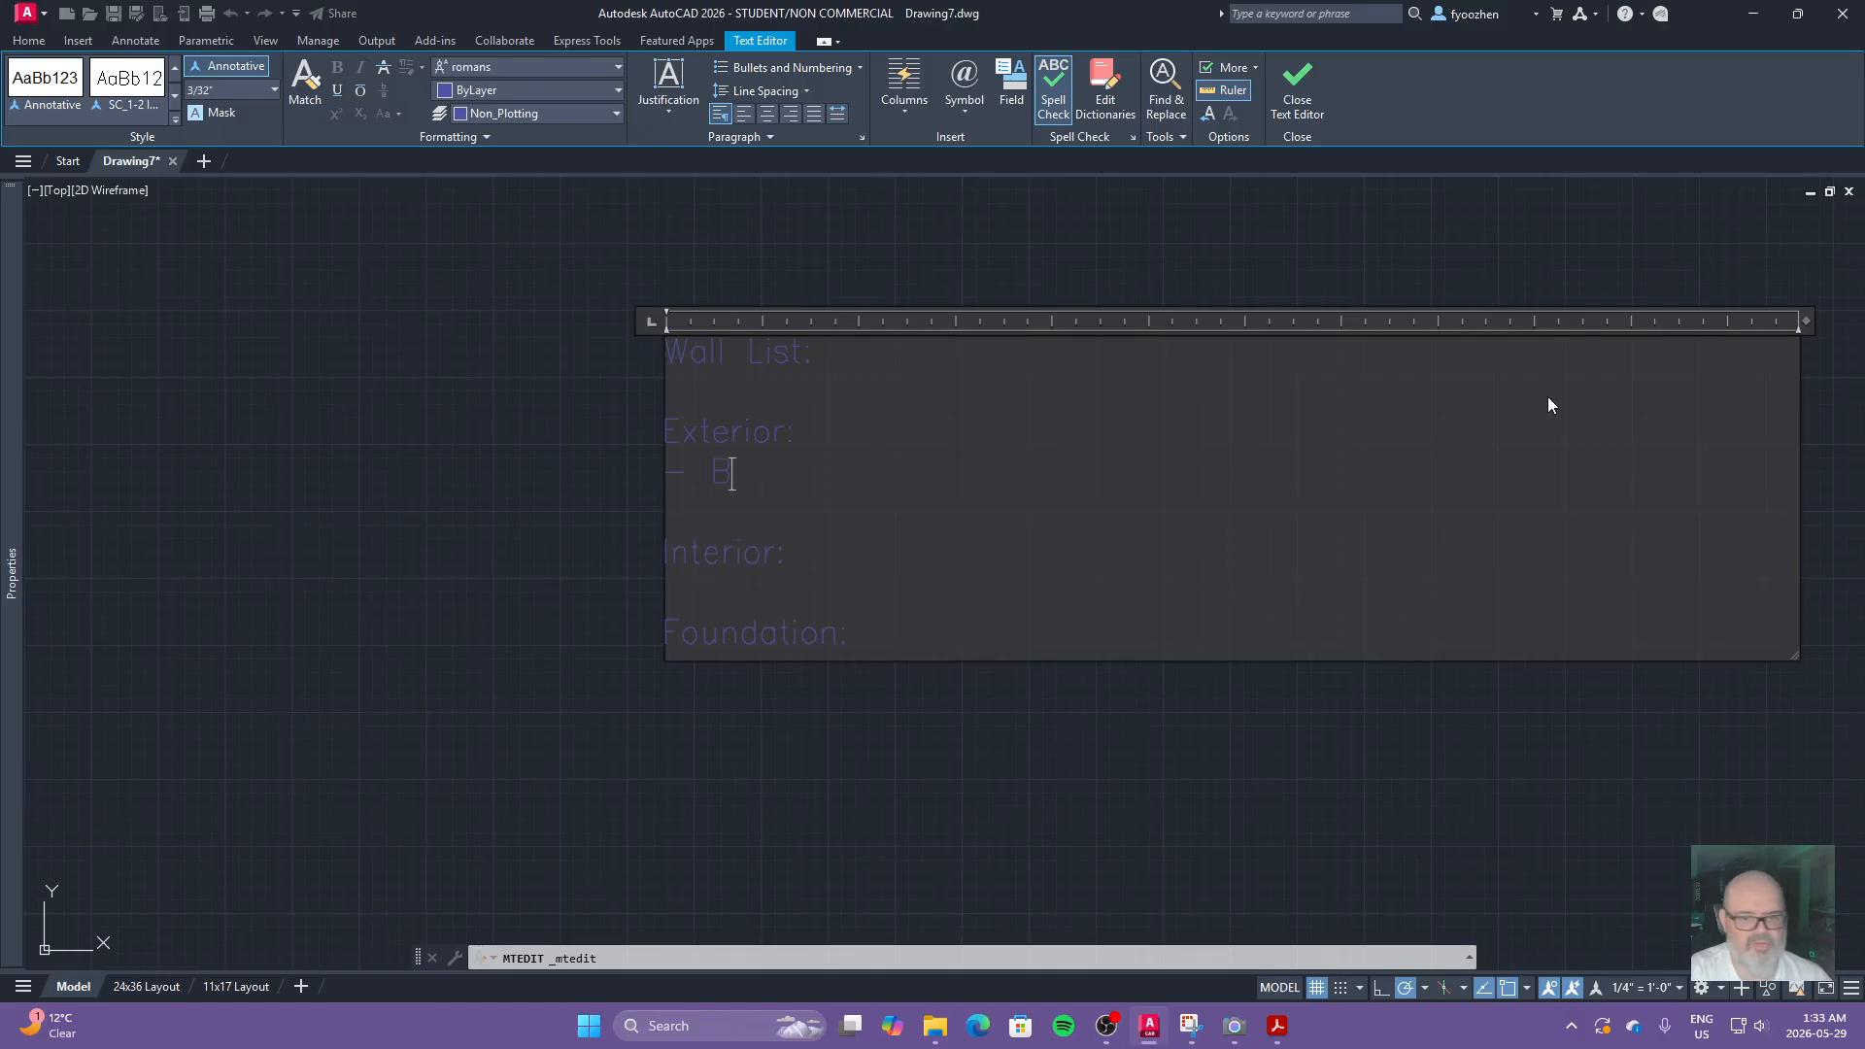
type("ri")
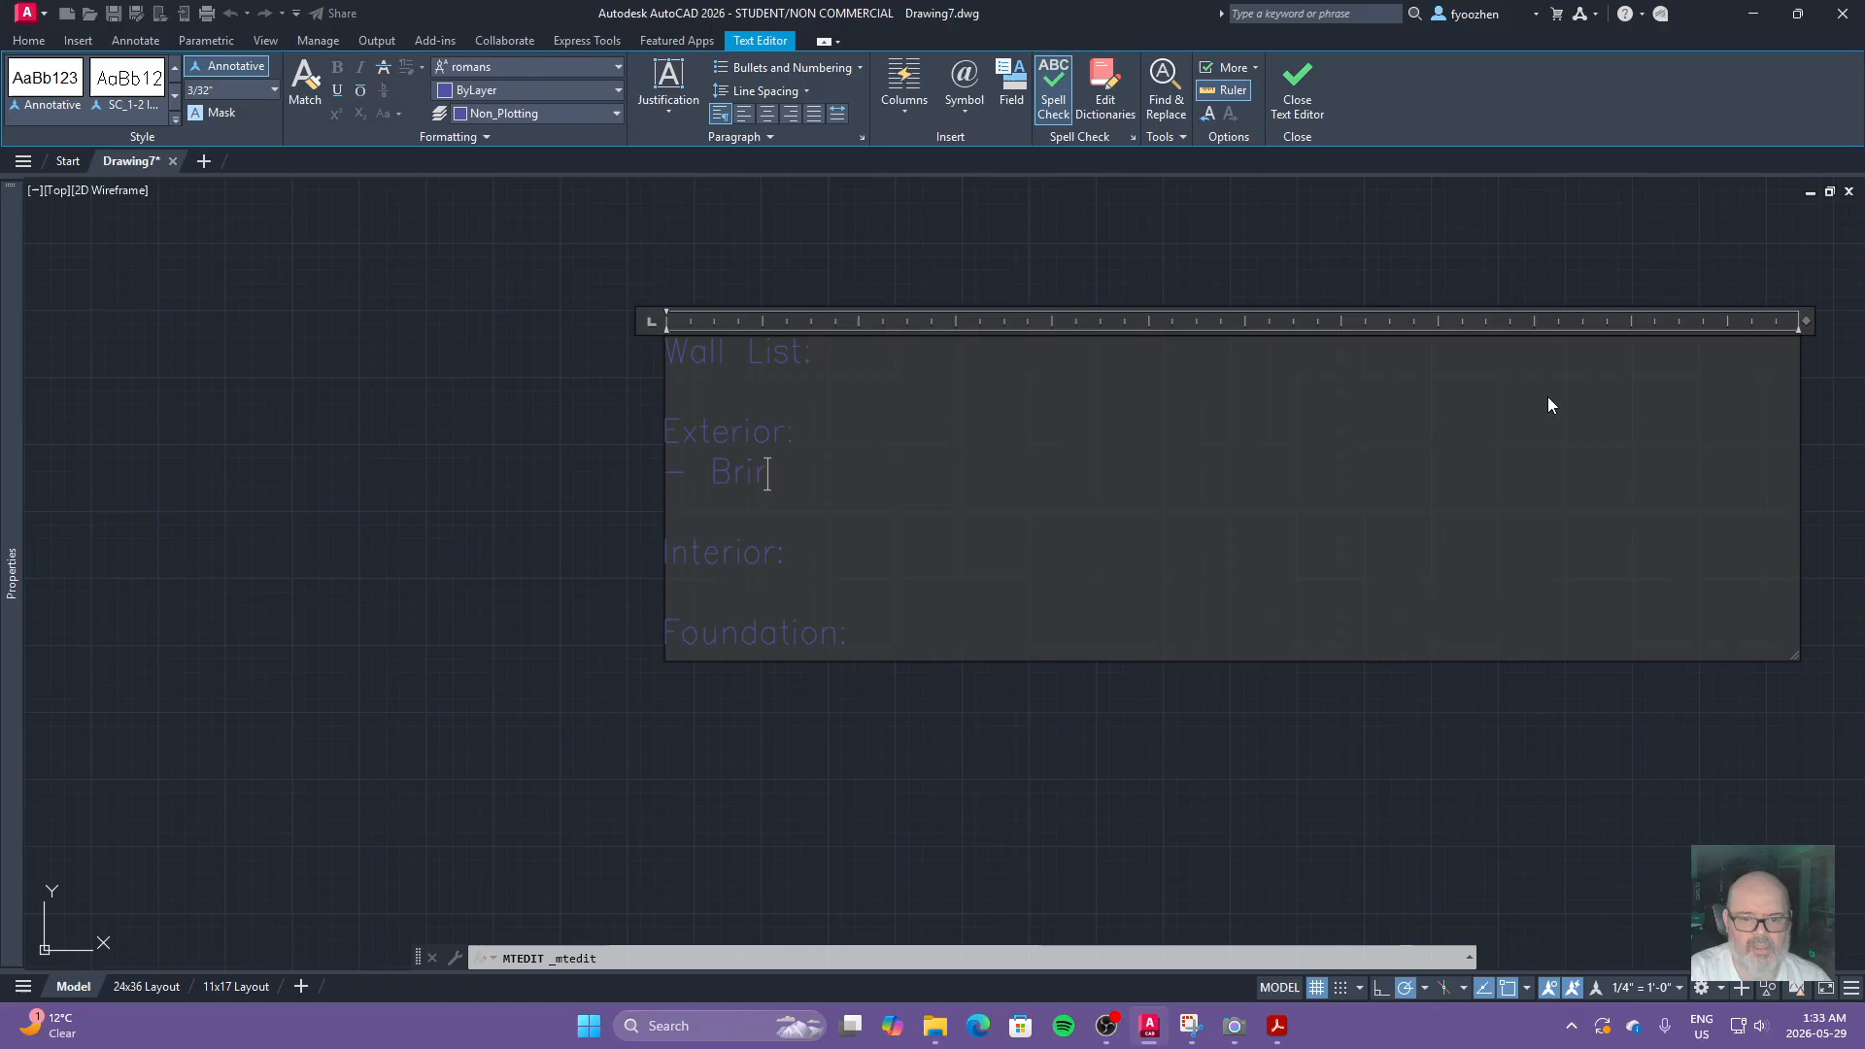
key("BackSpace")
type("ck")
key("Return")
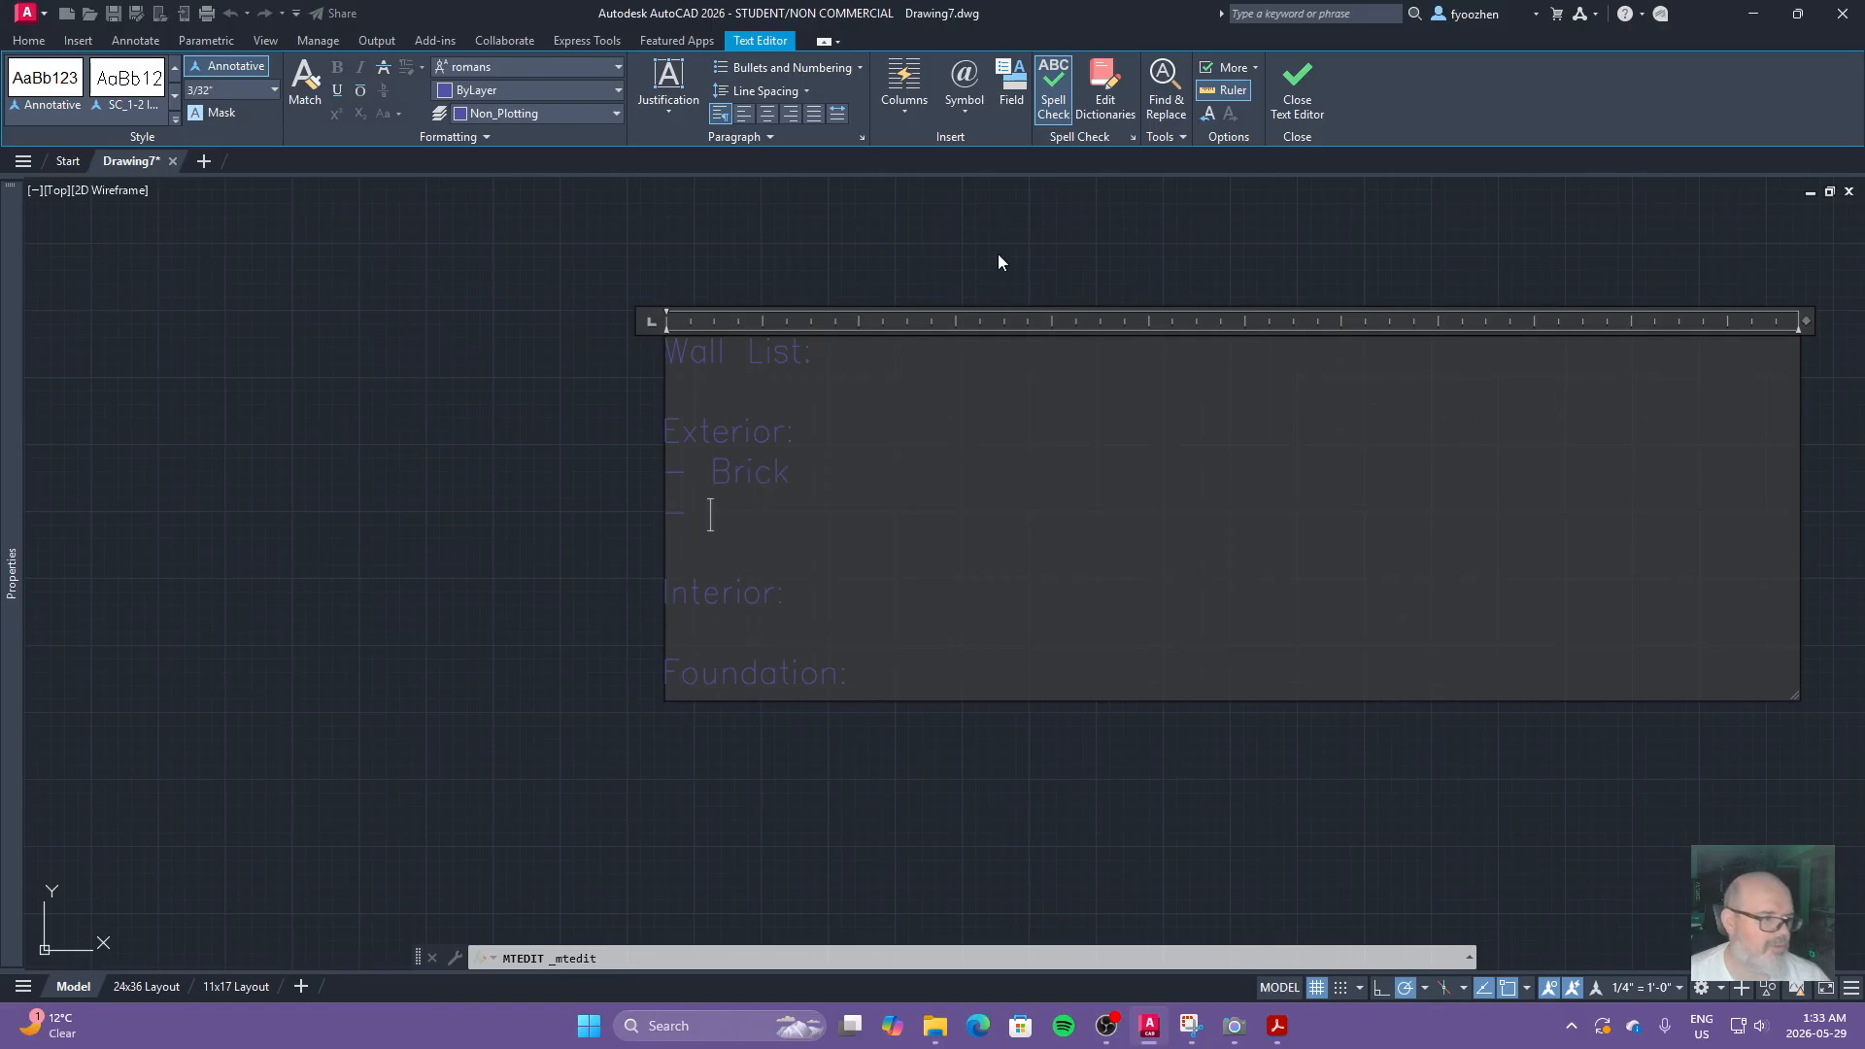
Step: Check the house exterior in the Acrobat window's render.pdf and move that window away from the wall list
key("alt+Tab")
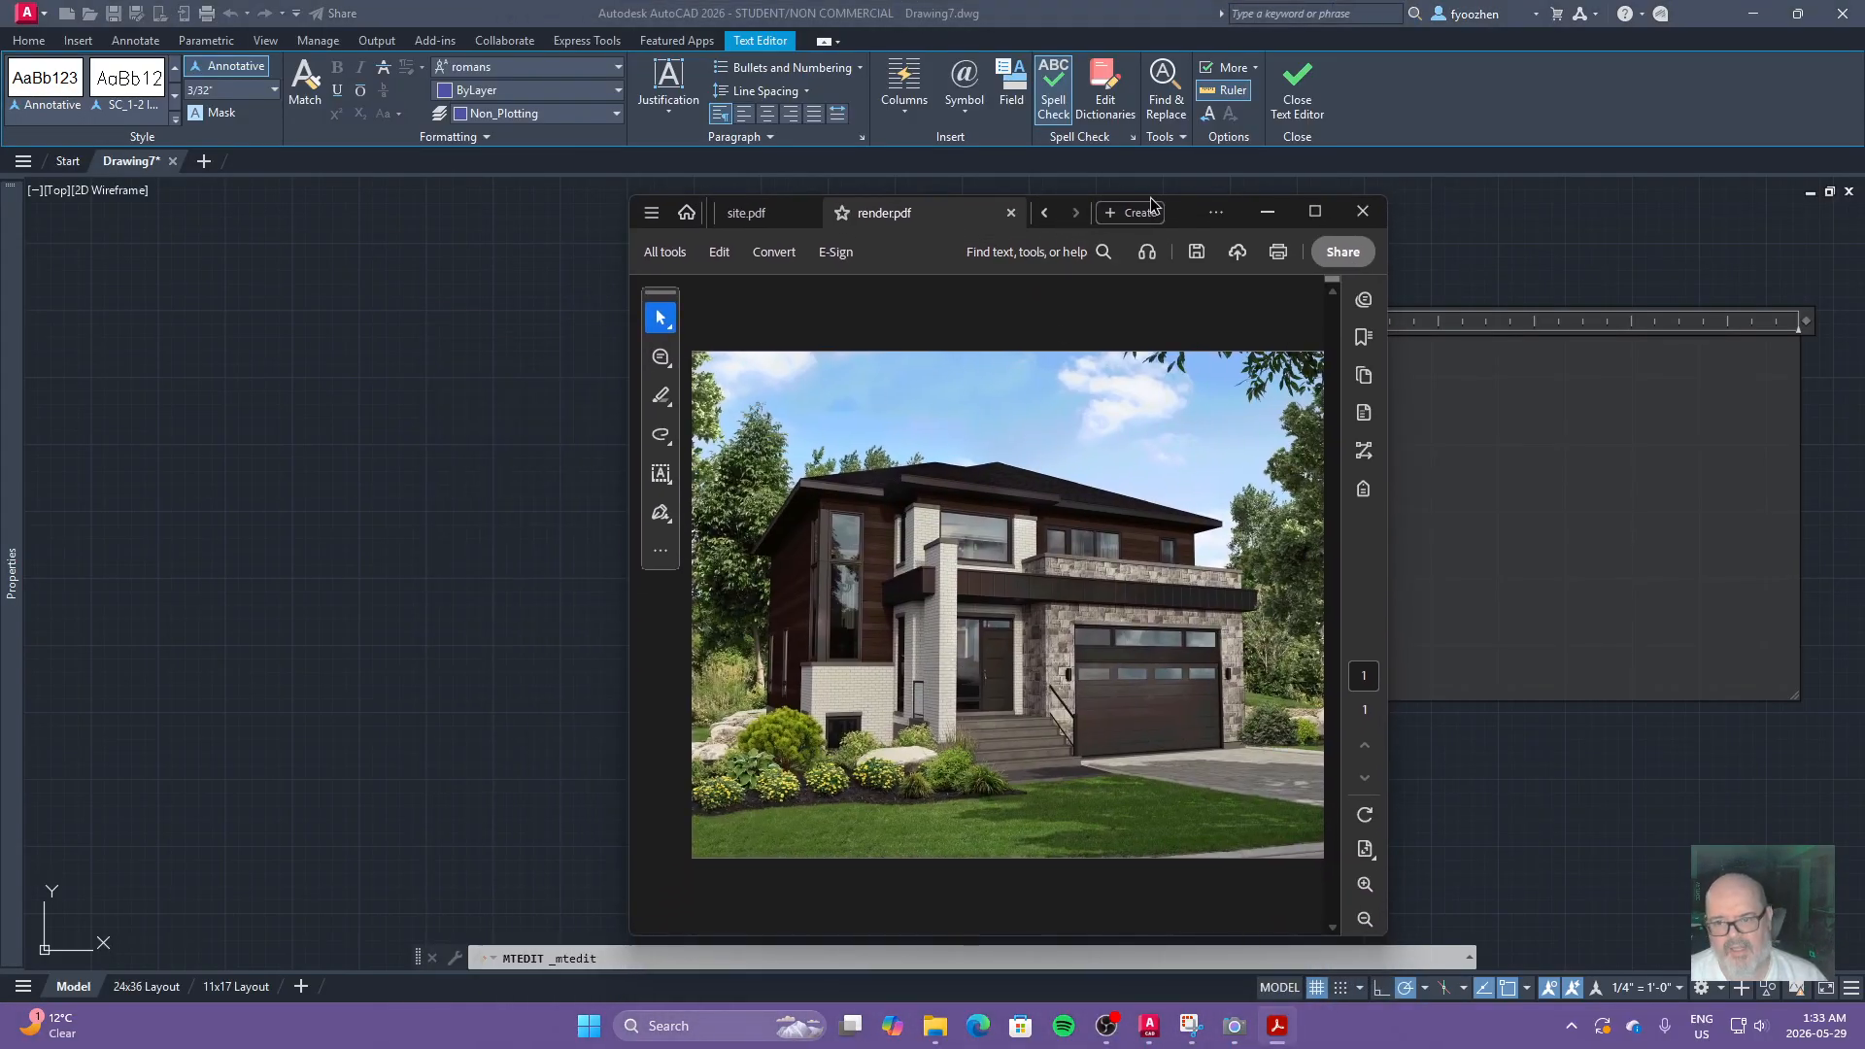
left_click_drag(1185, 212, 806, 253)
key("alt+Tab")
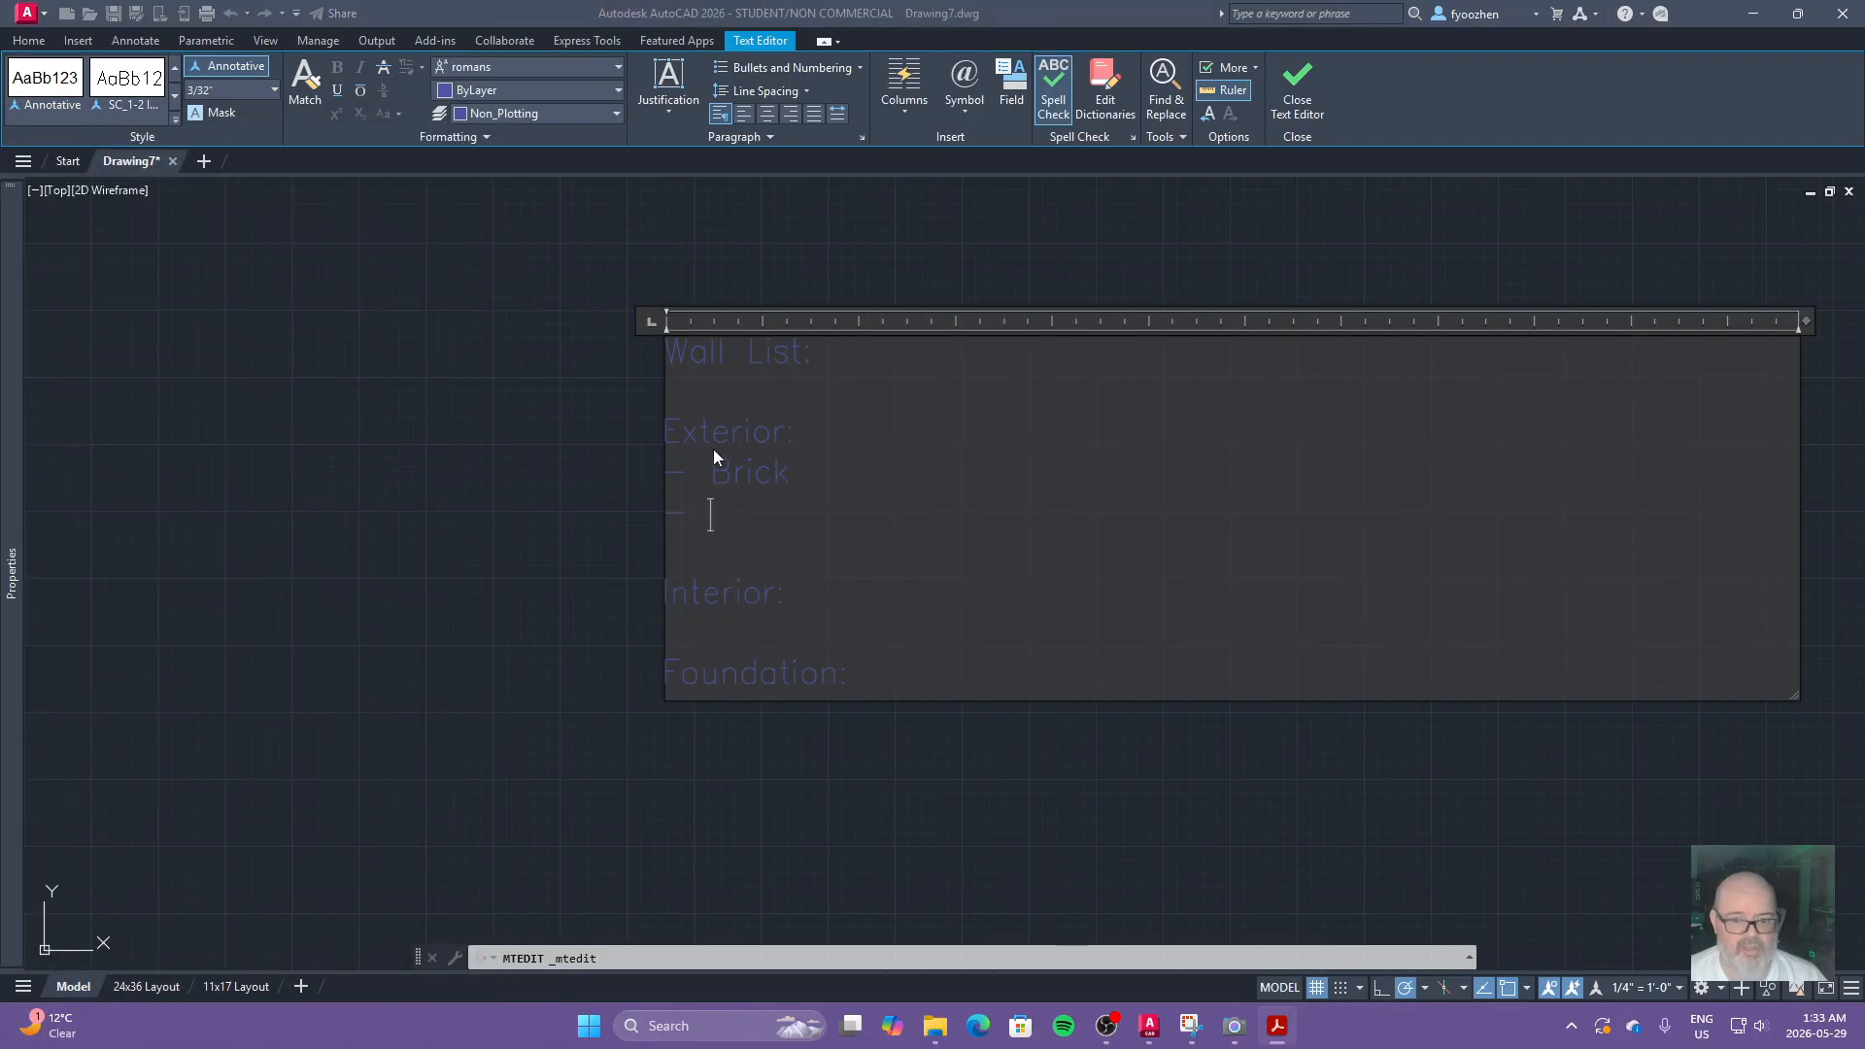
Step: Extend the brick entry to "- Brick - insulated" and add "- Brick 2 sides - not insulated" below it
left_click(836, 473)
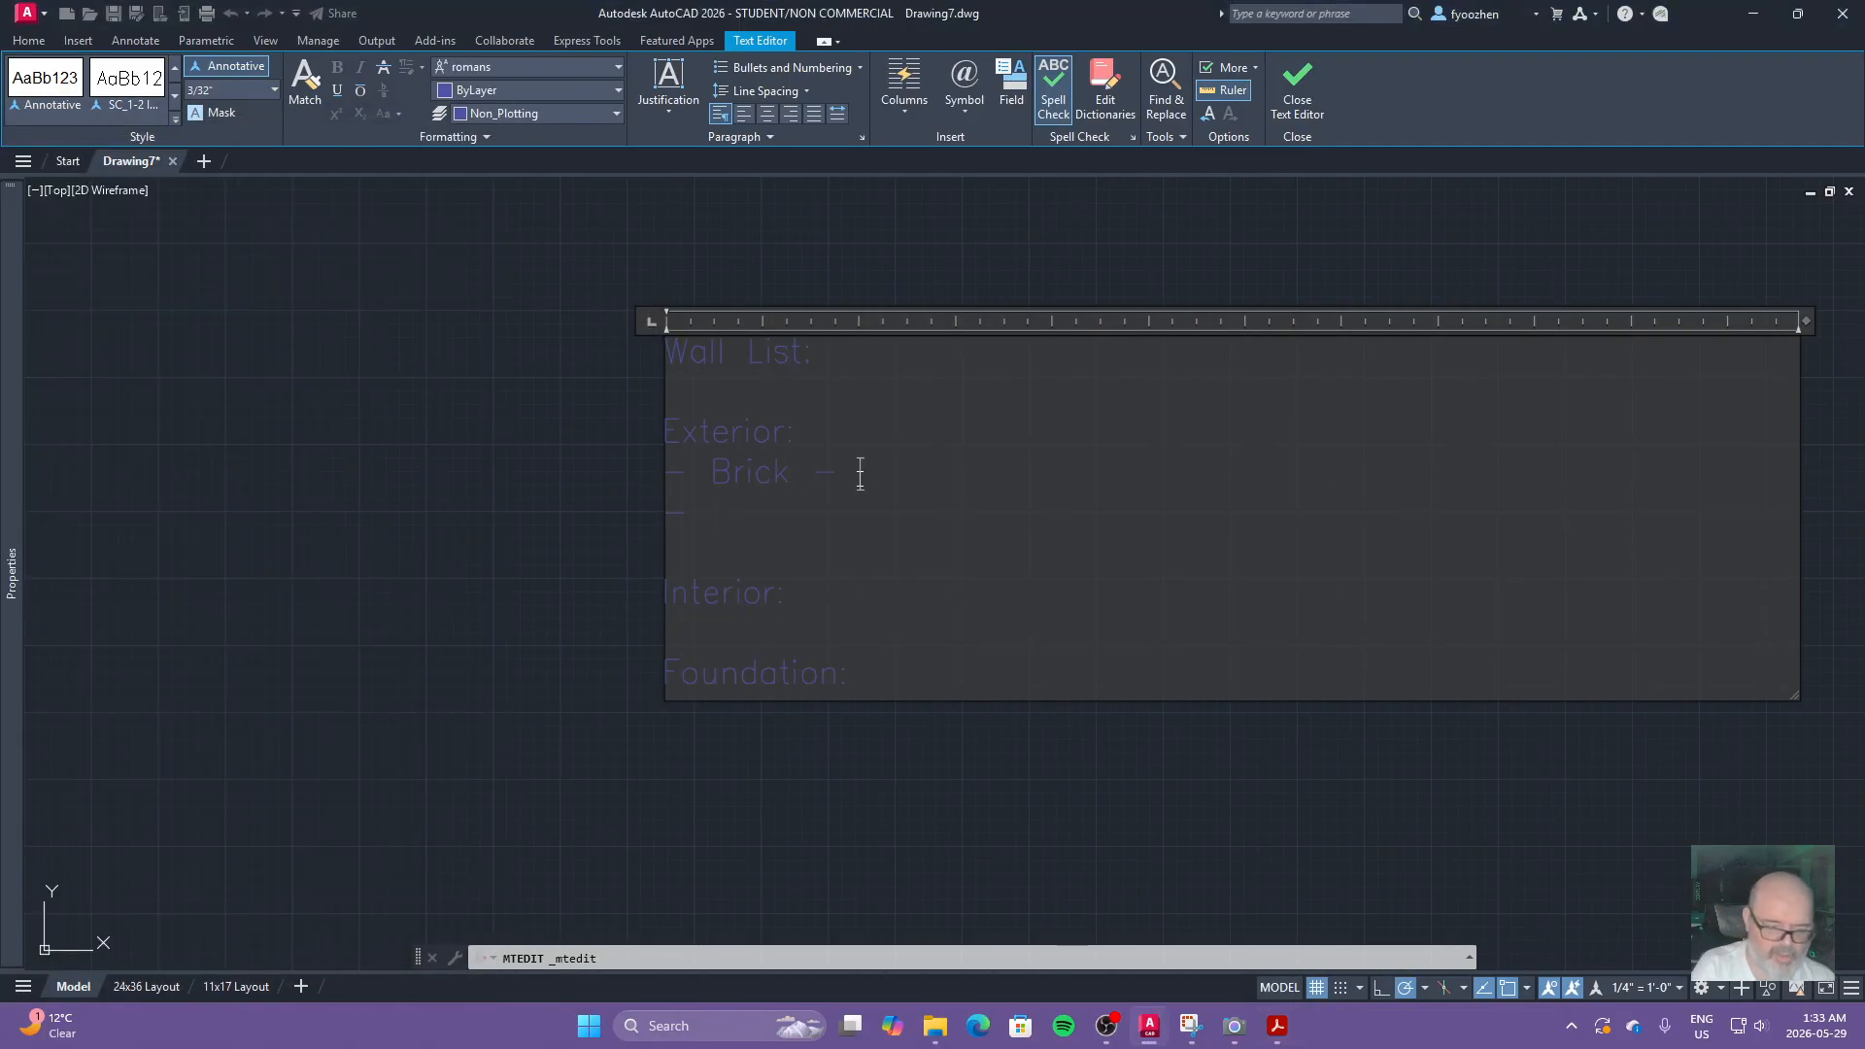
type("insulated")
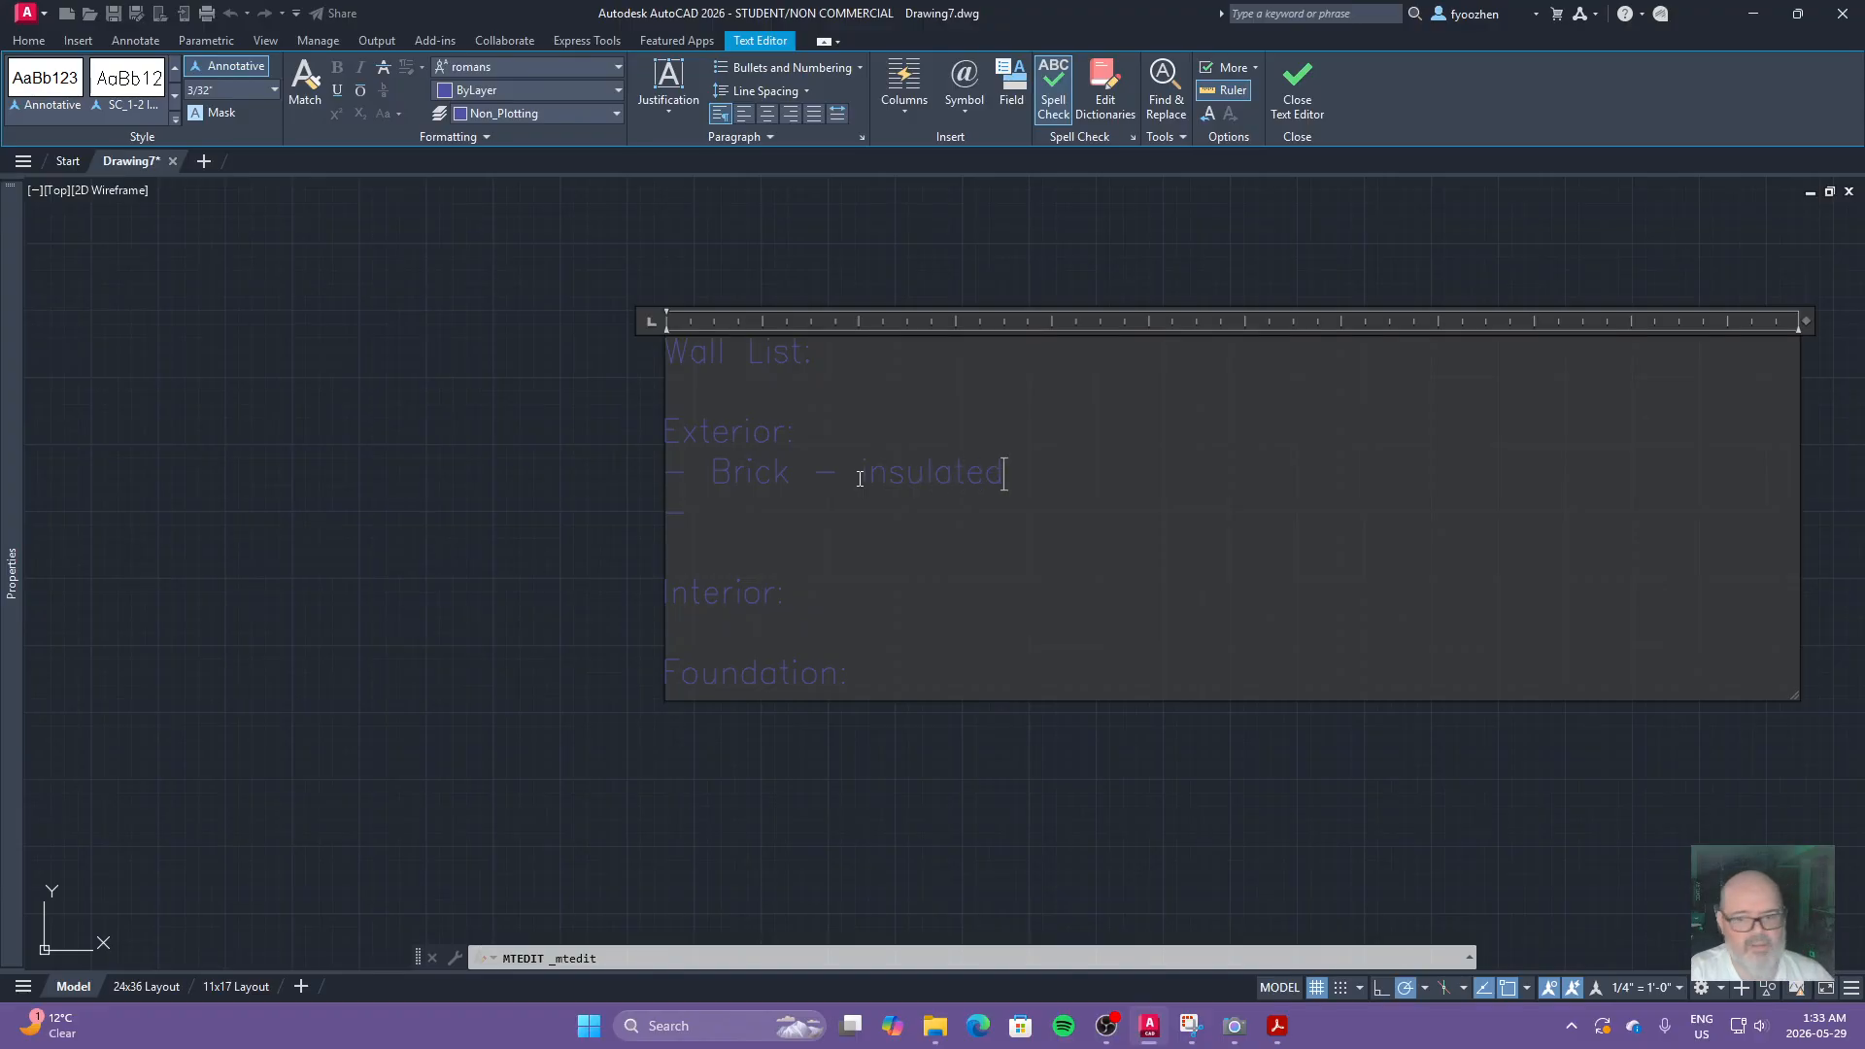
key("Return")
type("- Brick")
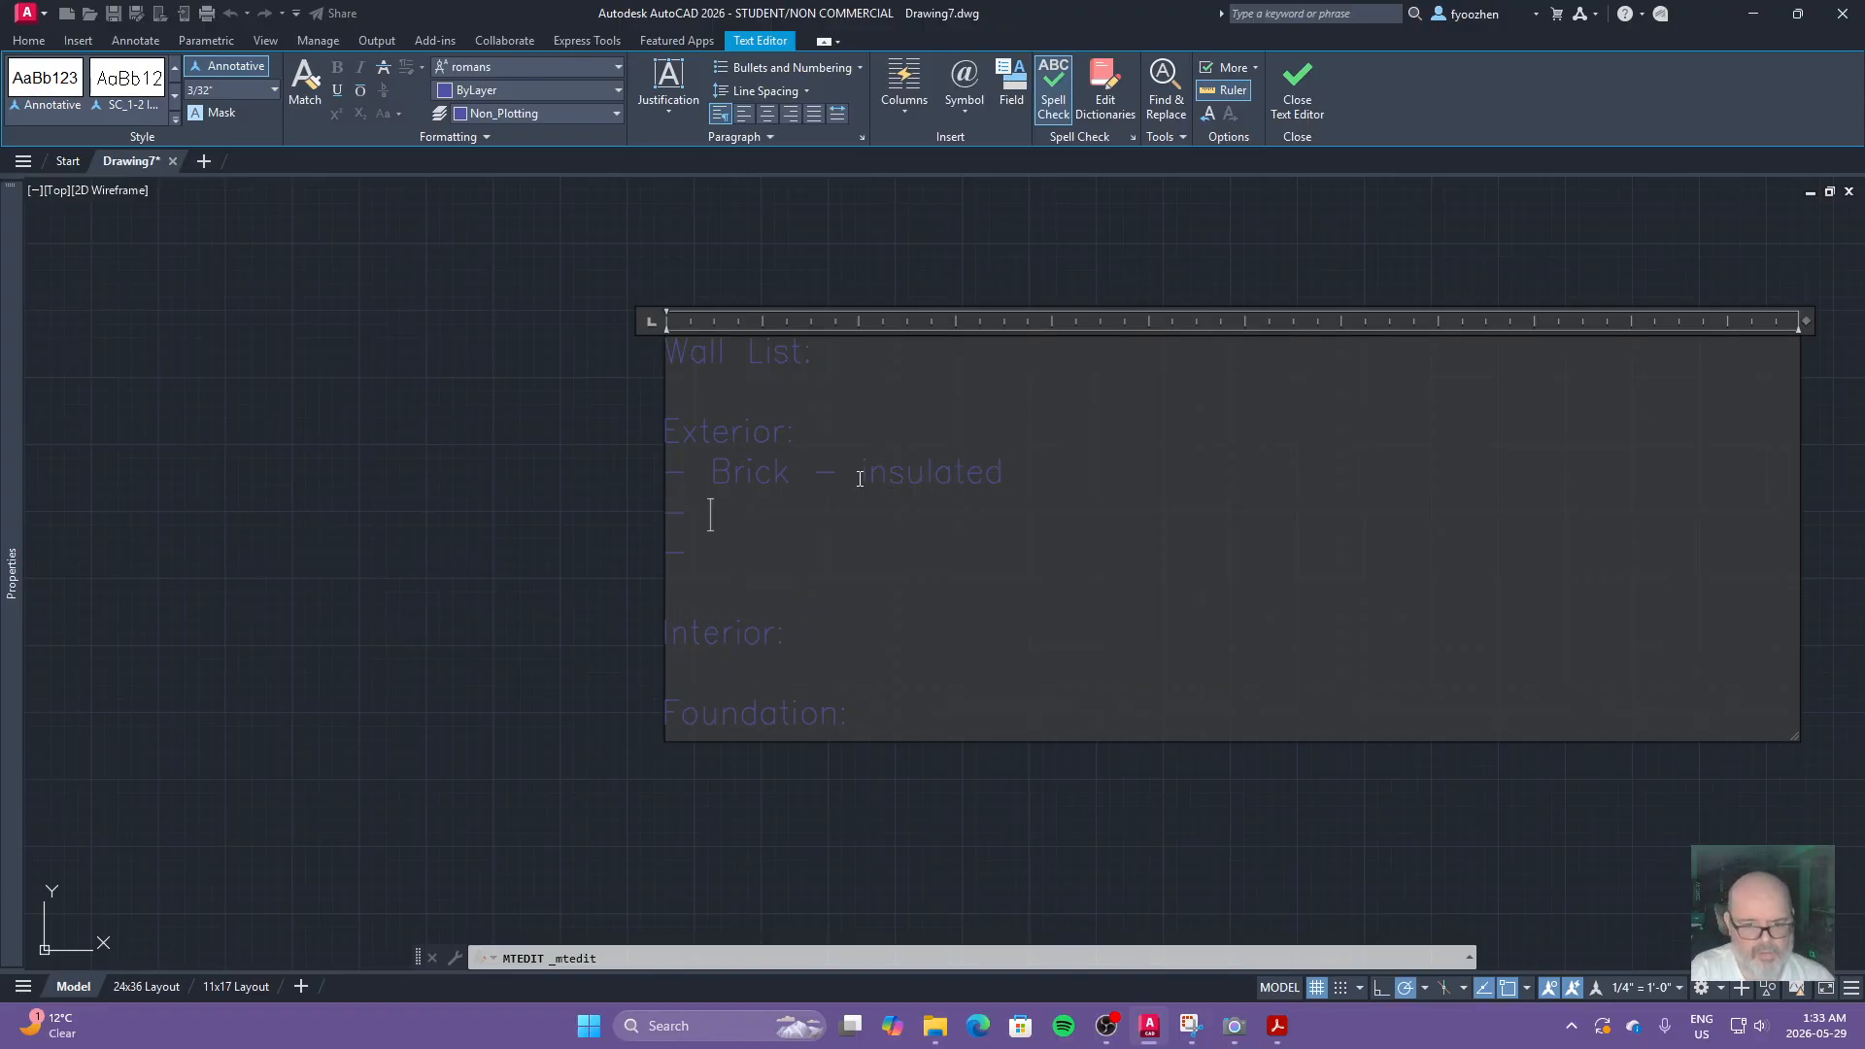
type(" 2 s")
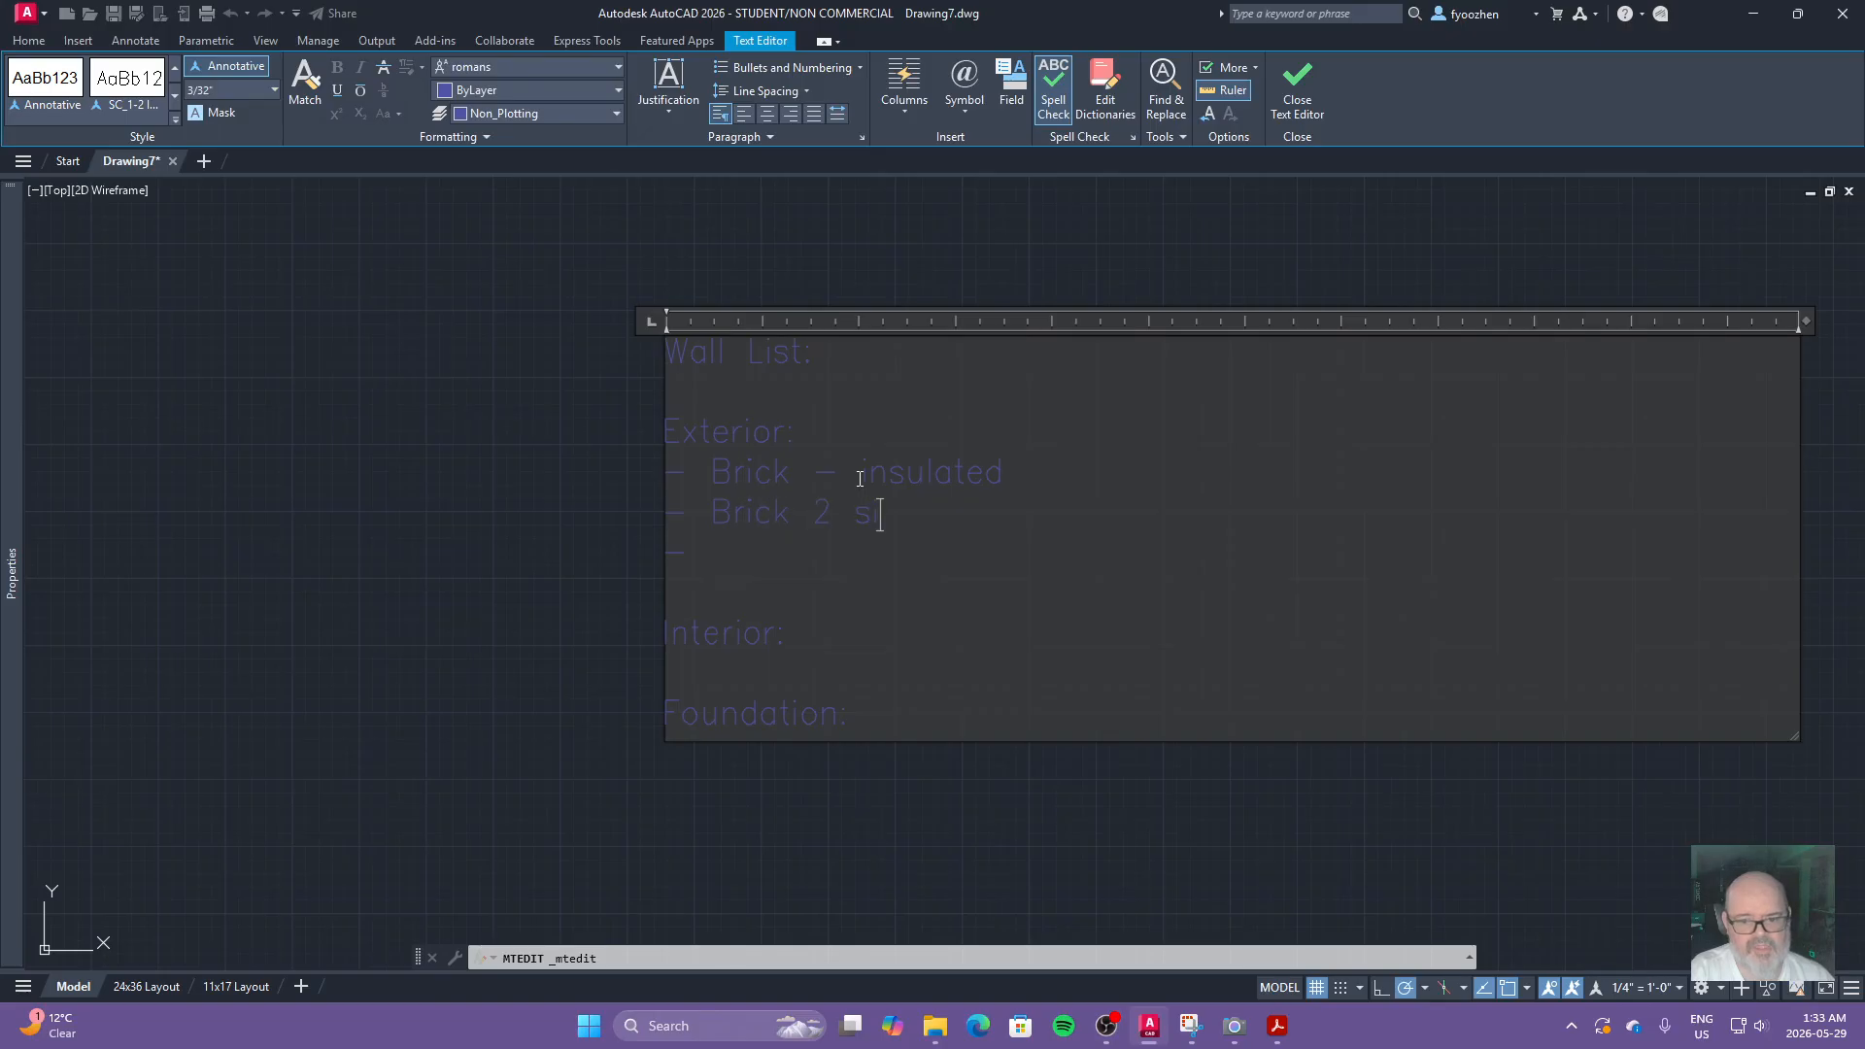
type("ides - not insulated")
Step: Add the entry "- Stone/Ashlar - insulated" to the exterior wall list
key("Return")
type("S")
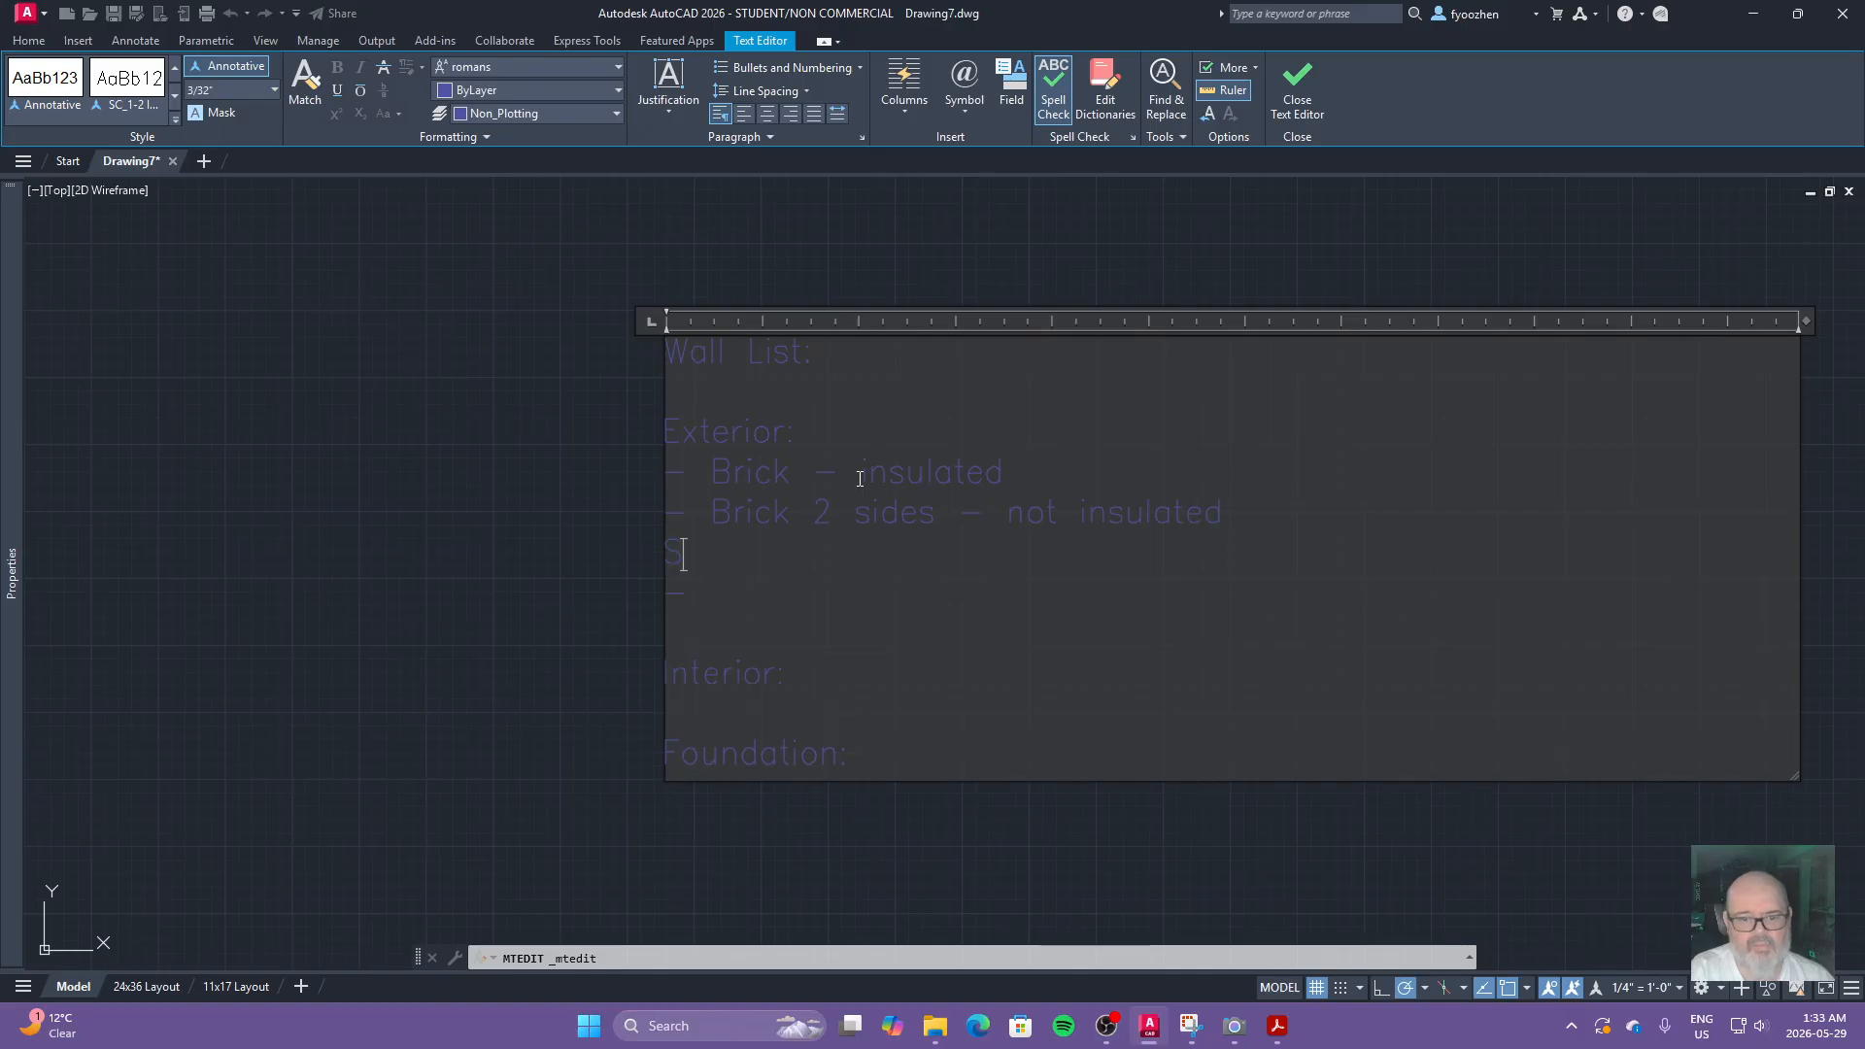
type("- So")
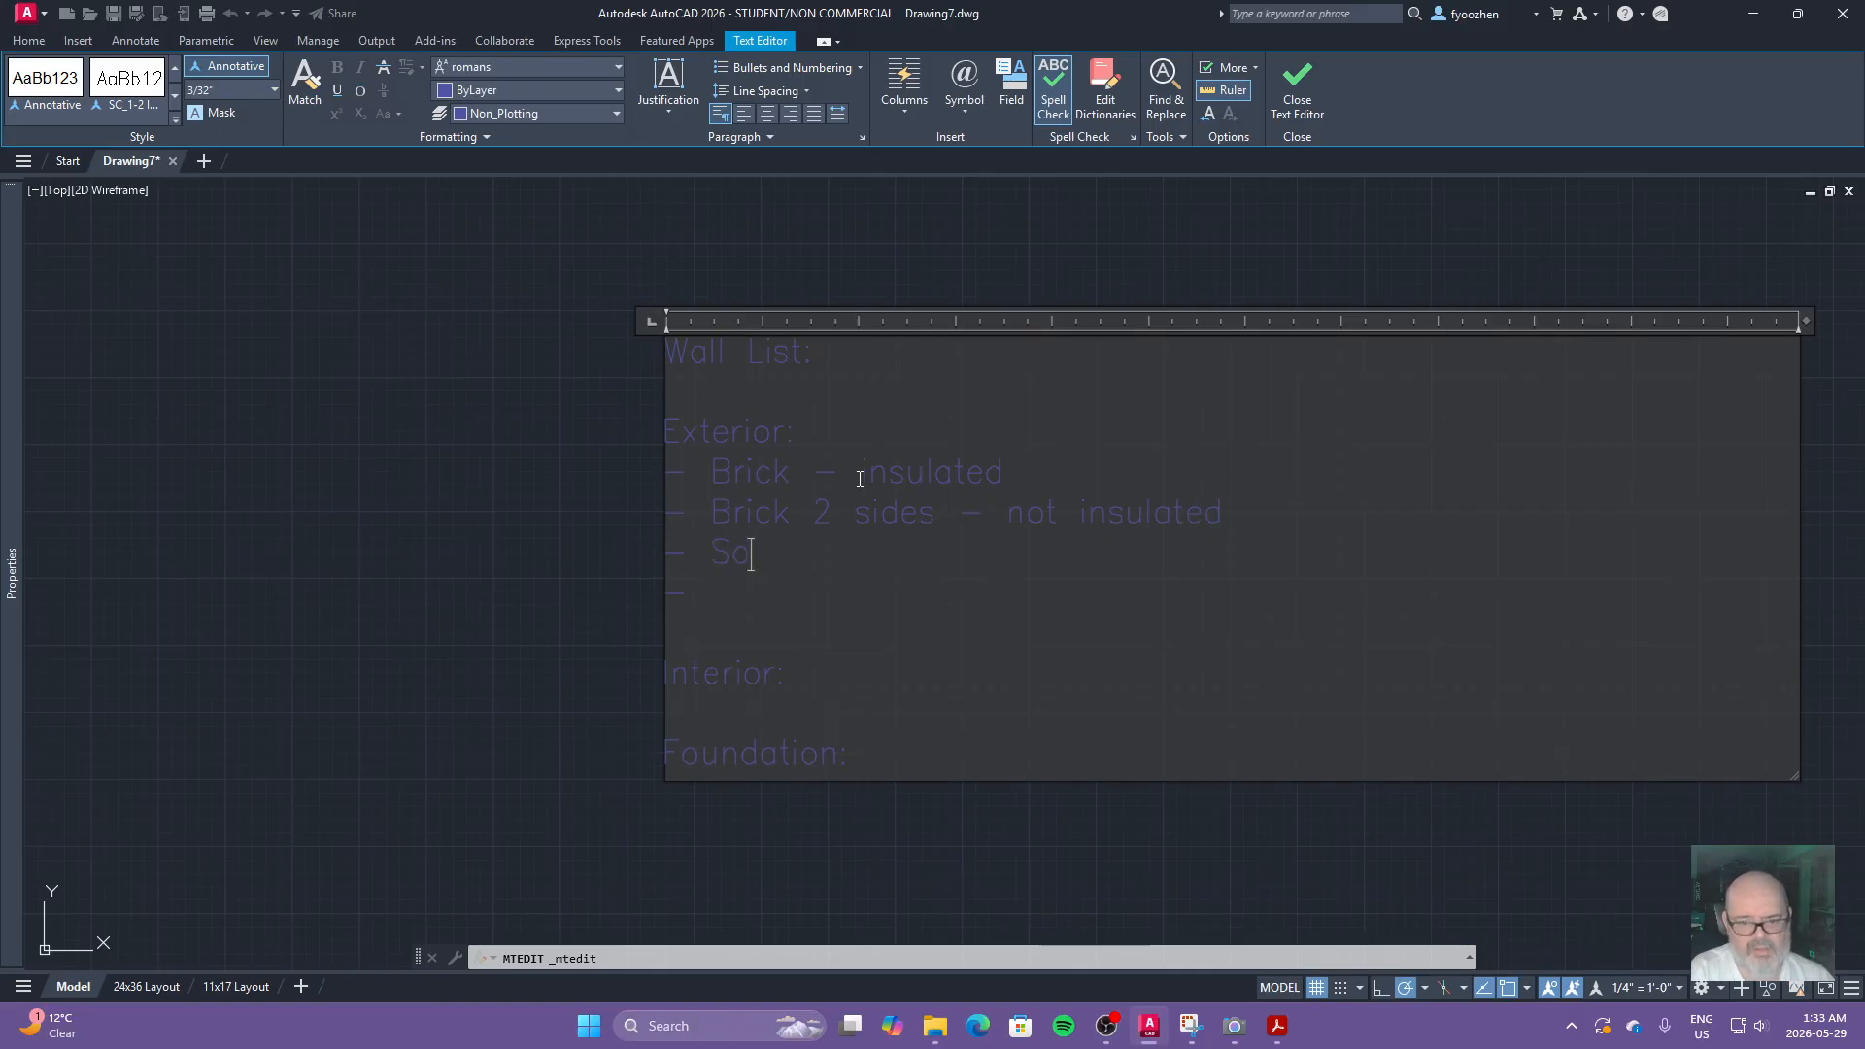
key("BackSpace")
type("tone/A")
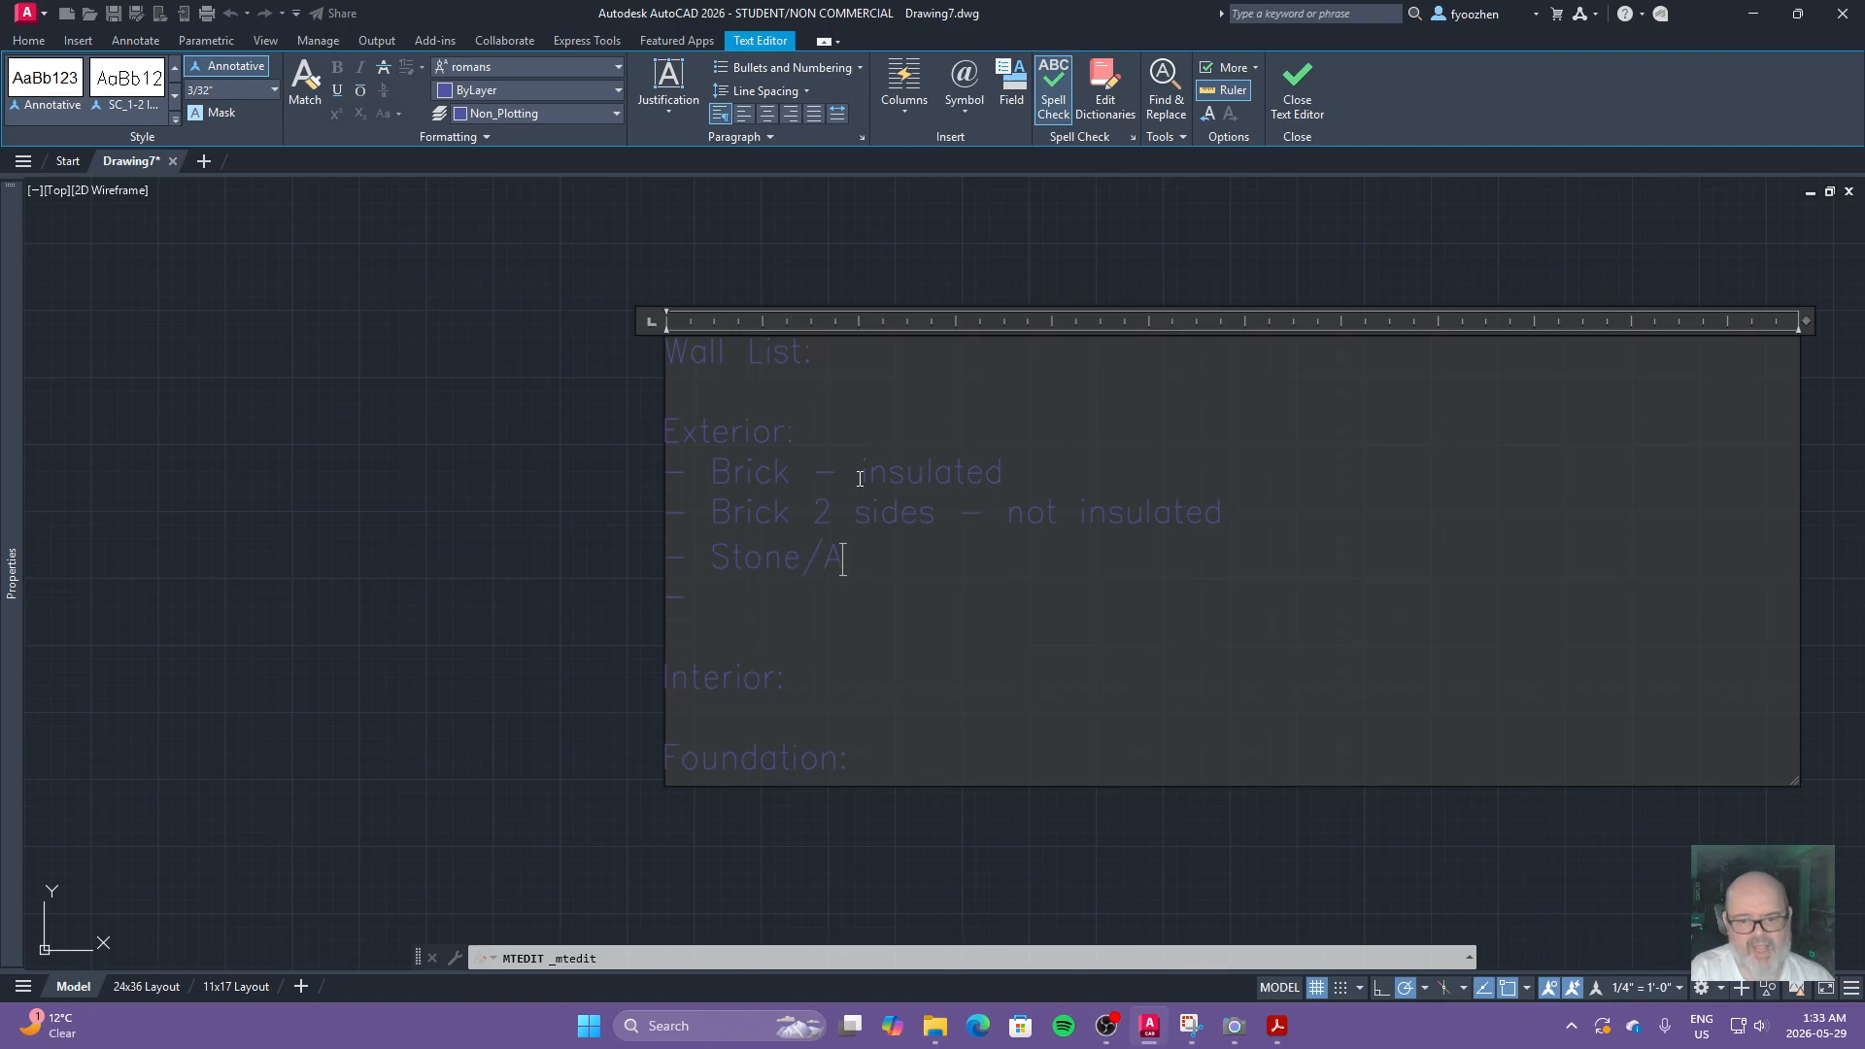
type("shlar - insulate")
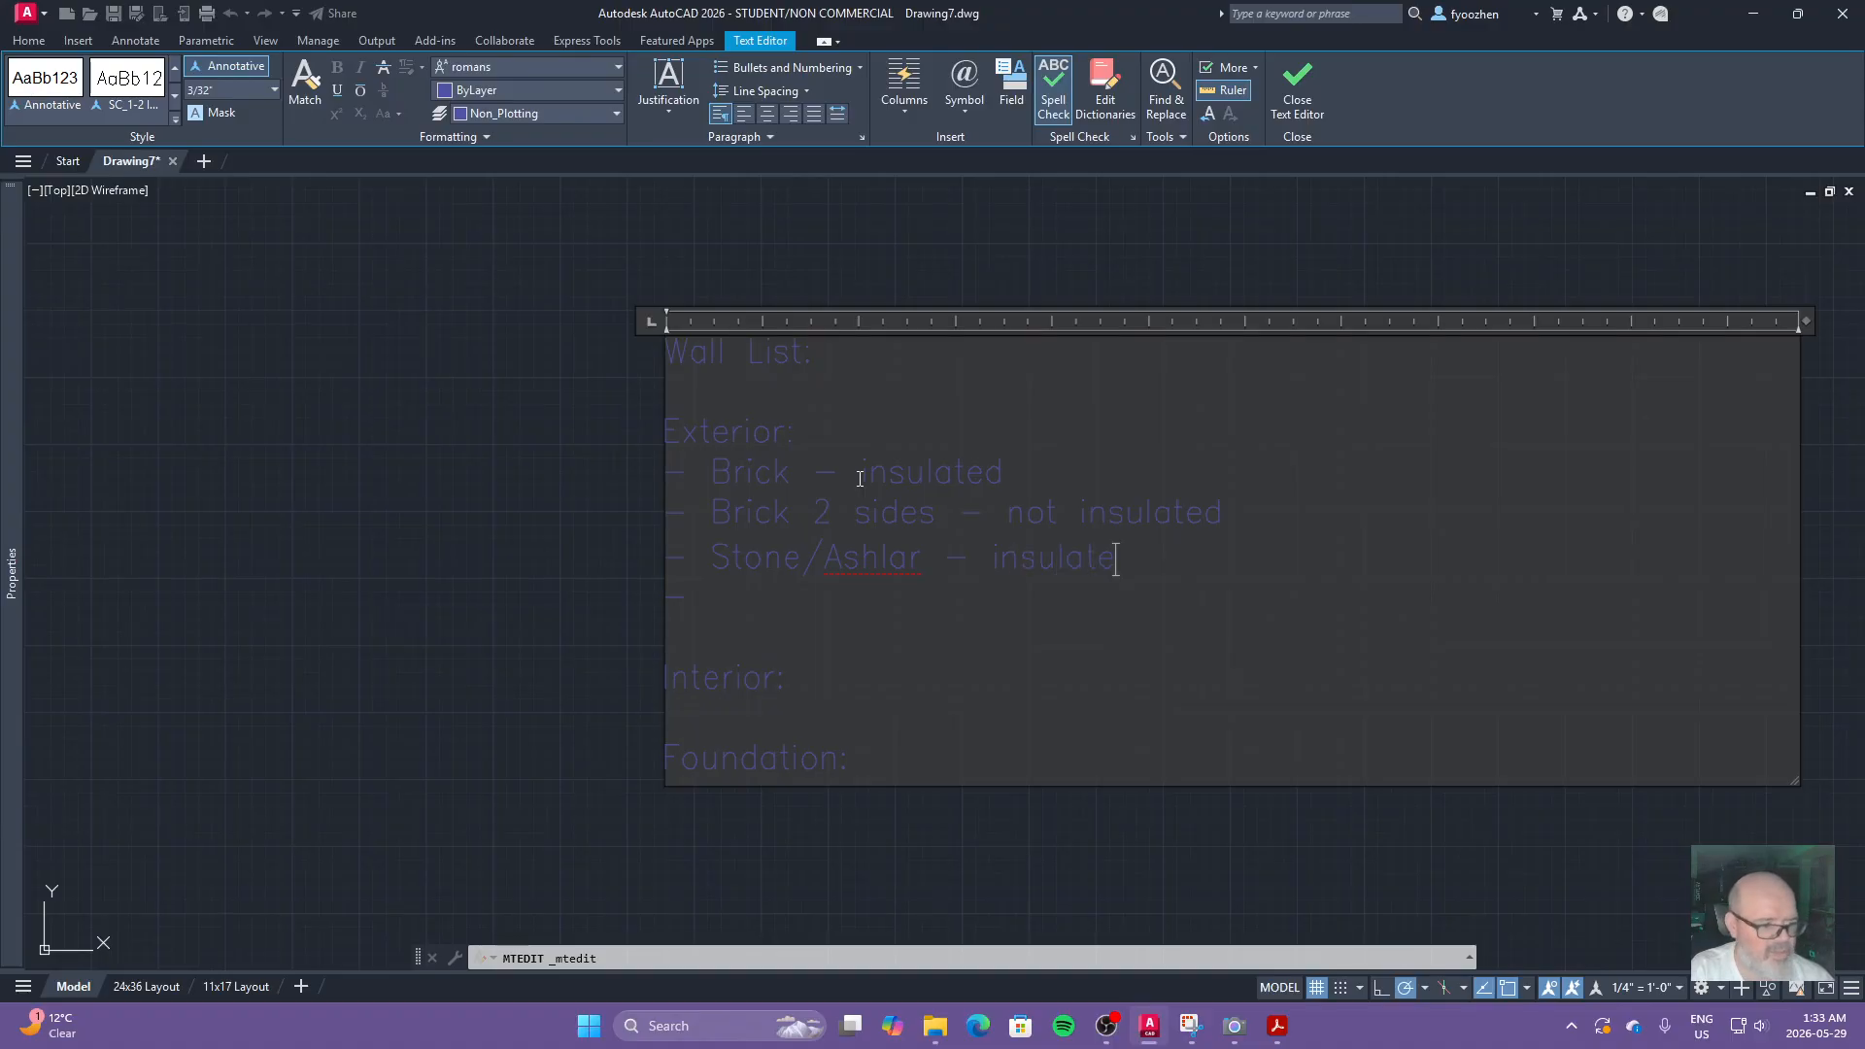
type("d")
Step: Add the entry "- Stone/Ashlar - not insulated (garage)" to the exterior wall list
key("Return")
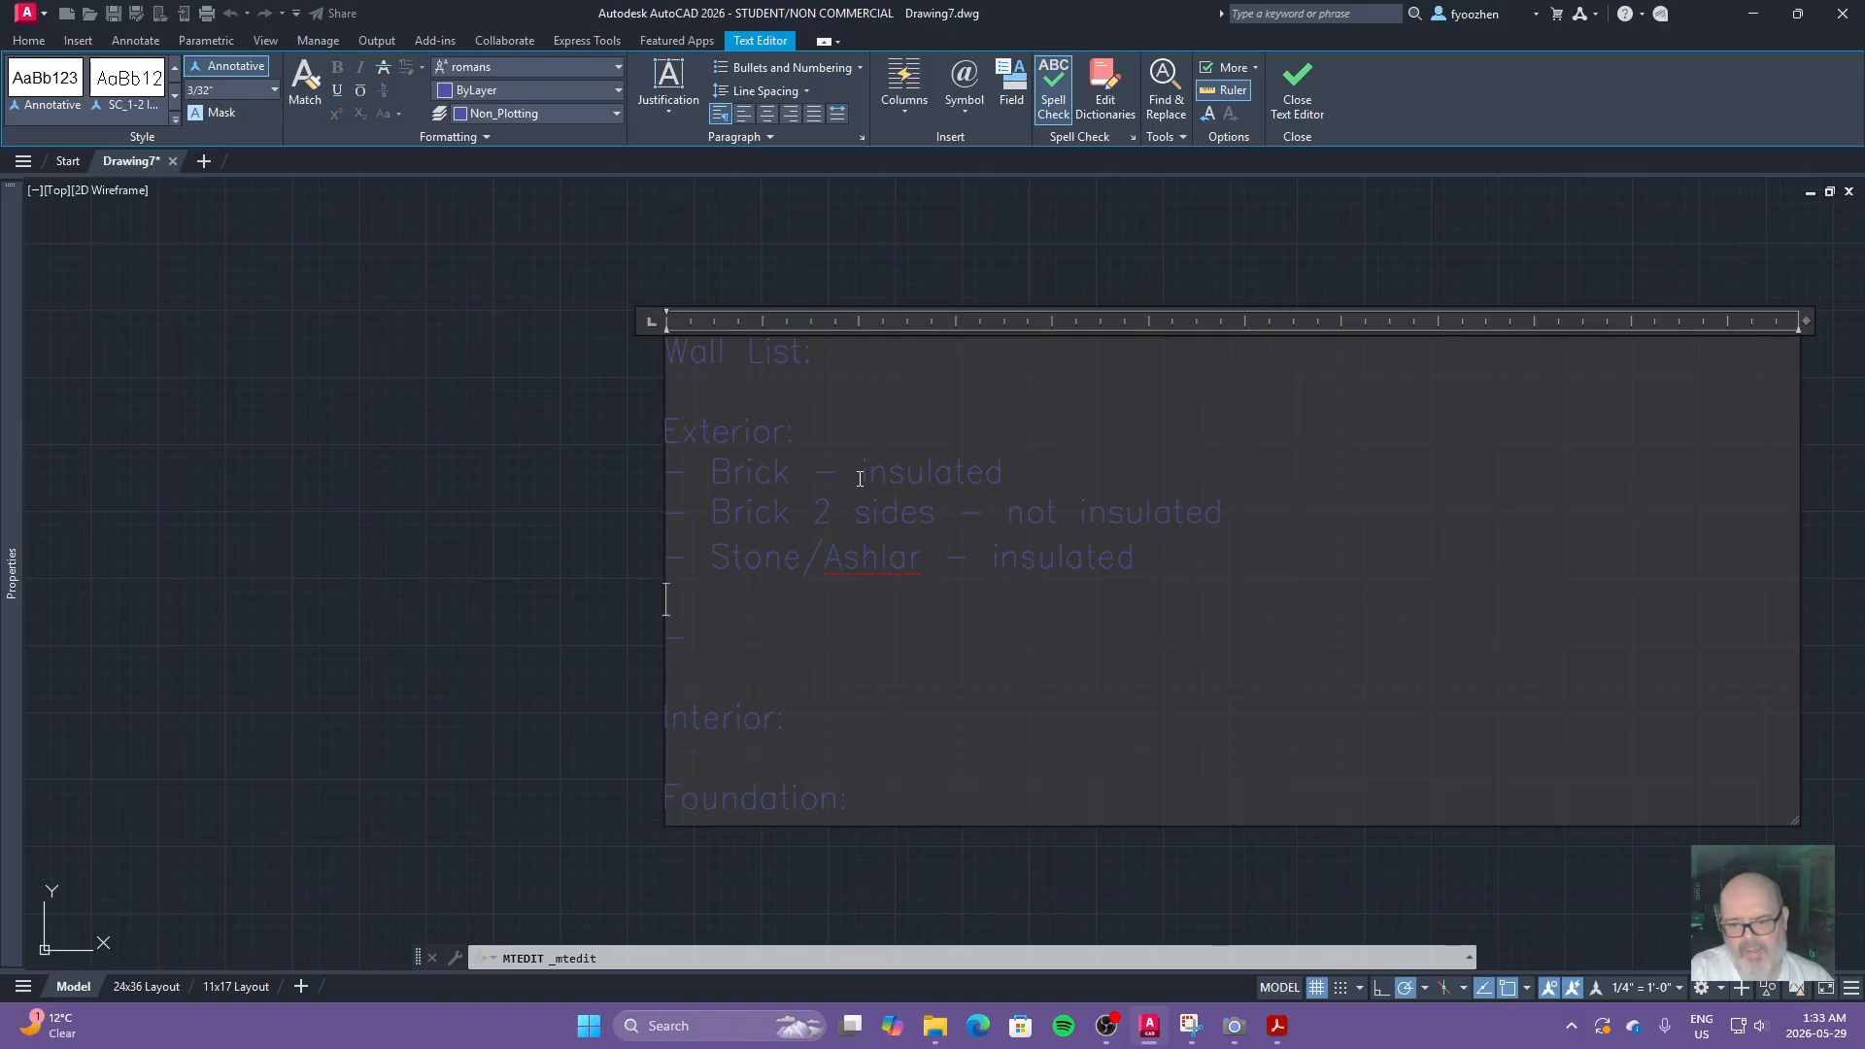
type("Stone")
type("Ashlar -")
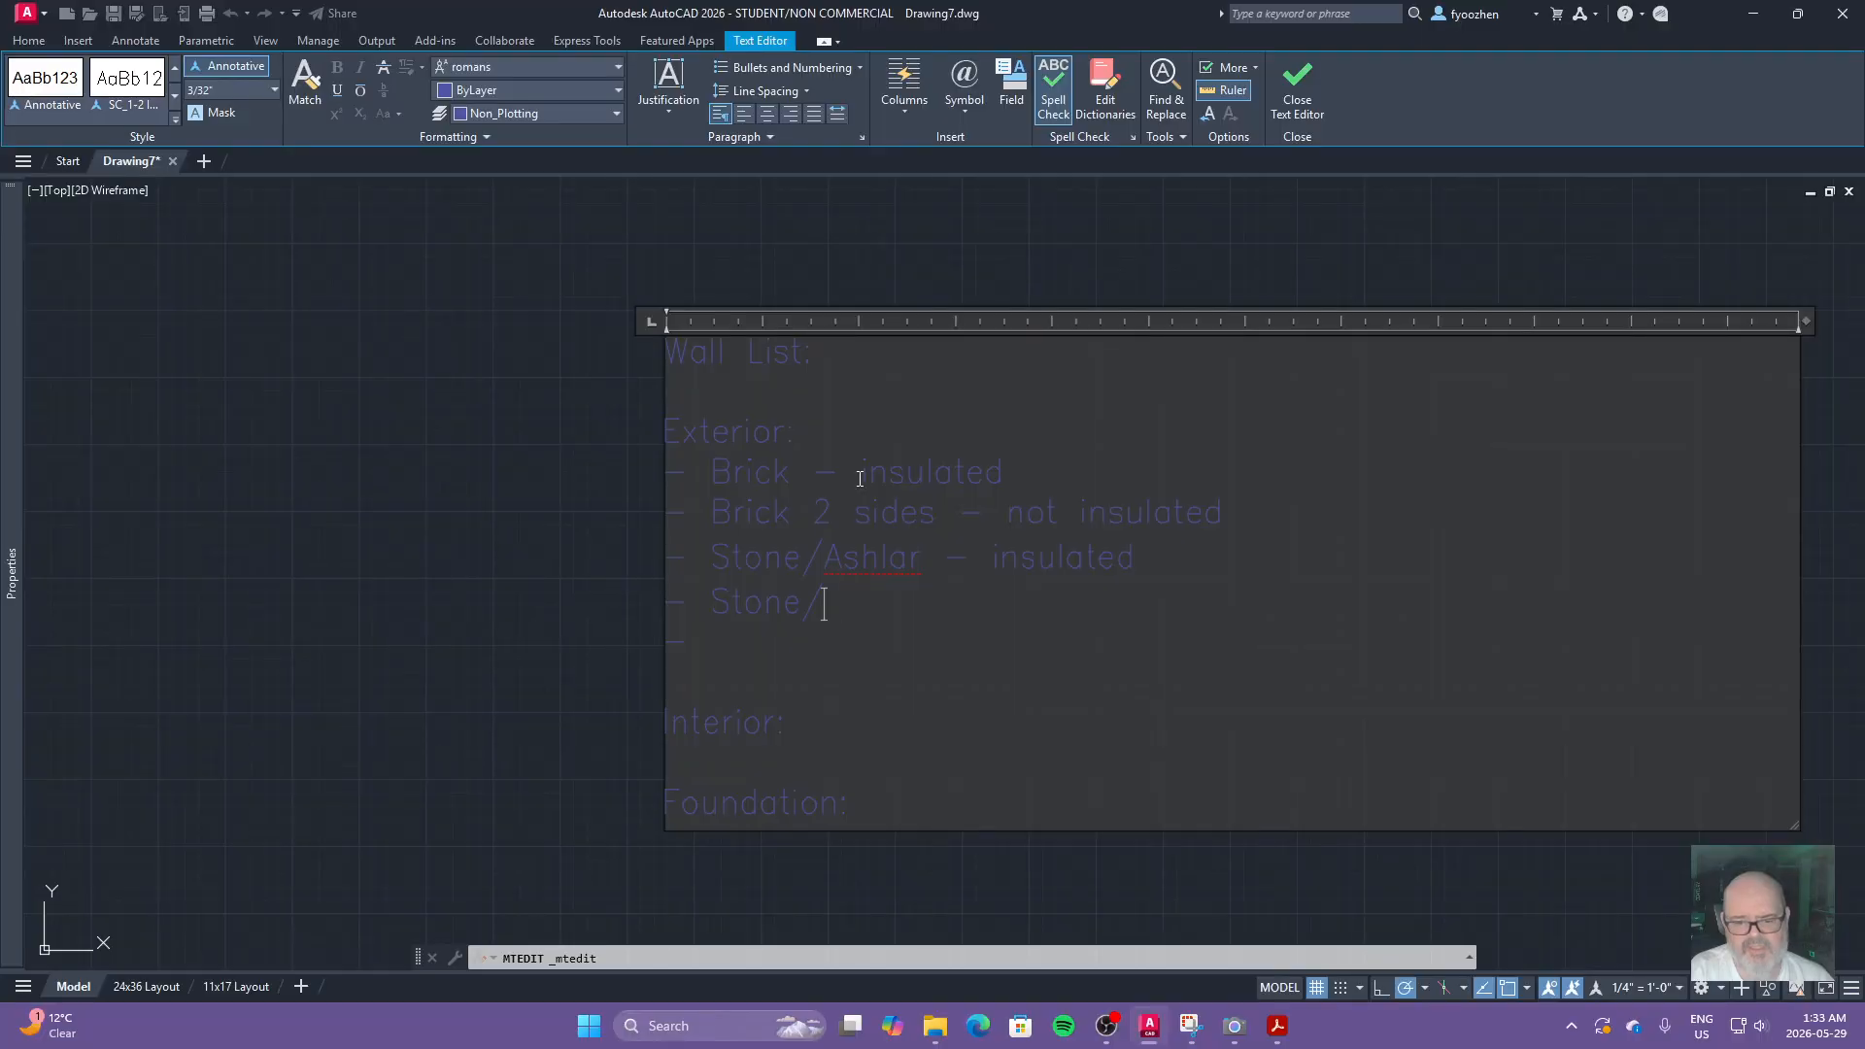
type(" not insulated (")
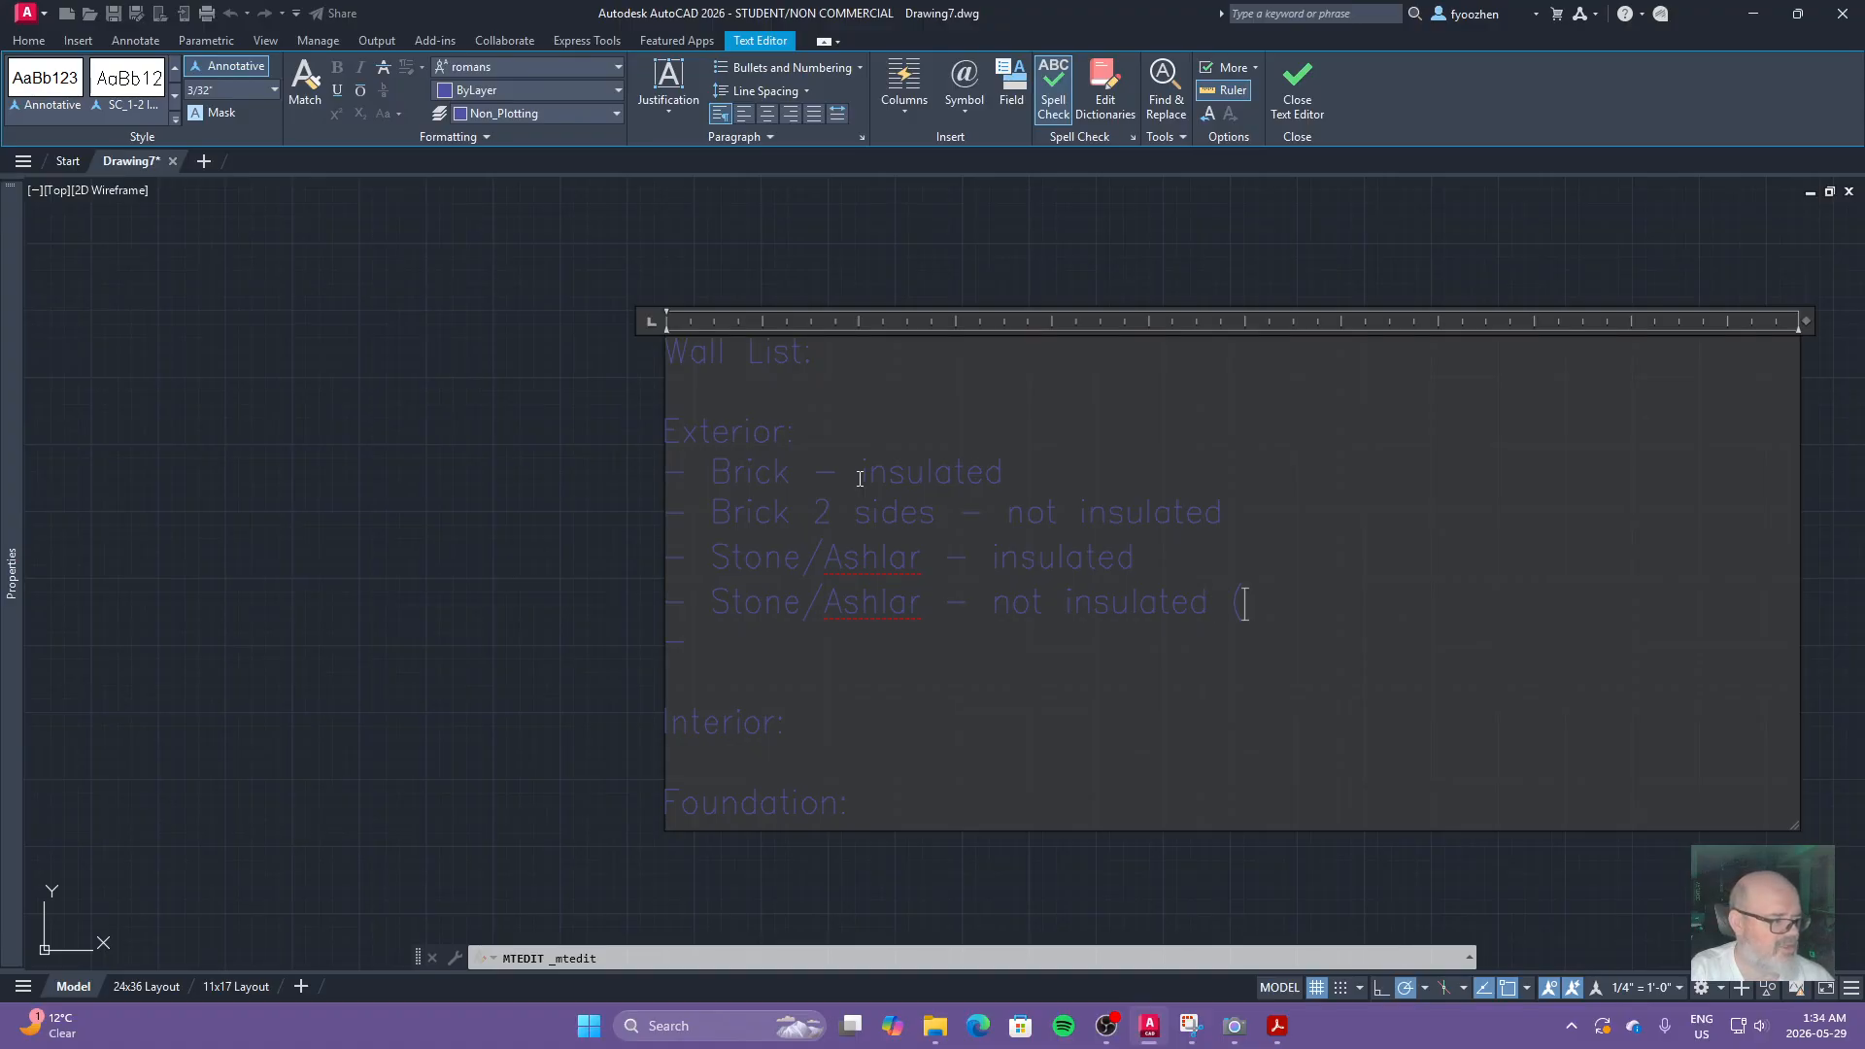
type("garage)")
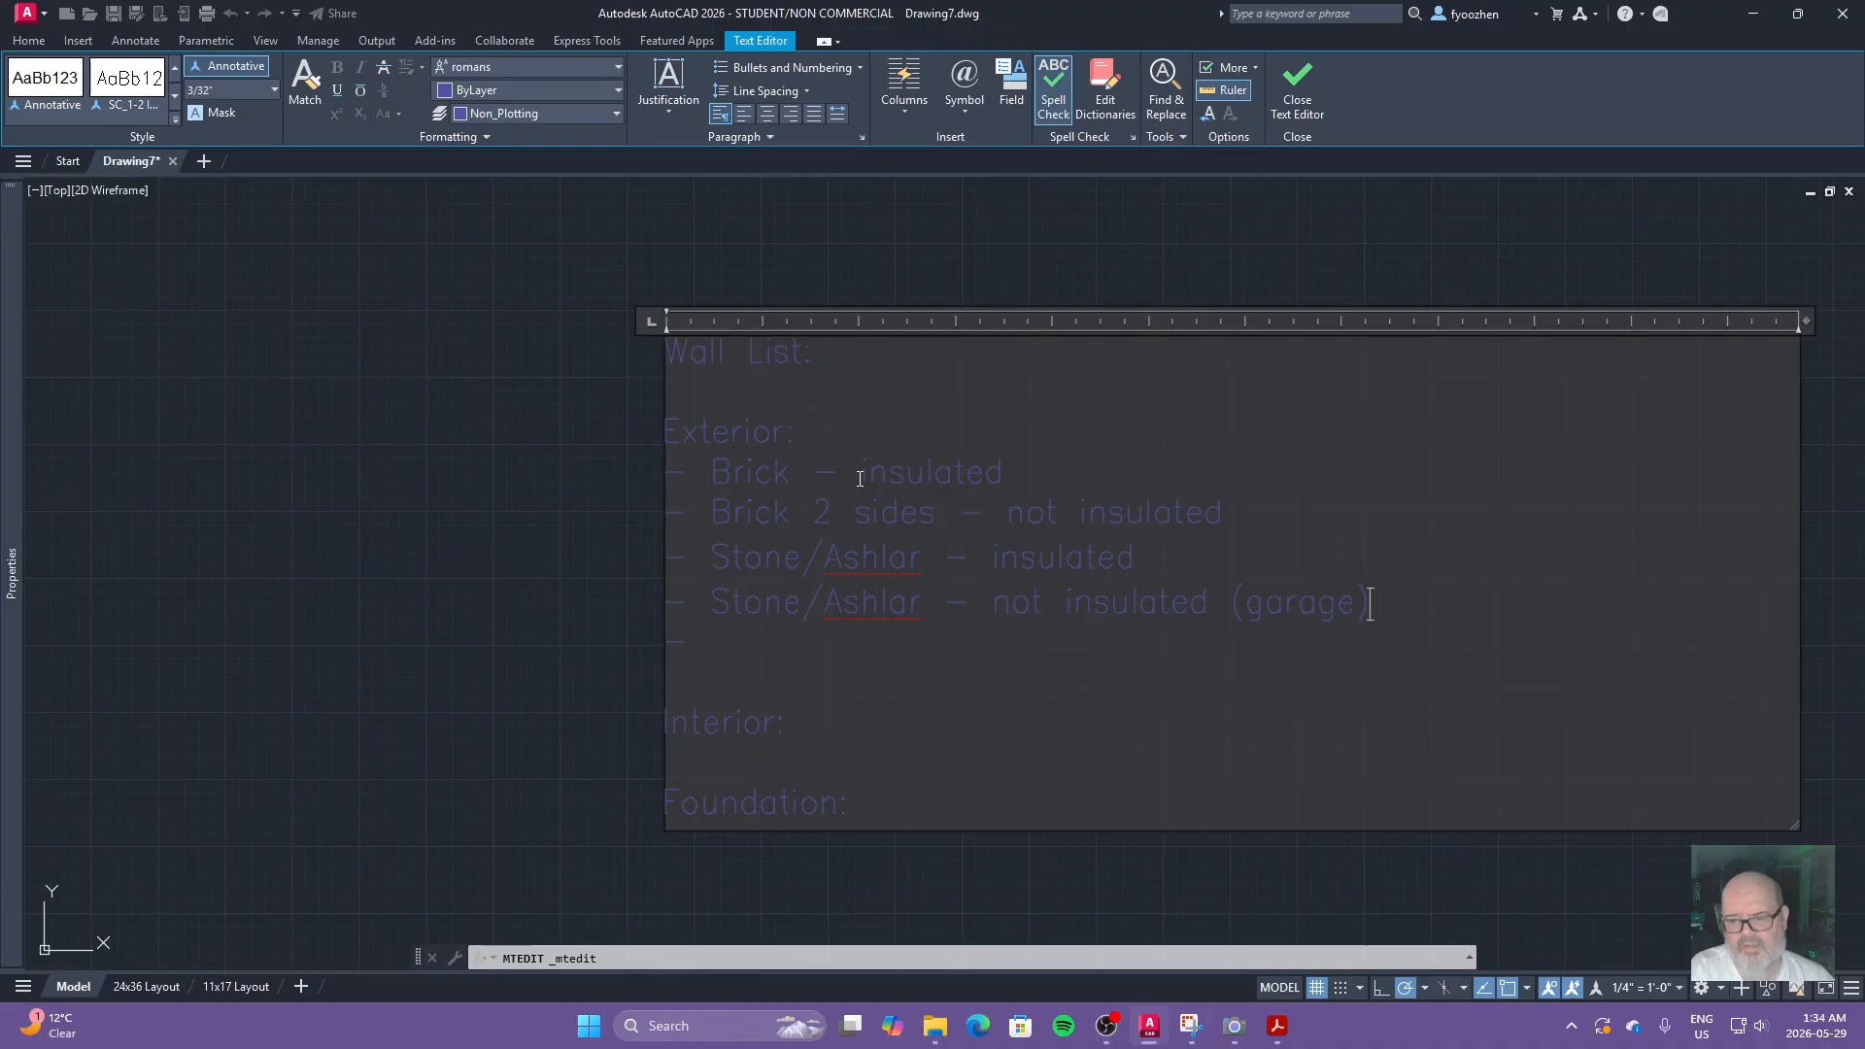
Step: Add the entry "- Wood Siding - insulated" to the exterior wall list
key("Return")
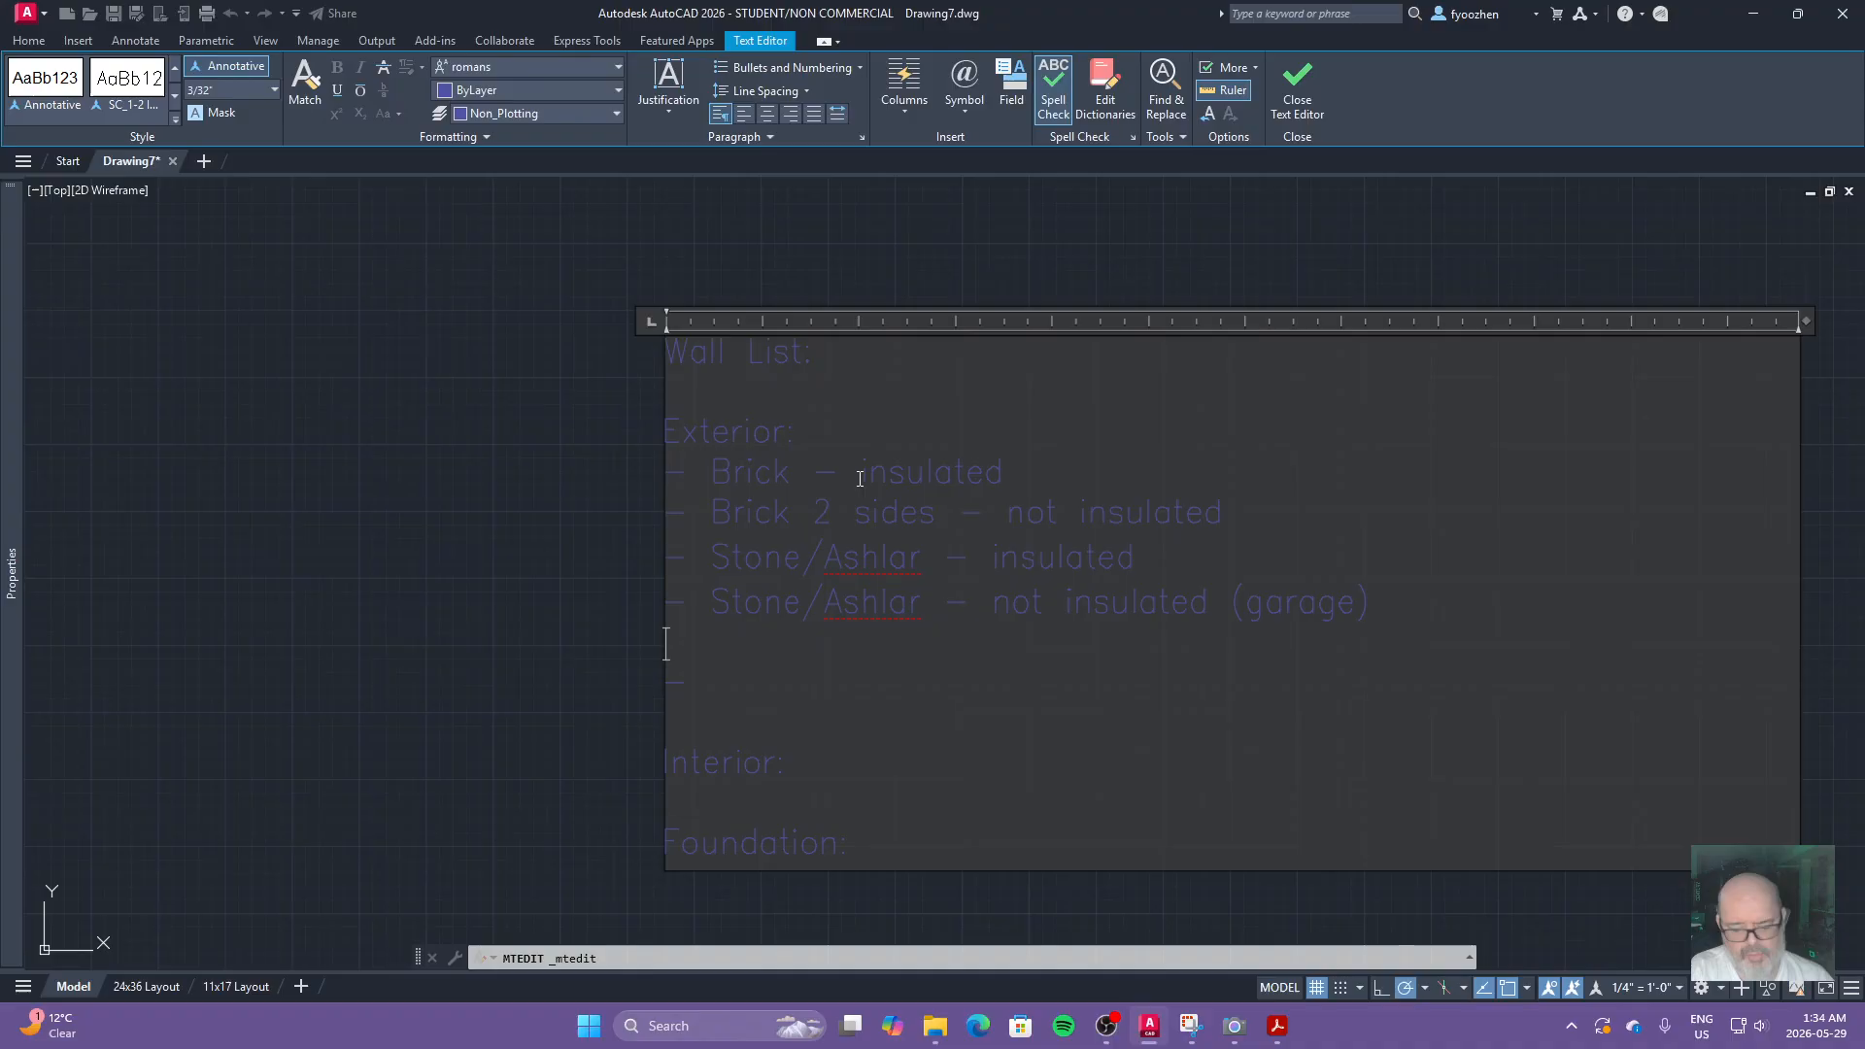
type("- Wood Siding")
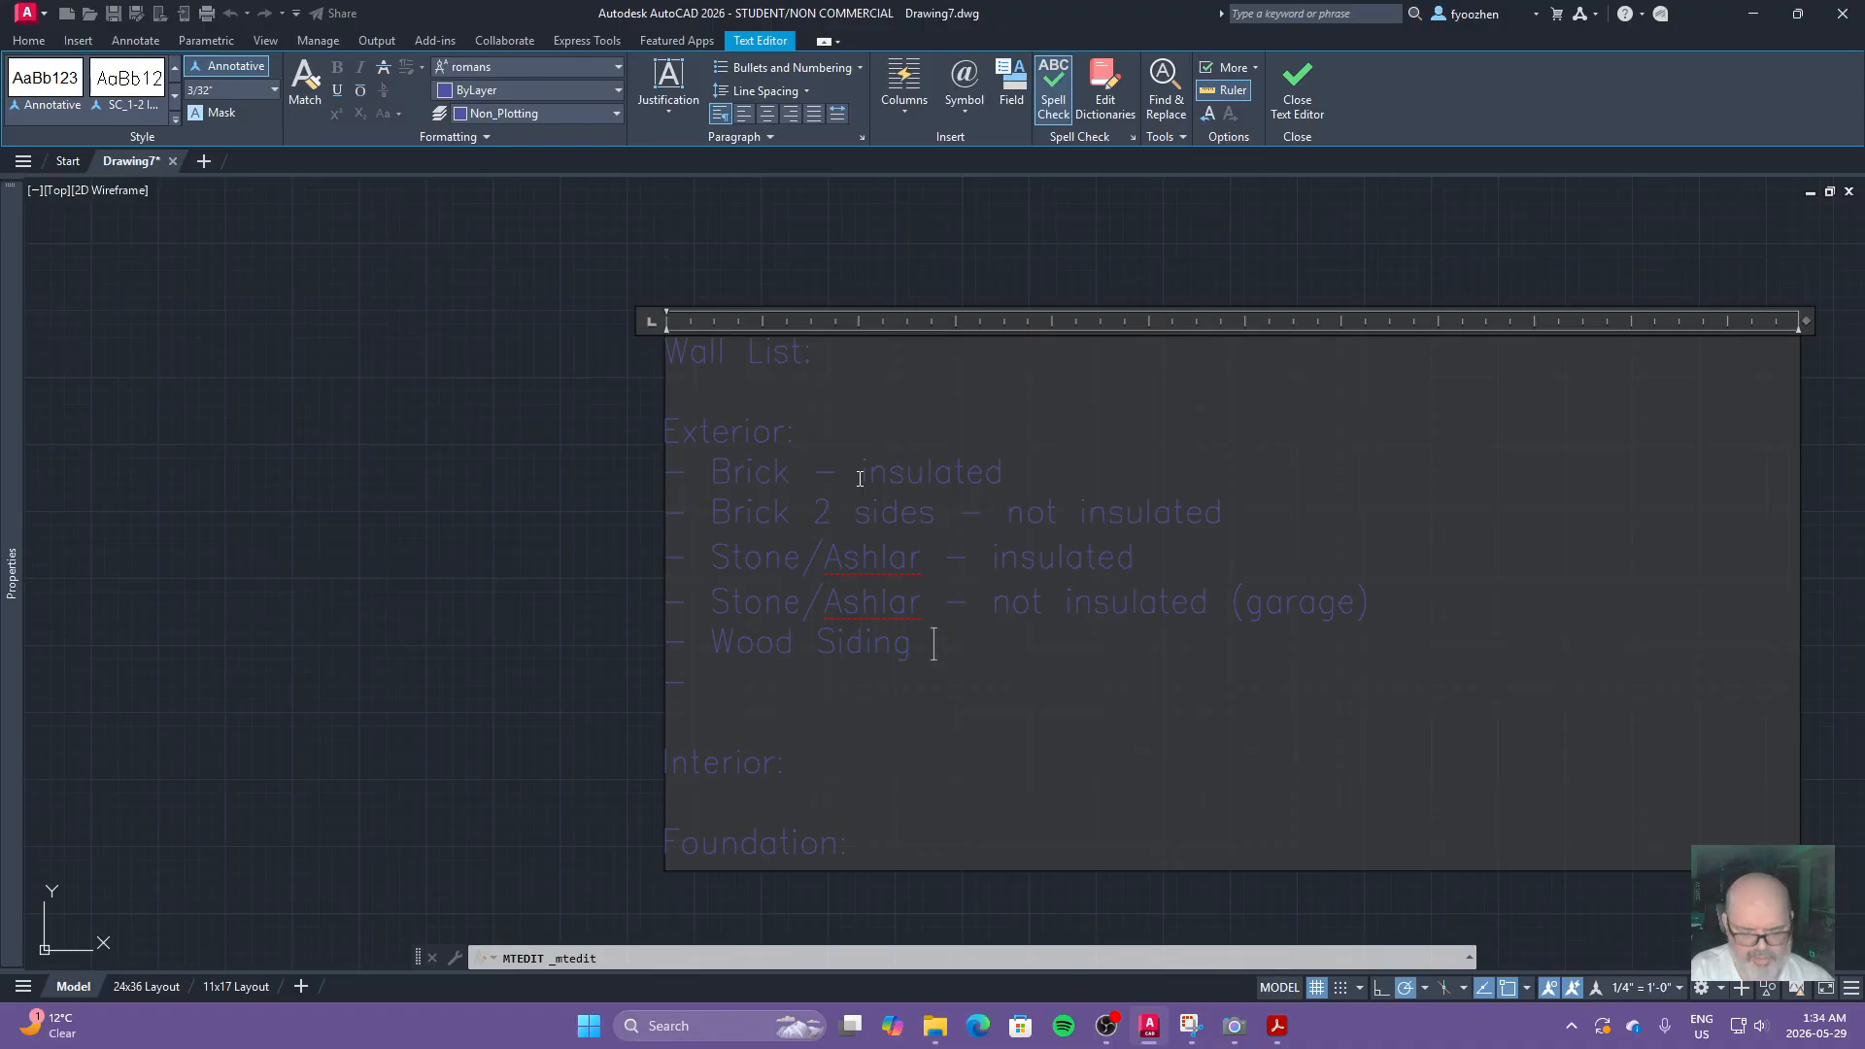
type("-")
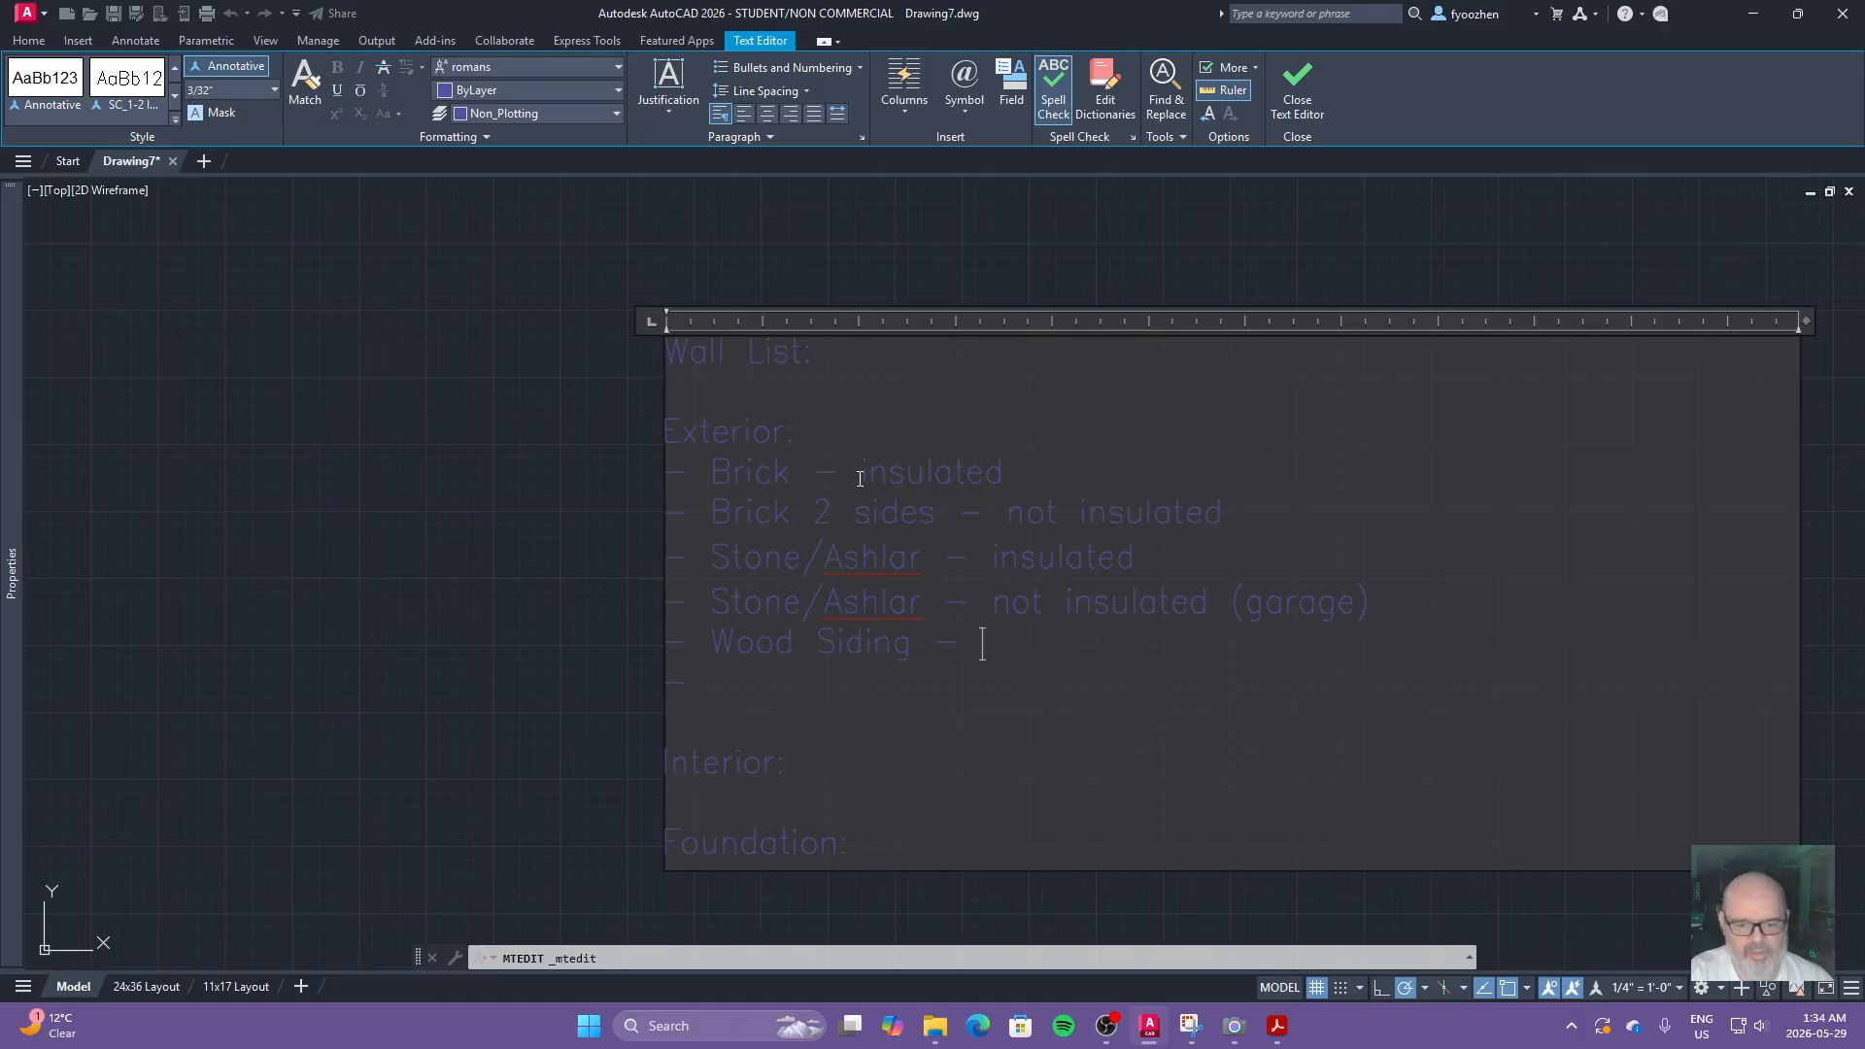
type("insula")
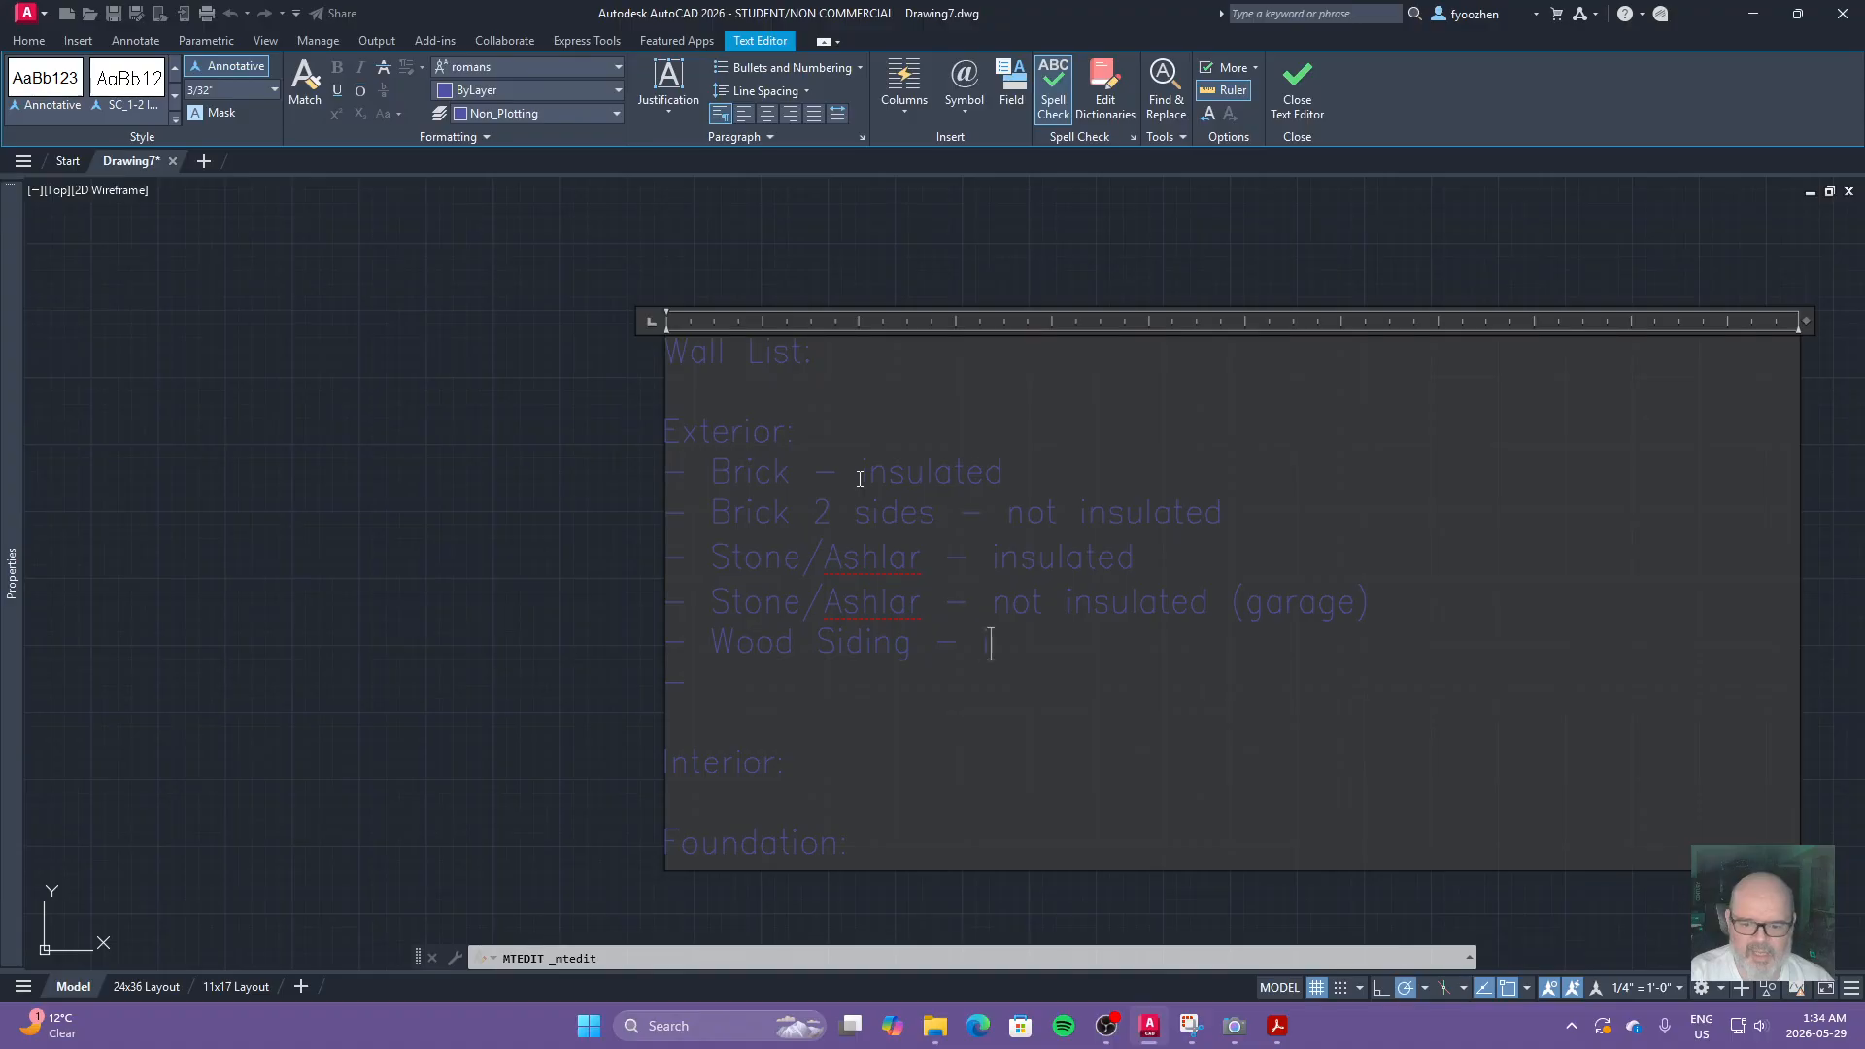
type("ted")
Step: Add the entry "- Wood Siding - not insulated" to the exterior wall list and remove the leftover dash line below it
key("Return")
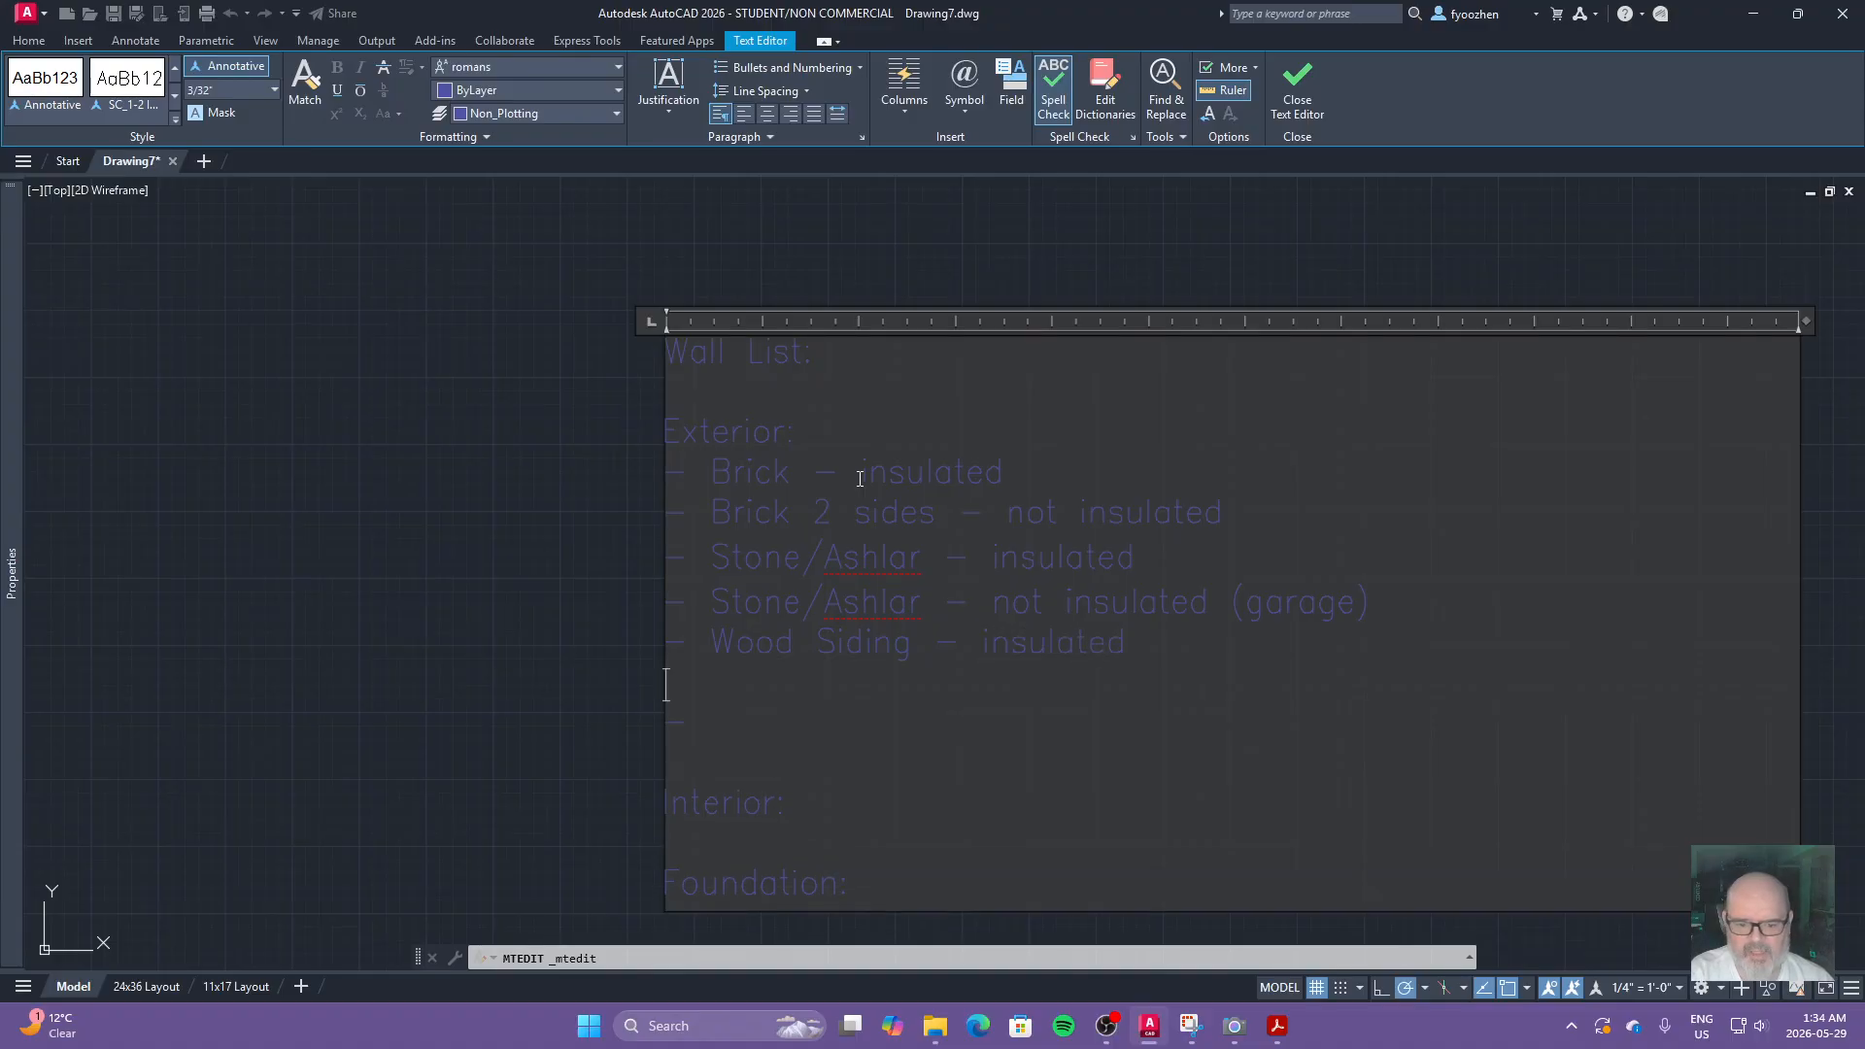
type("- Wood S")
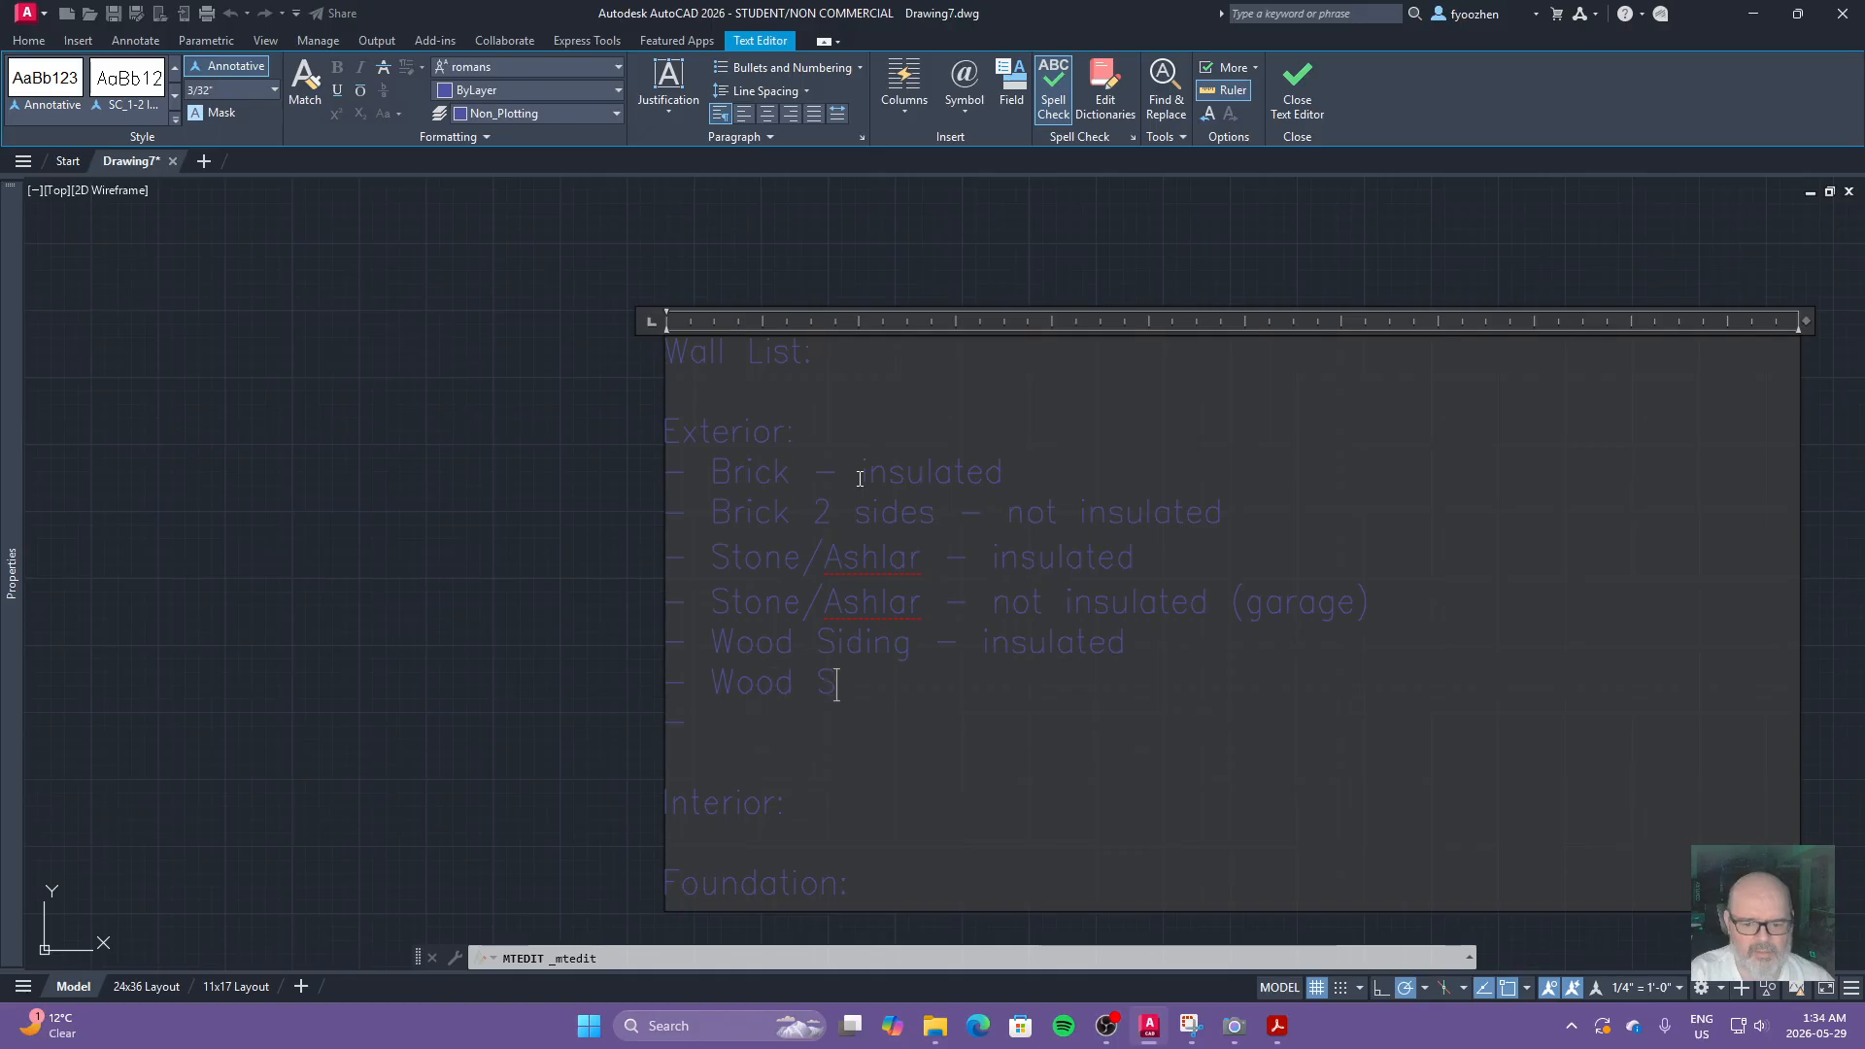
type("iding - not insulated")
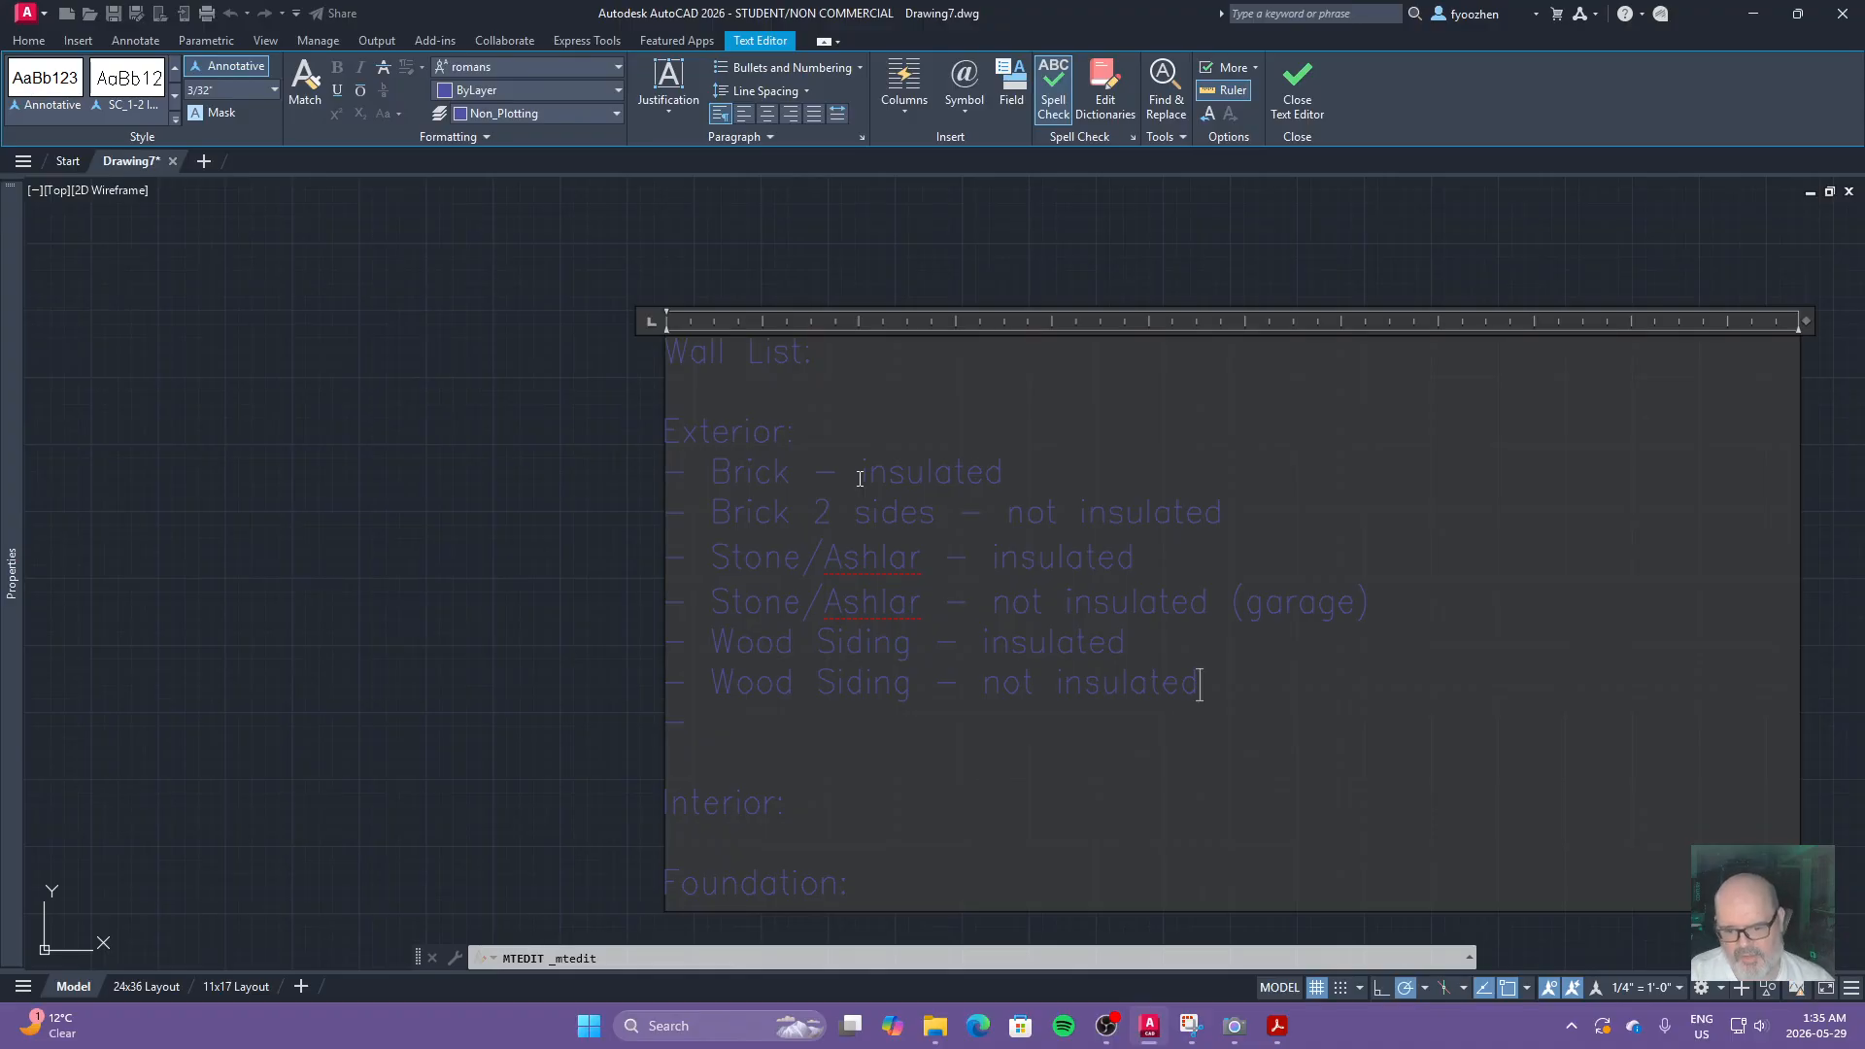
key("BackSpace")
key("BackSpace")
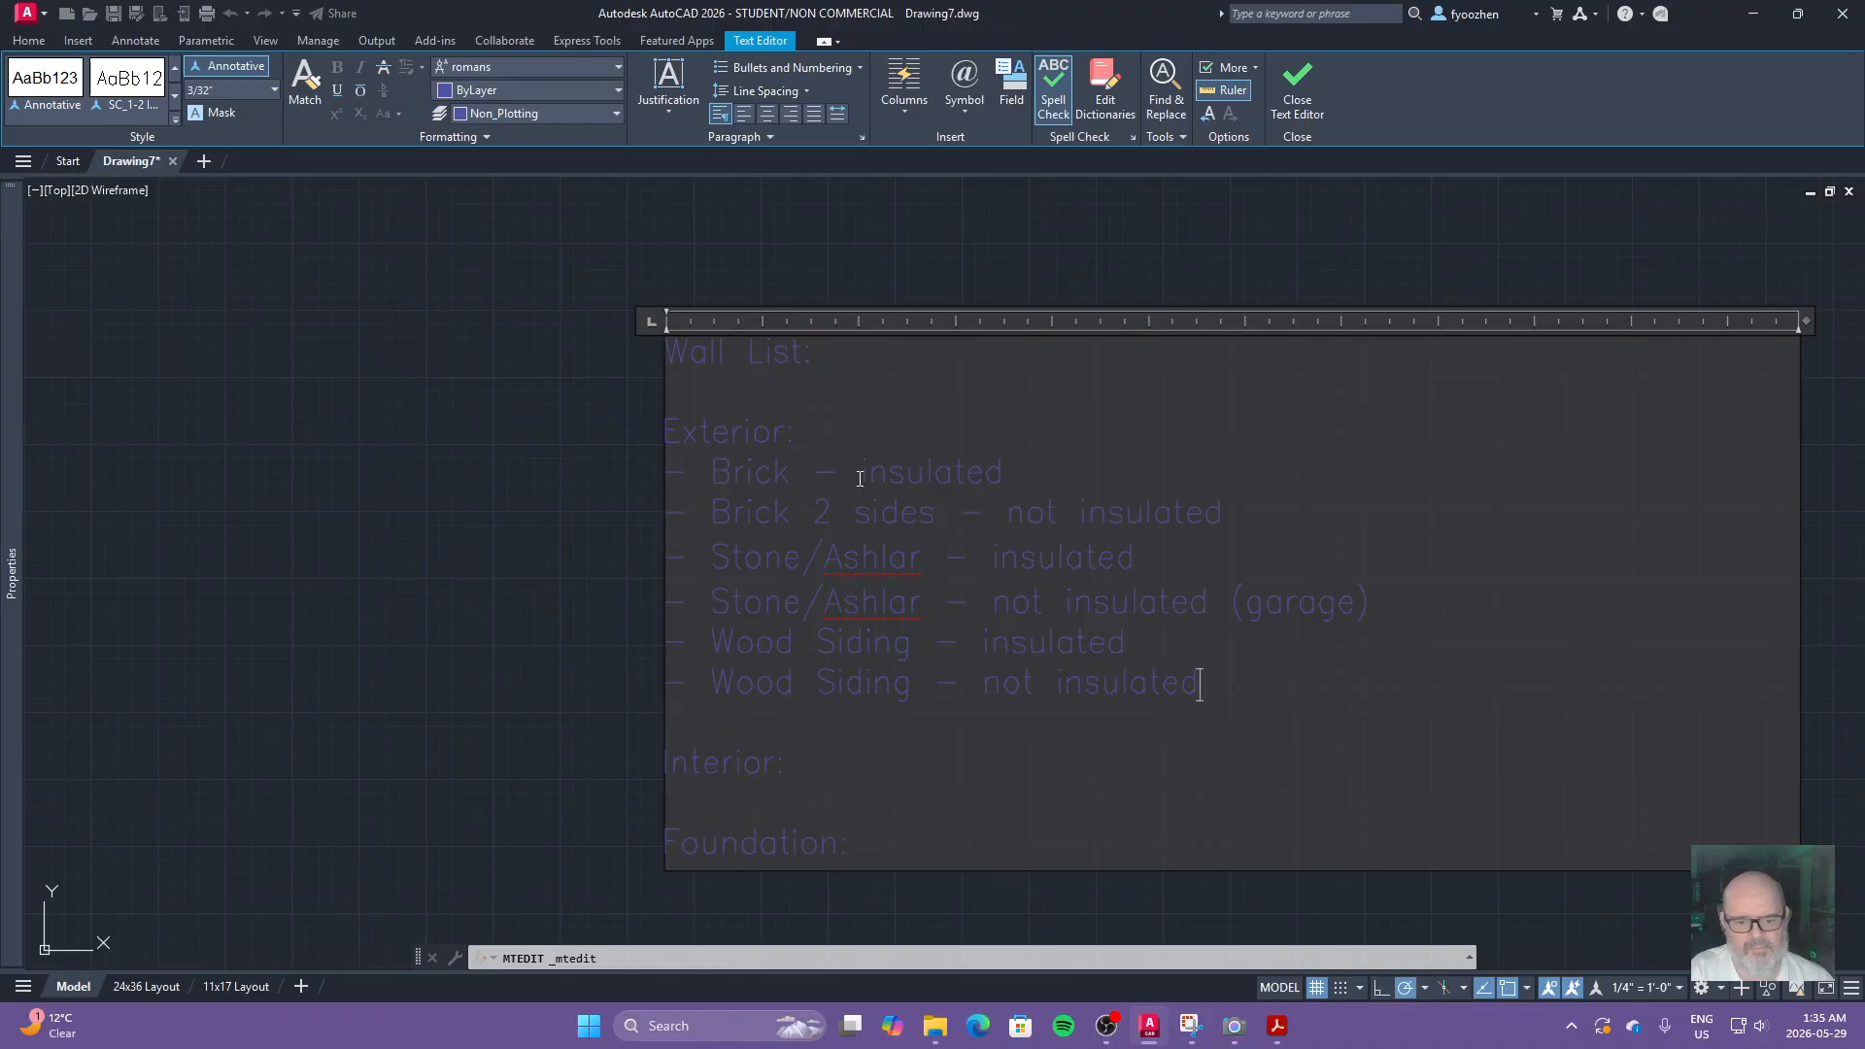
Step: Add the entry "- Partition" under the Interior heading, keeping blank space before the Foundation heading
key("Down")
key("Down")
key("Return")
key("Return")
key("Up")
key("Up")
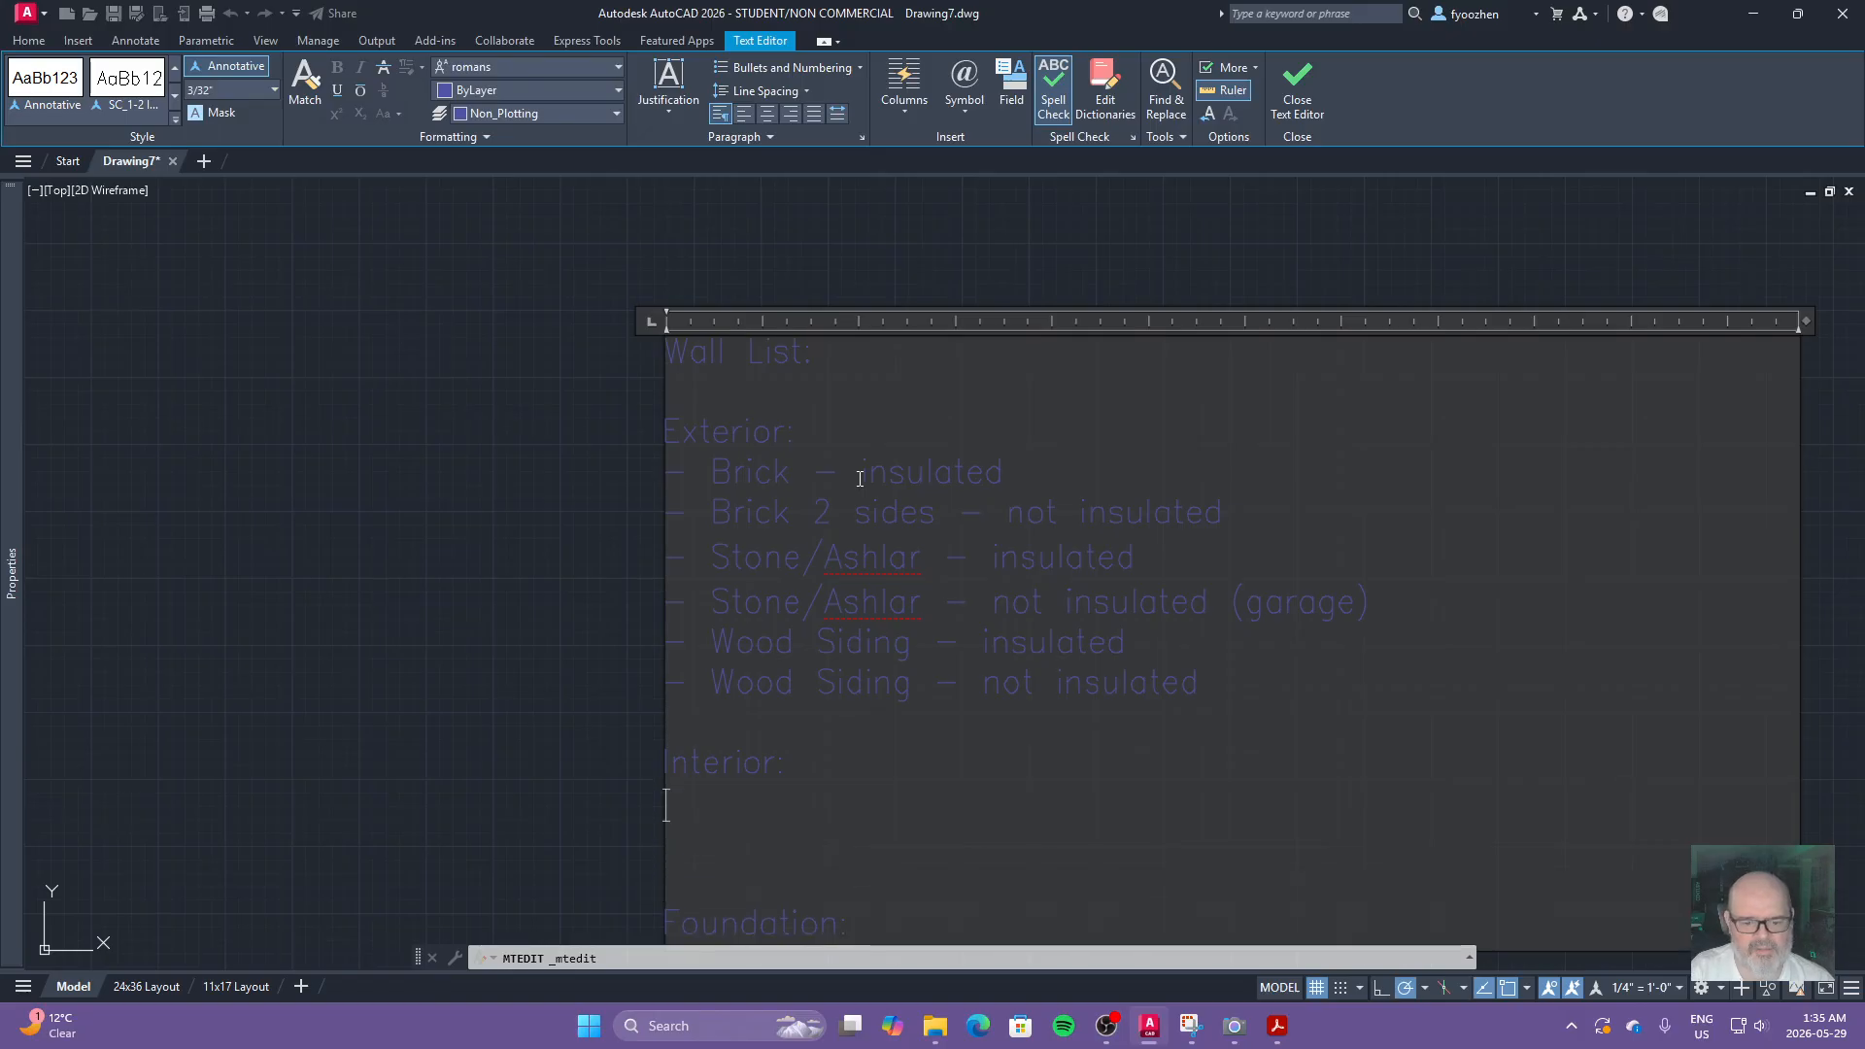
type("- P")
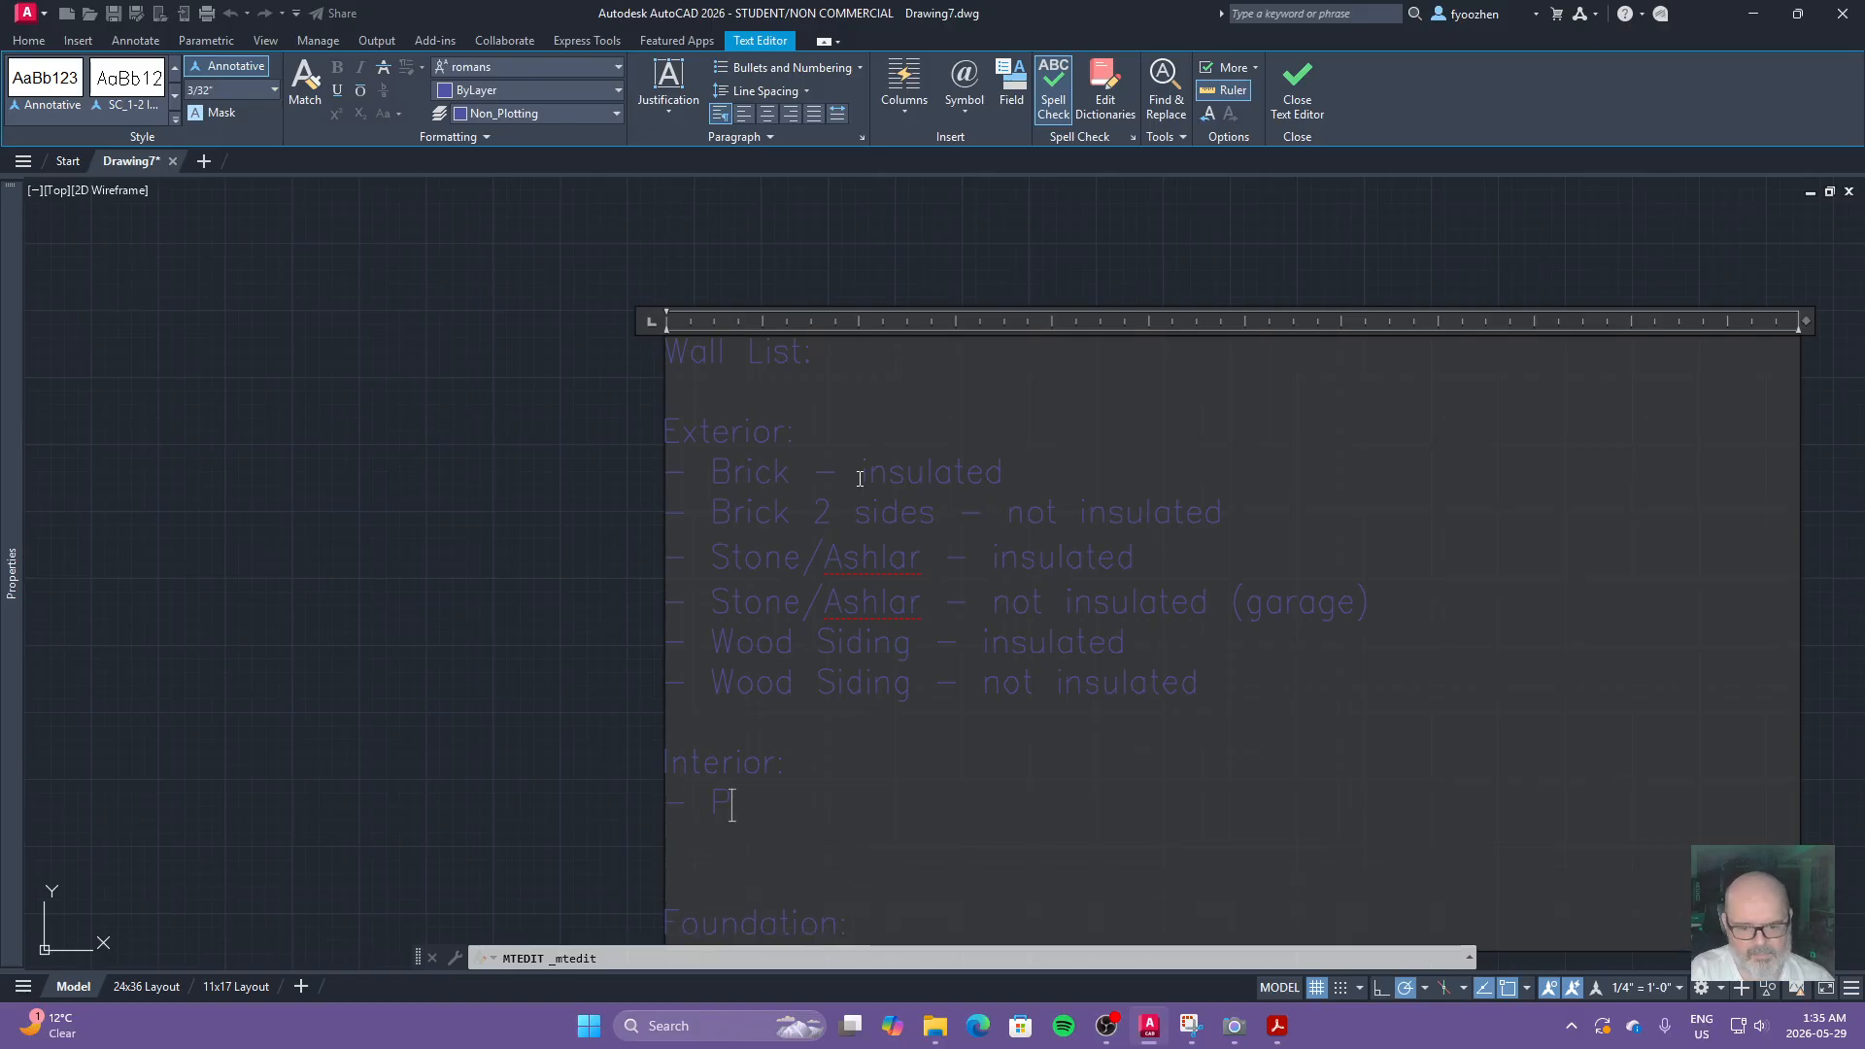
type("artition")
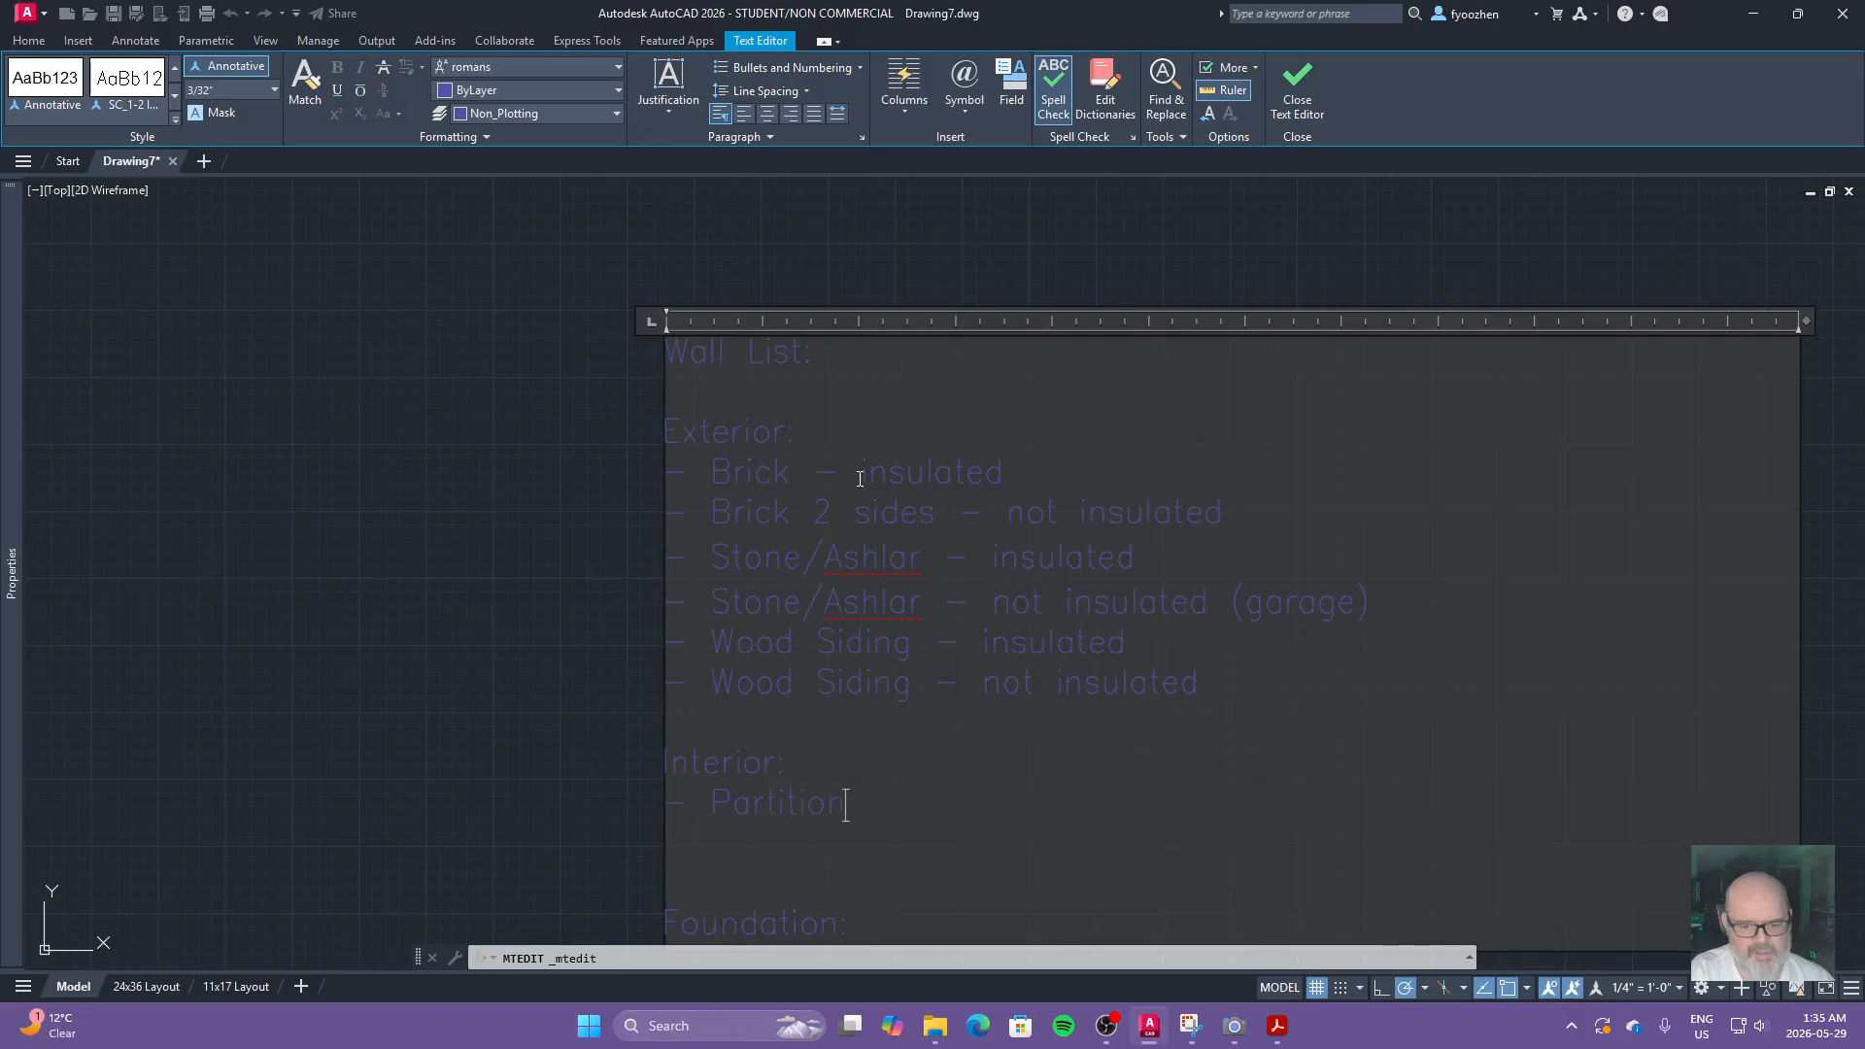
Step: Add the entry "- Loadbearing Partition" to the interior wall list
key("Return")
type("- Load")
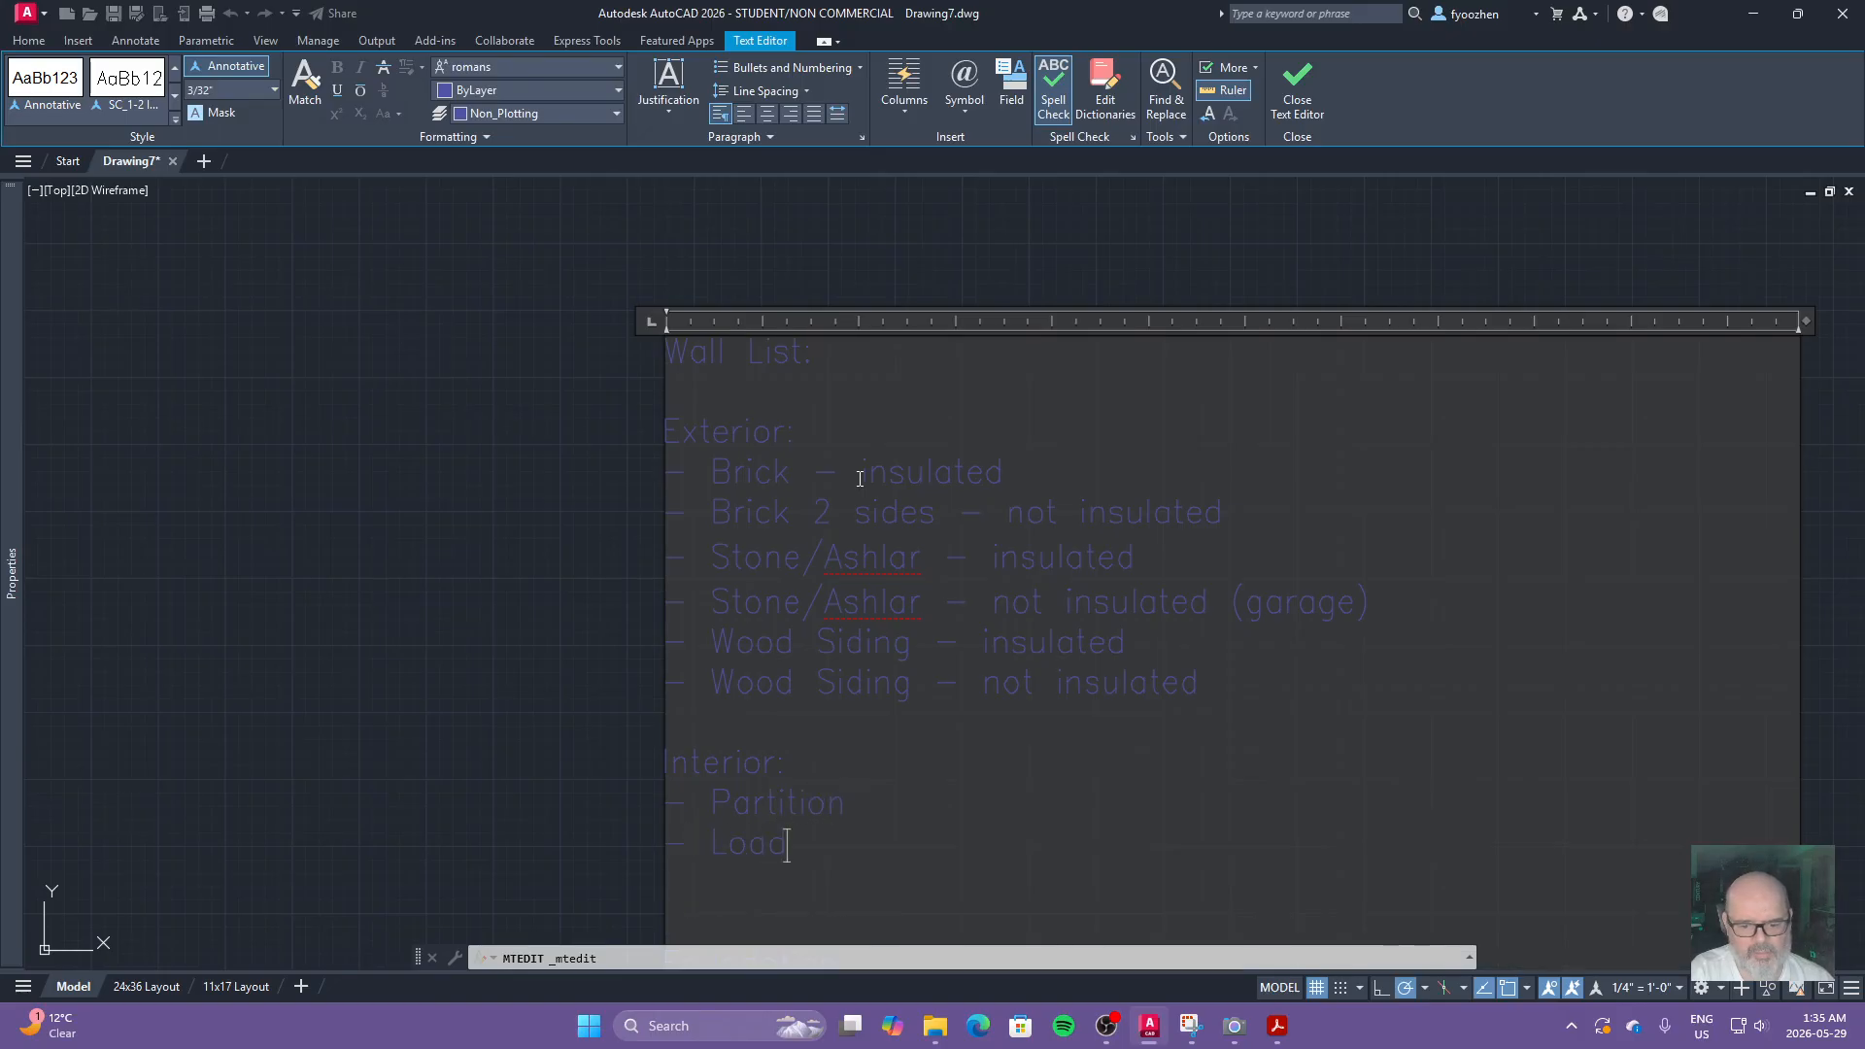
type("bearing Partition")
key("Return")
Step: Add the entry "- Garage (insulated) Interior" to the interior wall list
type("- ")
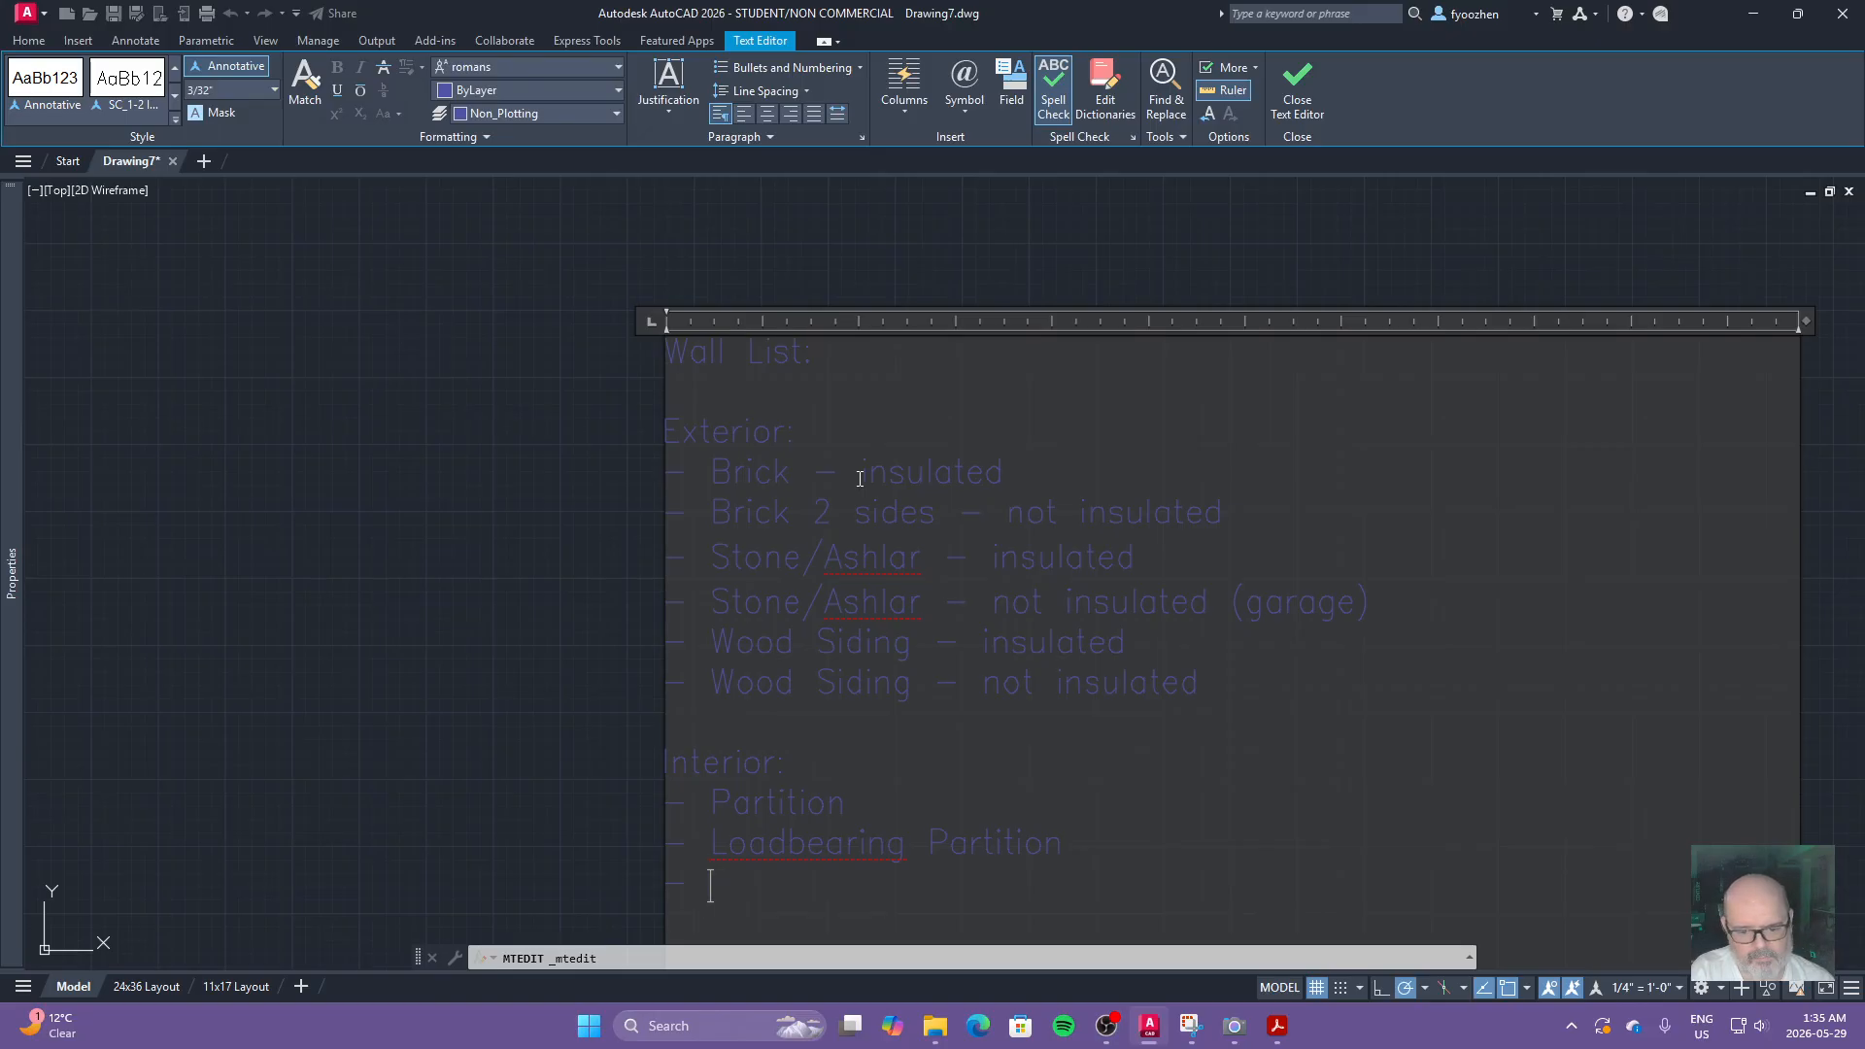
type("Garage")
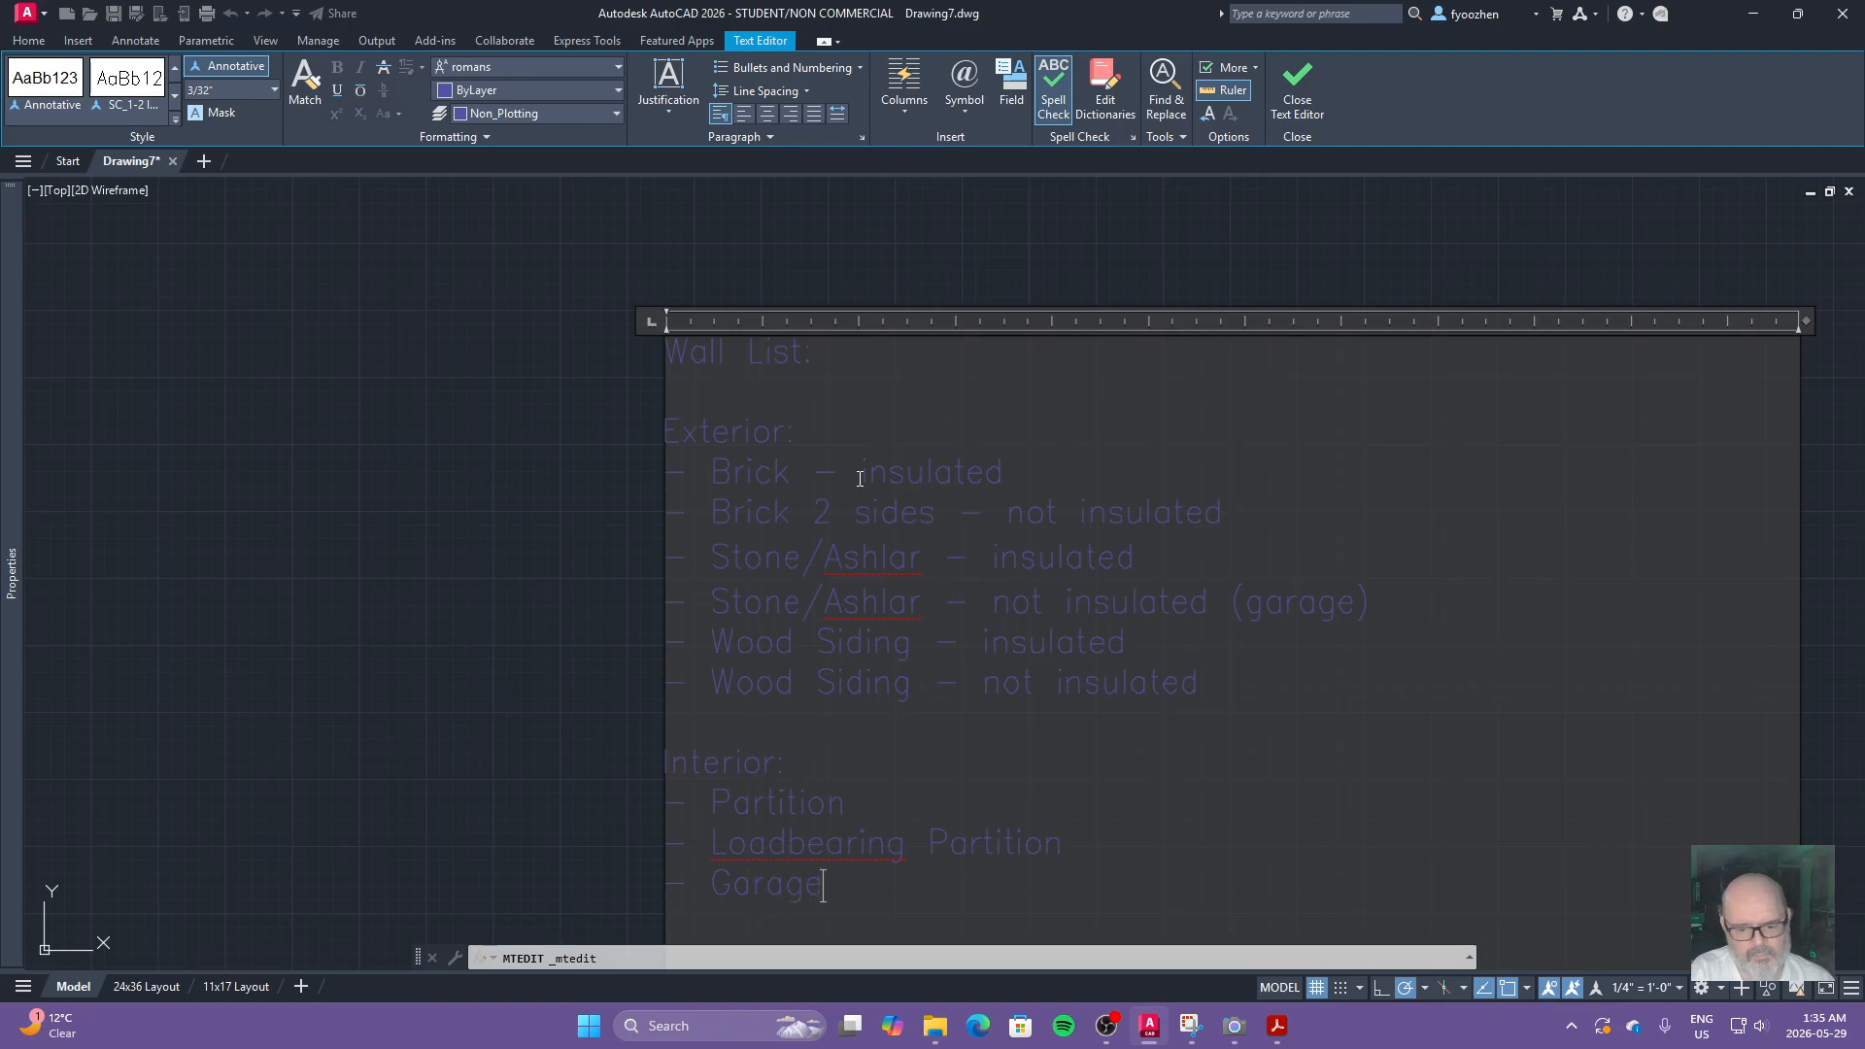
type(" (insulated)")
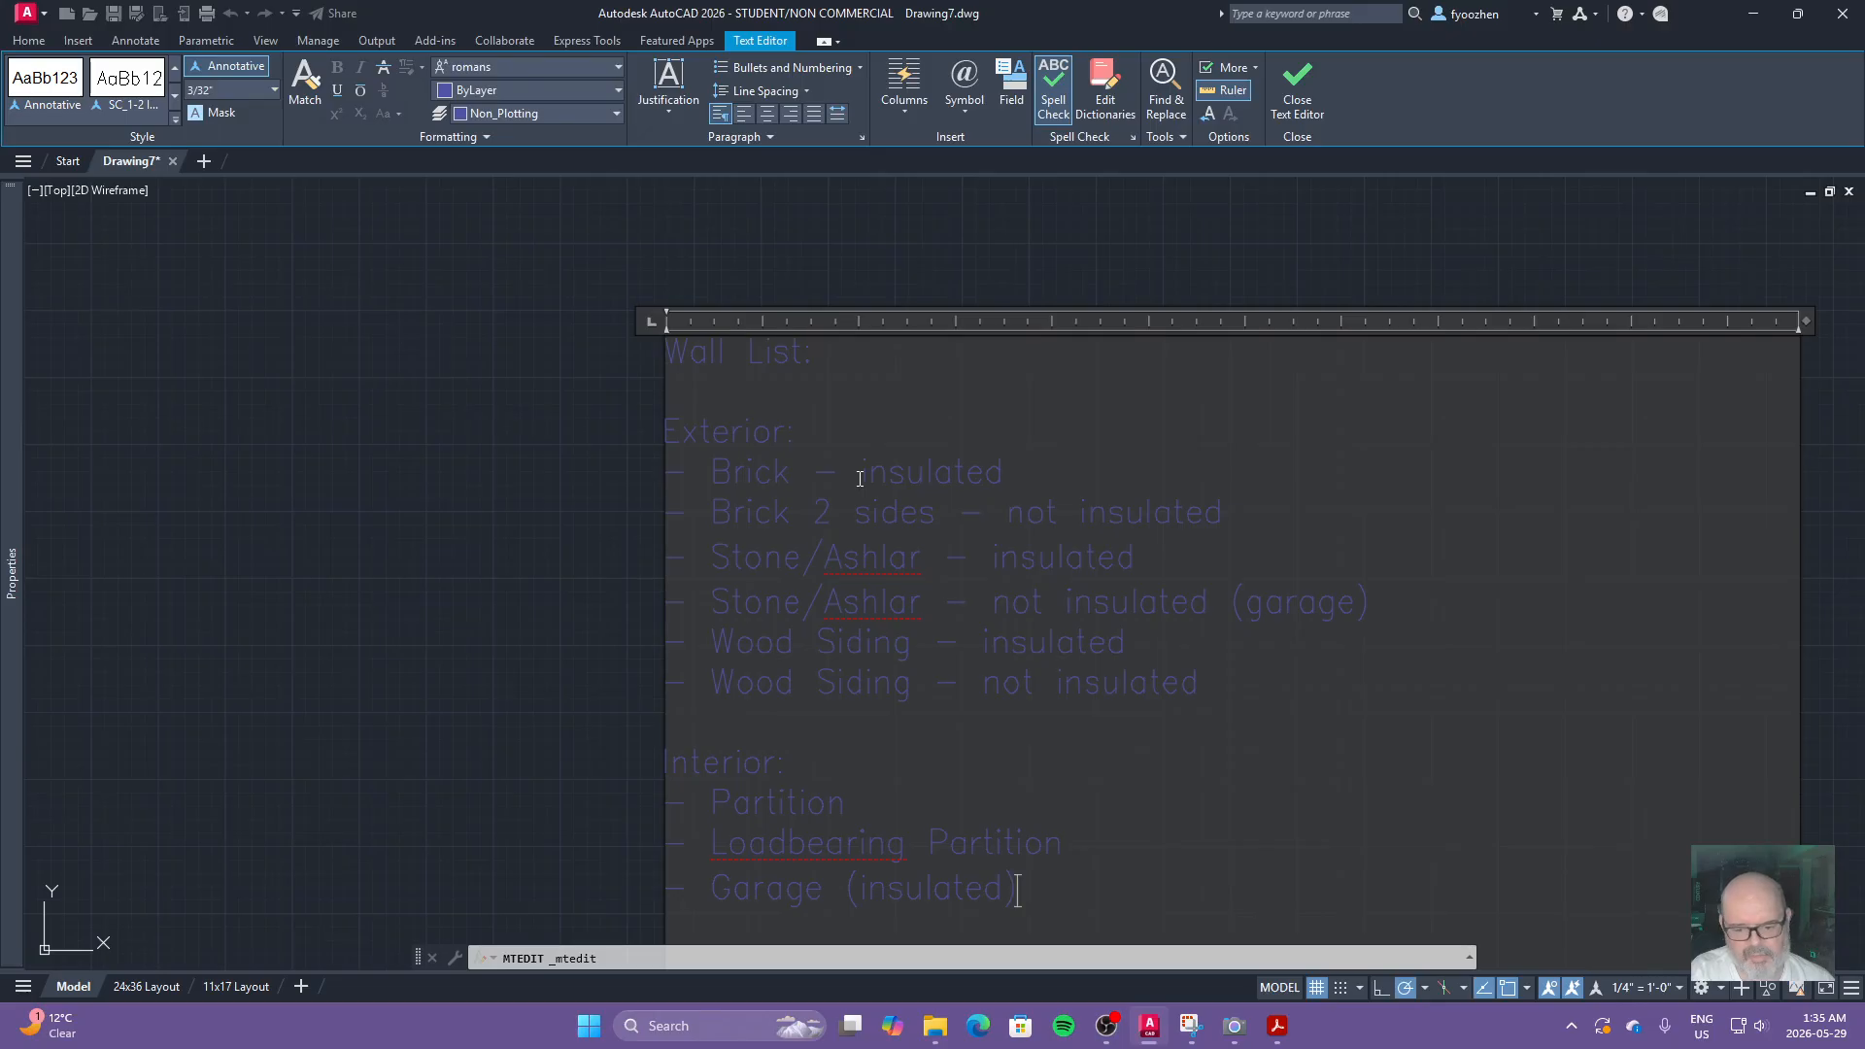
type(" Interior")
key("Return")
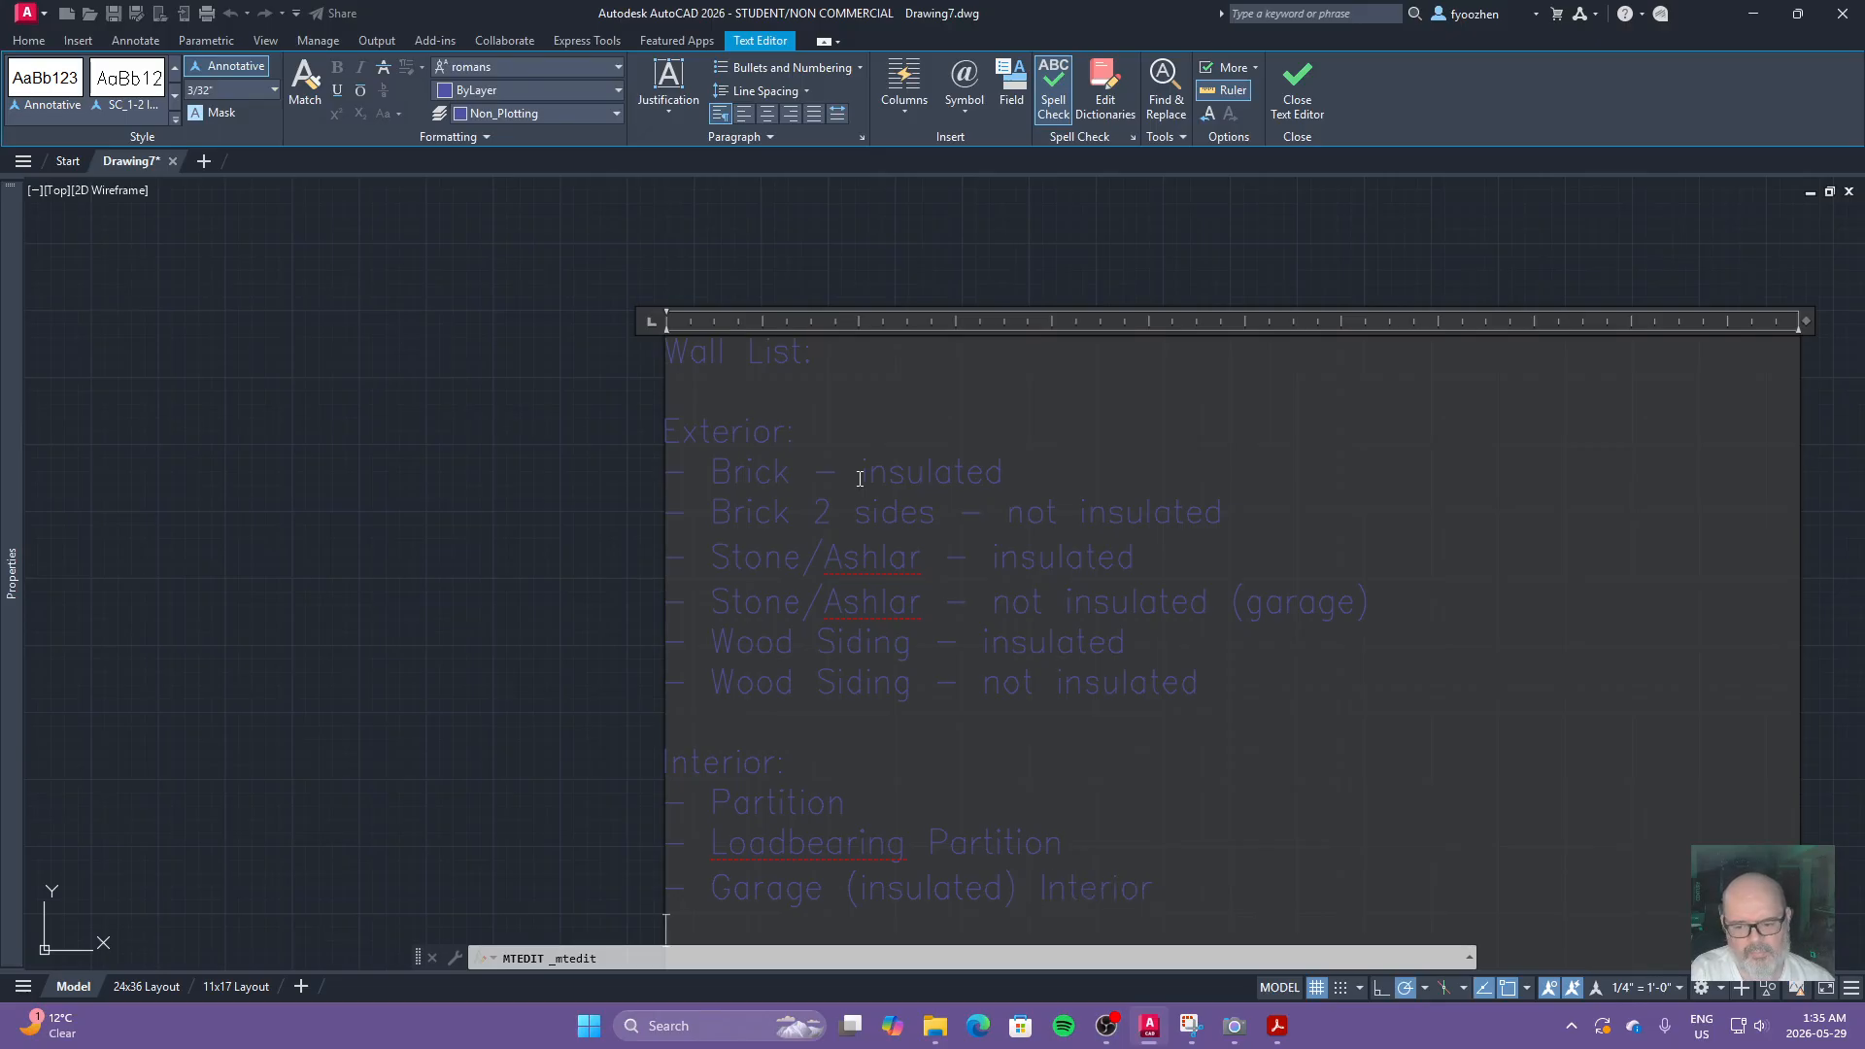
Step: Add the entry "- Plumbing Wall" to the interior wall list
type("- Plu")
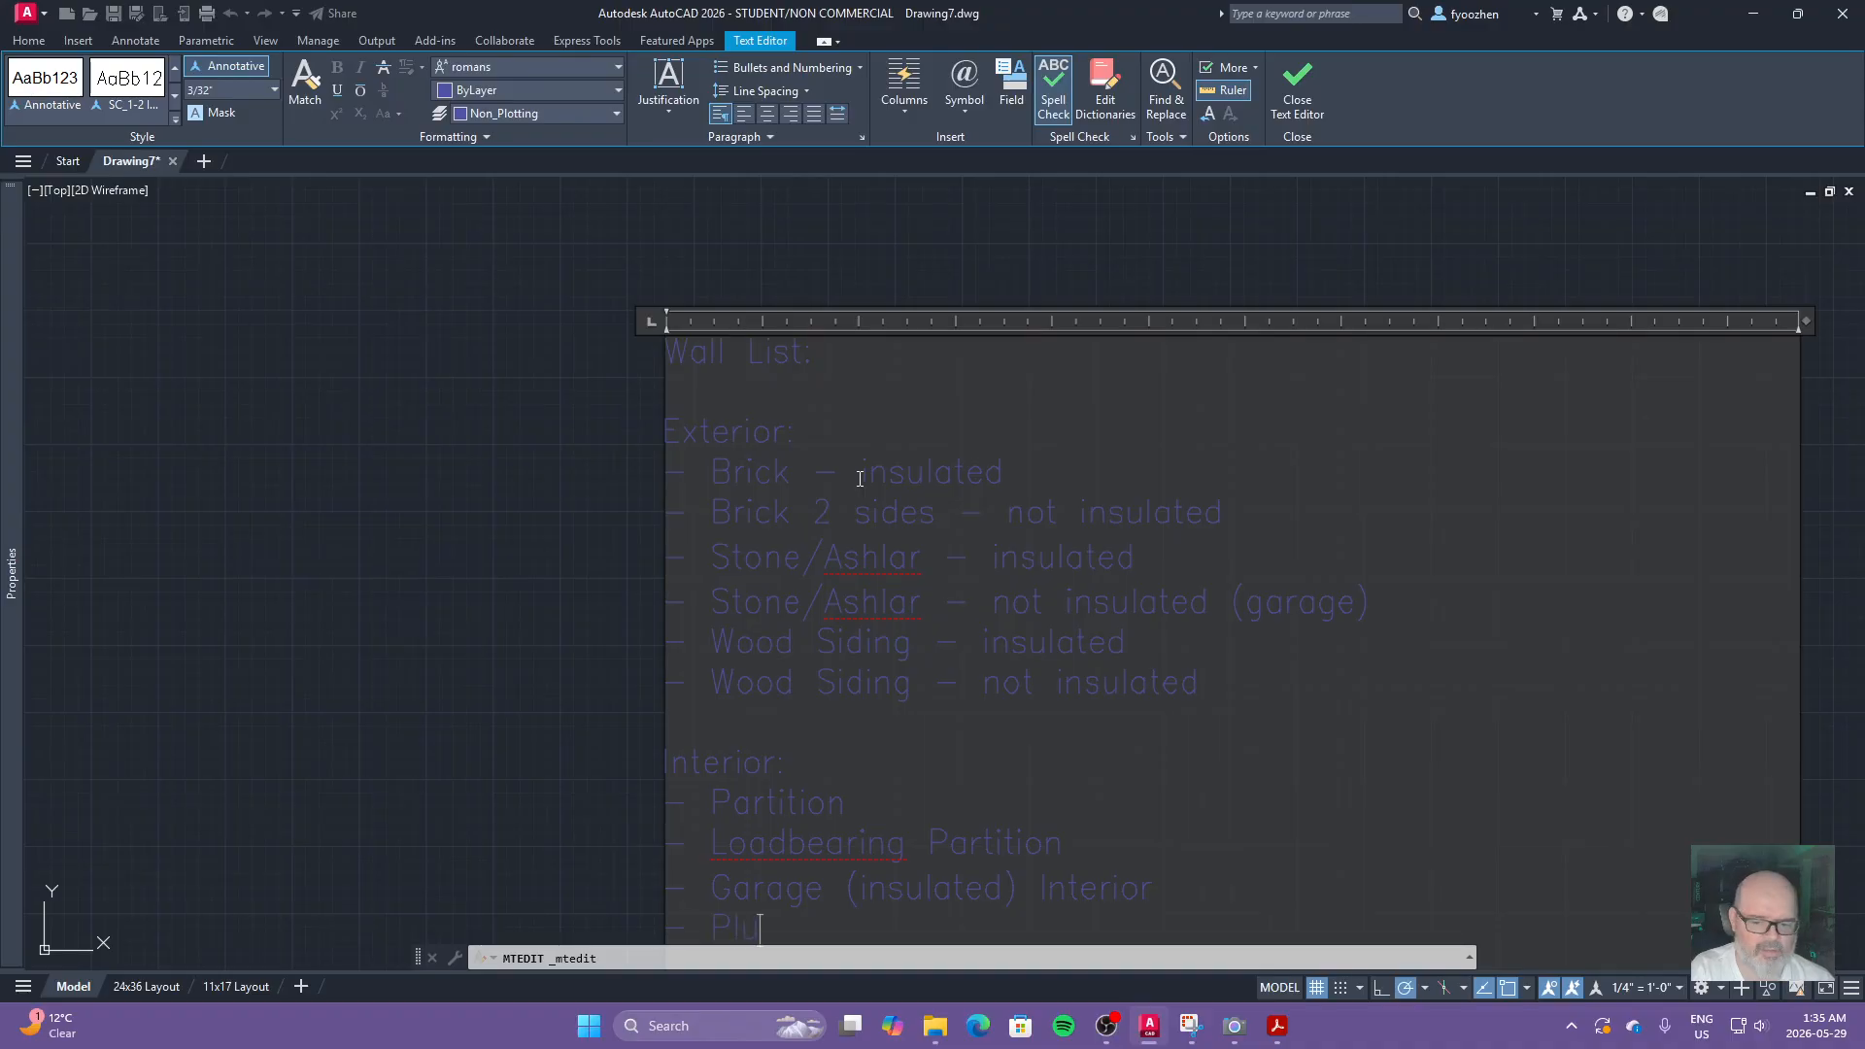
type("mbing Wall")
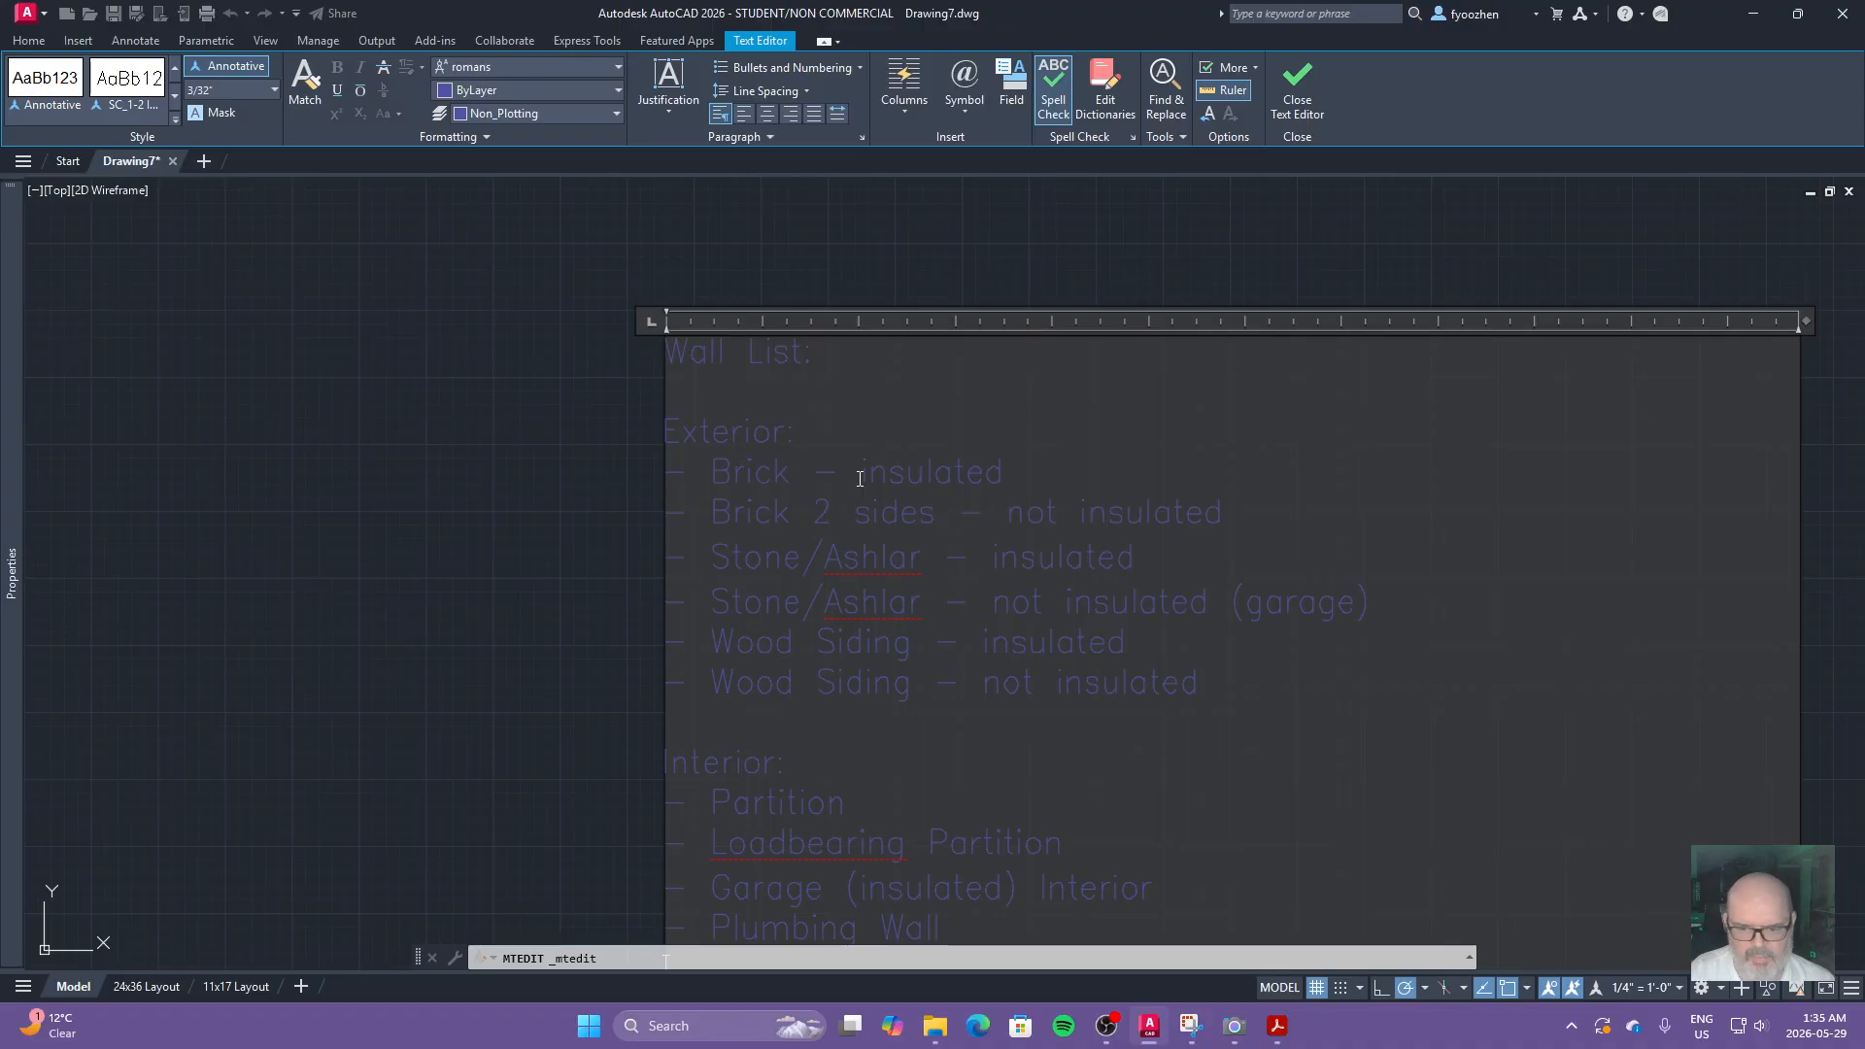
scroll(419, 638, "down", 4)
scroll(545, 777, "up", 6)
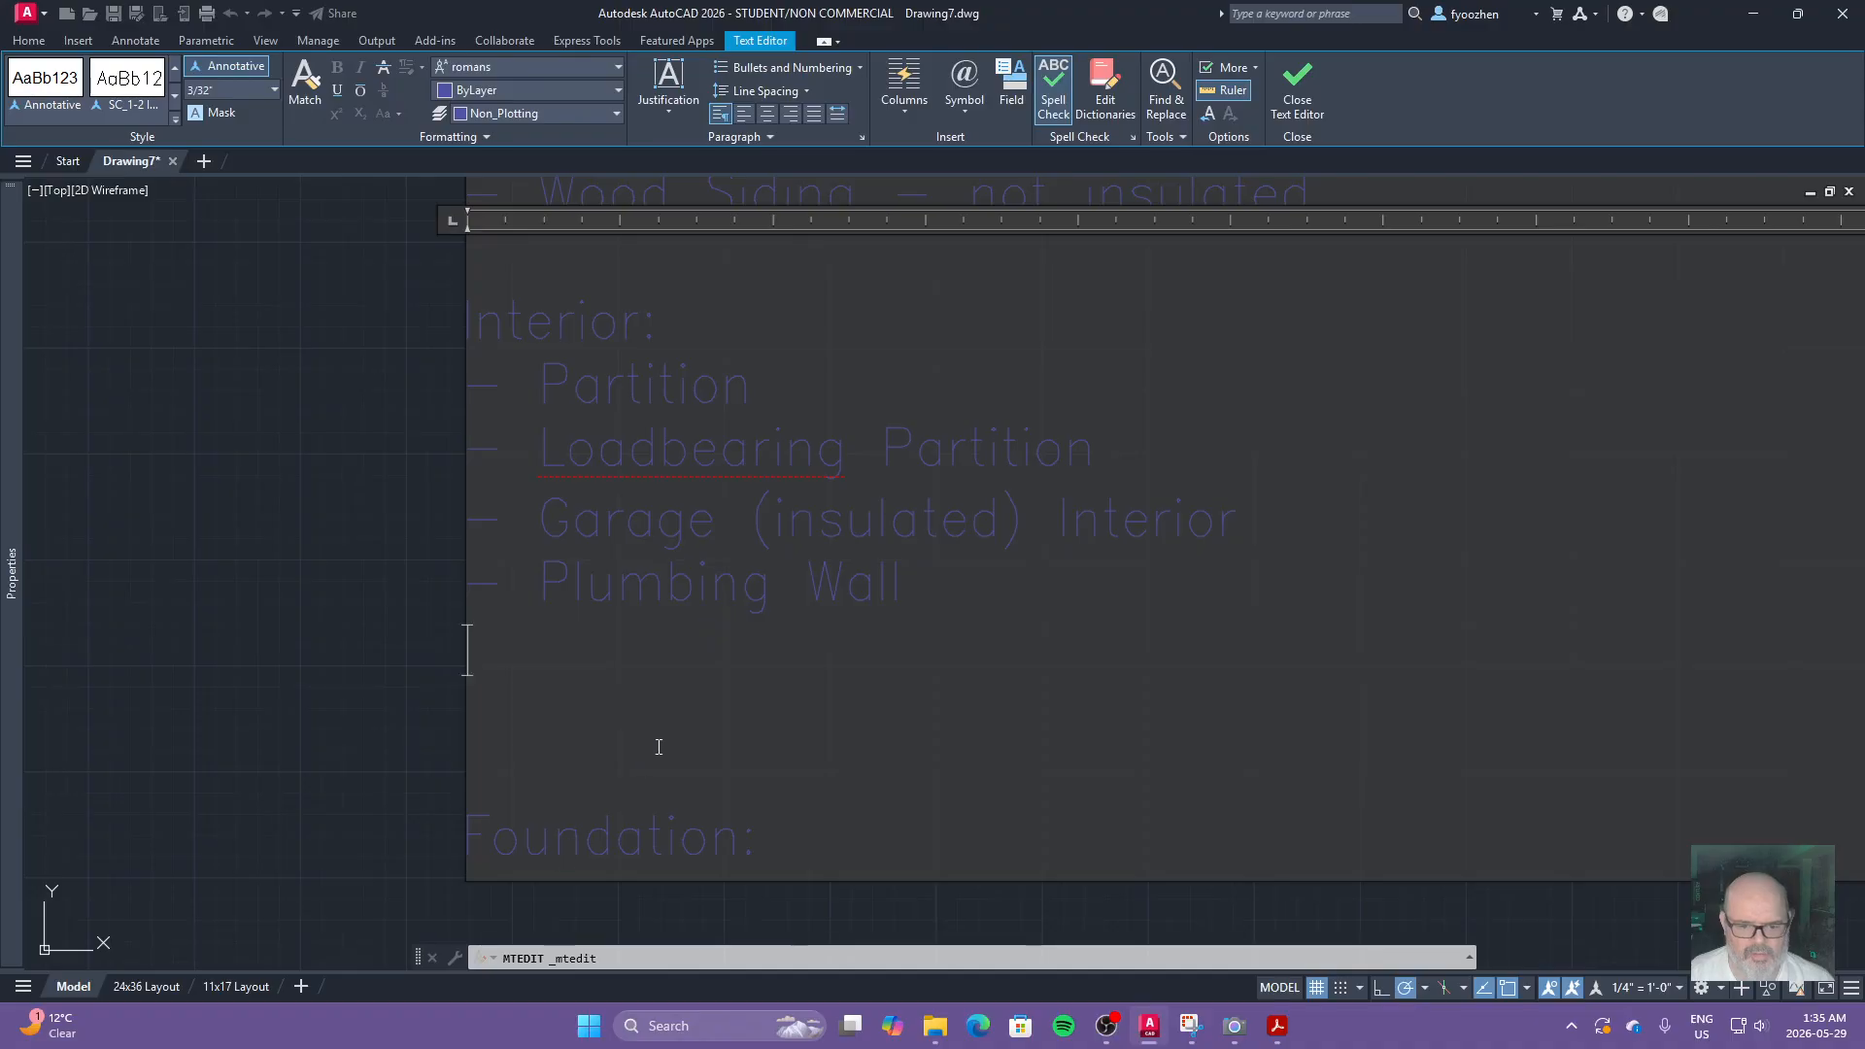
Step: Add the entry "- Washroom/Tile Wall" to the interior wall list and remove the extra blank line above Foundation
key("Return")
type("- ")
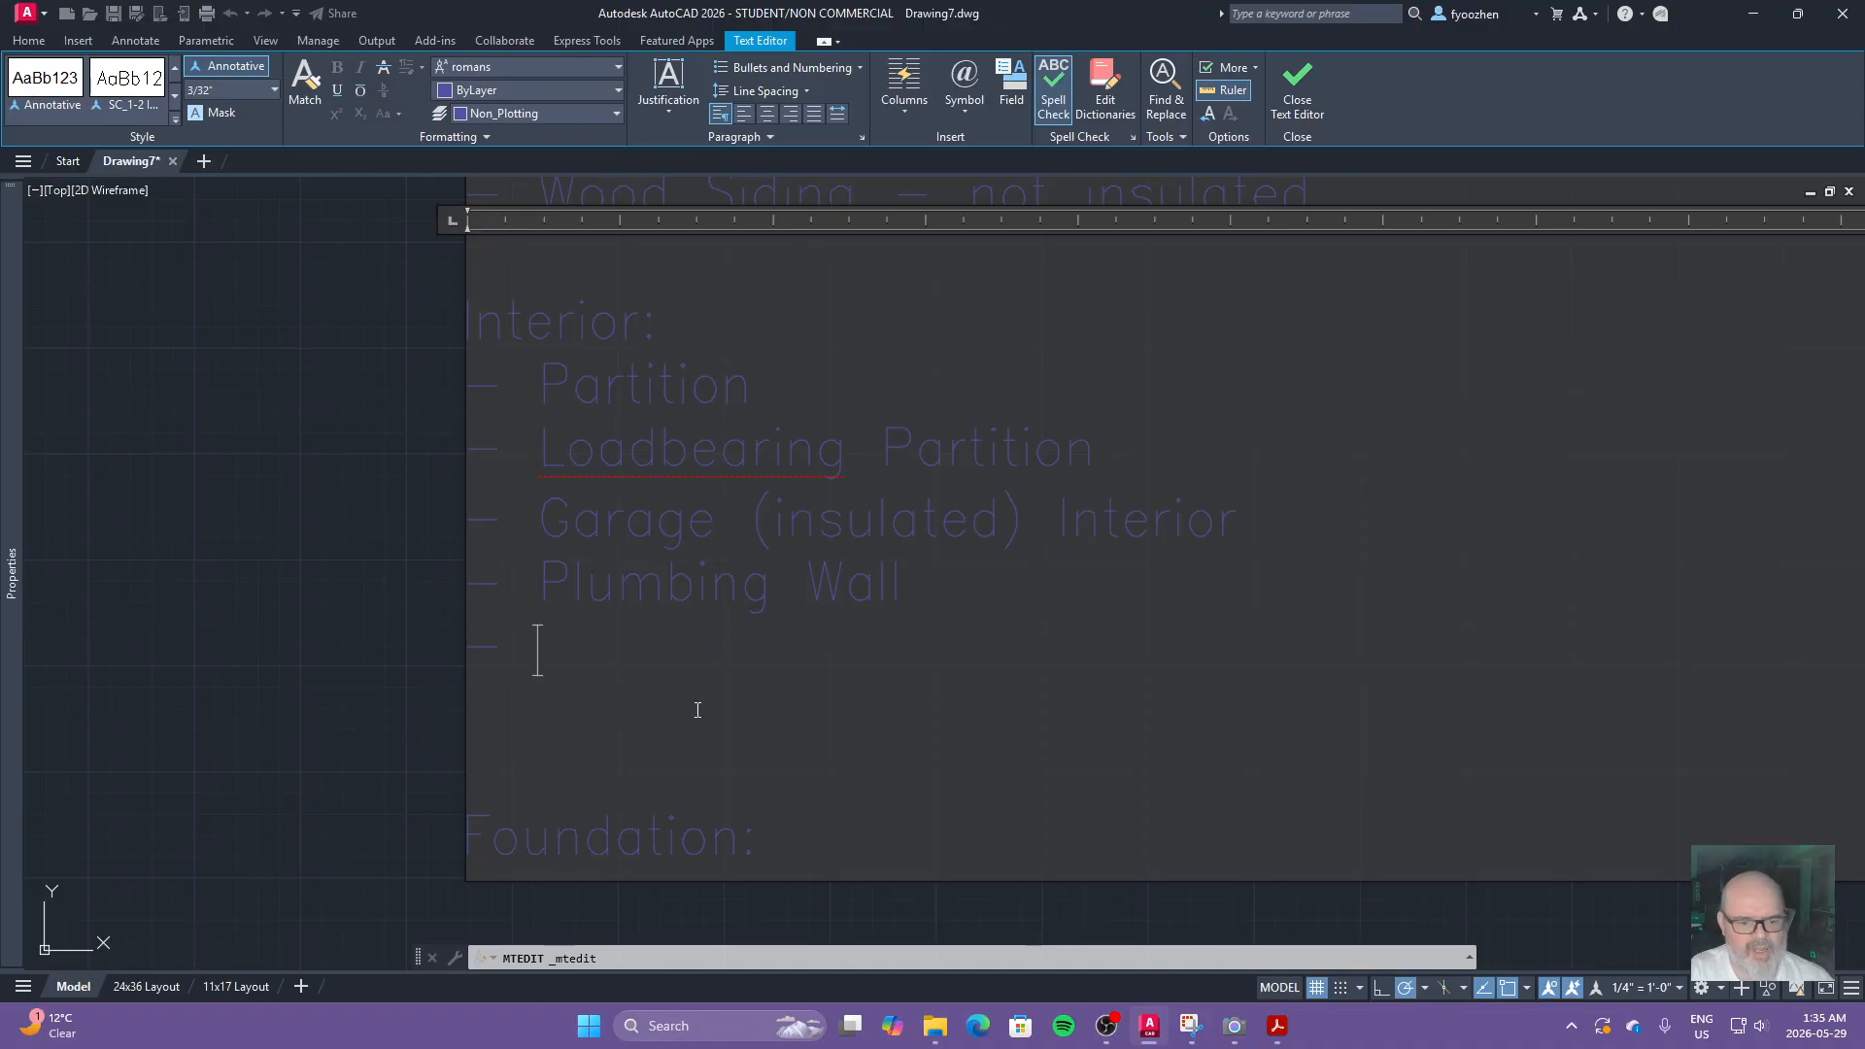
type("W")
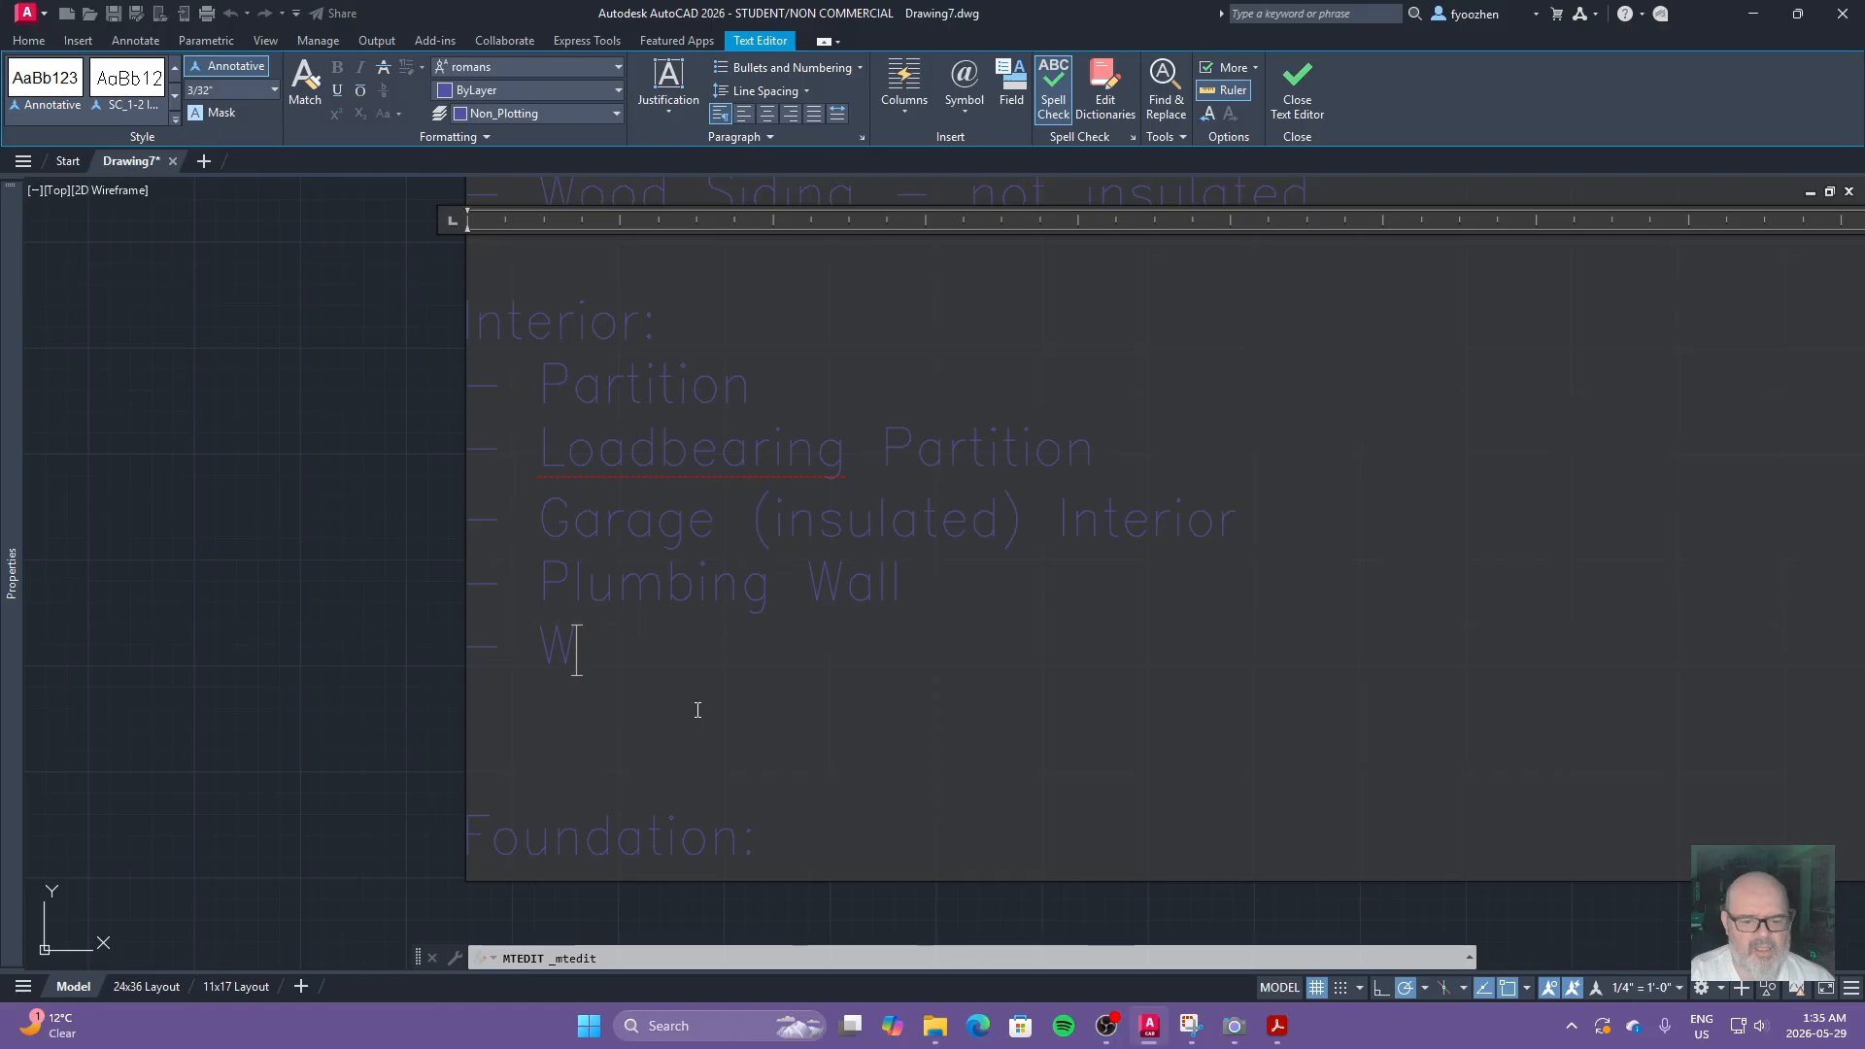
type("ashroom/Tile")
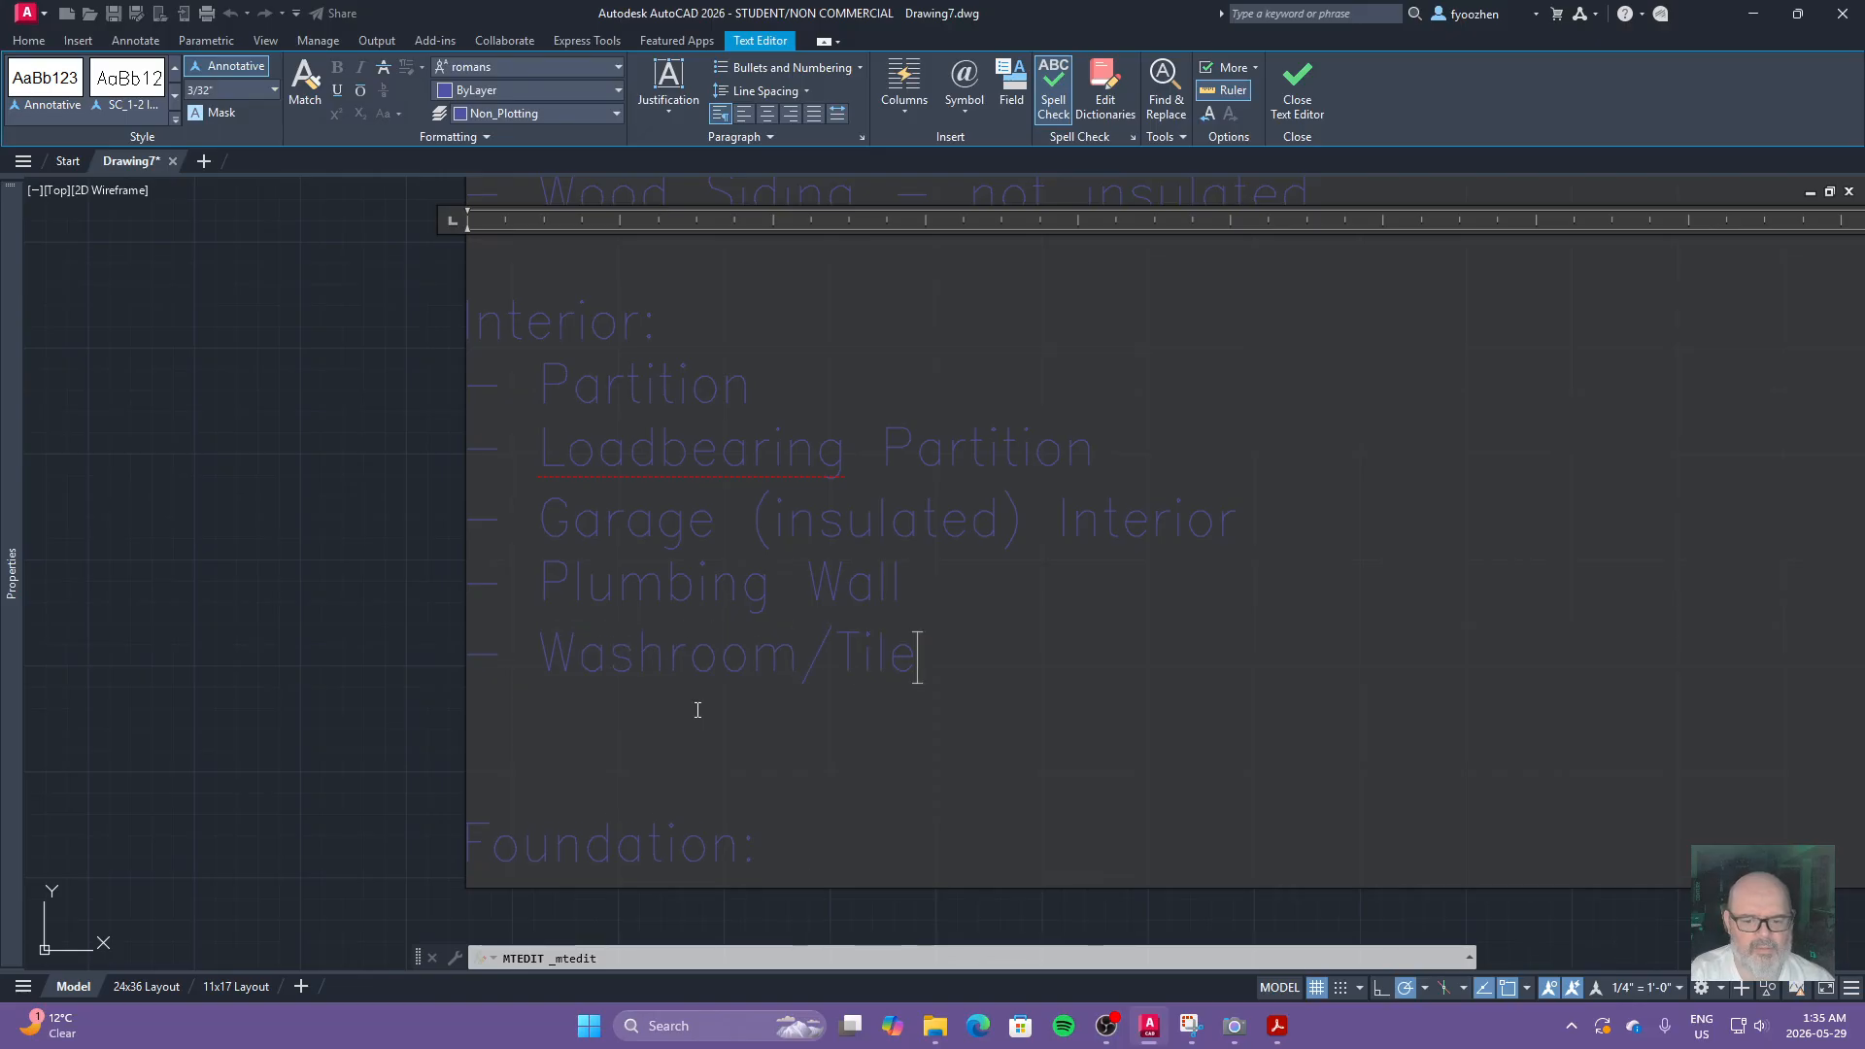
type(" Wall")
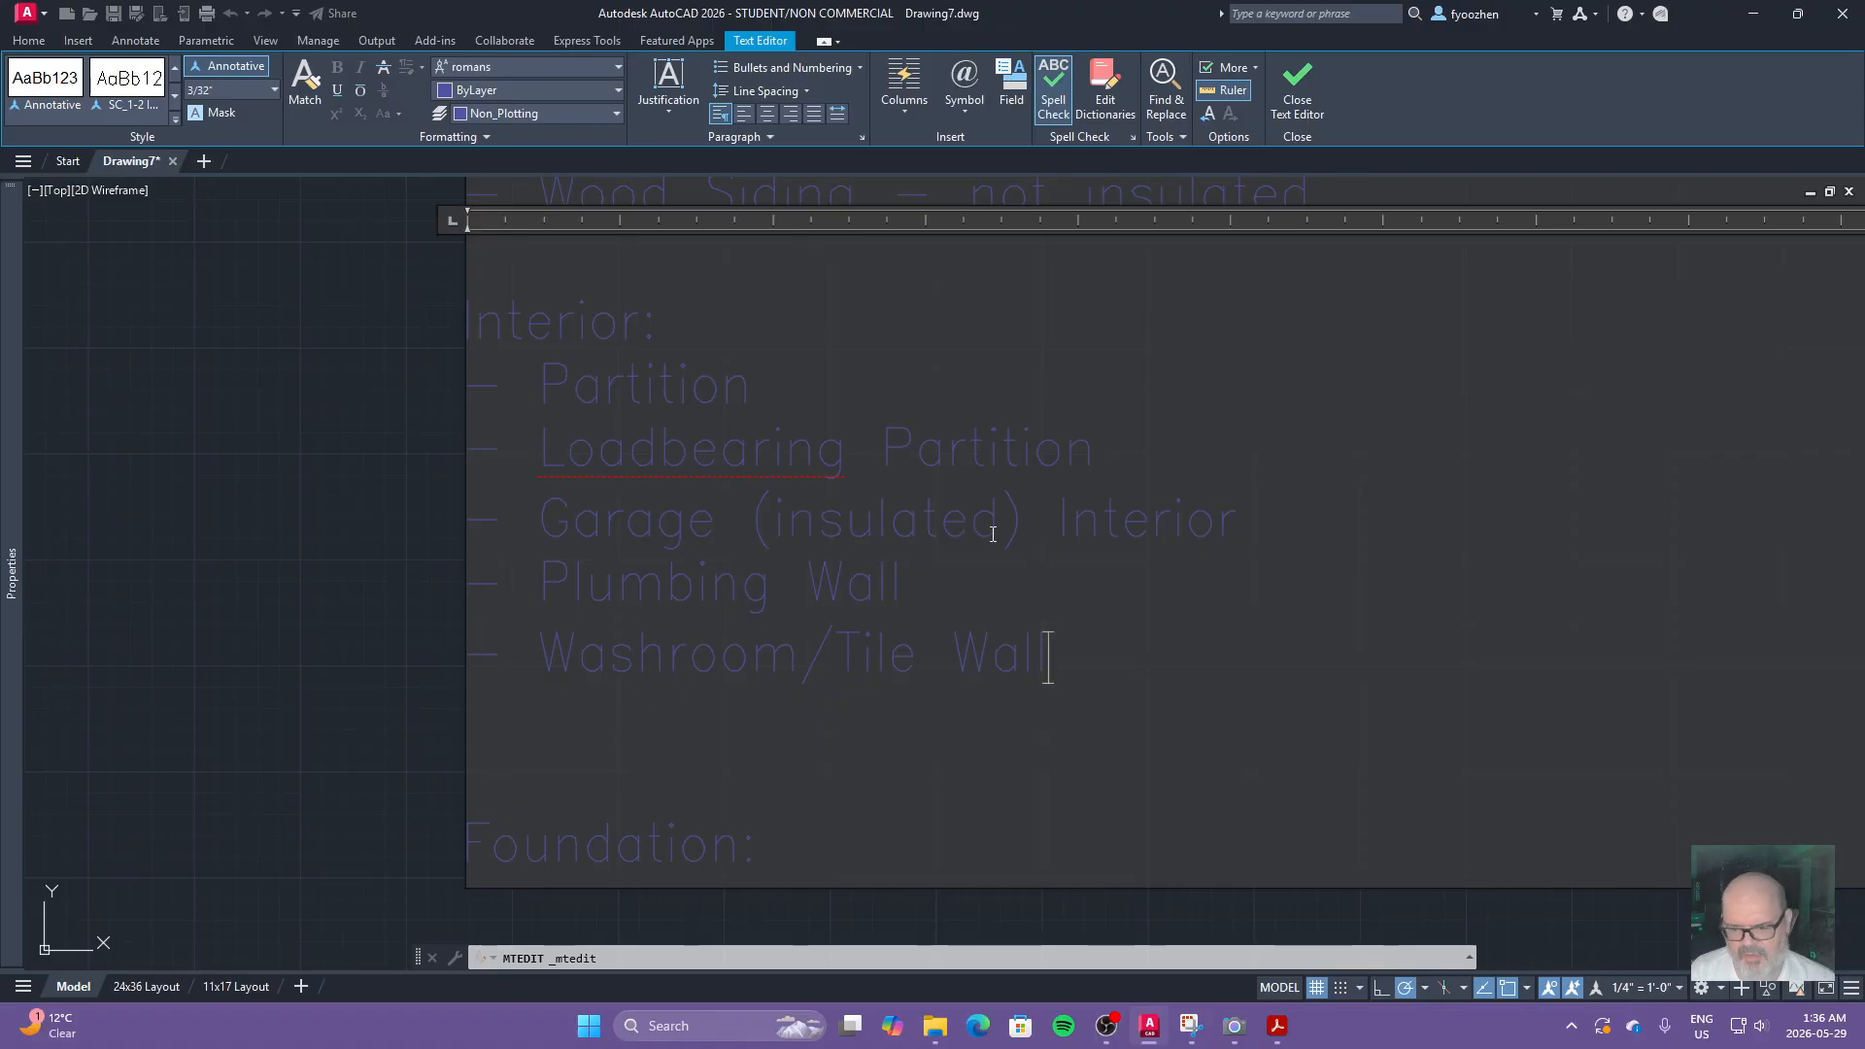
key("Delete")
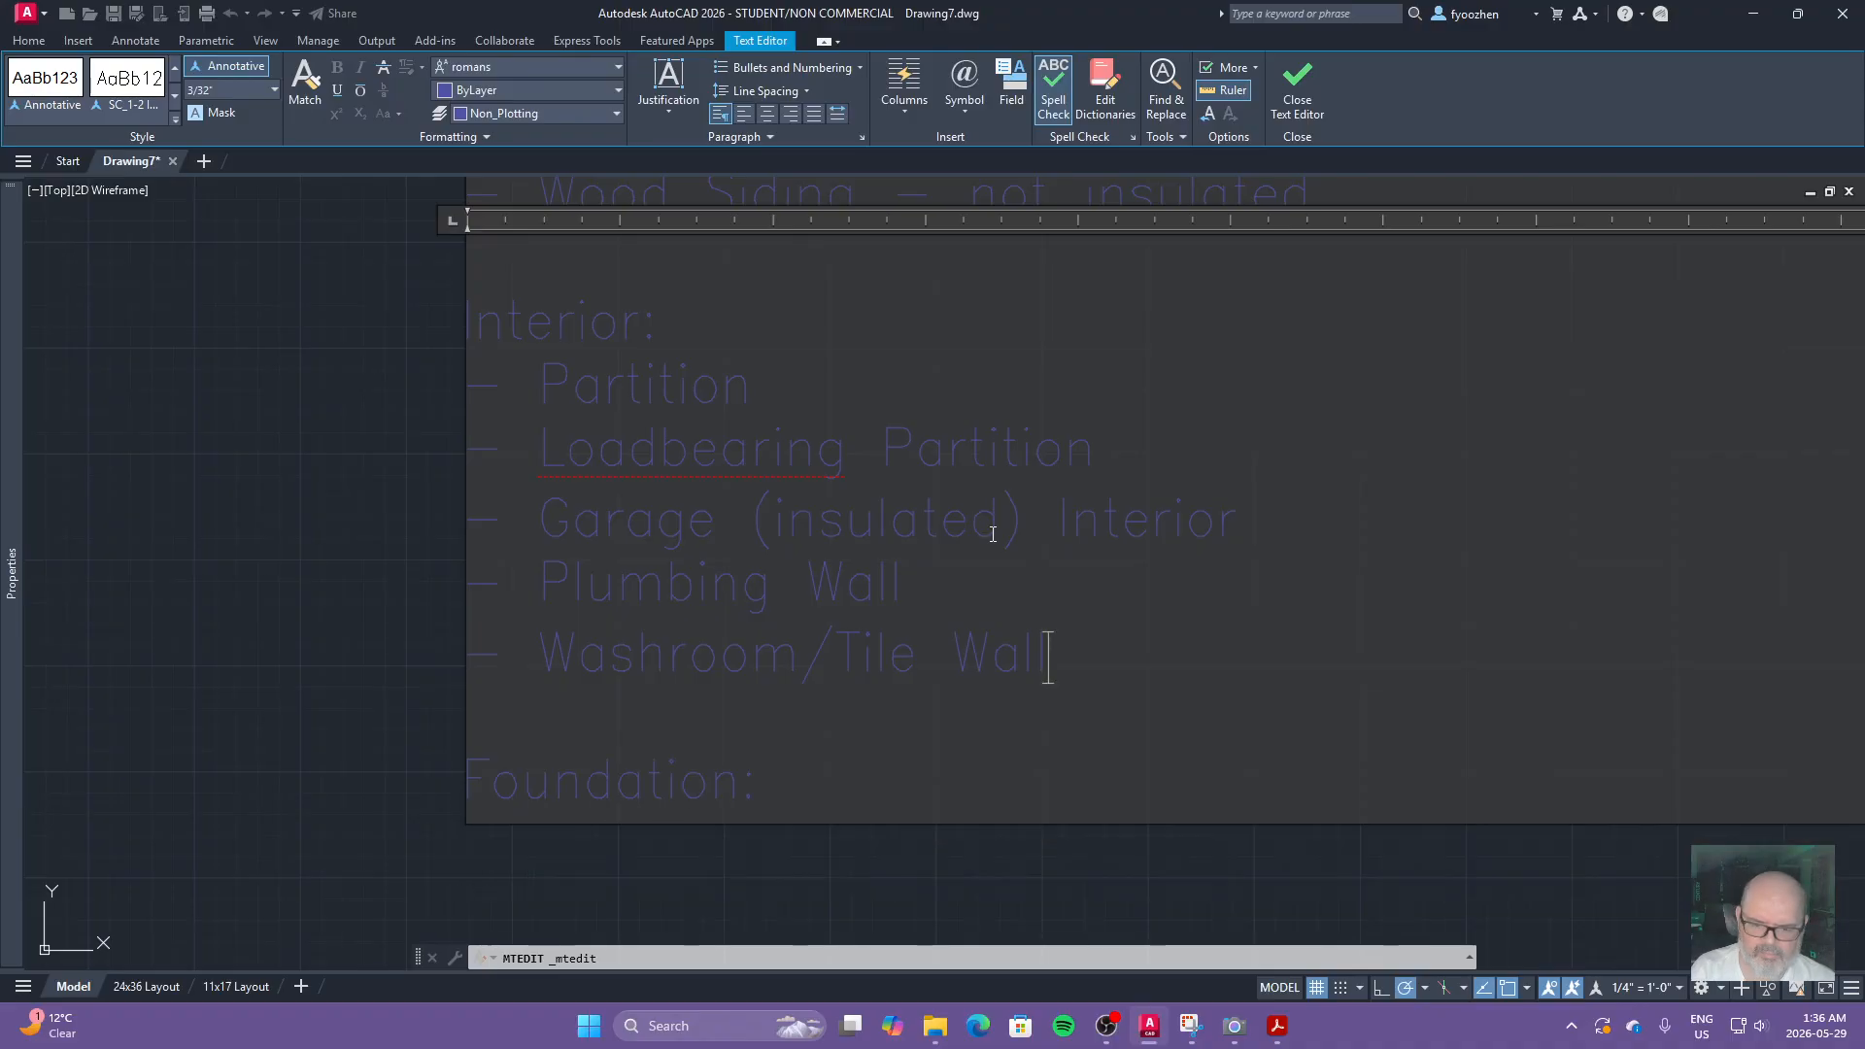
Step: Add the entry "- Under Masonry" as the first item below the Foundation heading
left_click(783, 776)
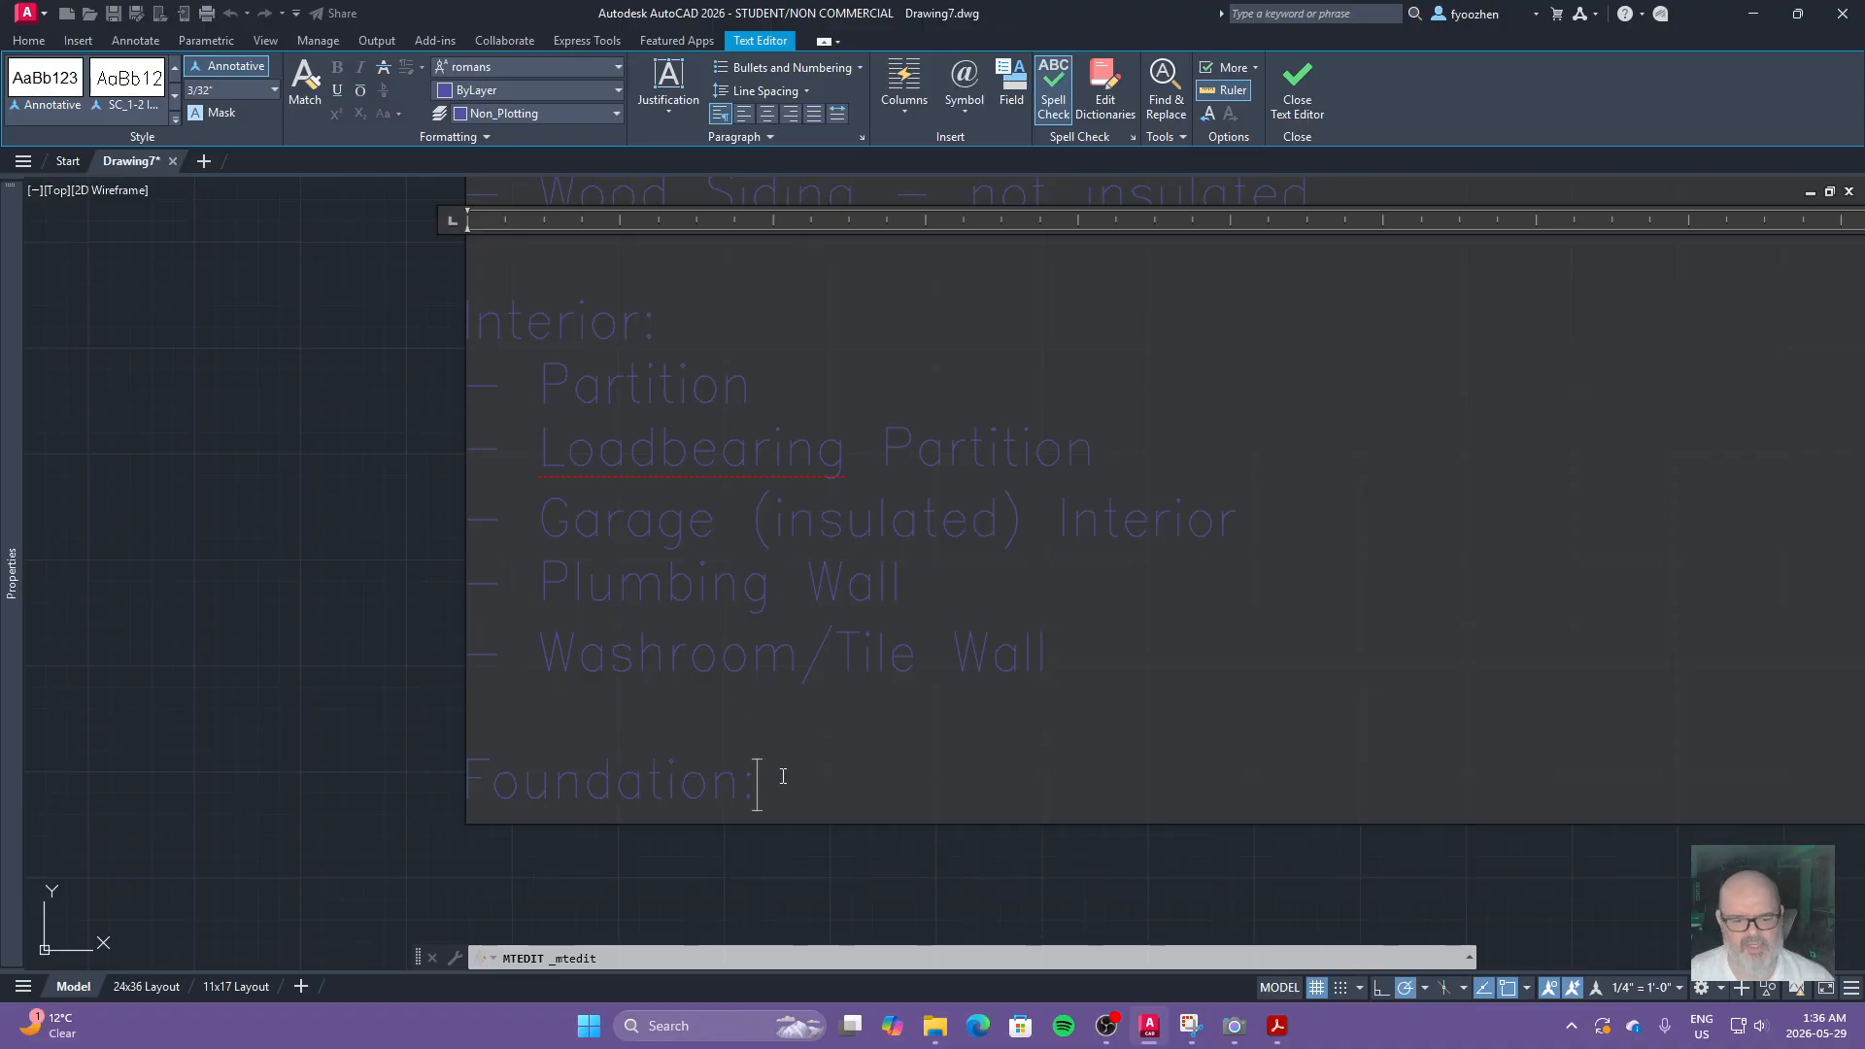
key("Return")
type("-")
key("Tab")
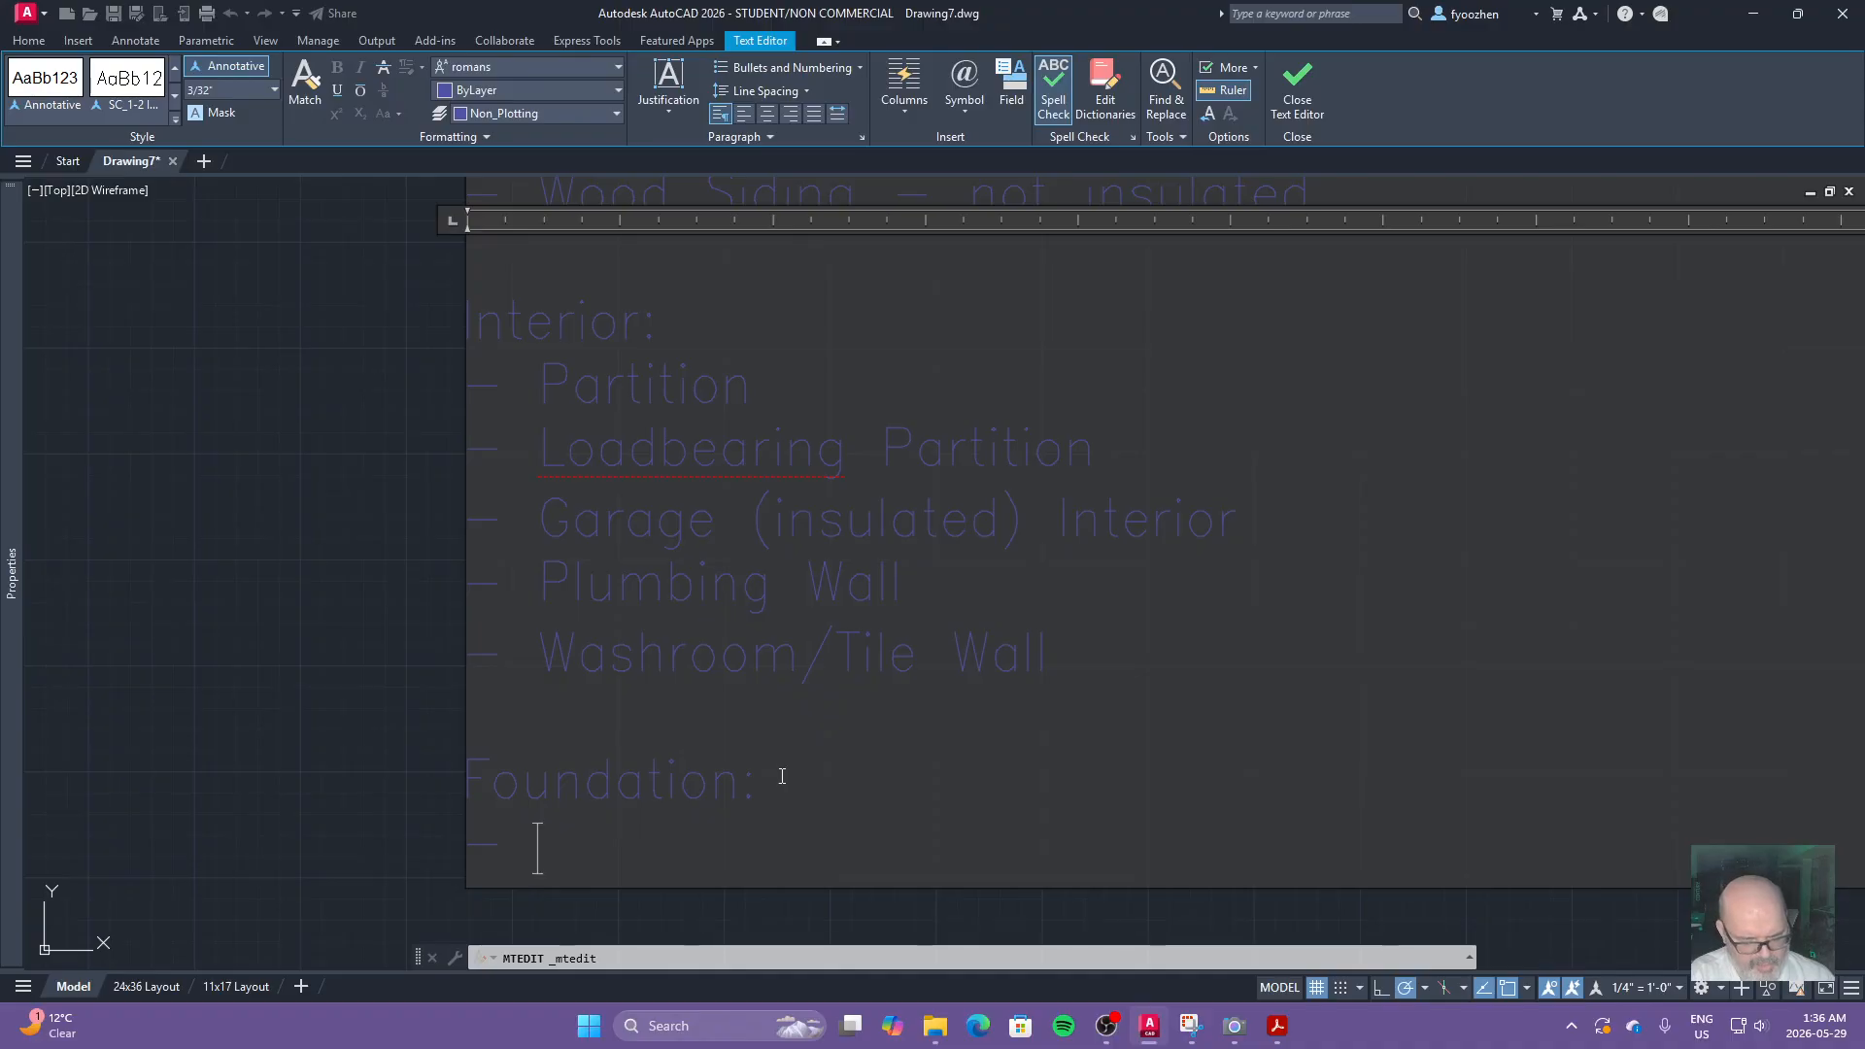
type("Under ")
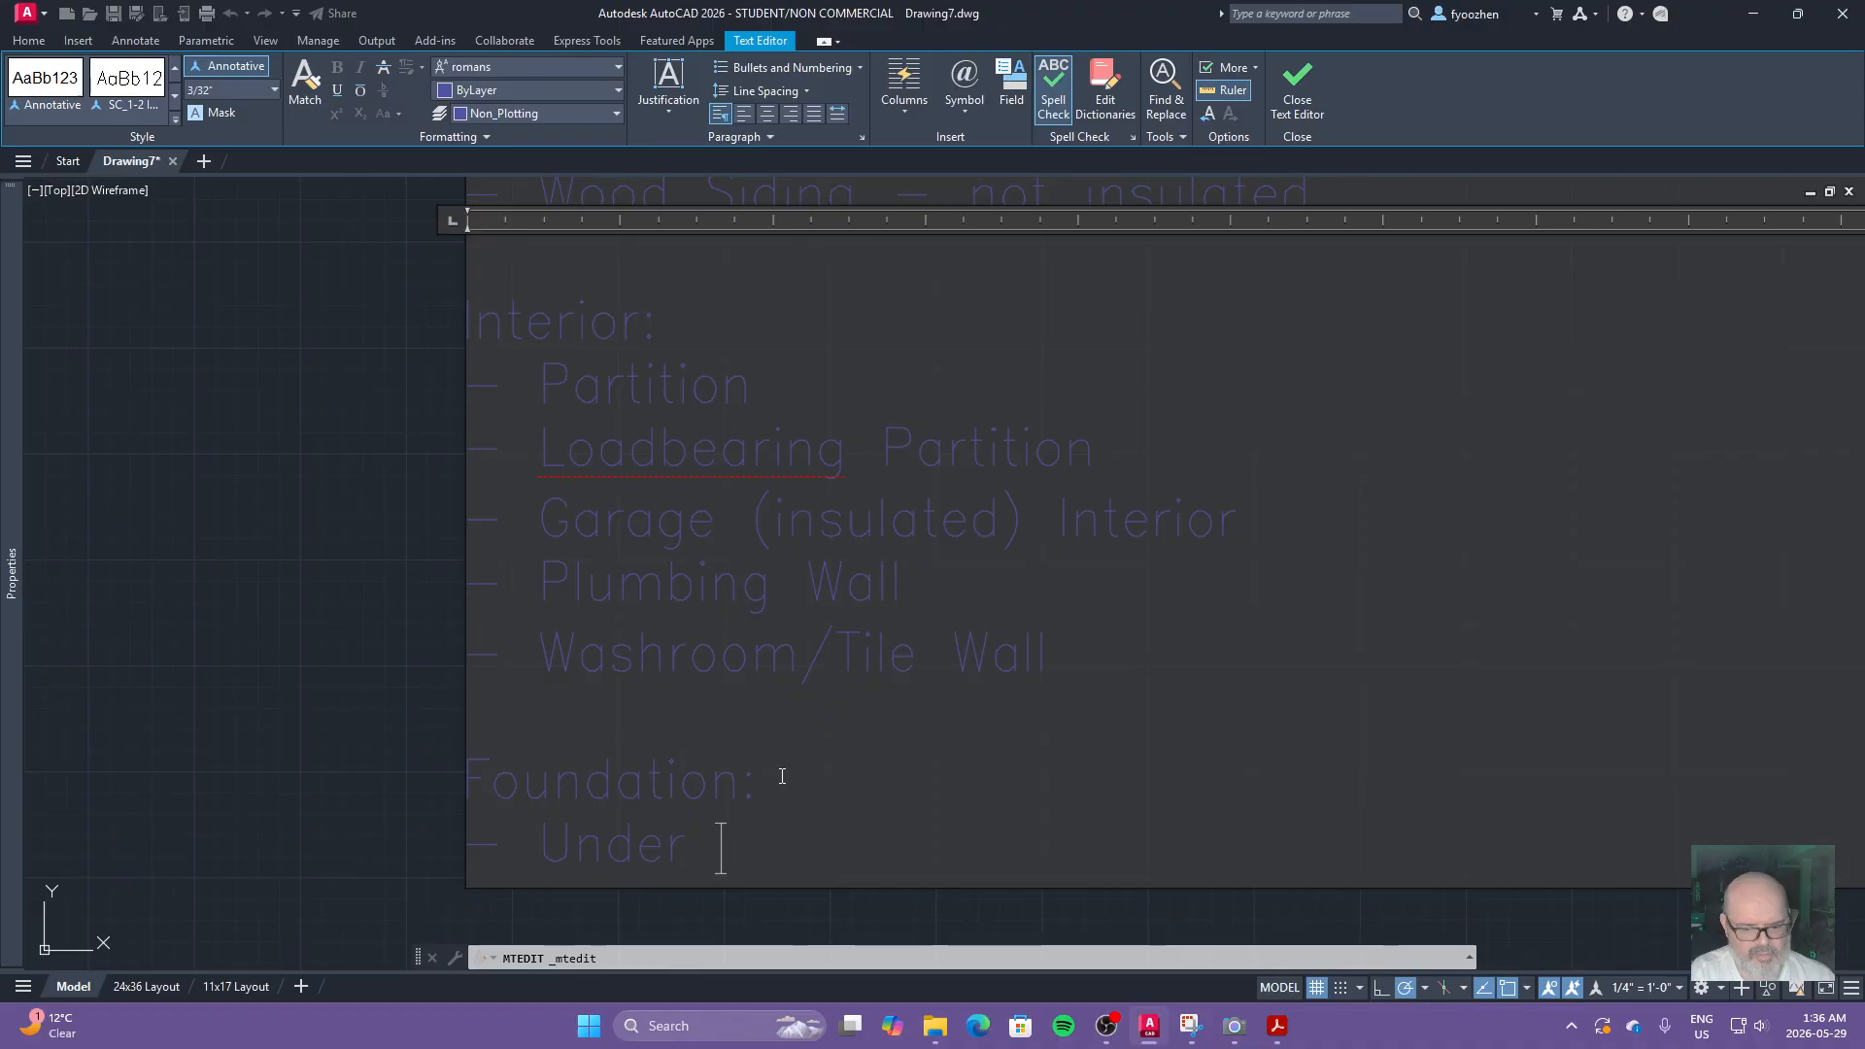
type("Masonr")
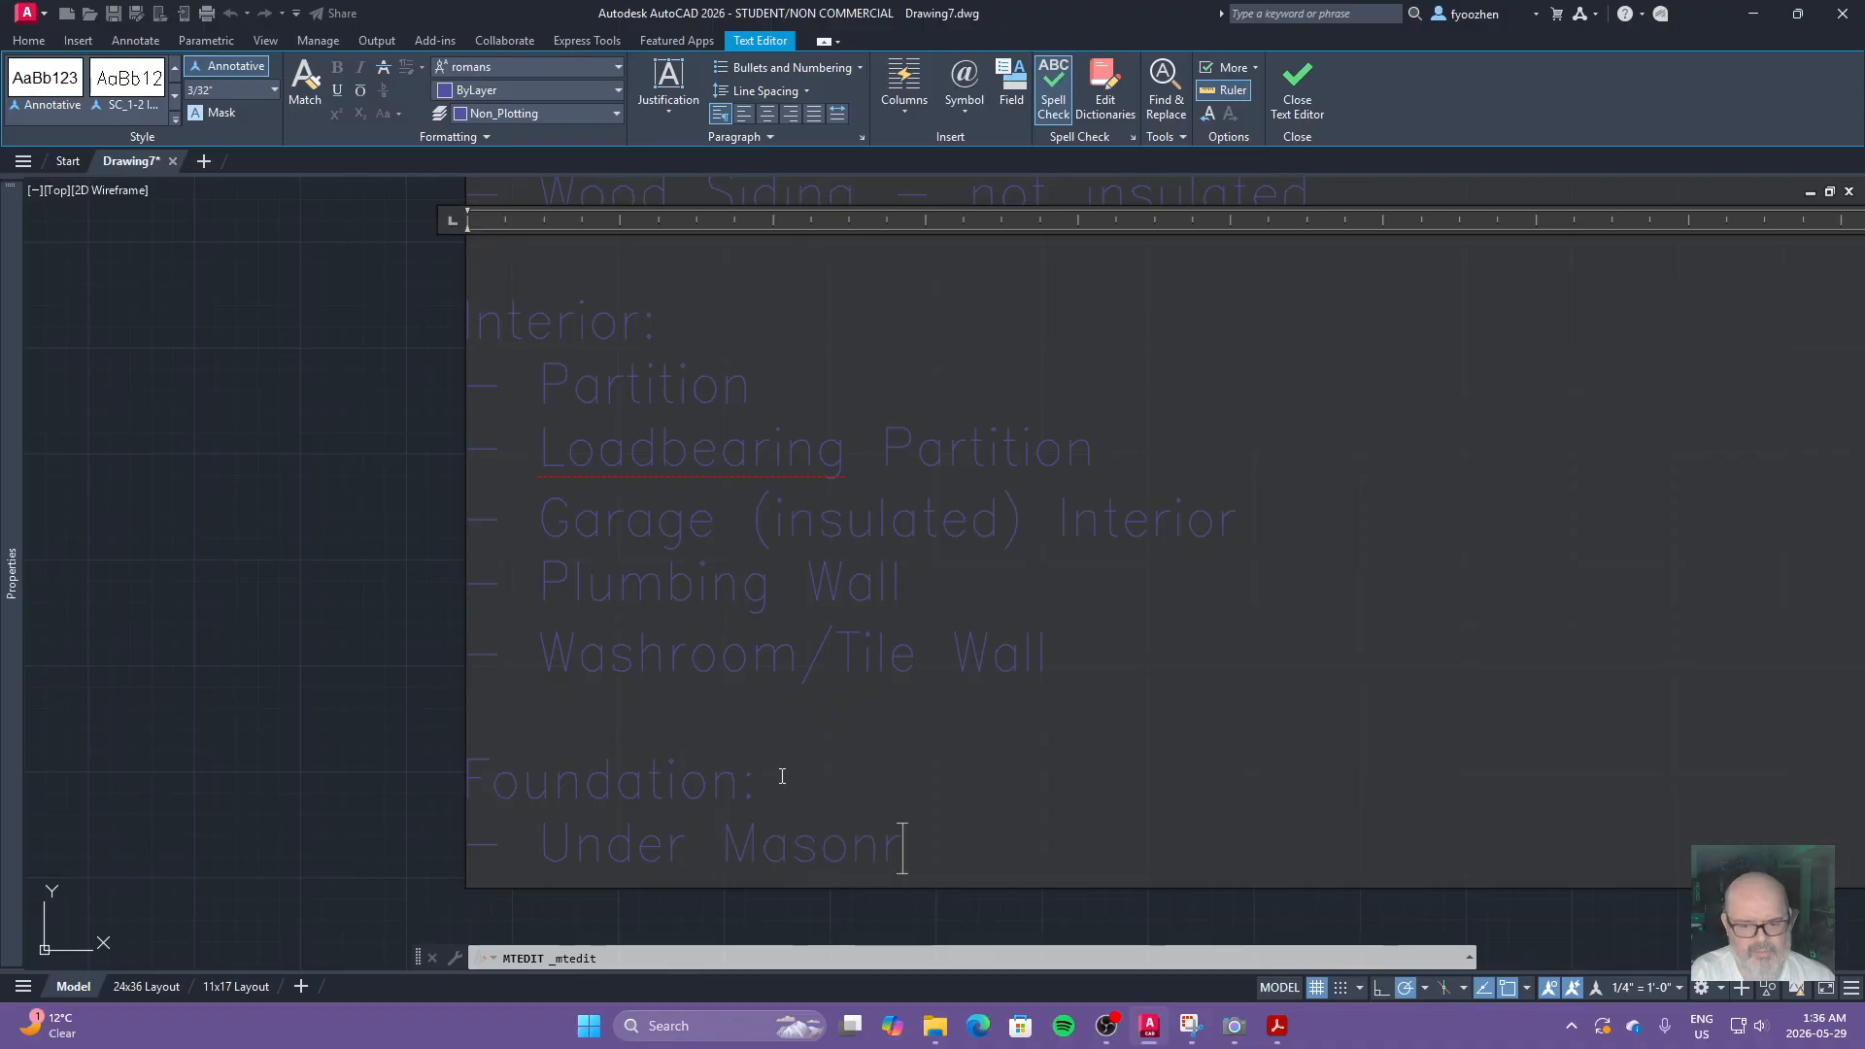
type("y")
key("Return")
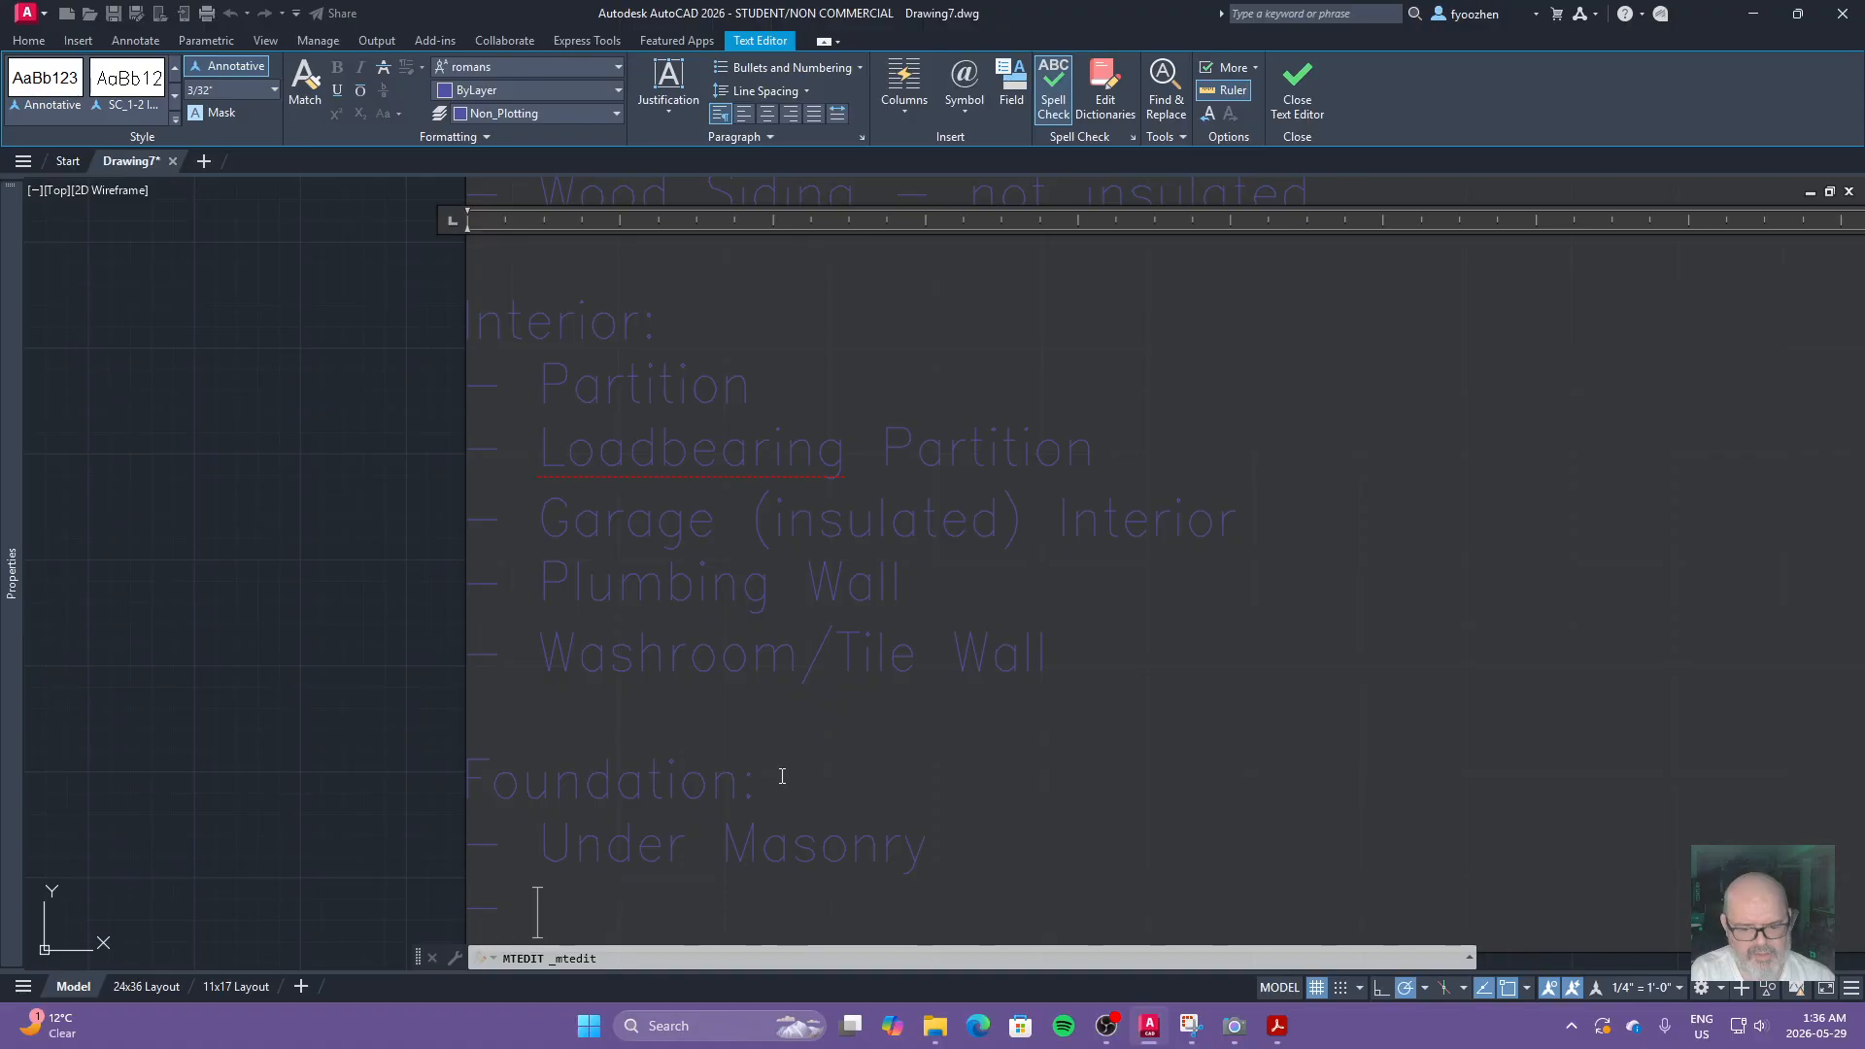
Step: Add the entries "- Under Siding" and "- Under Int. Garage" to the foundation wall list
type("Under ")
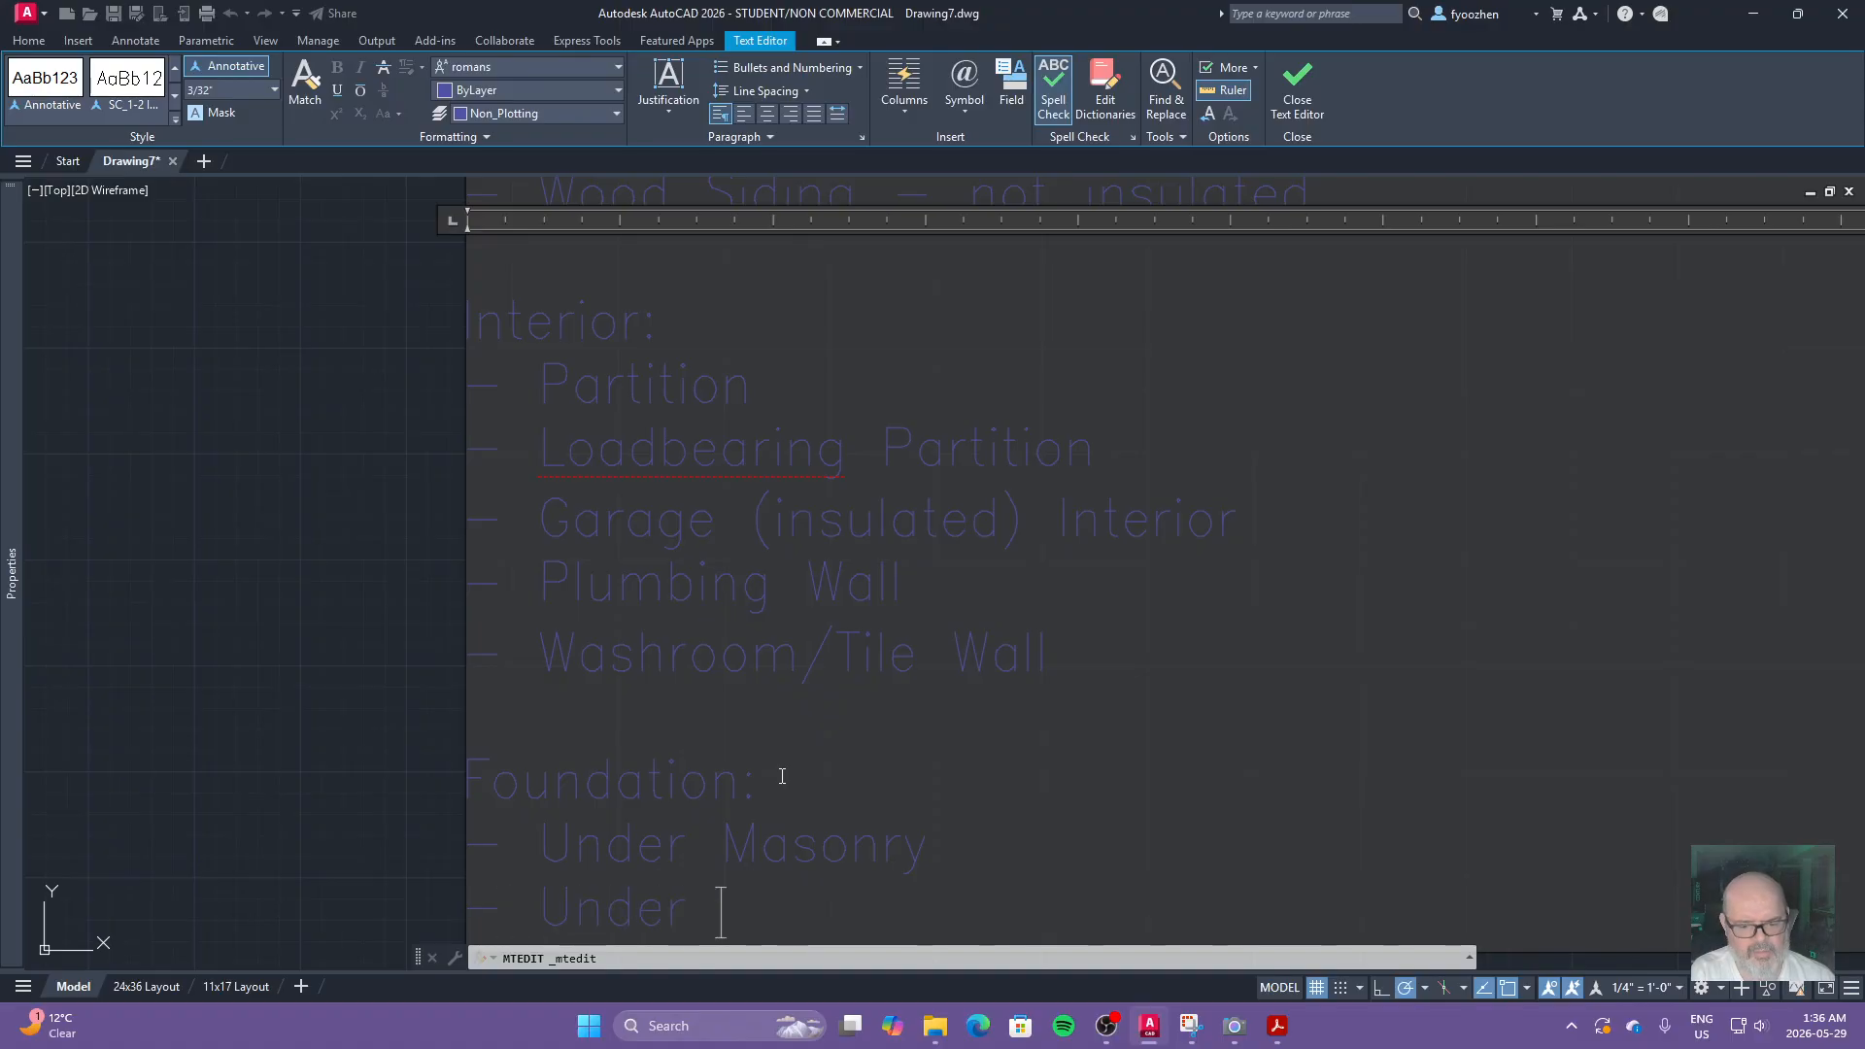
type("Siding")
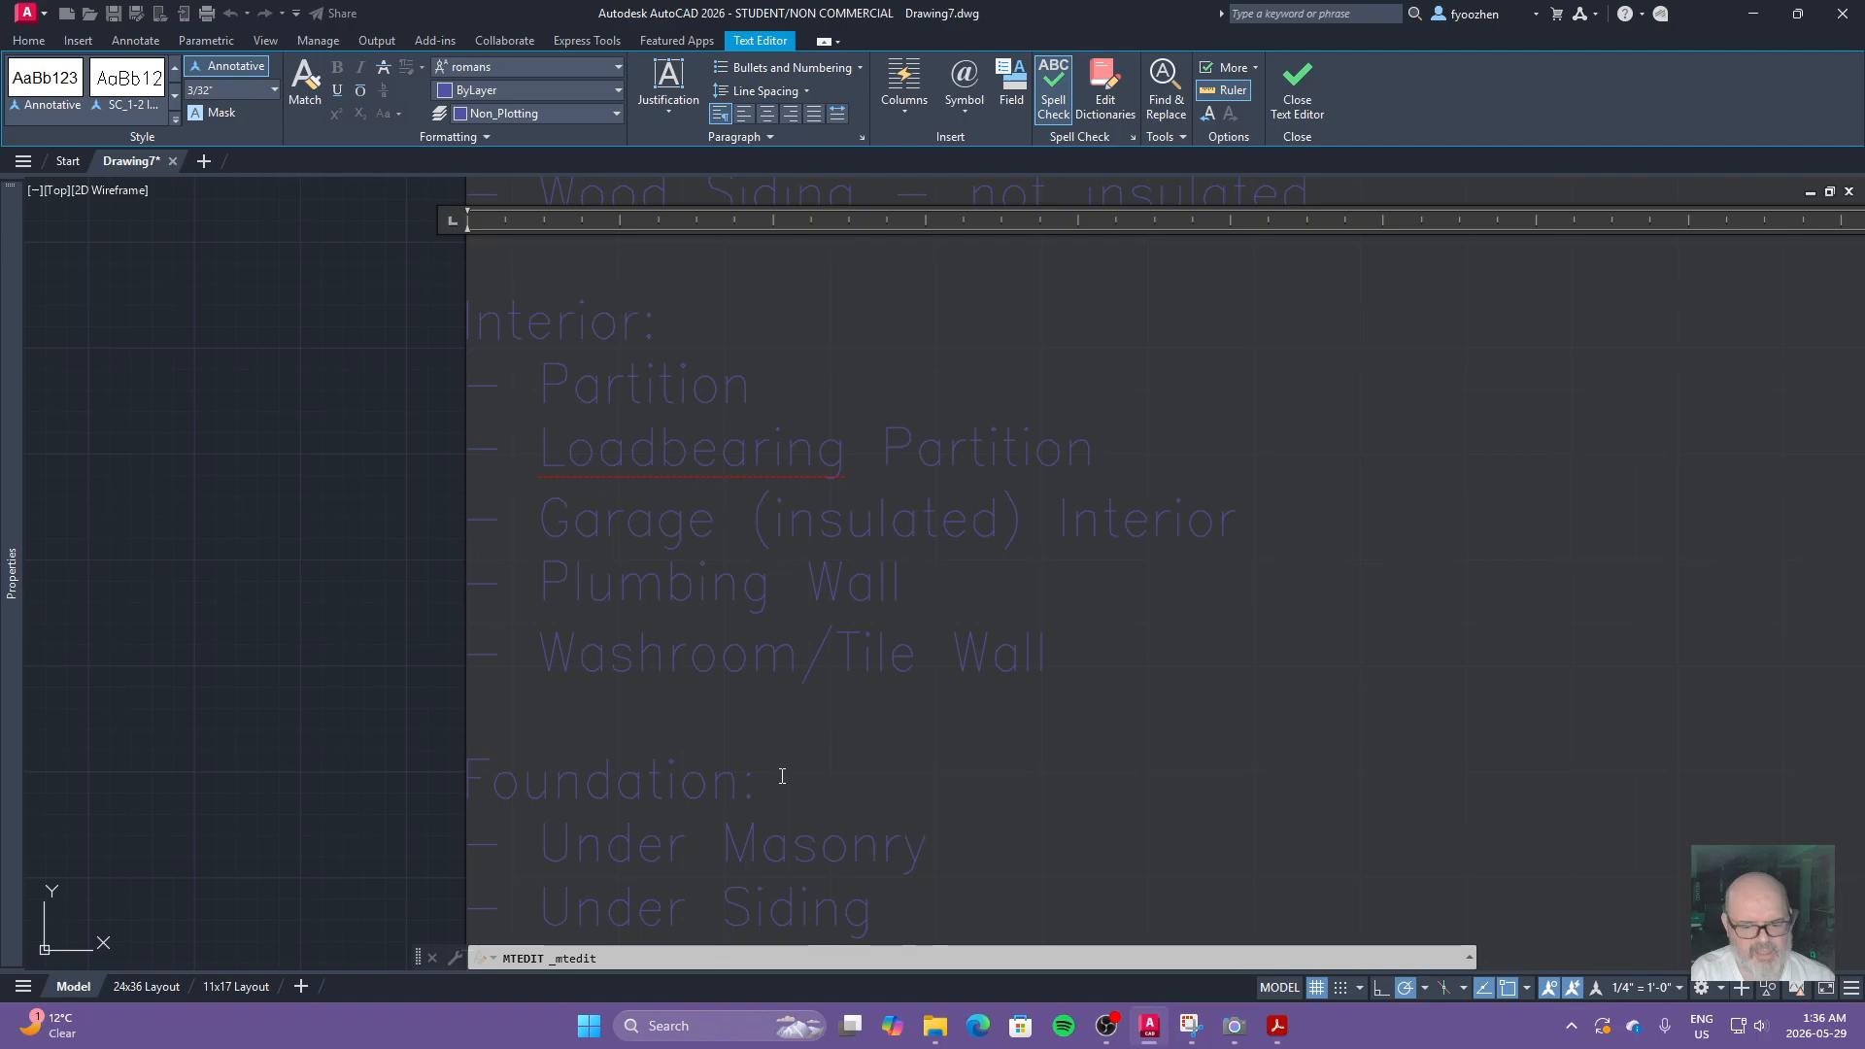
scroll(782, 776, "down", 2)
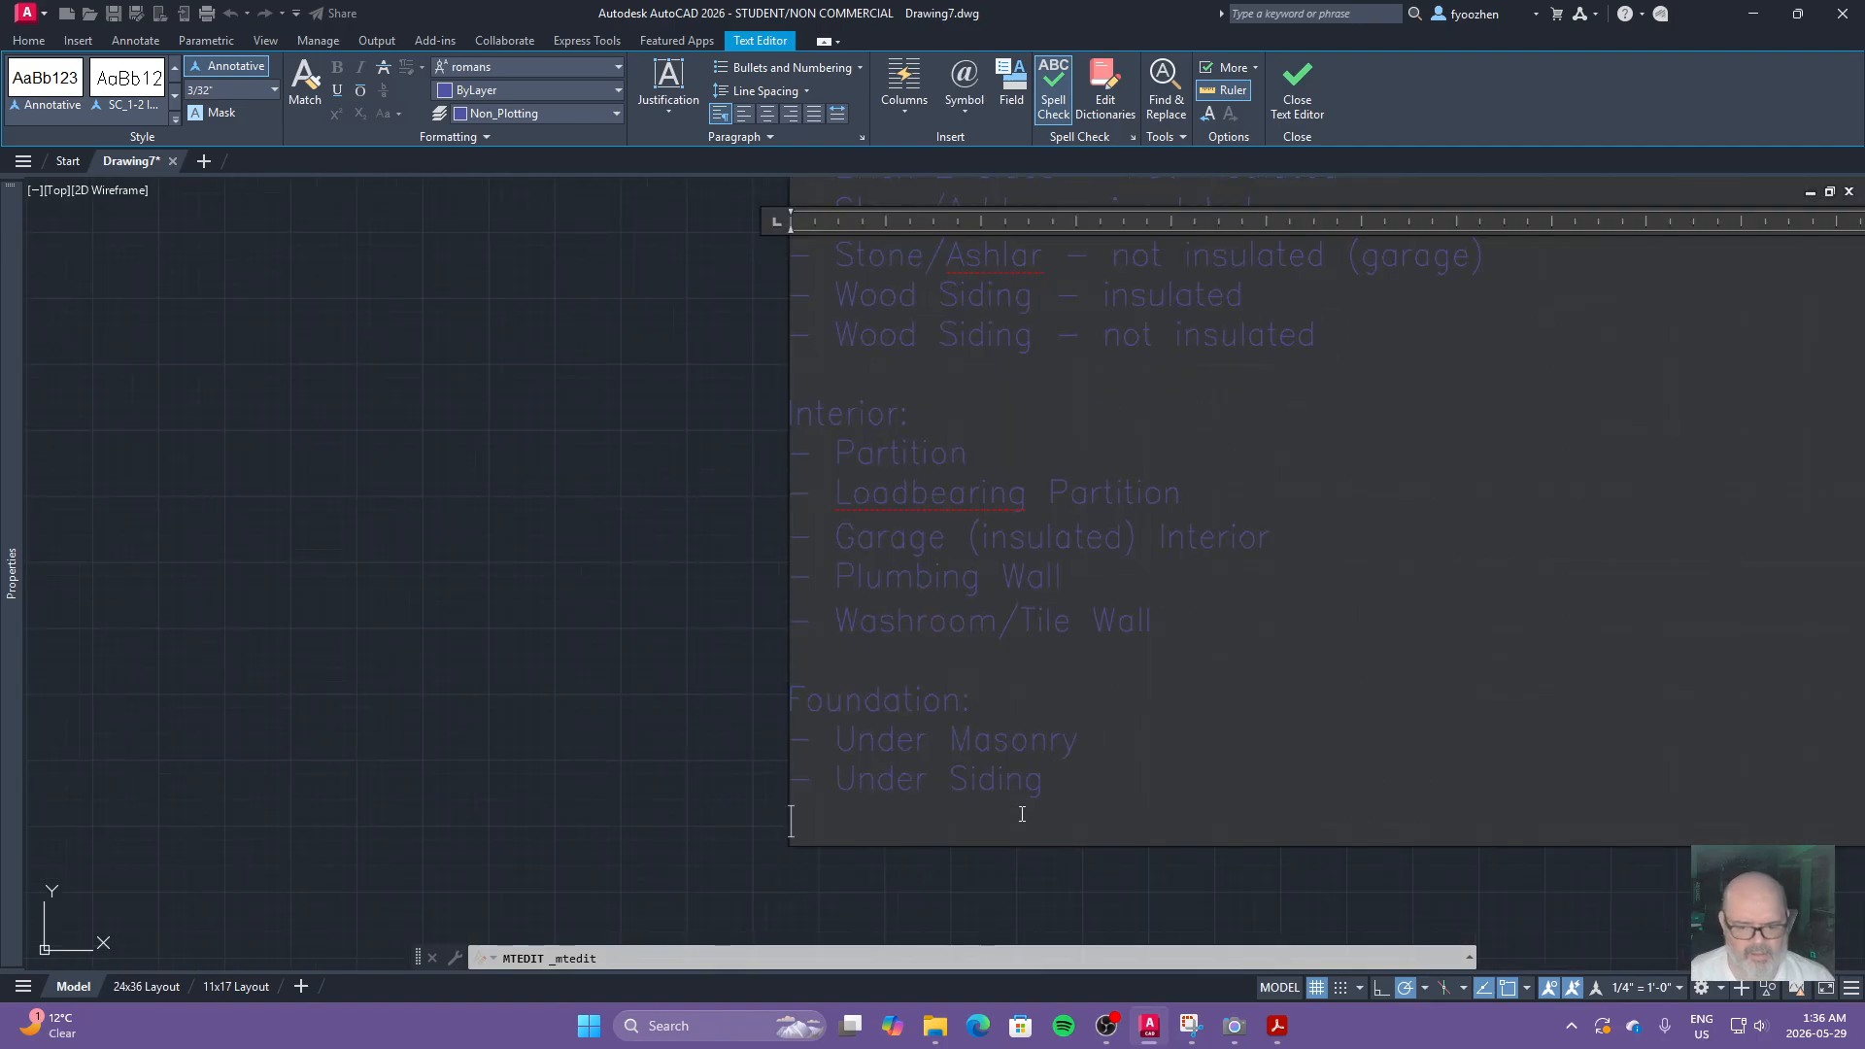
type("Unde")
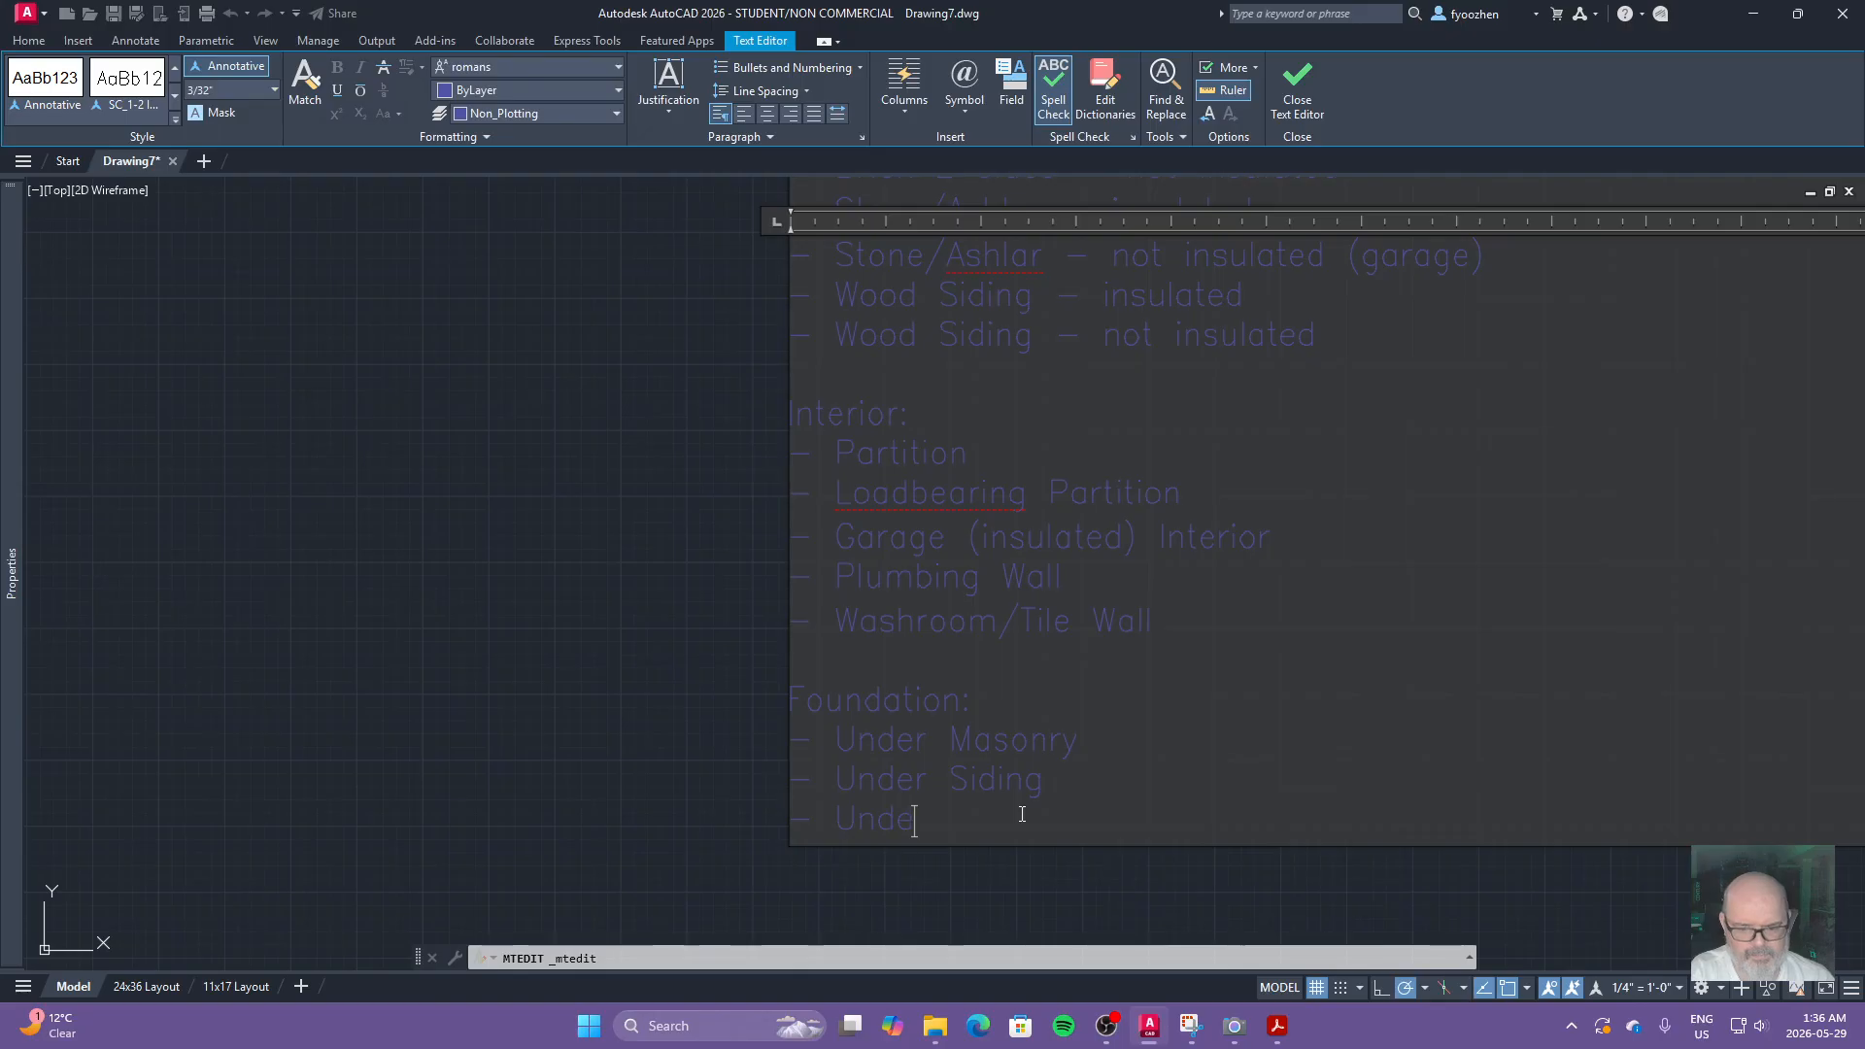
type("r Int. Garage")
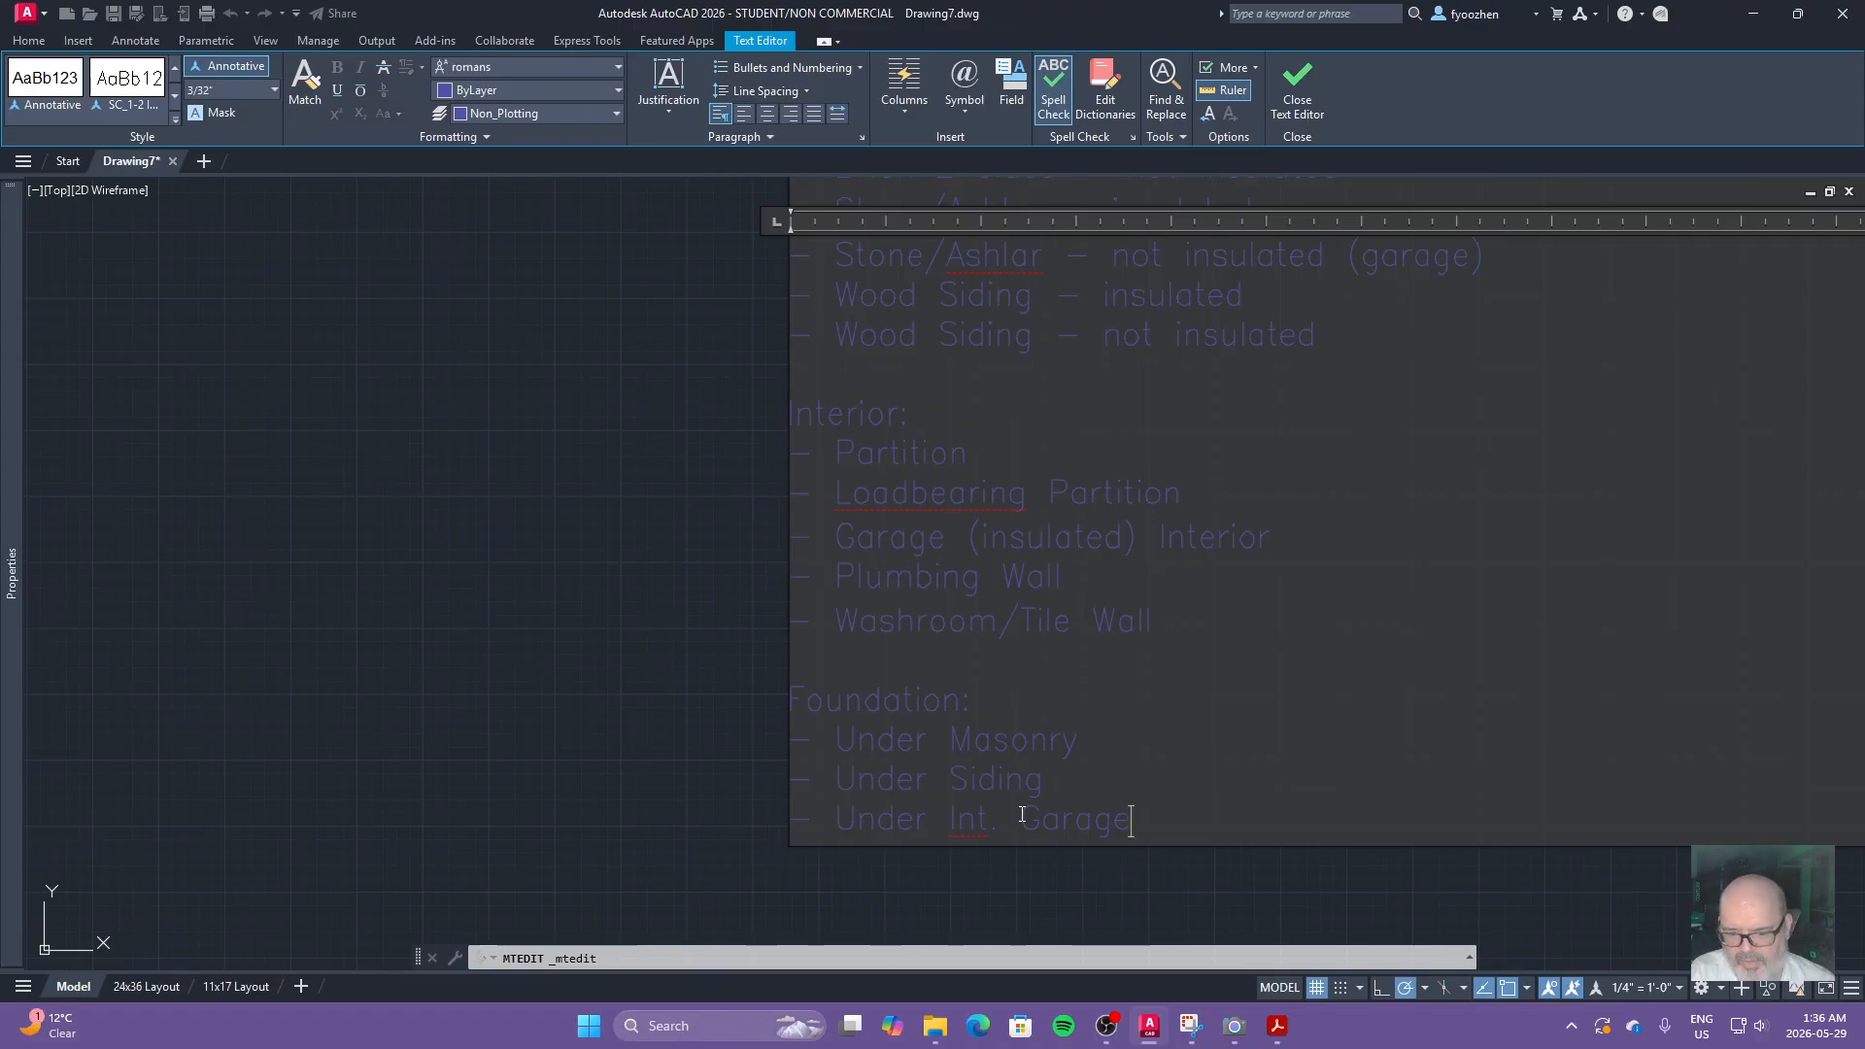
Step: Add the closing note "(interior finish in basement?)" below the foundation entries and finish editing the wall list text
key("Return")
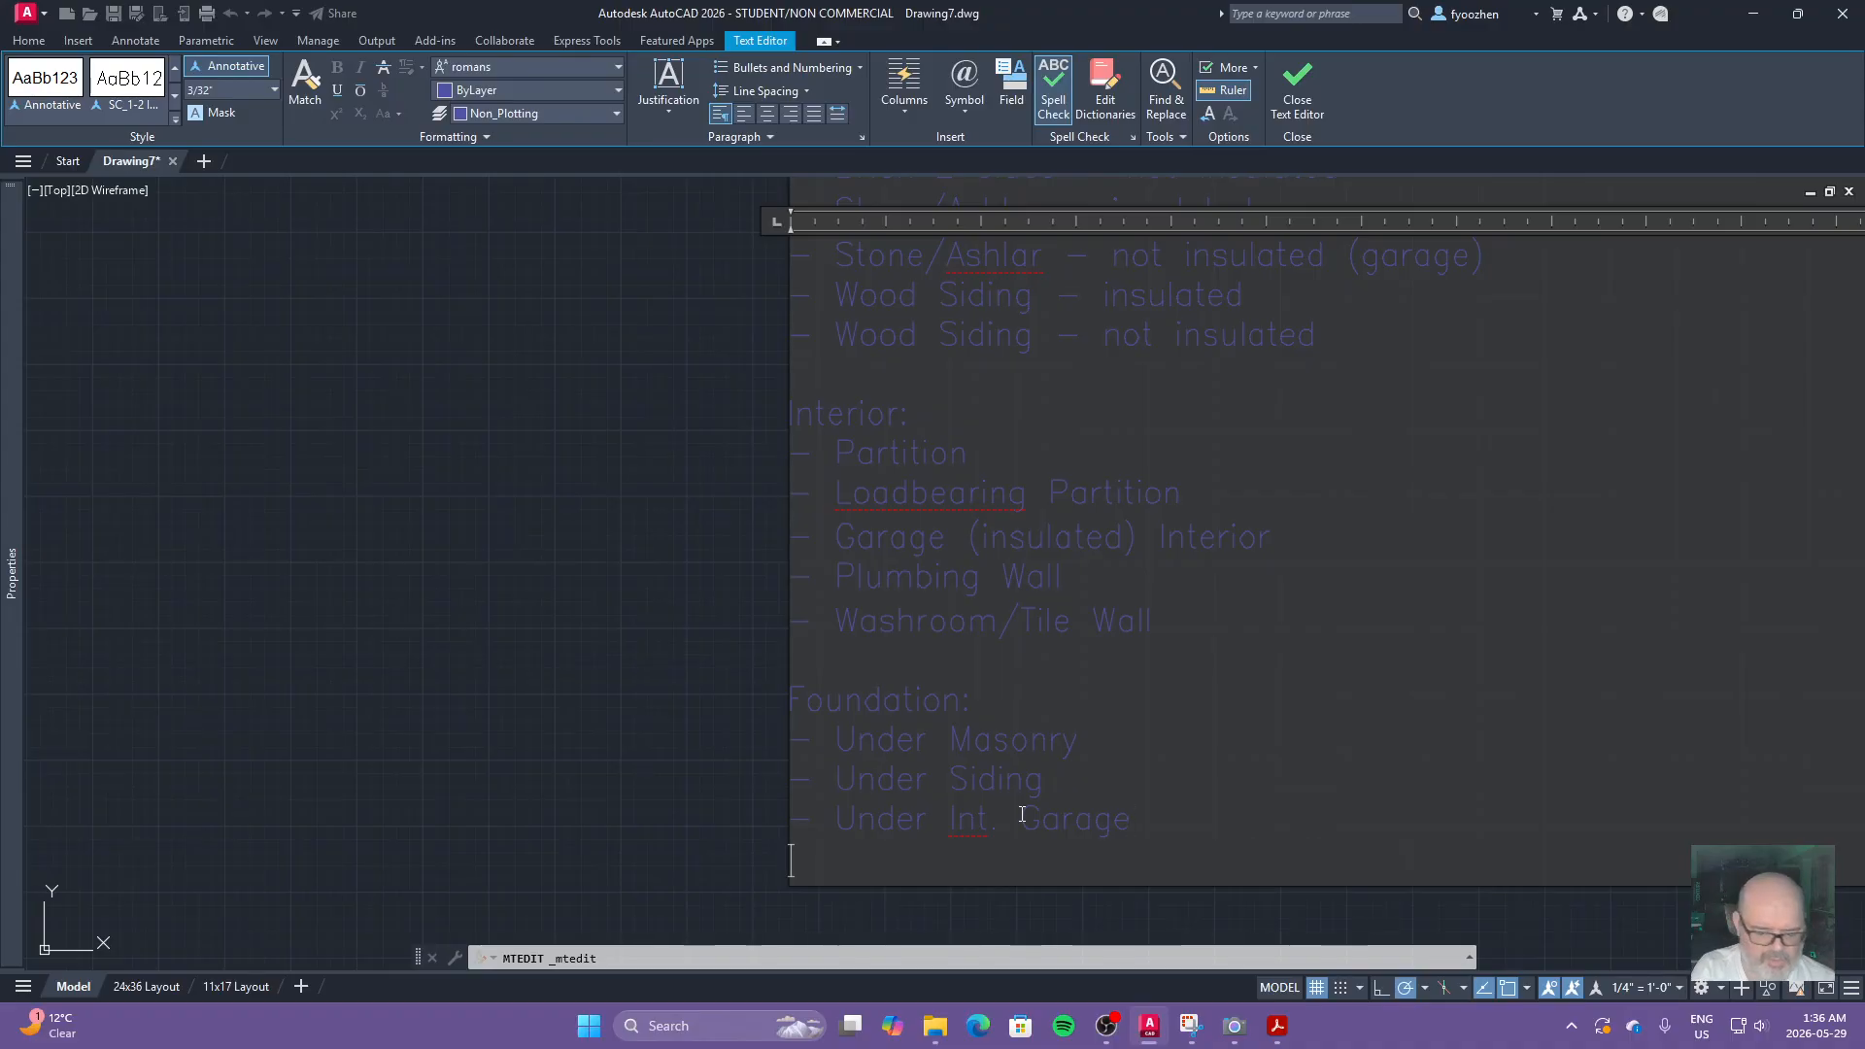
type("(in")
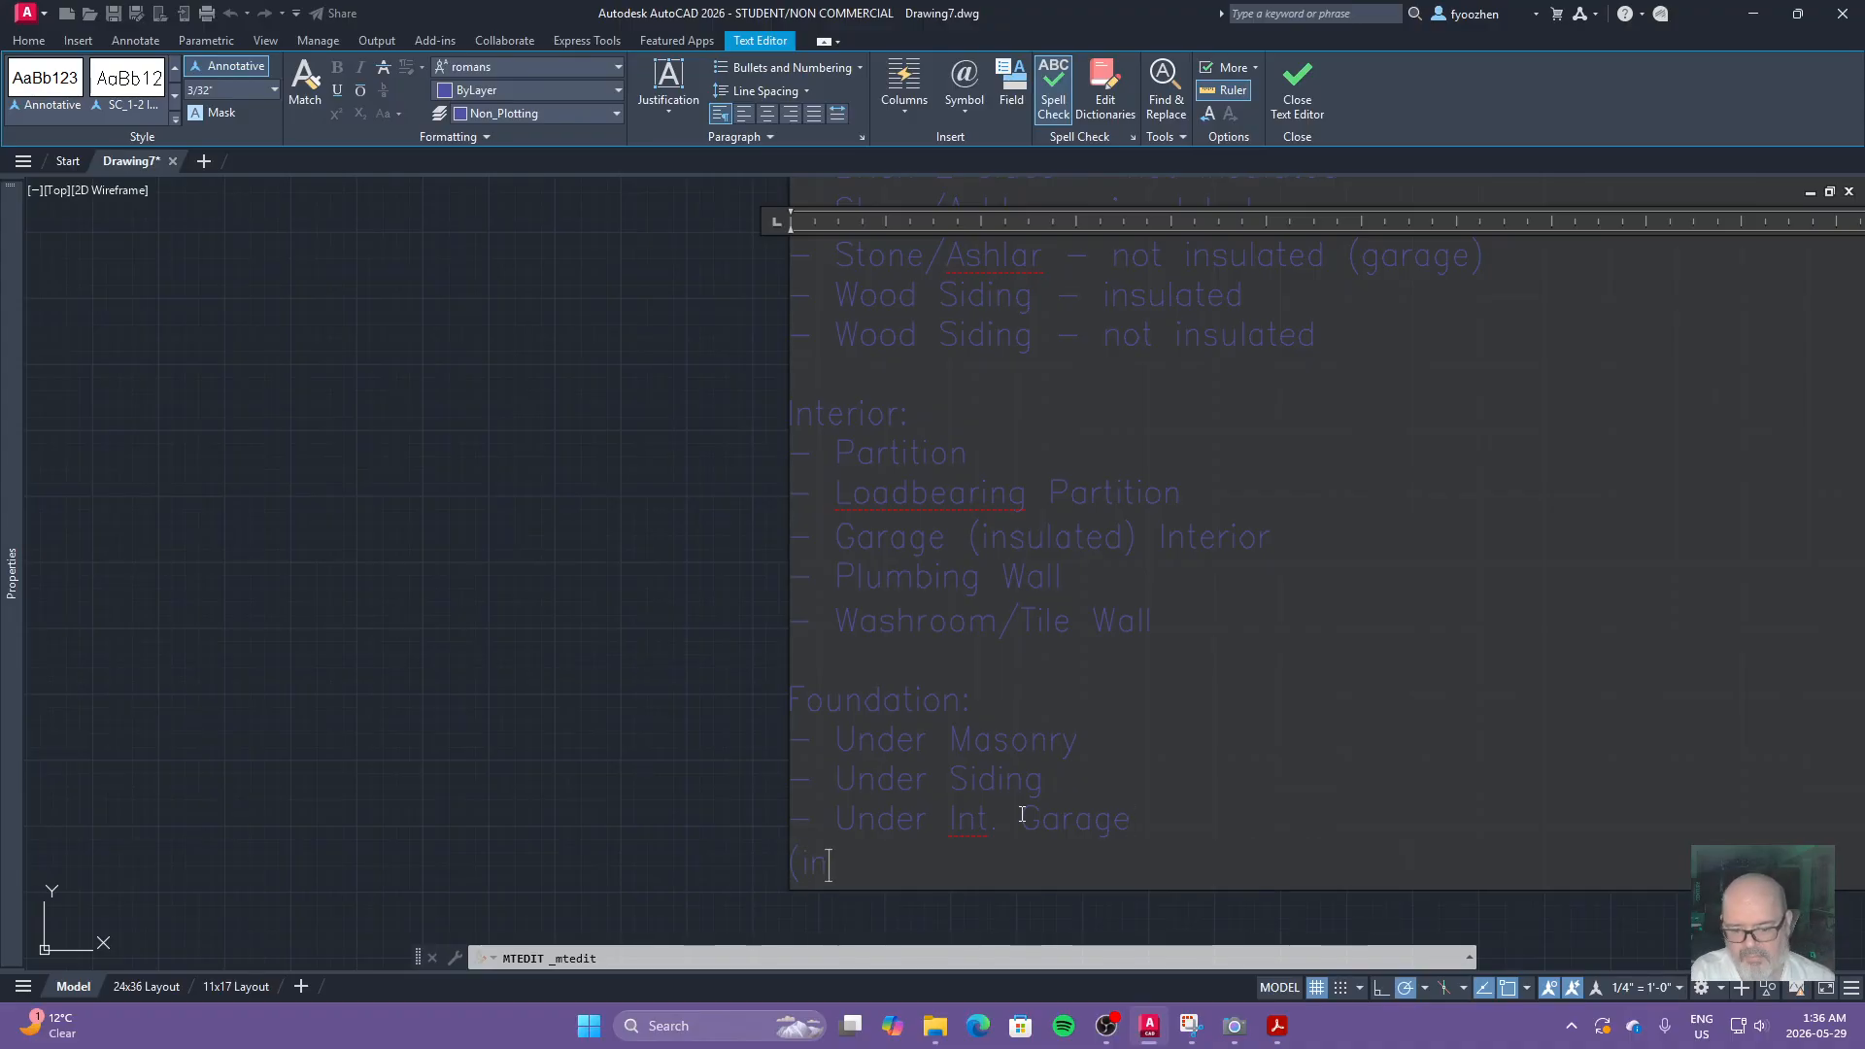
type("terior finish")
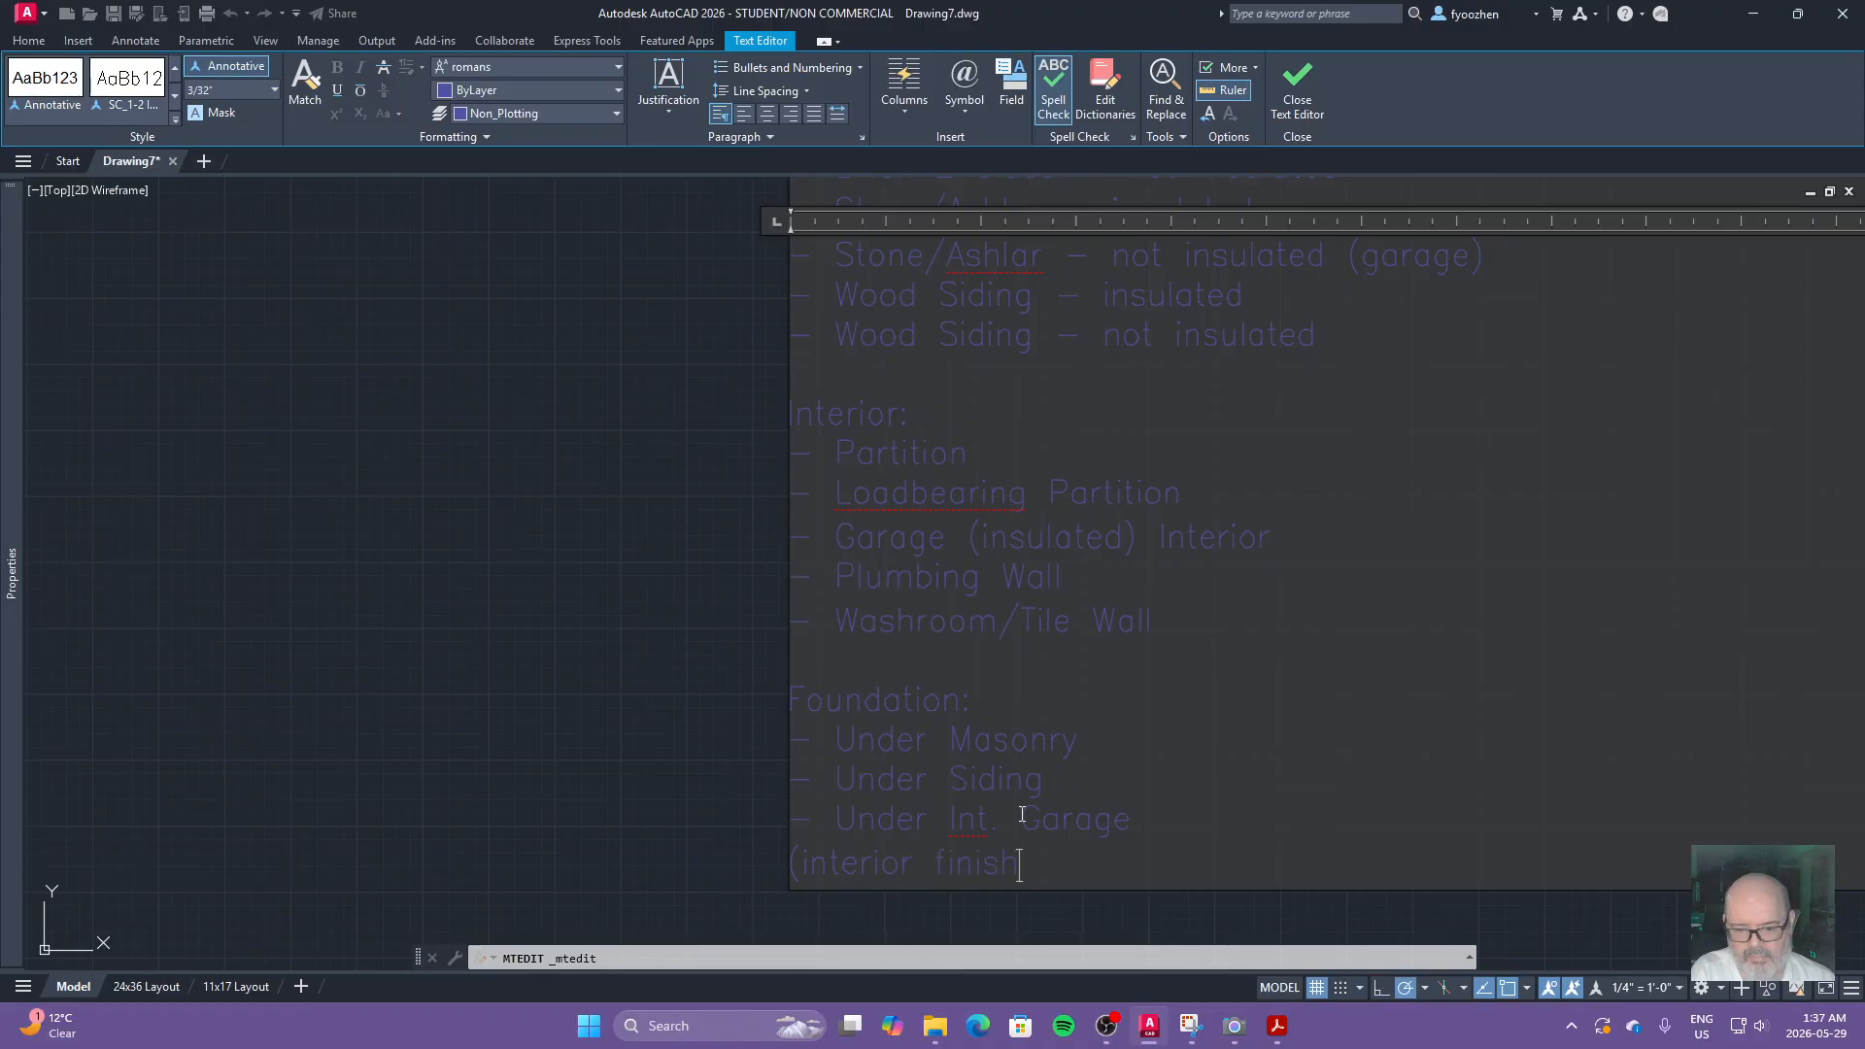
type(" in basement?")
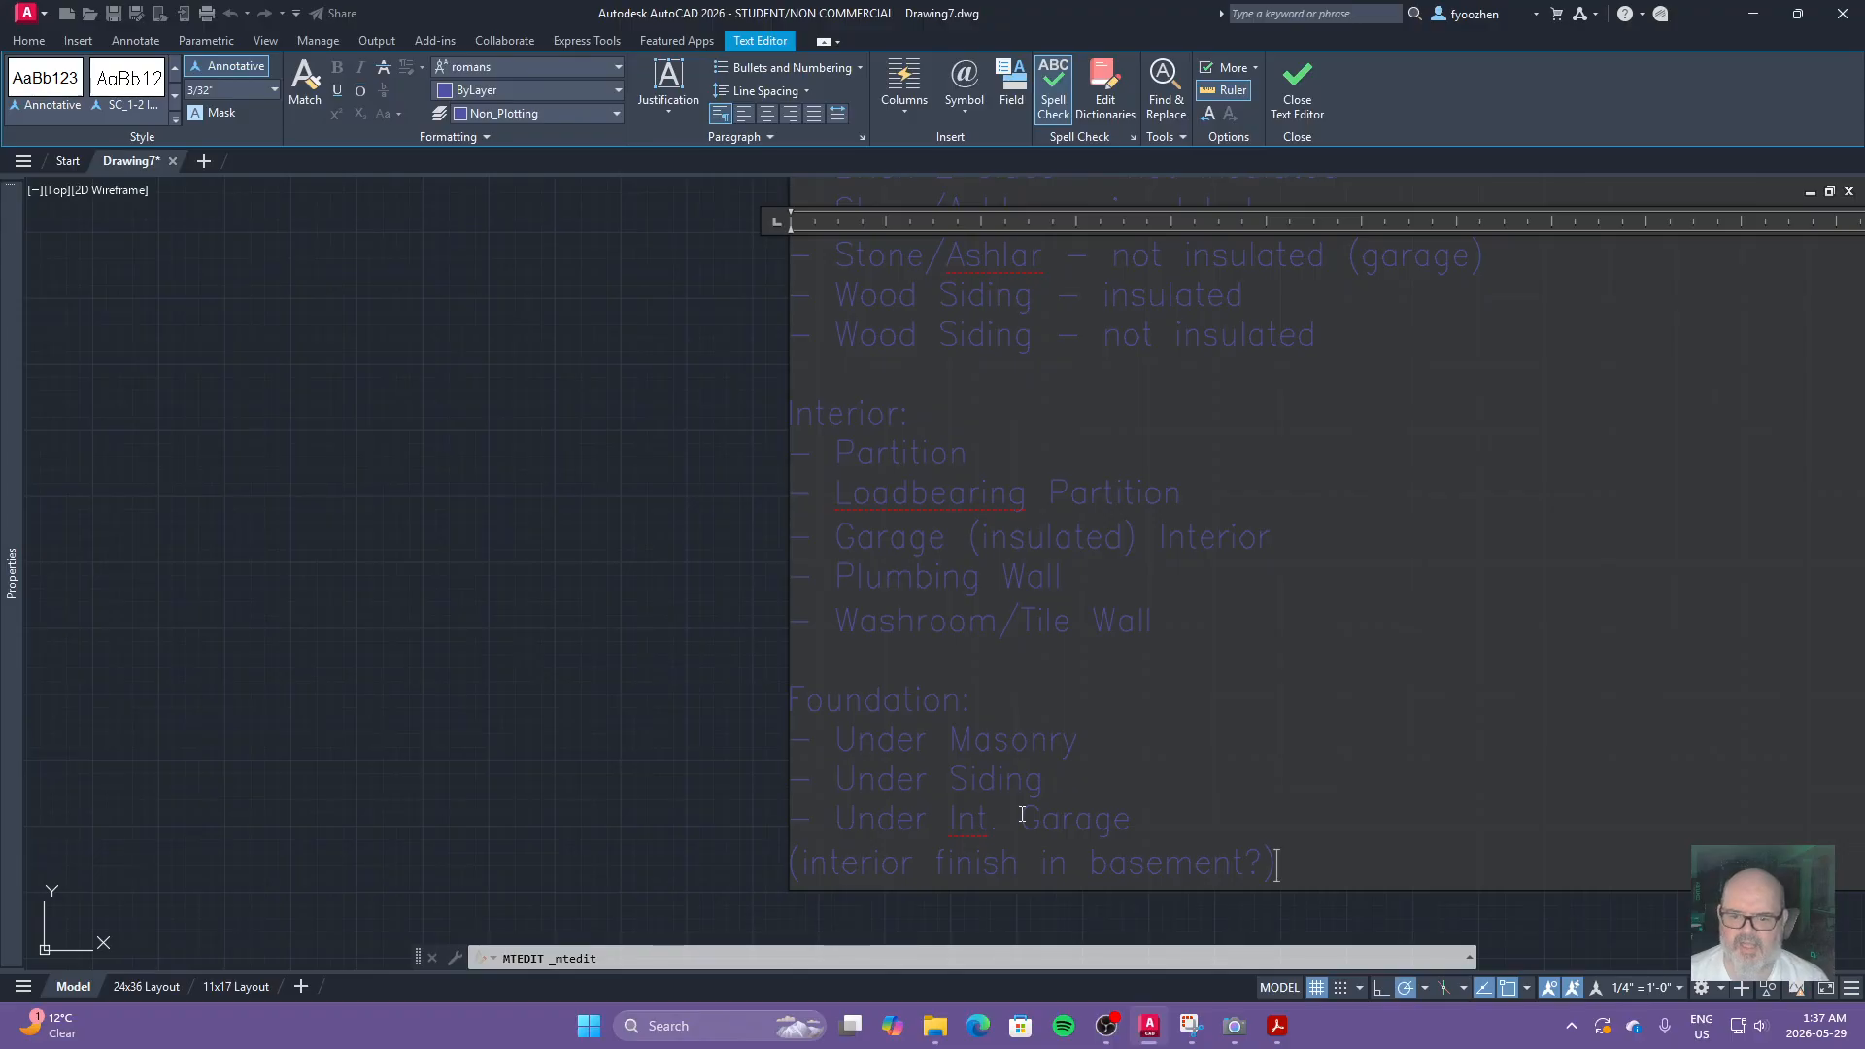
left_click(678, 720)
scroll(732, 684, "down", 5)
scroll(733, 654, "up", 3)
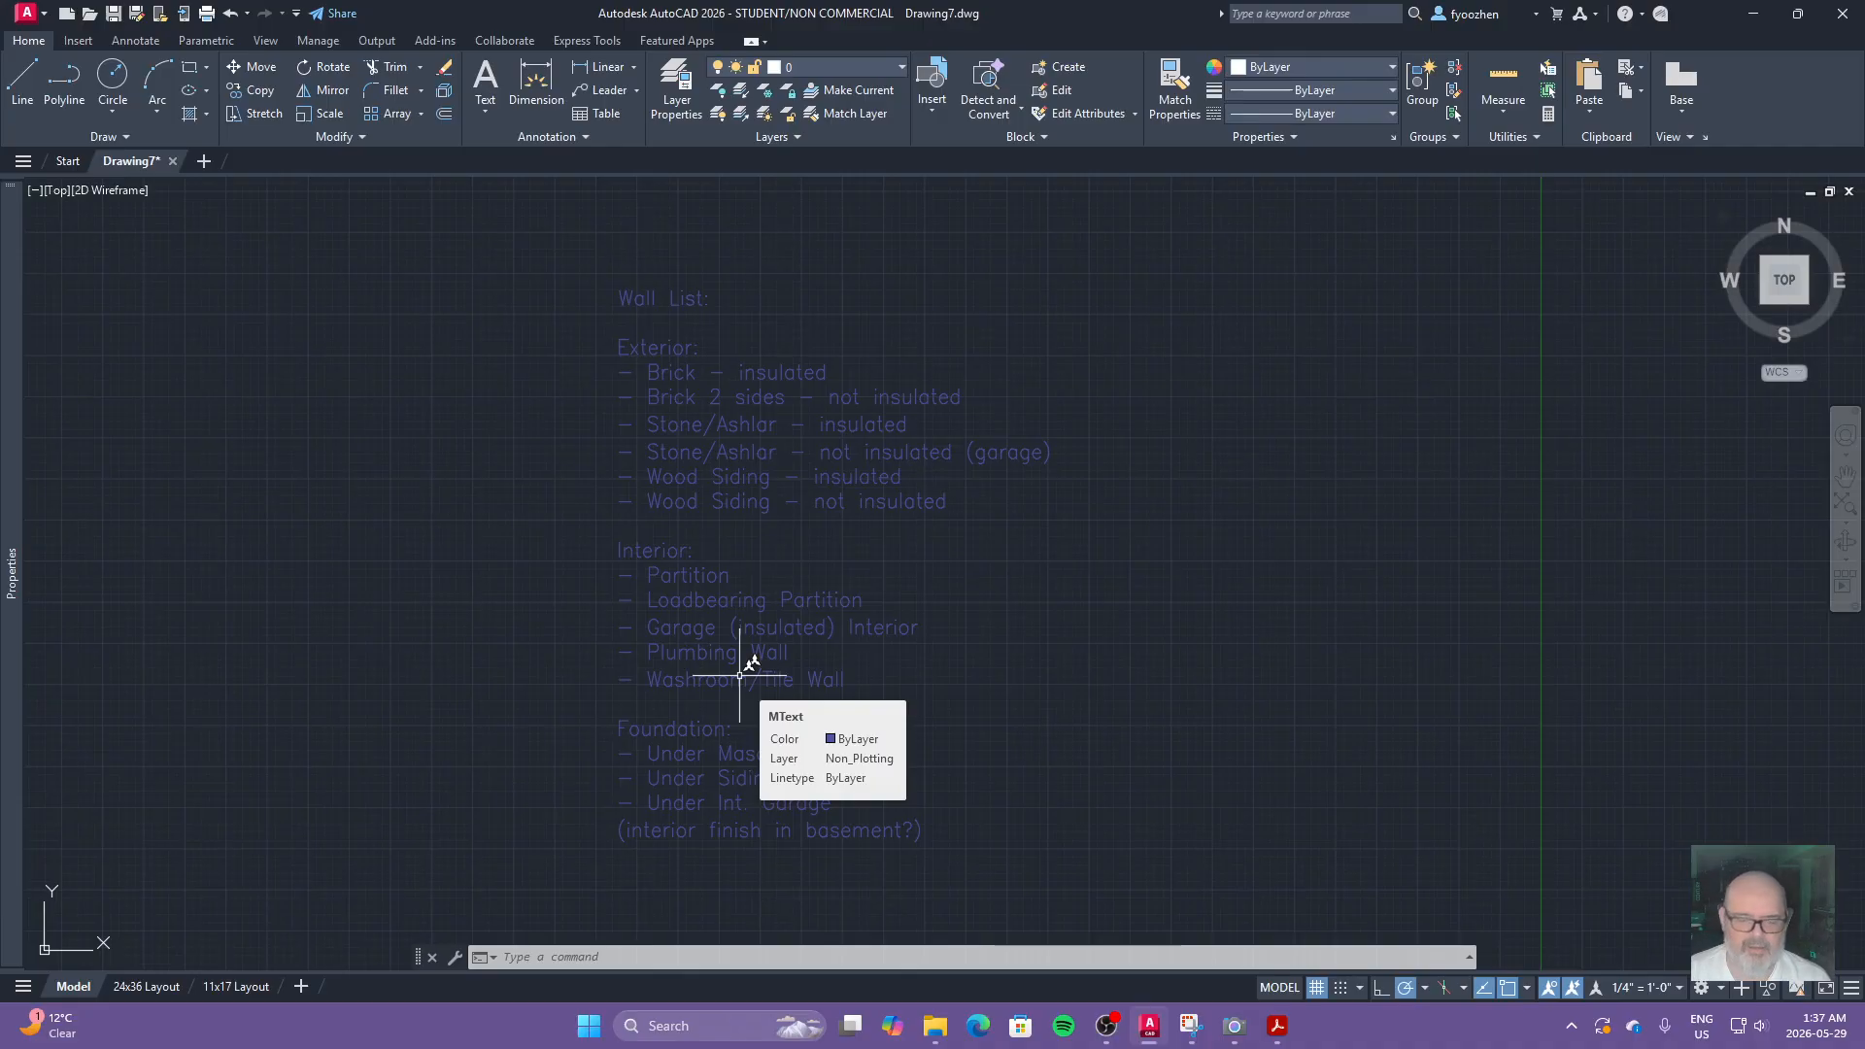
Step: Check the drawing's existing layers and open the Layer Properties Manager
scroll(740, 675, "down", 5)
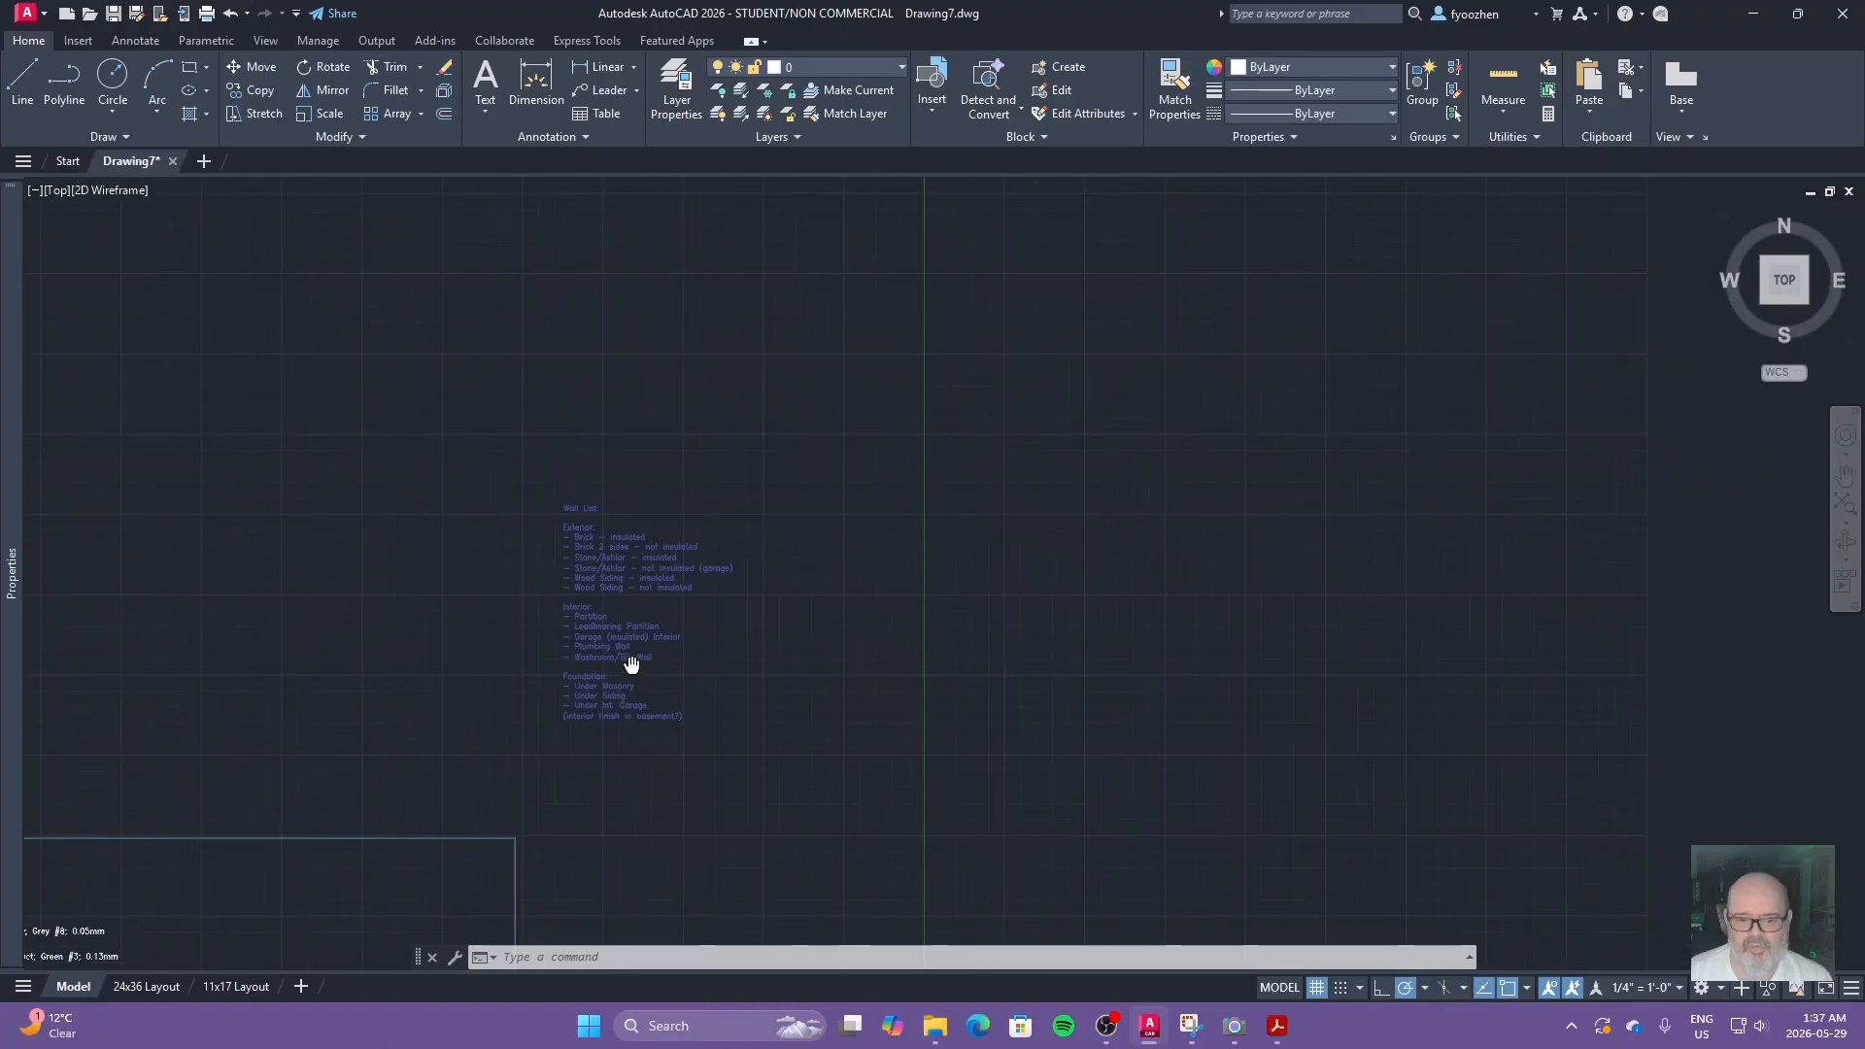
scroll(612, 653, "up", 5)
middle_click_drag(529, 634, 507, 708)
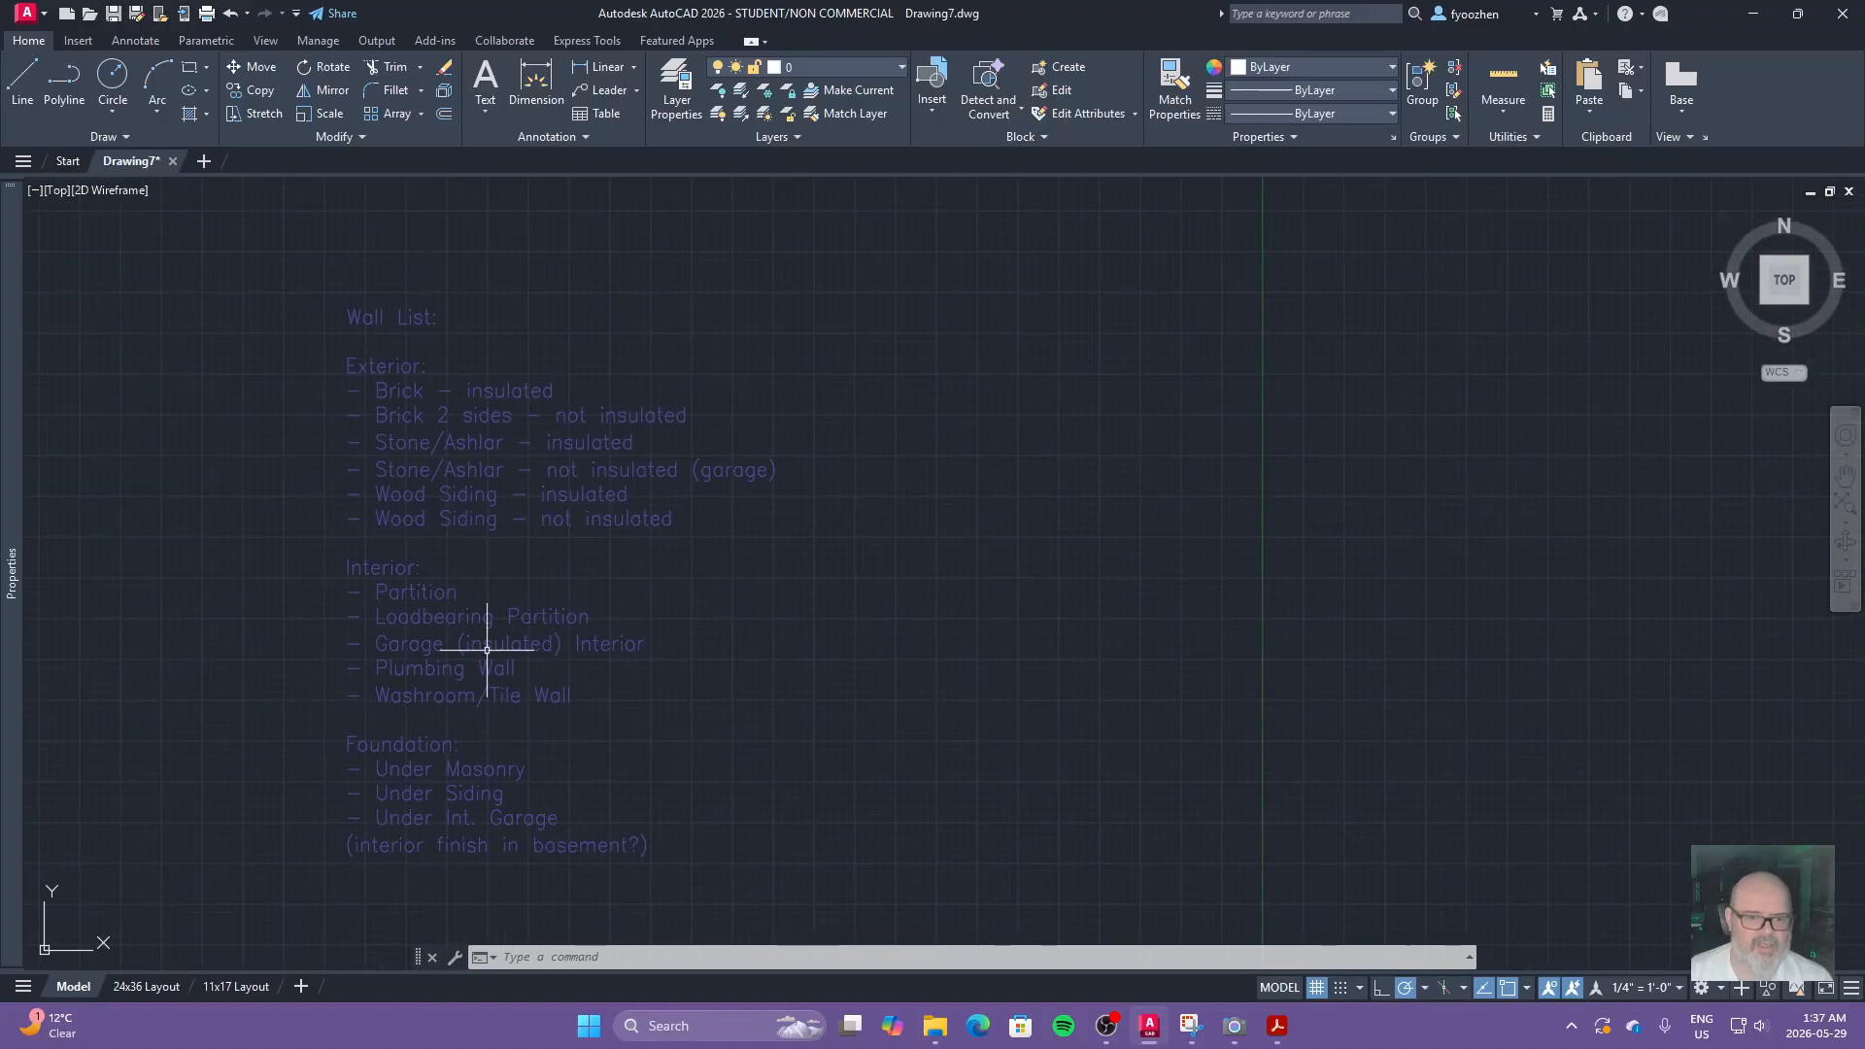
left_click(833, 65)
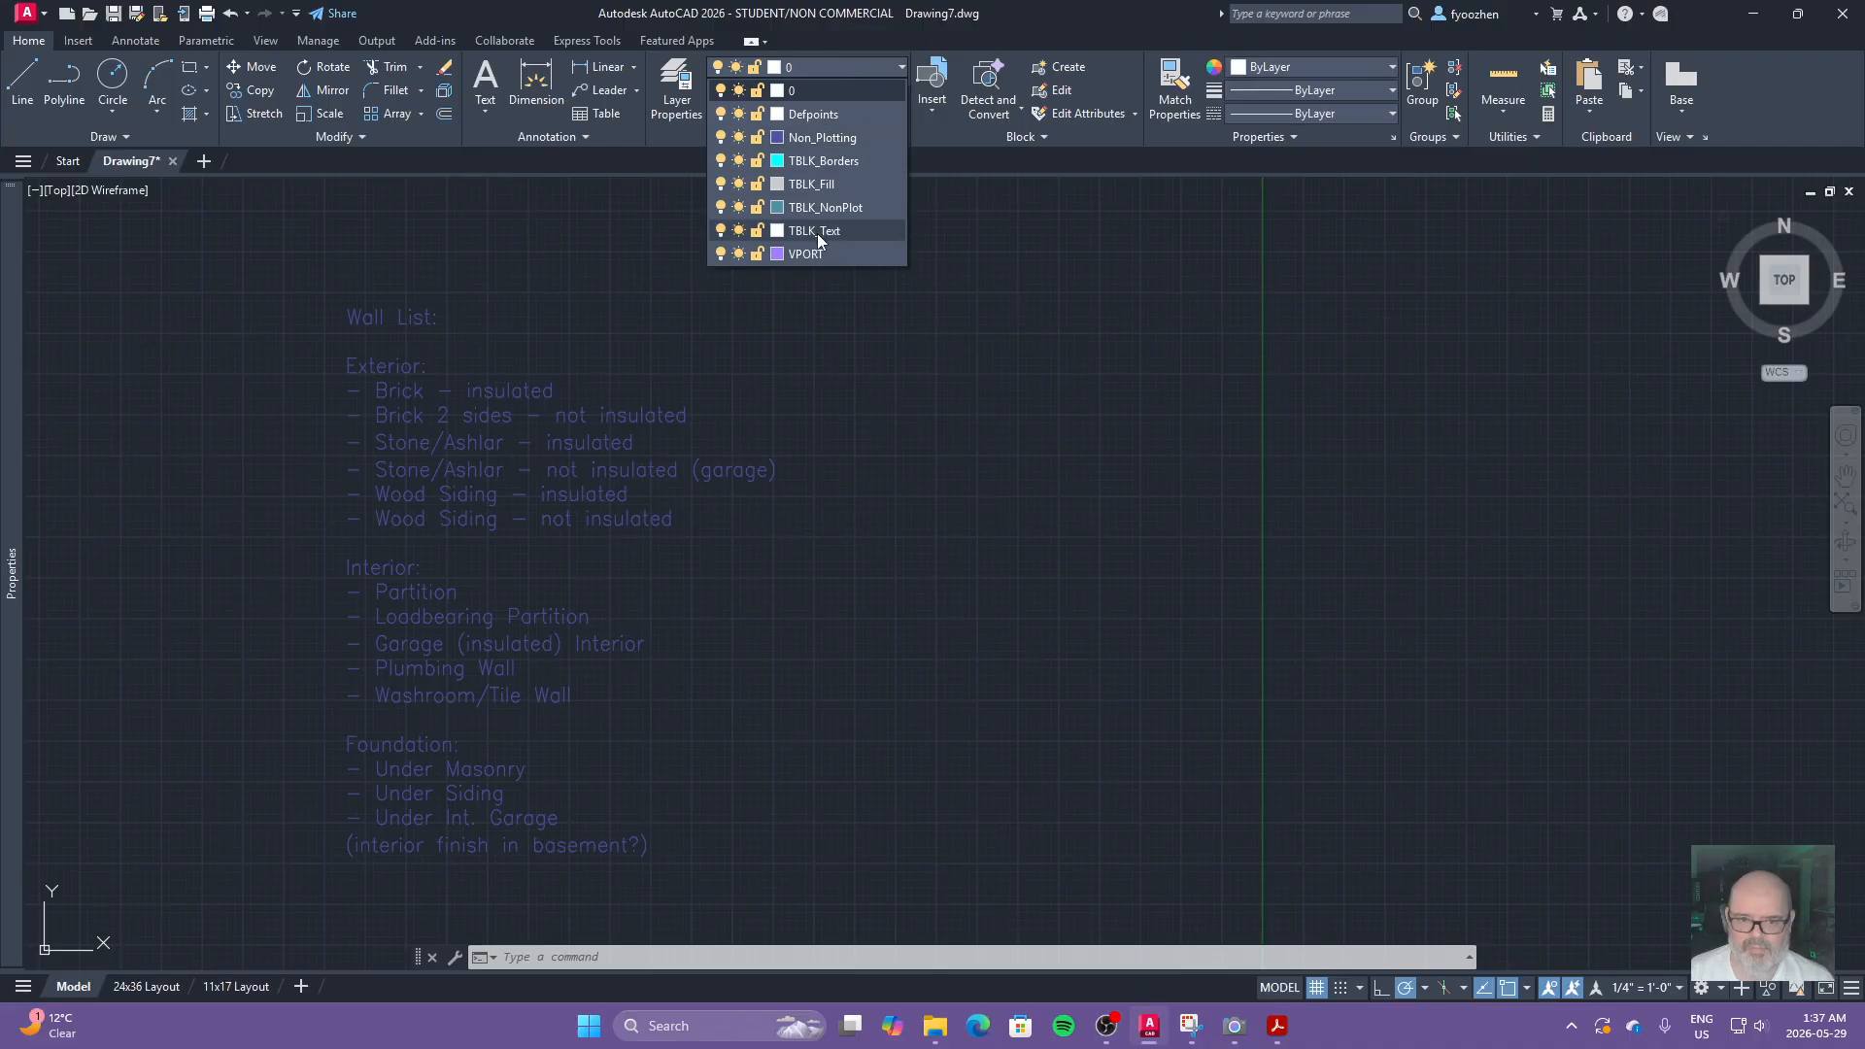
left_click(676, 90)
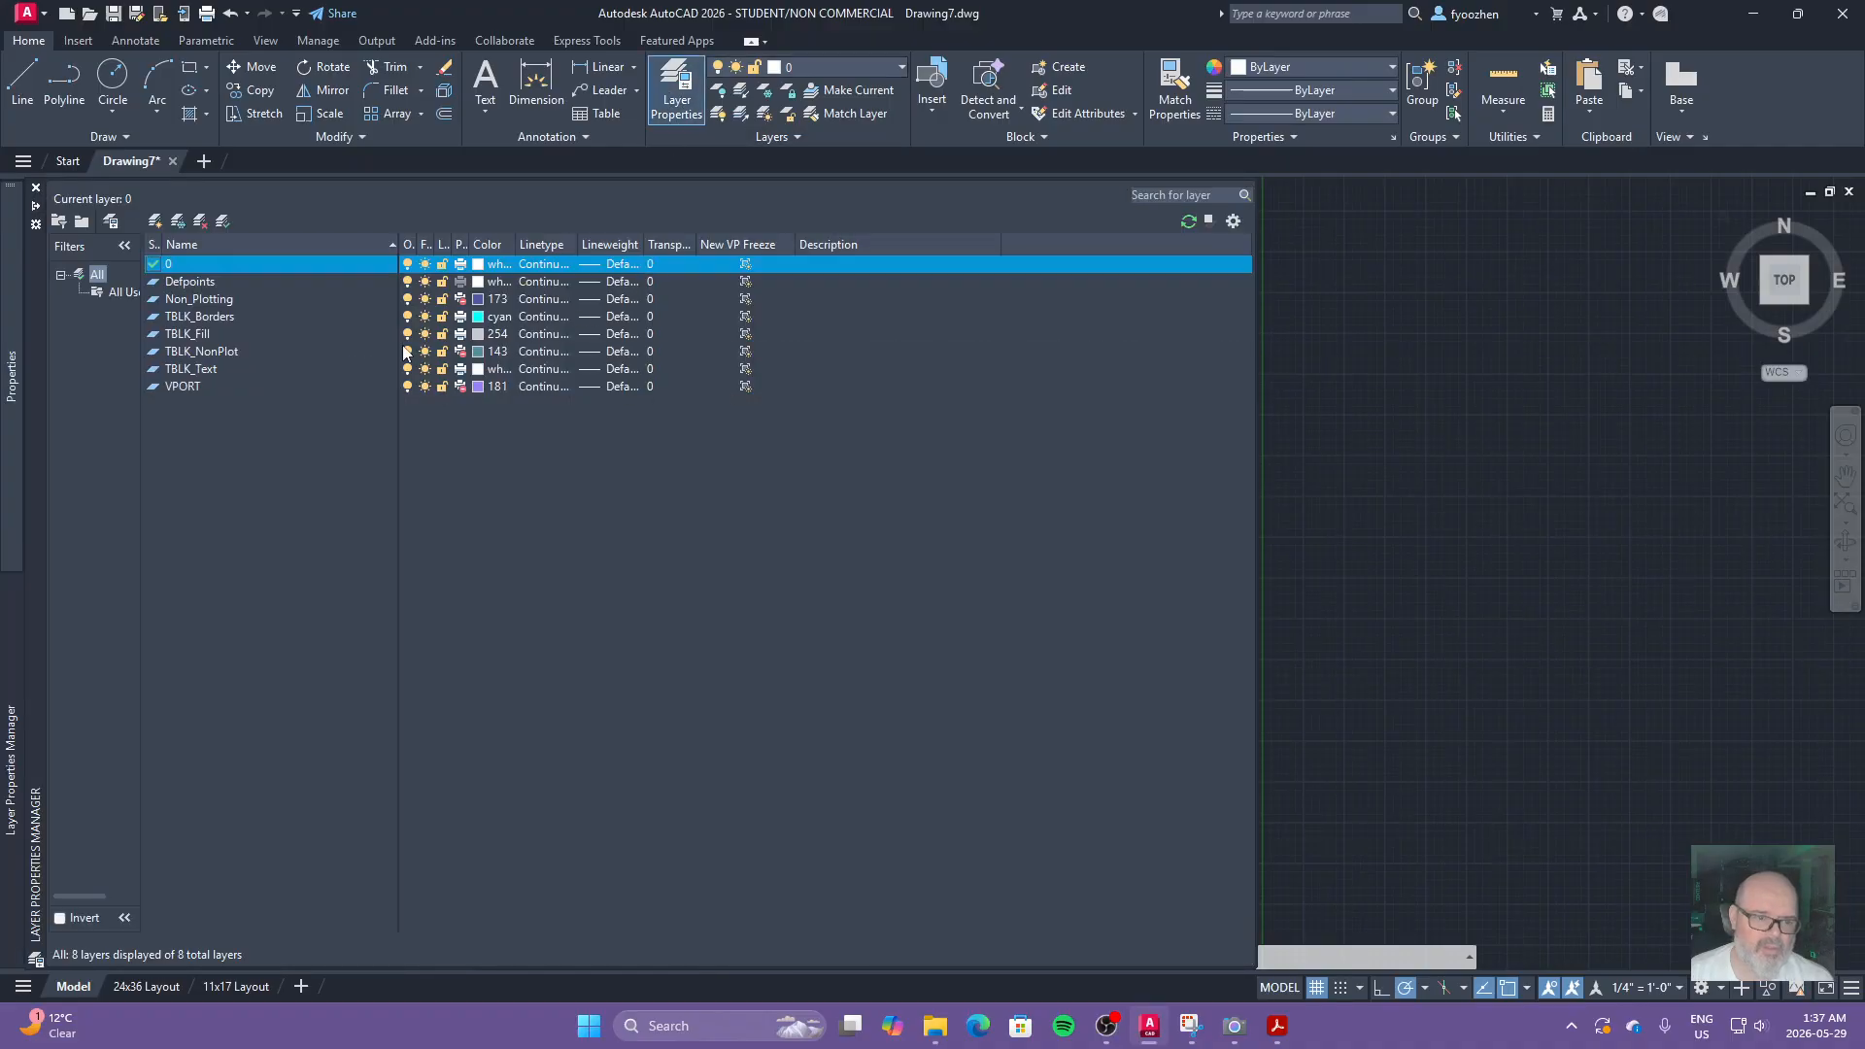
Step: Create two new layers named A01-Walls and A01-Windows
left_click(163, 223)
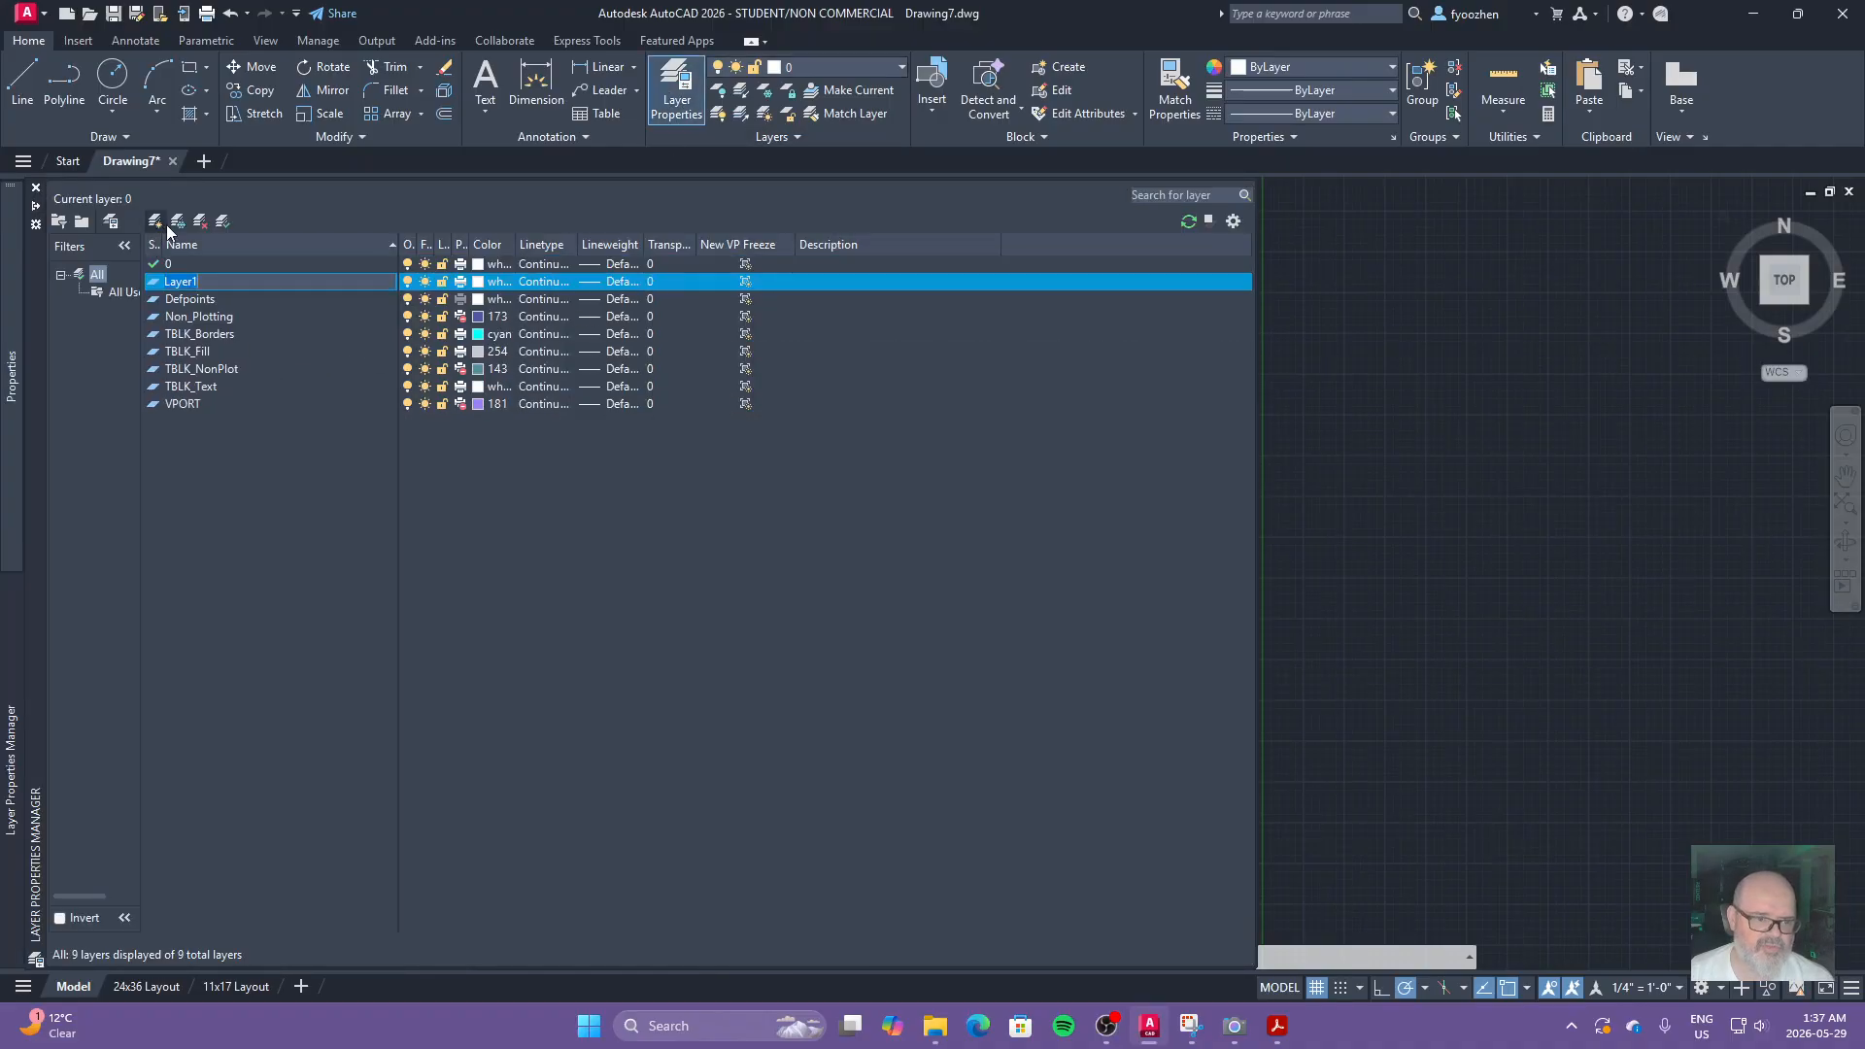
type("A")
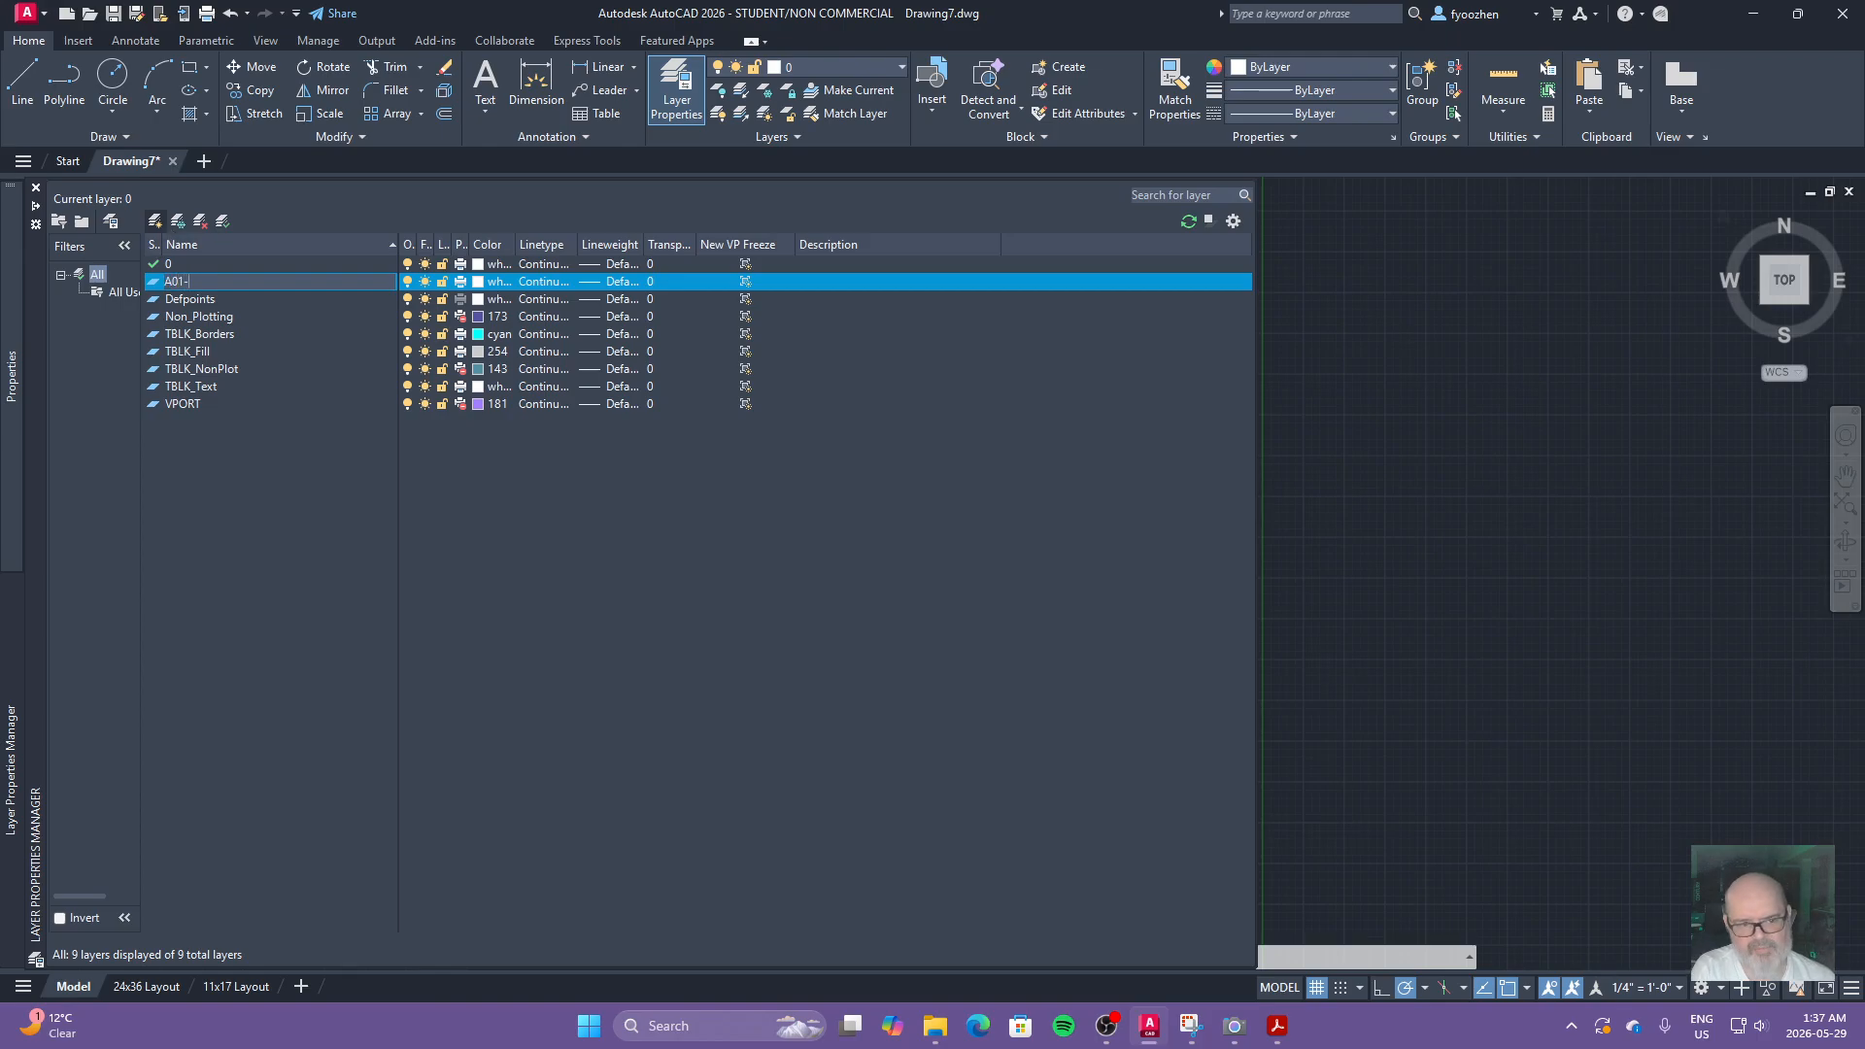
type("01-")
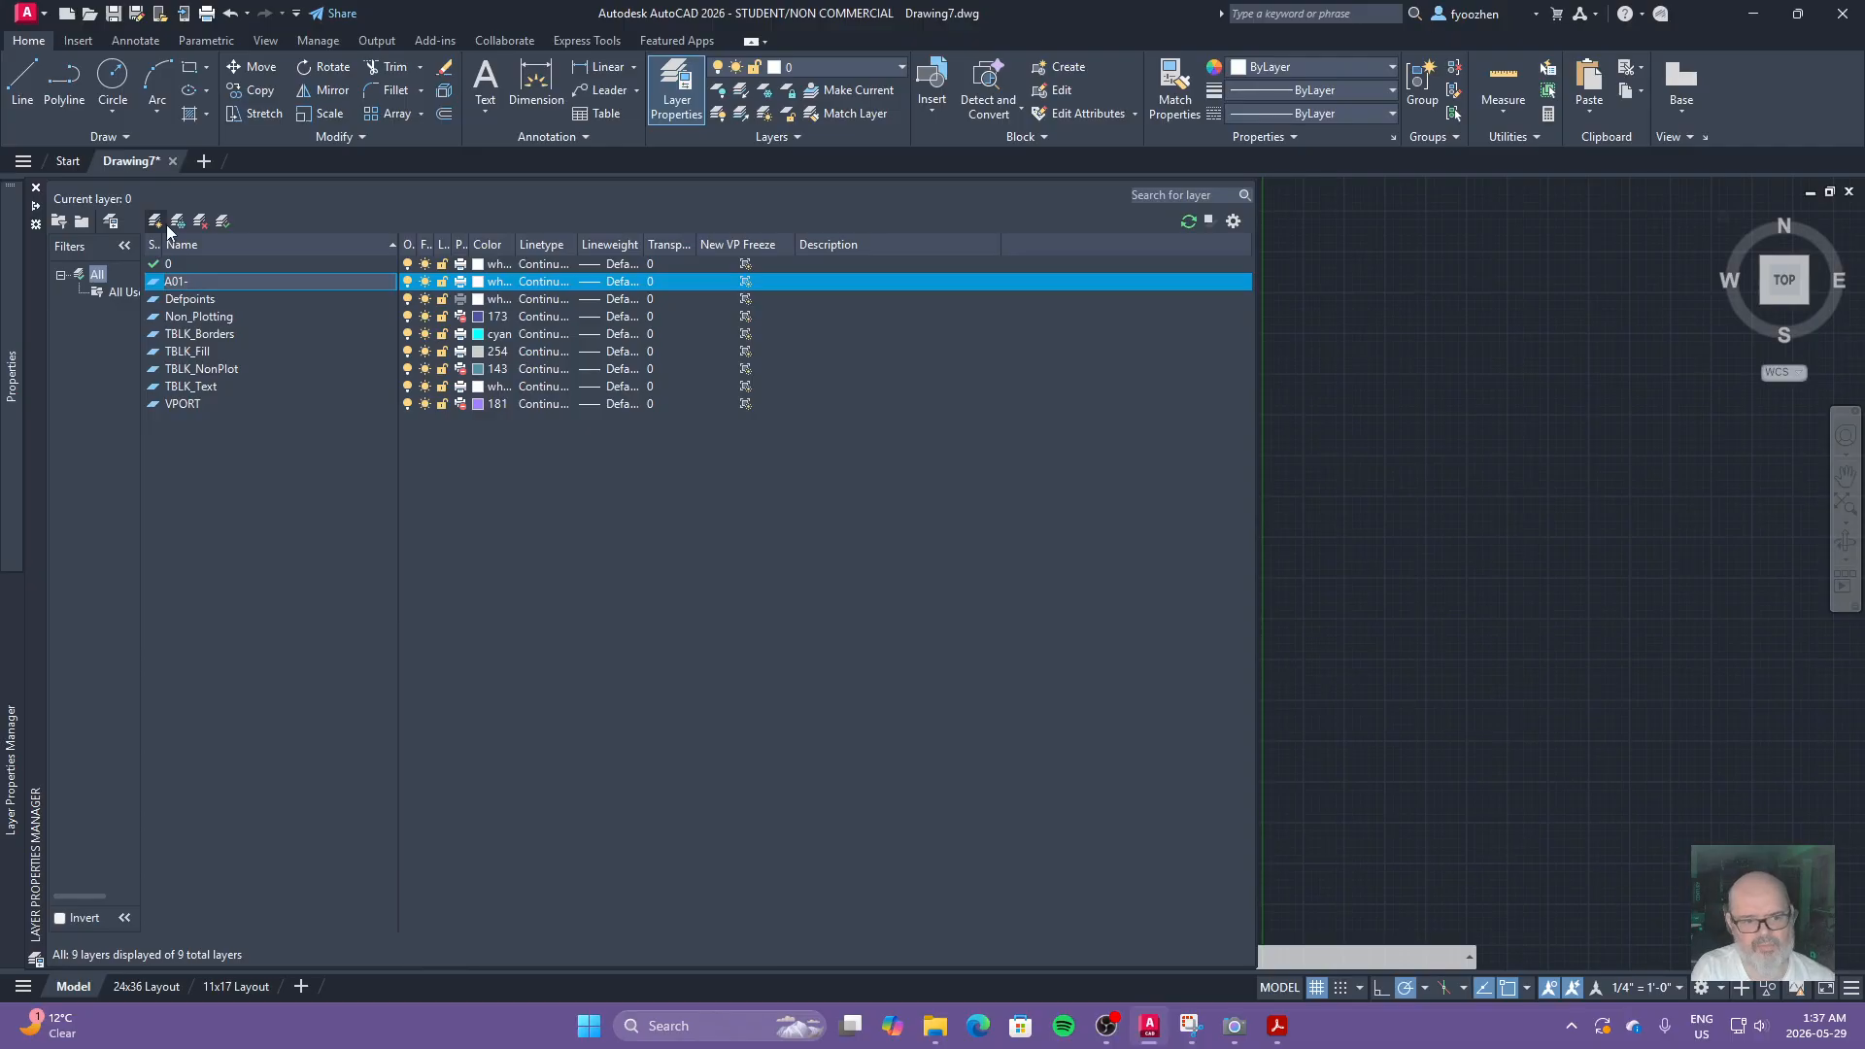
type("Walls")
left_click(167, 226)
type("A")
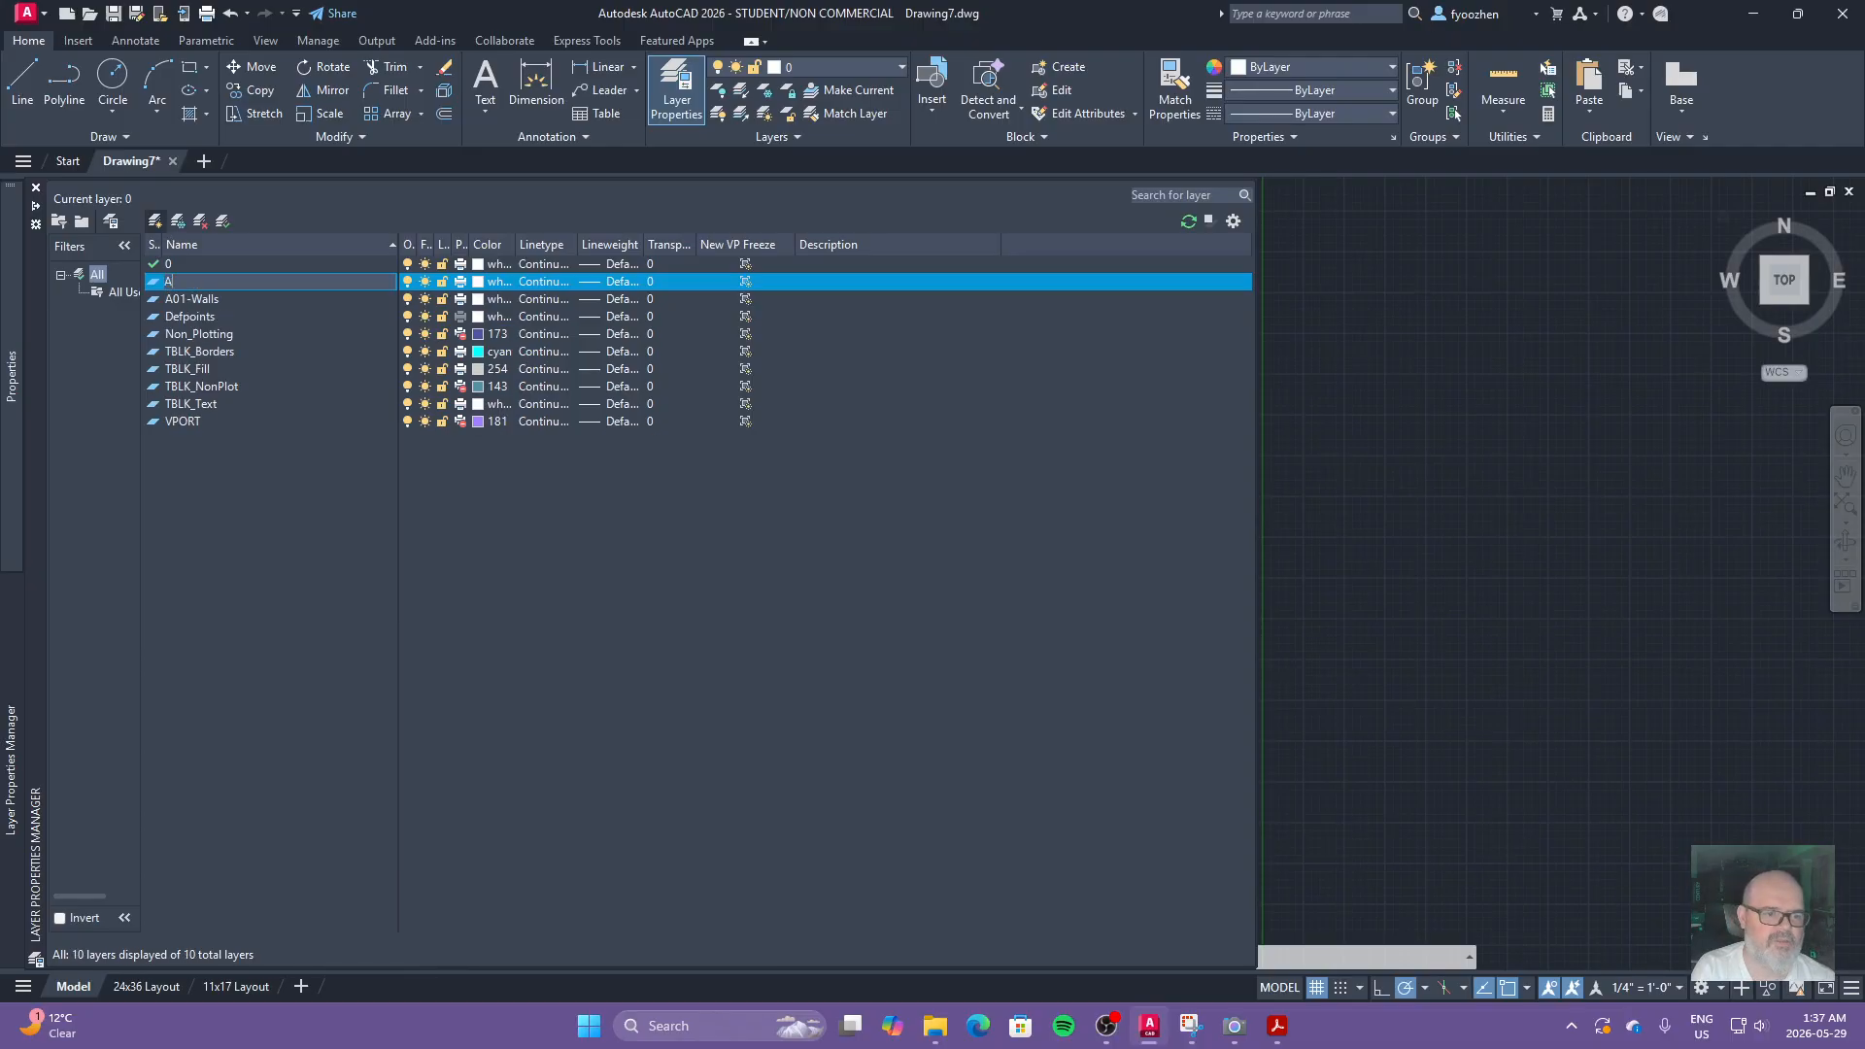
type("01-Windows")
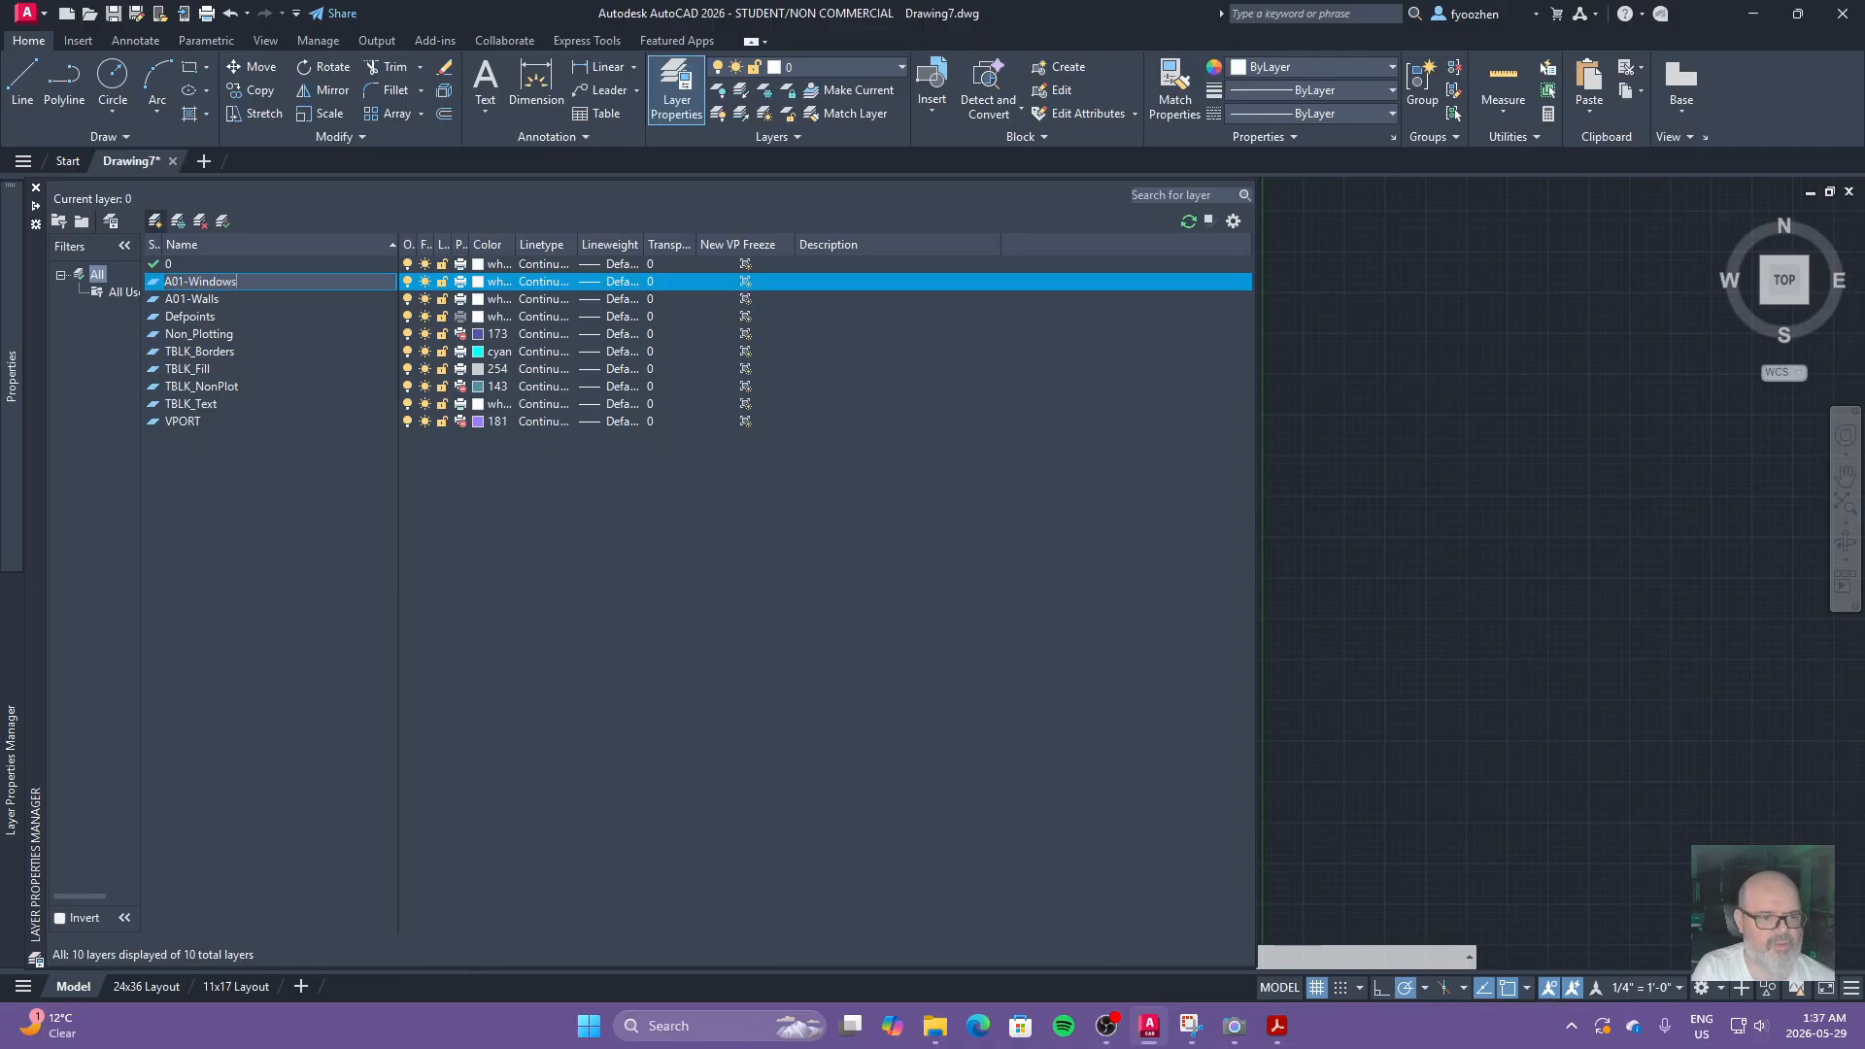
Step: Add two more layers to the drawing, named A01-Doors and A01-Fixtures
left_click(167, 226)
type("A01-D")
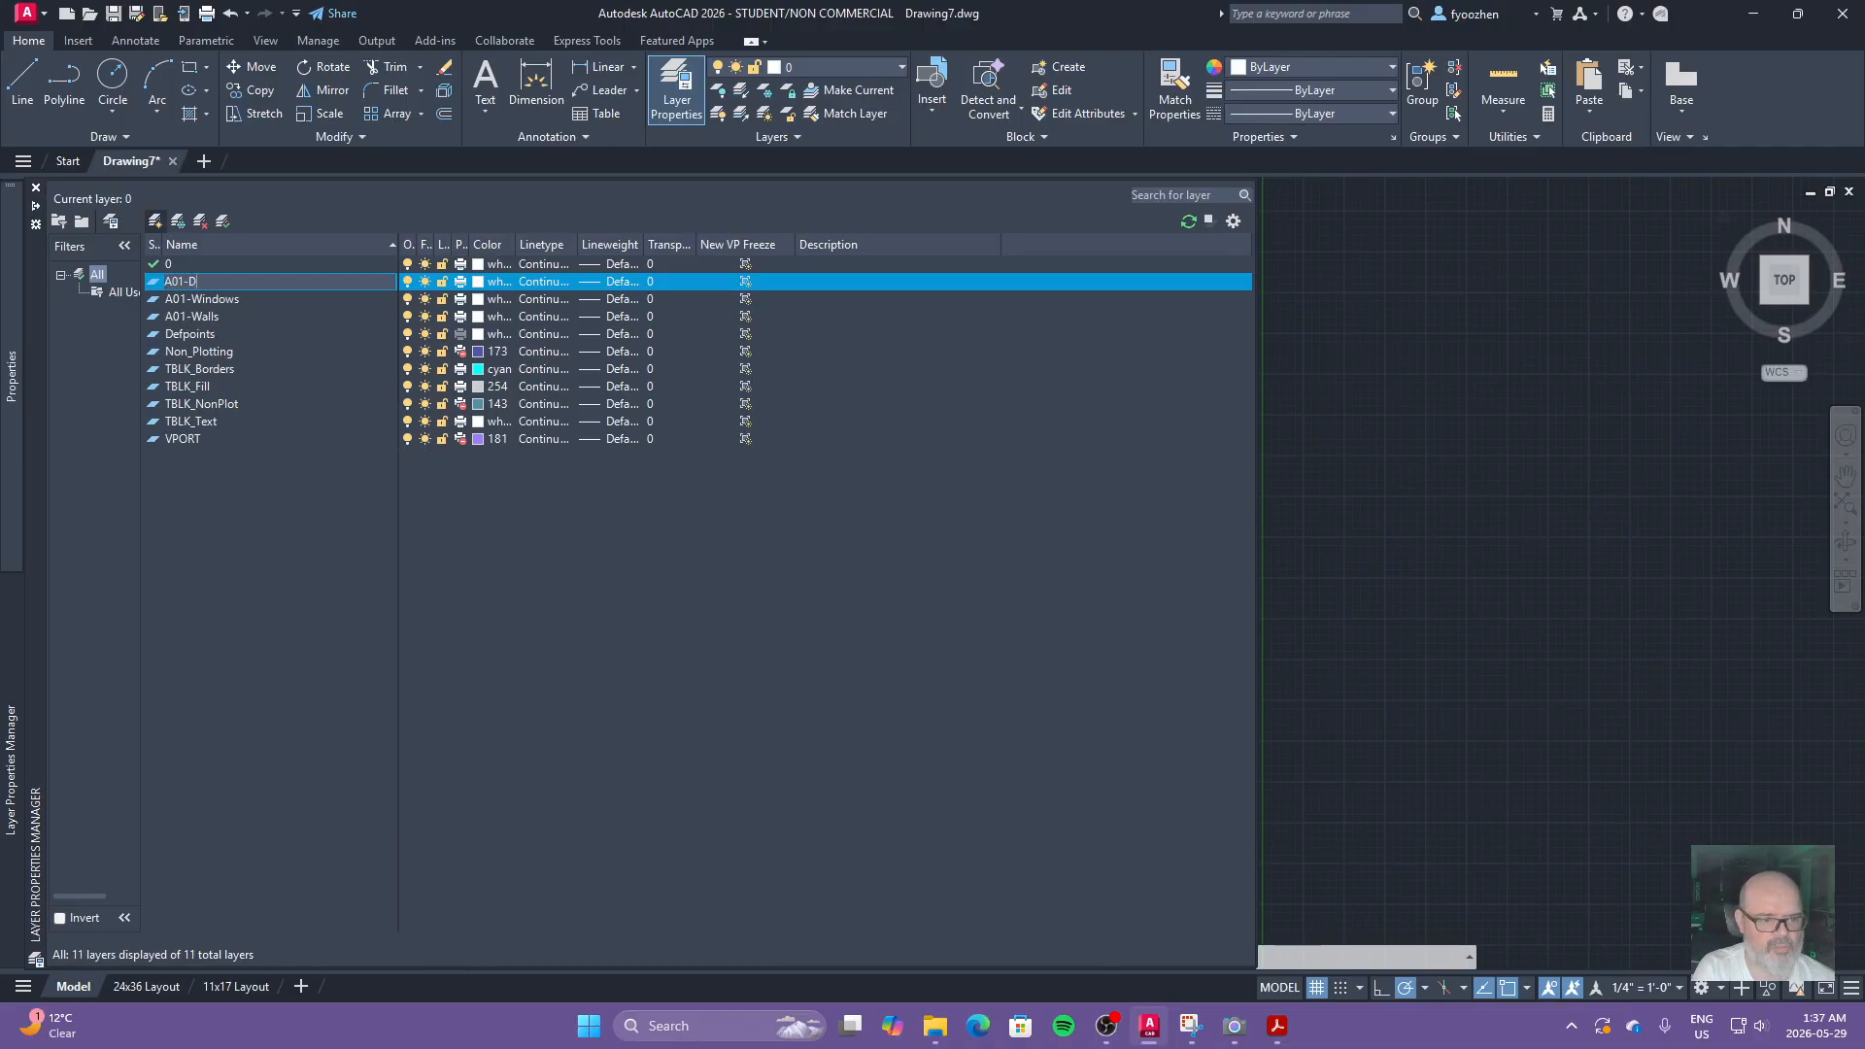
type("oors")
left_click(167, 226)
type("A01-")
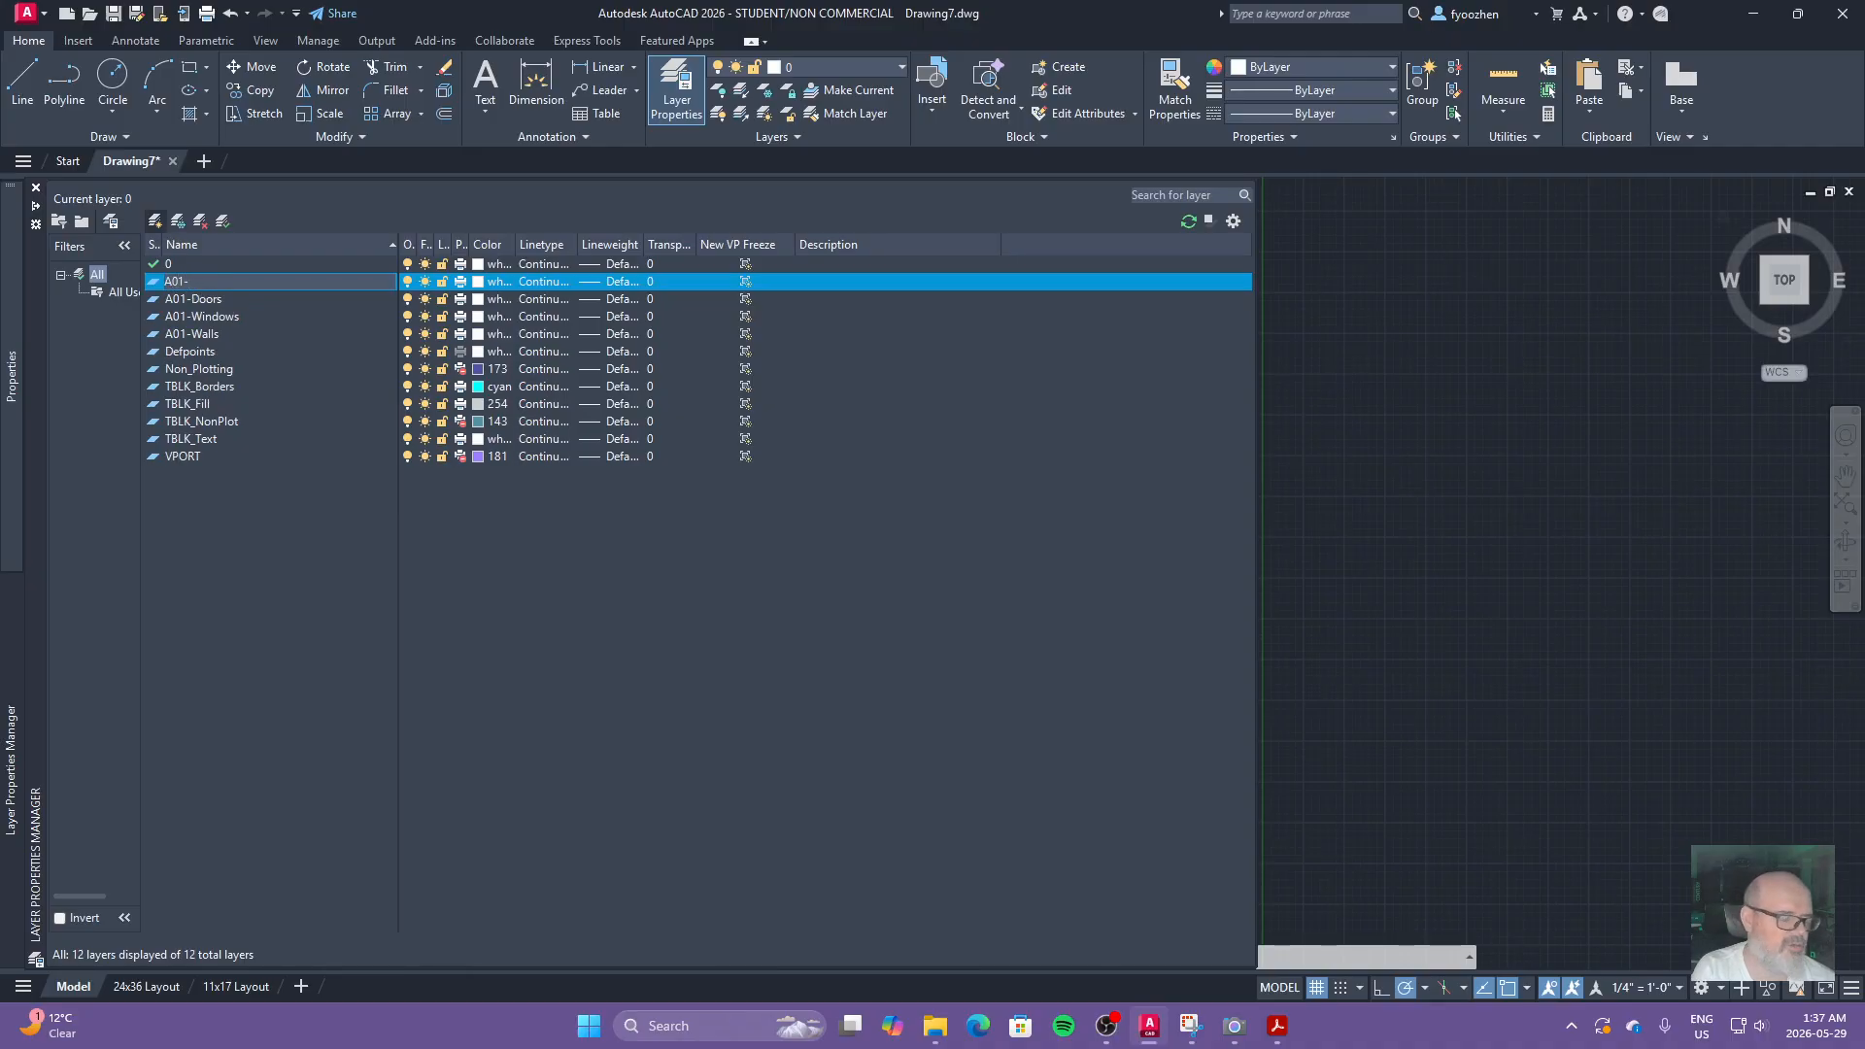
type("Fixtures")
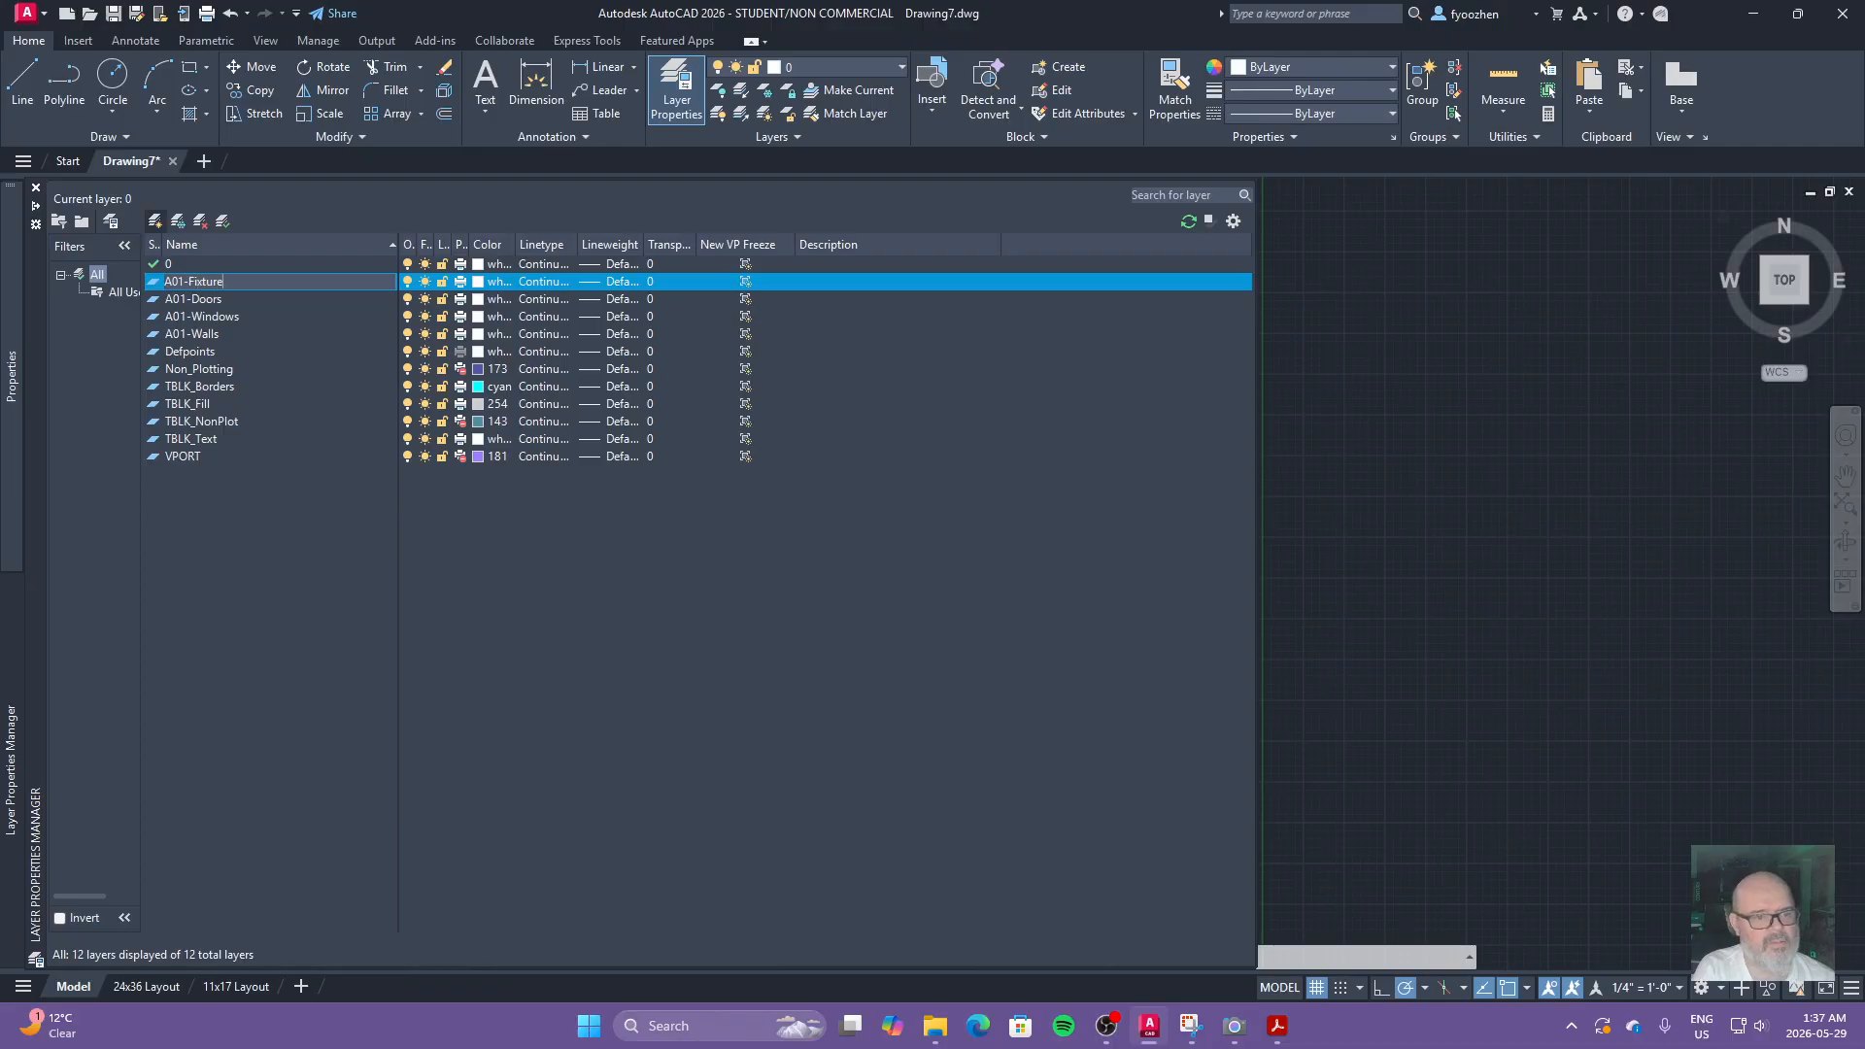
Step: Create the layers A01-Furniture and A01-Millwork
left_click(167, 227)
type("A01-Walls")
left_click(167, 226)
type("A01-Furniture")
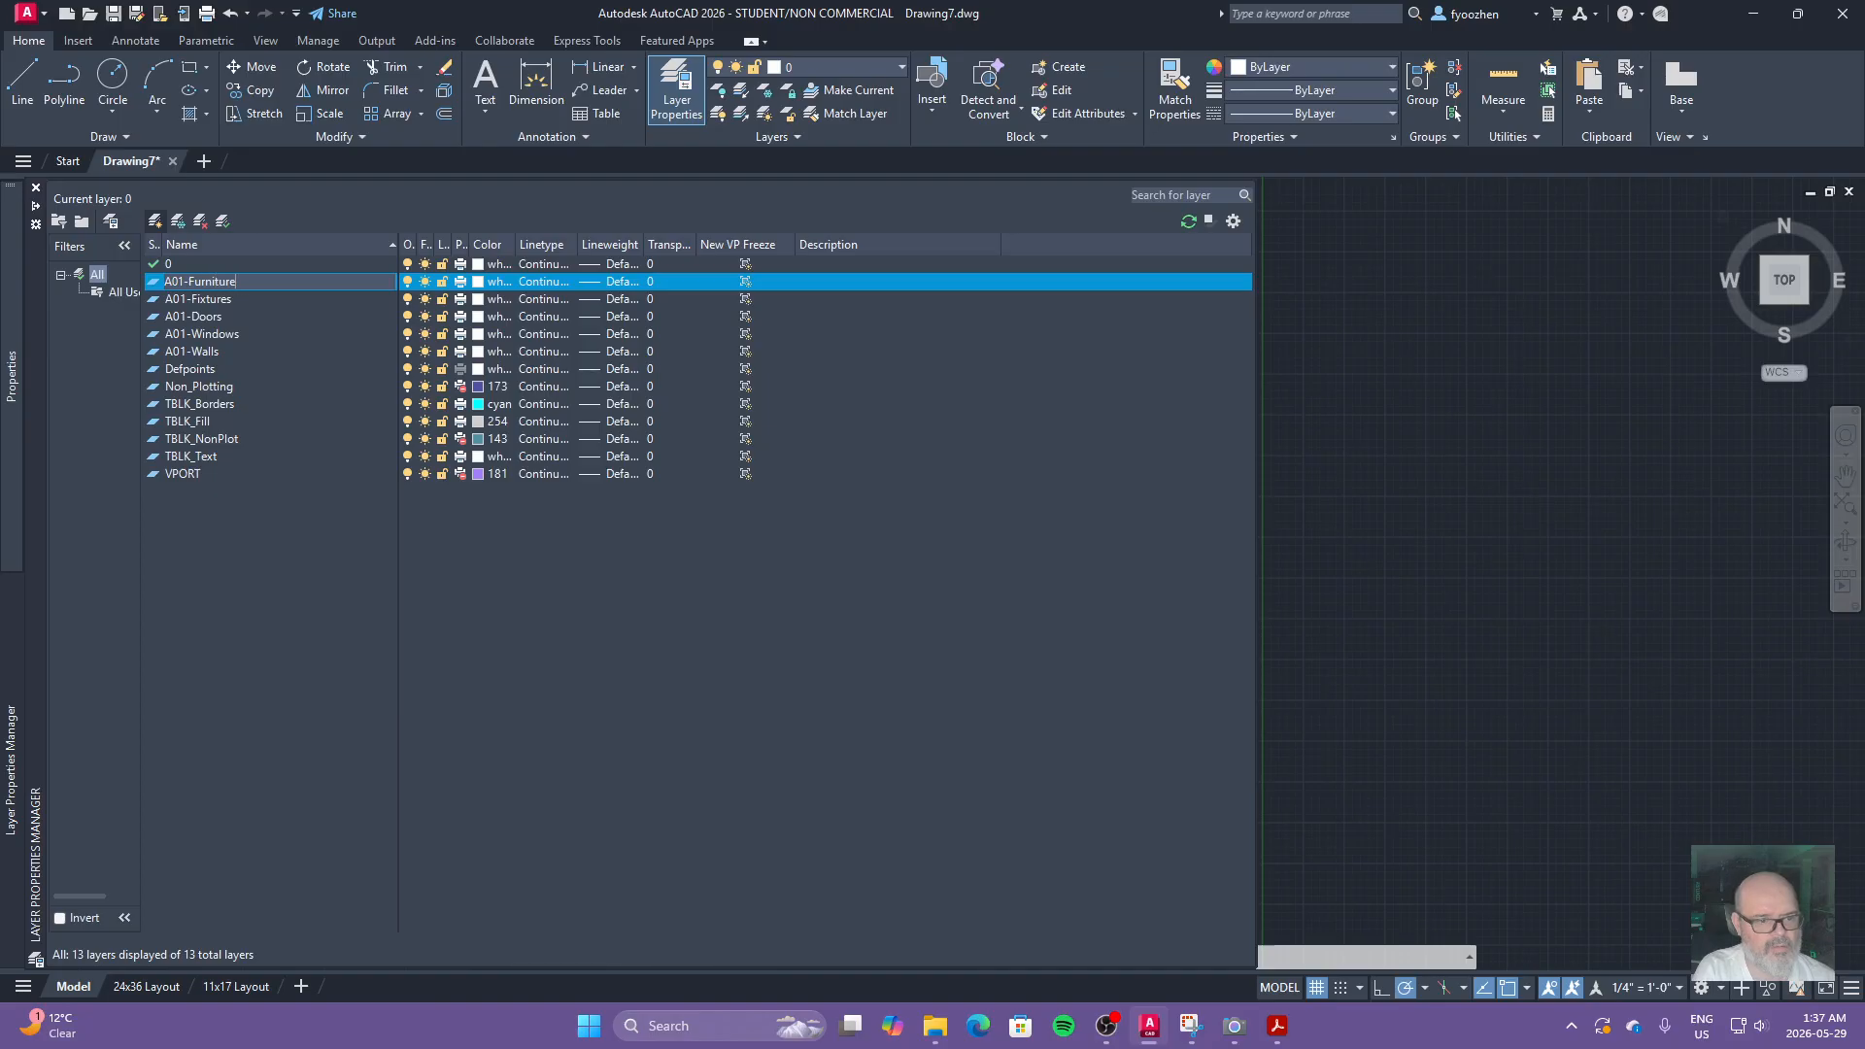
left_click(167, 226)
type("A01-Millwork")
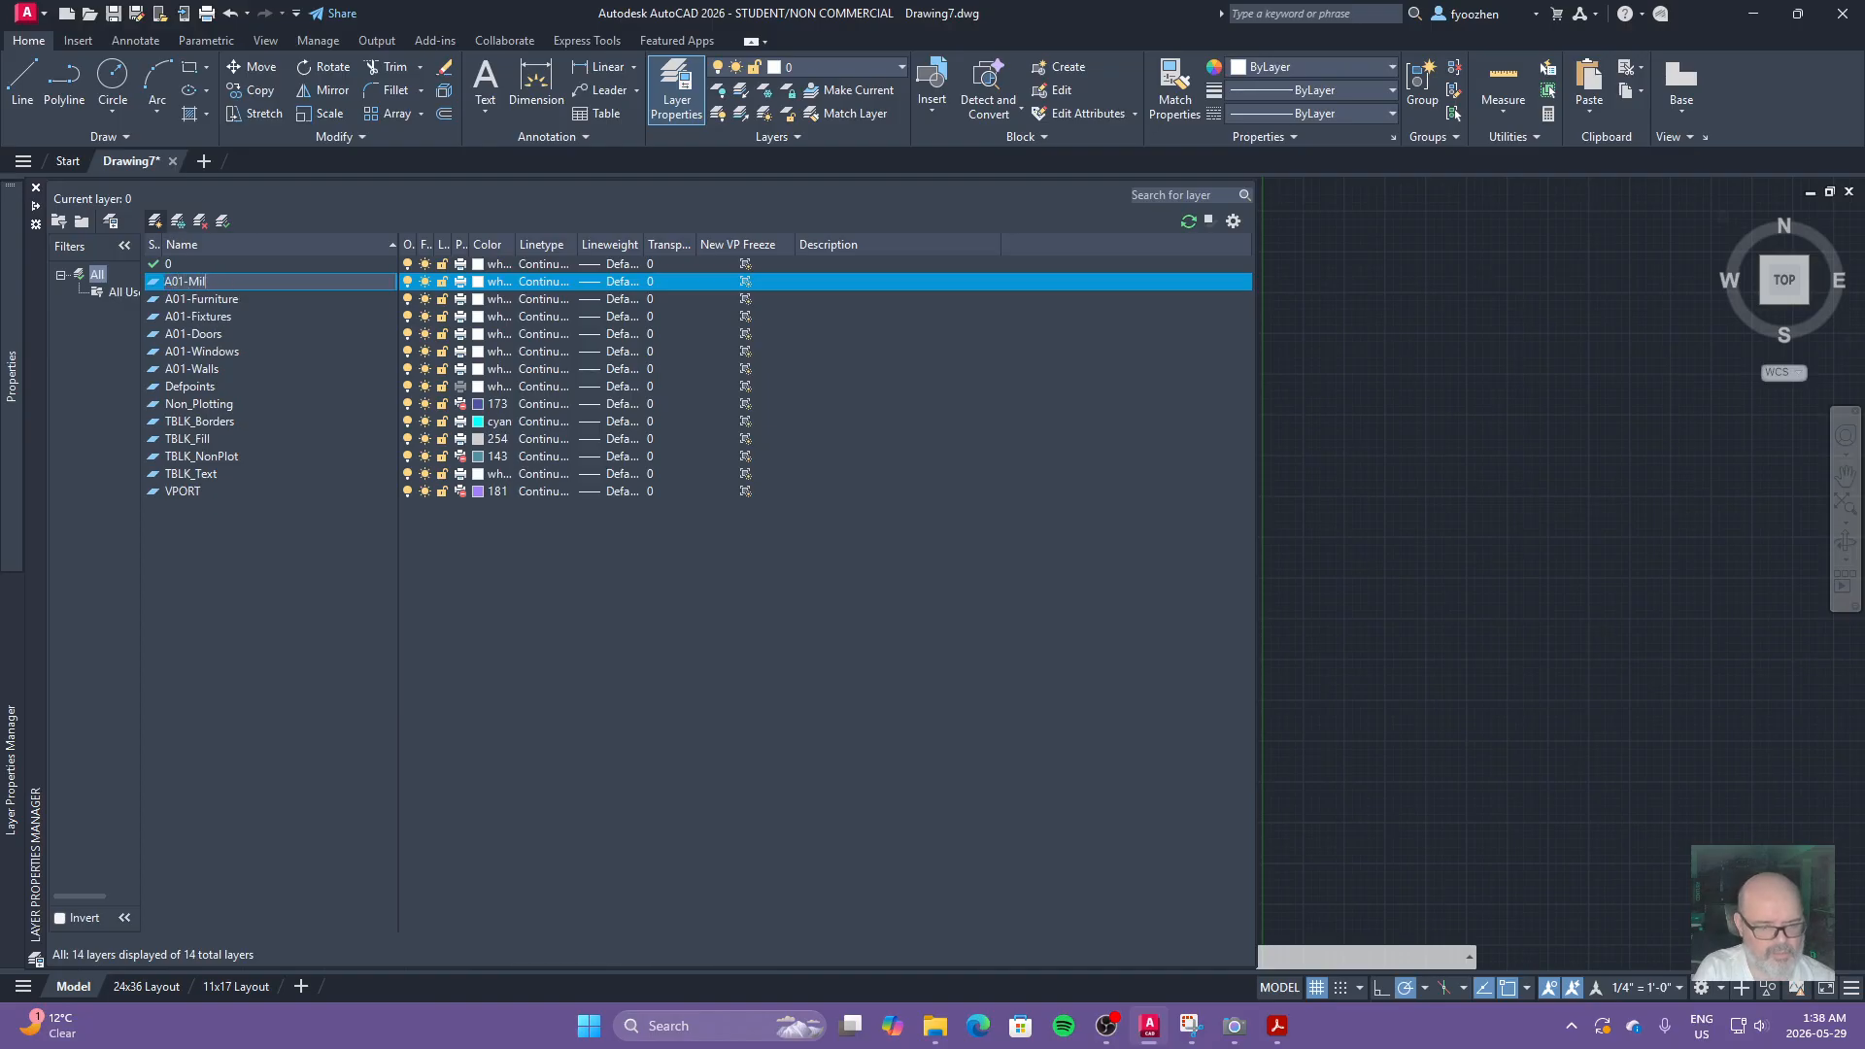
Step: Create the annotation layers A01-Dimensions and A01-Notes
left_click(167, 226)
type("A01-")
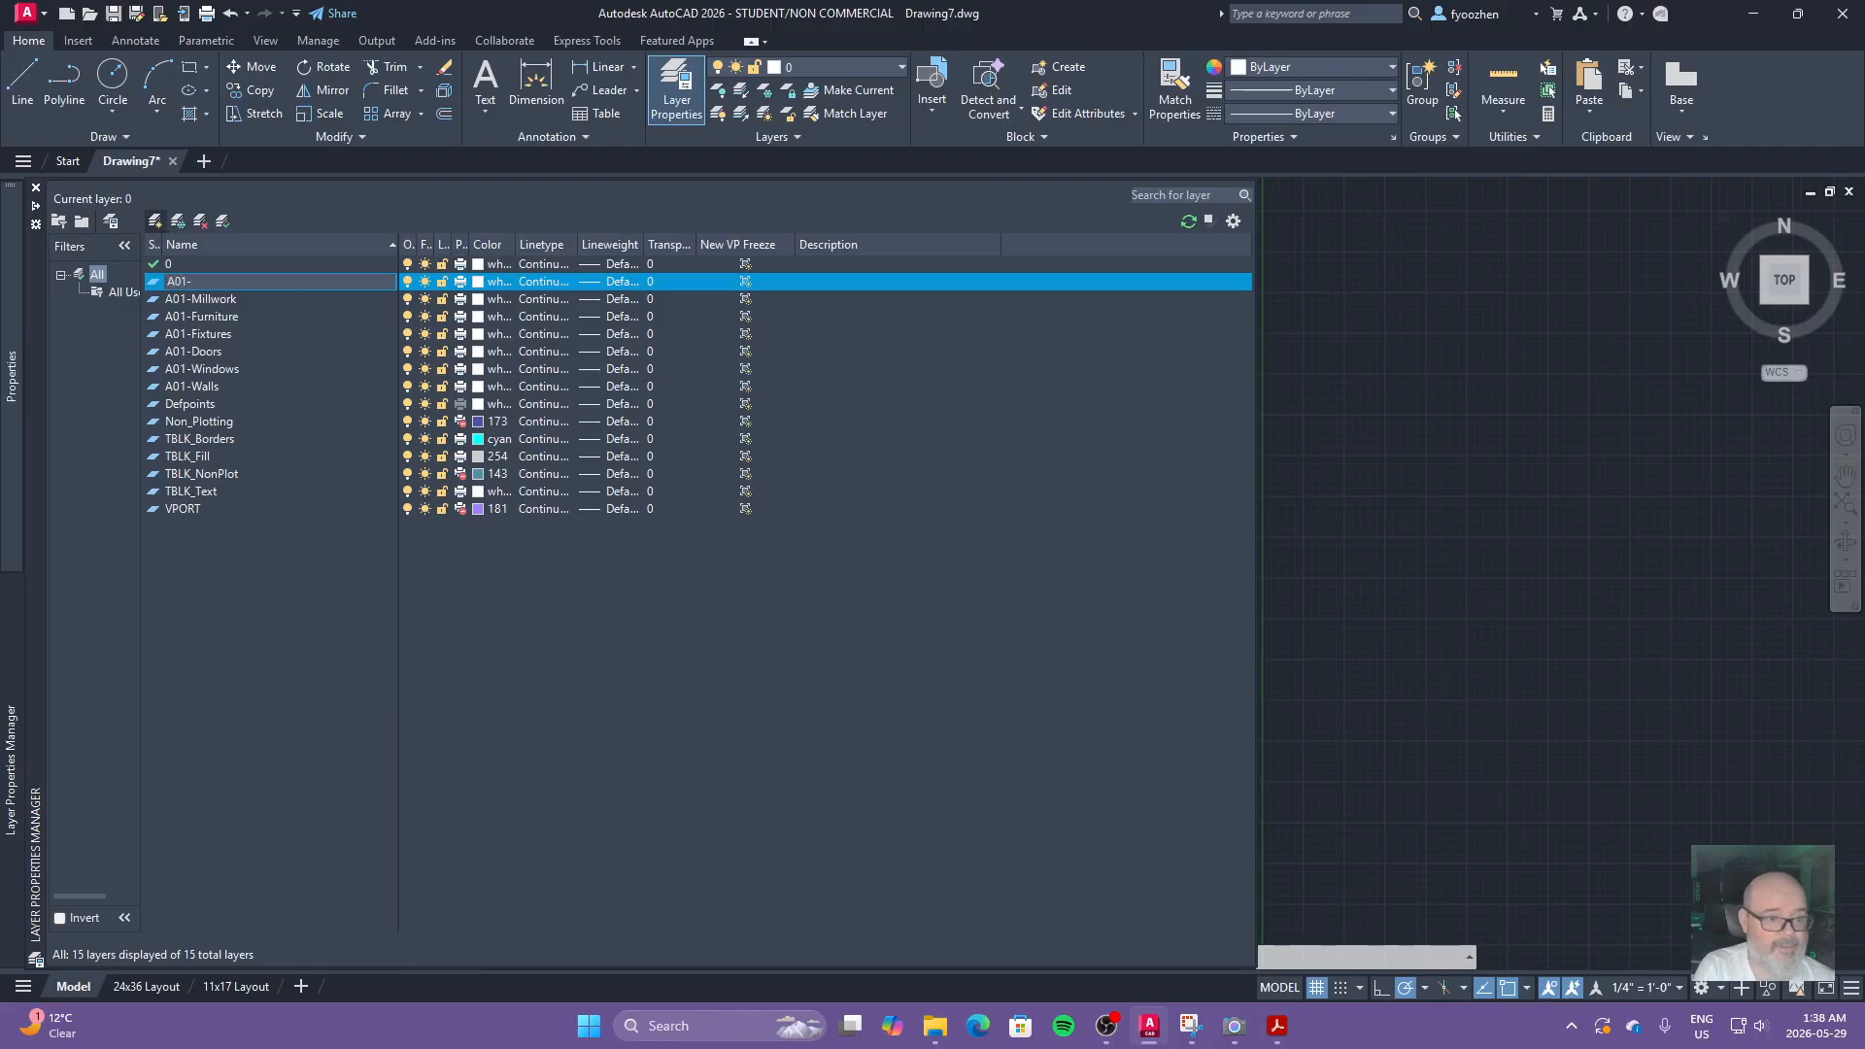
type("Dimensions")
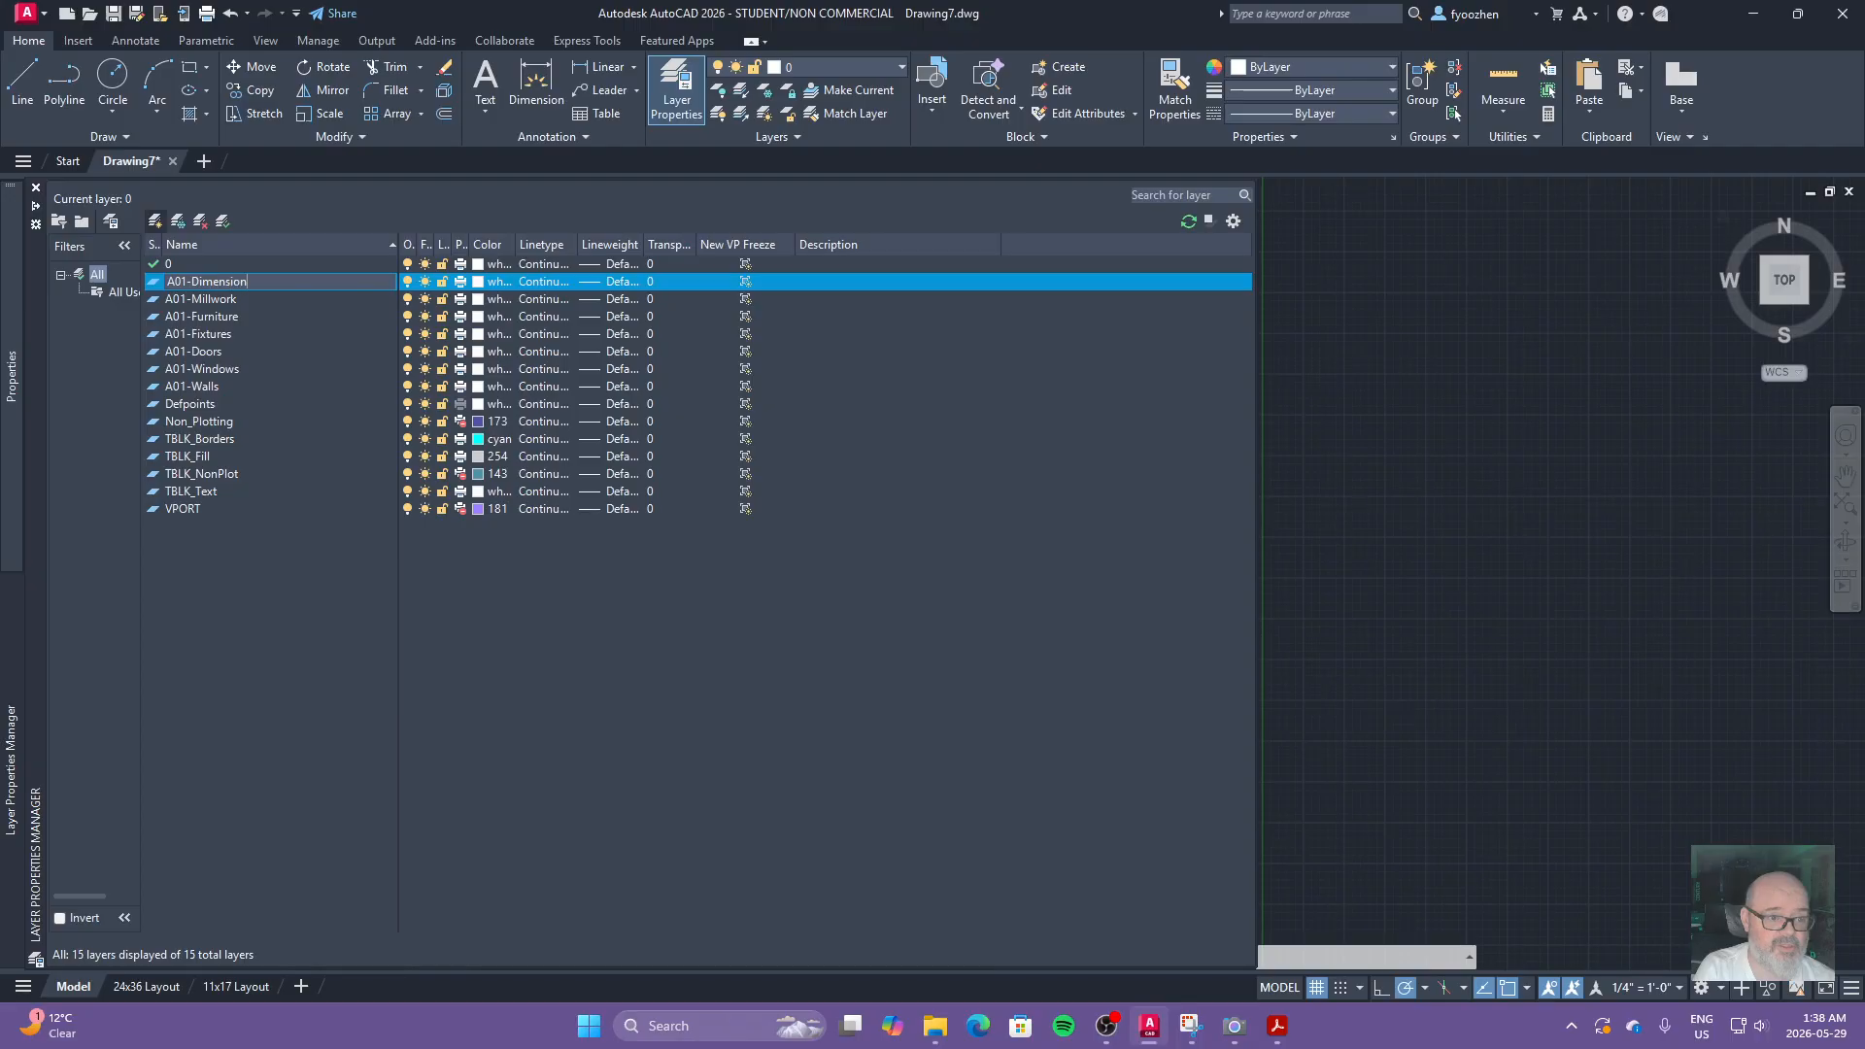
left_click(167, 226)
type("A01-Notes")
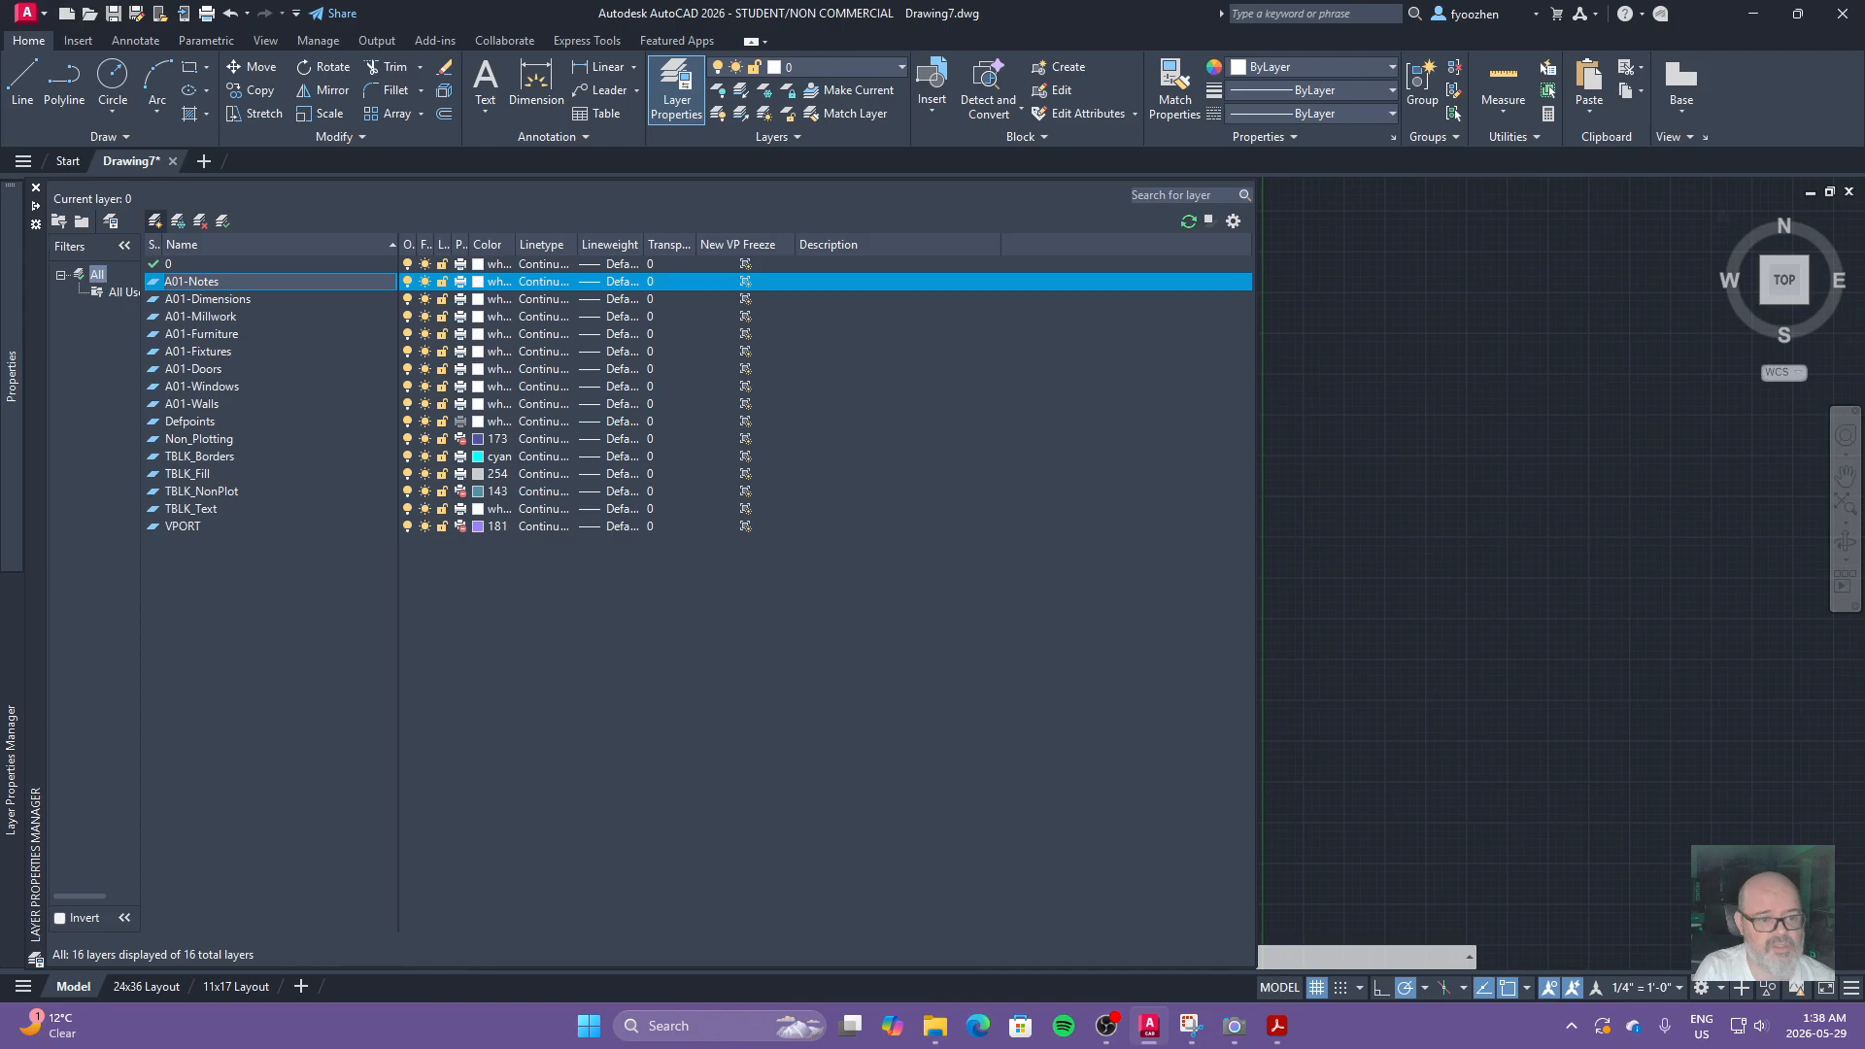
Step: Add new layers named A01-Symbols and A01-Equipment
left_click(167, 228)
type("A01-")
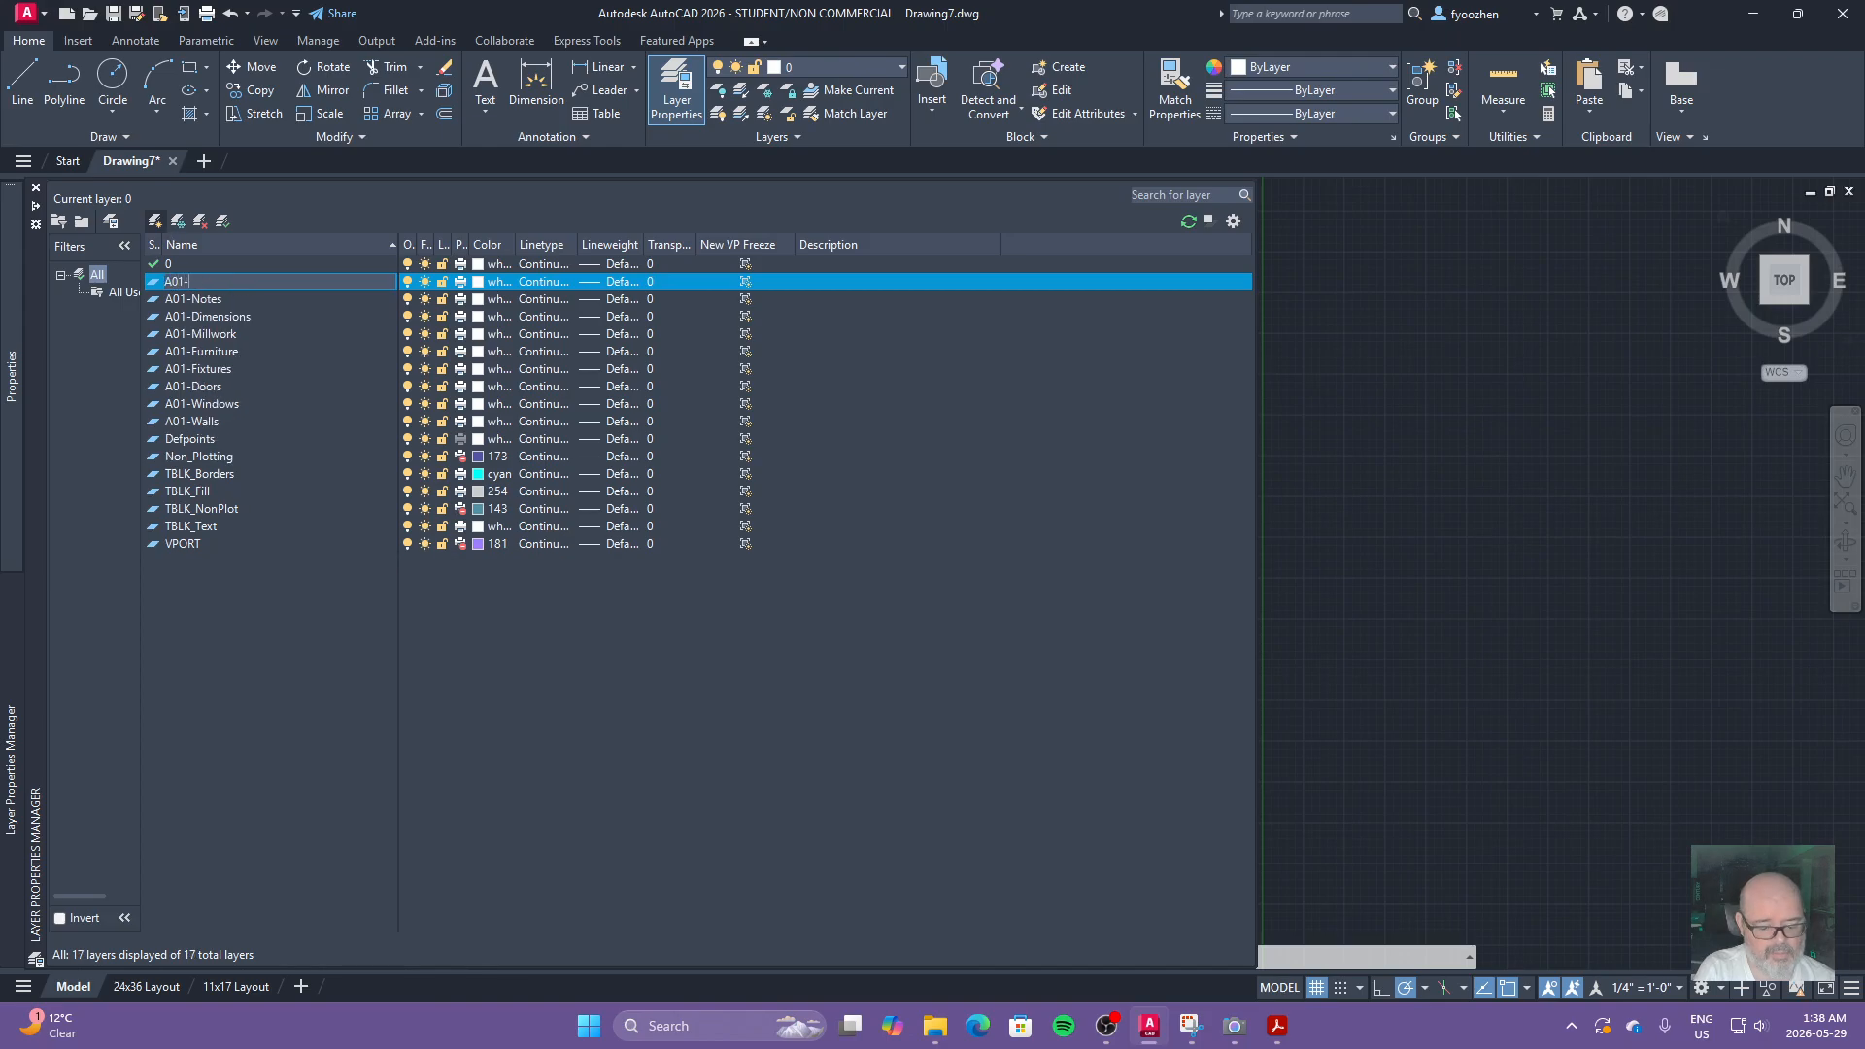
type("Symbols")
left_click(167, 228)
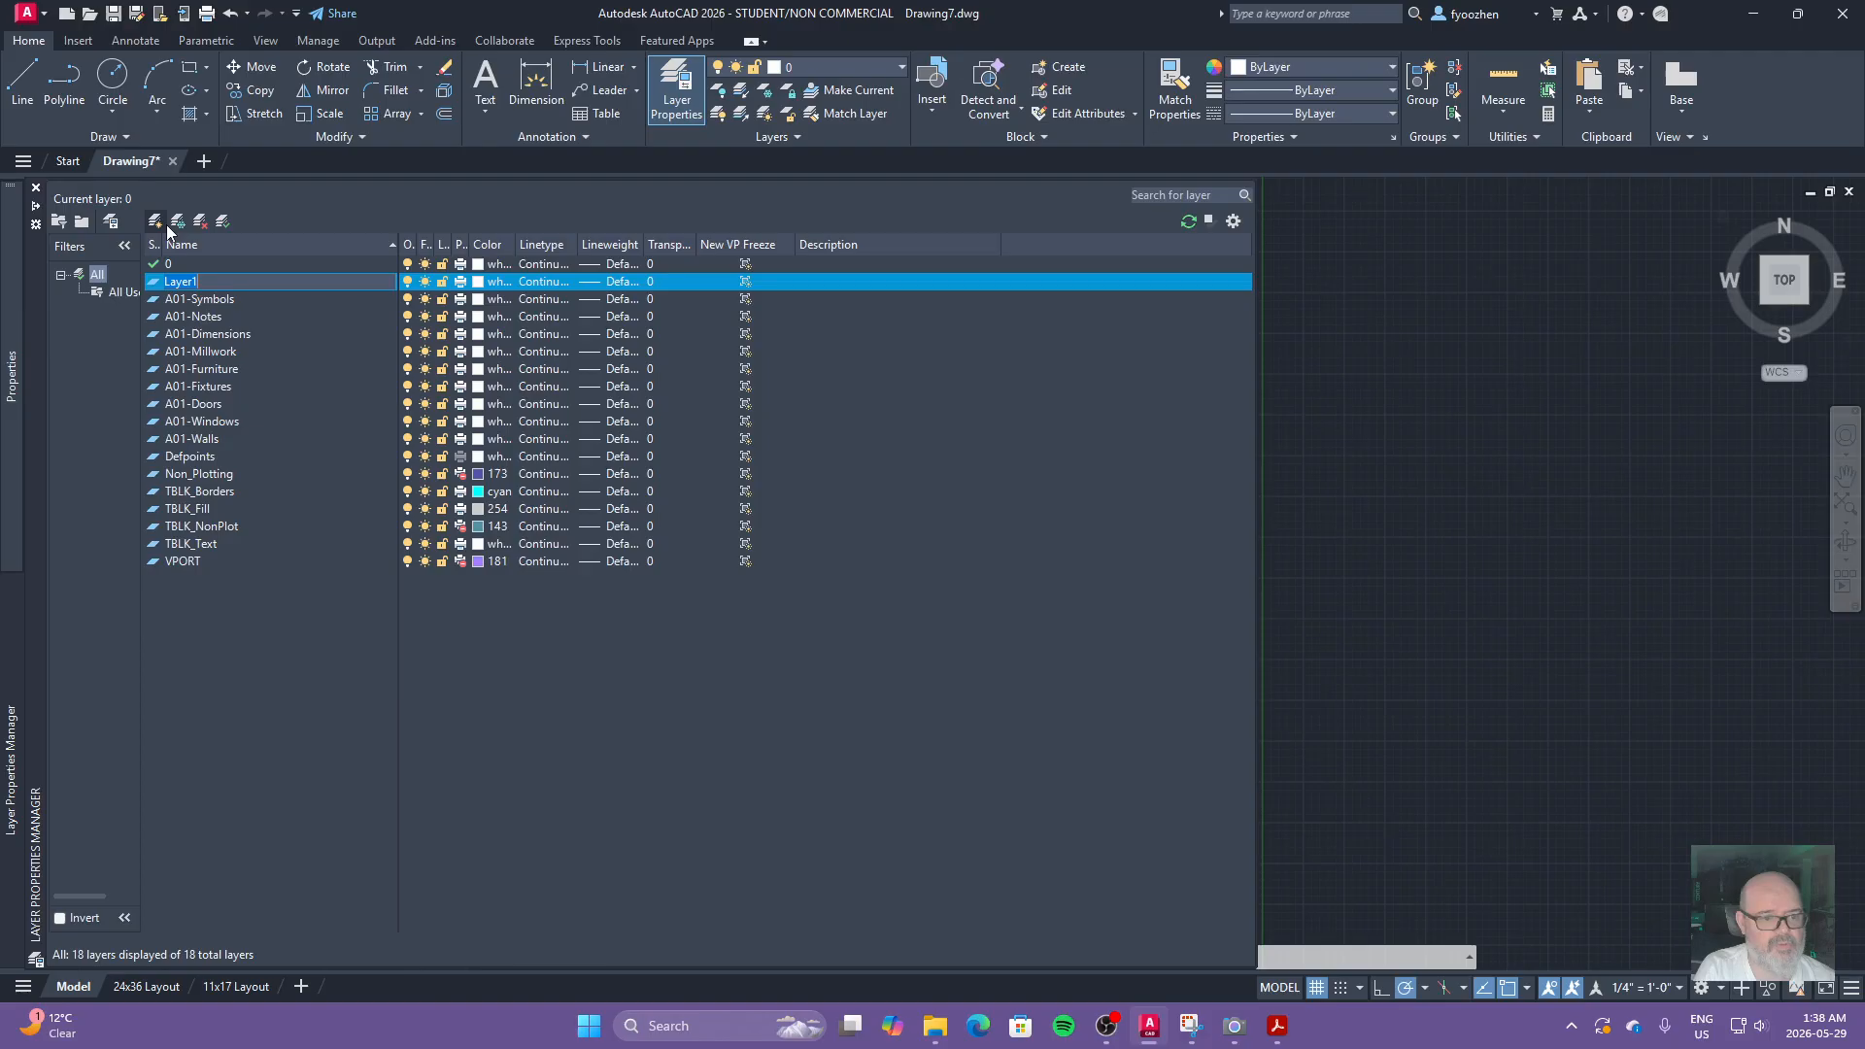
type("A01-Equipment")
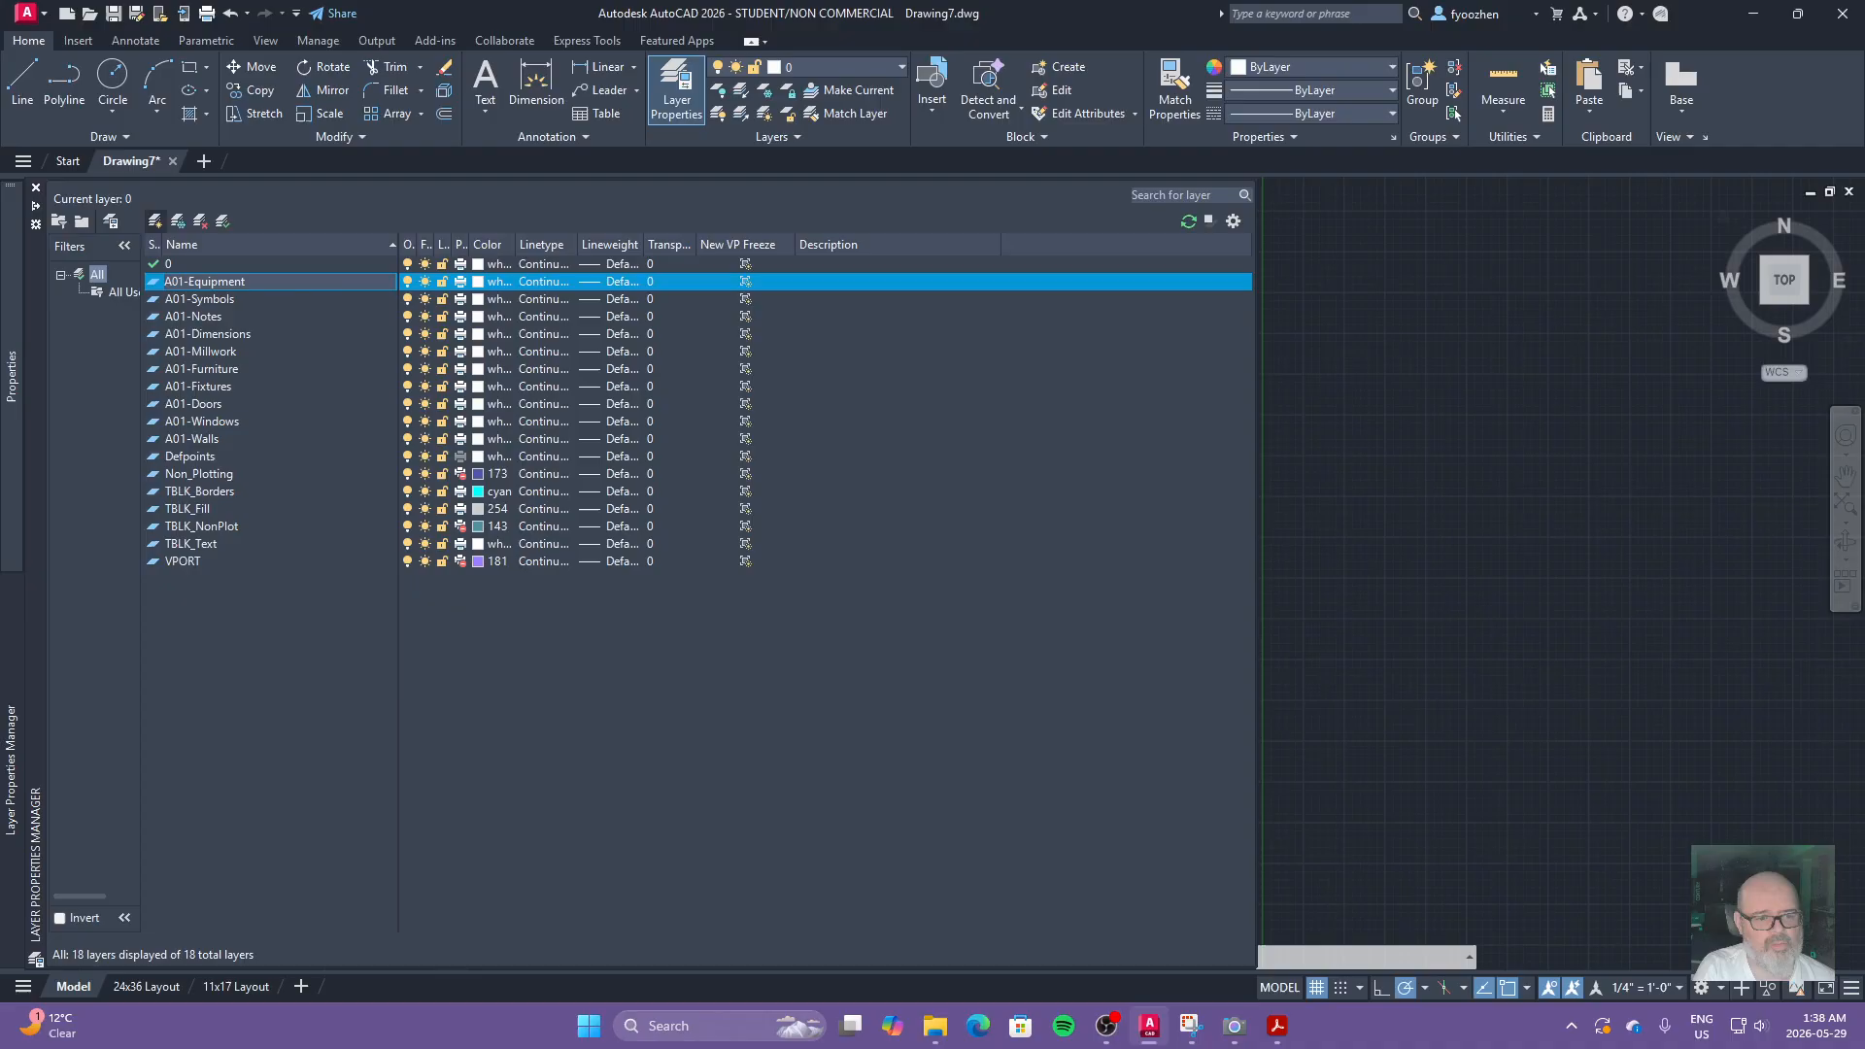
Step: Create the layers A01-Appliances and A01-Stairs to complete the A01 layer set
left_click(167, 228)
type("A")
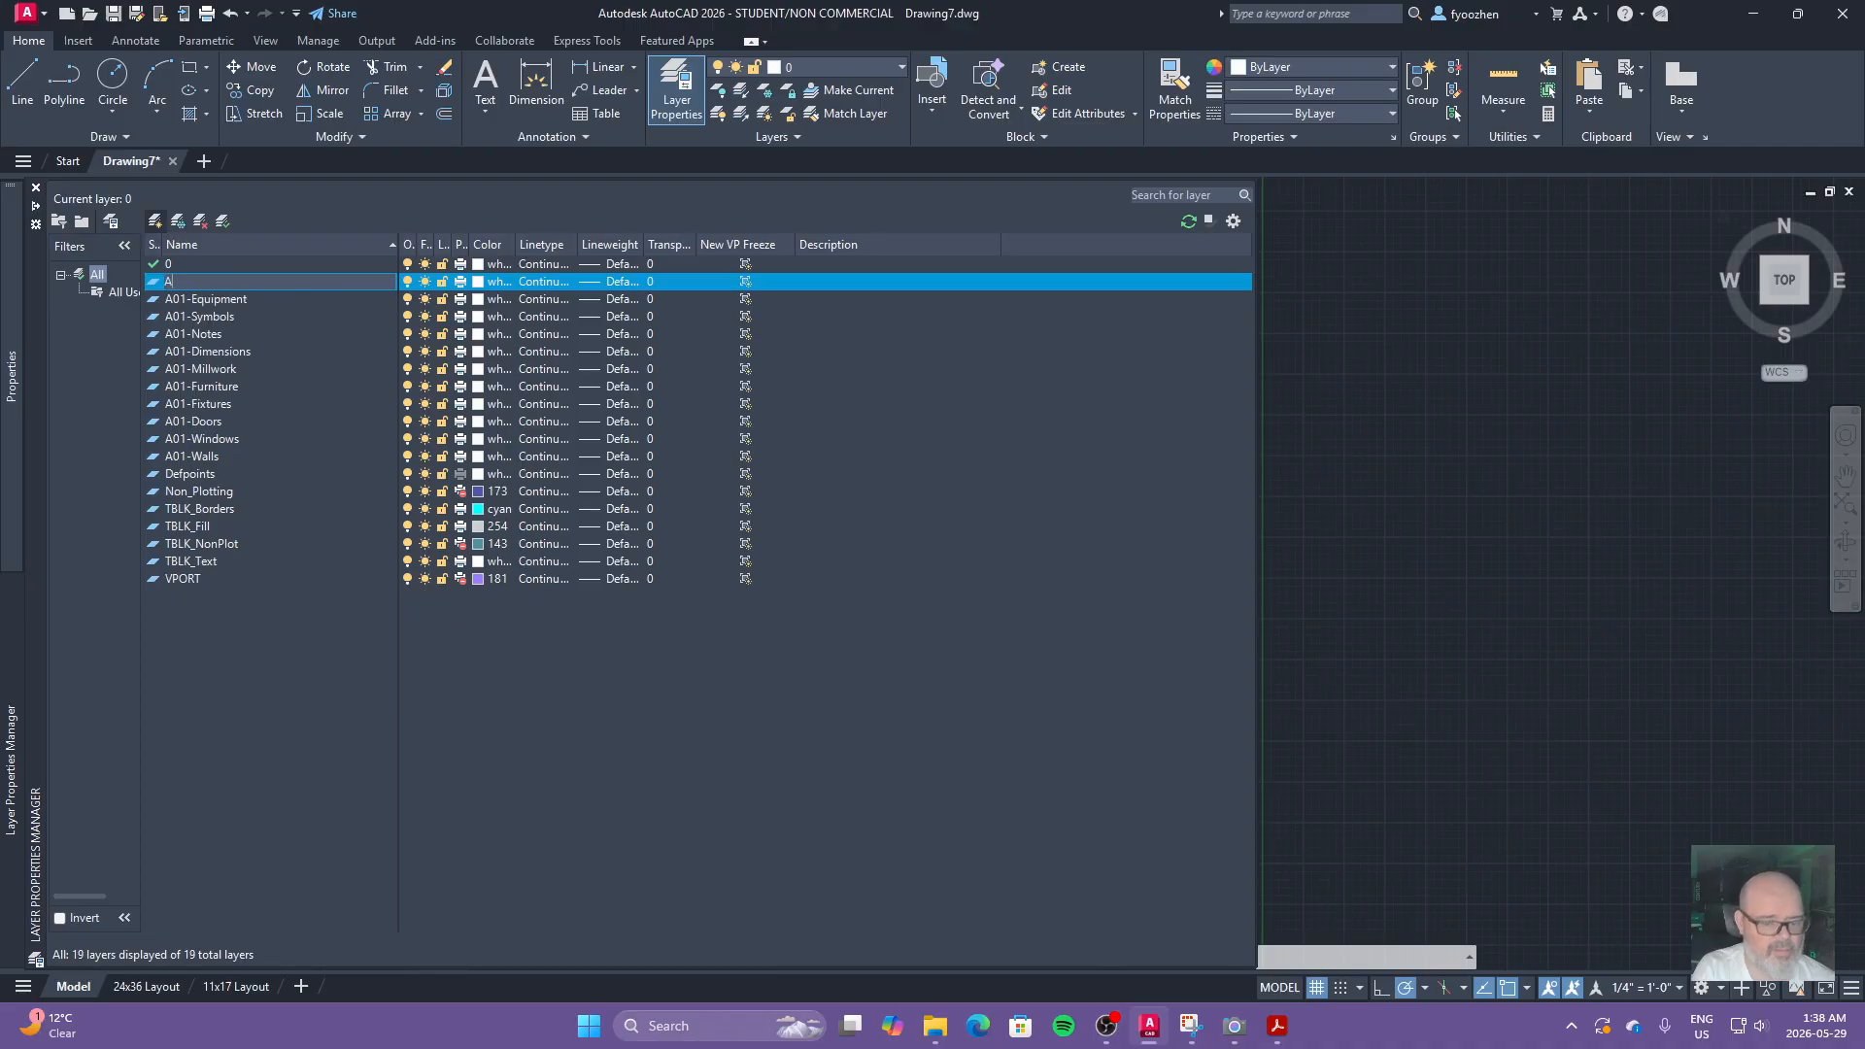
type("01-Applianc")
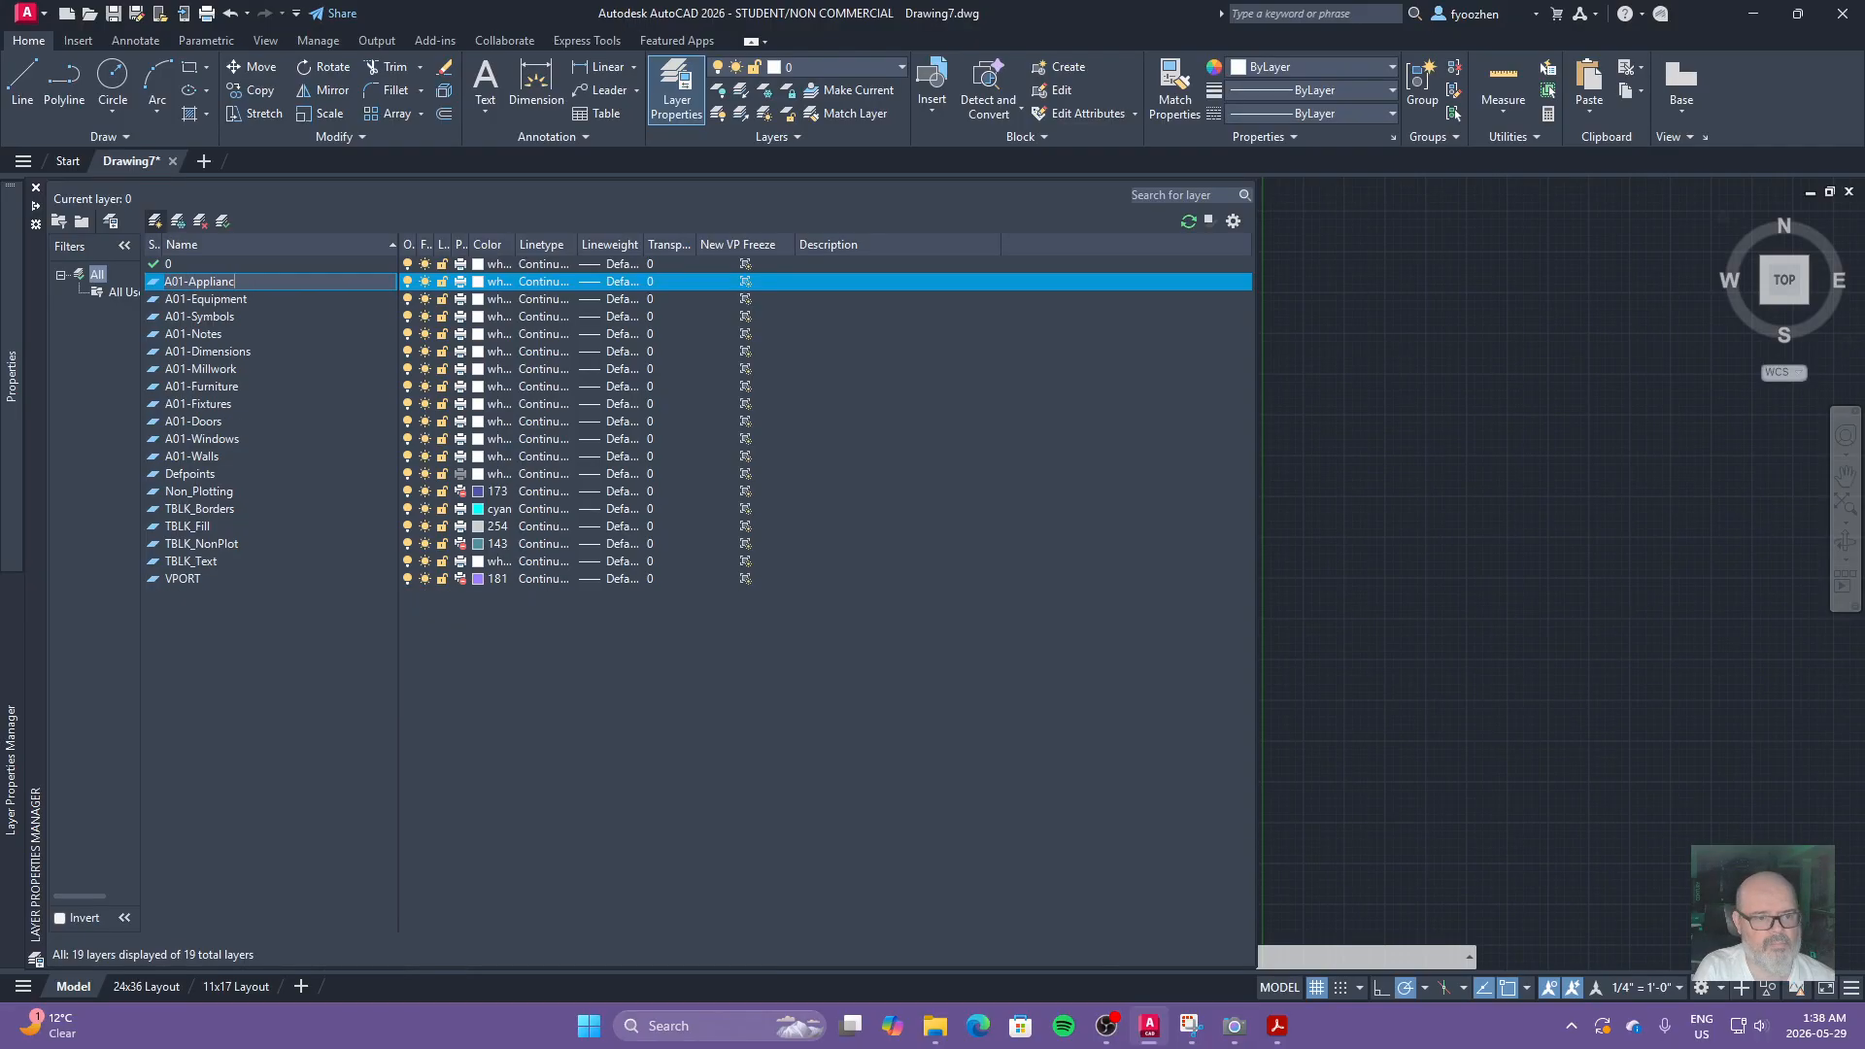
type("es")
key("Return")
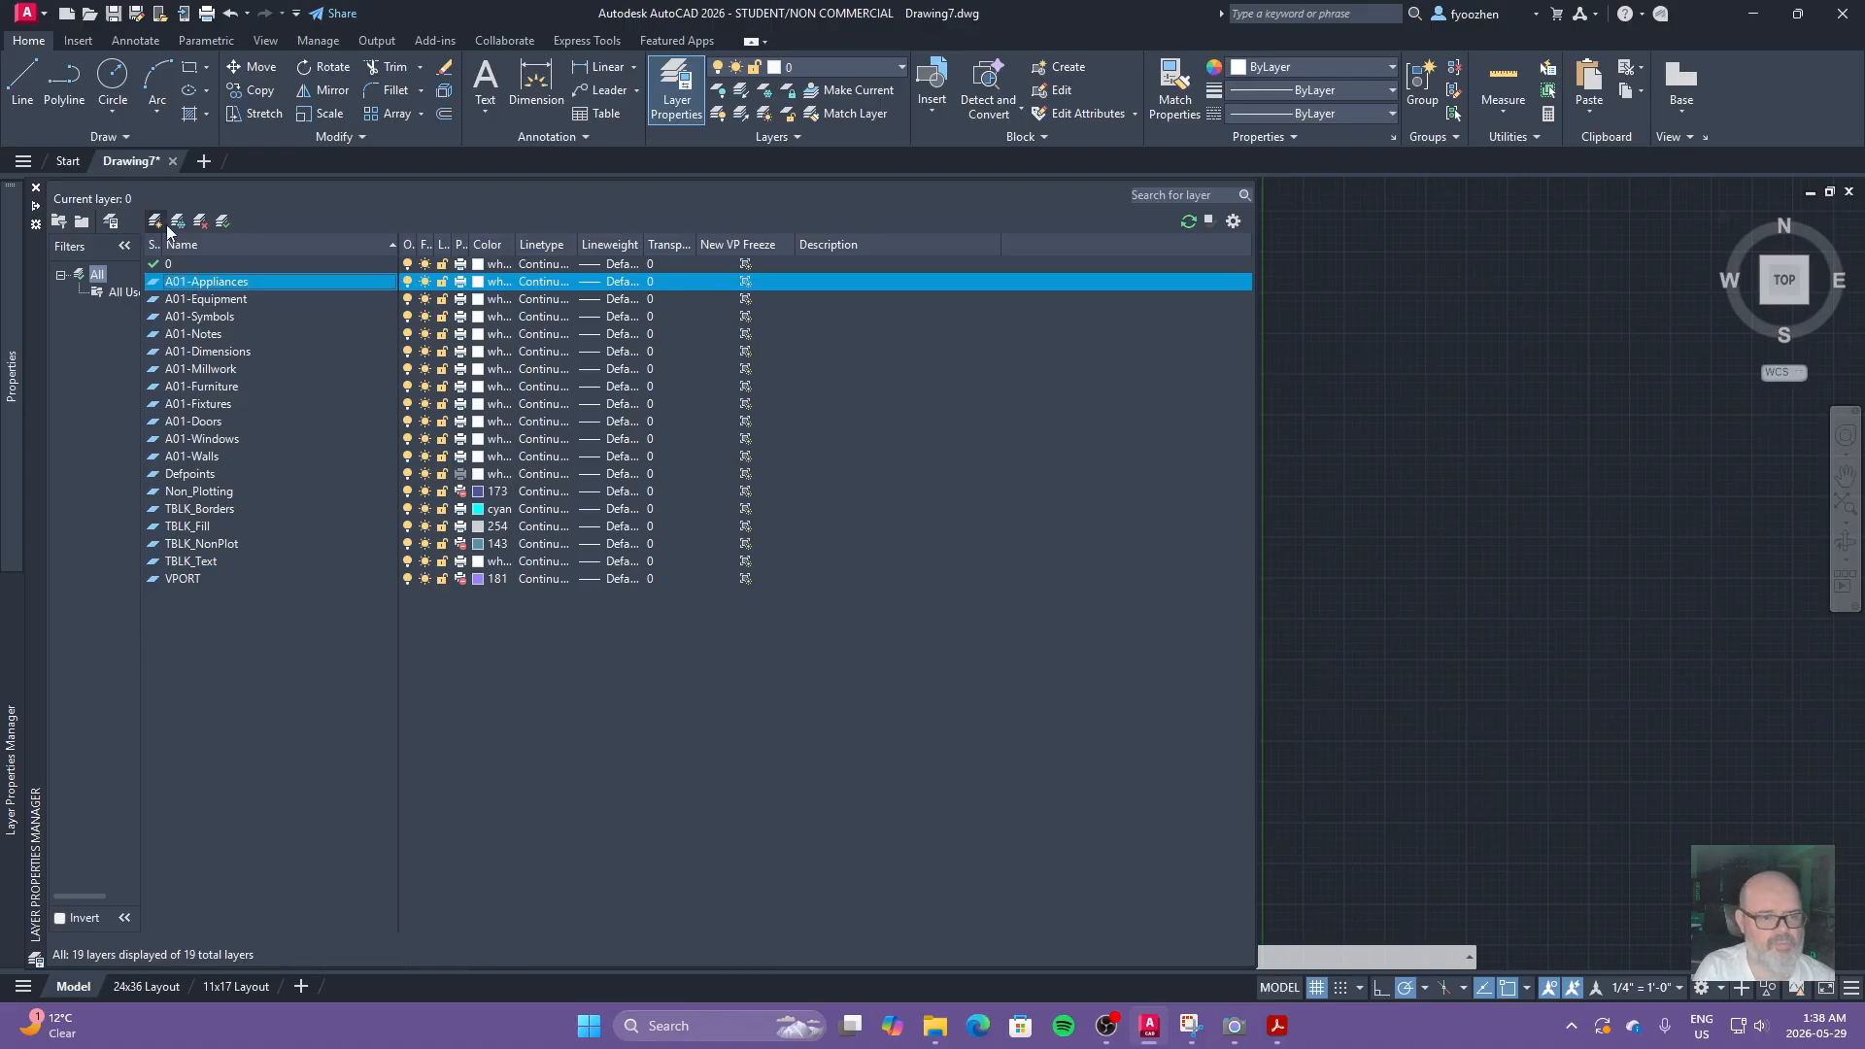
left_click(155, 222)
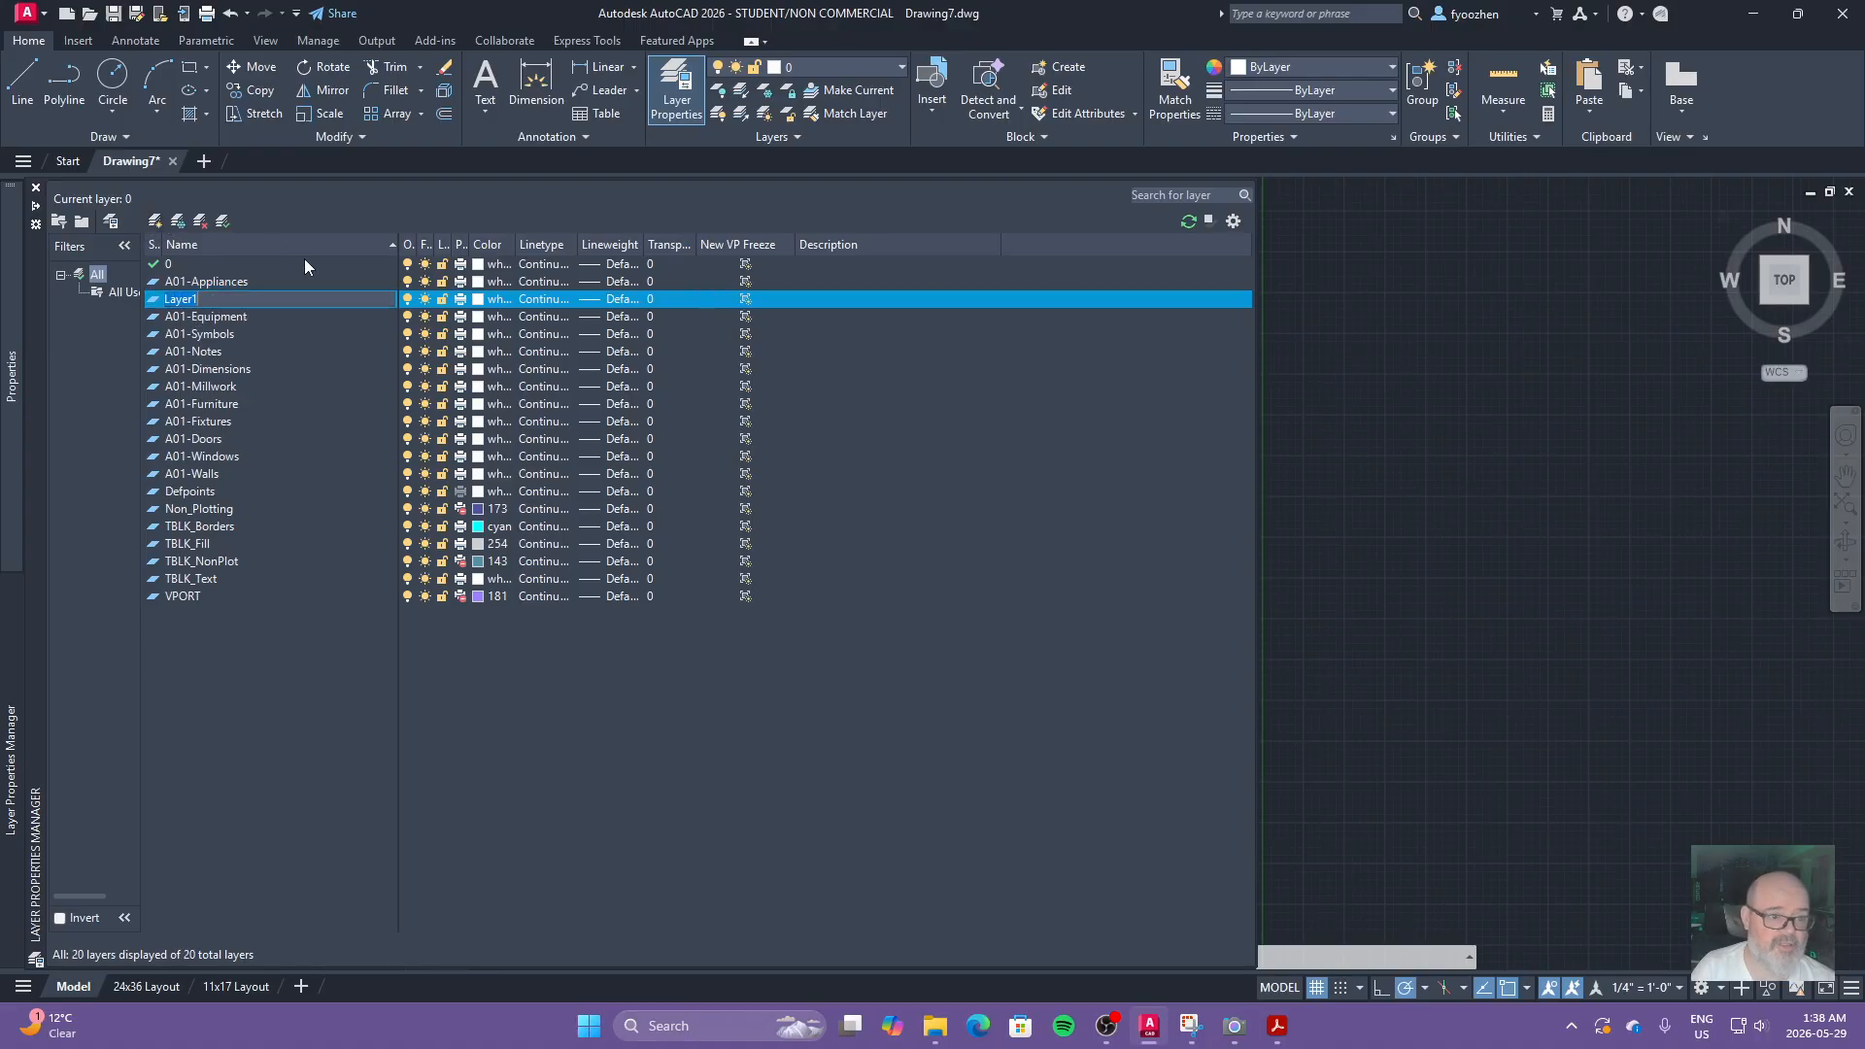
type("A01-Stairs")
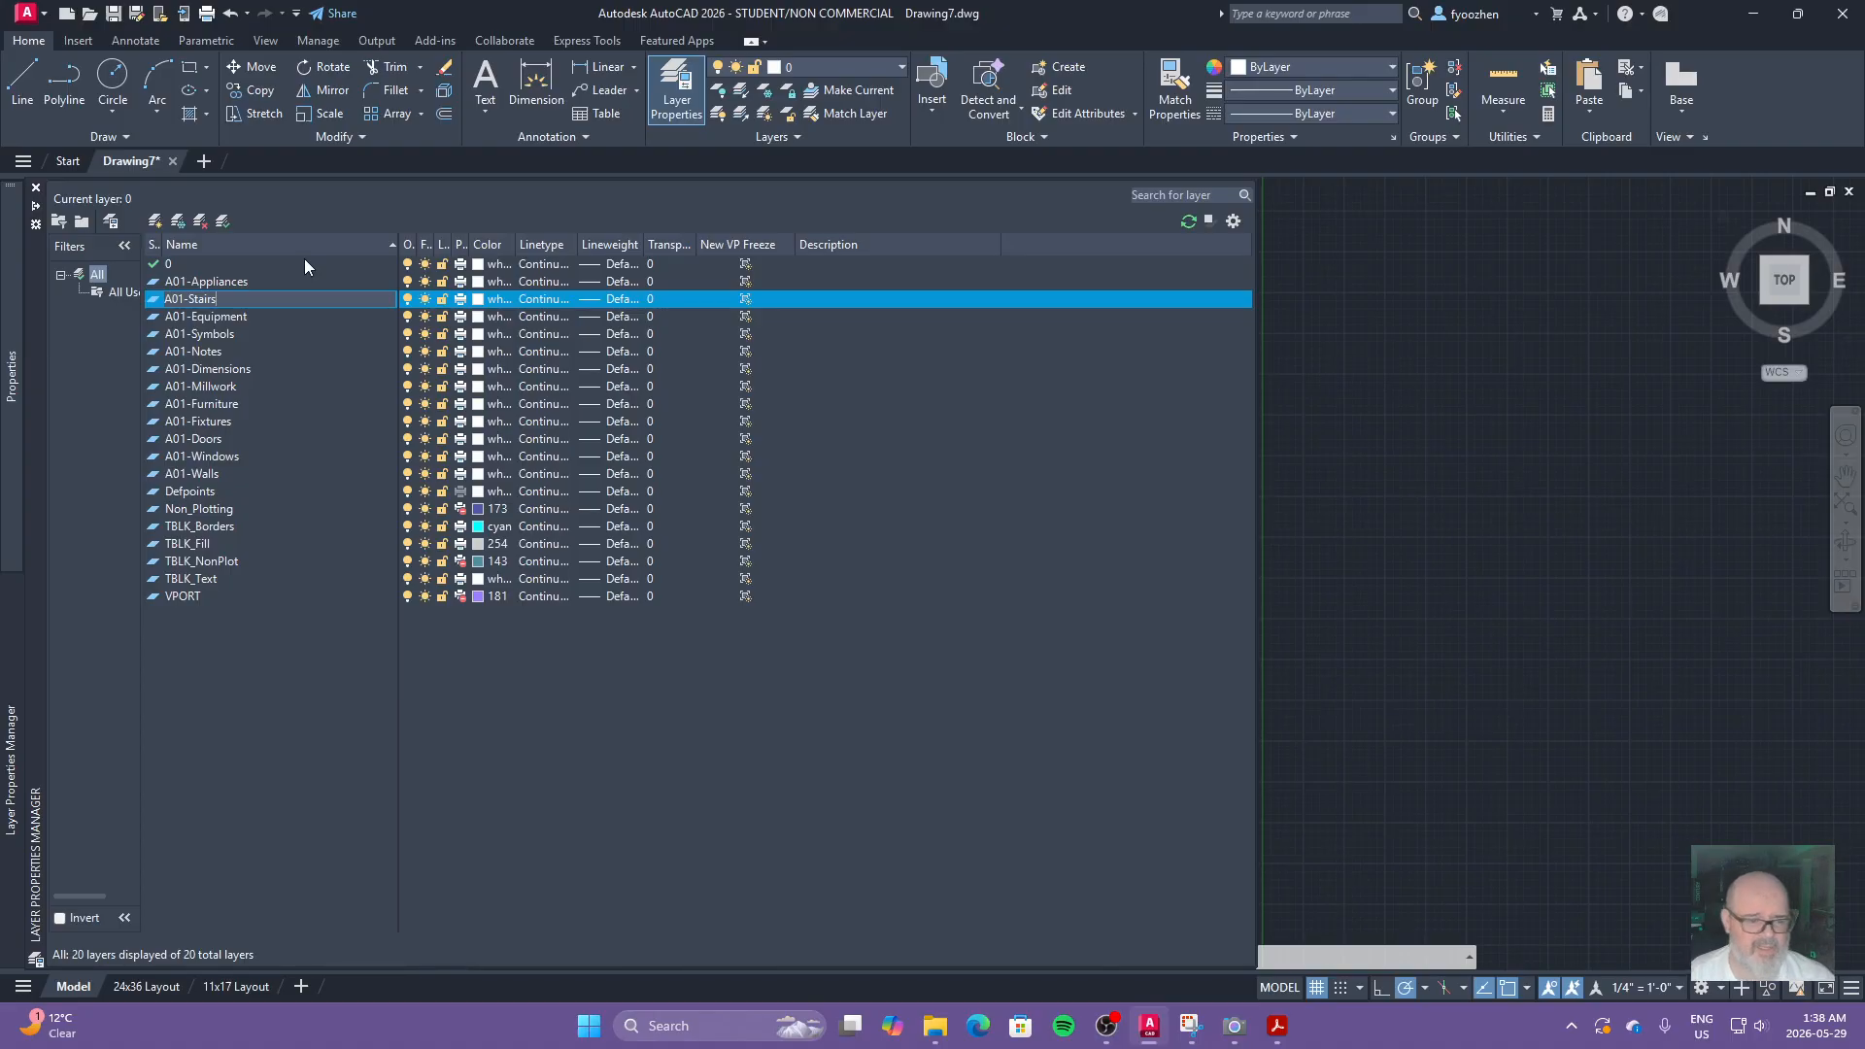
left_click(248, 350)
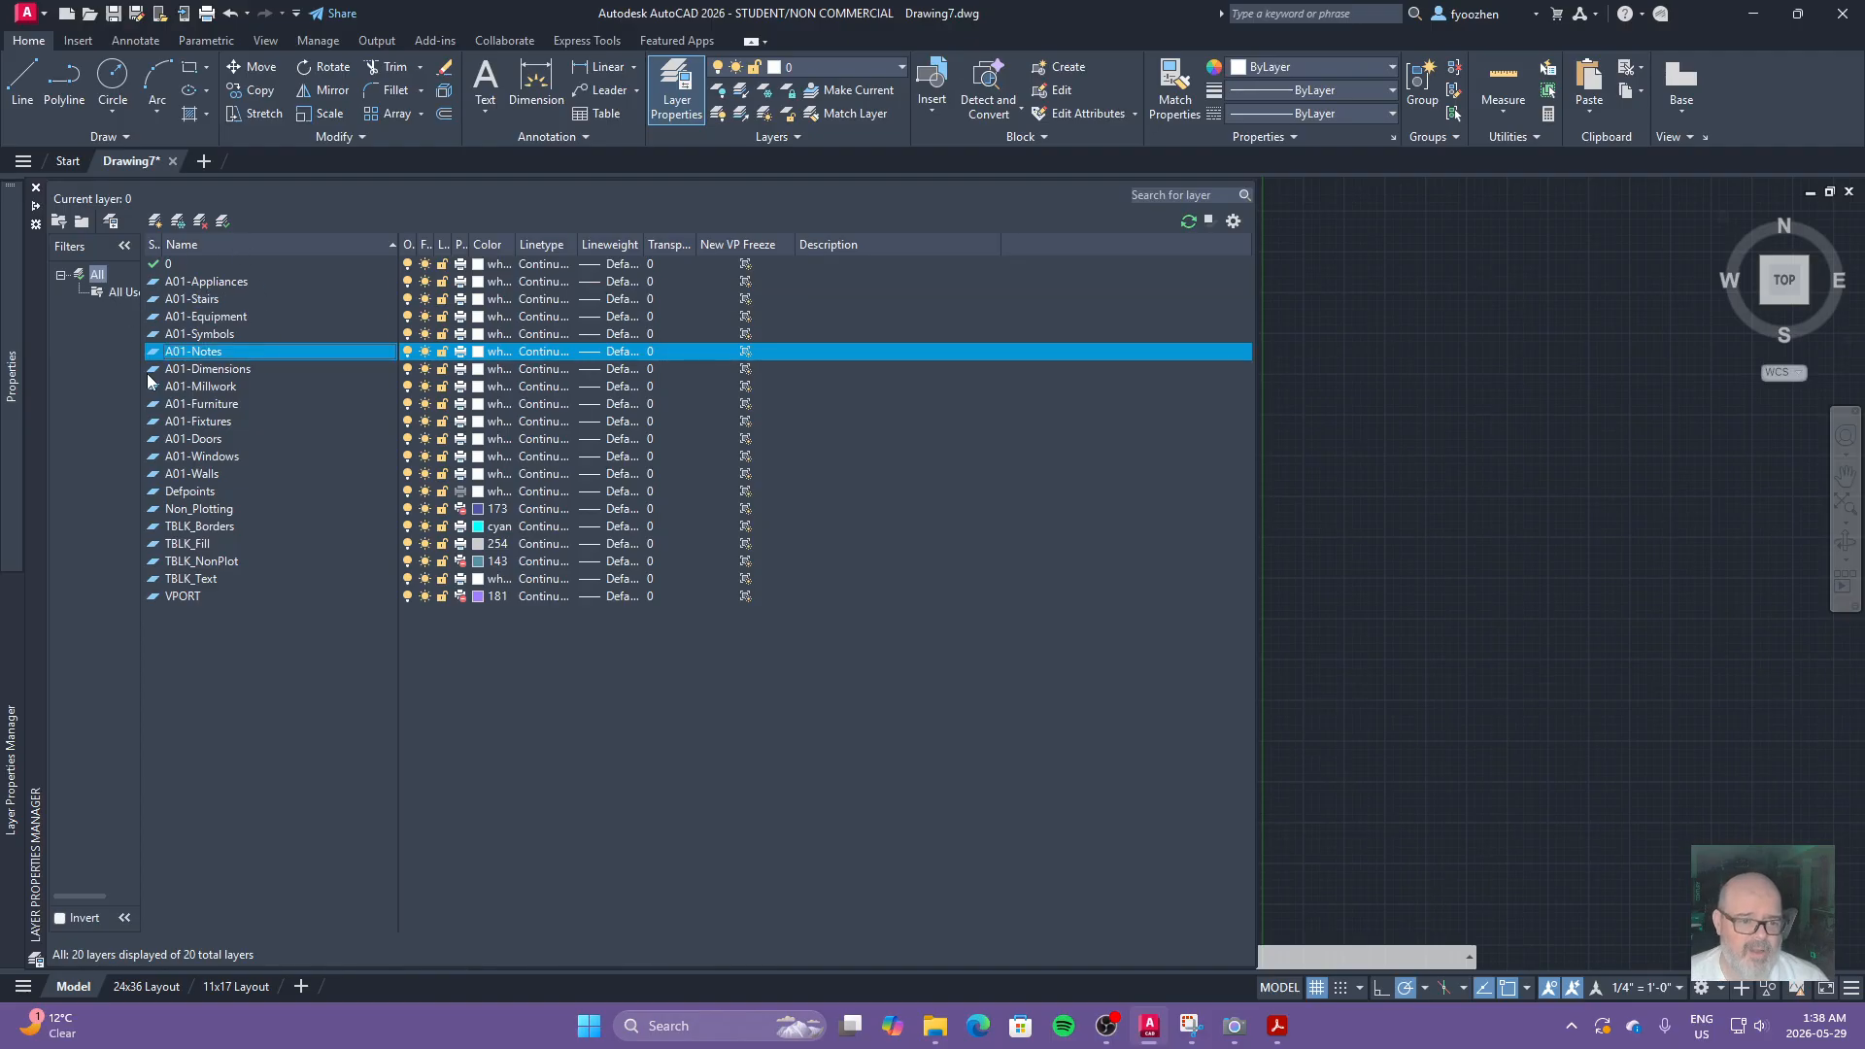
Step: Set the color of the A01-Walls layer to yellow
left_click(194, 474)
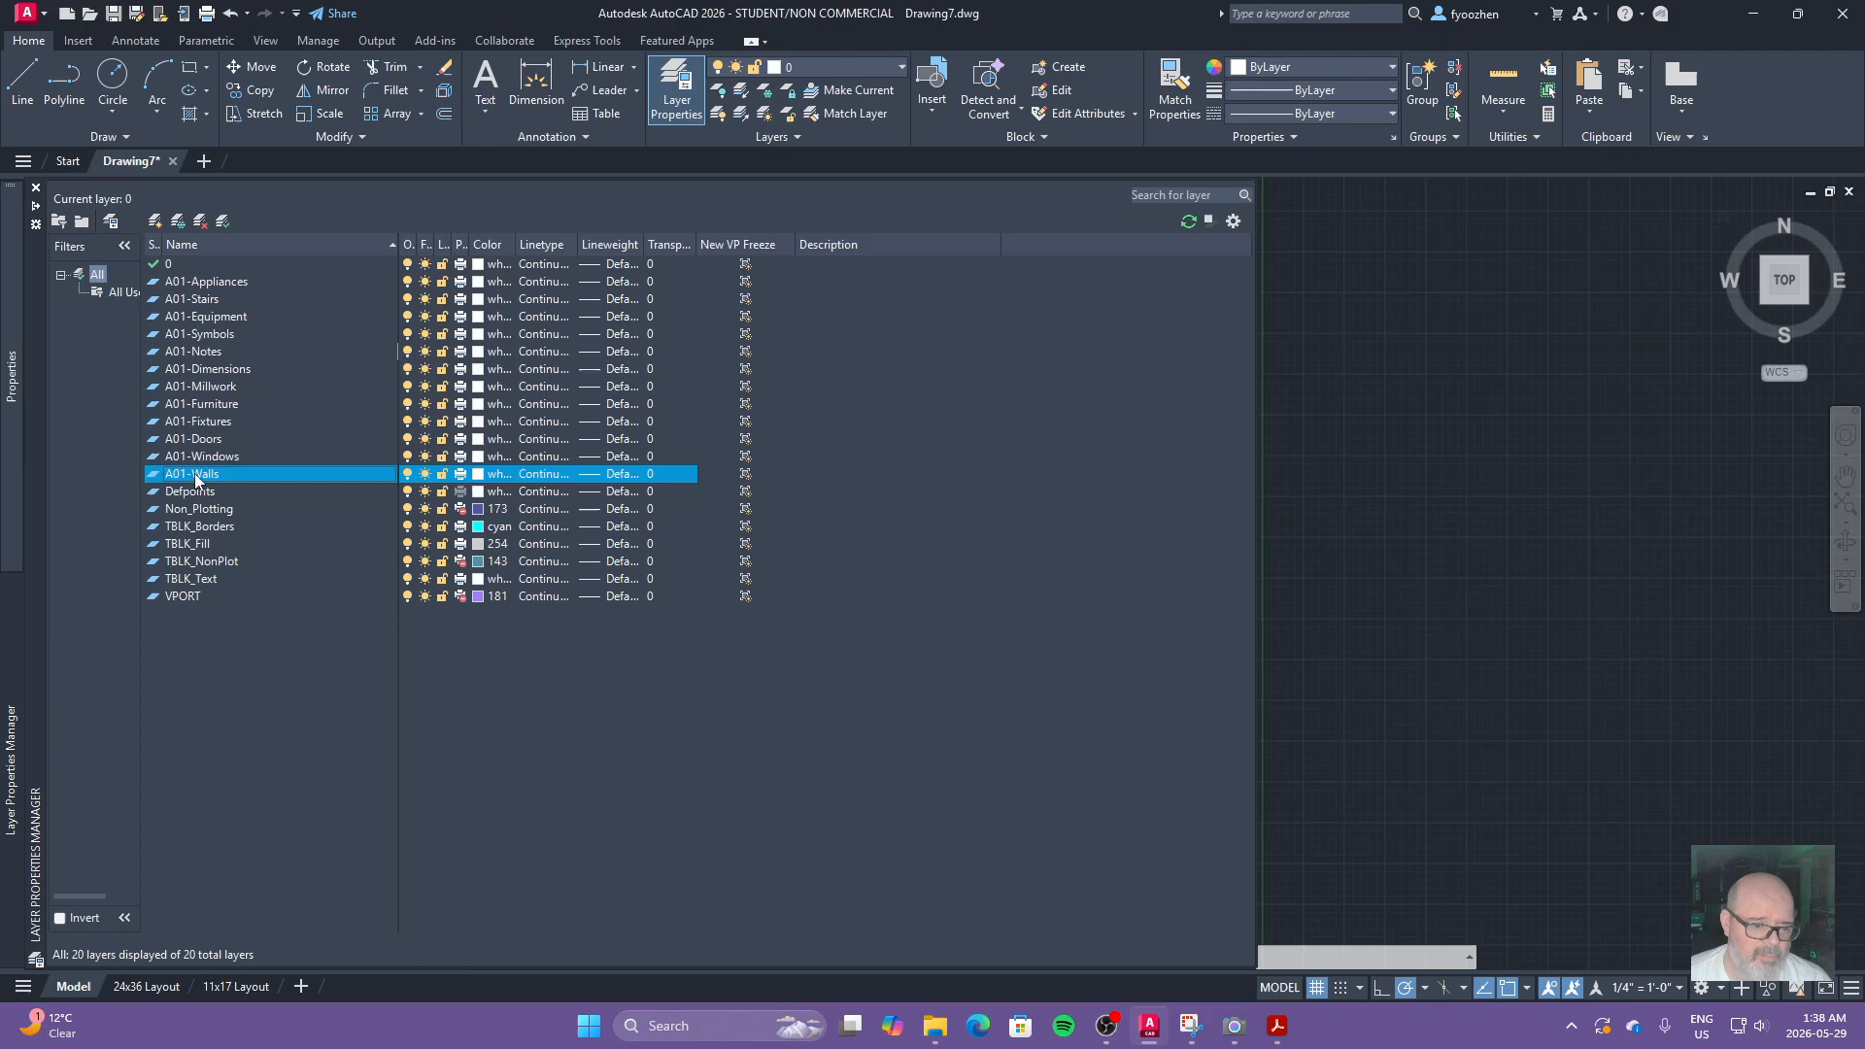
left_click(478, 474)
left_click(1224, 539)
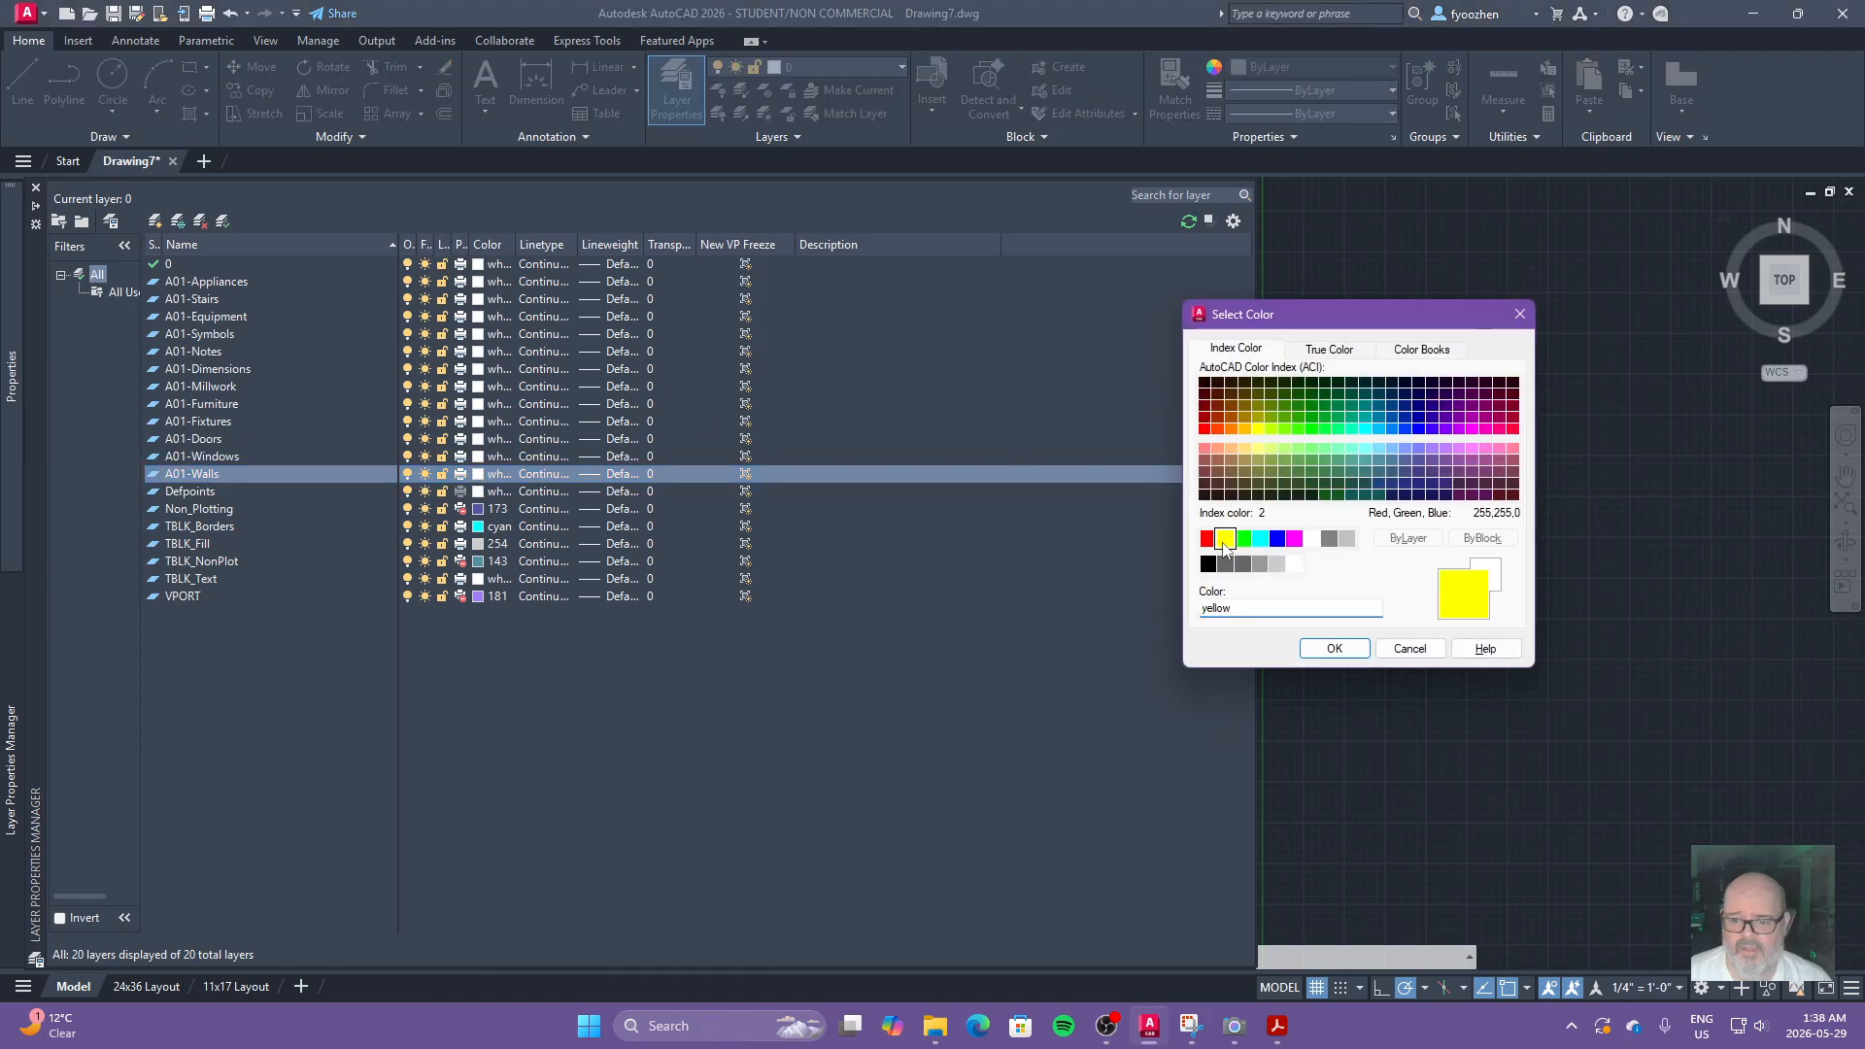
left_click(1334, 648)
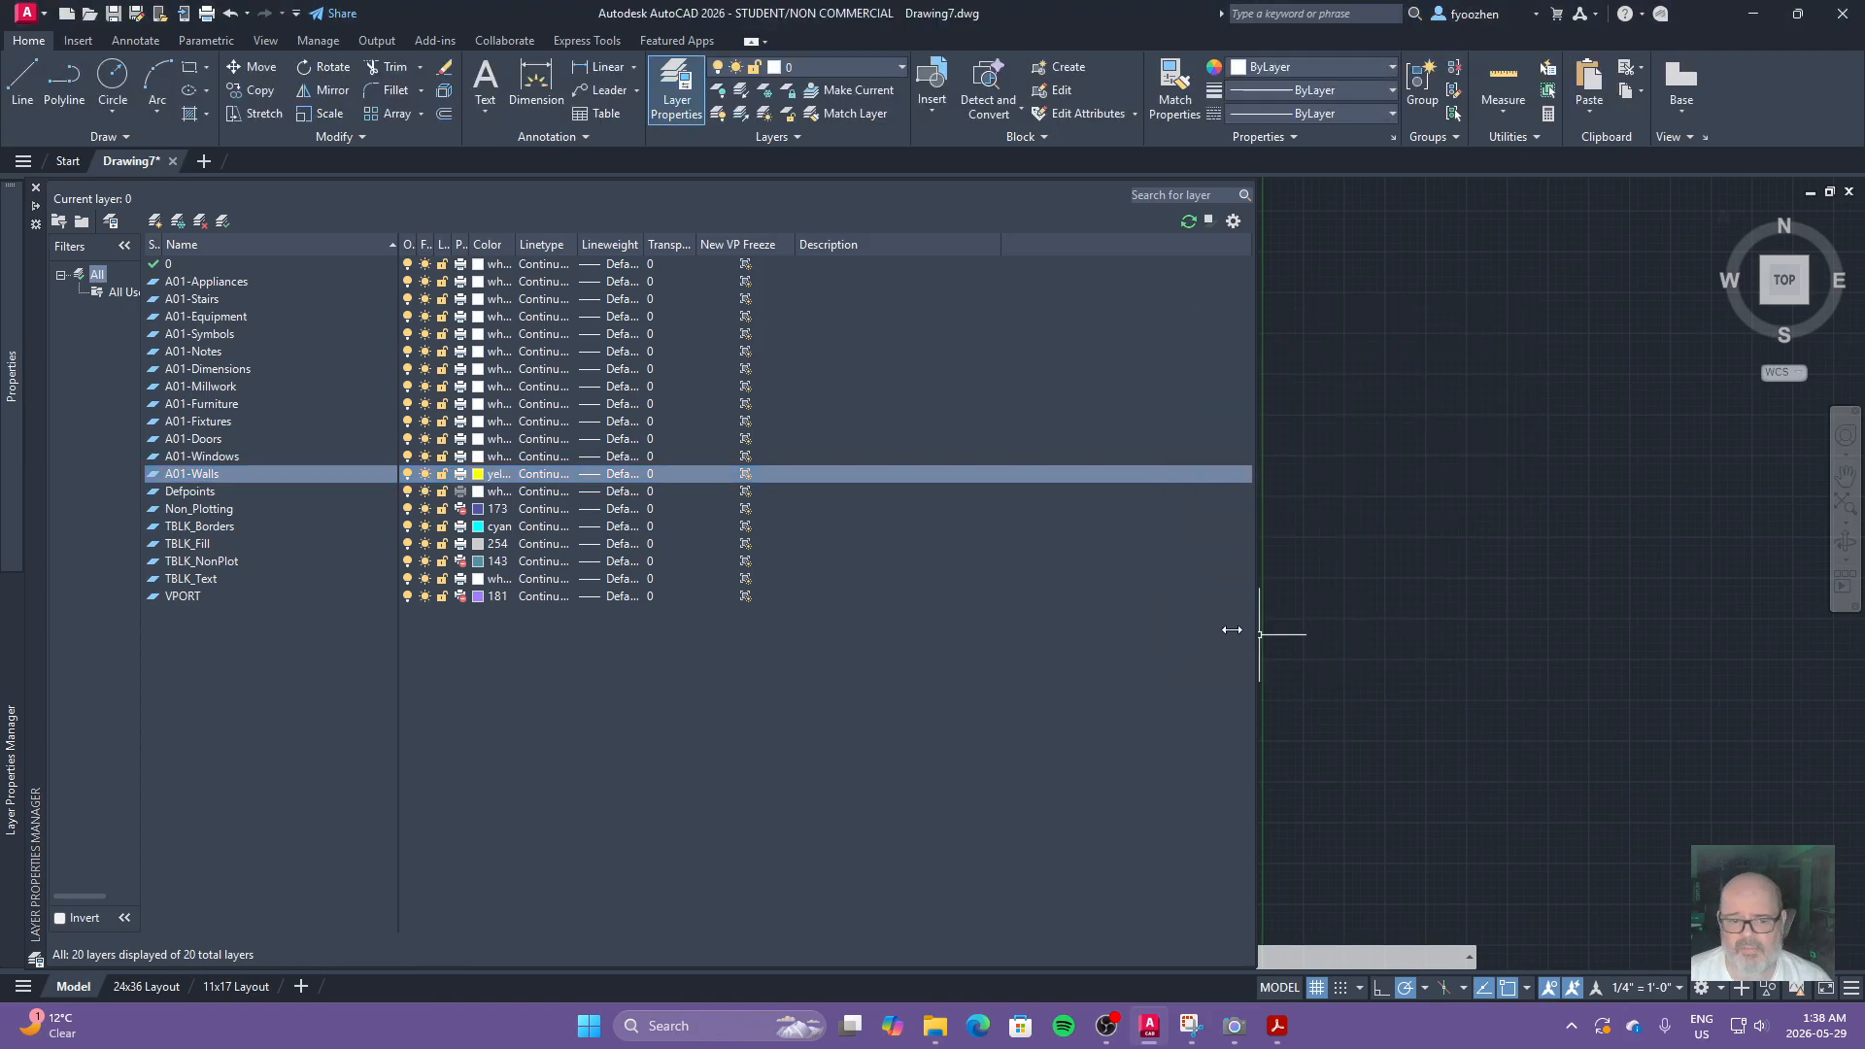
Step: Set the color of the A01-Doors and A01-Windows layers to magenta
left_click(217, 456)
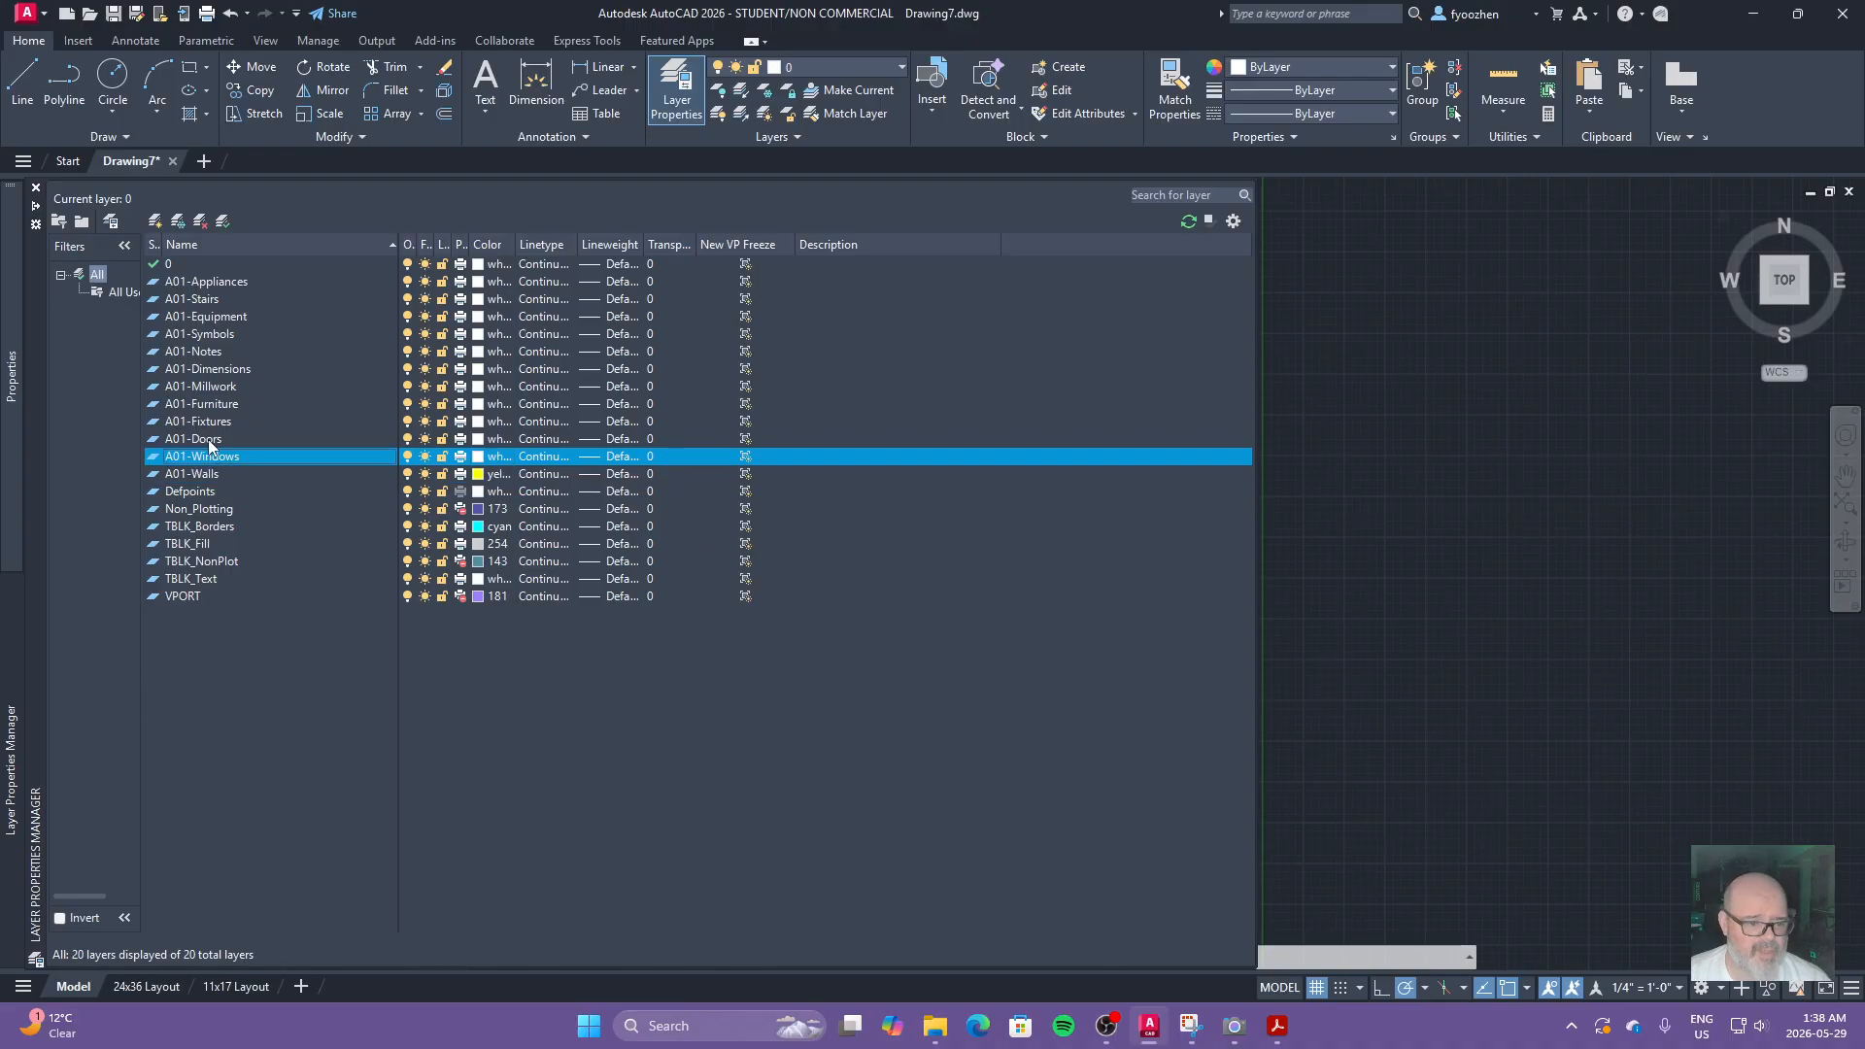
left_click(208, 439, "ctrl")
left_click(477, 457)
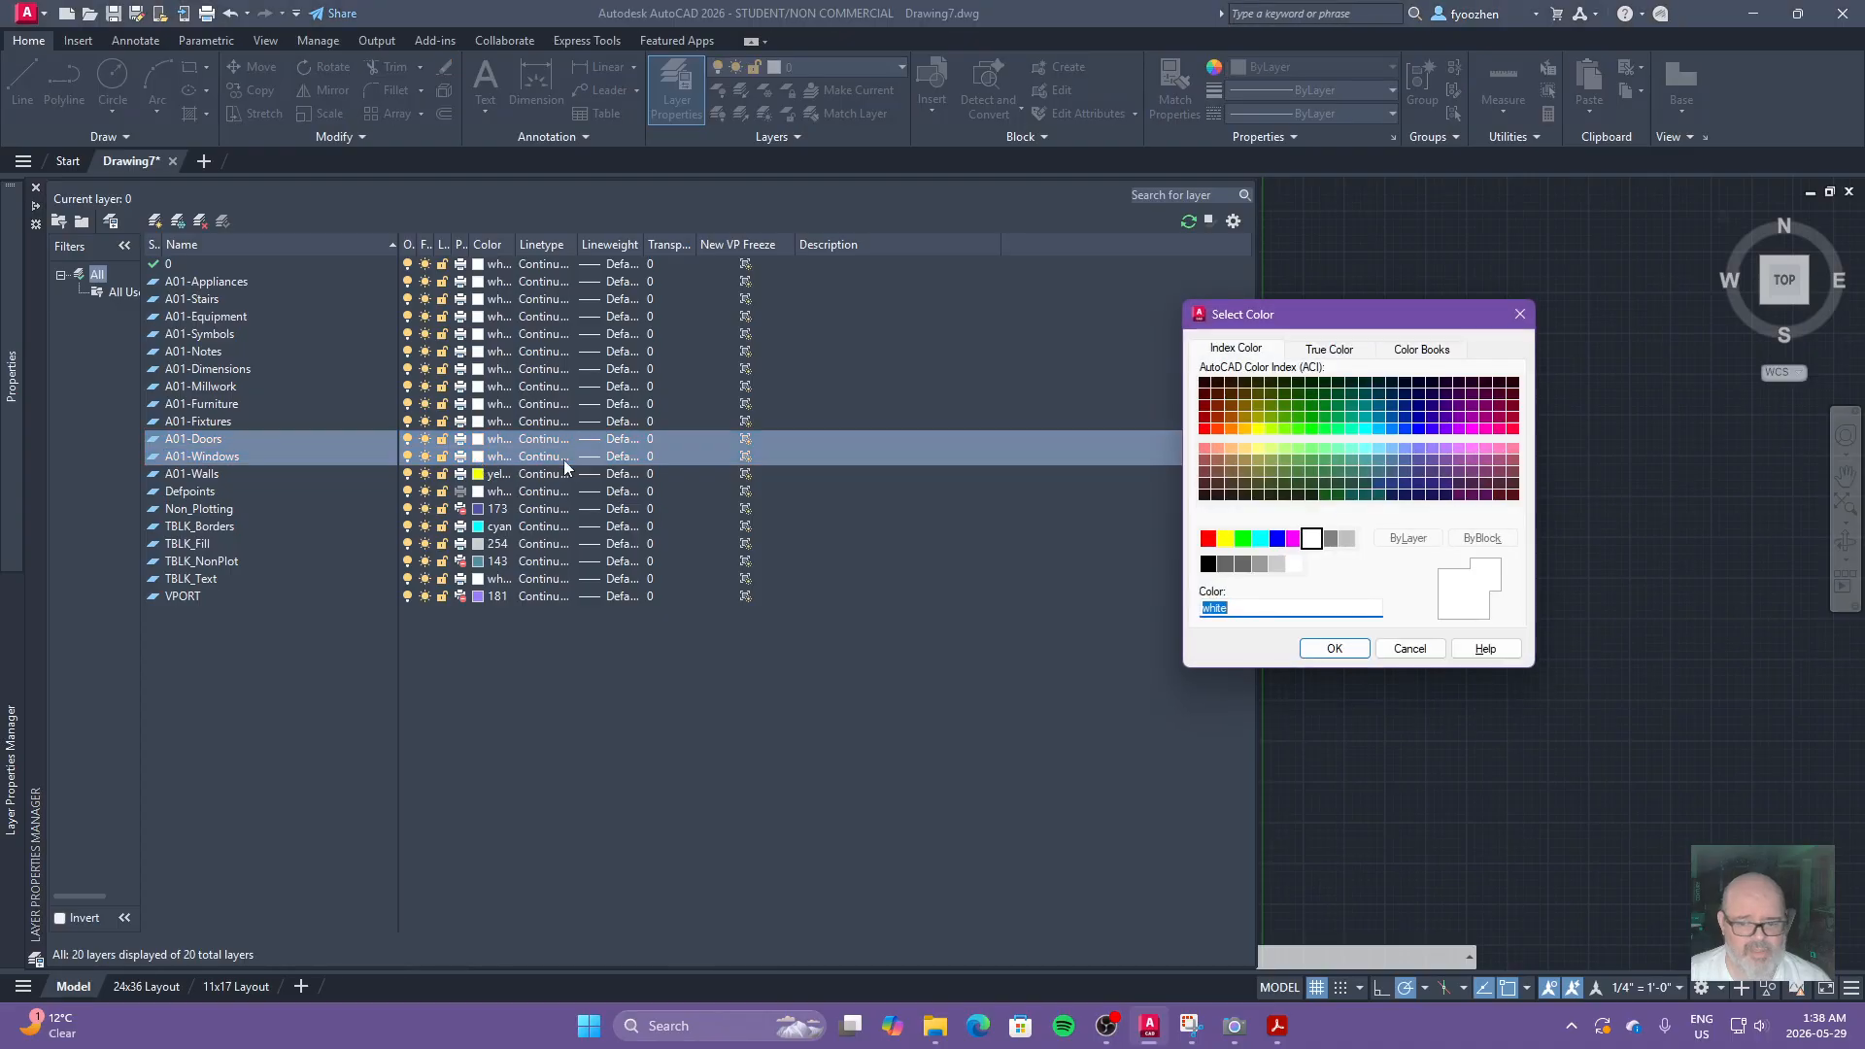
left_click(1294, 539)
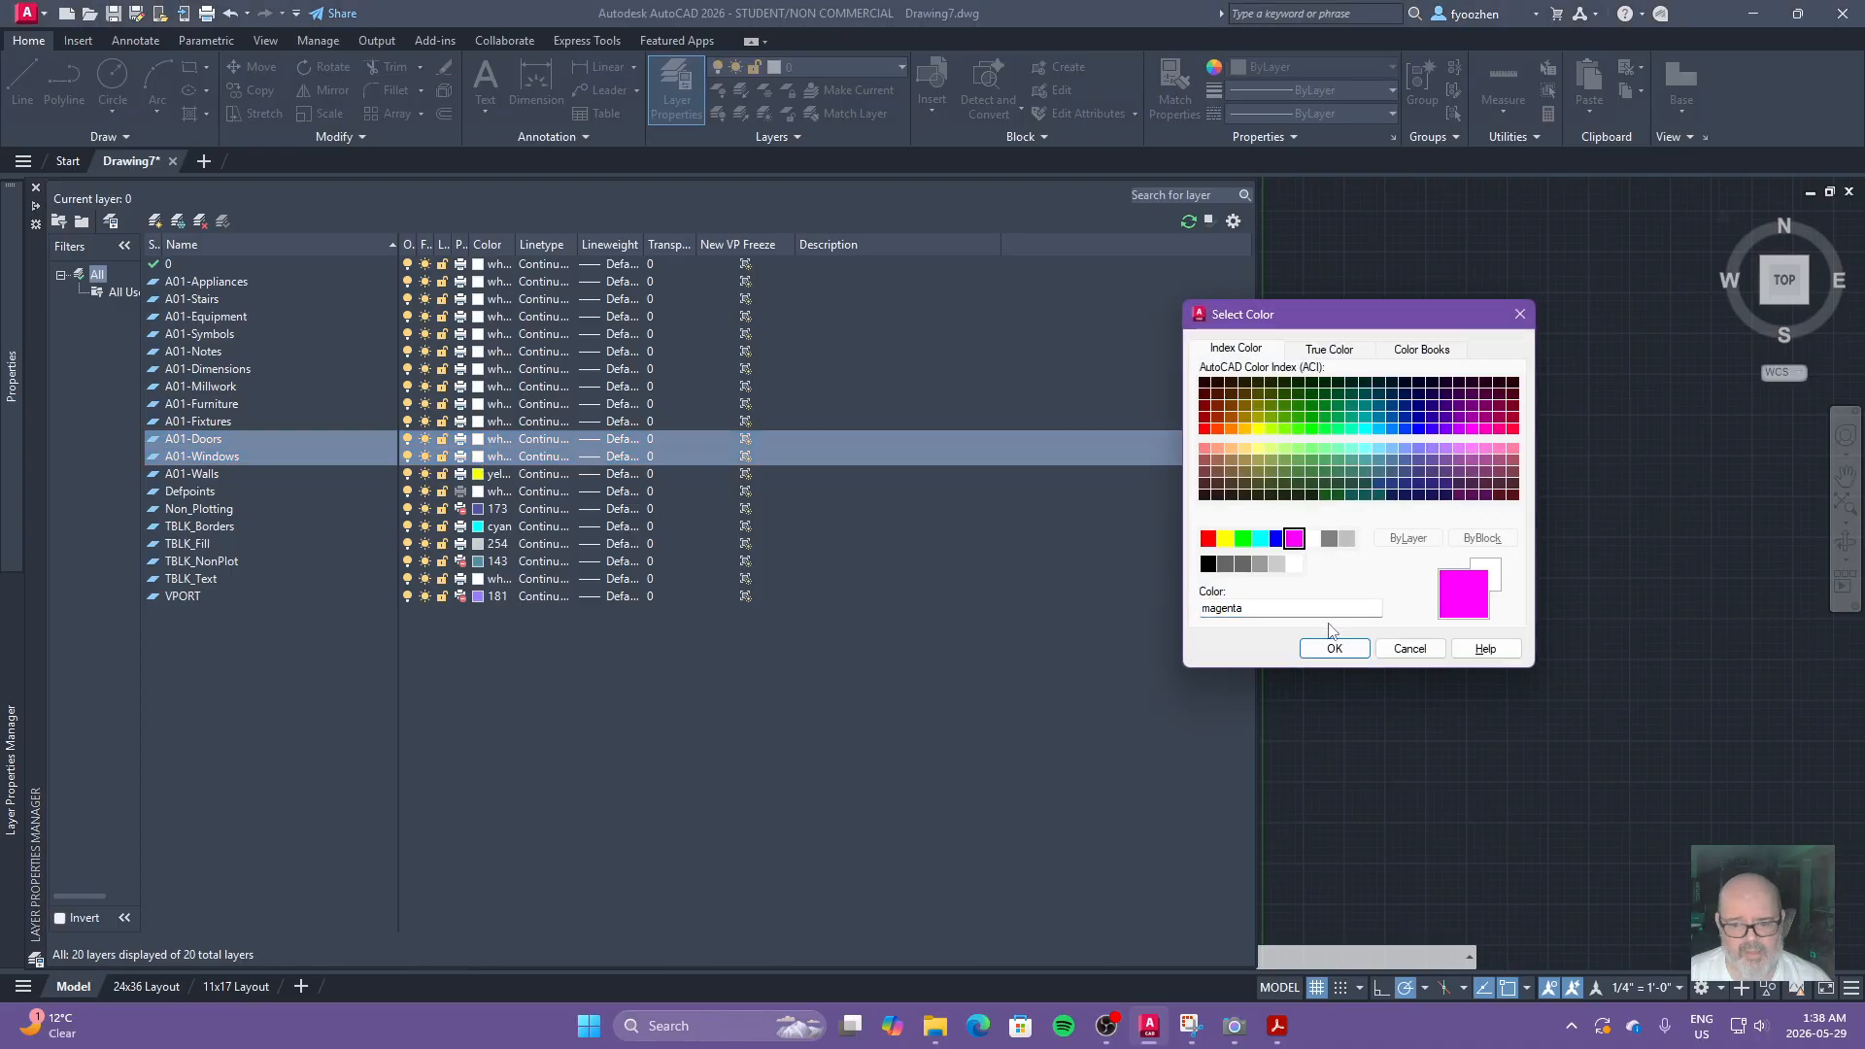
left_click(1333, 648)
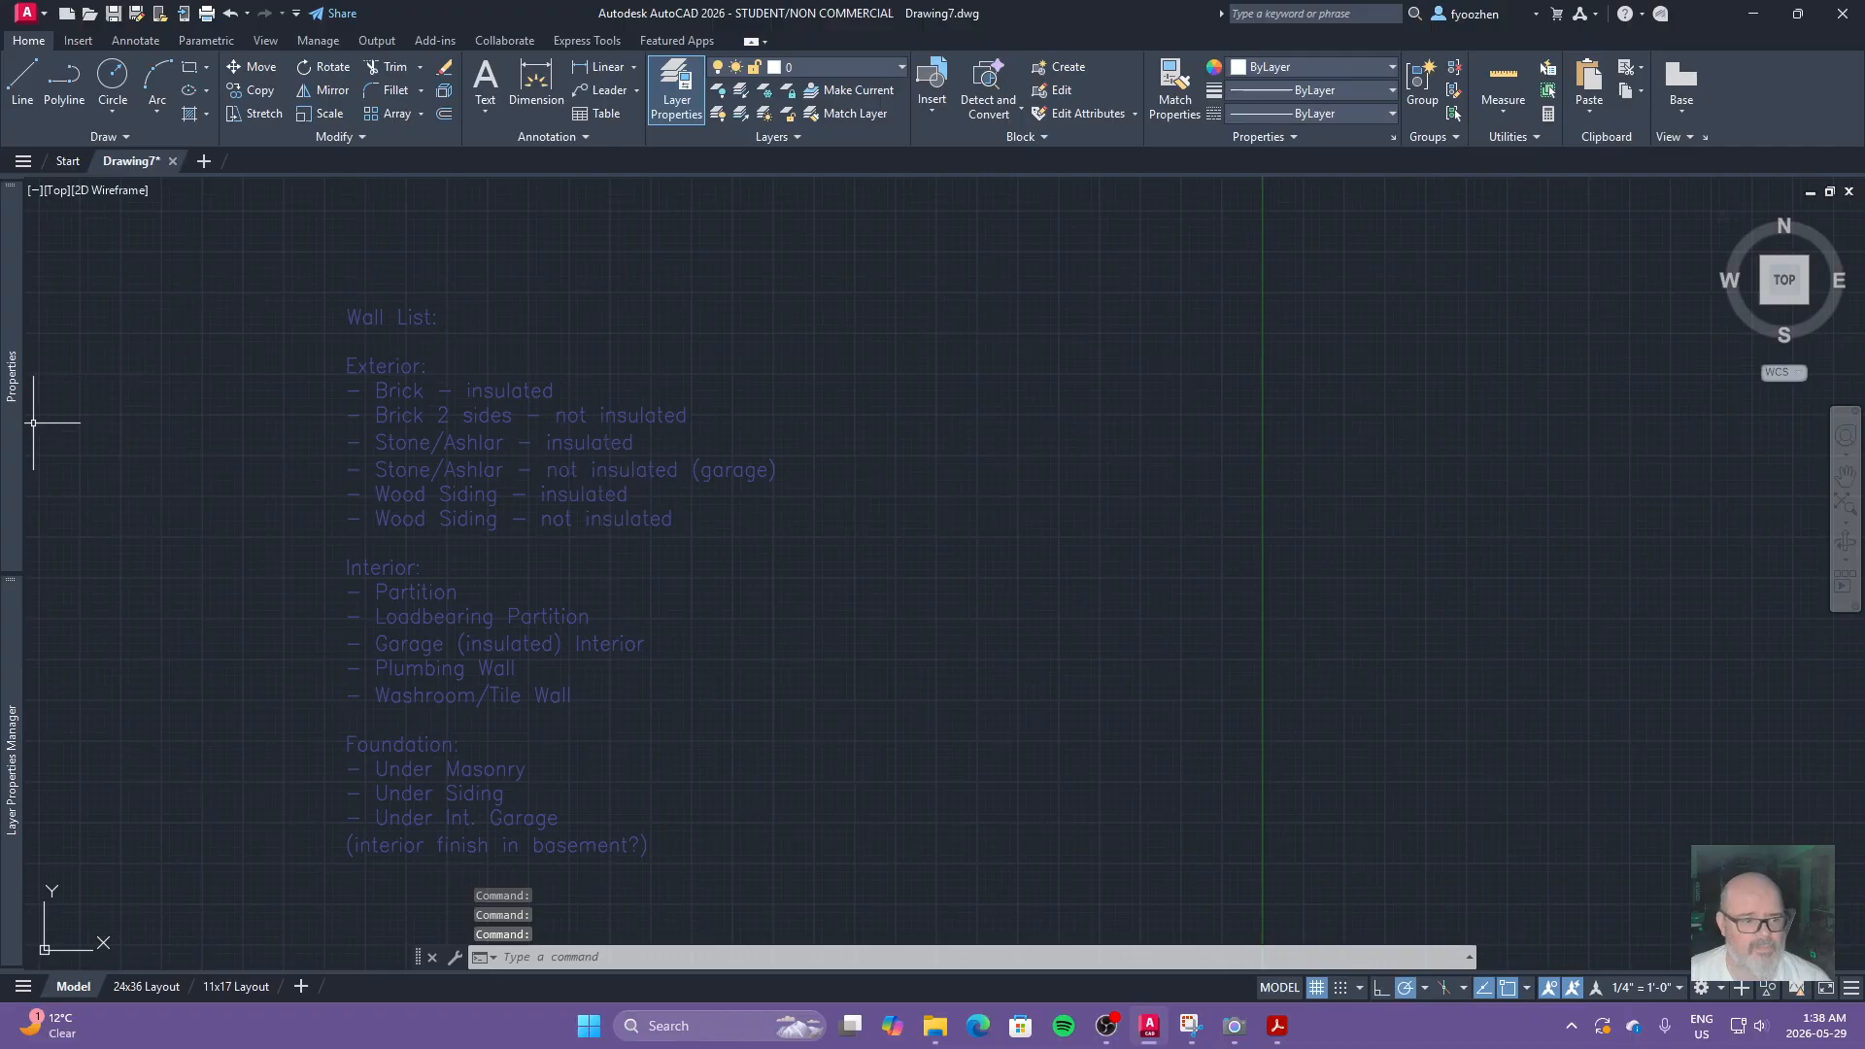
Step: Set the color of the A01-Appliances, A01-Stairs, A01-Equipment, A01-Millwork, A01-Furniture and A01-Fixtures layers to green
mouse_move(16, 660)
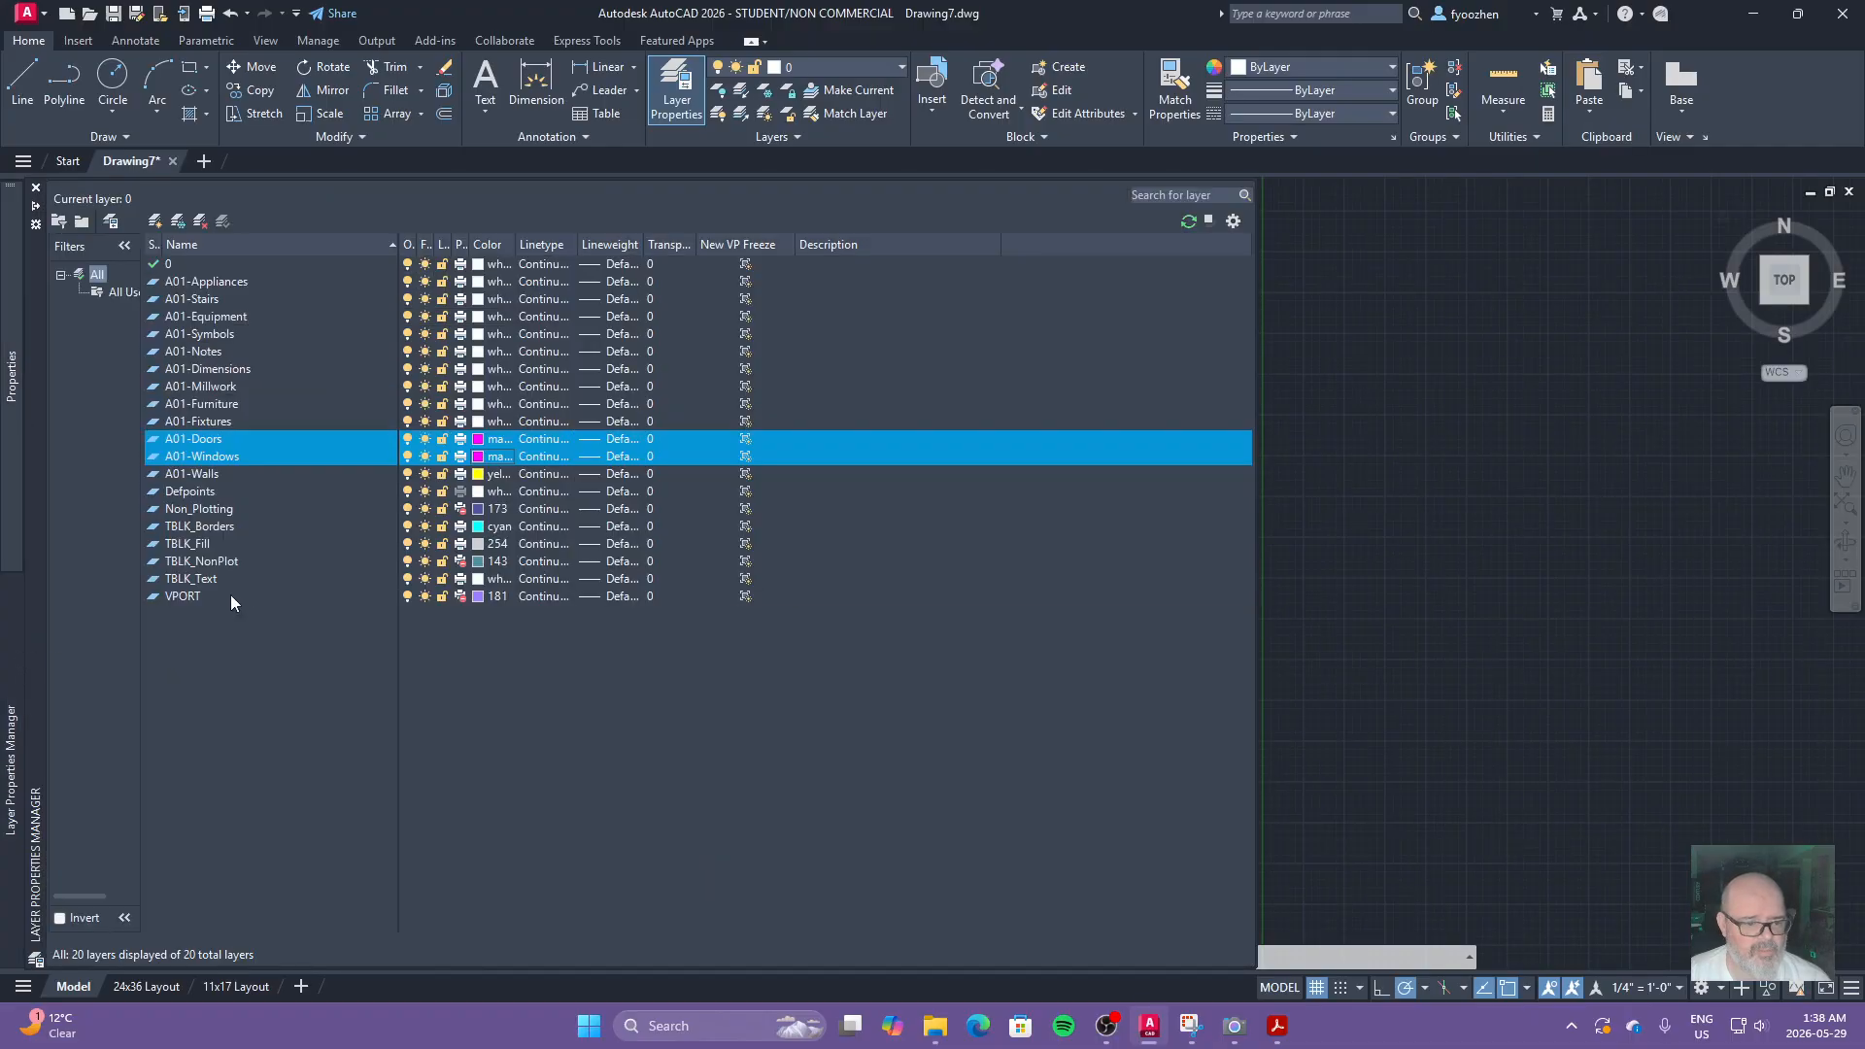
left_click(212, 420)
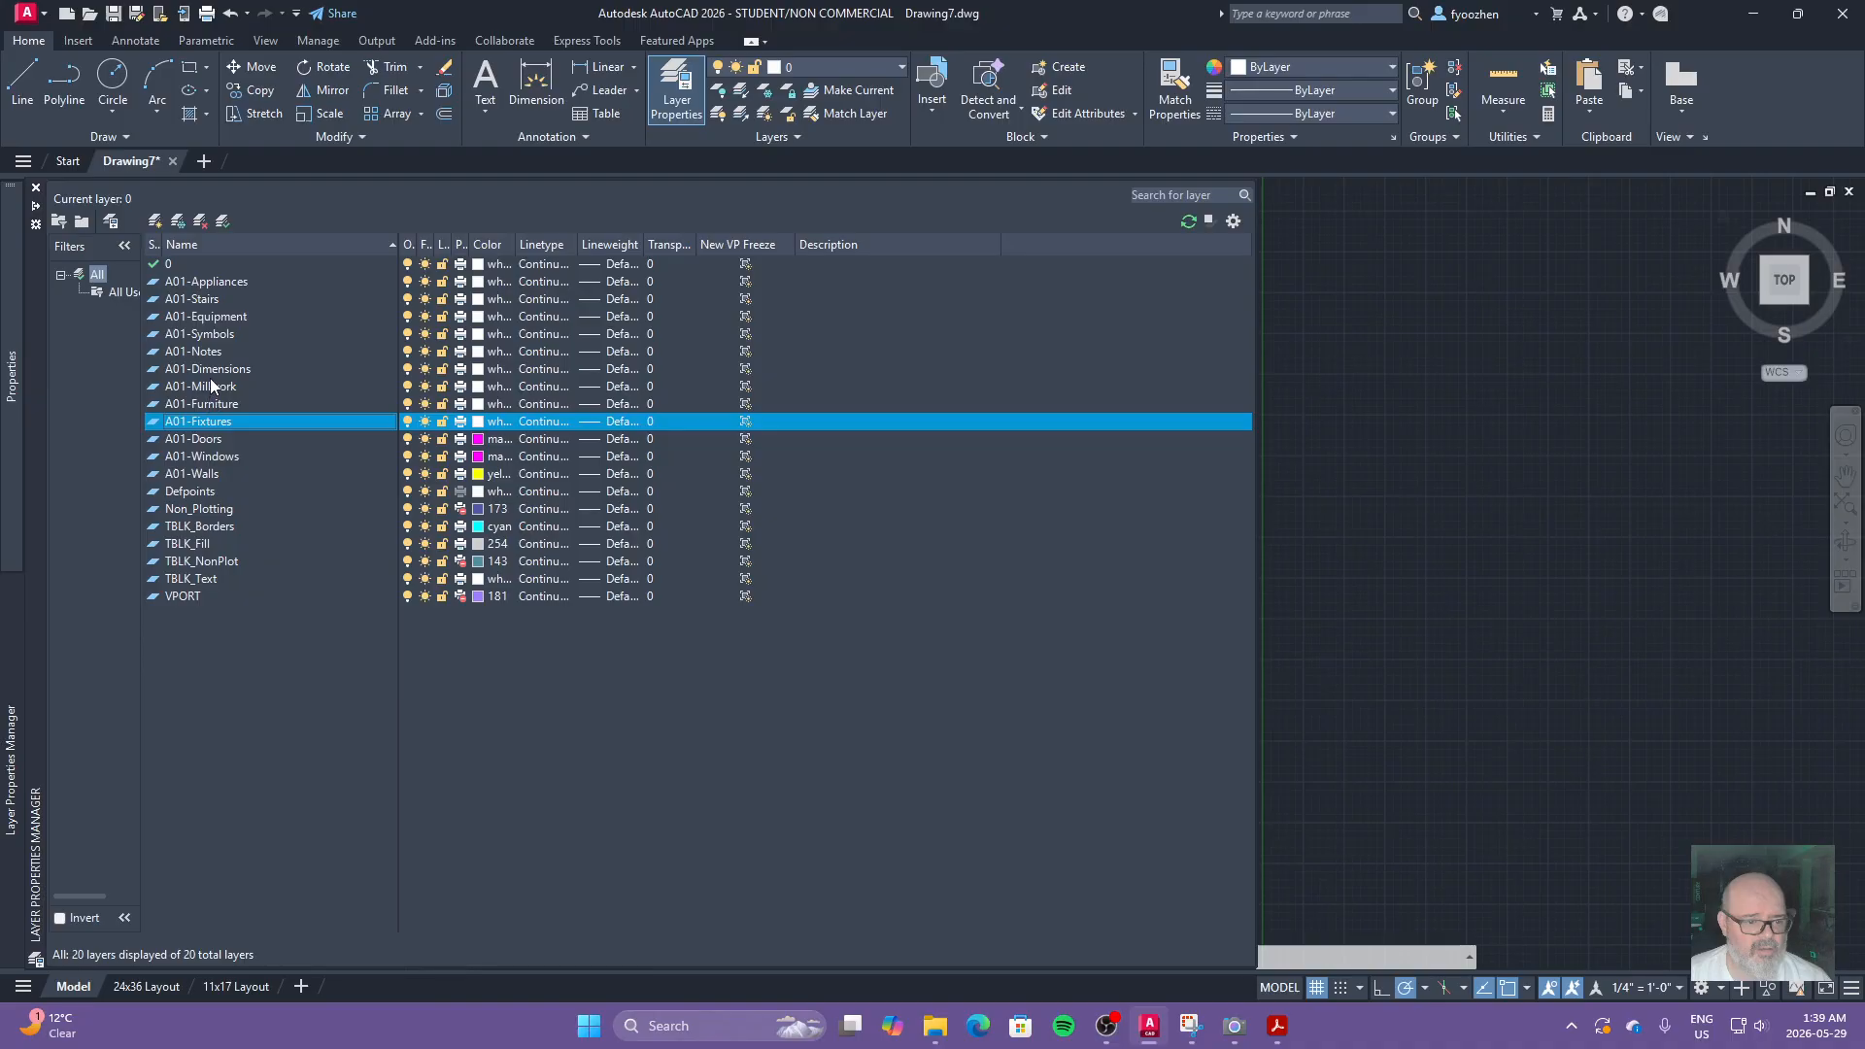
left_click(213, 386, "shift")
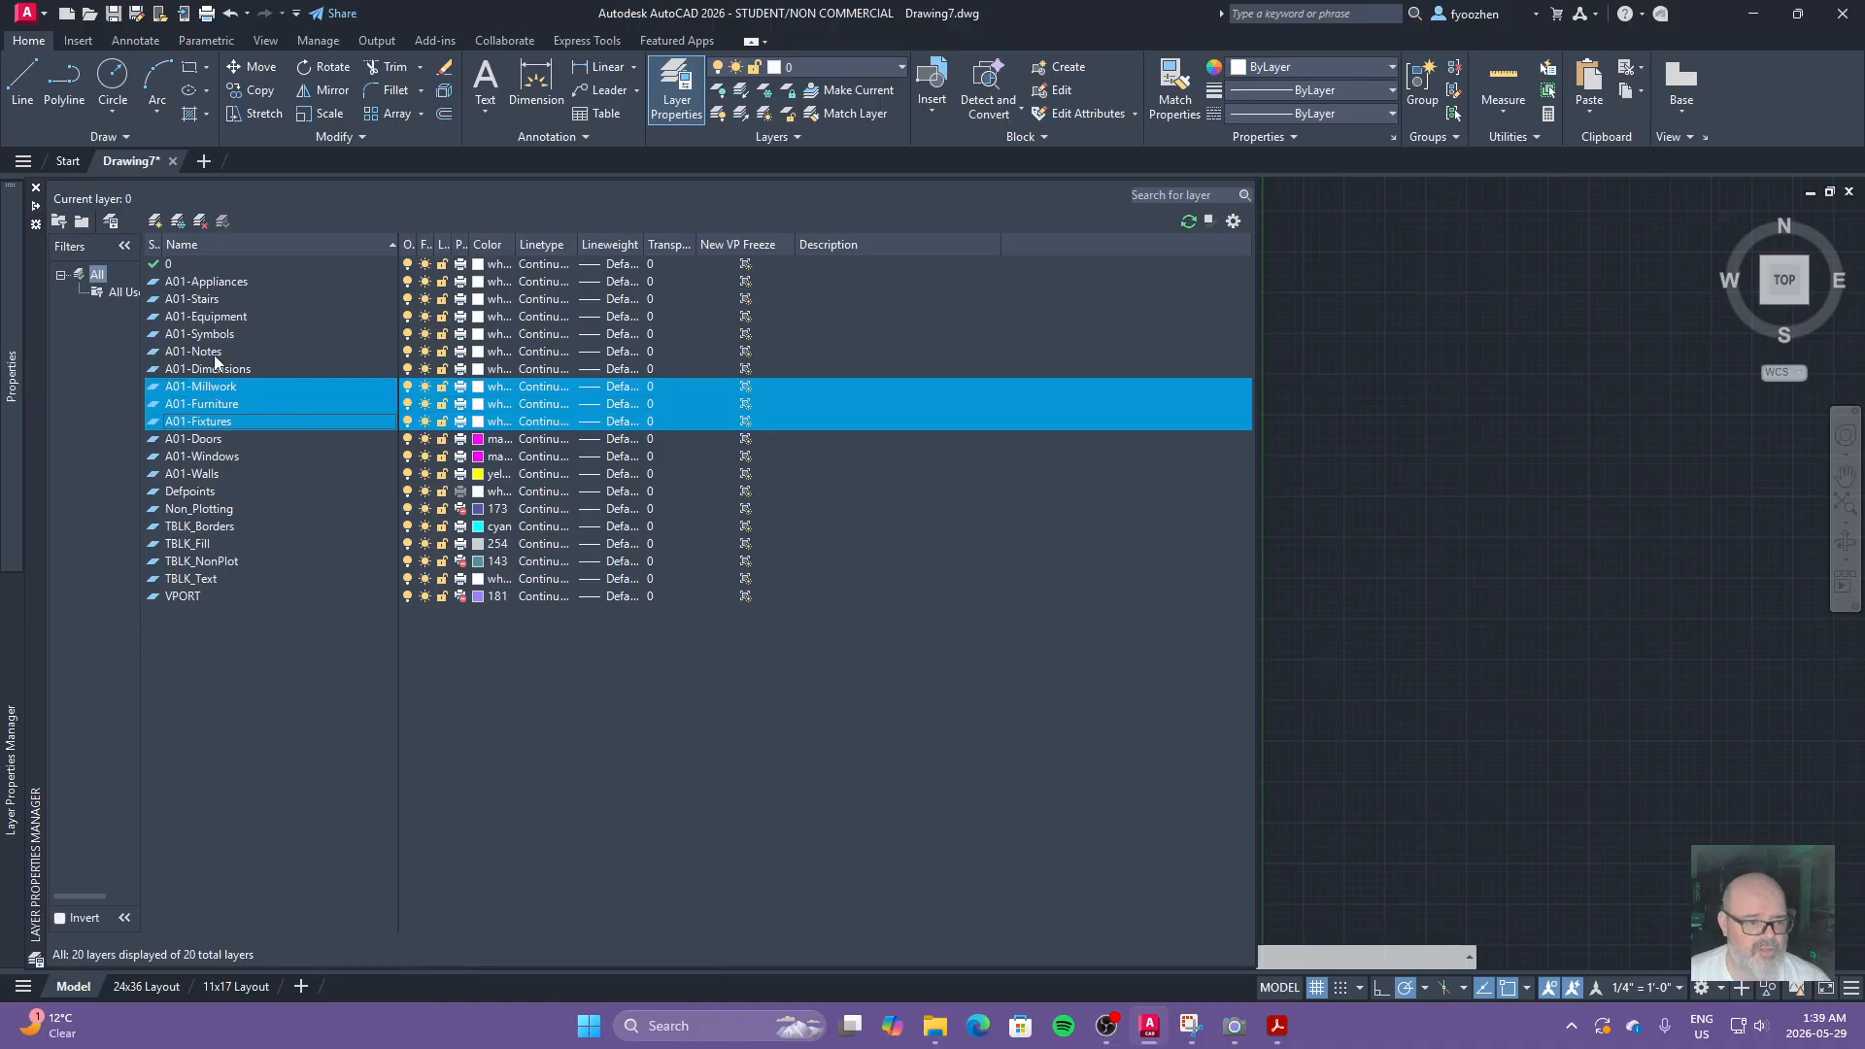
left_click(221, 317, "ctrl")
left_click(206, 299, "ctrl")
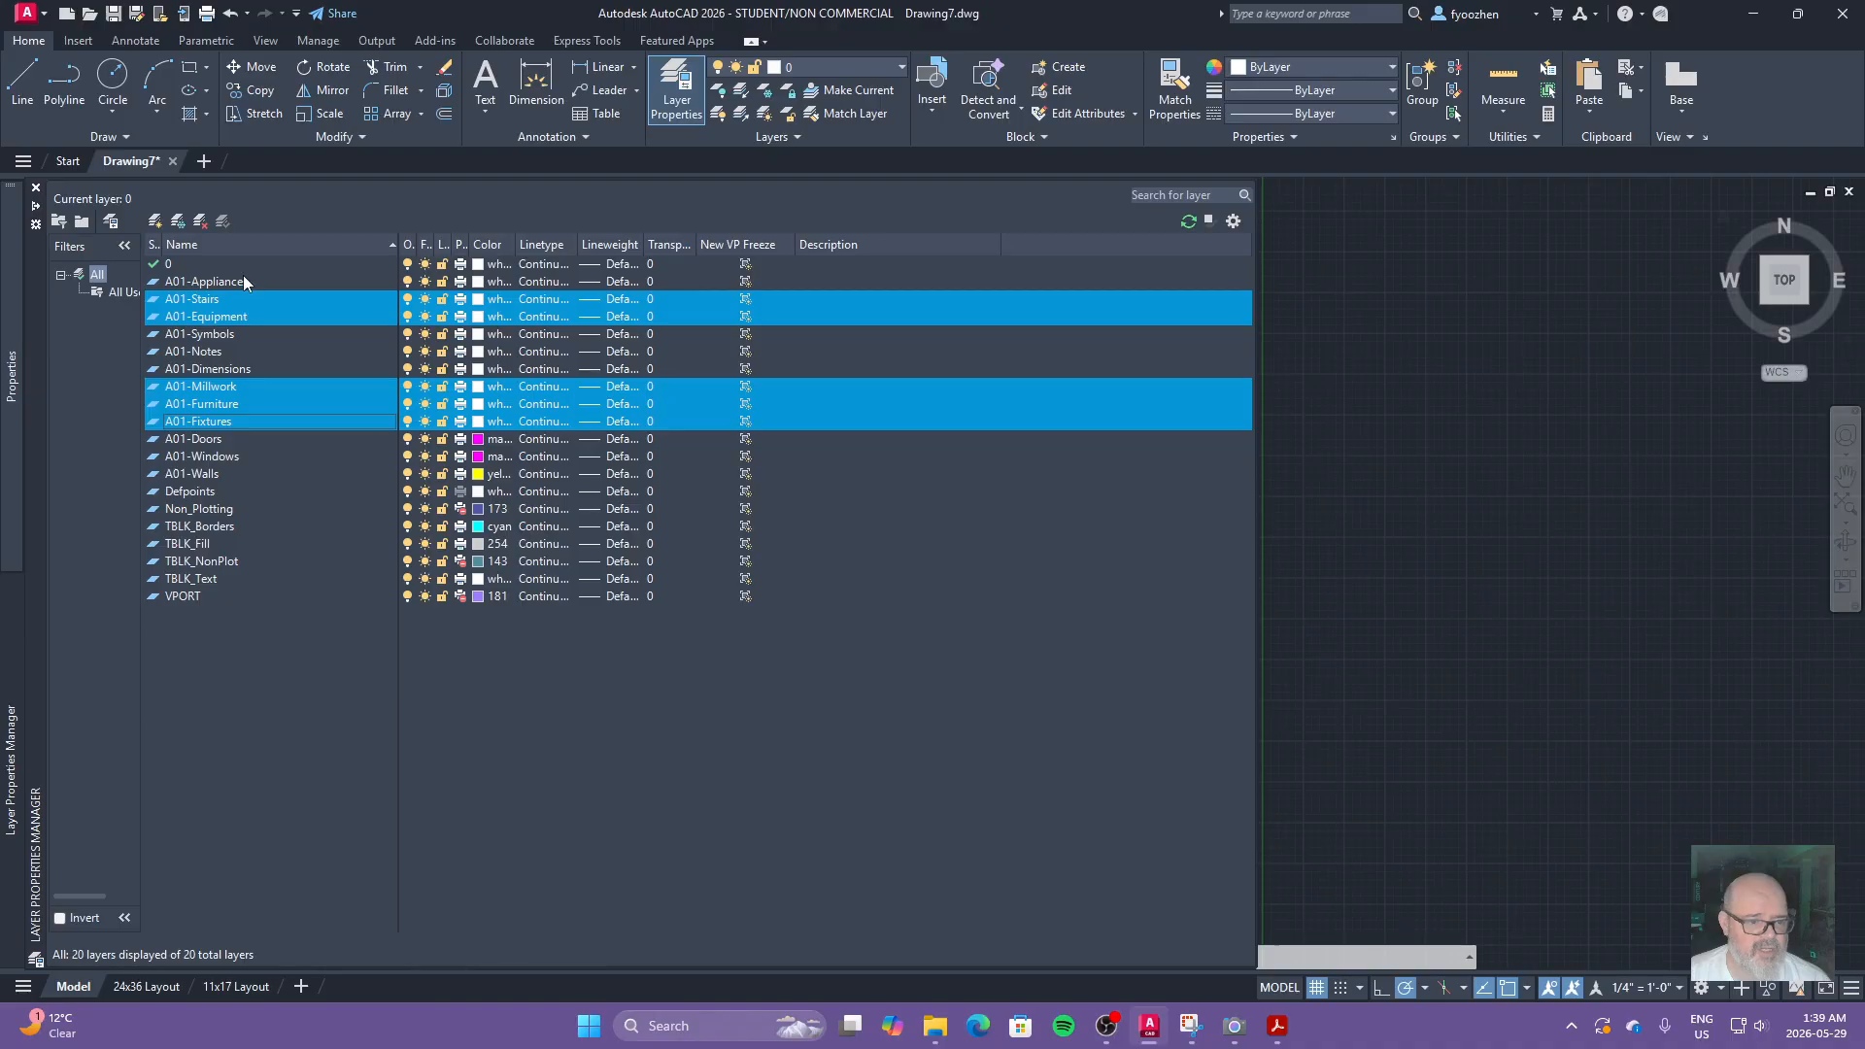
left_click(243, 281, "ctrl")
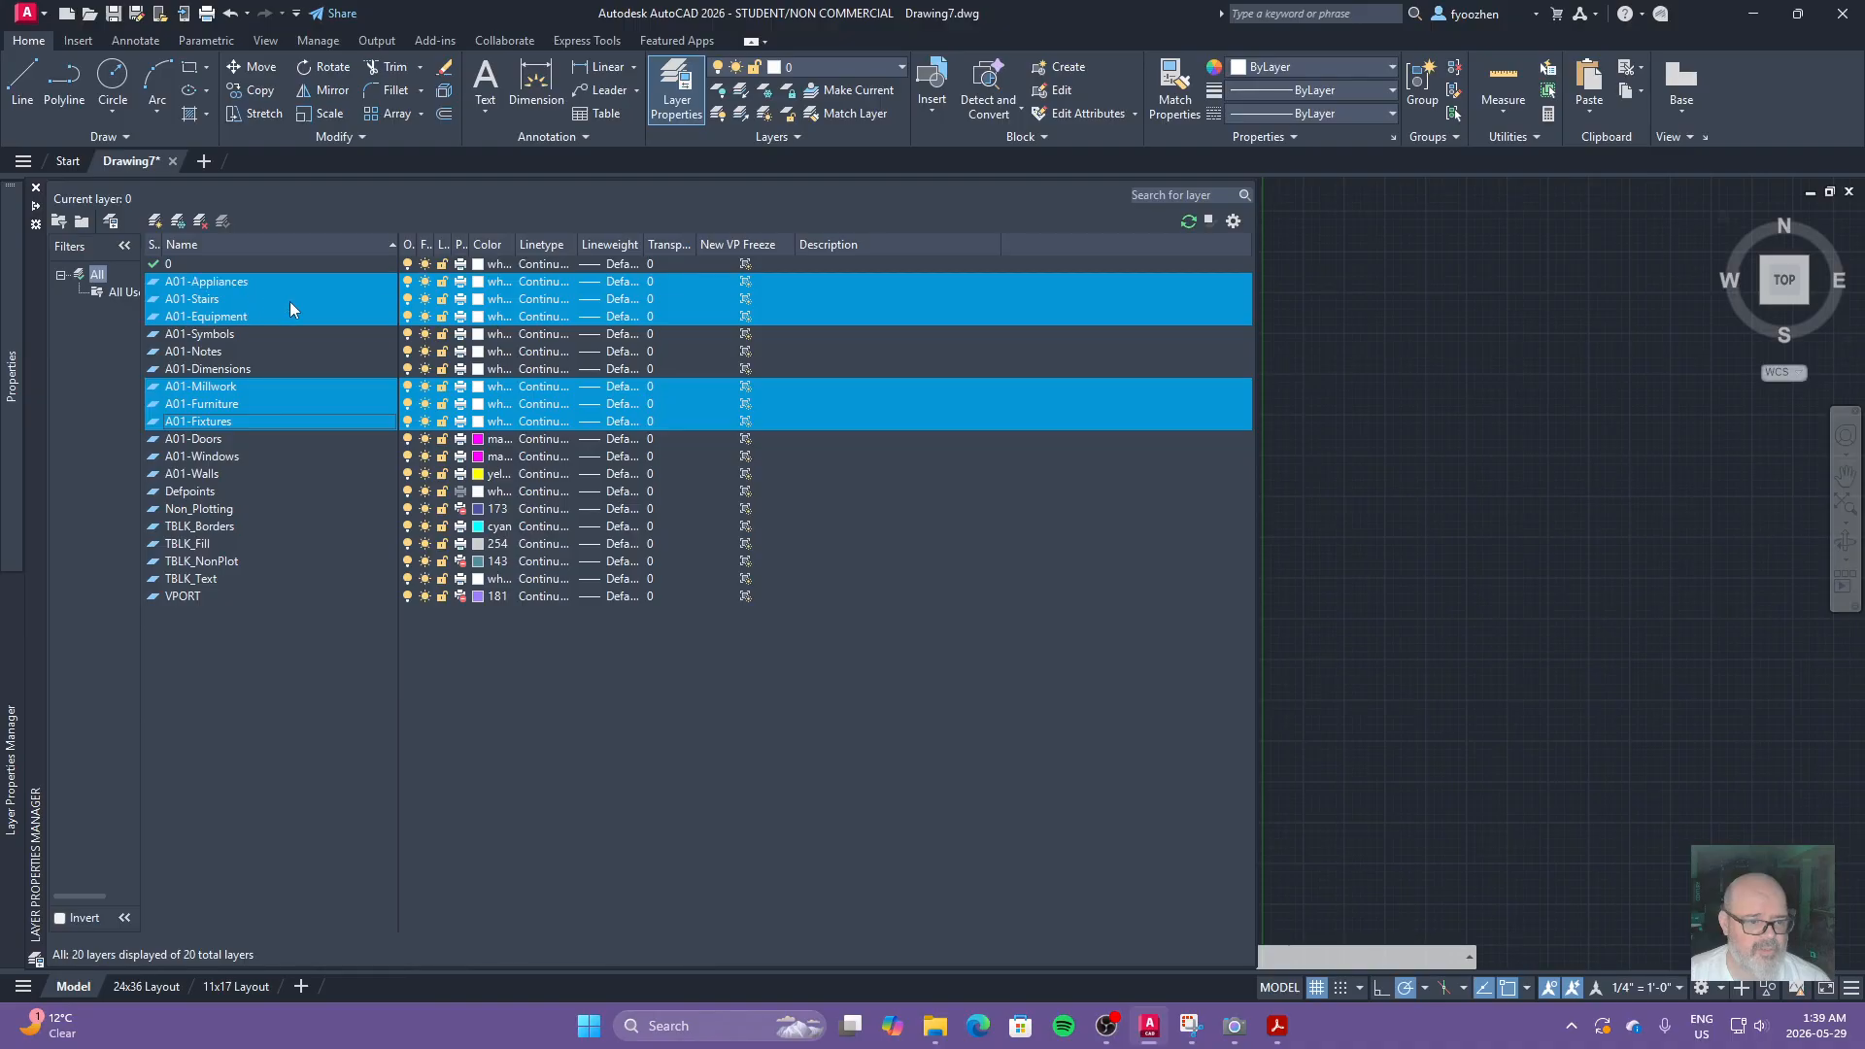
left_click(478, 282)
left_click(1242, 539)
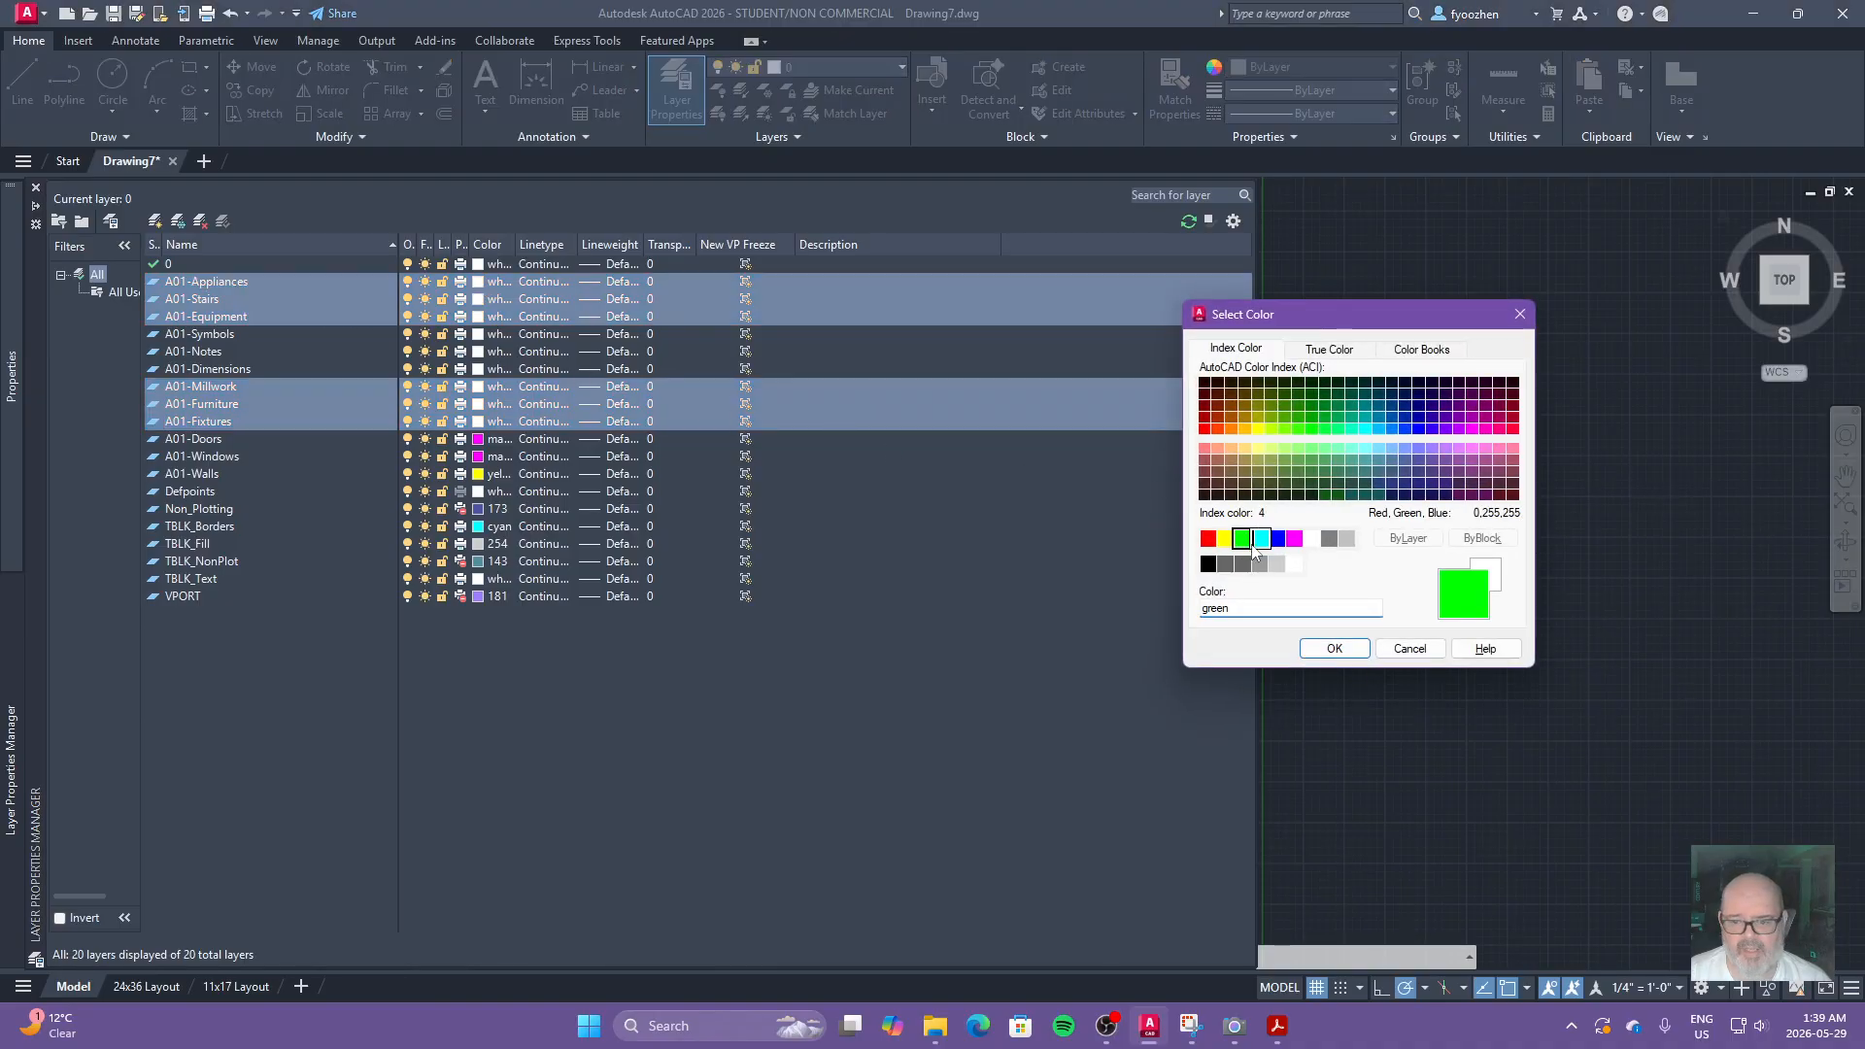
left_click(1335, 648)
Step: Set the color of the A01-Dimensions layer to red
left_click(242, 300)
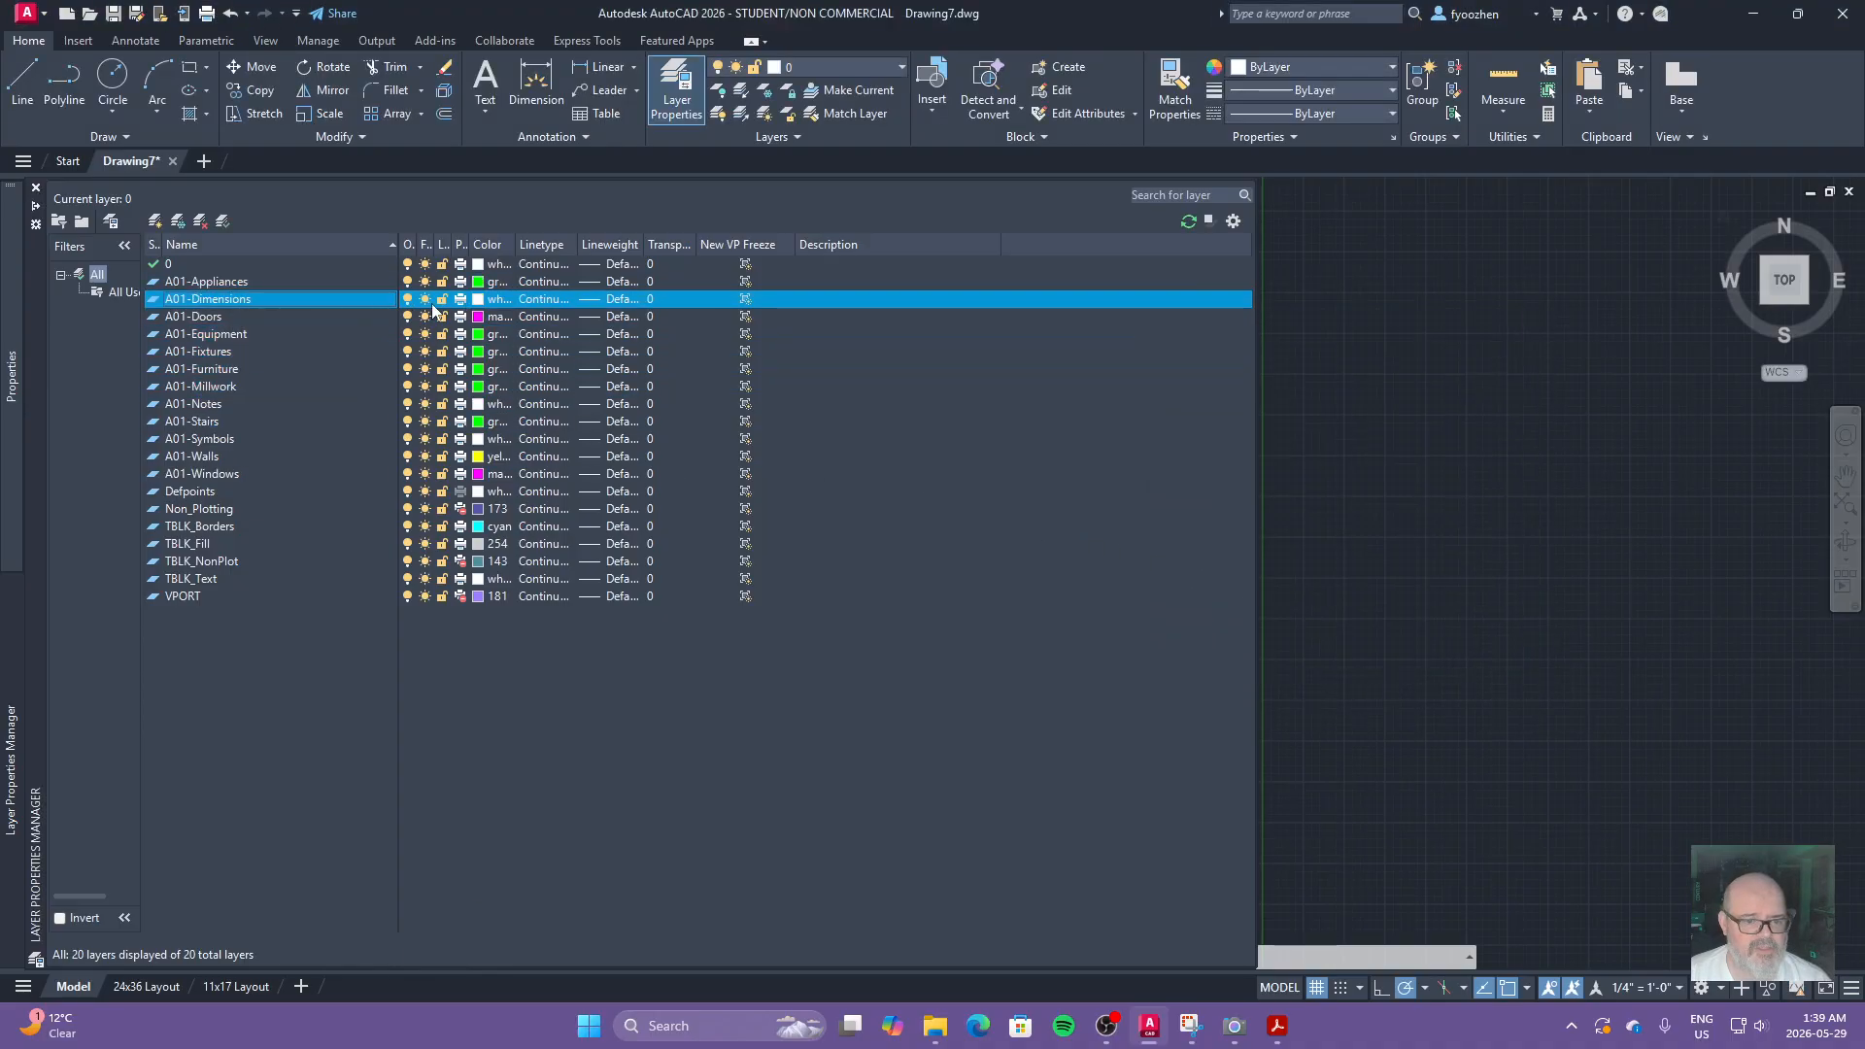
left_click(478, 299)
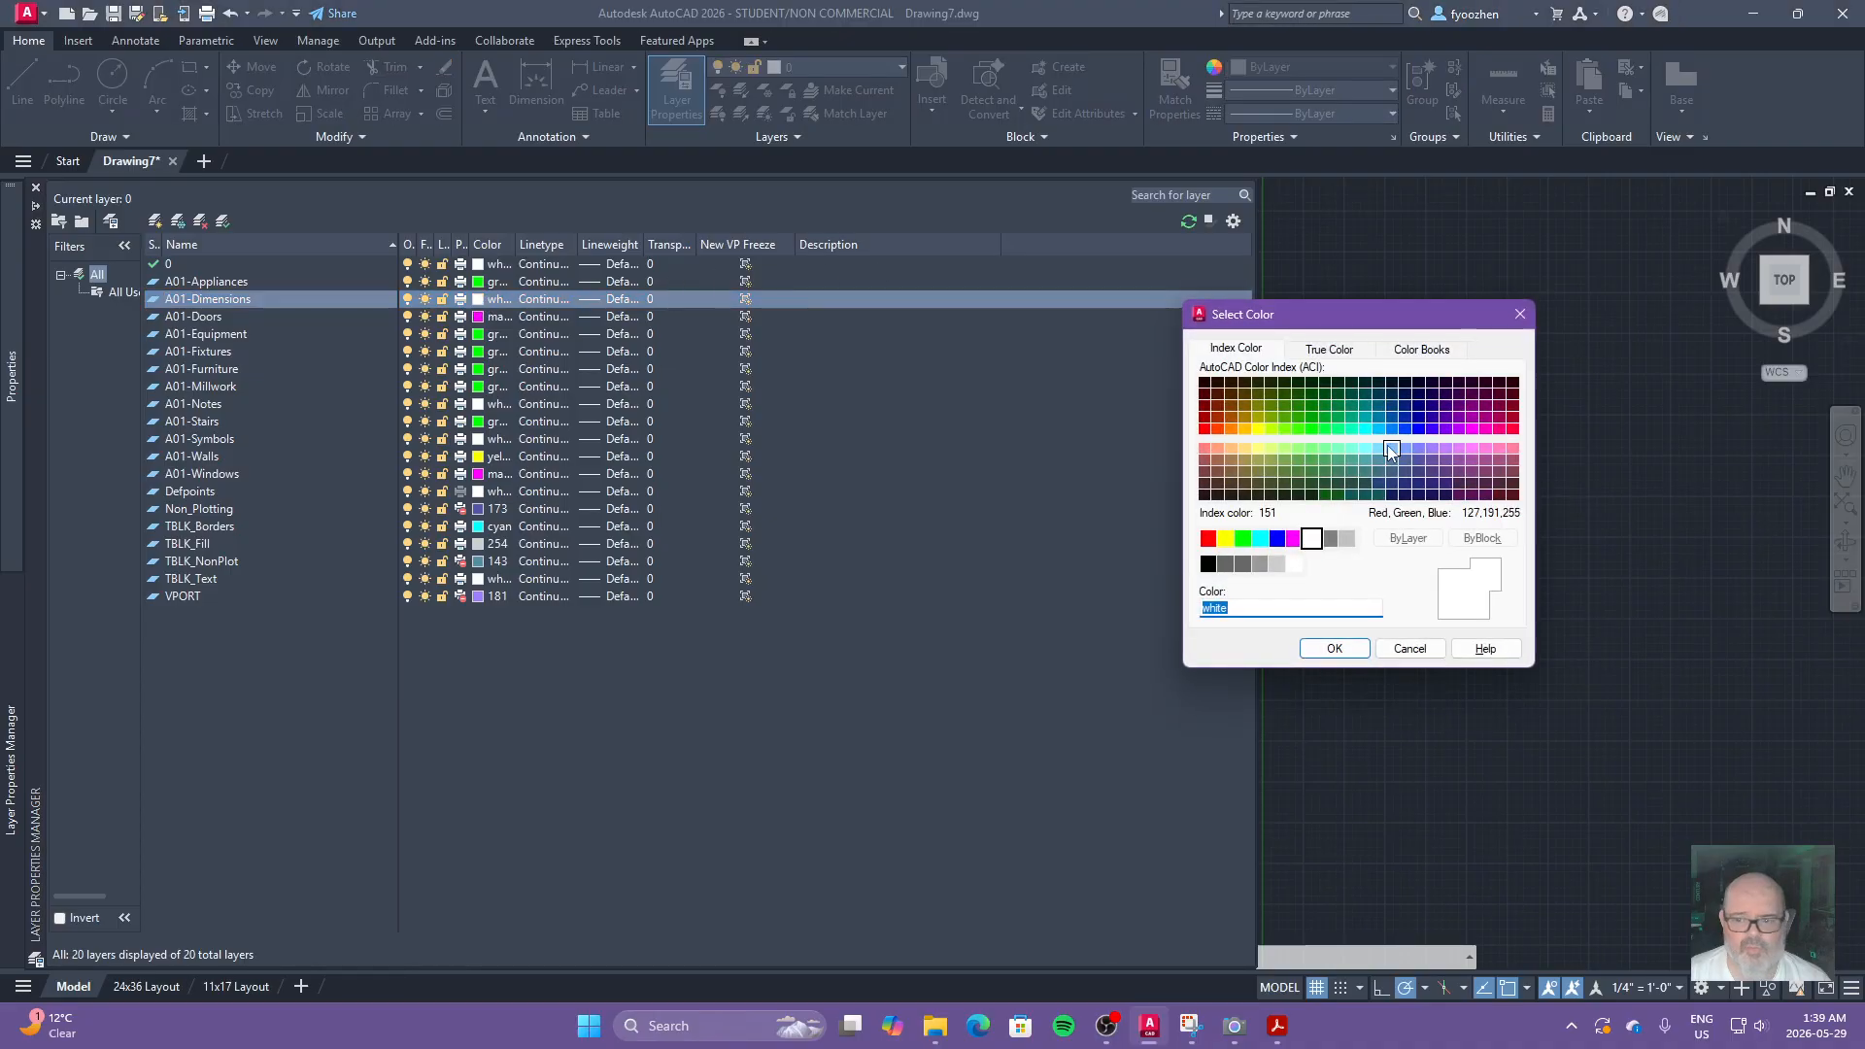
left_click(1207, 538)
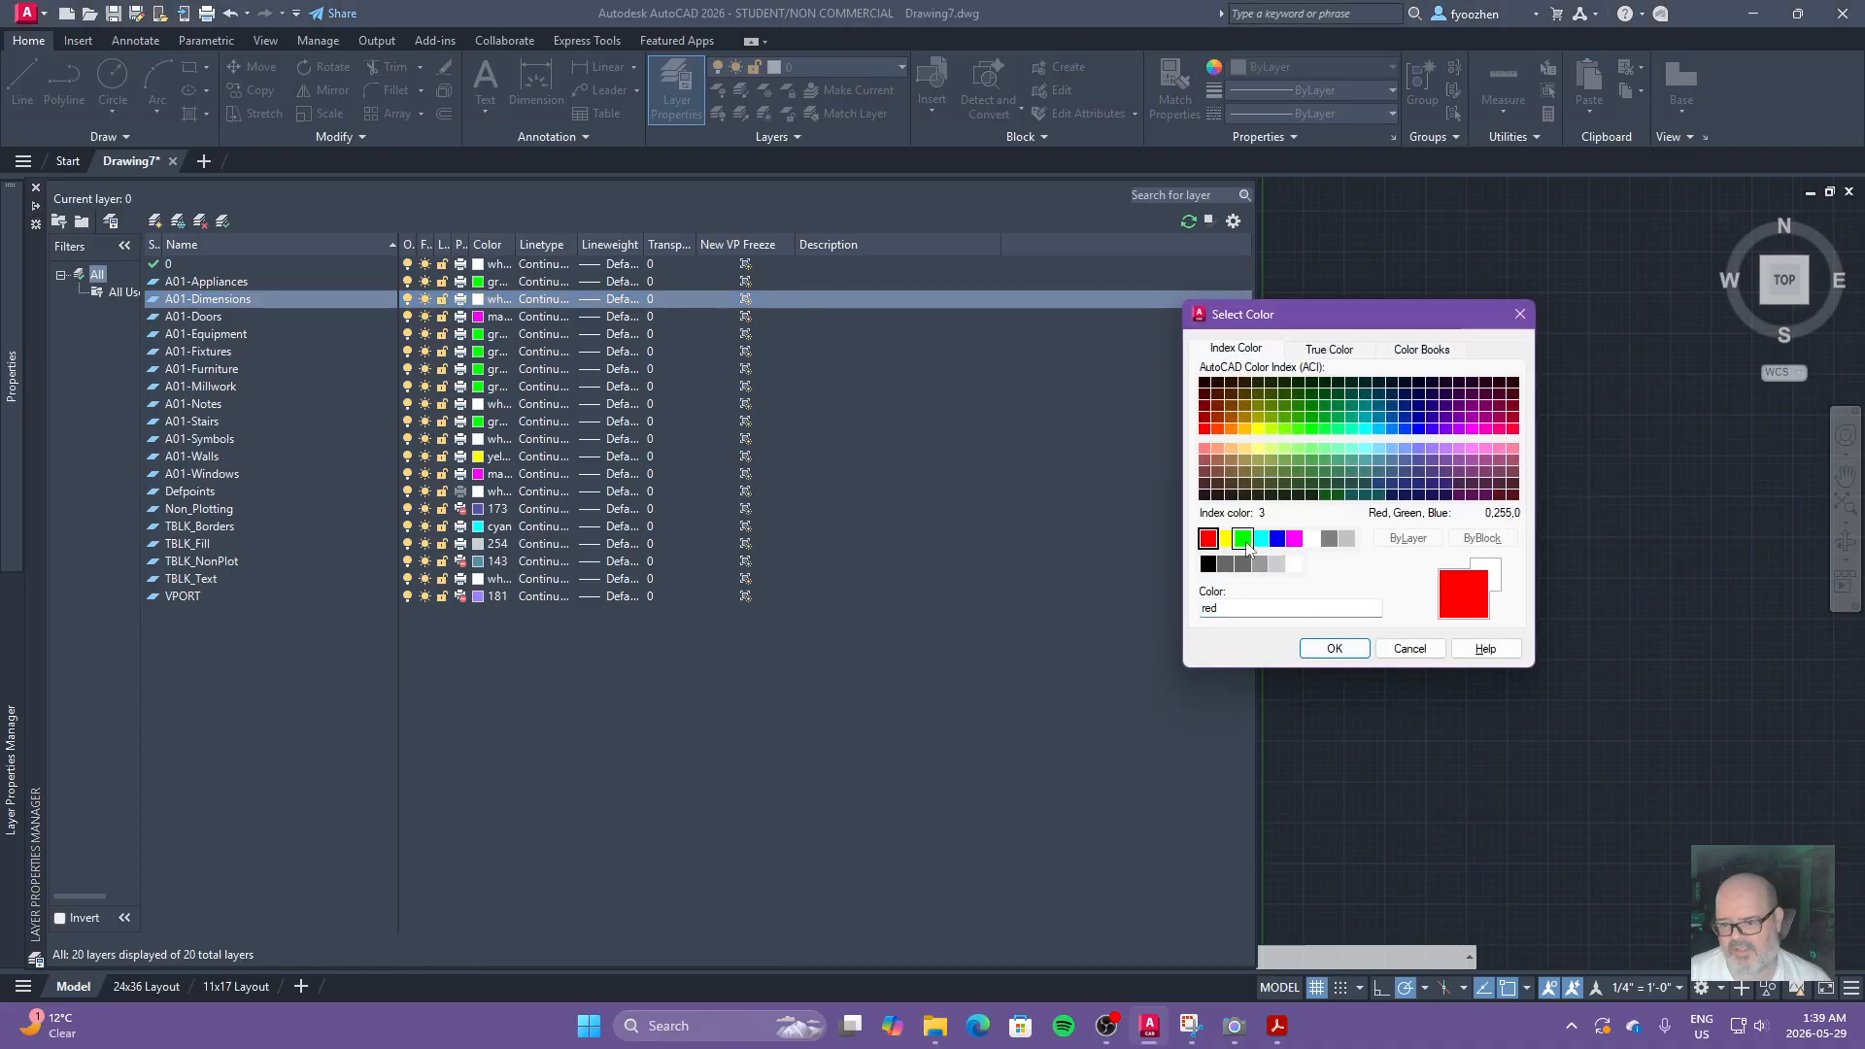
left_click(1335, 648)
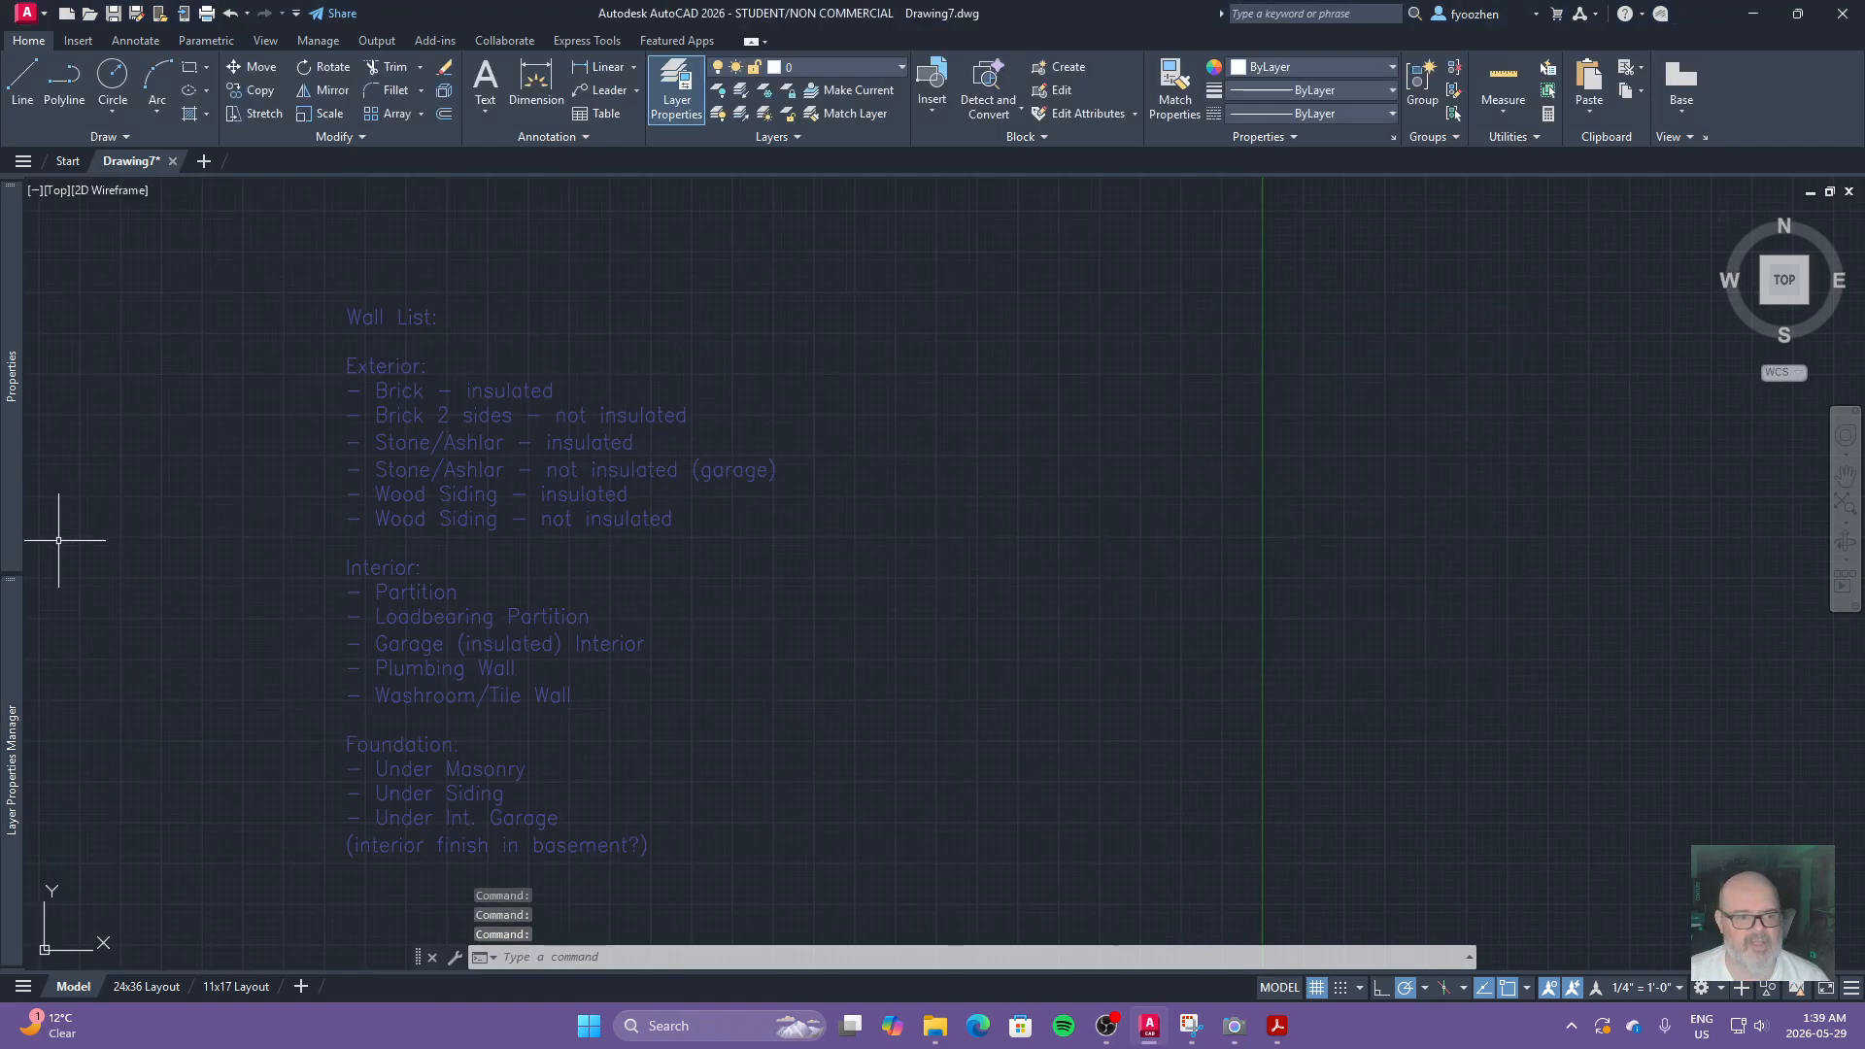
Step: Set the color of the A01-Symbols layer to red, keeping the layer manager pinned open while editing
mouse_move(14, 688)
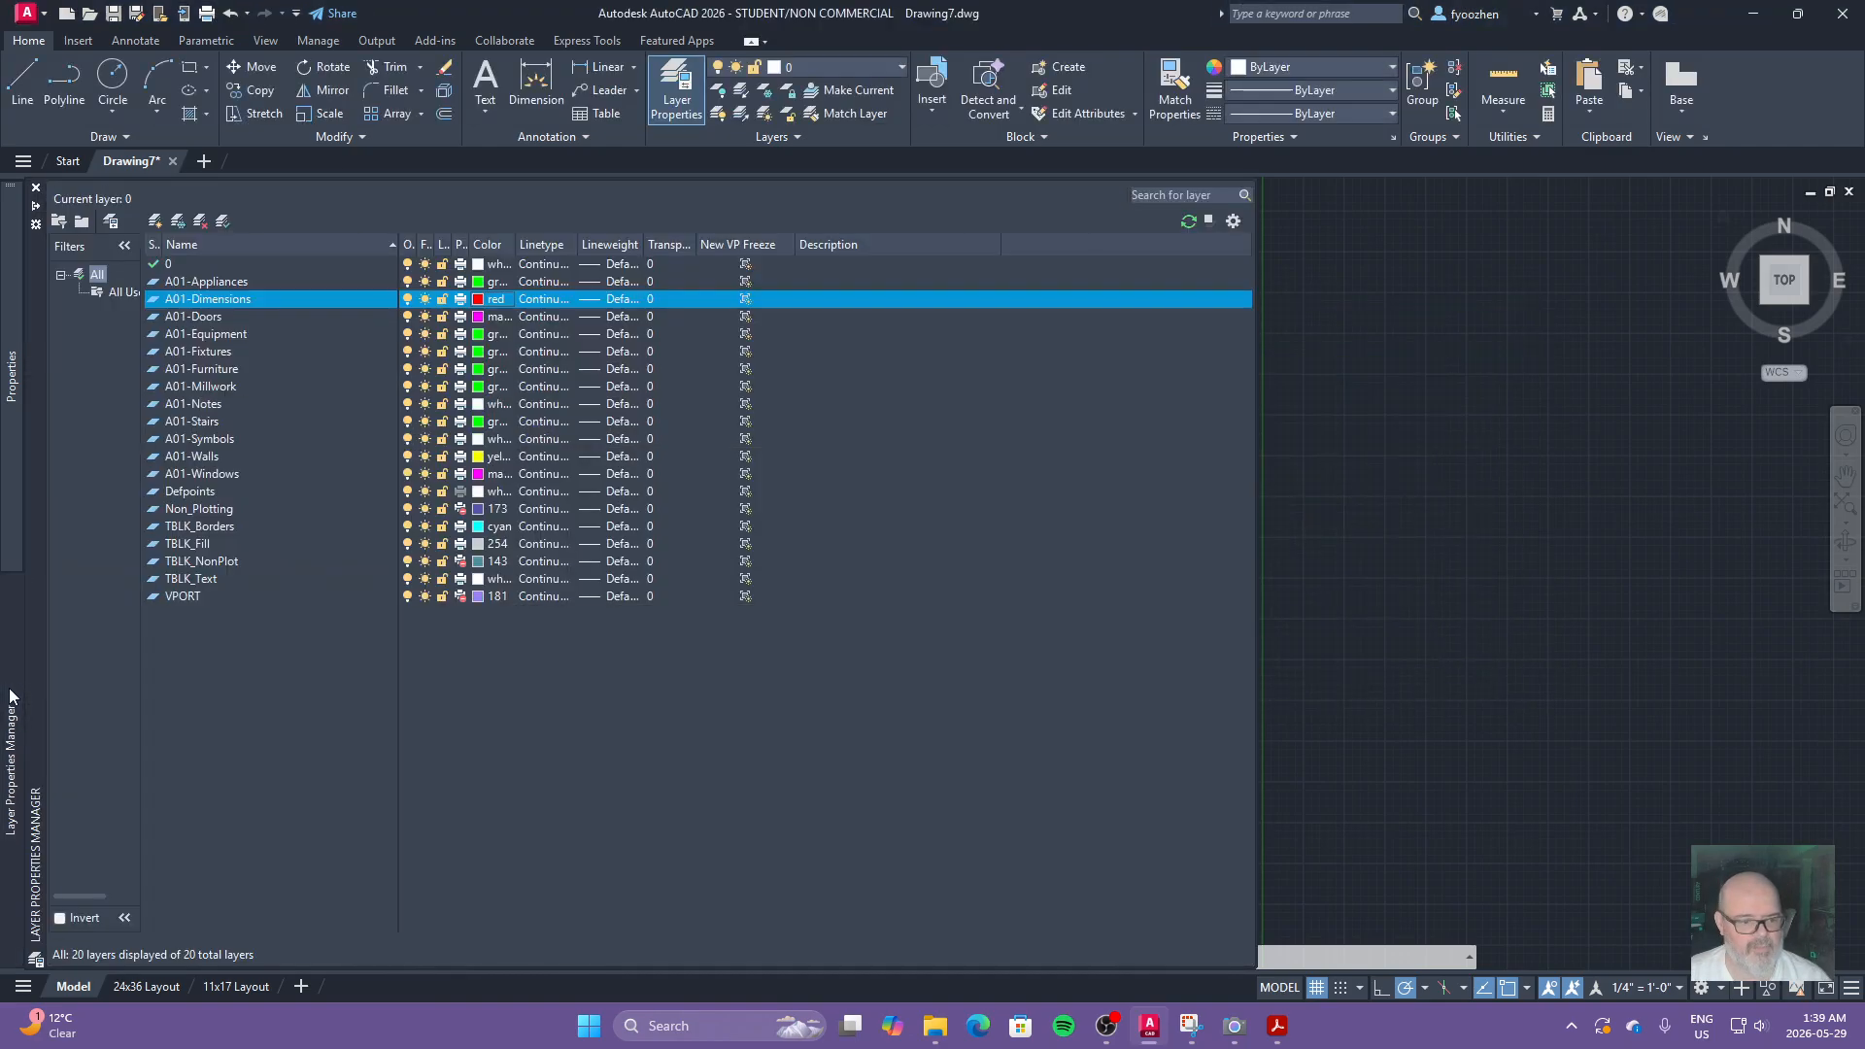
left_click(36, 205)
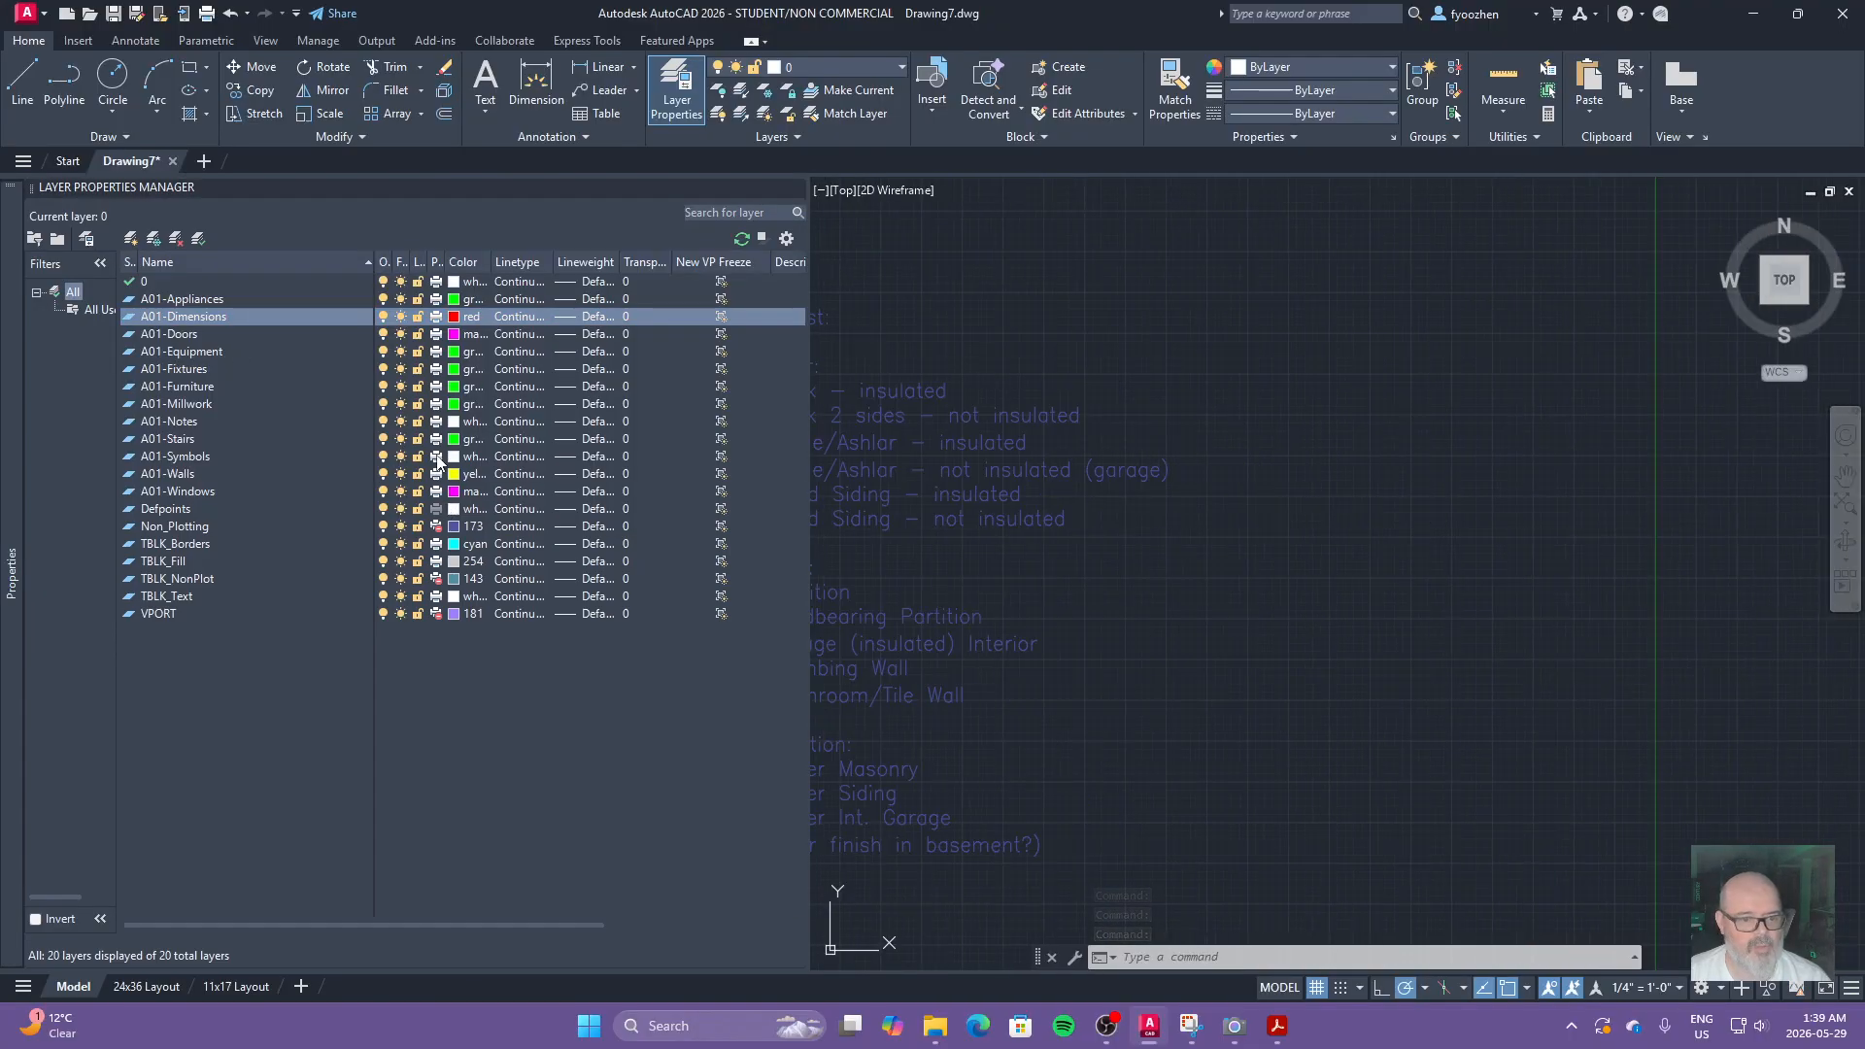
left_click(445, 423)
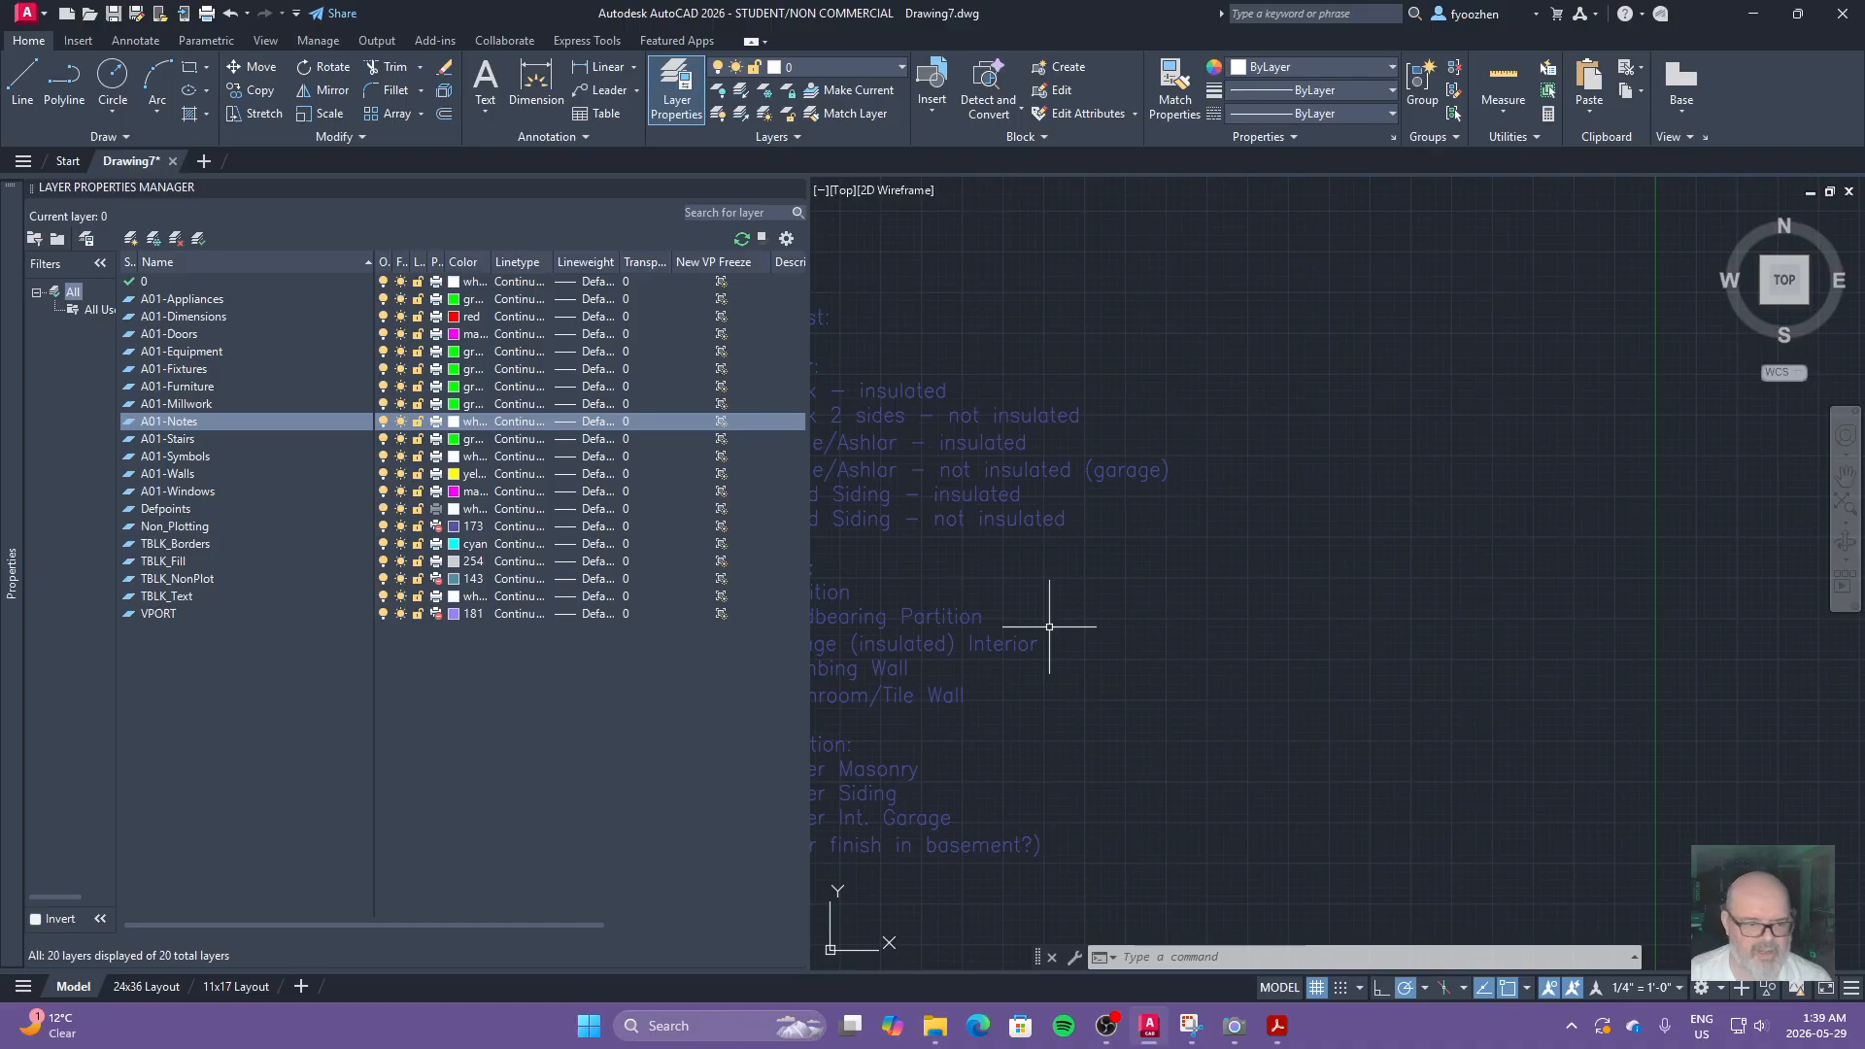
left_click(445, 457)
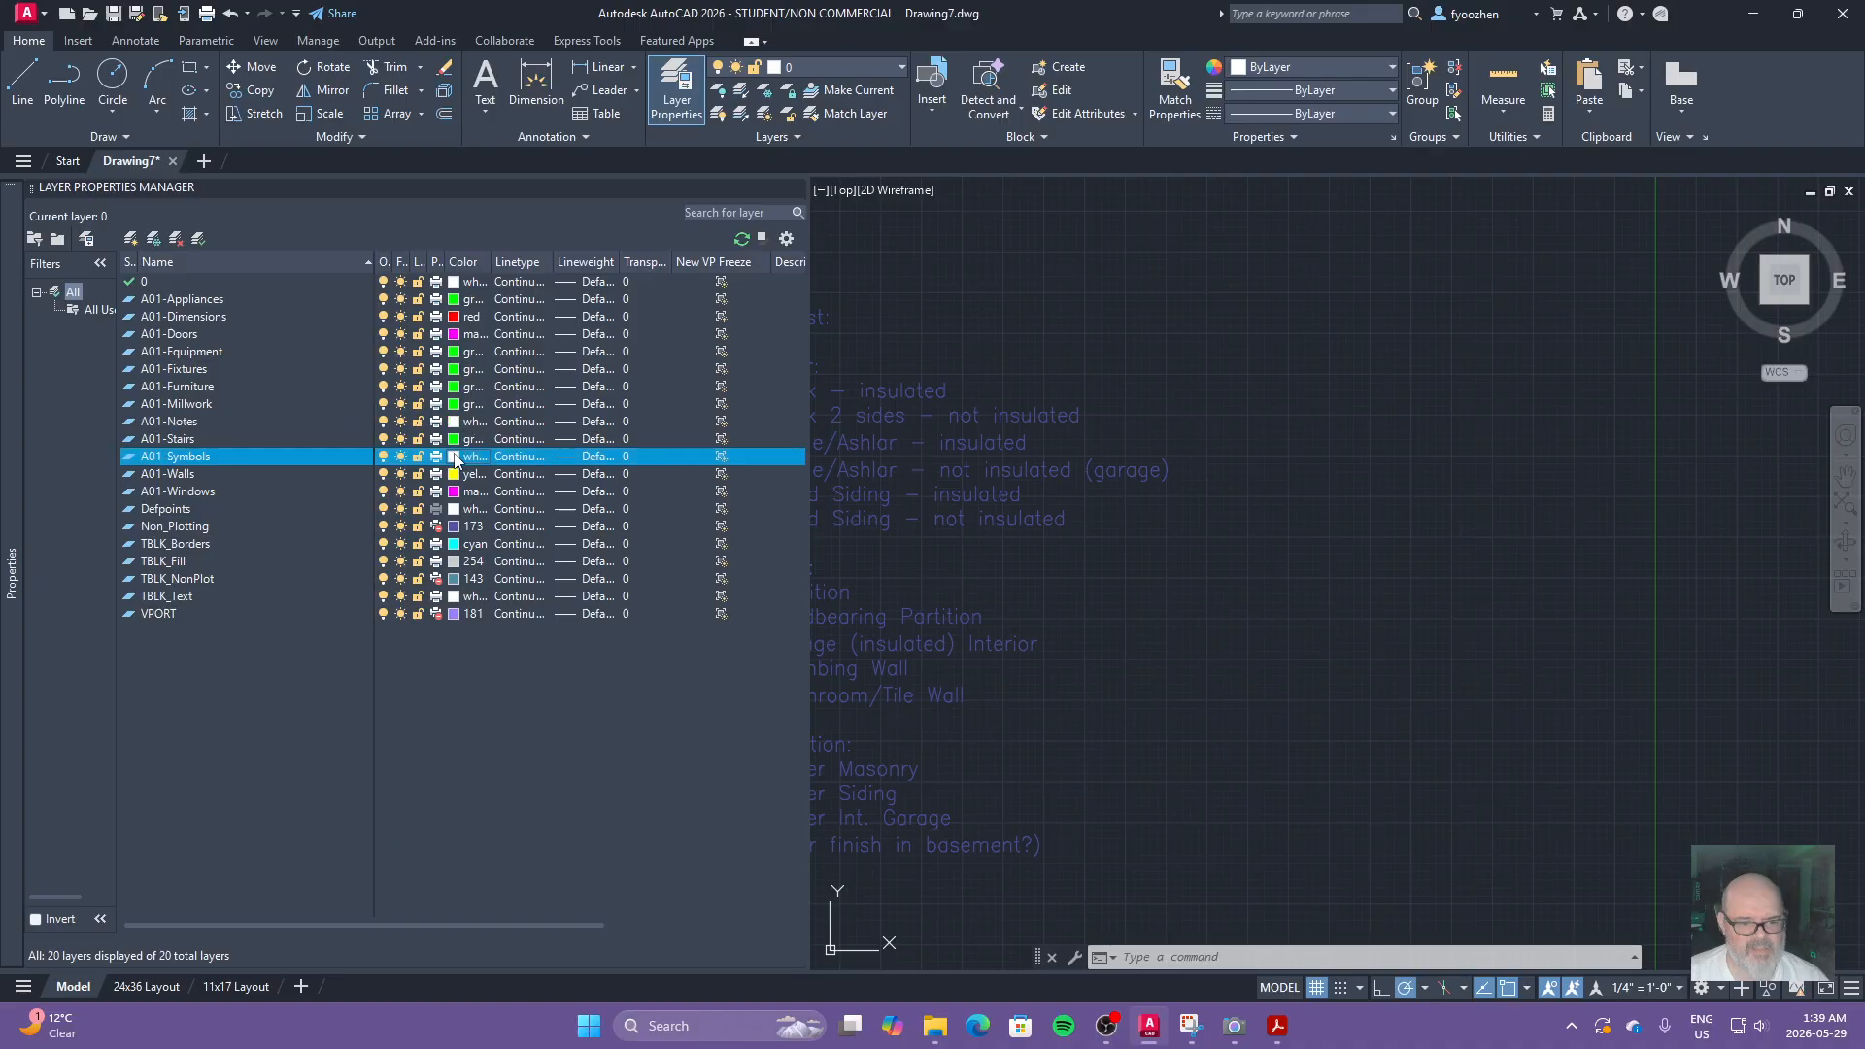
left_click(1207, 538)
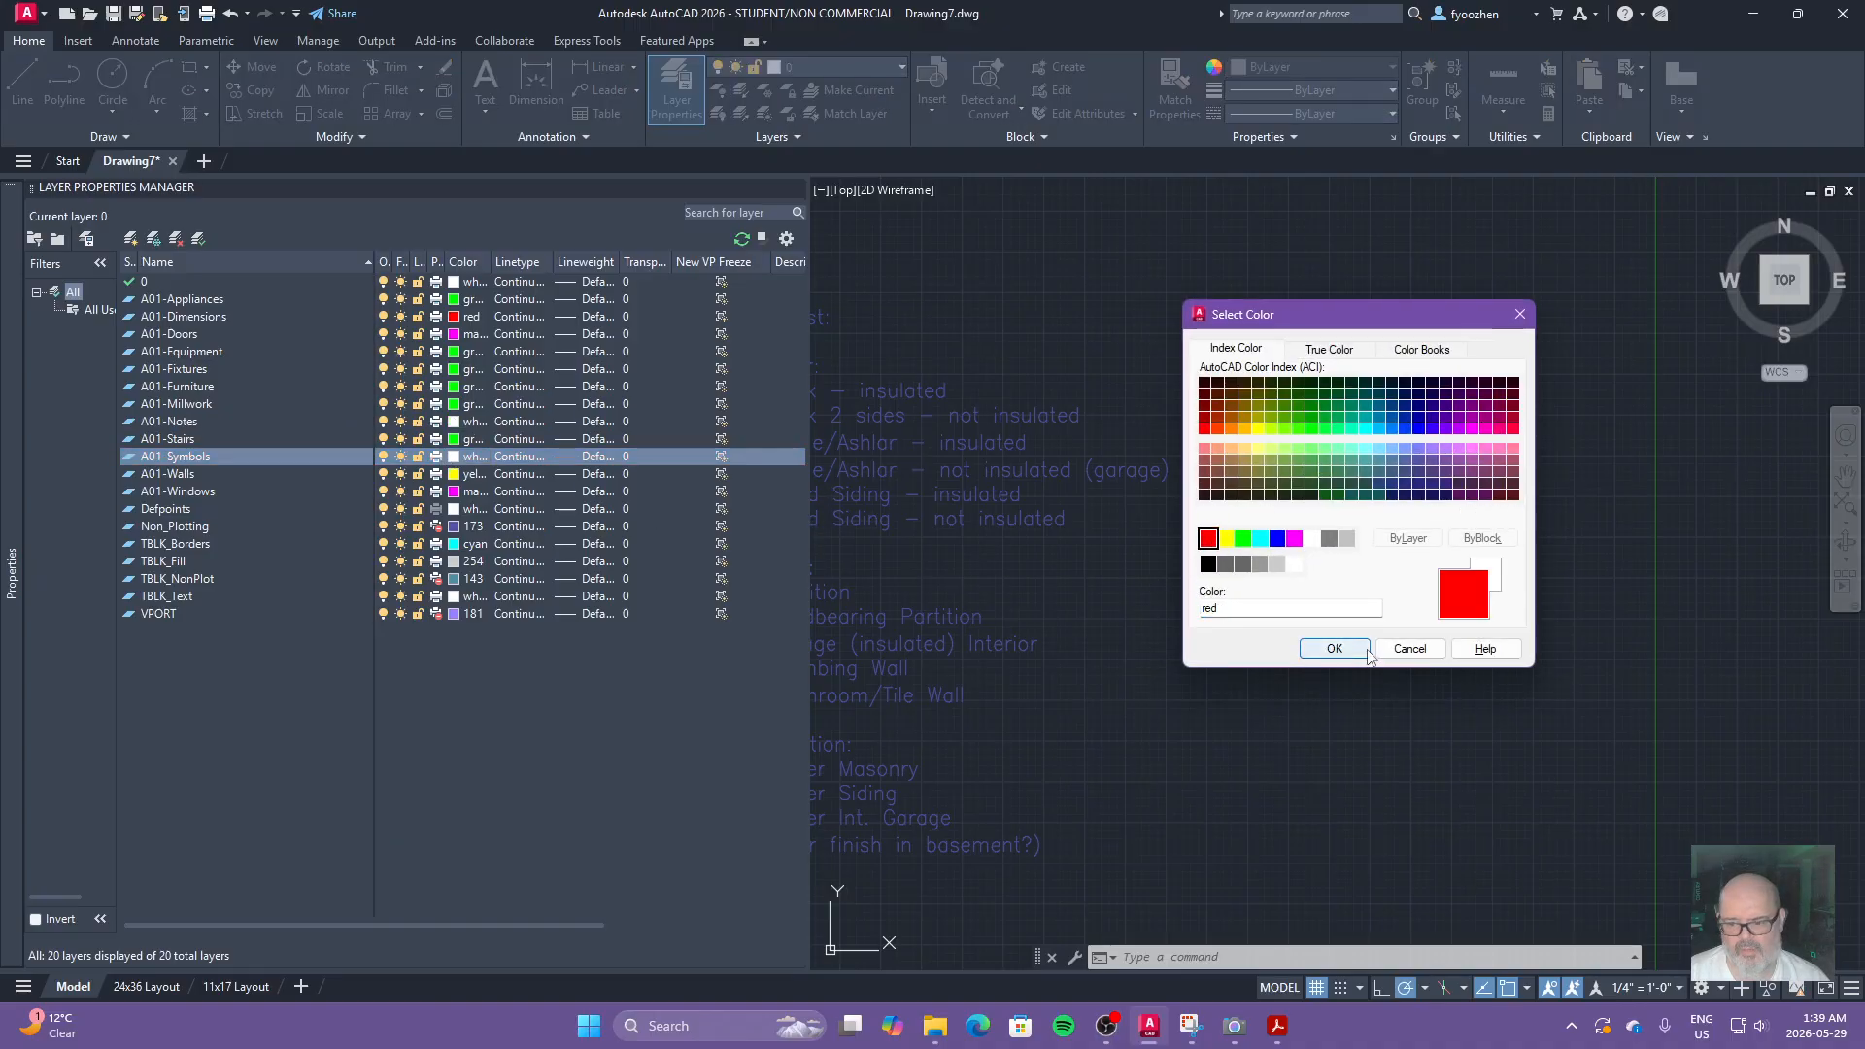
left_click(1333, 649)
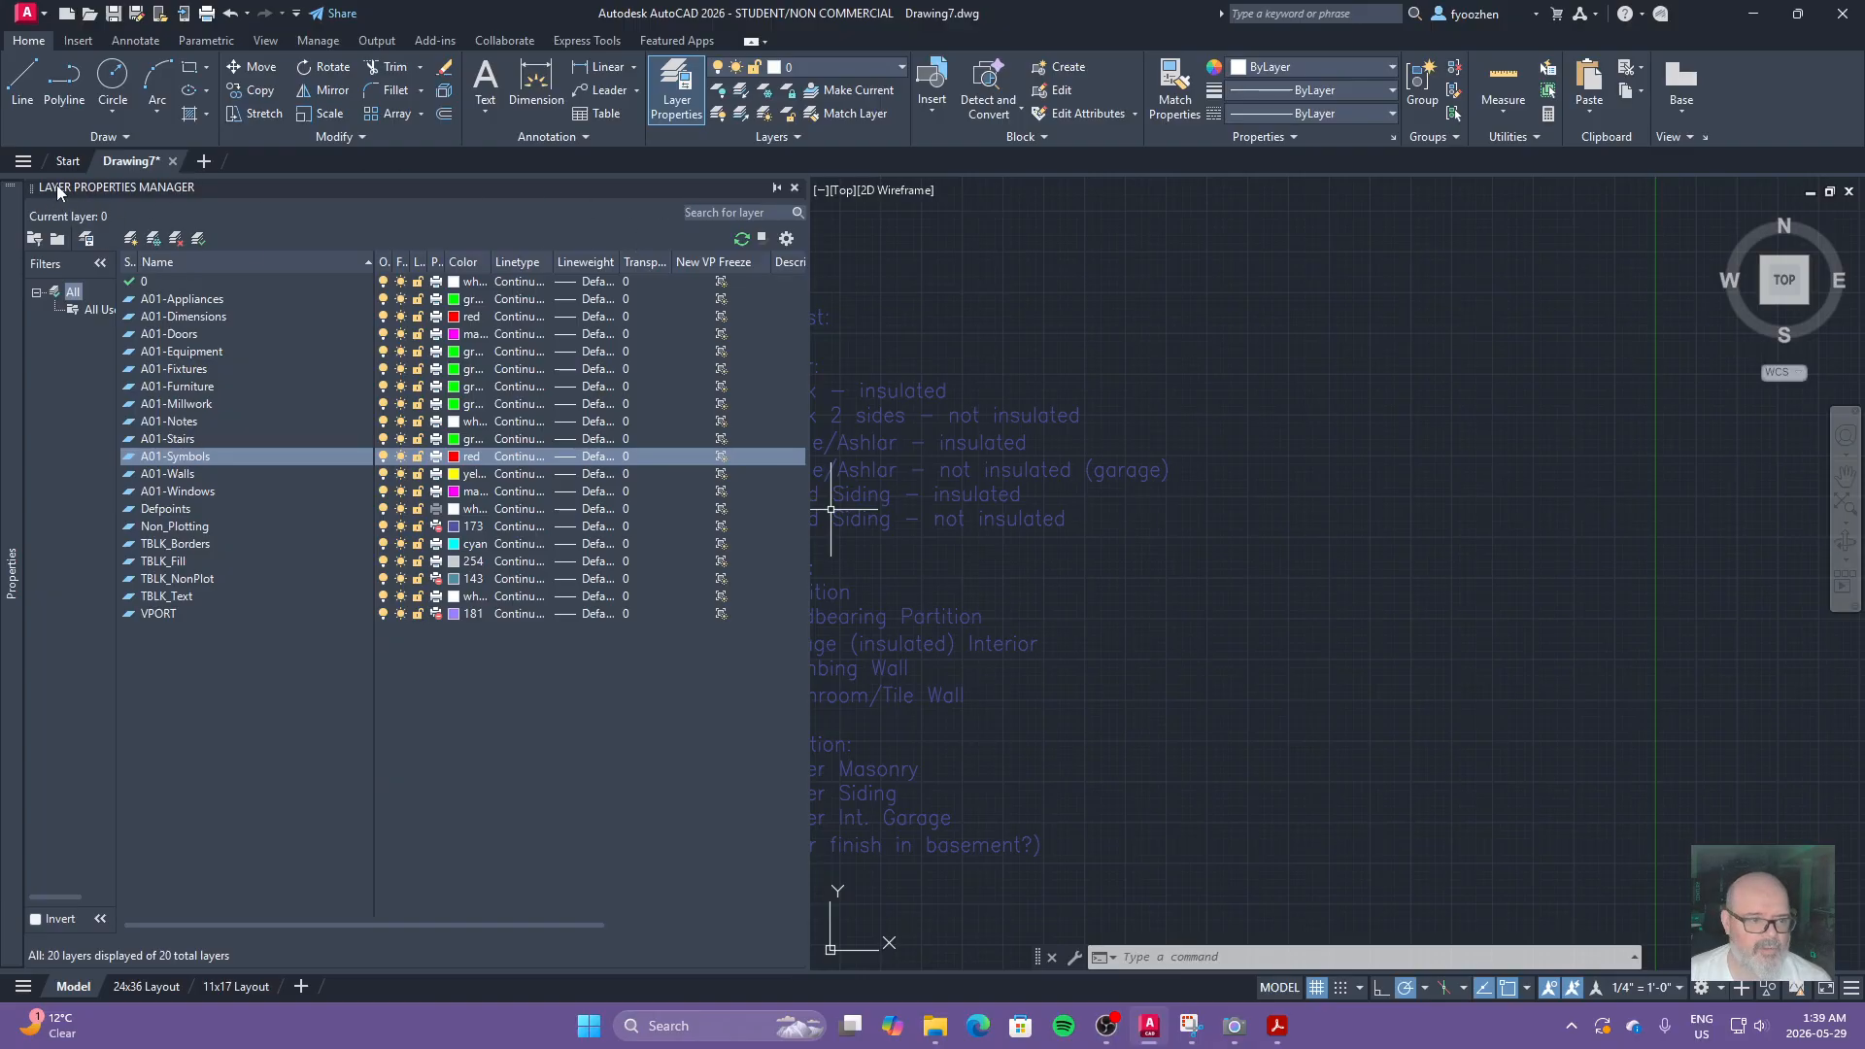
left_click(779, 187)
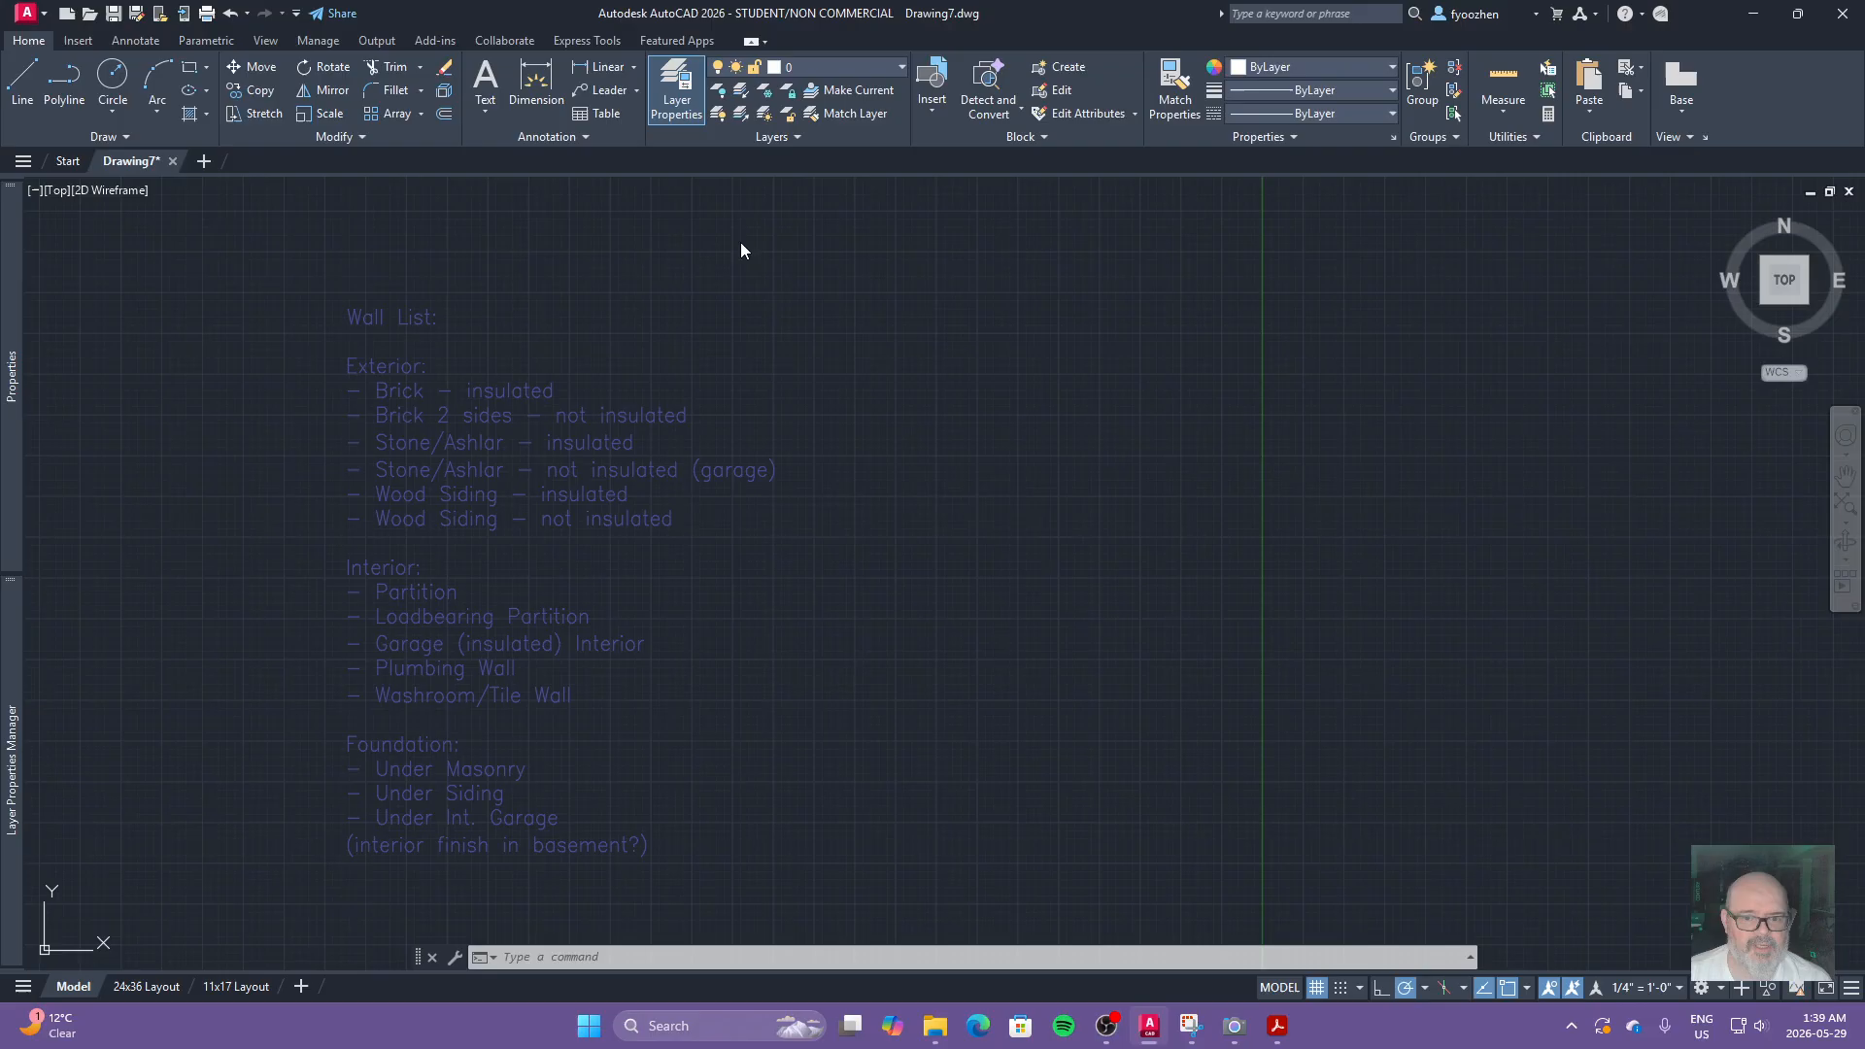
Step: Bring render.pdf beside the wall list to examine the house's exterior finishes, and return to the AutoCAD drawing
mouse_move(13, 627)
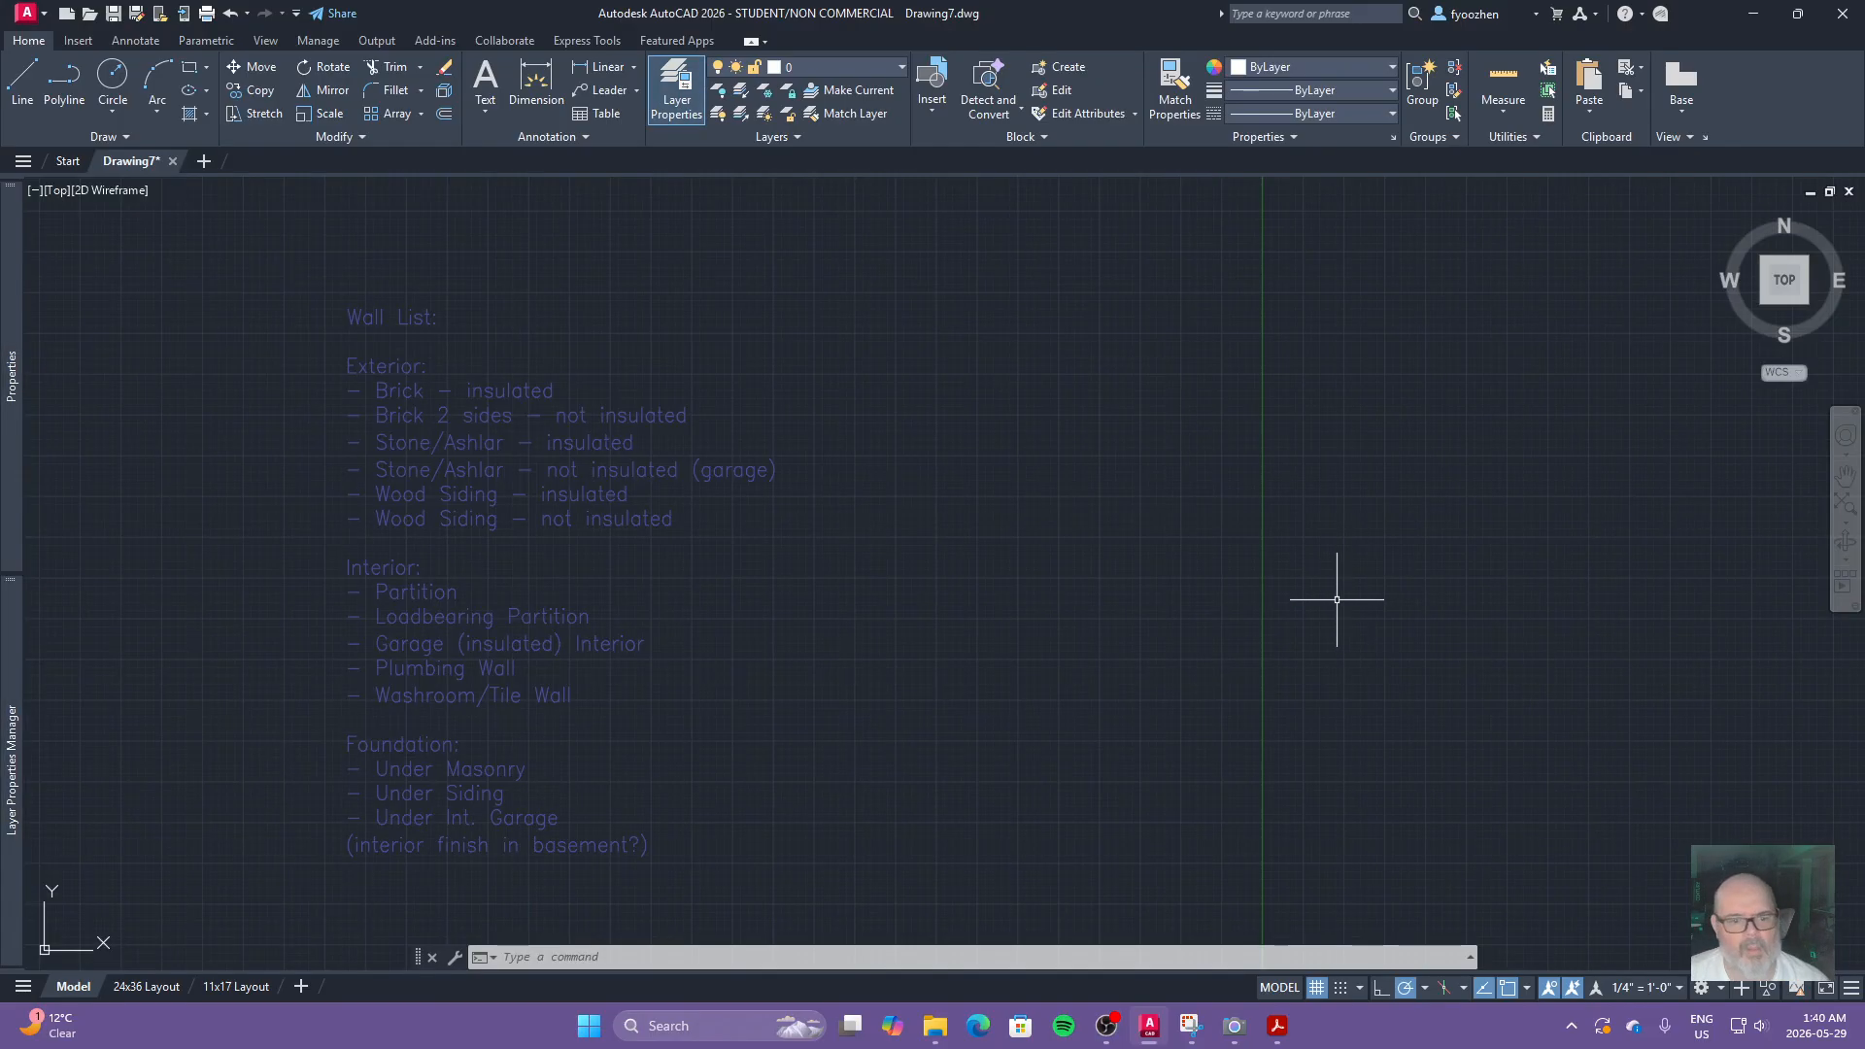
scroll(949, 603, "down", 2)
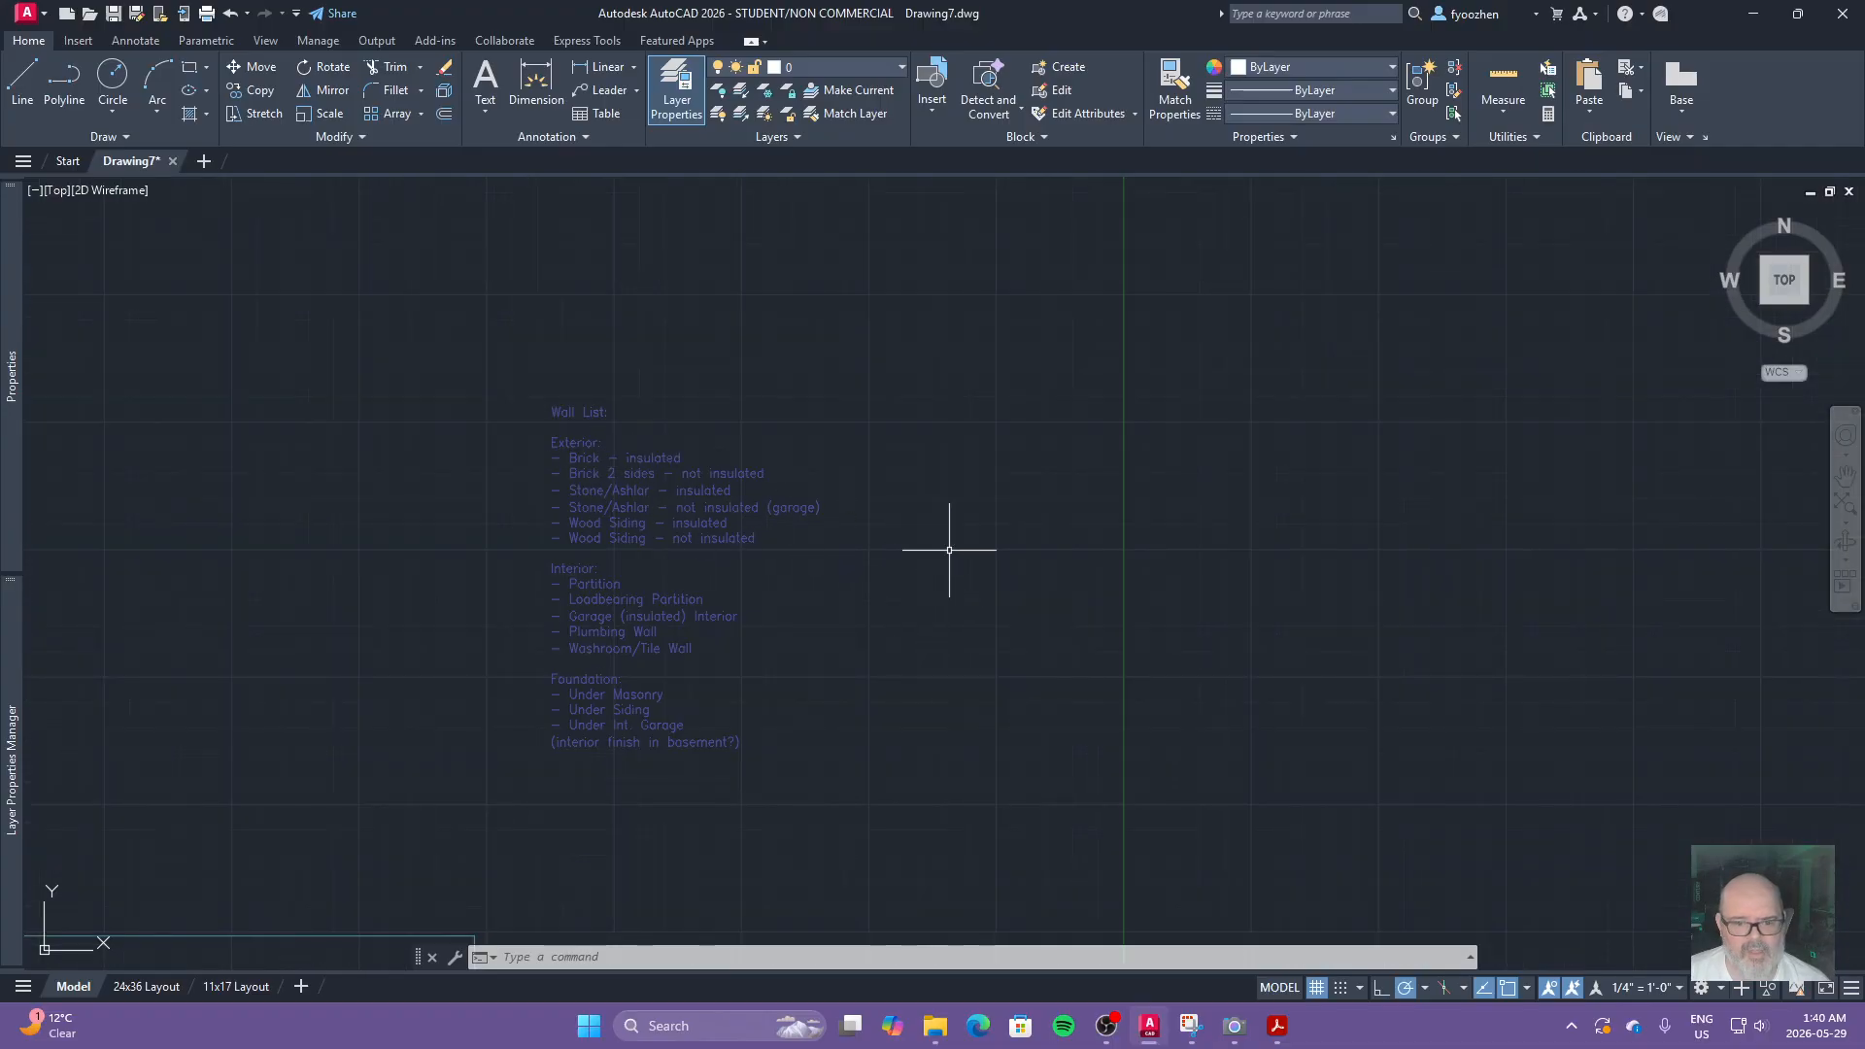
scroll(675, 463, "up", 4)
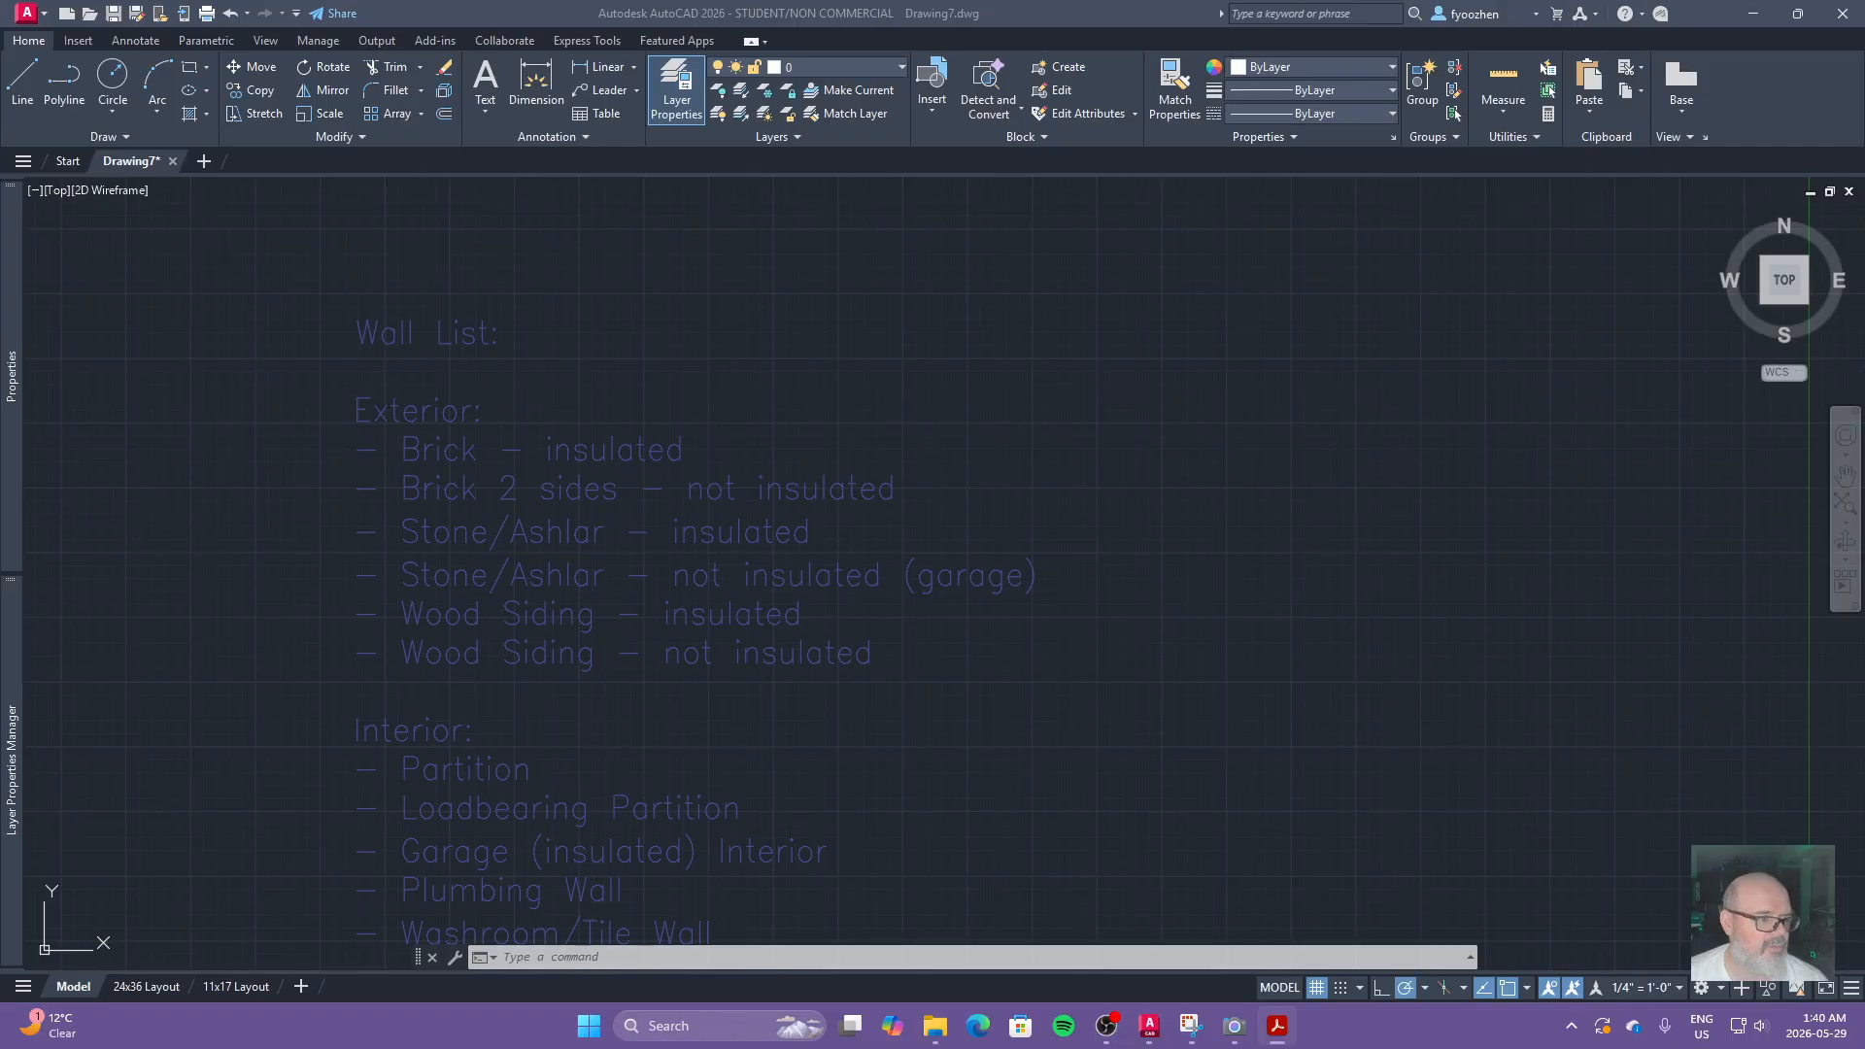
left_click_drag(0, 182, 1539, 179)
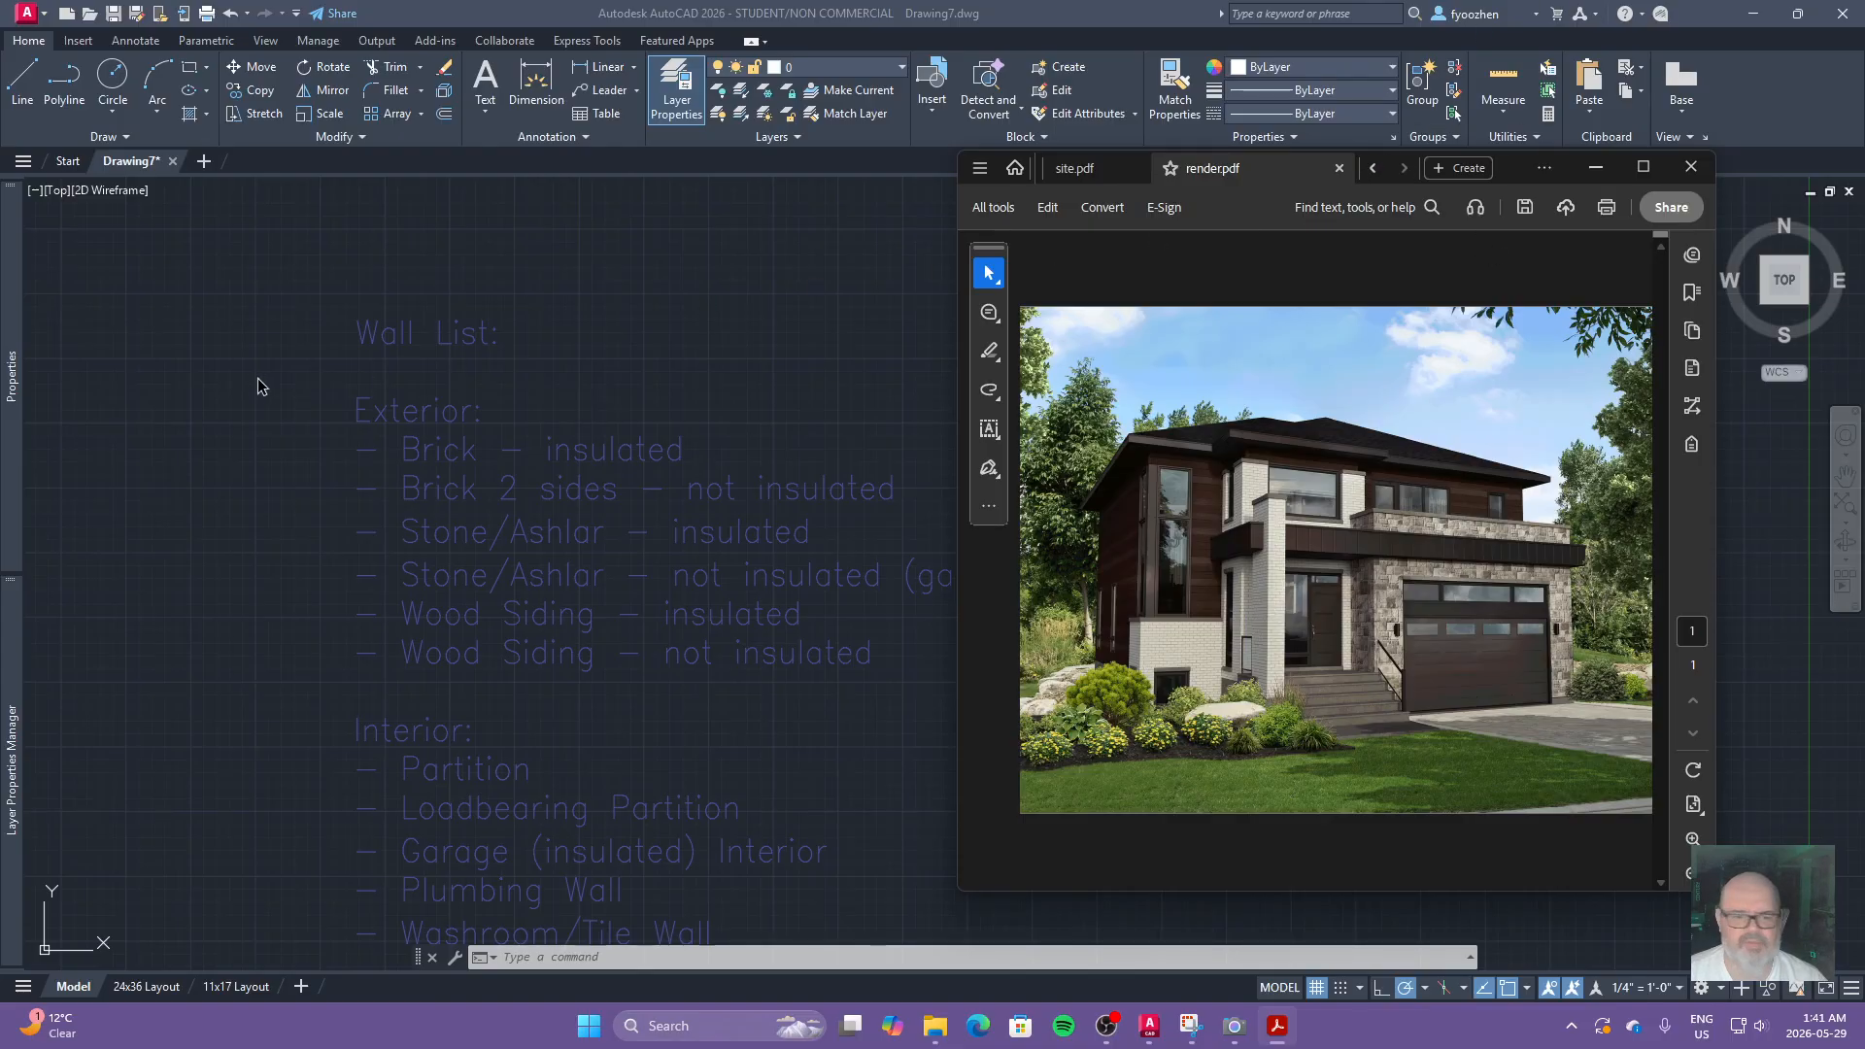
left_click(1461, 175)
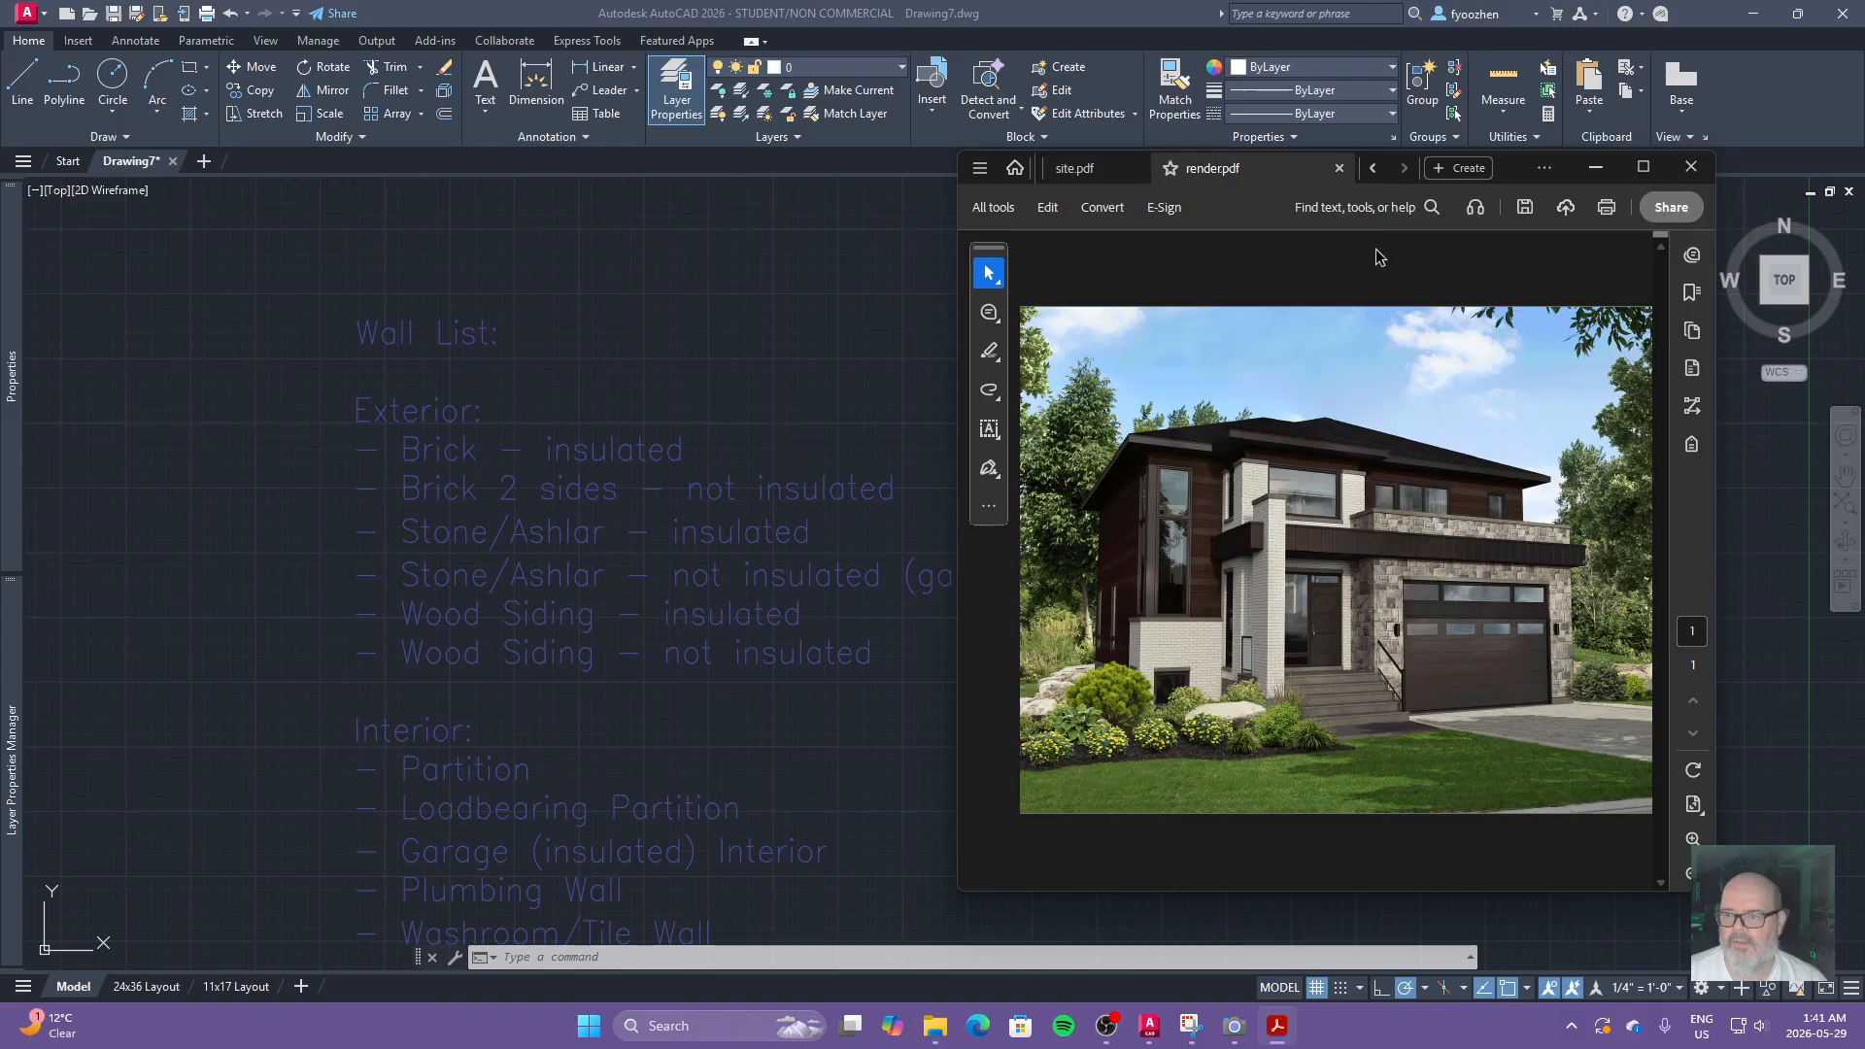
mouse_move(1507, 163)
left_mouse_down()
mouse_move(1311, 290)
mouse_move(0, 224)
left_mouse_up()
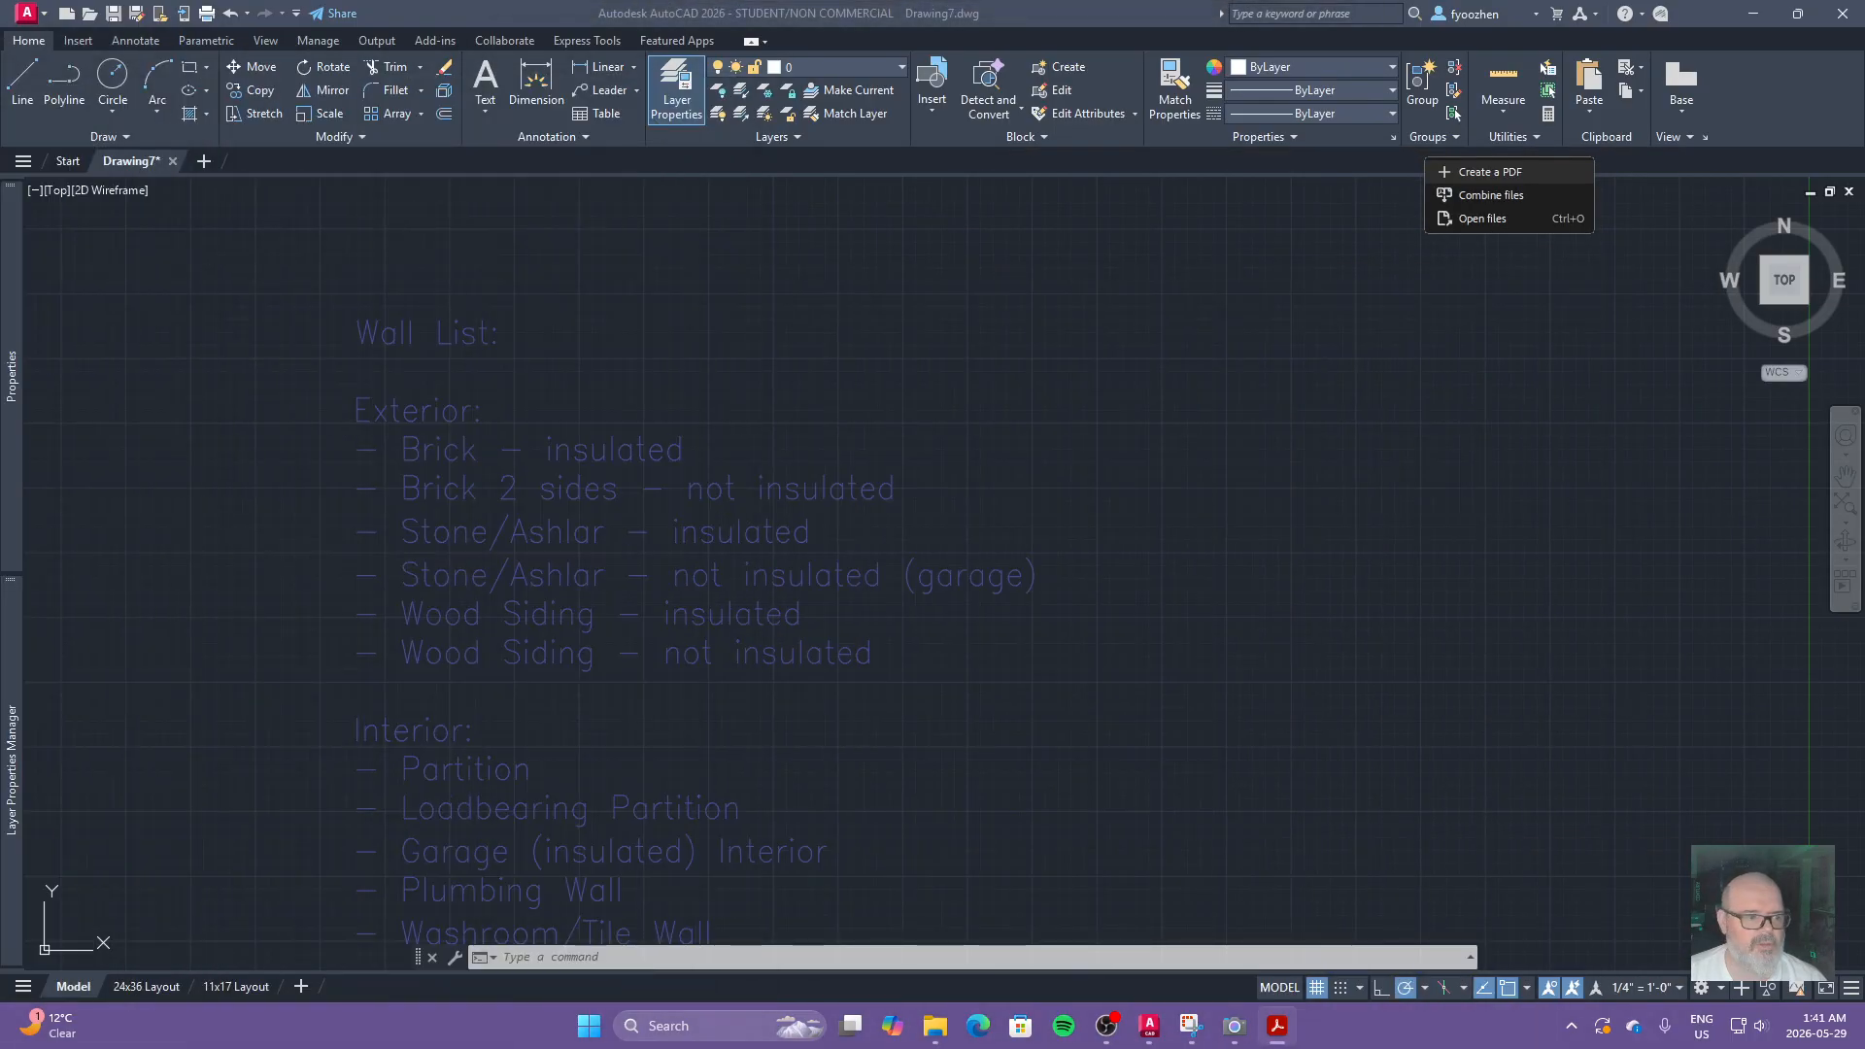
left_click(1058, 441)
Step: Make A01-Walls the current layer and draw a short vertical line beside the exterior wall list
left_click(22, 78)
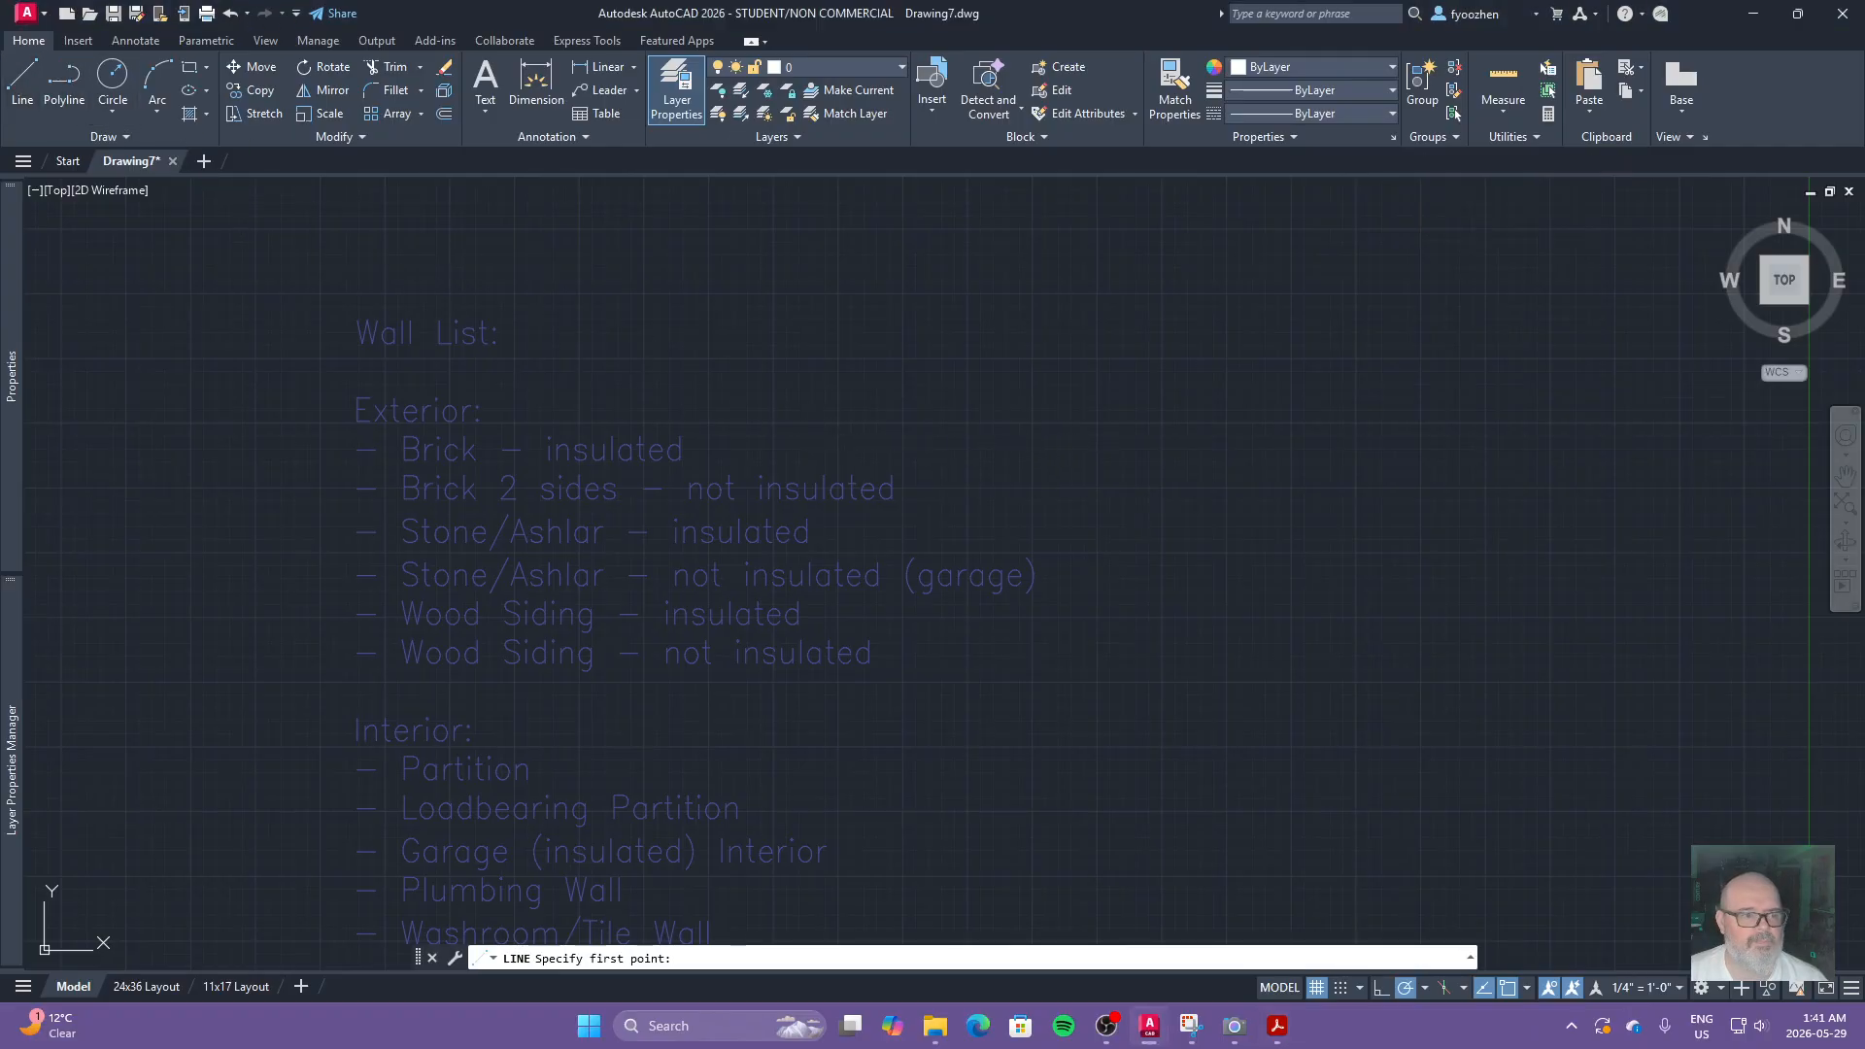
left_click(857, 66)
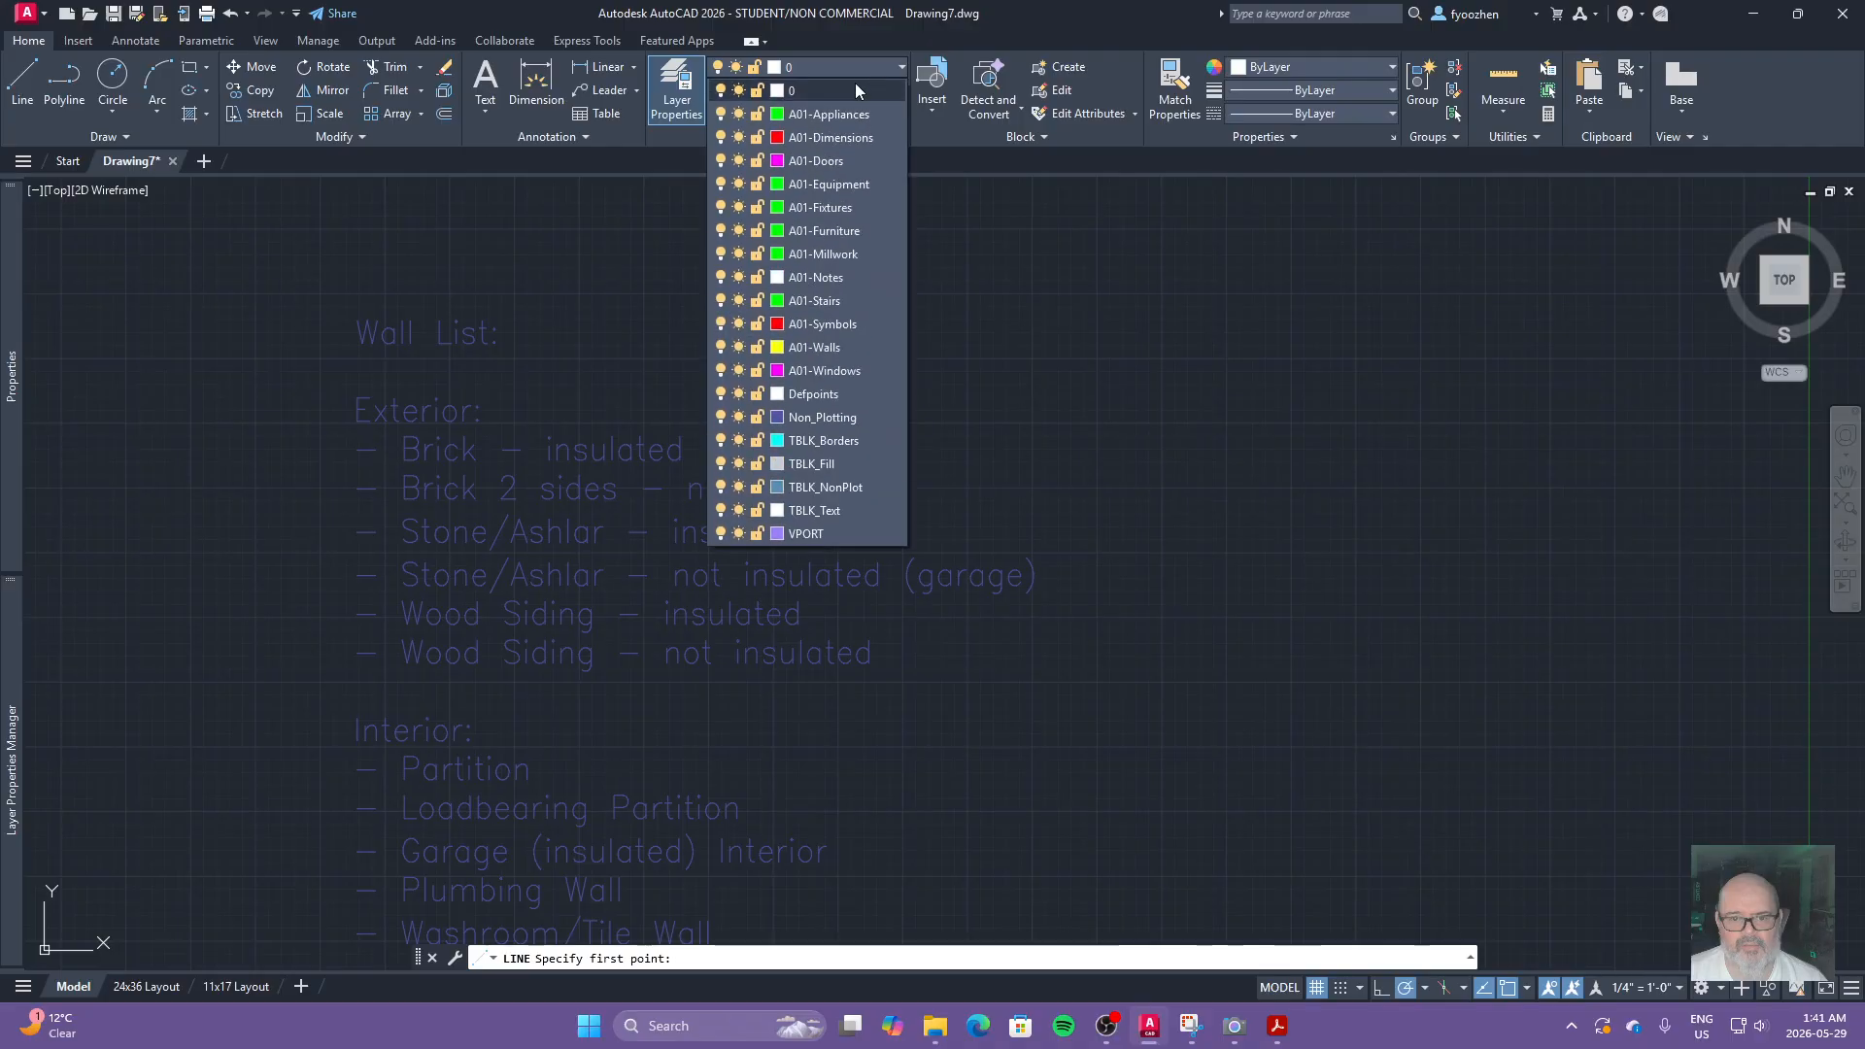
left_click(811, 346)
left_click(1078, 331)
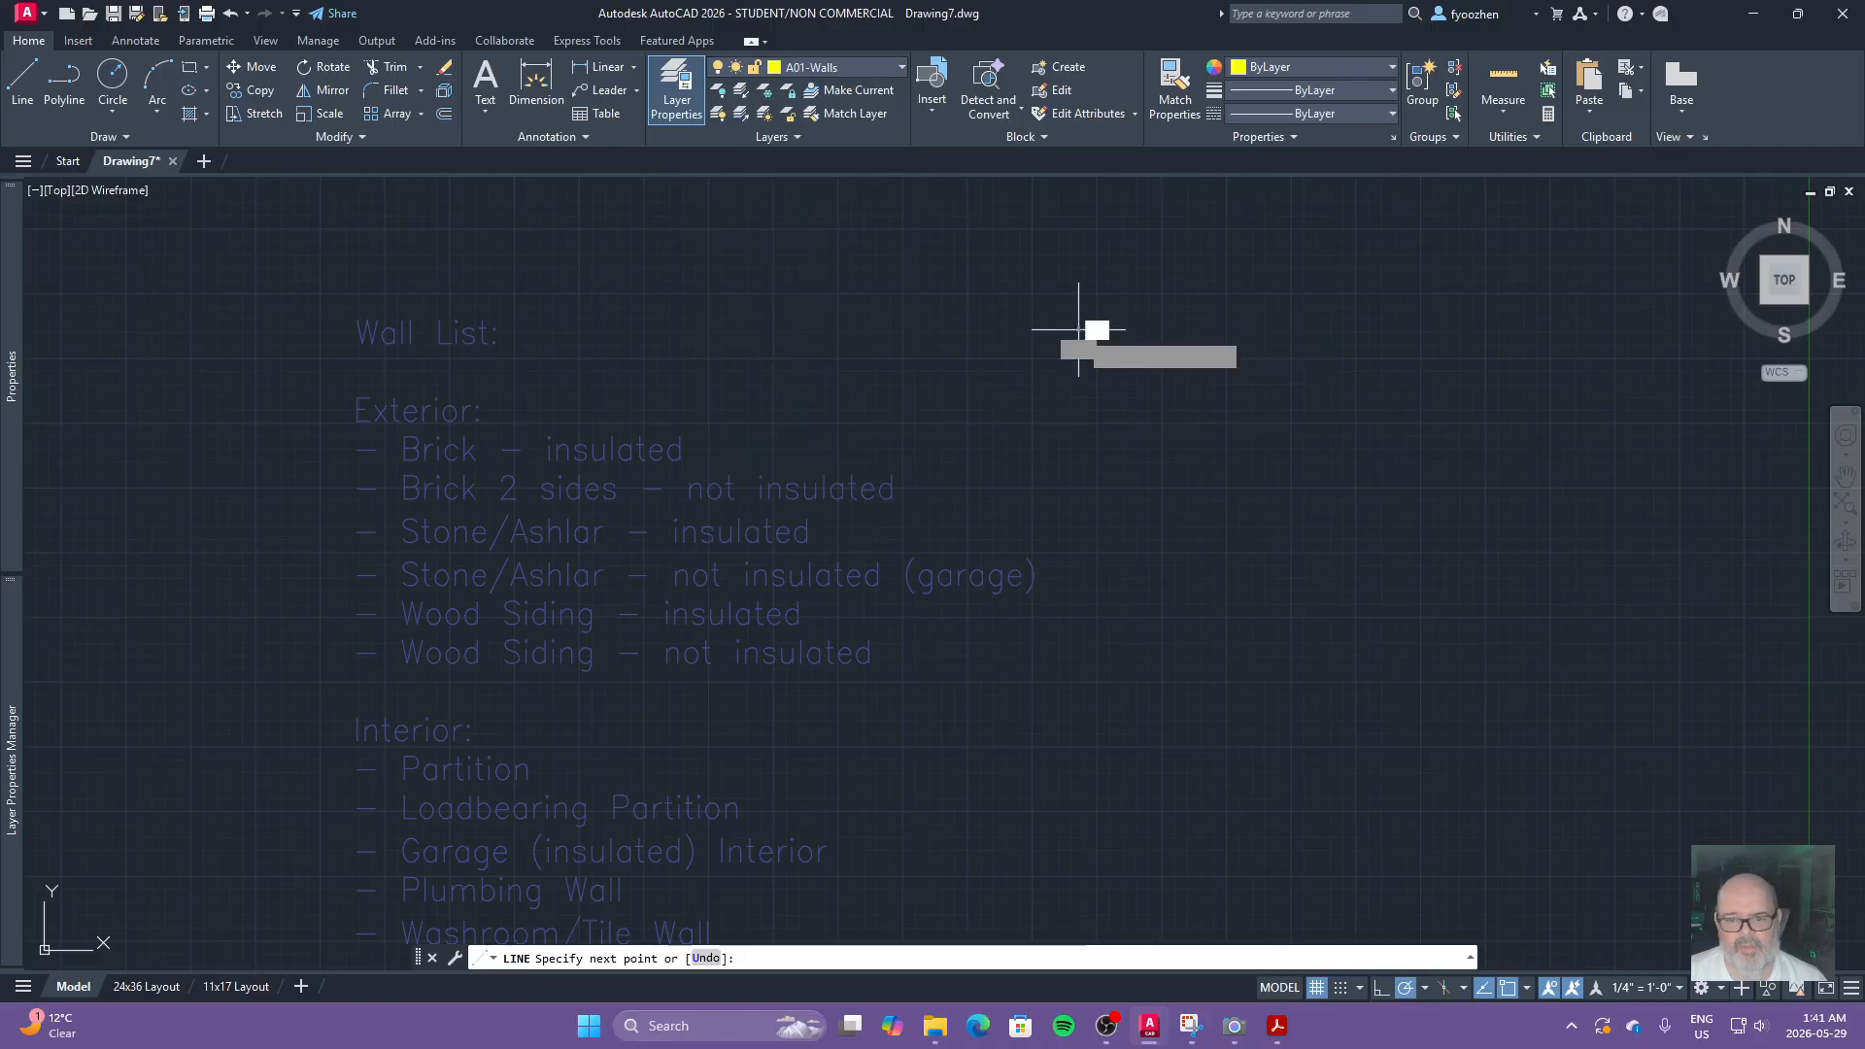
left_click(1078, 491)
key("Escape")
key("Escape")
key("Escape")
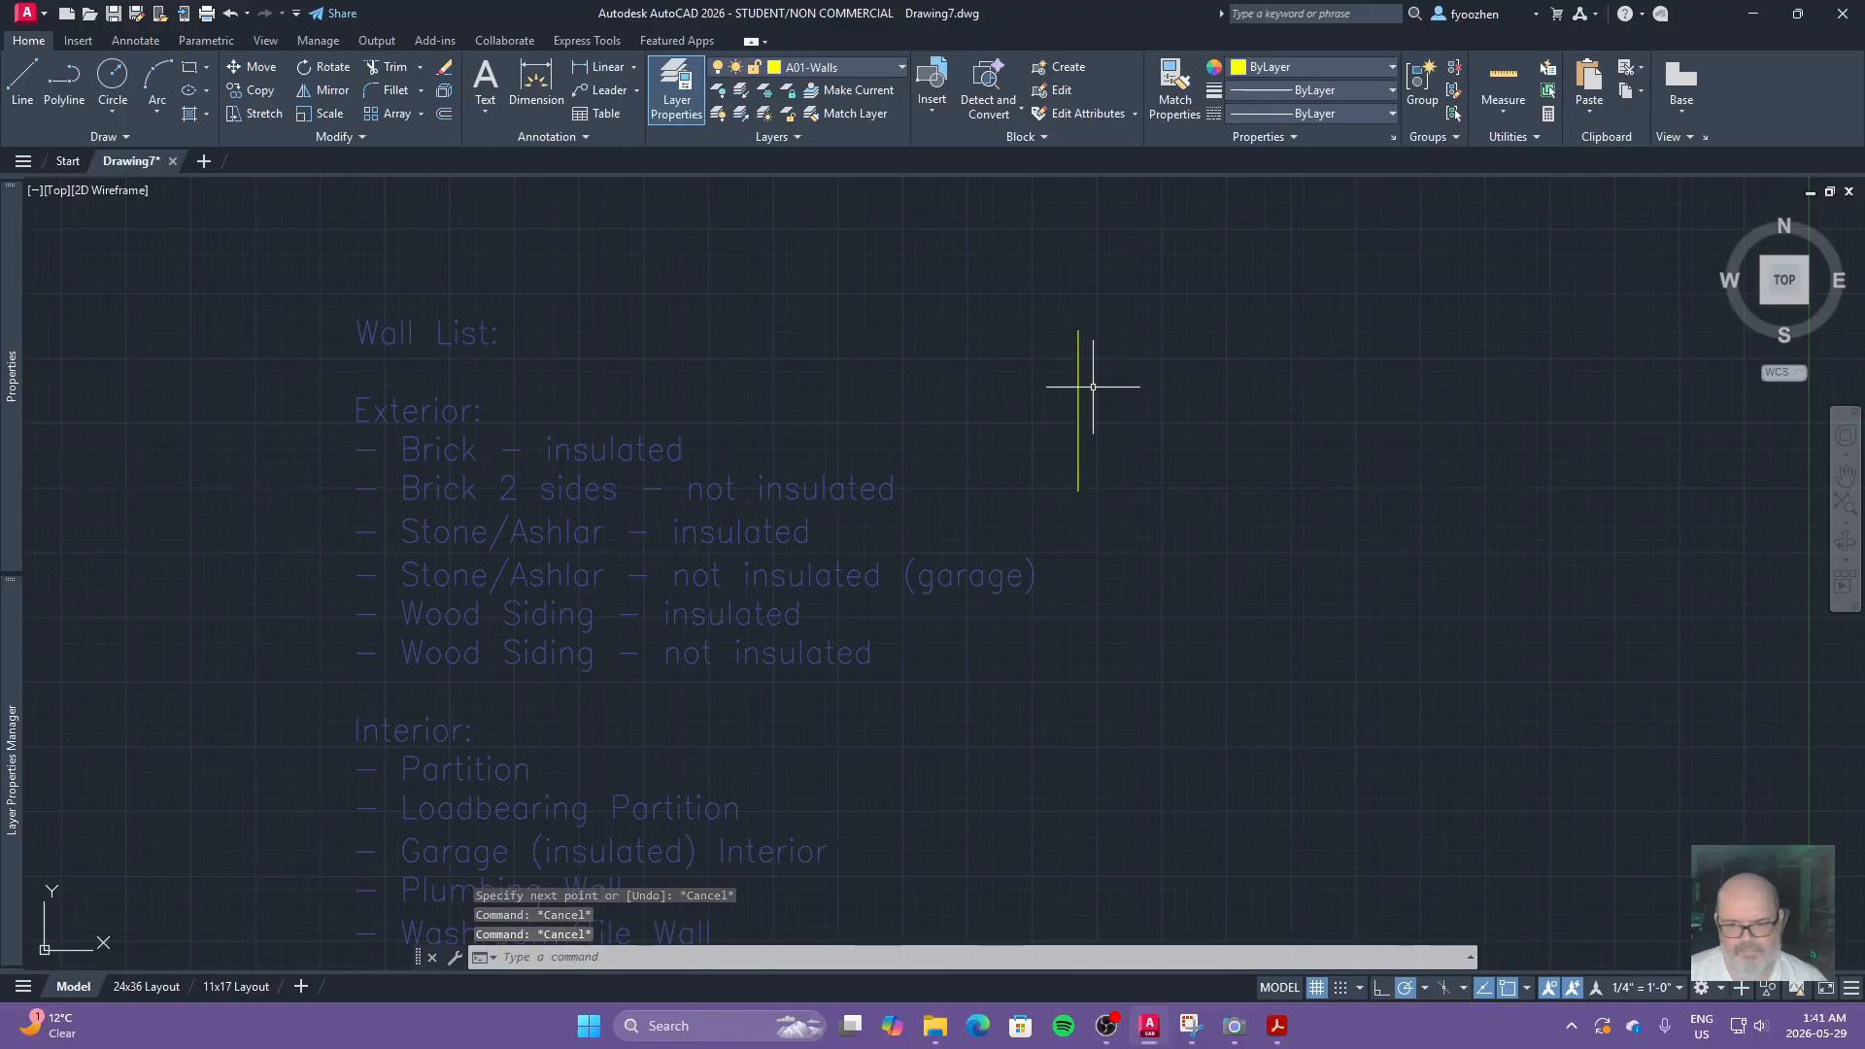
Step: Offset the vertical wall line 3.5 inches to its right
type("o")
key("Return")
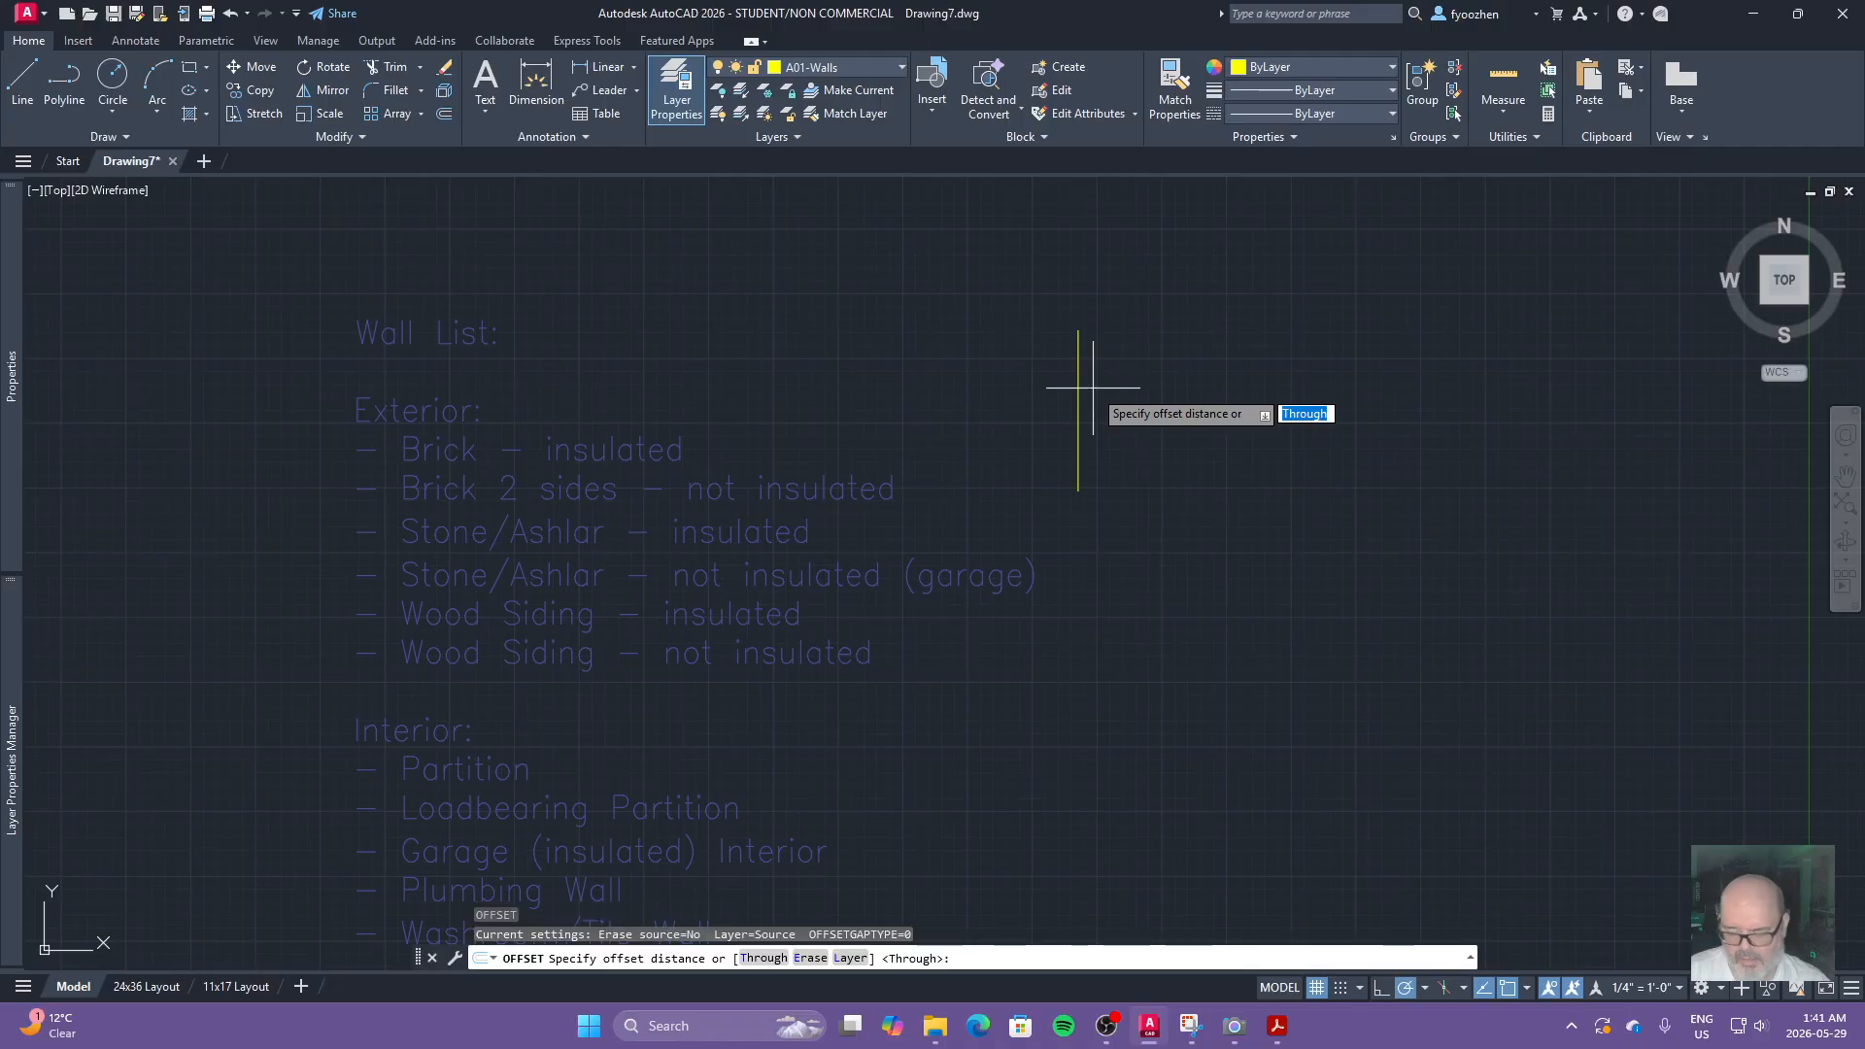
type("3.5")
key("Return")
left_click(1078, 428)
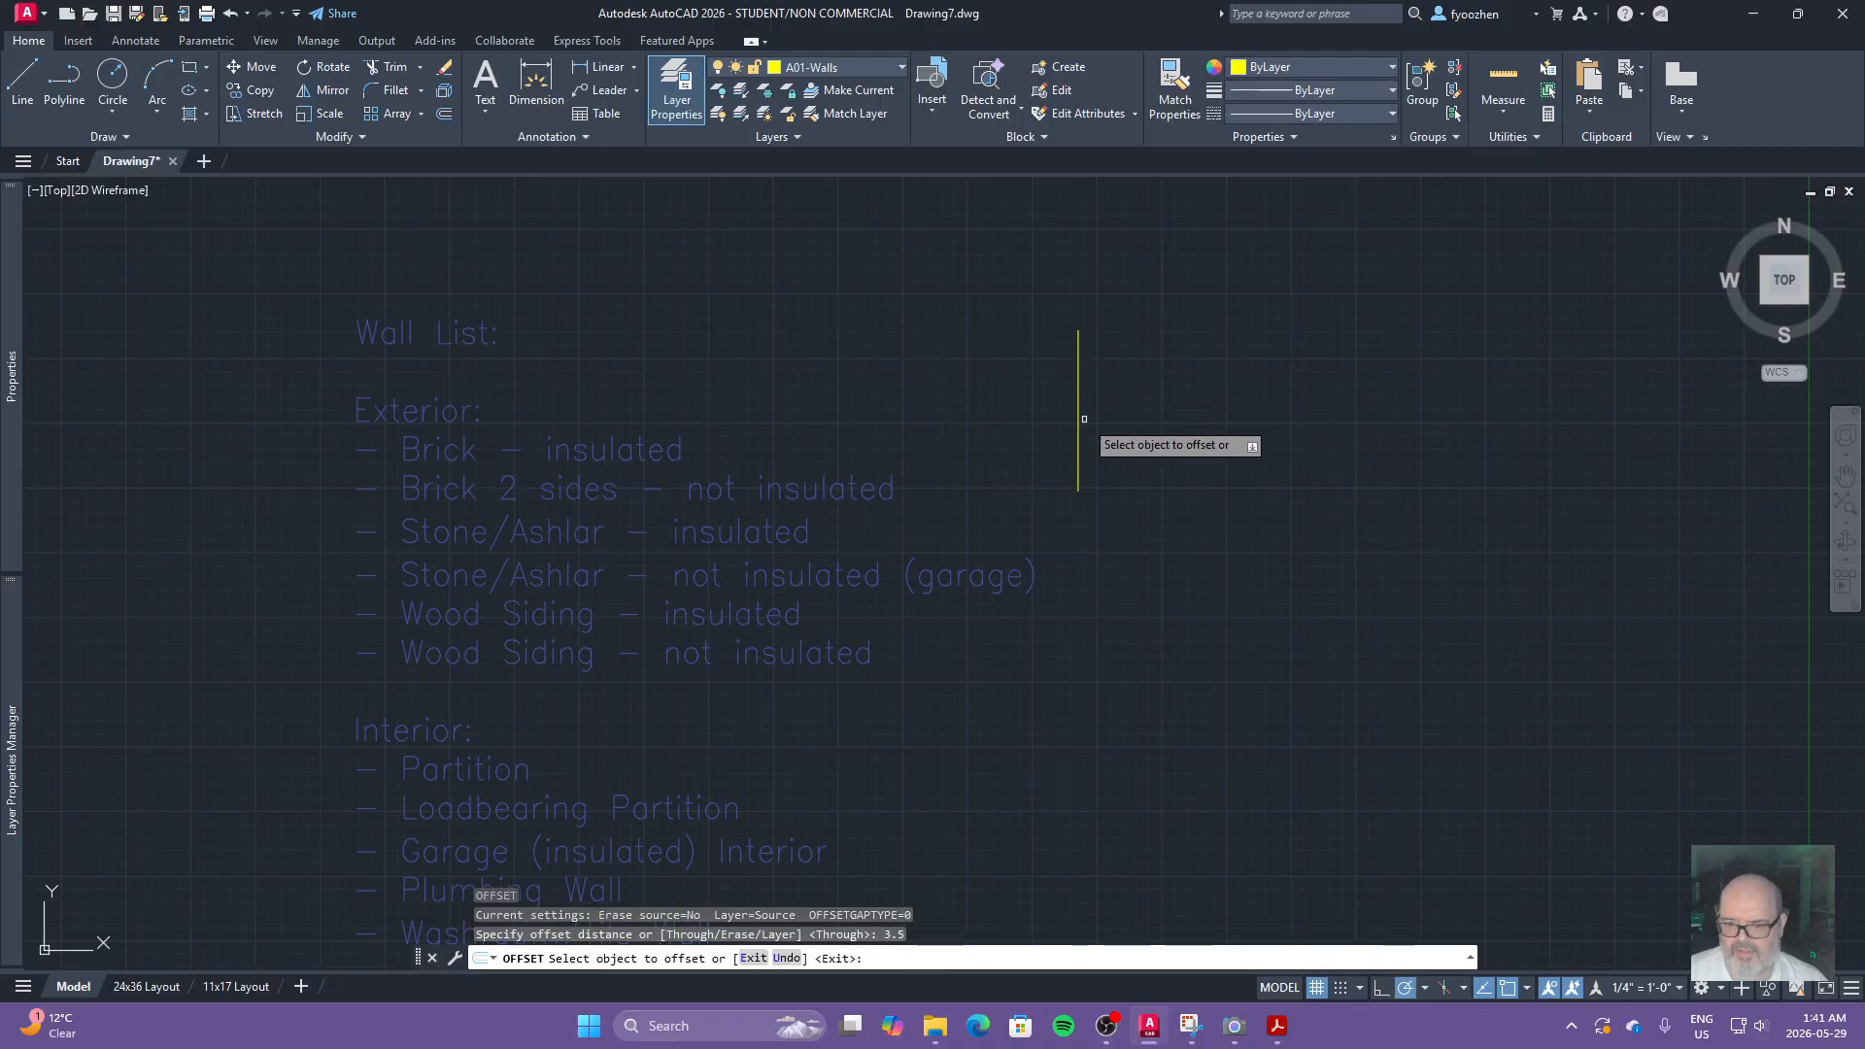
left_click(1090, 435)
key("Escape")
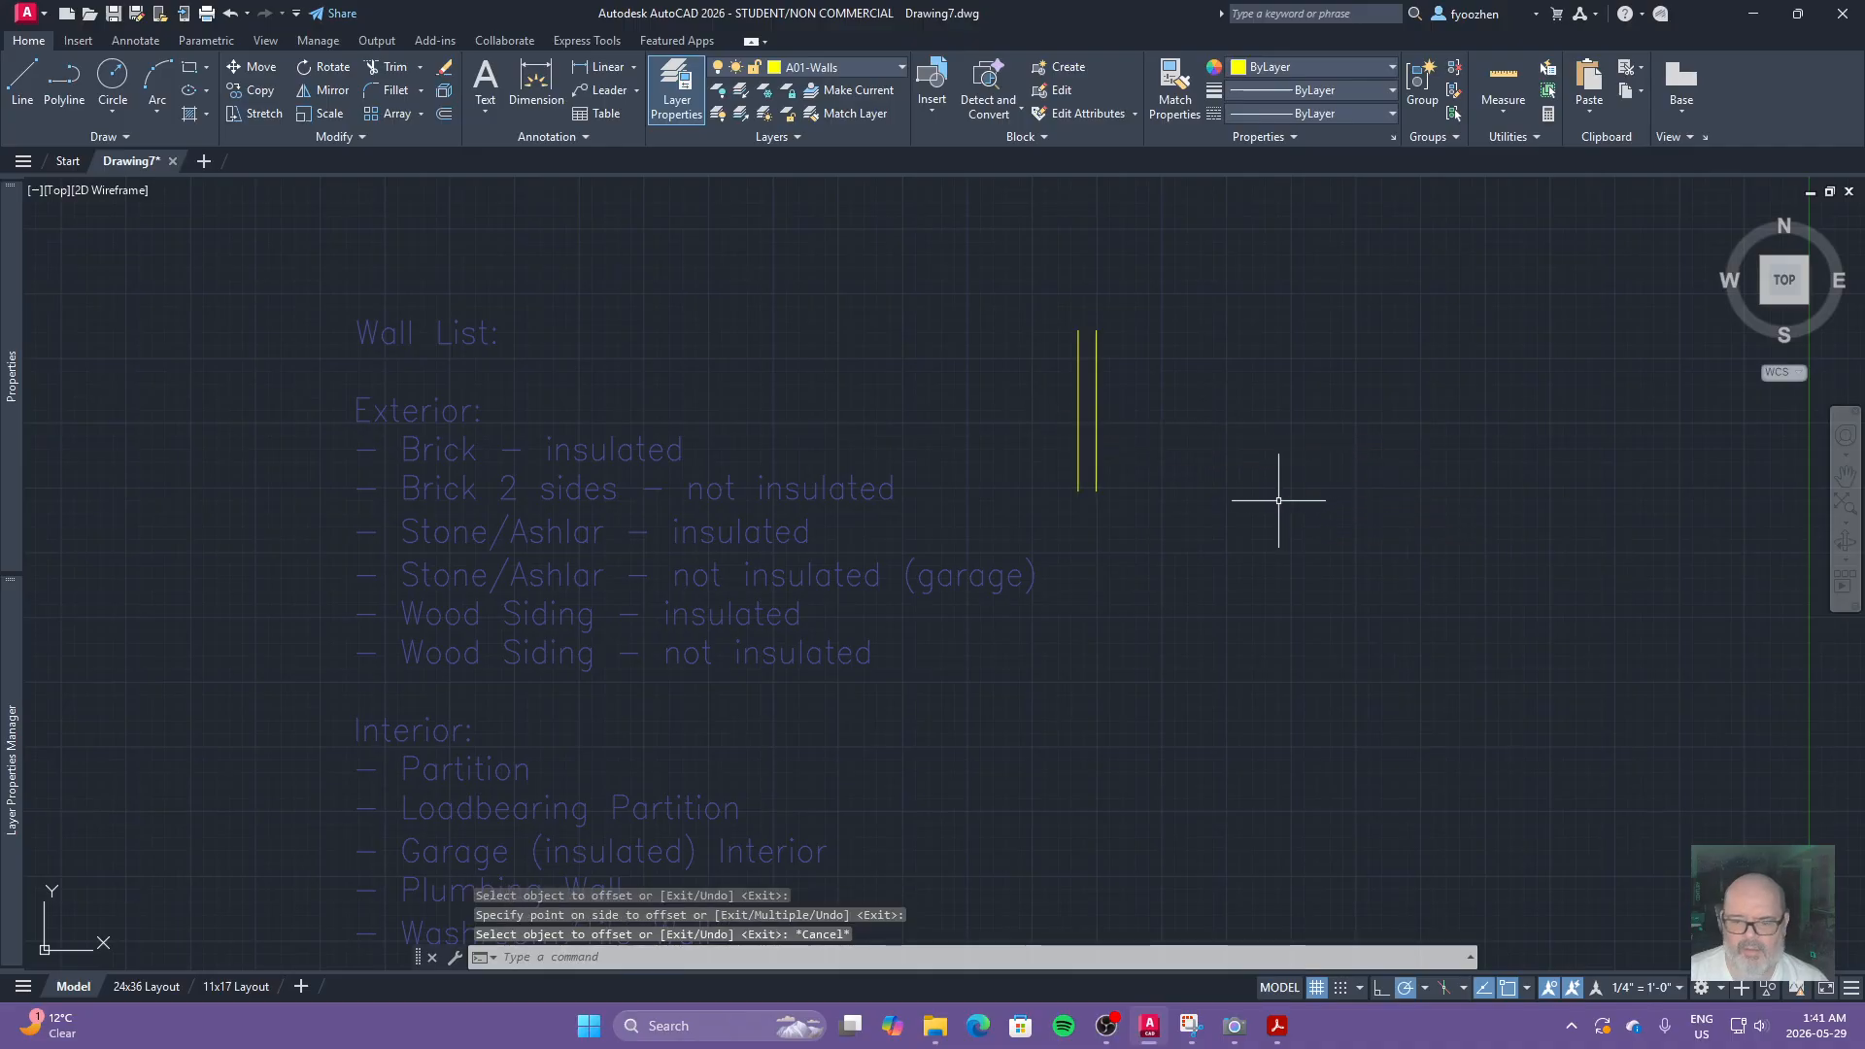
Step: Try a 25-inch offset of the right-hand wall line to its right and delete the resulting line
scroll(1192, 428, "up", 2)
scroll(1192, 428, "down", 2)
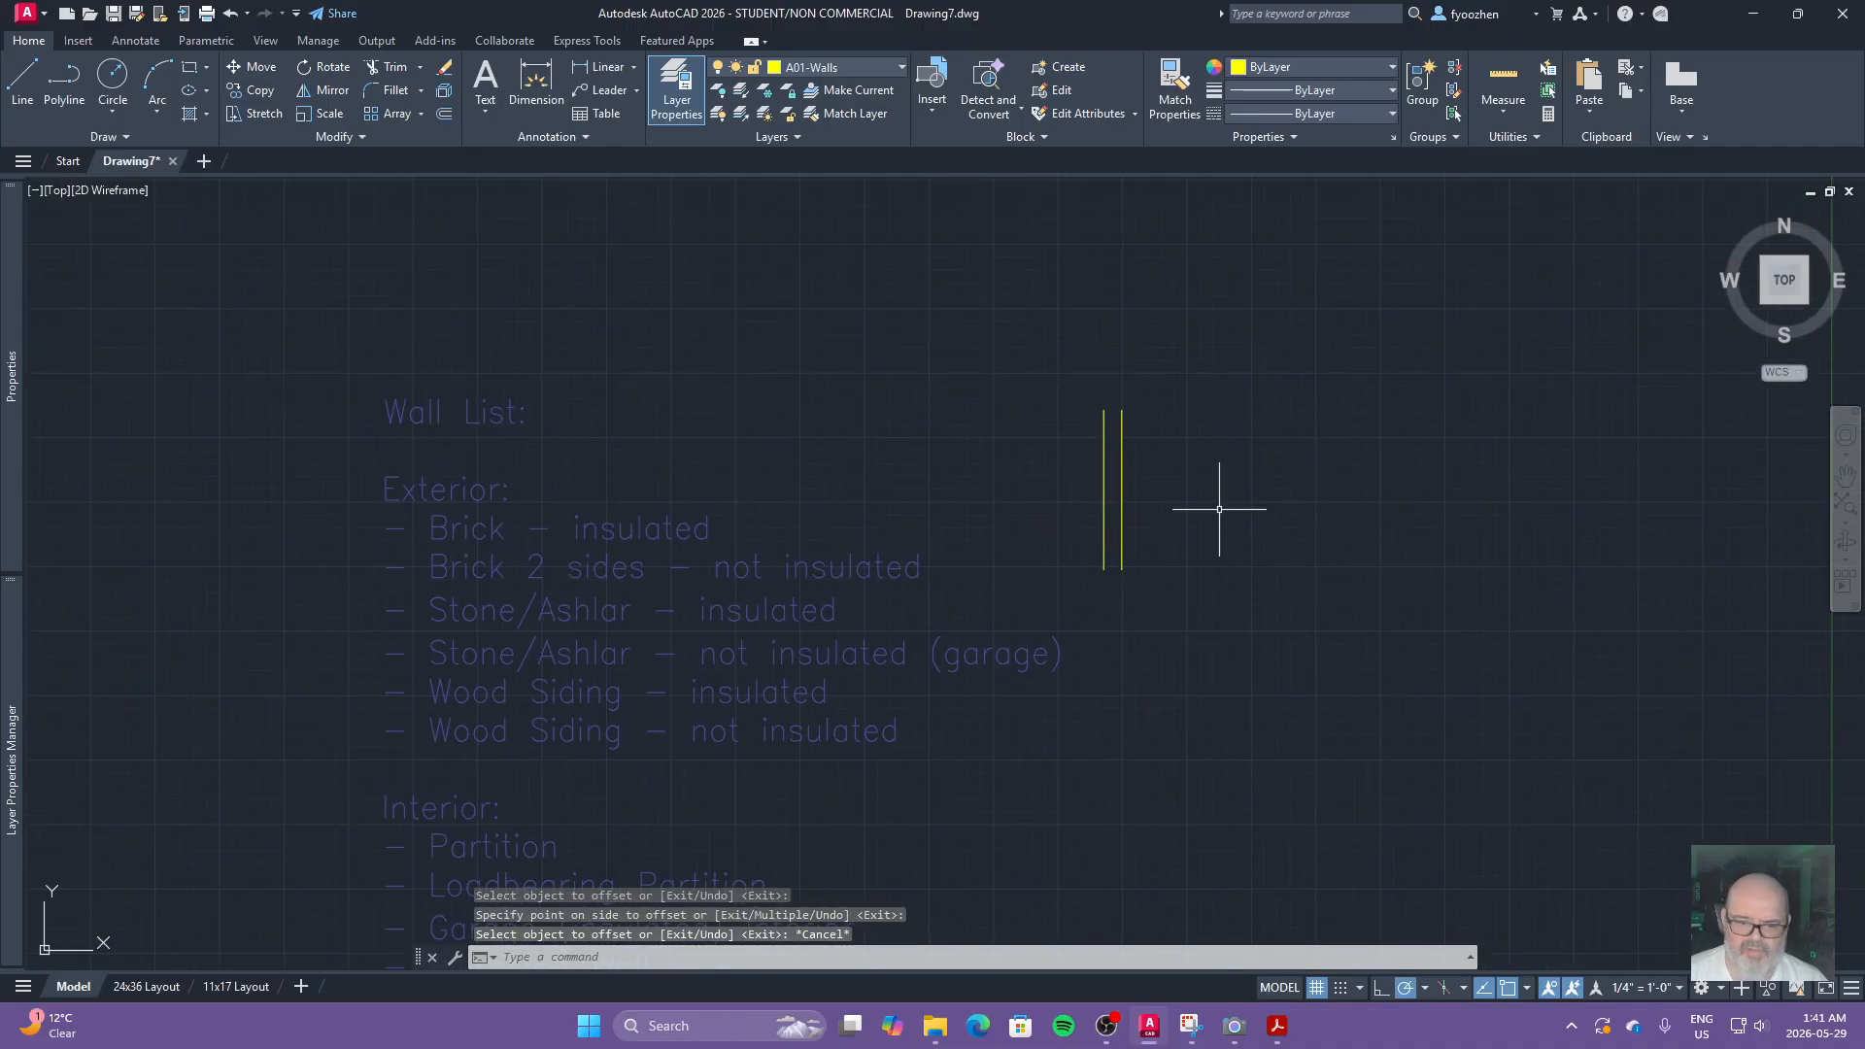
type("o")
key("Return")
type("25")
key("Return")
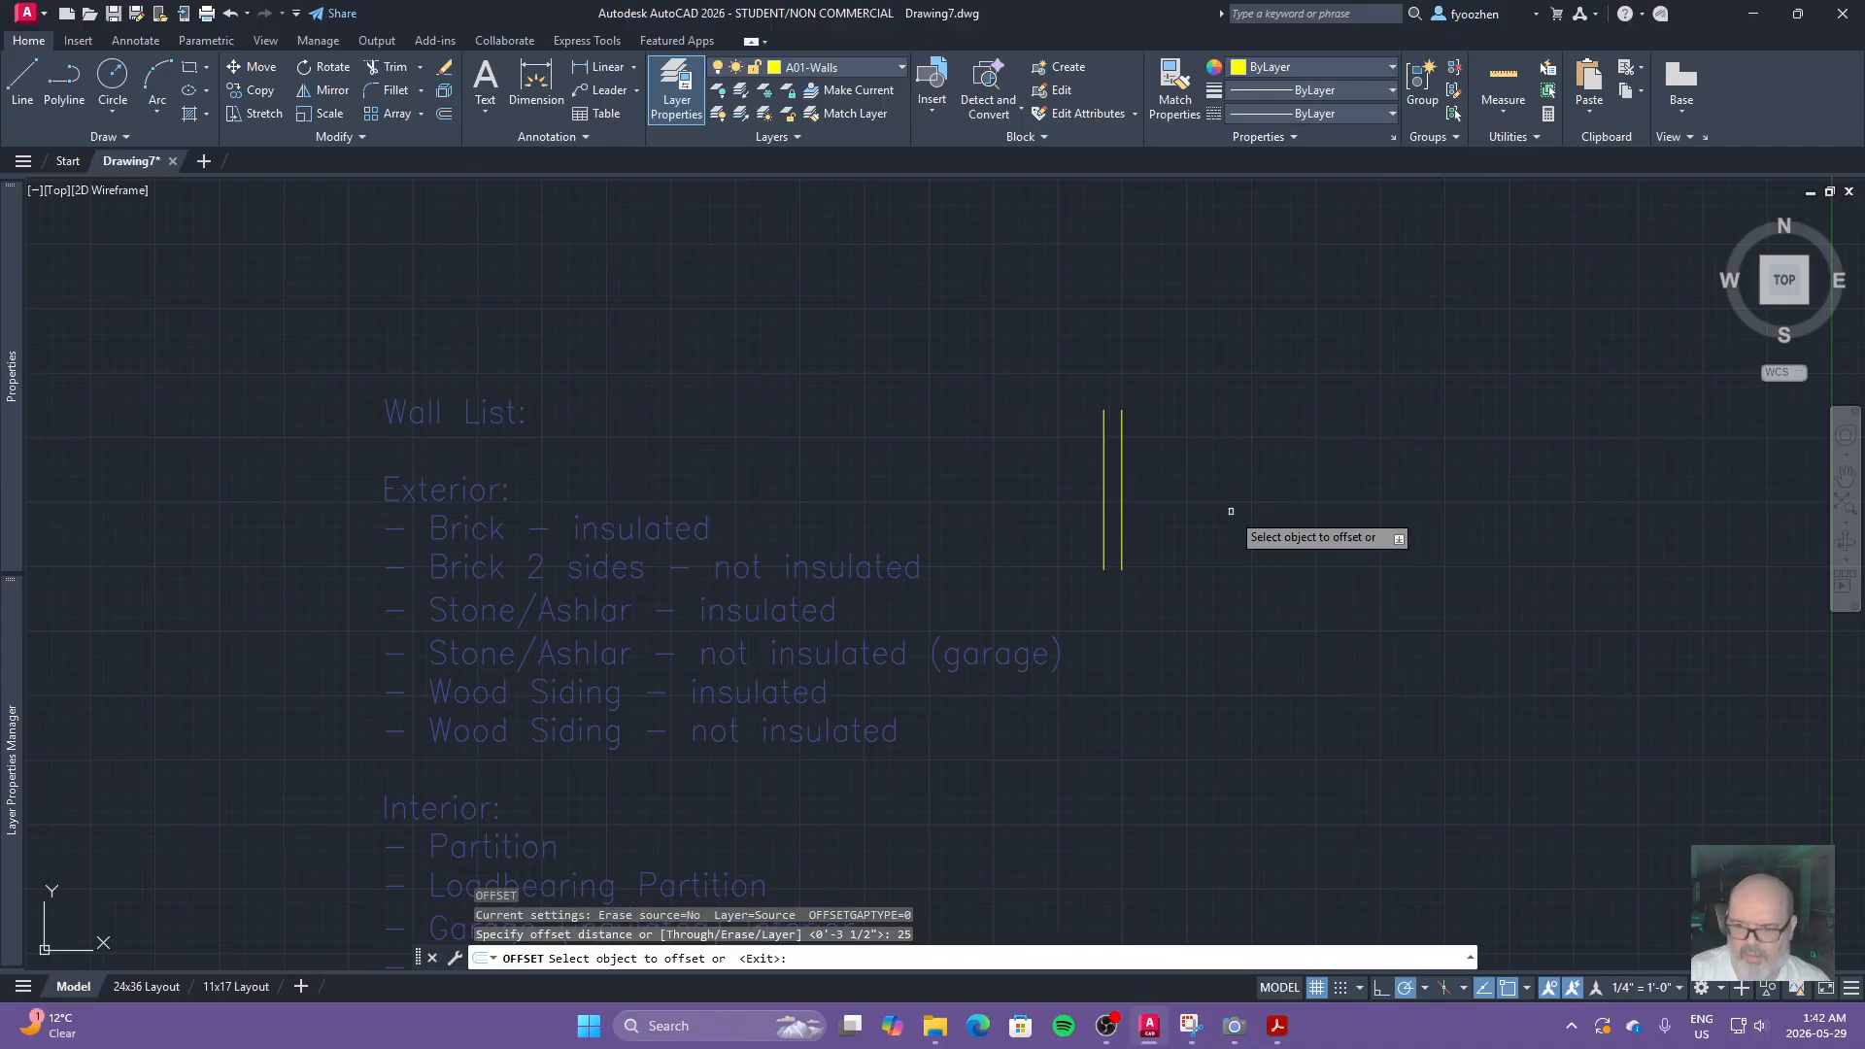
left_click(1120, 515)
left_click(1255, 536)
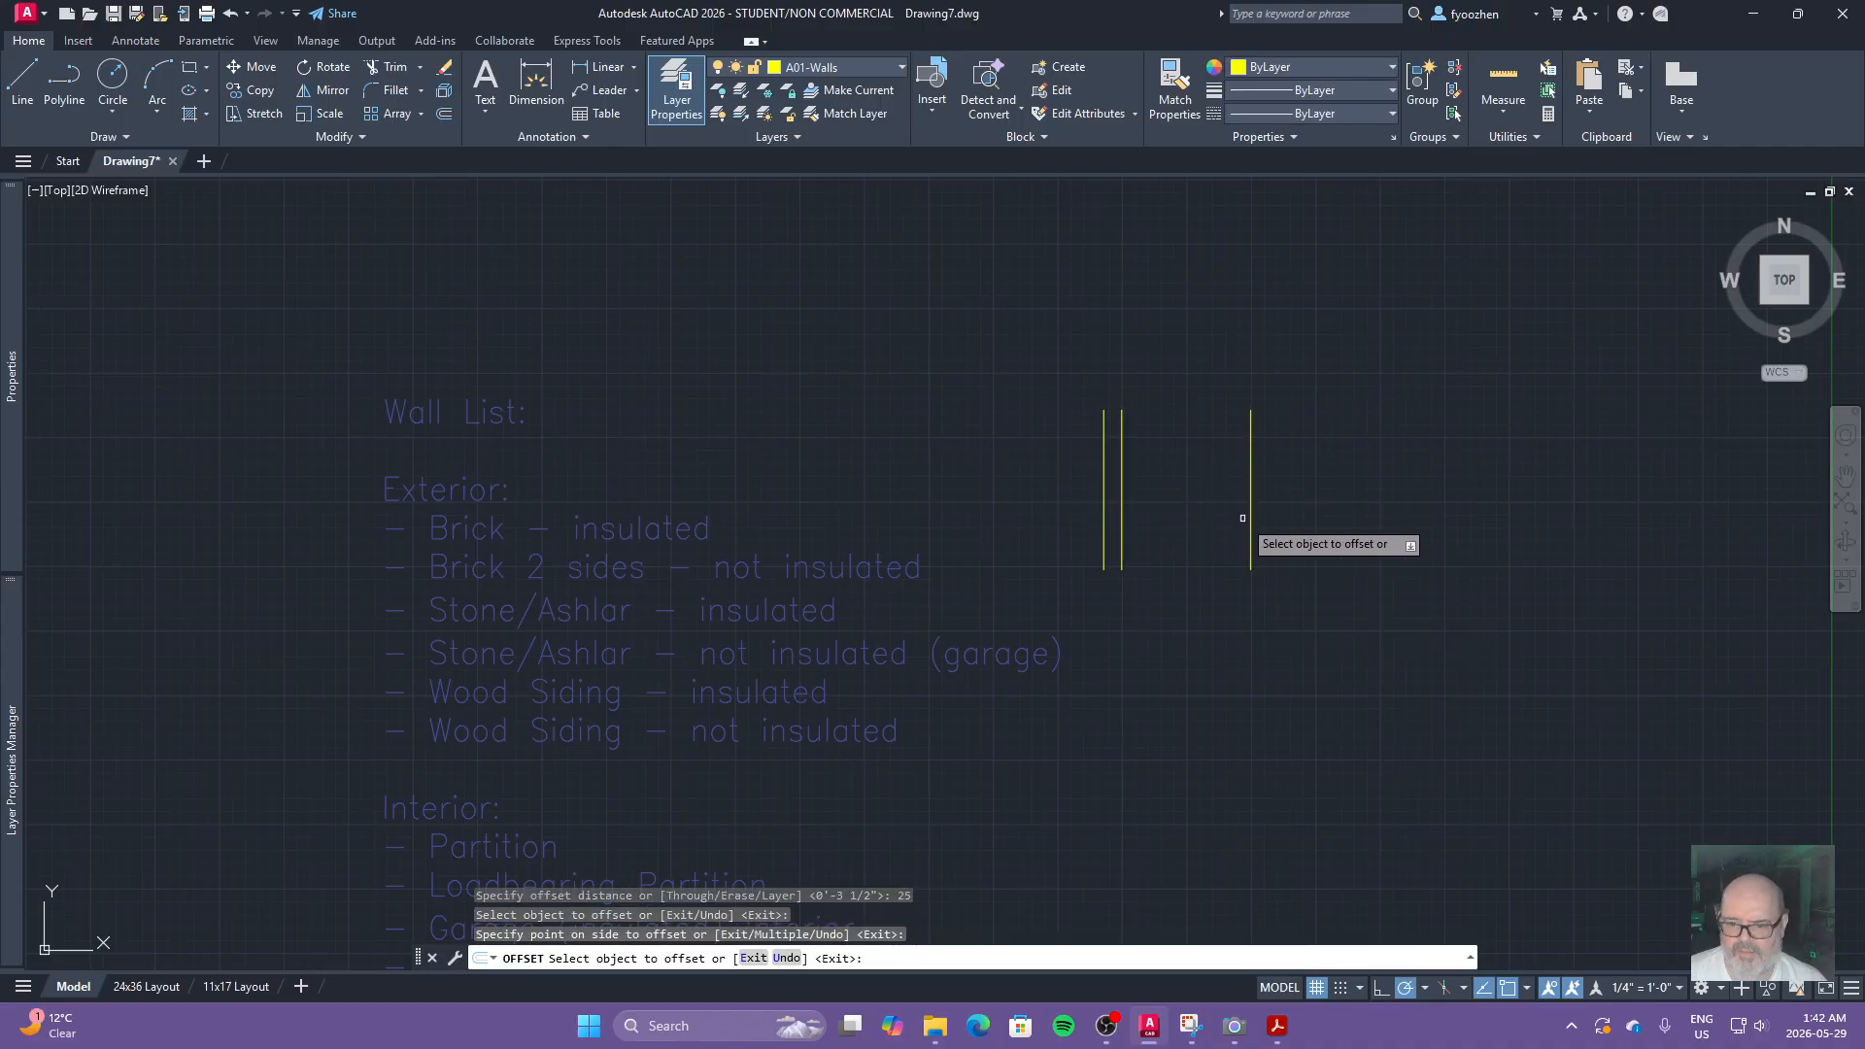
key("Escape")
left_click_drag(1296, 497, 1208, 533)
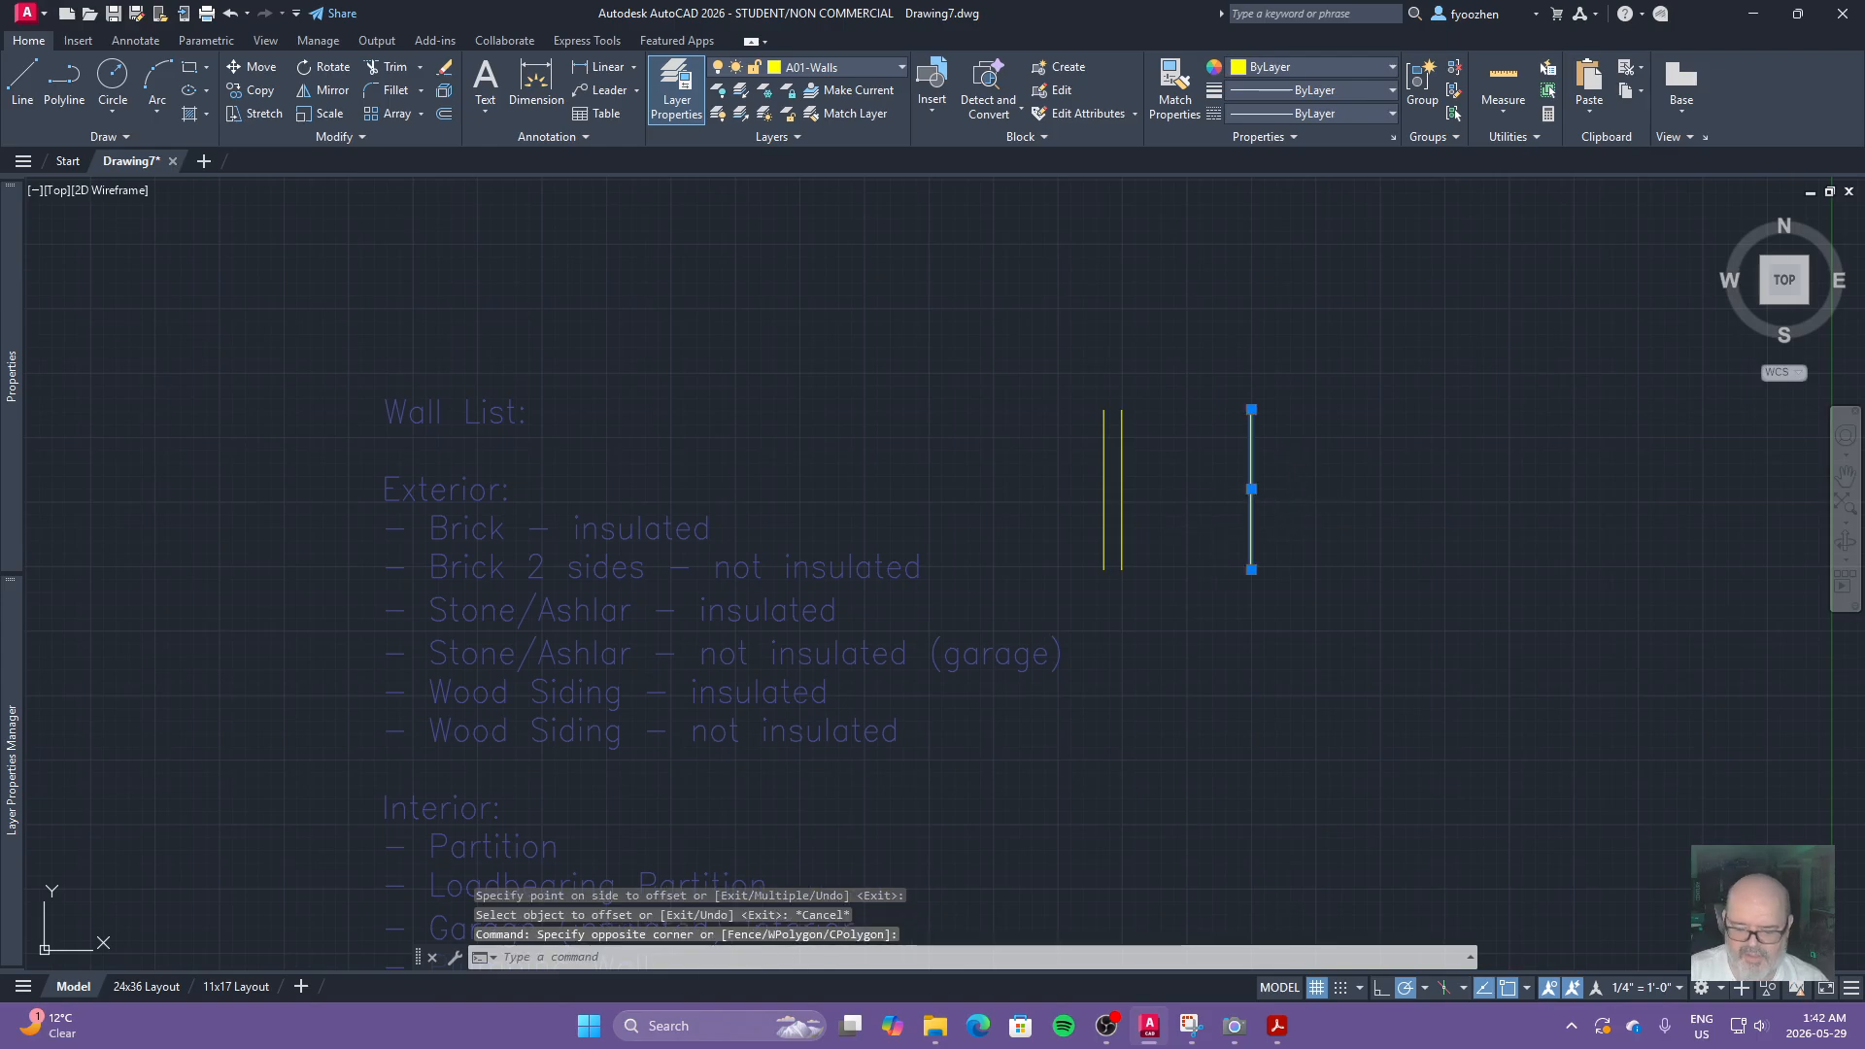
key("Delete")
Step: Offset the right-hand wall line 1 inch to its right
type("o")
key("Return")
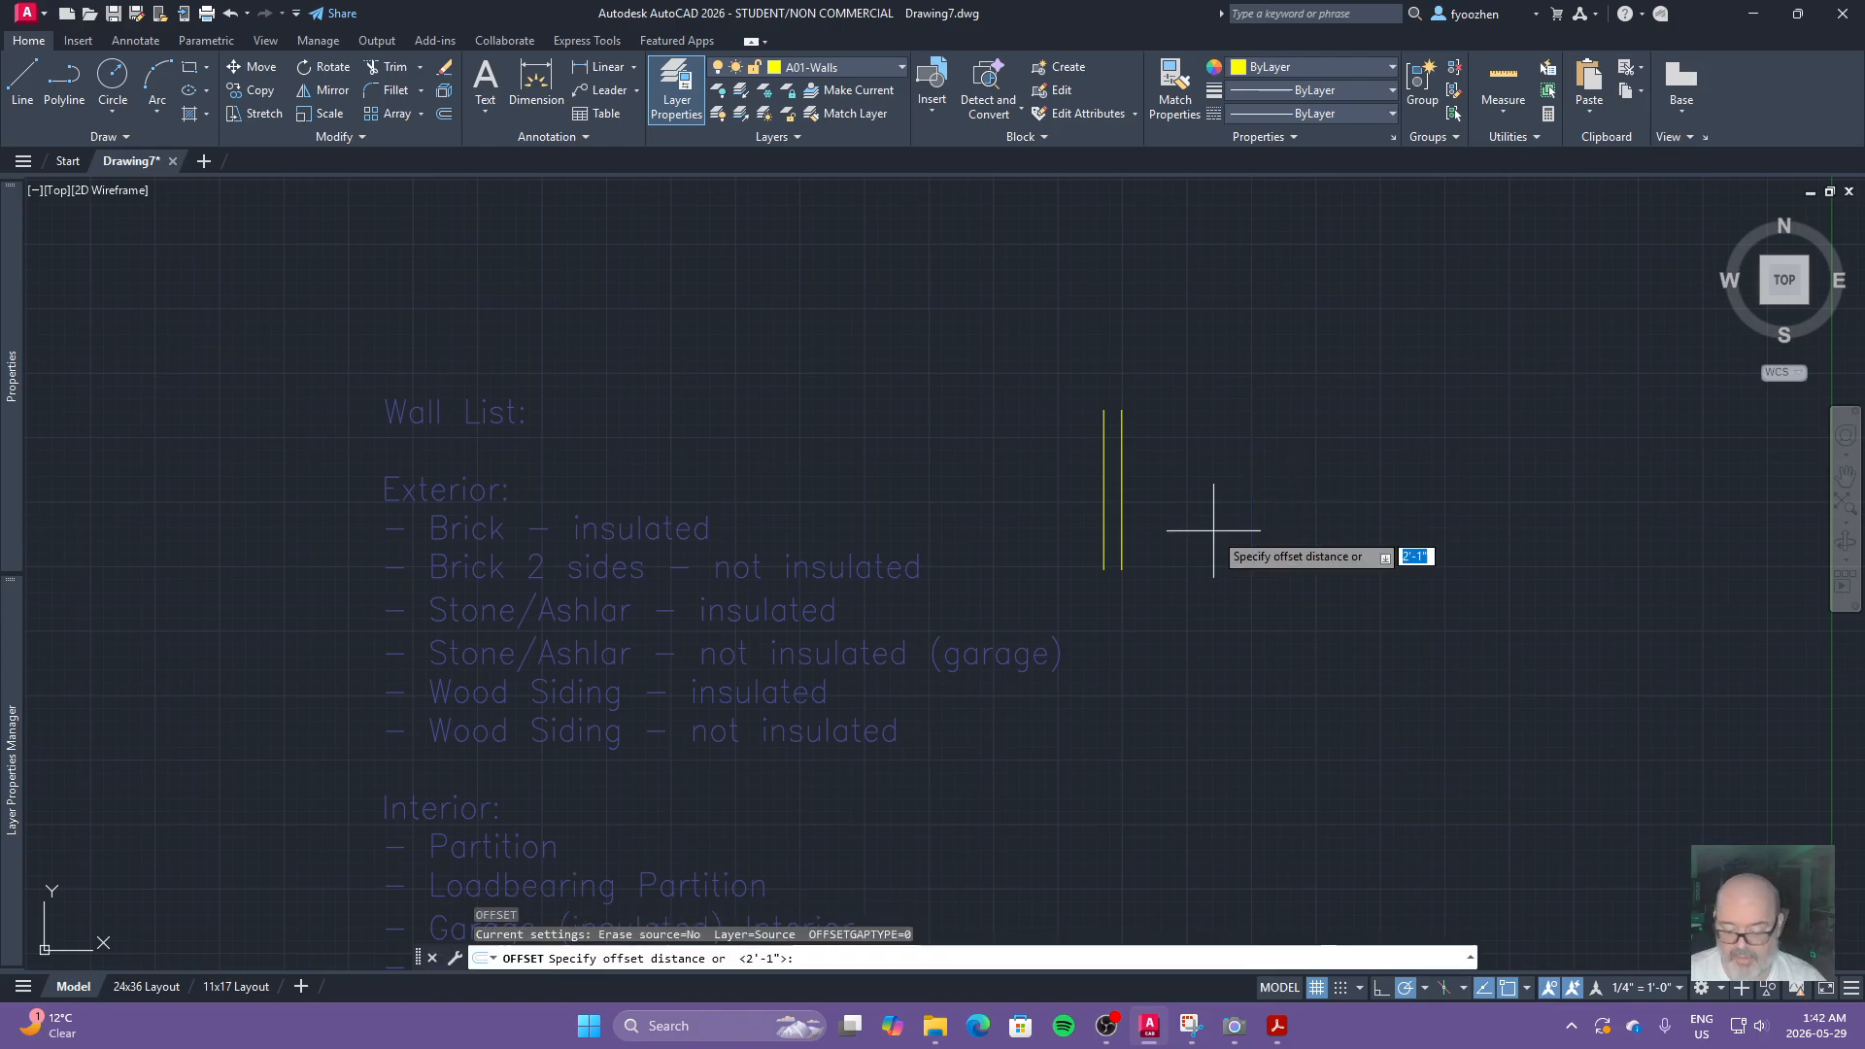
type("1")
key("Return")
left_click(1120, 534)
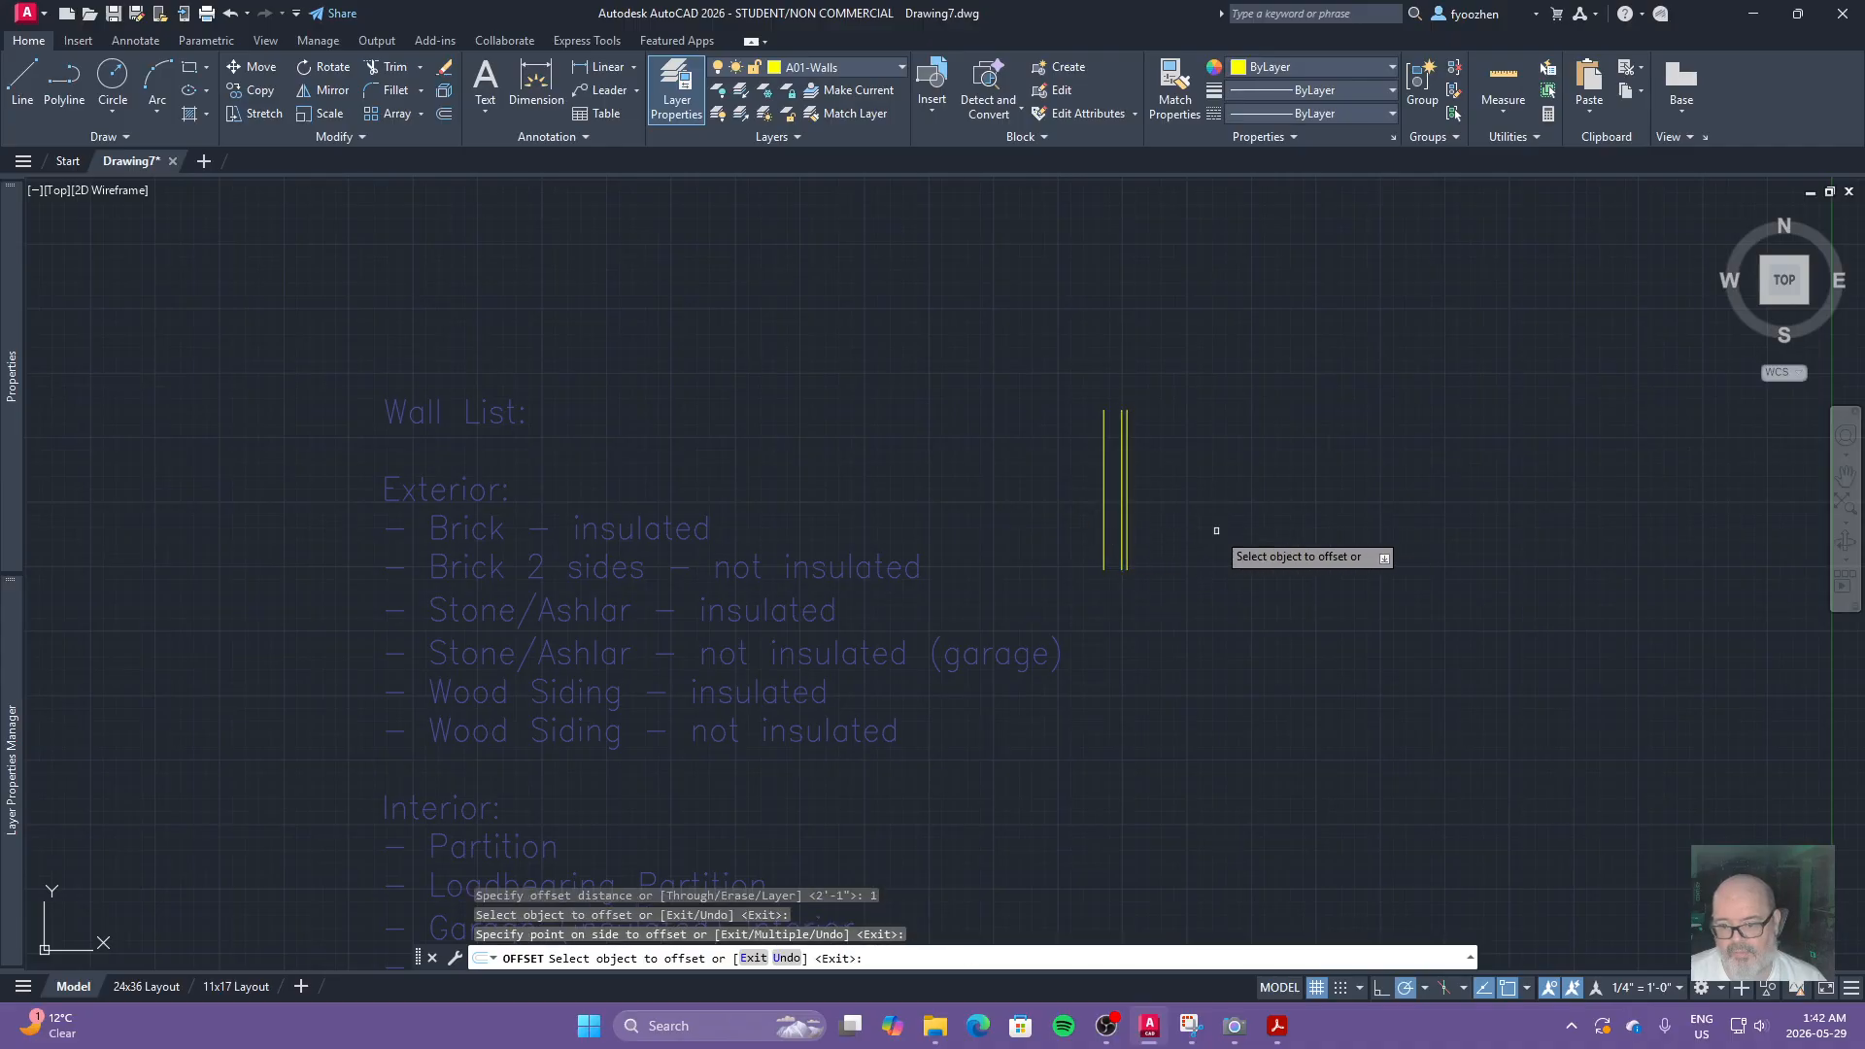
left_click(1312, 591)
Step: Offset the newly added wall line another 1 inch to its right
type("1")
key("Return")
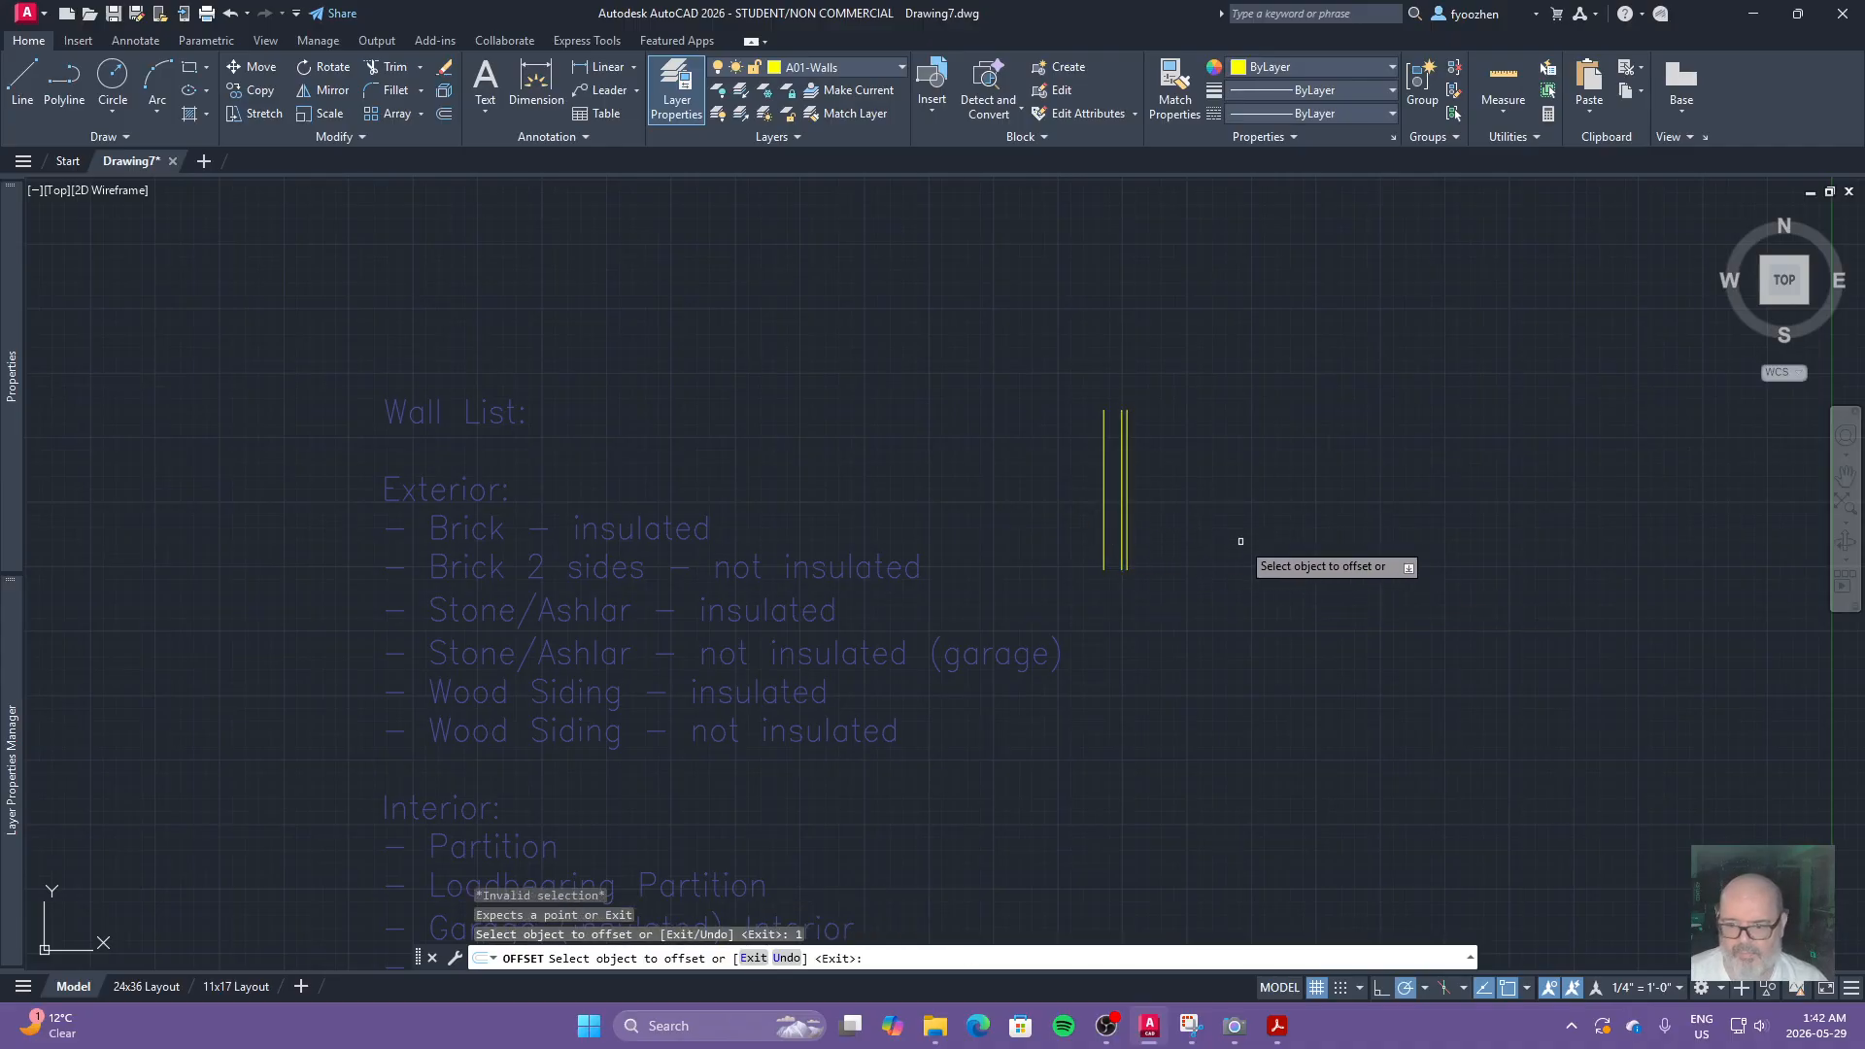
scroll(1240, 541, "up", 4)
left_click(1096, 551)
left_click(1129, 551)
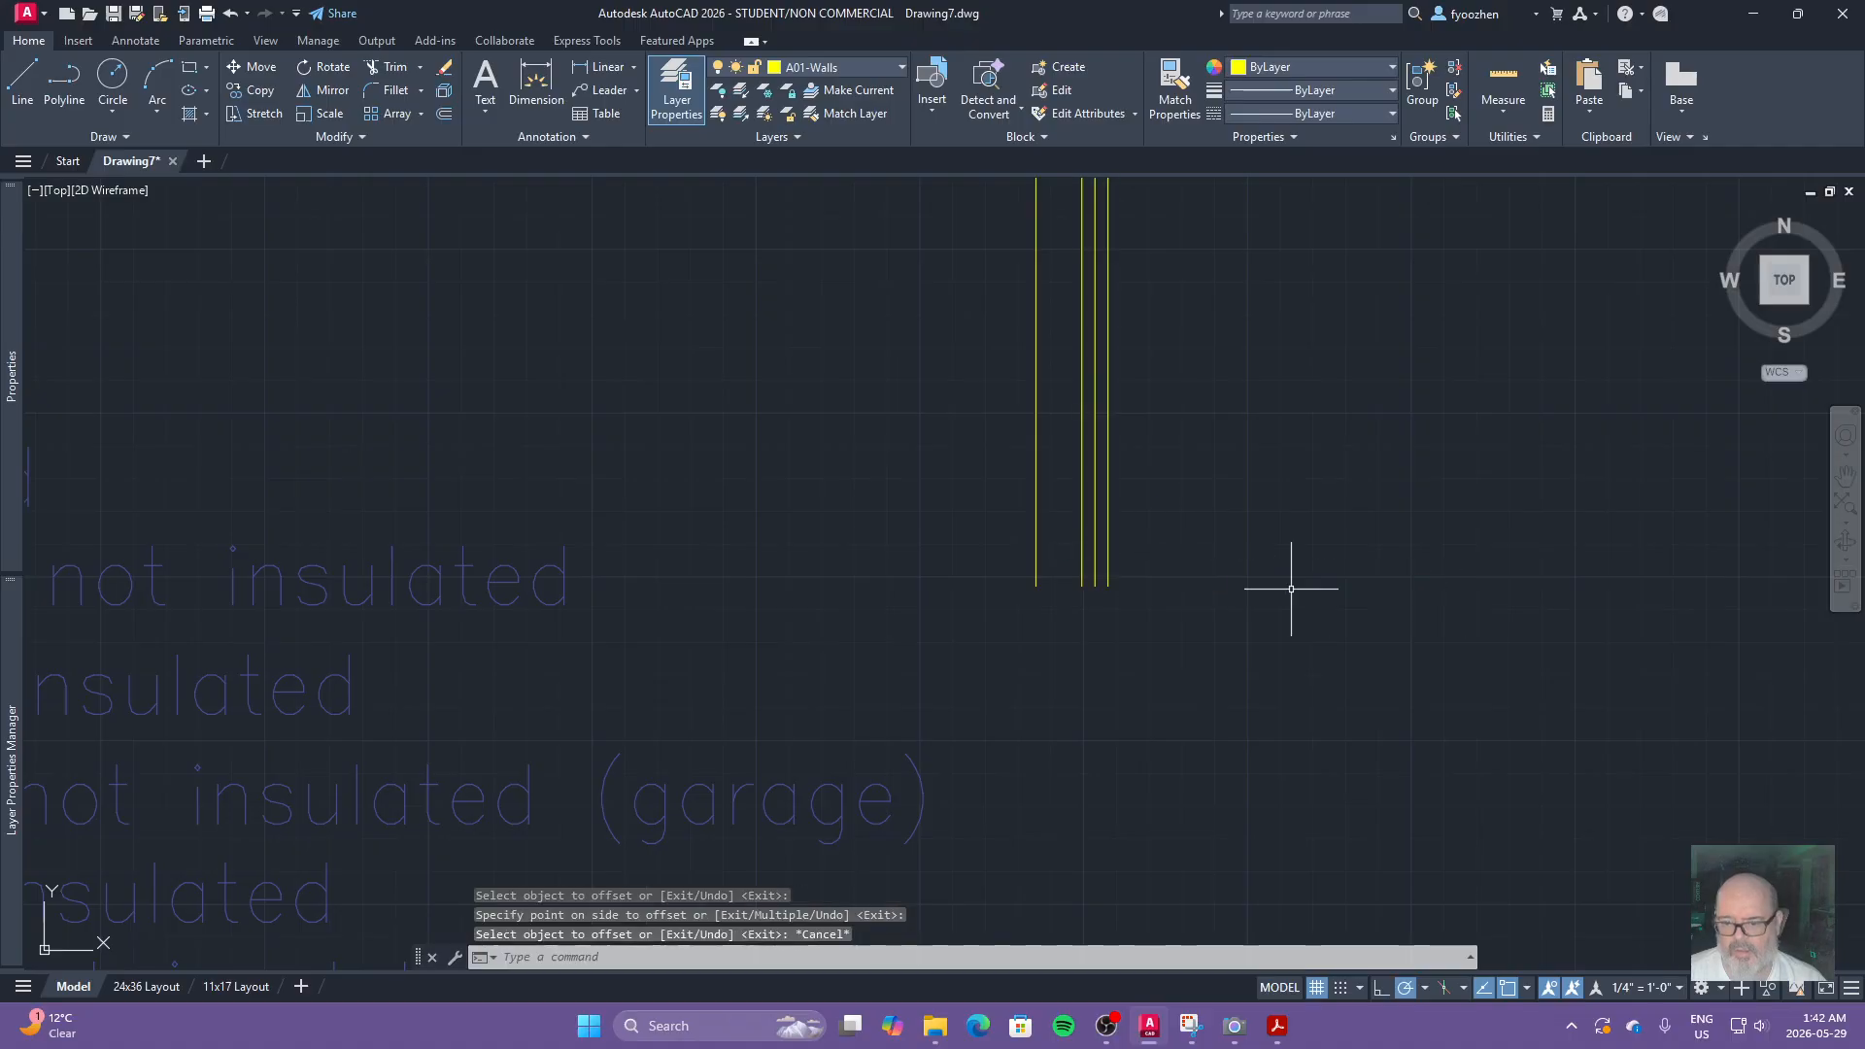
key("Escape")
Step: Offset the rightmost wall line 0.5 inches to its right for the sheathing layer
type("o")
key("Return")
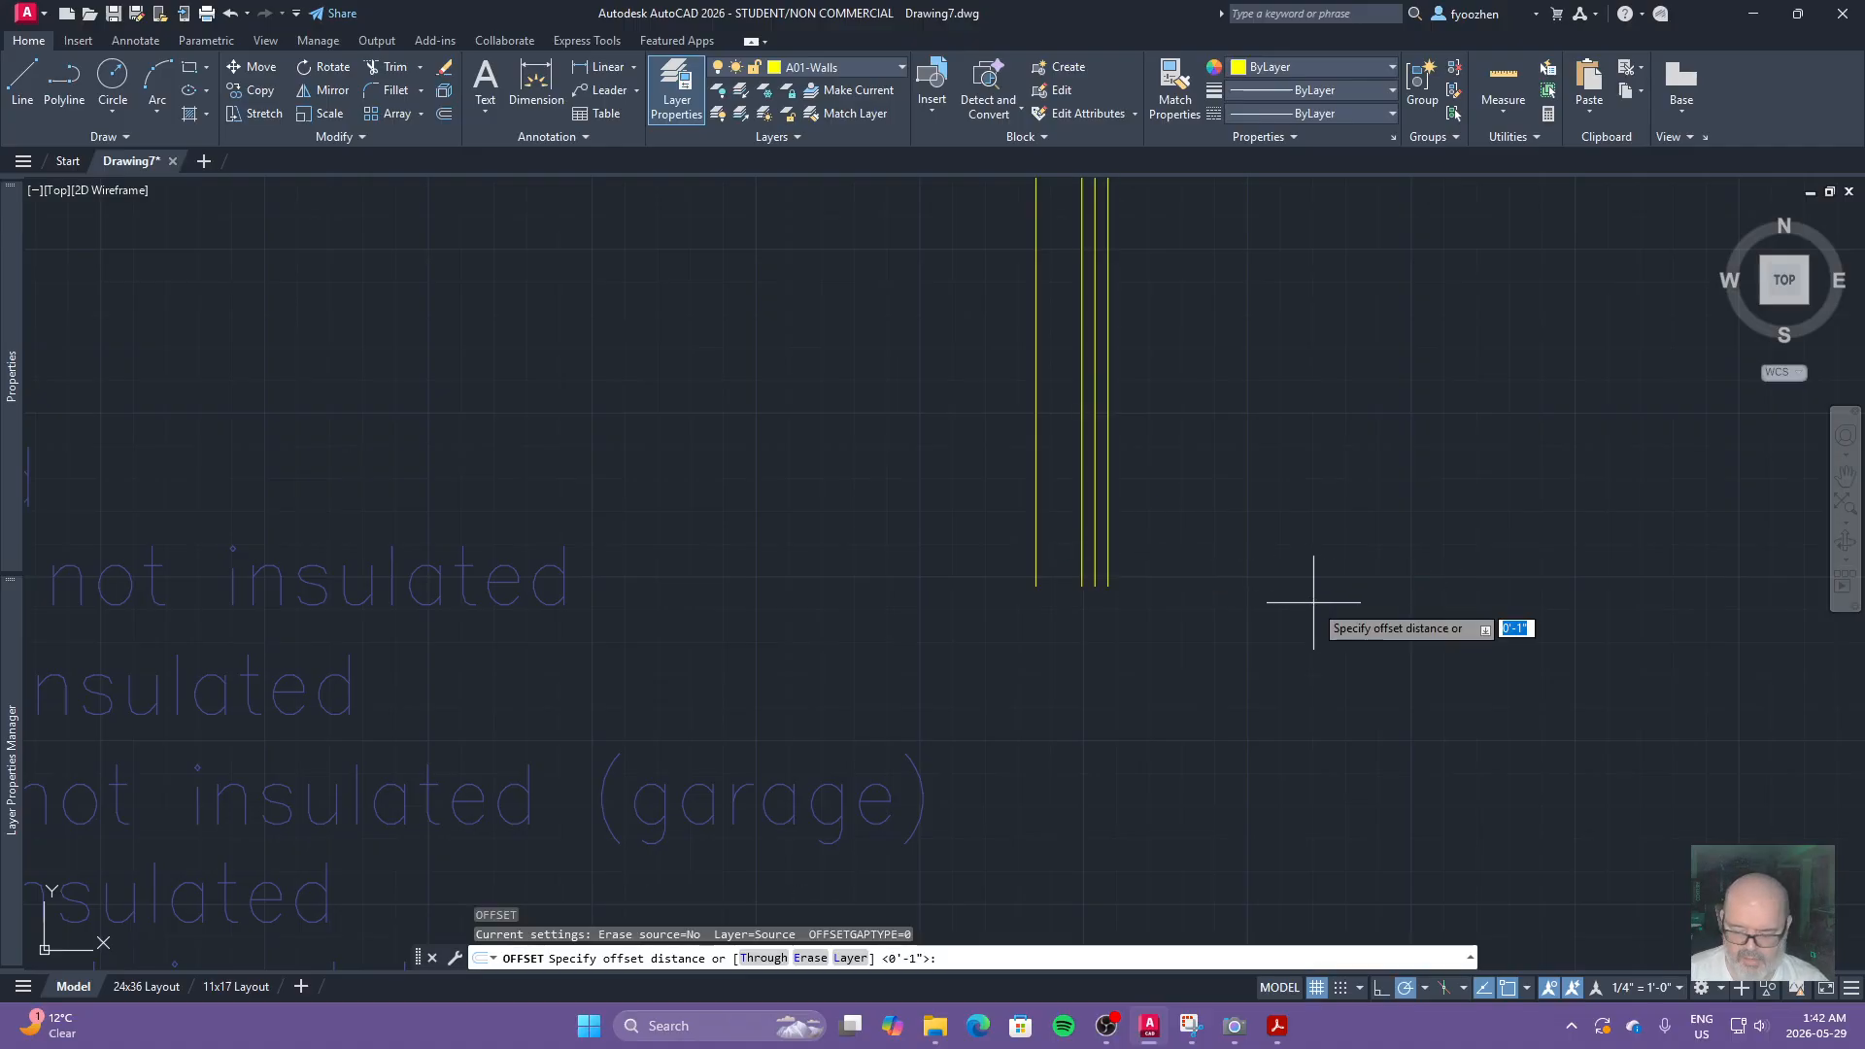
type("0.5")
key("Return")
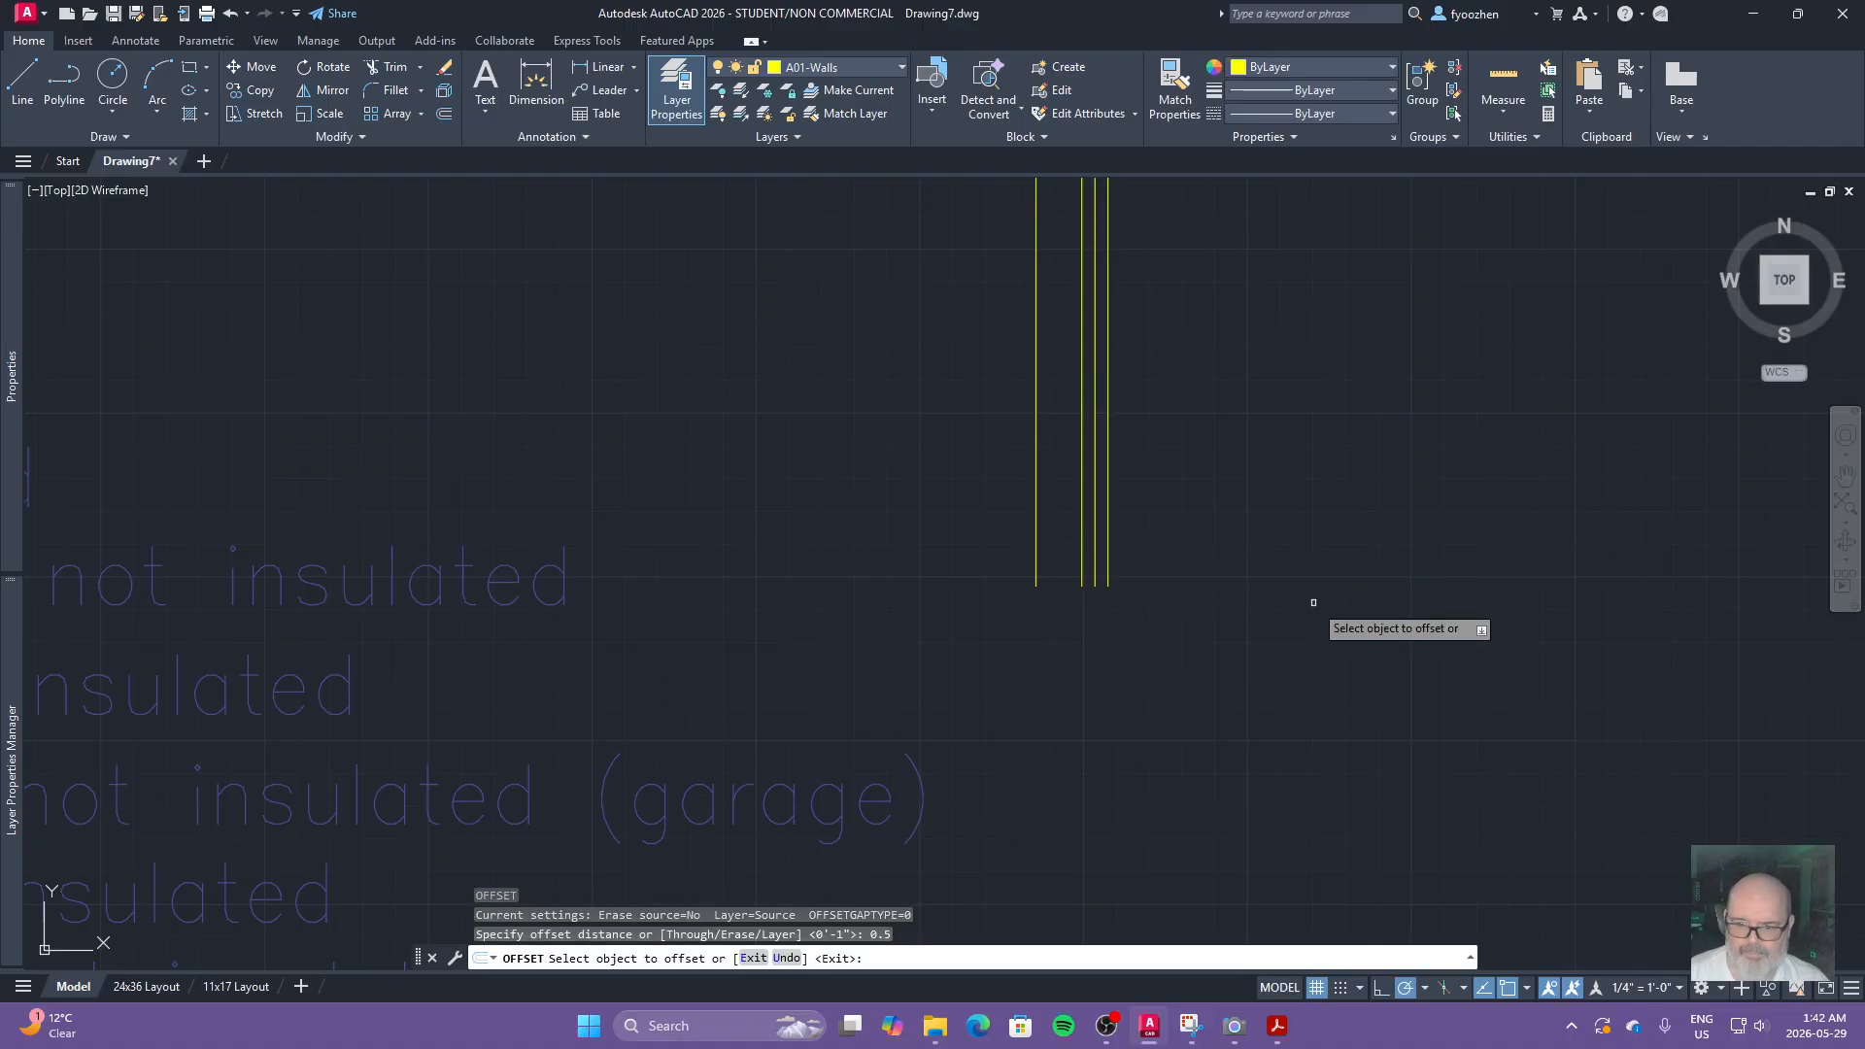
left_click(1107, 561)
left_click(1324, 583)
key("Escape")
Step: Offset the rightmost wall line 5.5 inches to its right for the stud layer
type("o")
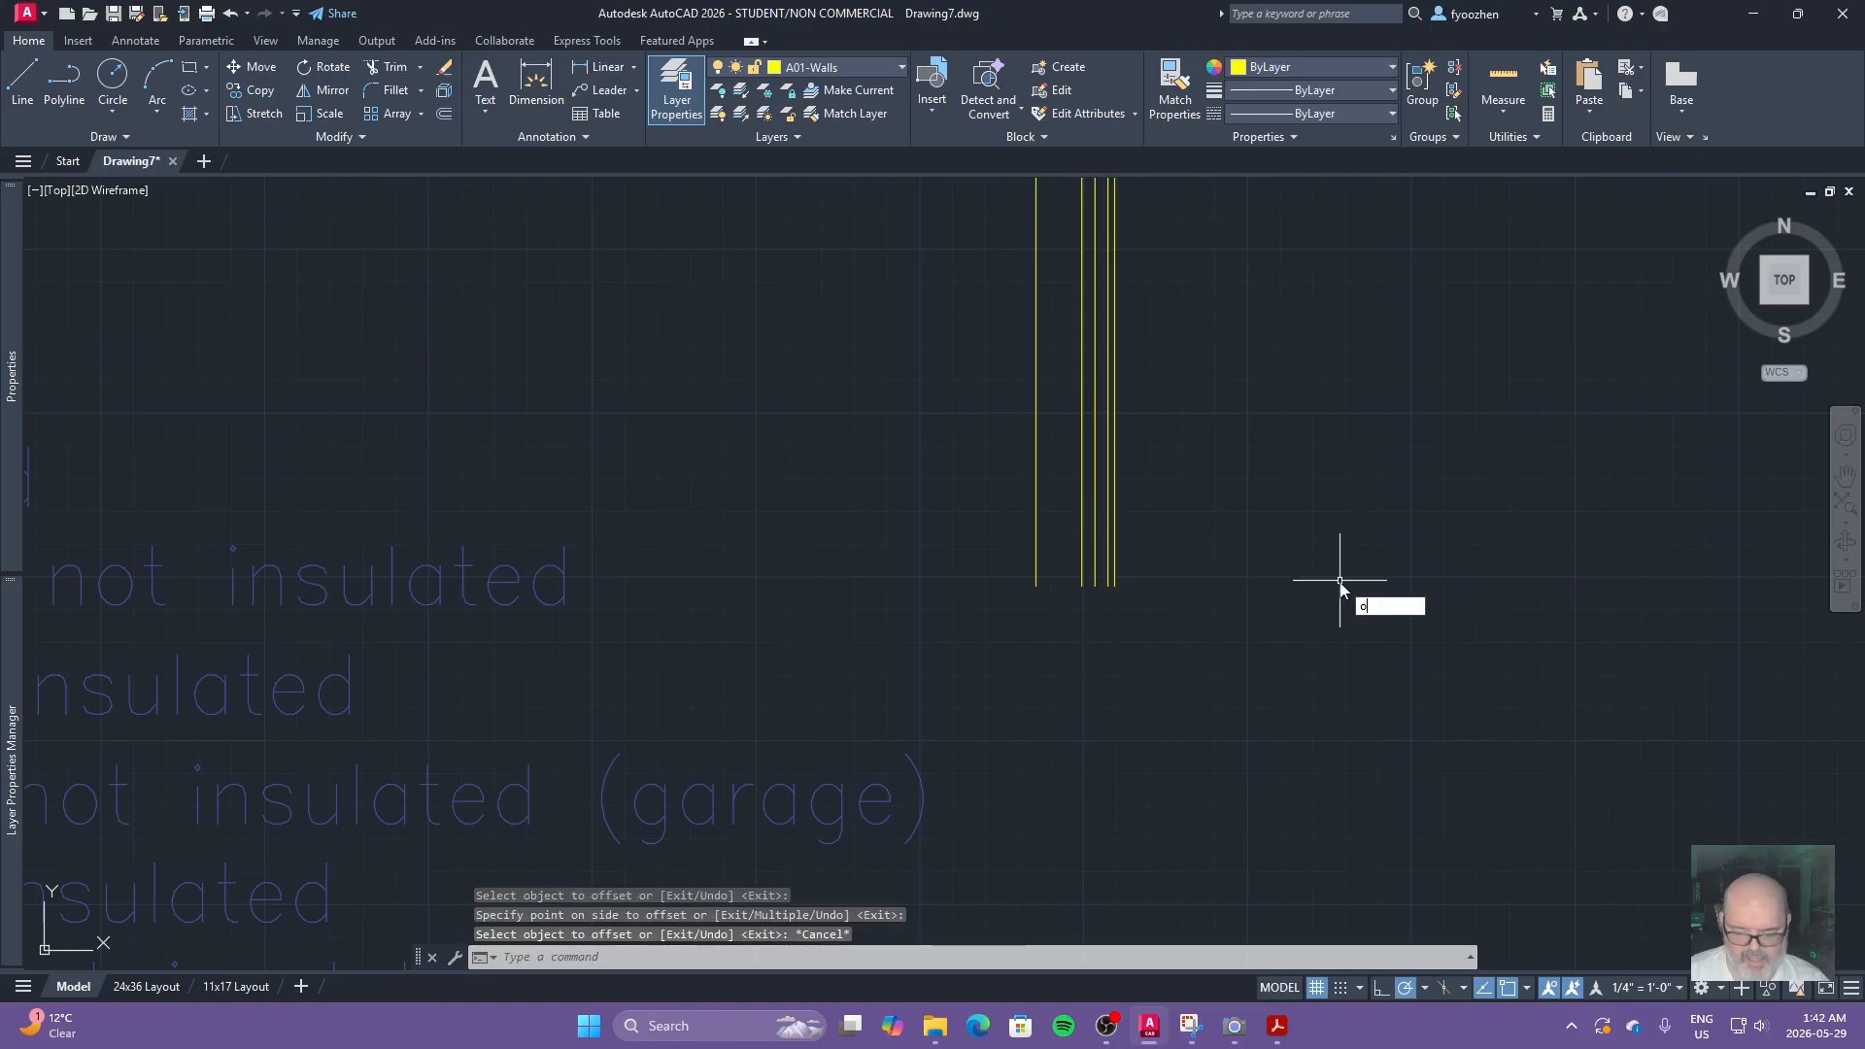
key("Return")
type("5.5")
key("Return")
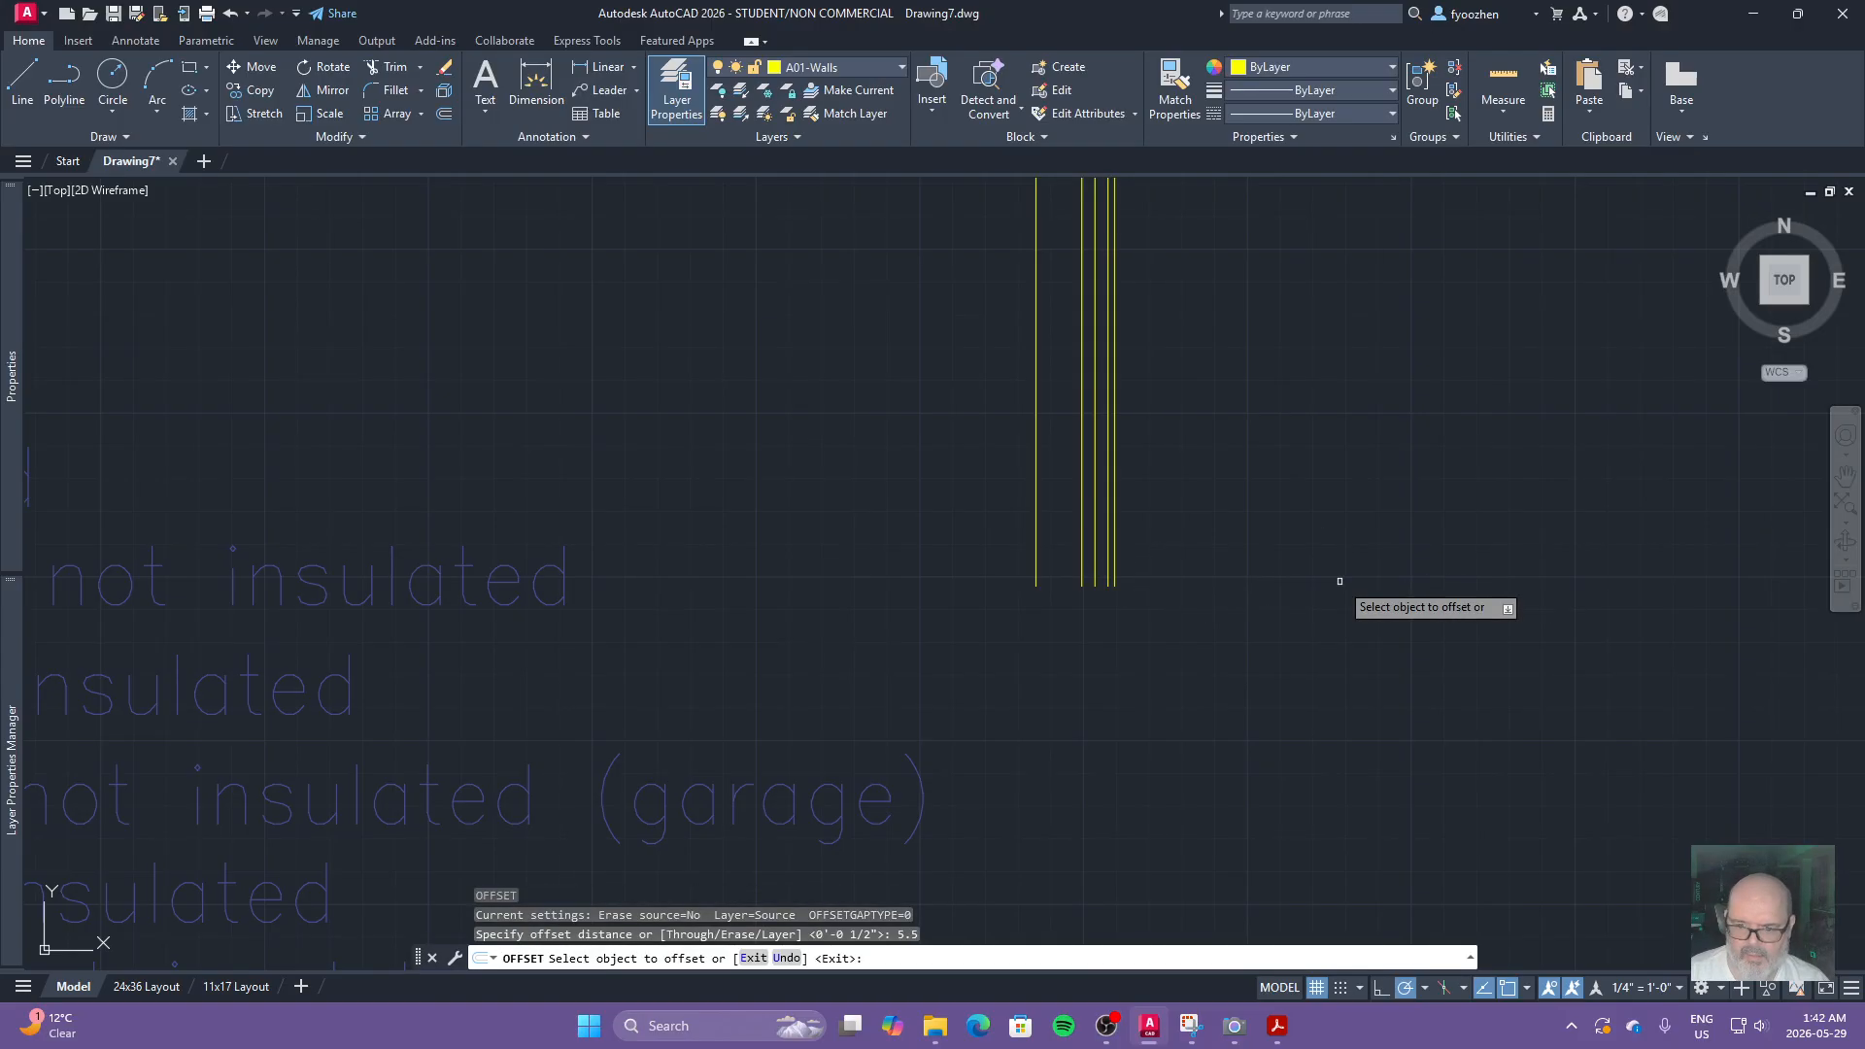
left_click(1114, 556)
left_click(1249, 539)
key("Escape")
Step: Offset the inner stud line 0.5 inches to its right for the interior finish layer
type("o")
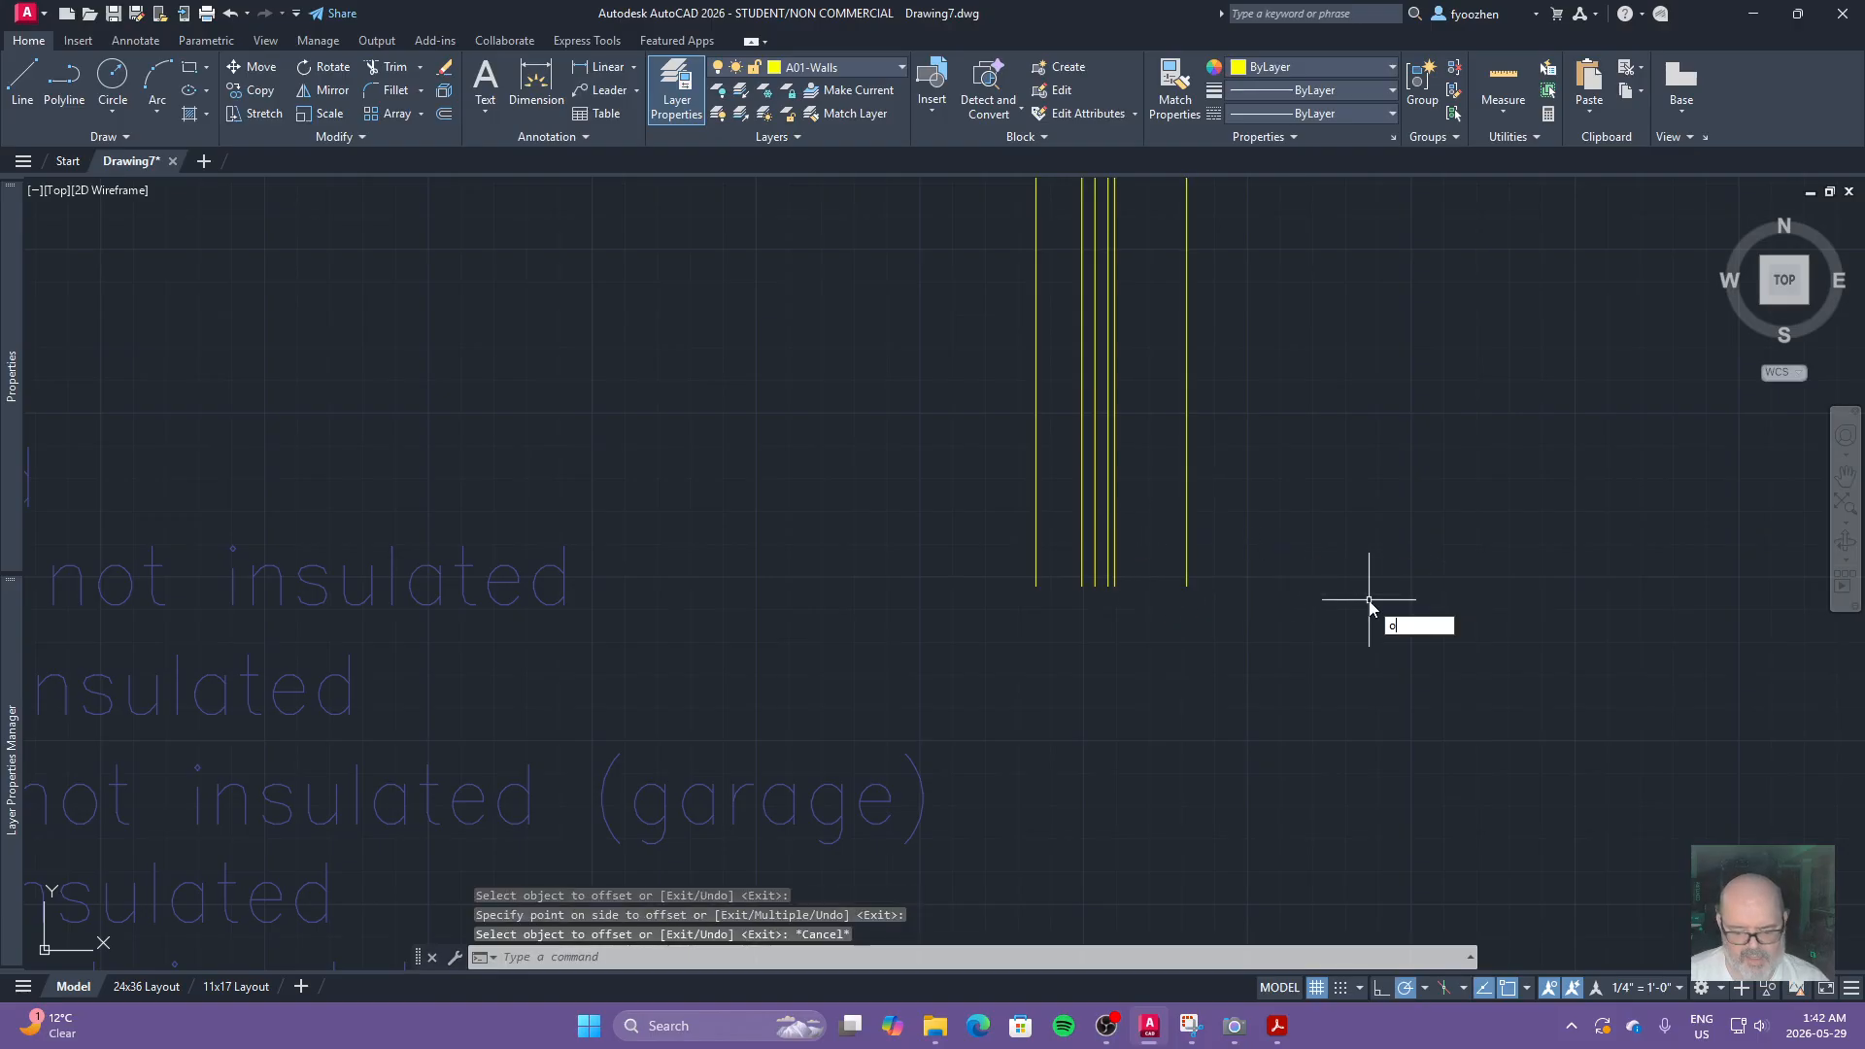
key("Return")
type(".5")
key("Return")
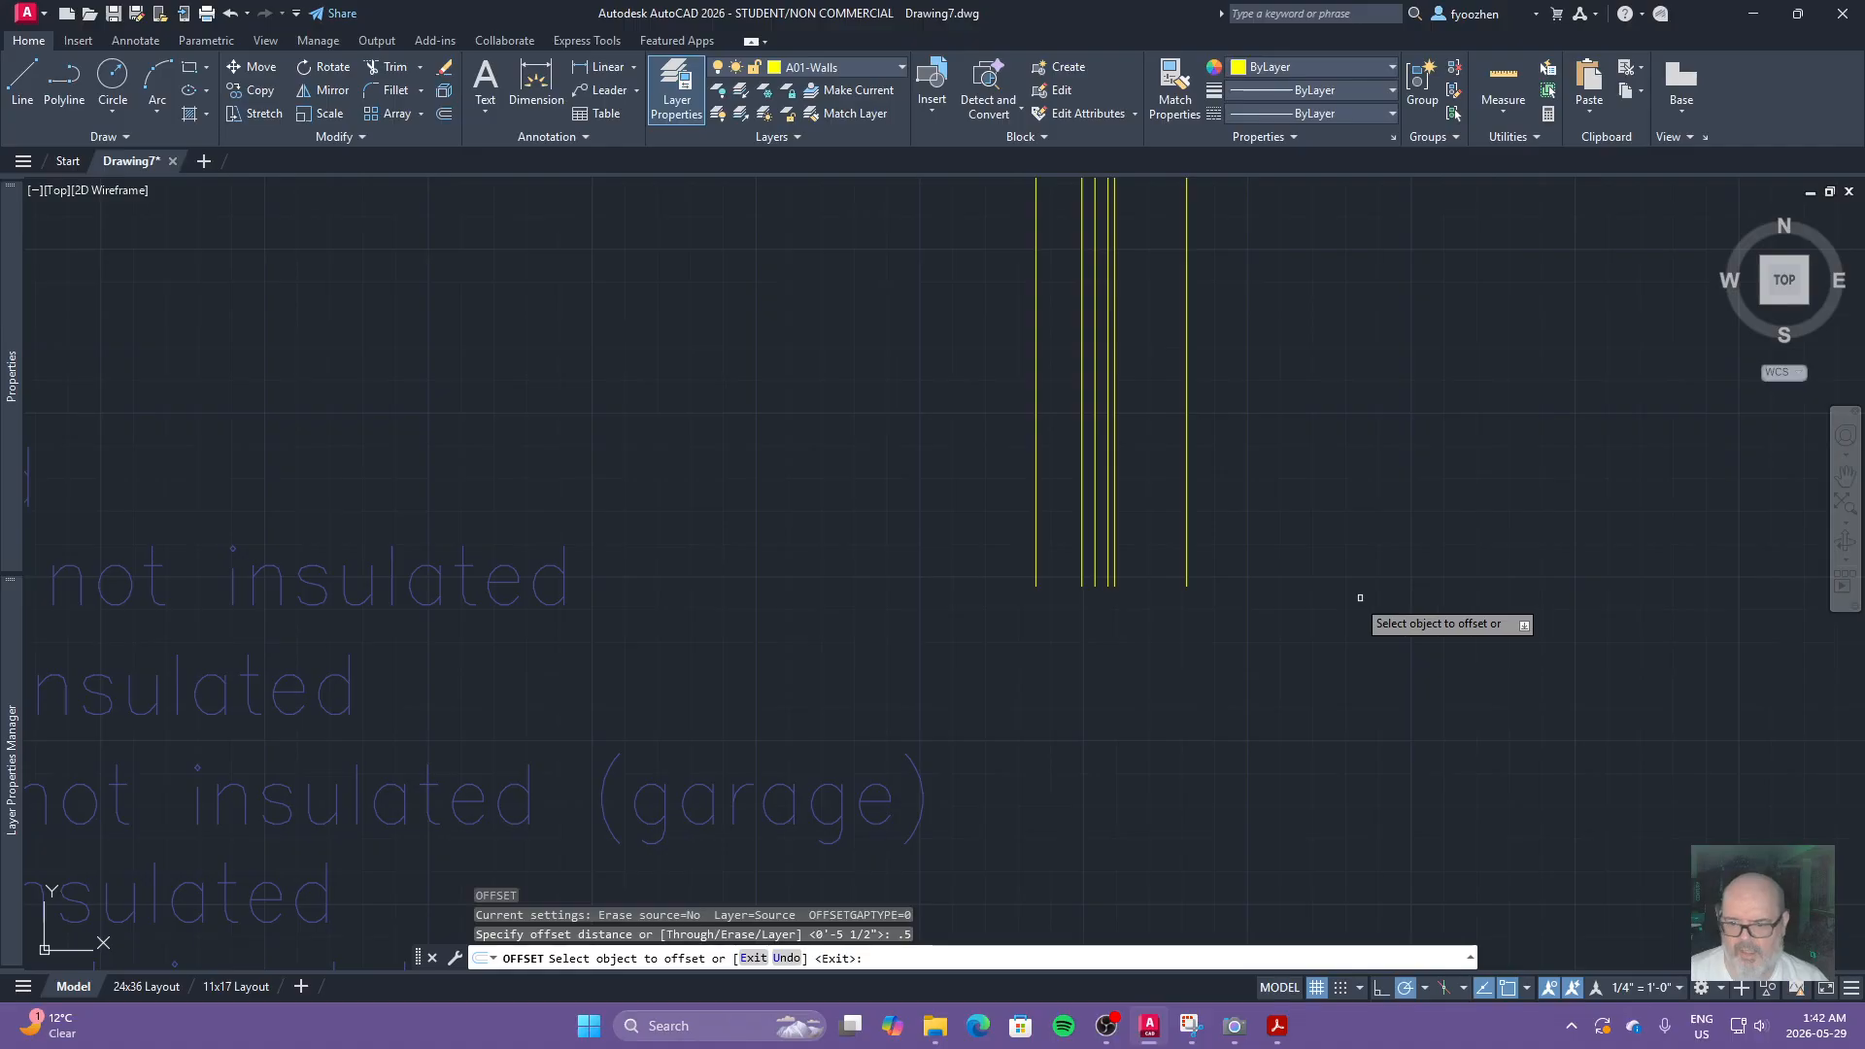
left_click(1186, 573)
left_click(1479, 646)
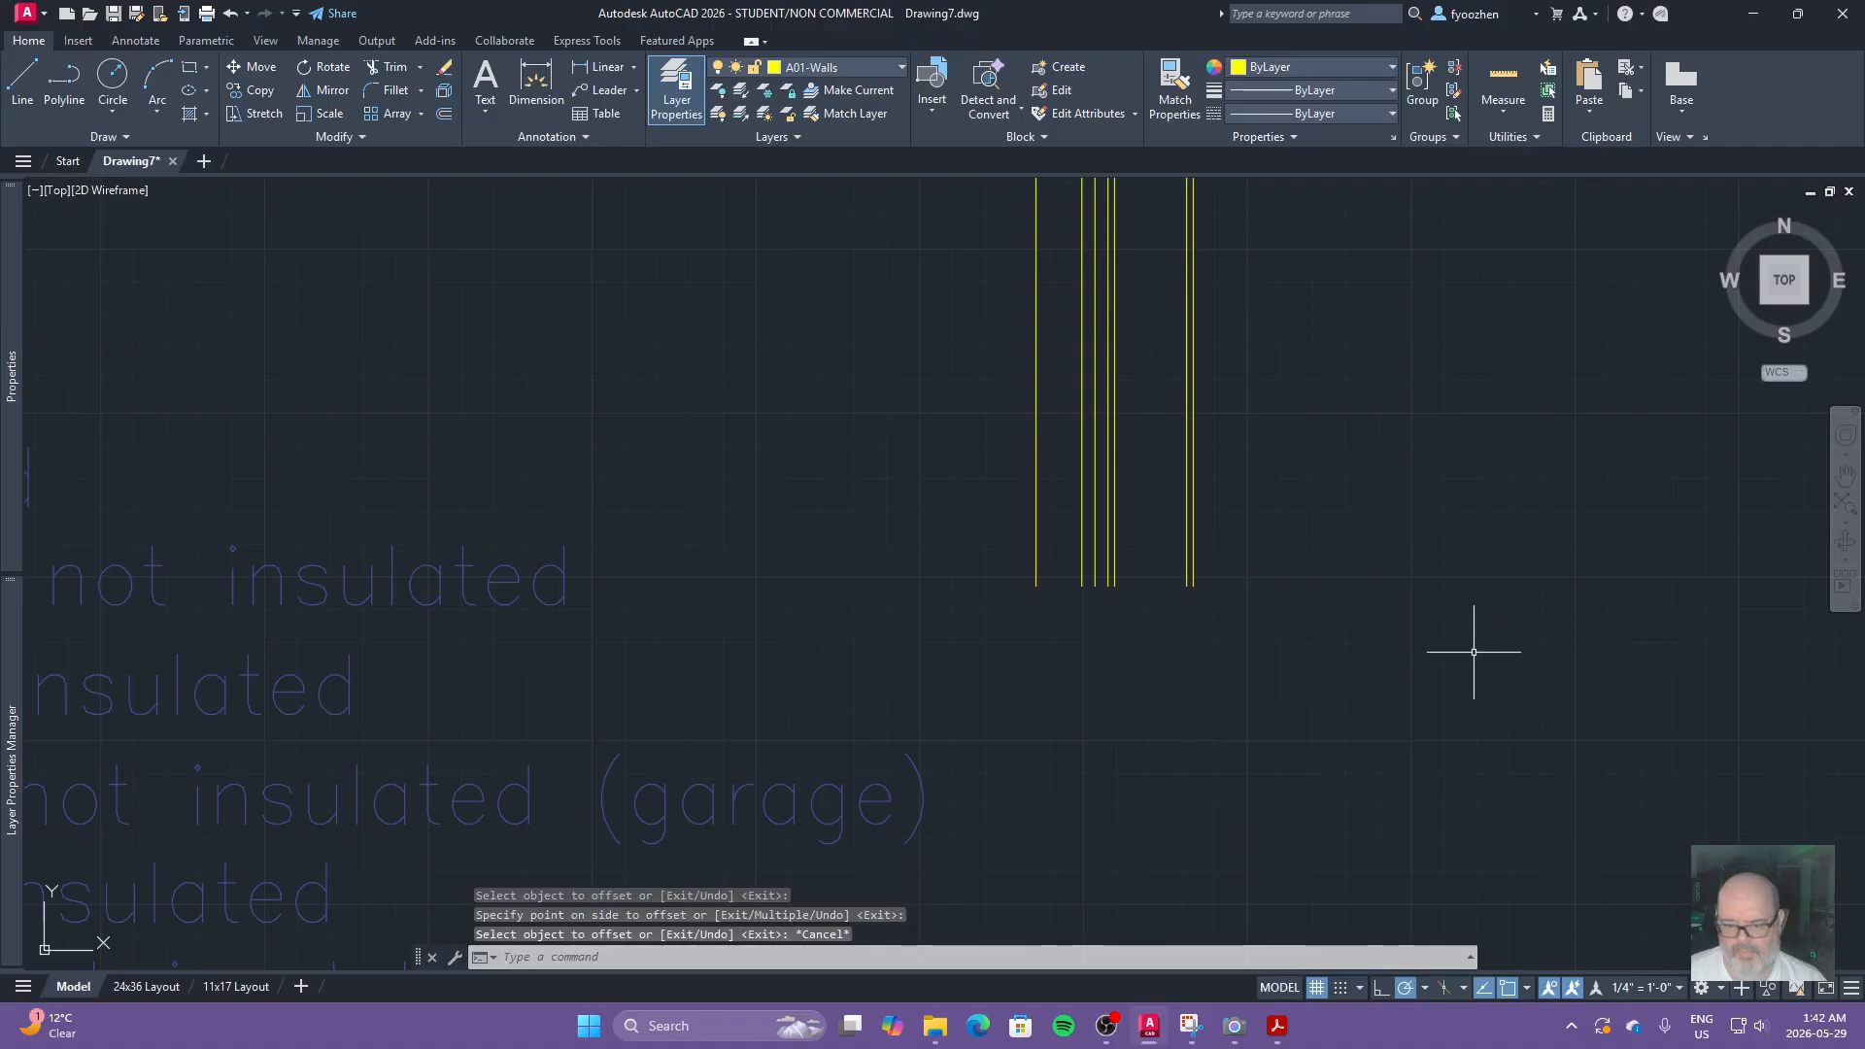
key("Escape")
key("Escape")
key("Escape")
Step: Measure the overall thickness of the brick wall between its outermost lines
type("dist")
key("Return")
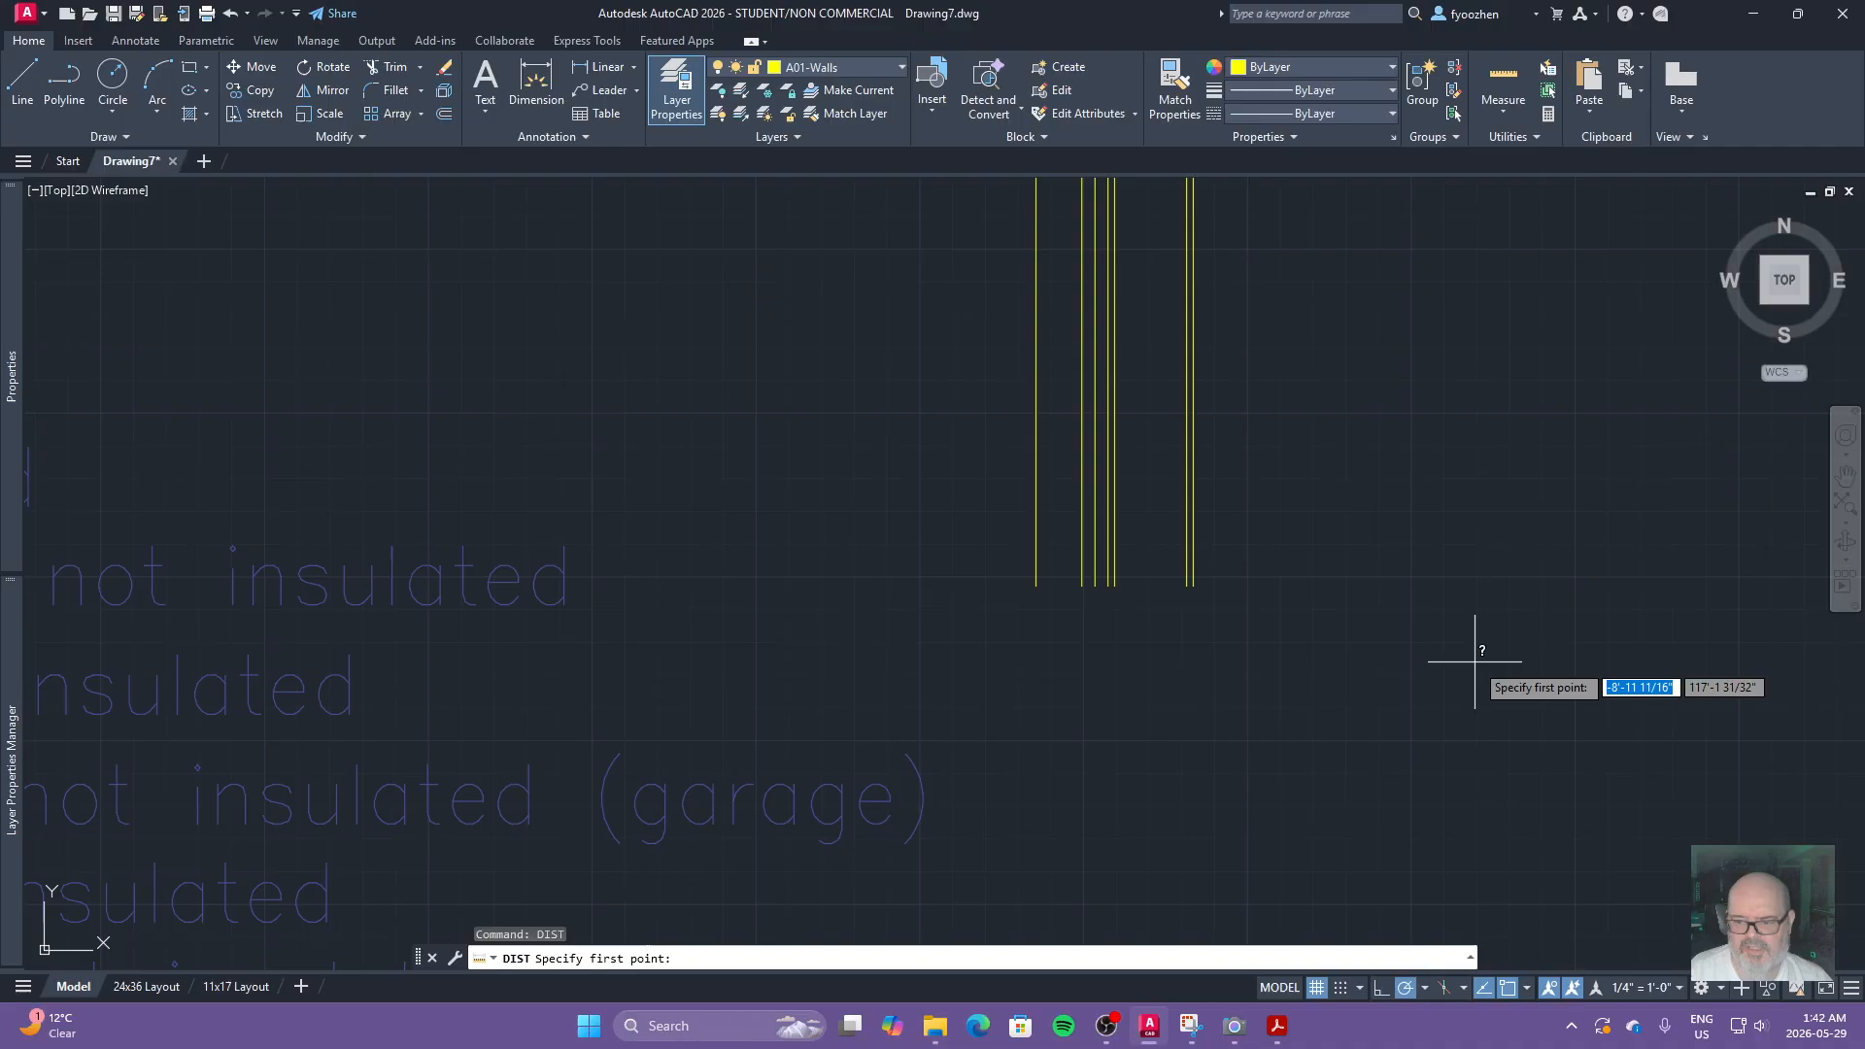
left_click(1036, 586)
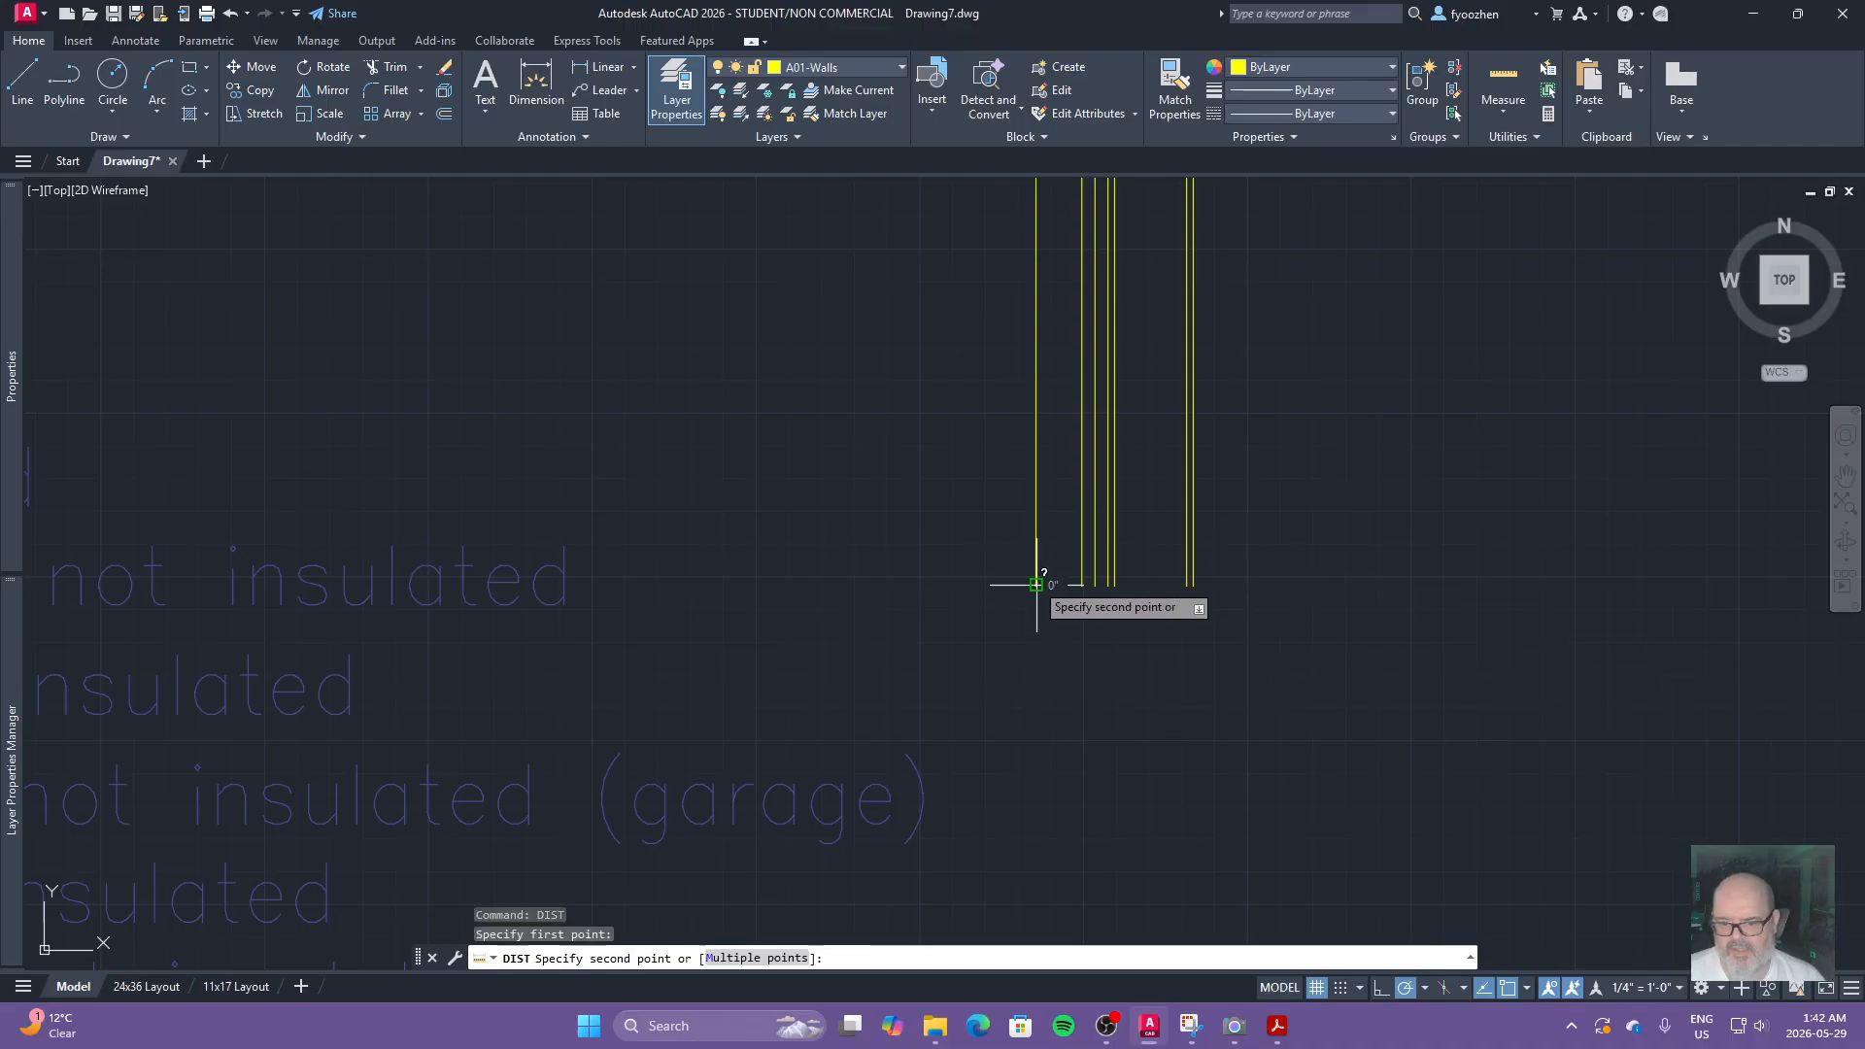
left_click(1186, 585)
key("Escape")
Step: Add (12") to the "Brick – insulated" entry in the wall list, keeping the next entry on its own line
scroll(791, 541, "down", 4)
middle_click_drag(791, 541, 1184, 653)
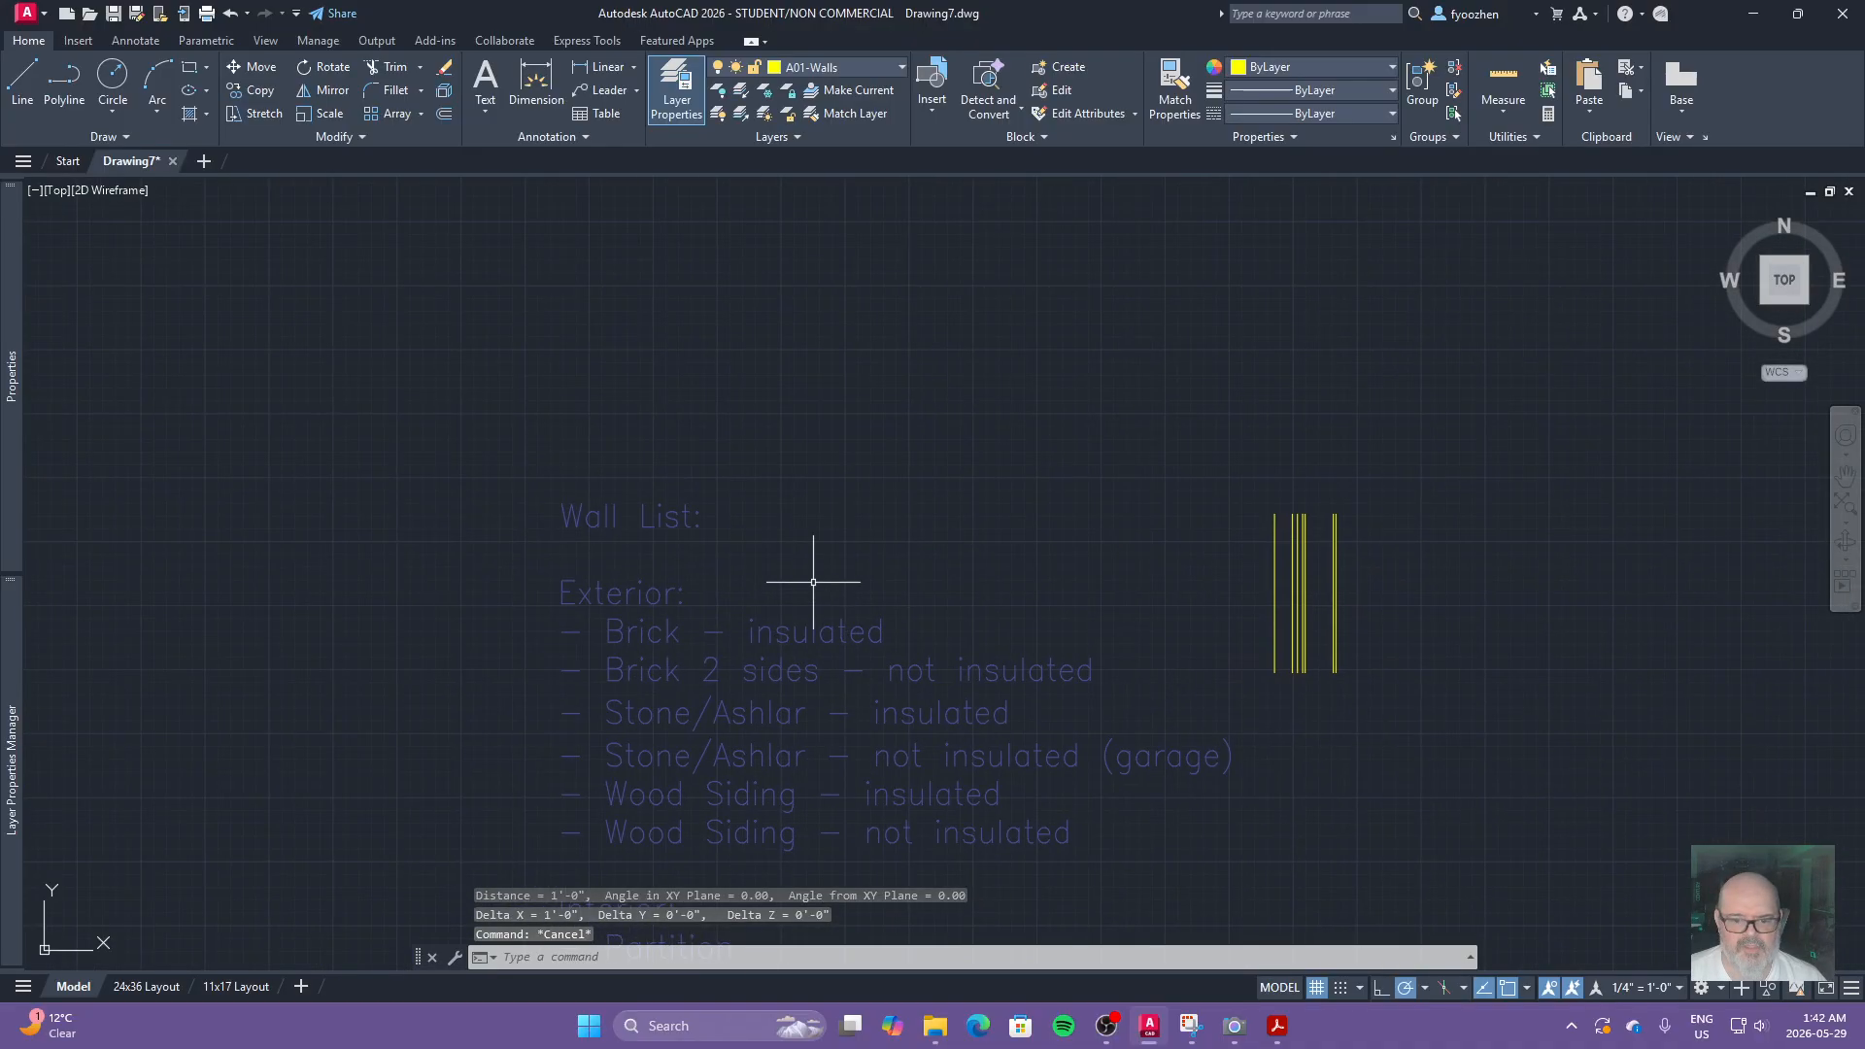
left_click(785, 636)
left_click(884, 639)
left_click(890, 633)
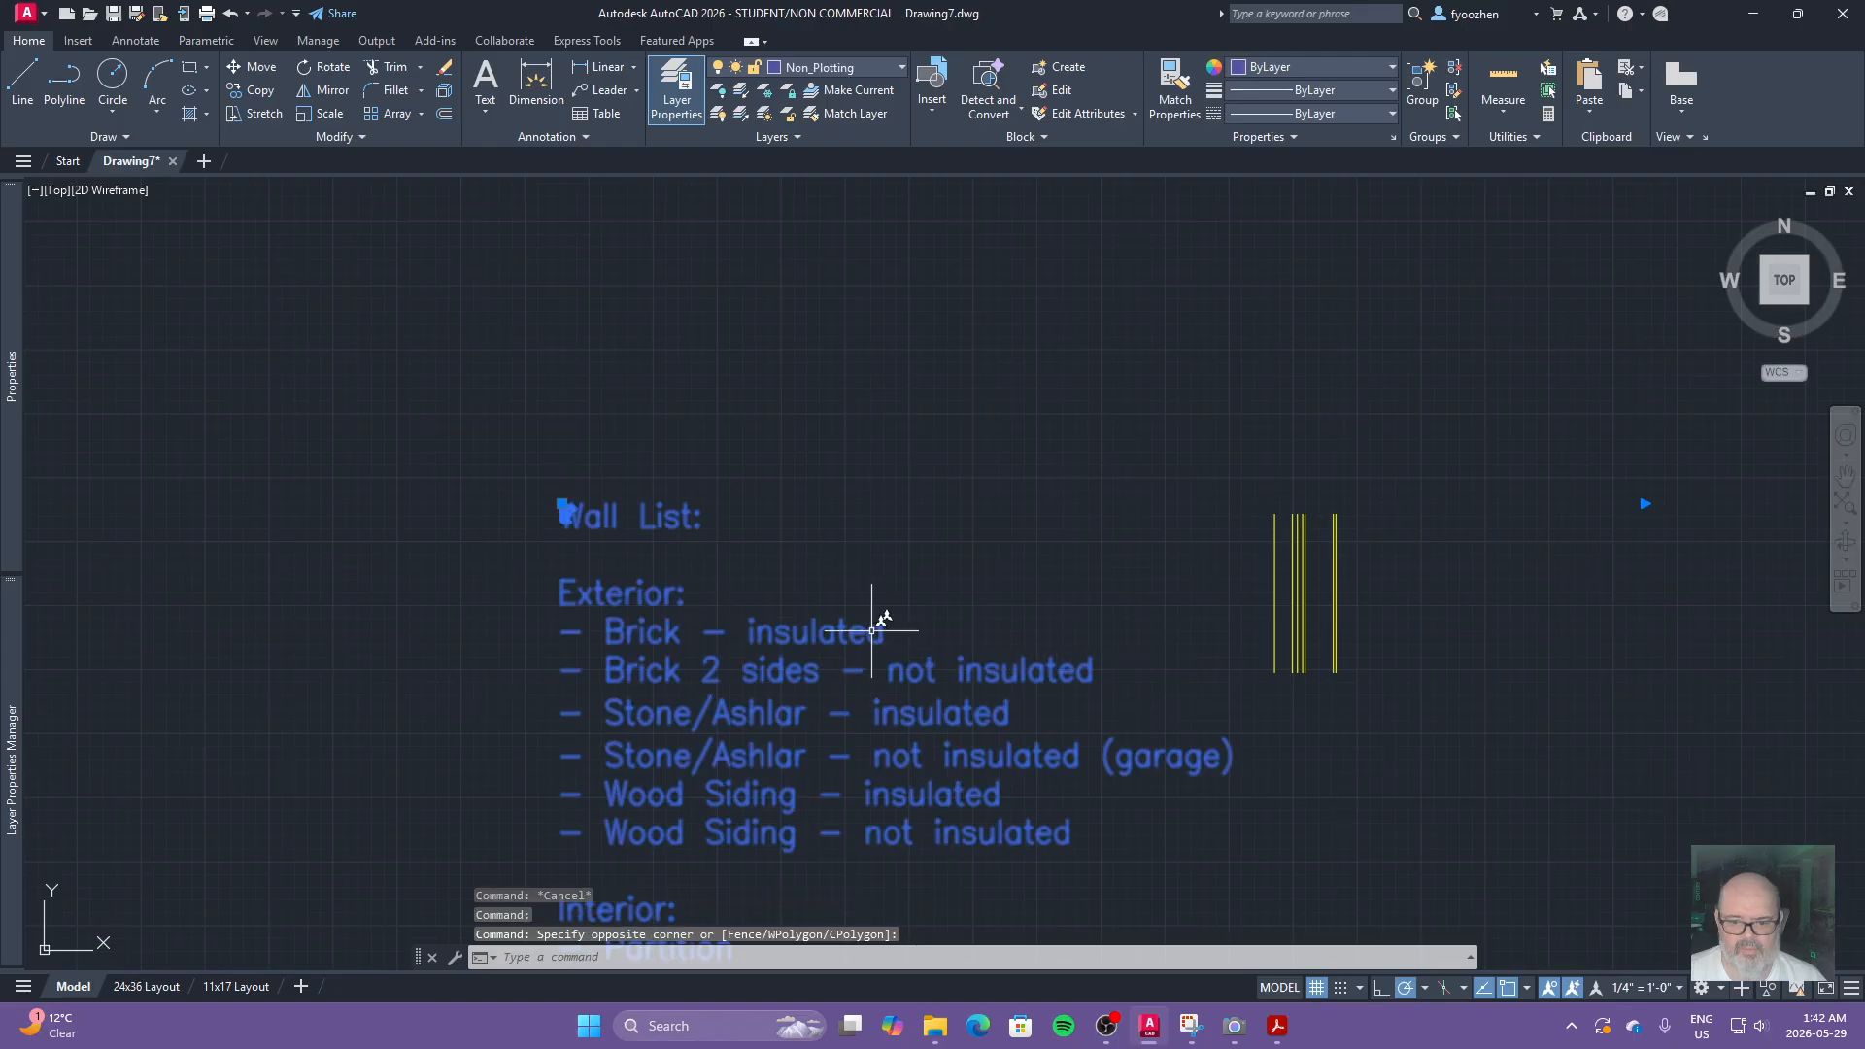
double_click(885, 632)
key("Delete")
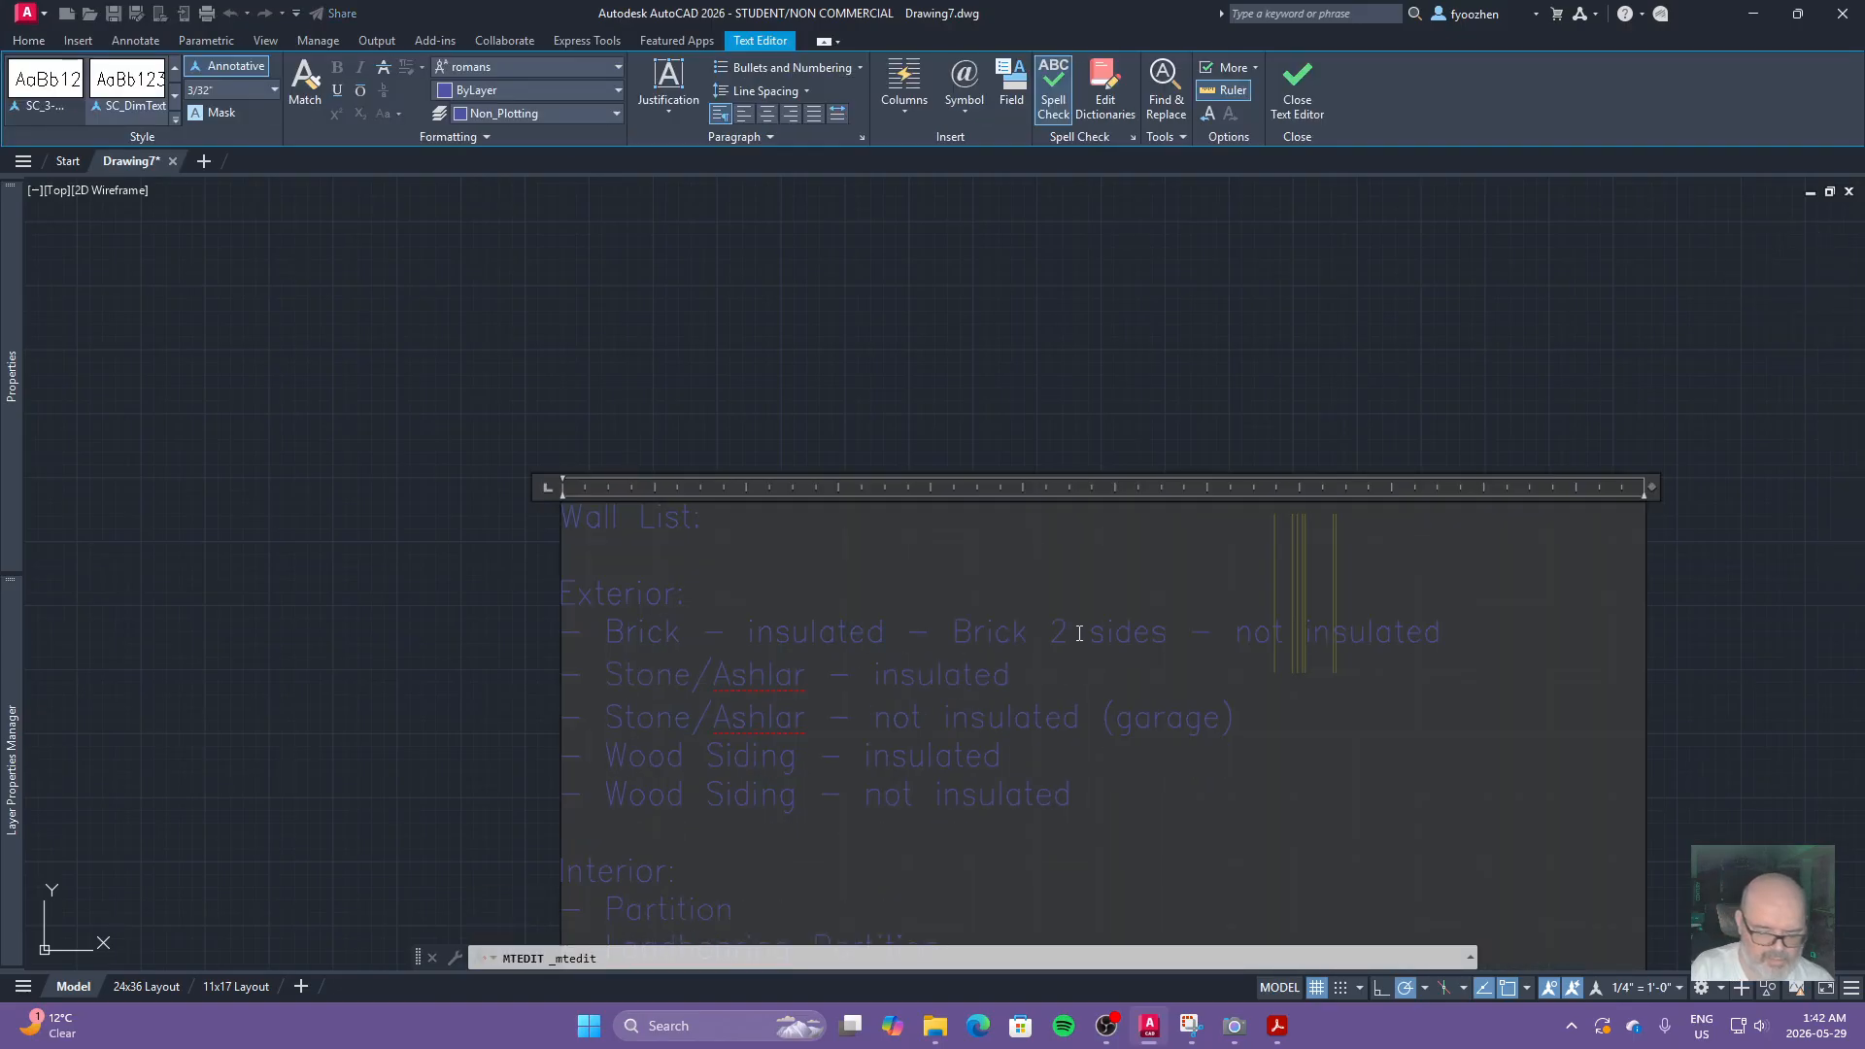
type("(12\")")
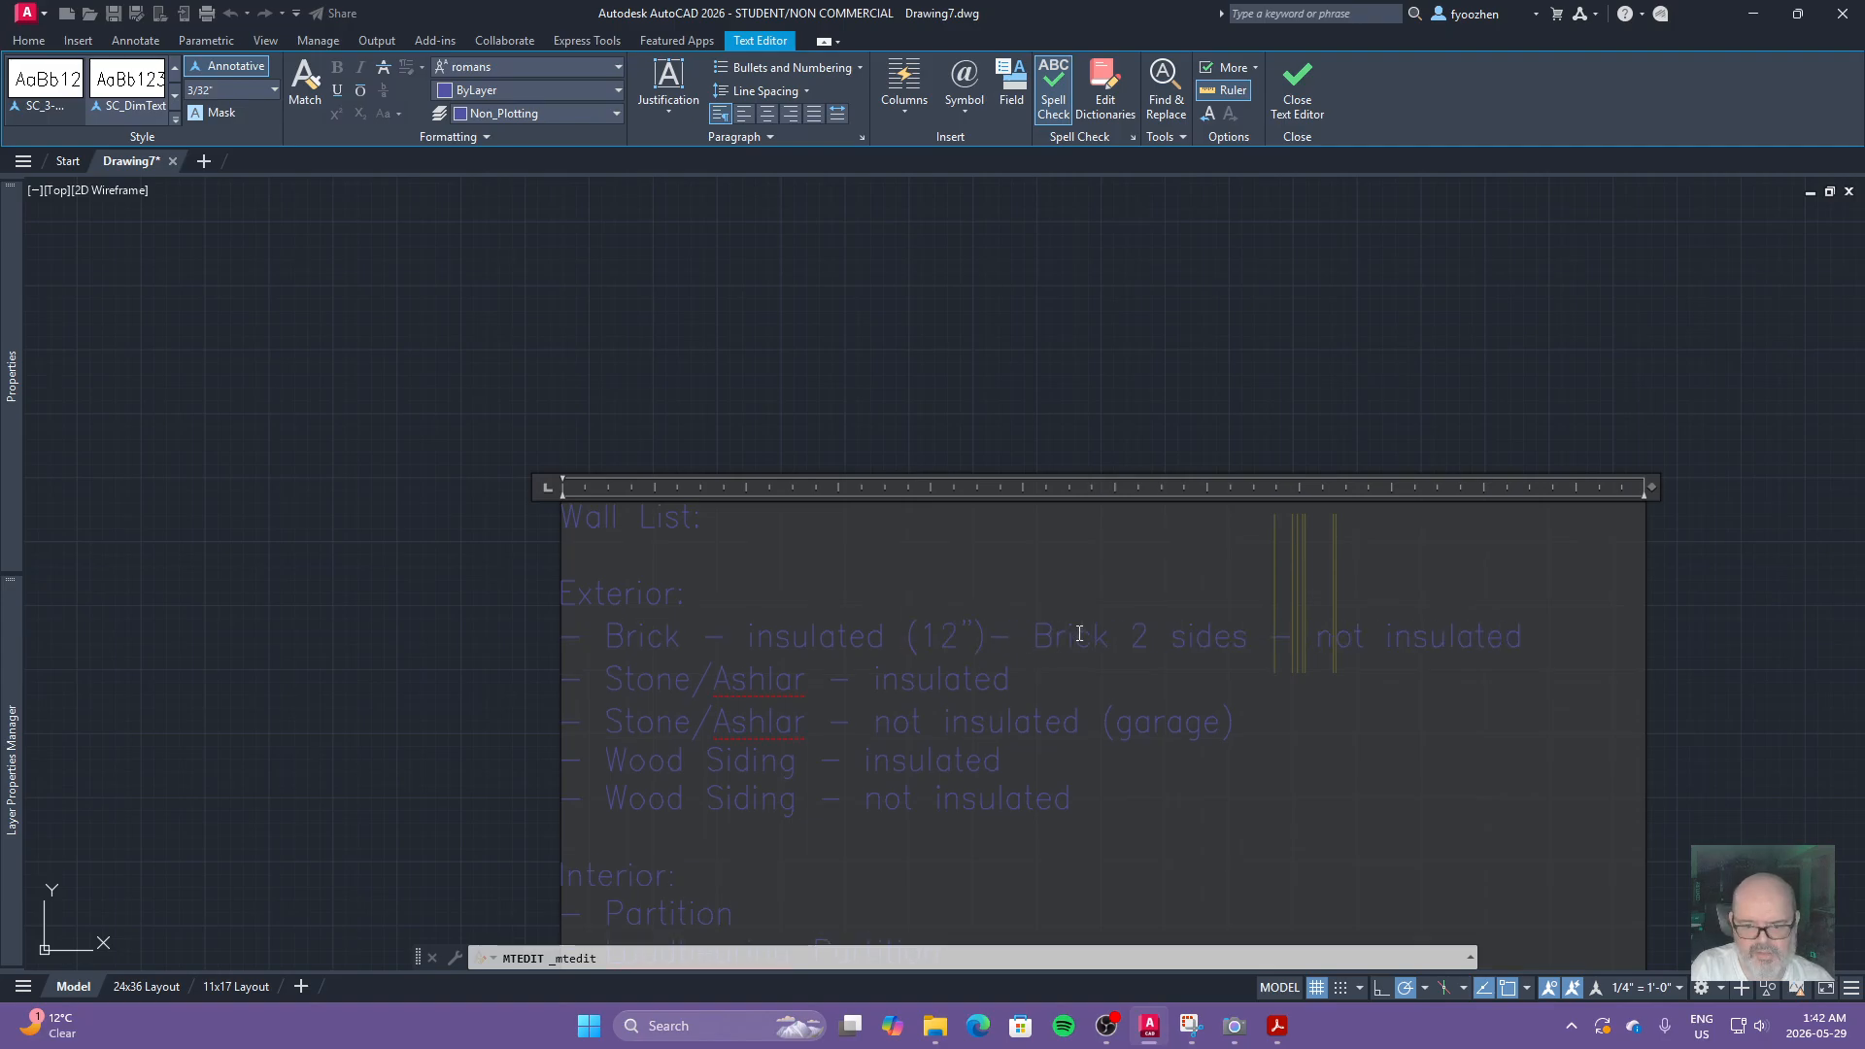
key("Return")
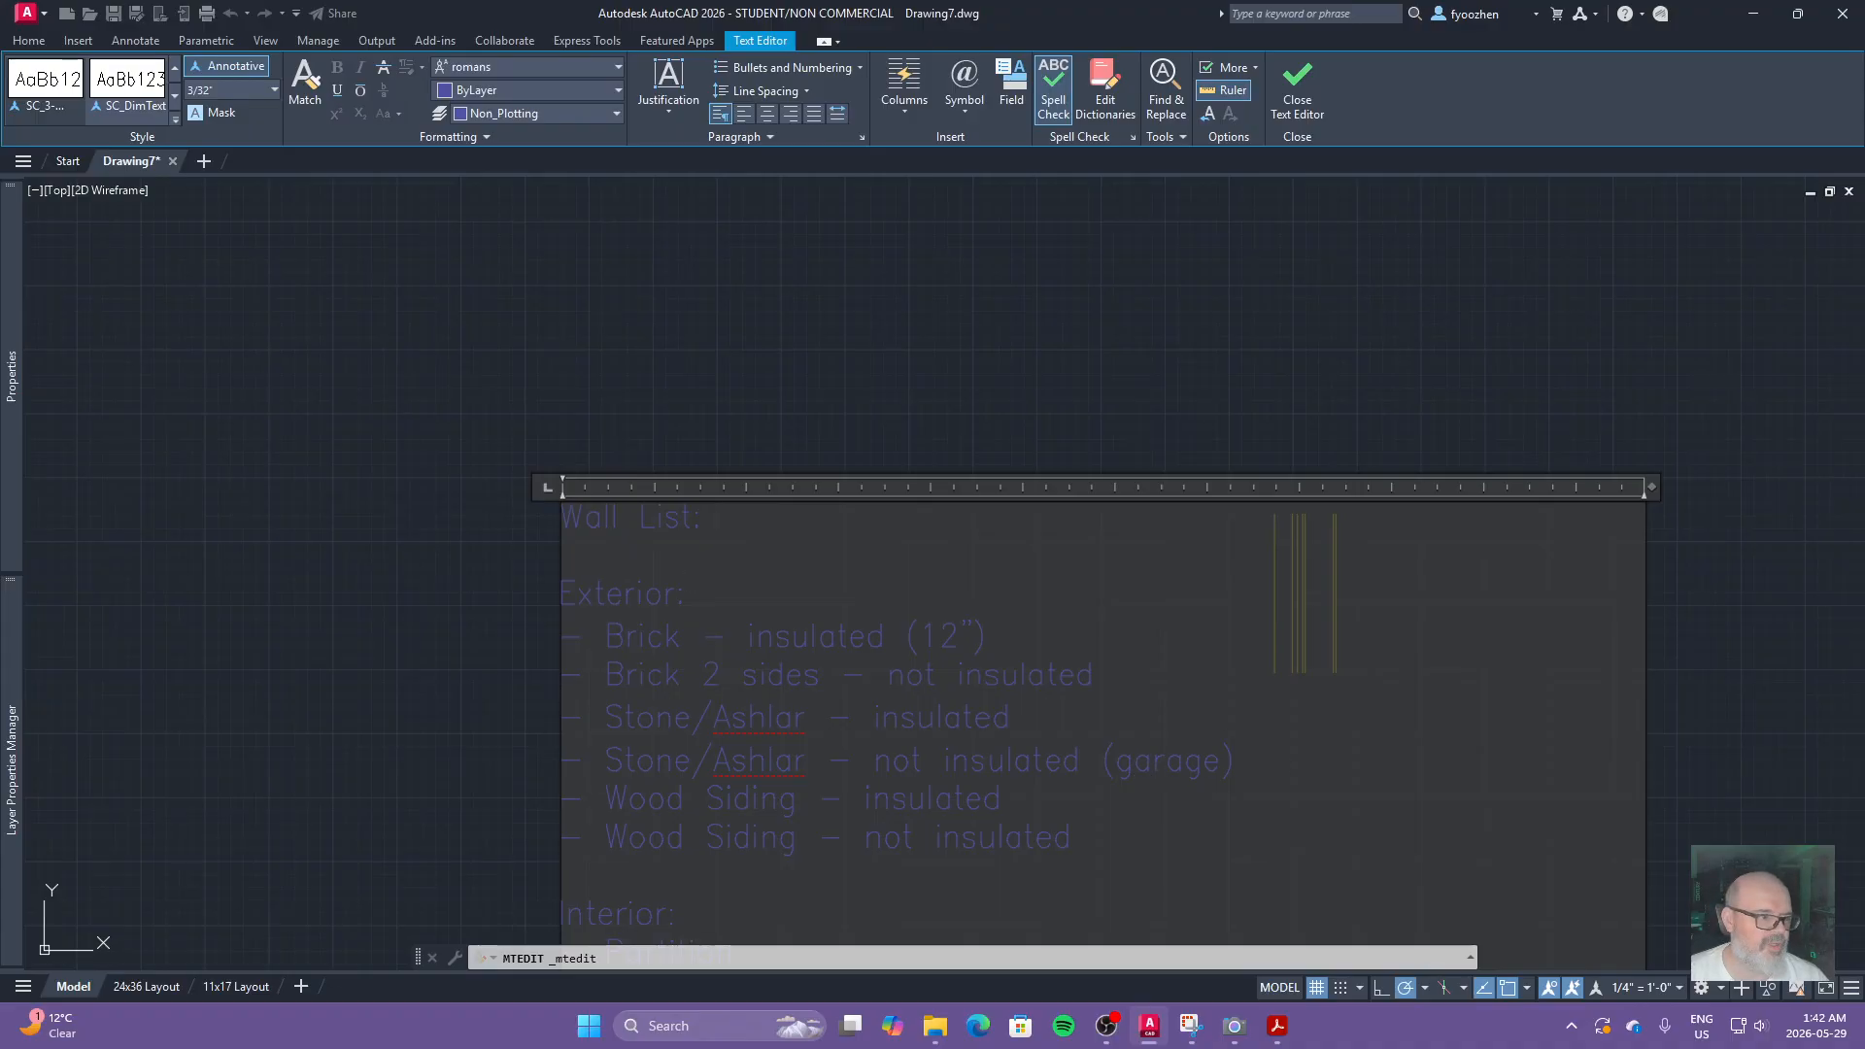
Step: Switch to the PDF viewer, examine the walls on the plan1.pdf floor plan, and move the viewer off the drawing
key("alt+Tab")
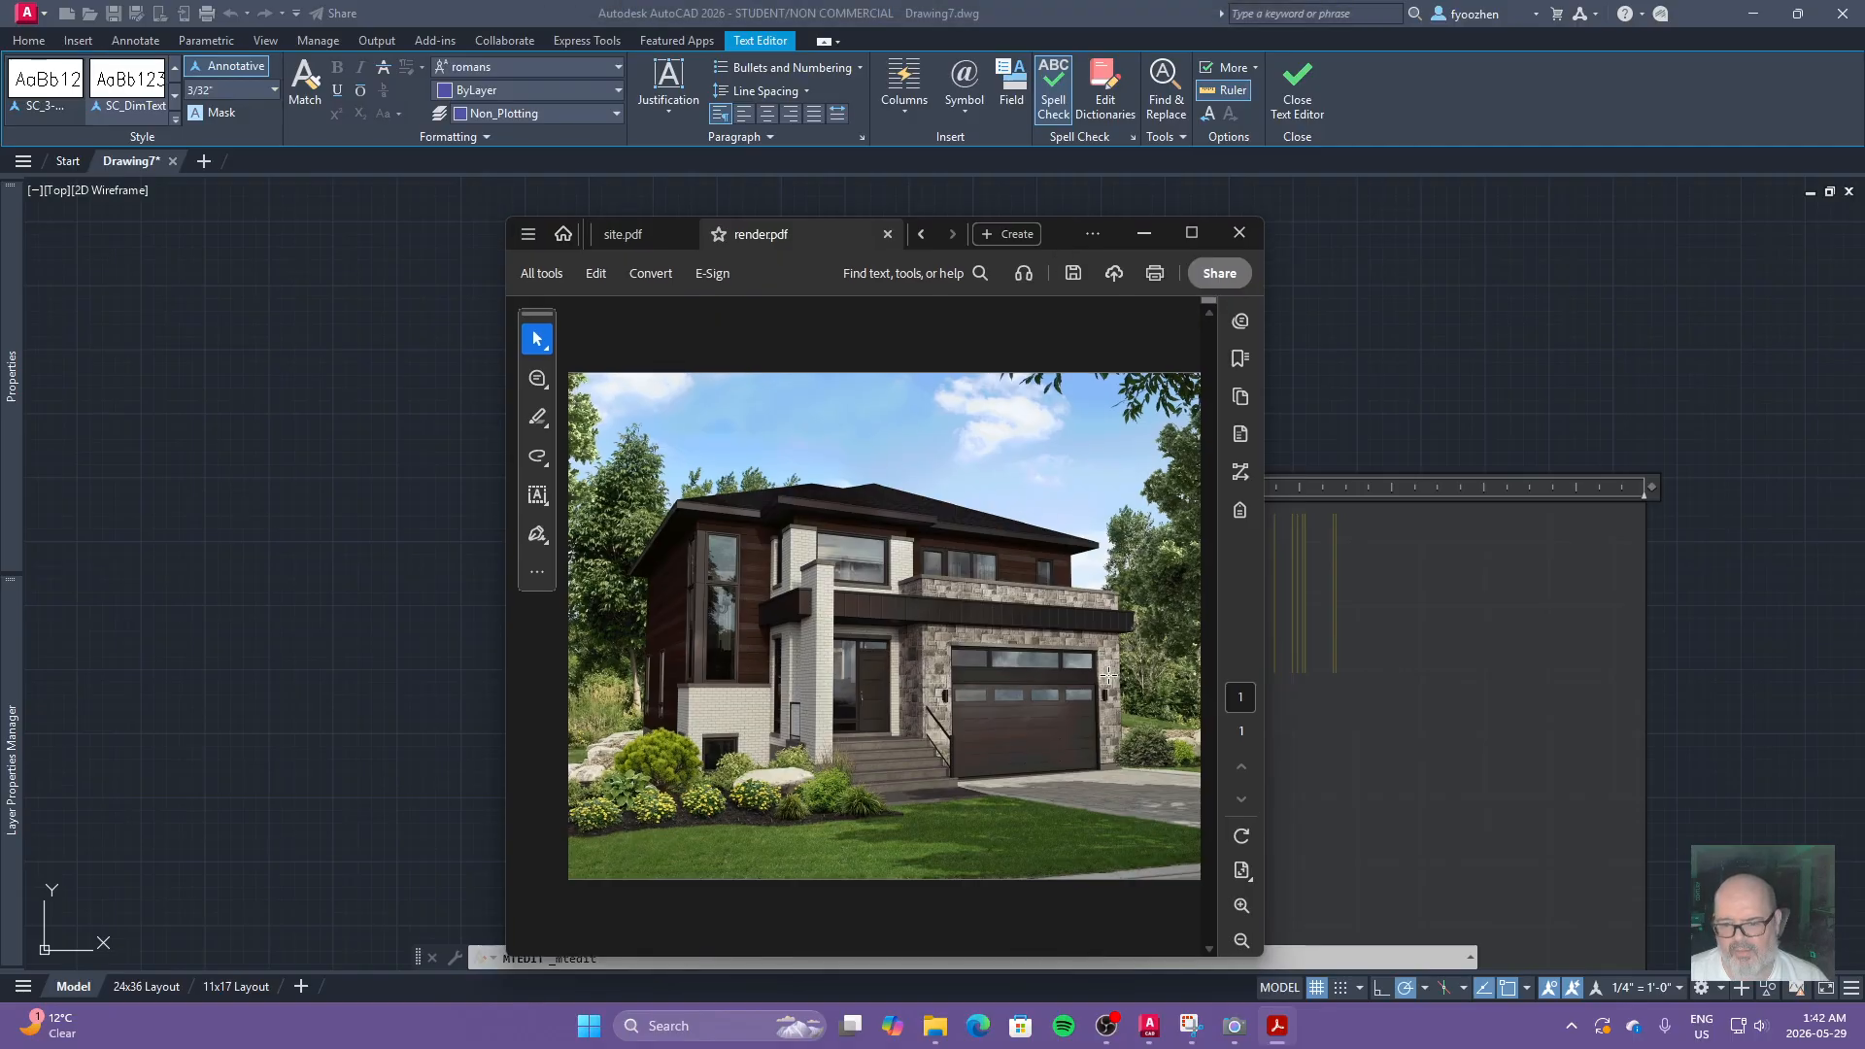
left_click(922, 235)
left_click(923, 235)
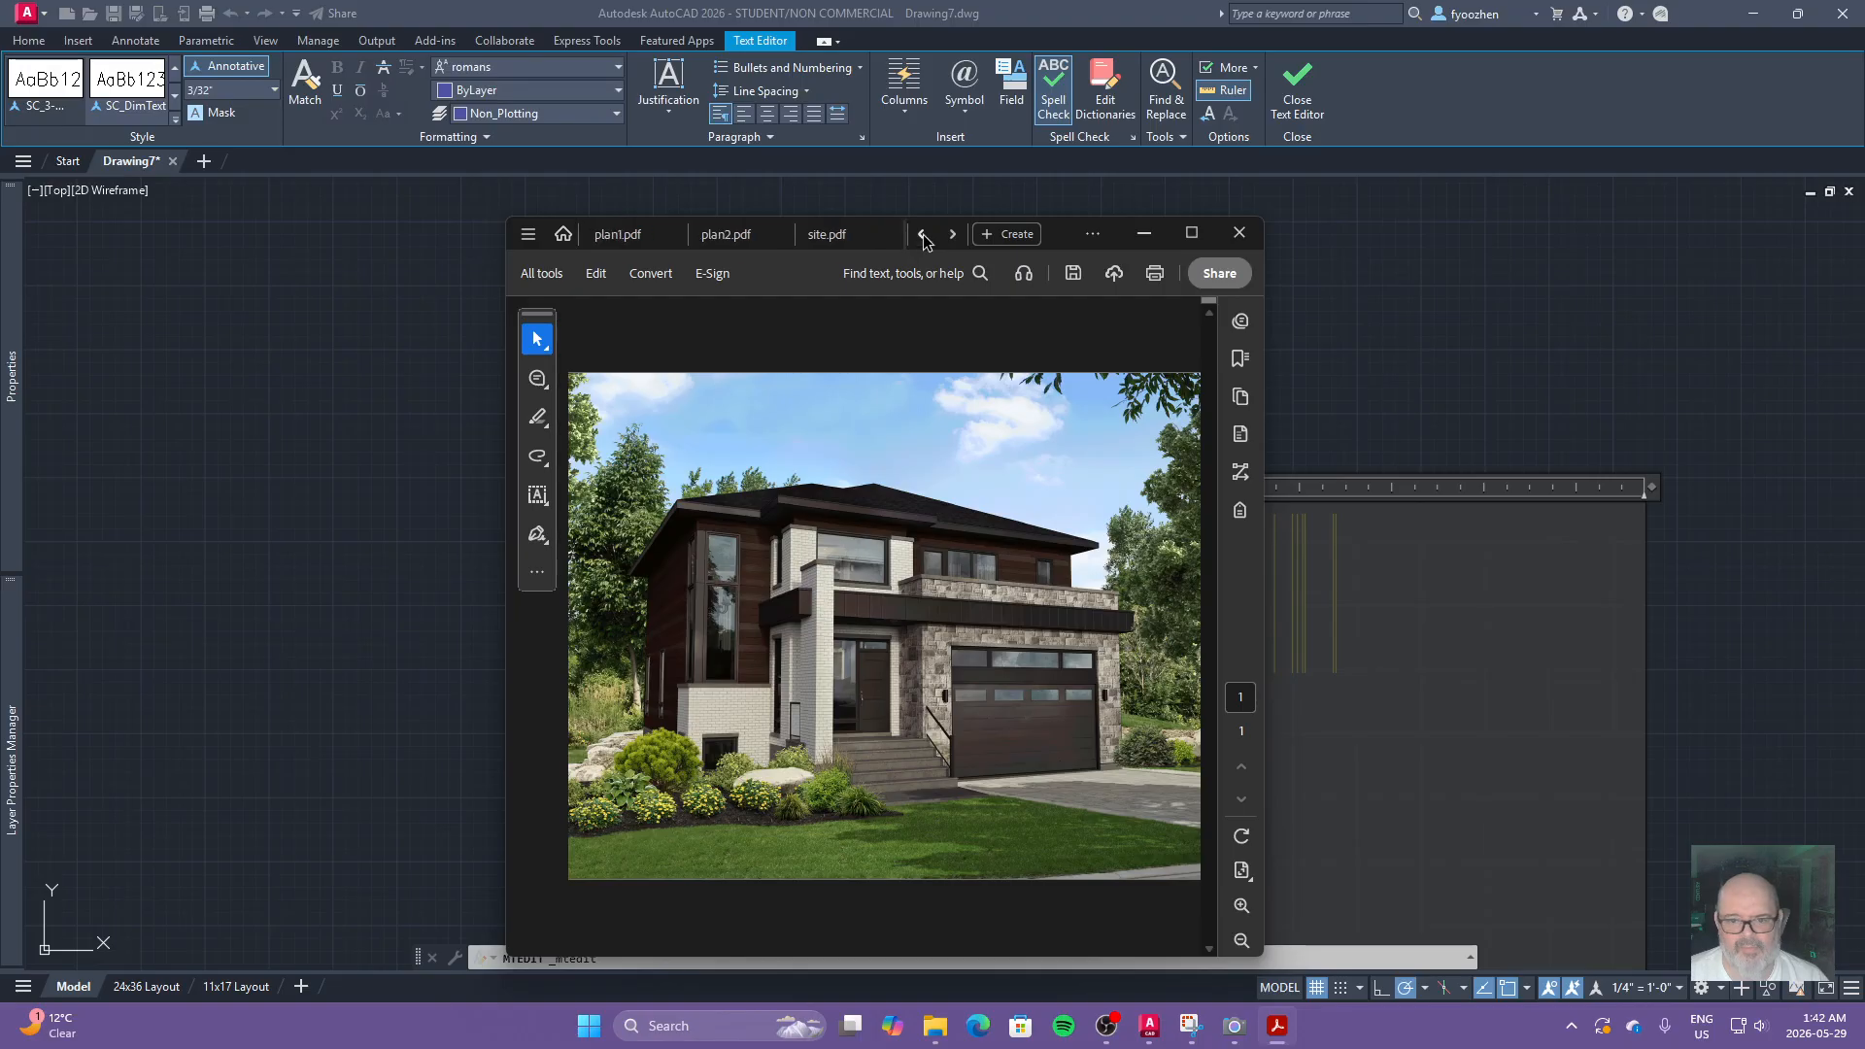
left_click(617, 235)
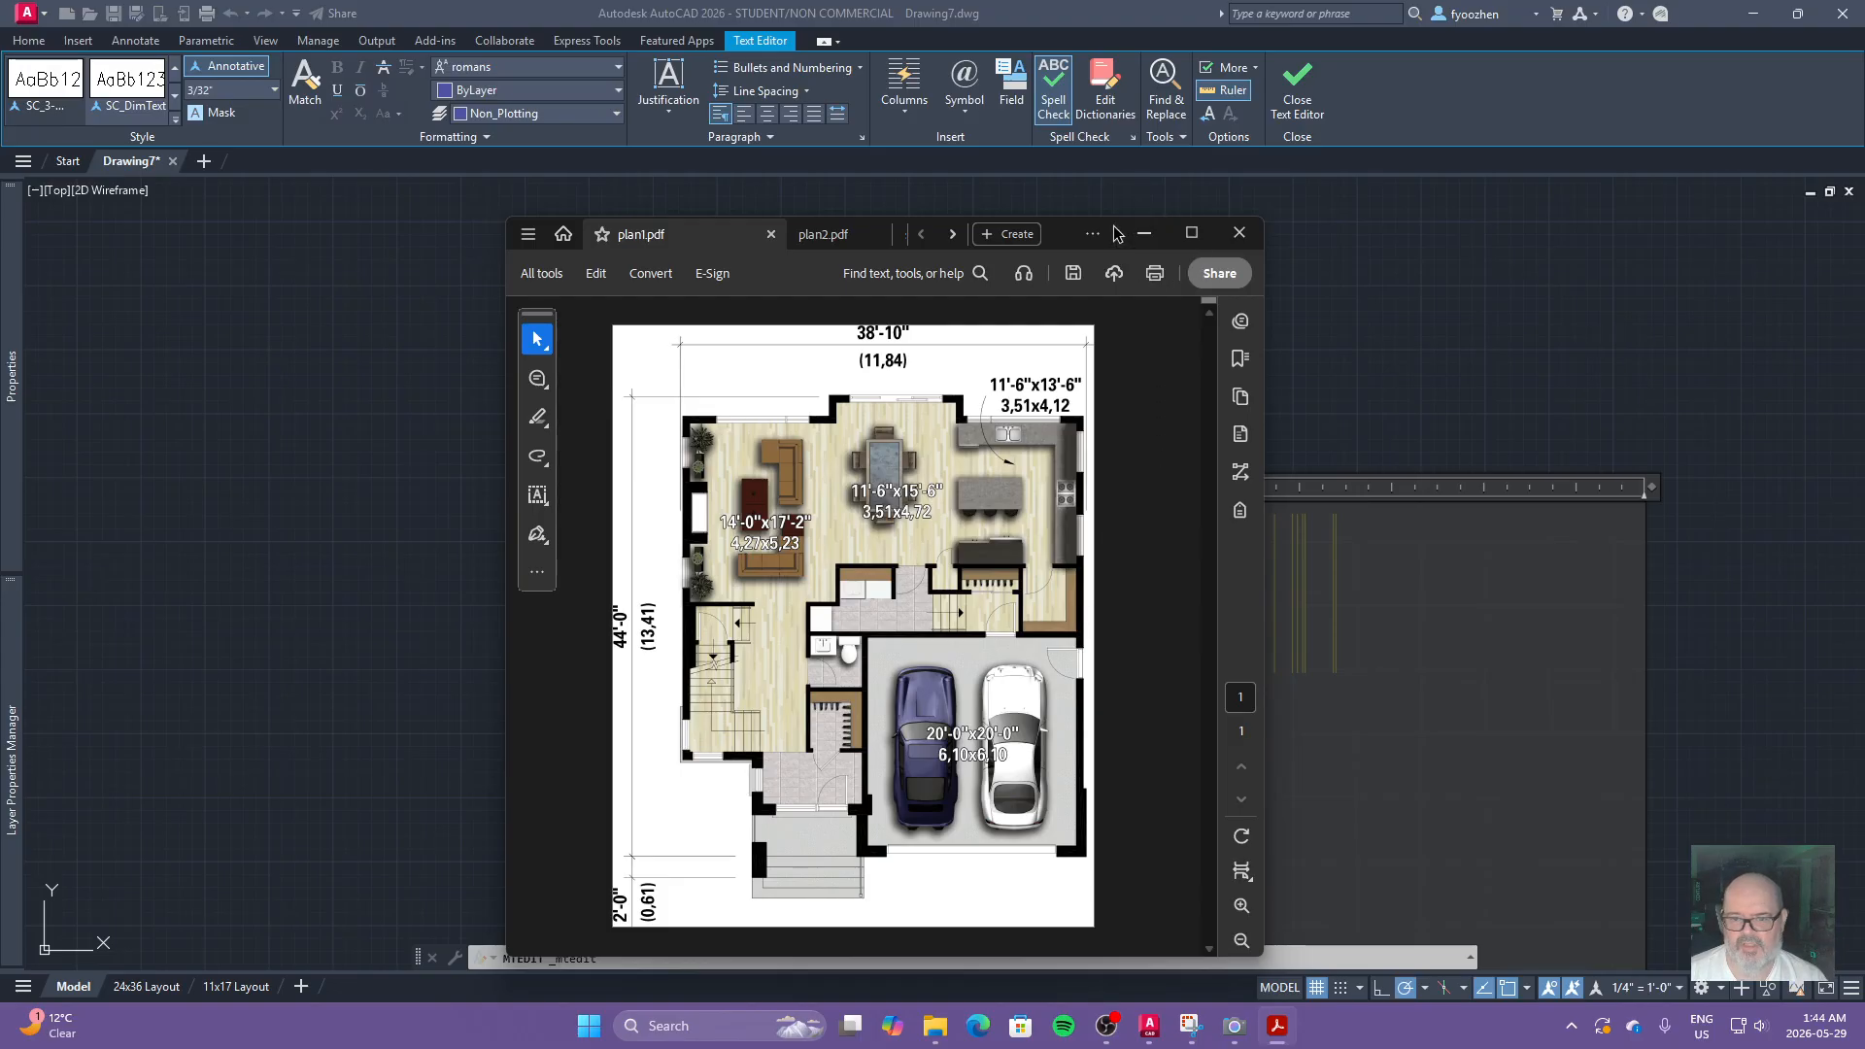
left_click_drag(1065, 235, 0, 282)
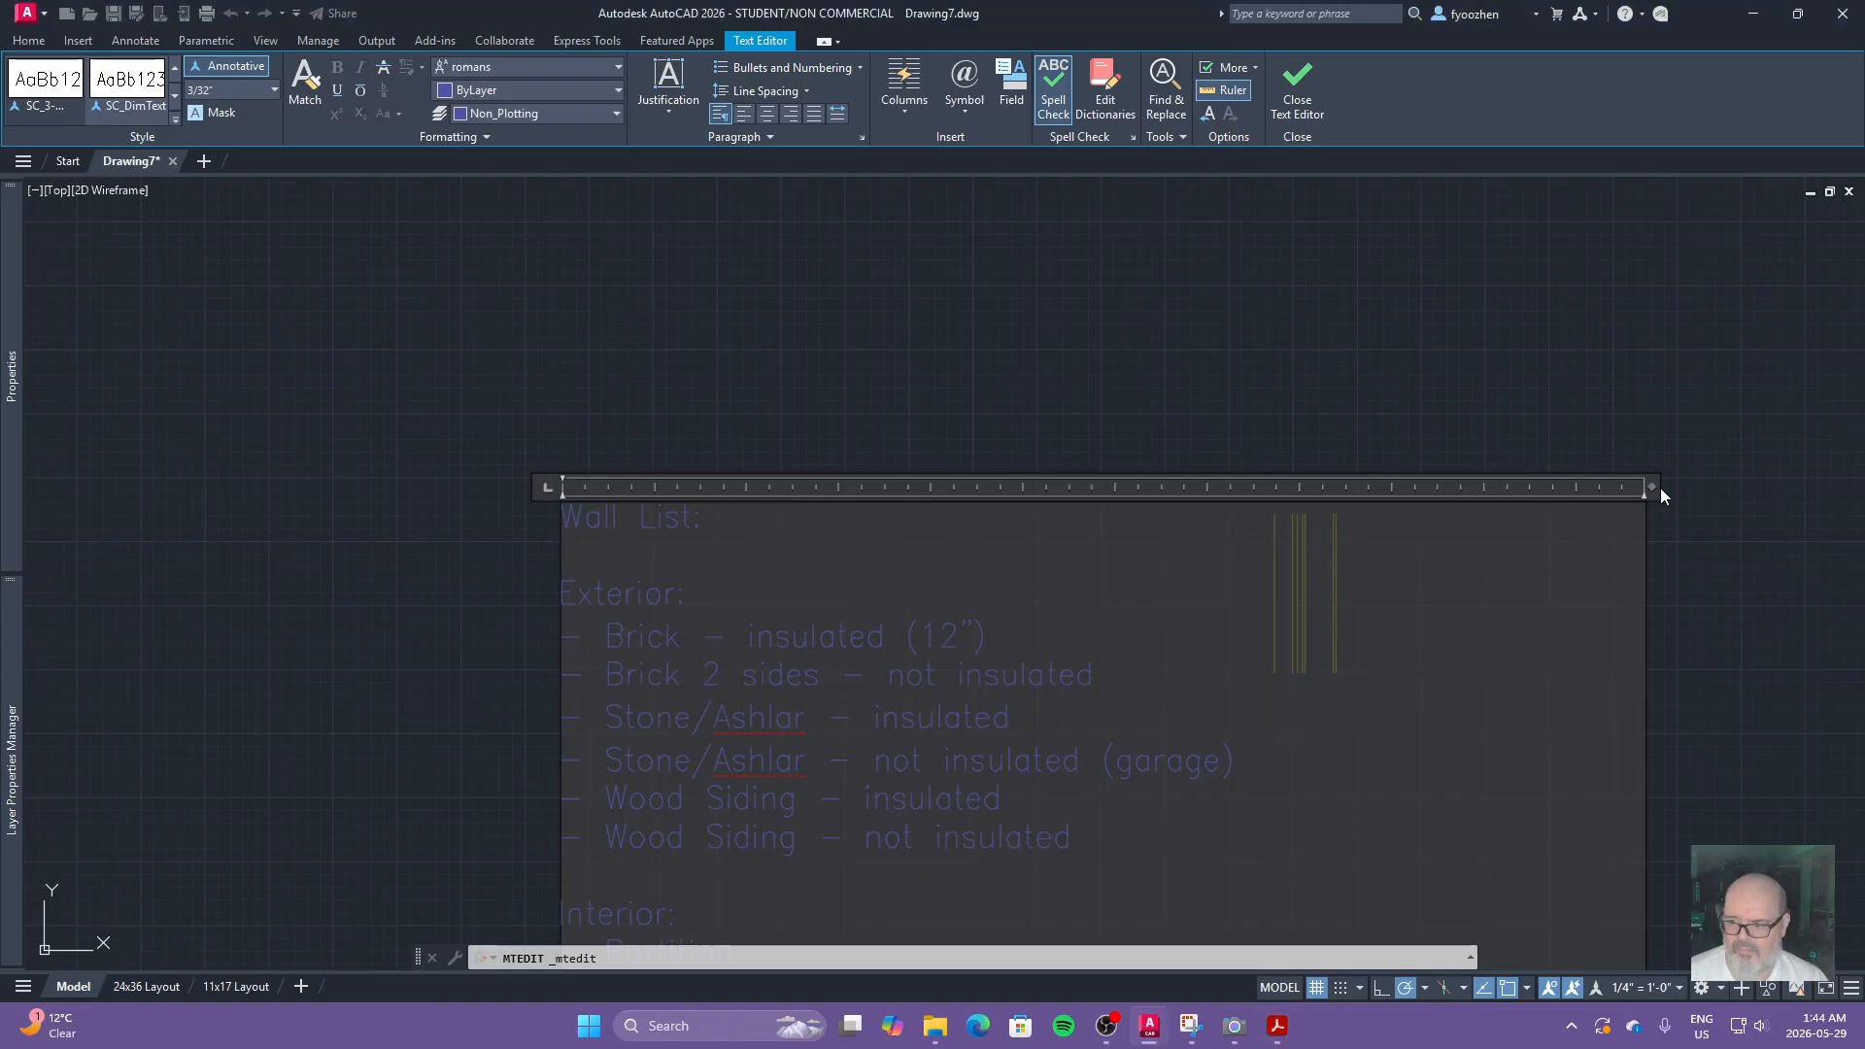
Step: Narrow the wall list text box and add (12") to the "Stone/Ashlar – insulated" entry
mouse_move(1651, 487)
left_mouse_down()
mouse_move(1248, 487)
mouse_move(1321, 487)
left_mouse_up()
left_click(1425, 514)
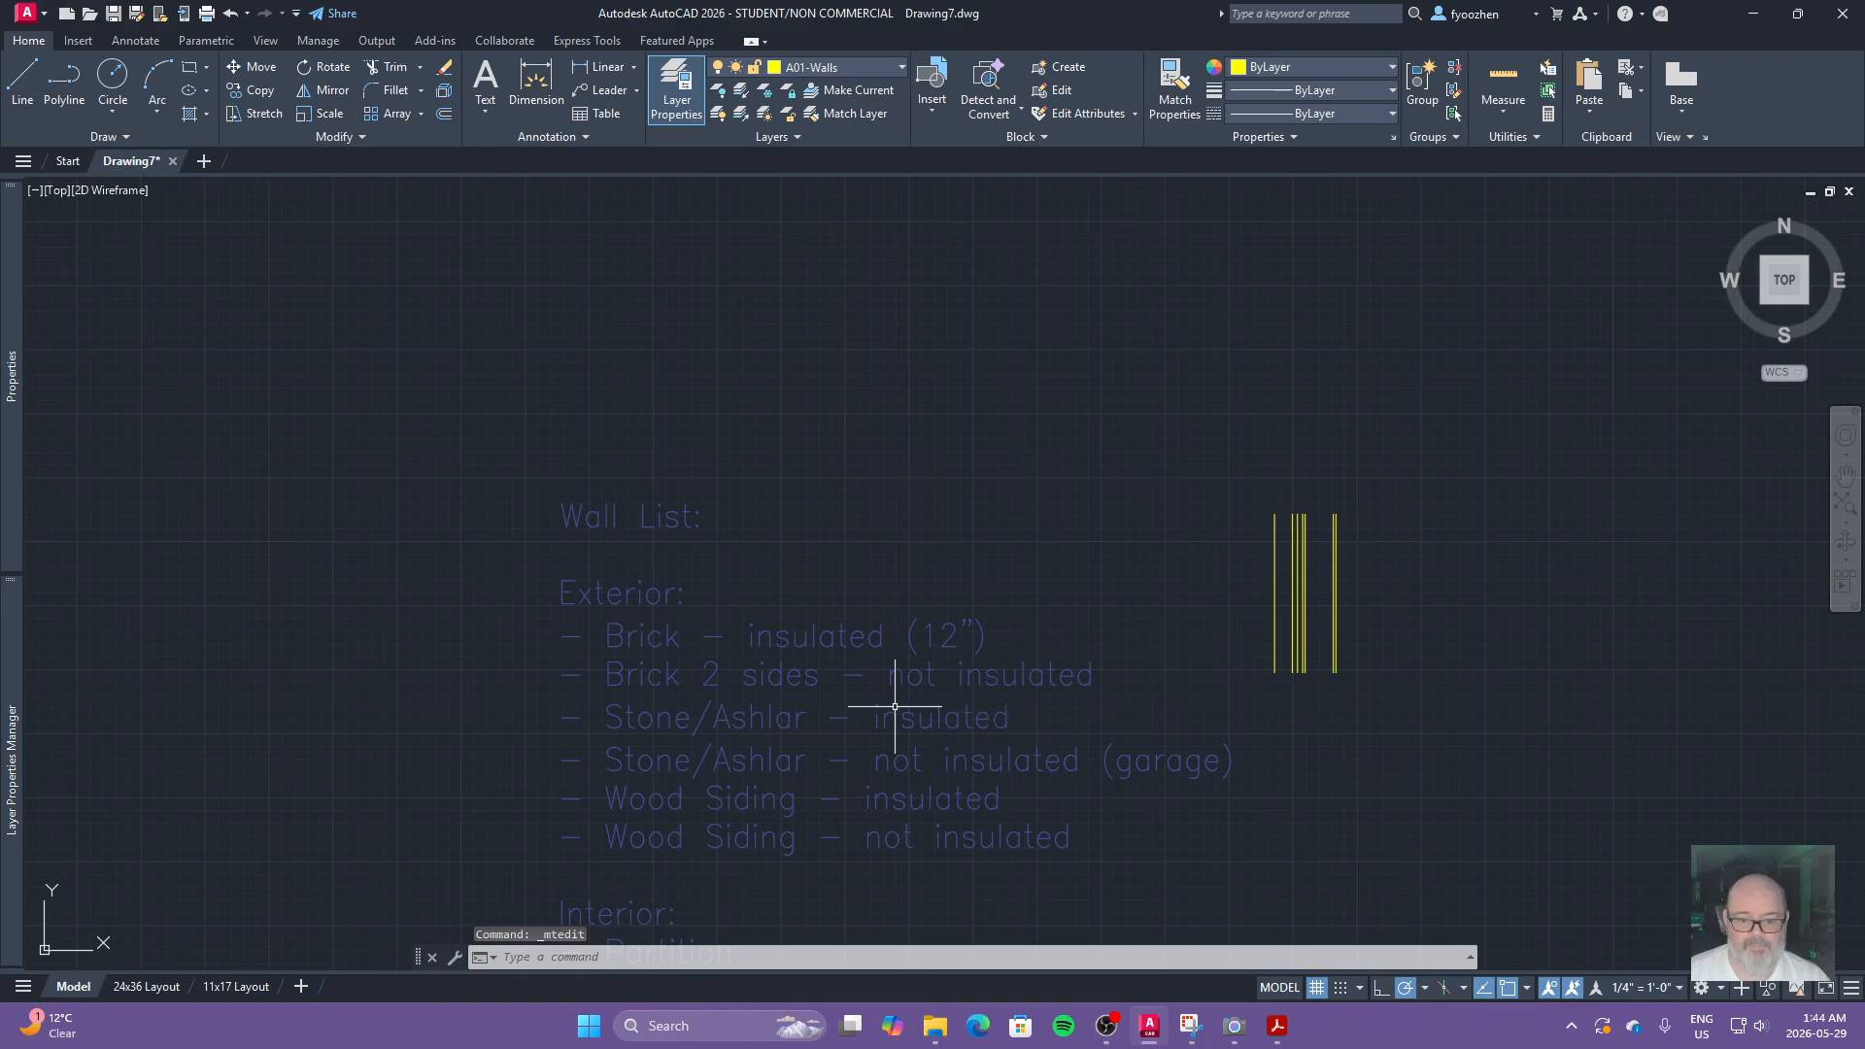
double_click(989, 709)
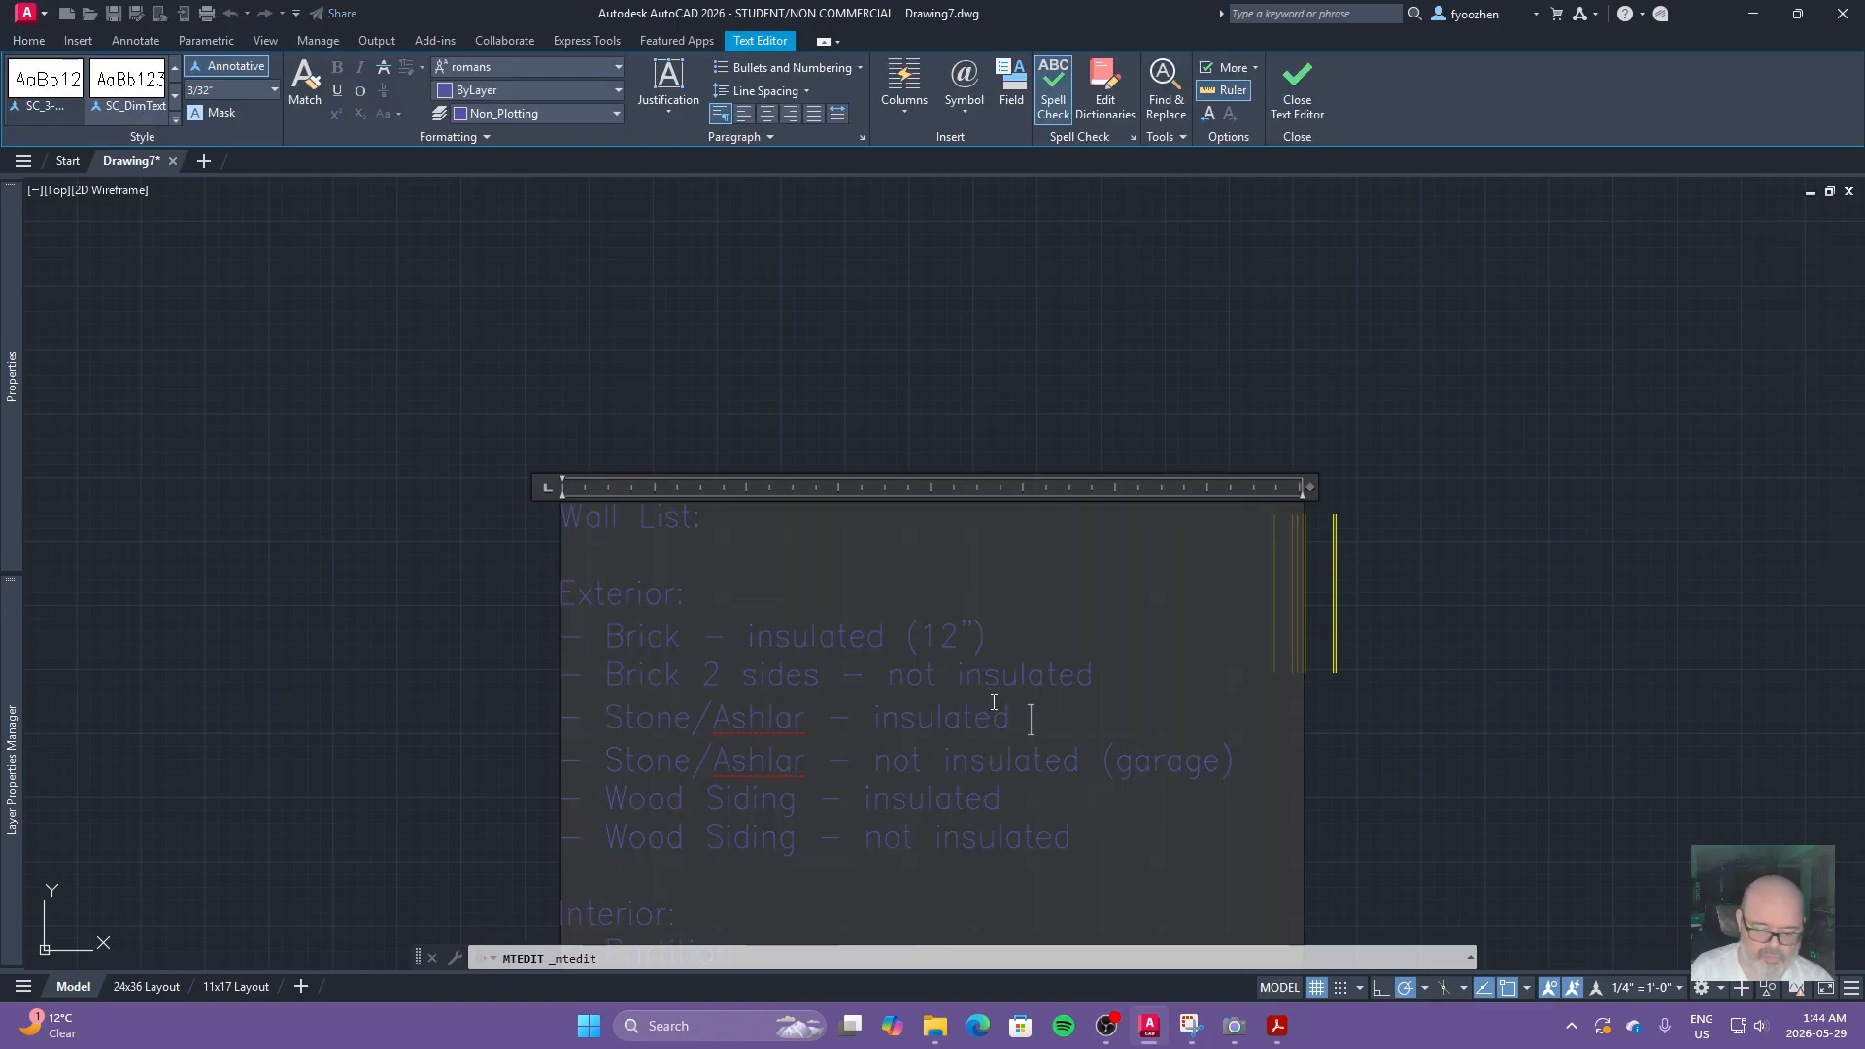
type("(12\")")
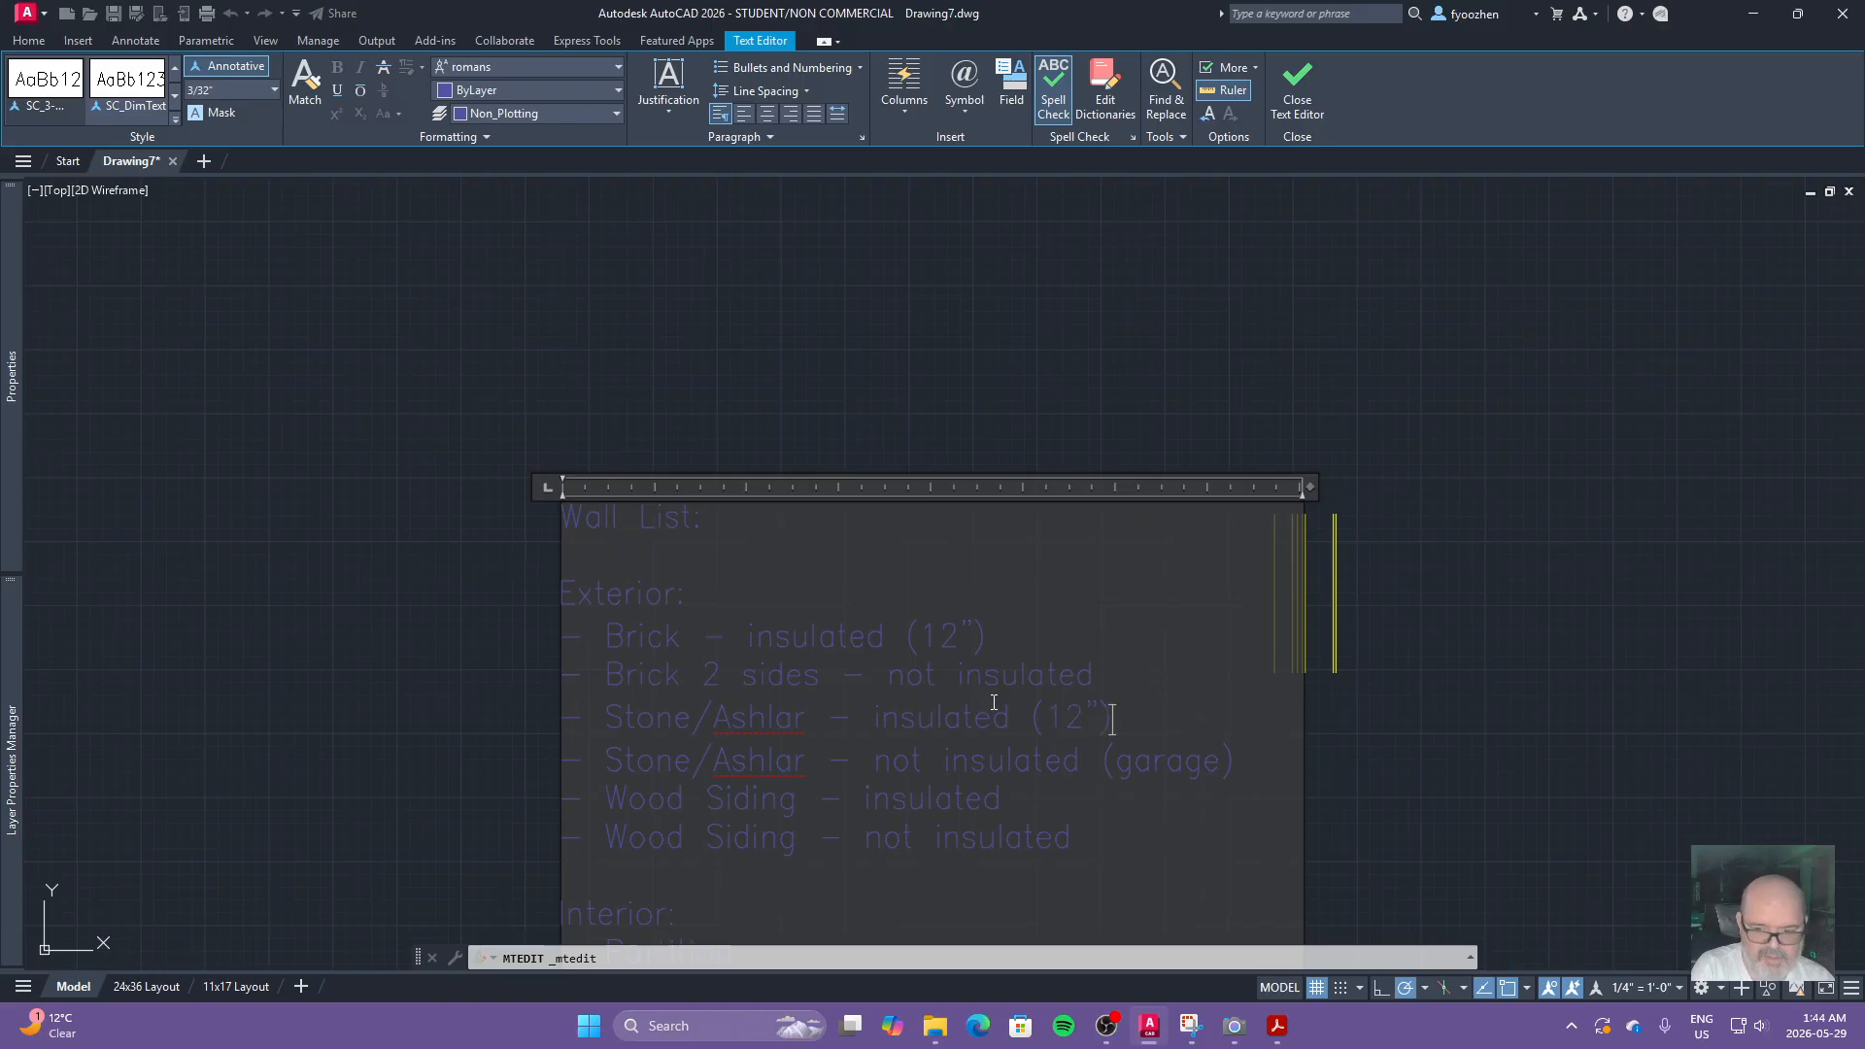
Step: Add (12") to the "Stone/Ashlar – not insulated (garage)" entry and widen the text box to fit it on one line
left_click(1237, 762)
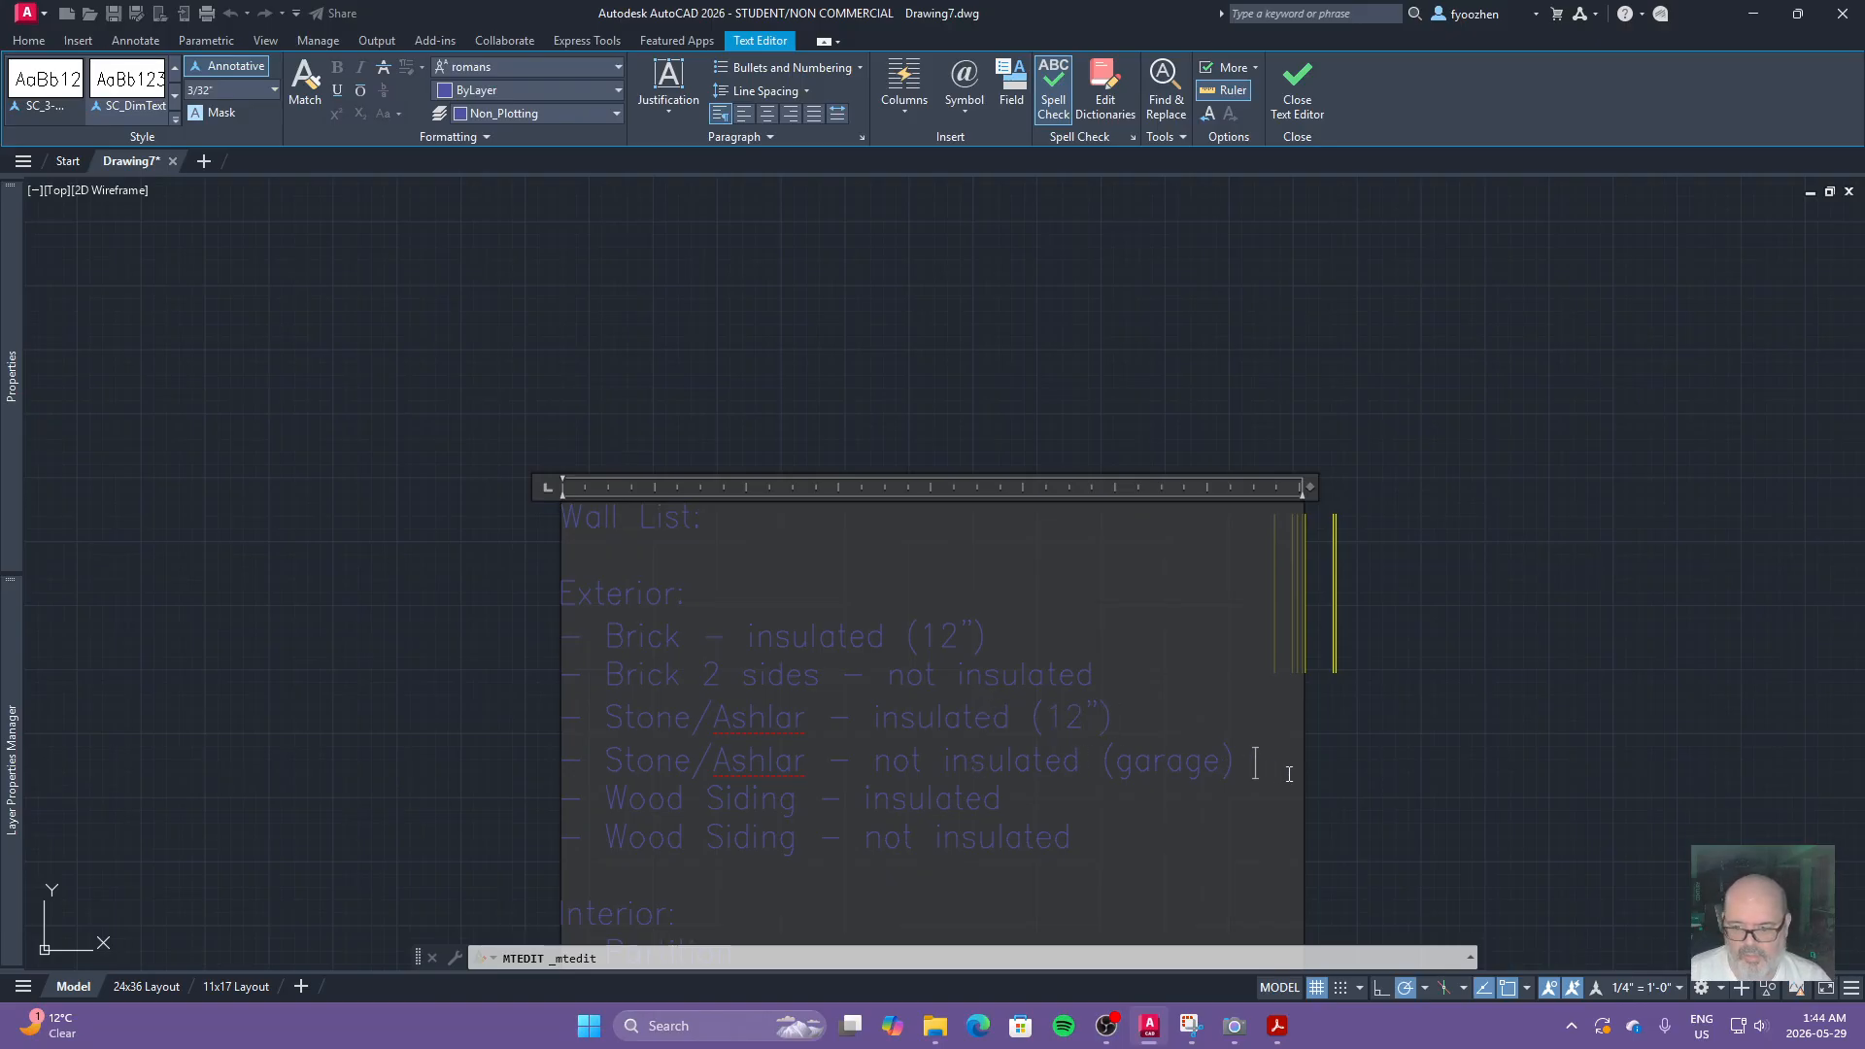
key("Return")
type("(12\"")
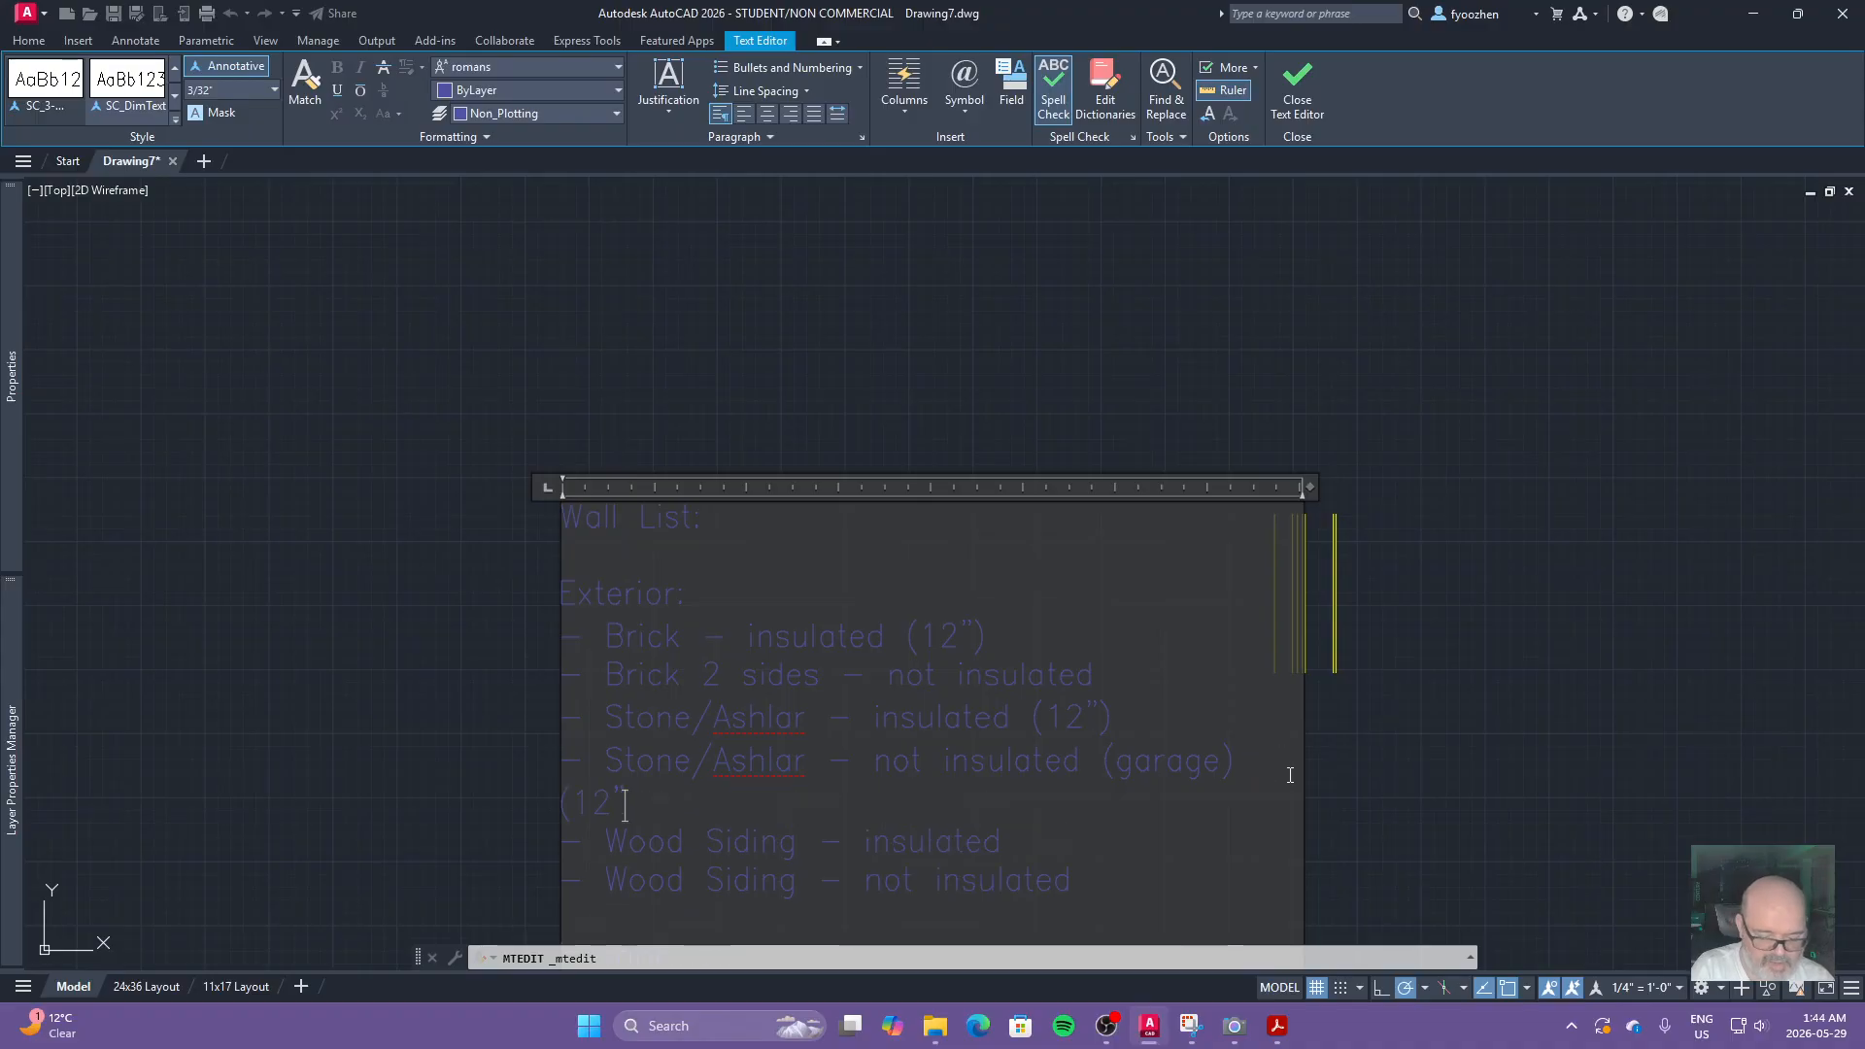
type(")")
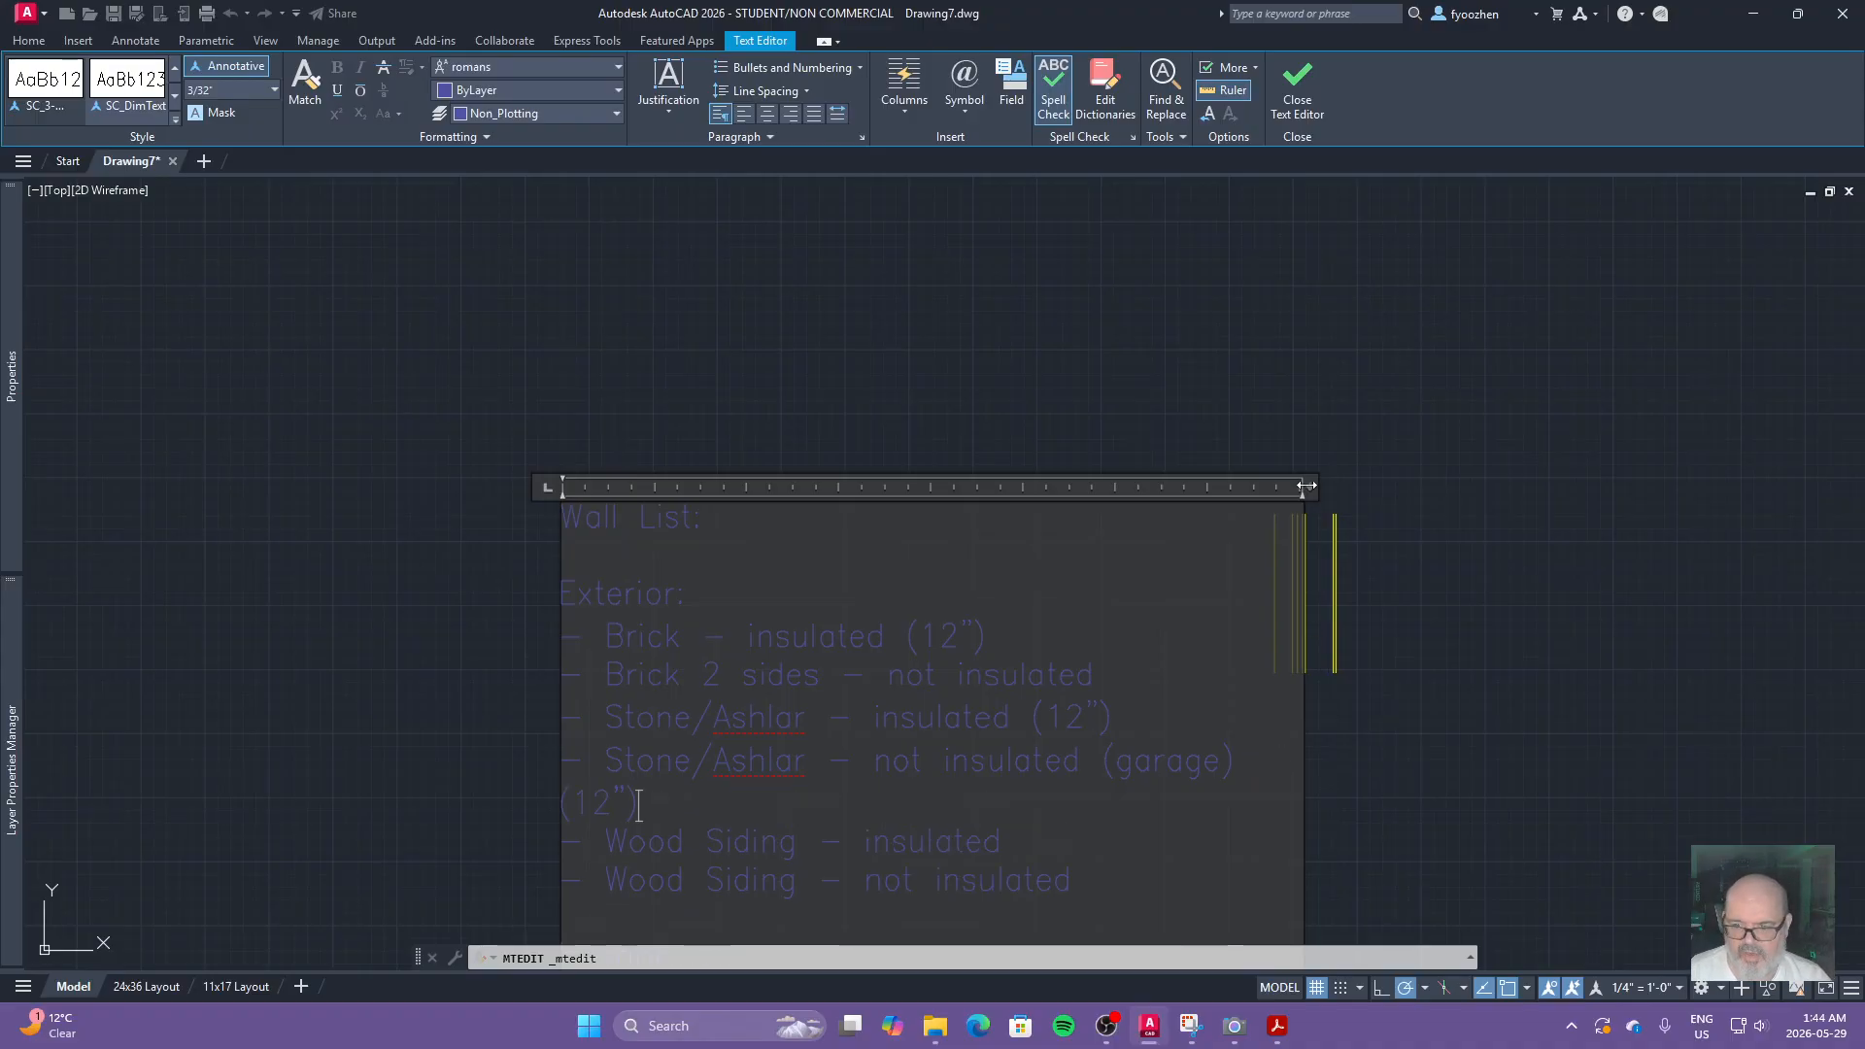
left_click_drag(1306, 486, 1350, 486)
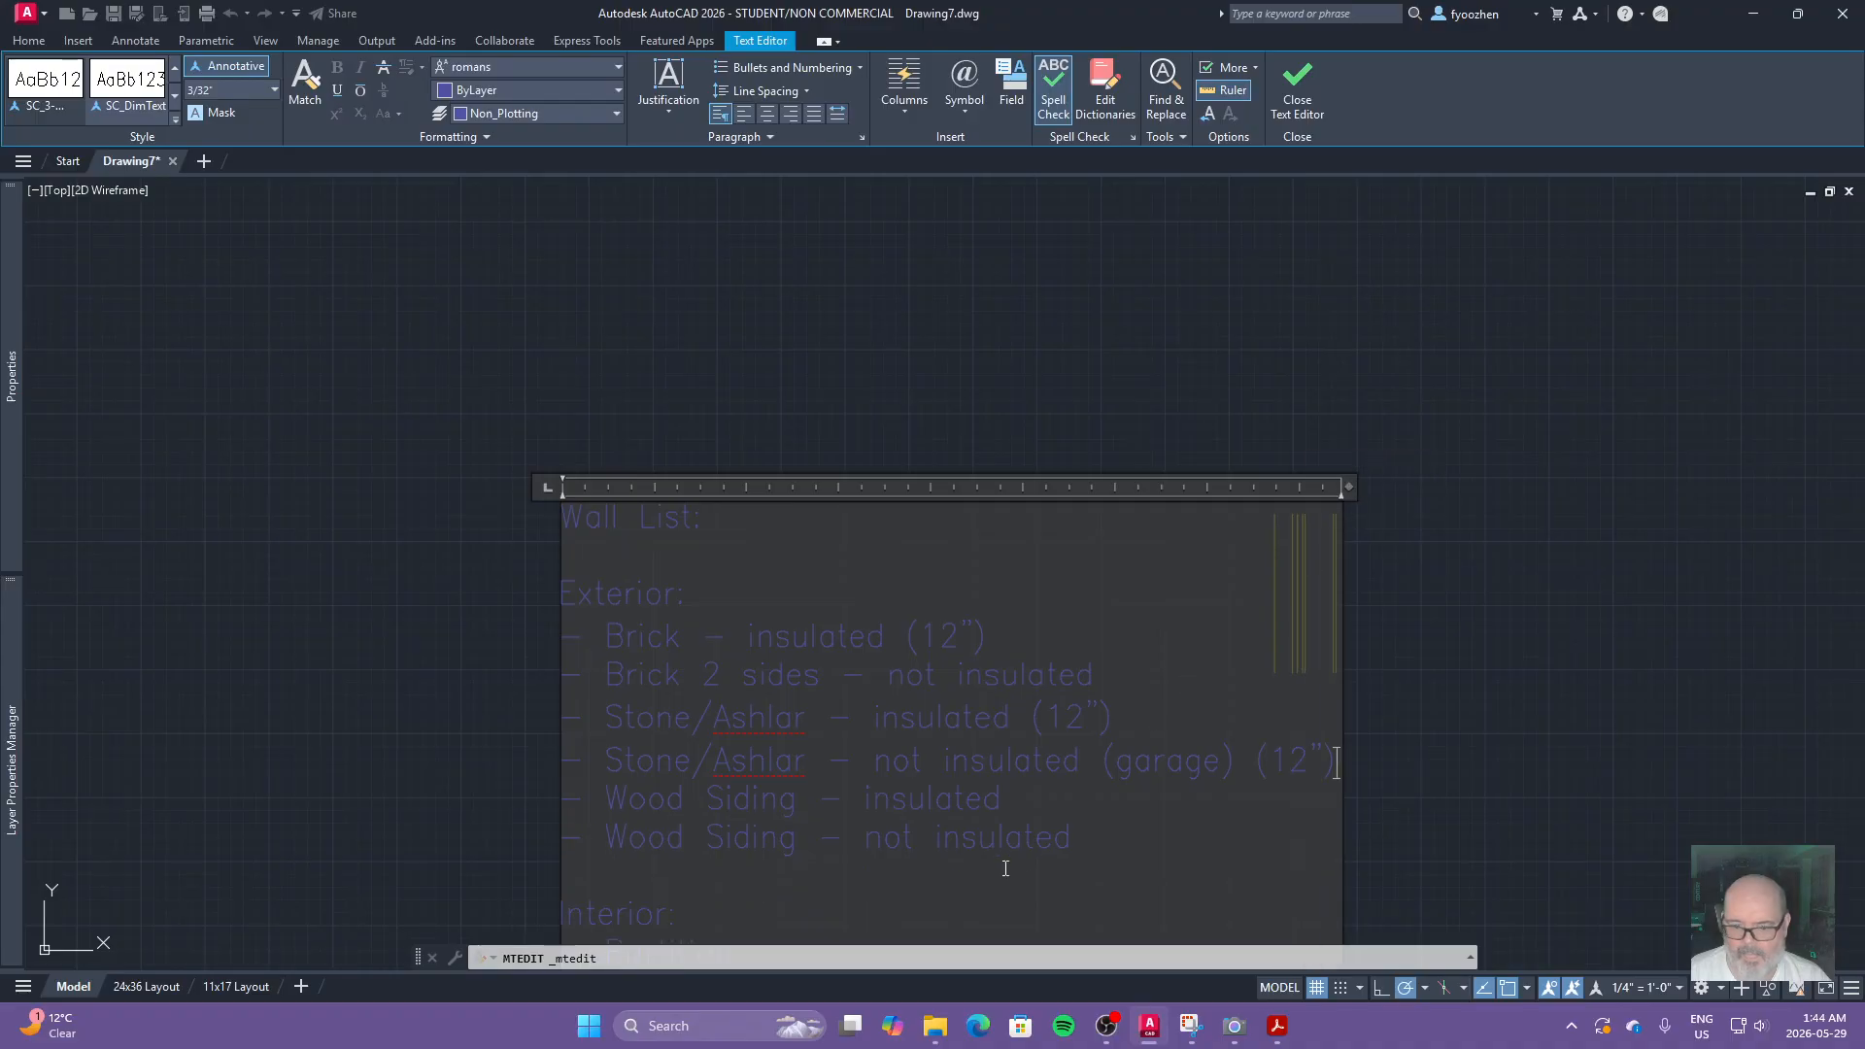
left_click(1551, 767)
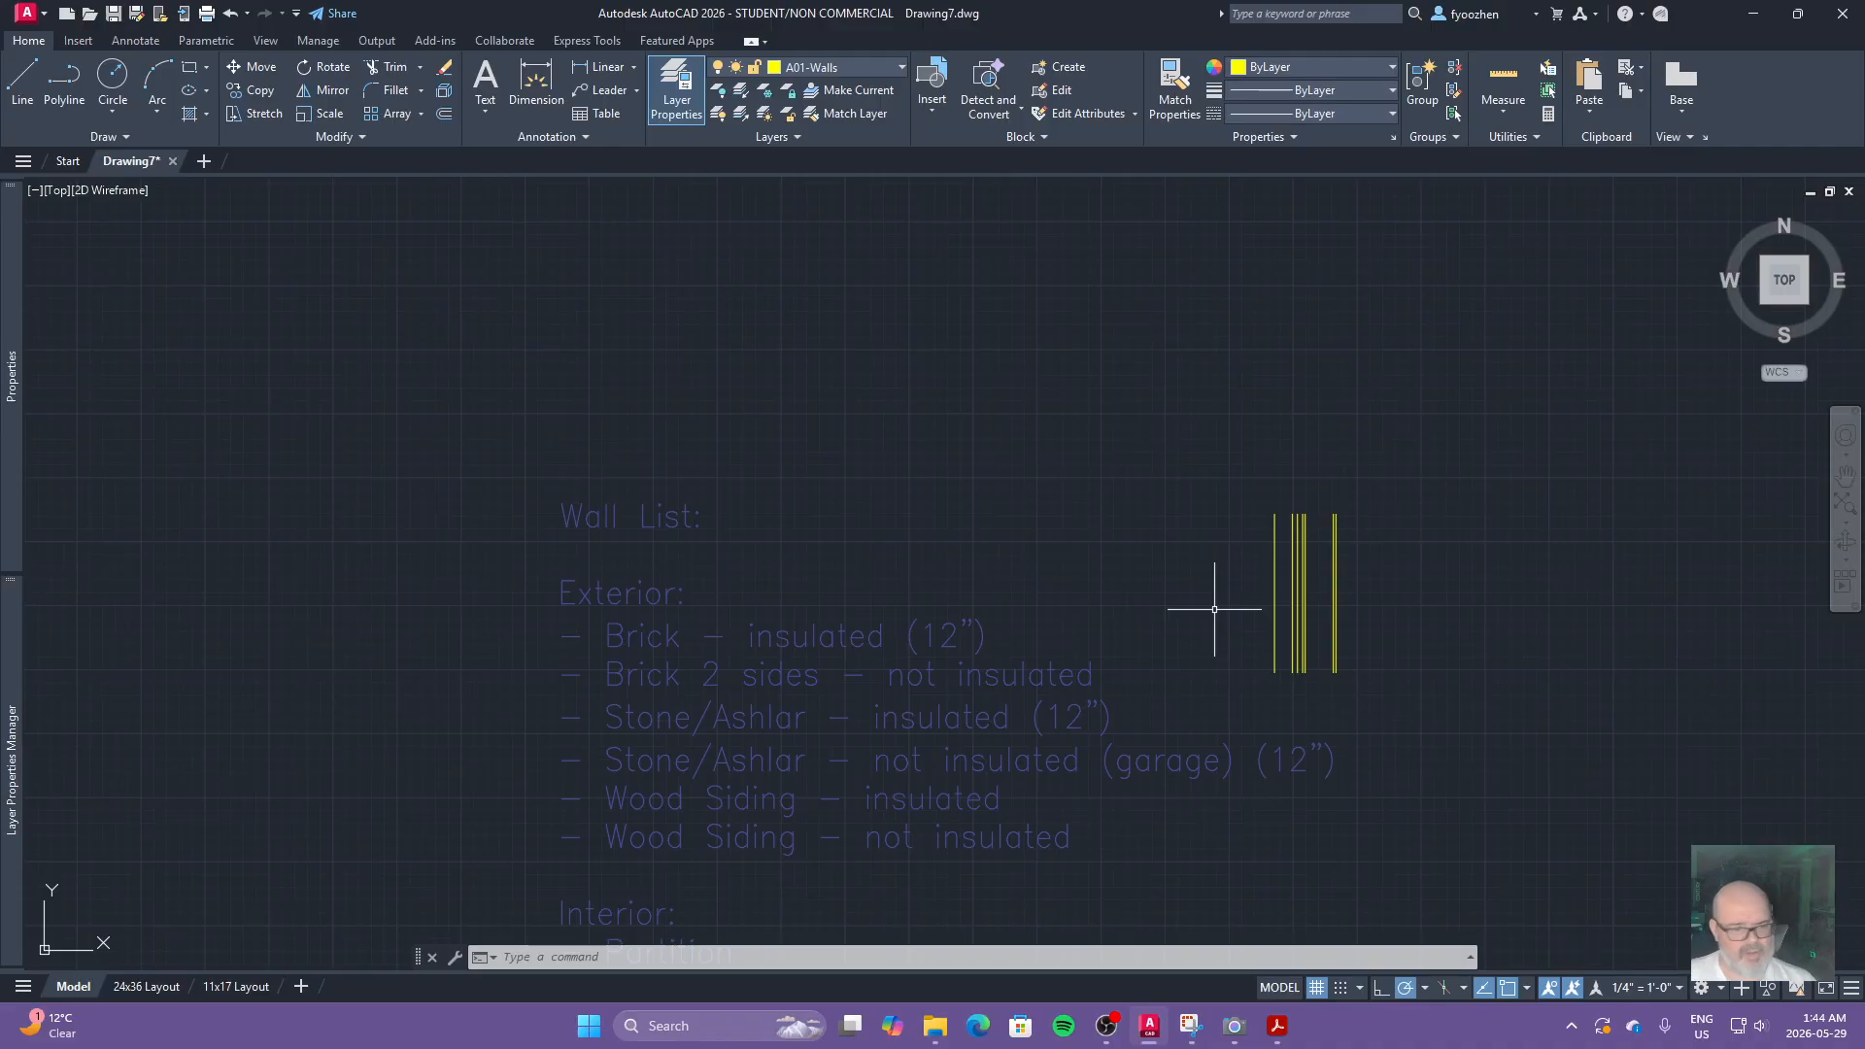
Step: Copy all seven brick wall lines to the empty area below and to the right of the original
type("co")
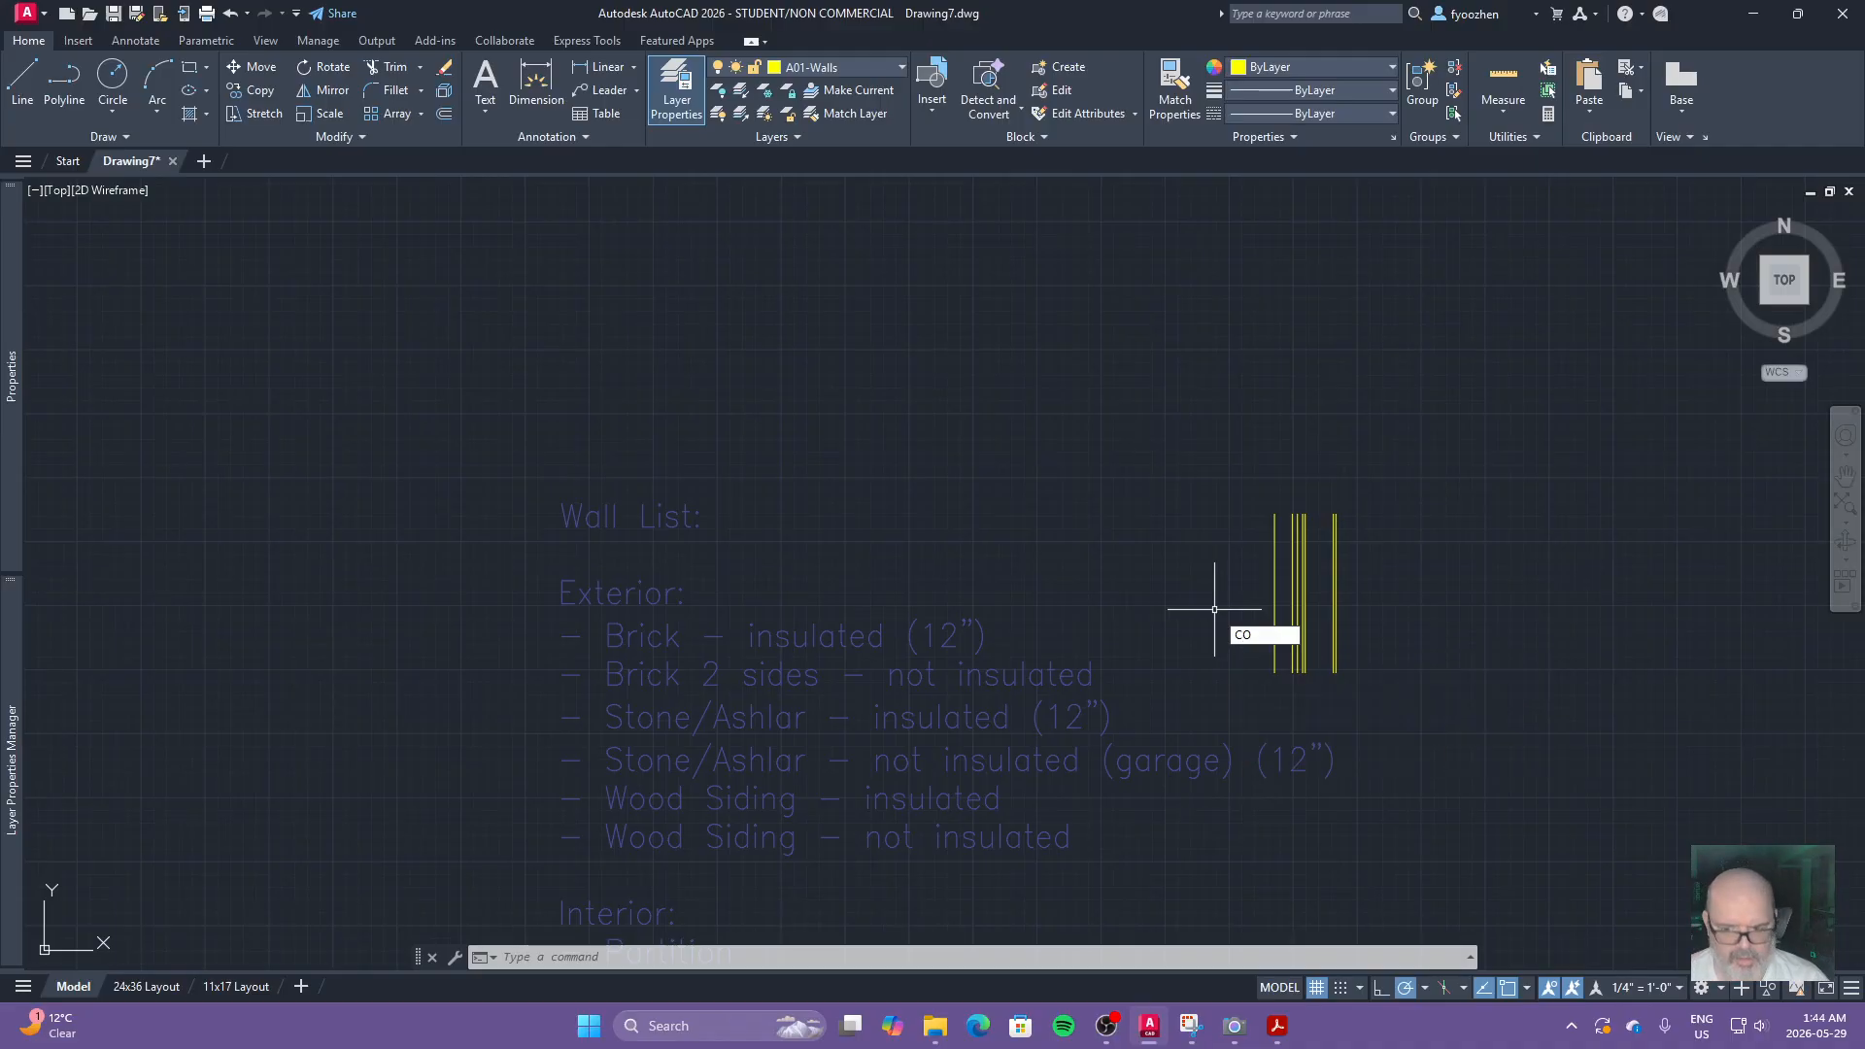
key("Return")
left_click(1374, 500)
left_click(1229, 612)
key("Return")
left_click(1232, 619)
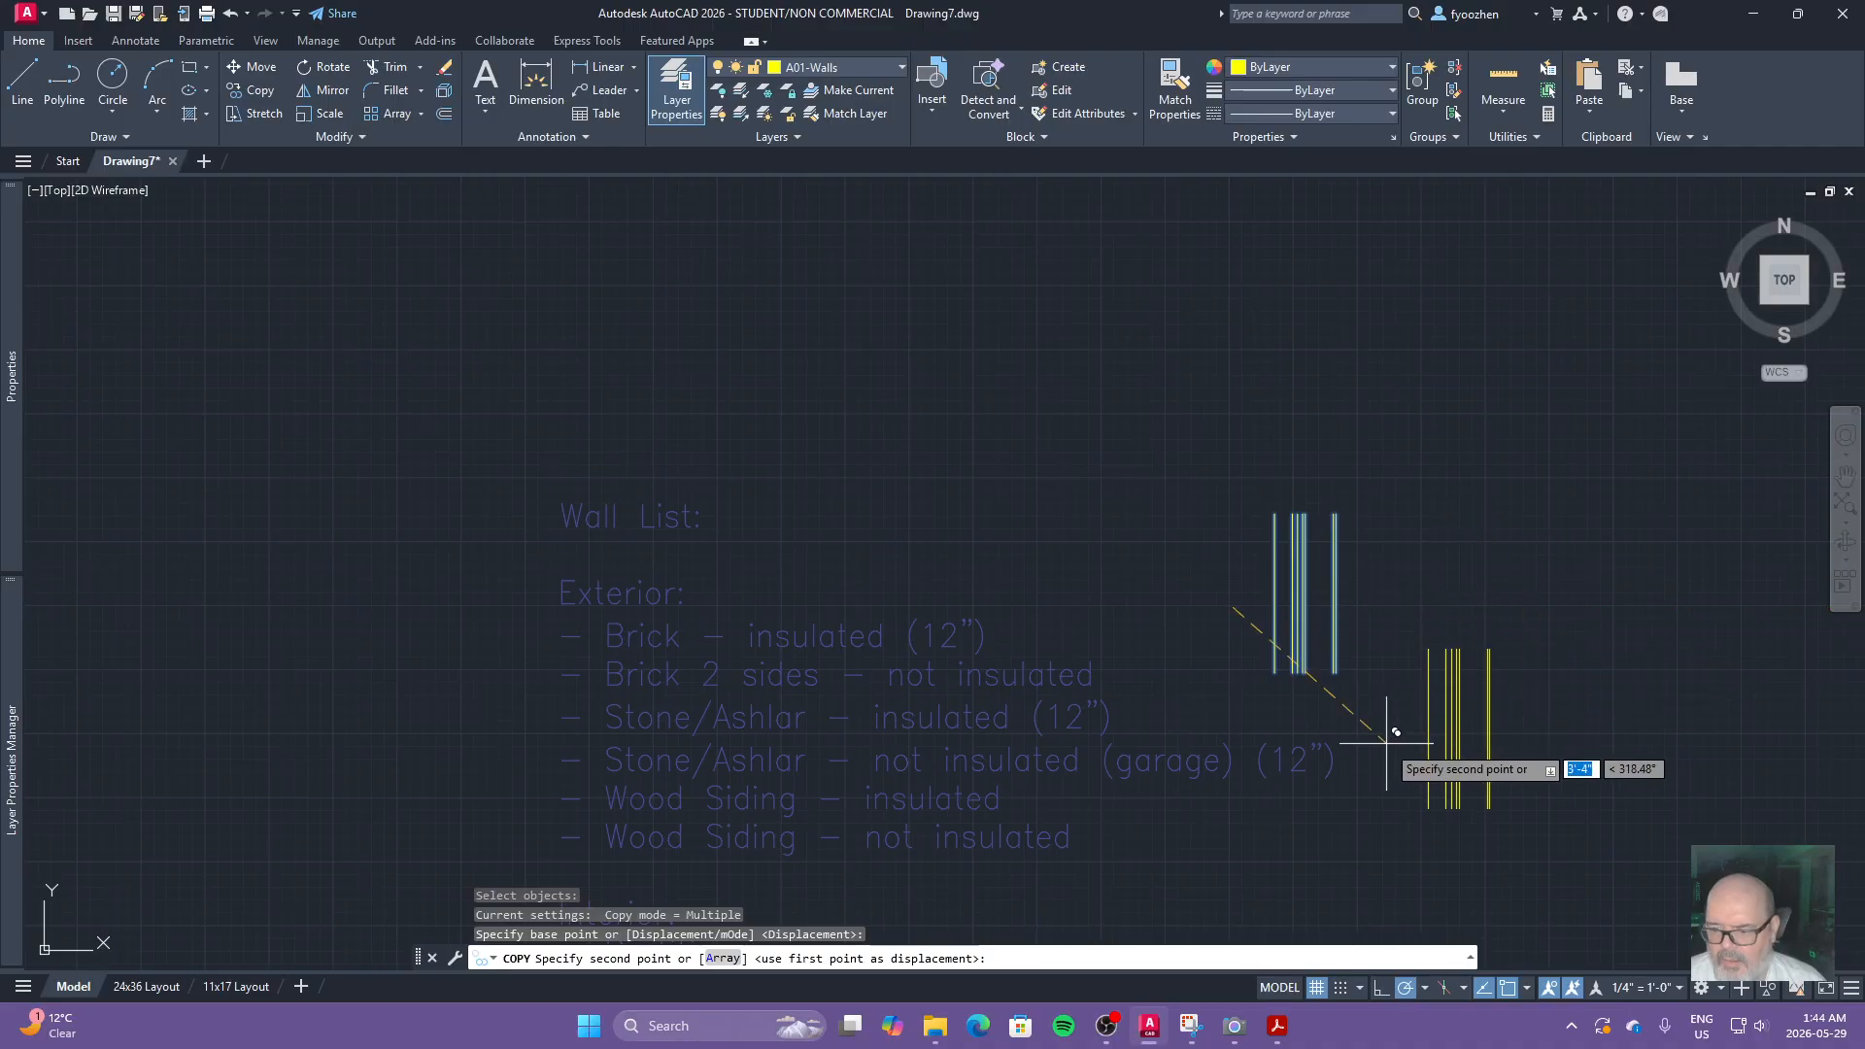
middle_click_drag(1343, 777, 1249, 616)
left_click(1251, 621)
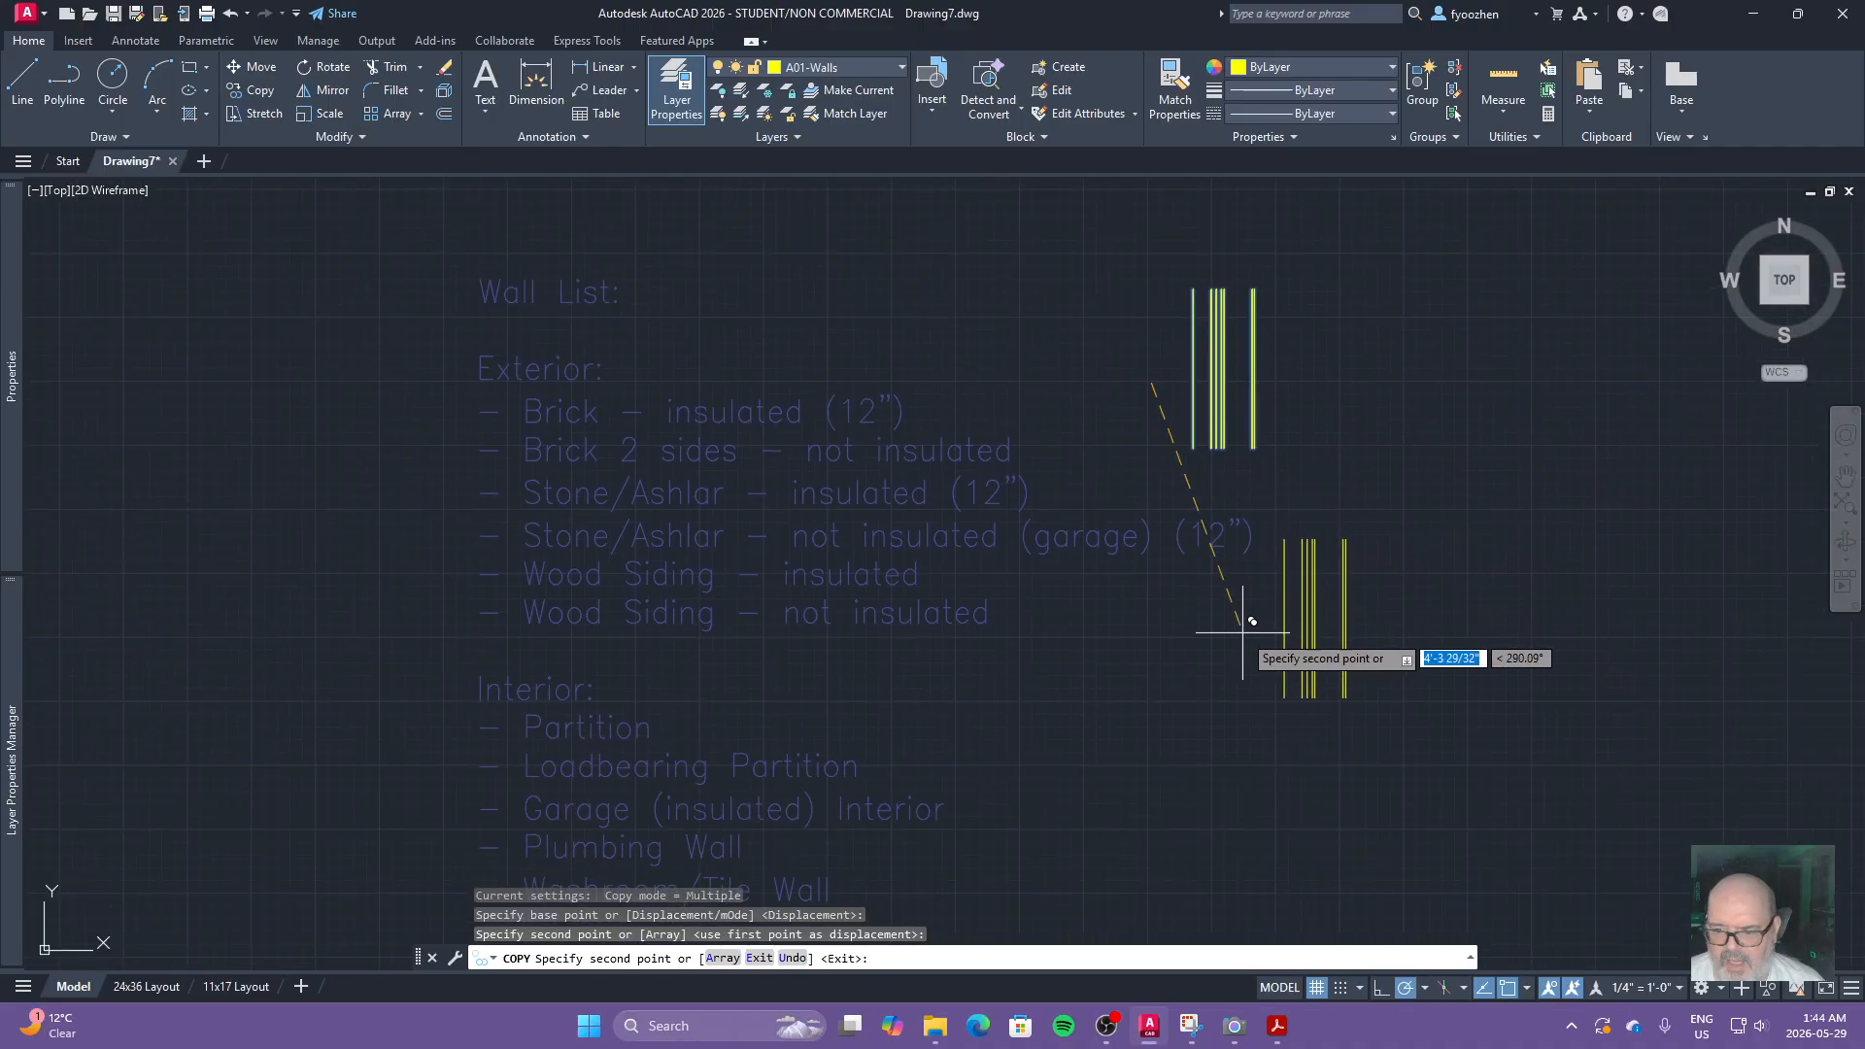
key("Escape")
scroll(1311, 622, "up", 5)
scroll(1323, 606, "down", 2)
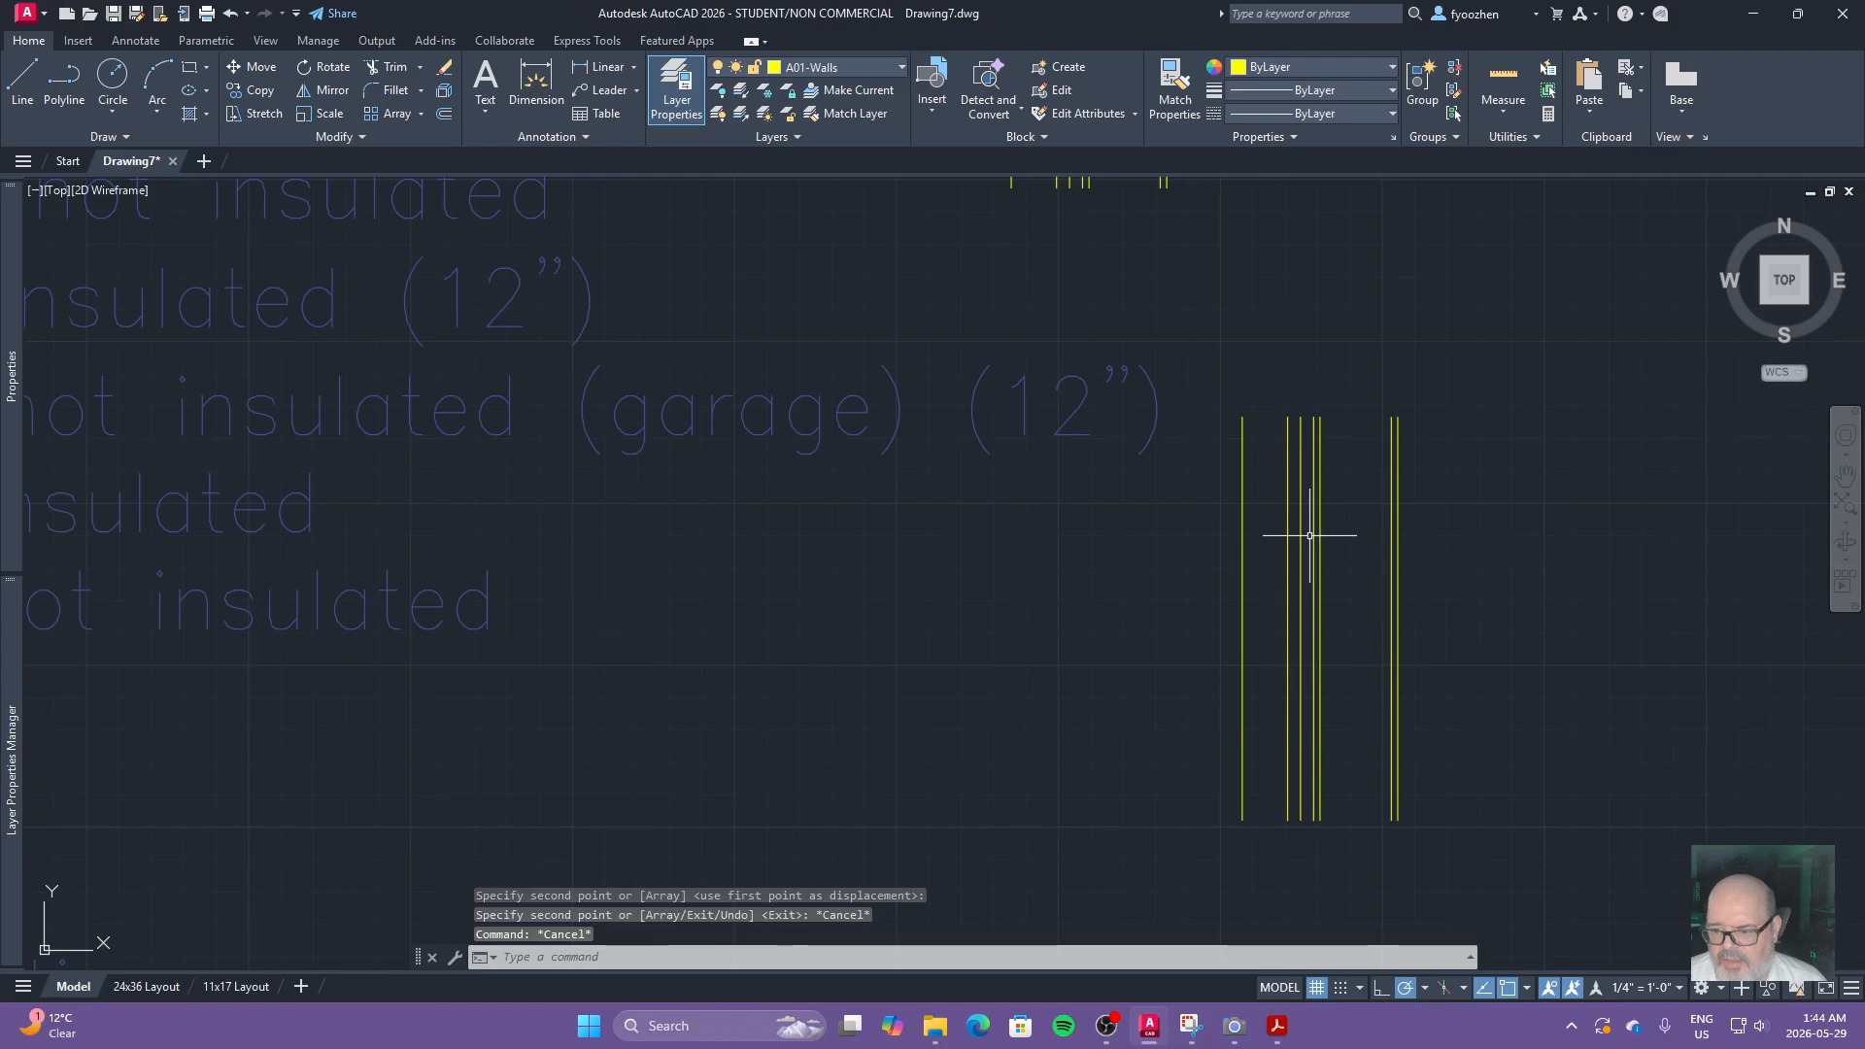
left_click_drag(1406, 551, 1313, 612)
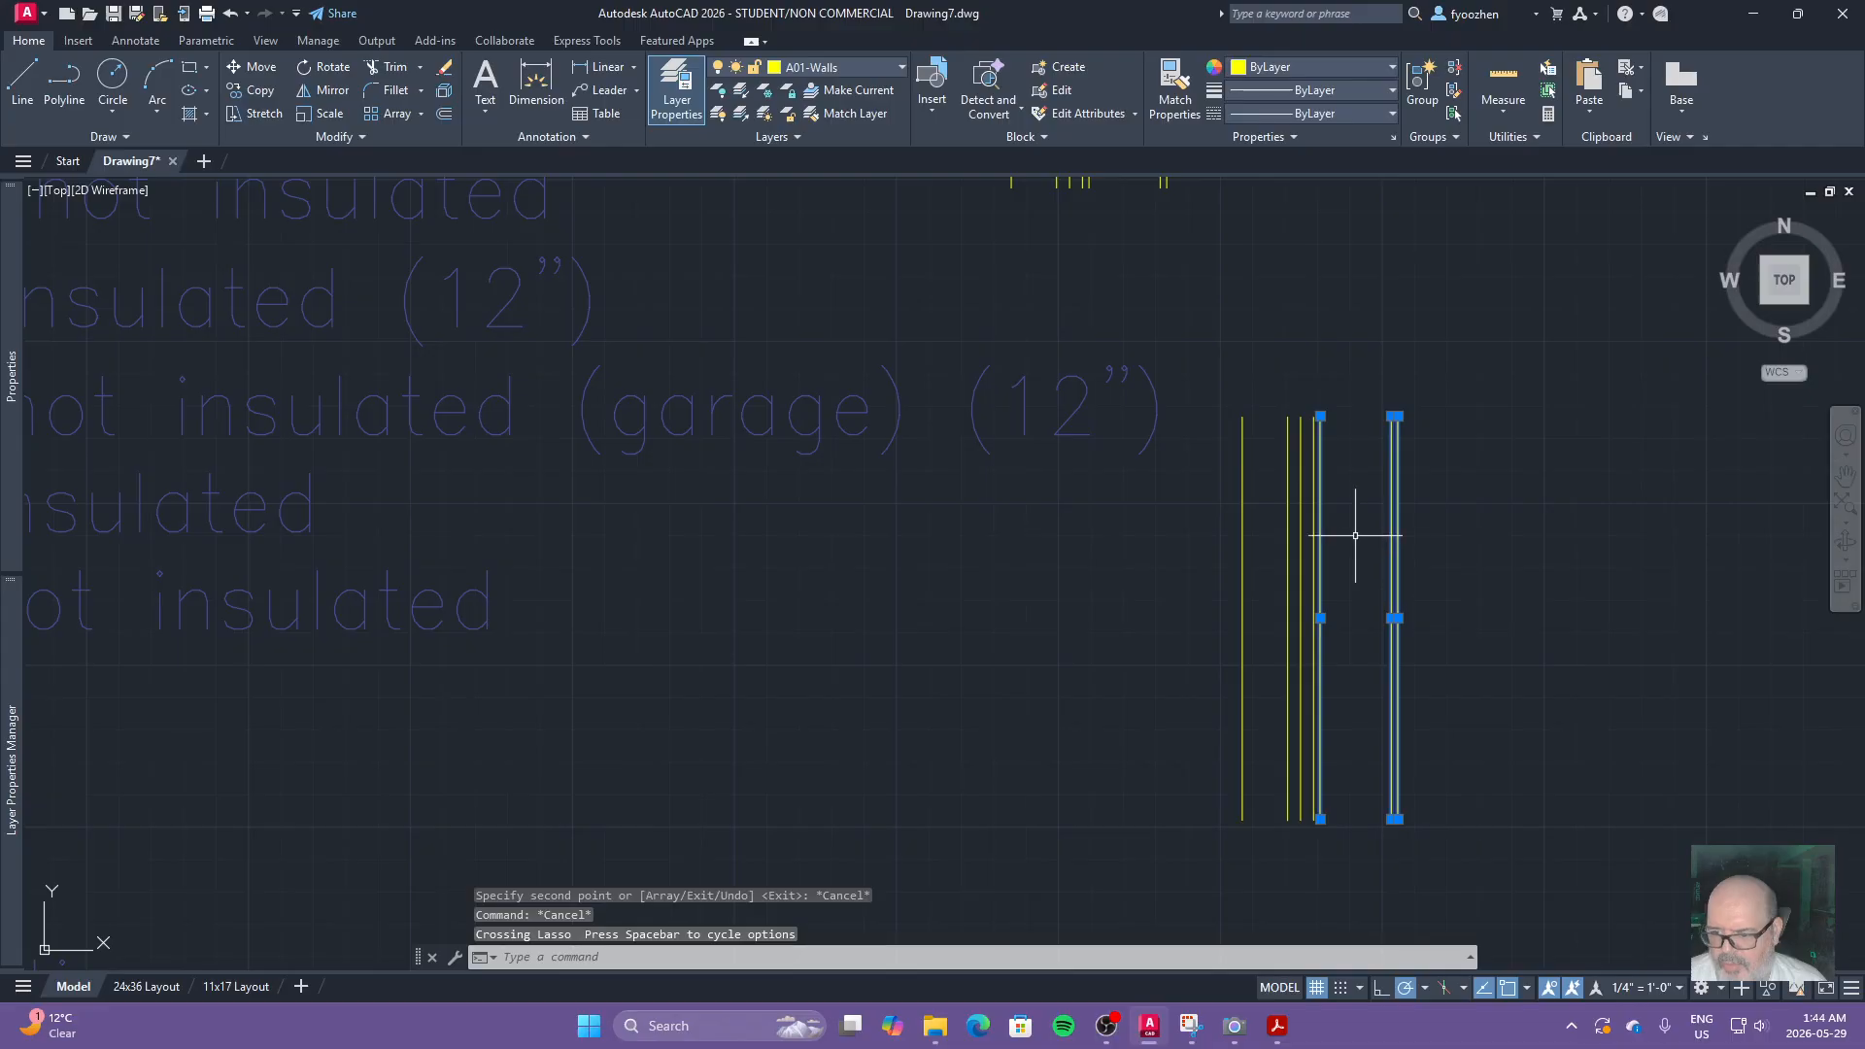
left_click(1314, 551)
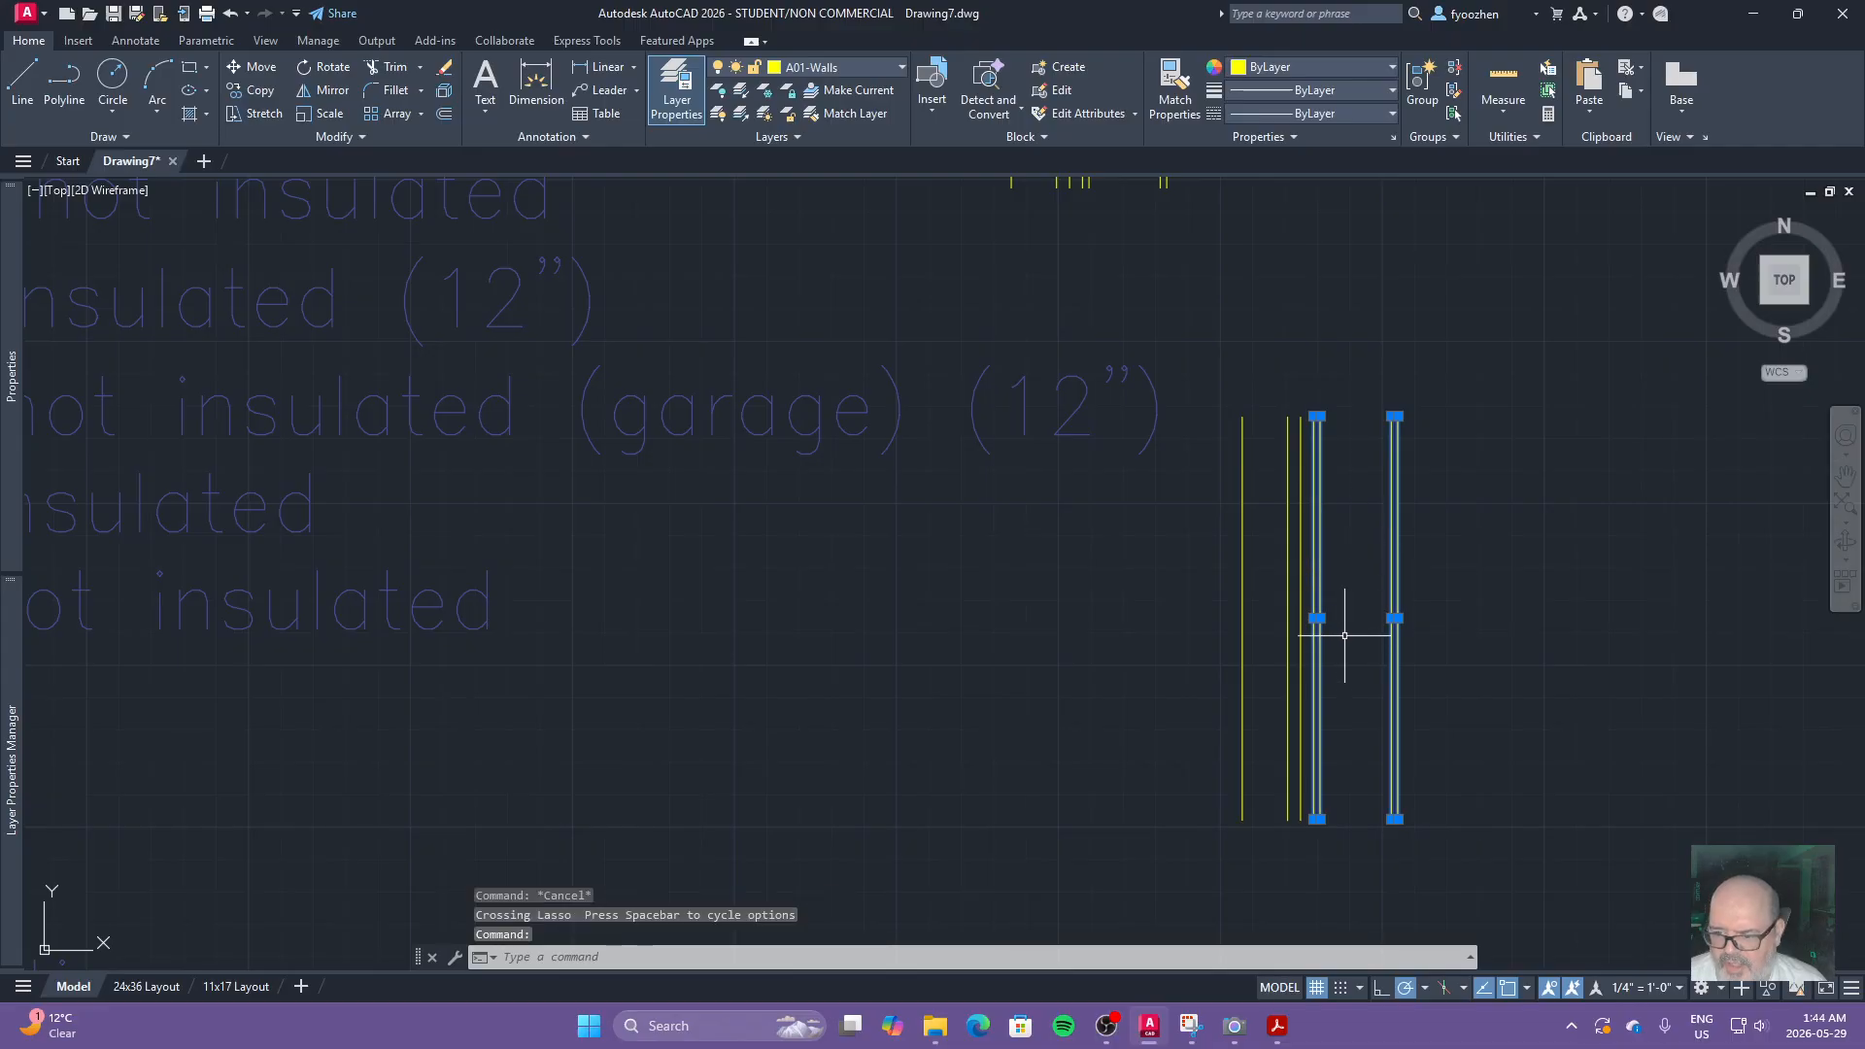
left_click(1302, 574)
key("Escape")
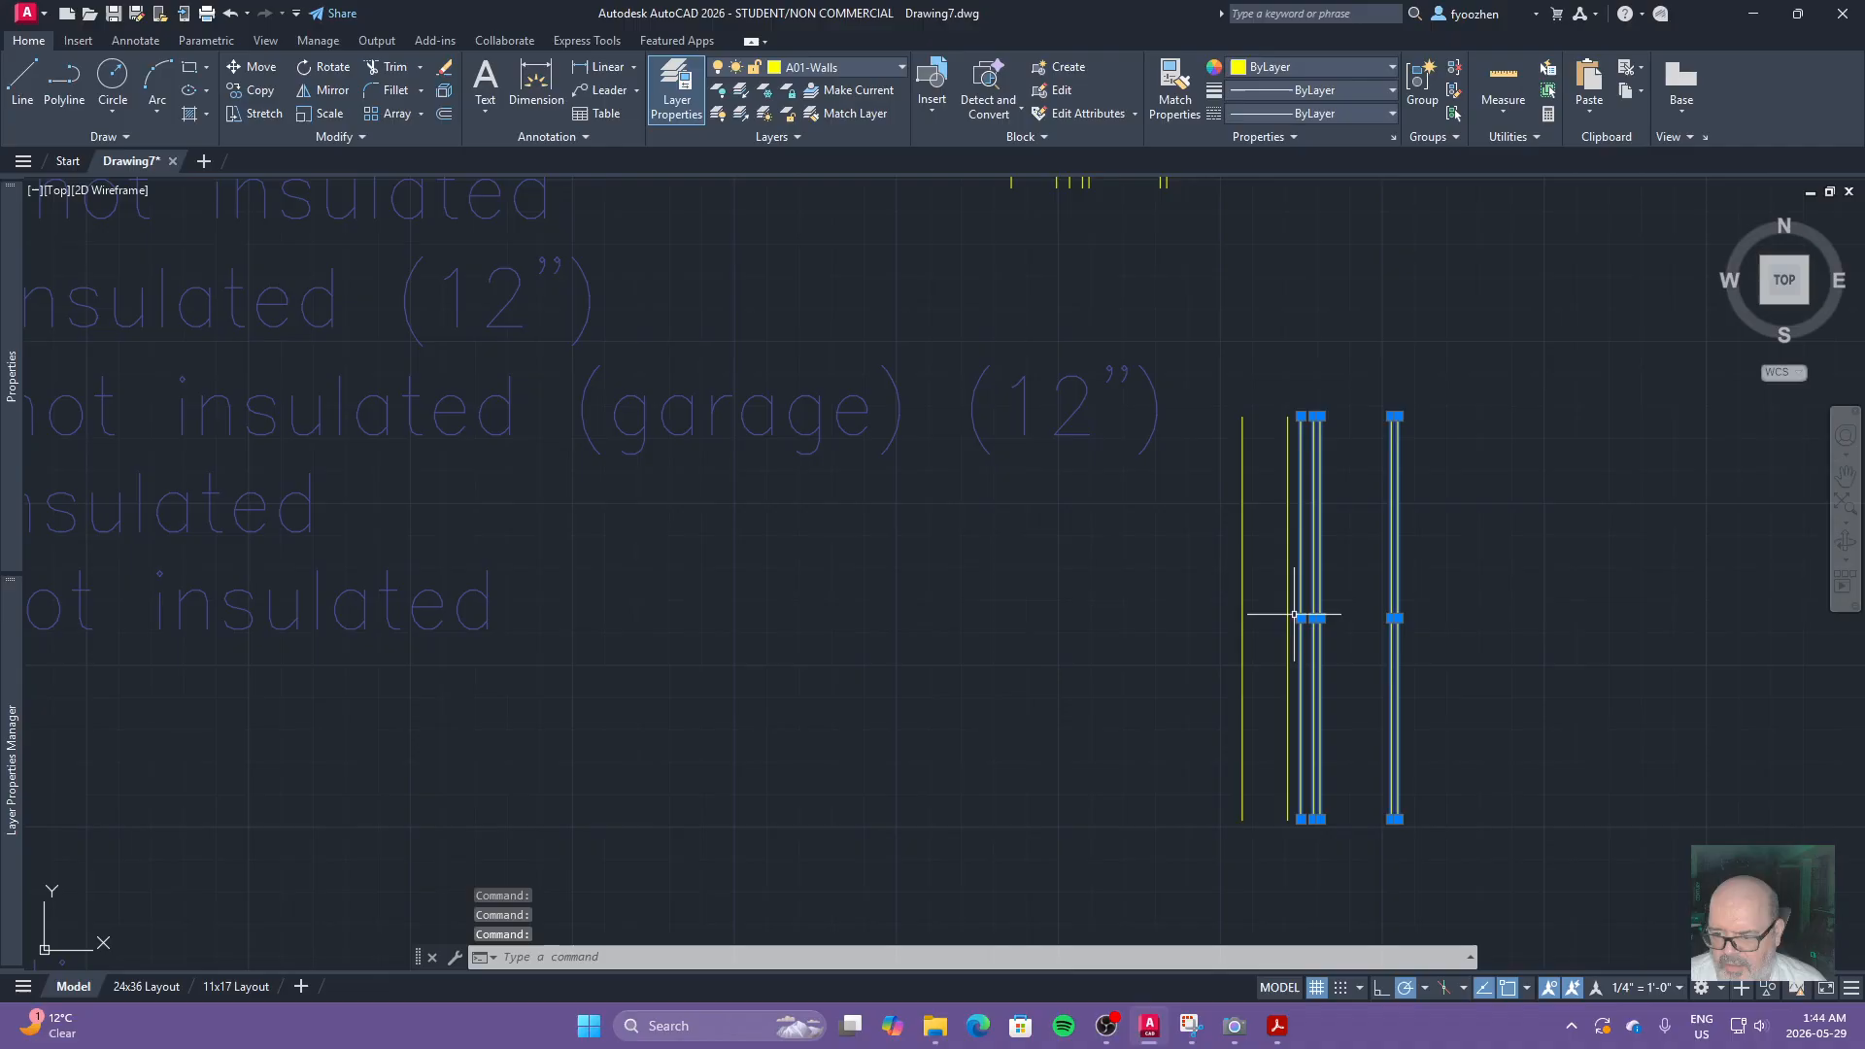
key("Escape")
Step: Delete the two leftmost lines of the copied wall, leaving its other five lines
left_click(1291, 621)
left_click(1194, 651)
key("Delete")
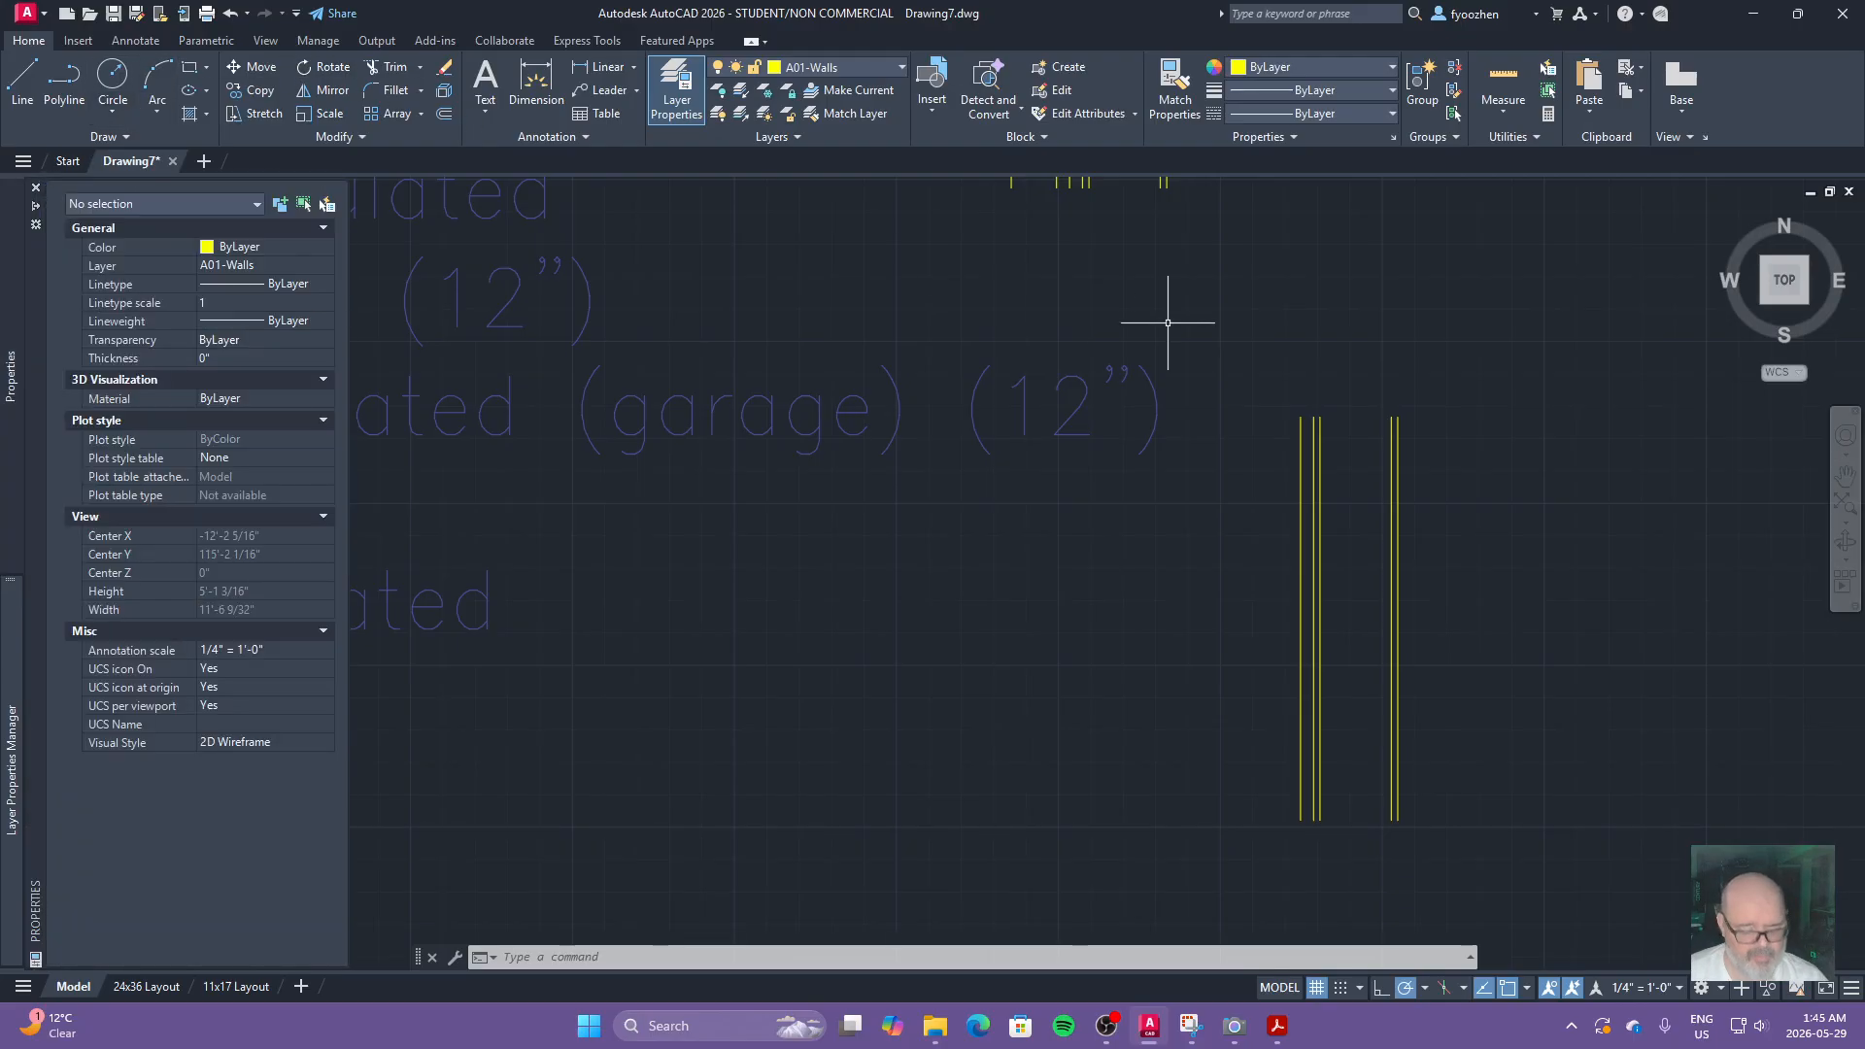
Step: Measure the width of the copied wall from its leftmost to its rightmost remaining line
type("dist")
key("Return")
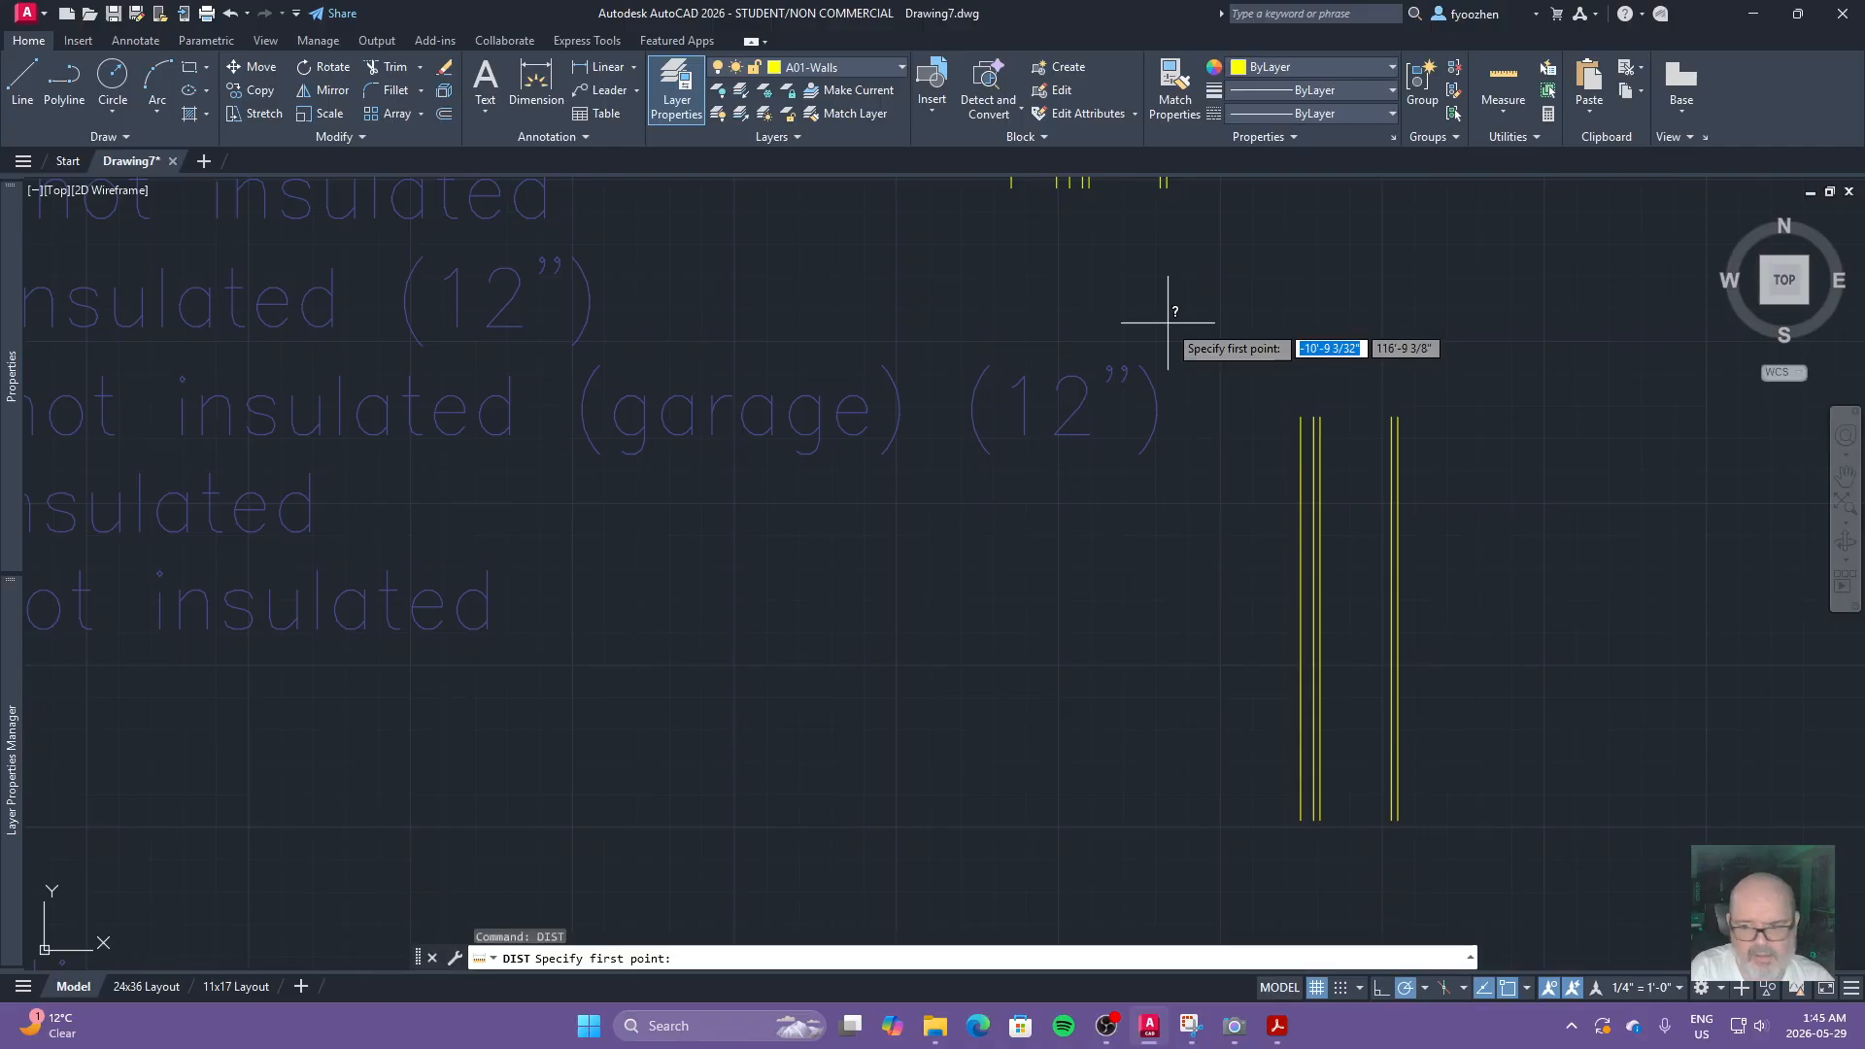
left_click(1301, 418)
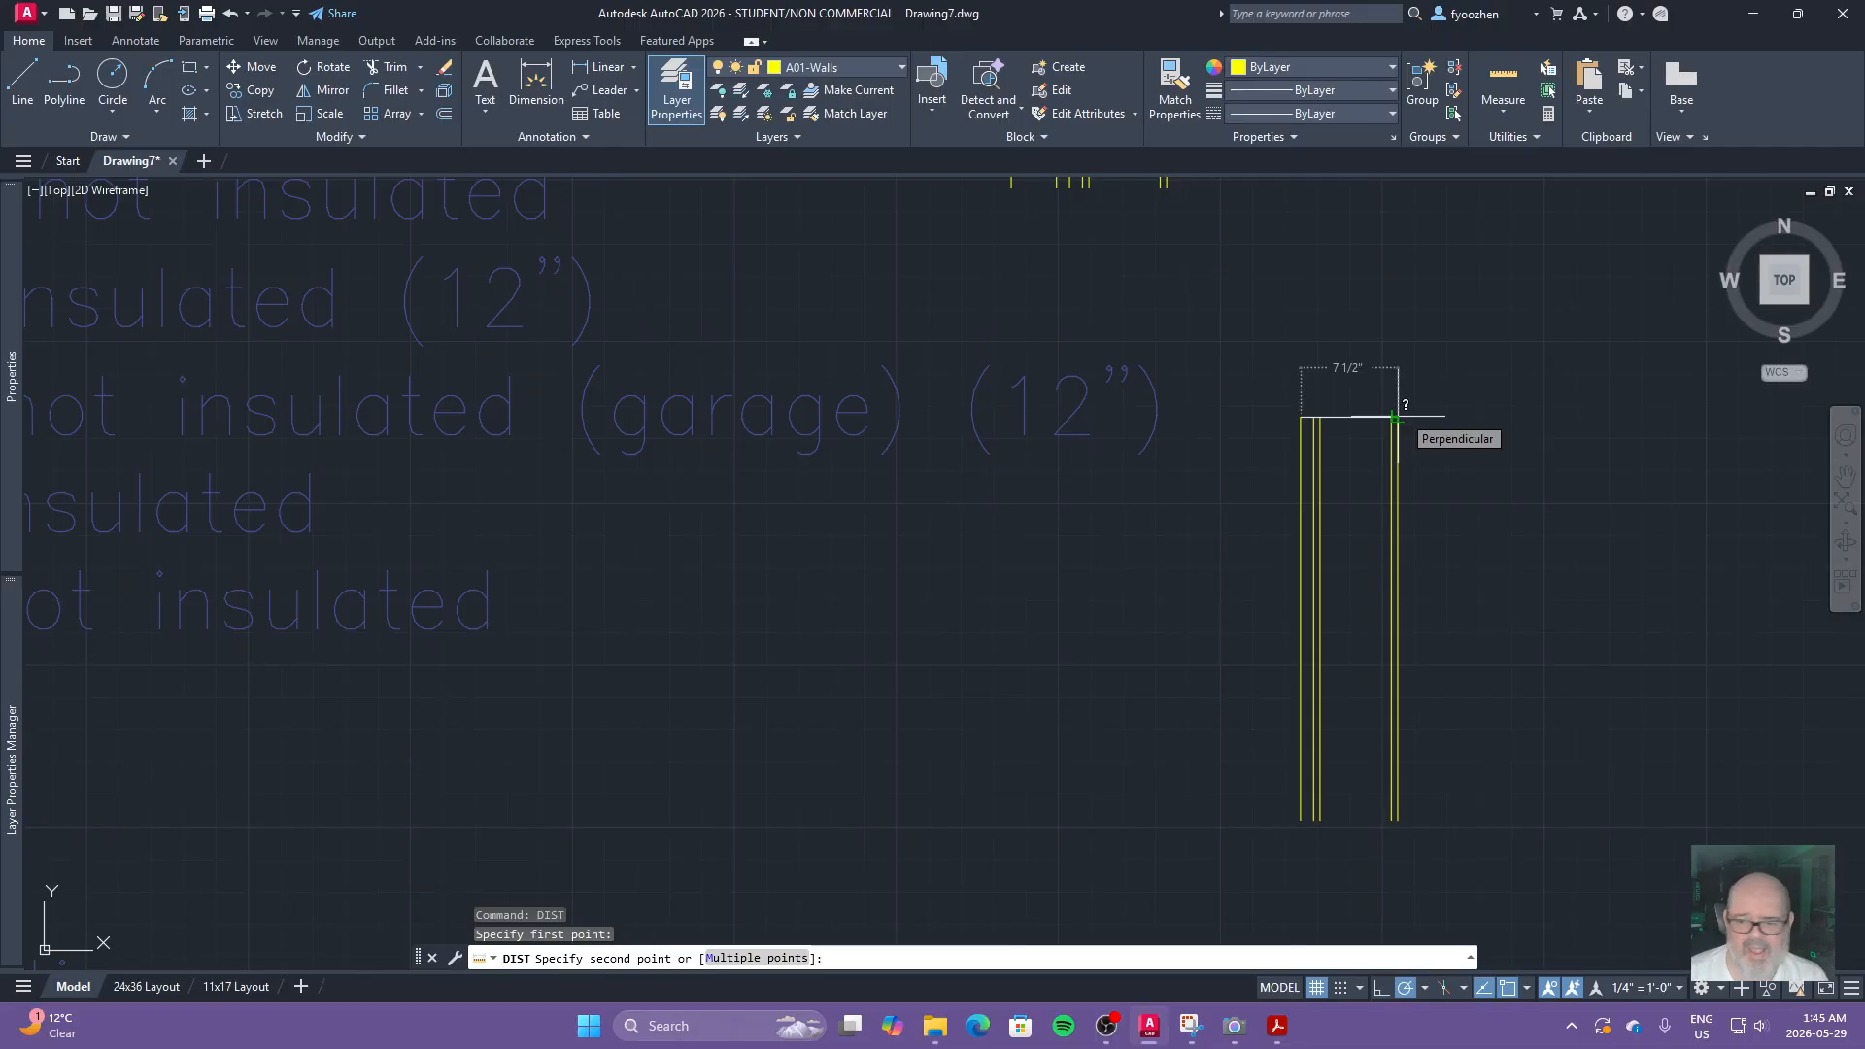
key("Escape")
key("Escape")
Step: Offset the leftmost line of the copied wall 0.5" outward to the left
type("o")
key("Return")
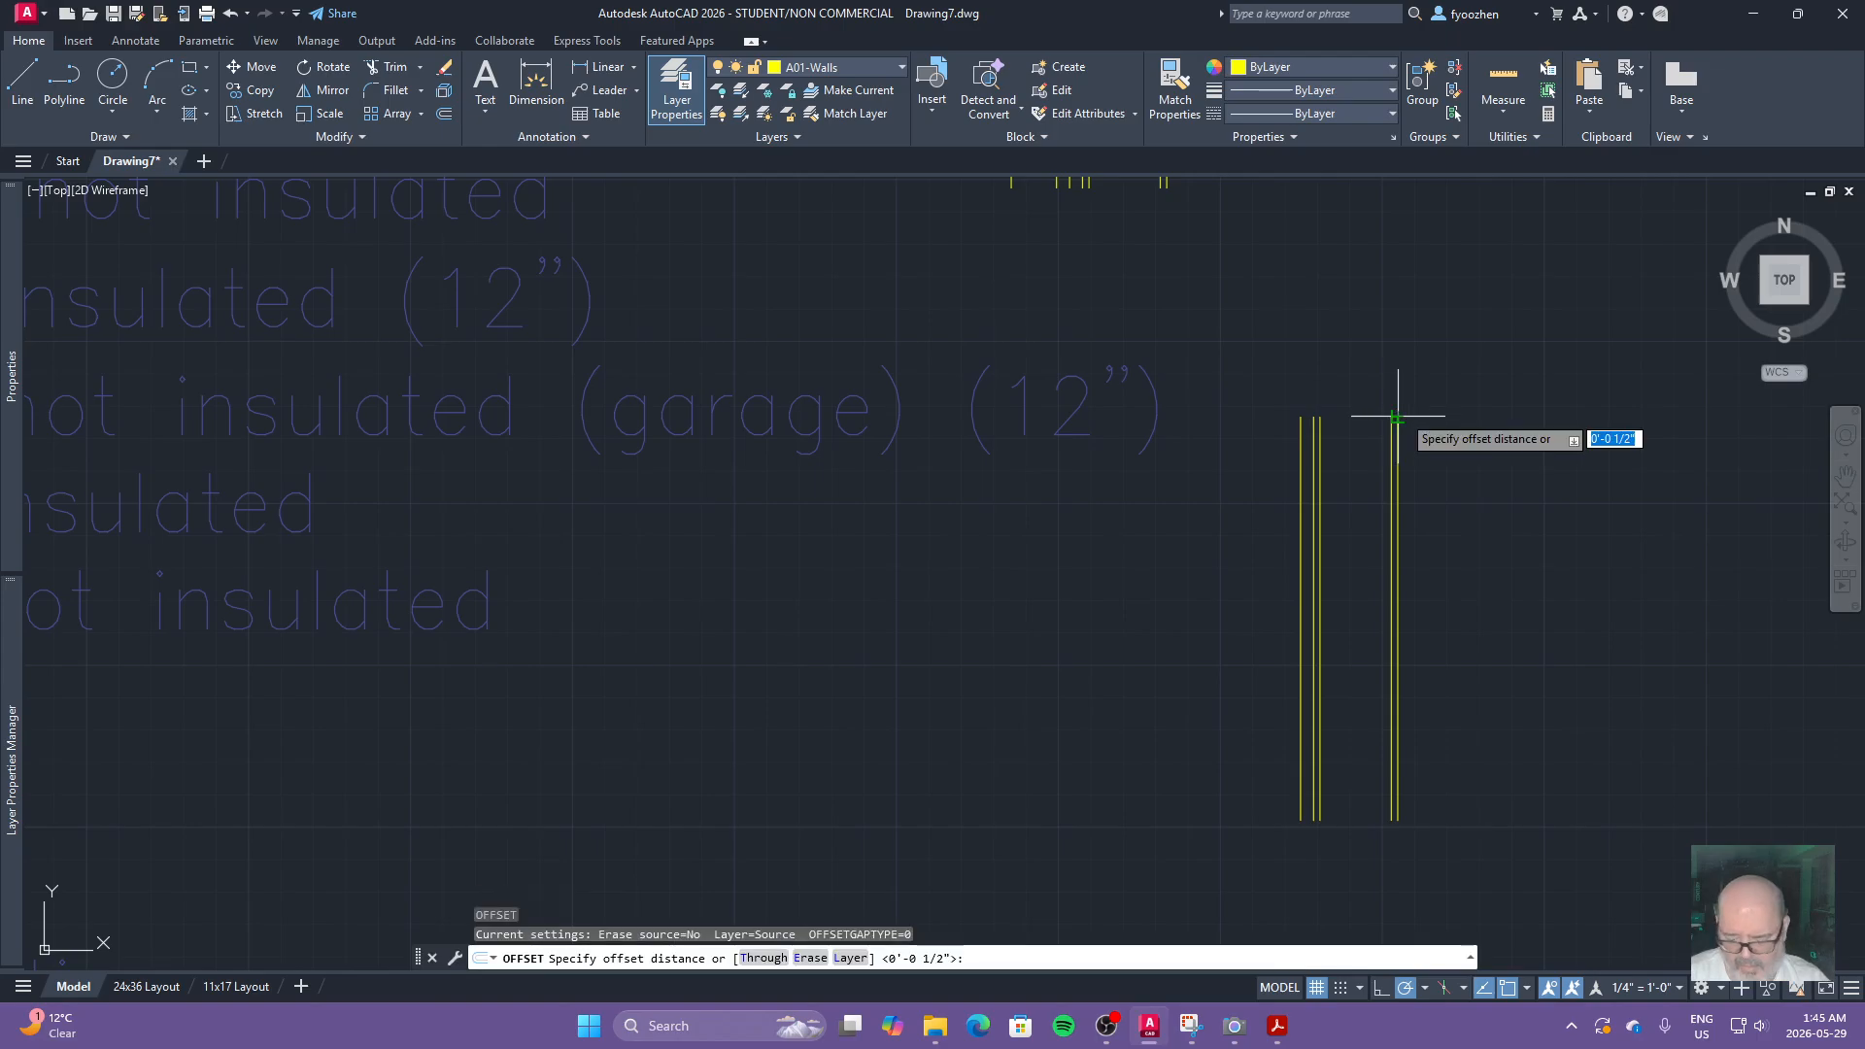
type("0.5")
key("Return")
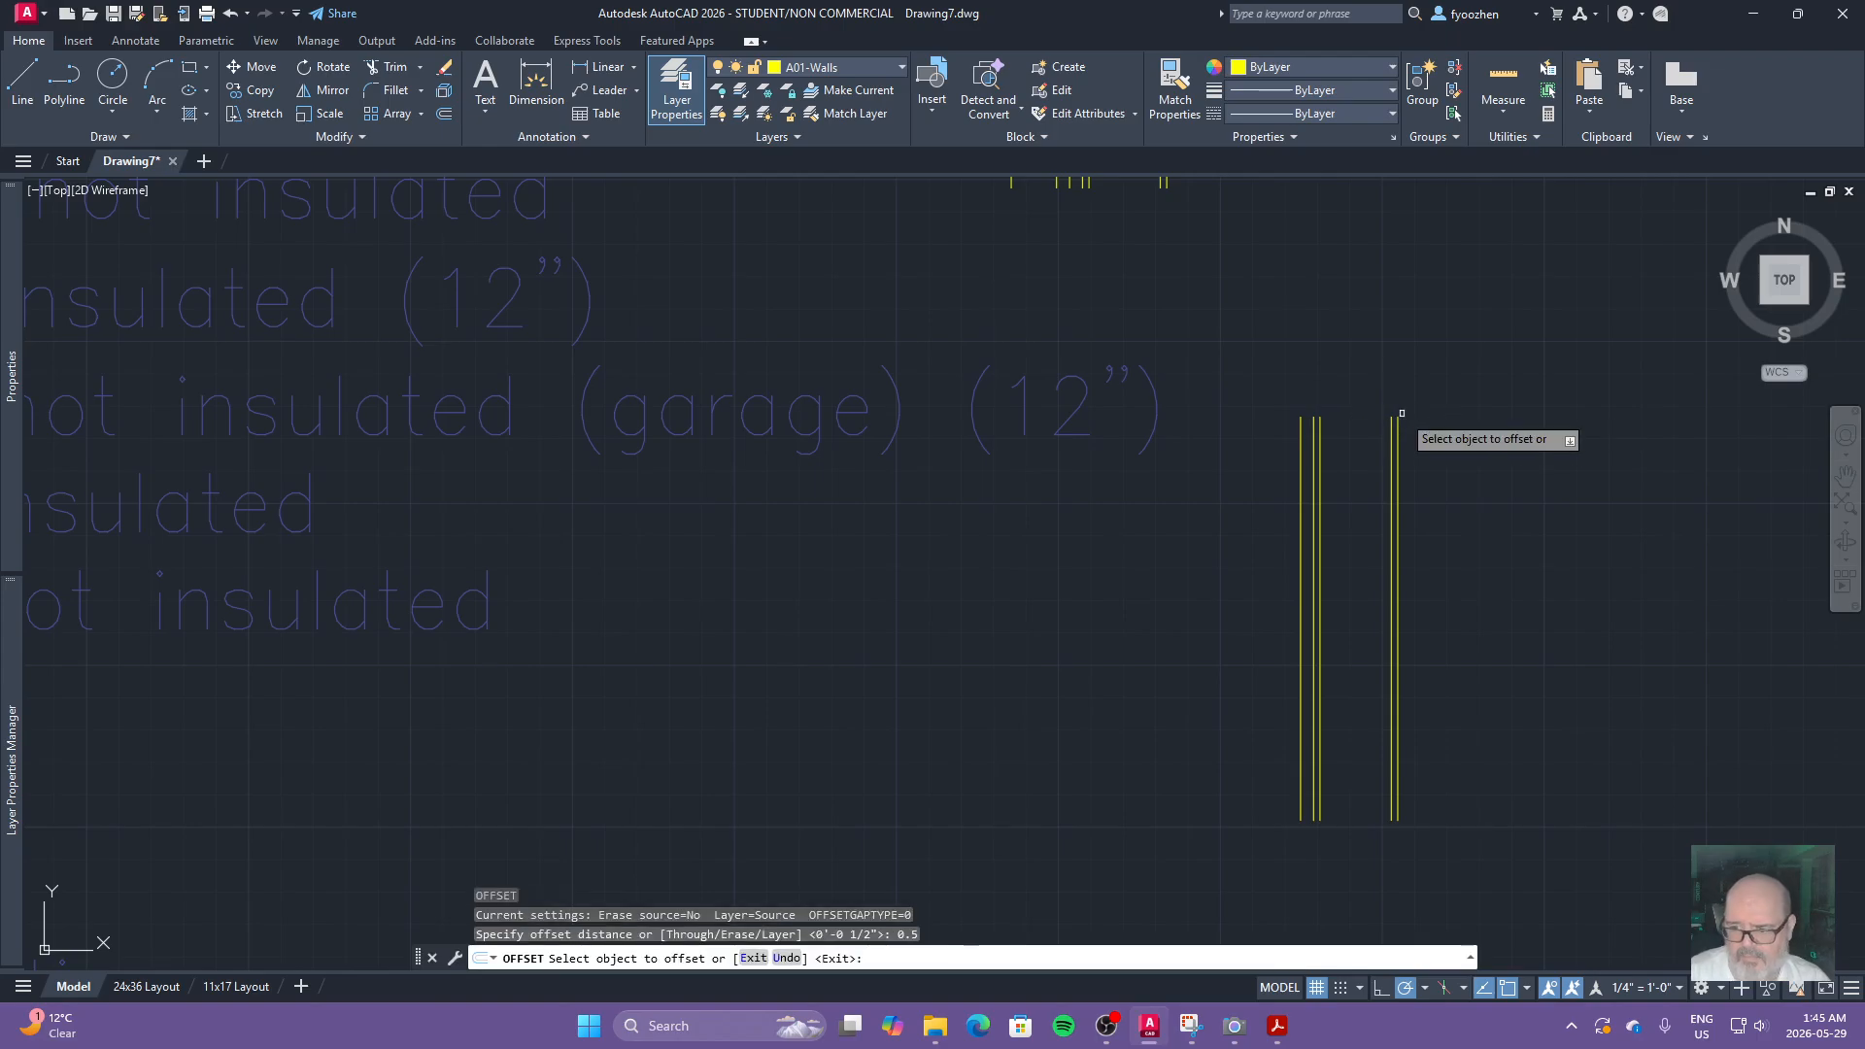
left_click(1302, 534)
left_click(1178, 568)
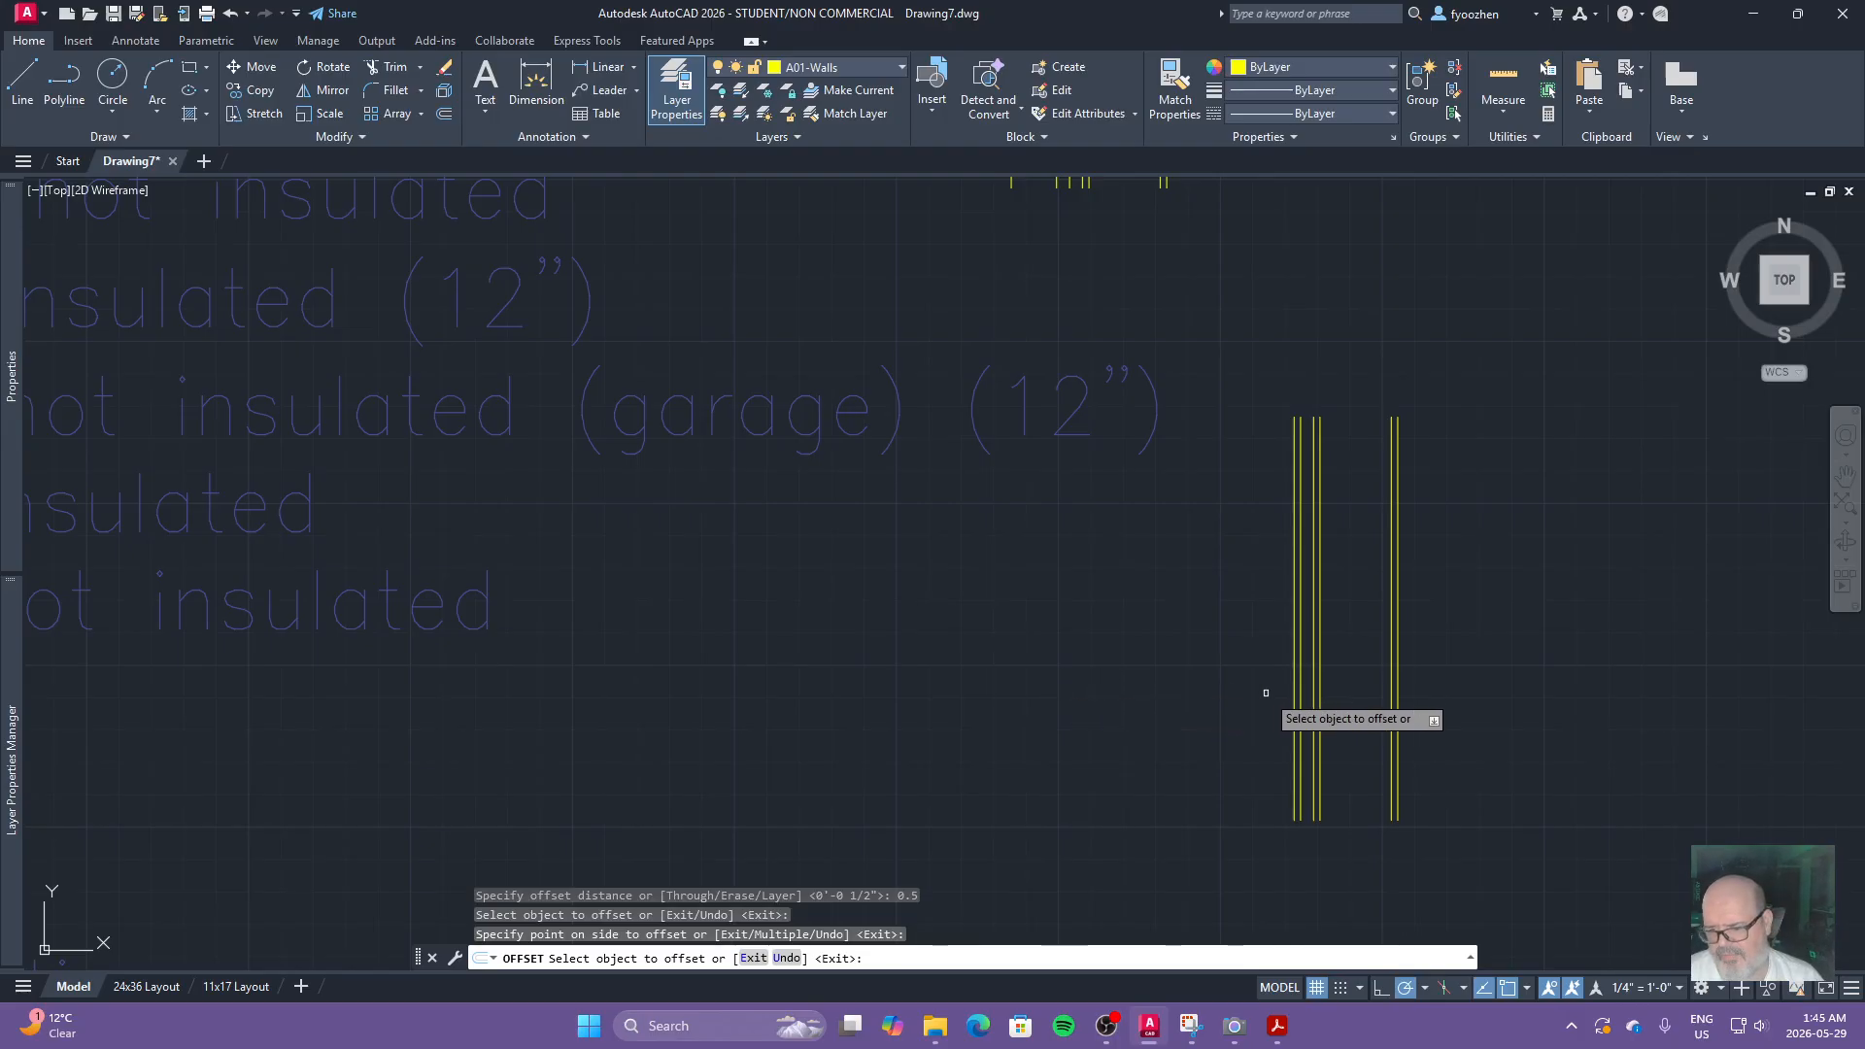
key("Escape")
Step: Offset the copied wall's new outermost left line another 1" to the left
type("o")
key("Return")
type("1")
key("Return")
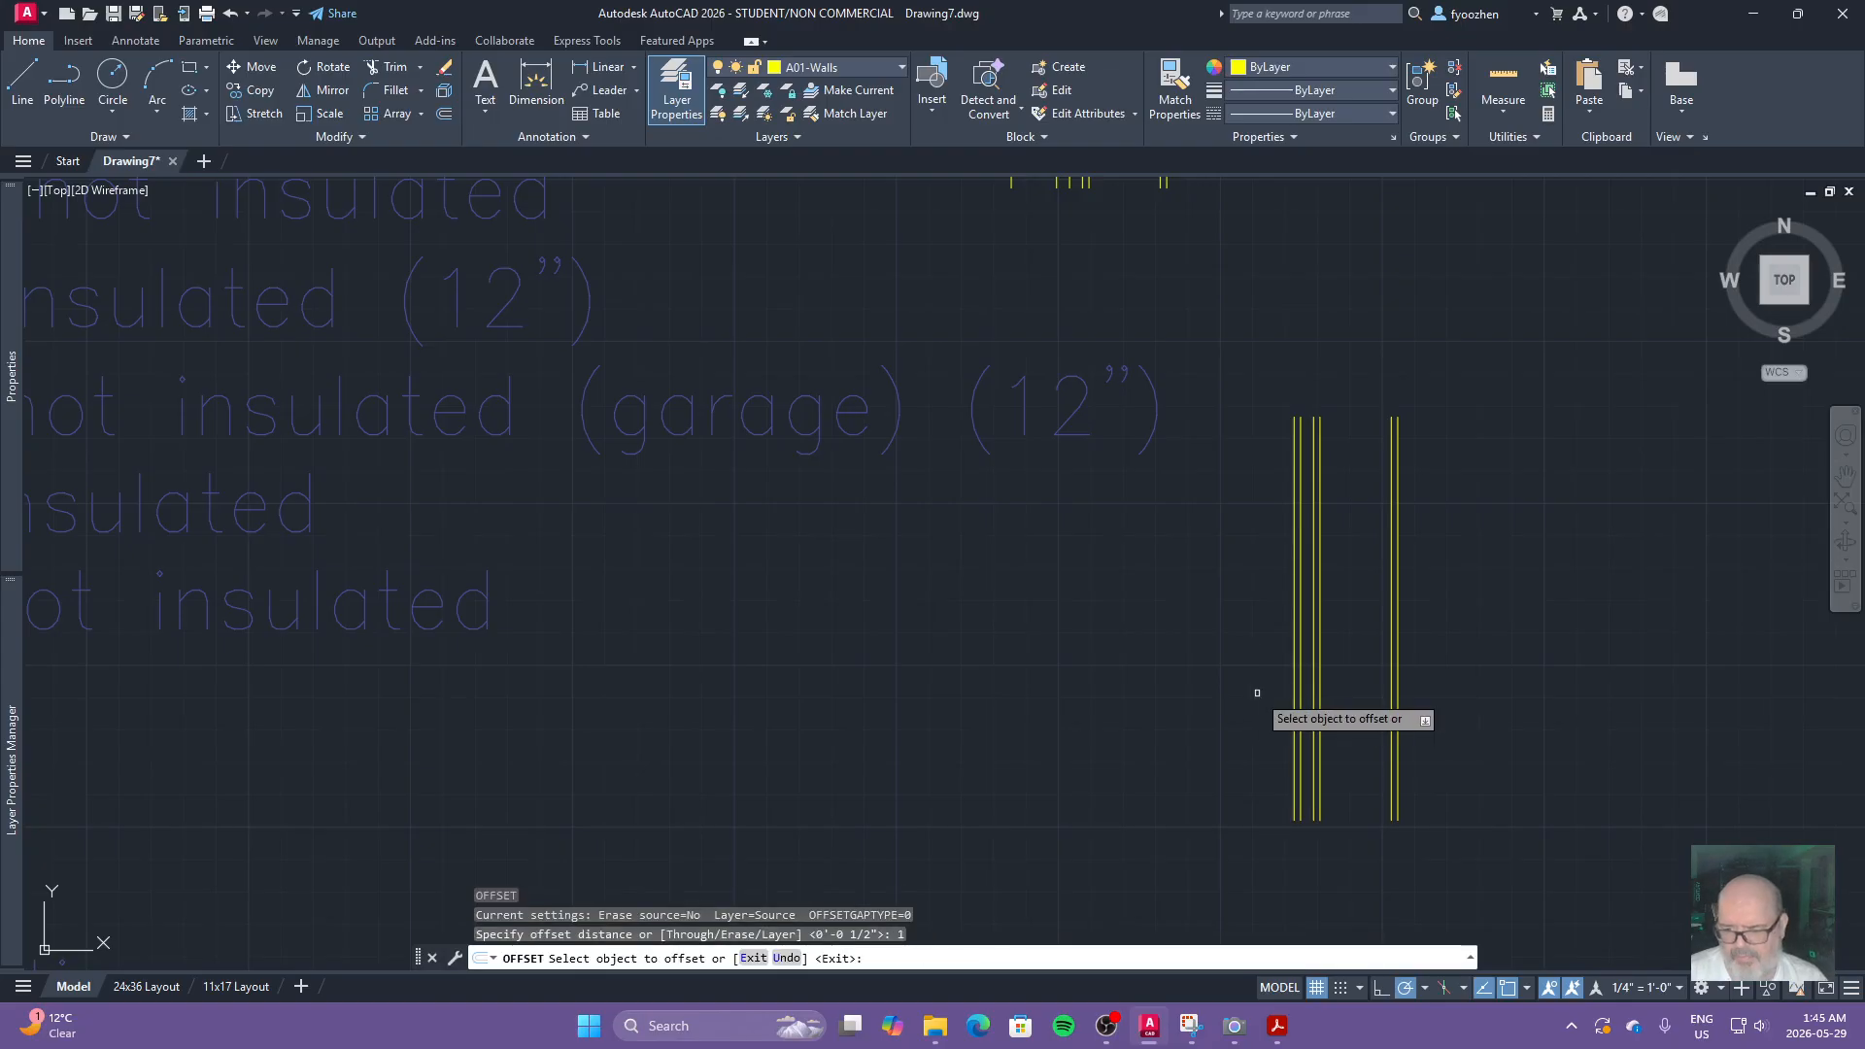
left_click(1295, 693)
left_click(1113, 739)
key("Escape")
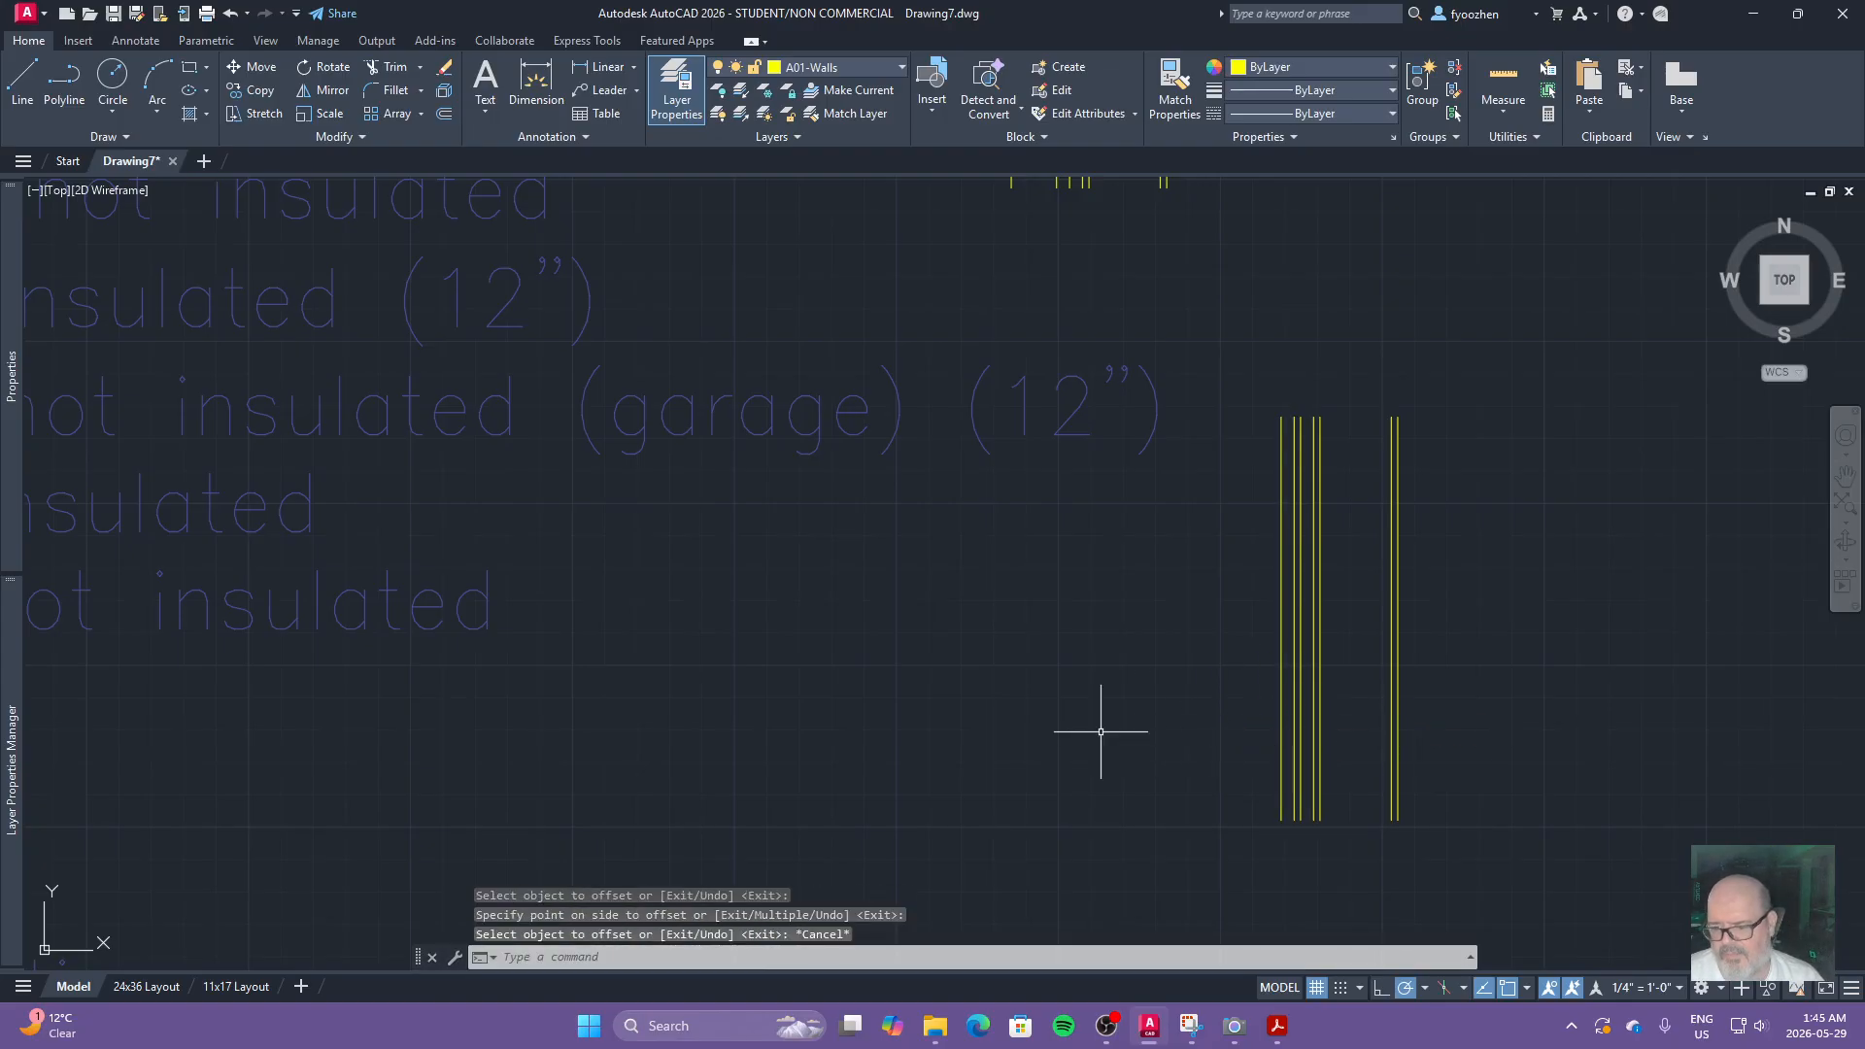
Step: Measure the overall width of the new siding wall between the bottom ends of its outermost lines
scroll(1319, 863, "up", 4)
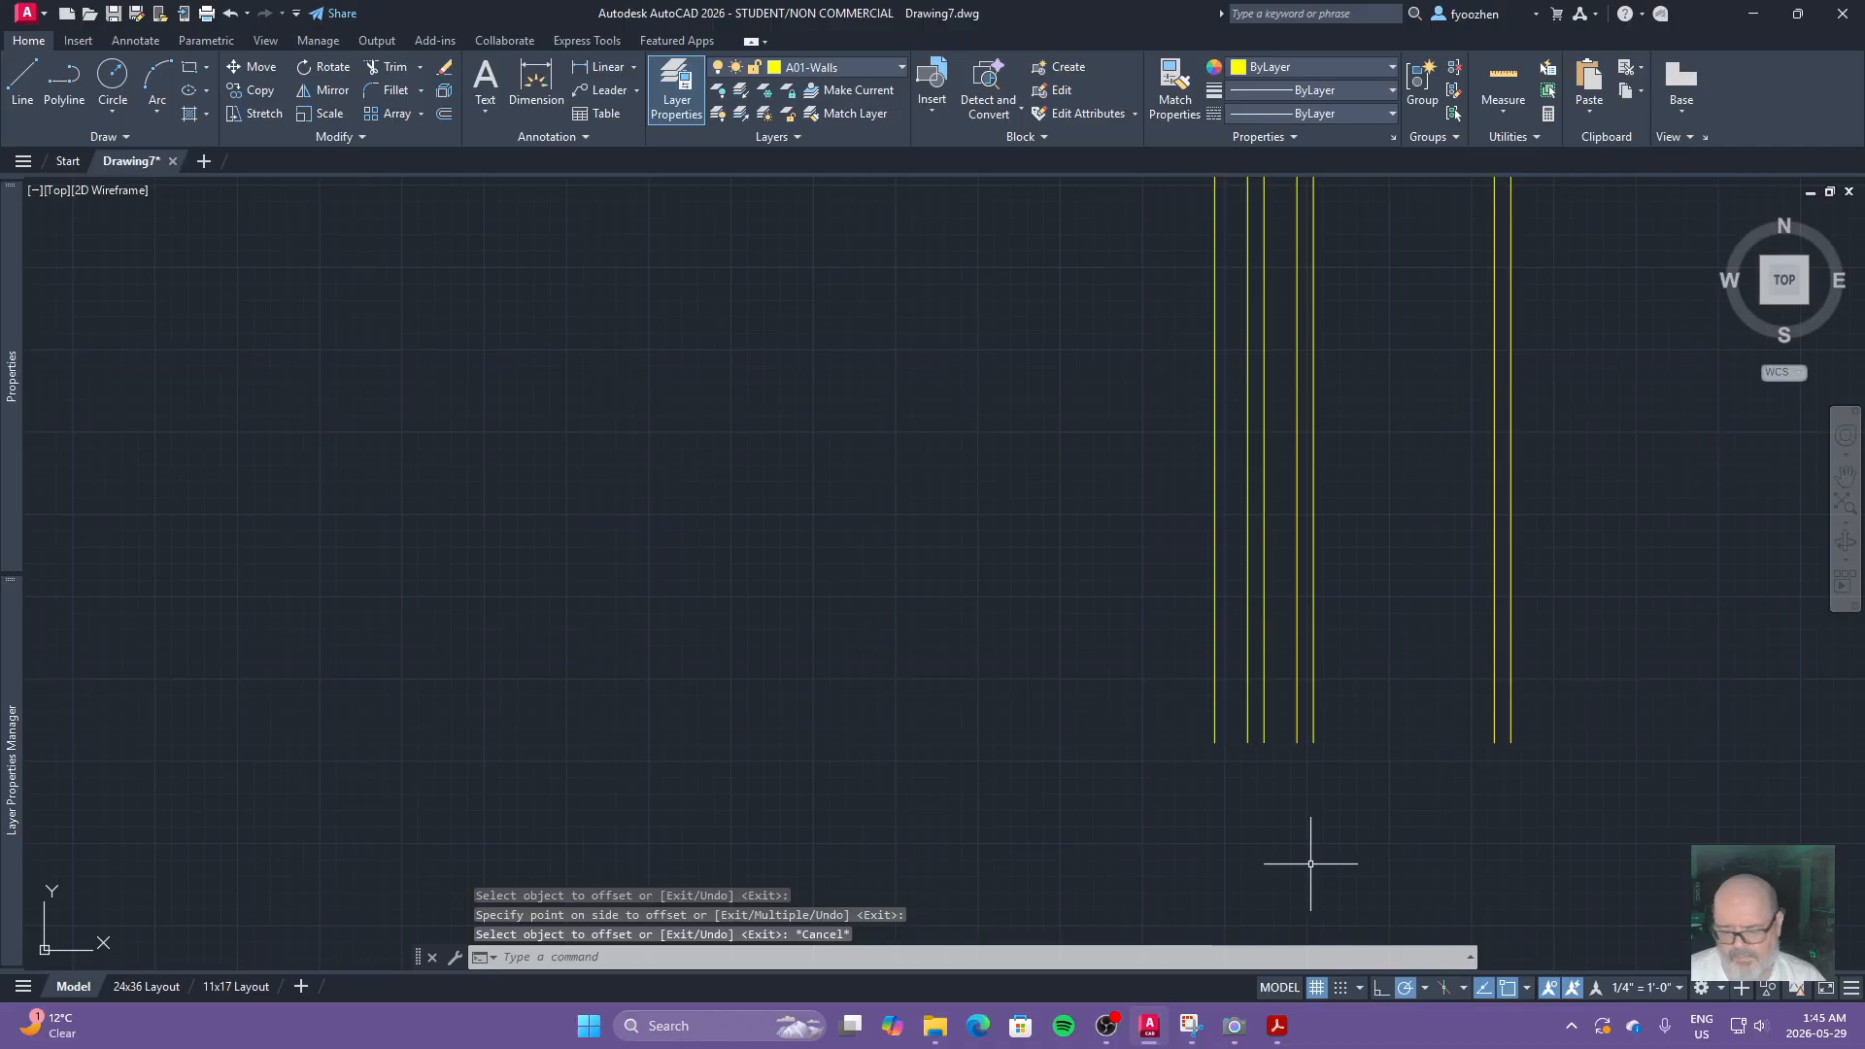
type("dis")
key("Return")
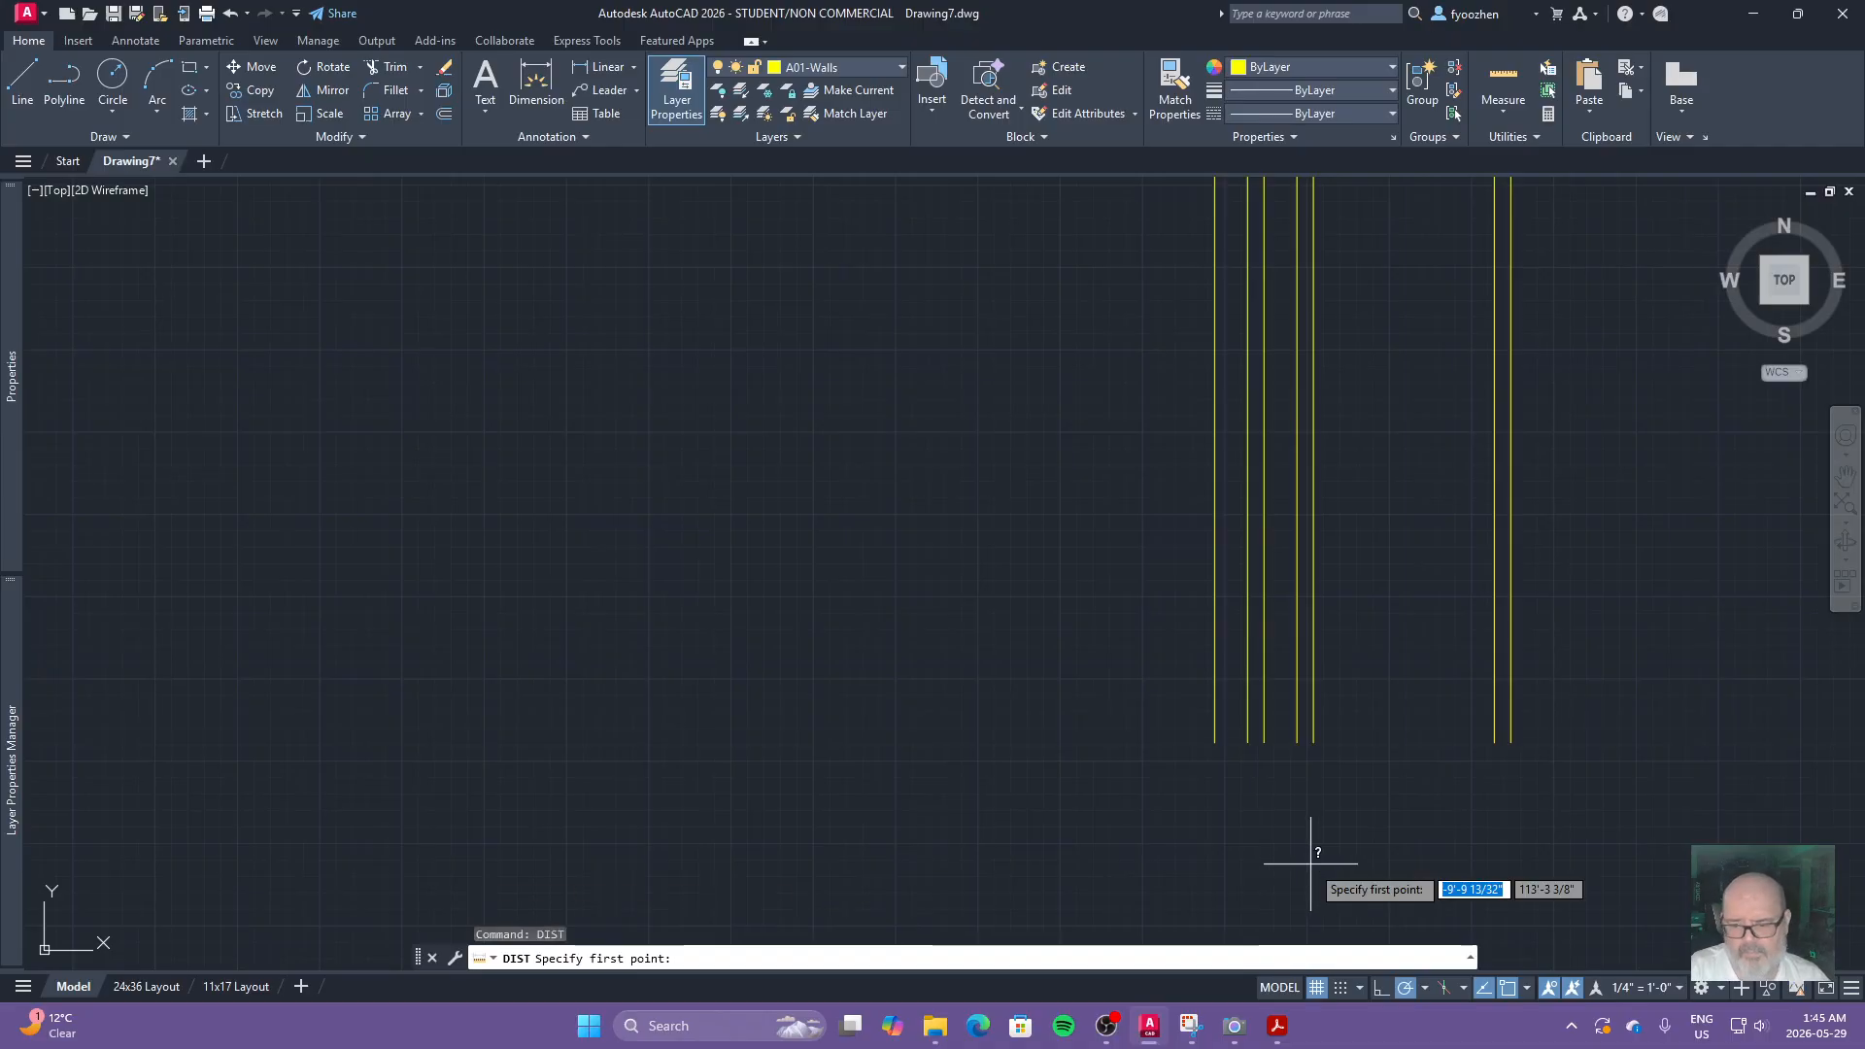
left_click(1215, 742)
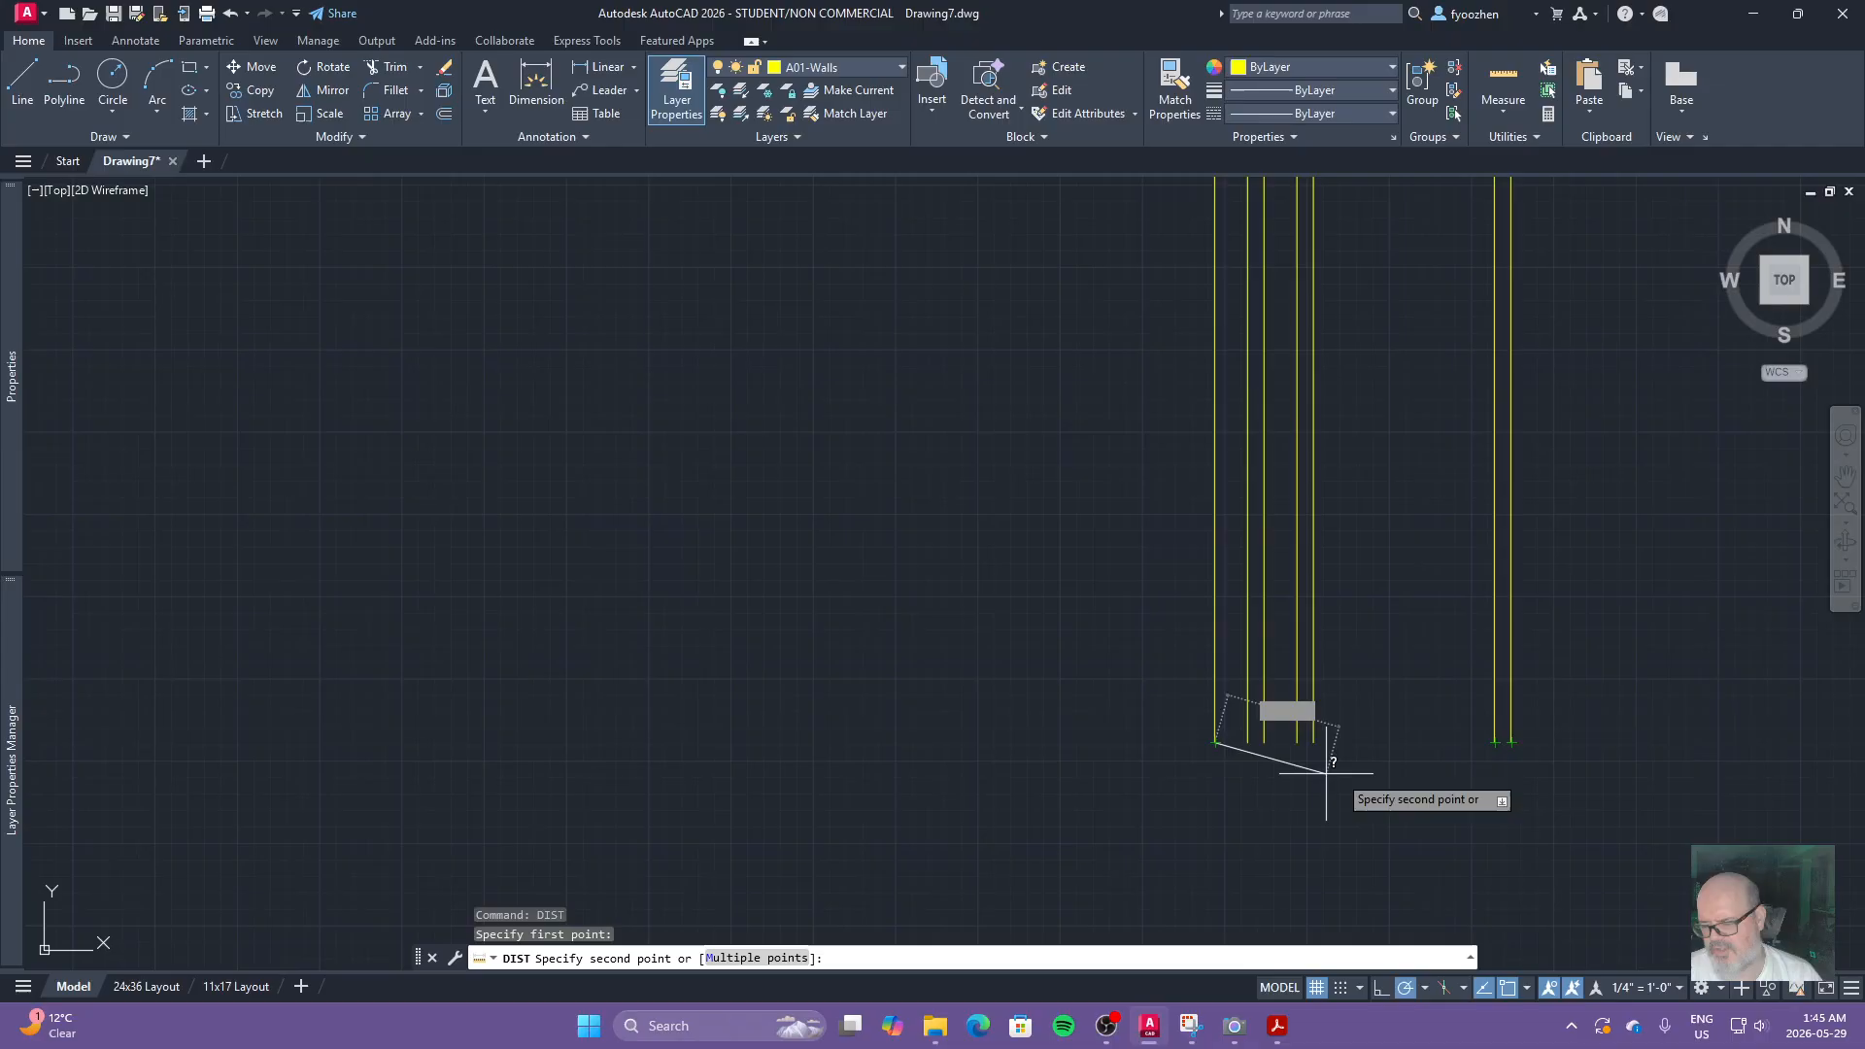
left_click(1511, 742)
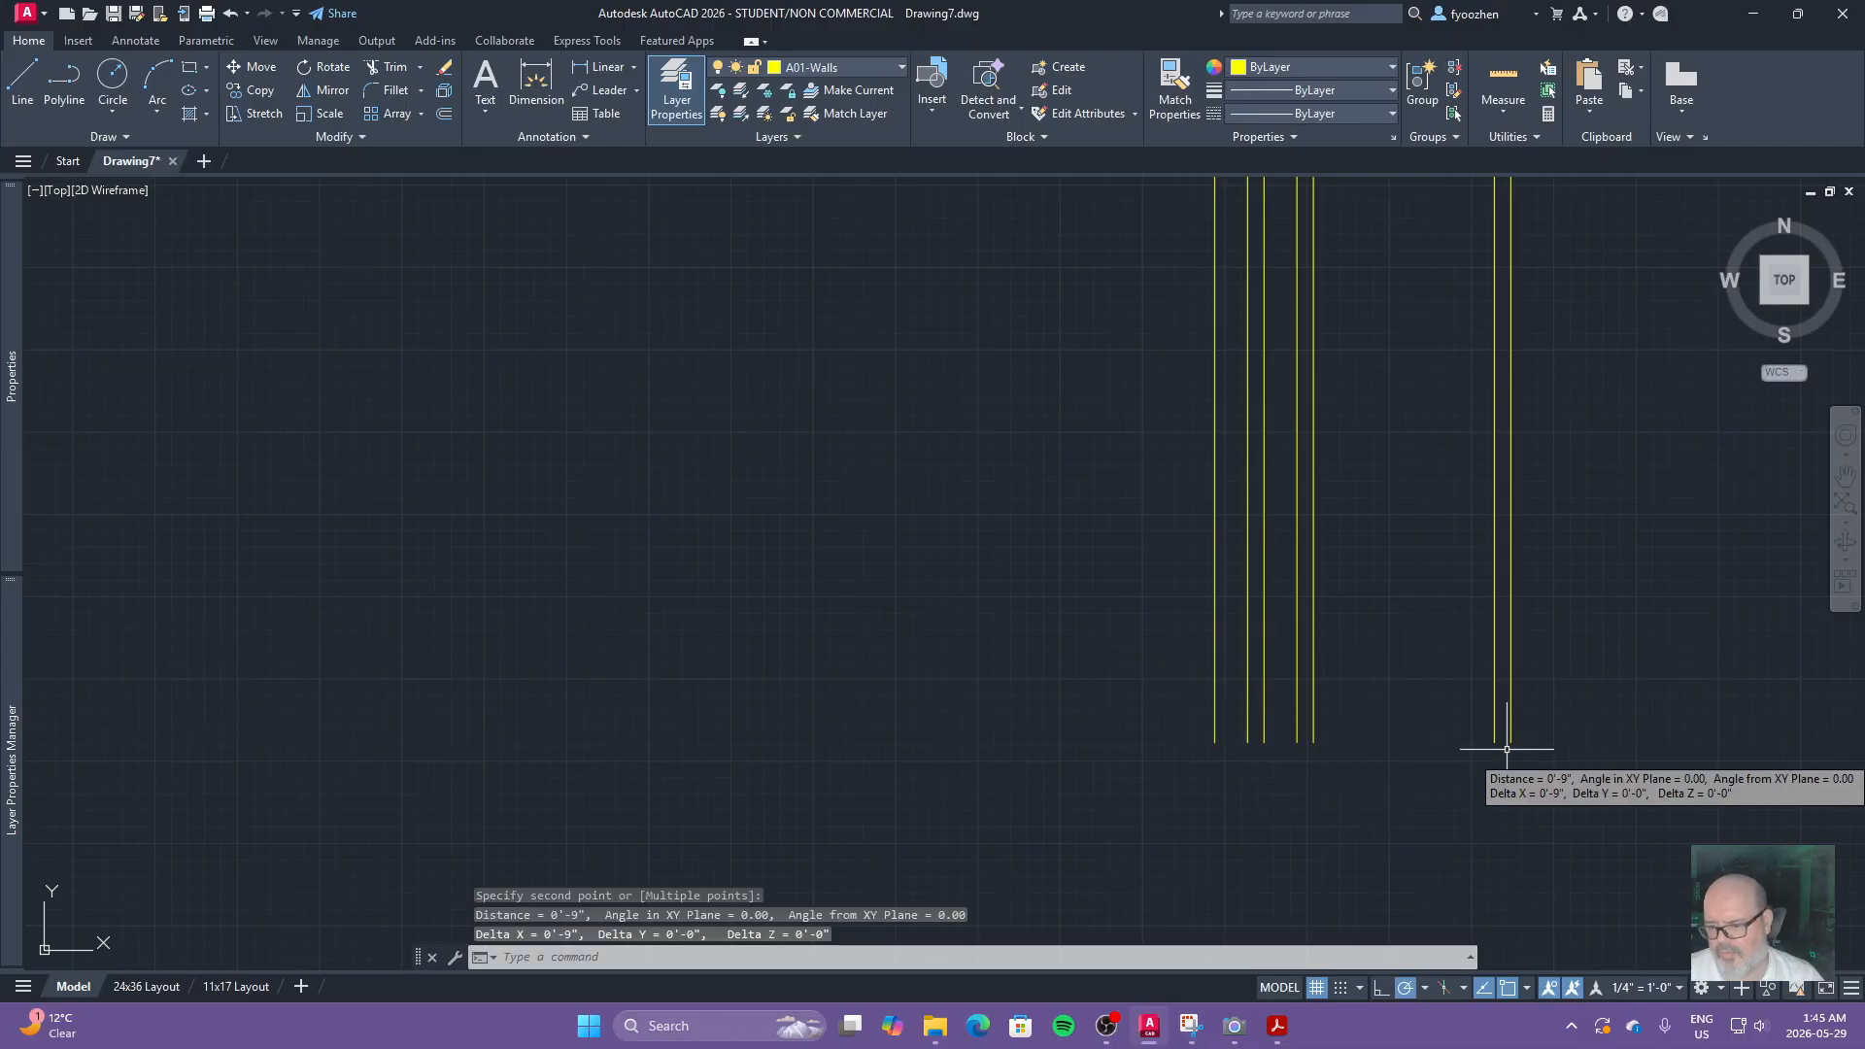
key("Escape")
Step: Add (9") to both the "Wood Siding – insulated" and "Wood Siding – not insulated" entries in the wall list
scroll(1360, 492, "down", 6)
scroll(912, 454, "down", 2)
middle_click_drag(986, 499, 1055, 572)
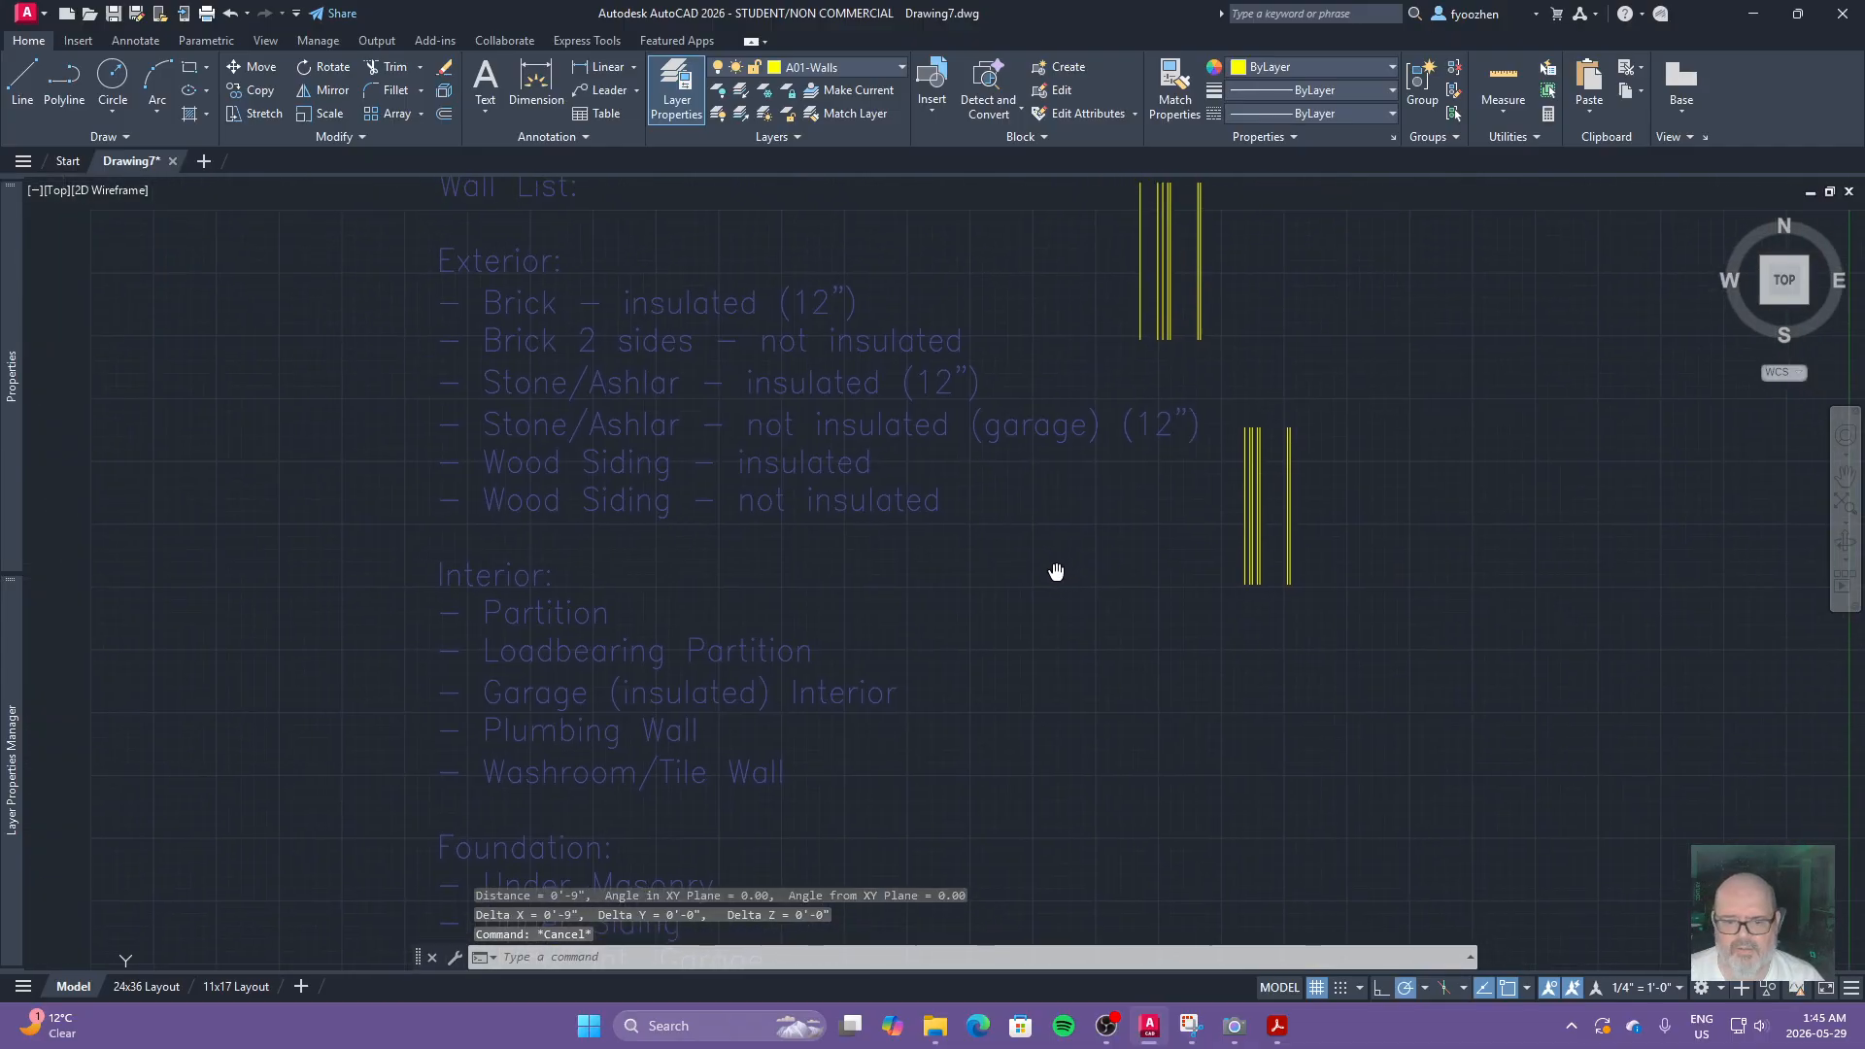
double_click(885, 462)
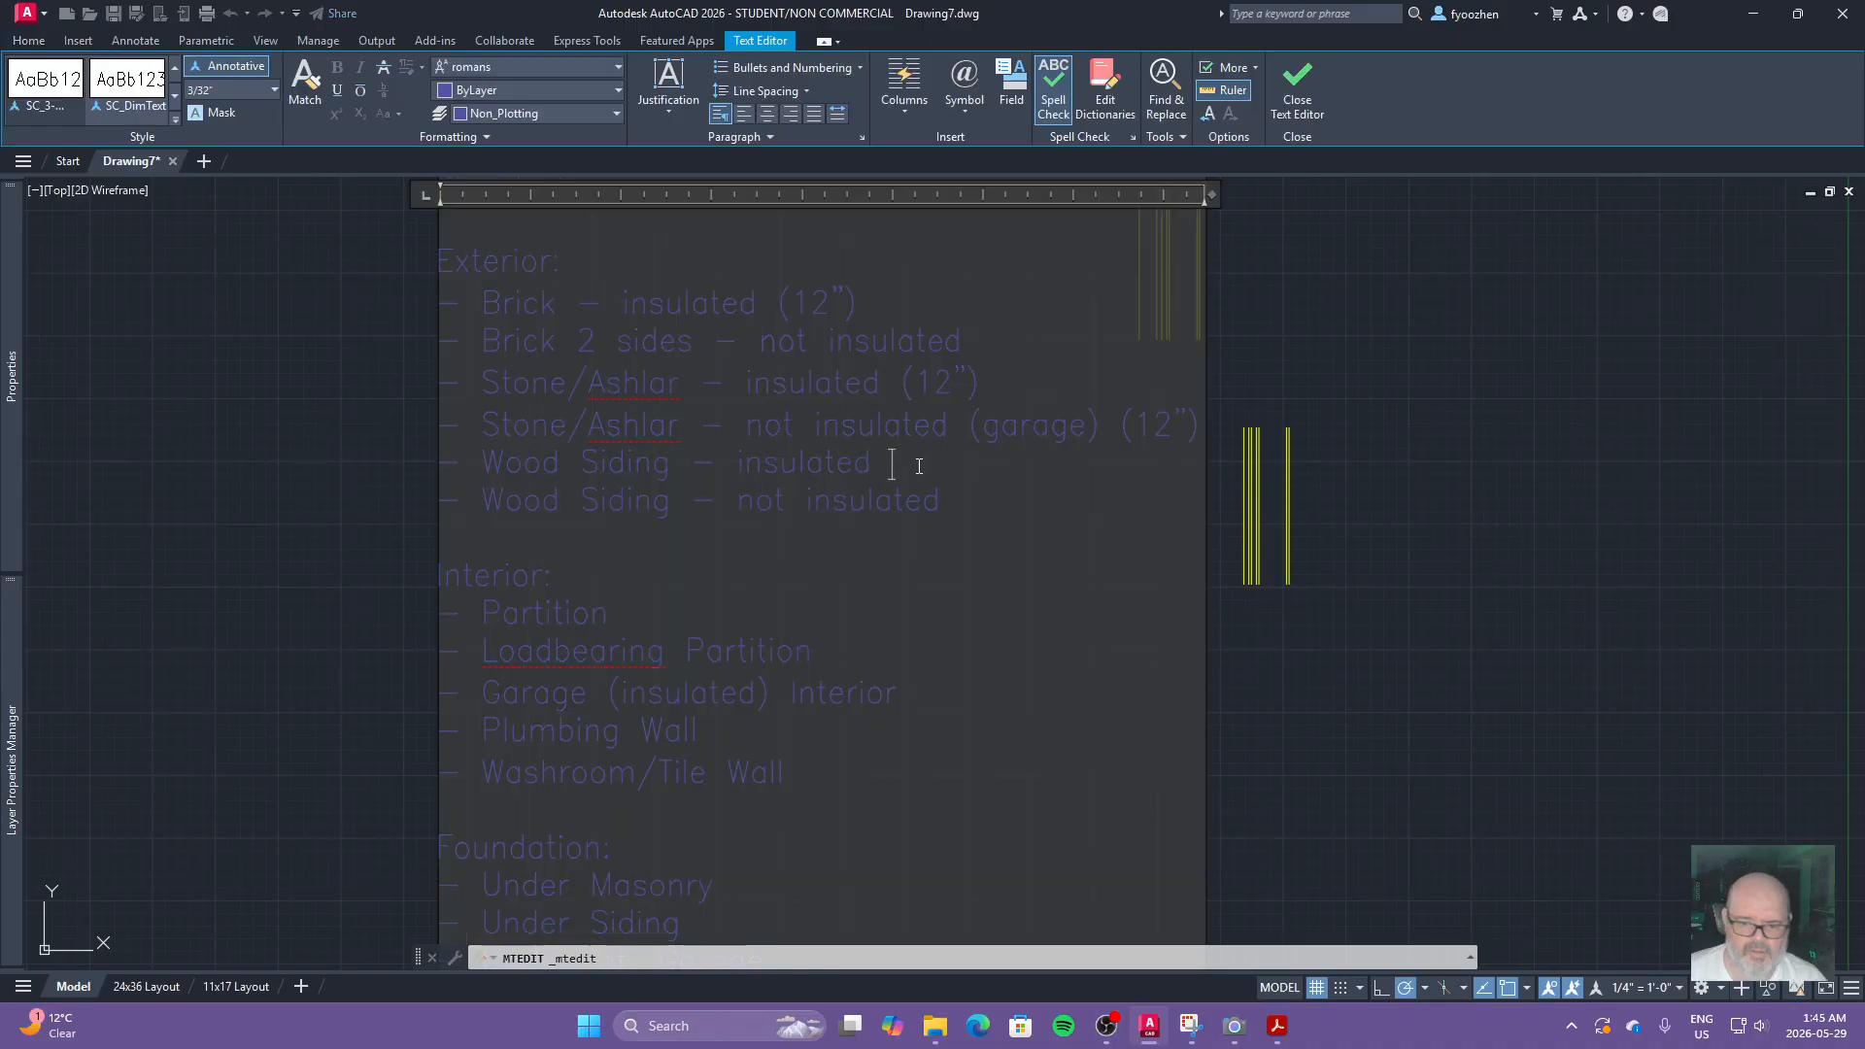
type("(9")
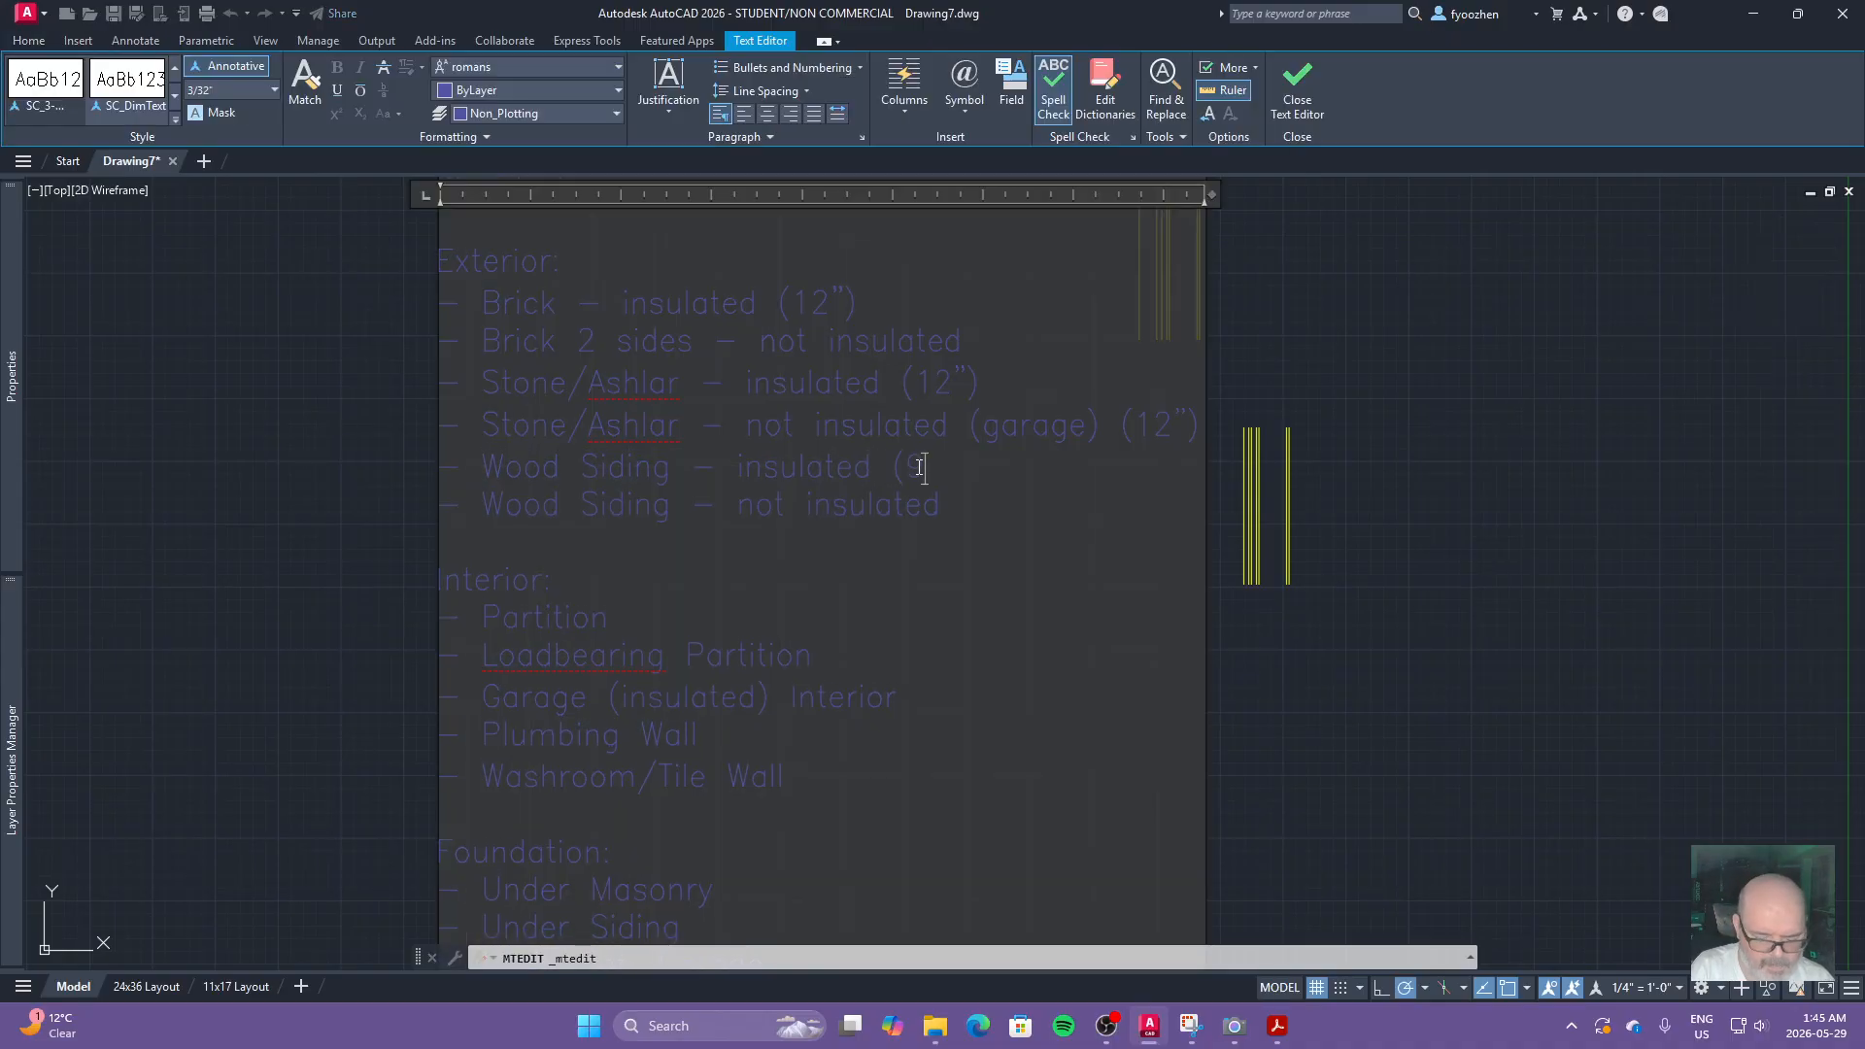
type("\")")
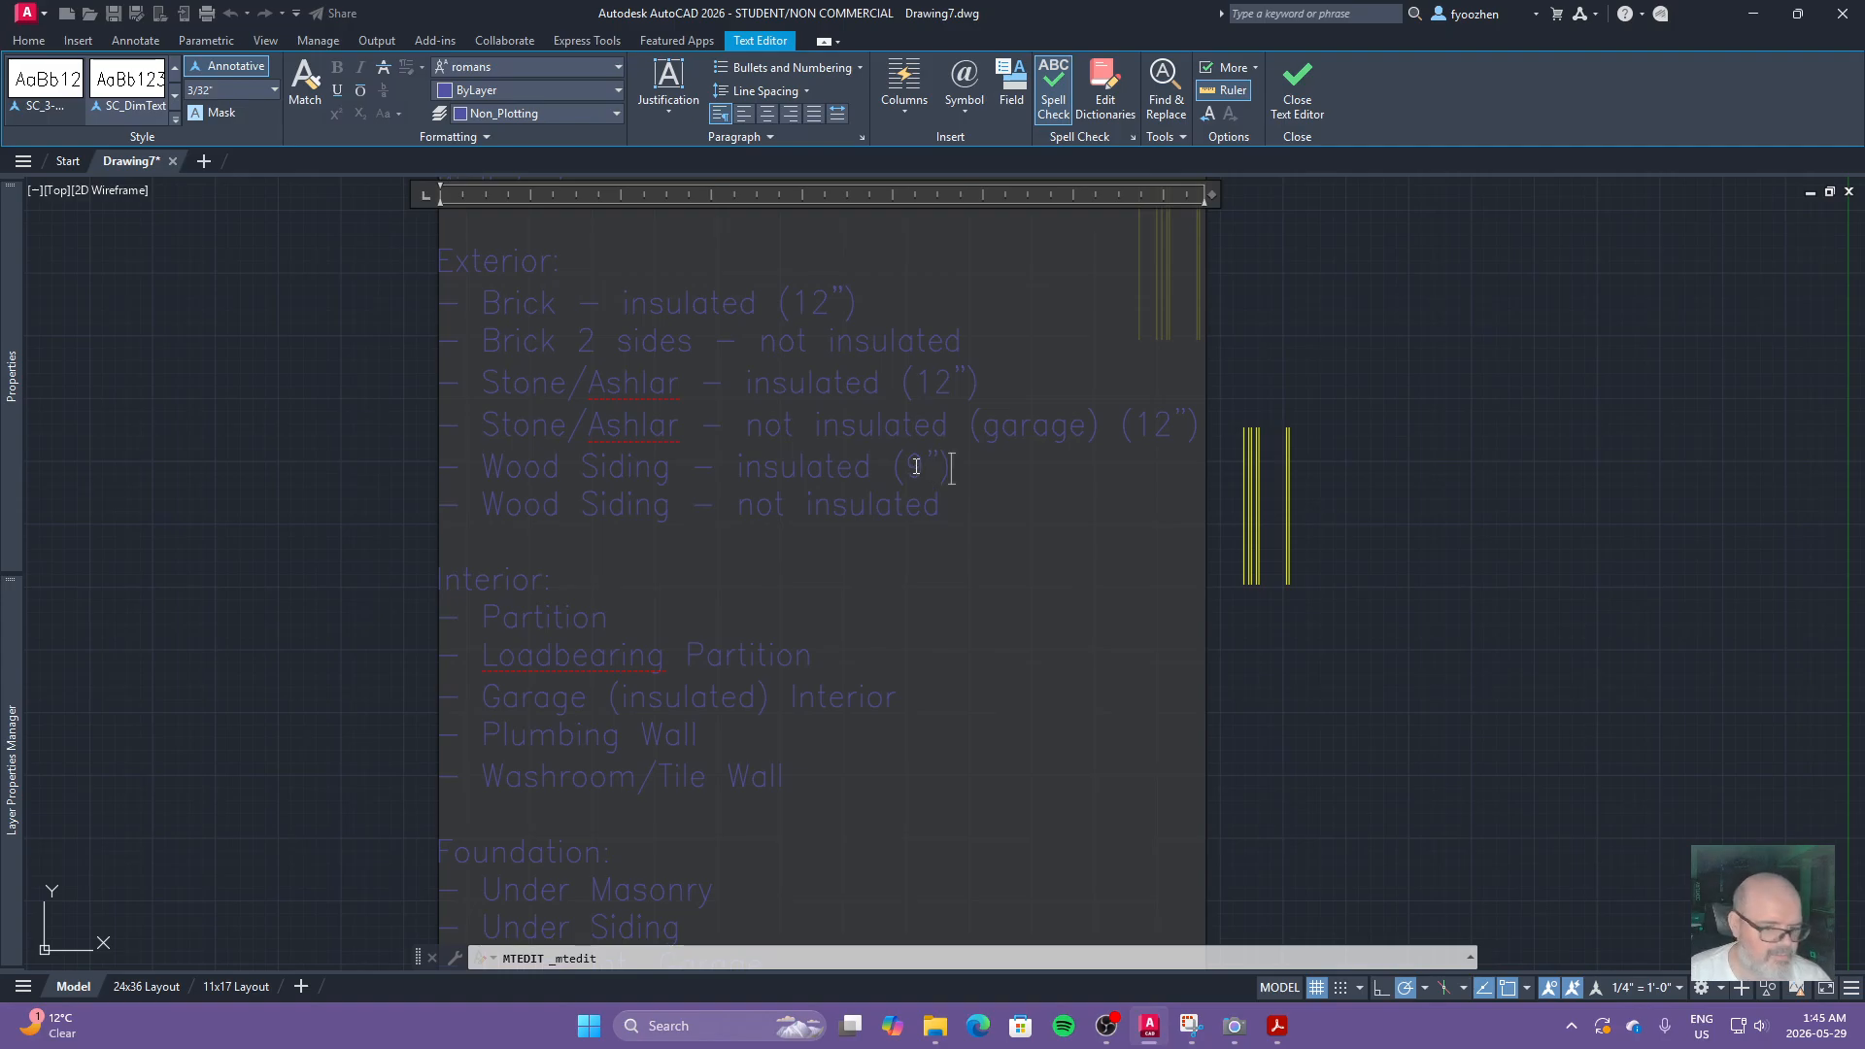
type(" (9")
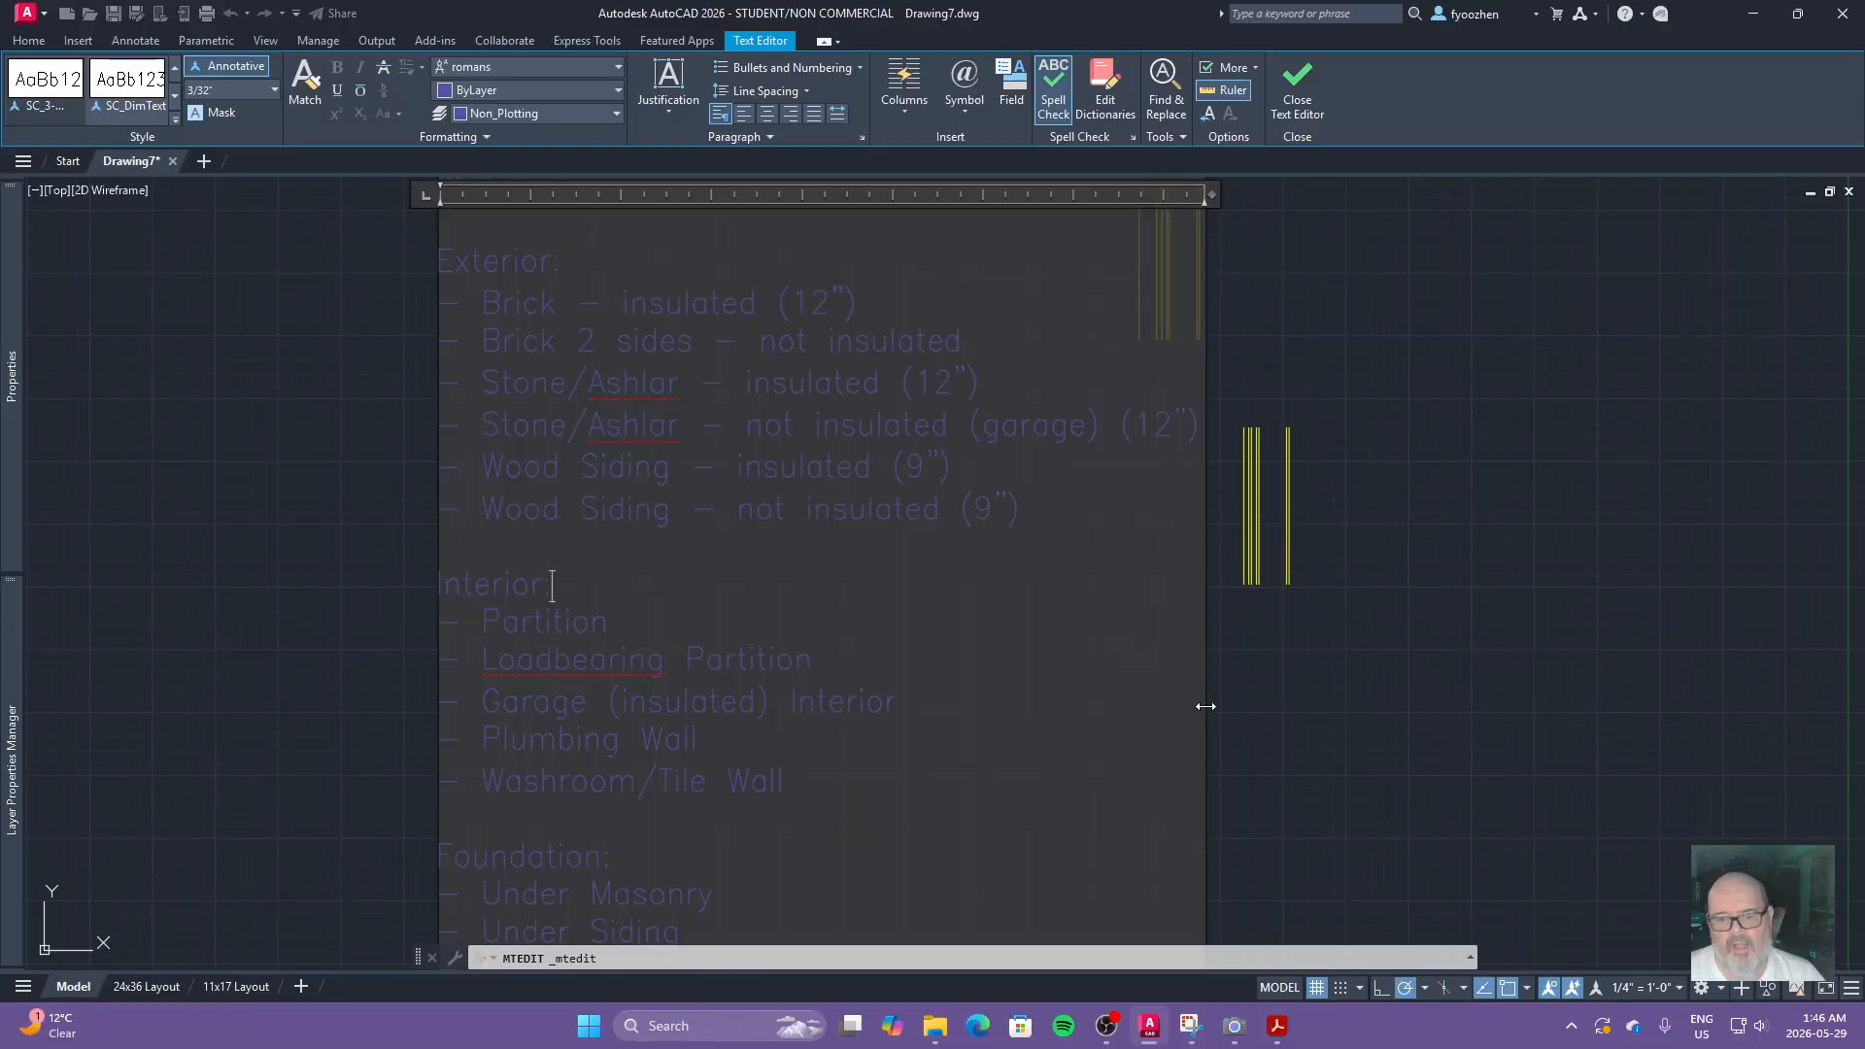
left_click(1302, 708)
Step: Bring the plan1.pdf floor plan over the drawing, examine the house layout and dimensions, and minimise the PDF viewer
scroll(1209, 671, "down", 4)
middle_click_drag(1215, 670, 827, 576)
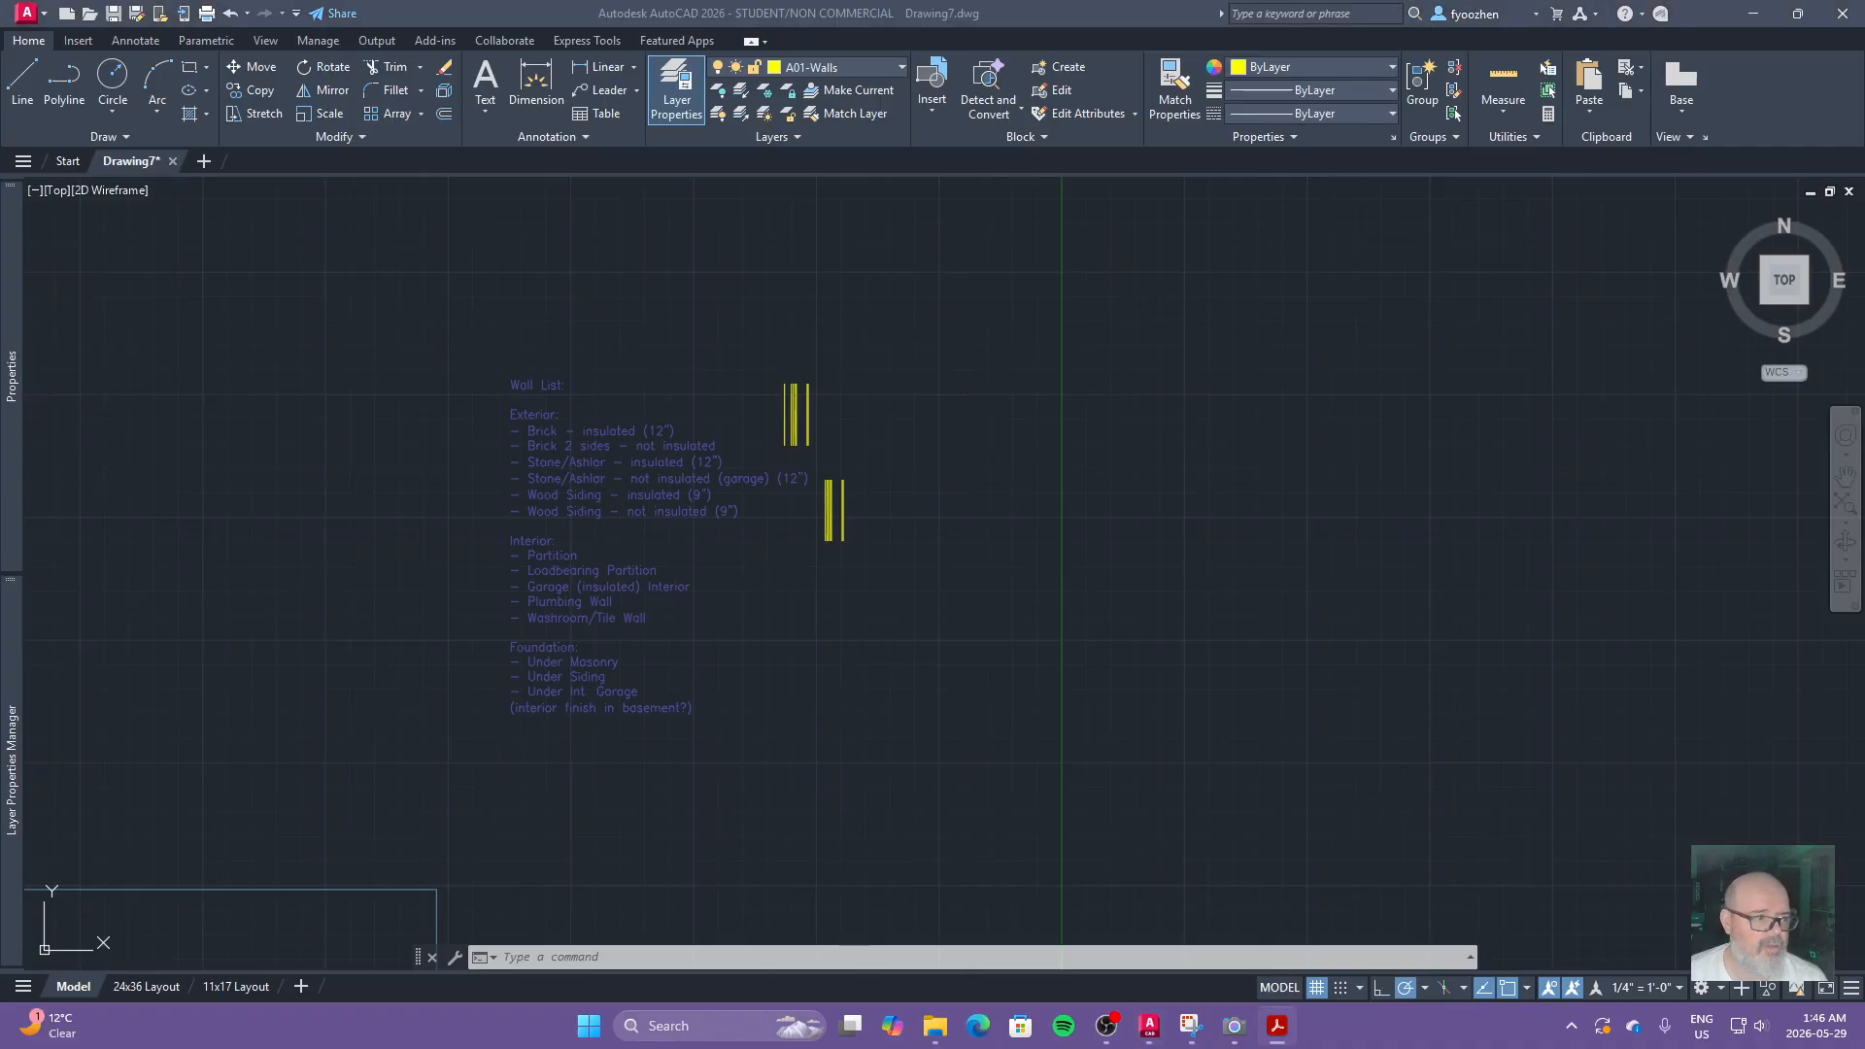
left_click_drag(0, 330, 1099, 200)
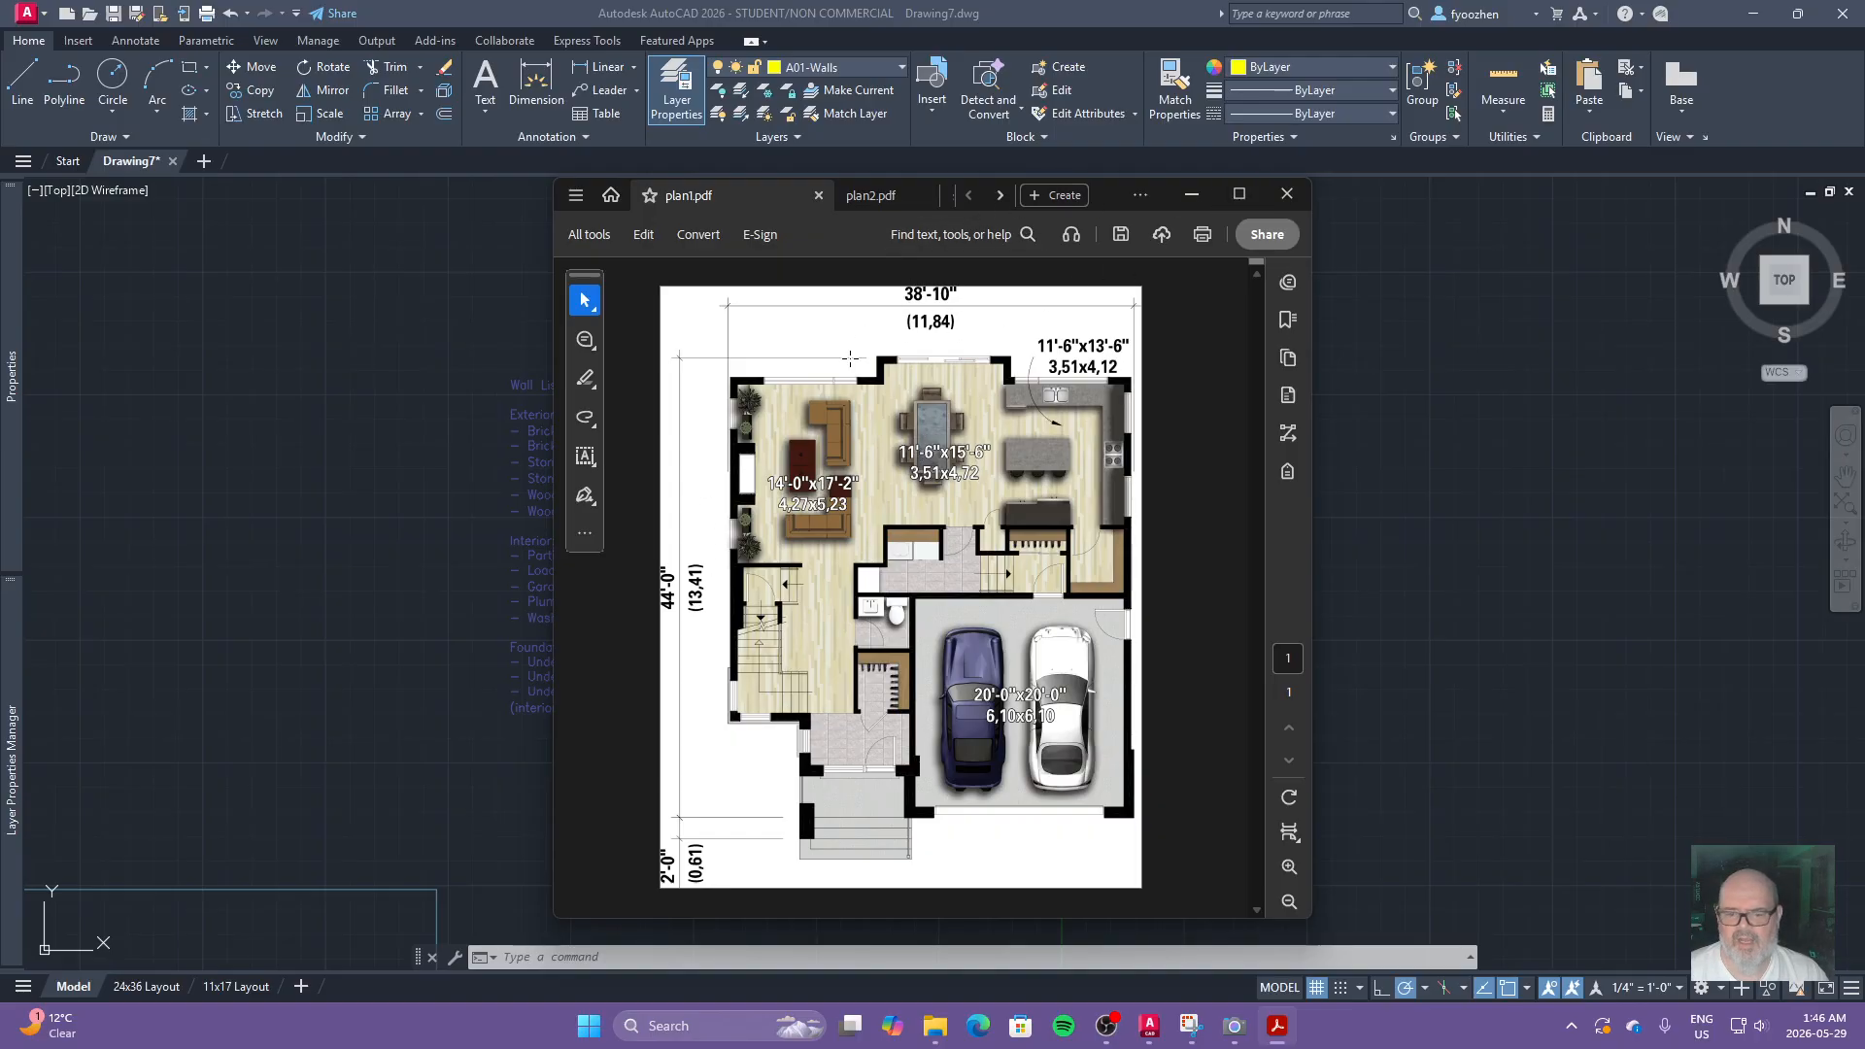
left_click(1189, 195)
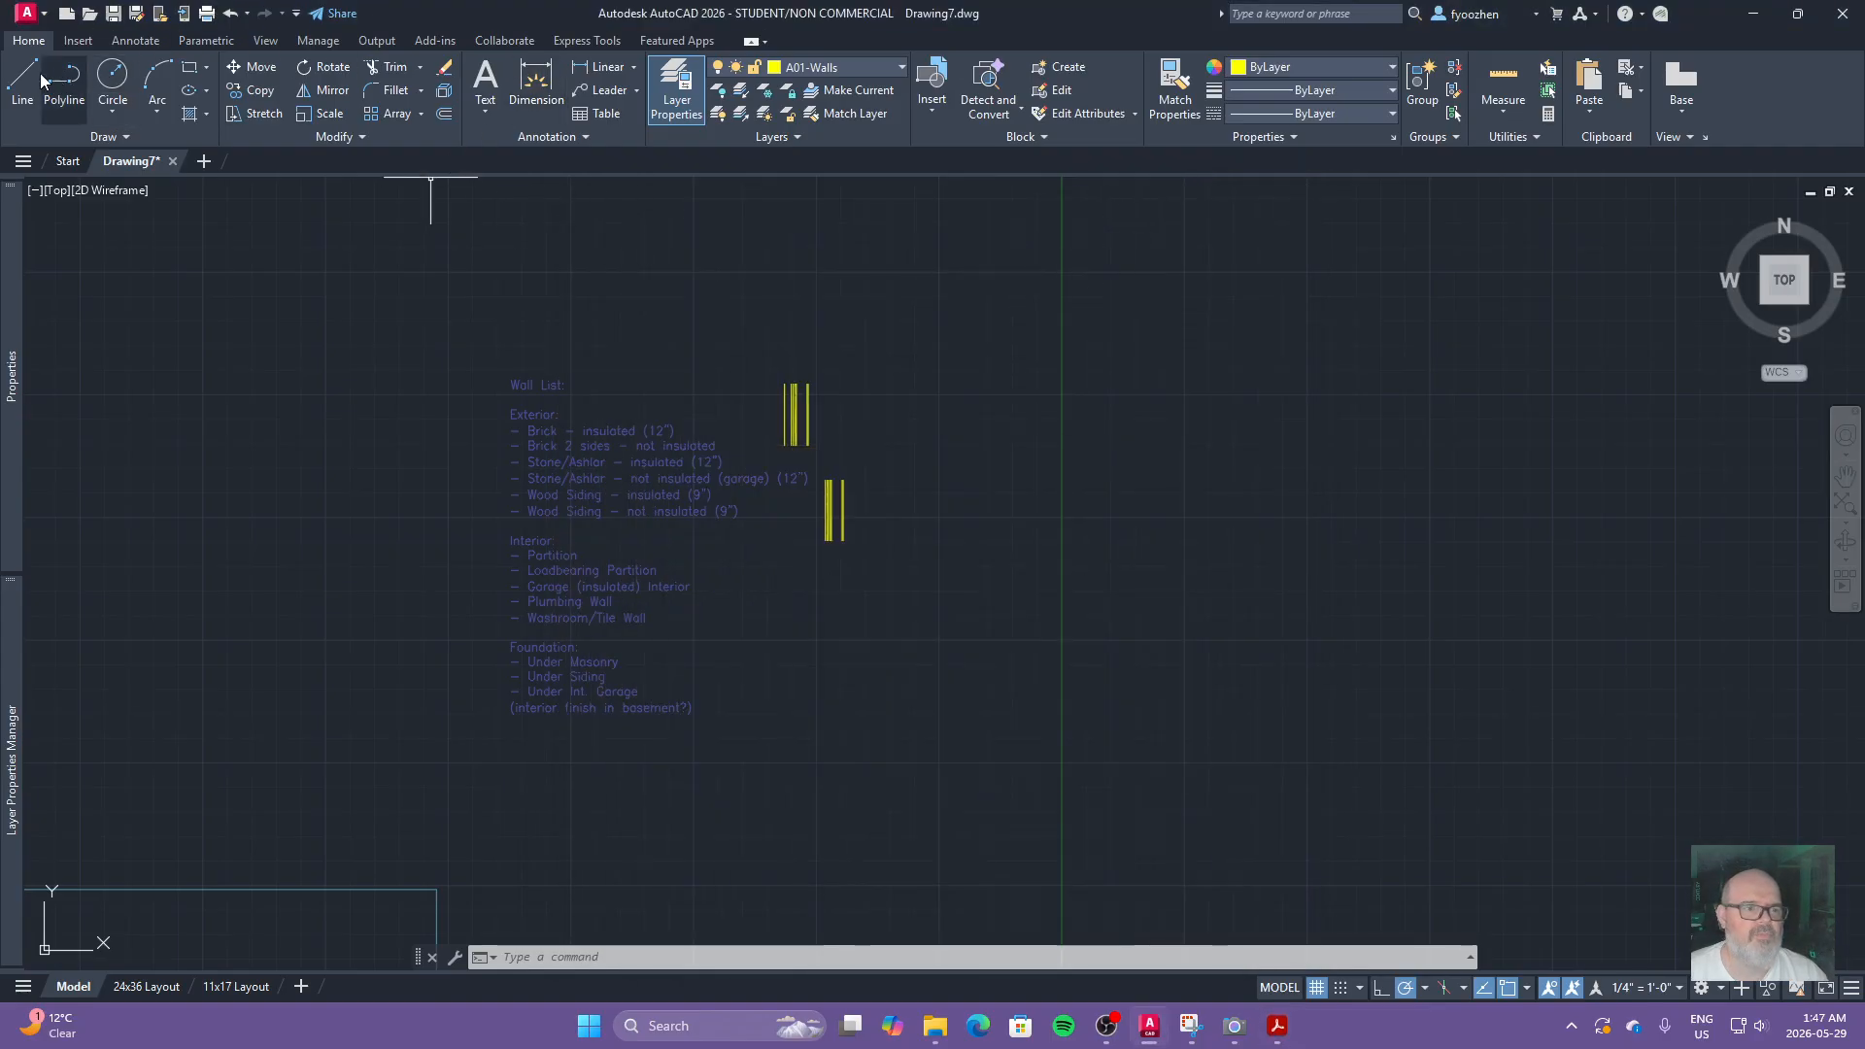
Step: Find the initial 17x11 layout workspace frame in model space and examine its extents, leaving the Line command
left_click(21, 83)
scroll(1033, 524, "down", 3)
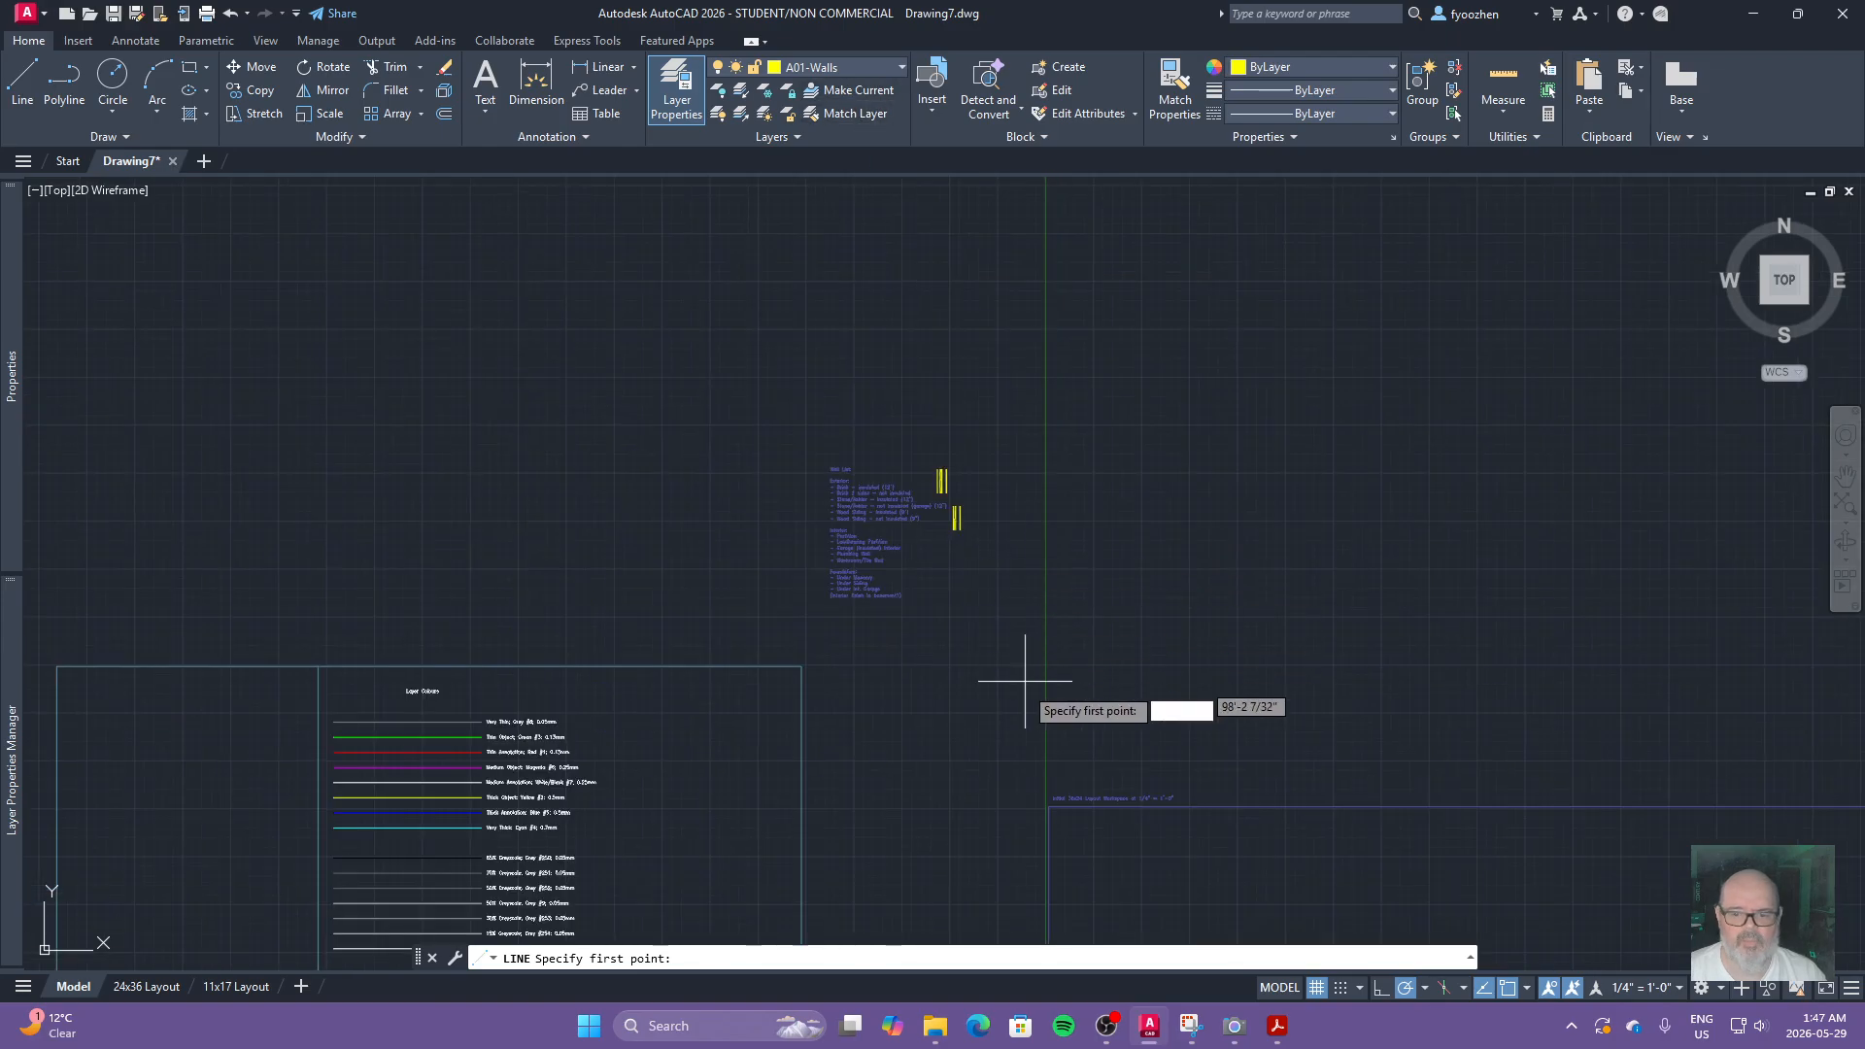
middle_click_drag(1007, 777, 700, 334)
scroll(927, 692, "down", 2)
scroll(854, 739, "up", 6)
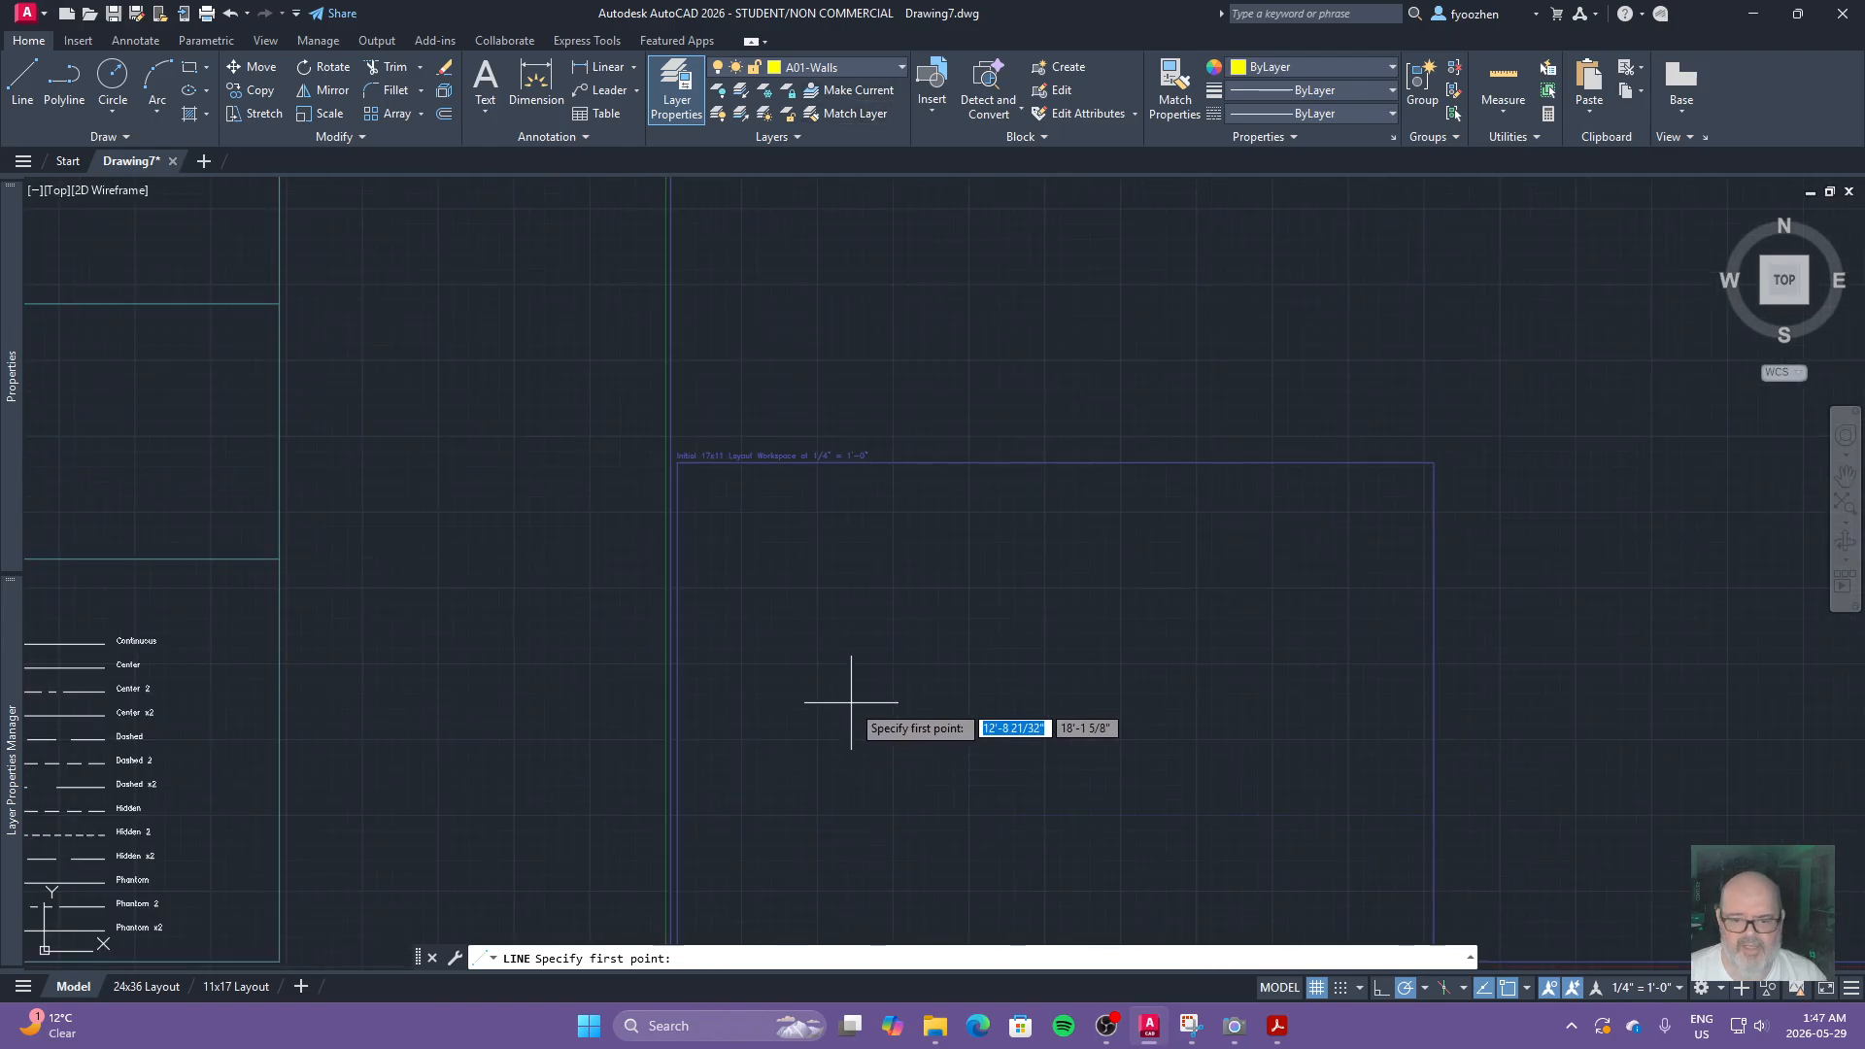
scroll(854, 516, "up", 2)
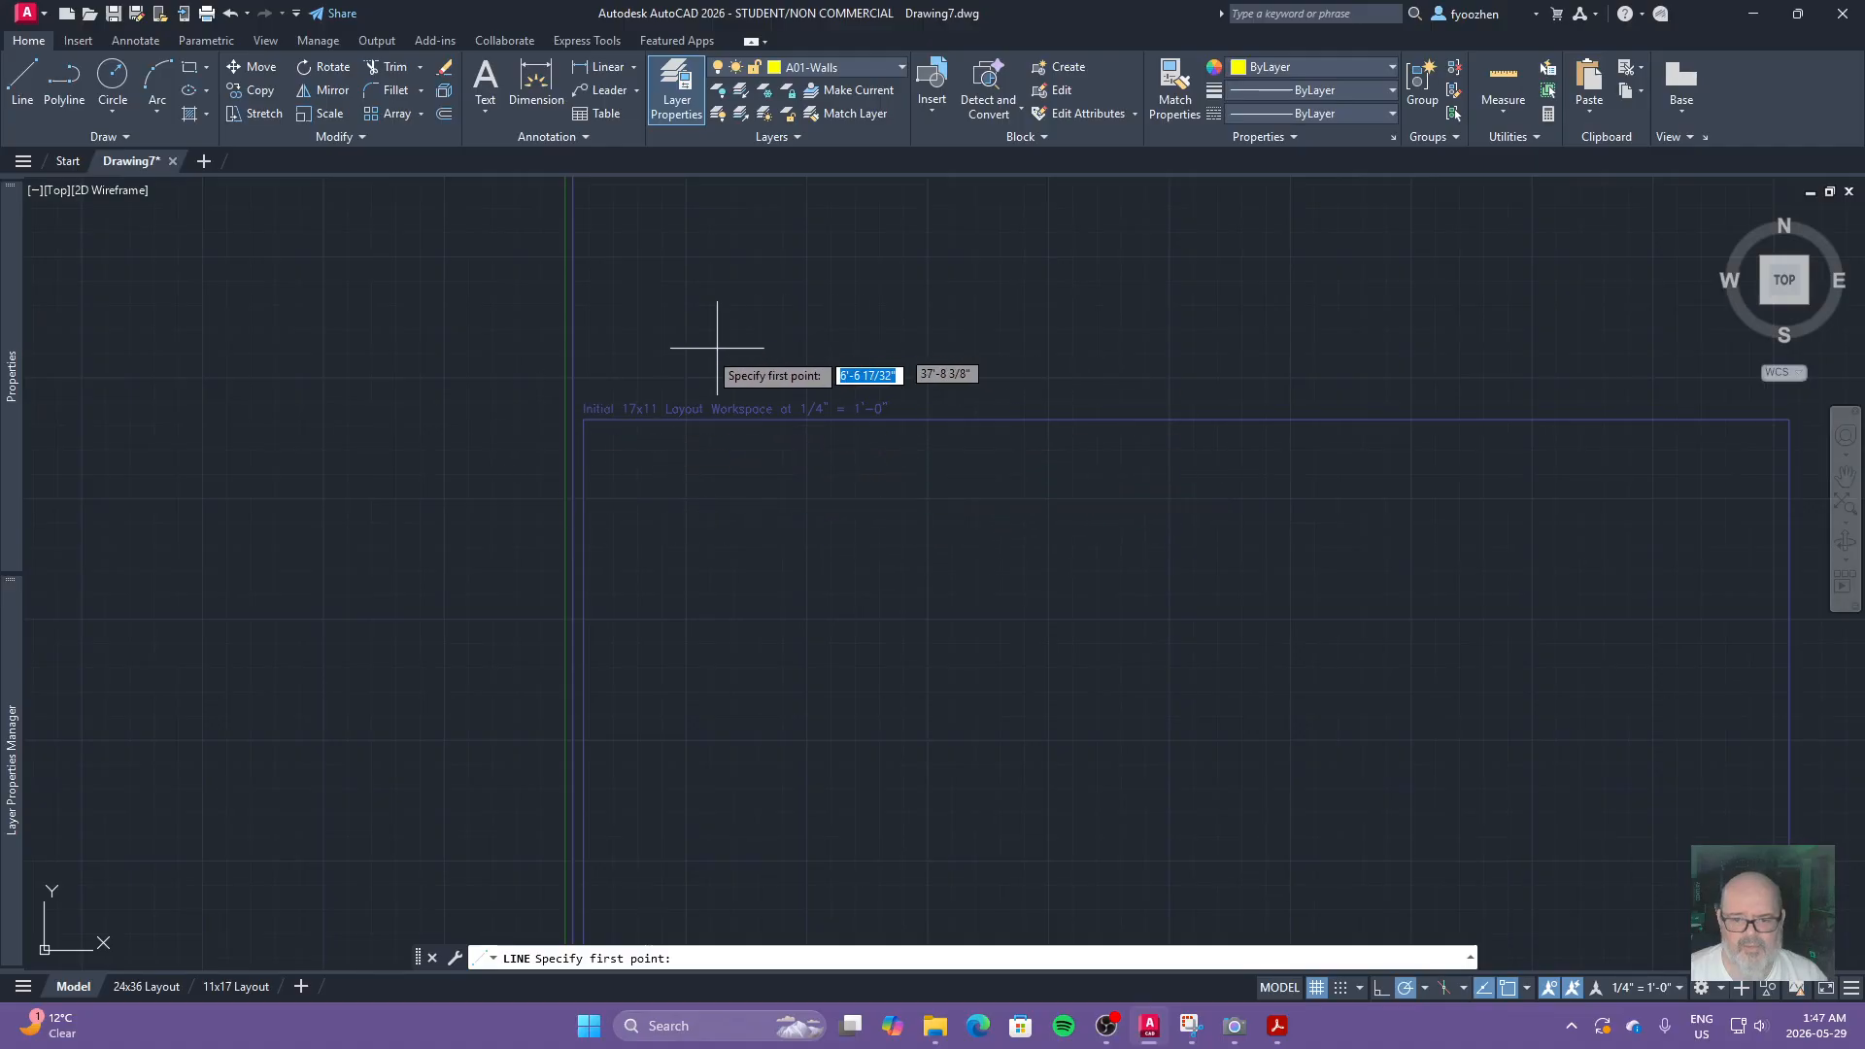
scroll(957, 522, "down", 4)
scroll(887, 492, "up", 6)
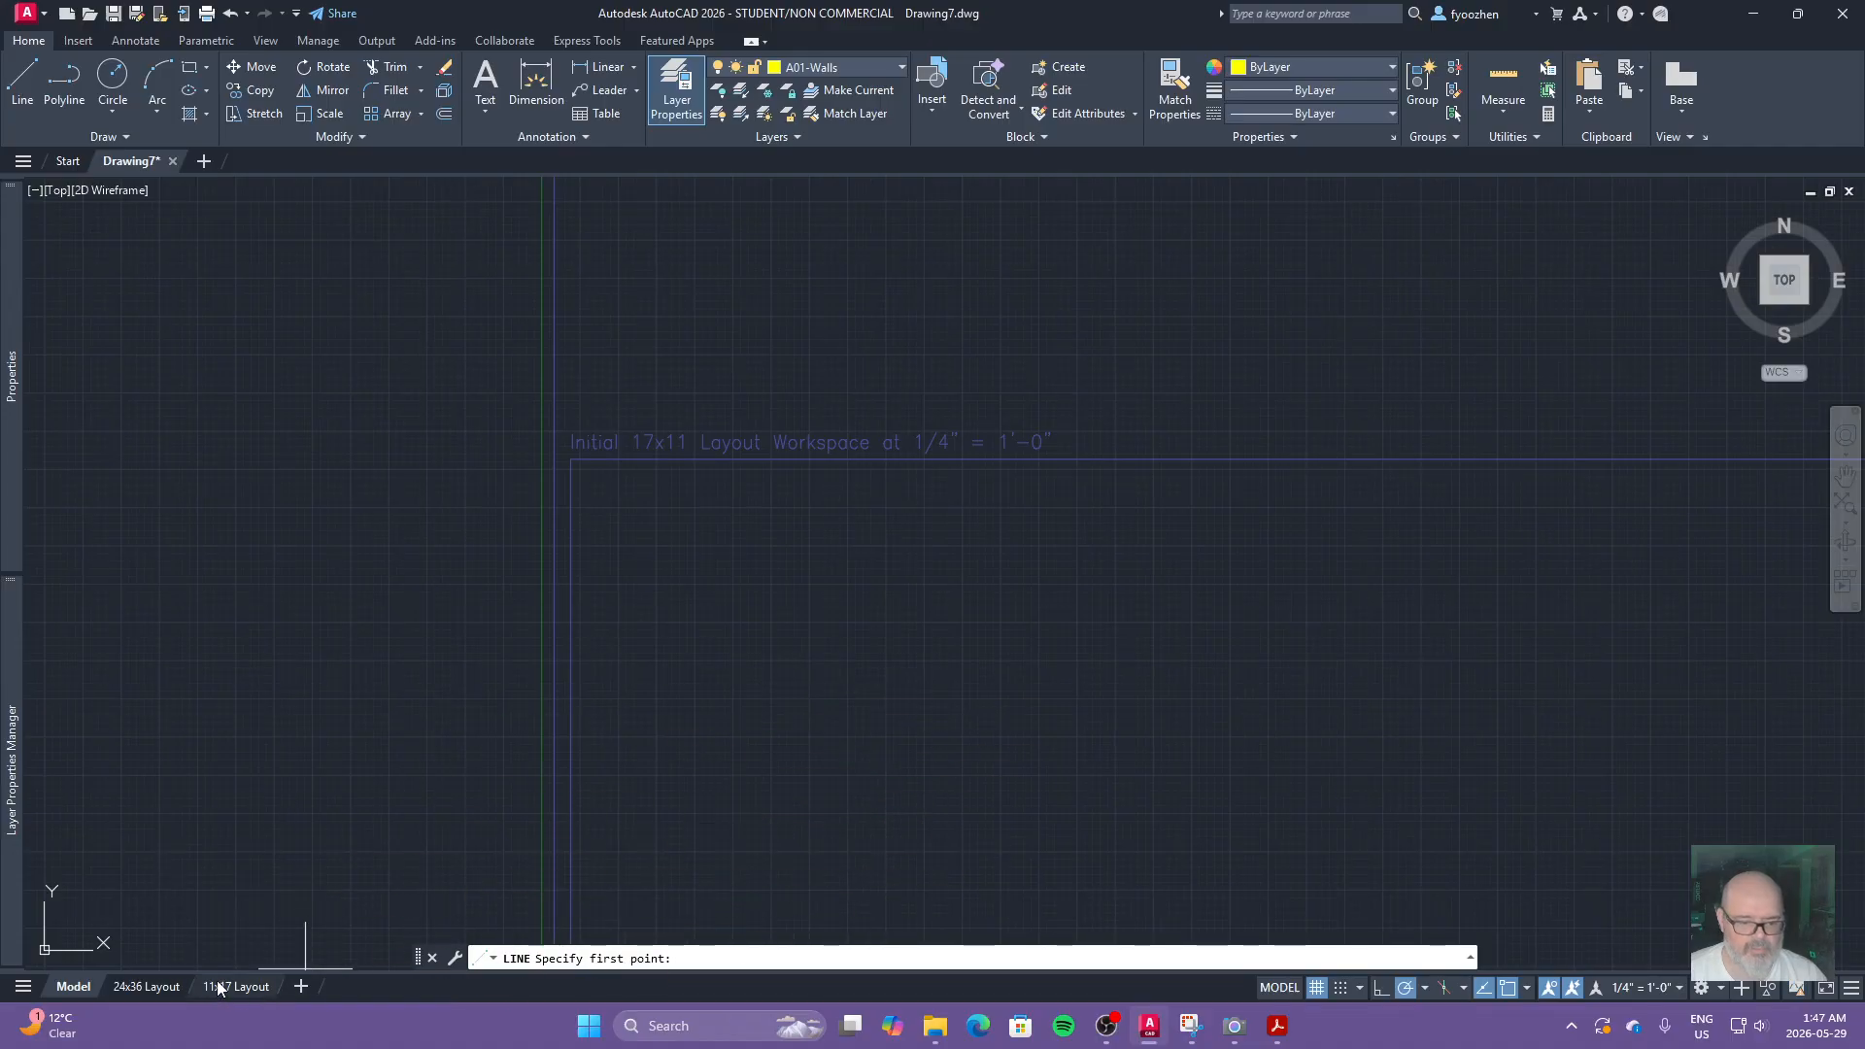
mouse_move(224, 985)
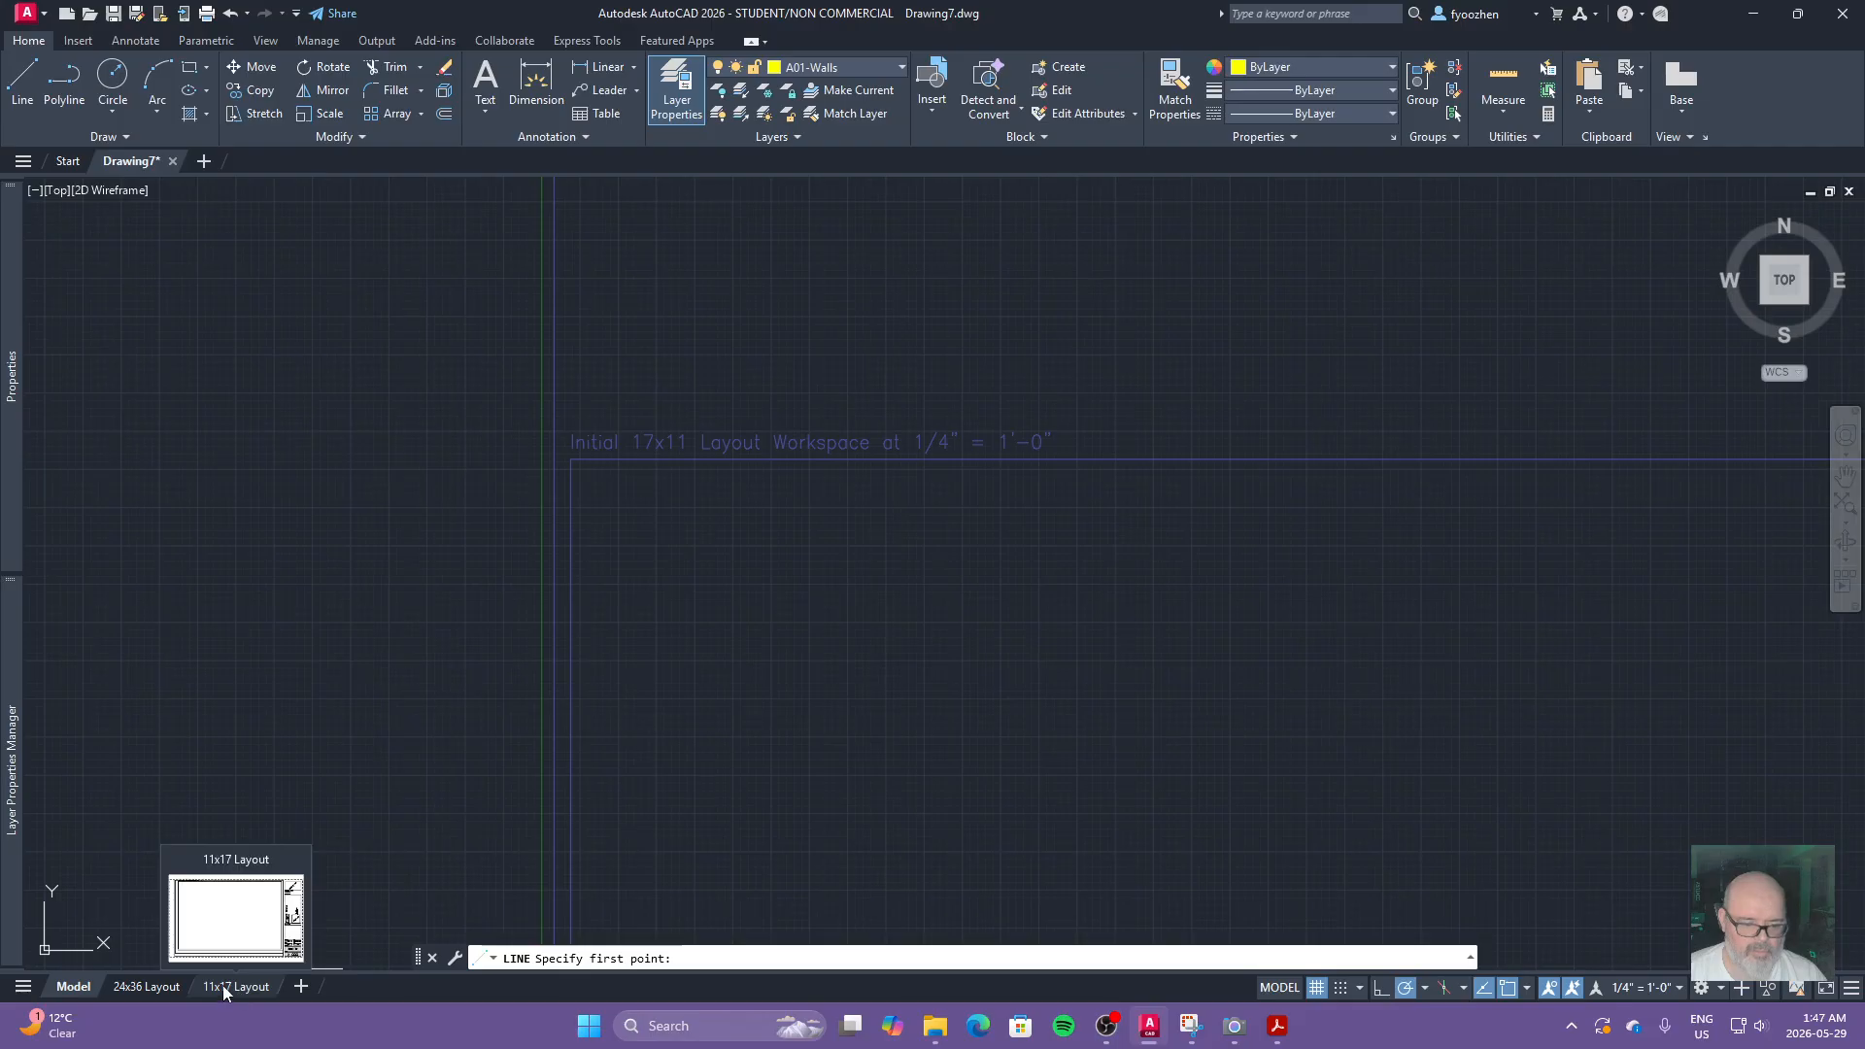
key("Escape")
Step: Examine the sheet and viewport of the 11x17 Layout and return to model space
left_click(223, 986)
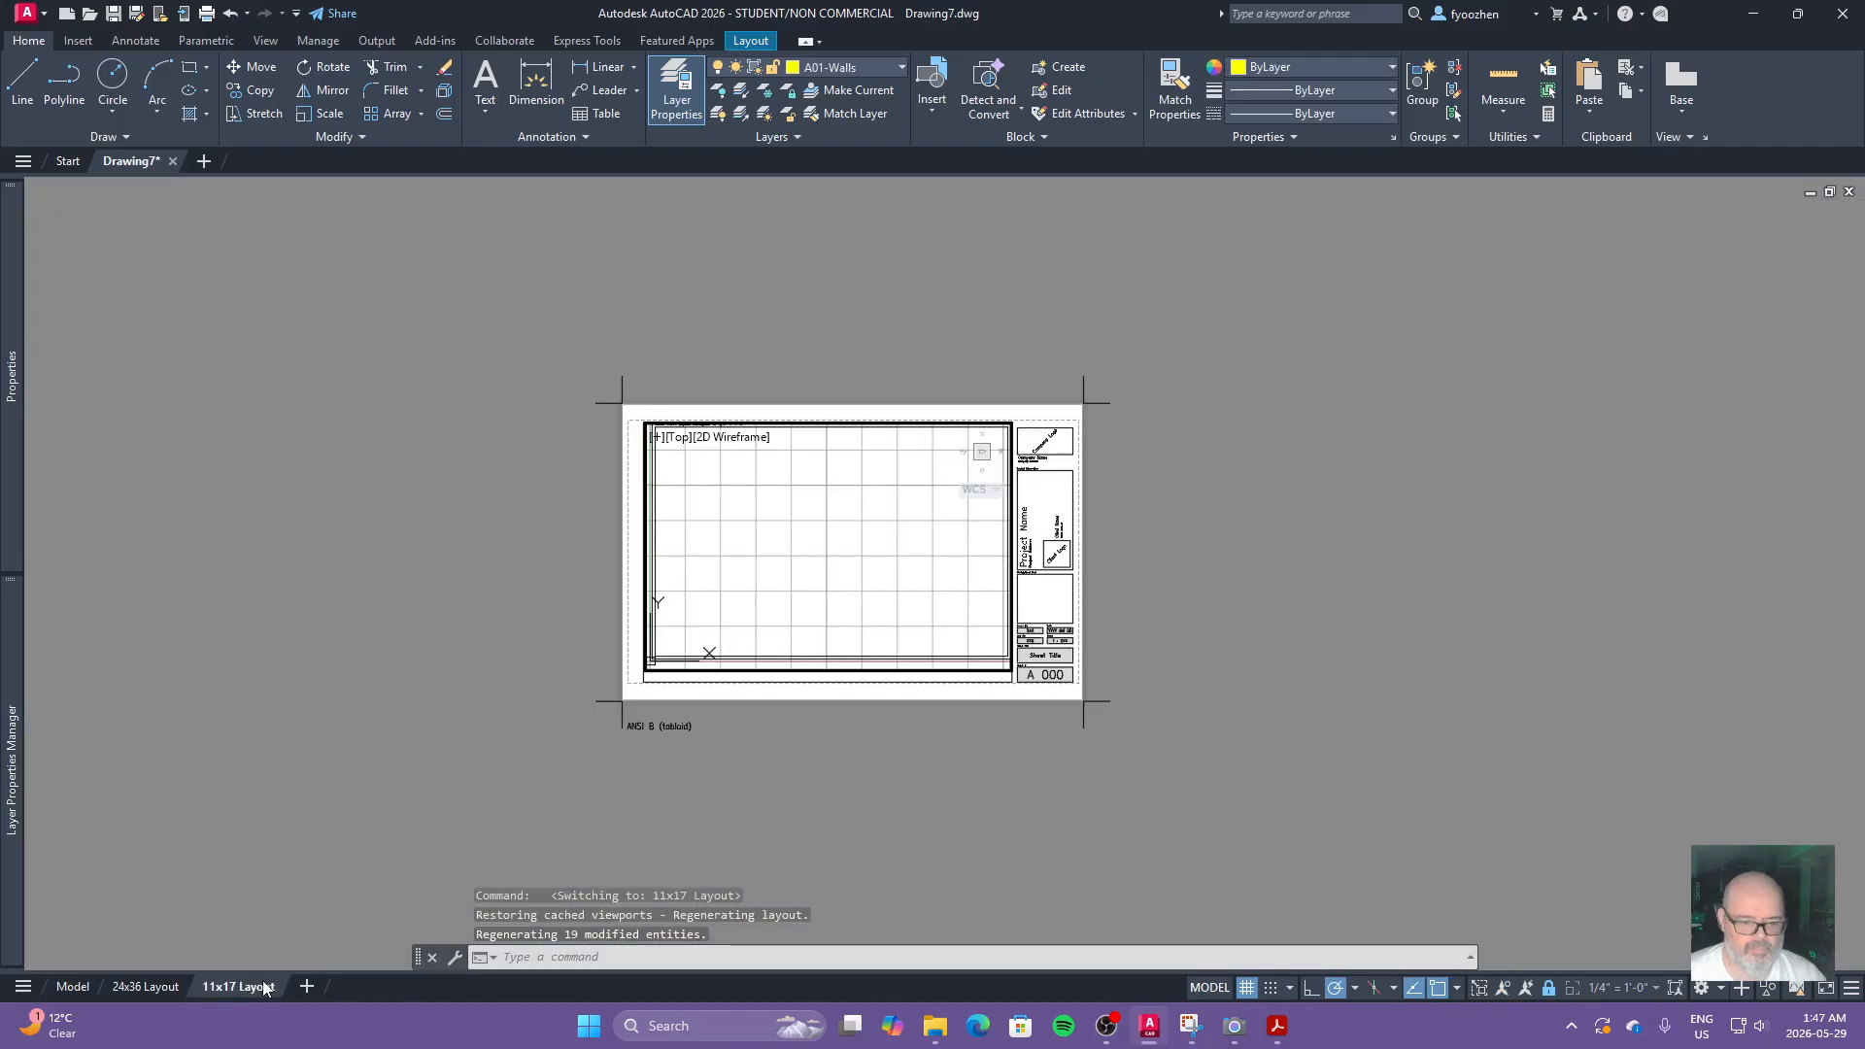
scroll(868, 602, "up", 4)
scroll(1144, 710, "down", 2)
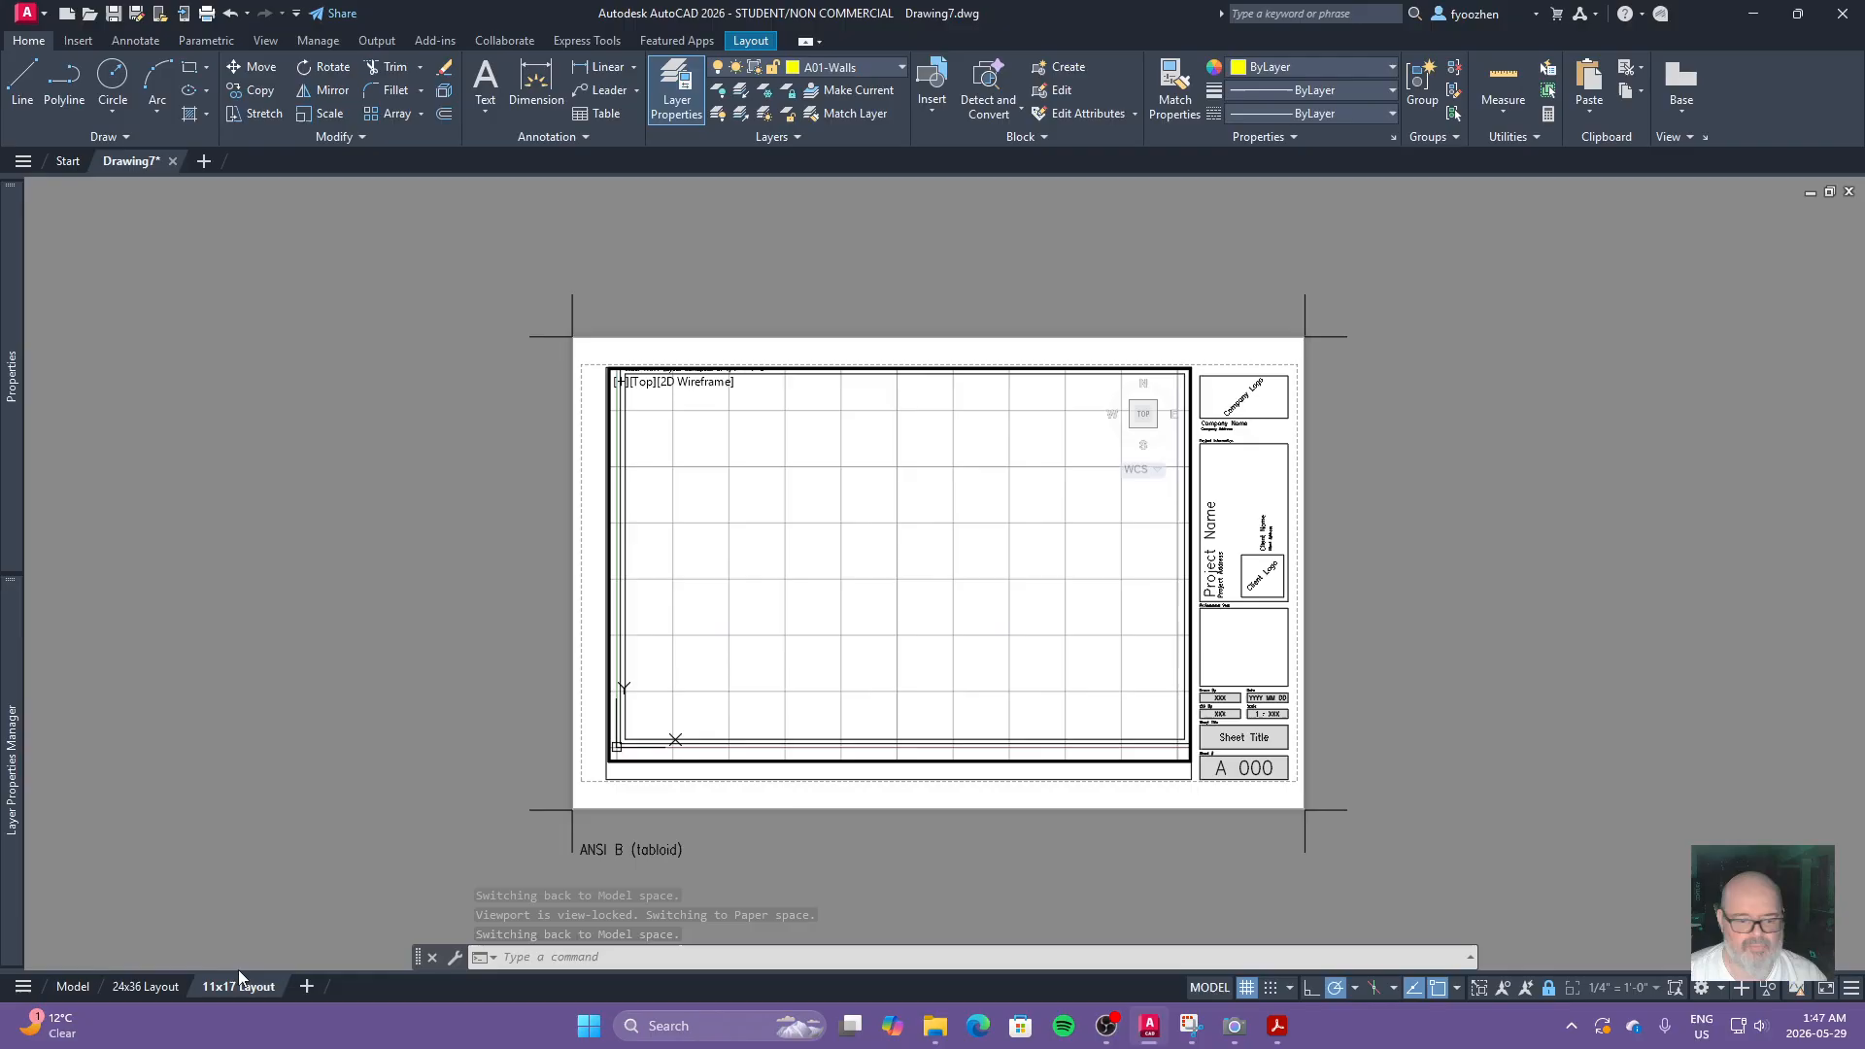
left_click(70, 987)
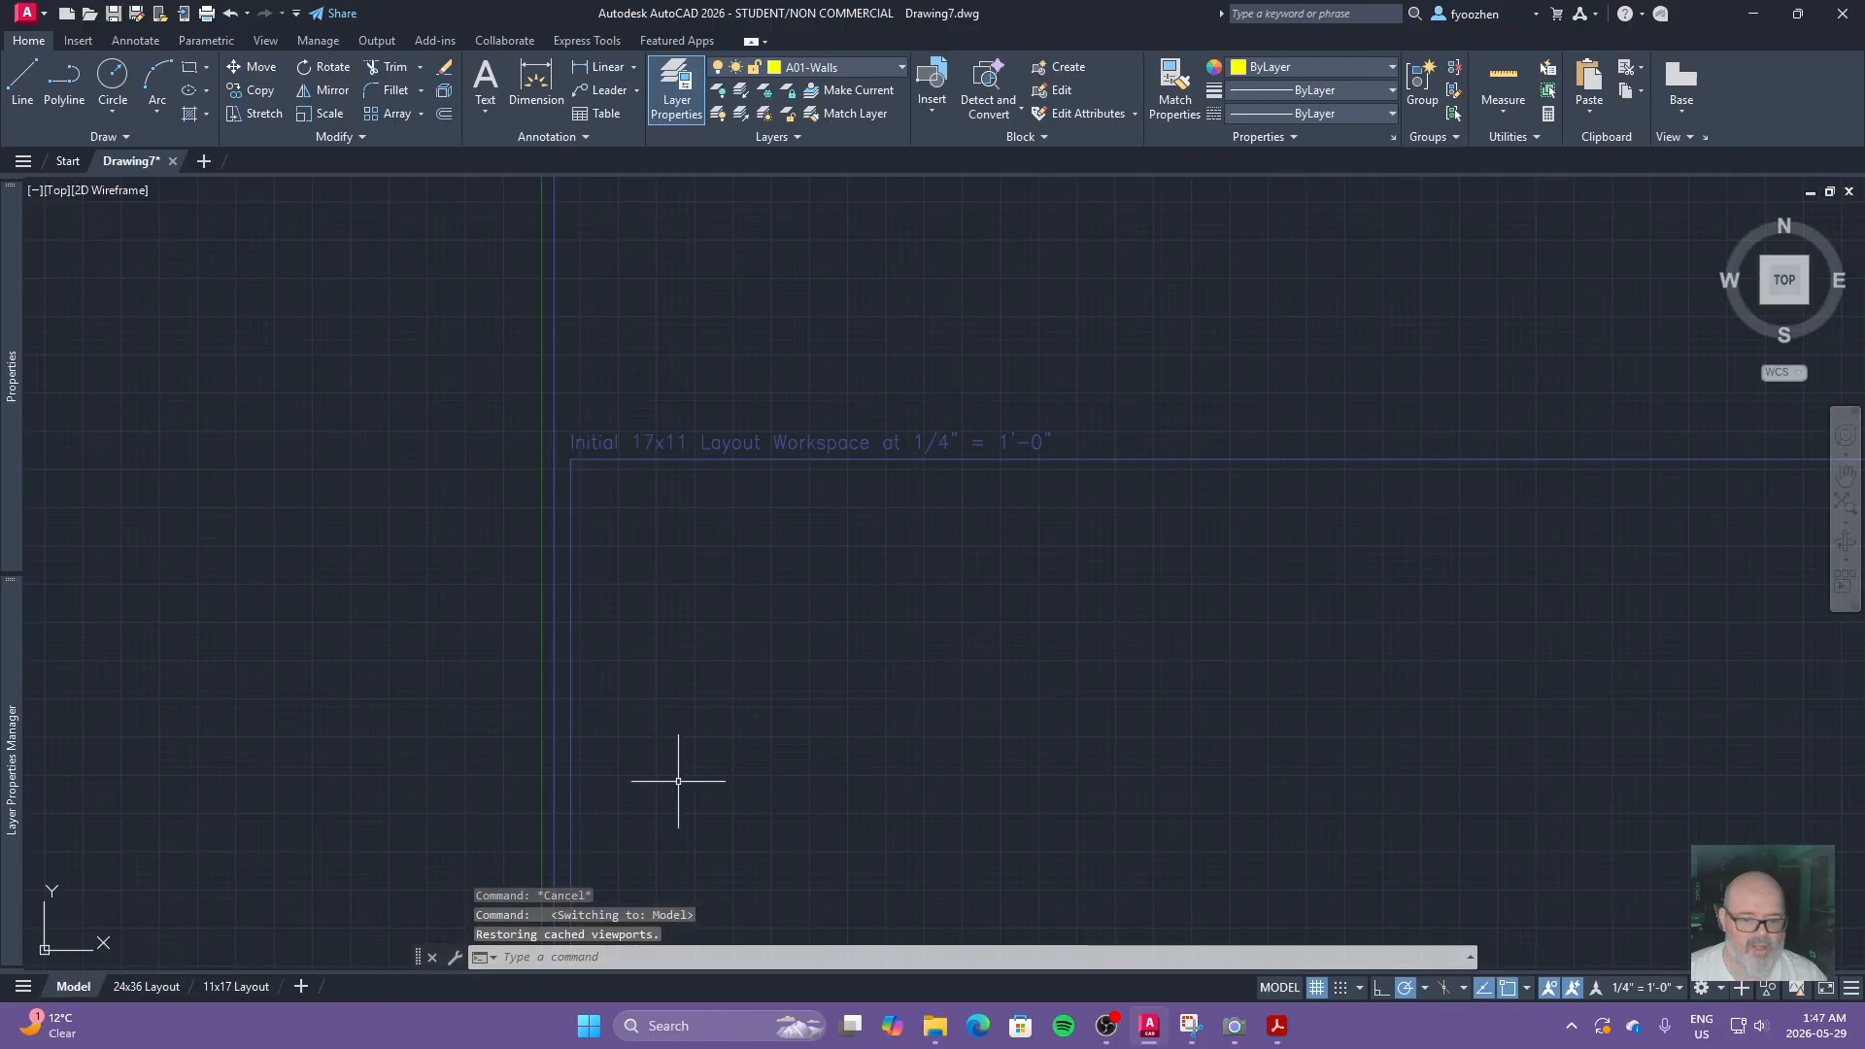
Step: Check the 17x11 workspace frame's layer and its plot setting in the layer list, and clear the selection
left_click(577, 572)
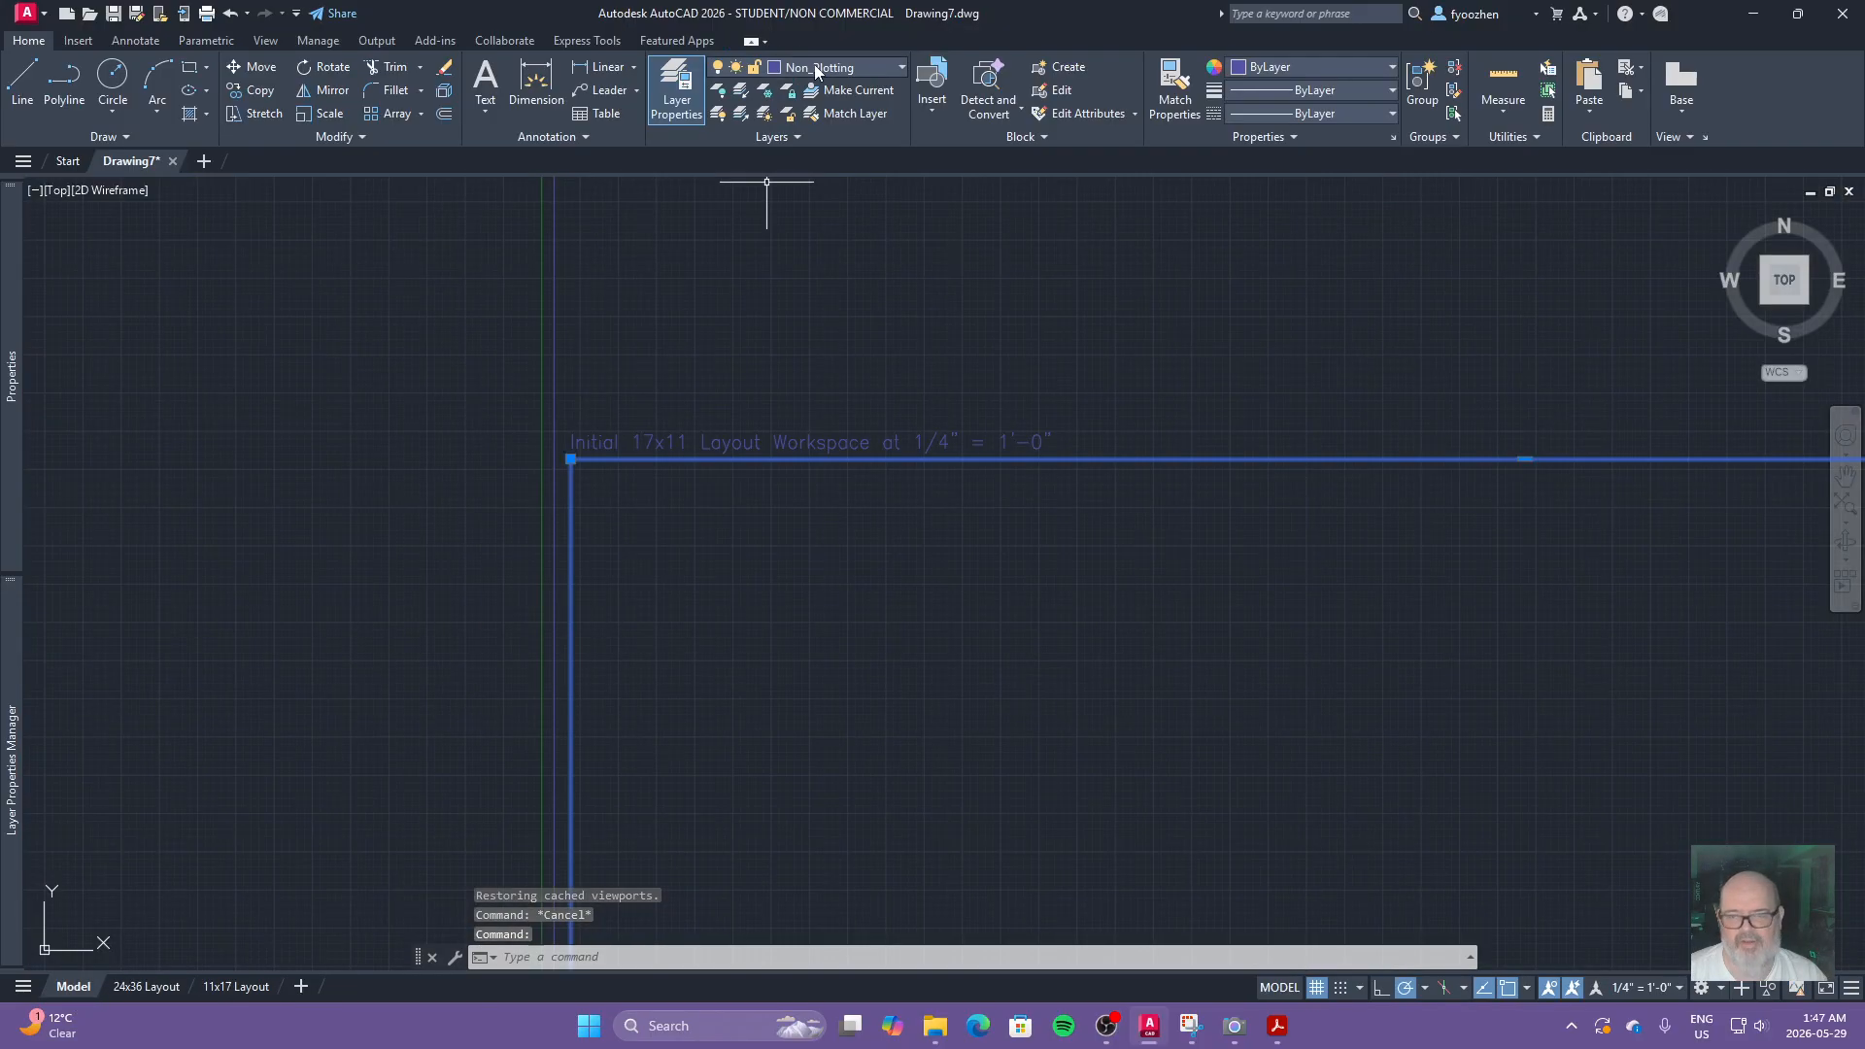
mouse_move(14, 777)
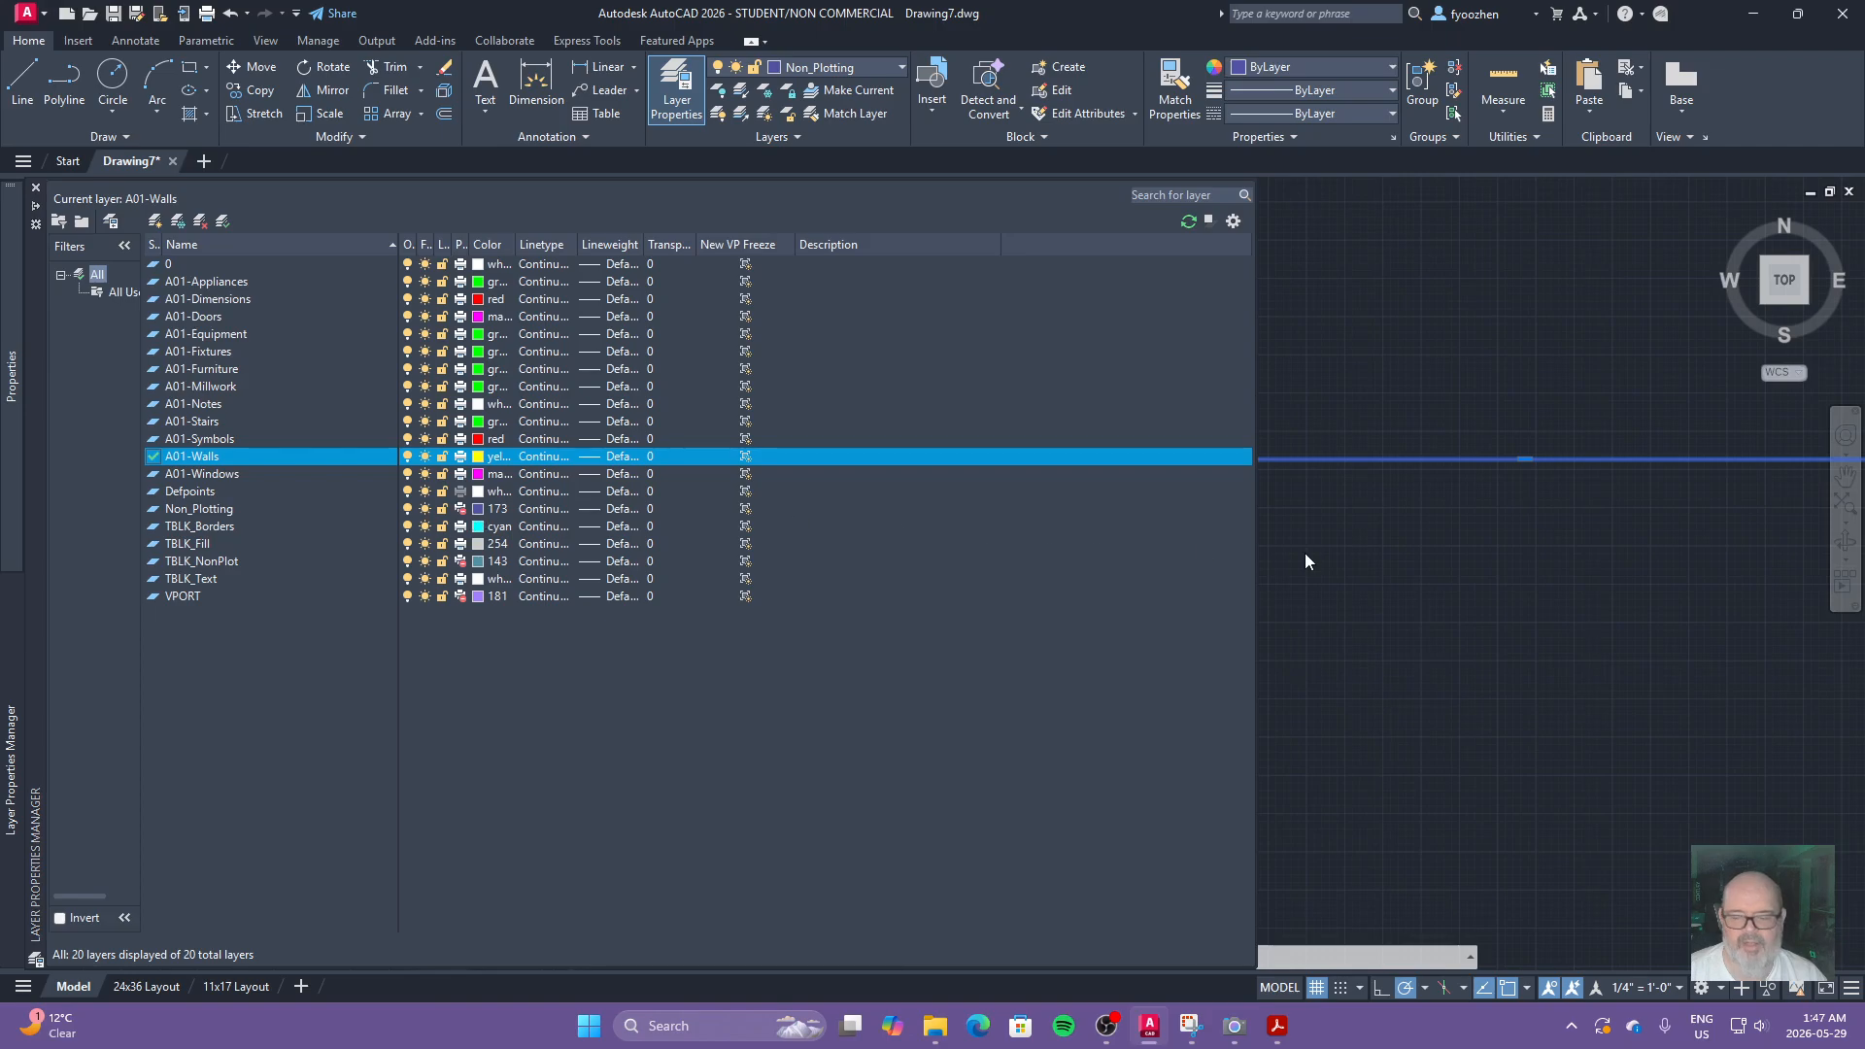
key("Escape")
key("Escape")
Step: Draw a horizontal line 38'10" long on the walls layer for the house's upper exterior wall, starting inside the 17x11 workspace
scroll(1437, 618, "down", 2)
middle_click_drag(1436, 617, 819, 329)
left_click(33, 66)
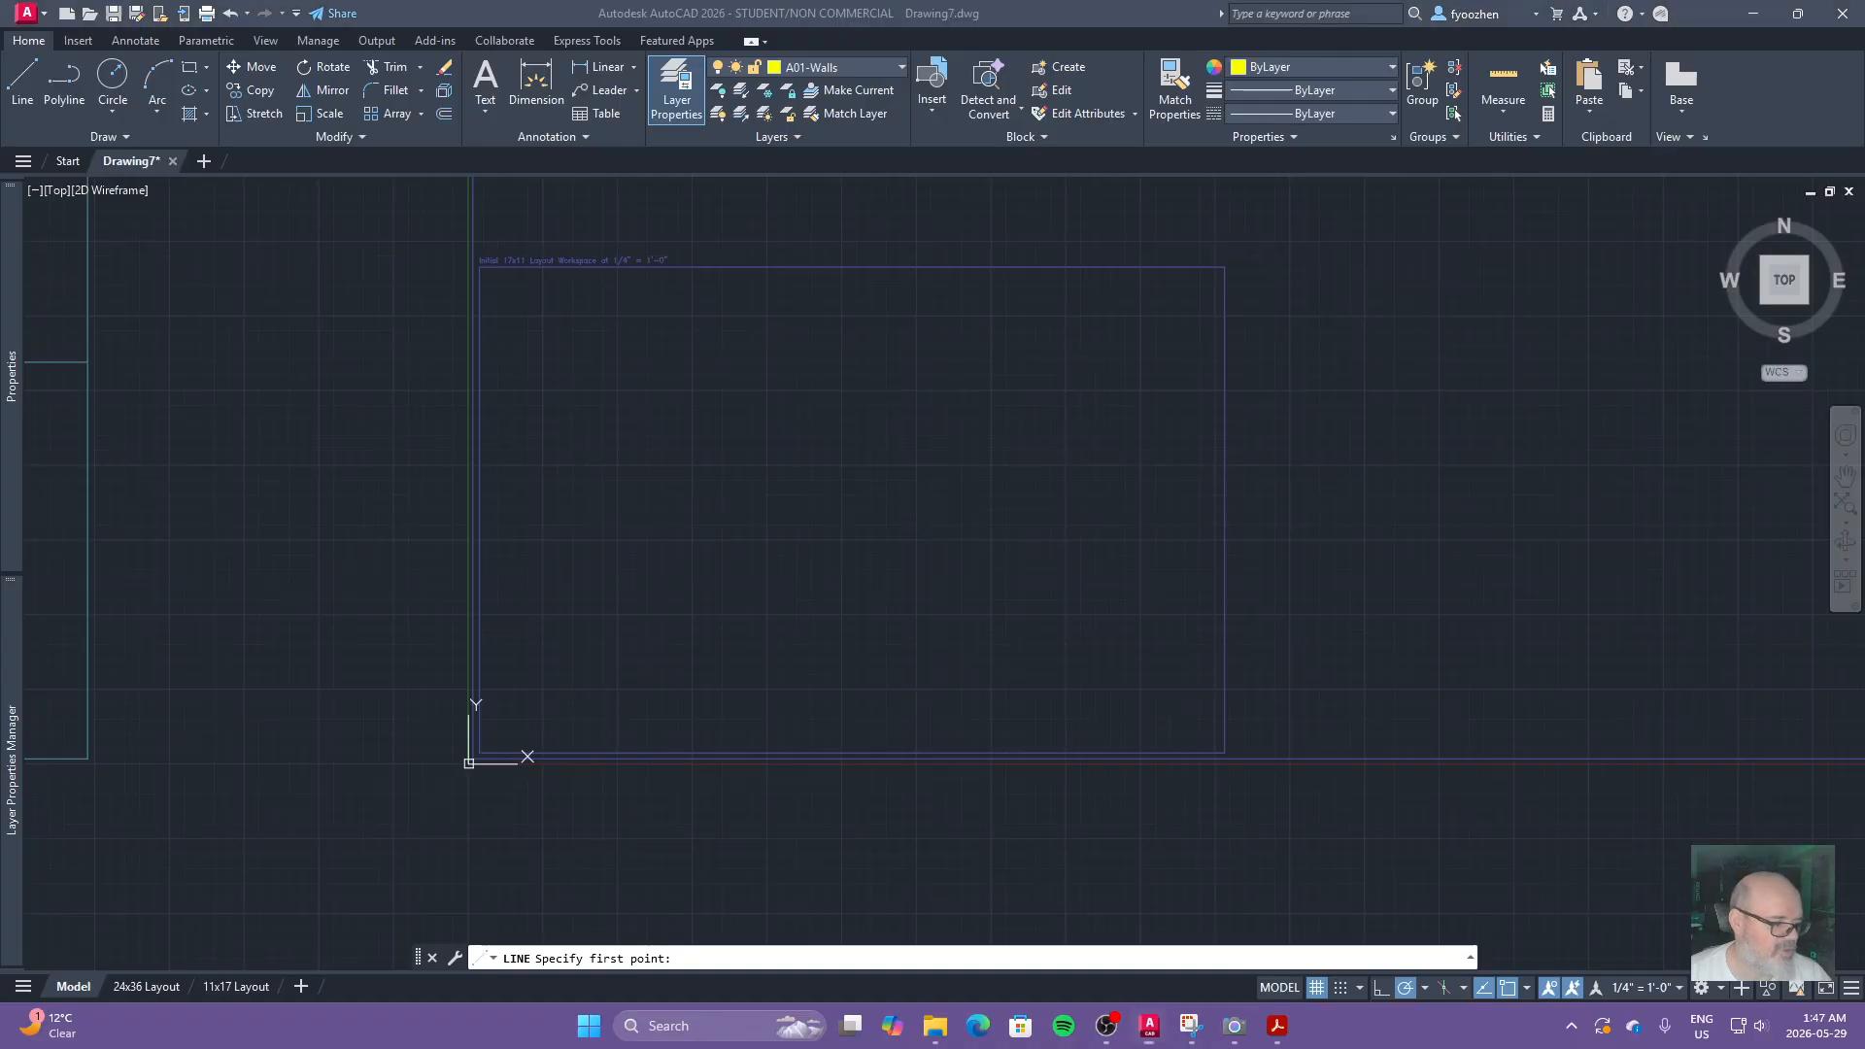
key("alt+Tab")
left_click_drag(1104, 199, 0, 270)
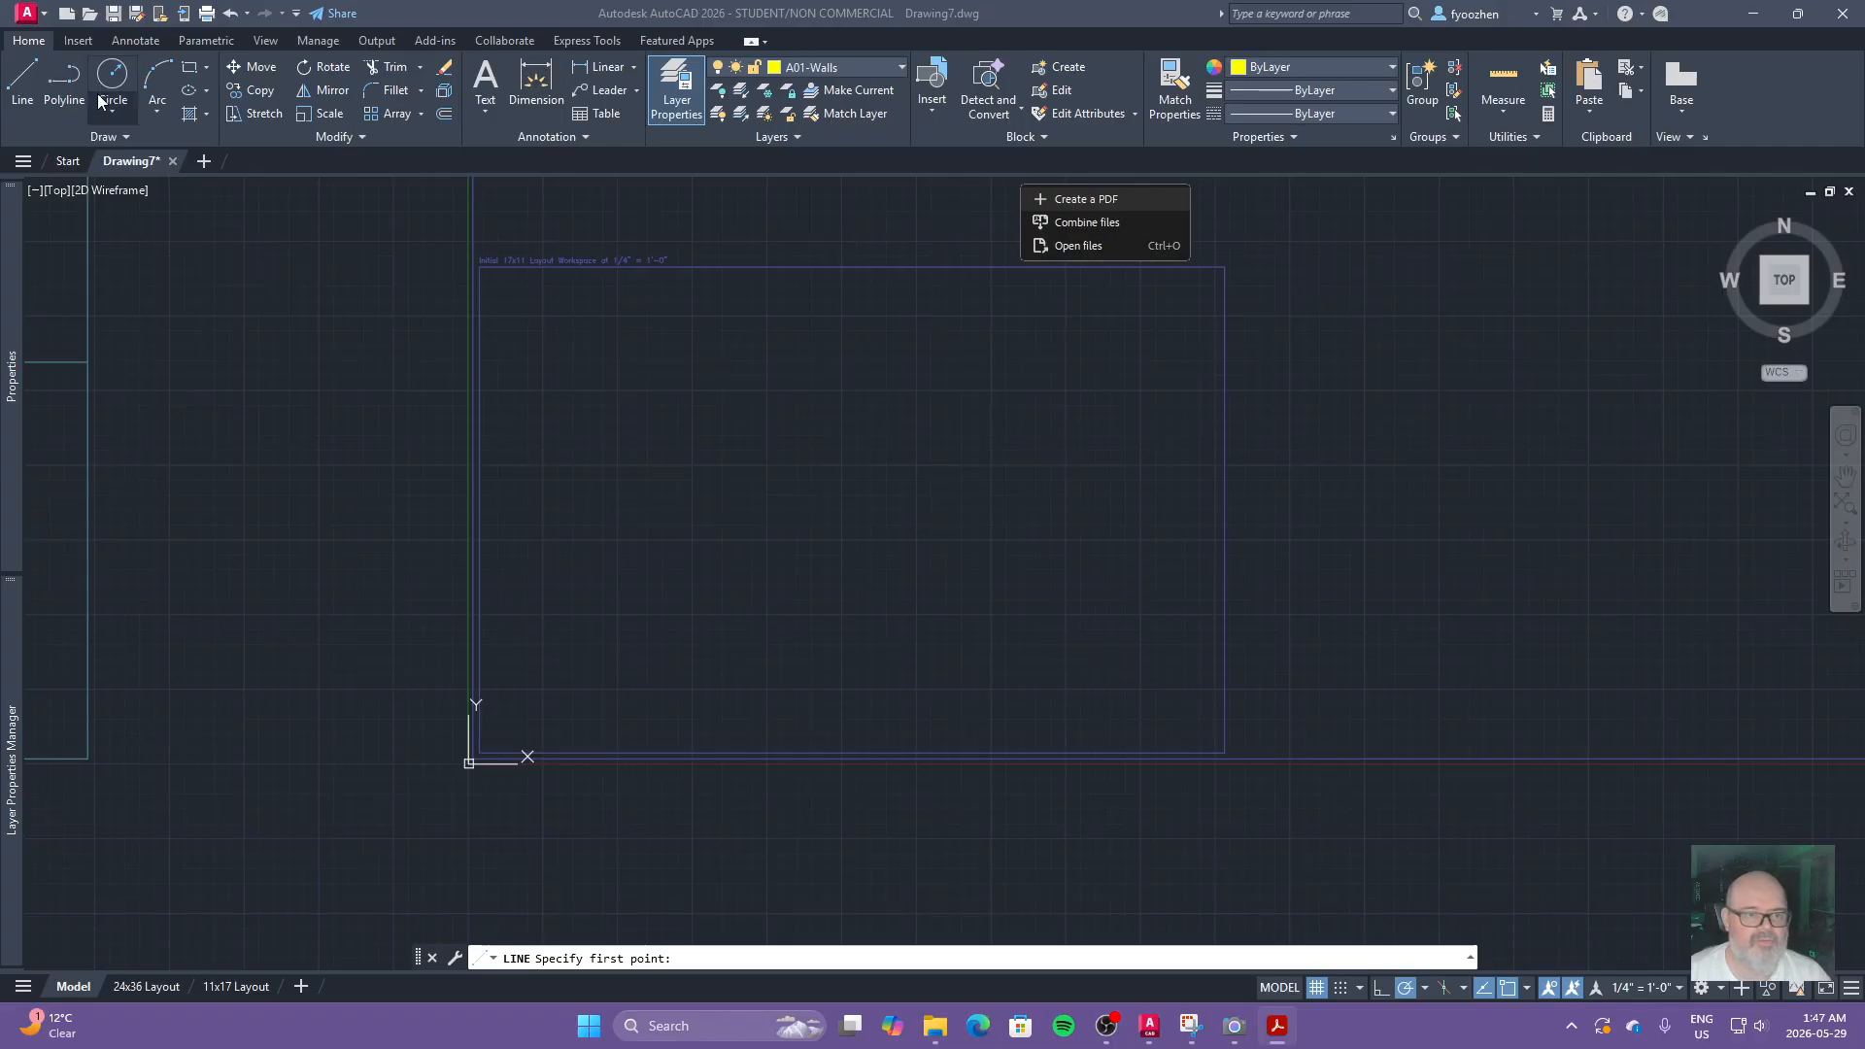
left_click(23, 85)
left_click(614, 323)
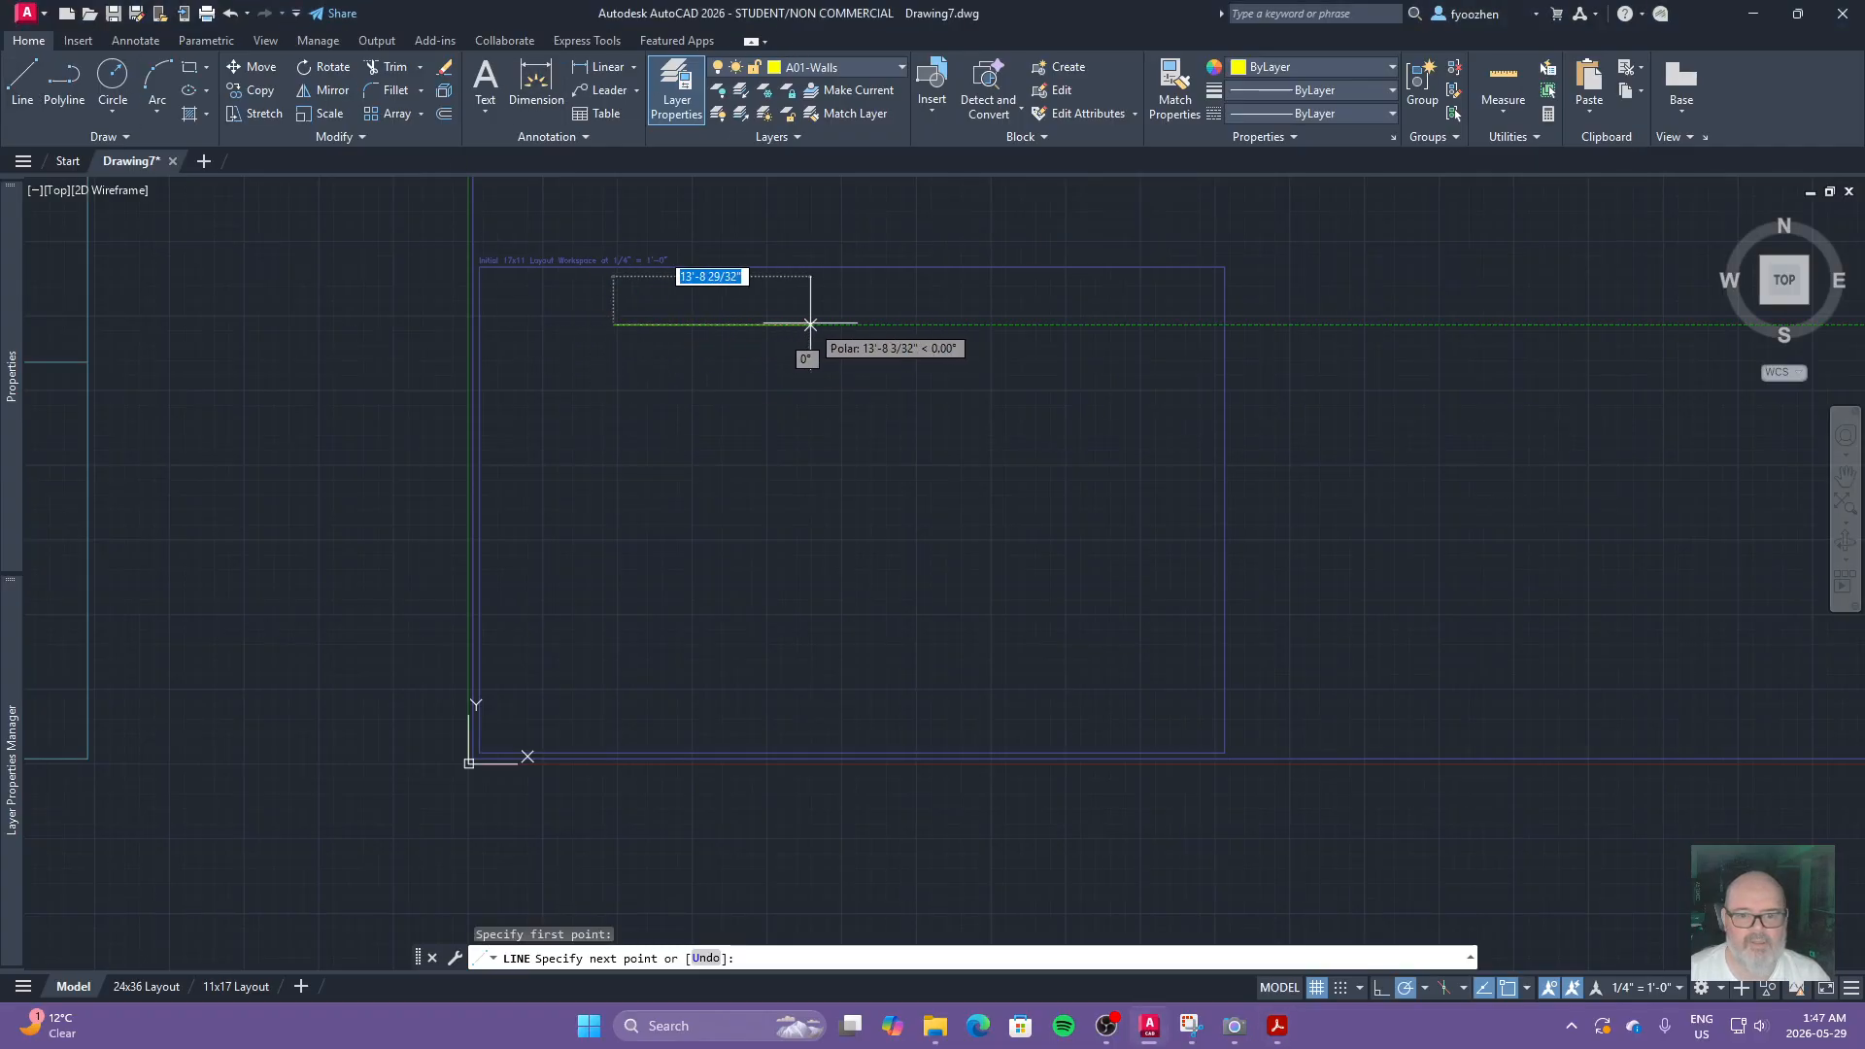
type("38")
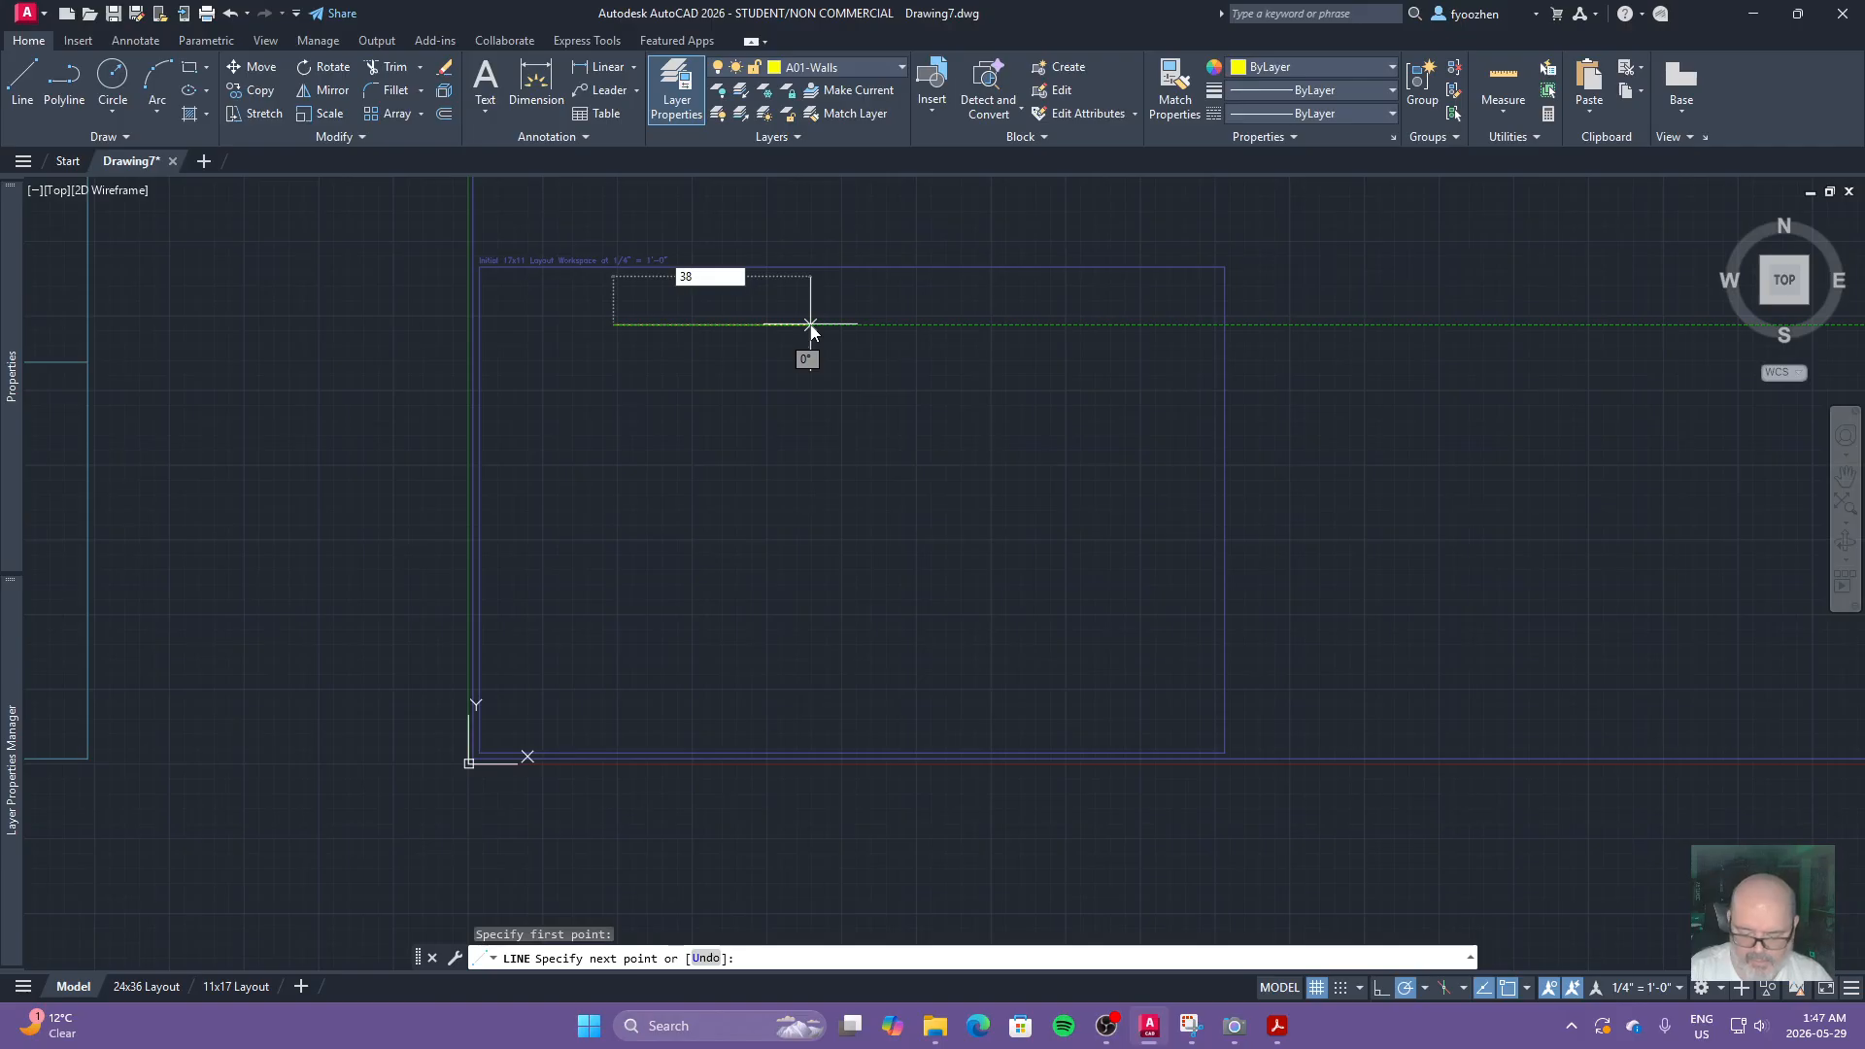
type("'10")
key("Return")
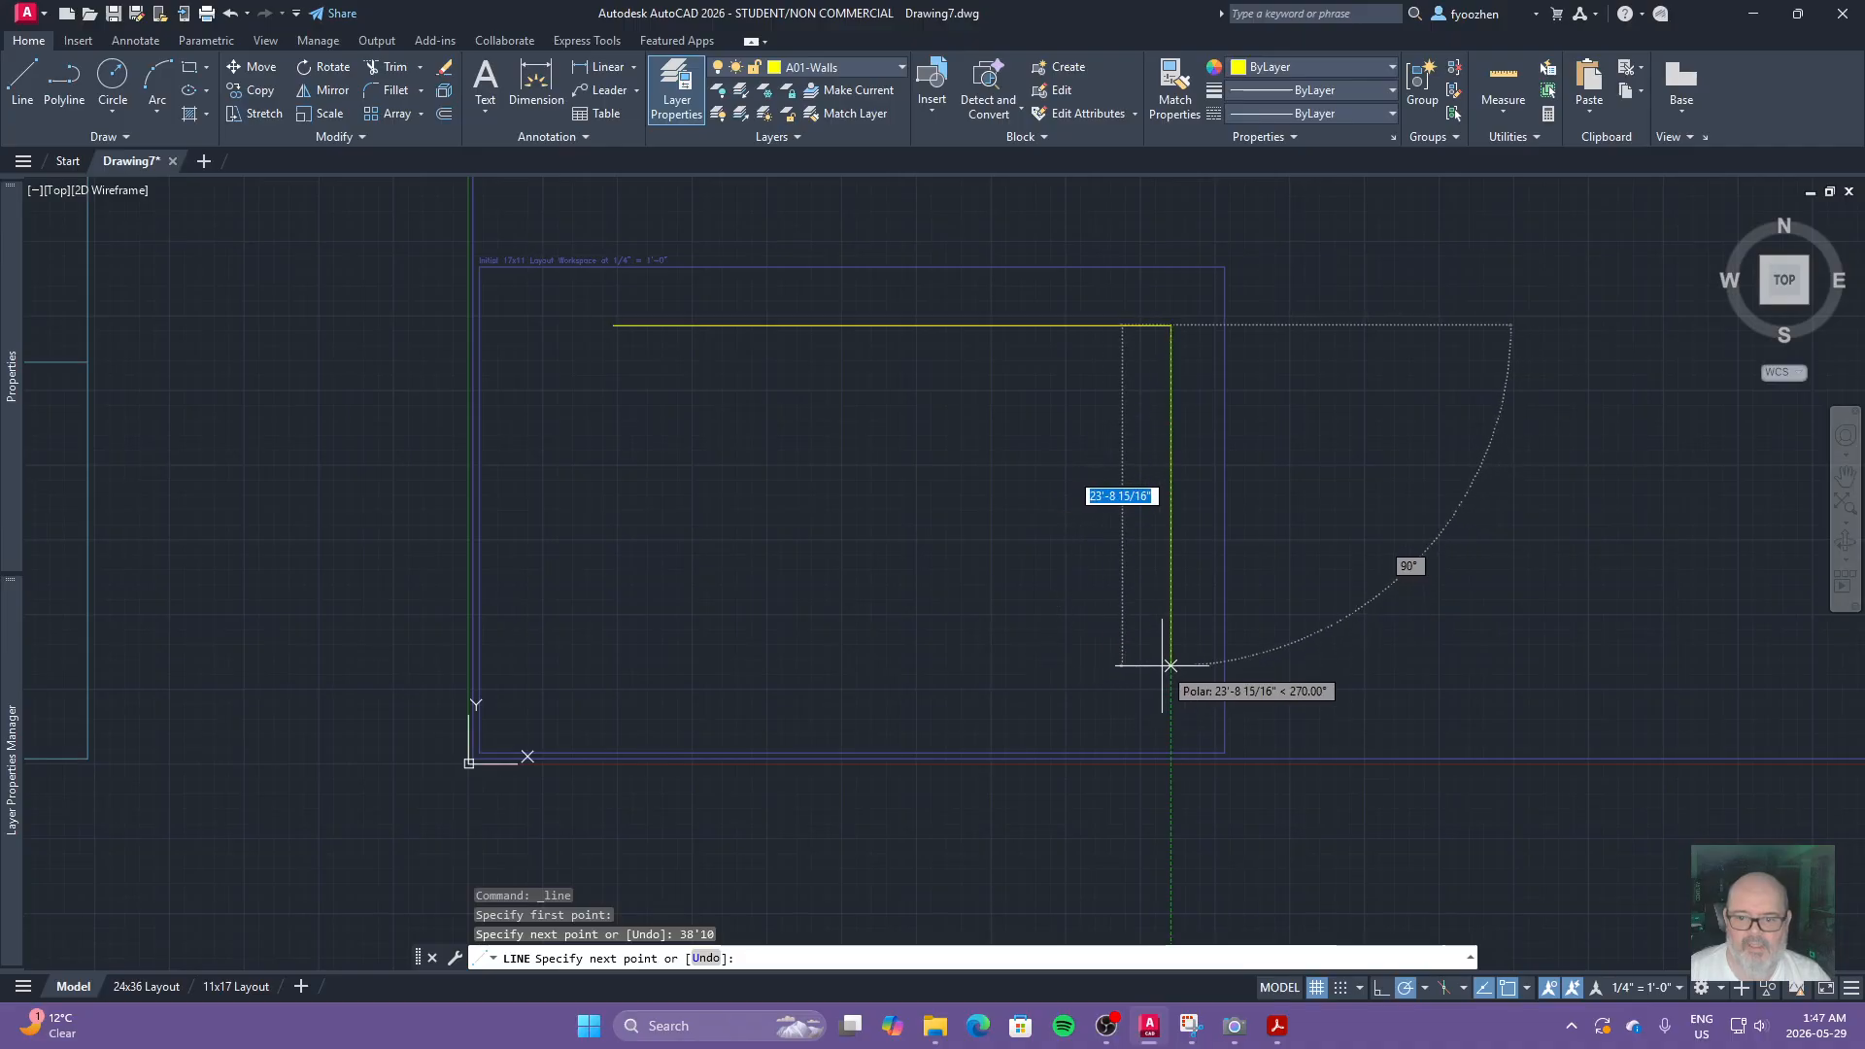
Step: Continue from its right end with a vertical 44' line downward for the house's right exterior wall, ending the Line command
type("44")
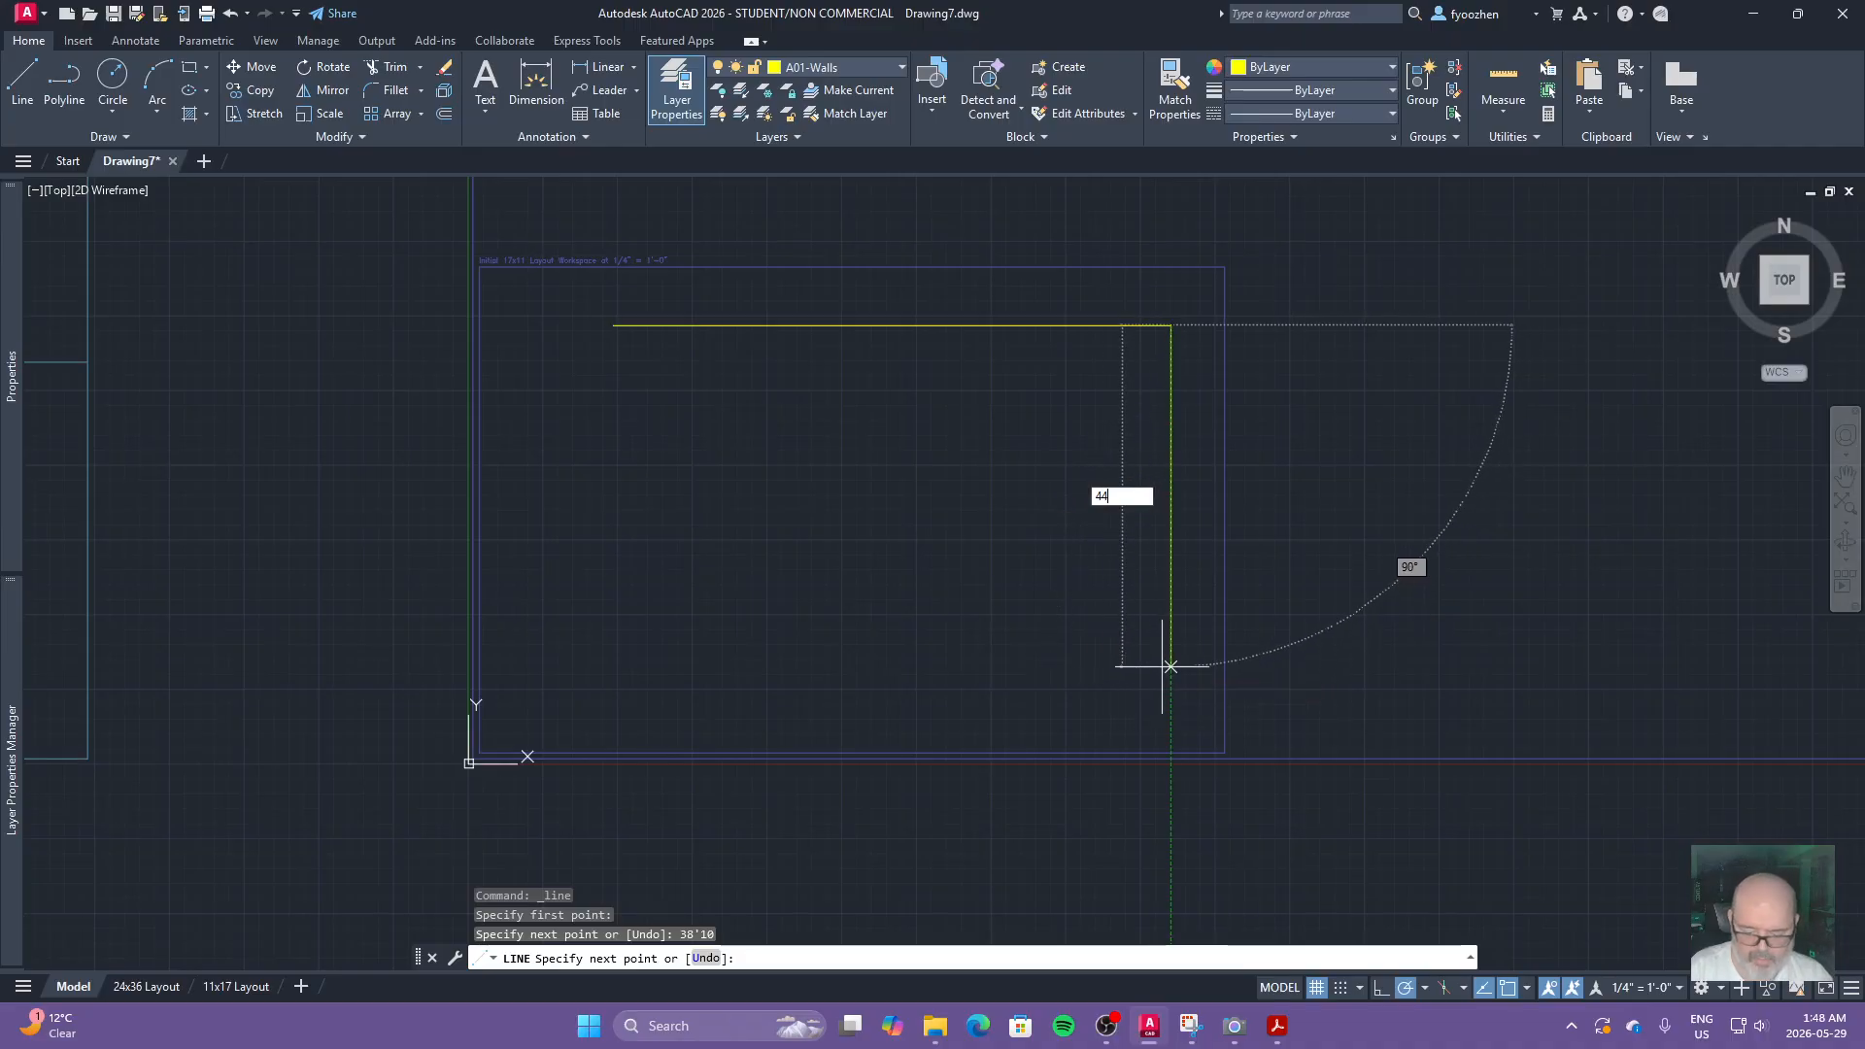
type("'")
key("Return")
key("Escape")
Step: Measure the depth of the wall outline downward from the free end of the upper wall line with DIST
scroll(1379, 689, "down", 3)
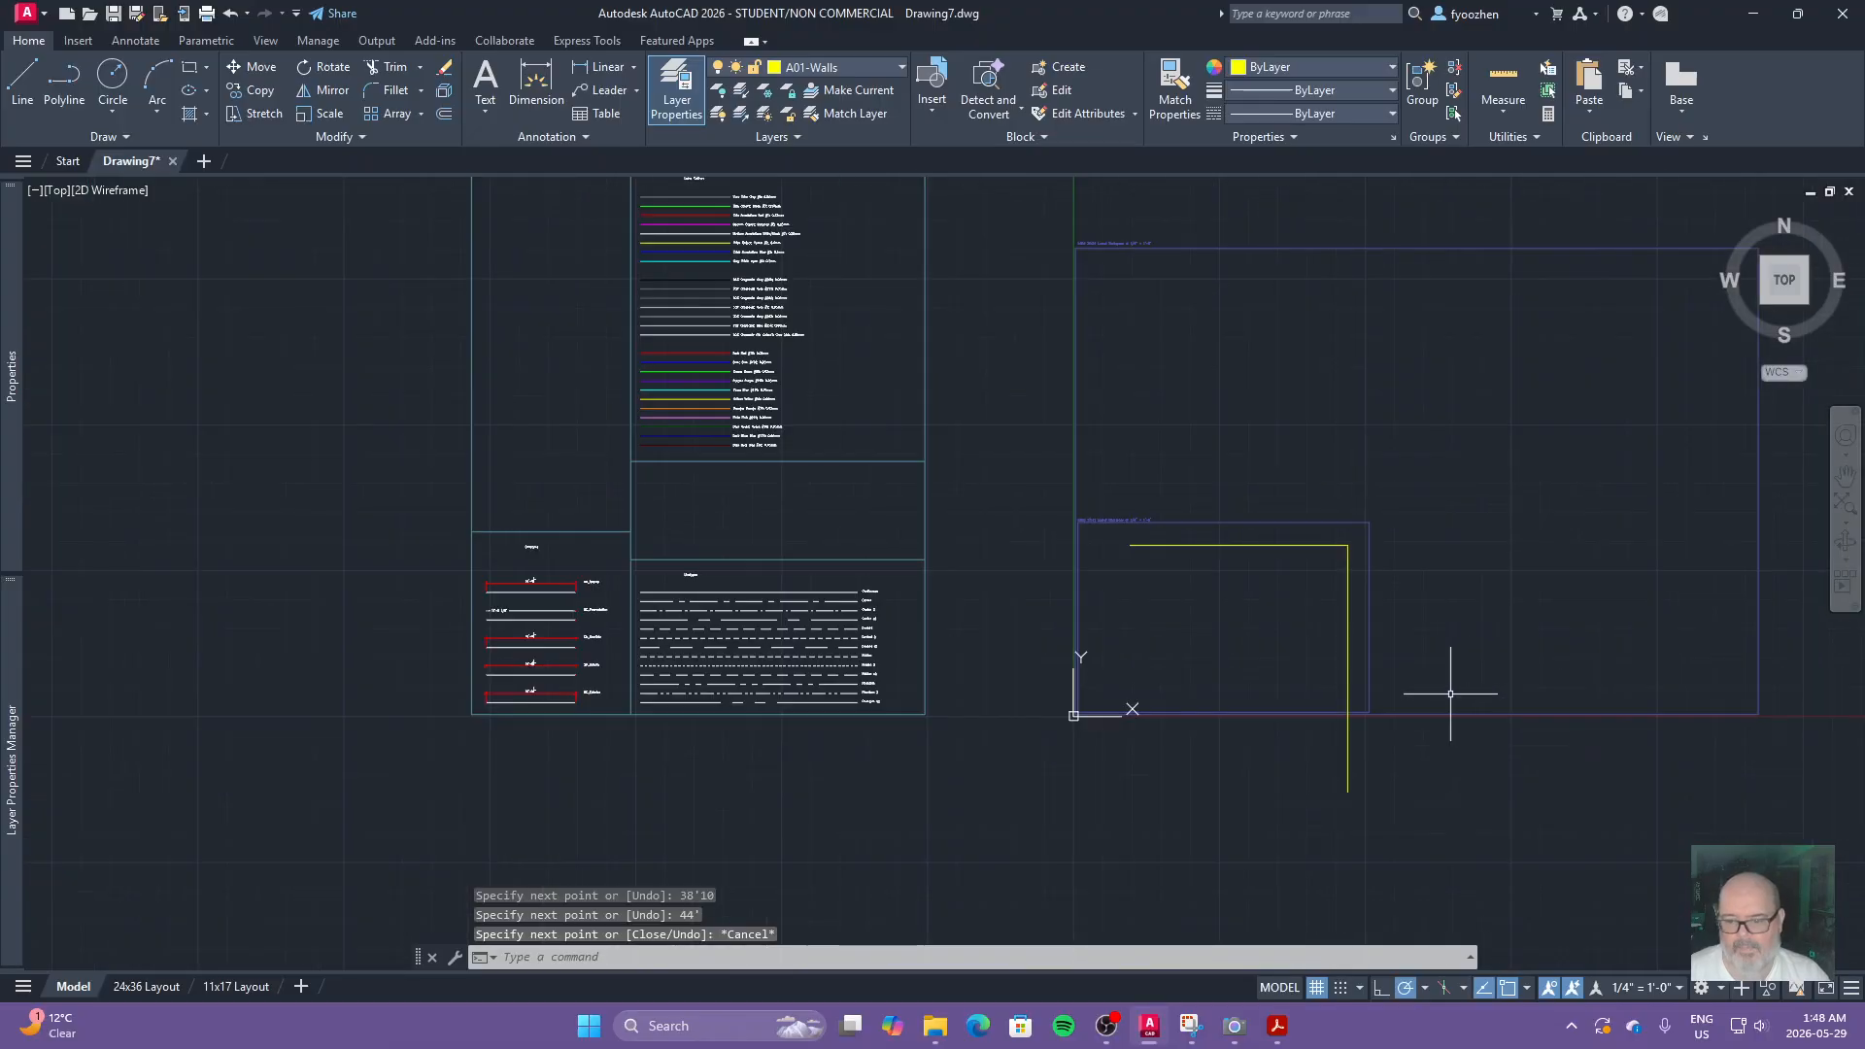
scroll(1448, 708, "down", 1)
middle_click_drag(1448, 708, 1206, 622)
scroll(1186, 618, "up", 2)
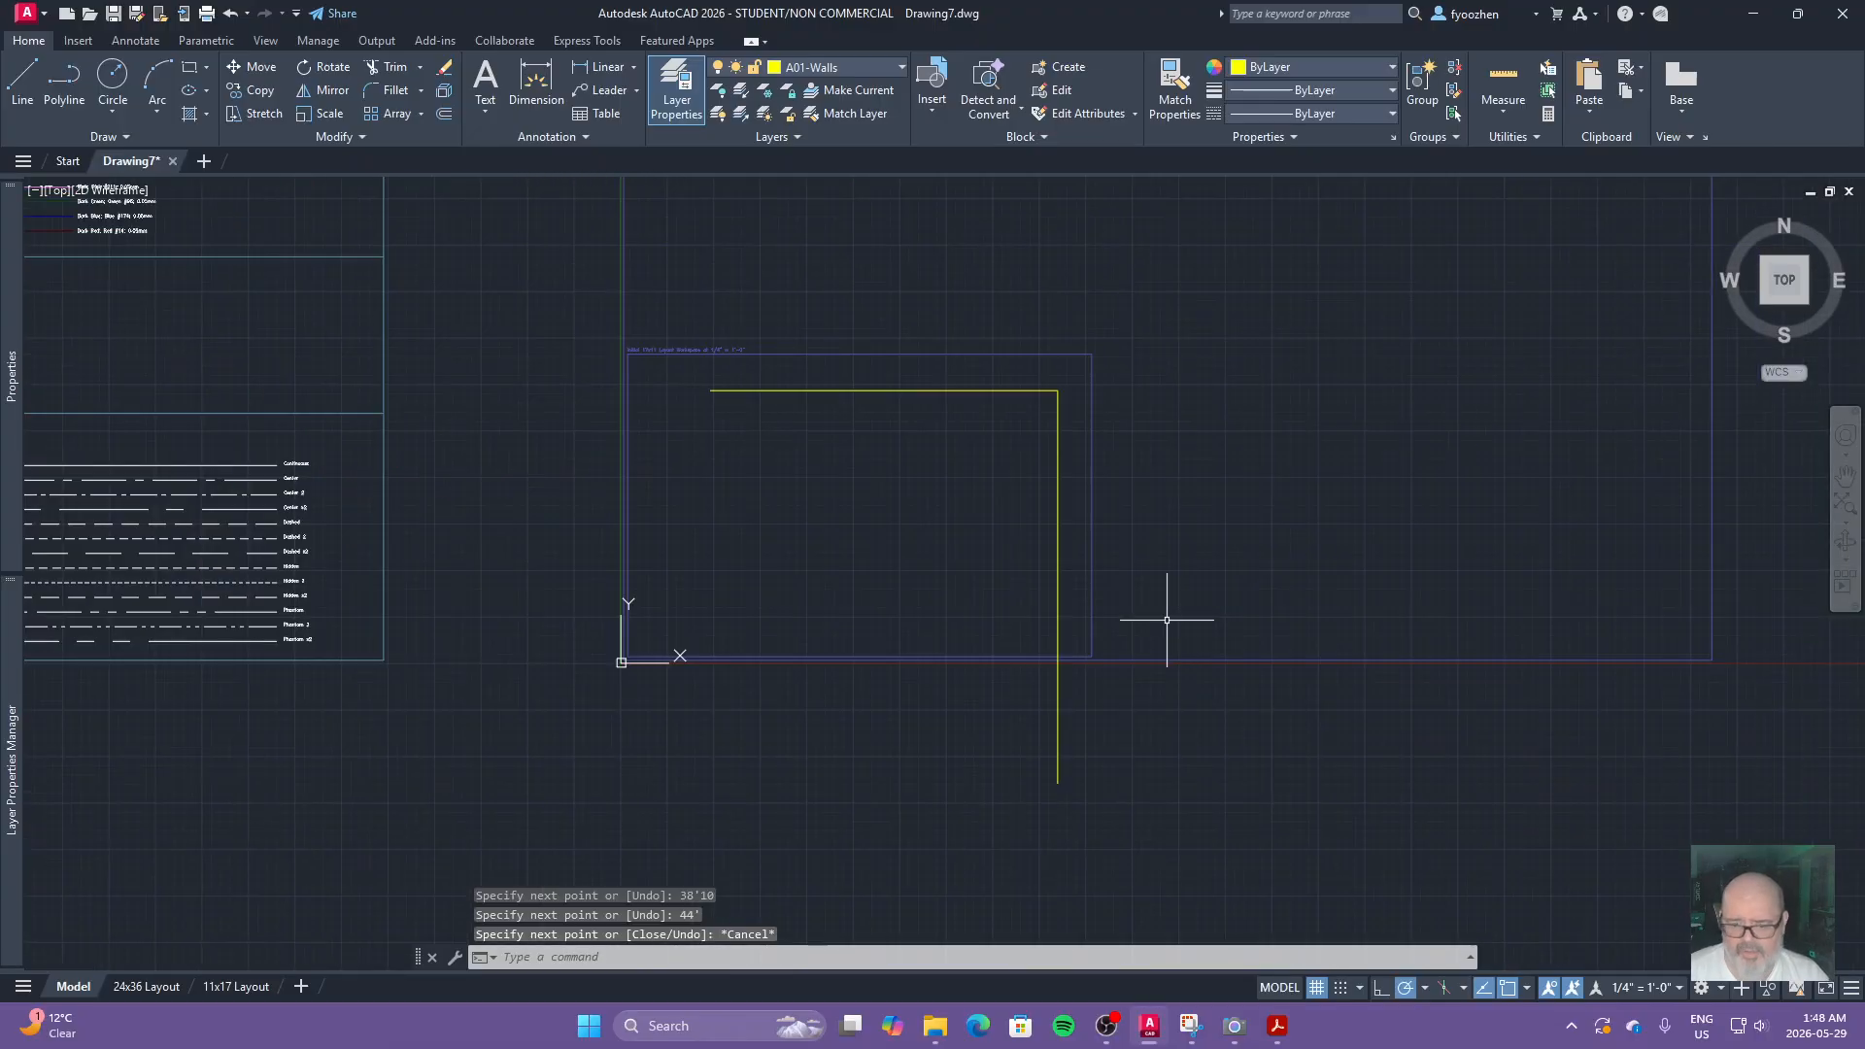
type("dist")
key("Return")
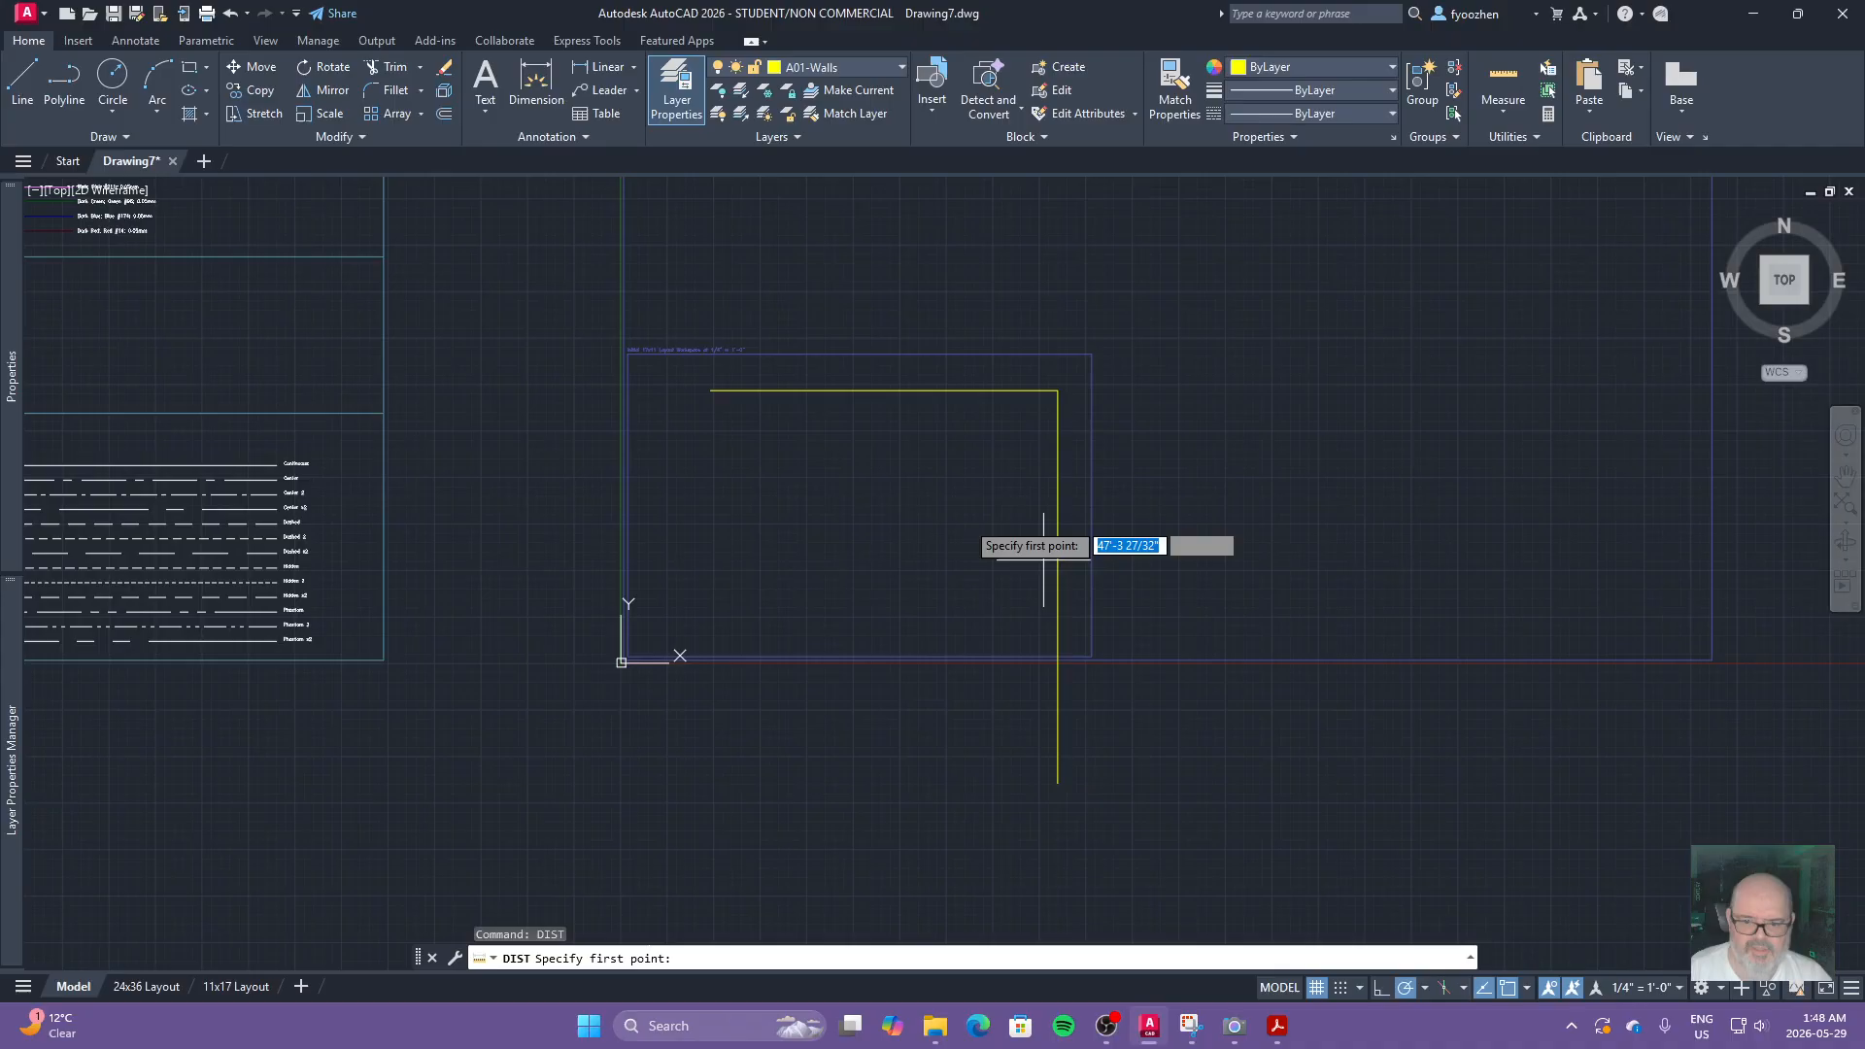
left_click(710, 390)
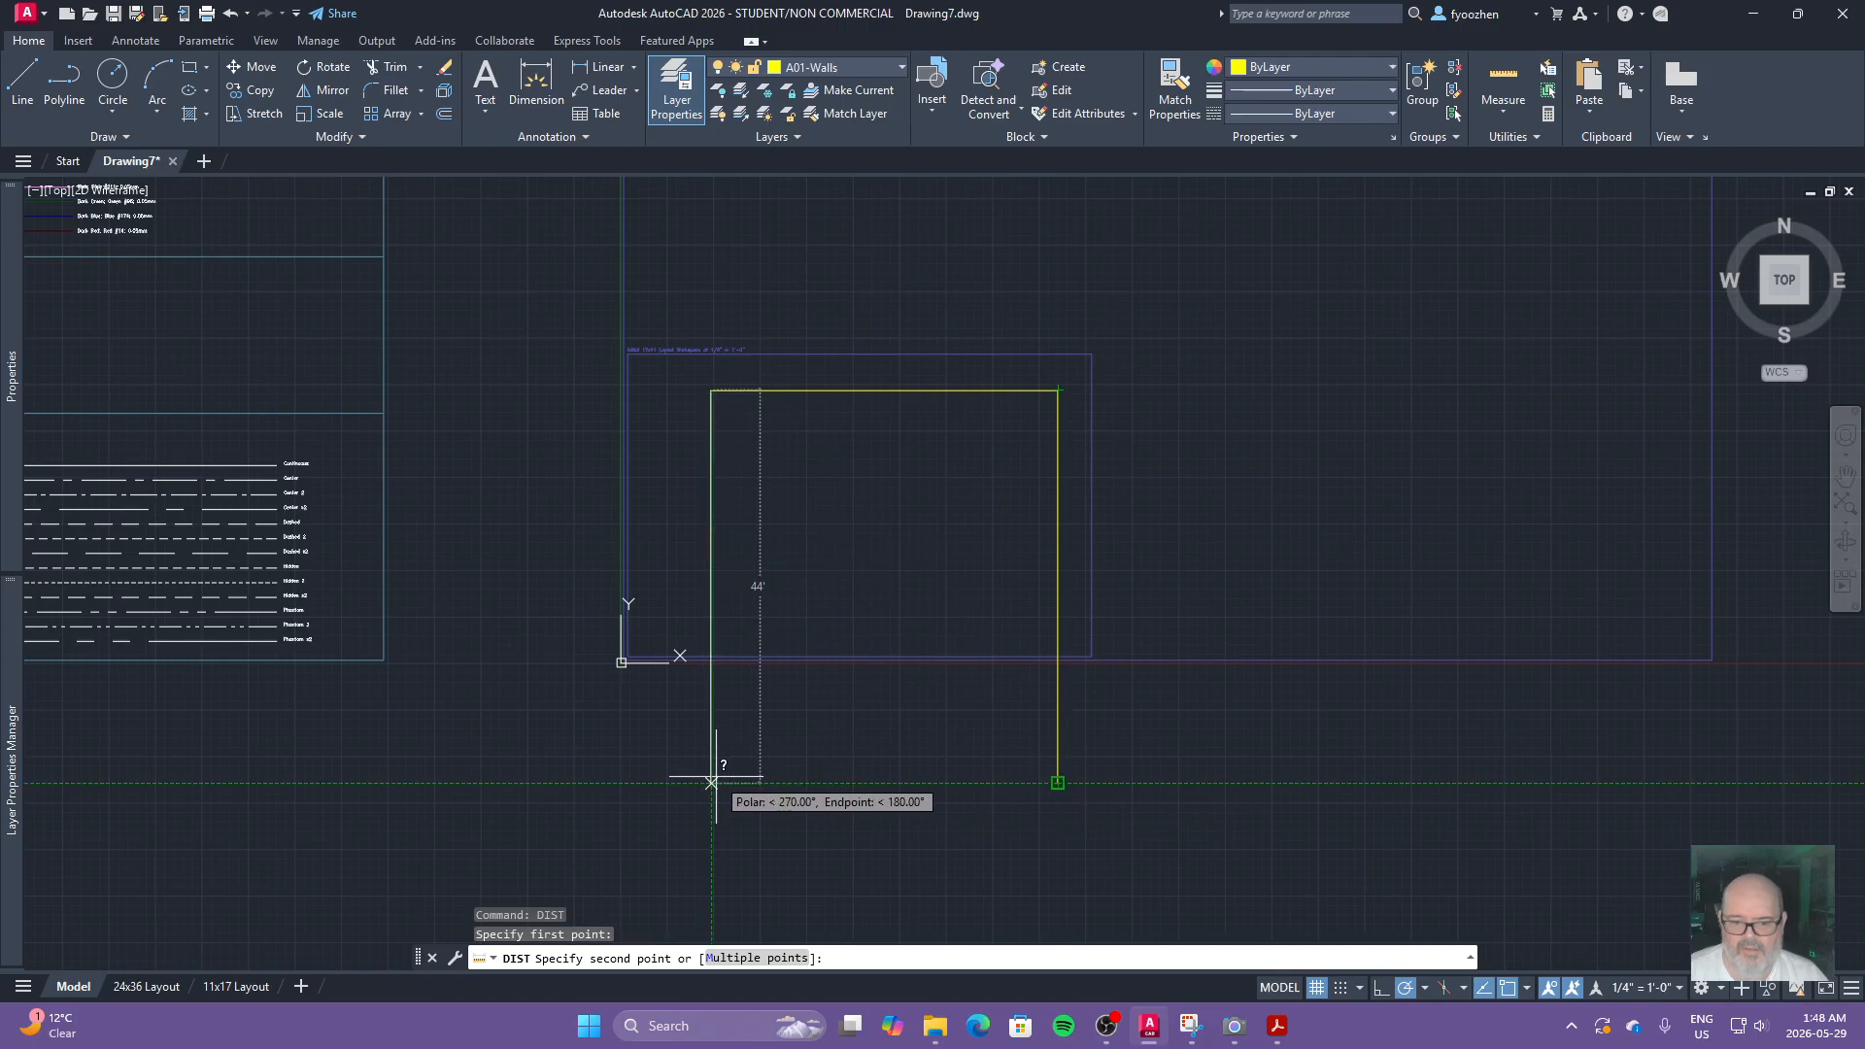
key("Escape")
key("Escape")
key("Escape")
middle_click_drag(1004, 474, 981, 546)
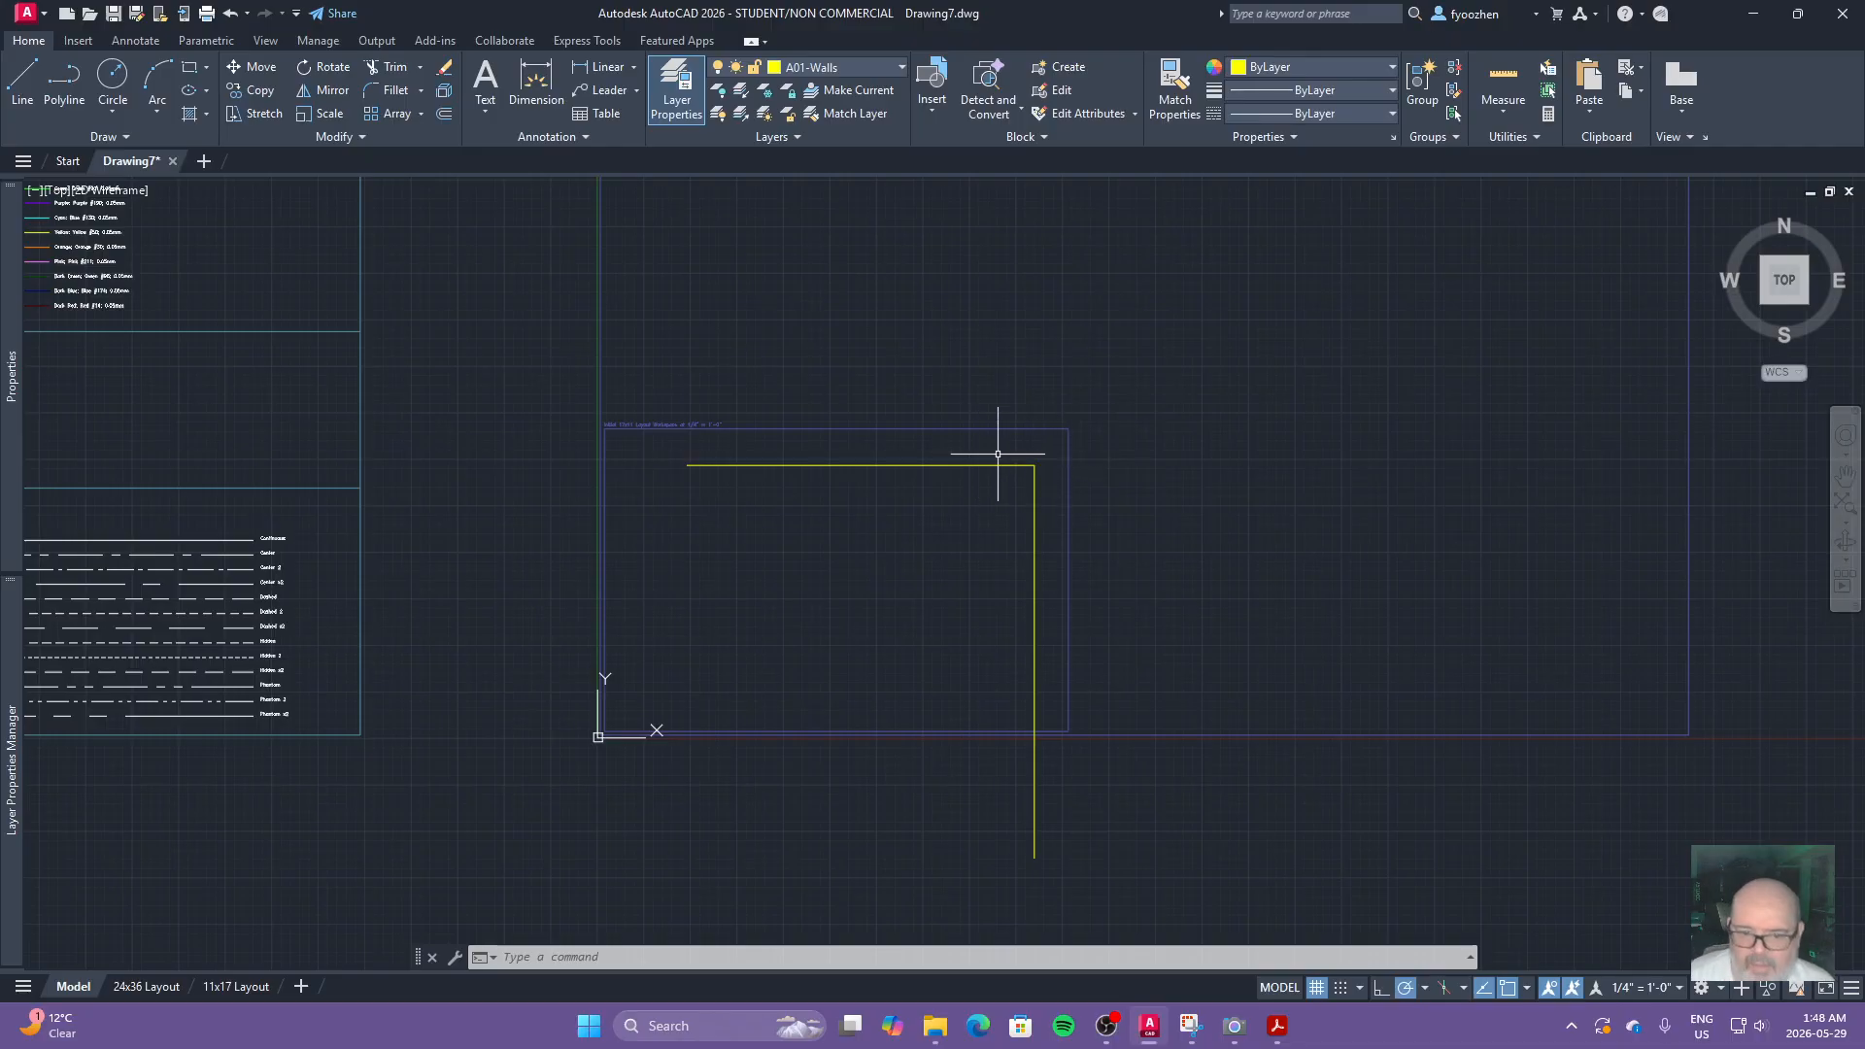
Step: Move both wall lines upward out of the 17x11 workspace into the upper part of the 36x24 workspace
scroll(1015, 500, "down", 2)
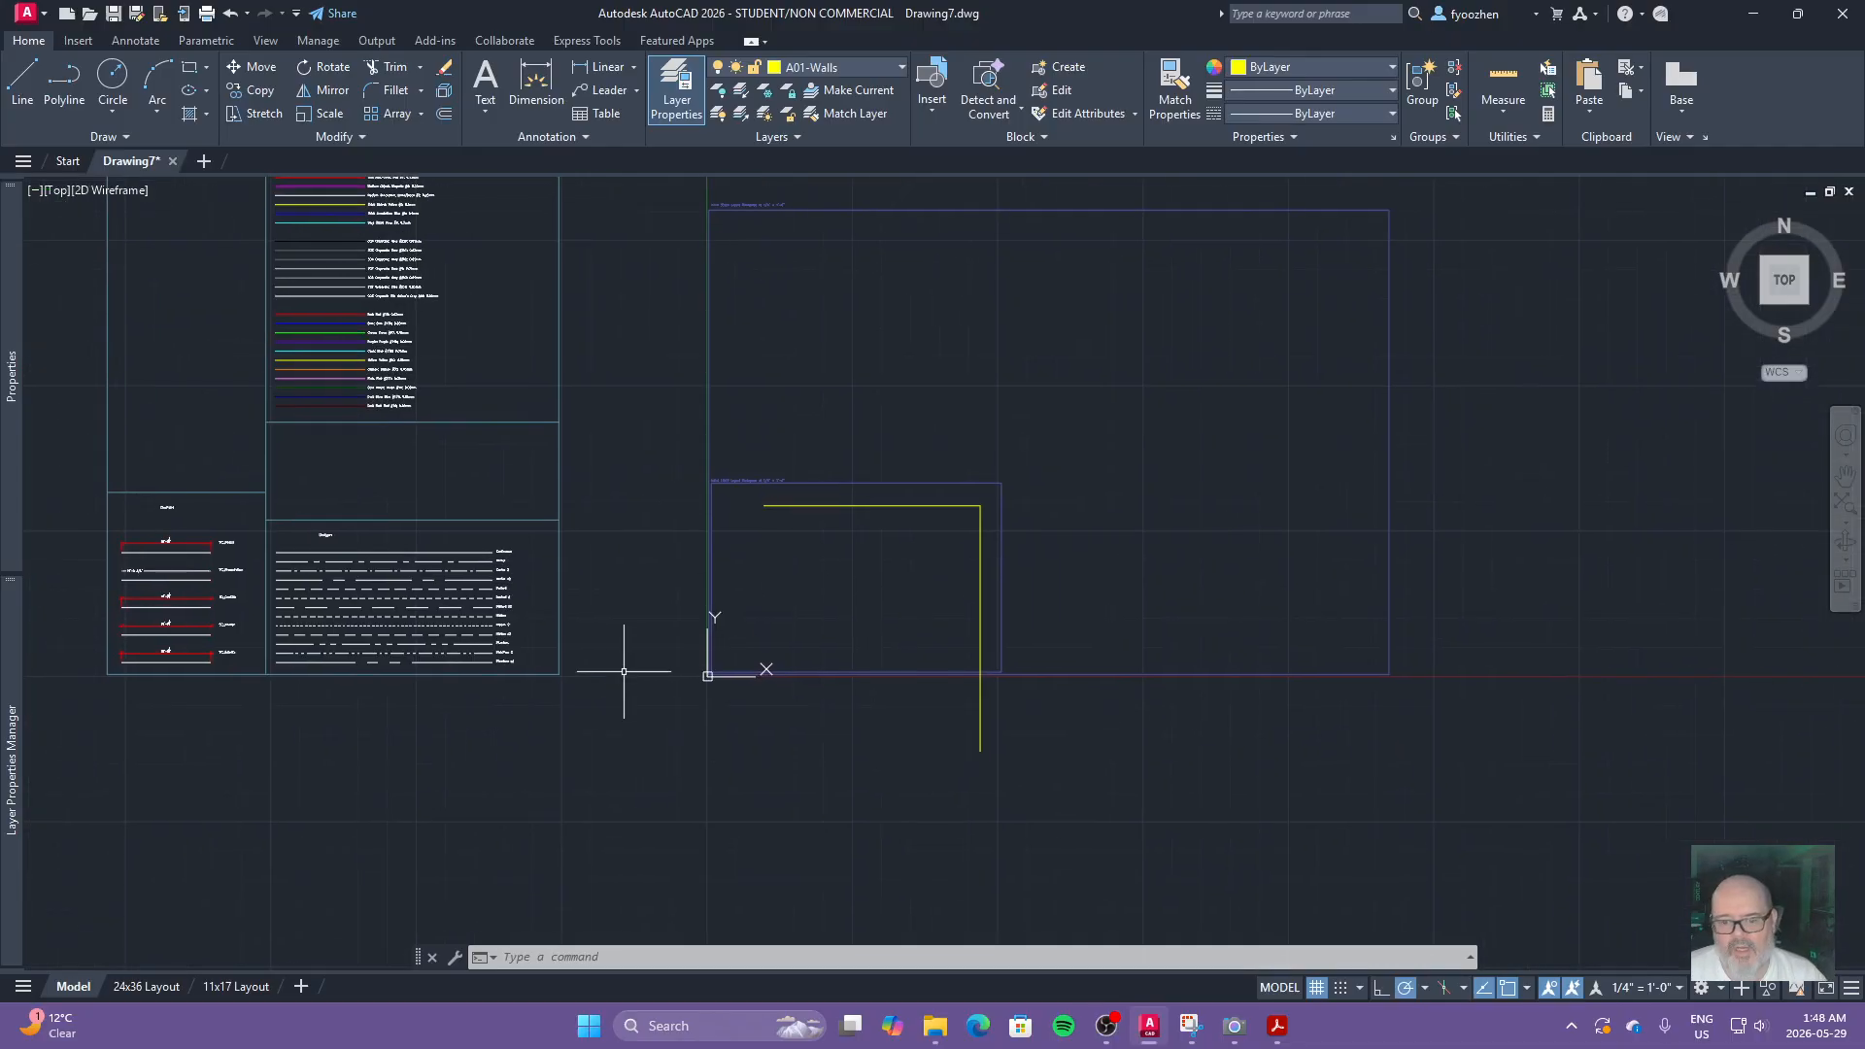
type("m")
key("space")
left_click(989, 494)
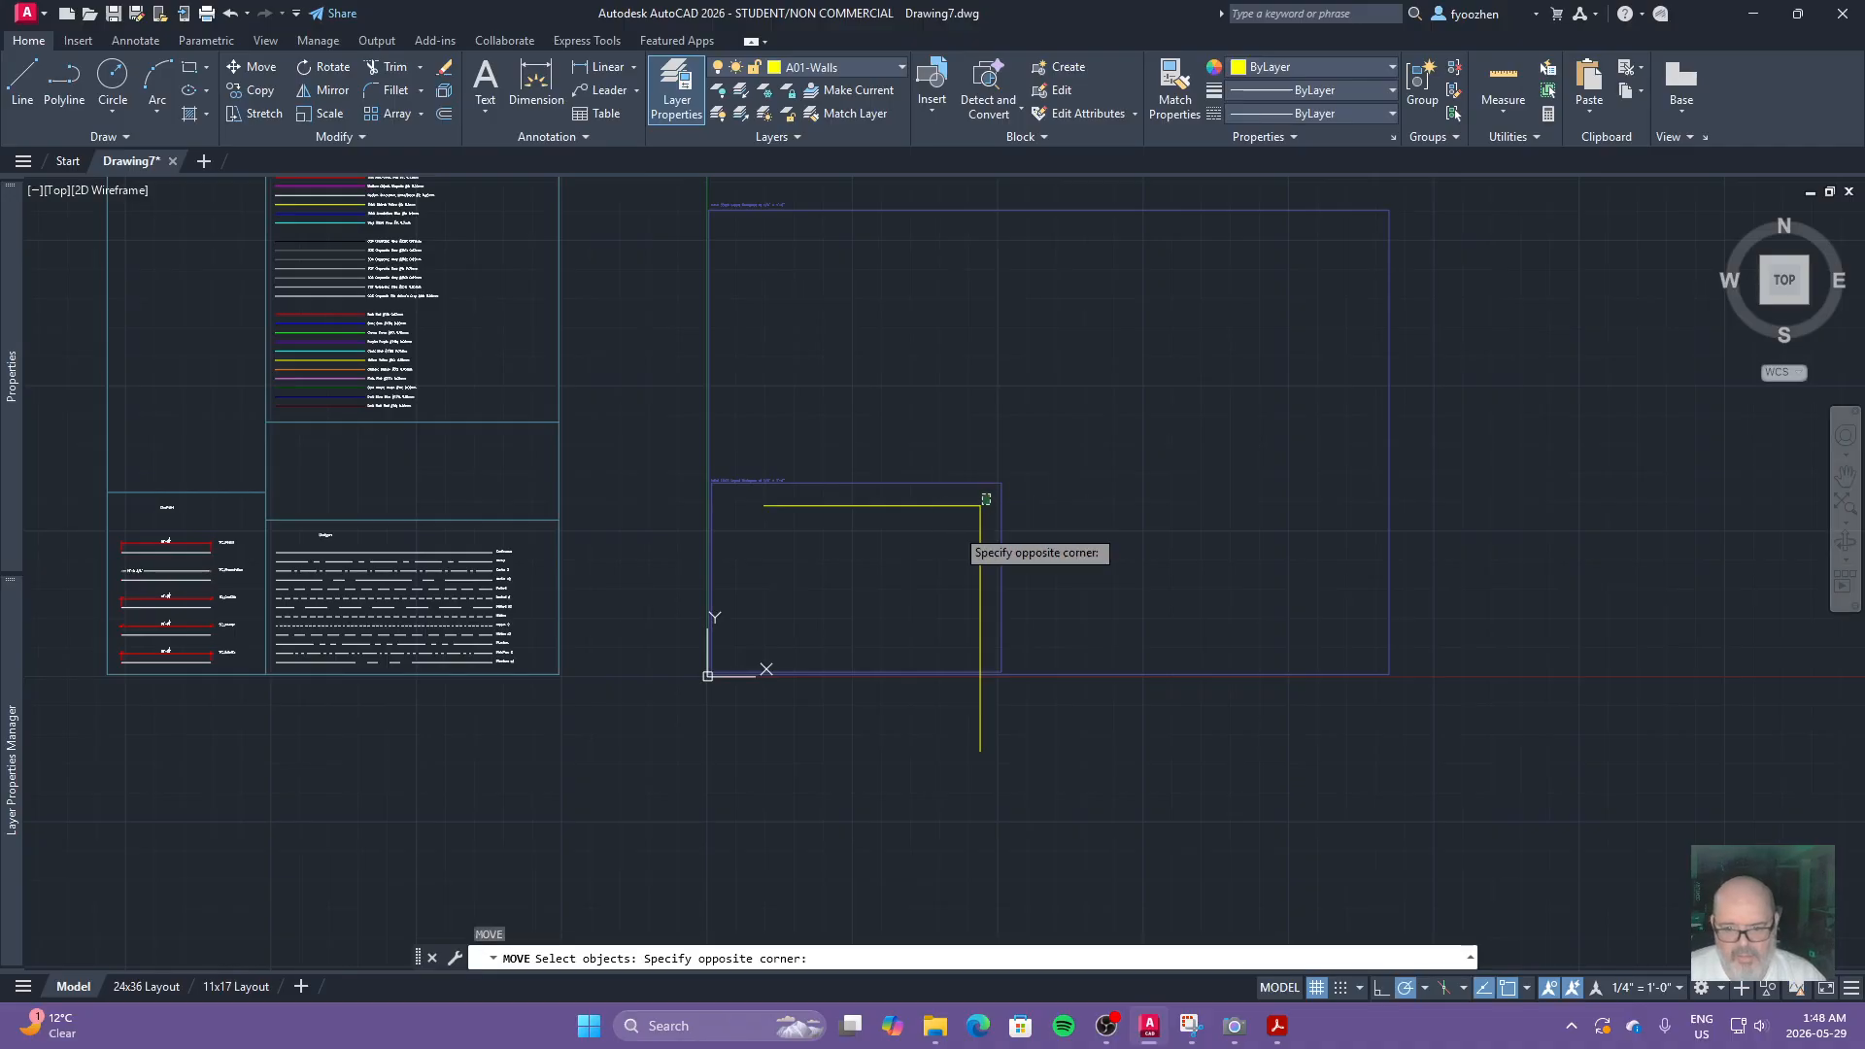
left_click(955, 528)
key("space")
left_click(877, 593)
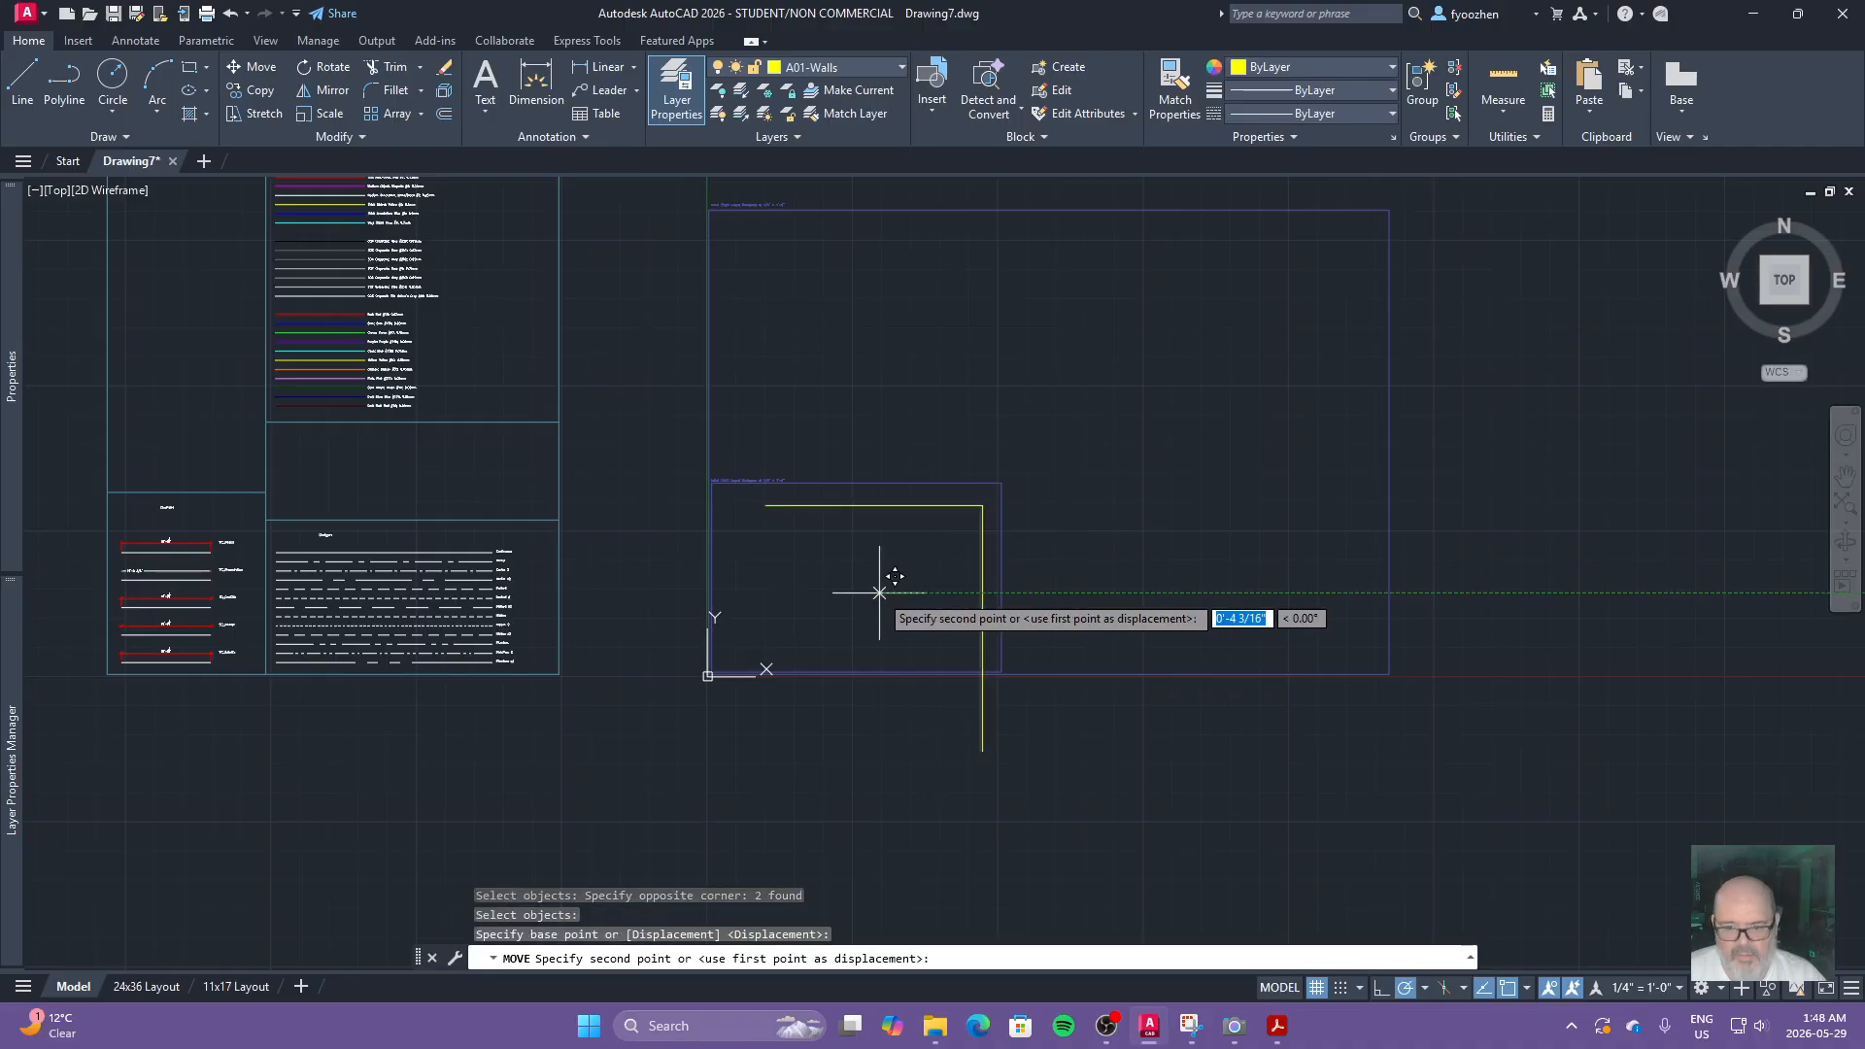
left_click(912, 380)
key("Escape")
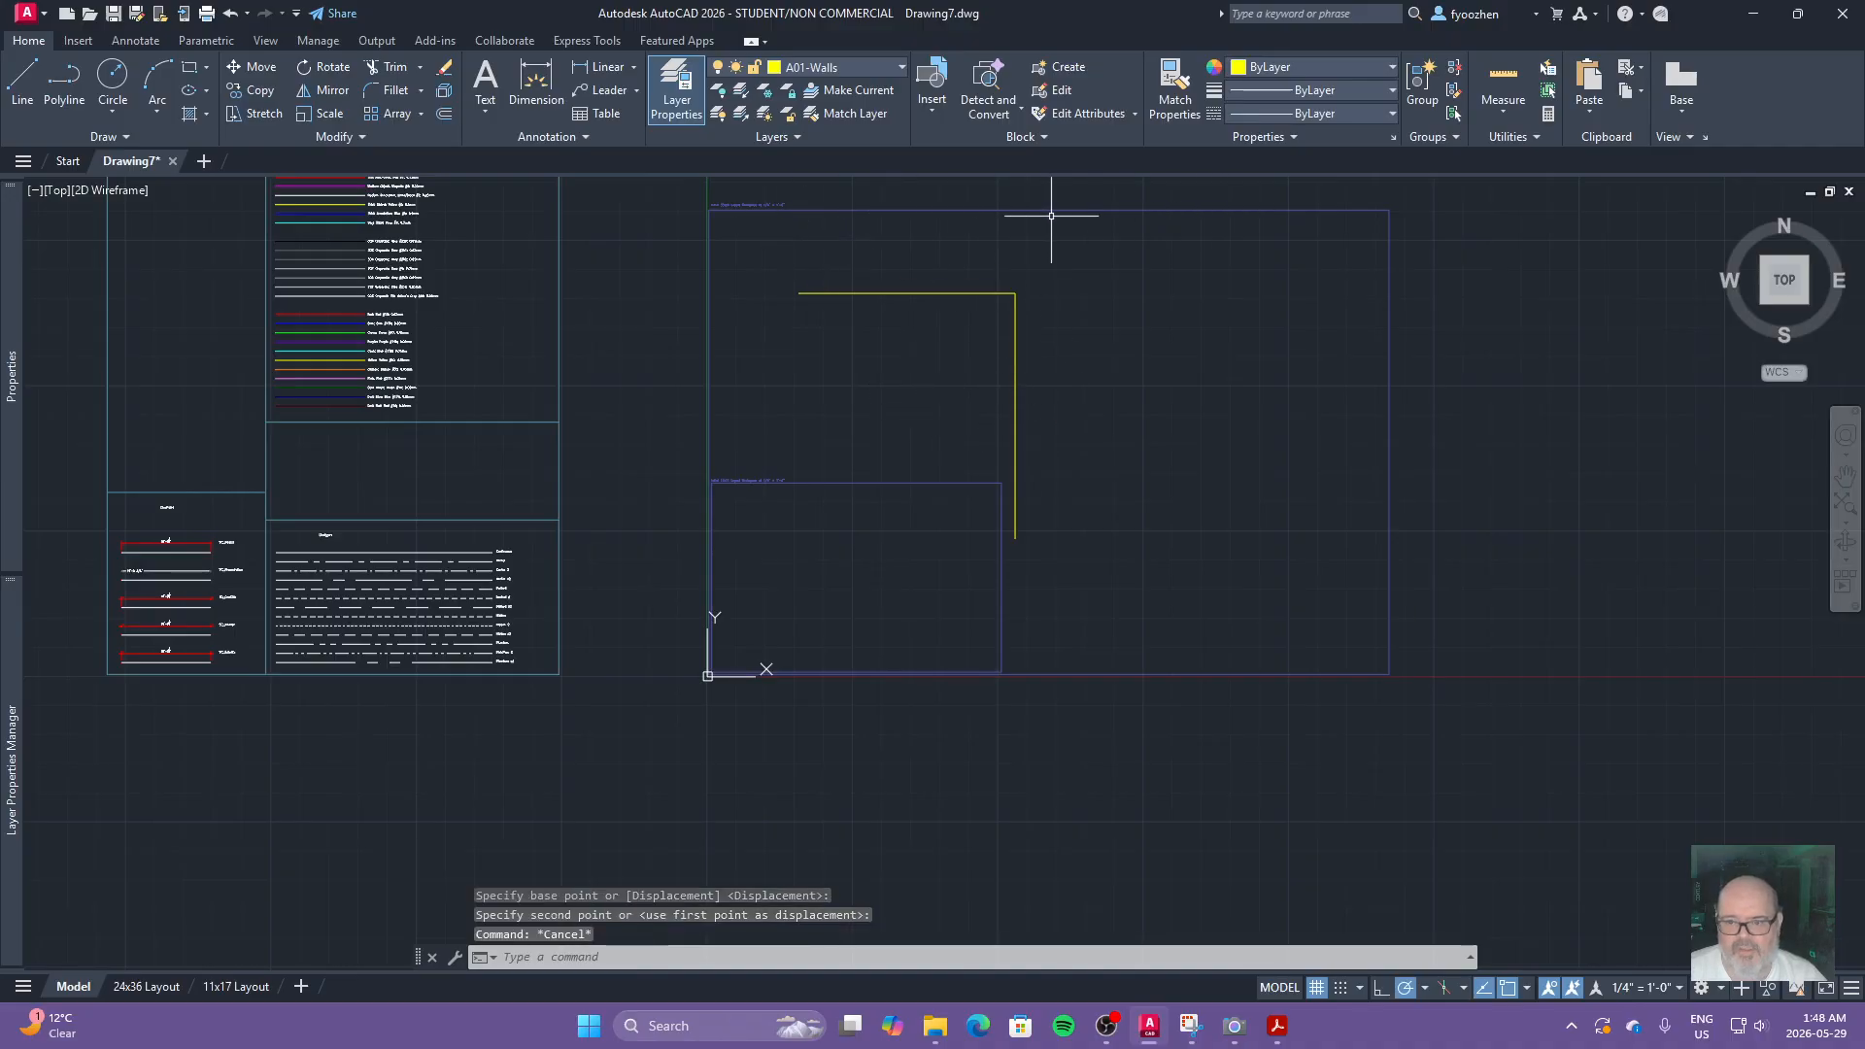
Step: Examine the labelled 36x24 and 17x11 workspace frames and how the two wall lines sit within them
scroll(728, 196, "up", 8)
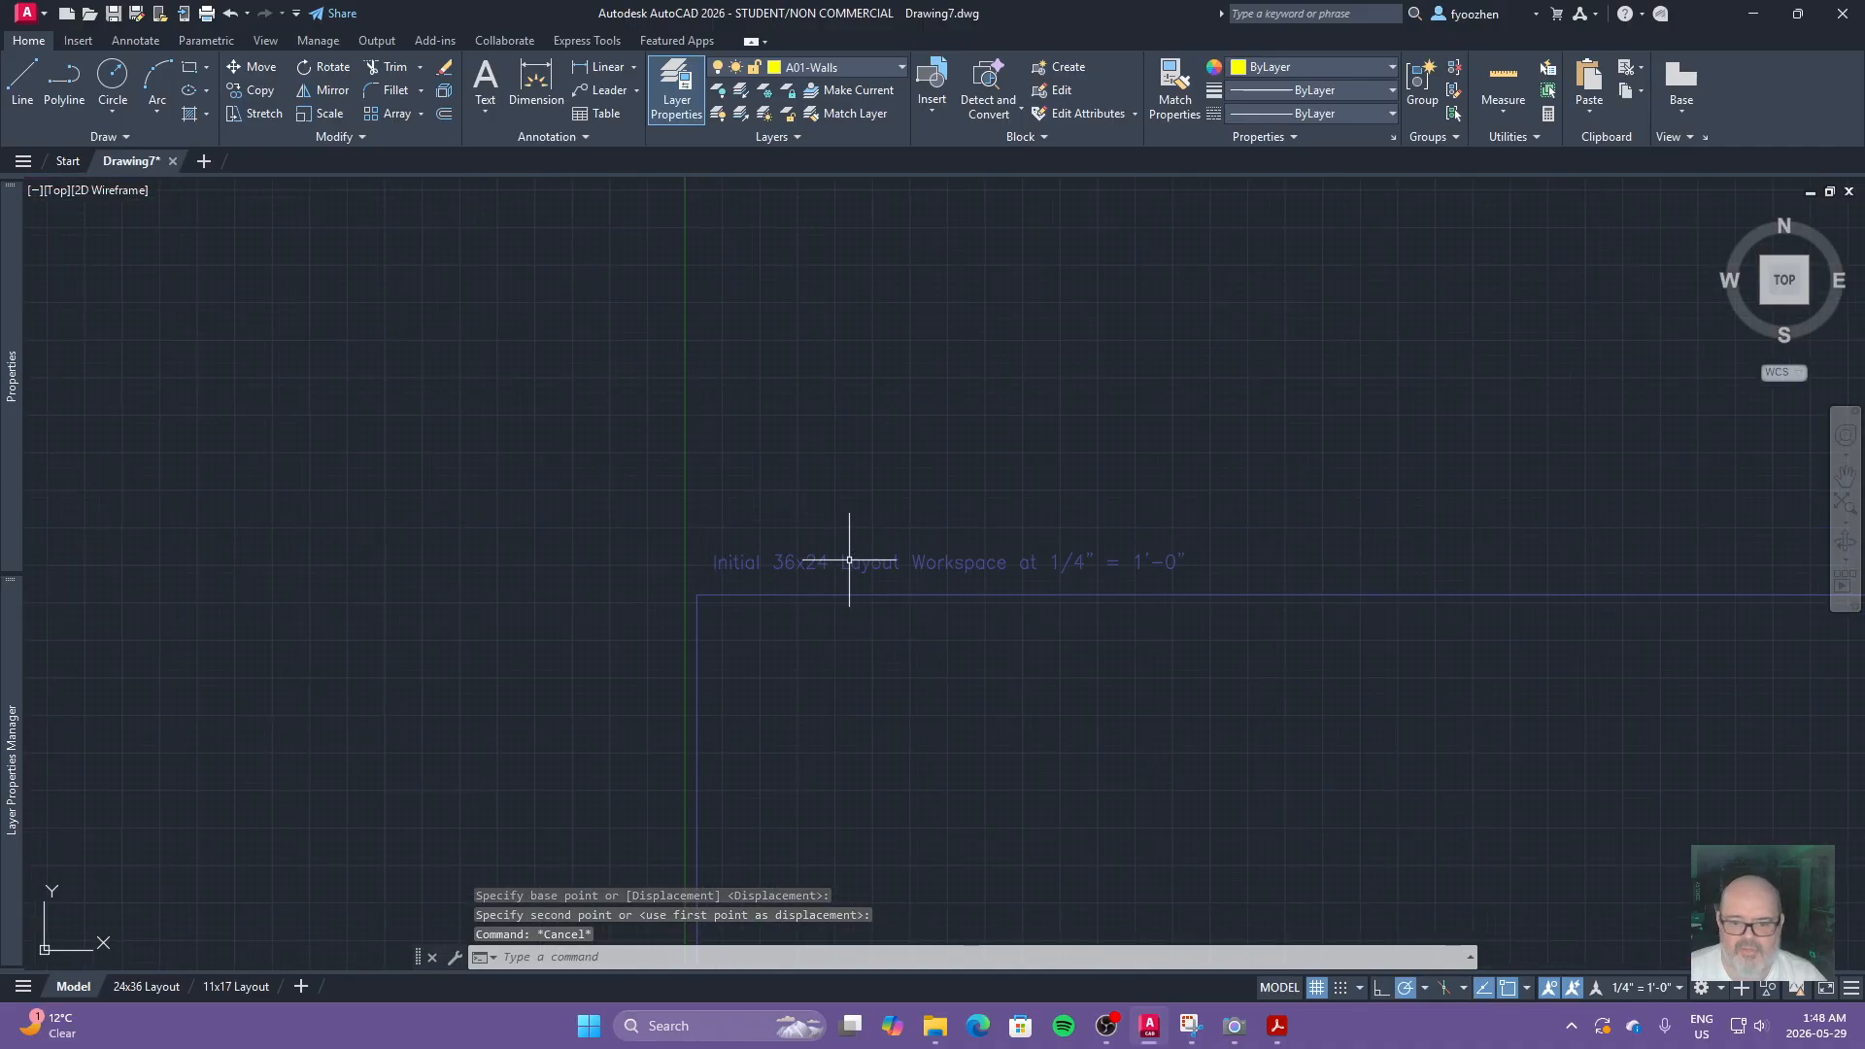
scroll(1020, 622, "down", 8)
scroll(850, 533, "up", 4)
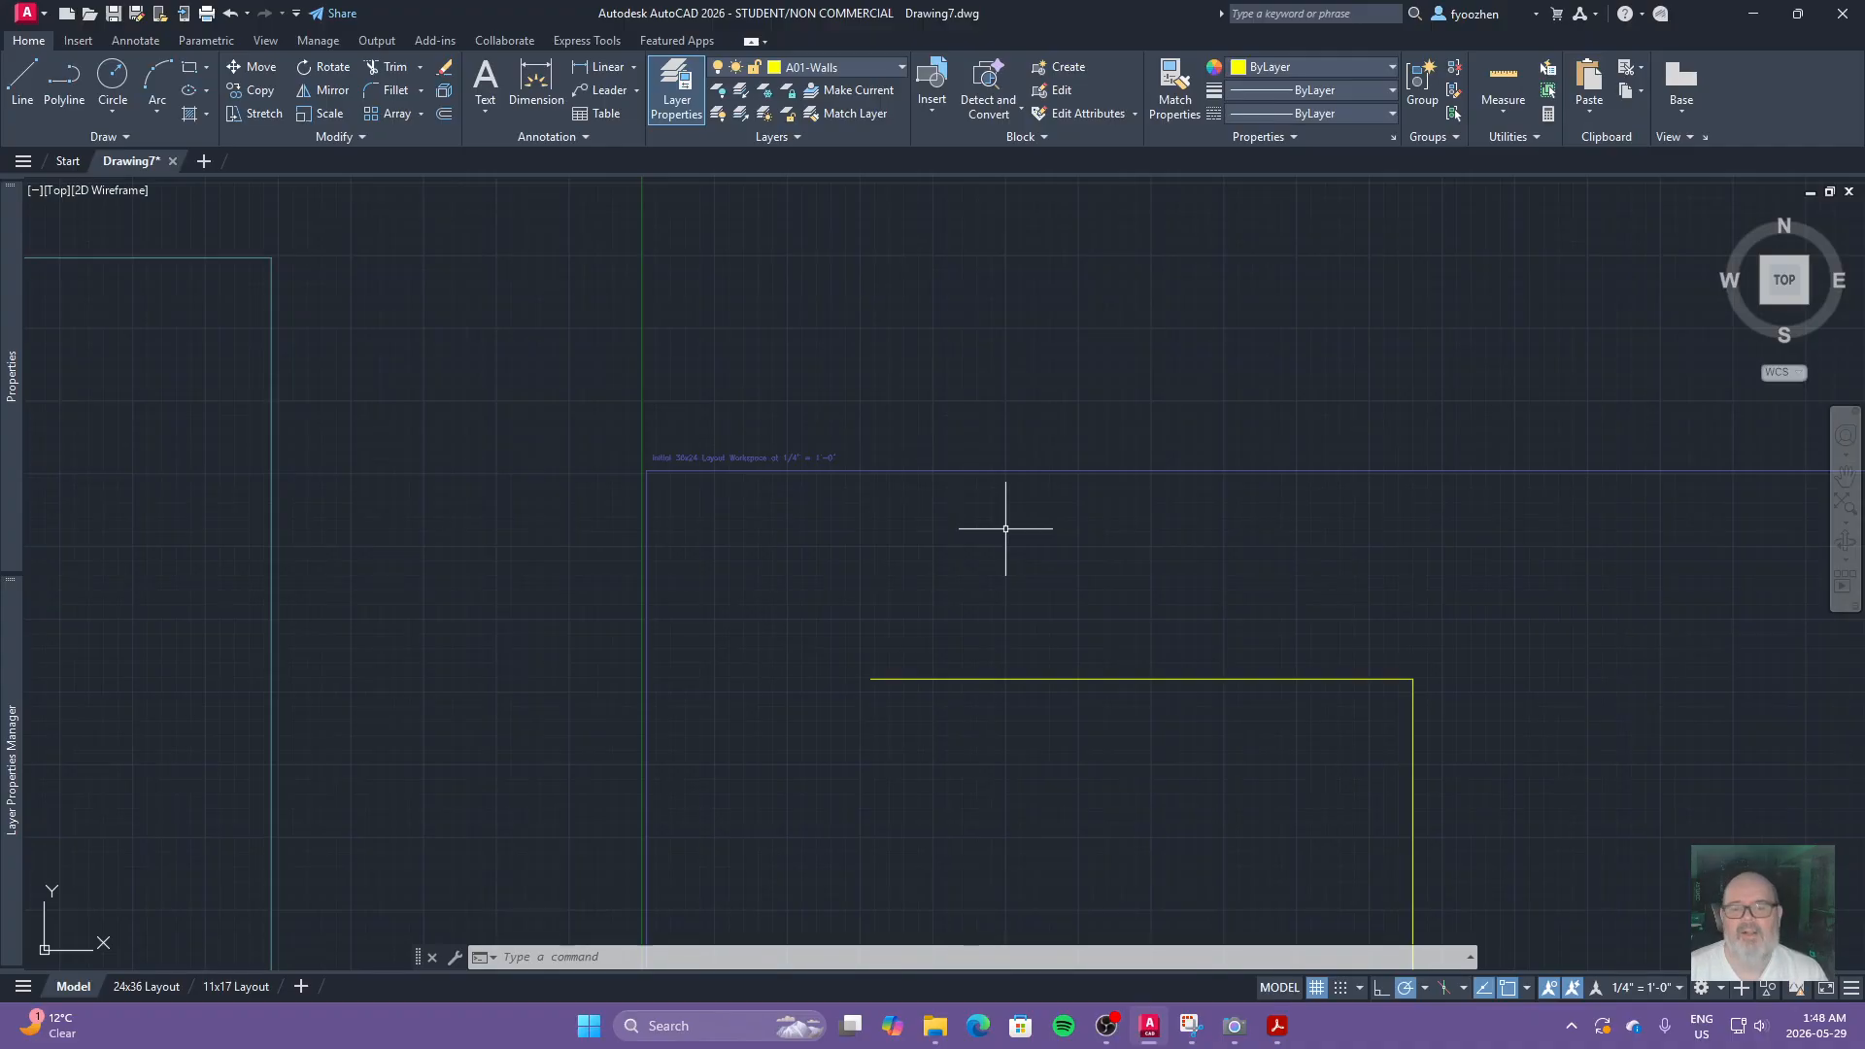
scroll(1090, 758, "down", 4)
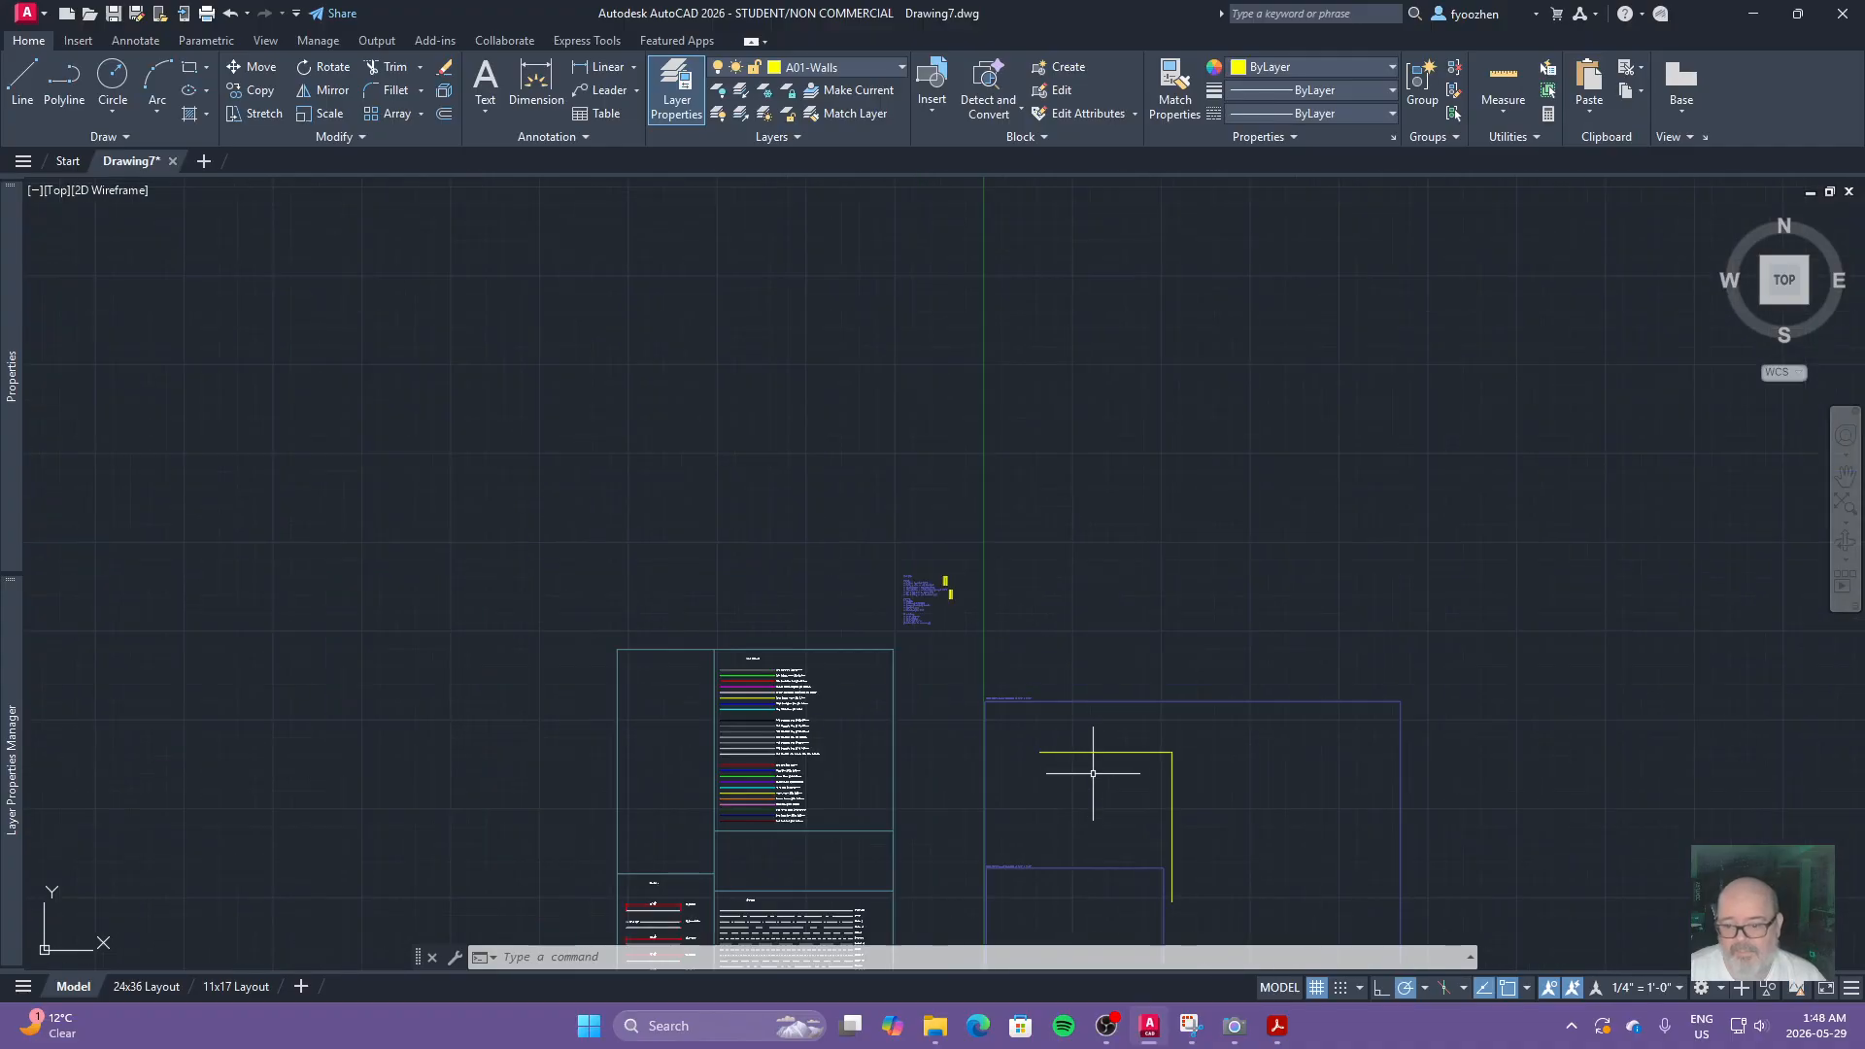
scroll(982, 521, "up", 3)
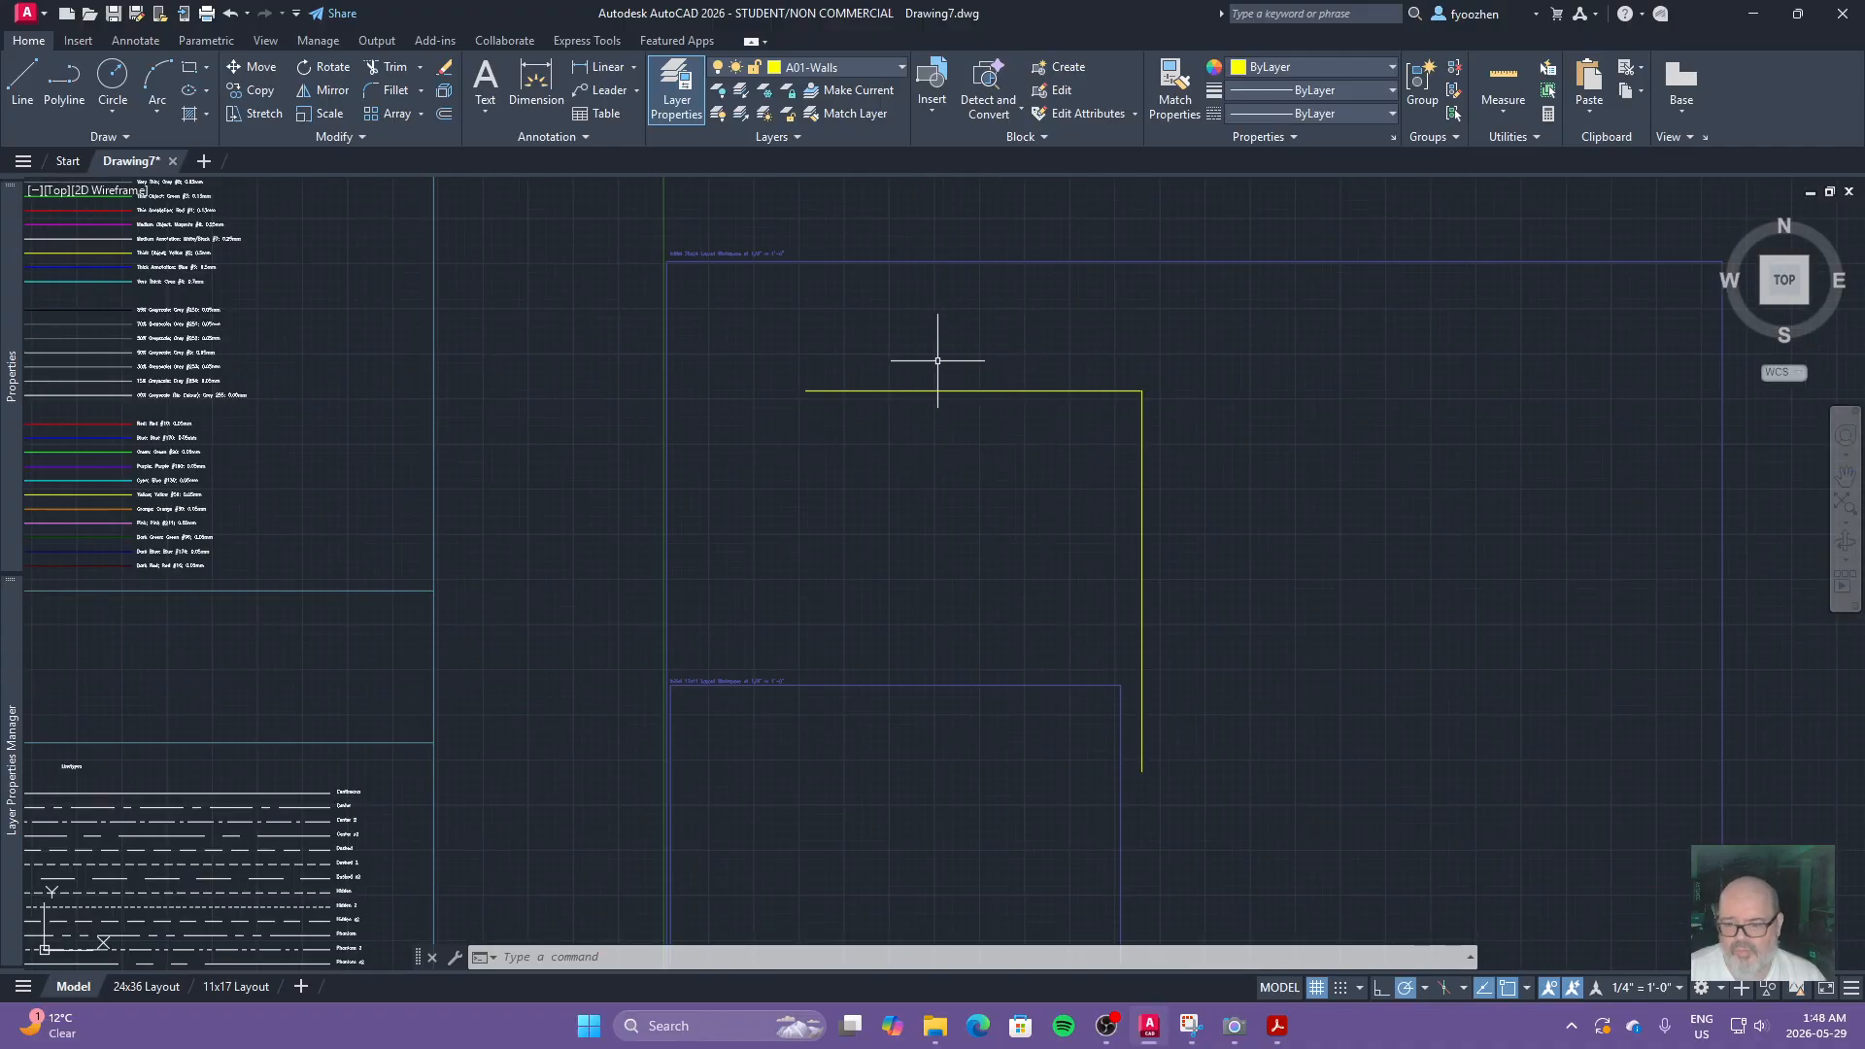
middle_click_drag(936, 765, 879, 626)
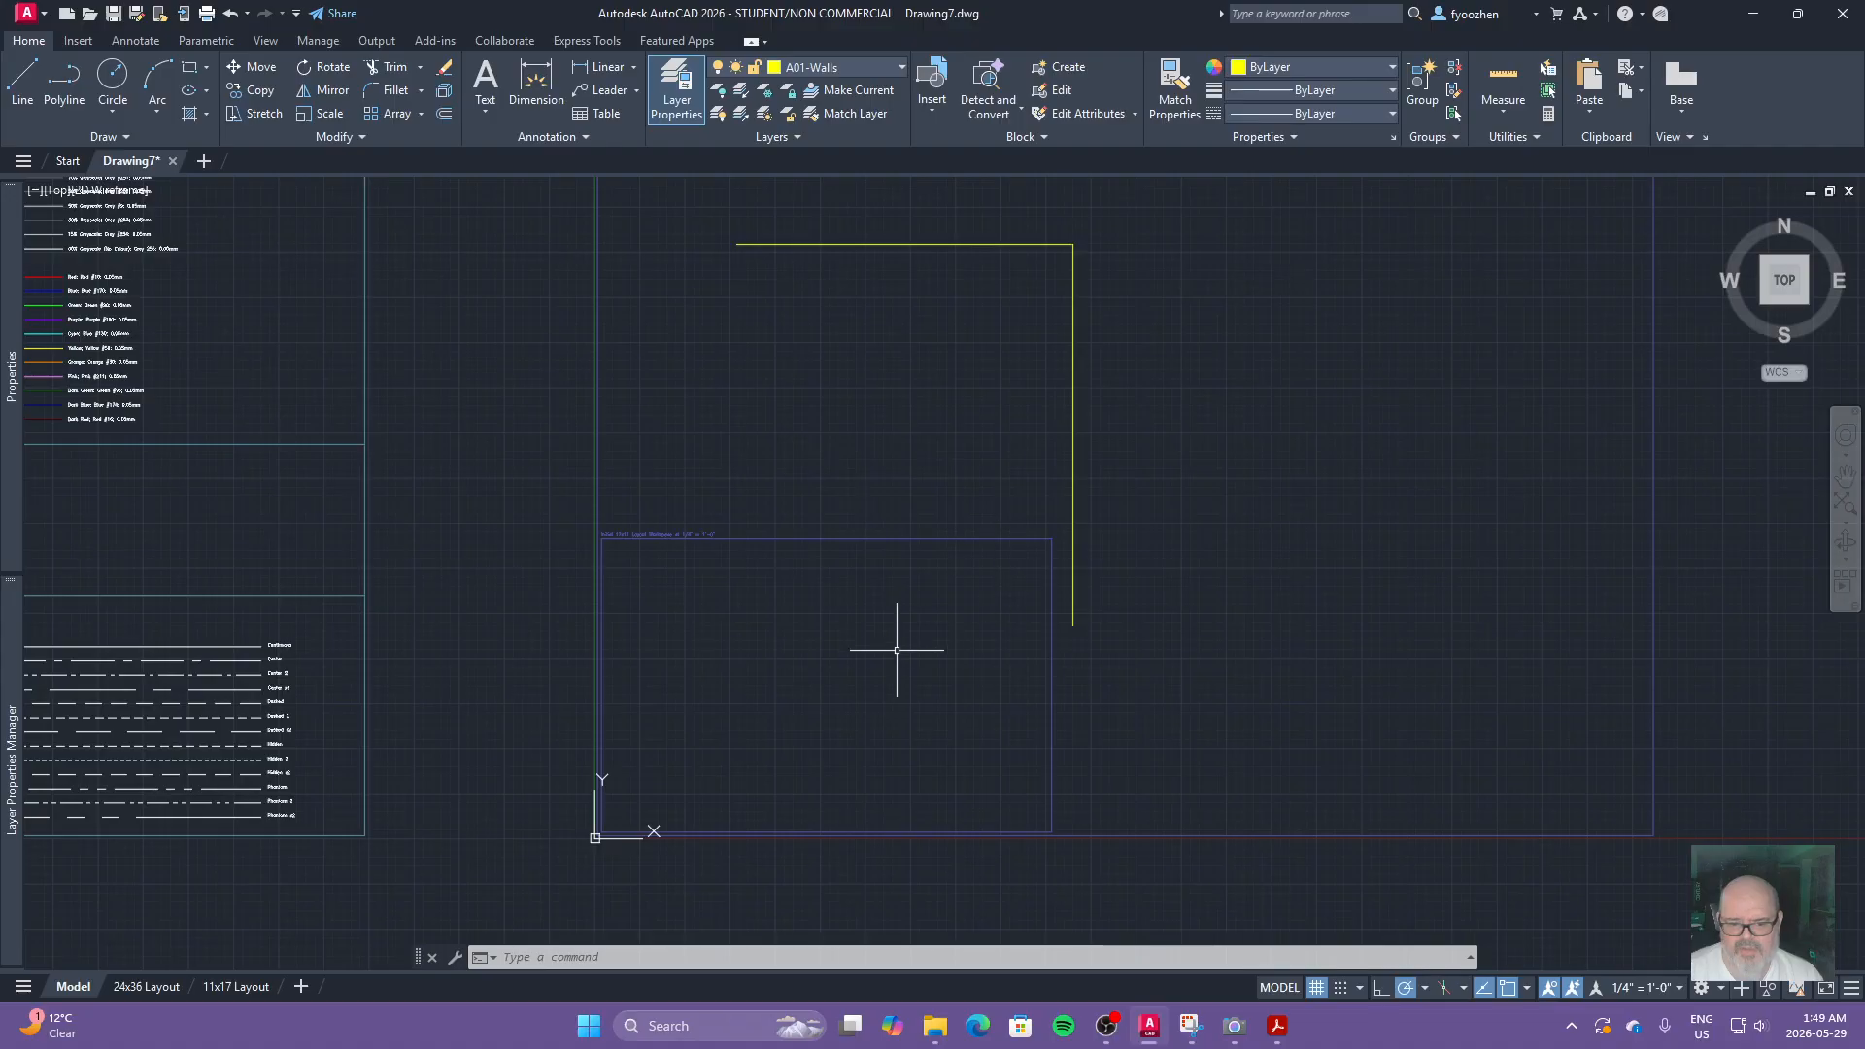
scroll(662, 537, "up", 3)
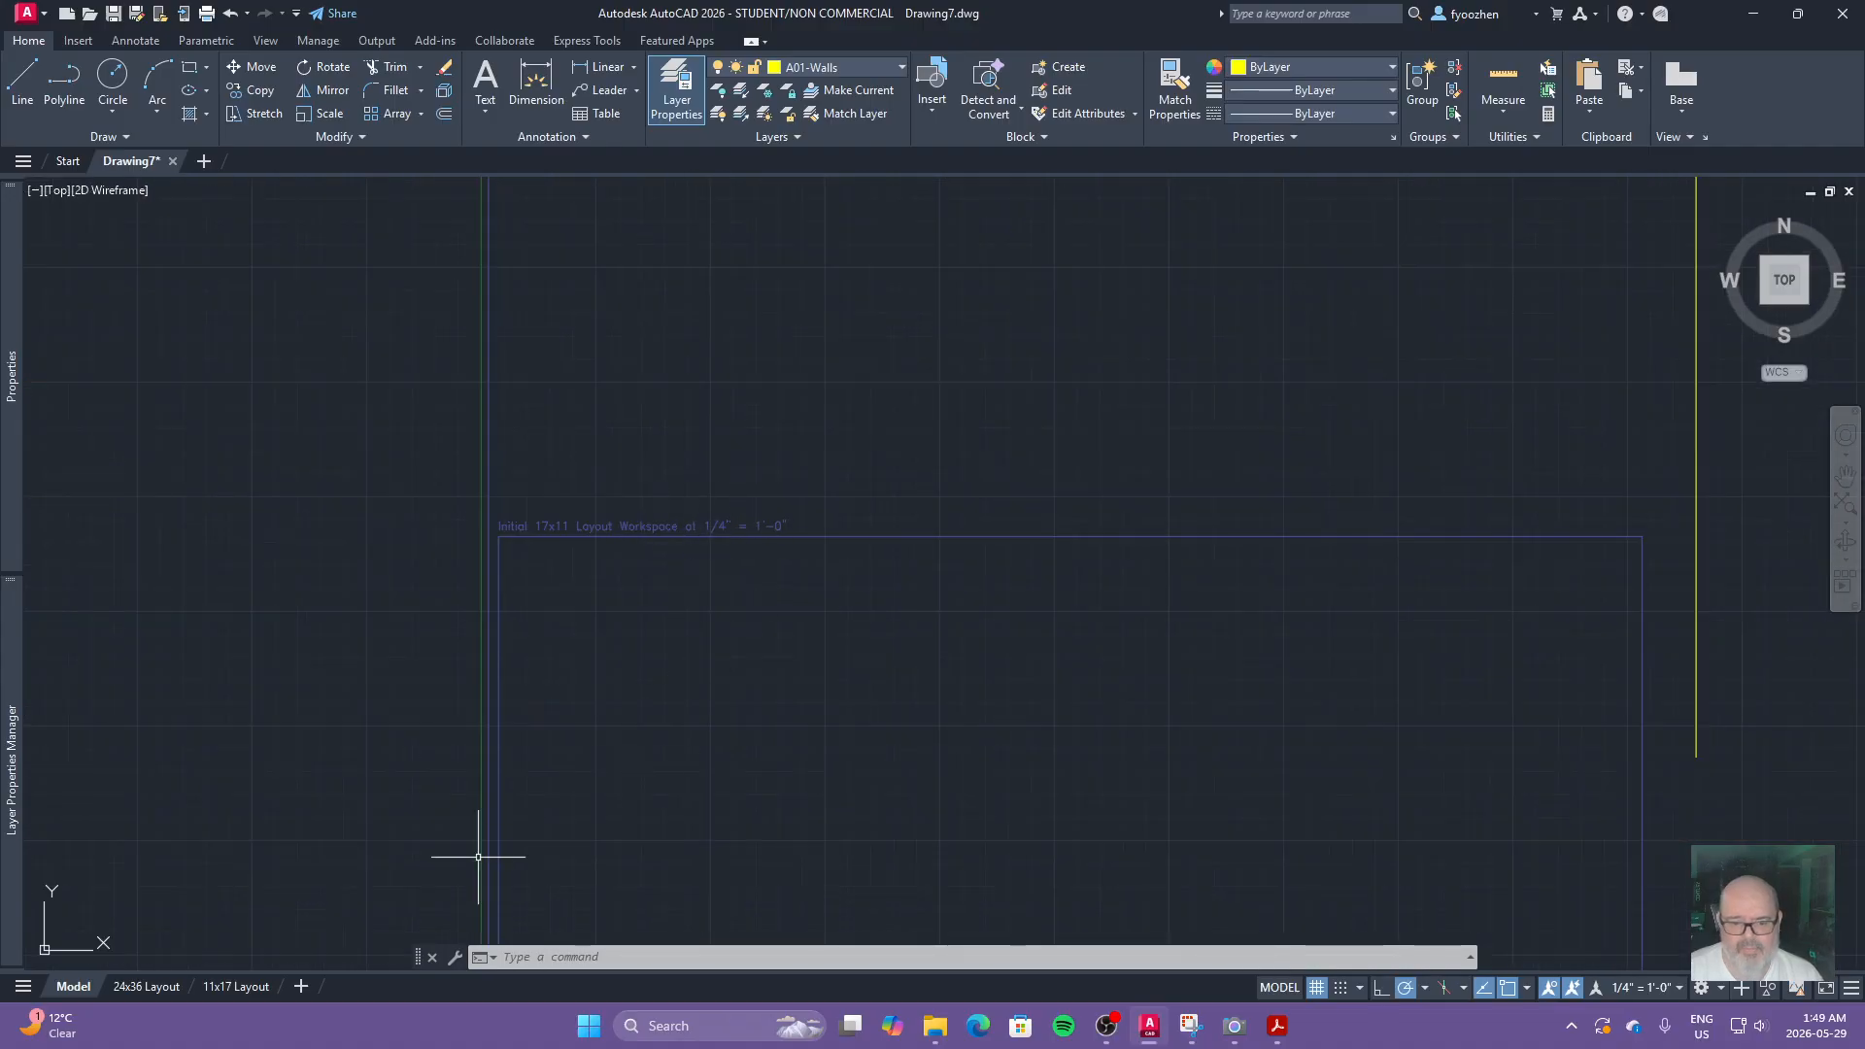
Step: Try a scale of 1/8" = 1'-0" in the unlocked 11x17 Layout viewport and shift its view to fit the wall lines
left_click(246, 992)
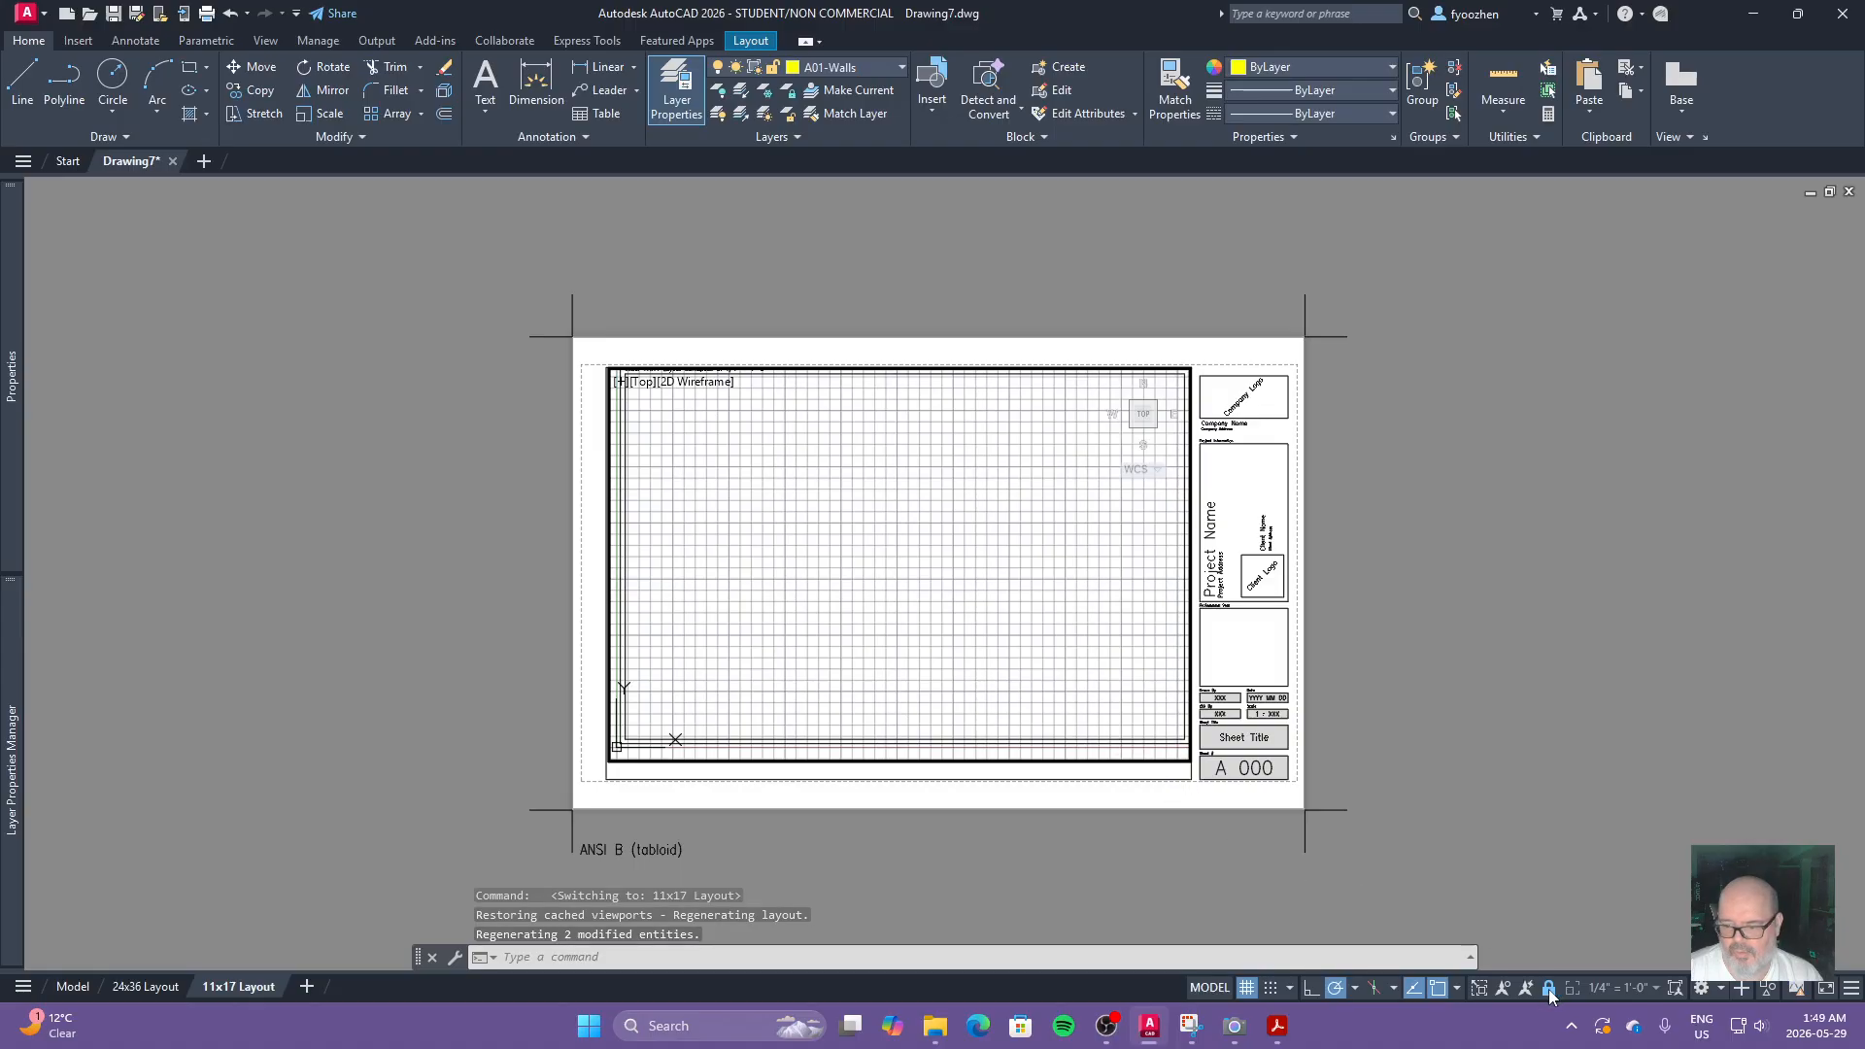
left_click(1615, 987)
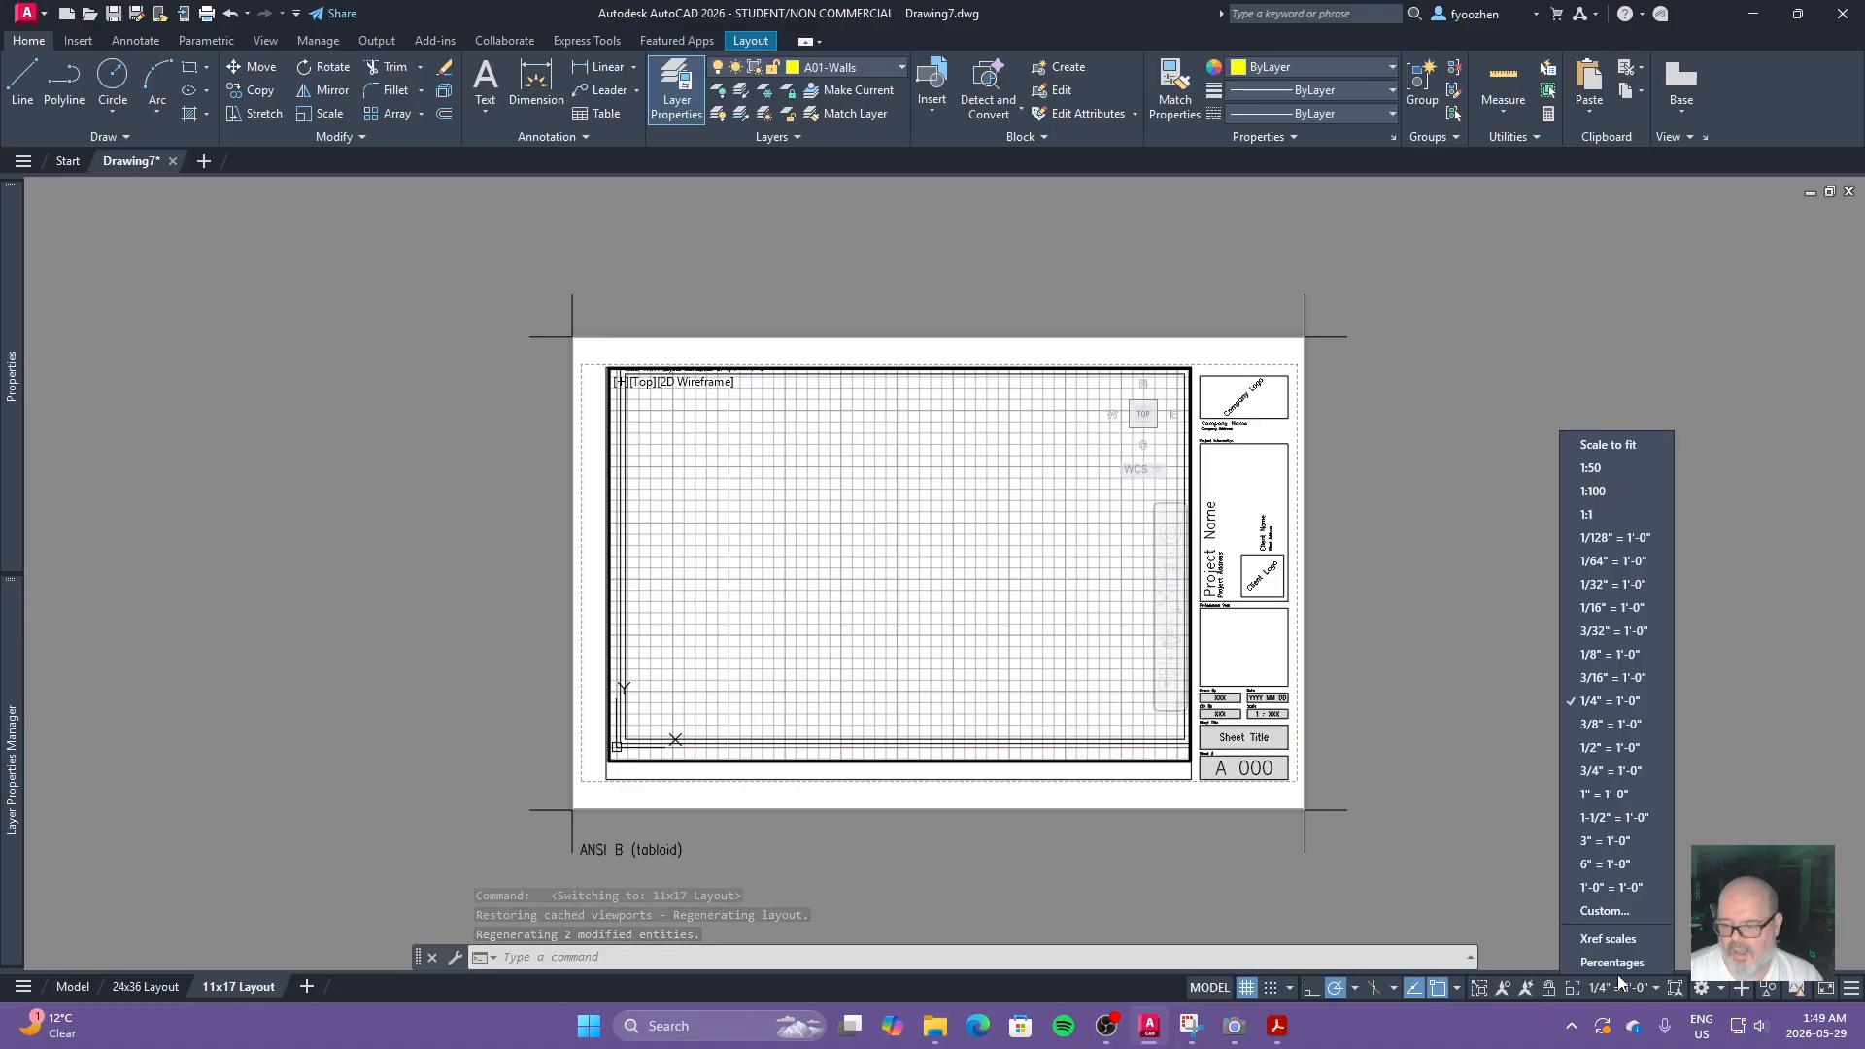
left_click(1595, 649)
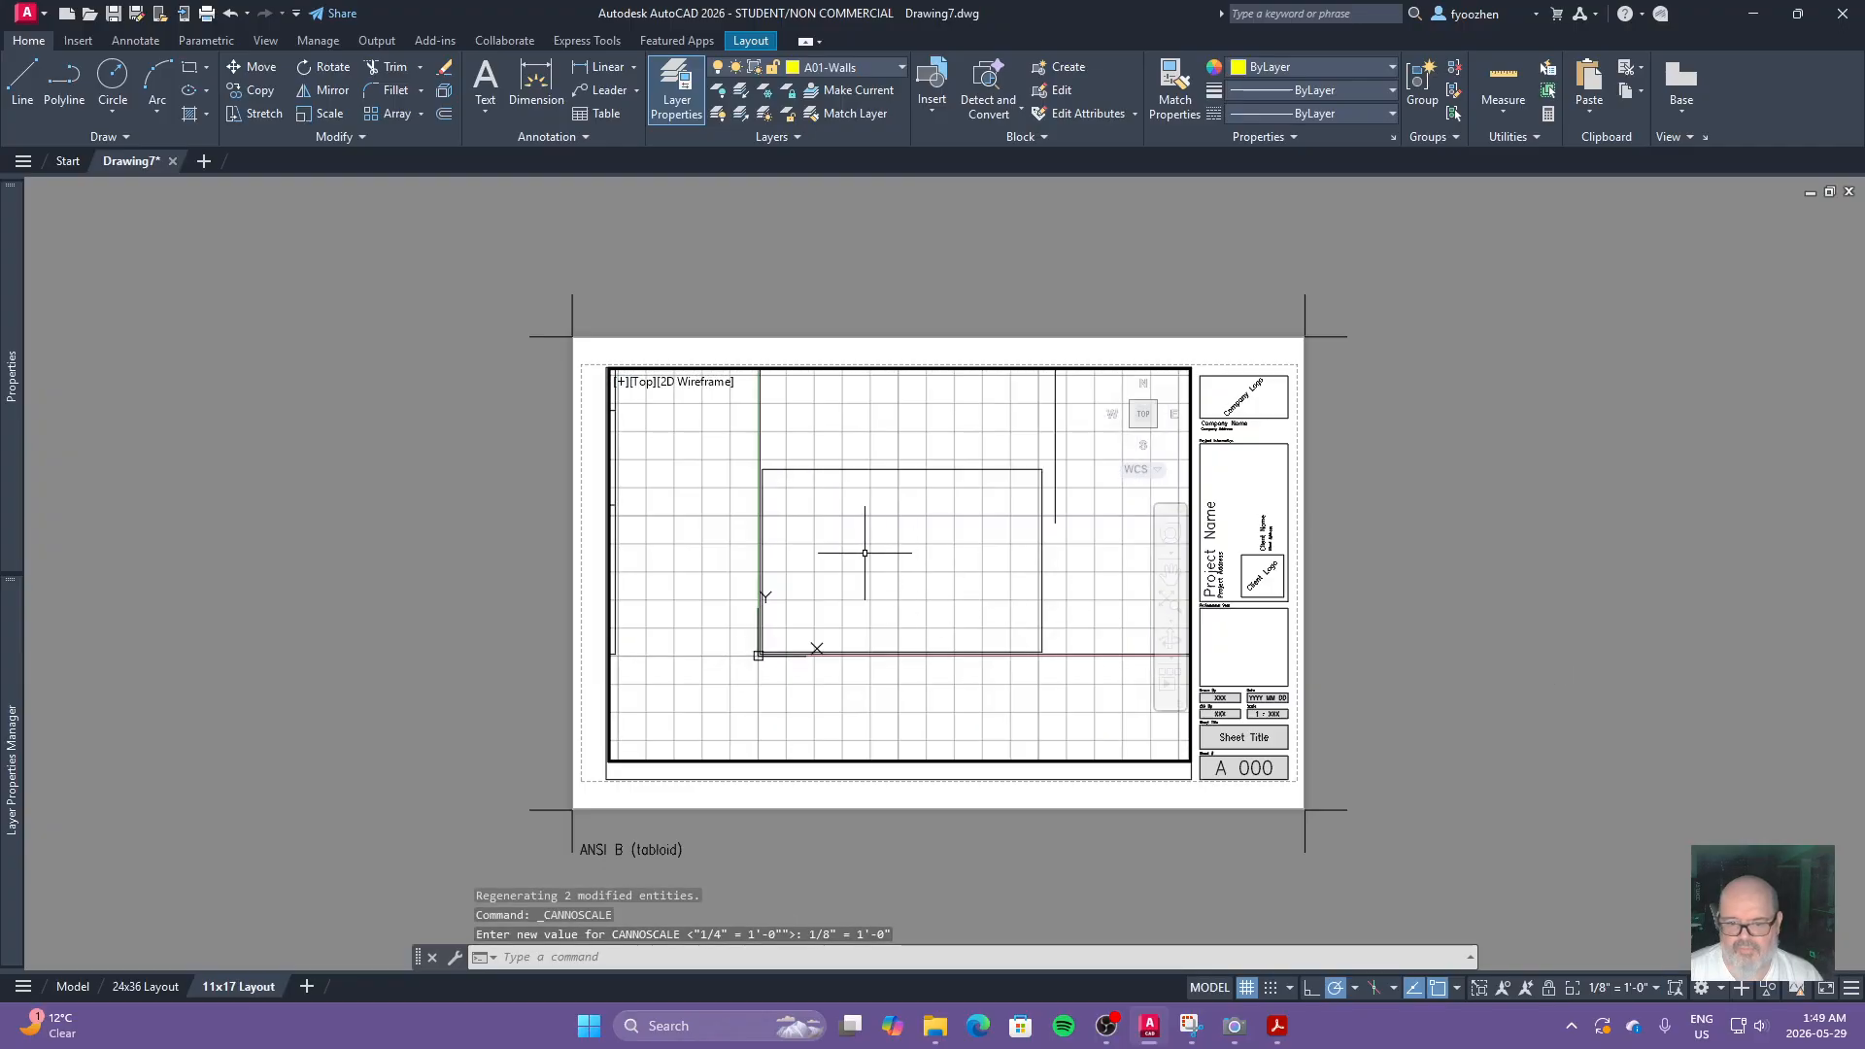
middle_click_drag(911, 587, 774, 677)
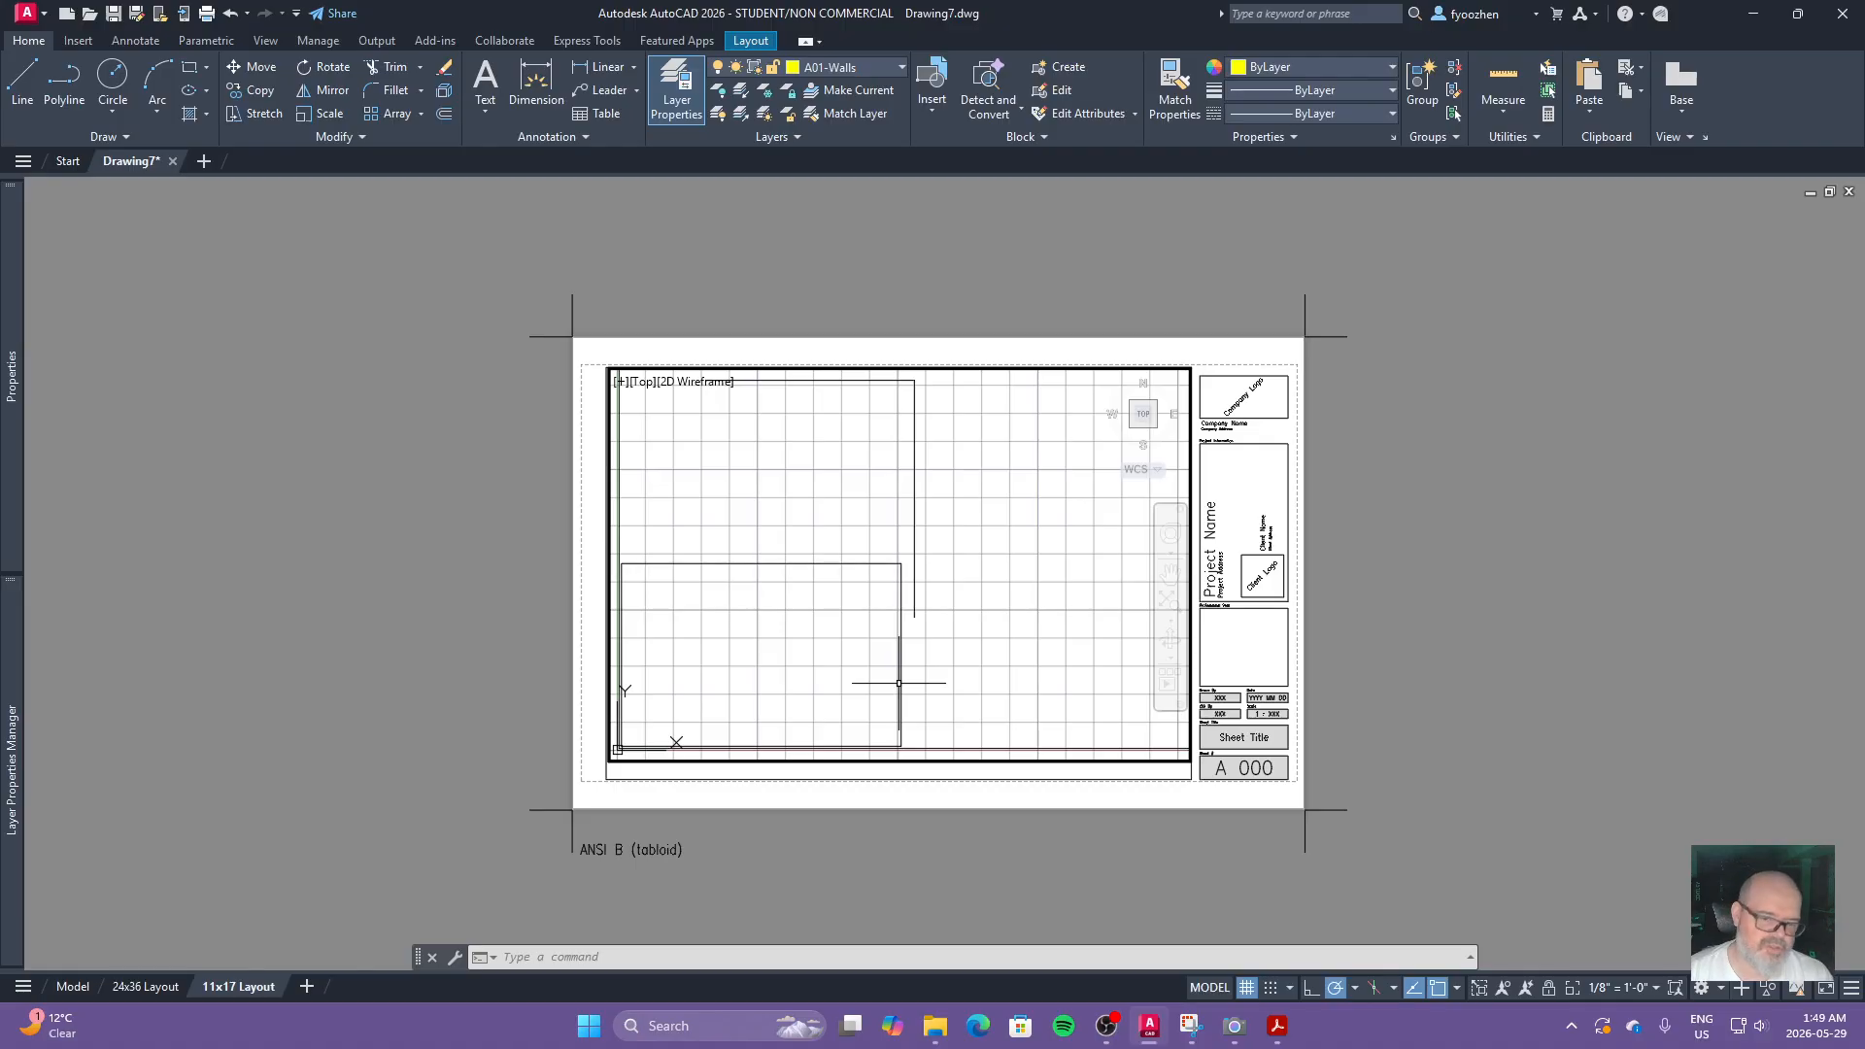
Step: Set the 11x17 Layout viewport back to 1/4" = 1'-0", align the 17x11 frame inside it, and lock it from paper space
left_click(1601, 992)
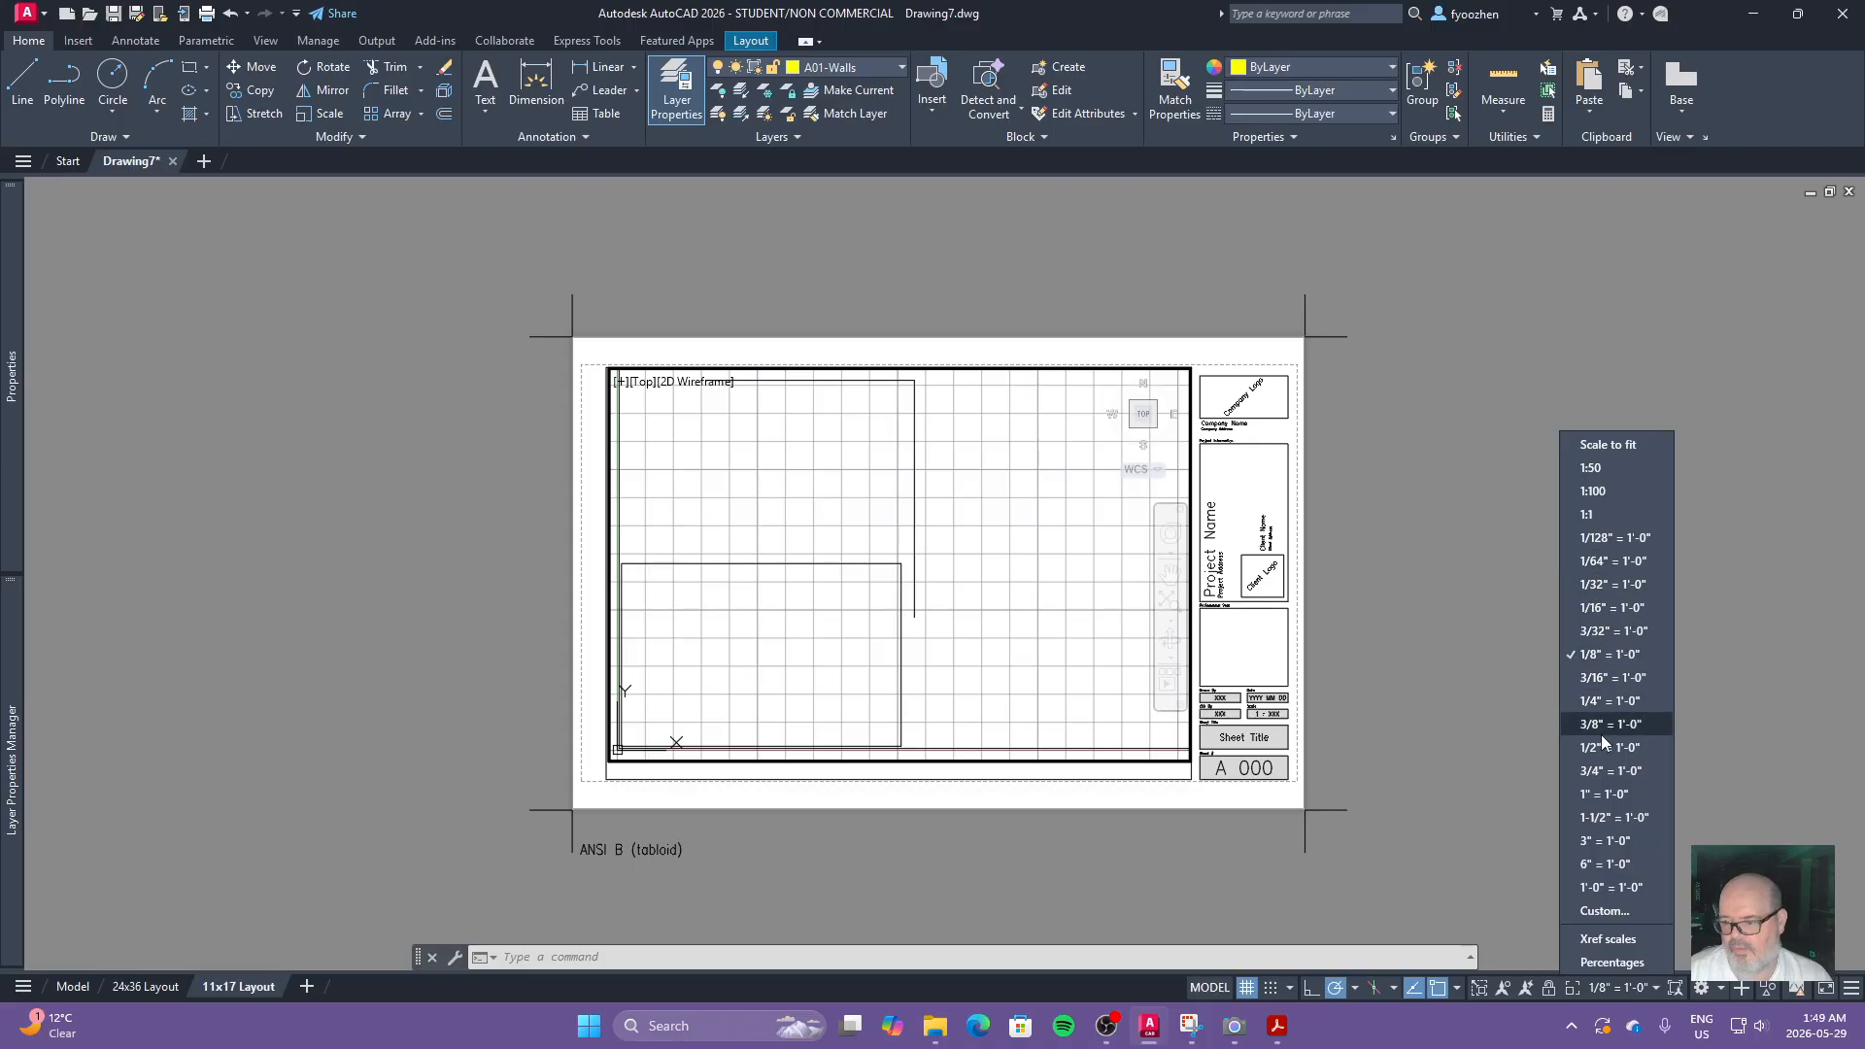
left_click(1609, 701)
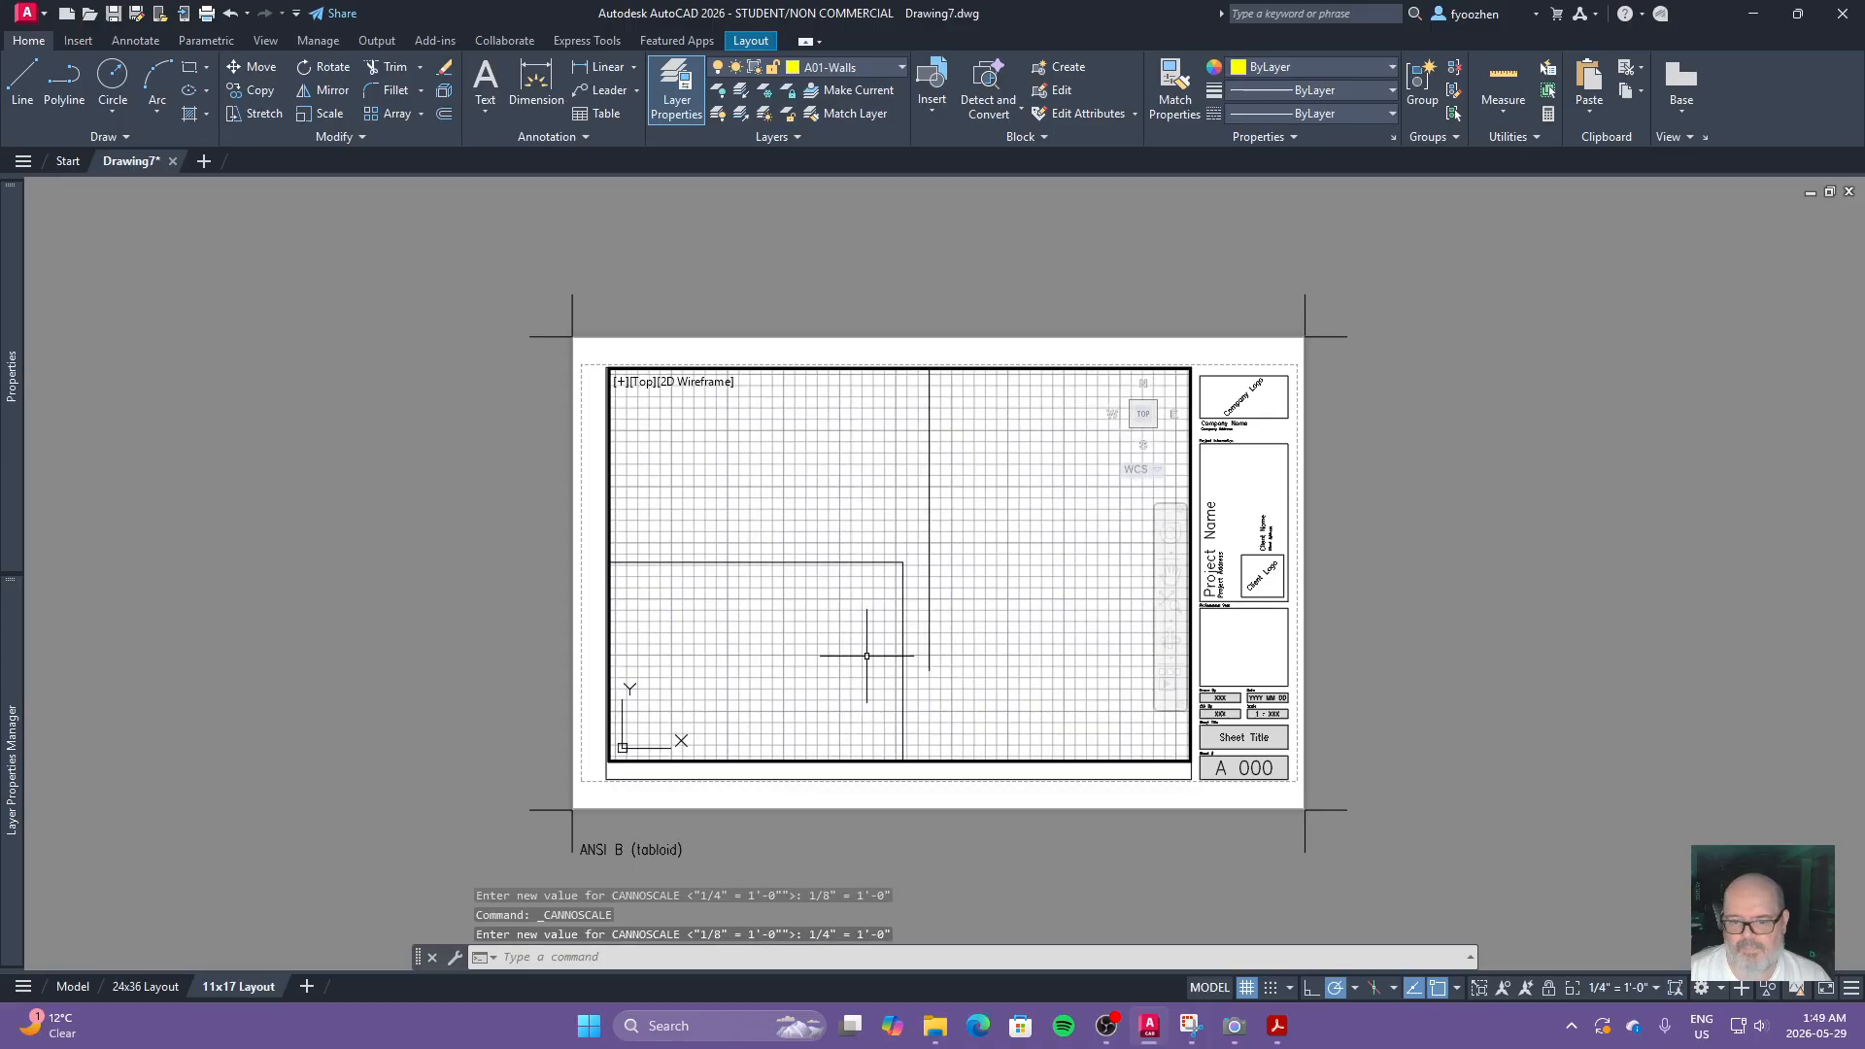
middle_click_drag(866, 655, 1073, 484)
mouse_move(806, 639)
middle_mouse_down()
mouse_move(846, 619)
mouse_move(860, 632)
mouse_move(802, 642)
middle_mouse_up()
double_click(388, 897)
left_click(709, 760)
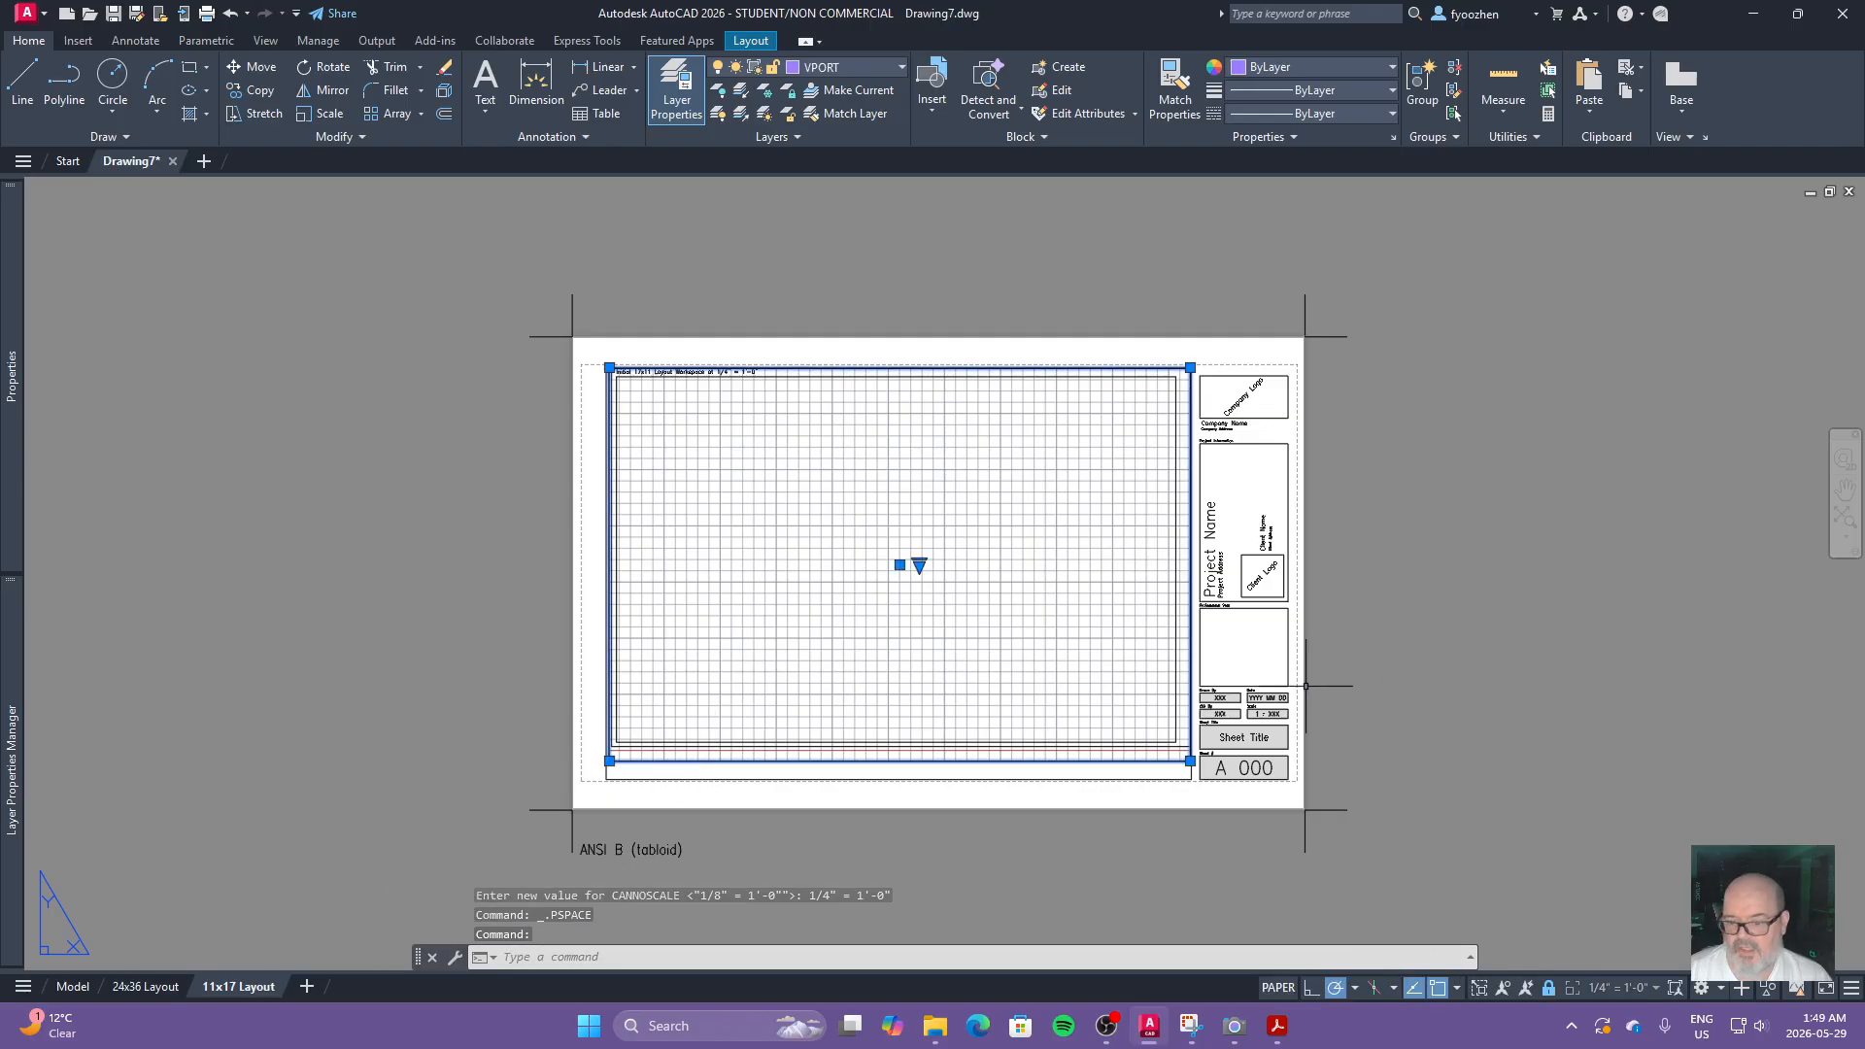
Step: Check the wall lines on the 24x36 Layout, and close the house rectangle in model space with its left and bottom lines
left_click(130, 987)
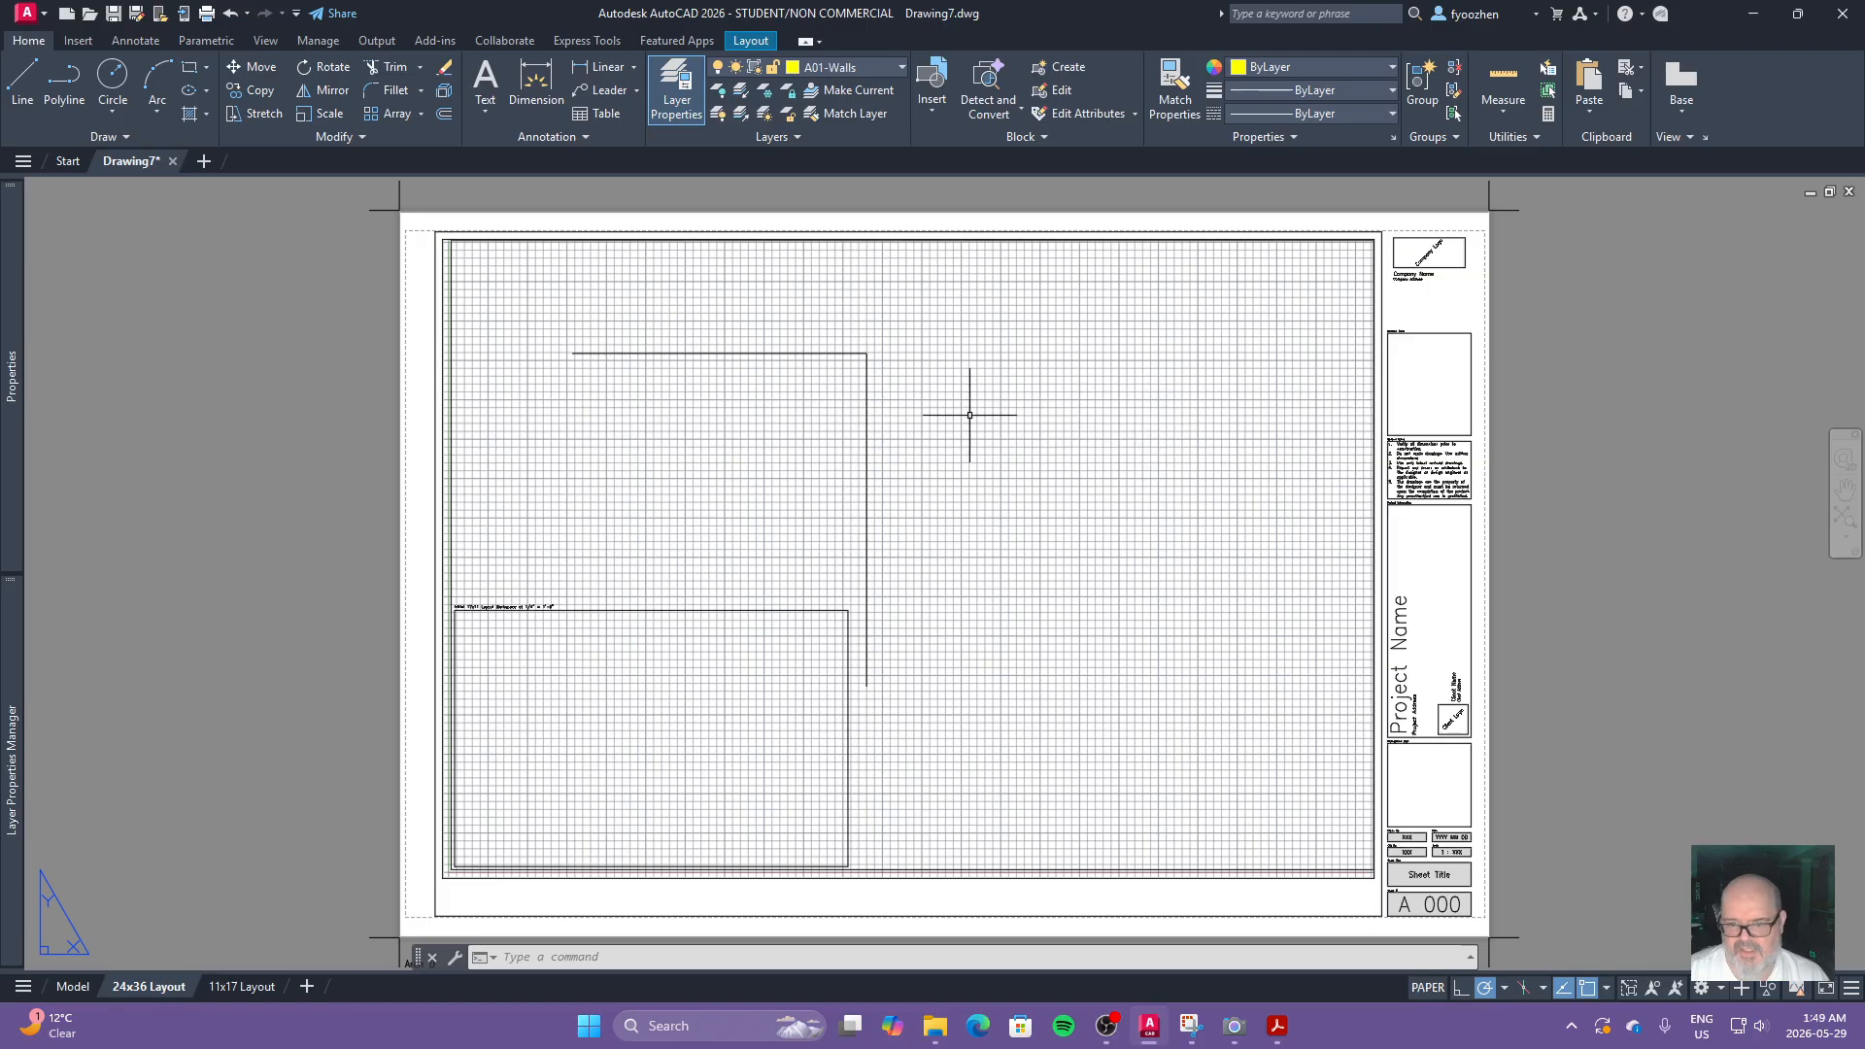
left_click(73, 987)
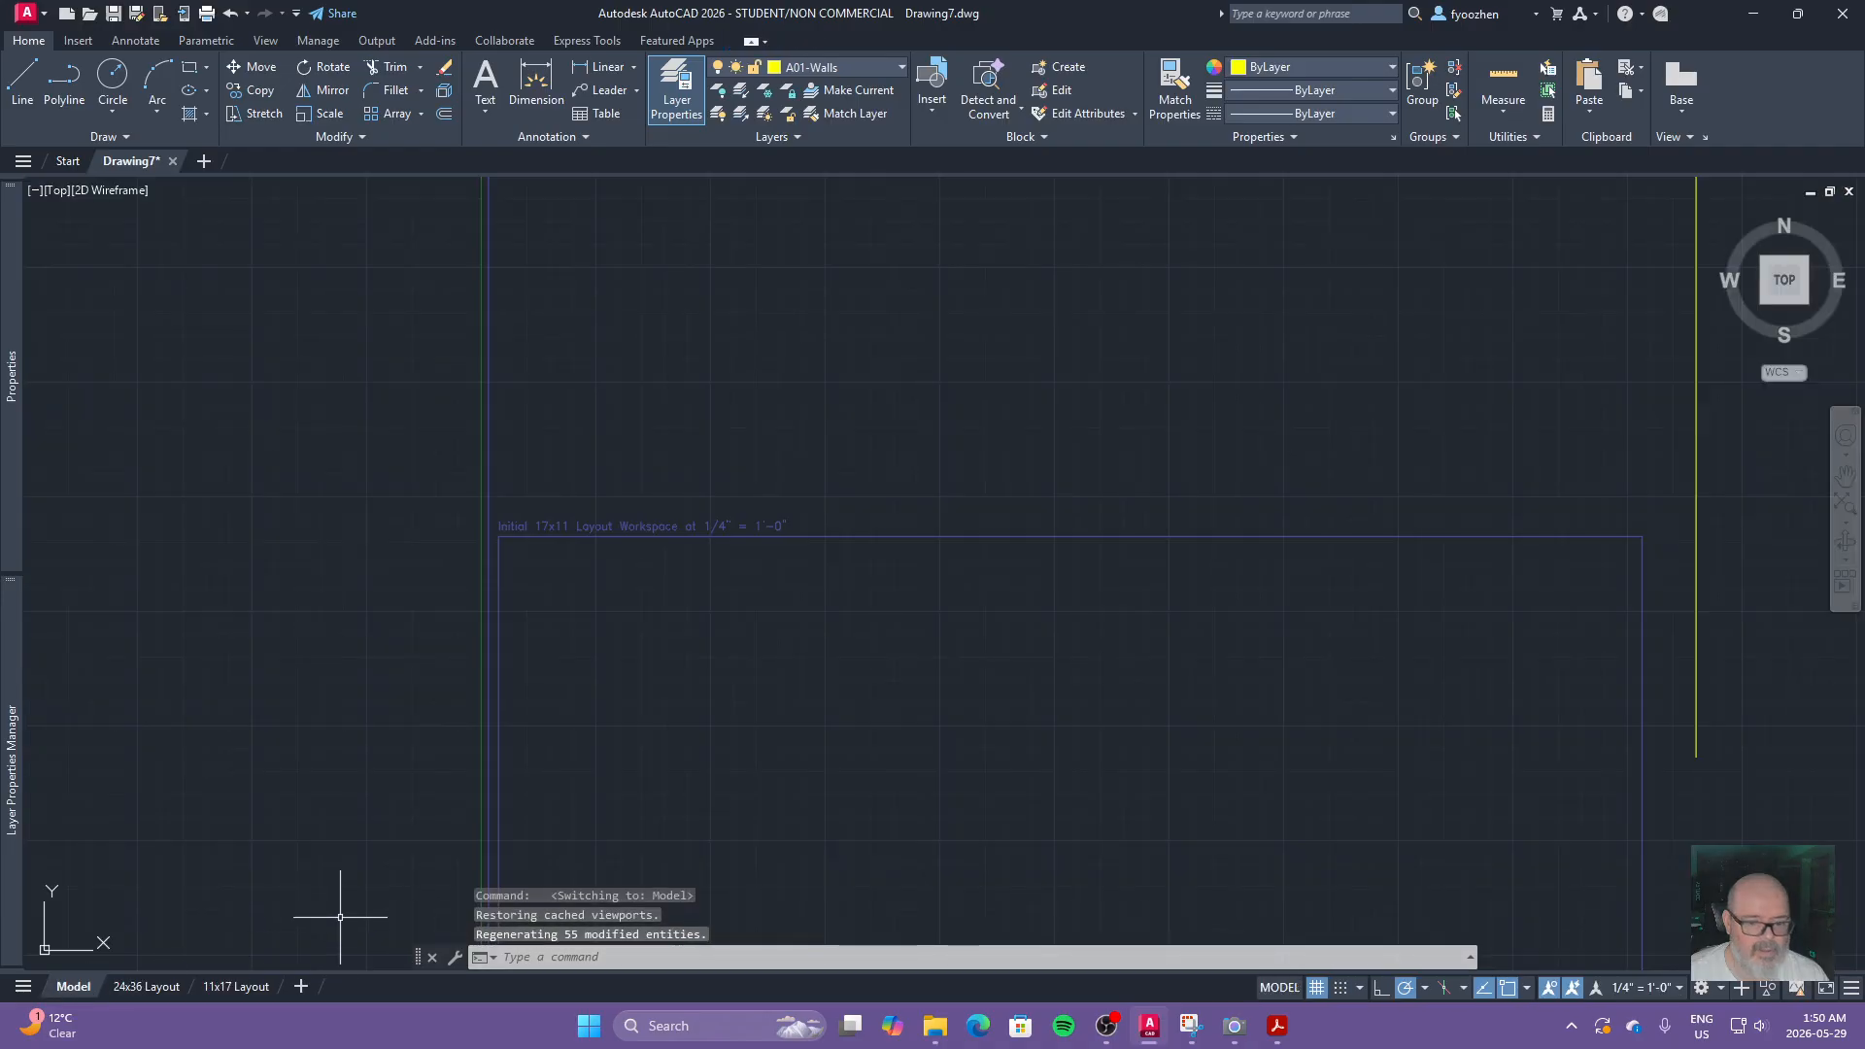
left_click(24, 83)
left_click(796, 249)
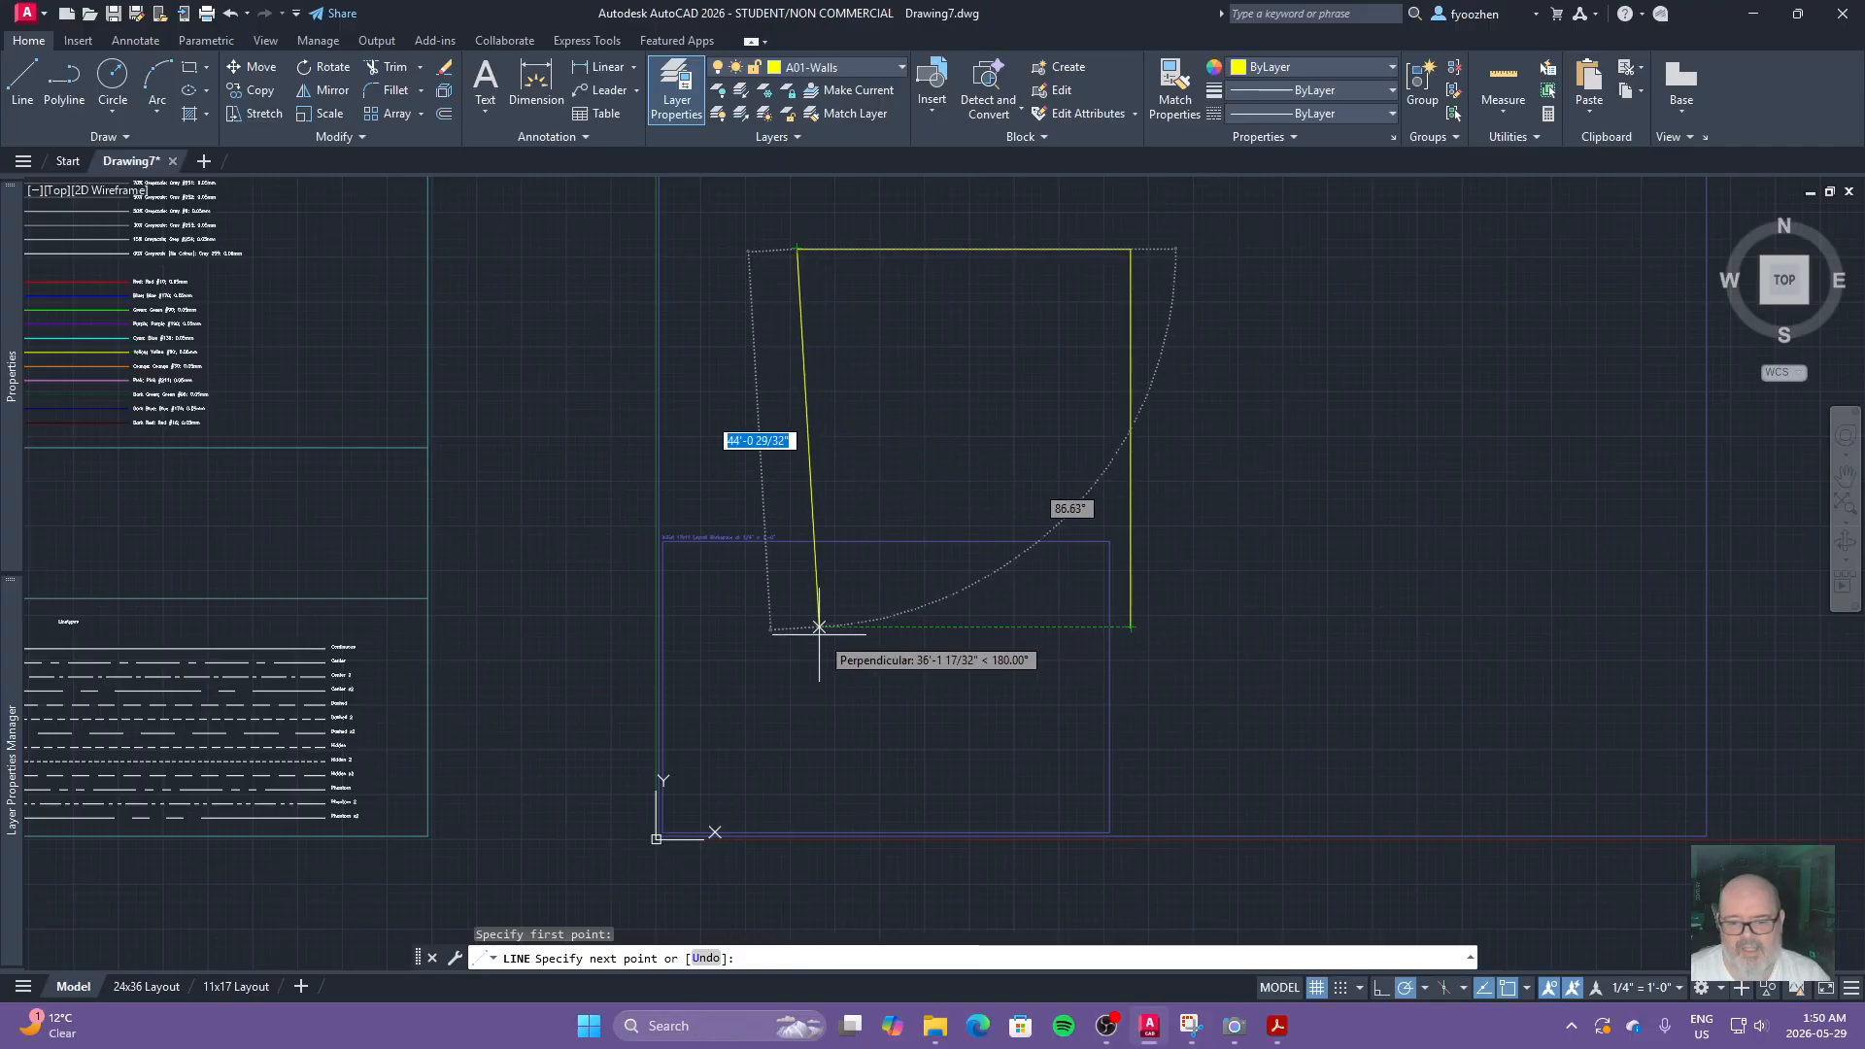
left_click(796, 627)
left_click(1131, 627)
key("Escape")
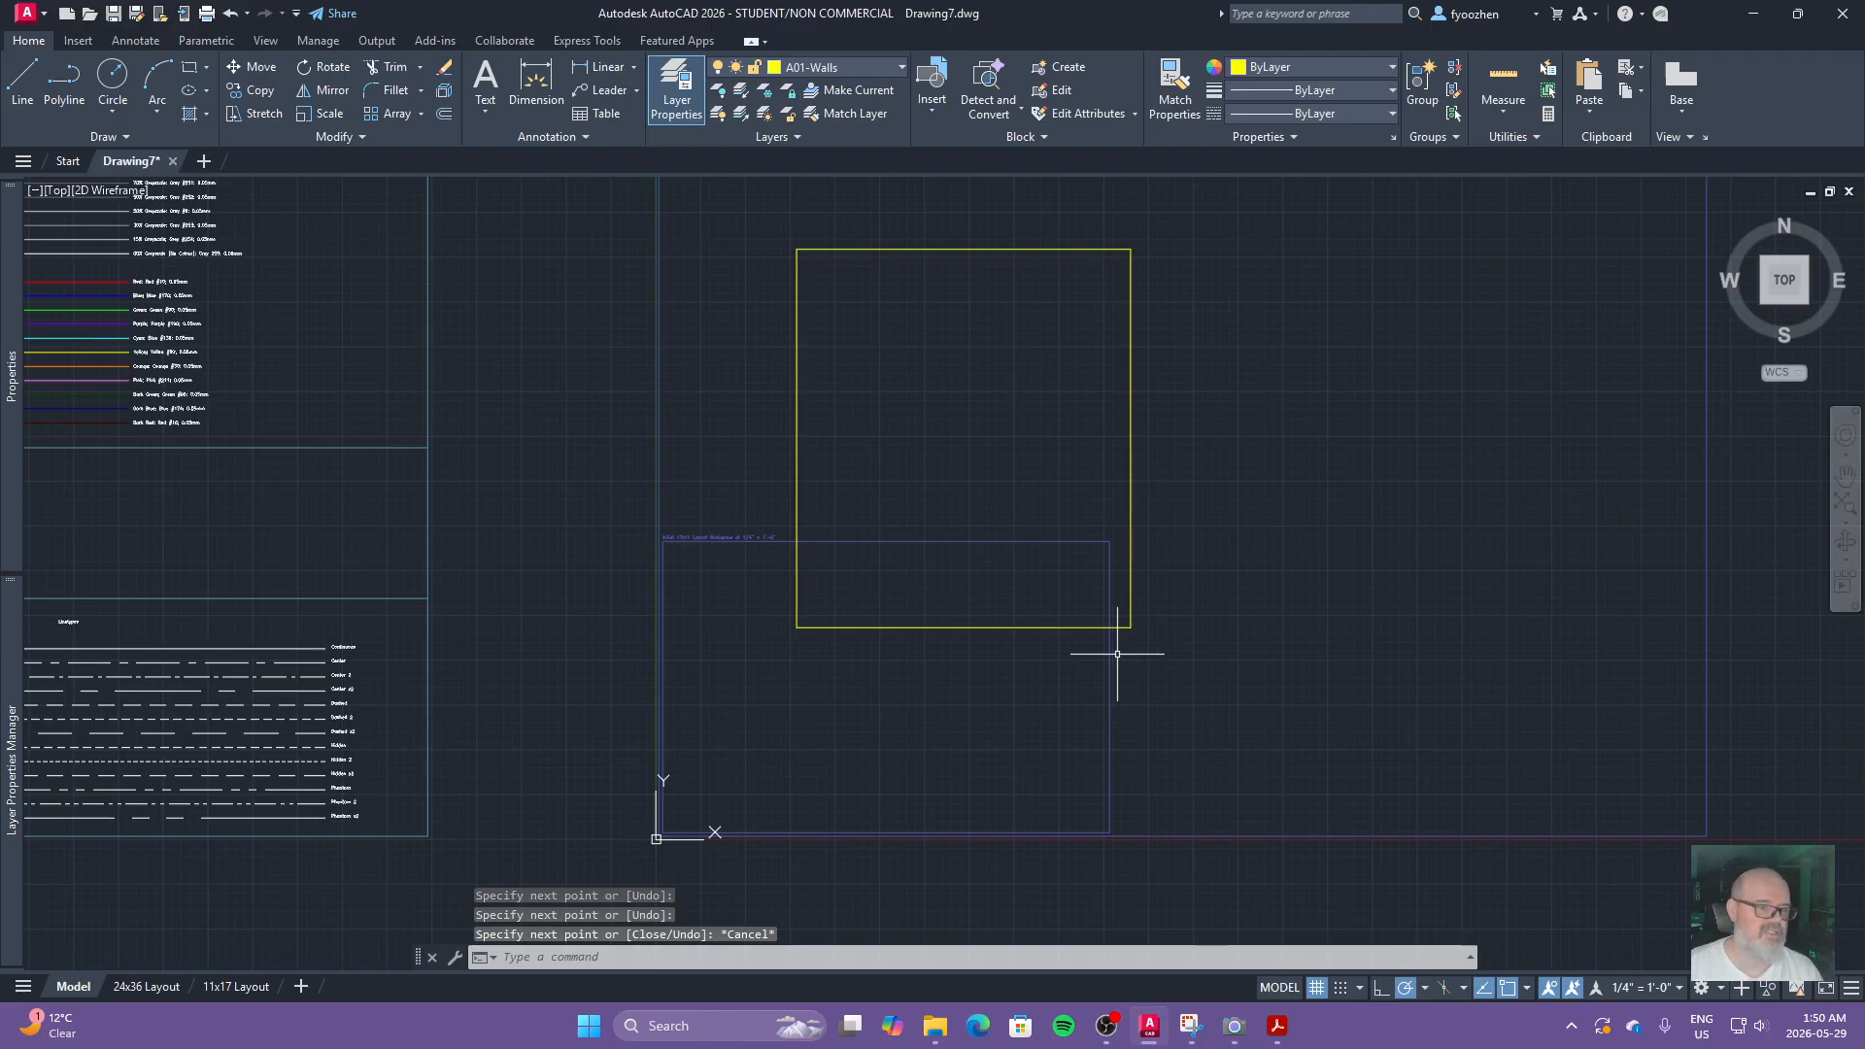
Step: Offset the four exterior wall lines of the house rectangle 12" inward
type("o")
key("Return")
type("12")
key("Return")
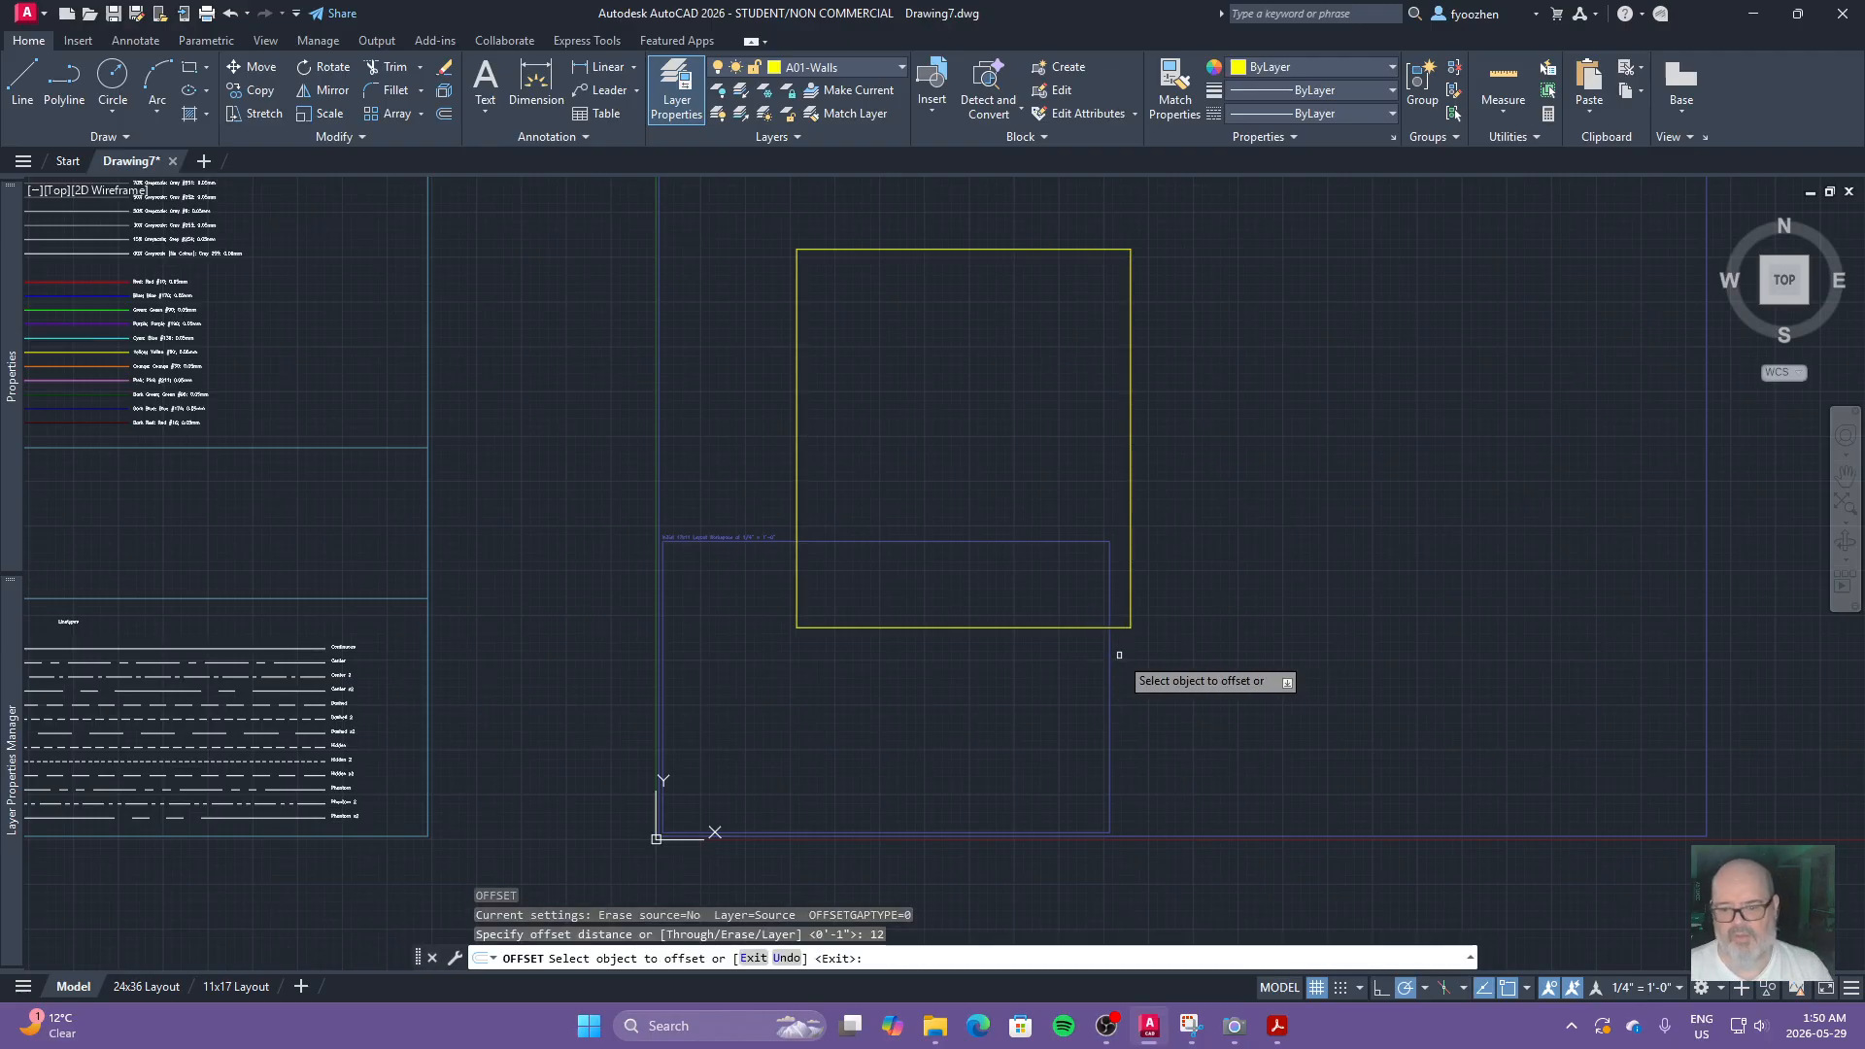
left_click(1080, 628)
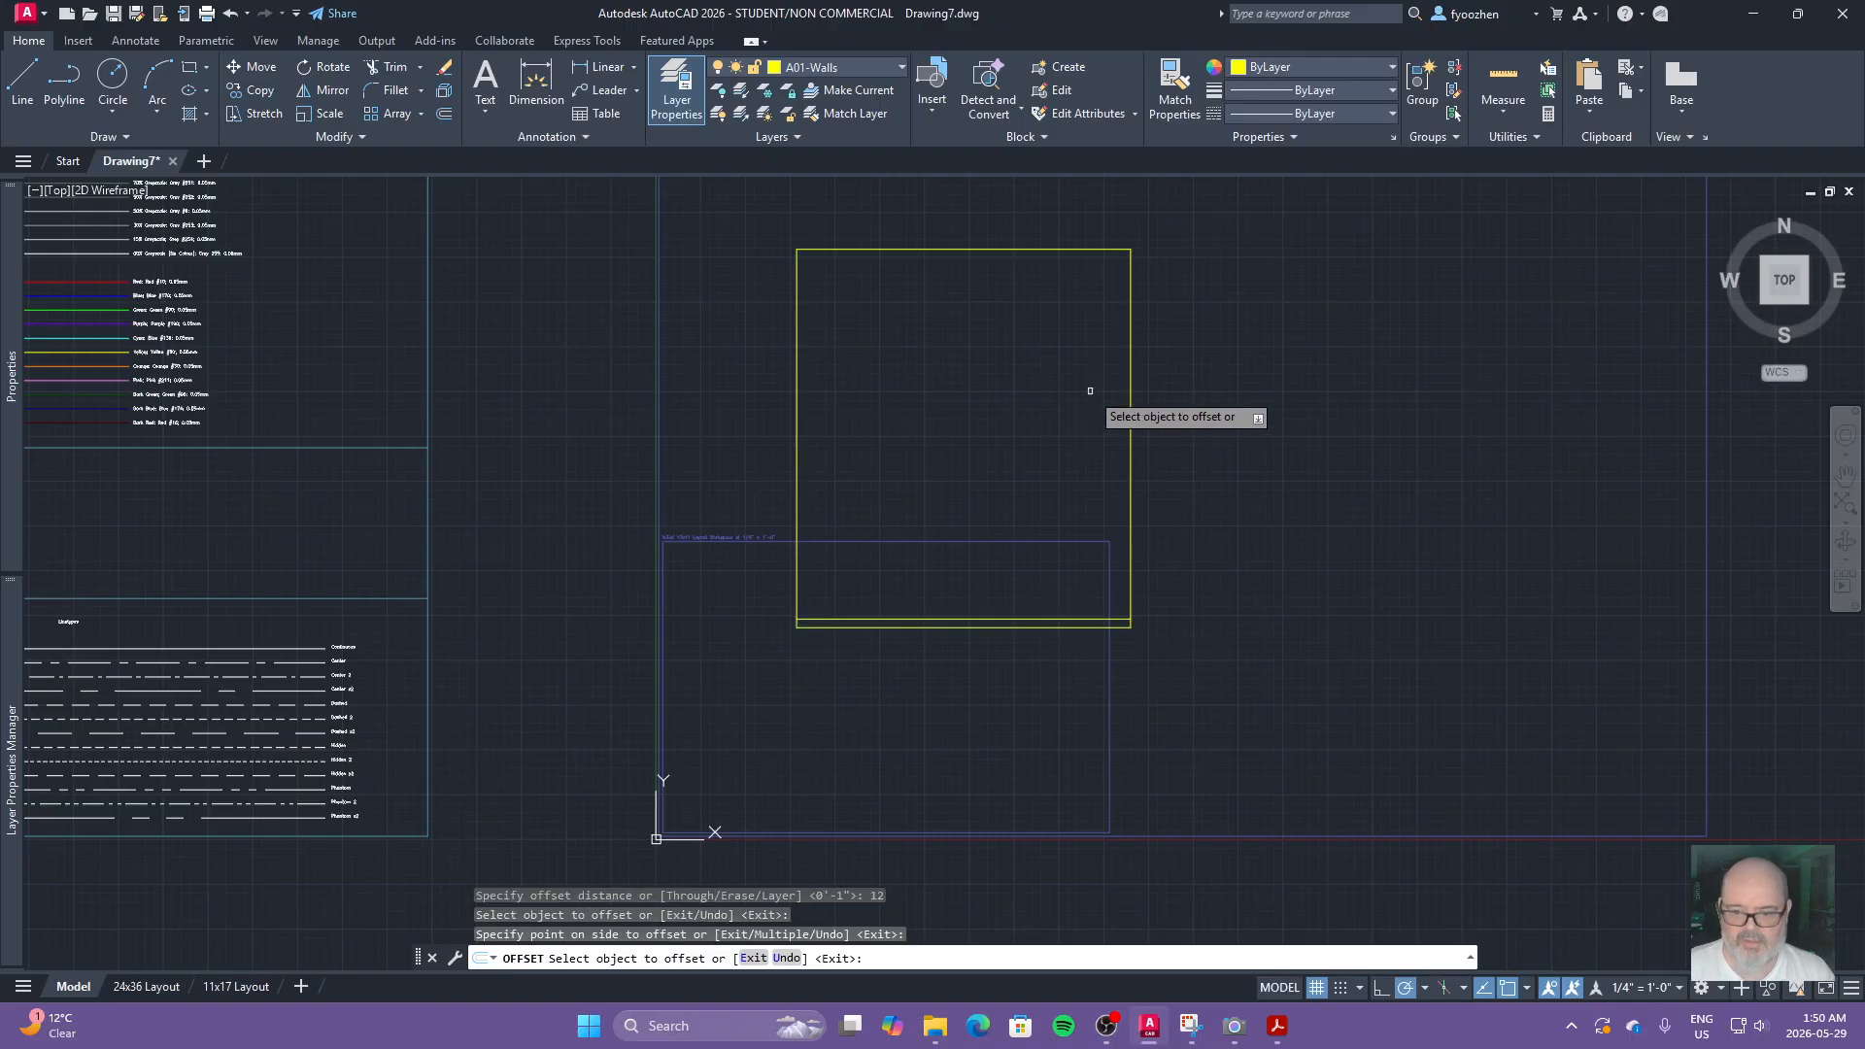
left_click(1093, 394)
left_click(798, 450)
left_click(874, 388)
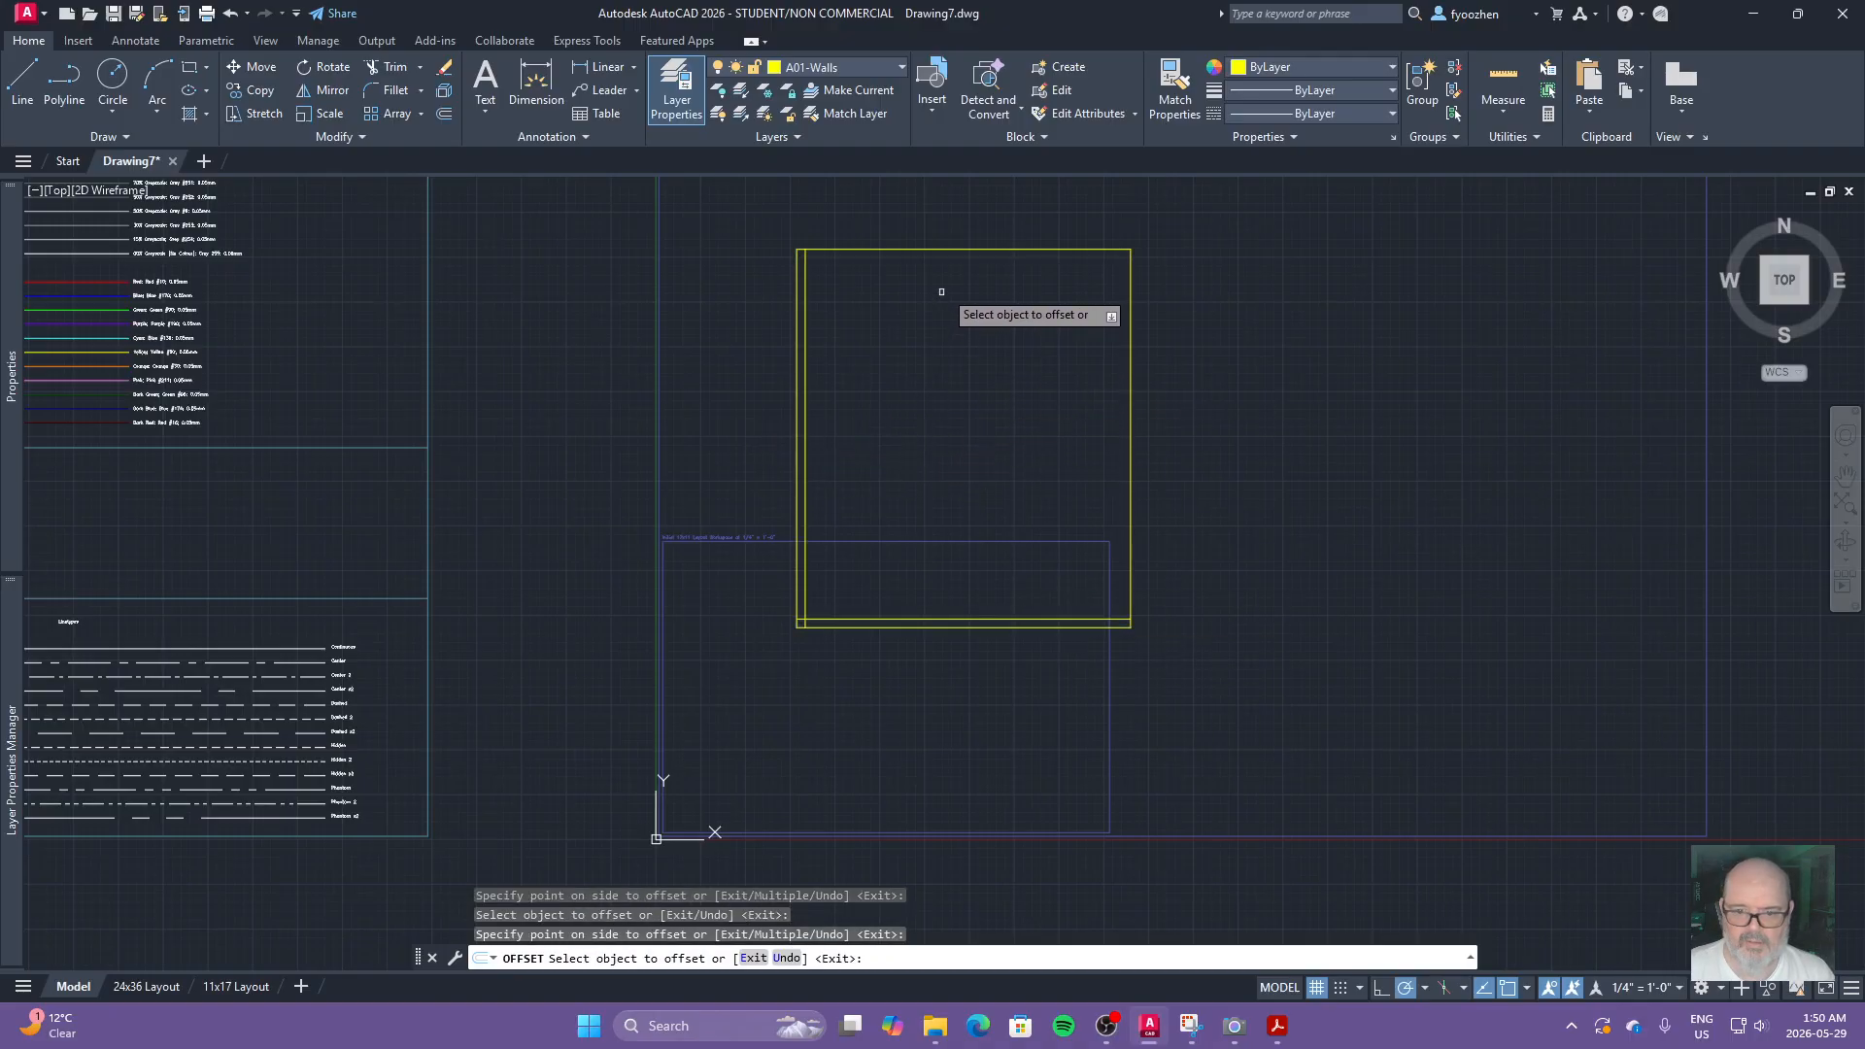
left_click(951, 250)
left_click(1073, 400)
left_click(1130, 389)
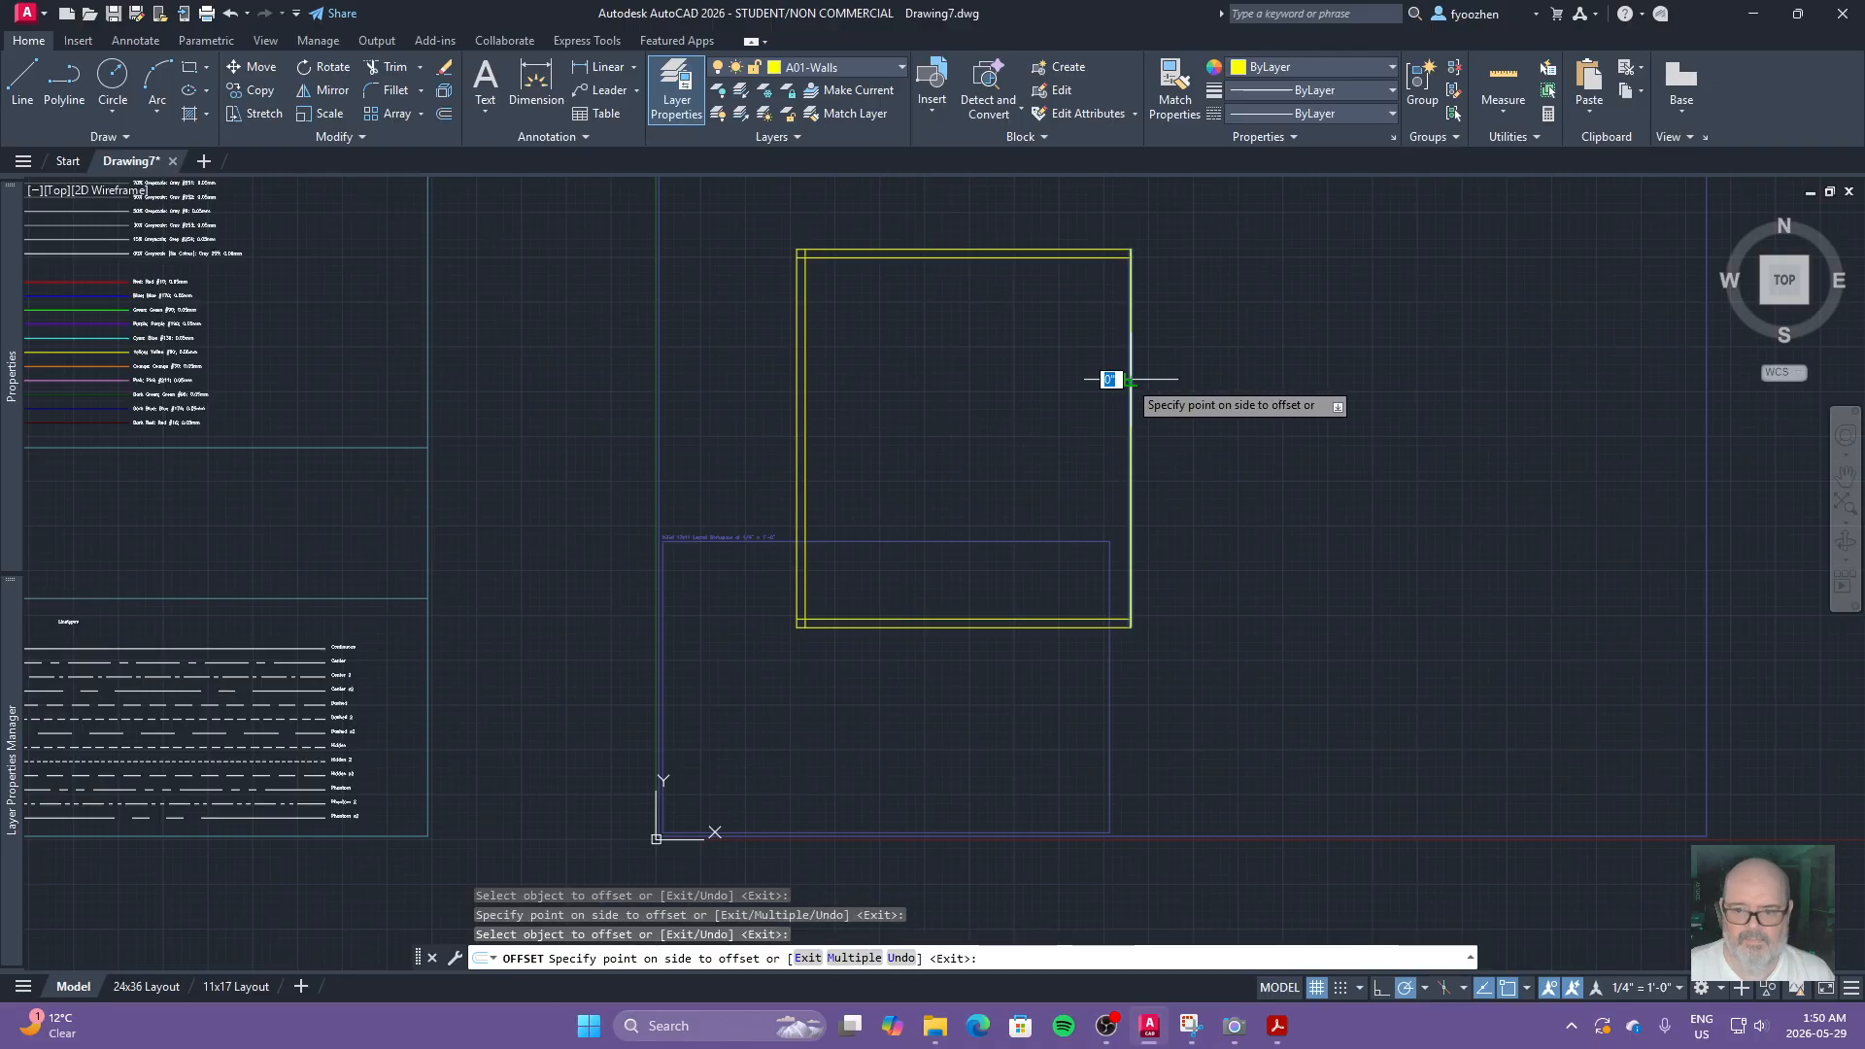
left_click(1027, 407)
key("Escape")
key("Escape")
key("Escape")
Step: Fillet the two upper corners of the inner wall lines with a radius of 0
type("f")
key("Return")
type("r")
key("Return")
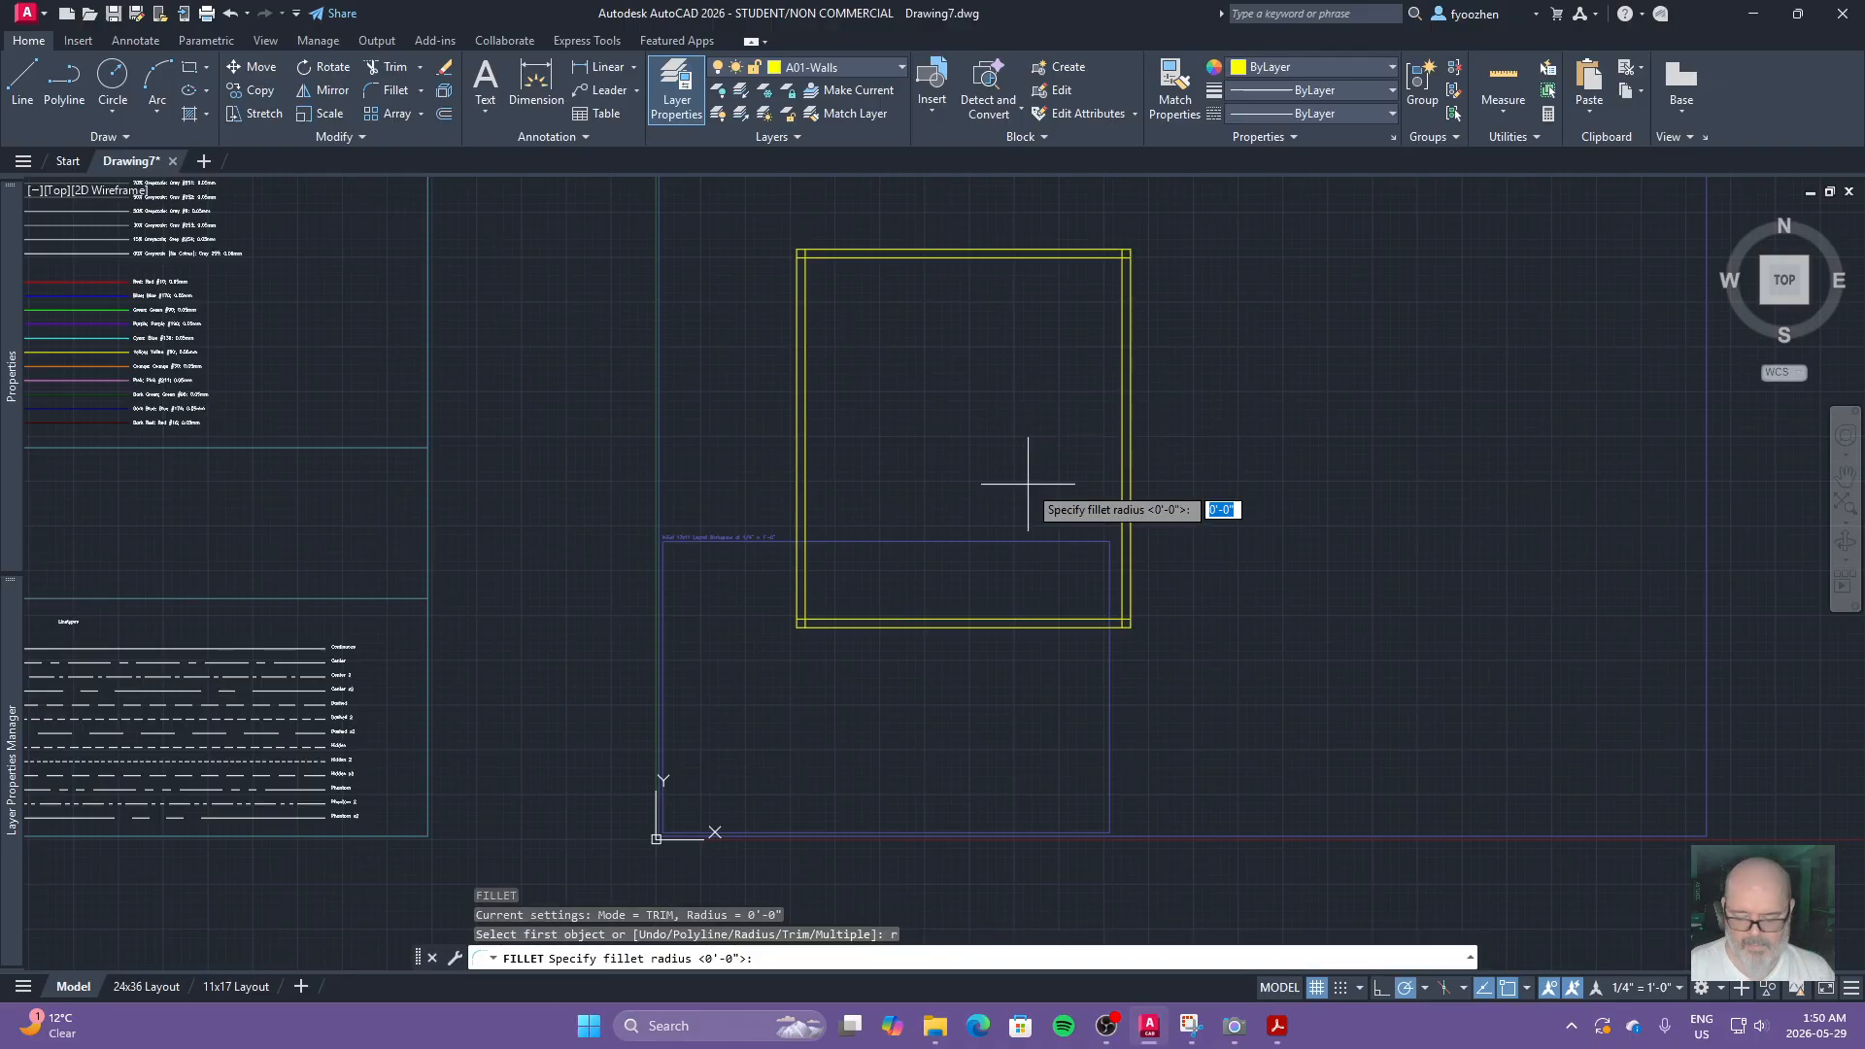
type("0")
key("Return")
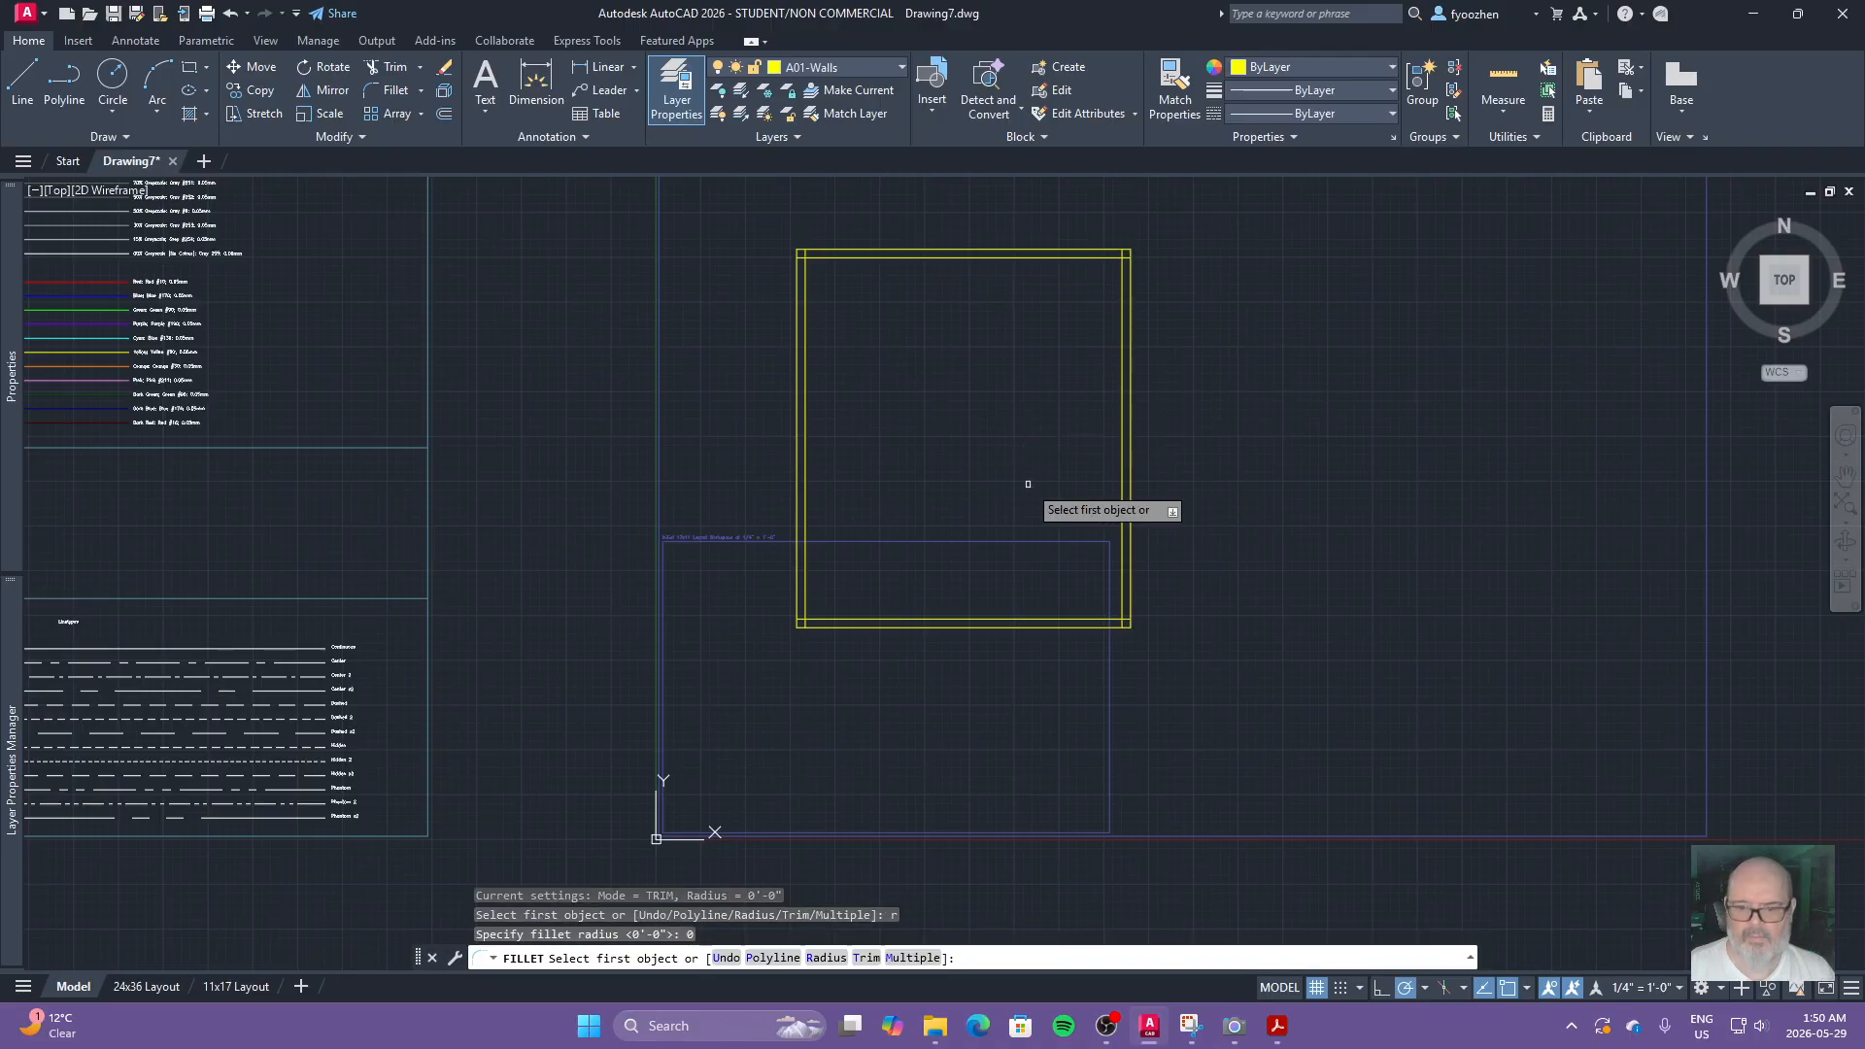
left_click(805, 267)
left_click(816, 258)
key("Return")
left_click(1112, 252)
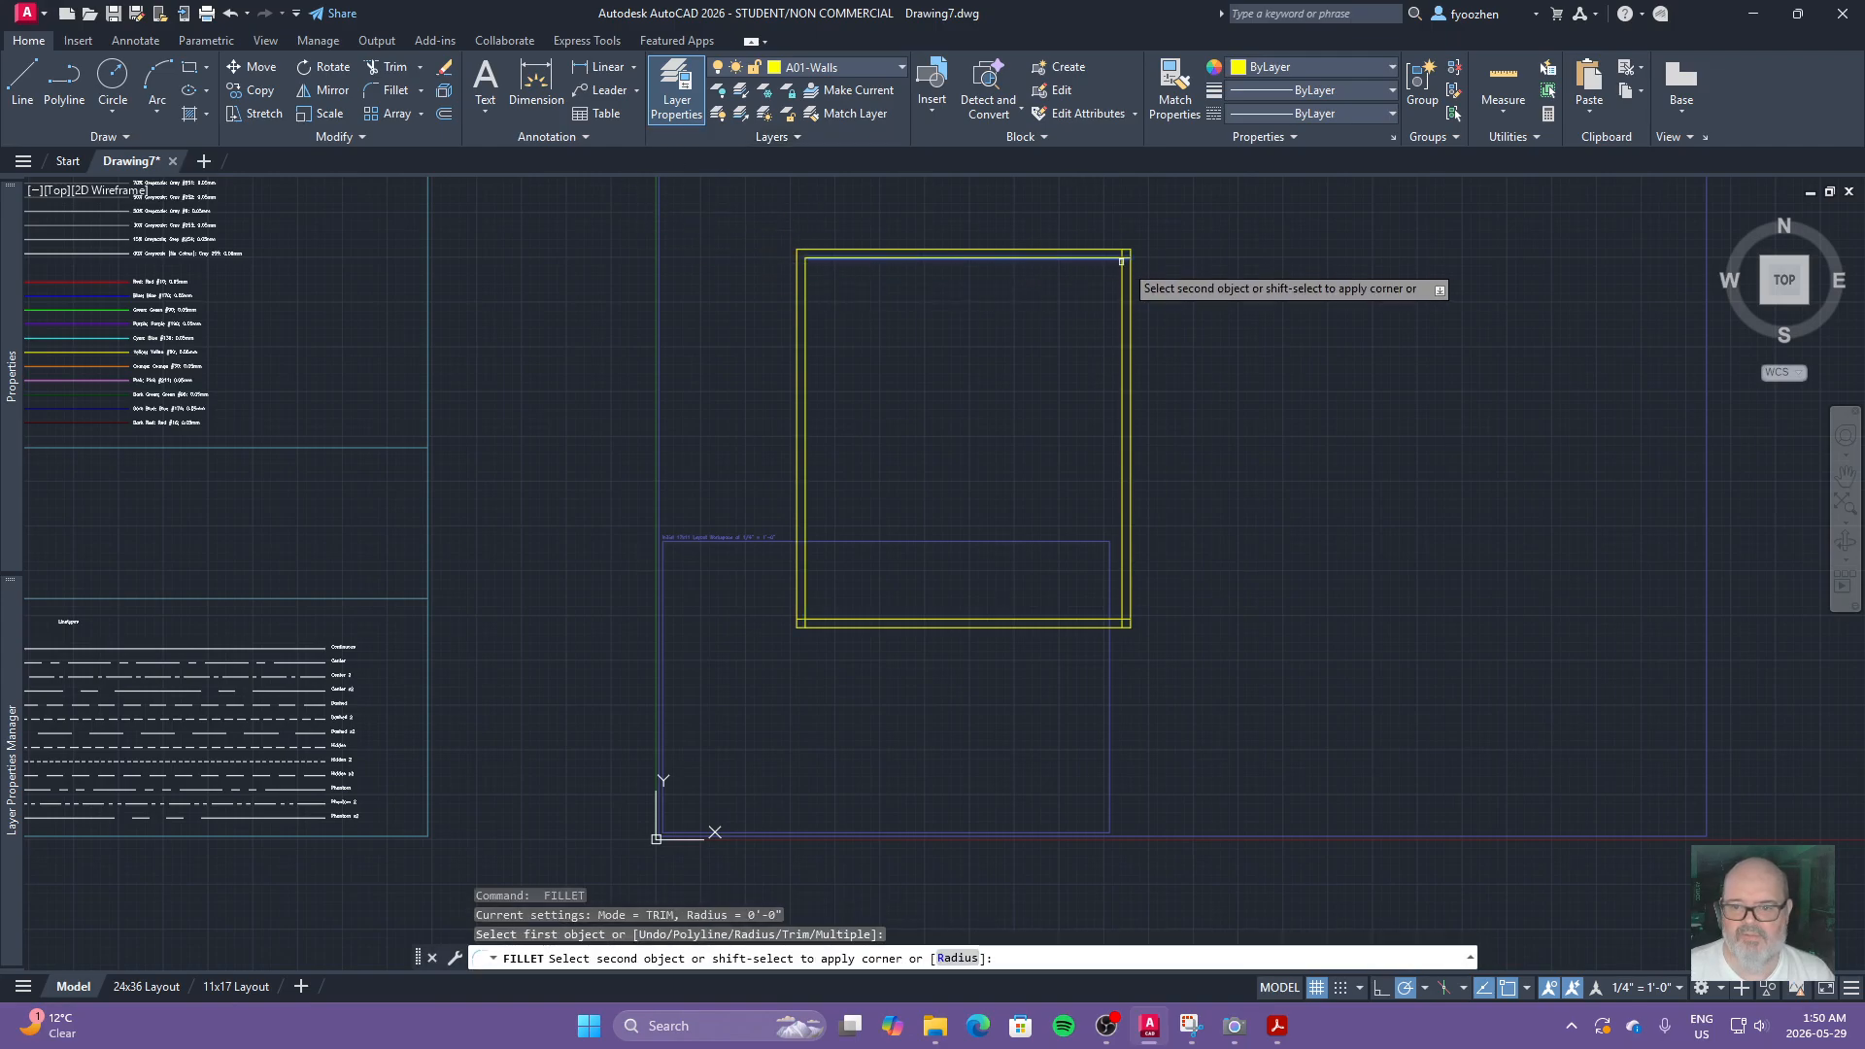
left_click(1116, 271)
Step: Fillet the two lower corners of the inner wall lines into square corners
key("Return")
left_click(1126, 592)
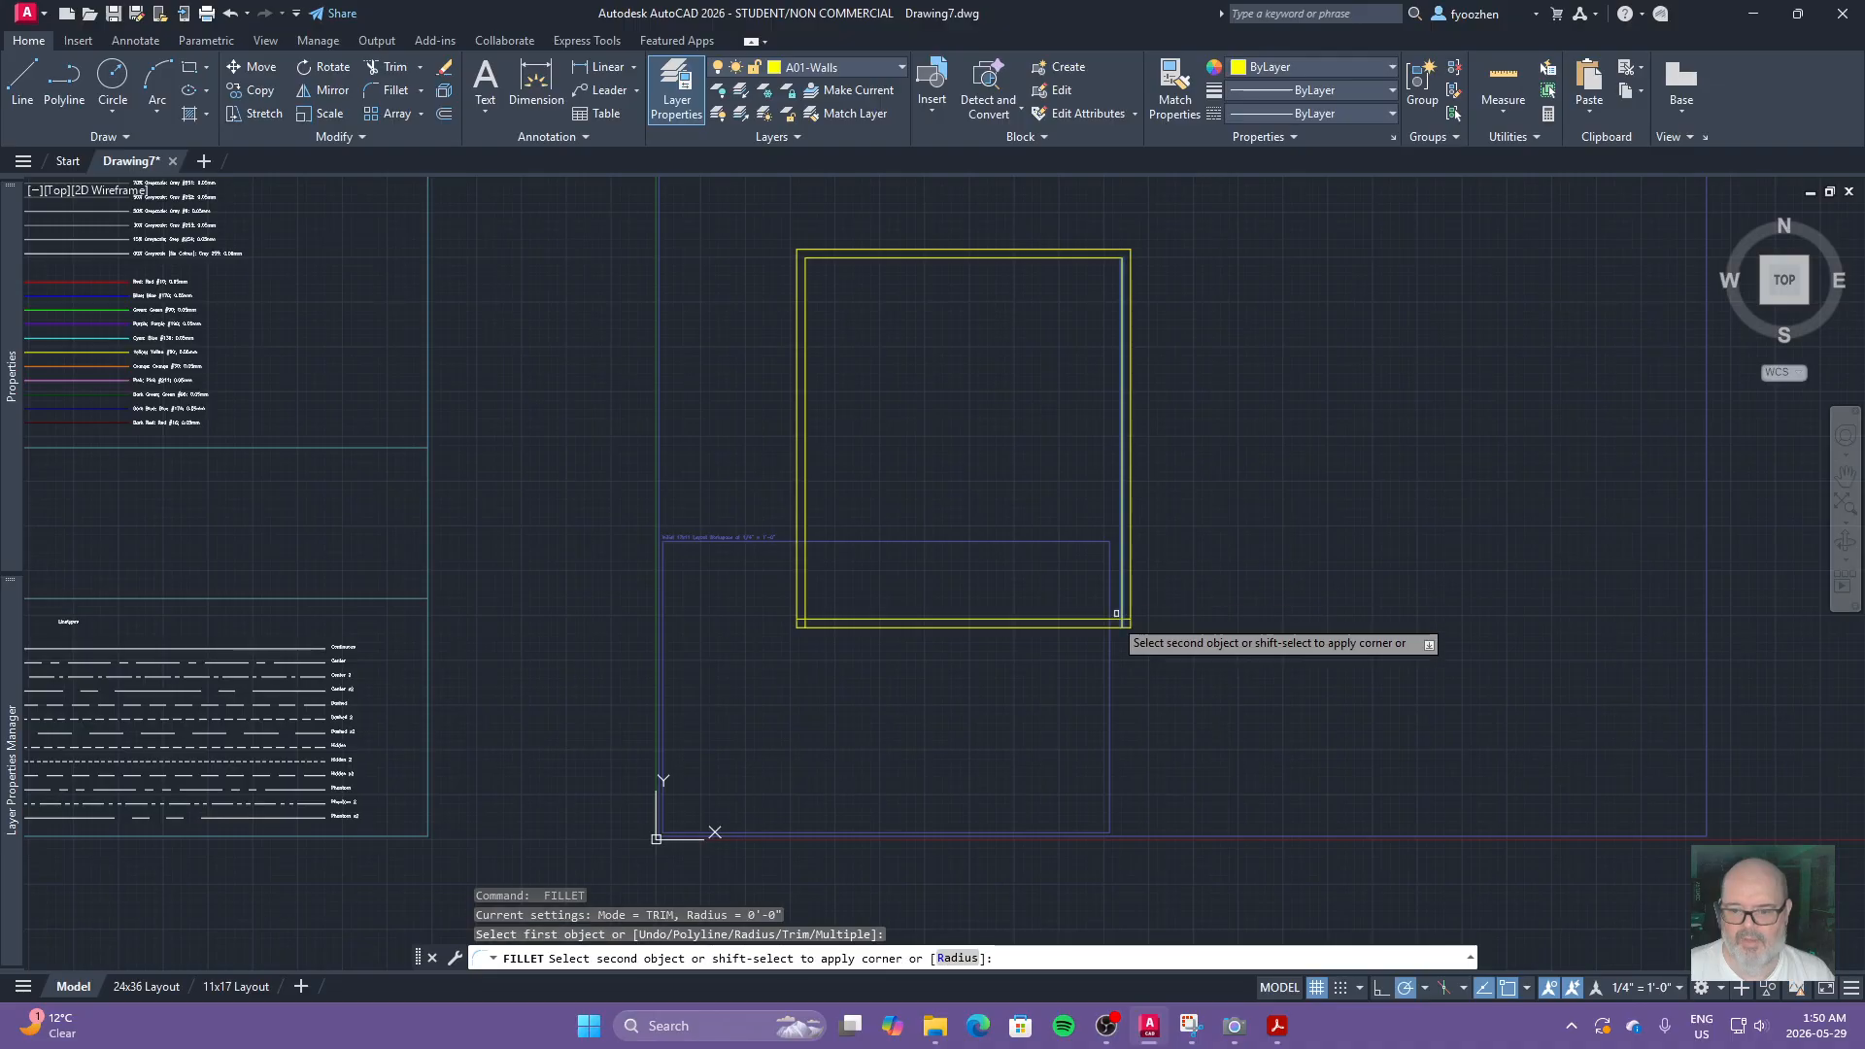
left_click(999, 622)
key("Return")
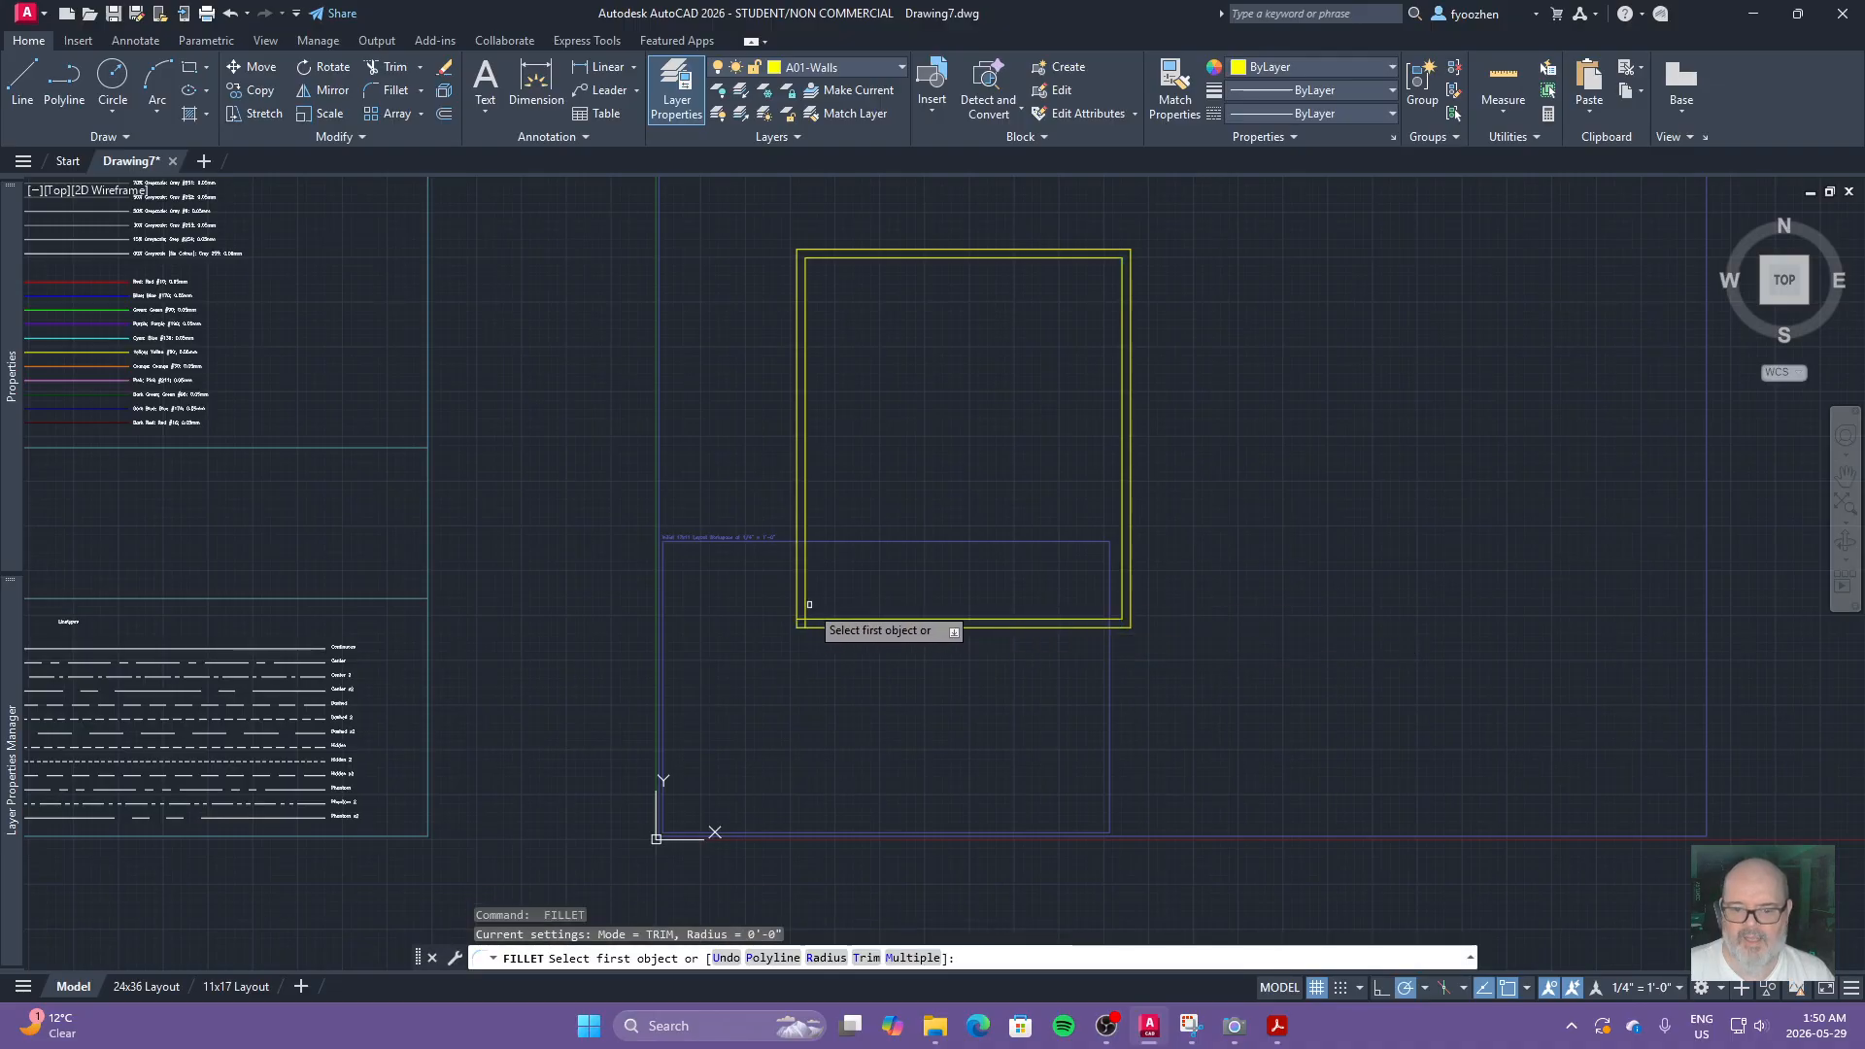
left_click(835, 619)
key("Escape")
key("Escape")
key("Escape")
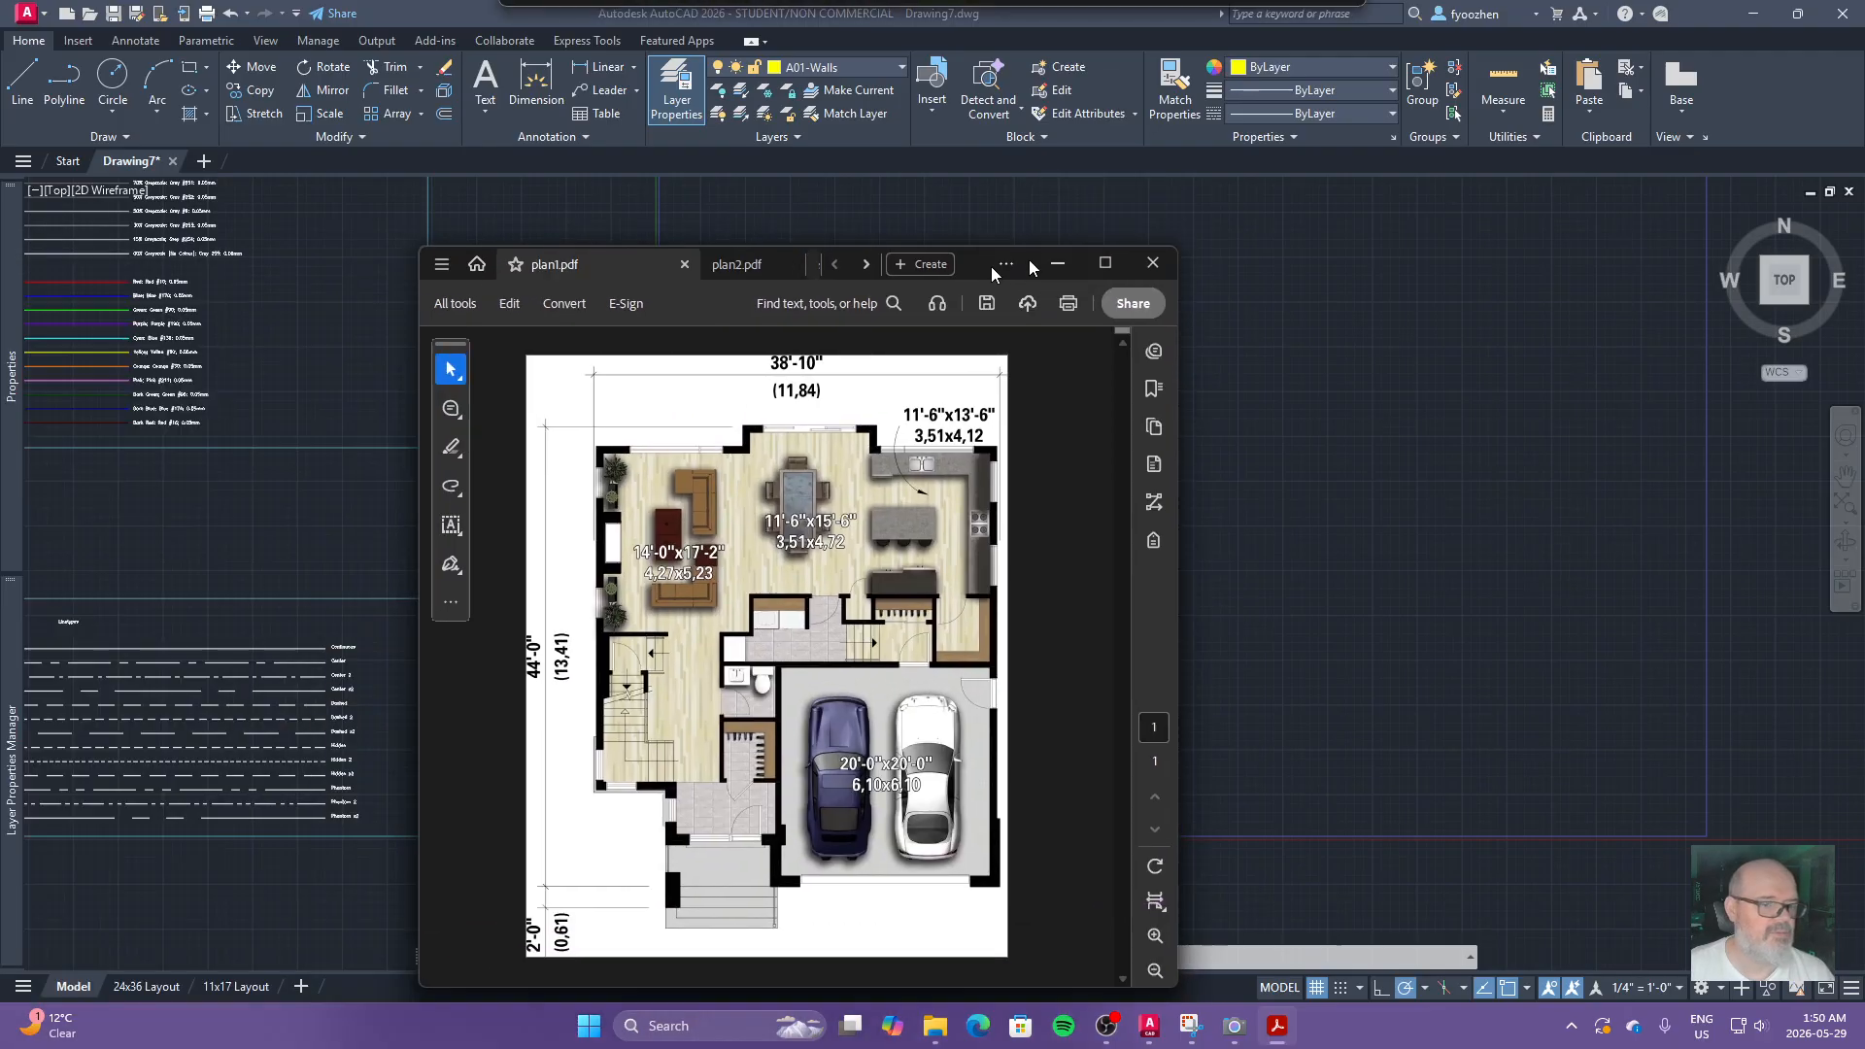
Step: Examine the ground-floor plan in plan1.pdf for the back wall's projection and room widths, and return to the drawing
left_click_drag(990, 270, 1123, 173)
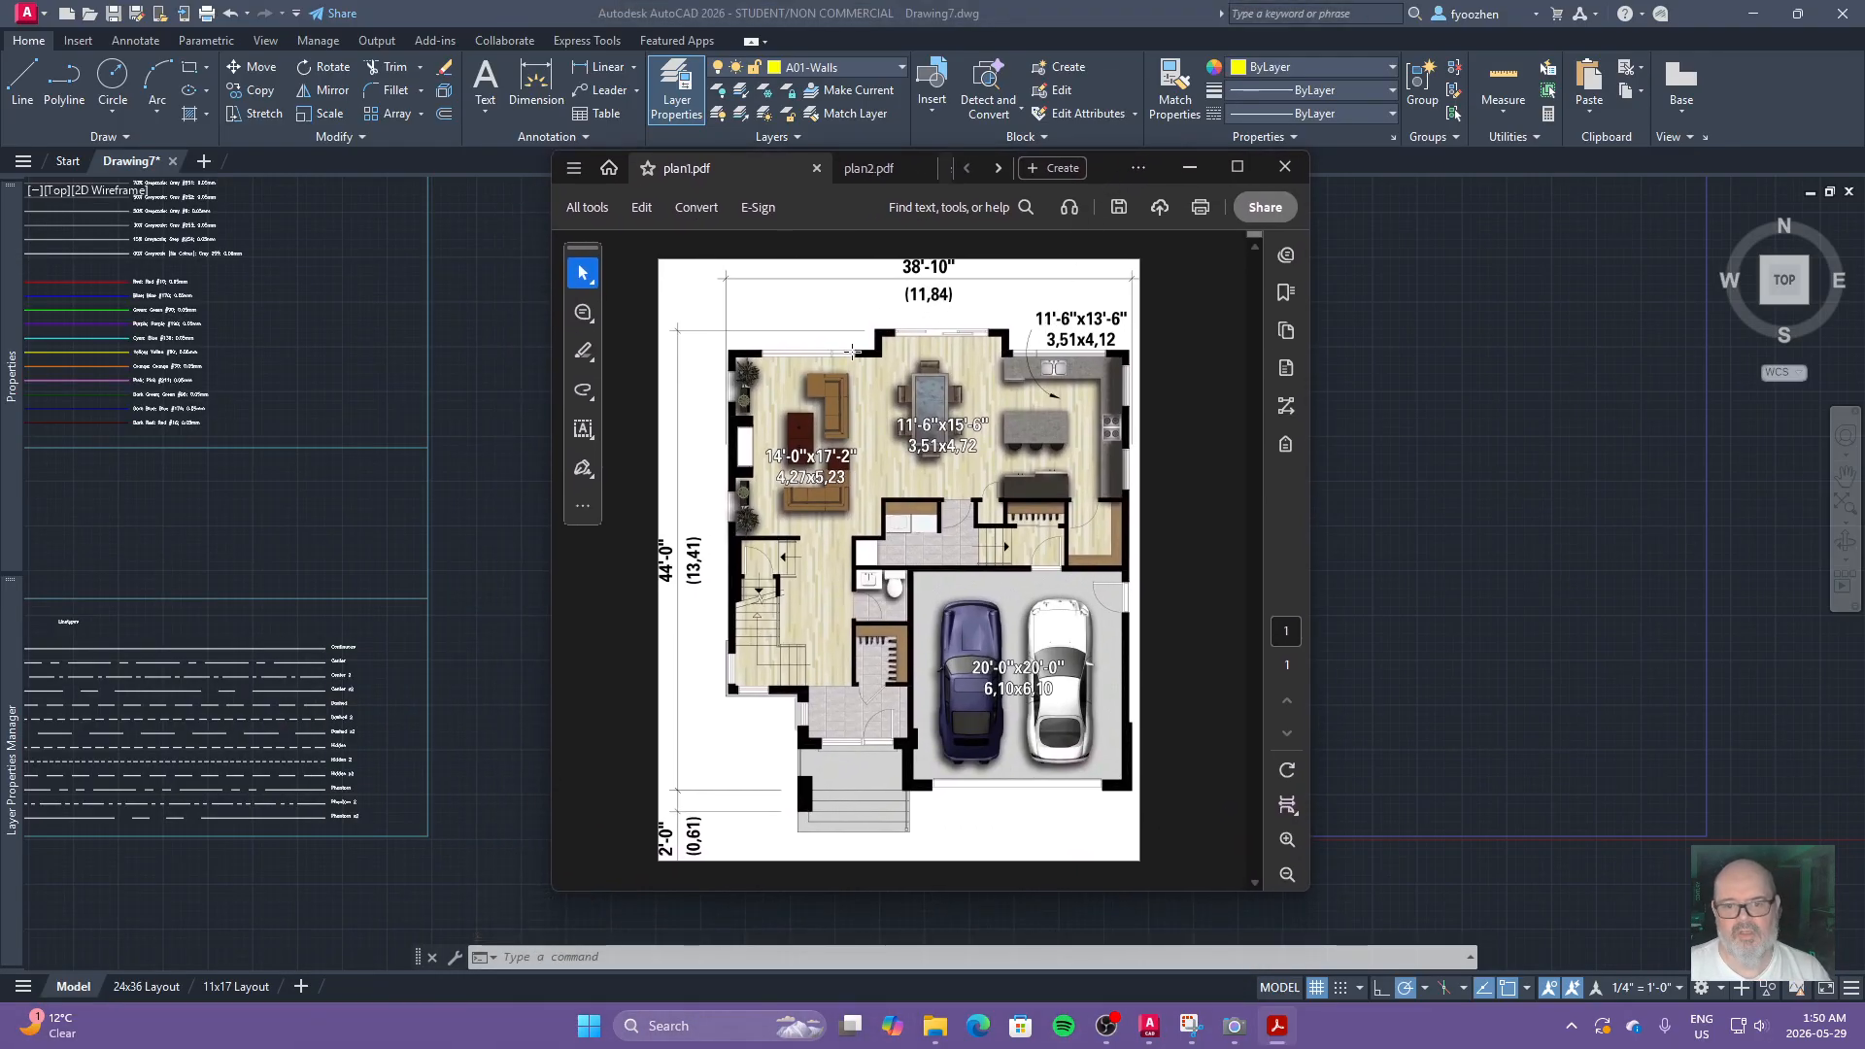
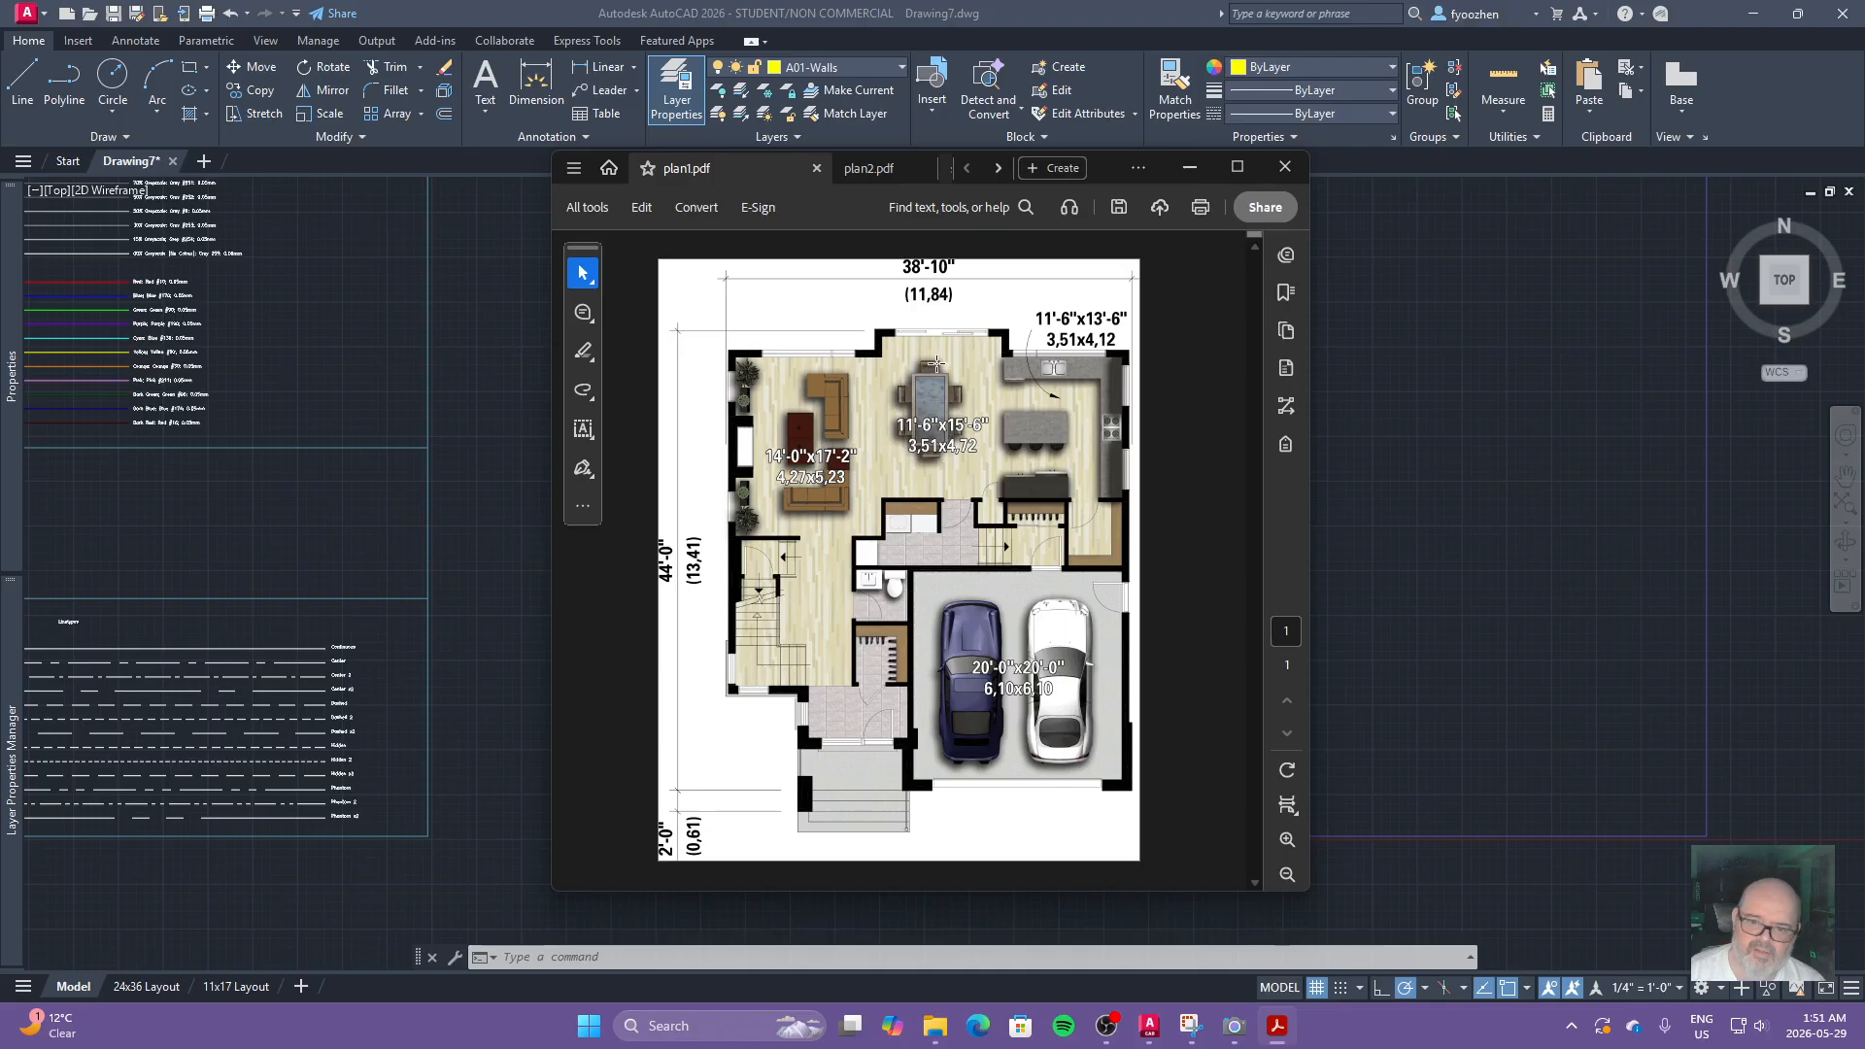
mouse_move(1102, 171)
left_mouse_down()
mouse_move(224, 276)
mouse_move(0, 282)
mouse_move(504, 287)
mouse_move(815, 243)
left_mouse_up()
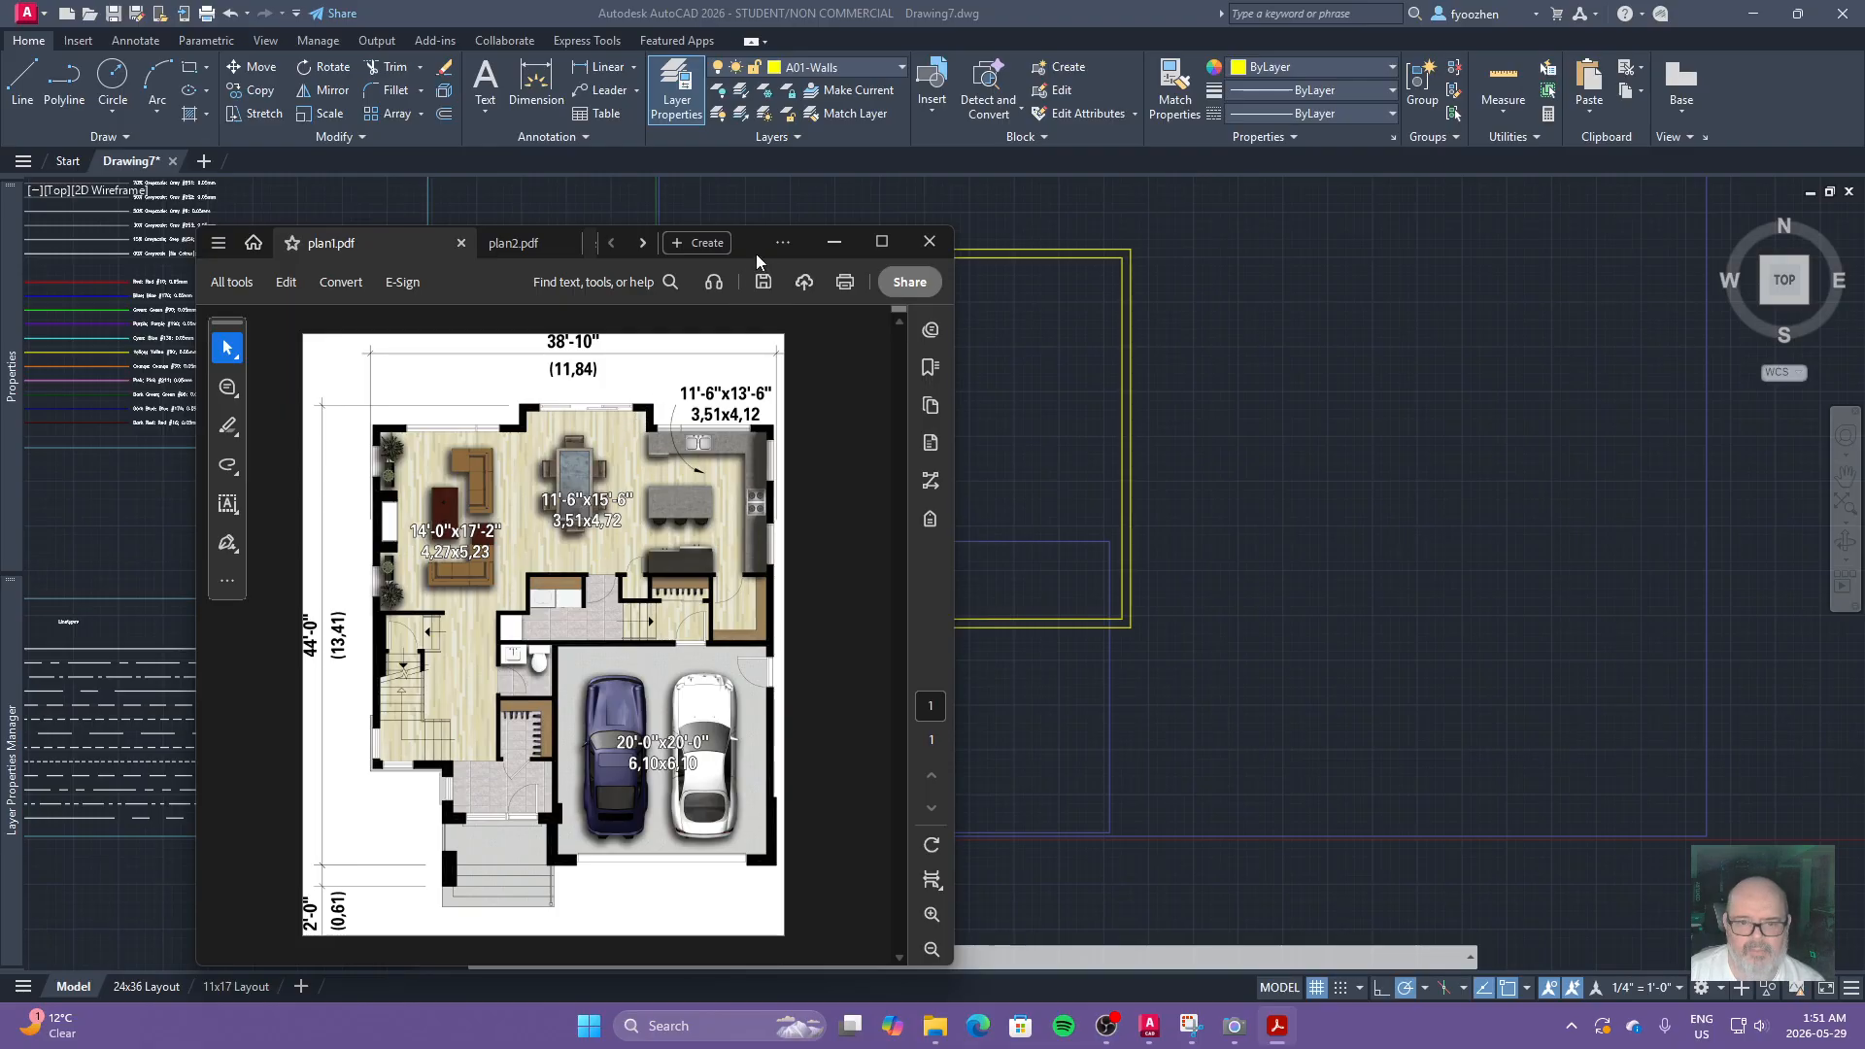
left_click_drag(757, 261, 0, 330)
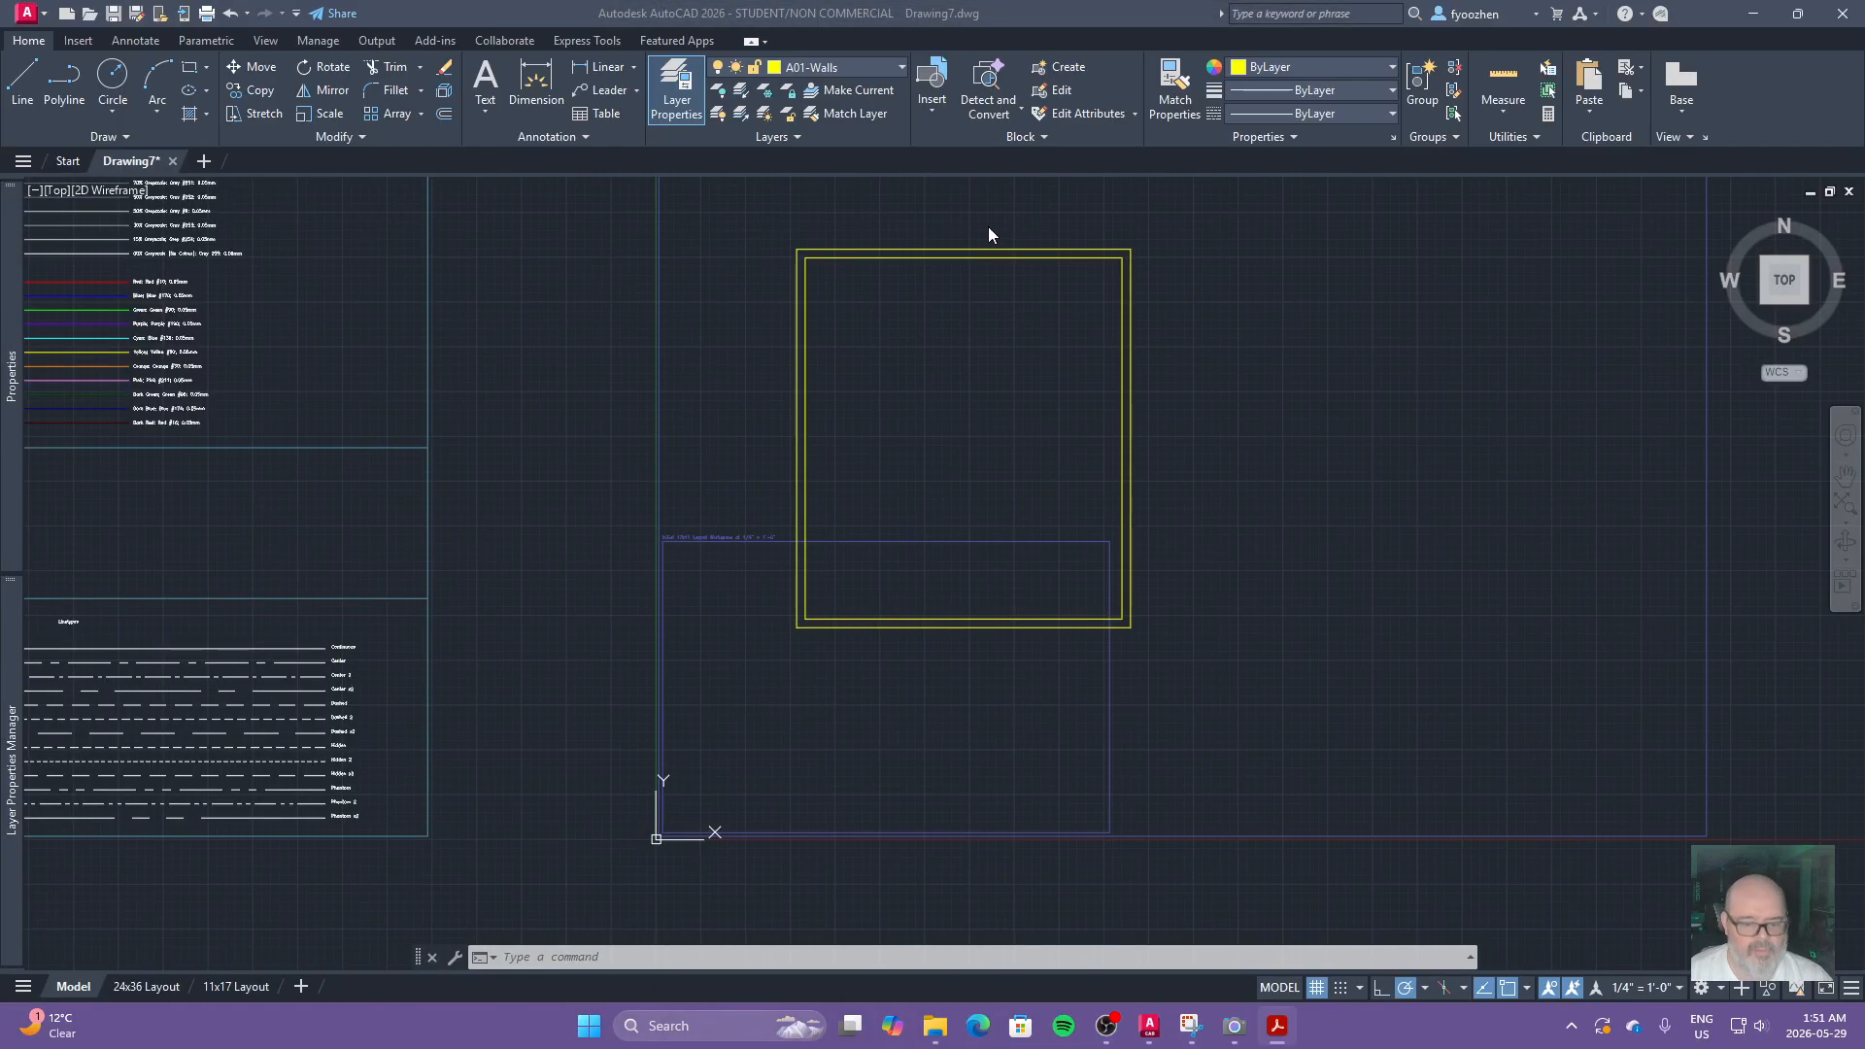
left_click(934, 384)
key("Escape")
key("Escape")
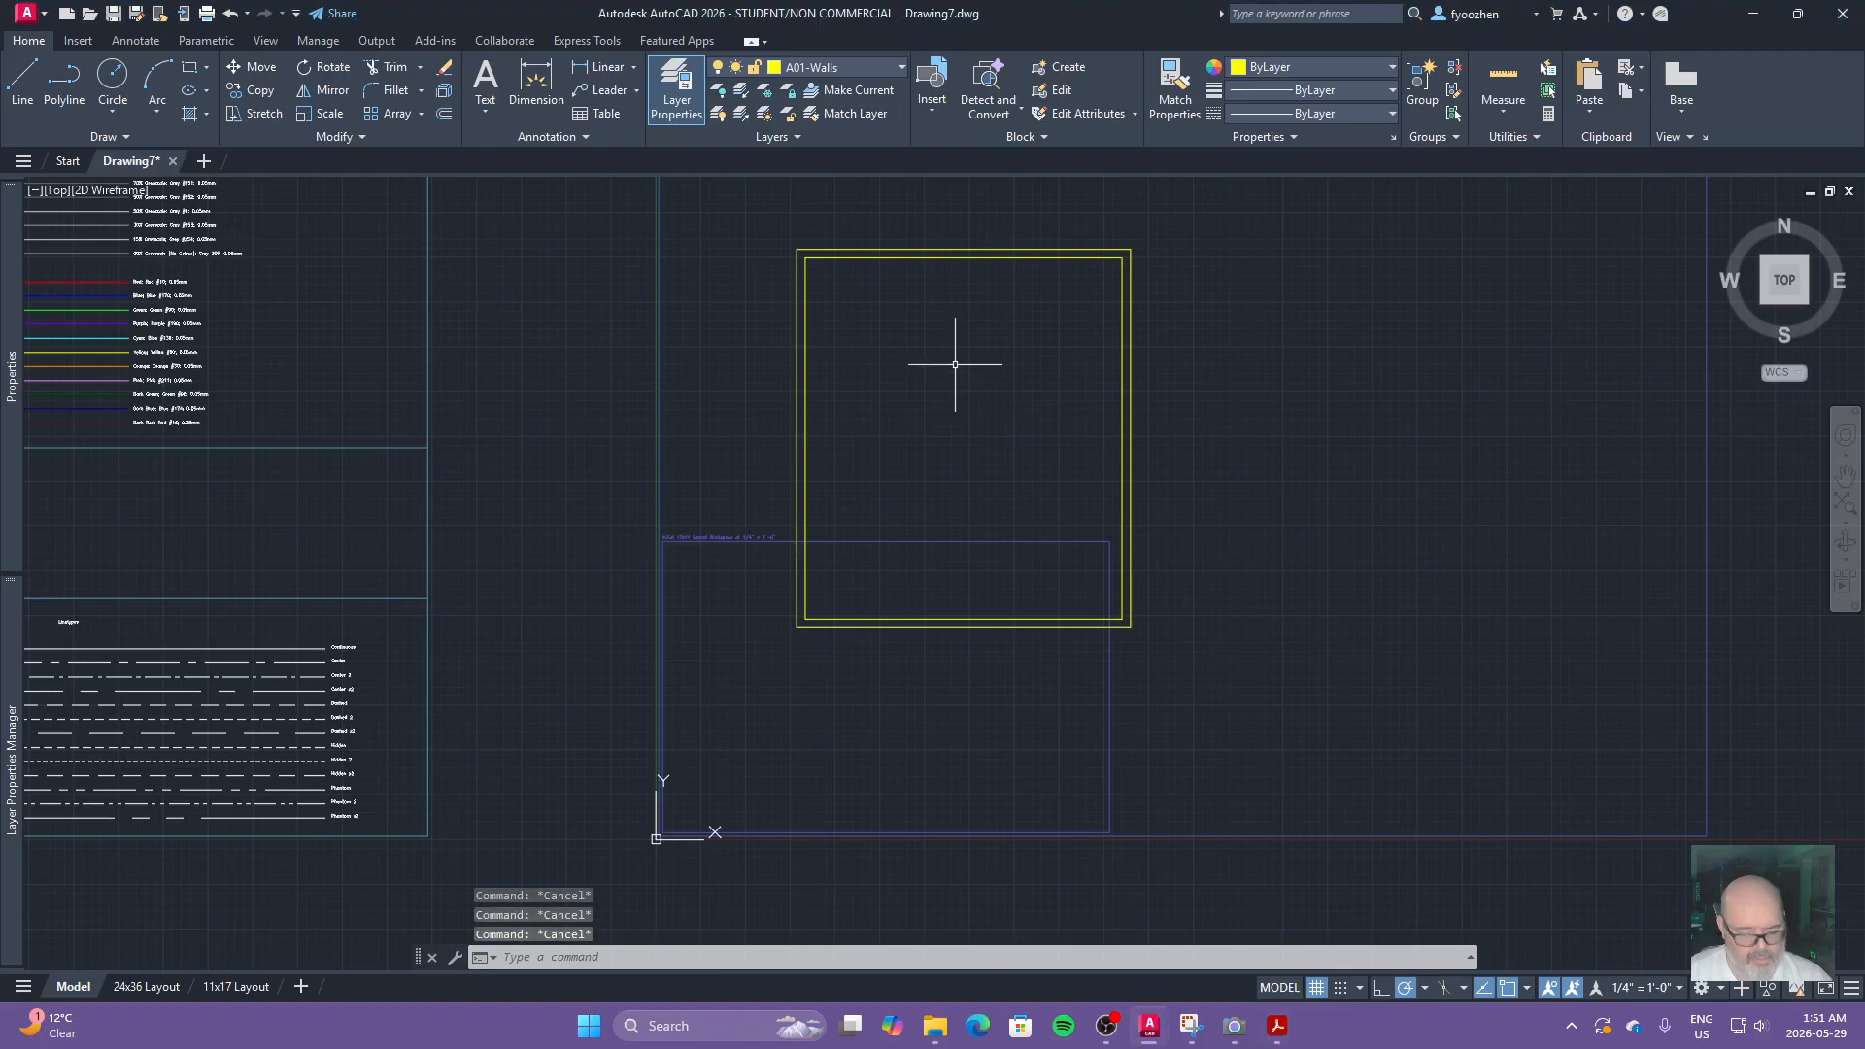
Step: Copy both lines of the top wall about 2' straight down
type("co")
key("Return")
left_click(1018, 209)
left_click(983, 320)
key("Return")
left_click(950, 333)
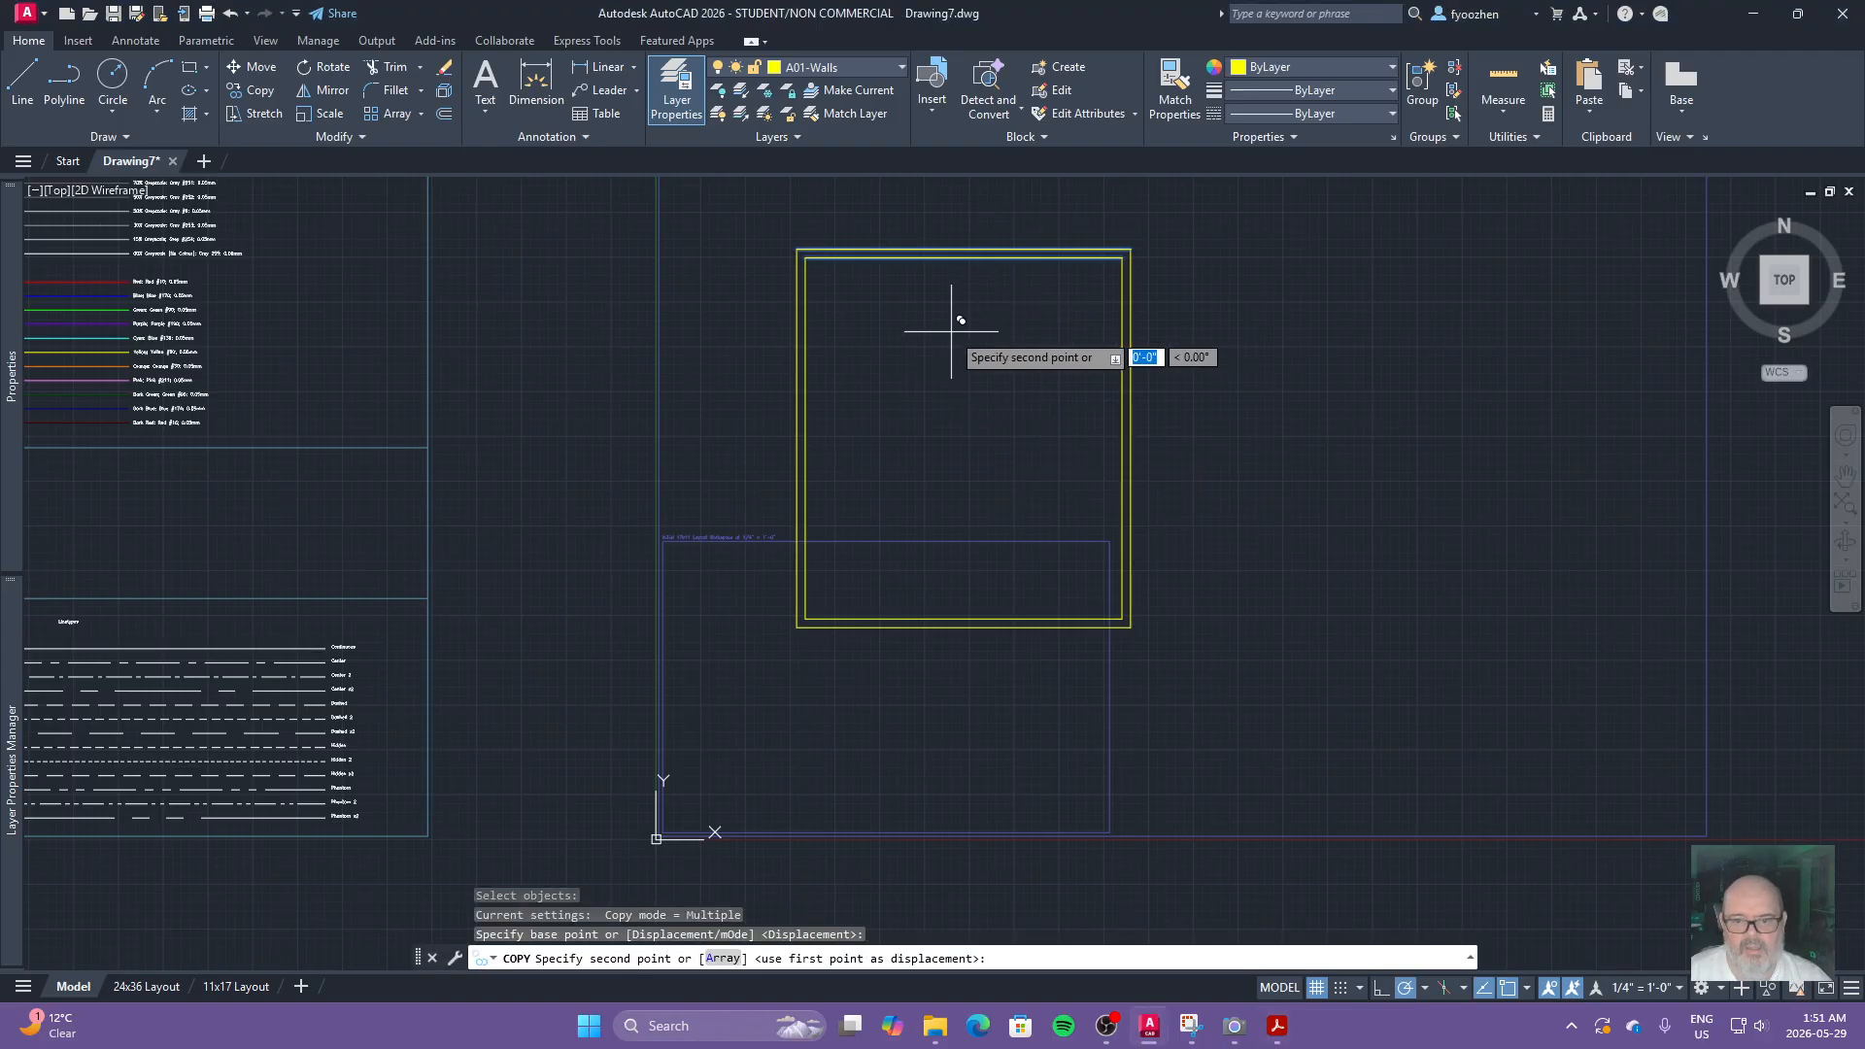
left_click(952, 399)
key("Escape")
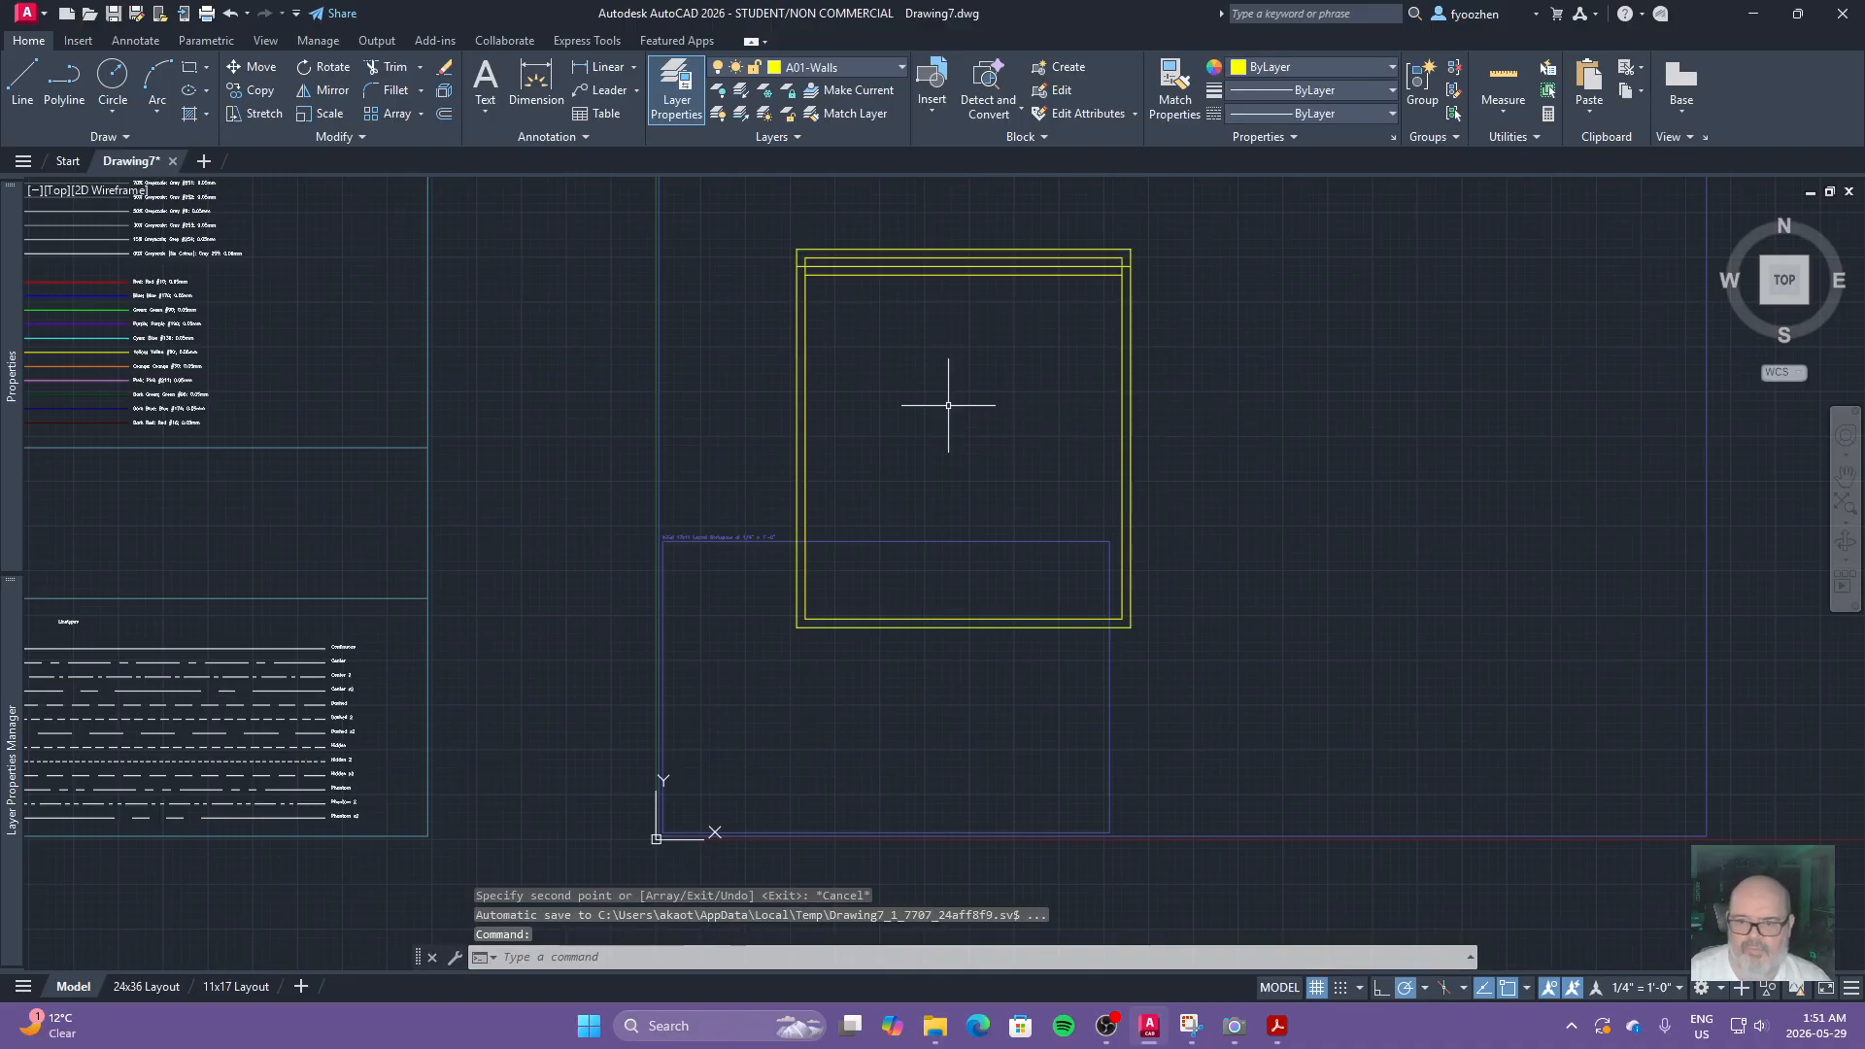
Step: Offset the right wall's inner line 11'6" into the house
type("o")
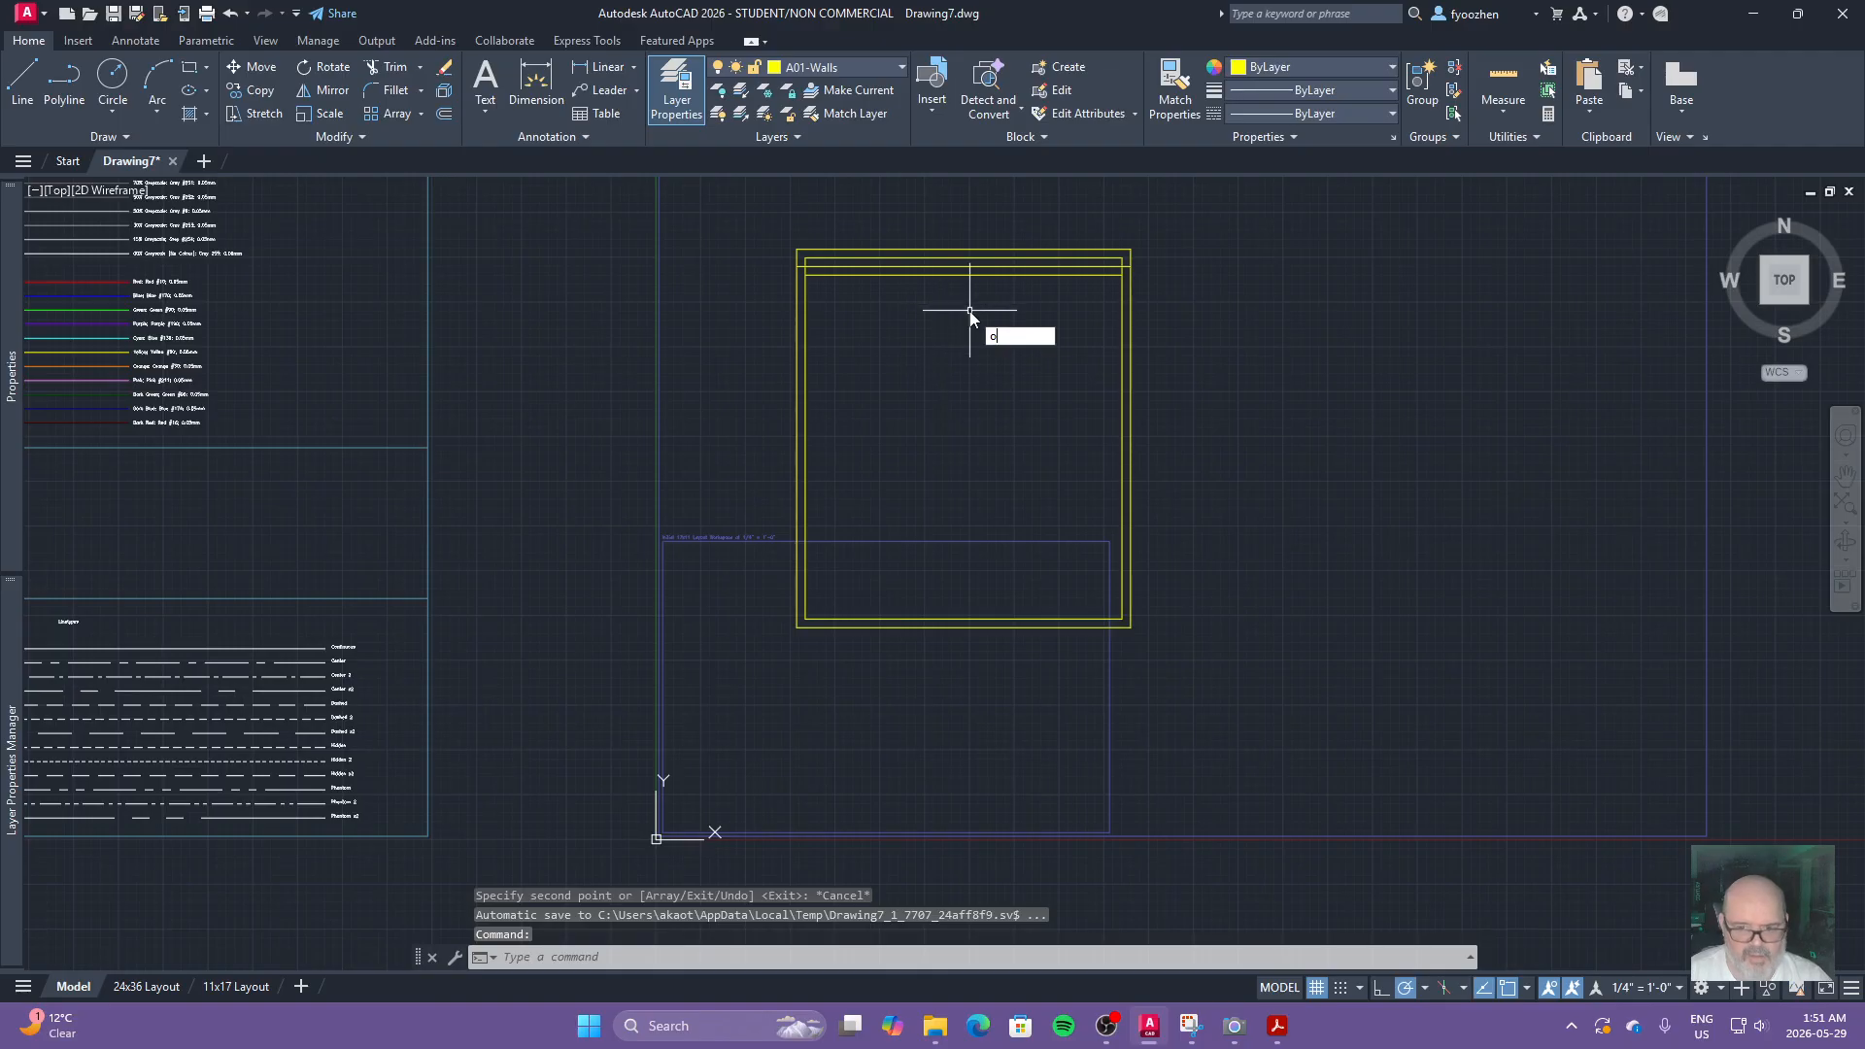
key("Return")
type("11")
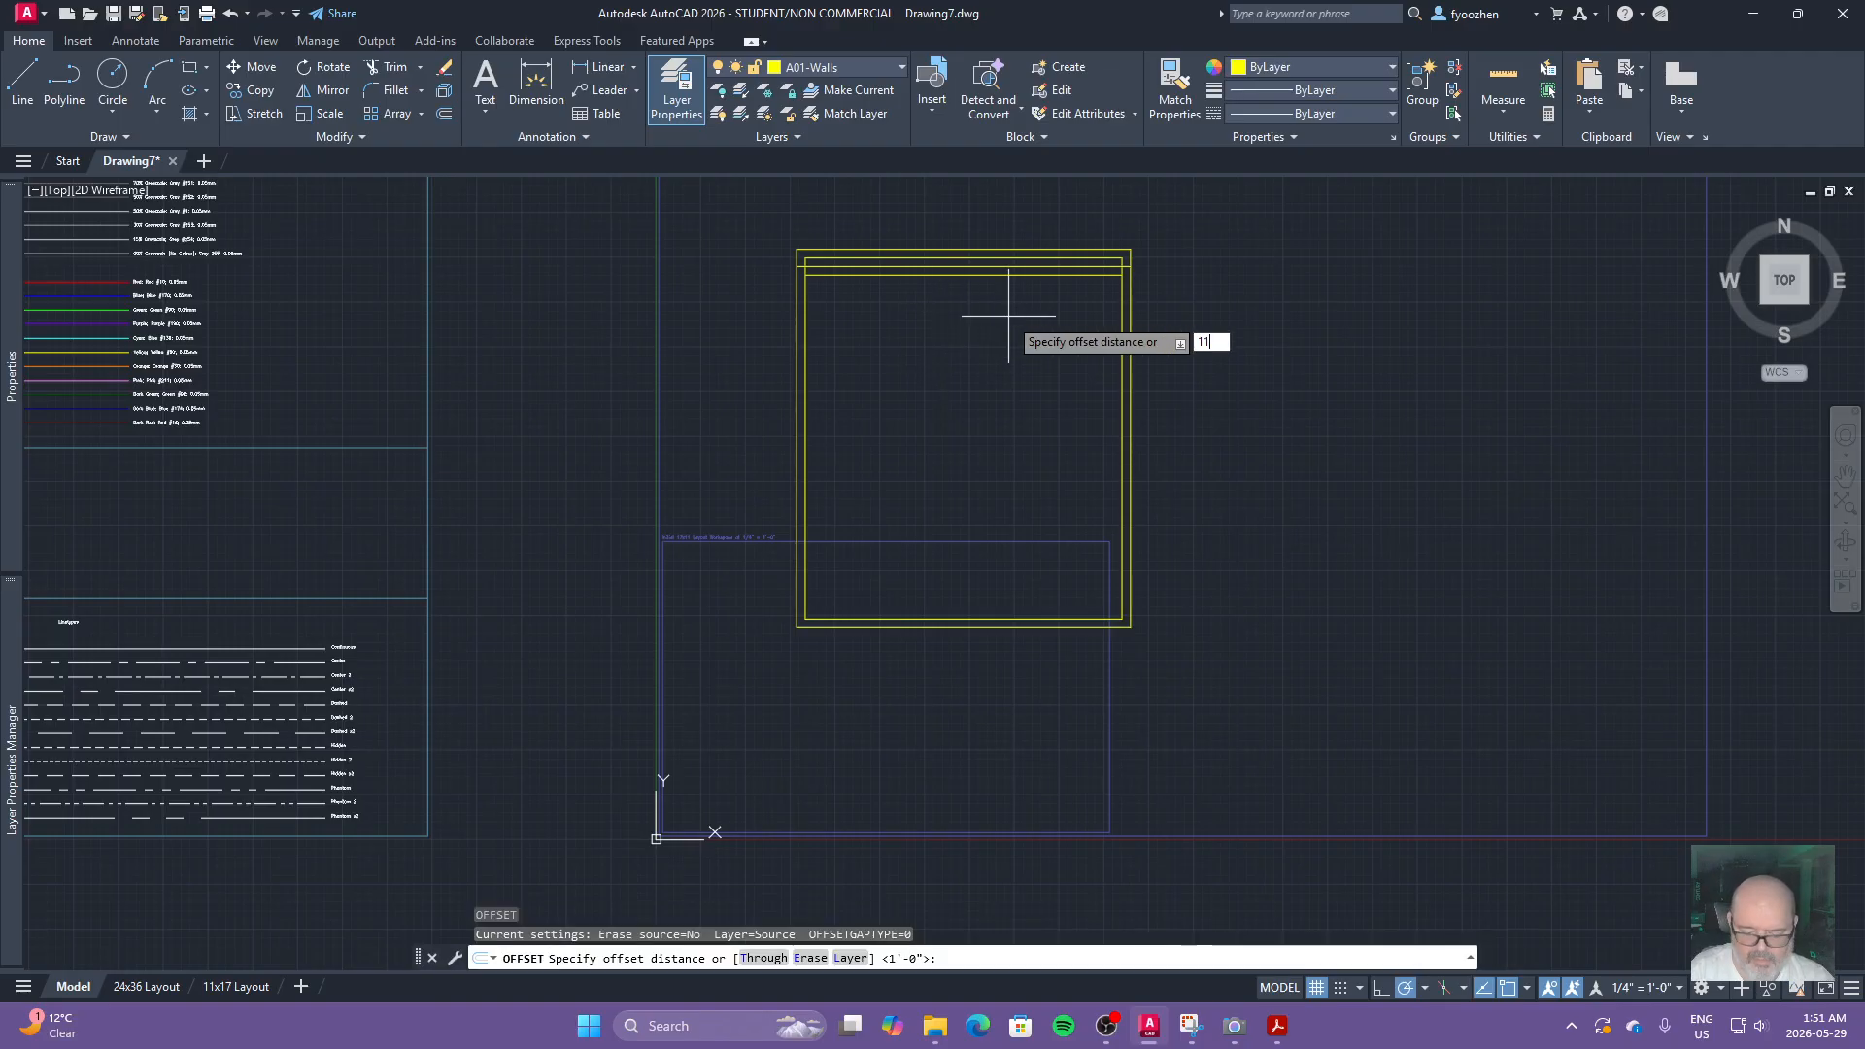
type("'6")
key("Return")
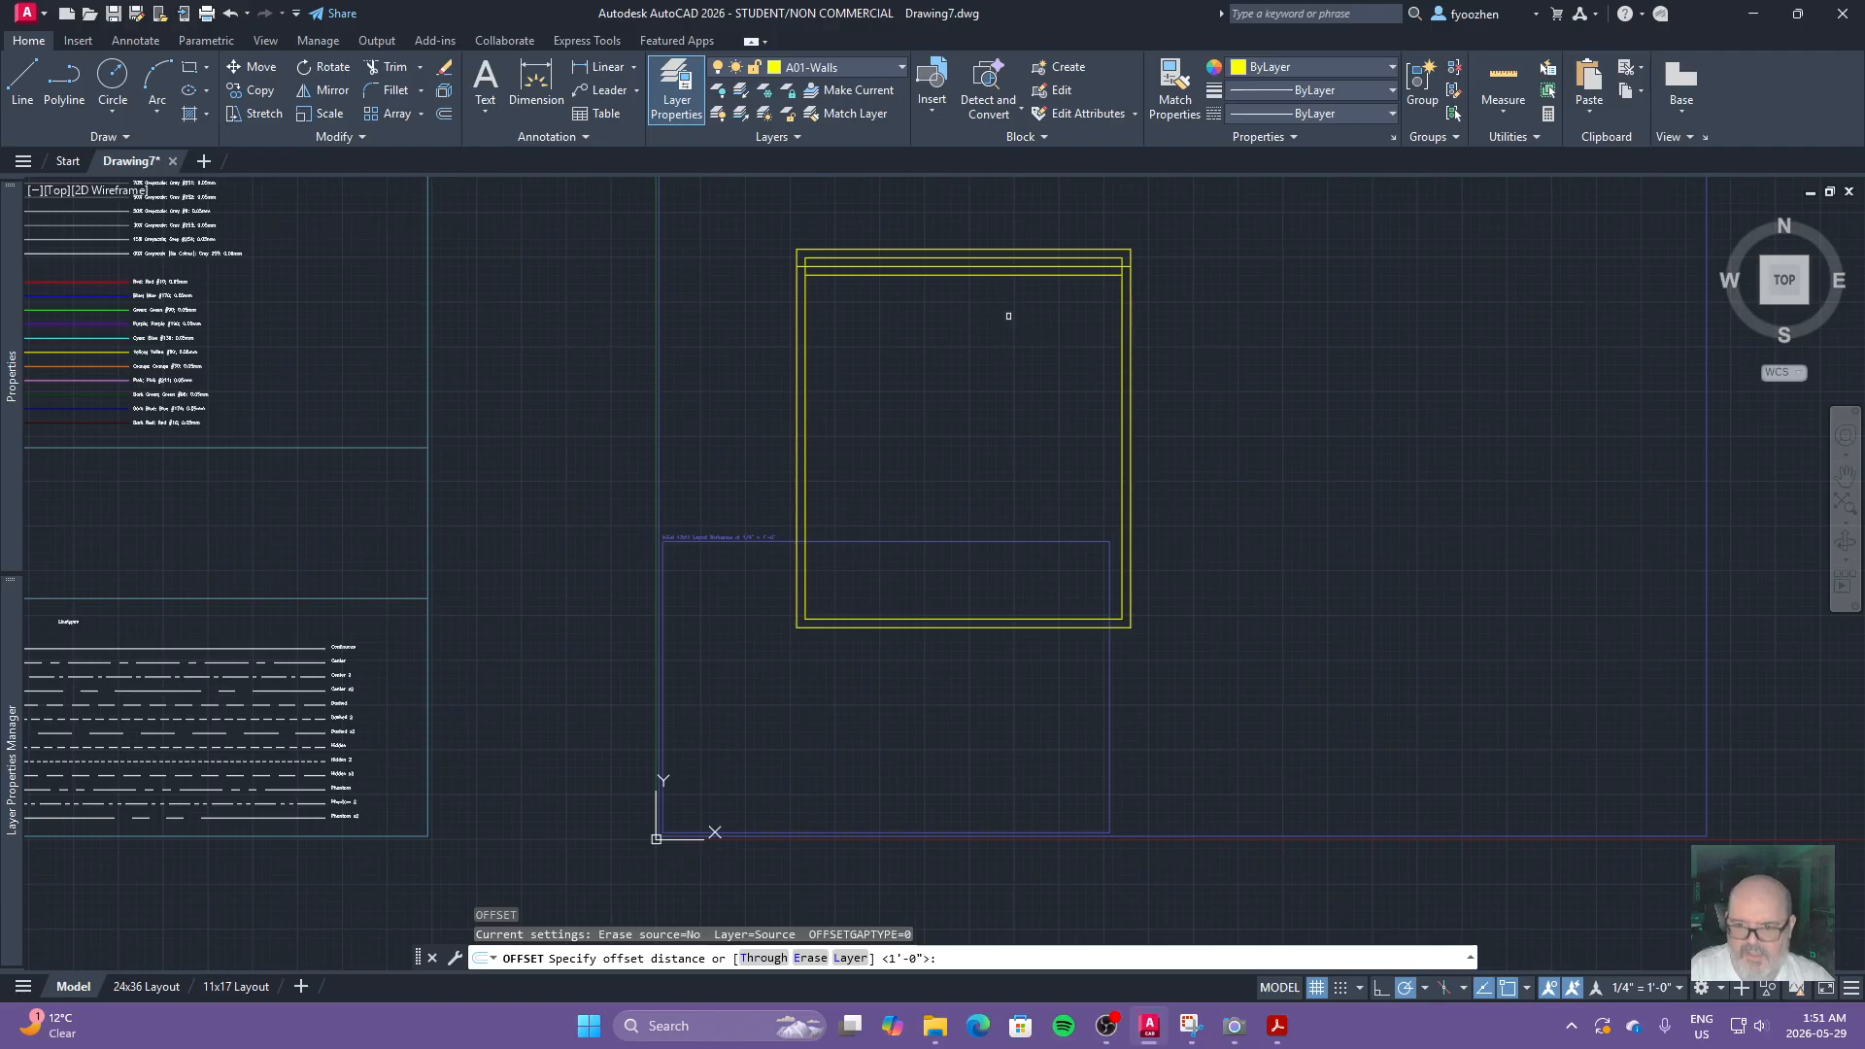
left_click(1121, 383)
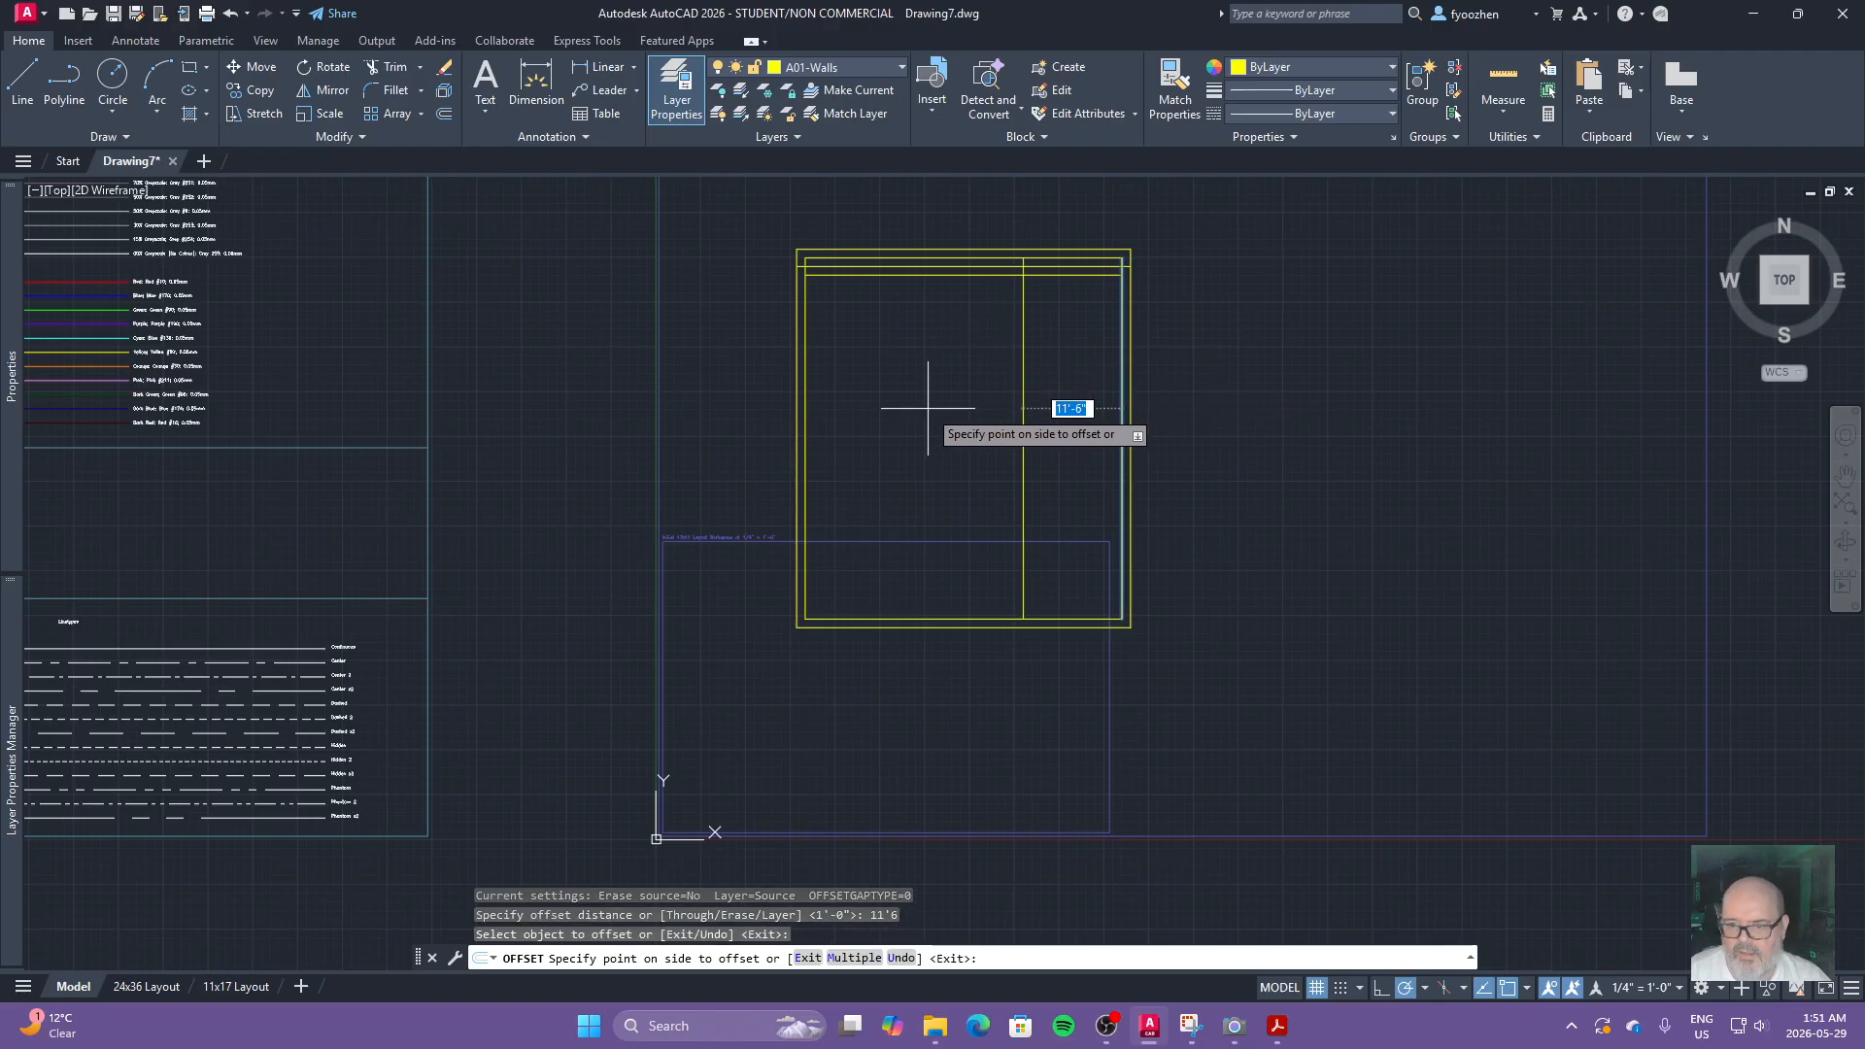
left_click(924, 406)
key("Return")
Step: Offset the left wall's inner line 14' into the house
key("Return")
type("14'")
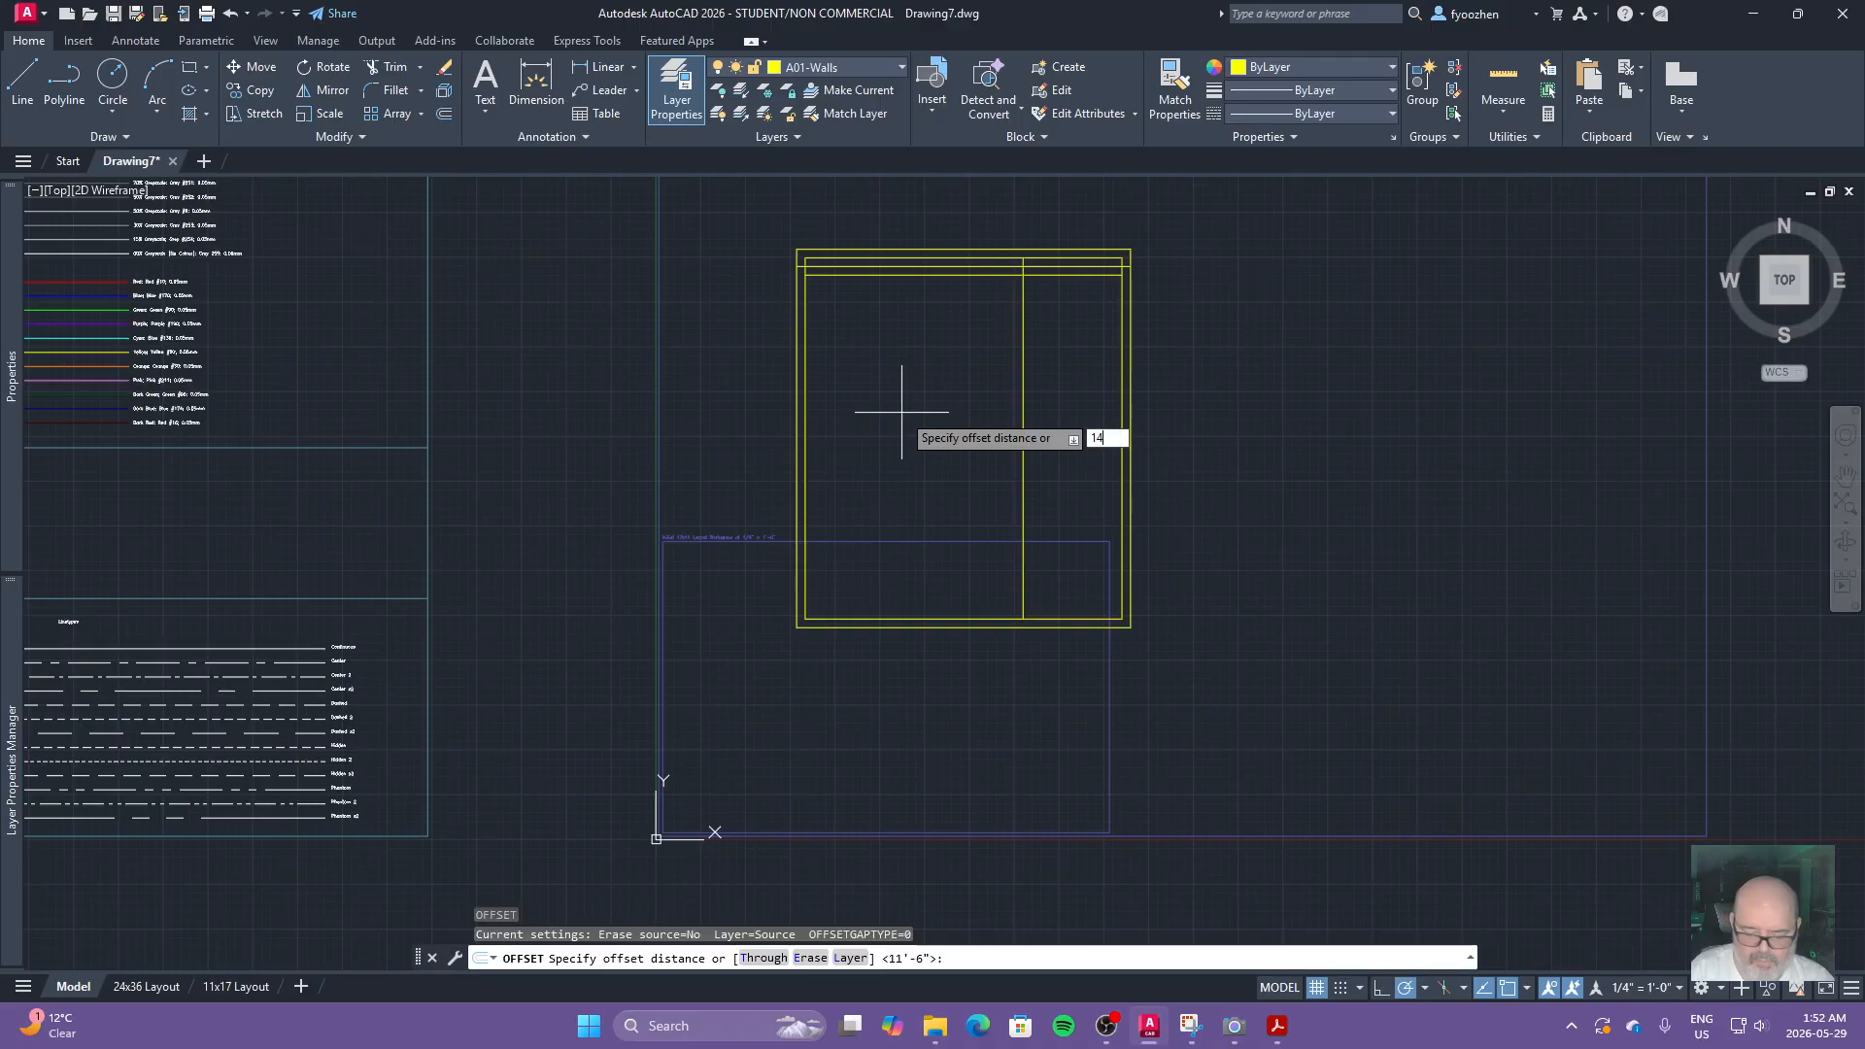
key("Return")
left_click(800, 396)
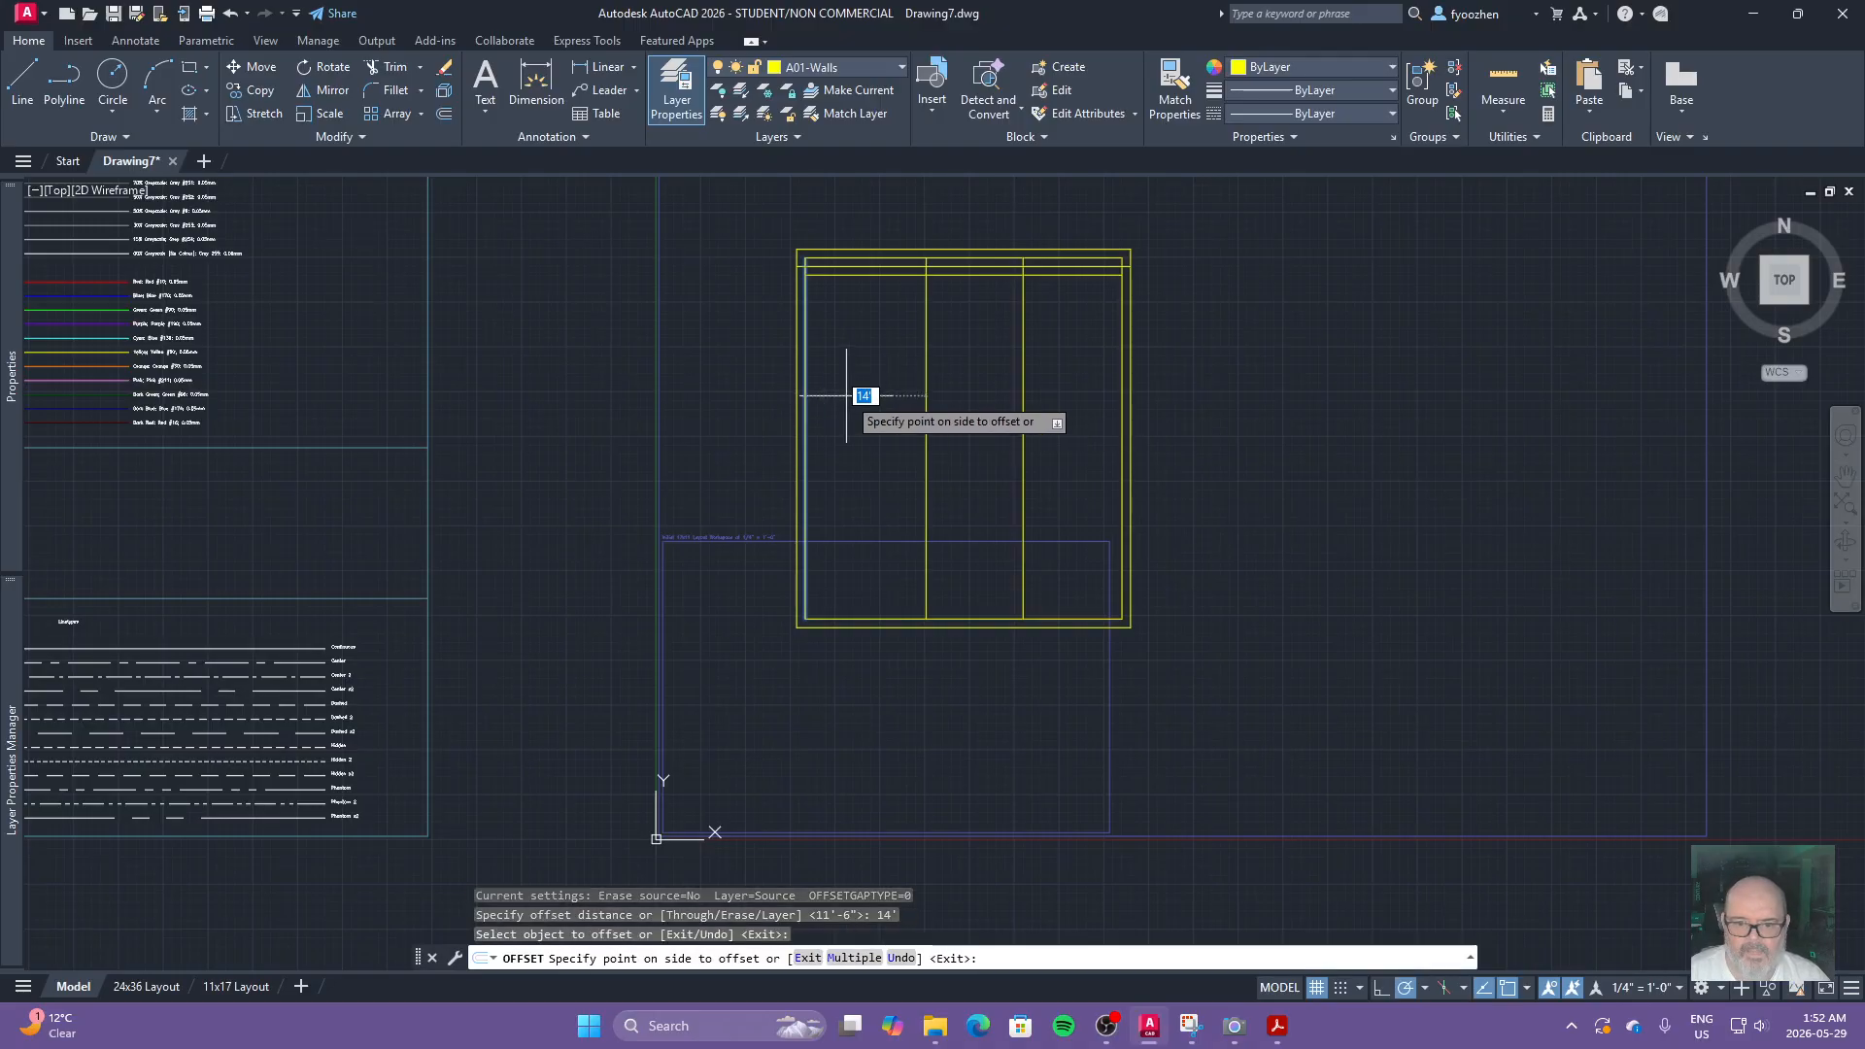
left_click(903, 400)
key("Escape")
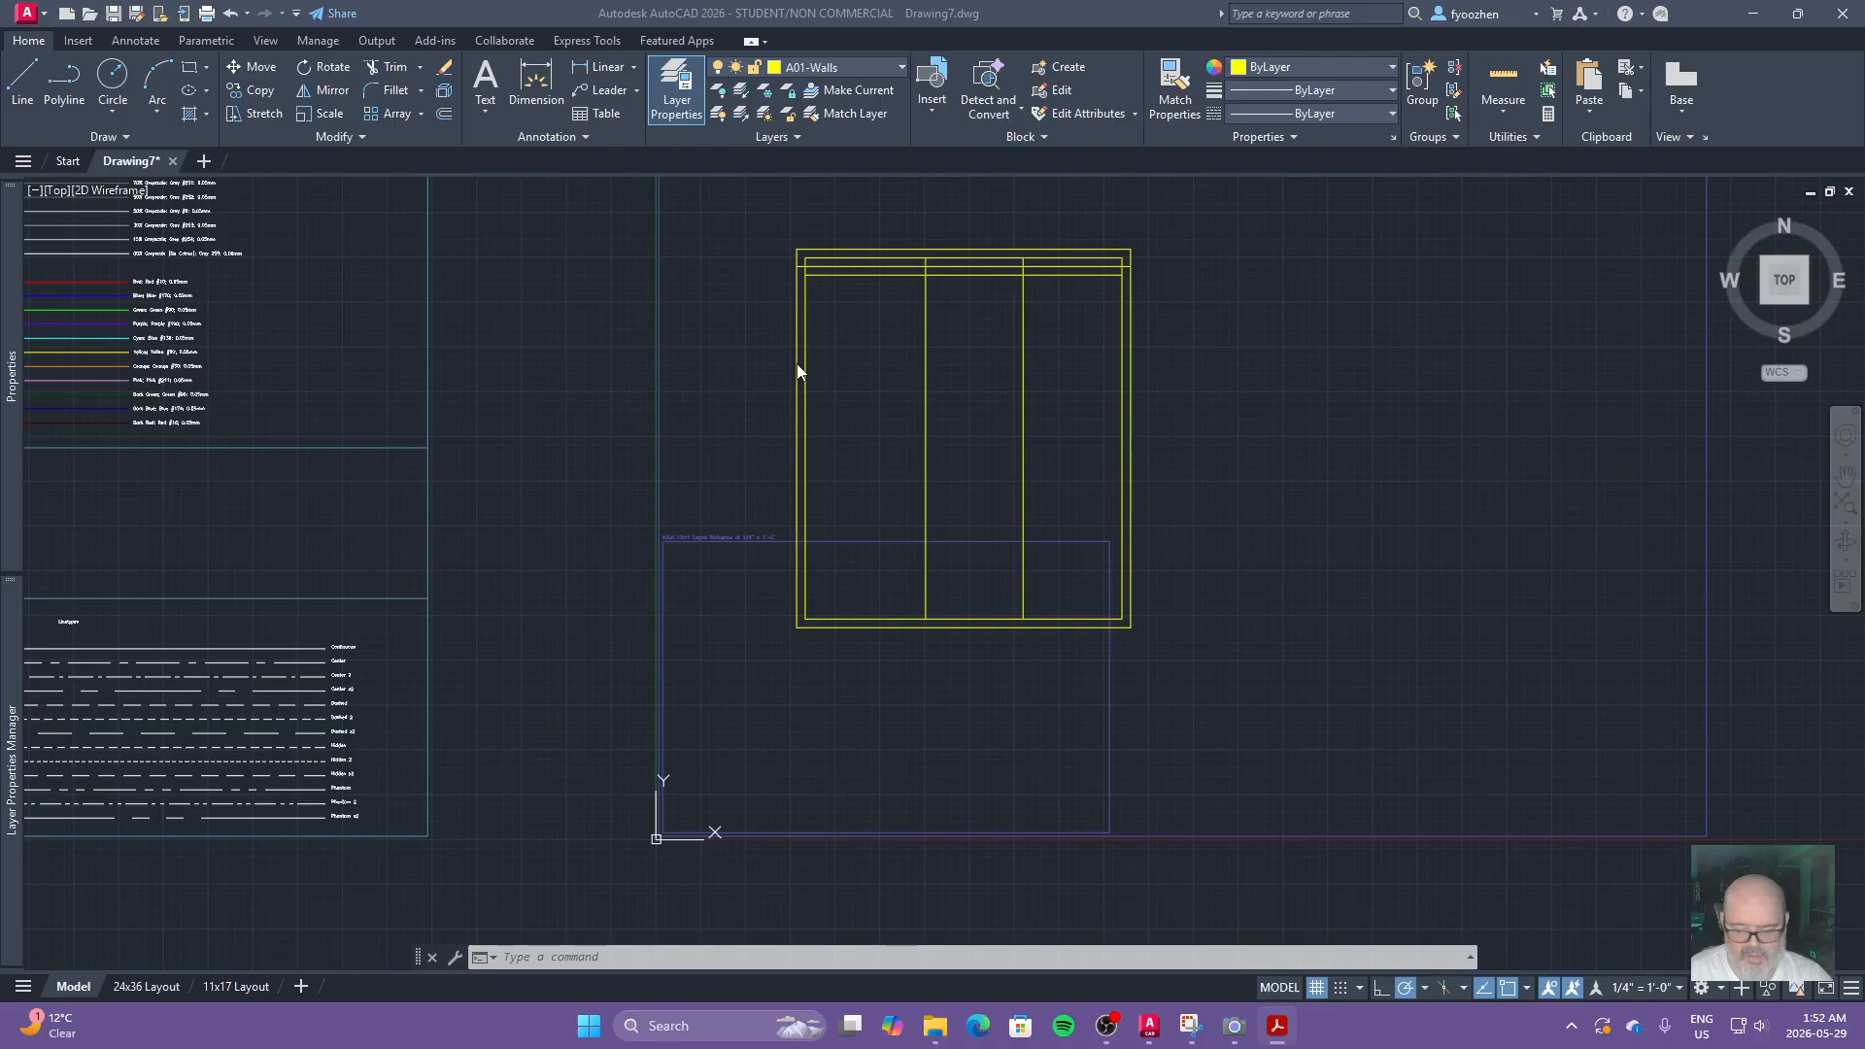
Step: Check the back wall's projection between the living room and kitchen on plan1.pdf, and return to the drawing
left_click(899, 362)
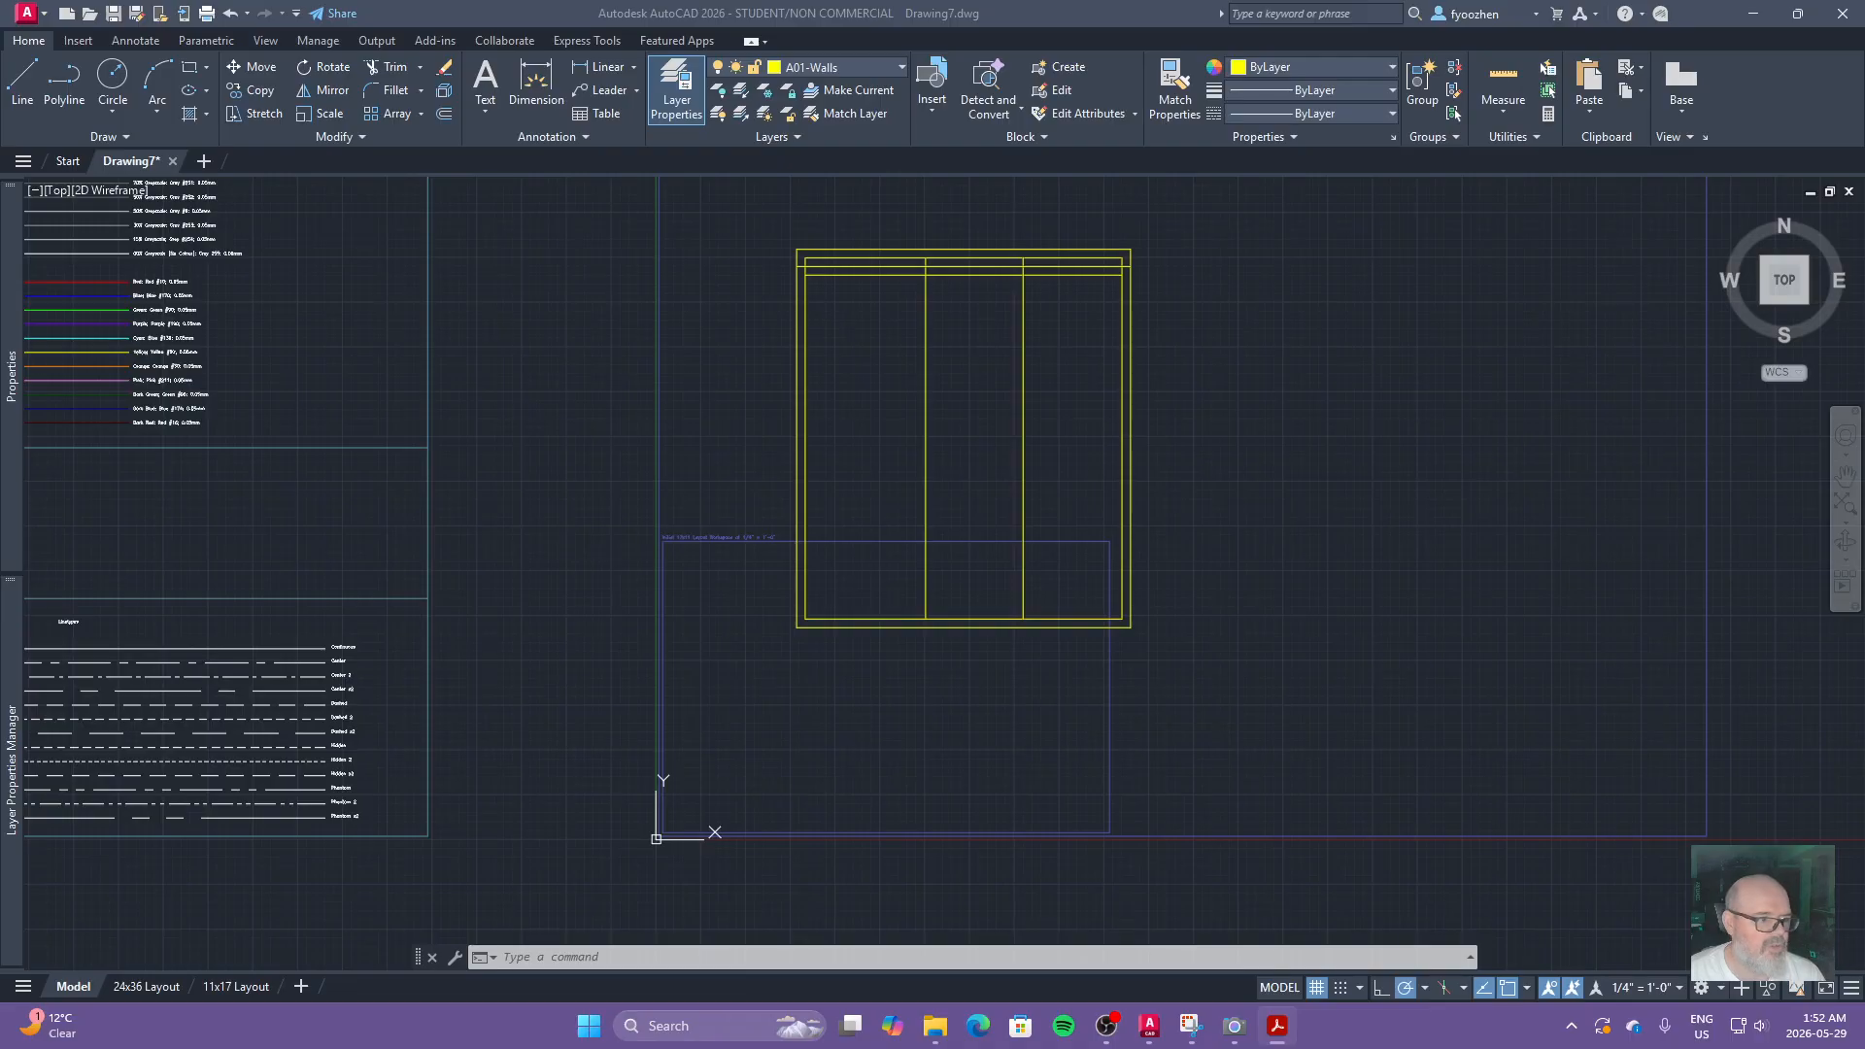
mouse_move(0, 311)
left_mouse_down()
mouse_move(1228, 278)
mouse_move(1216, 252)
left_mouse_up()
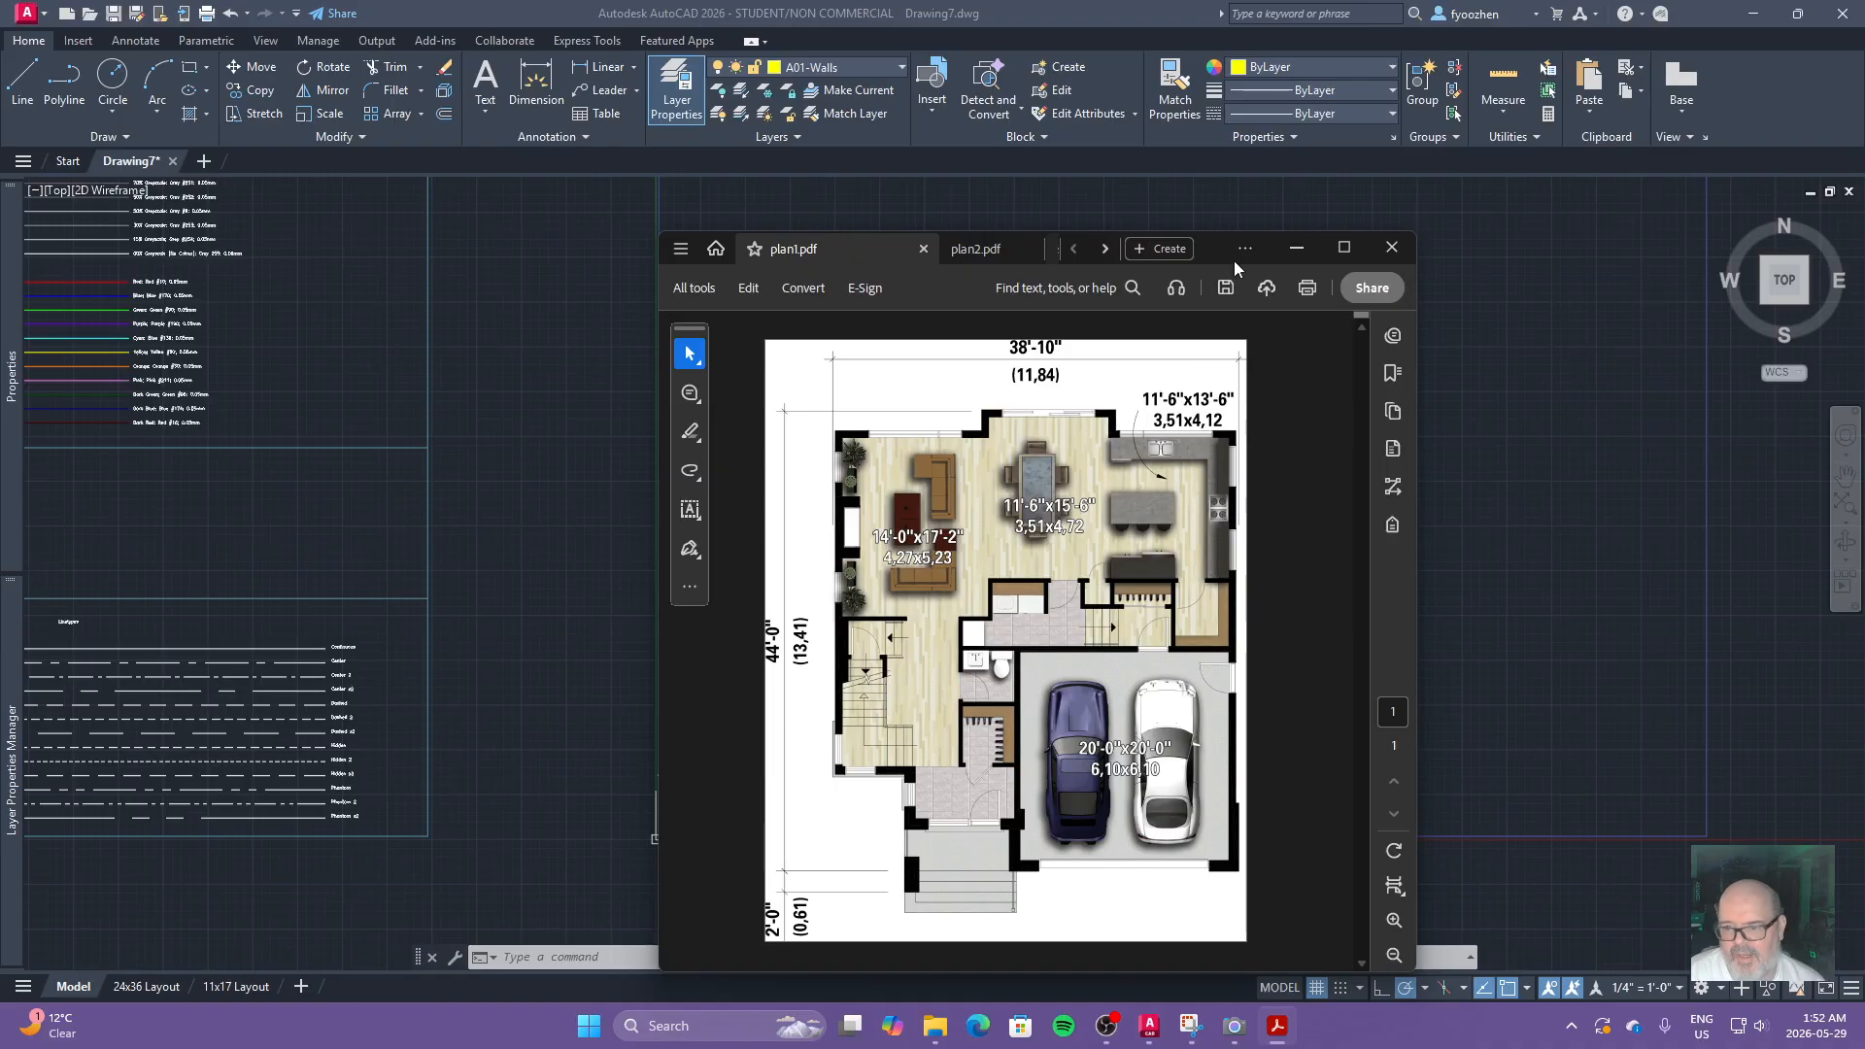
mouse_move(1210, 248)
left_mouse_down()
mouse_move(1214, 283)
mouse_move(1131, 383)
mouse_move(293, 284)
mouse_move(0, 292)
left_mouse_up()
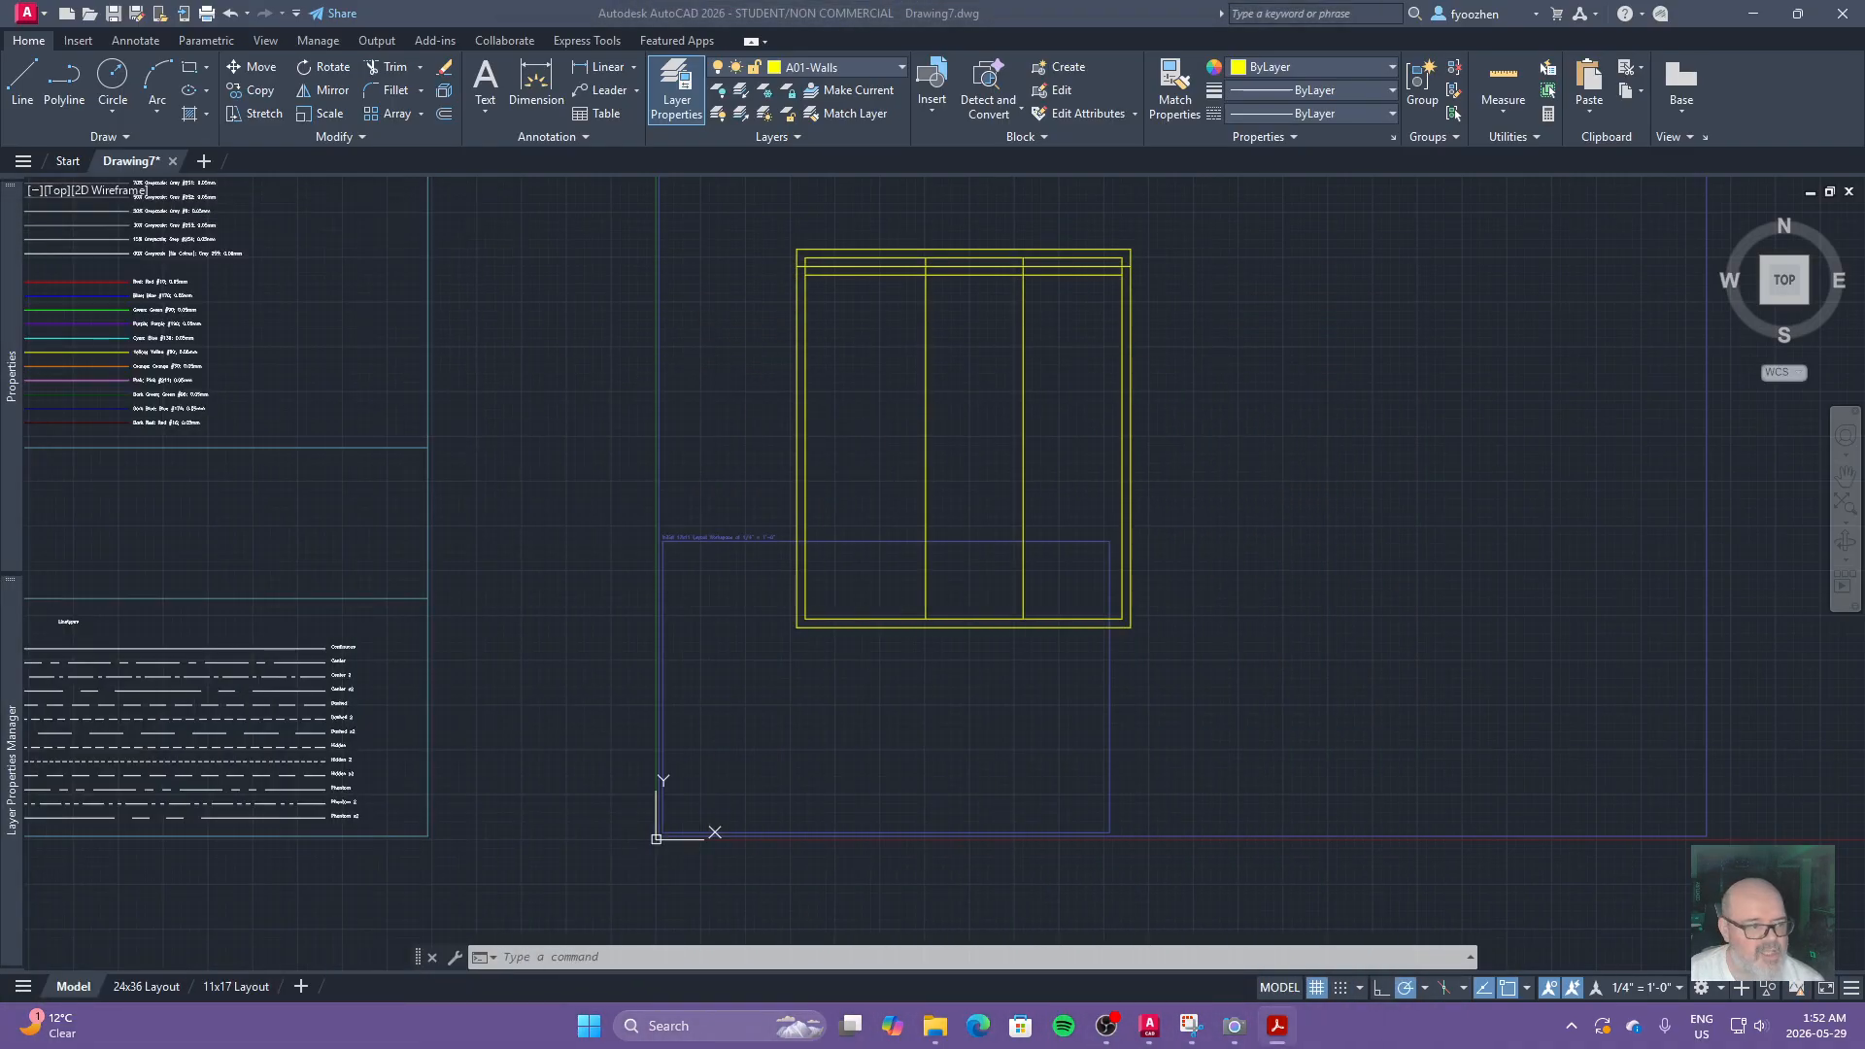
left_click(947, 348)
key("Escape")
key("Escape")
key("Escape")
Step: Extend the two interior vertical lines up to the outermost top wall line
scroll(932, 324, "up", 2)
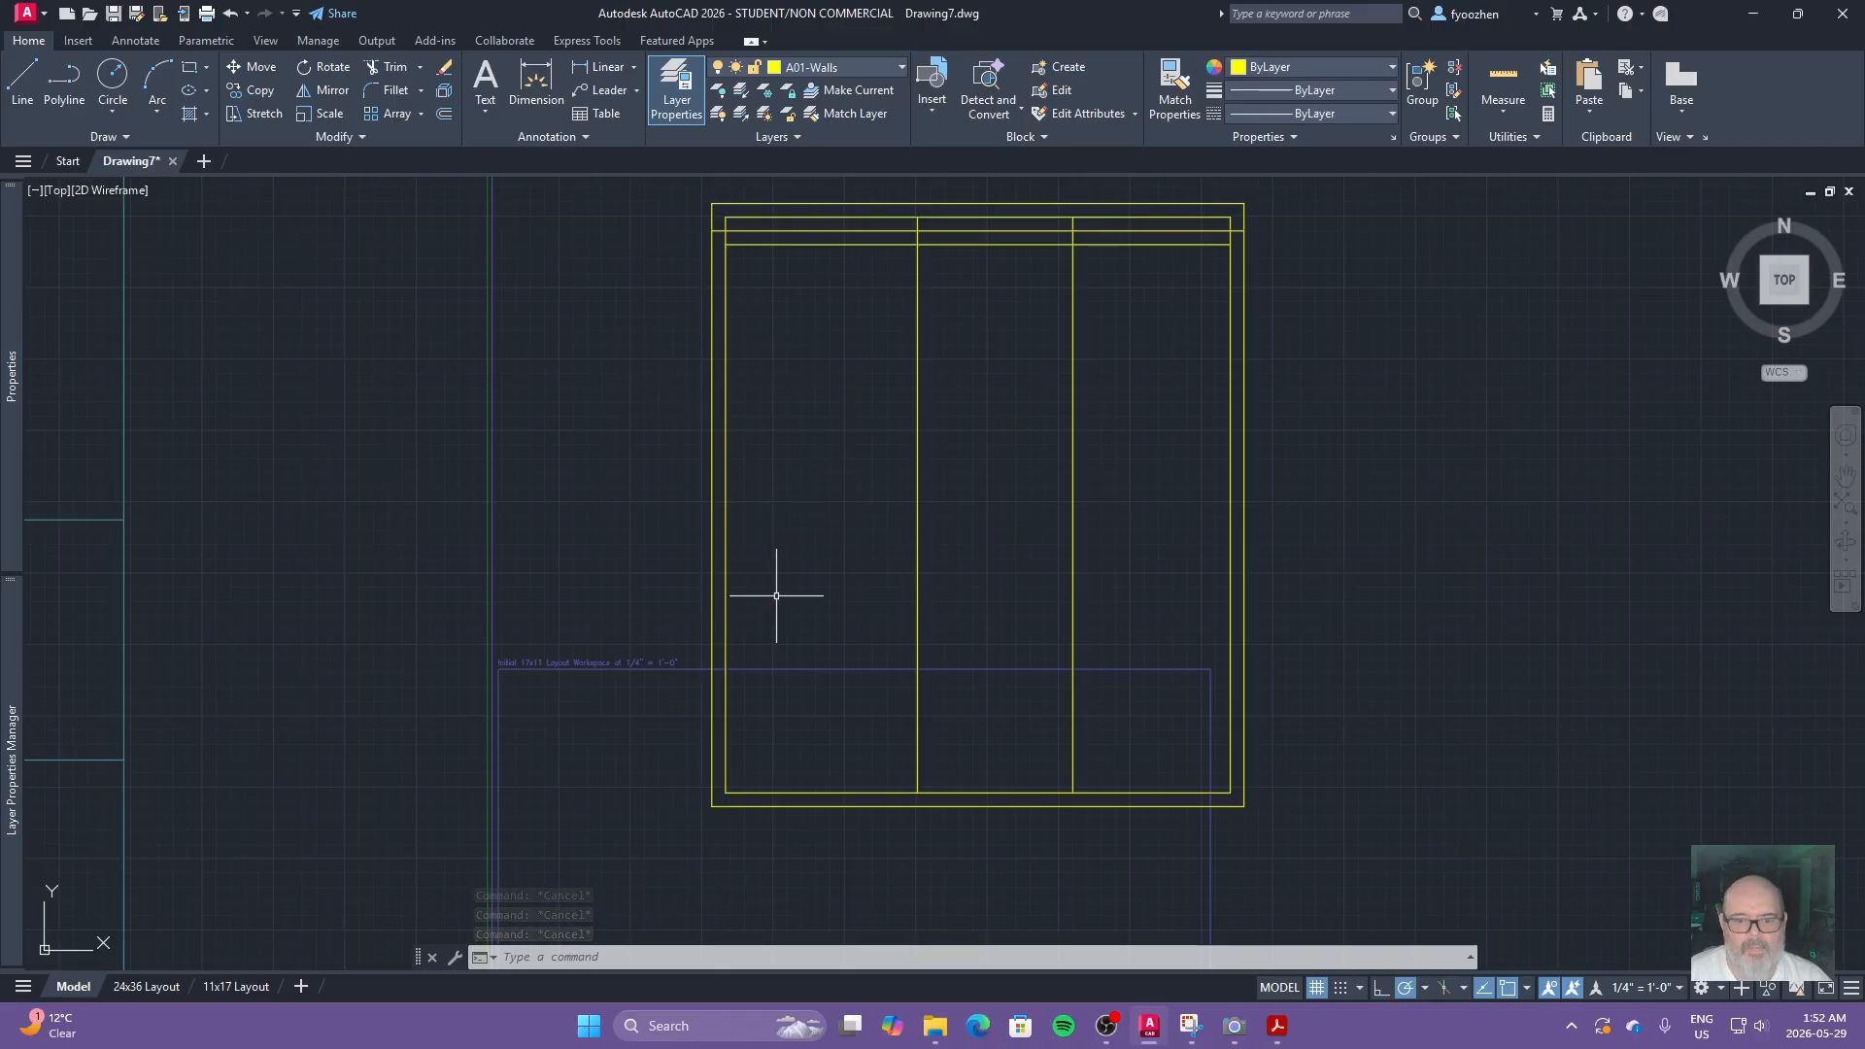
middle_click_drag(820, 358, 807, 475)
type("ex")
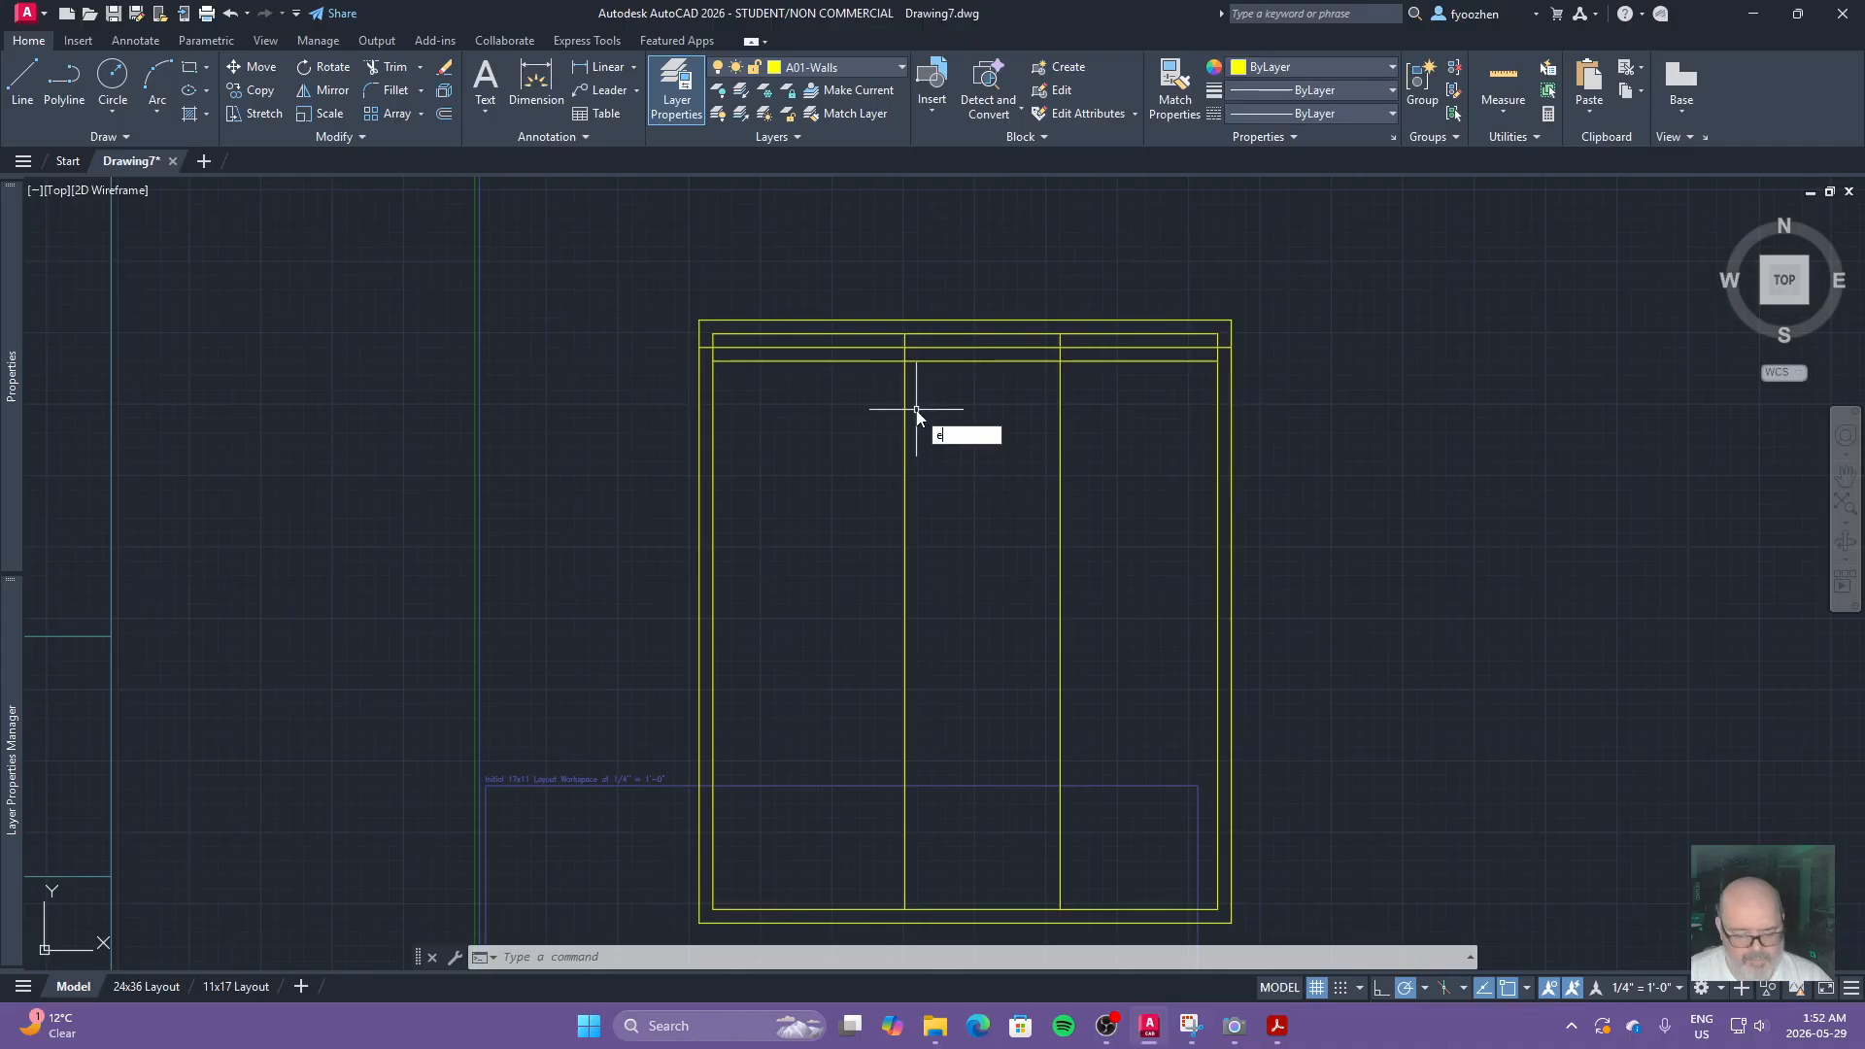
key("Return")
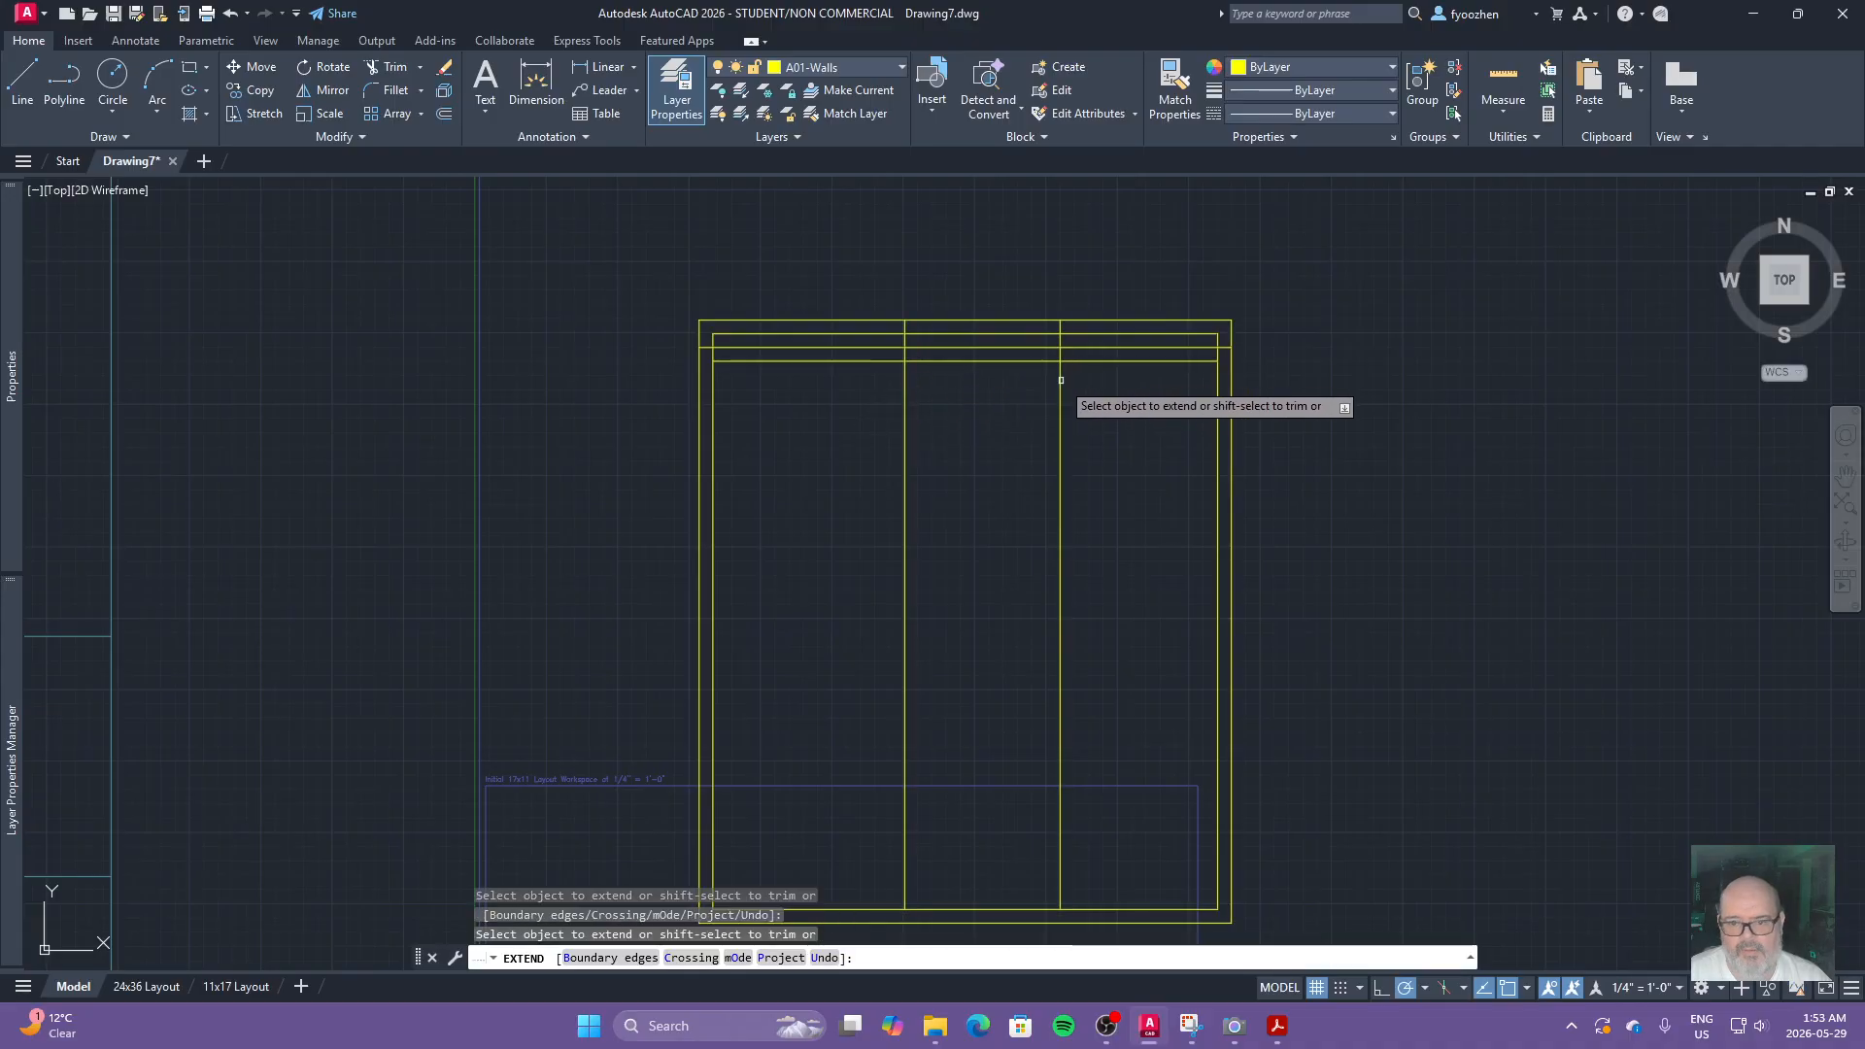
key("Escape")
Step: Trim the two interior vertical lines below the copied top wall and erase their leftover lower pieces
type("tr")
key("Return")
left_click_drag(1093, 417, 845, 405)
left_click(1079, 833)
left_click(899, 849)
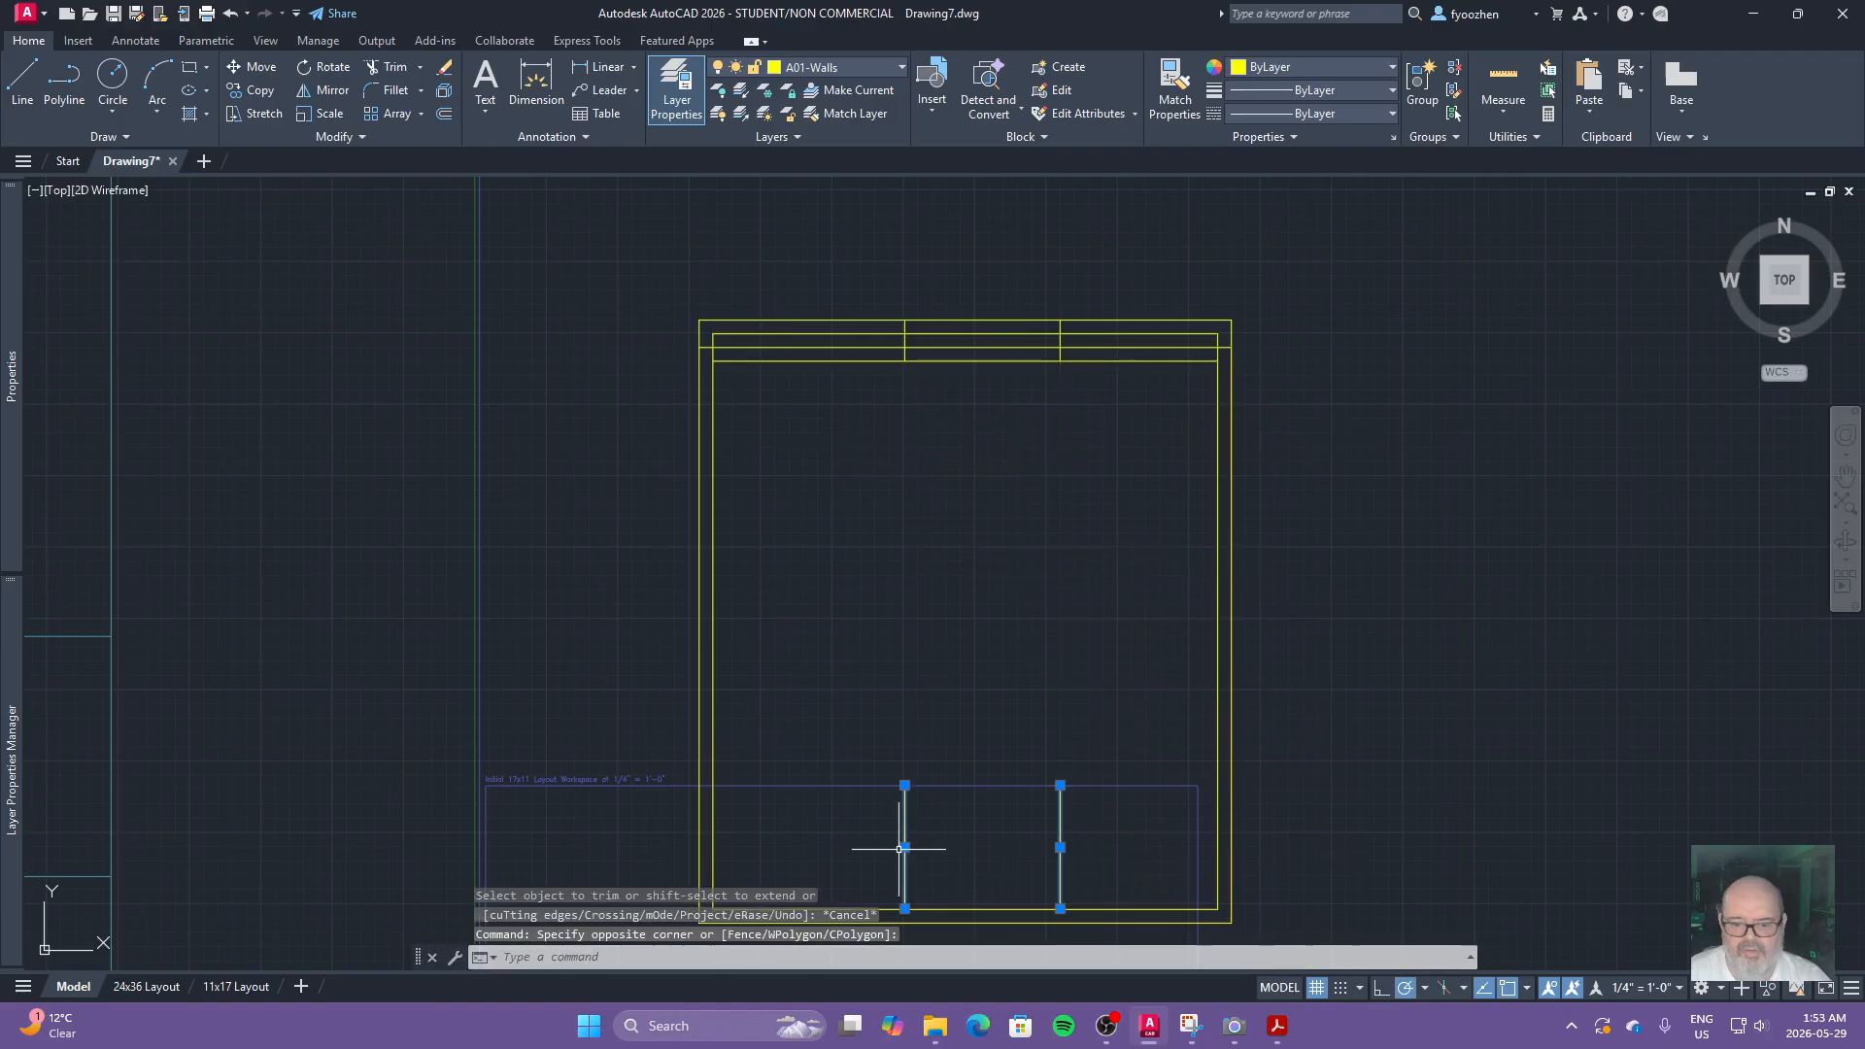
key("Delete")
Step: Trim the left exterior wall's two lines where they run above the original top wall
scroll(913, 802, "down", 2)
middle_click_drag(894, 725, 856, 500)
middle_click_drag(893, 385, 875, 593)
scroll(828, 519, "up", 2)
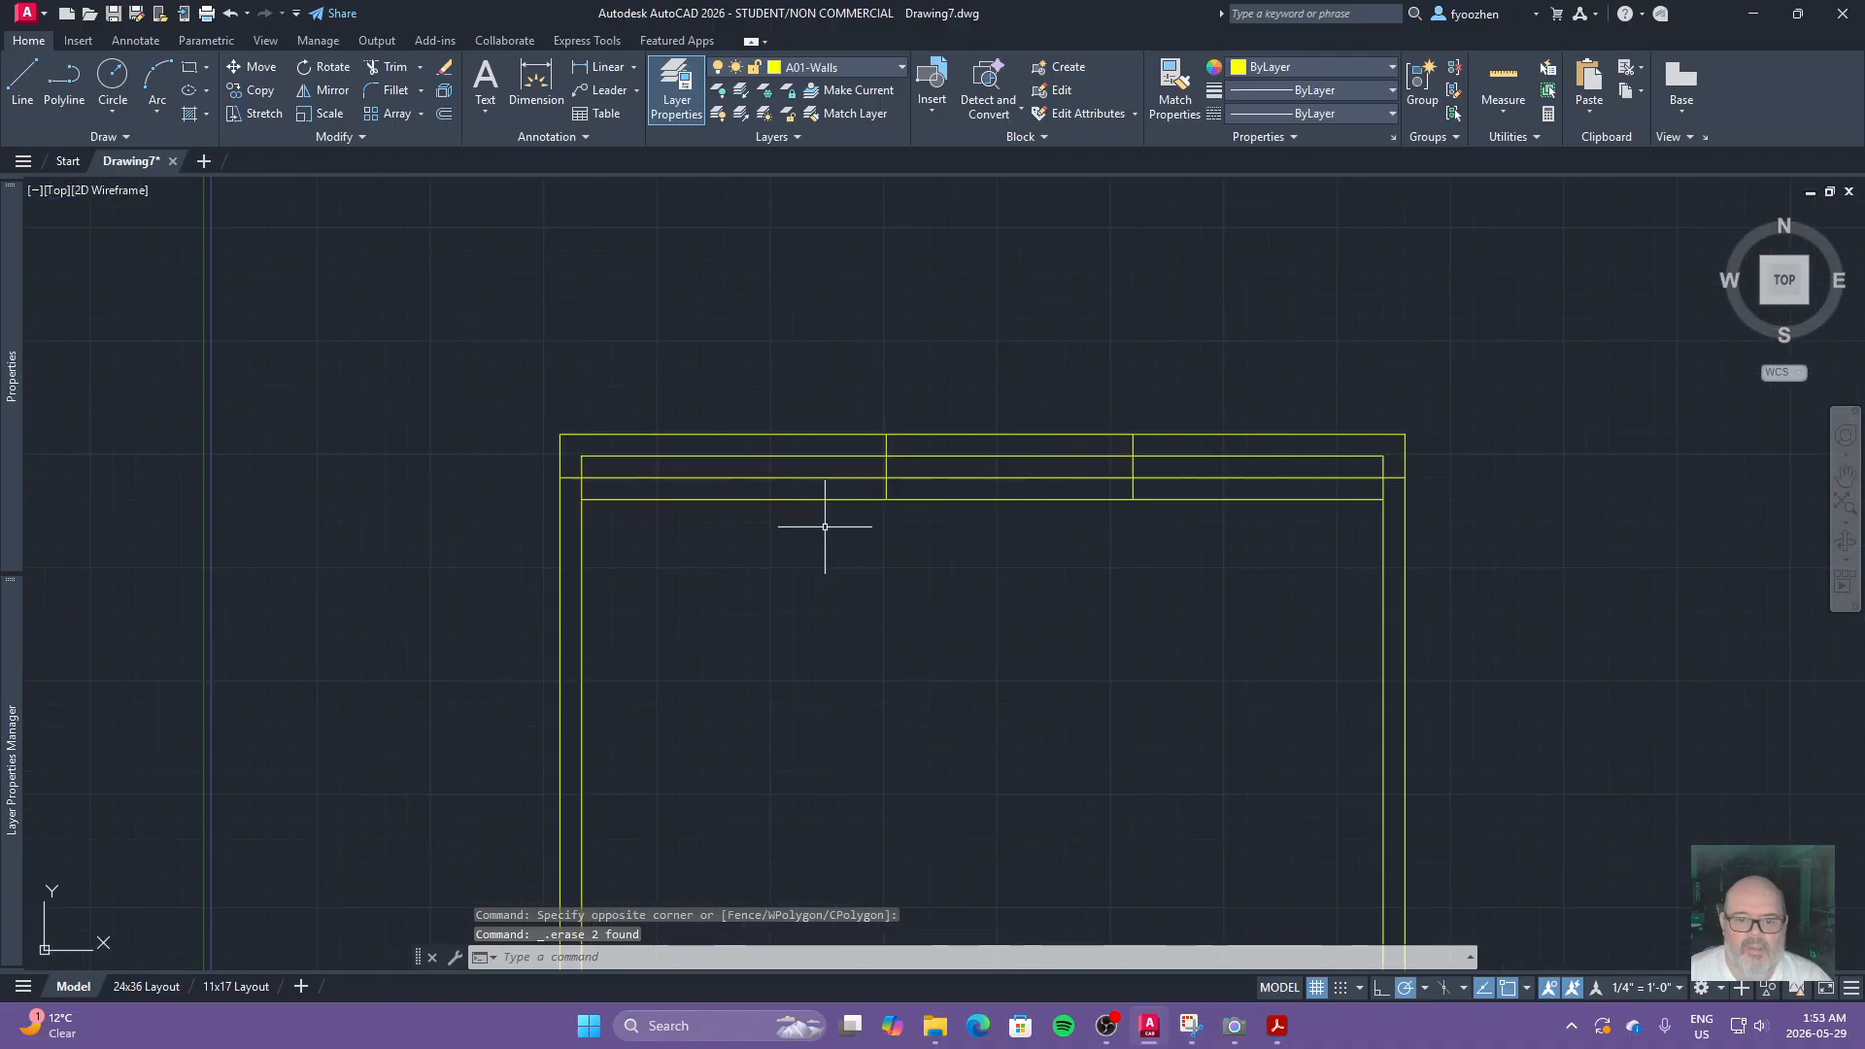
type("tr")
key("space")
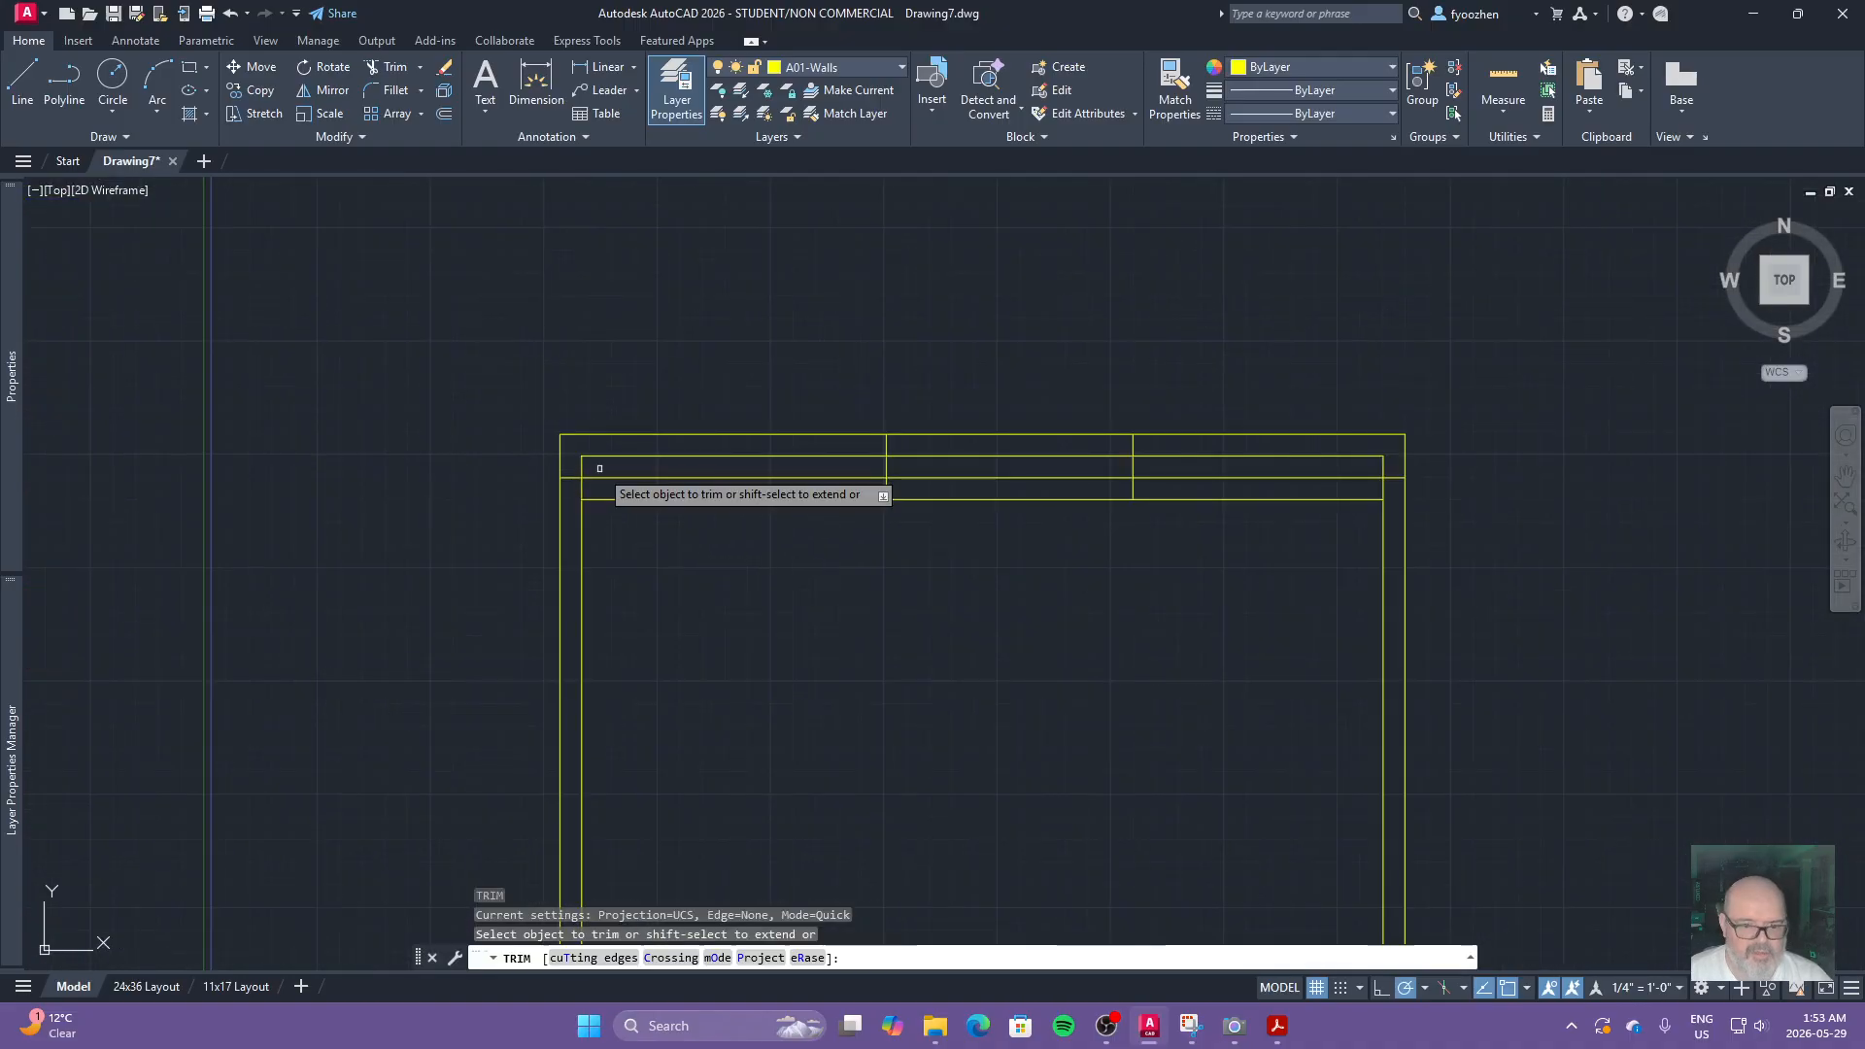
left_click_drag(598, 470, 504, 470)
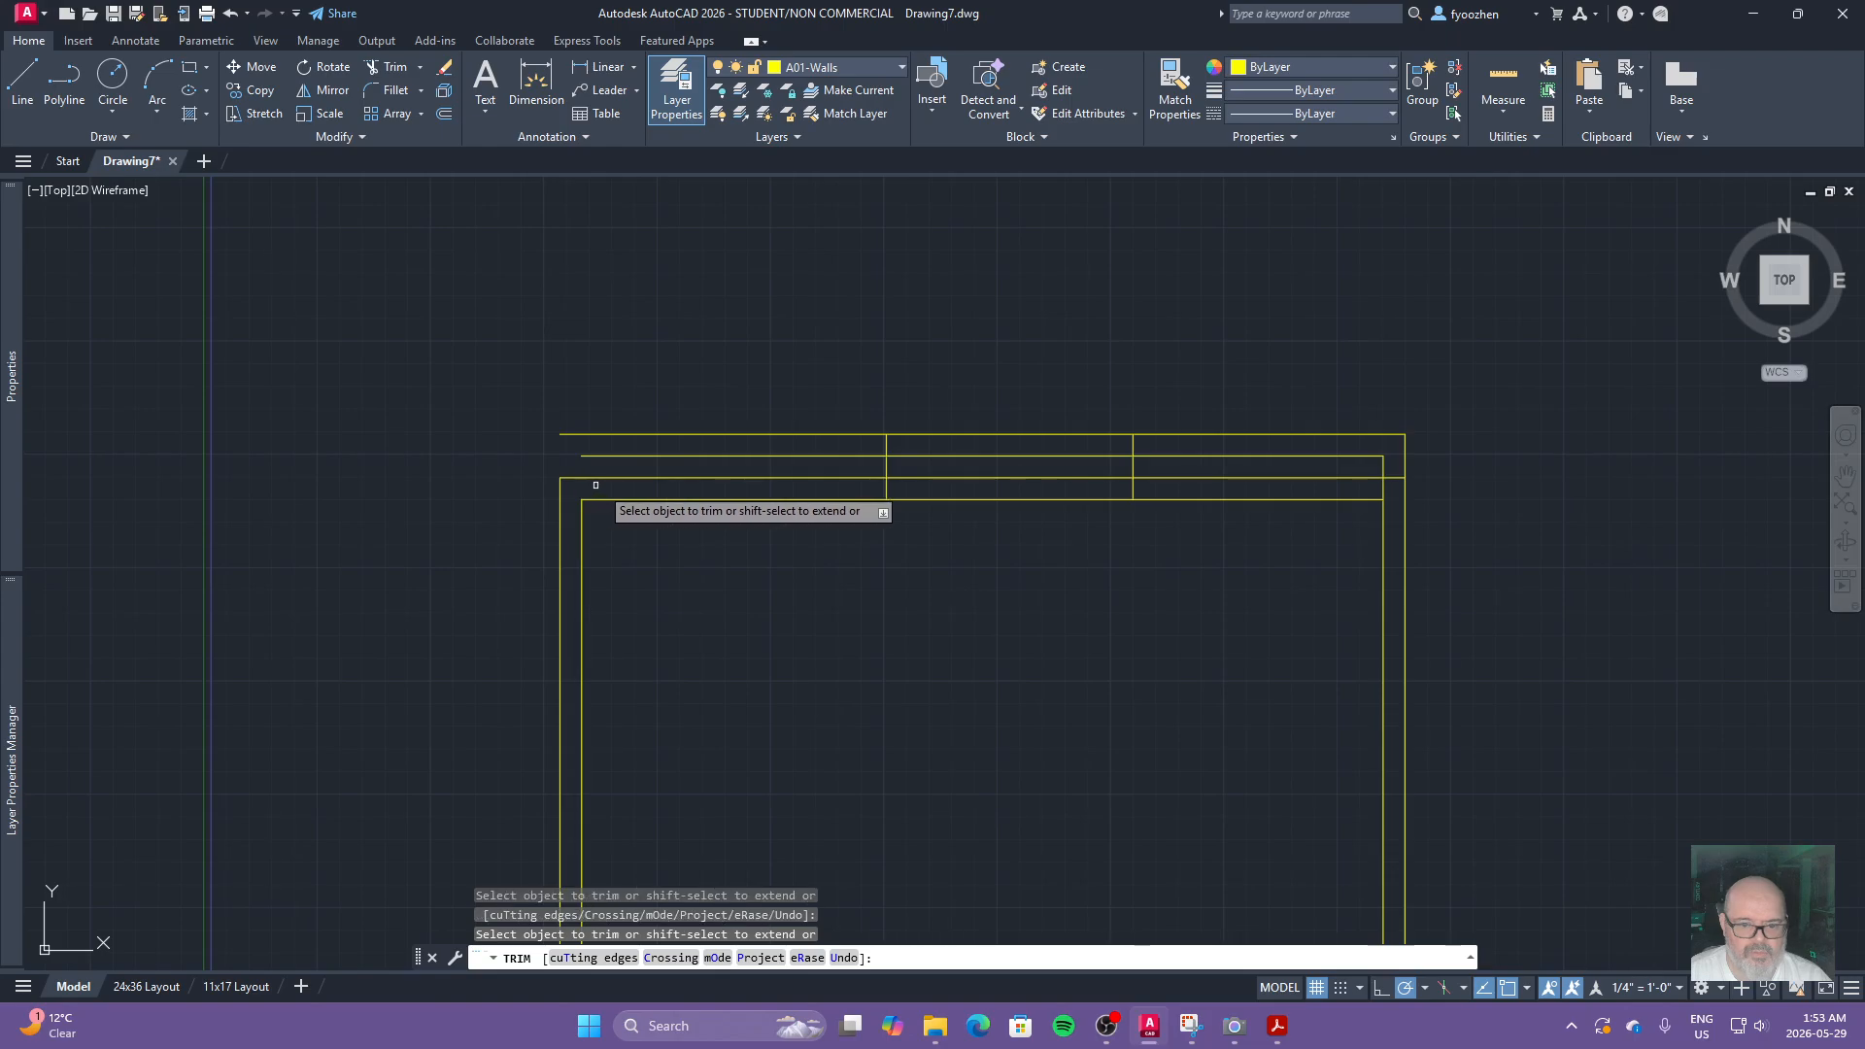
Step: Try to trim the right exterior wall's extra lines at the original top wall, and undo that trim
mouse_move(1397, 480)
left_mouse_down()
mouse_move(1380, 496)
mouse_move(1398, 461)
left_mouse_up()
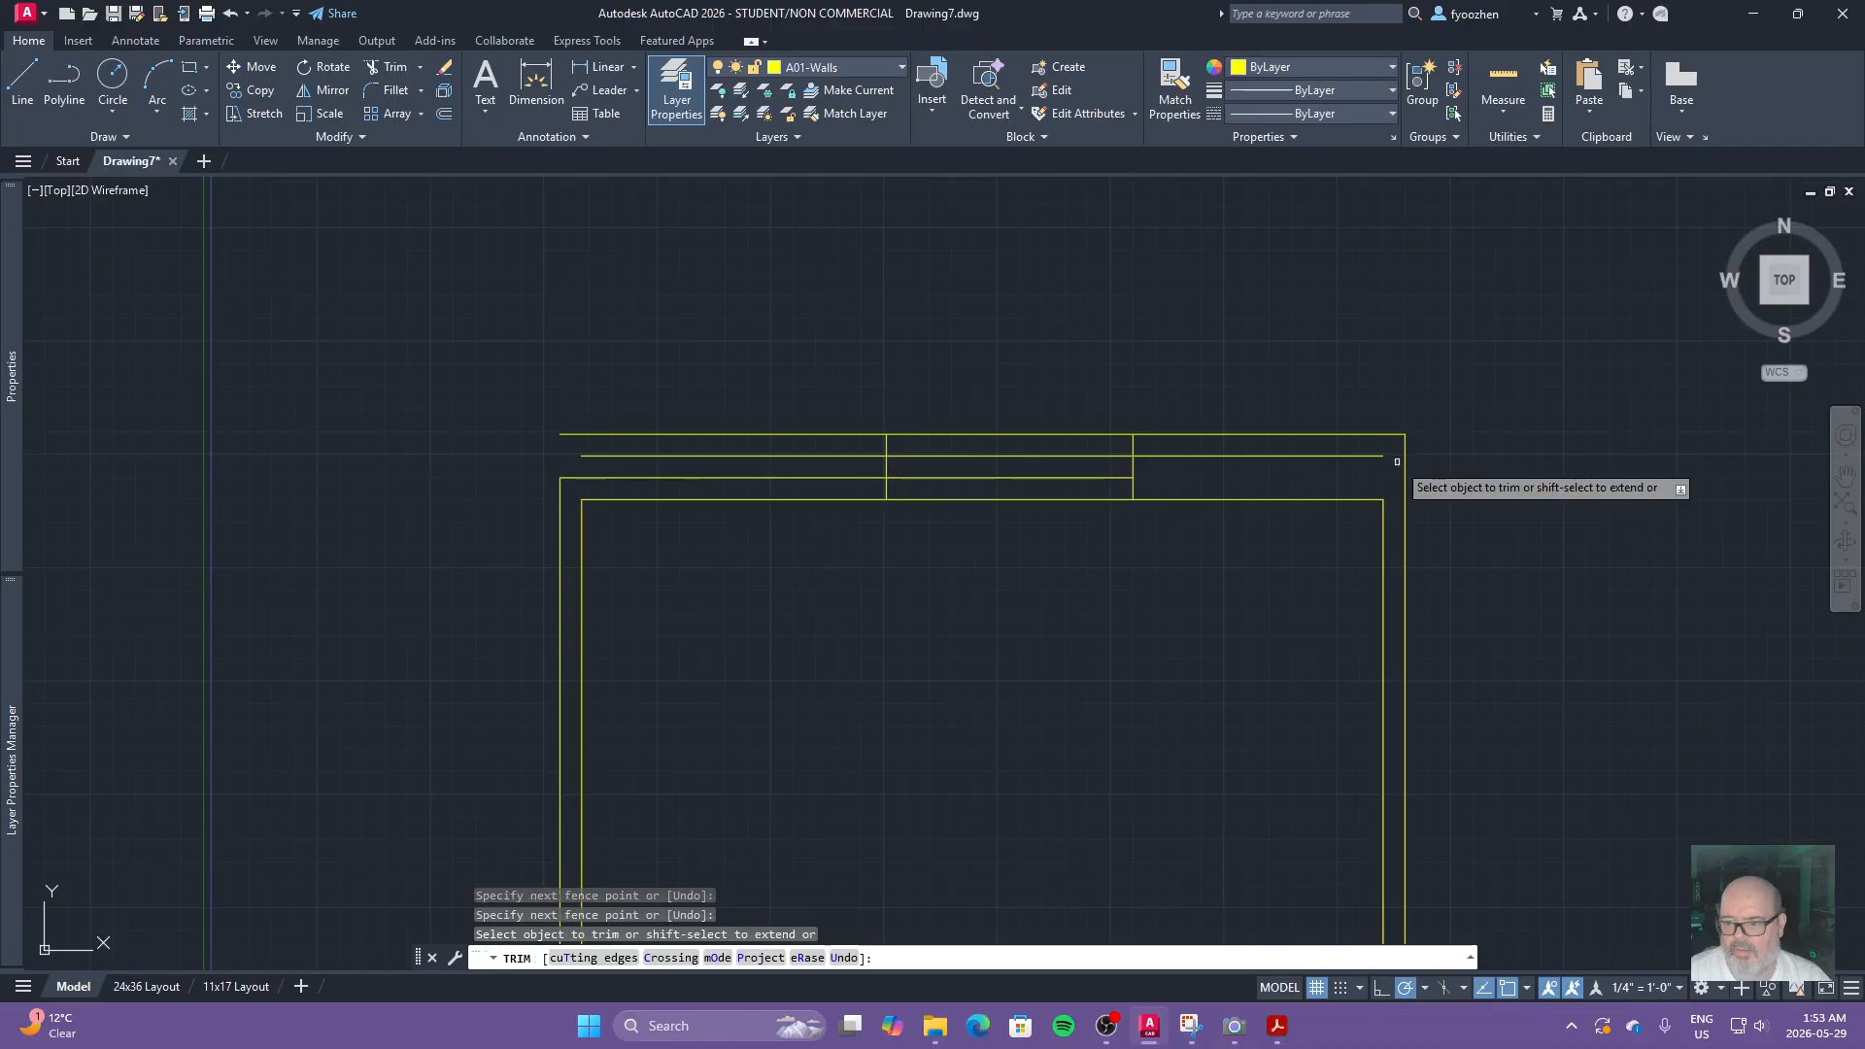
key("ctrl+z")
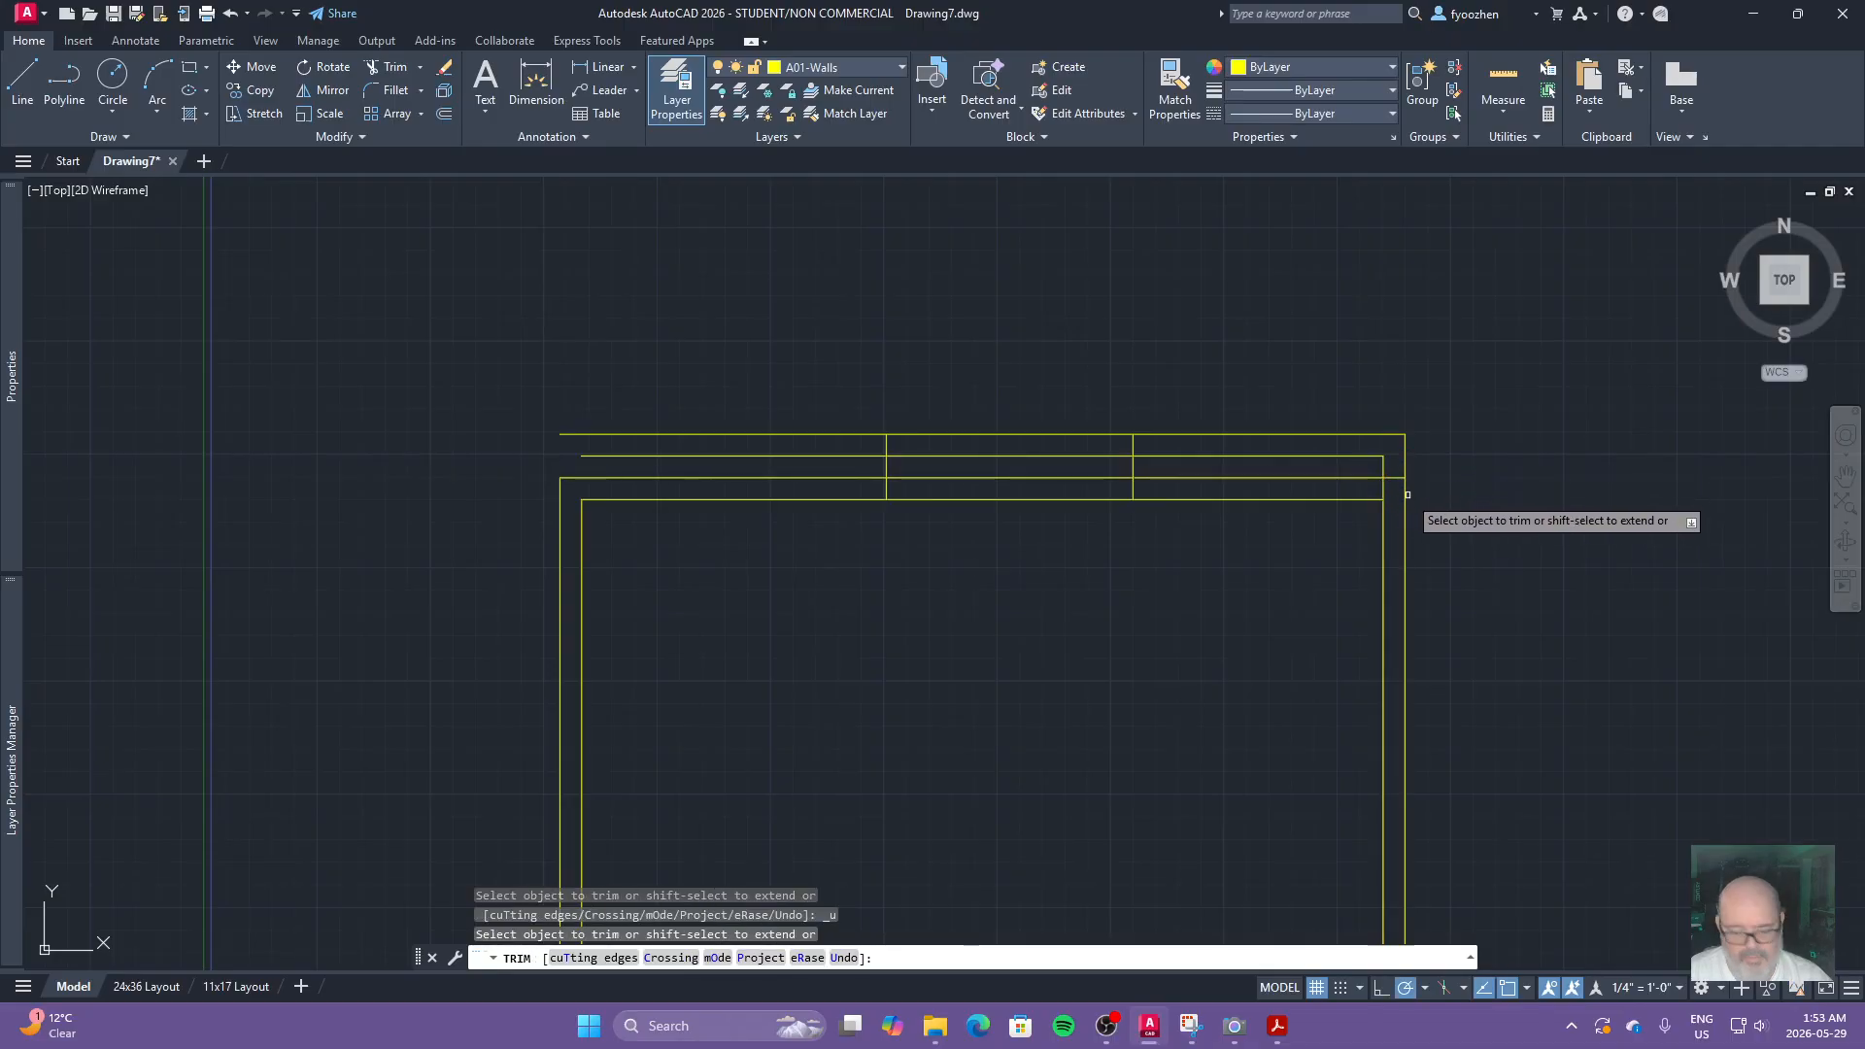
type("tr")
right_click(1401, 487)
key("Escape")
key("Escape")
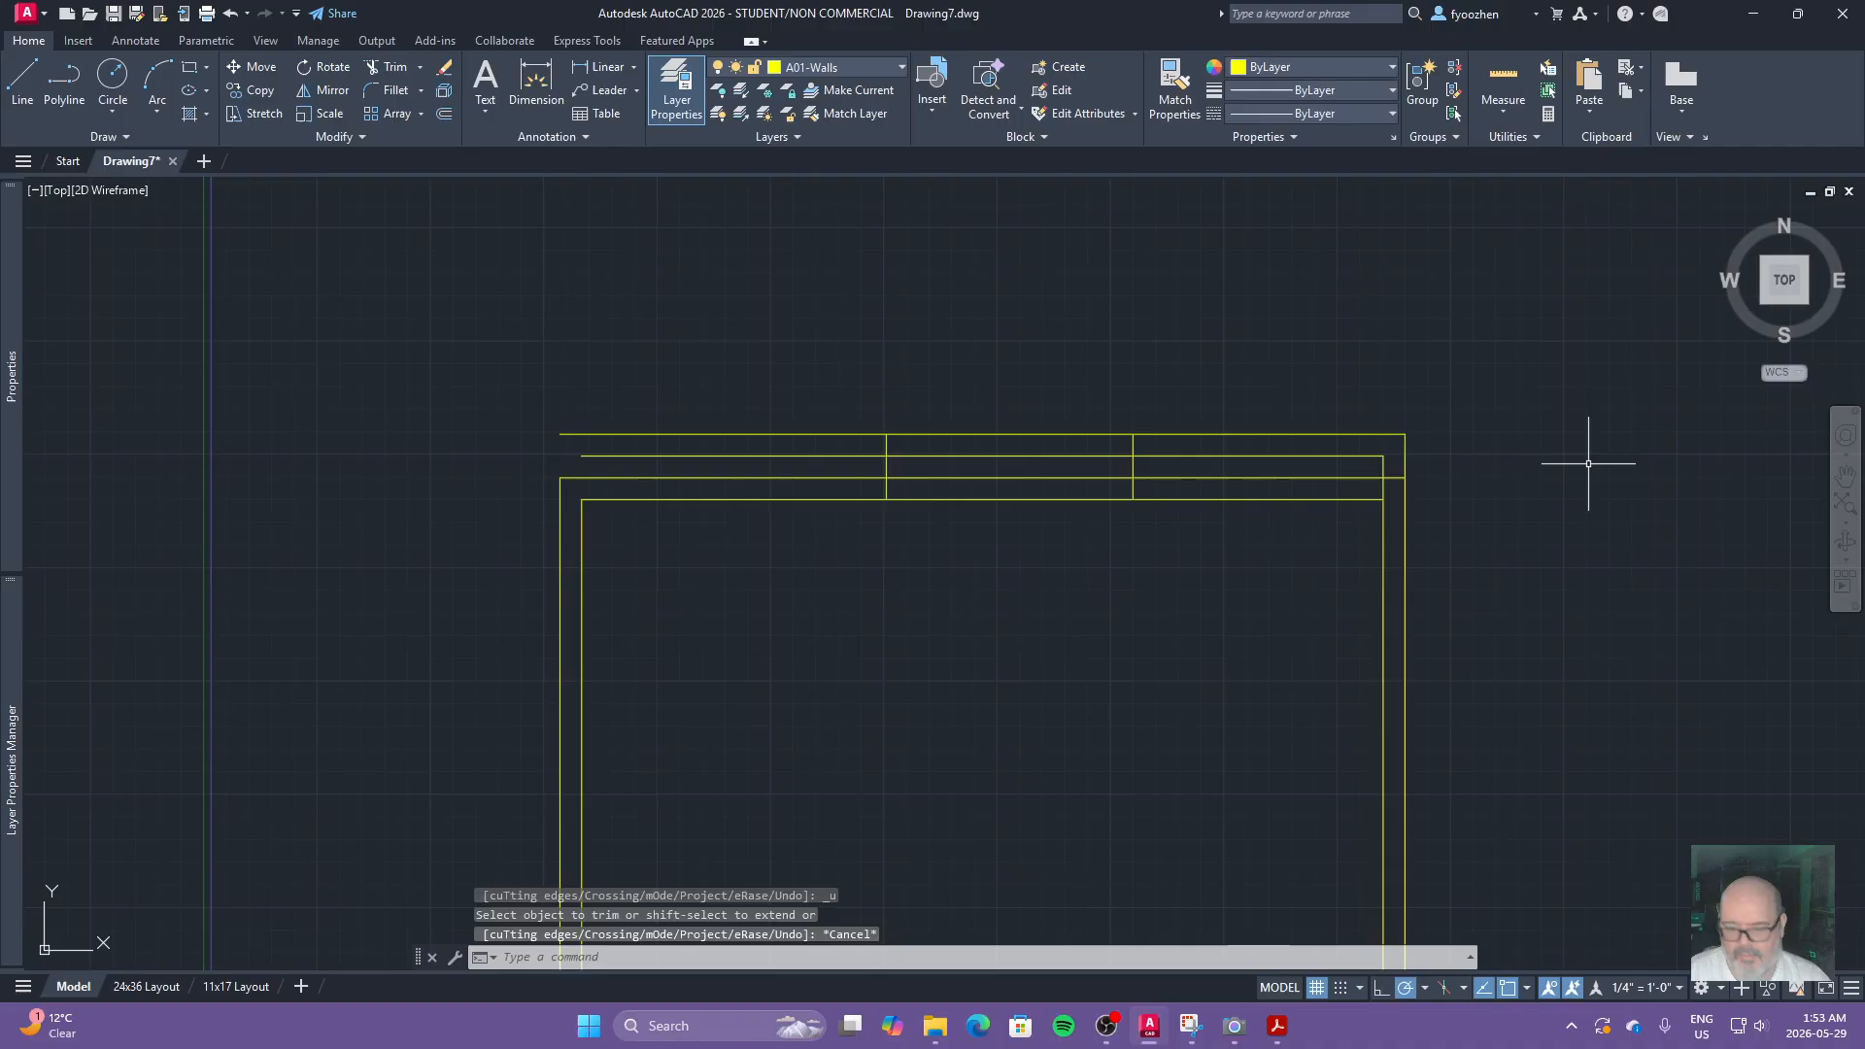
Step: Trim the right exterior wall's two lines where they run above the original top wall
type("tr")
key("Return")
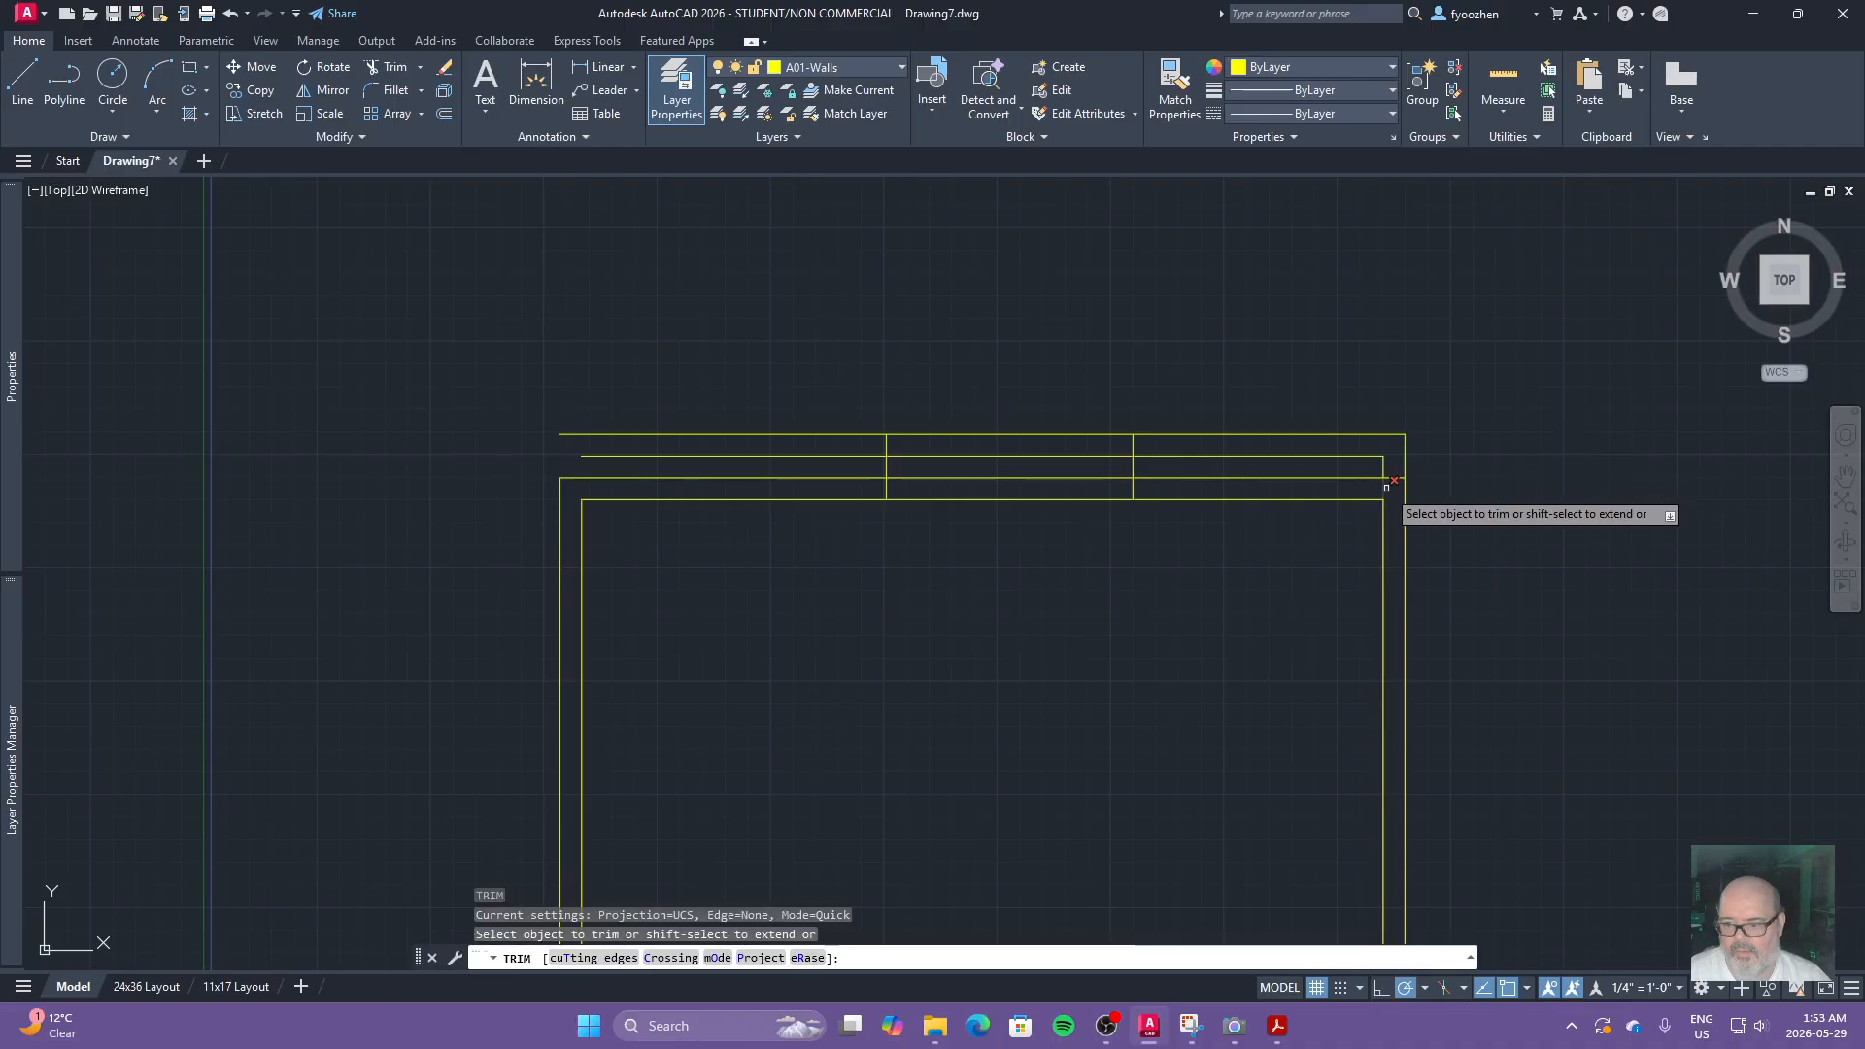
left_click(1383, 487)
left_click_drag(1423, 469, 1359, 469)
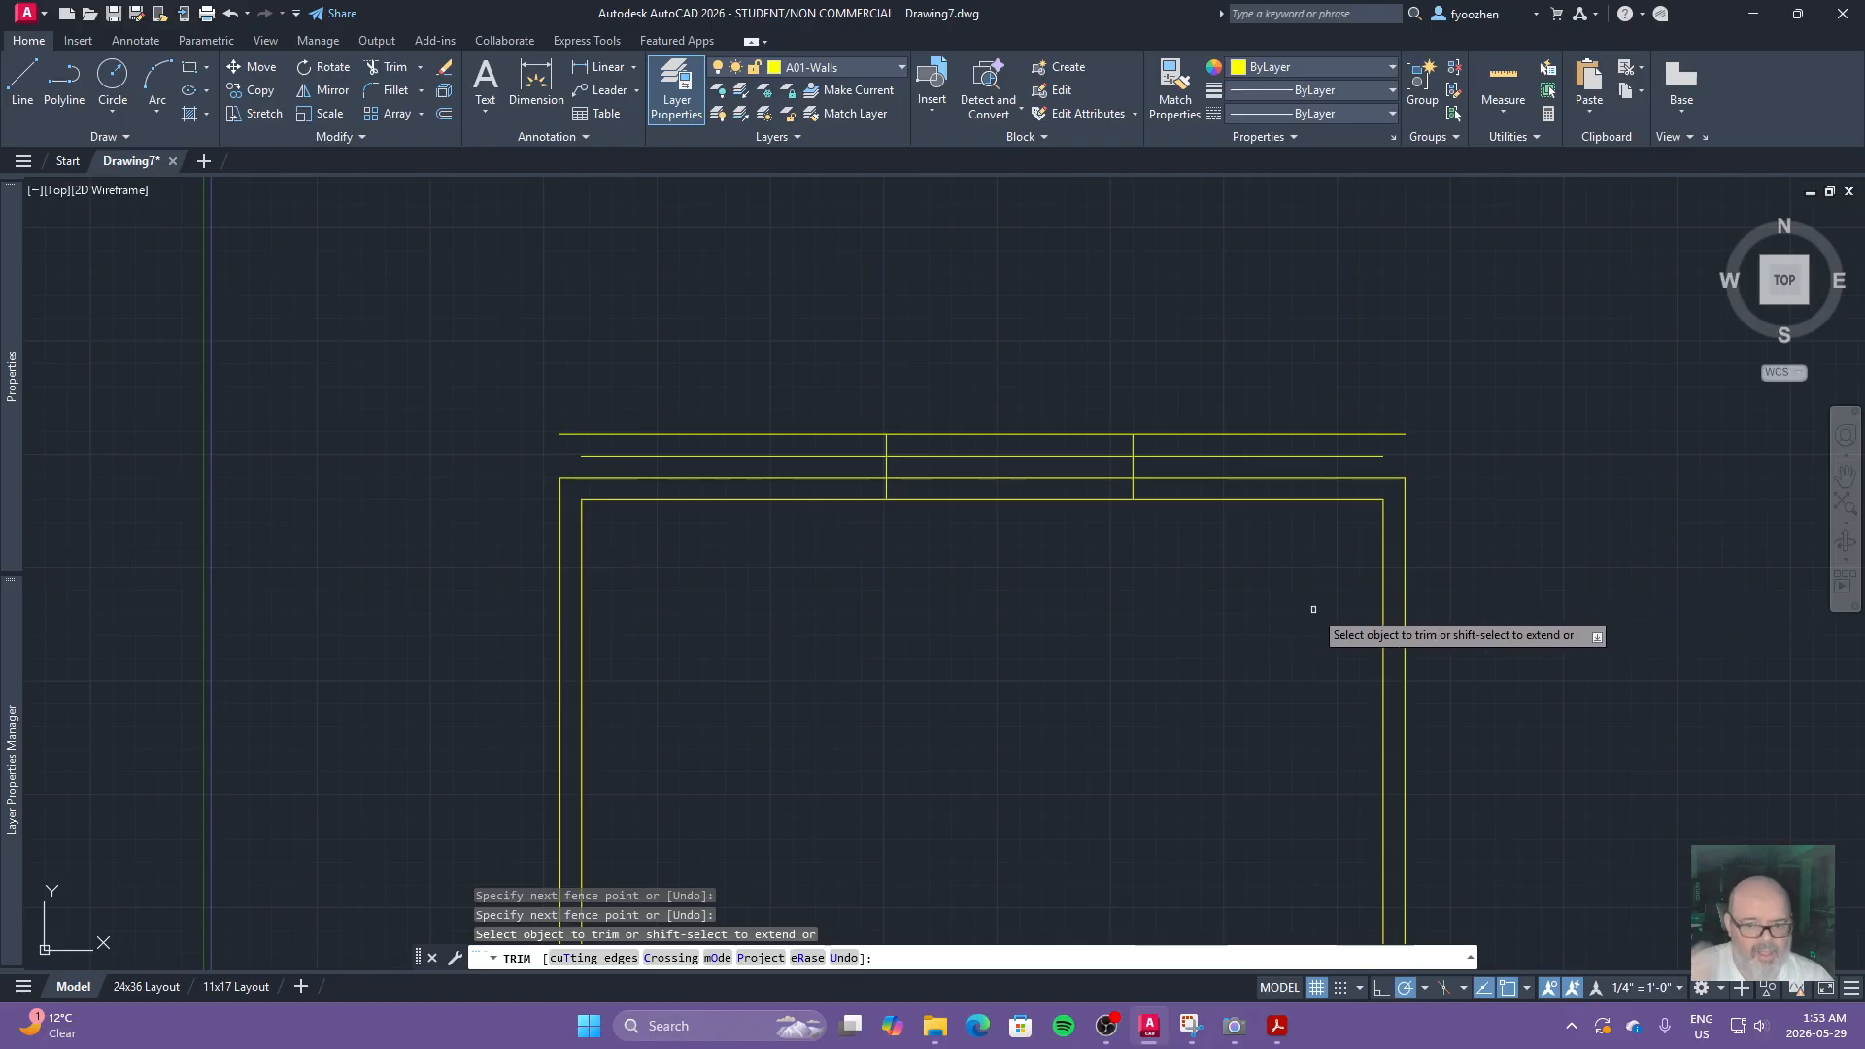
Step: Offset the two short vertical projection lines 9" outward, away from each other
key("Escape")
type("o")
key("Return")
type("9")
key("Return")
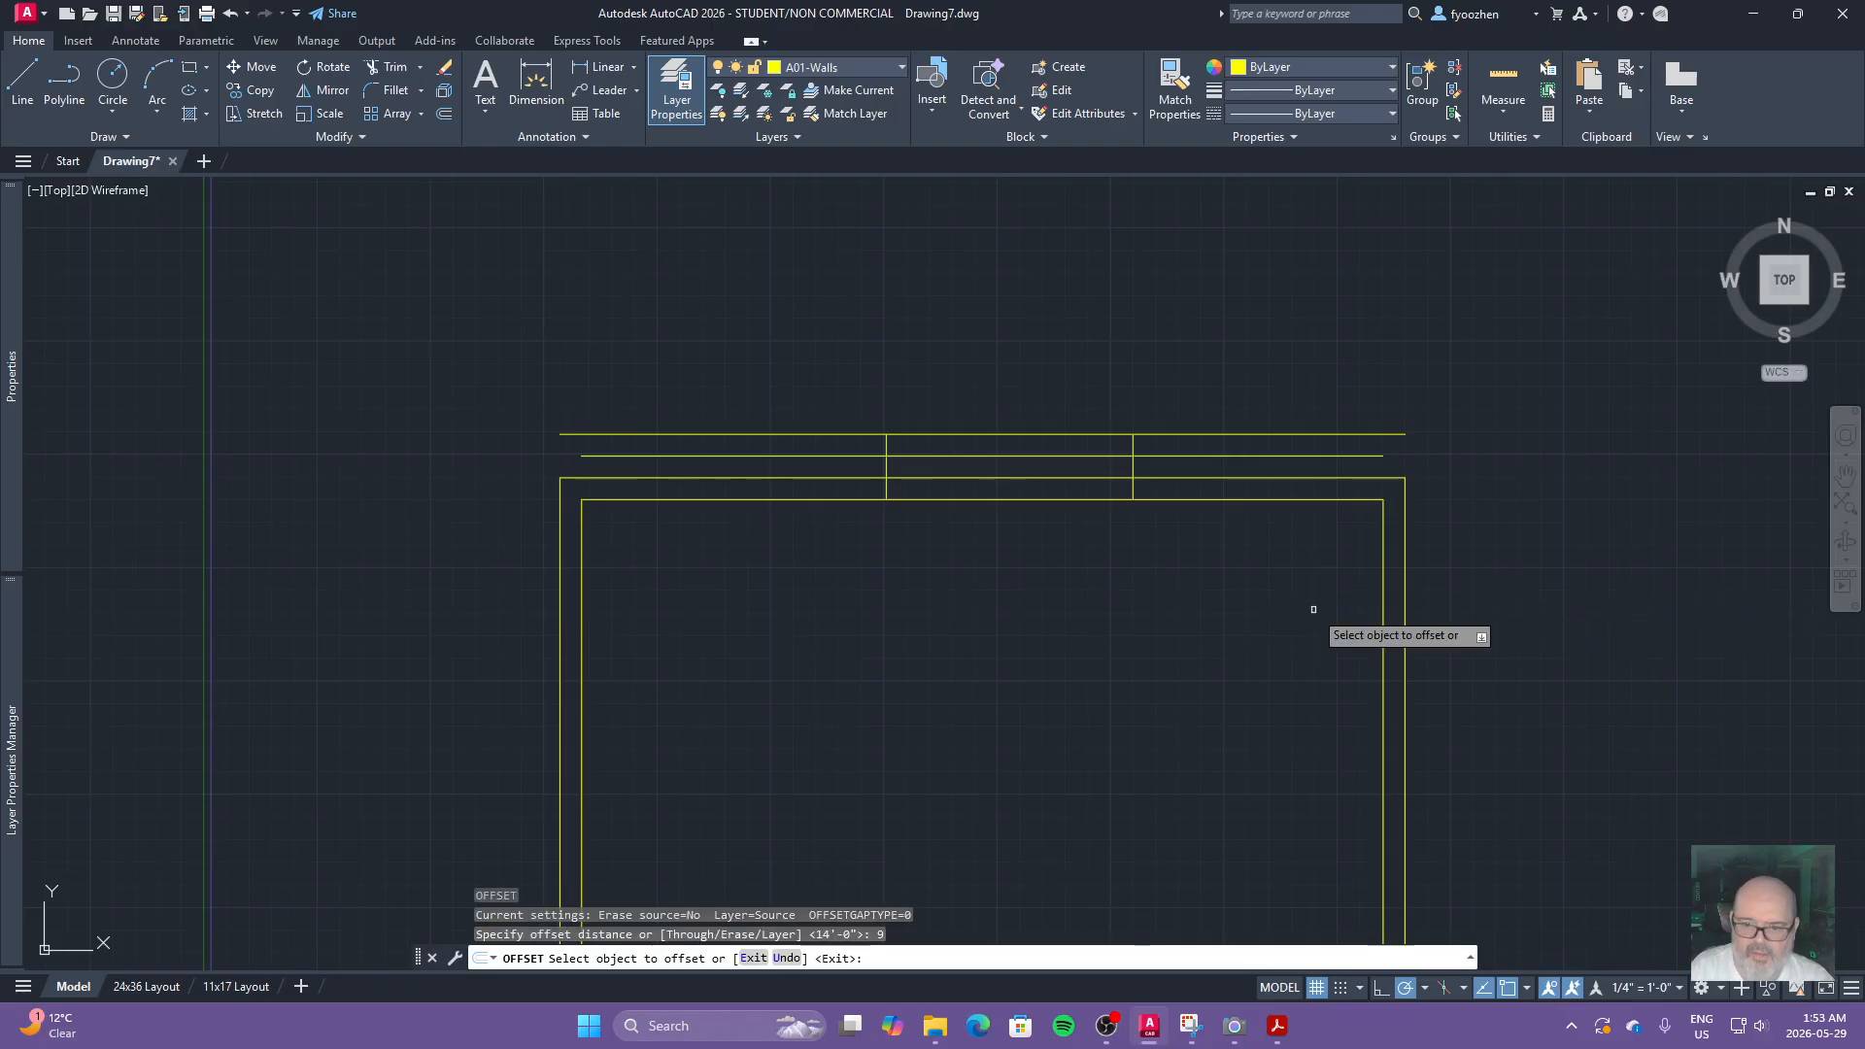
left_click(1134, 453)
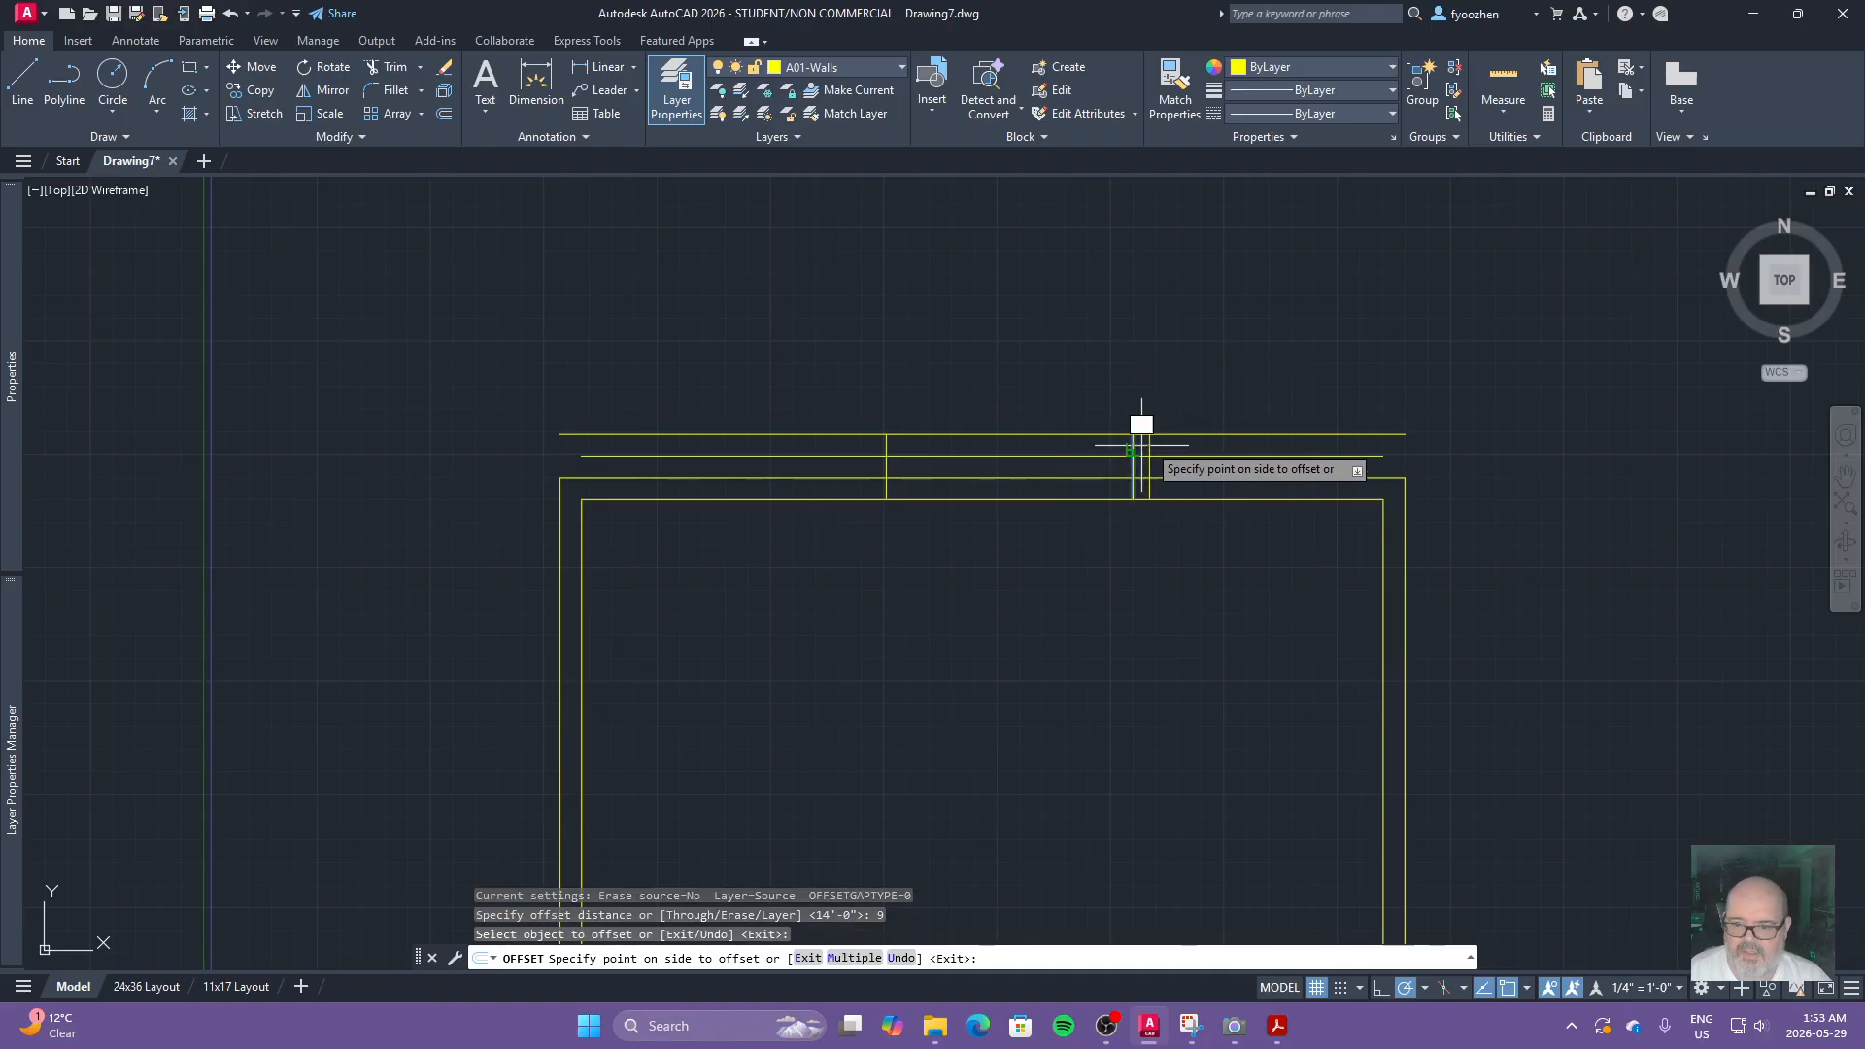
left_click(1204, 410)
left_click(886, 444)
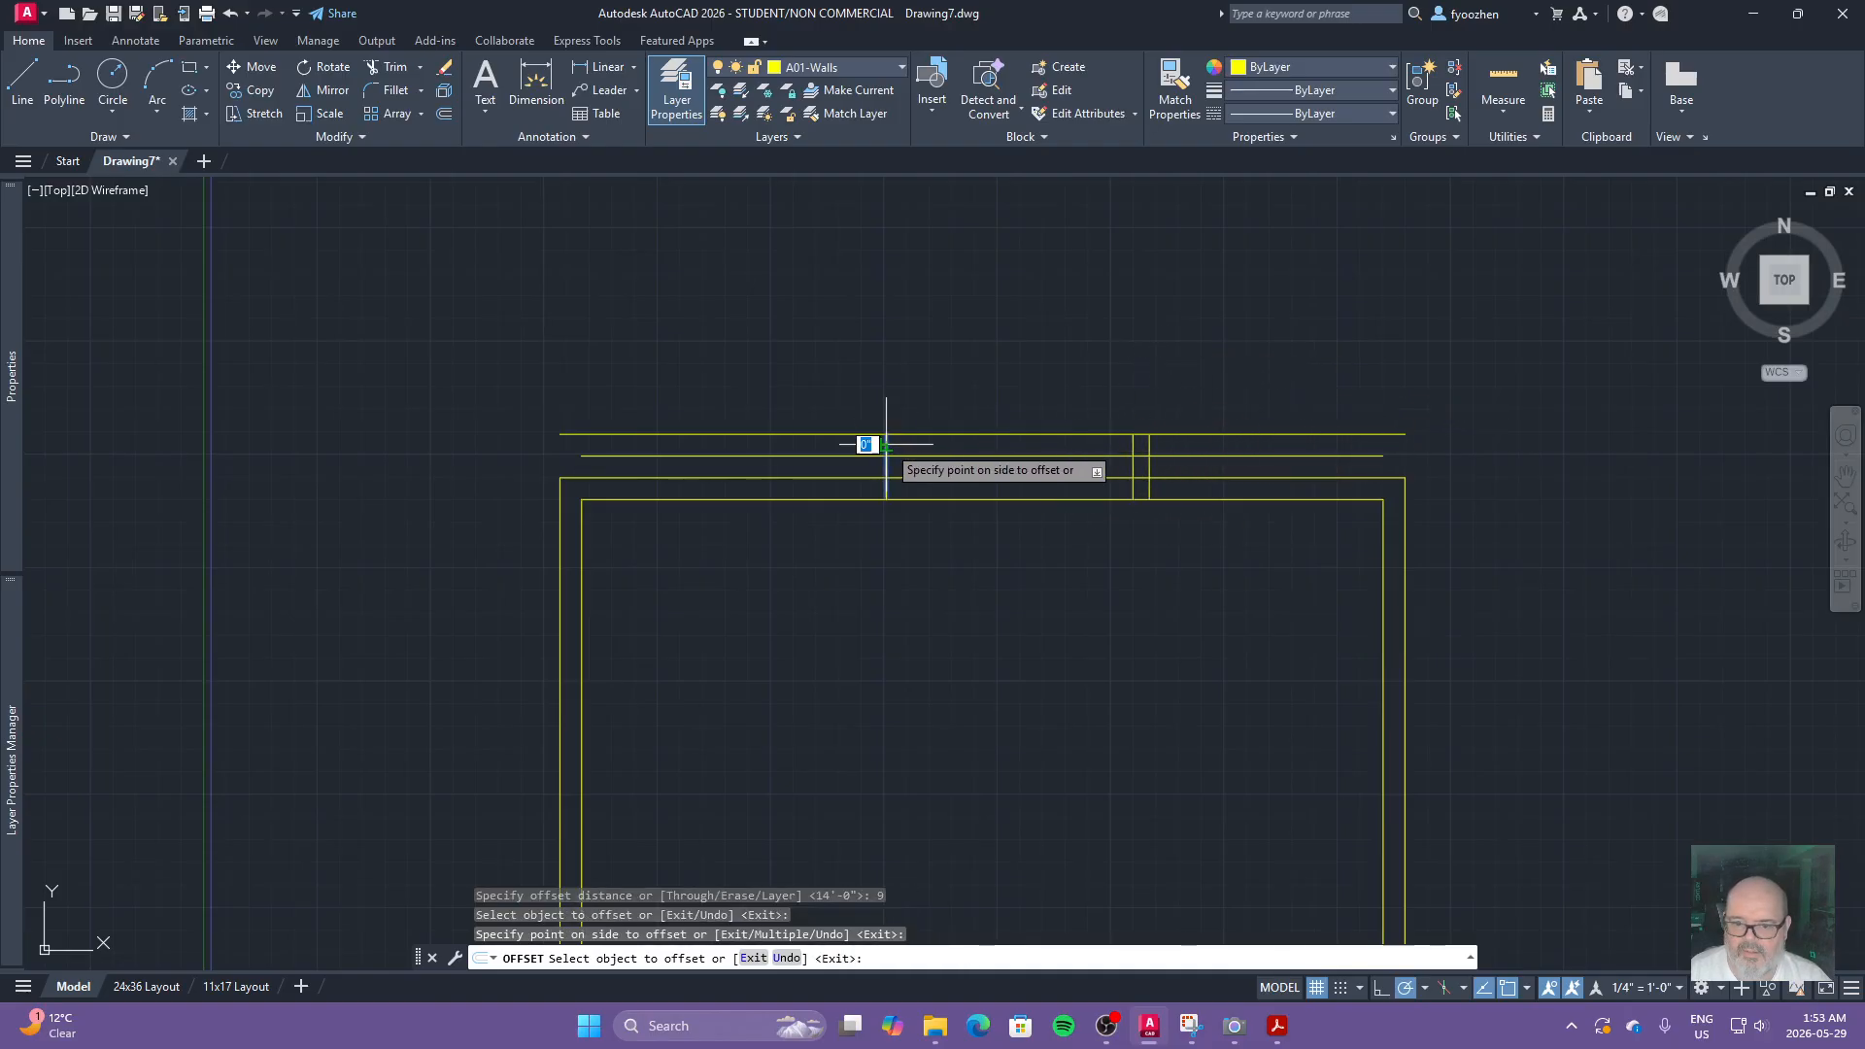
left_click(770, 442)
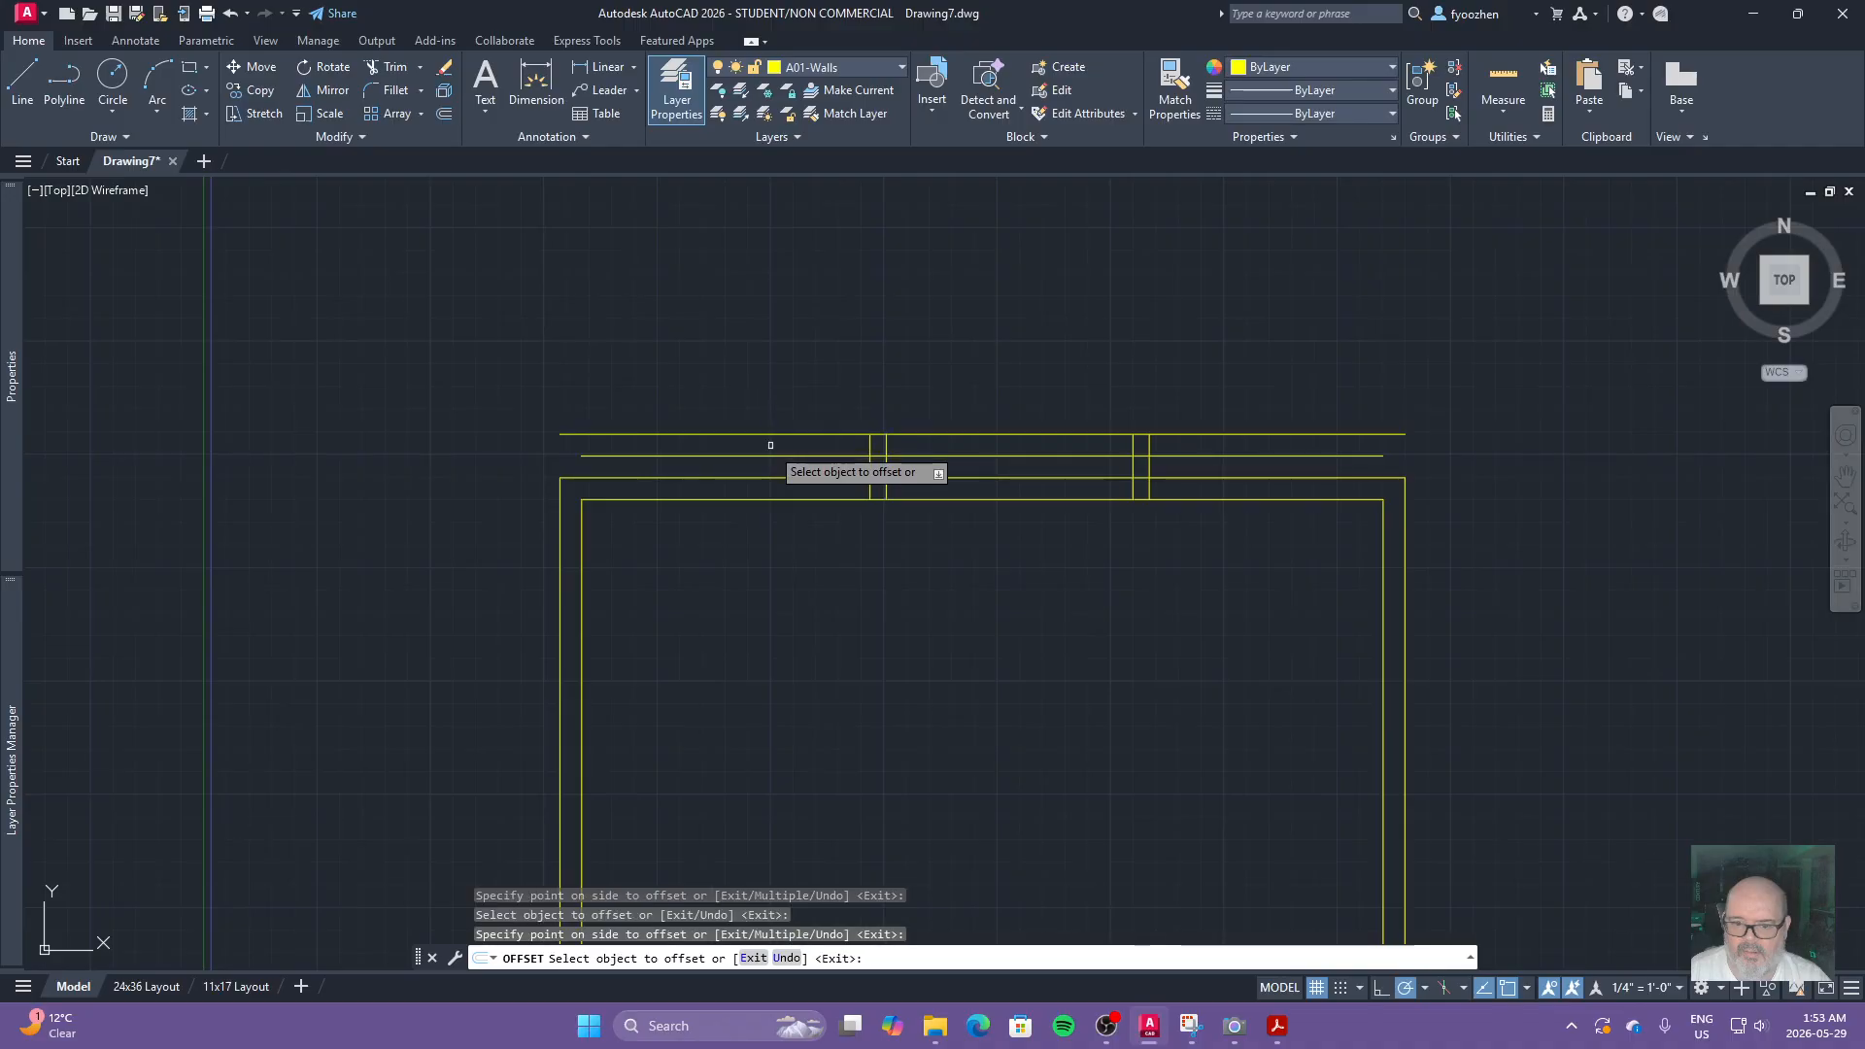
Step: Offset the outermost top line 9" downward and erase the copied wall's former inner line
left_click(951, 434)
key("Escape")
left_click(969, 455)
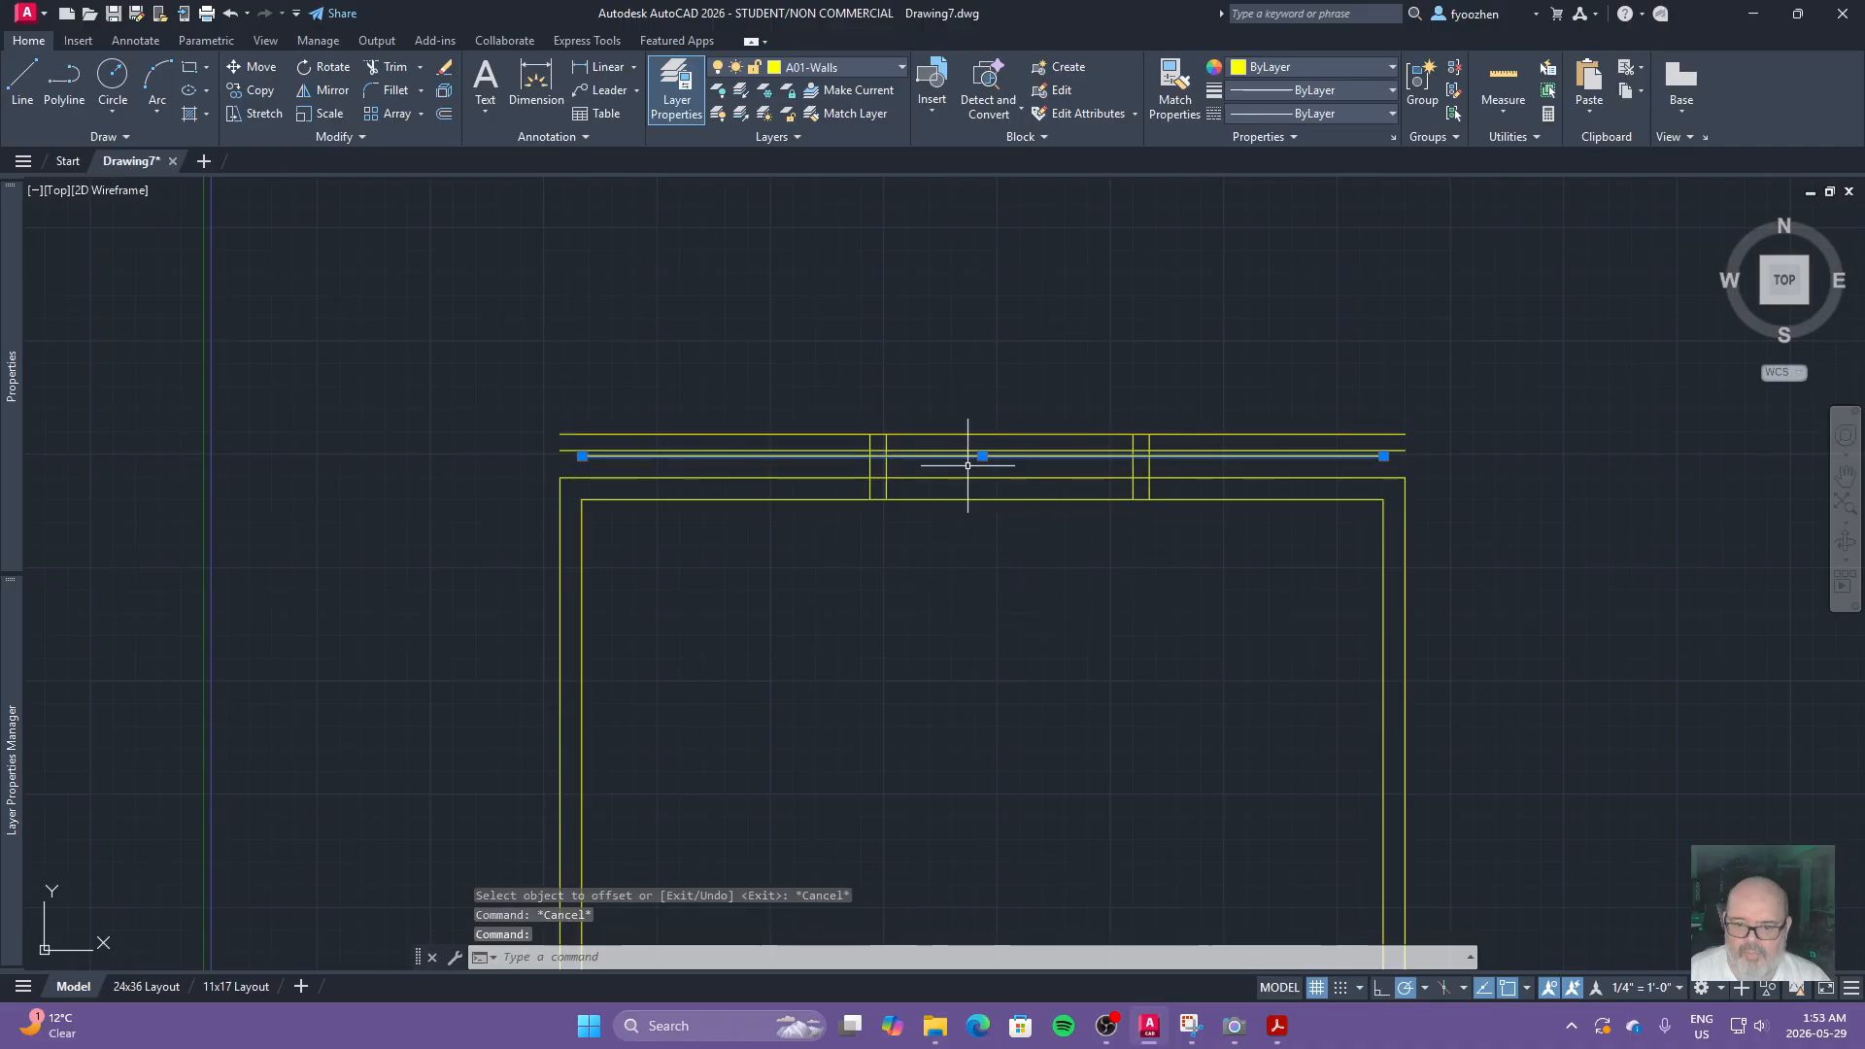
key("Delete")
type("tr")
key("Return")
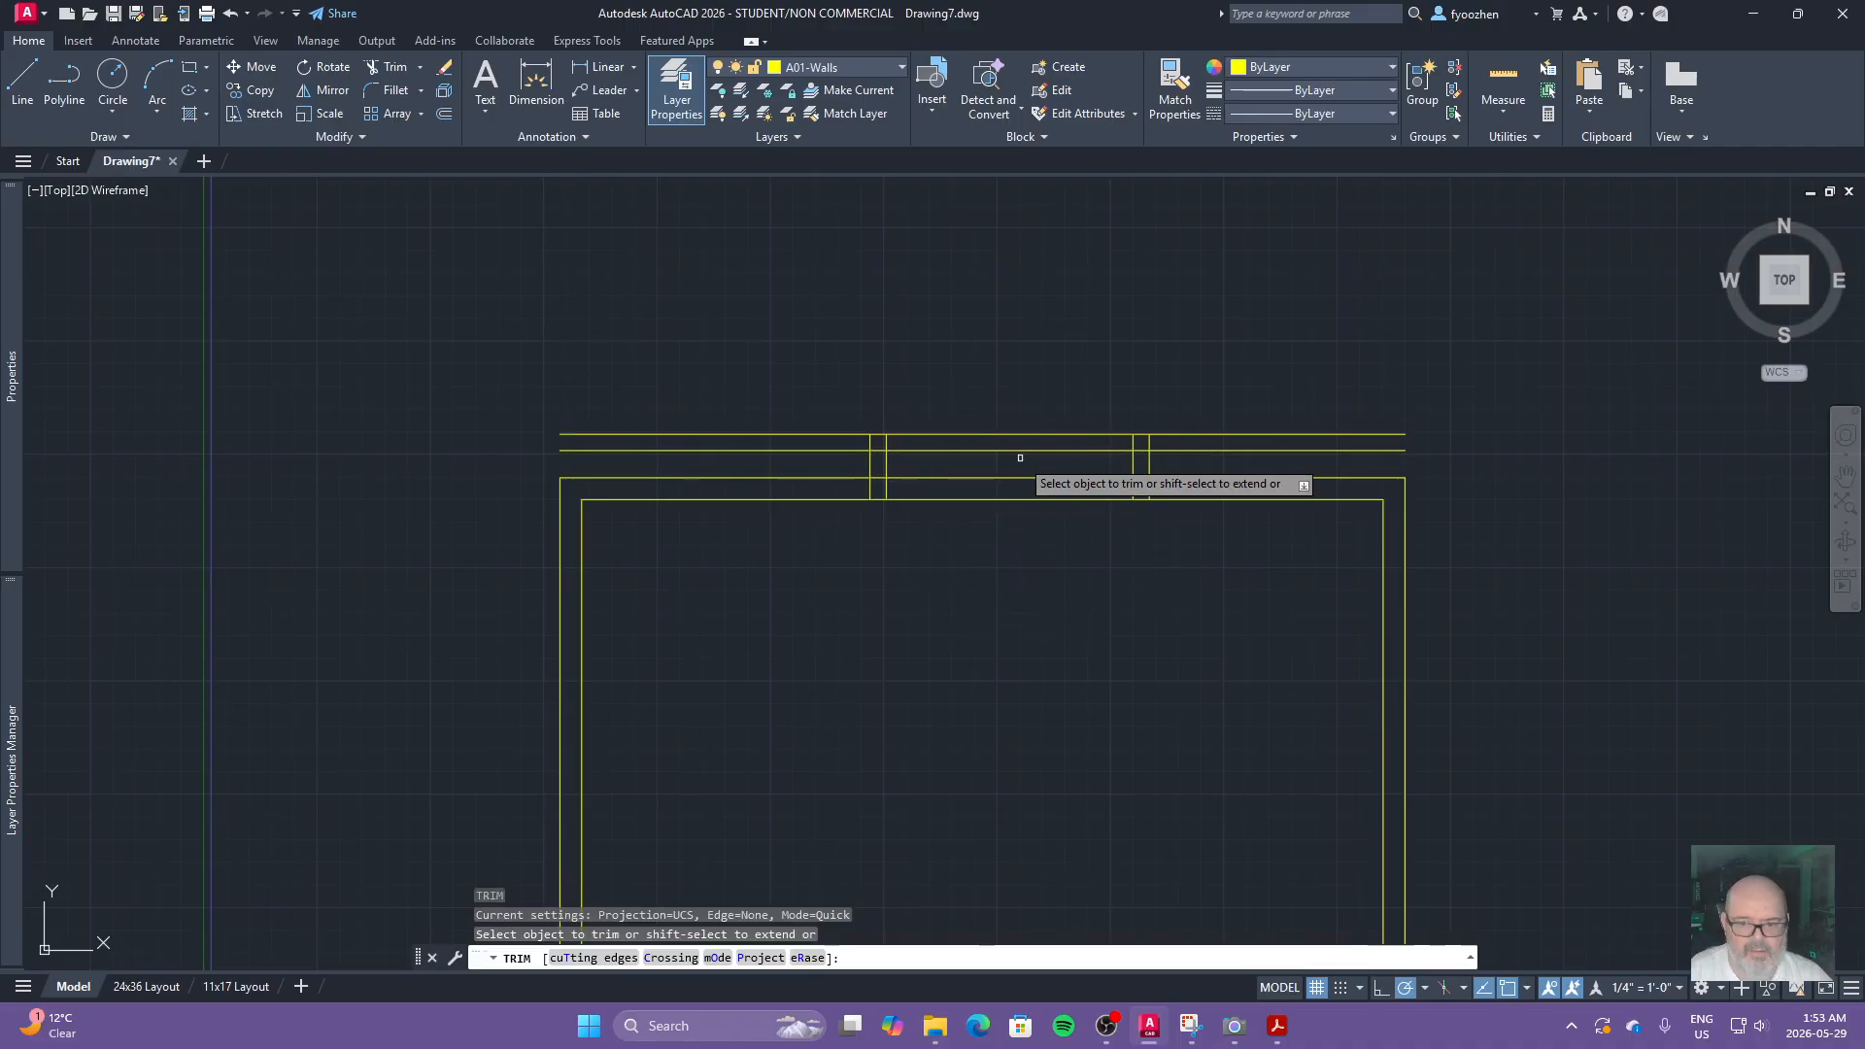
key("Escape")
Step: Fillet the projection's left outer and inner corners with a radius of 0
type("f")
key("Return")
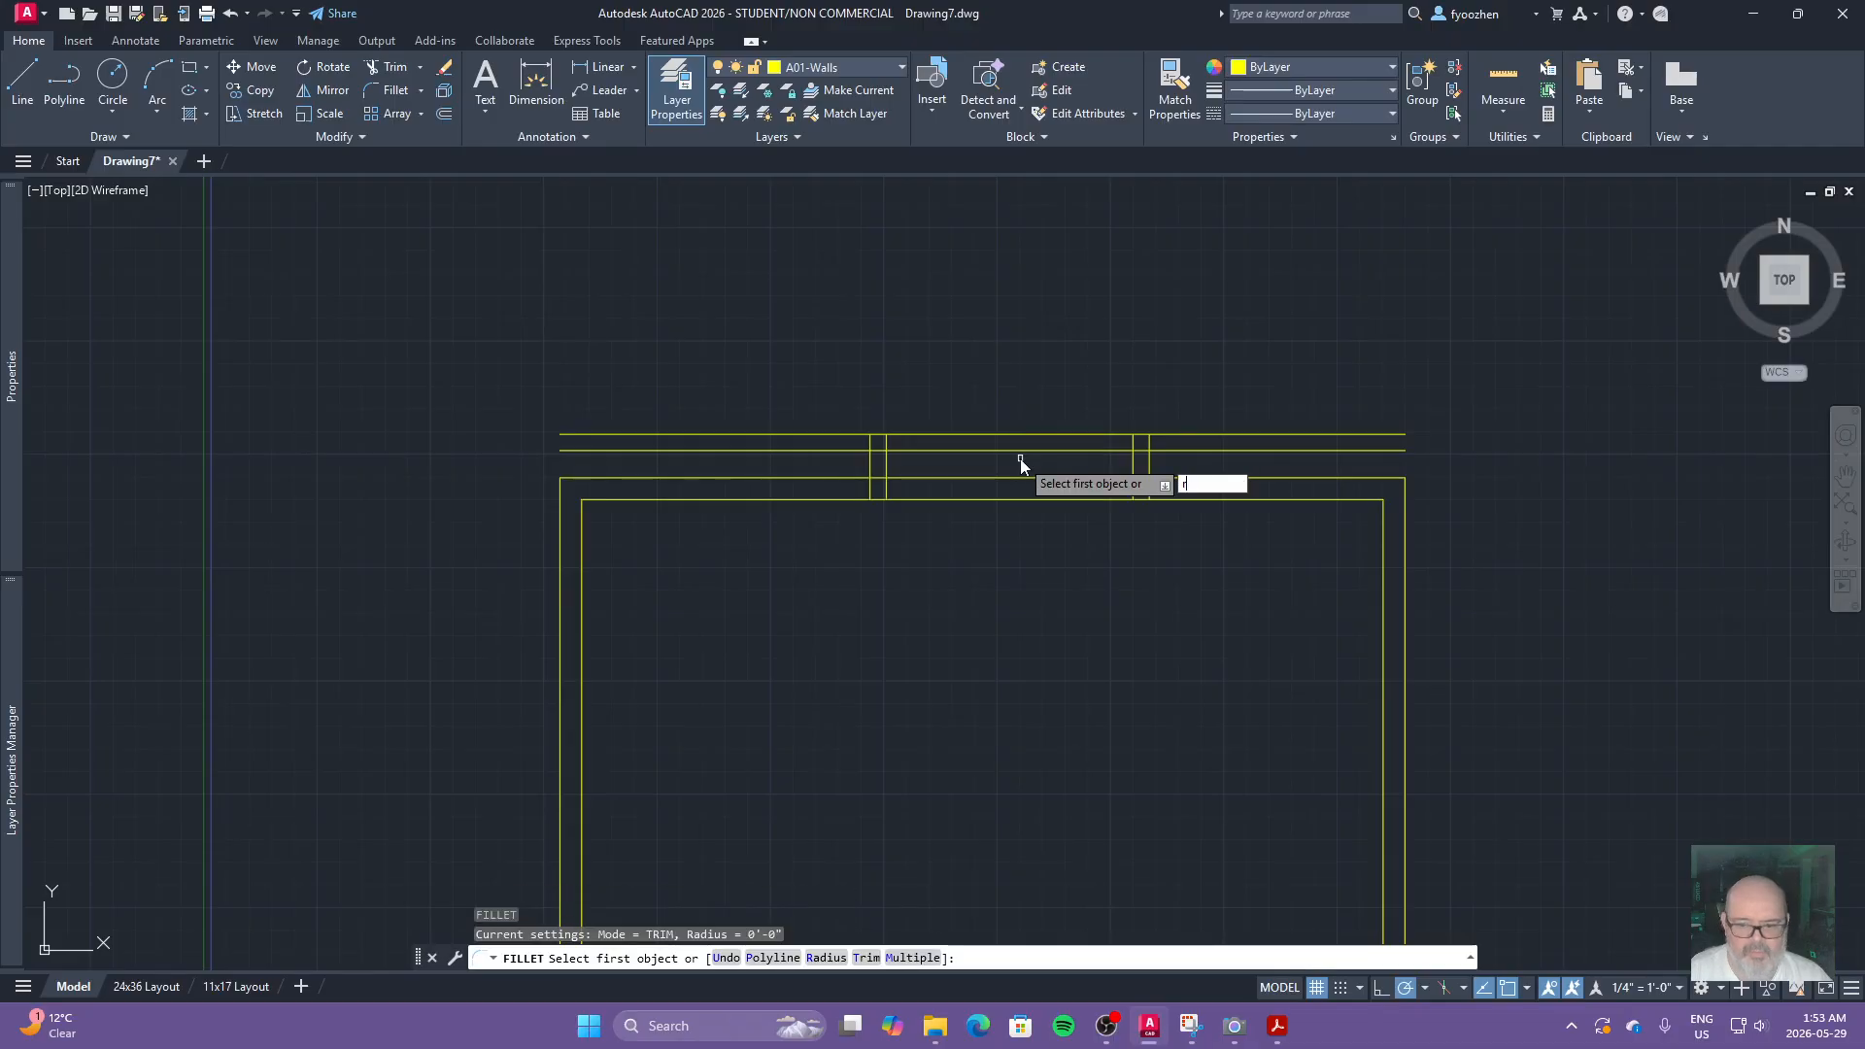
type("r")
key("Return")
type("0")
key("Return")
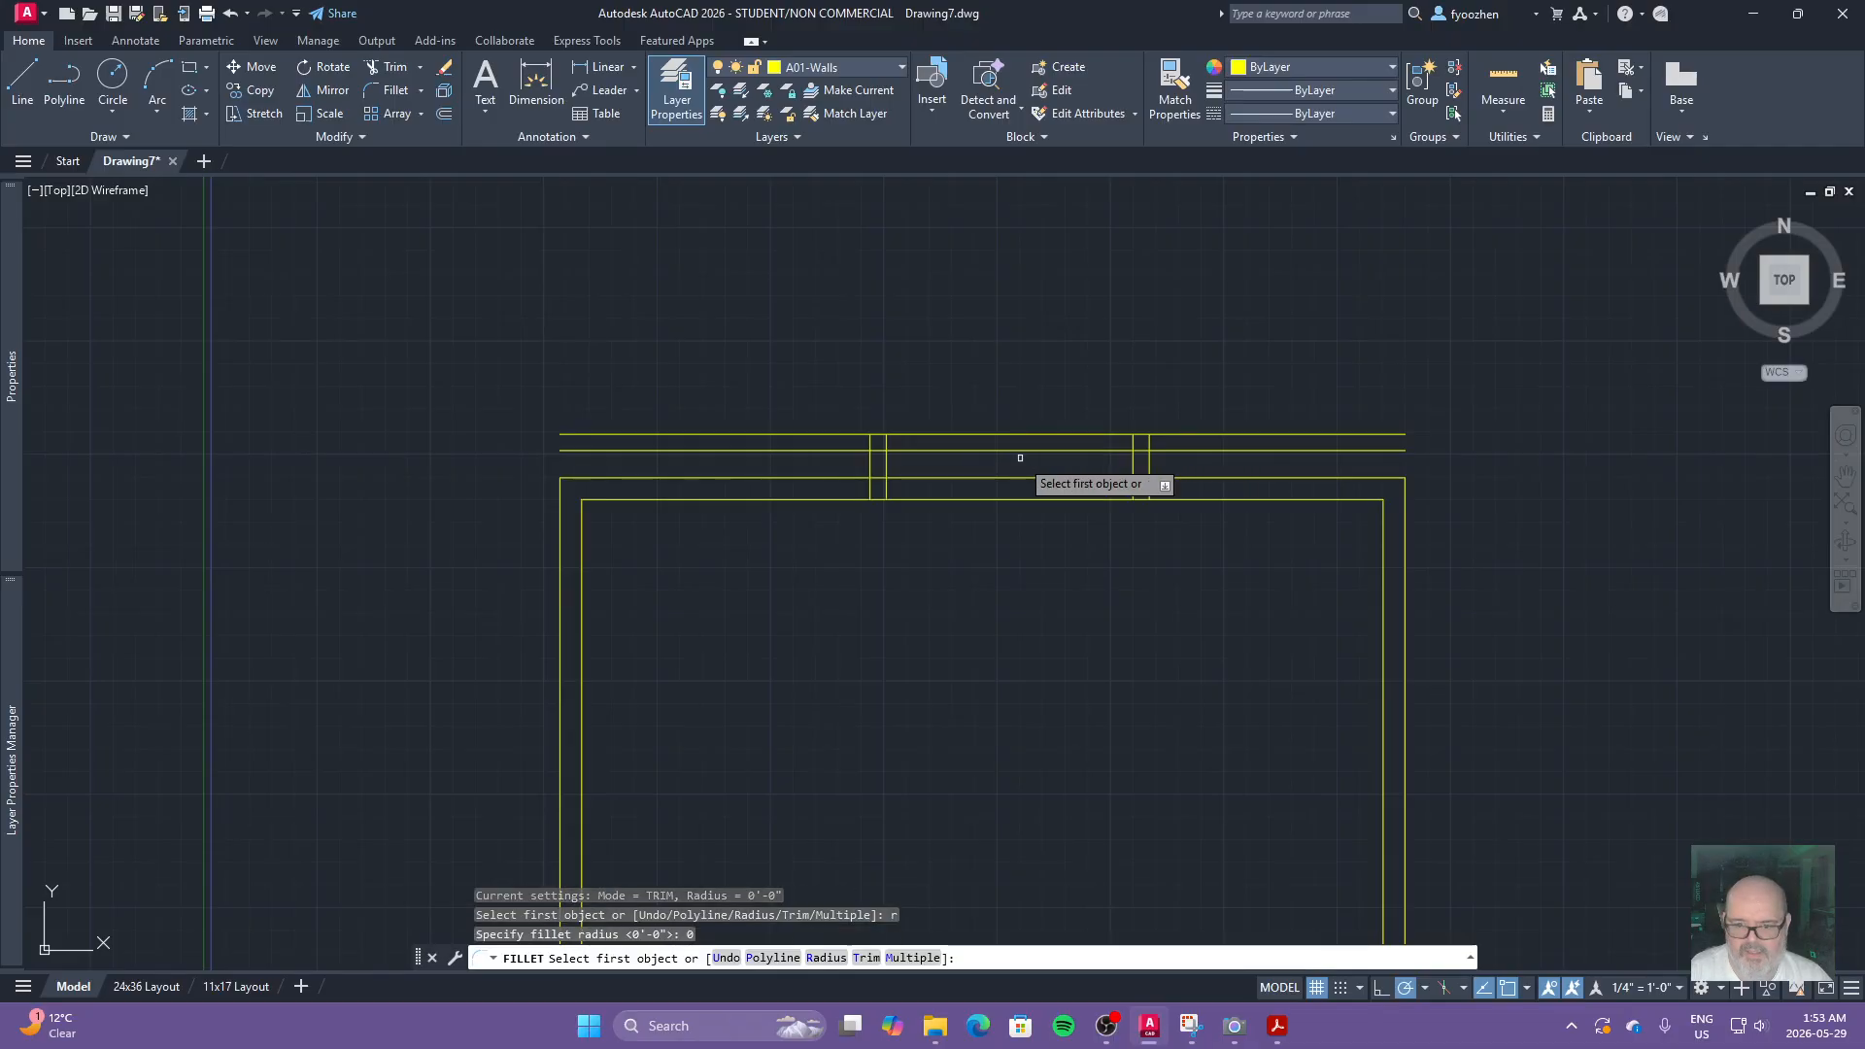
left_click(872, 467)
left_click(909, 438)
left_click(911, 438)
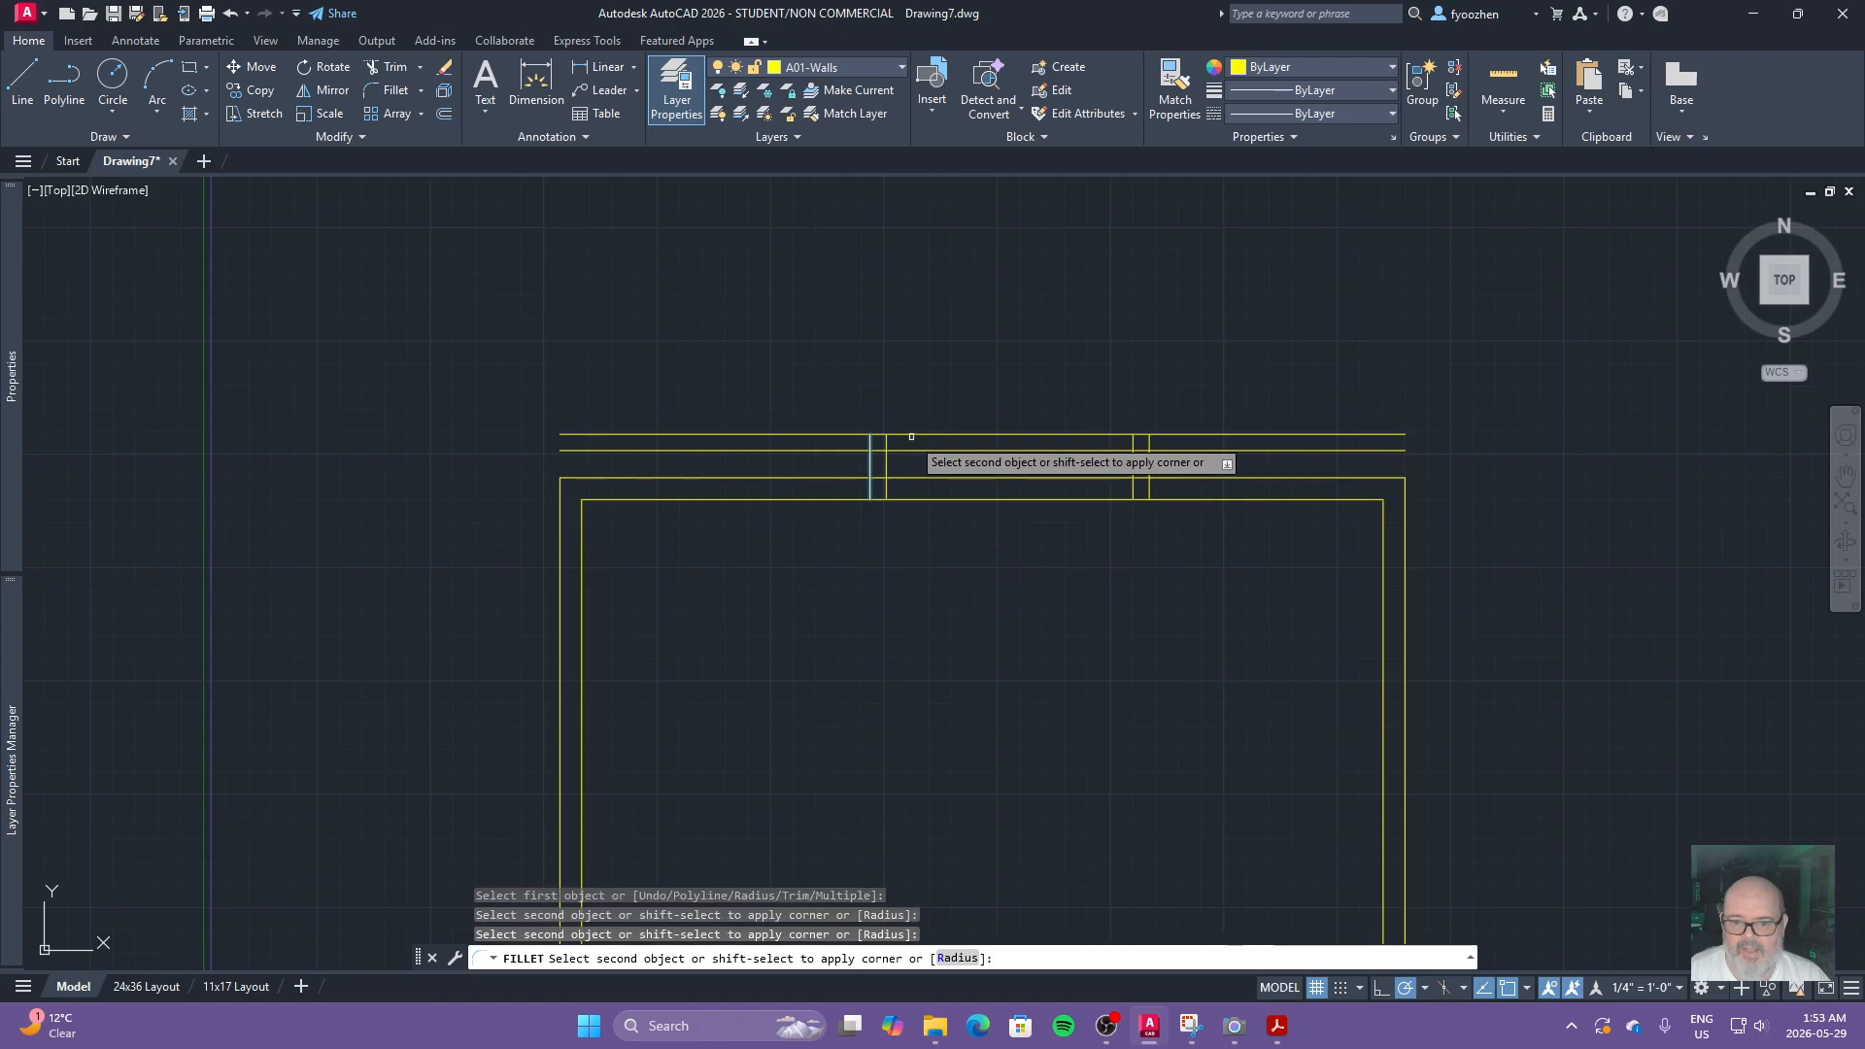
left_click(914, 434)
key("Return")
left_click(885, 464)
left_click(899, 450)
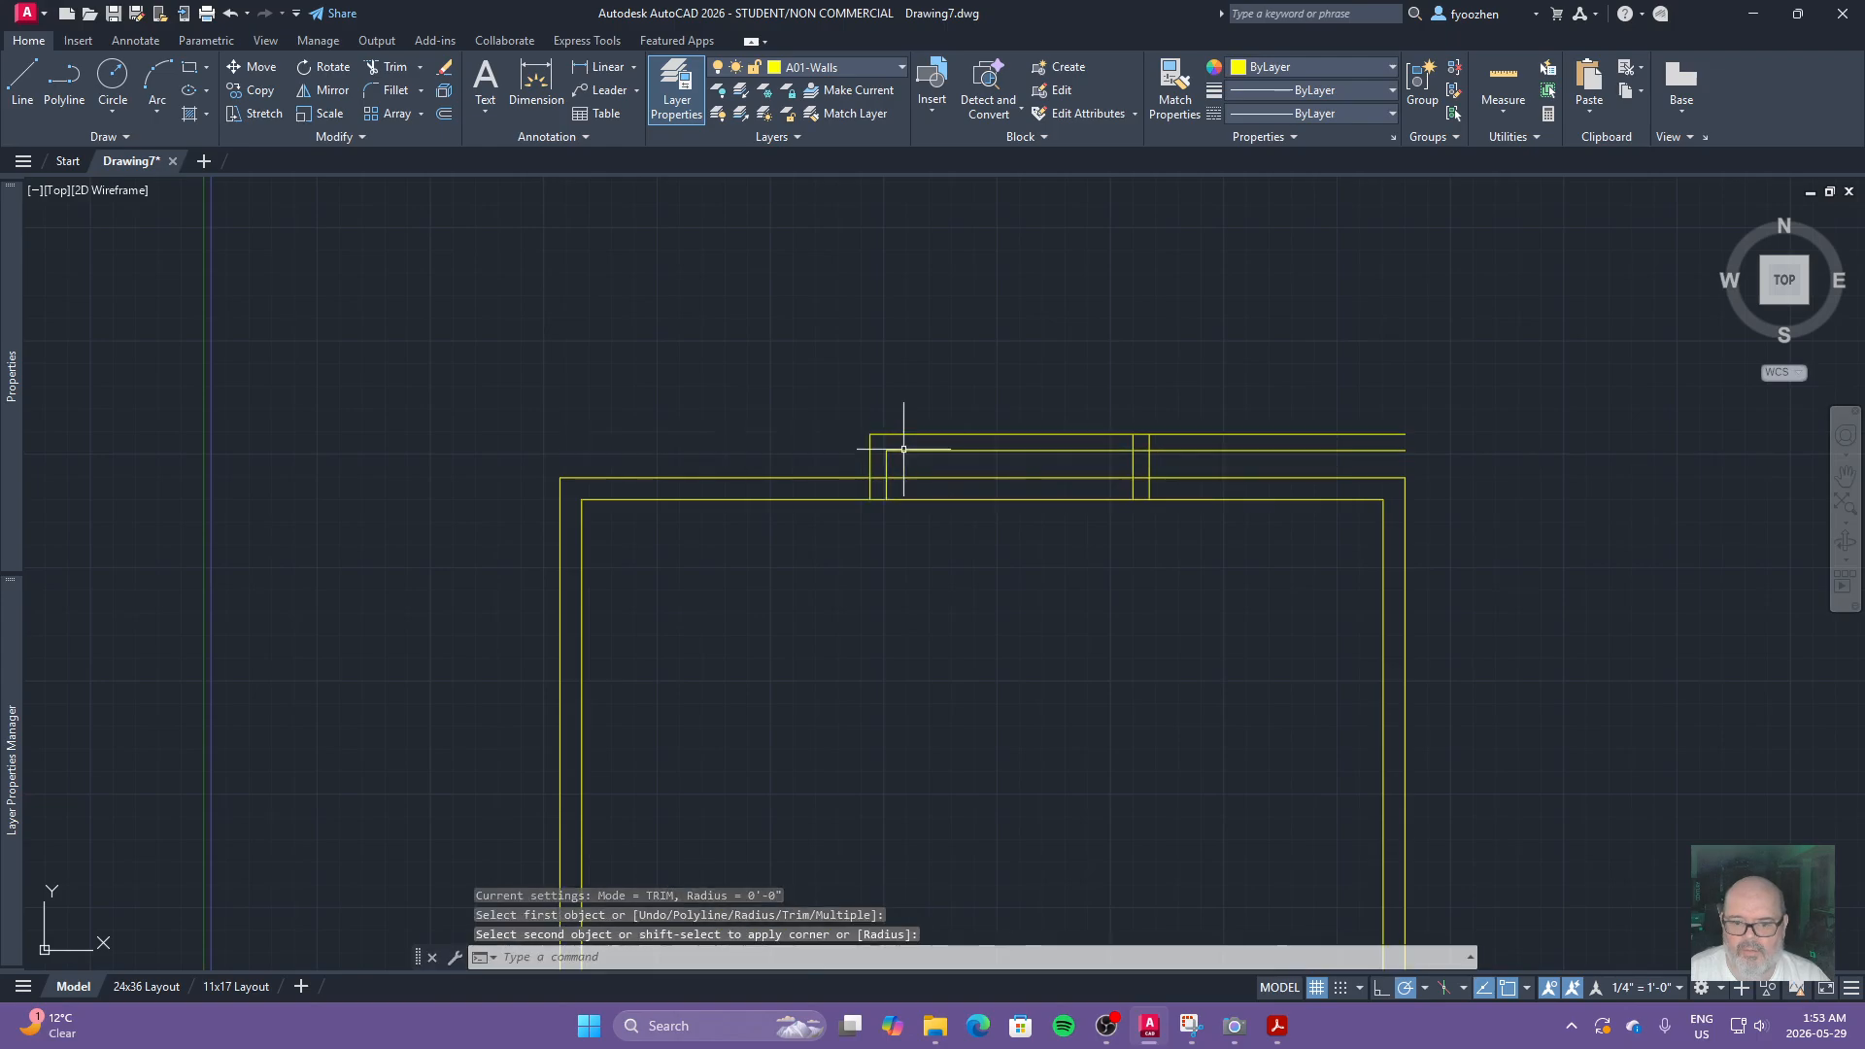
Step: Fillet the projection's right outer and inner corners with the same zero radius
key("Return")
left_click(1115, 434)
left_click(1149, 468)
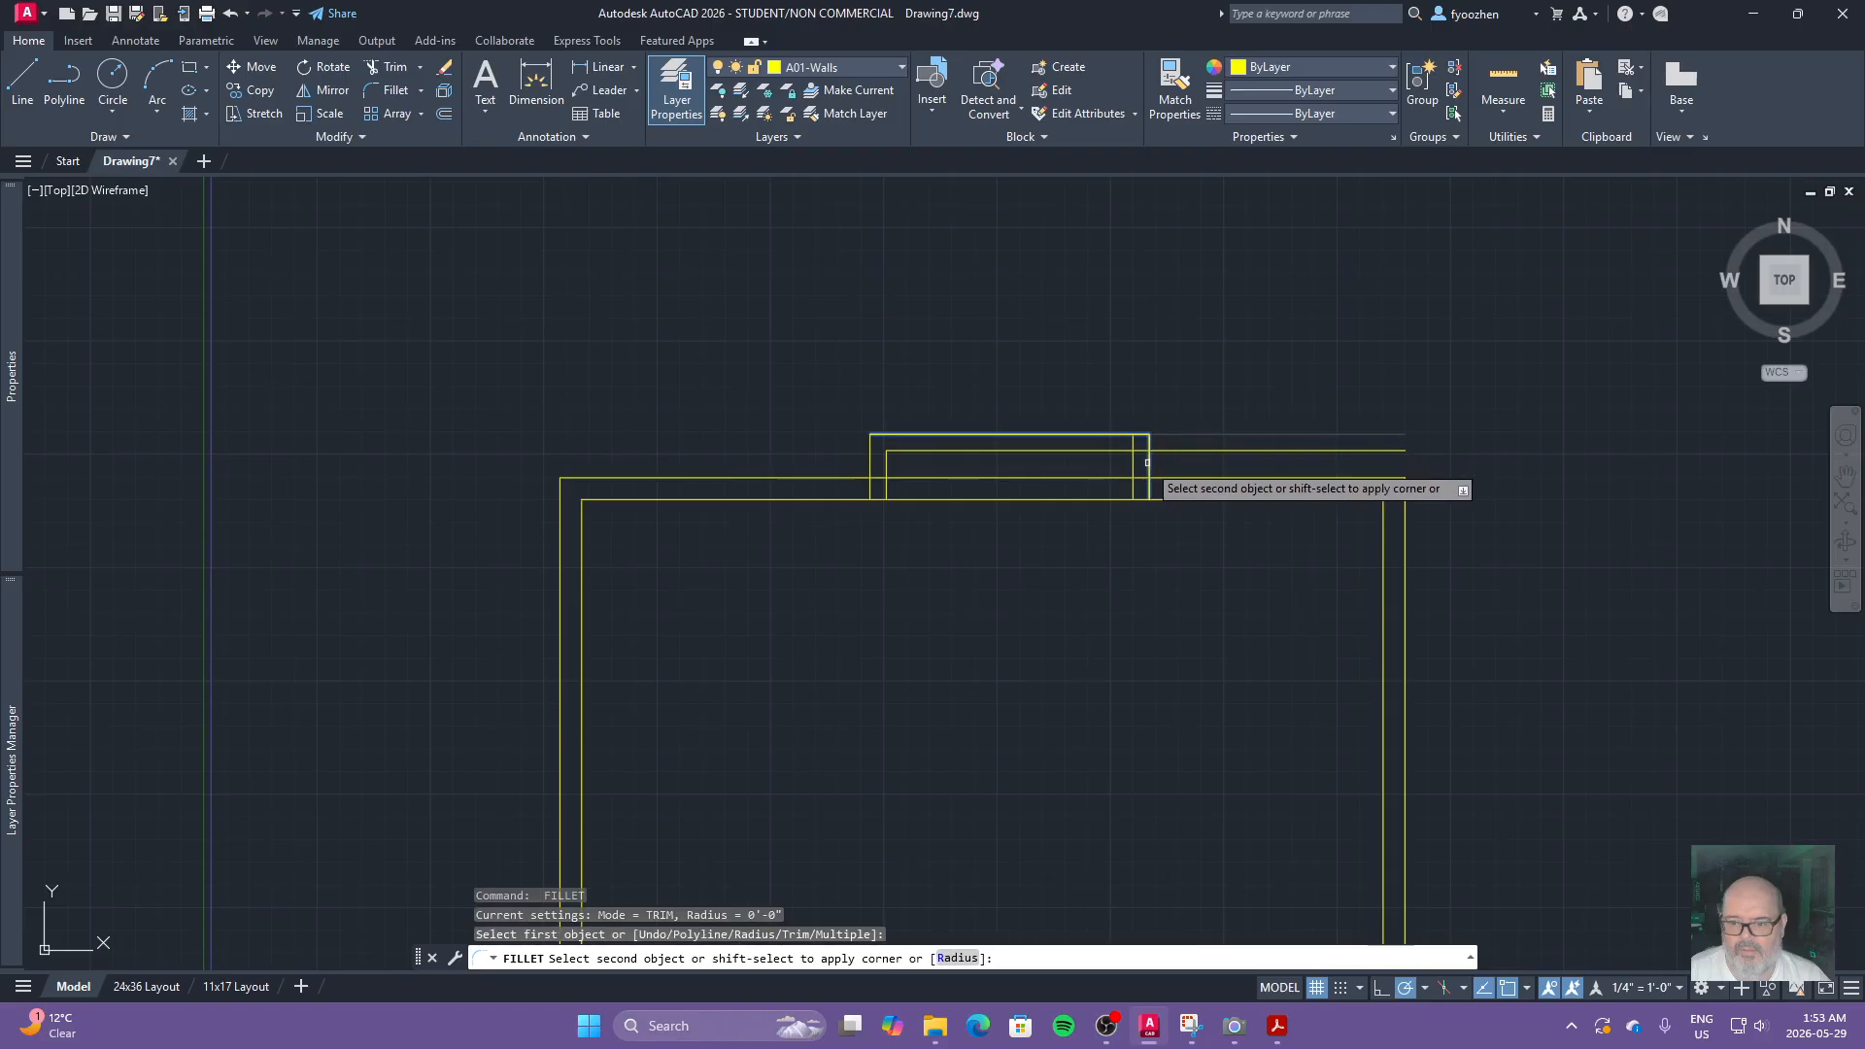
key("Return")
left_click(1122, 450)
left_click(1133, 466)
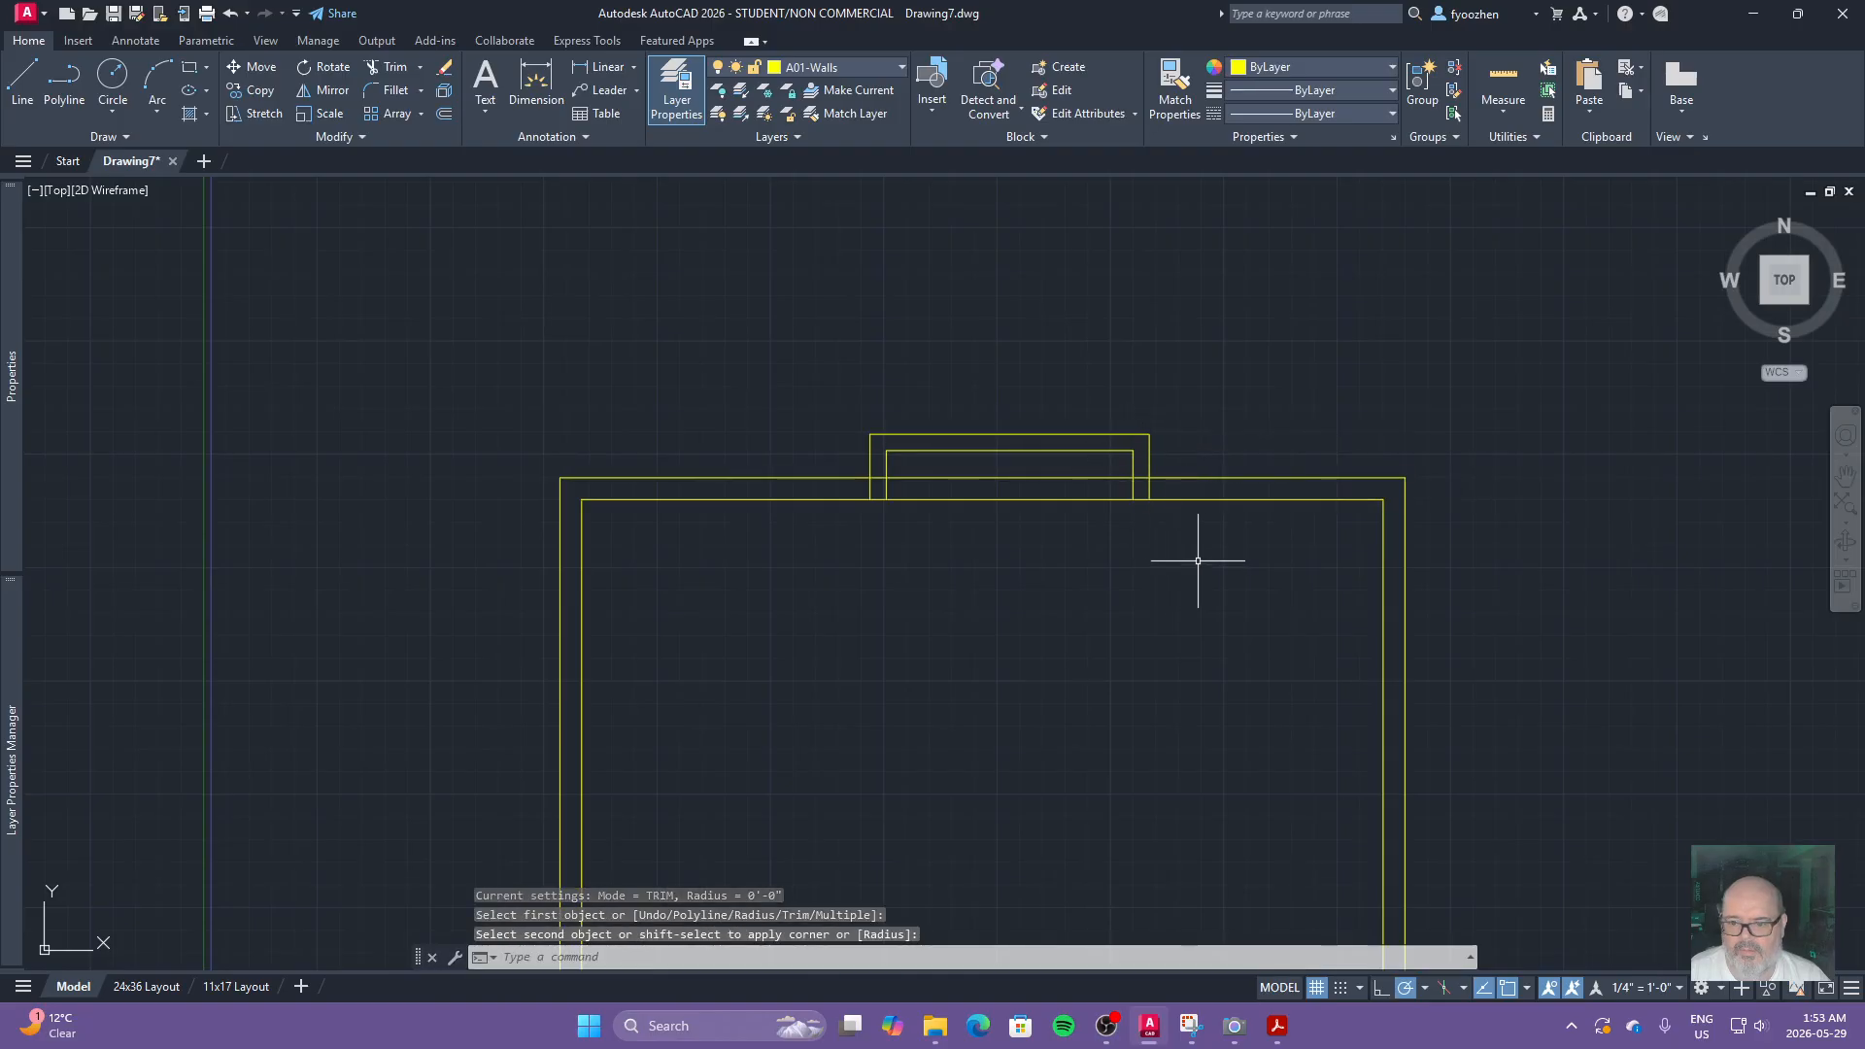
key("Escape")
key("Escape")
scroll(1166, 529, "down", 2)
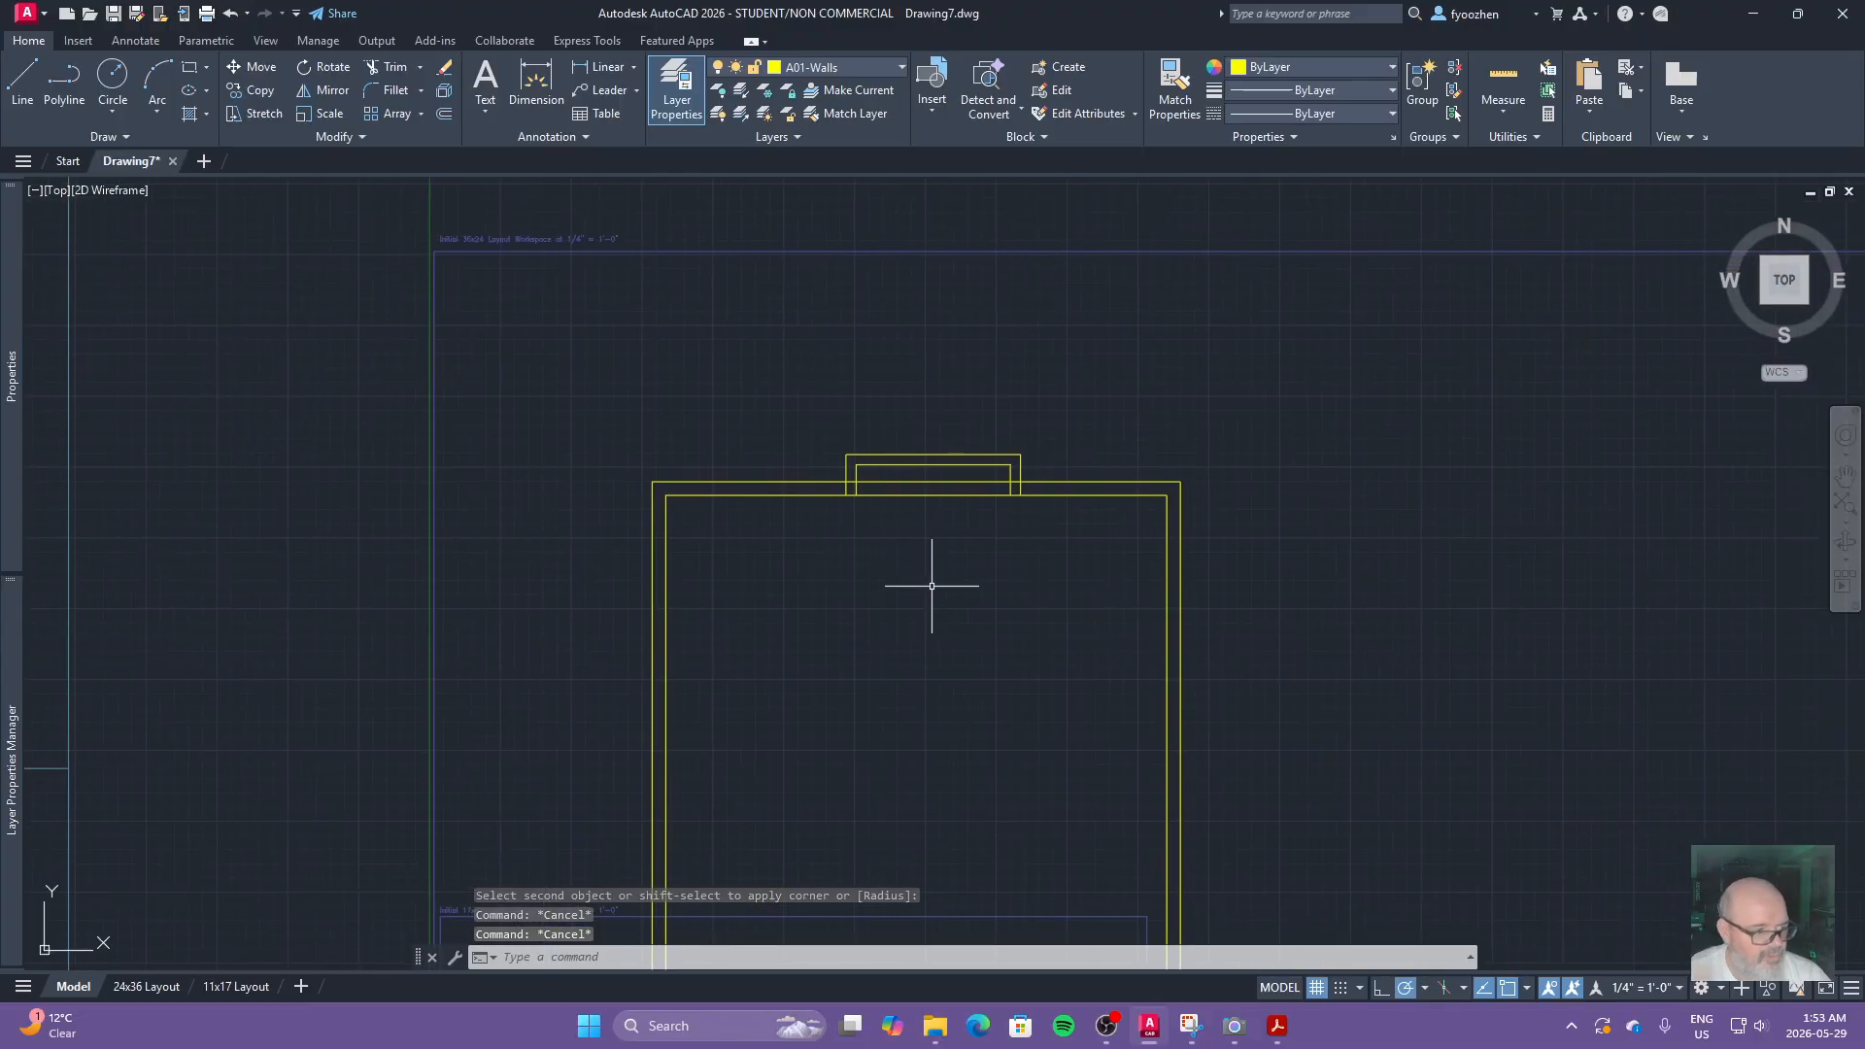
type("o")
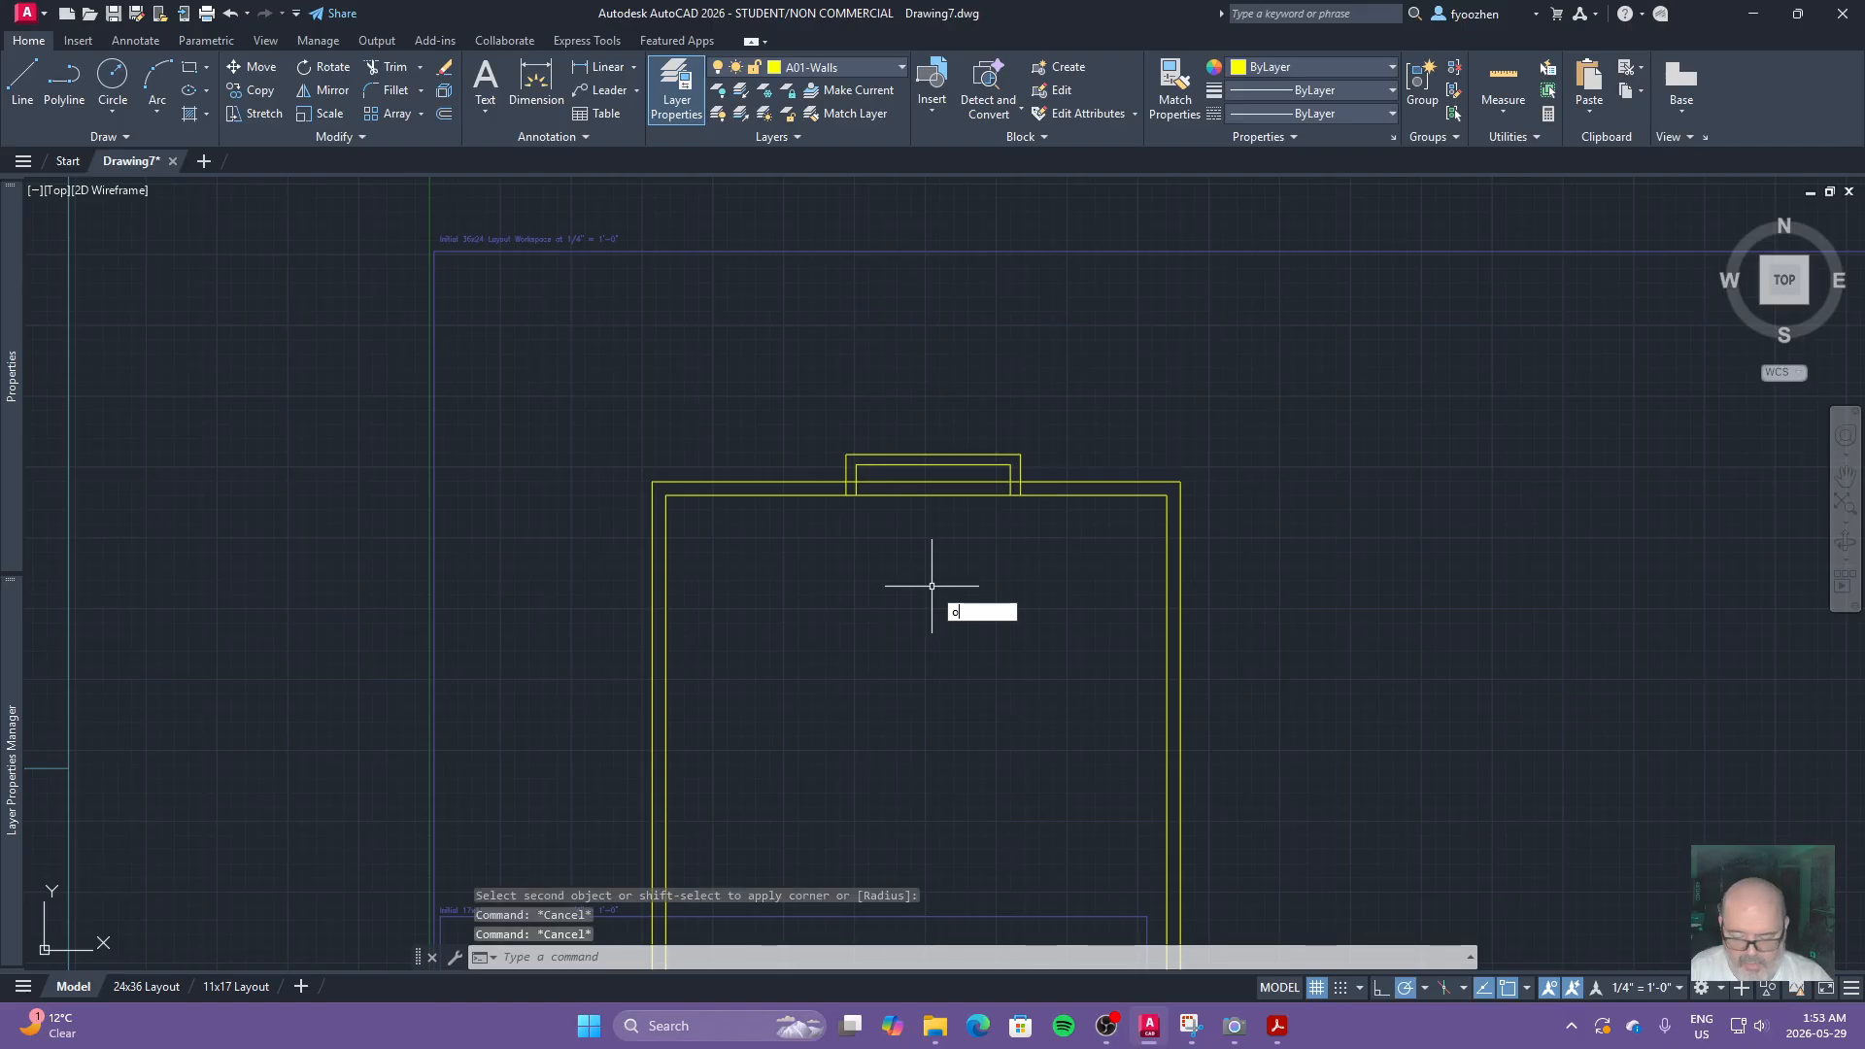
key("Return")
type("9")
key("Return")
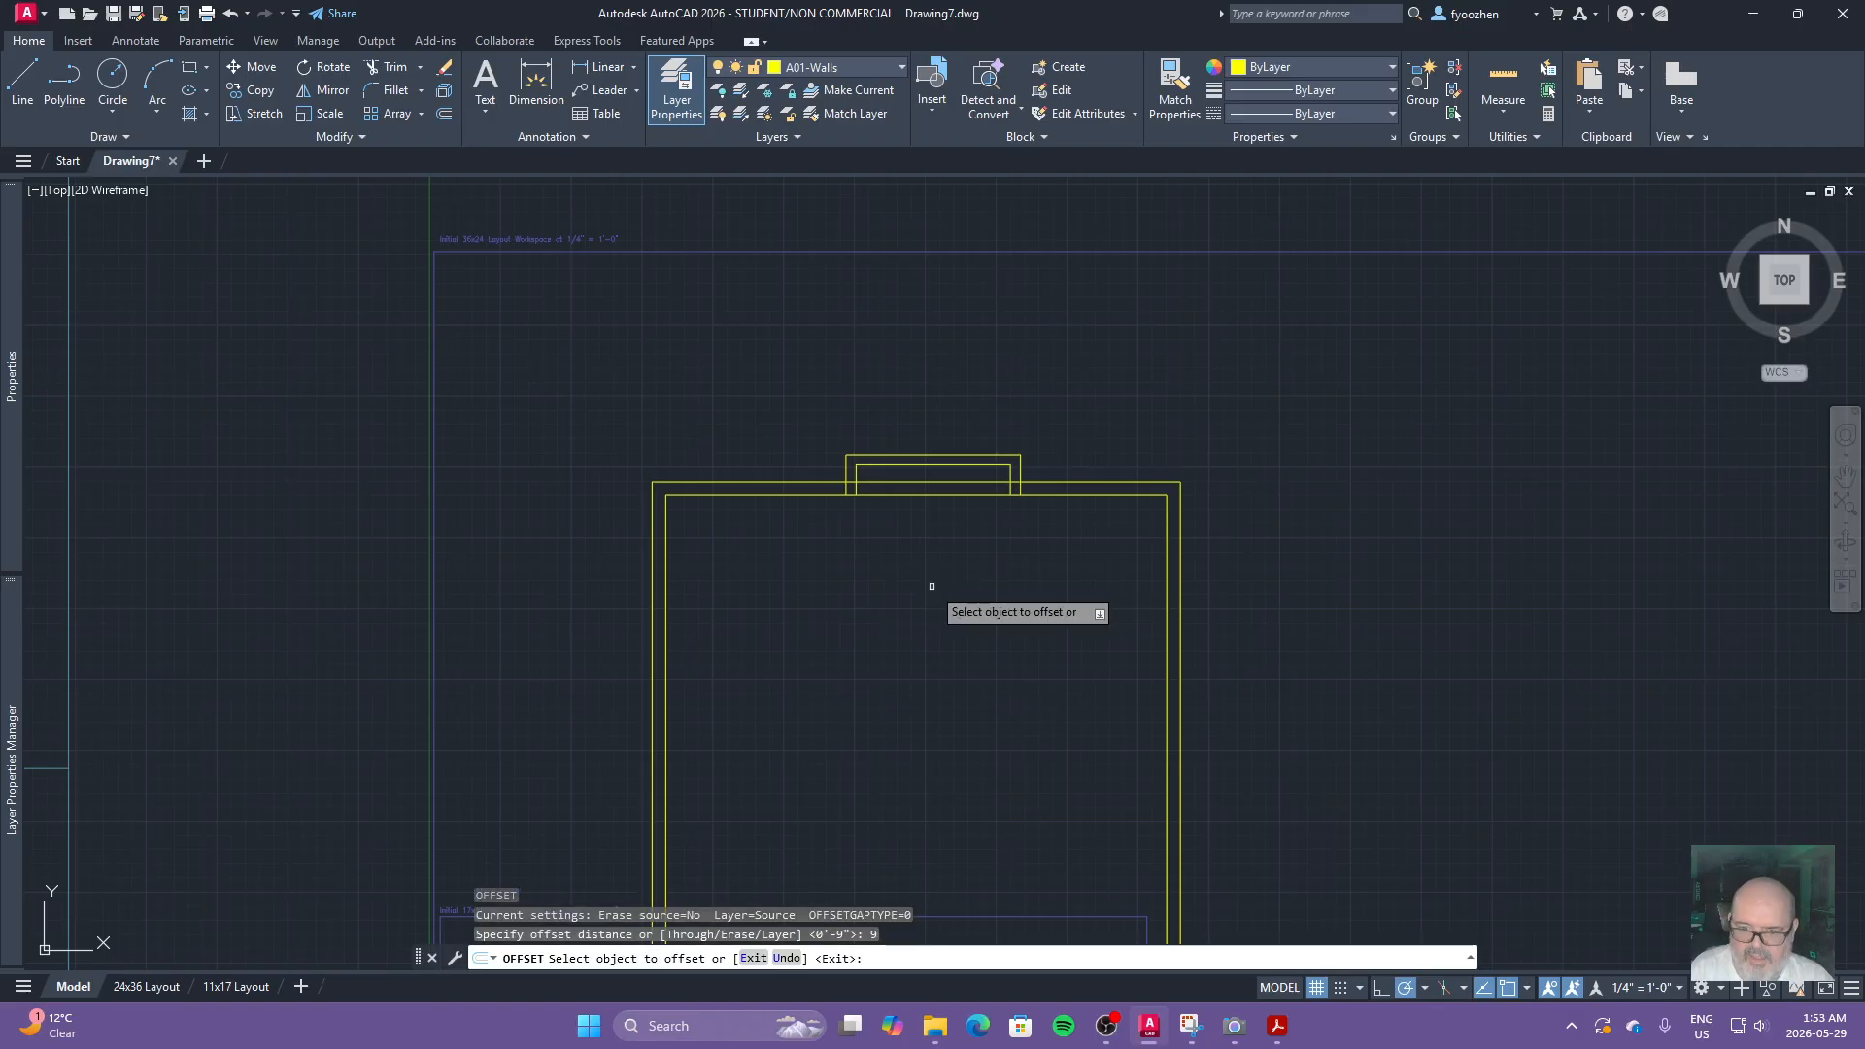
left_click(782, 480)
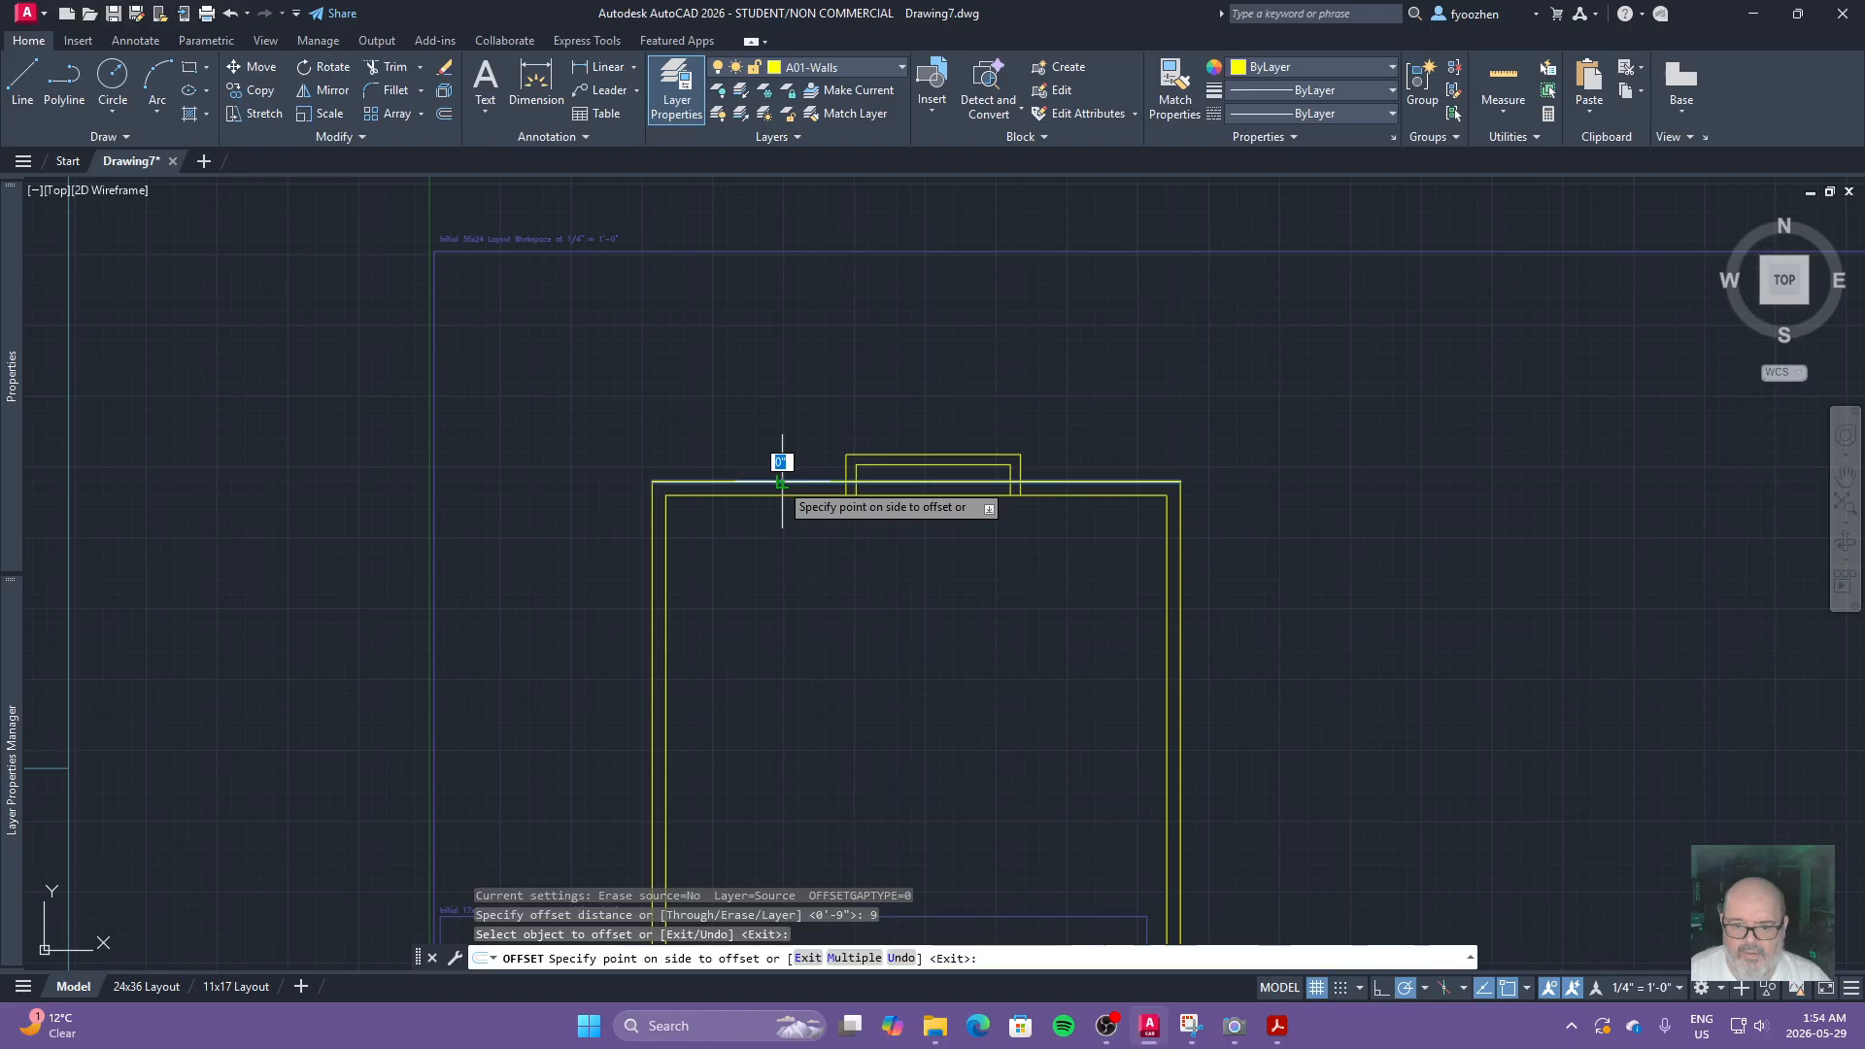
key("Escape")
Step: Offset the main back wall's outer line 9" into the house
type("o")
key("Return")
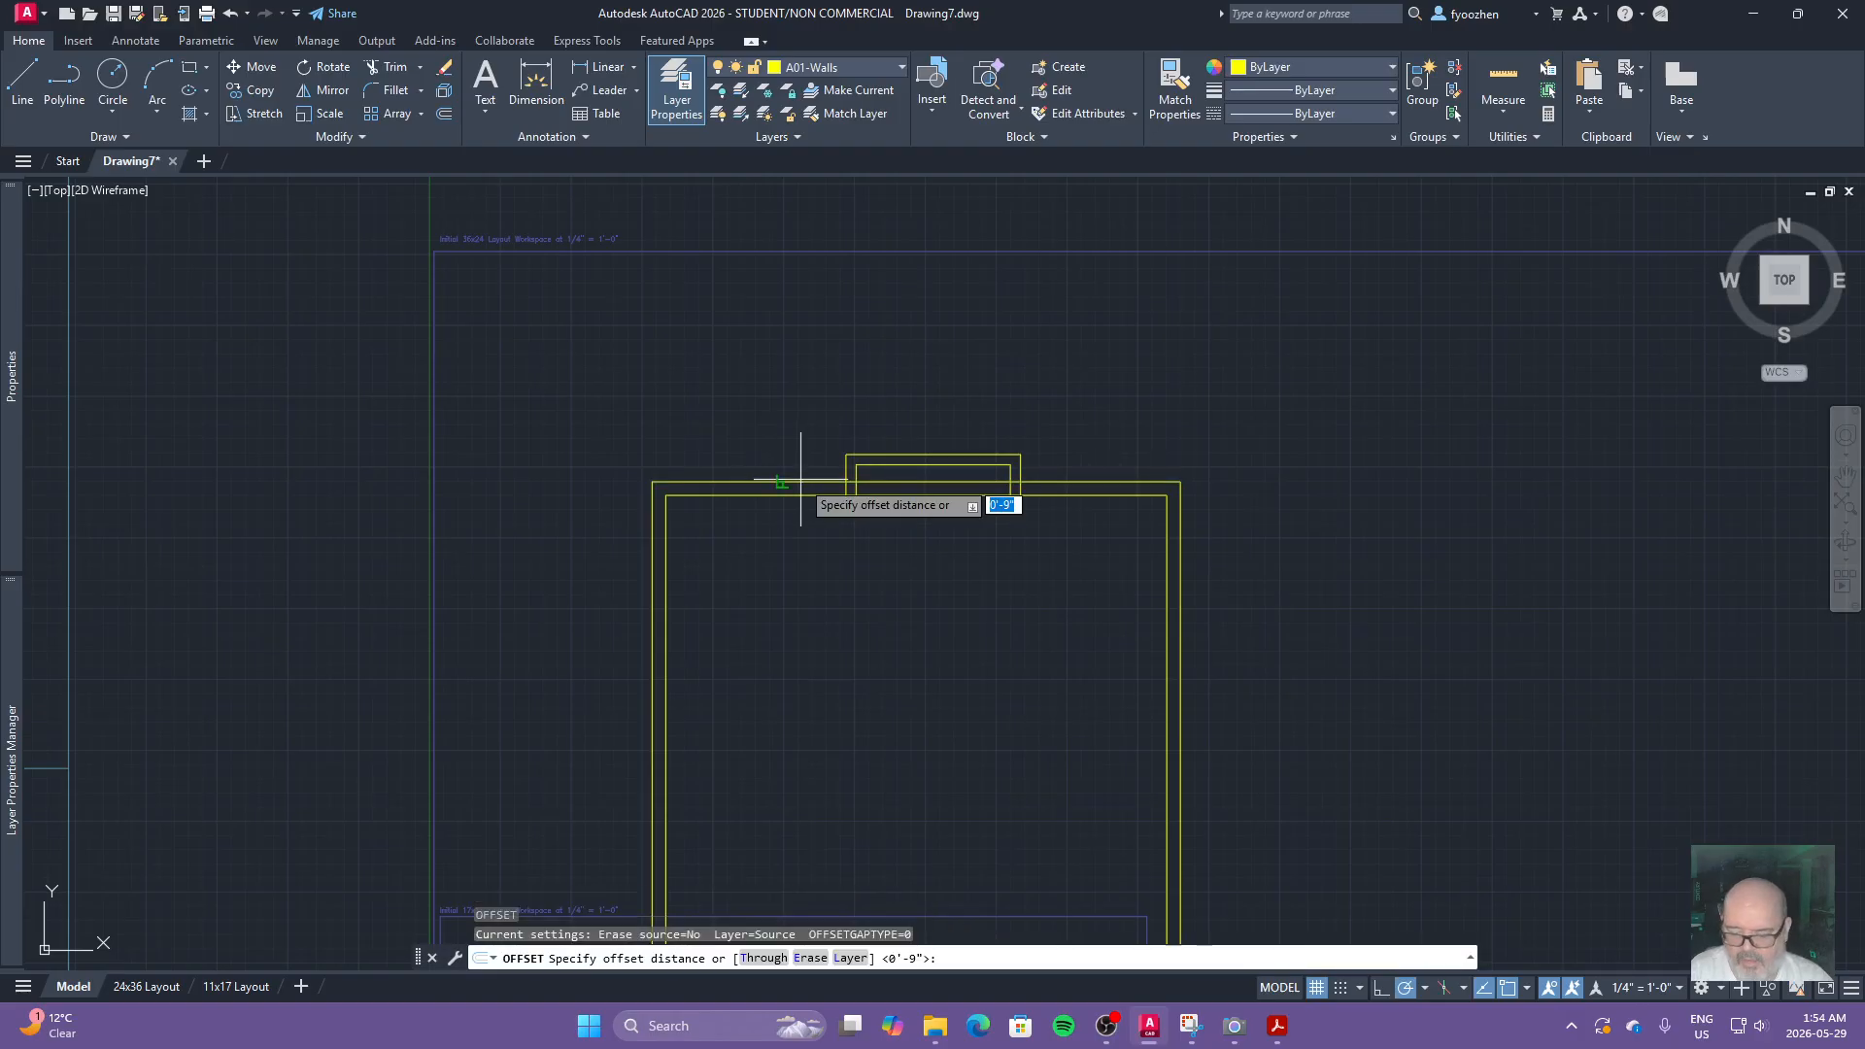
type("9")
key("Return")
key("Escape")
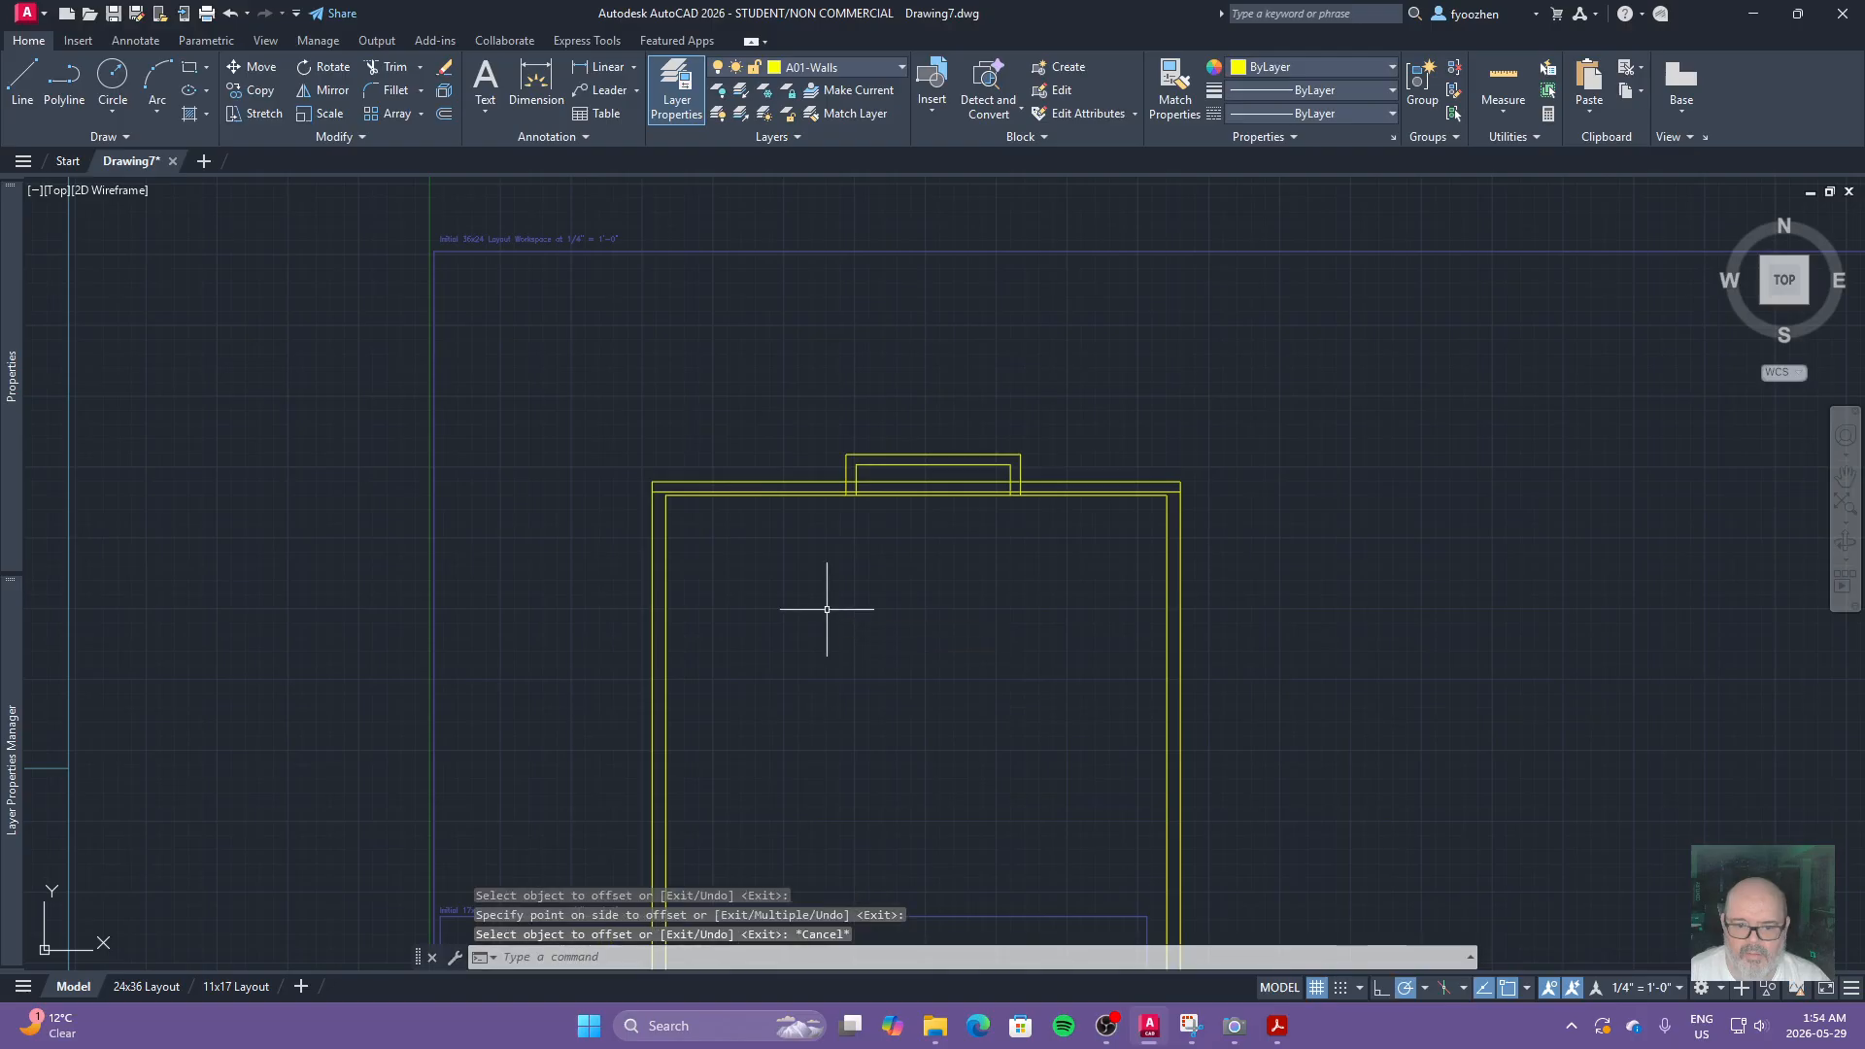
Step: Fillet the back wall's new inner line to both side walls' inner lines and erase the old 12" inner line
scroll(731, 565, "up", 4)
type("f")
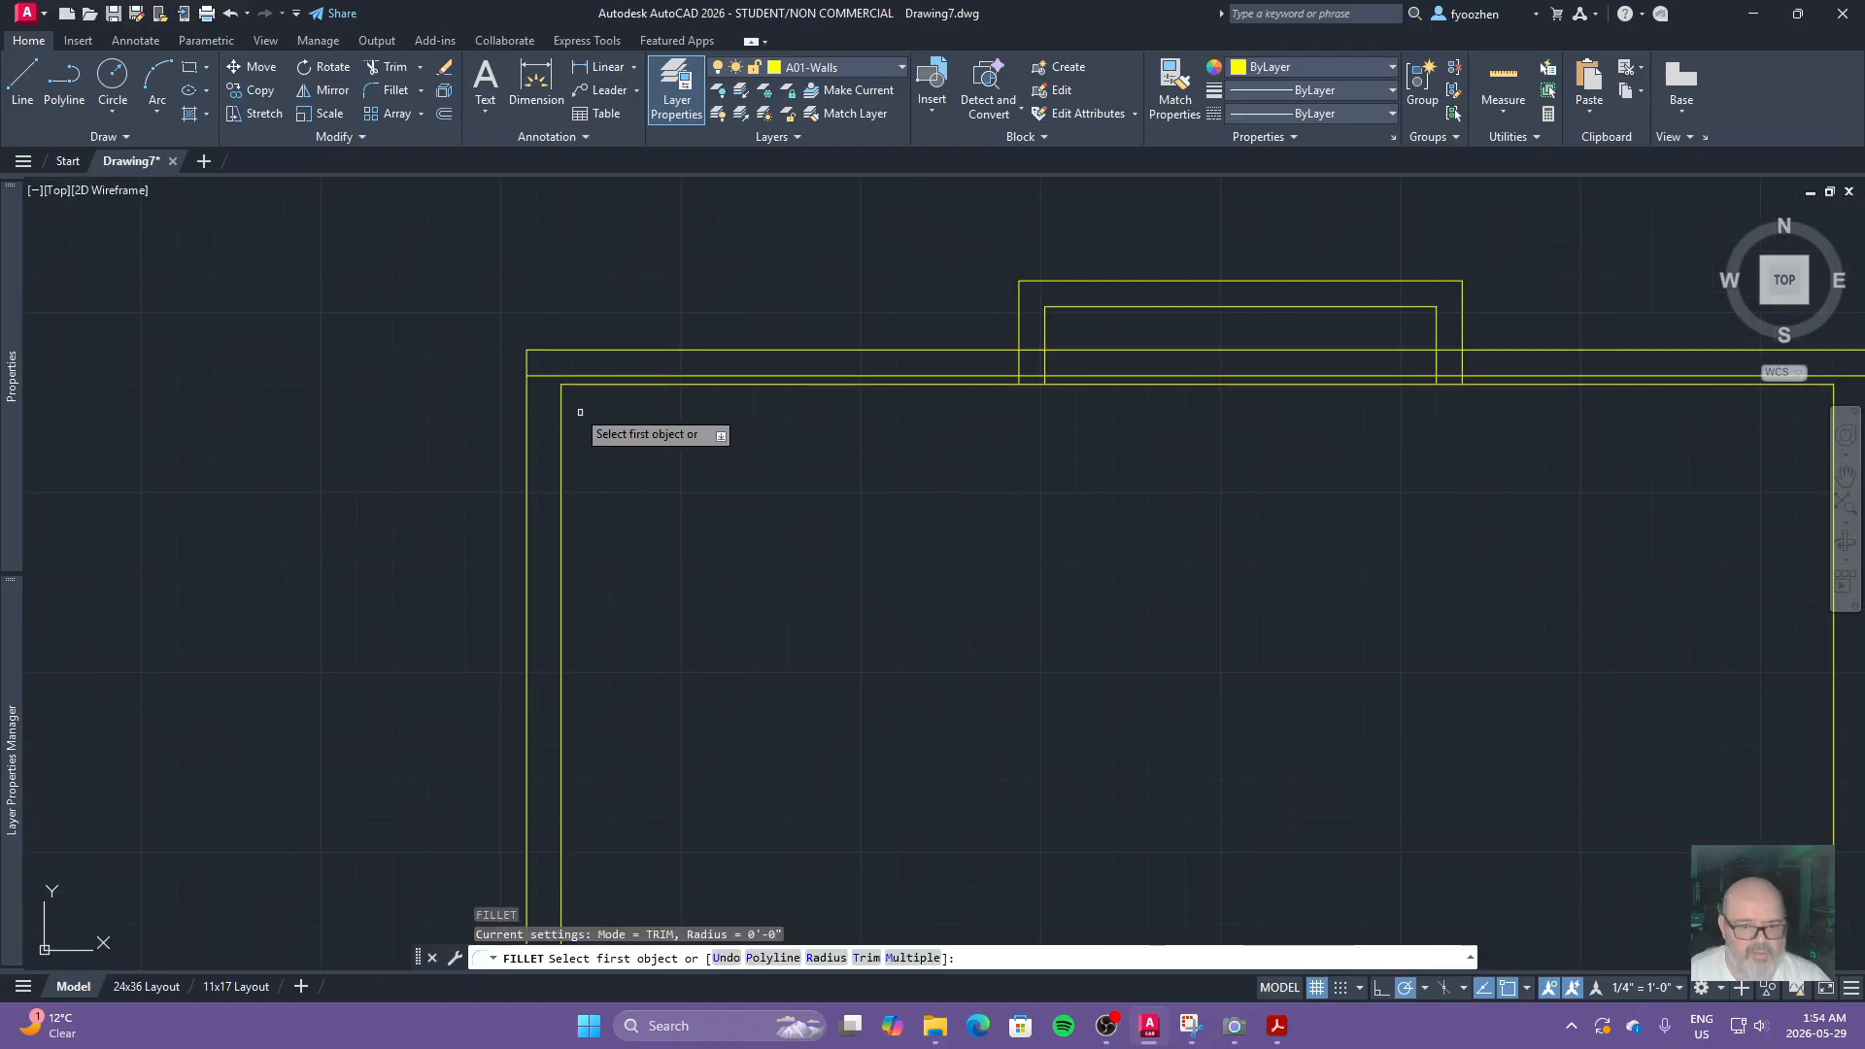
key("Return")
left_click(583, 376)
scroll(738, 461, "down", 4)
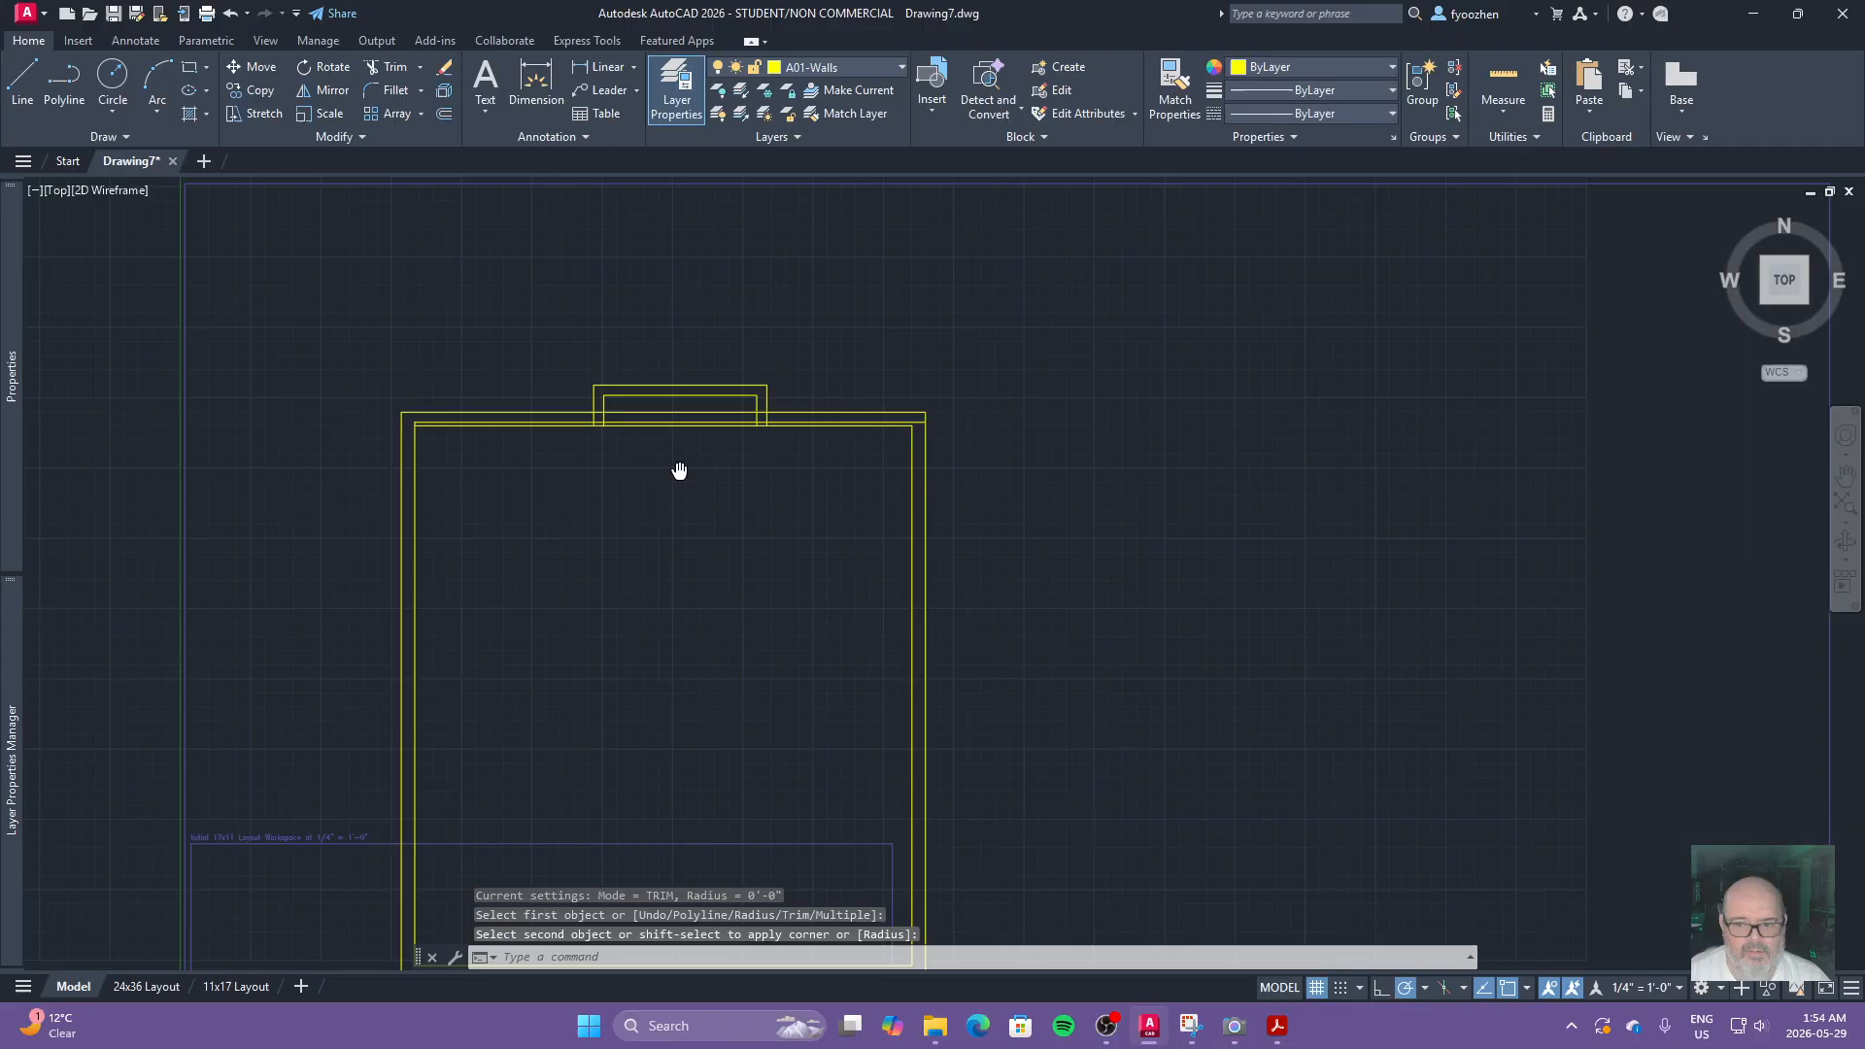
scroll(916, 417, "up", 4)
key("Return")
left_click(914, 419)
left_click(883, 381)
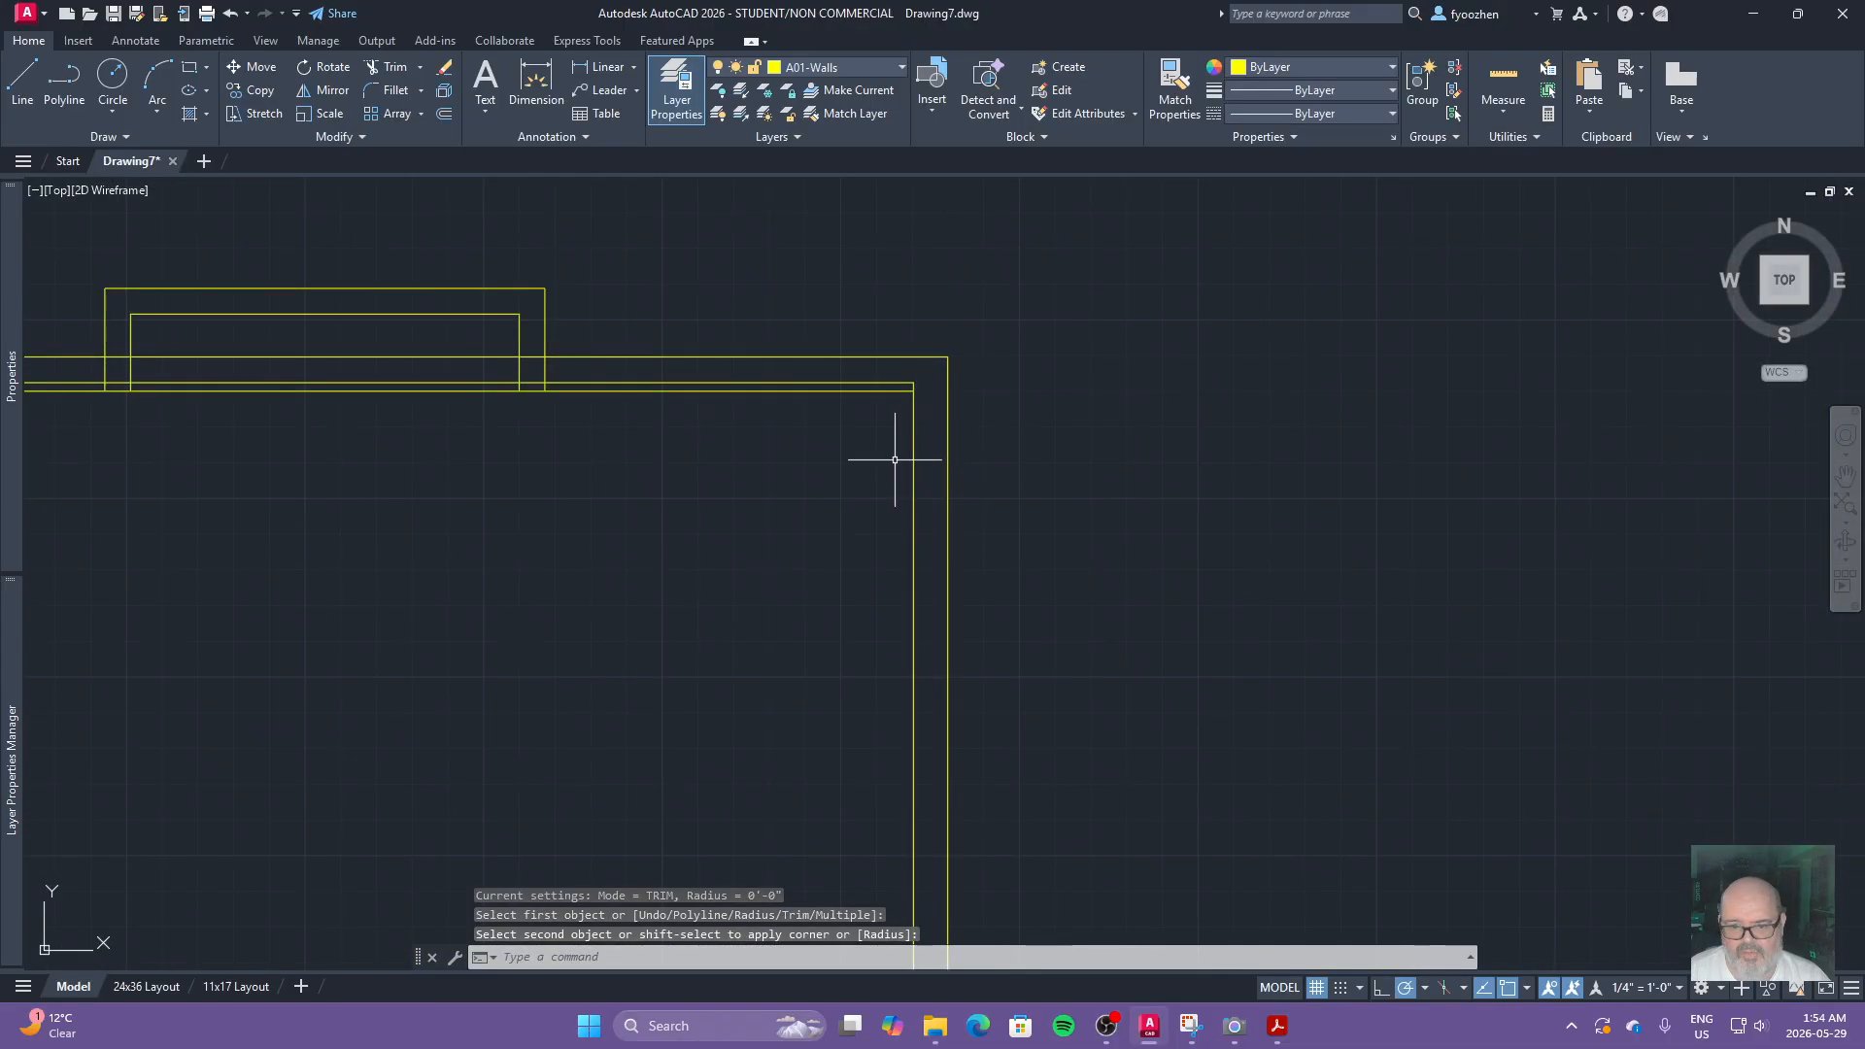
left_click(853, 390)
key("Delete")
Step: Trim both back wall lines across the opening of the projection
middle_click_drag(515, 478, 901, 541)
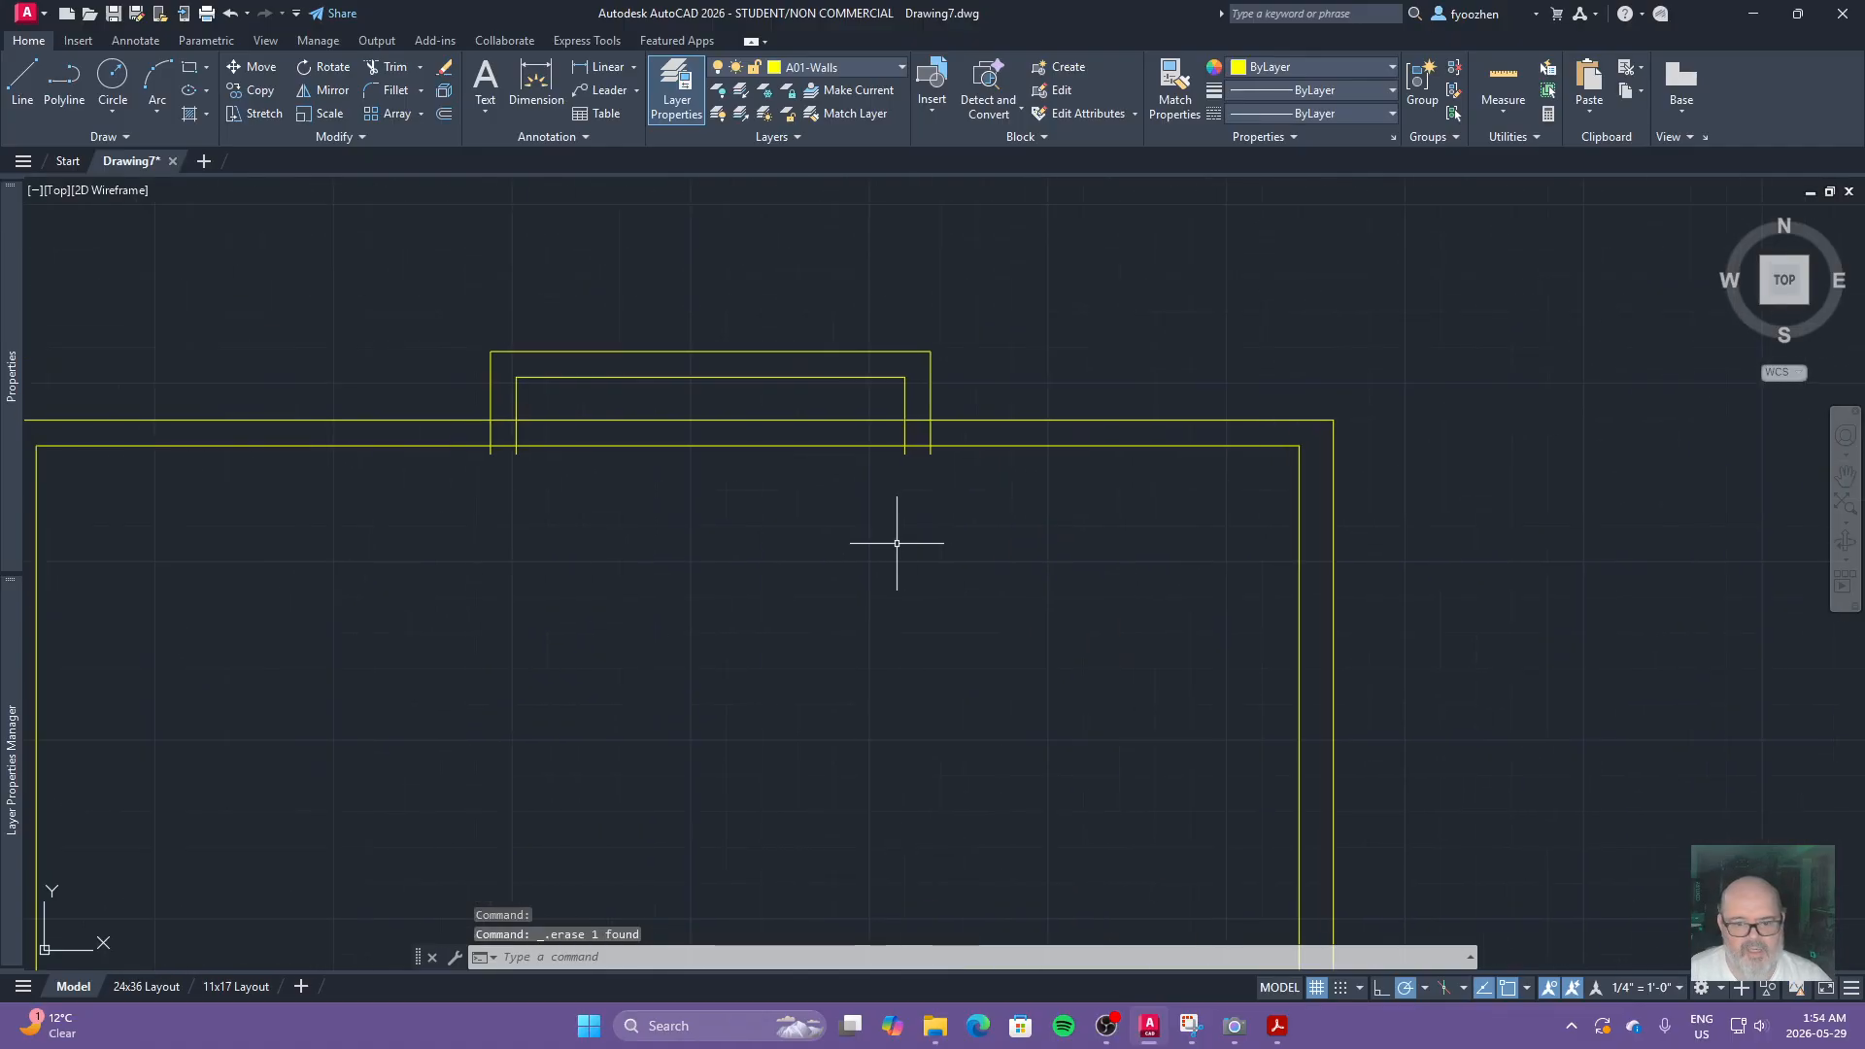
type("tr")
key("Return")
left_click(827, 498)
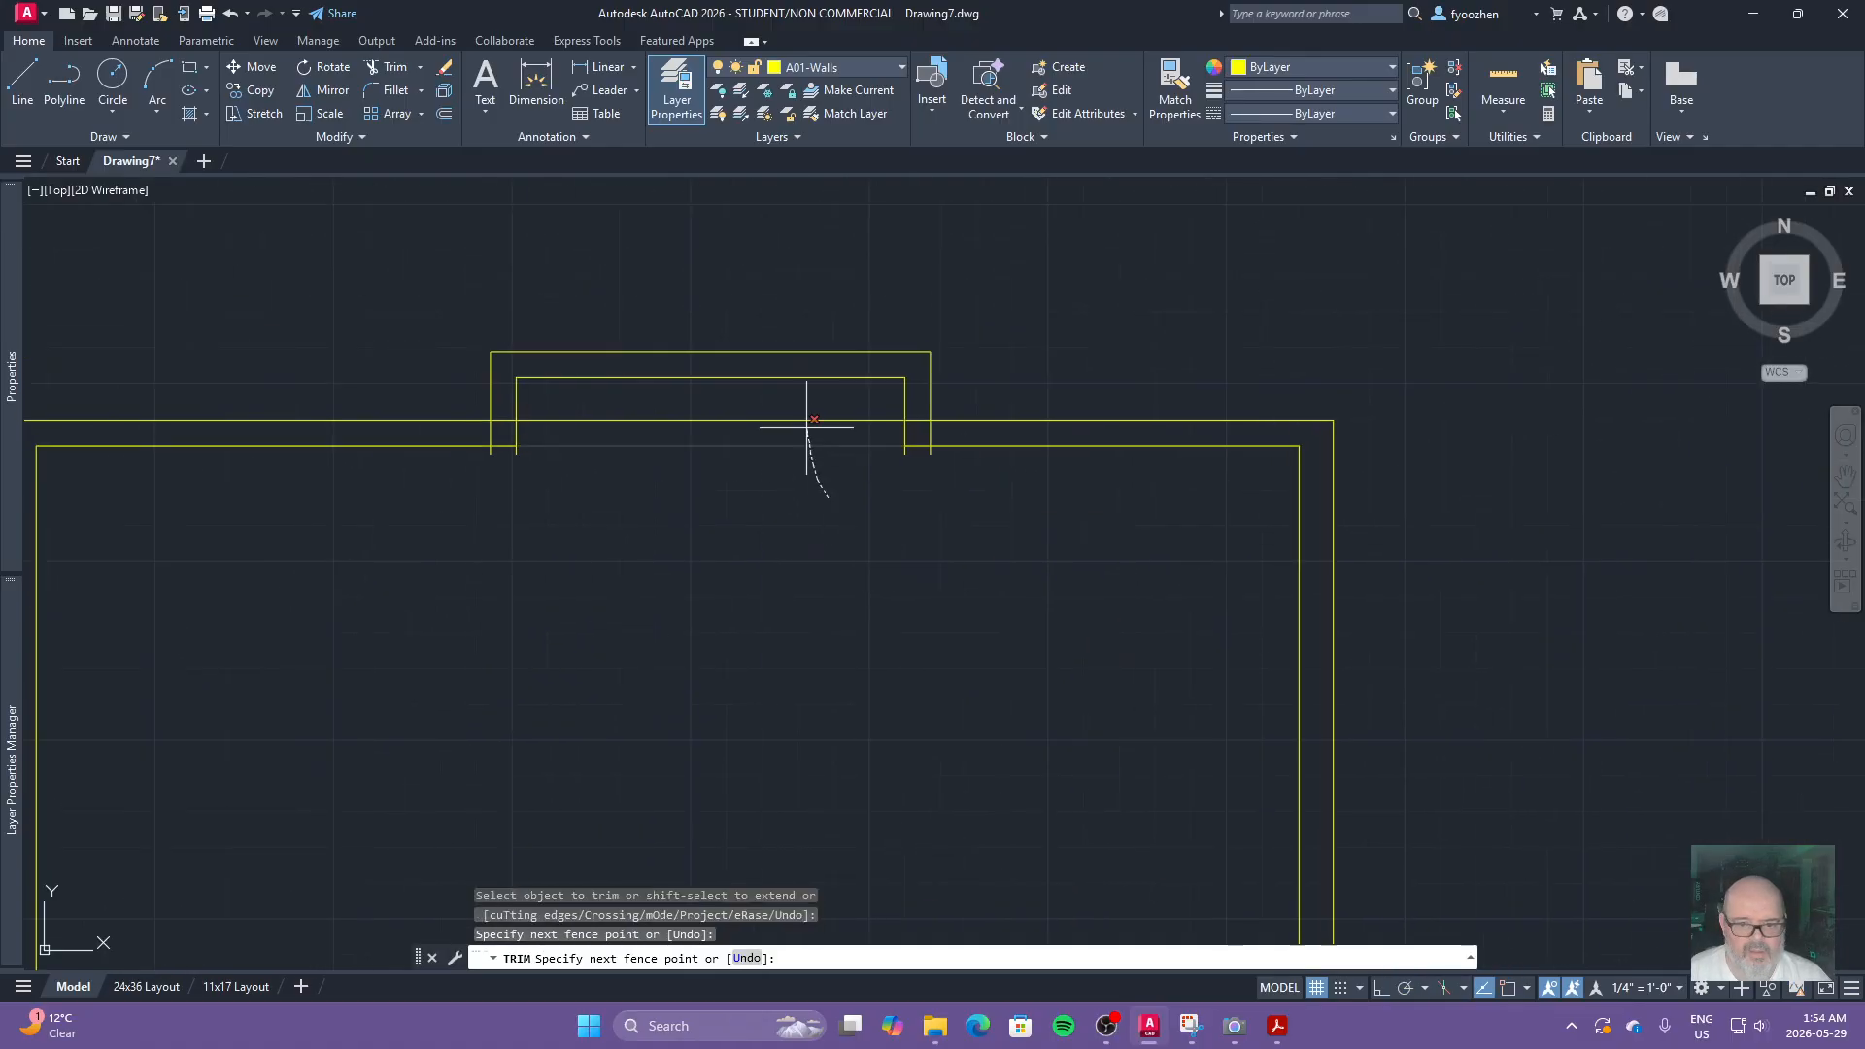
left_click(798, 402)
key("Escape")
Step: Fillet the projection's right inner and outer side lines to the matching back wall lines with a radius of 0
type("f")
key("Return")
type("r")
key("Return")
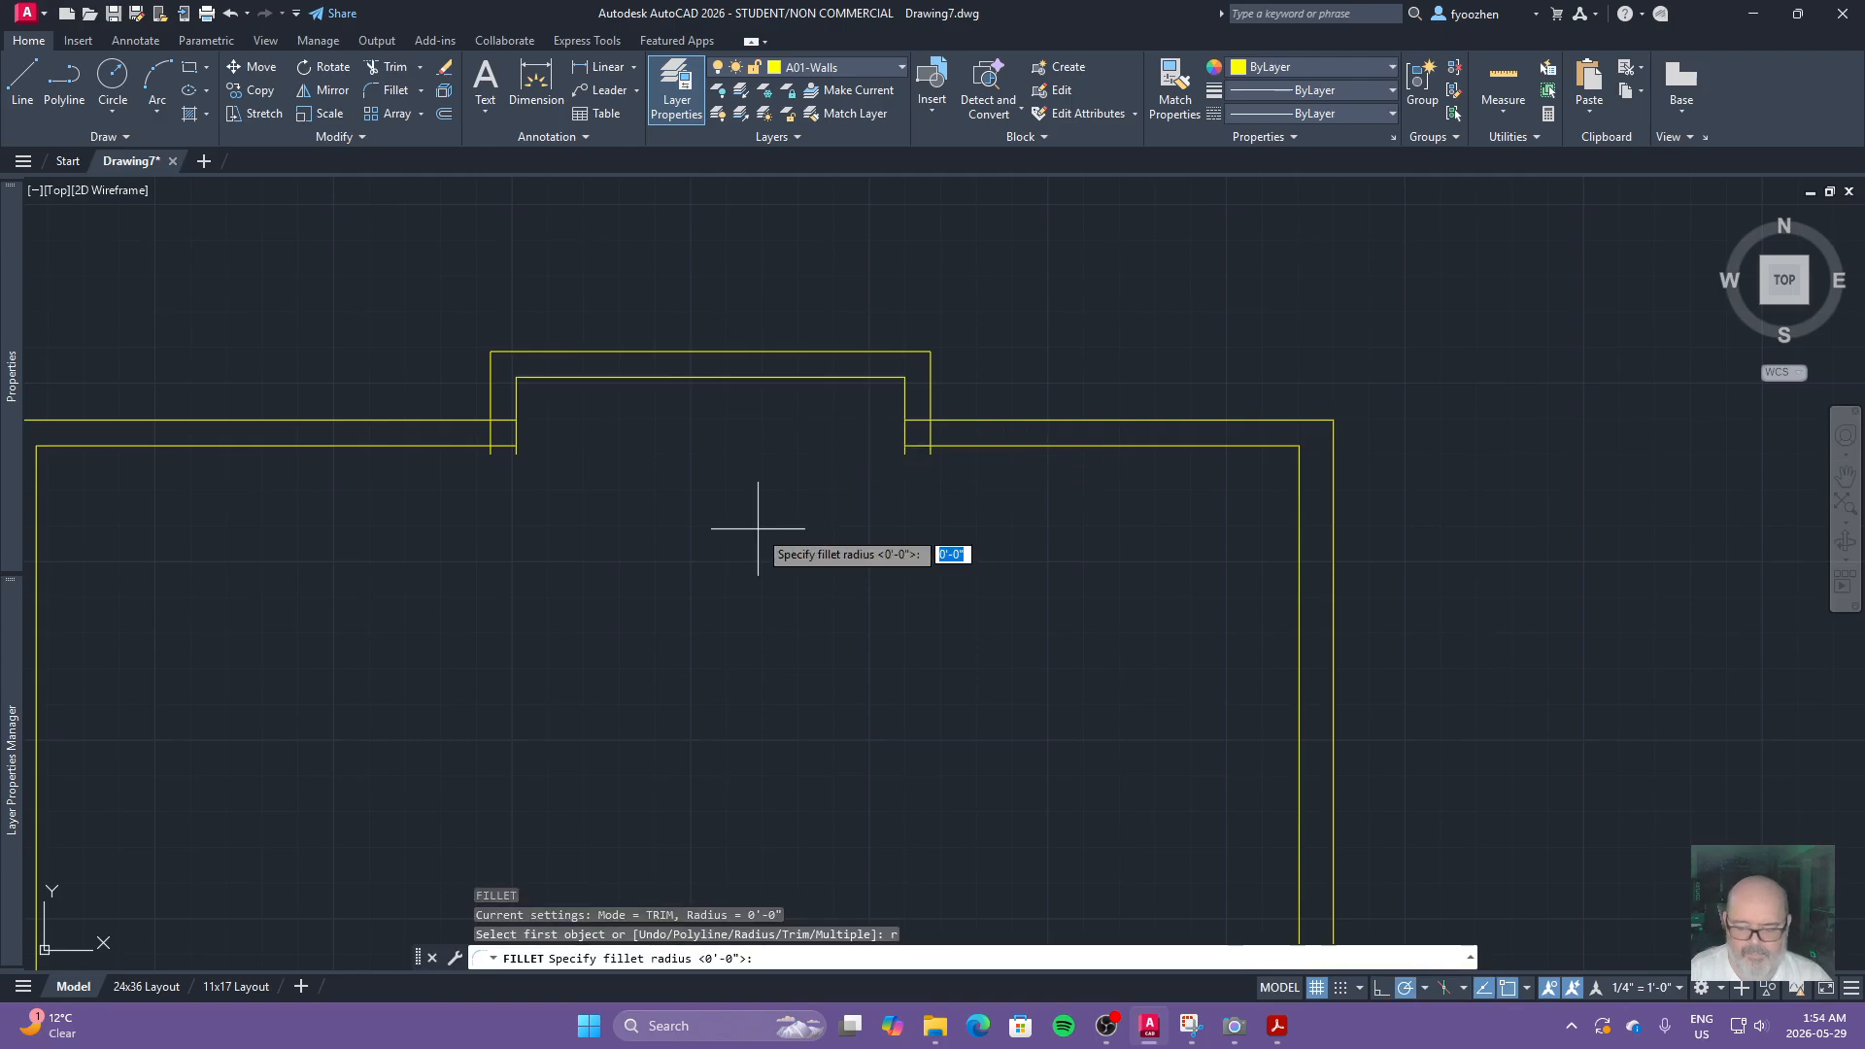
type("0")
key("Return")
left_click(905, 404)
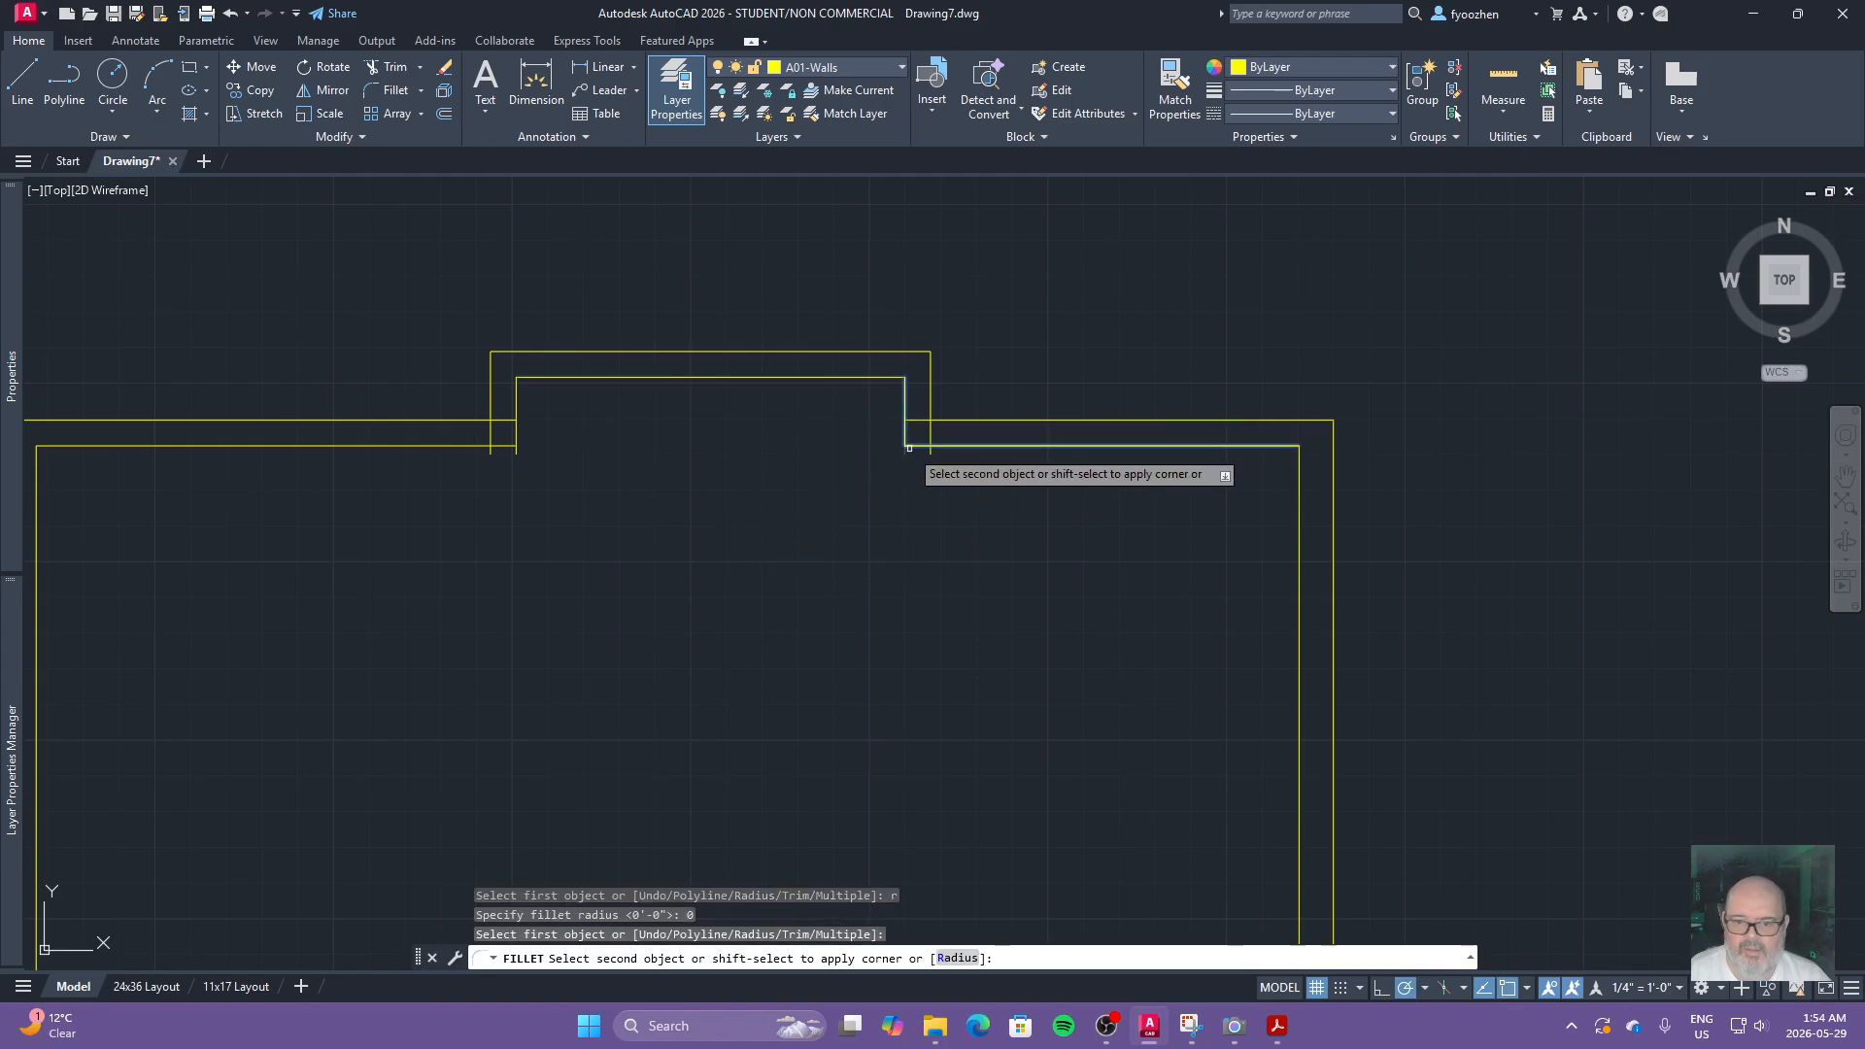
left_click(914, 445)
key("Return")
left_click(929, 412)
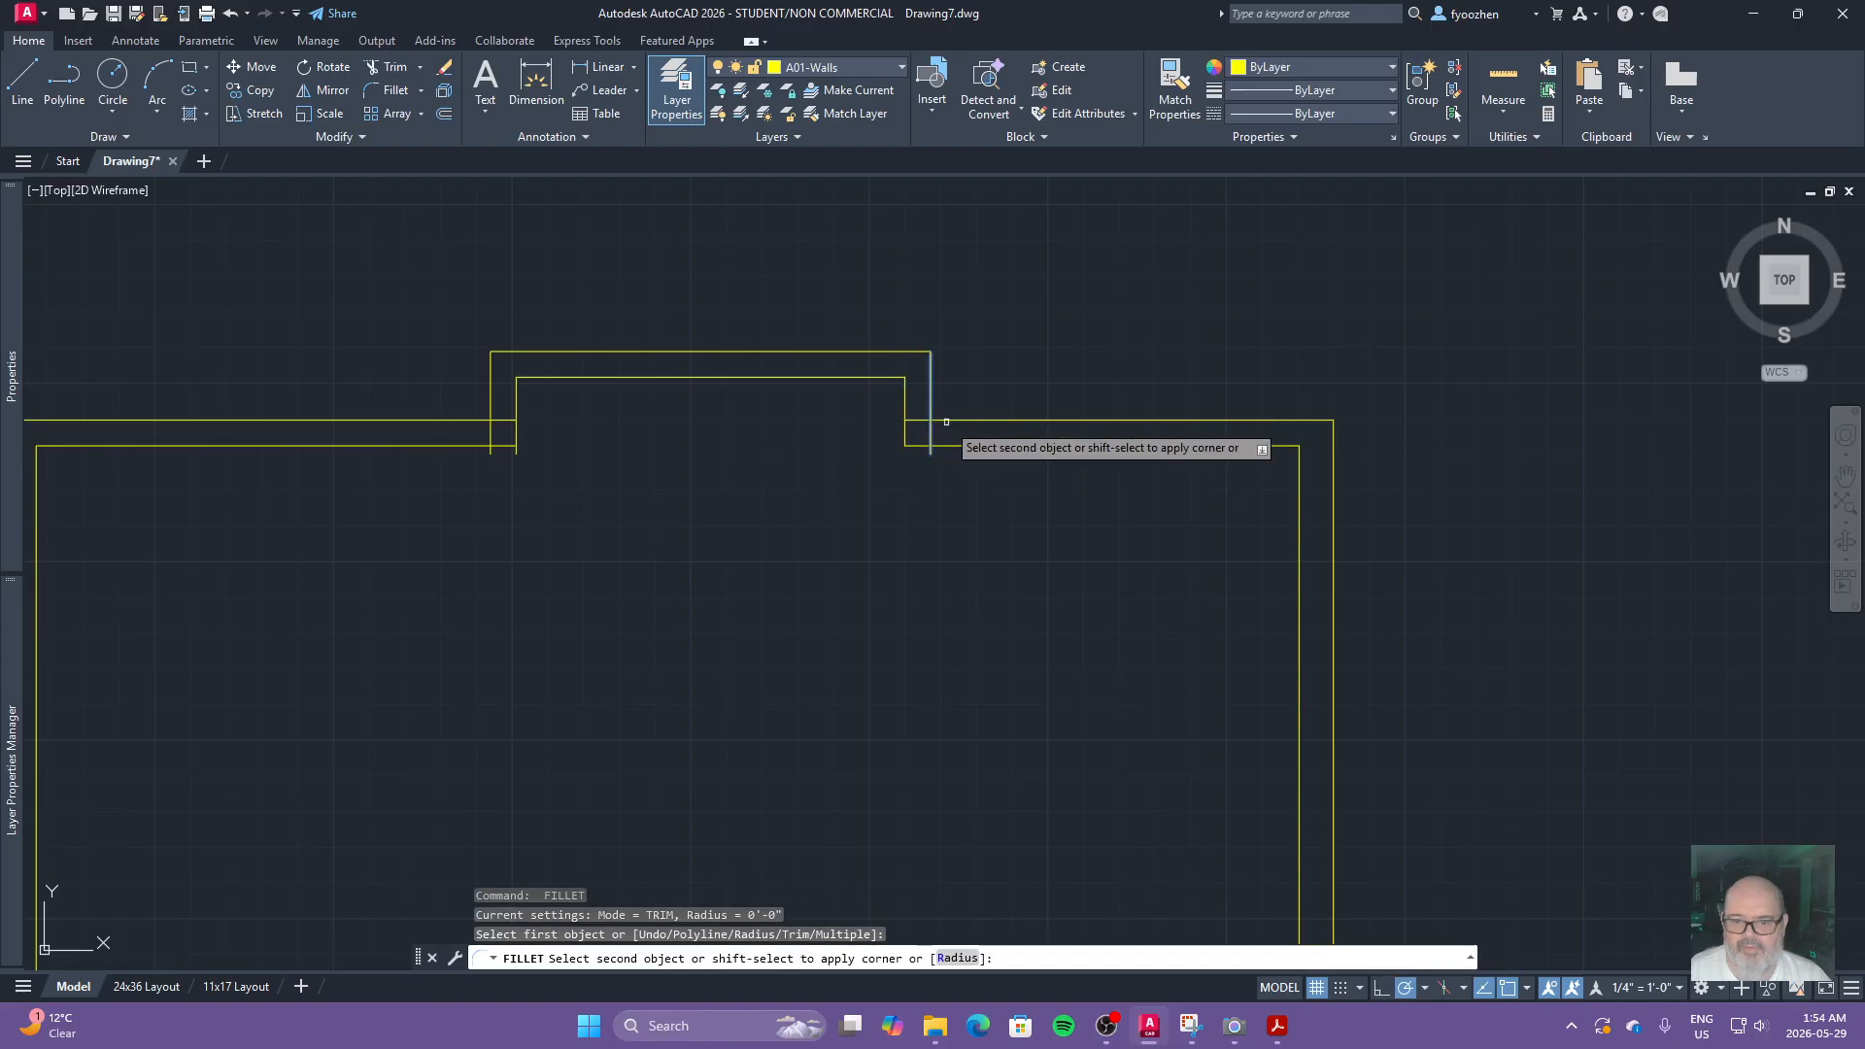
left_click(950, 419)
Step: Fillet the projection's left outer and inner side lines to the matching back wall lines with a radius of 0
key("Return")
left_click(498, 399)
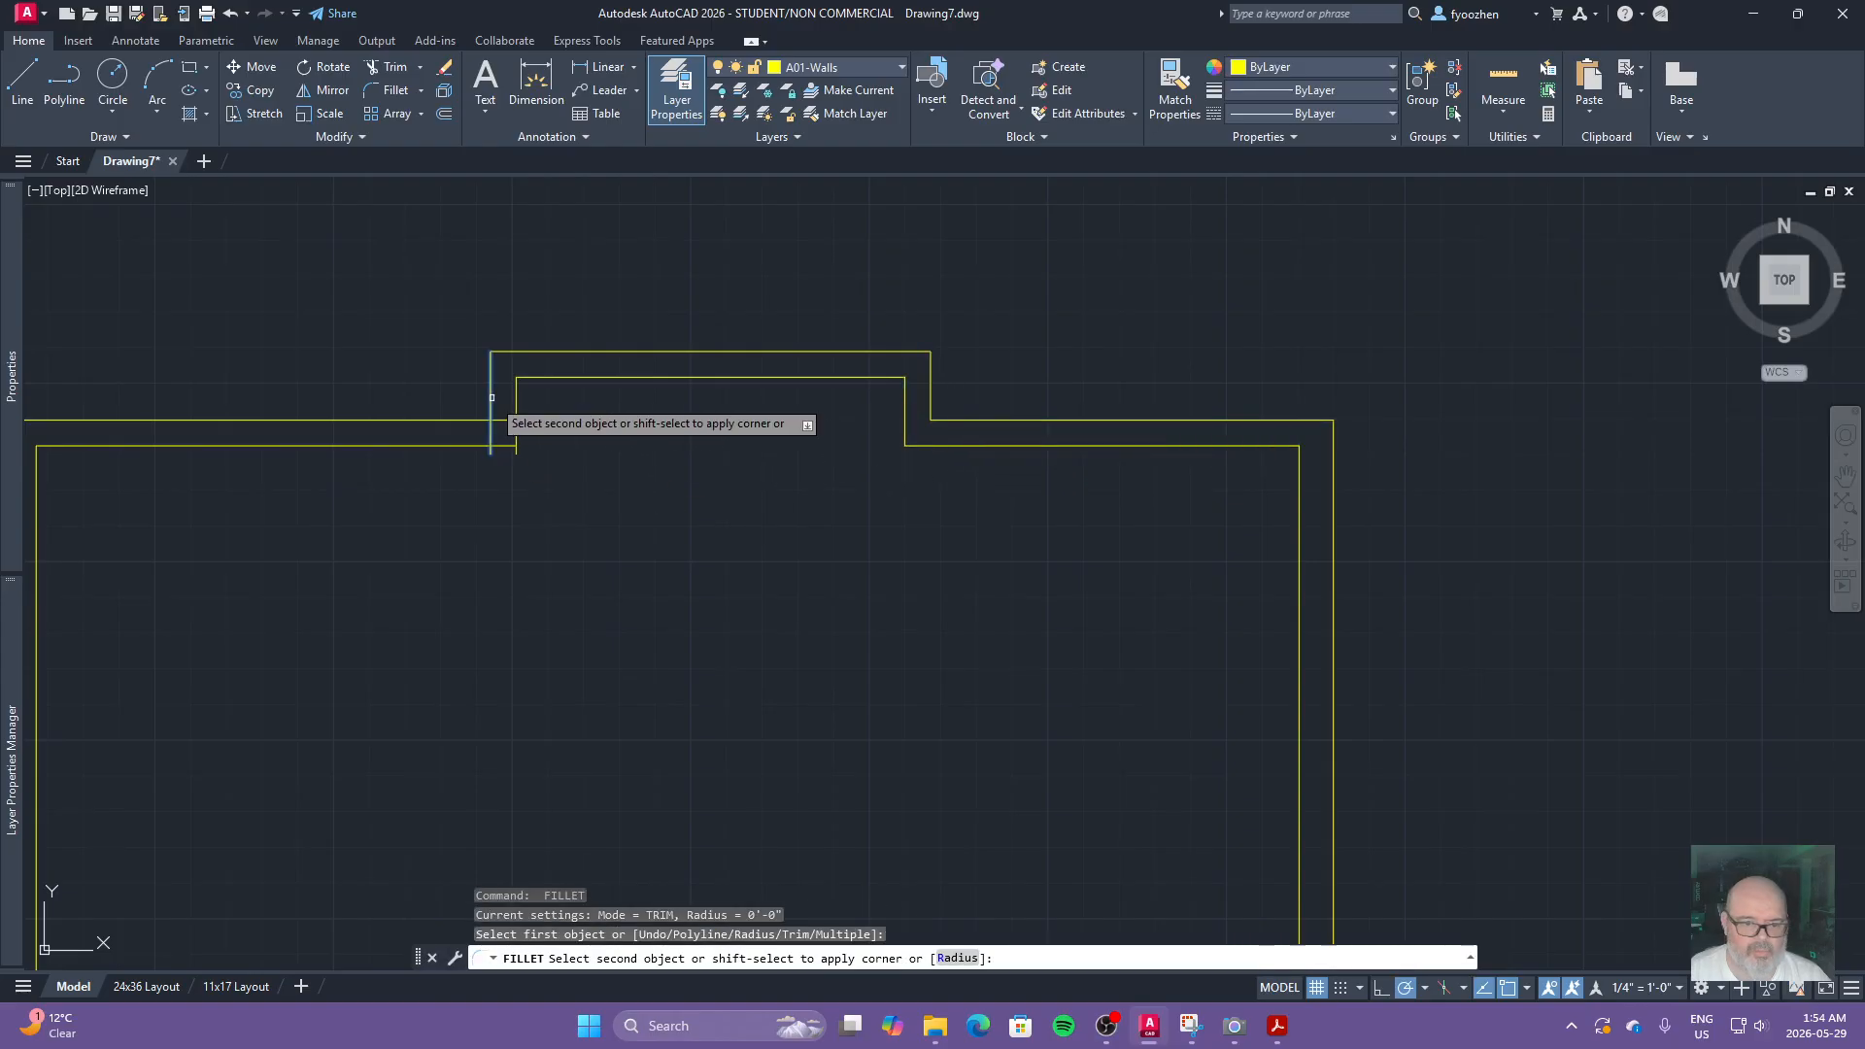
left_click(483, 420)
key("Return")
left_click(517, 446)
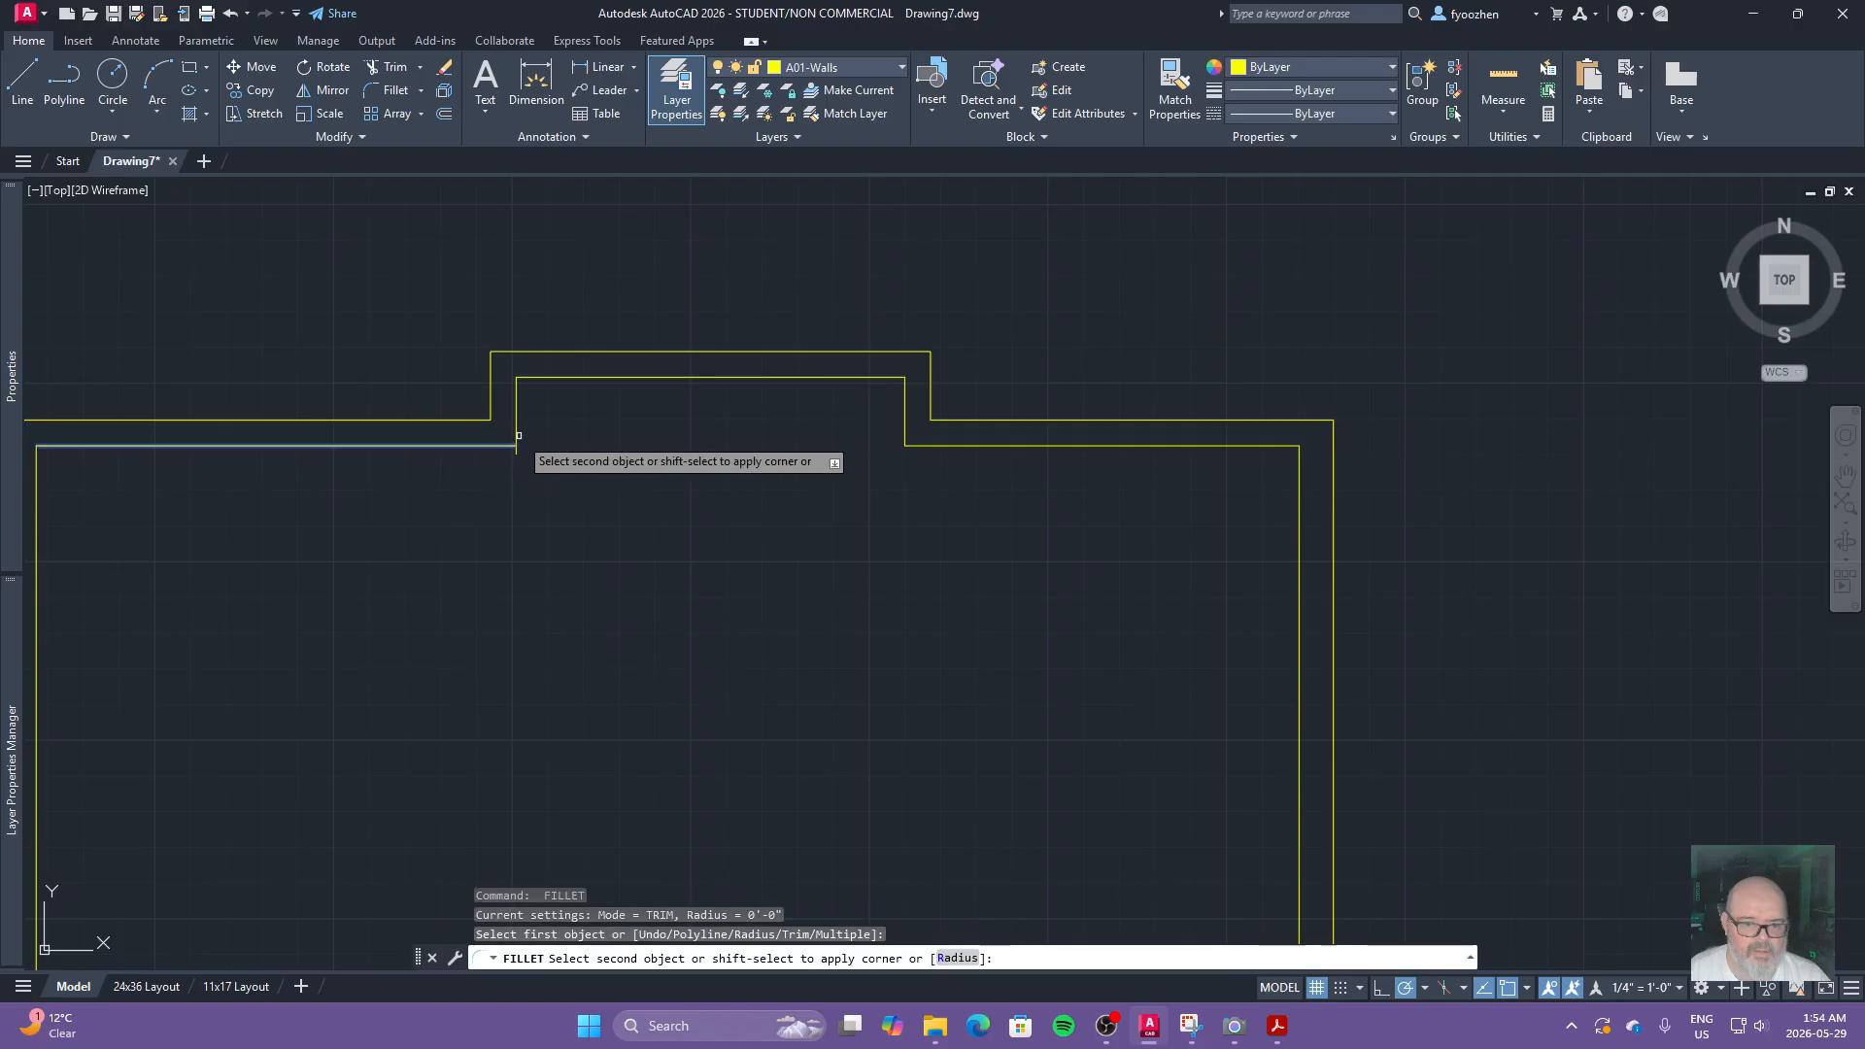
key("Escape")
scroll(825, 462, "down", 5)
scroll(903, 299, "up", 2)
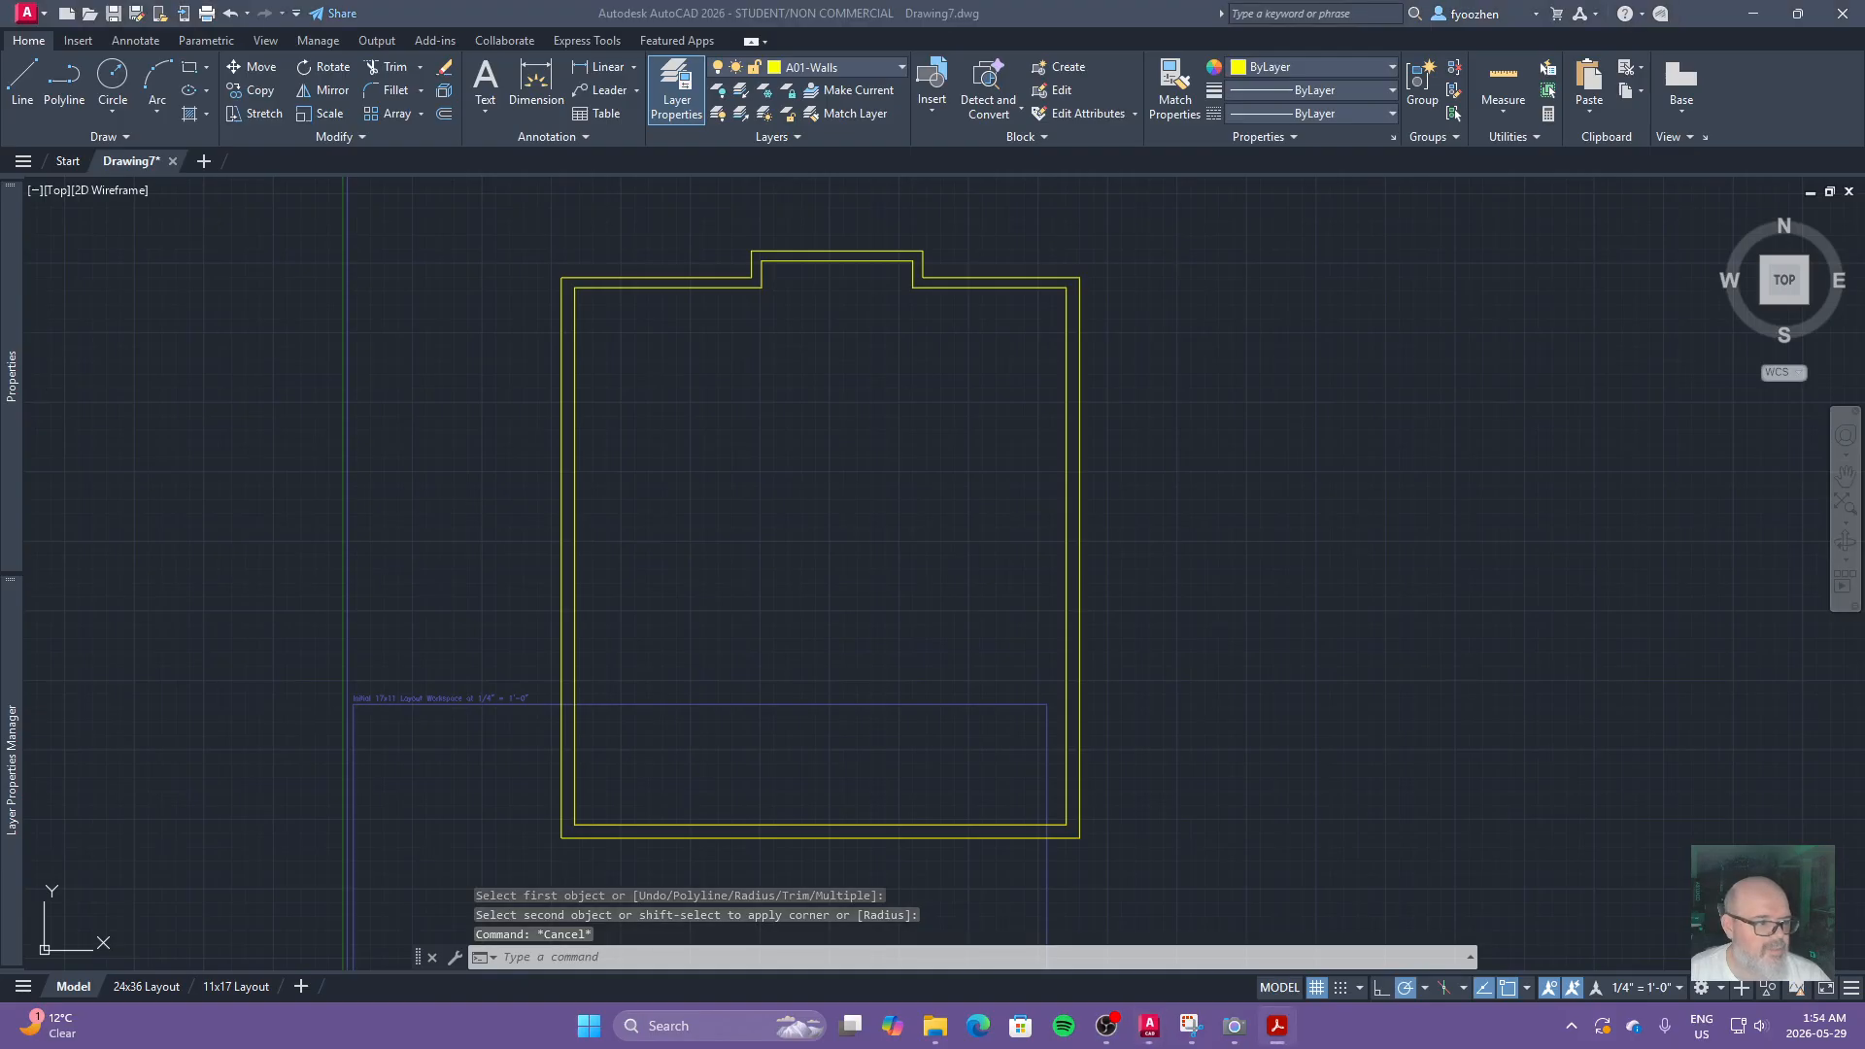
Step: Check the floor plan and offset the outer lines of both side walls 3" into the house
key("alt+Tab")
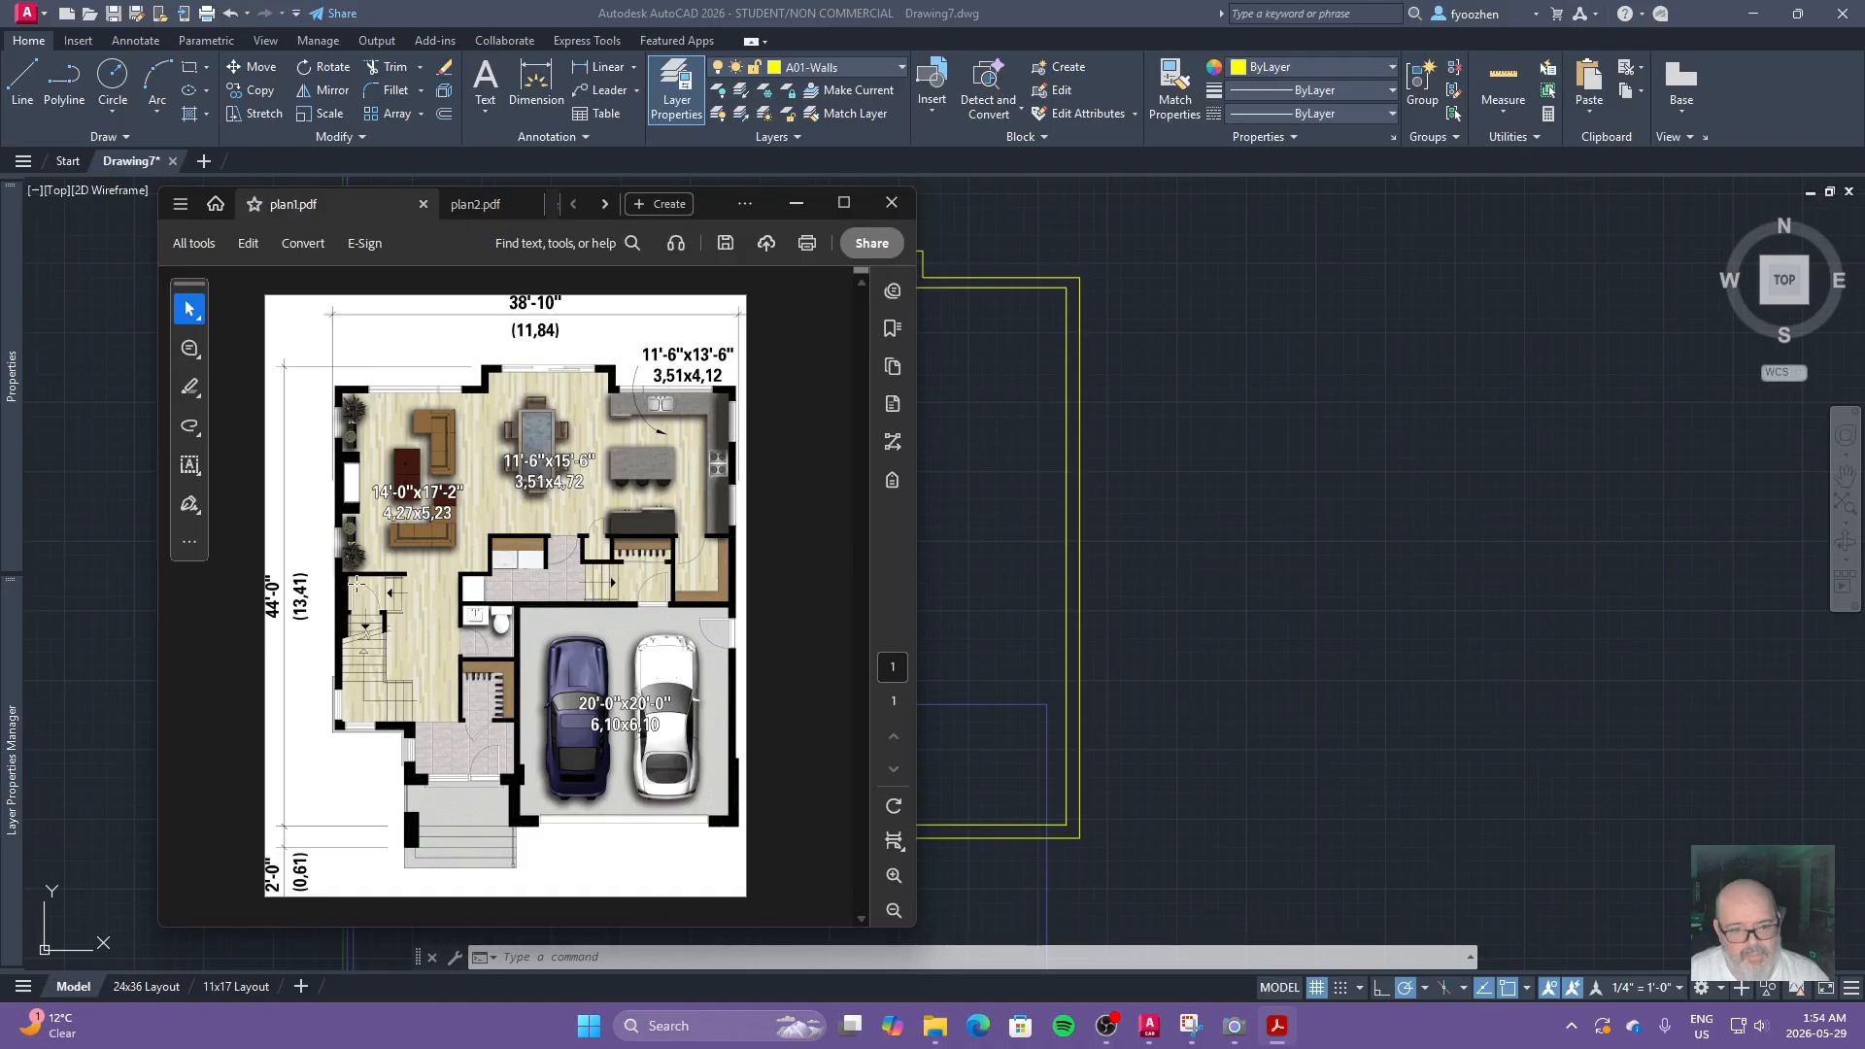
left_click(930, 748)
type("o")
key("Return")
type("3")
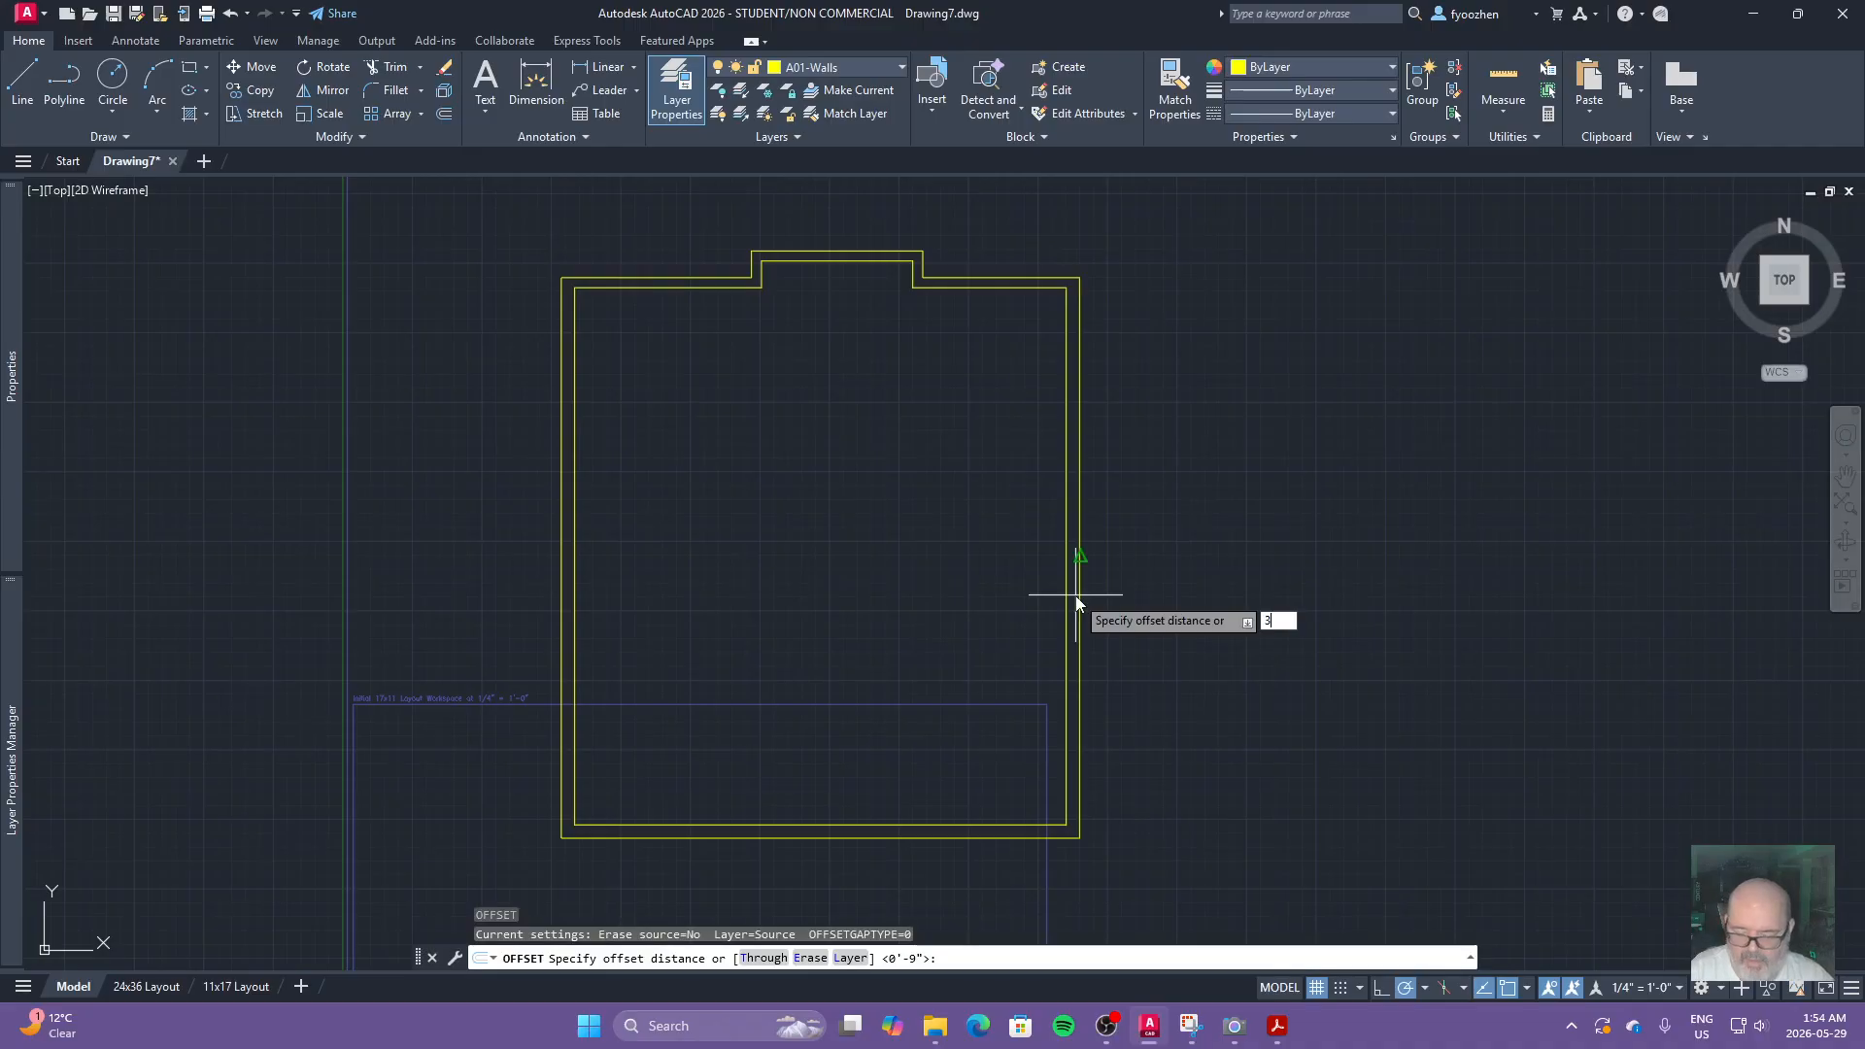
key("Return")
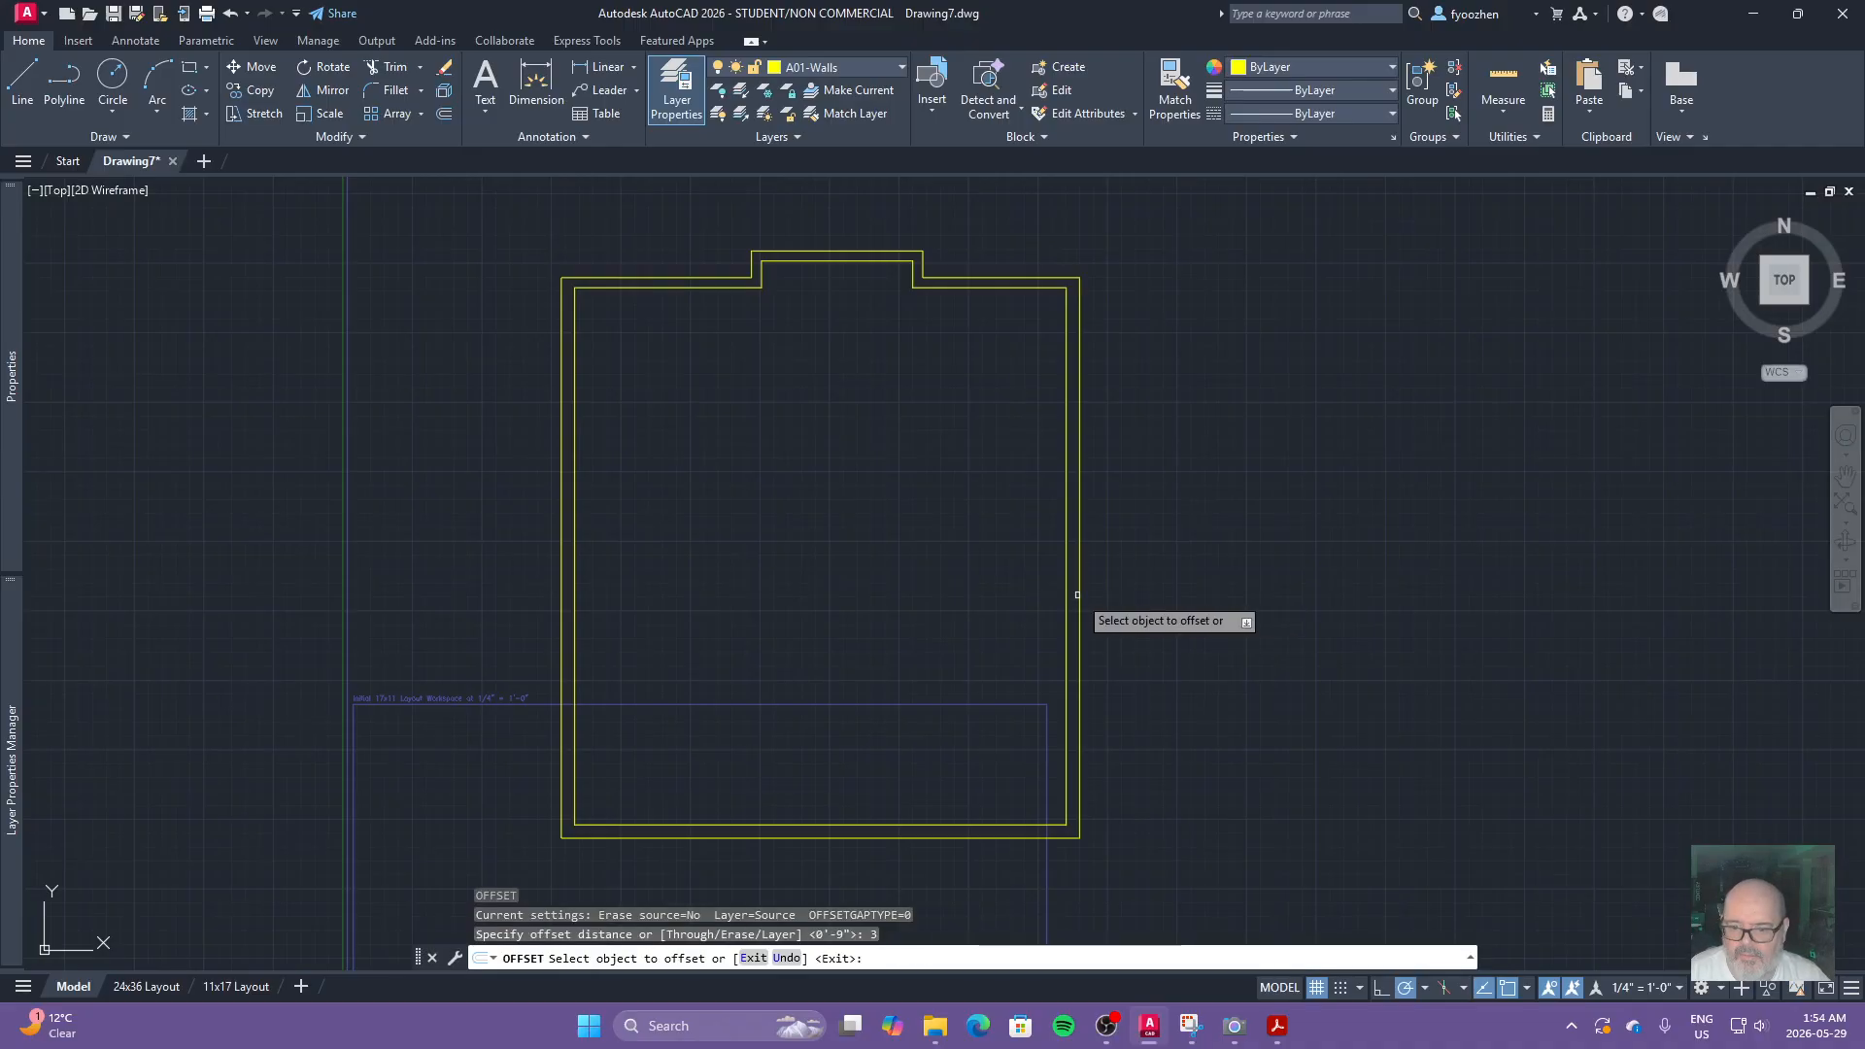
left_click(1076, 594)
left_click(826, 568)
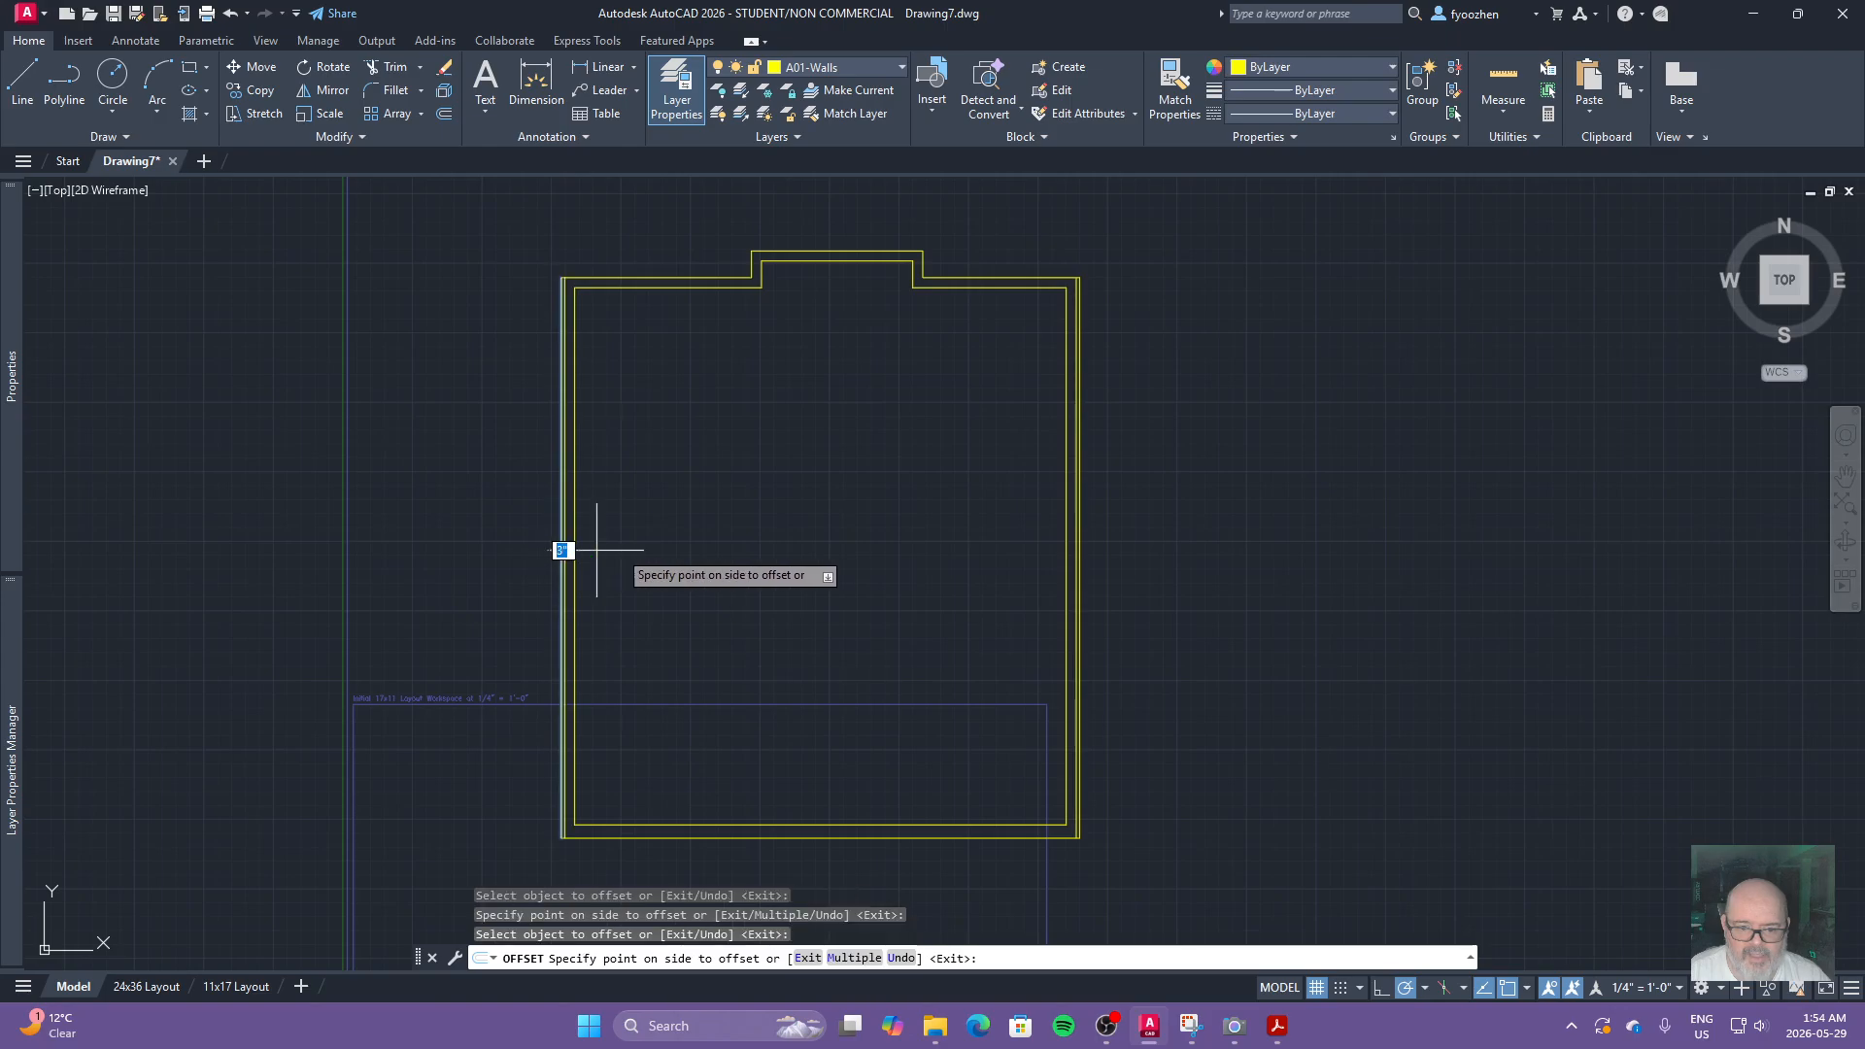
key("Escape")
Step: Fillet the new 3" offset lines of both side walls to the back wall's outer line
type("f")
key("Return")
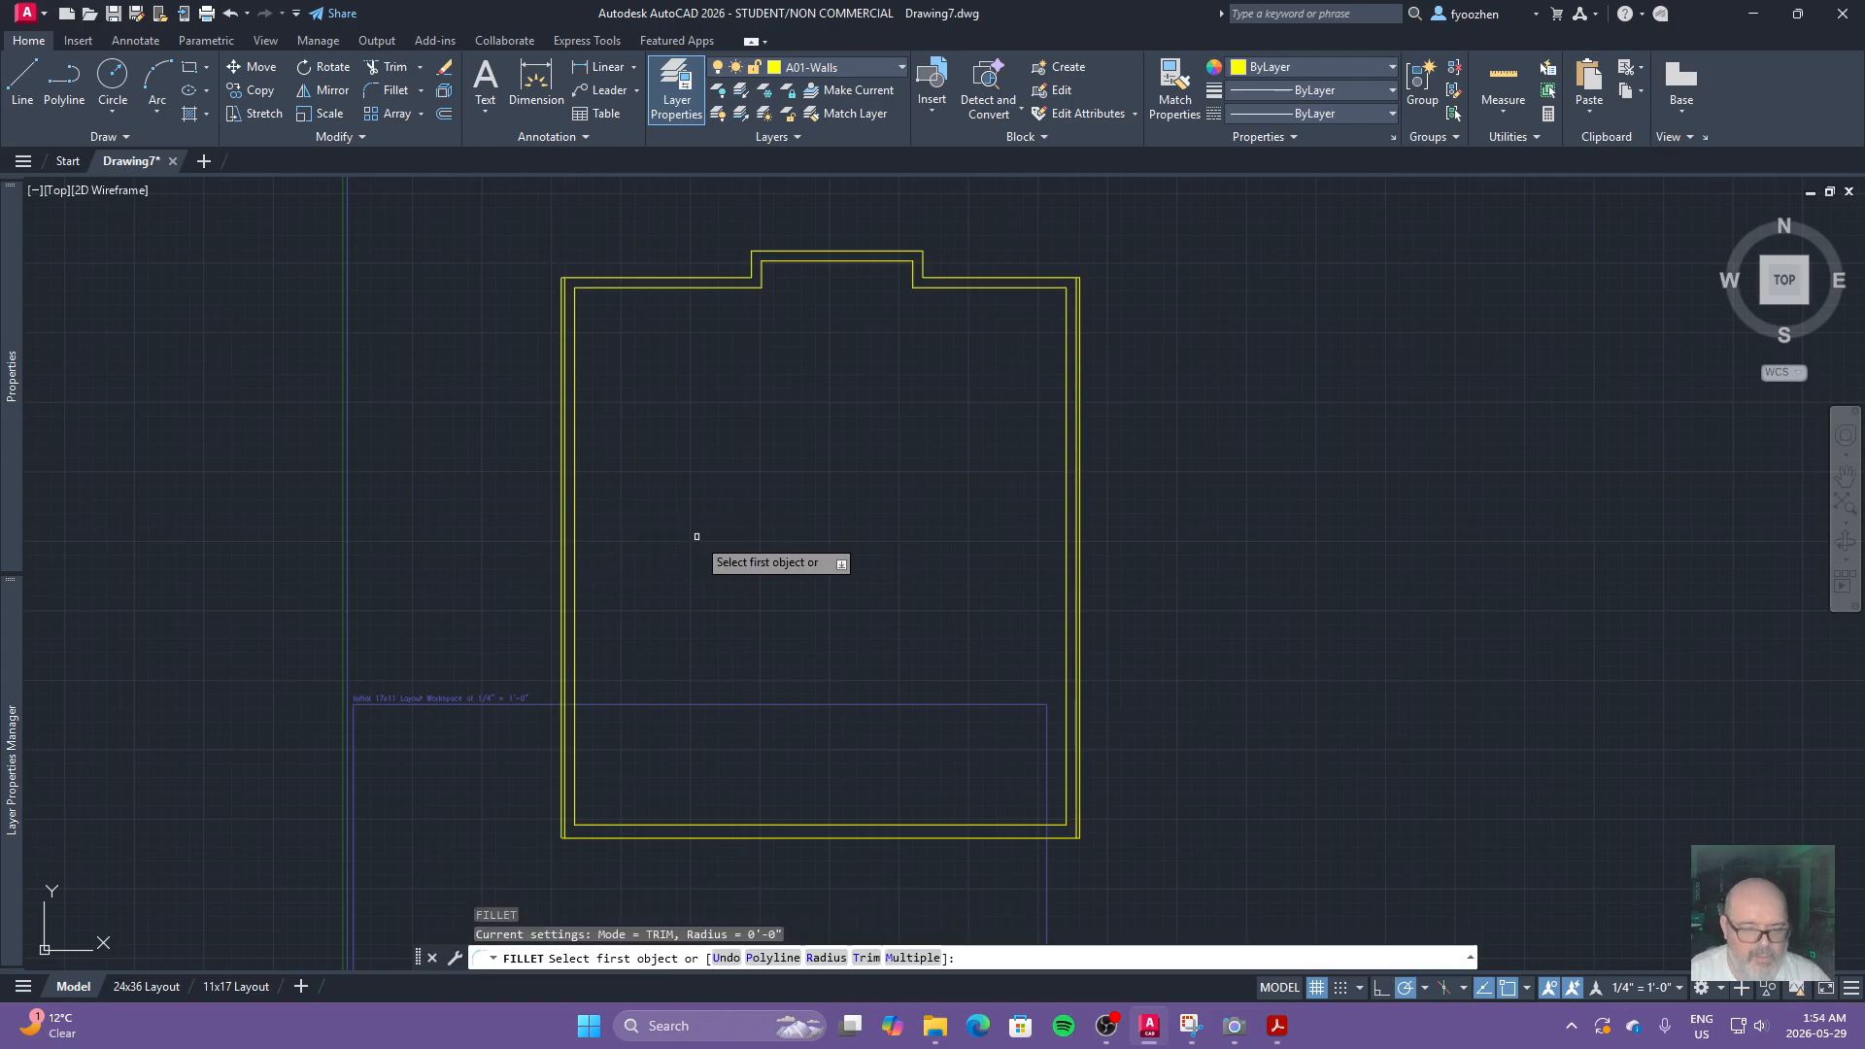
scroll(565, 248, "up", 5)
left_click(818, 396)
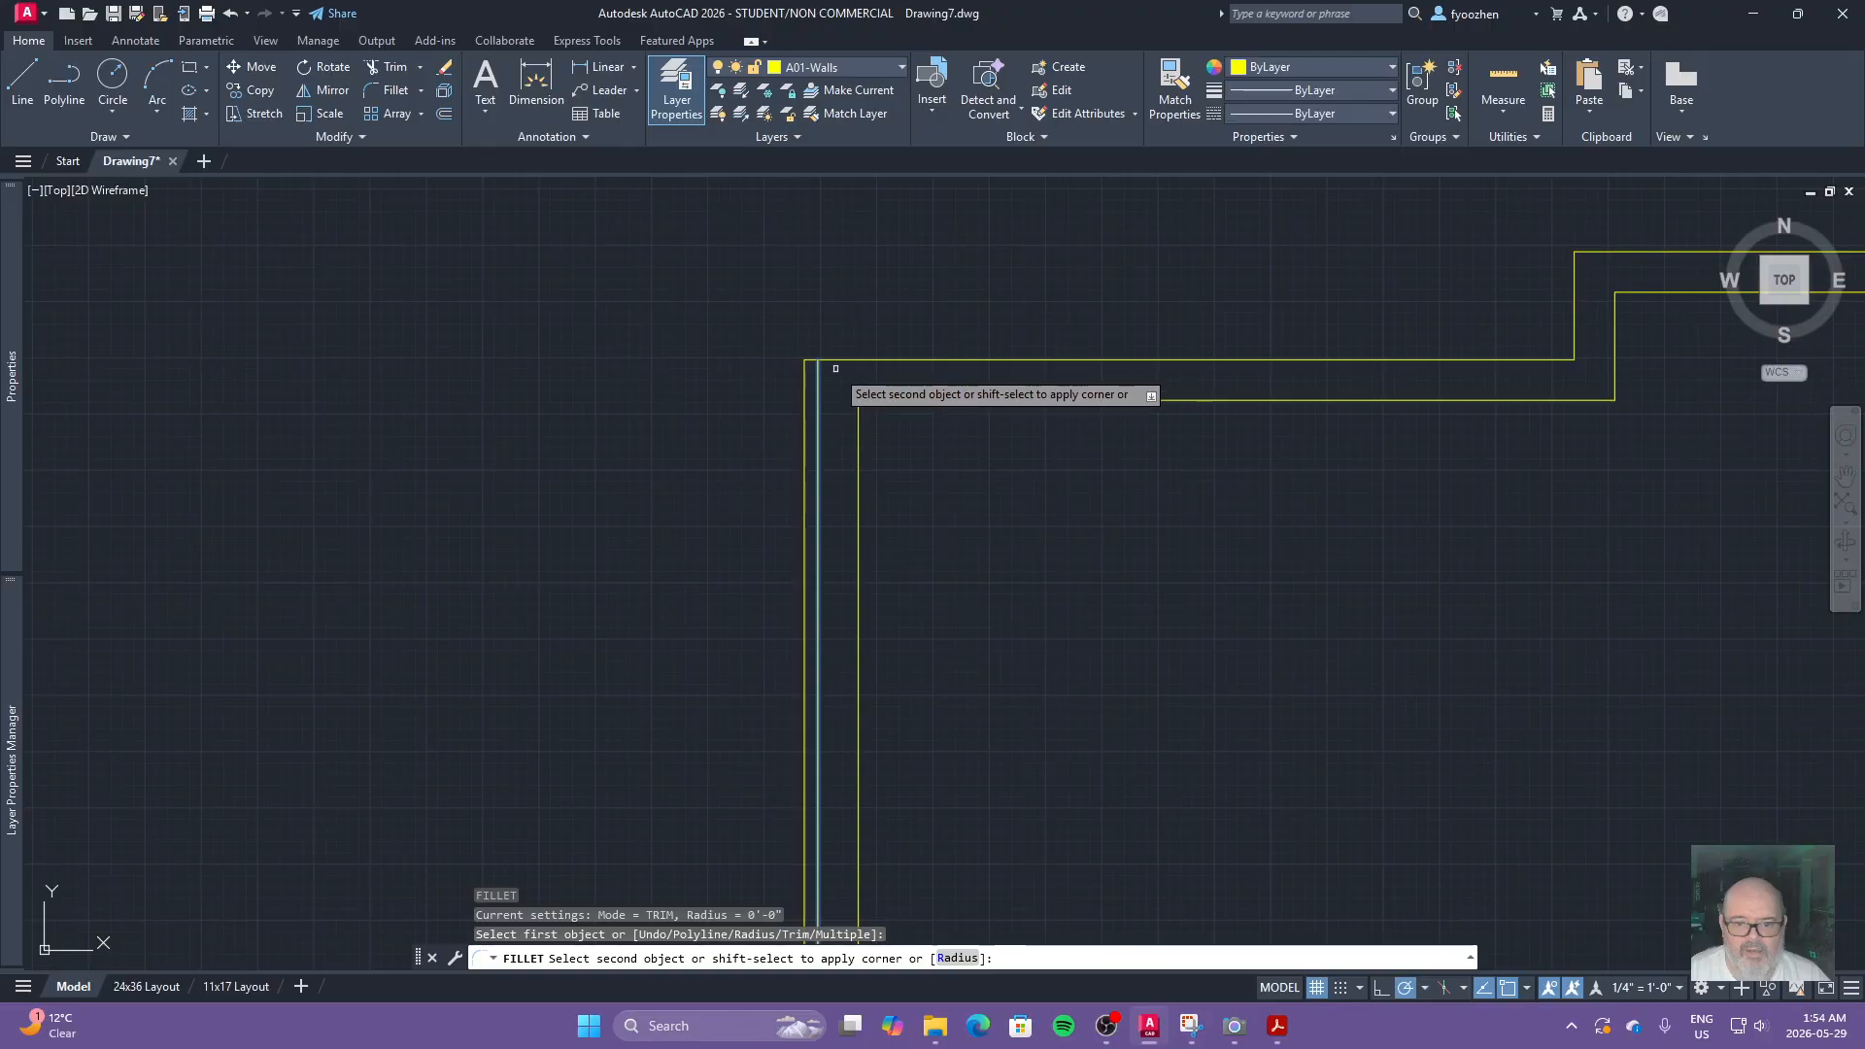
left_click(842, 361)
scroll(1195, 505, "down", 2)
middle_click_drag(1176, 505, 478, 367)
key("Return")
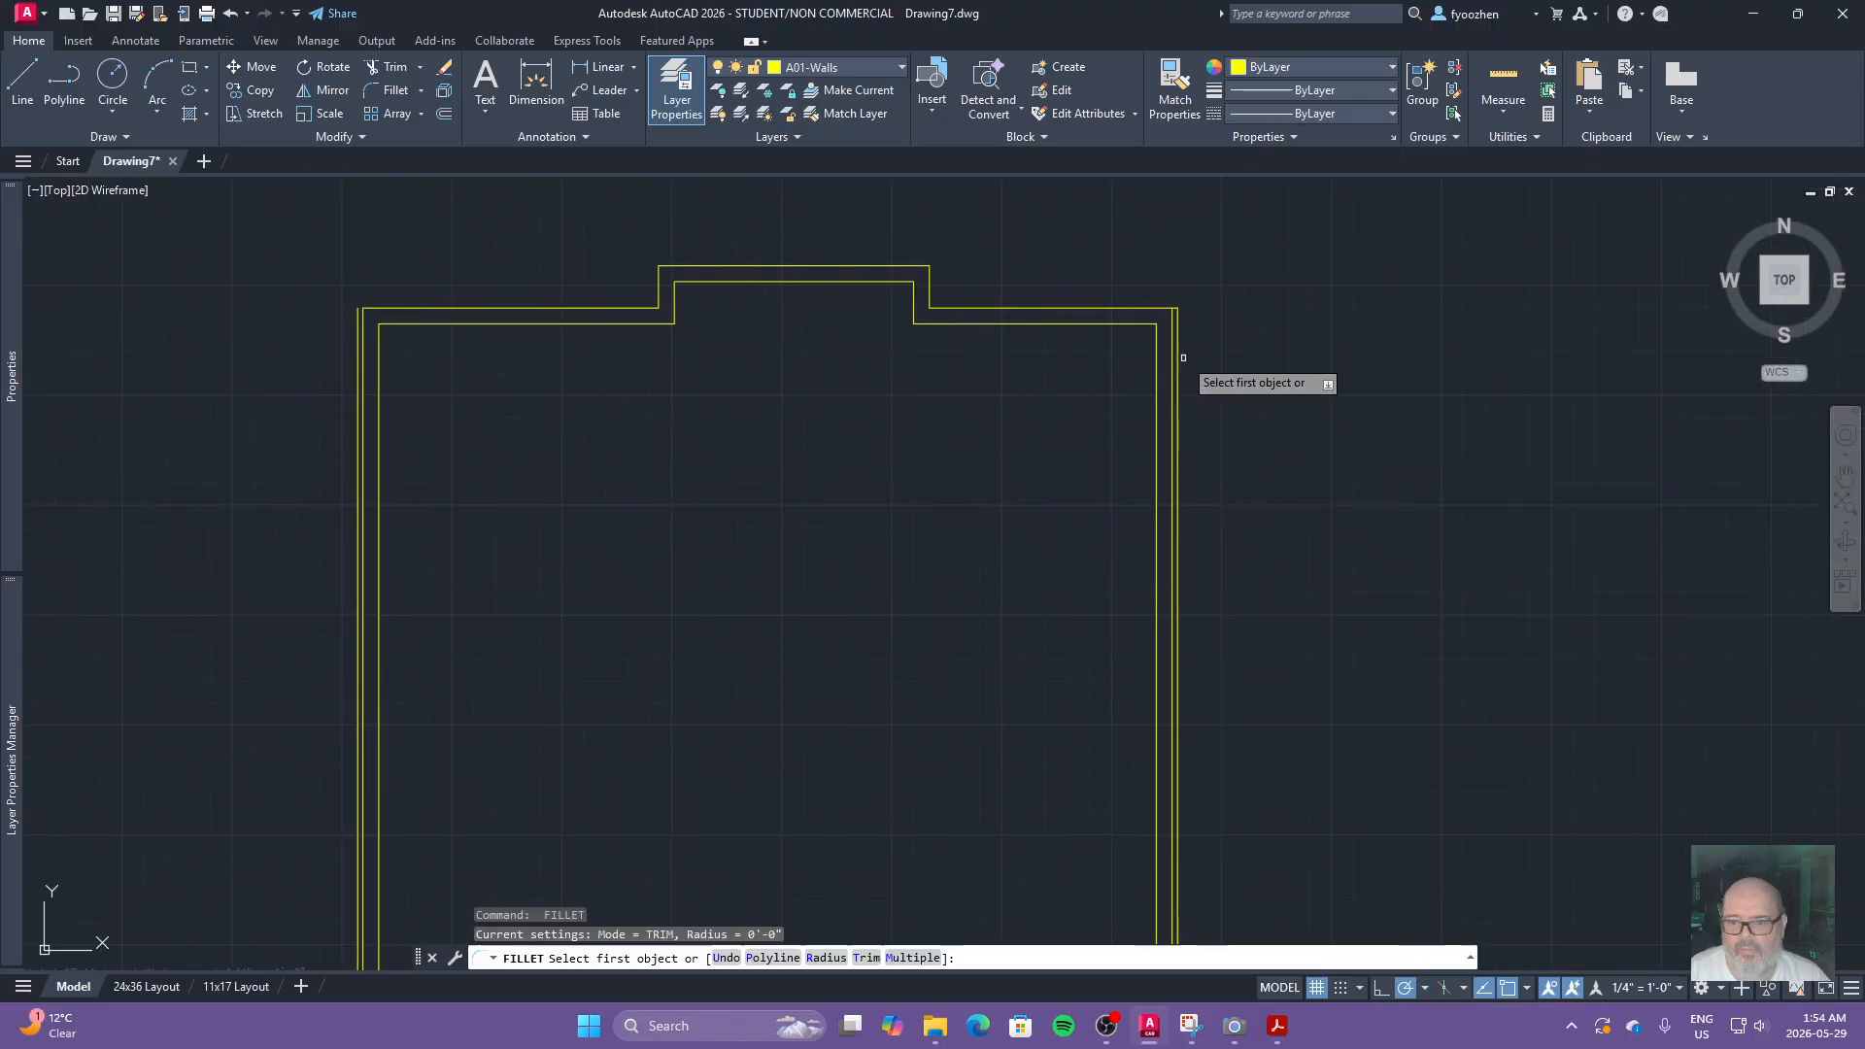
left_click(1163, 309)
left_click(1173, 331)
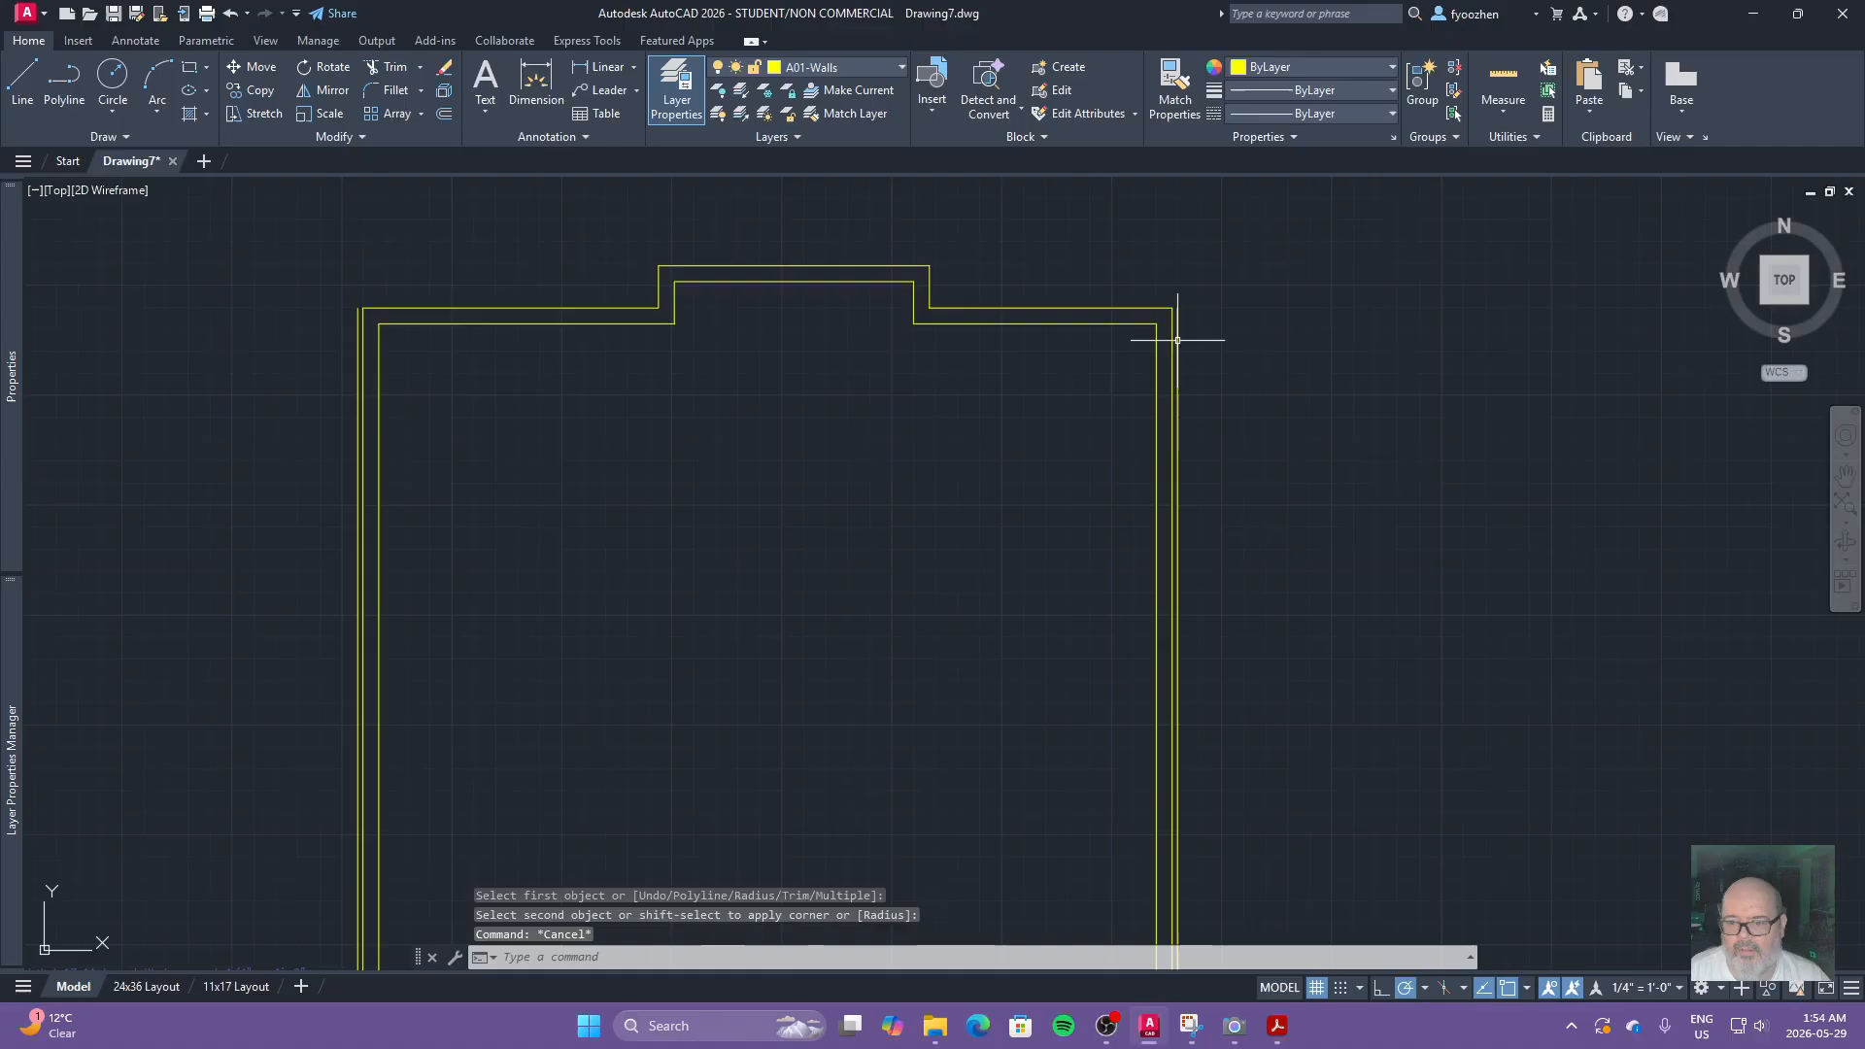
Step: Erase the original outer lines of the right and left side walls
left_click(1177, 389)
key("Delete")
left_click(356, 596)
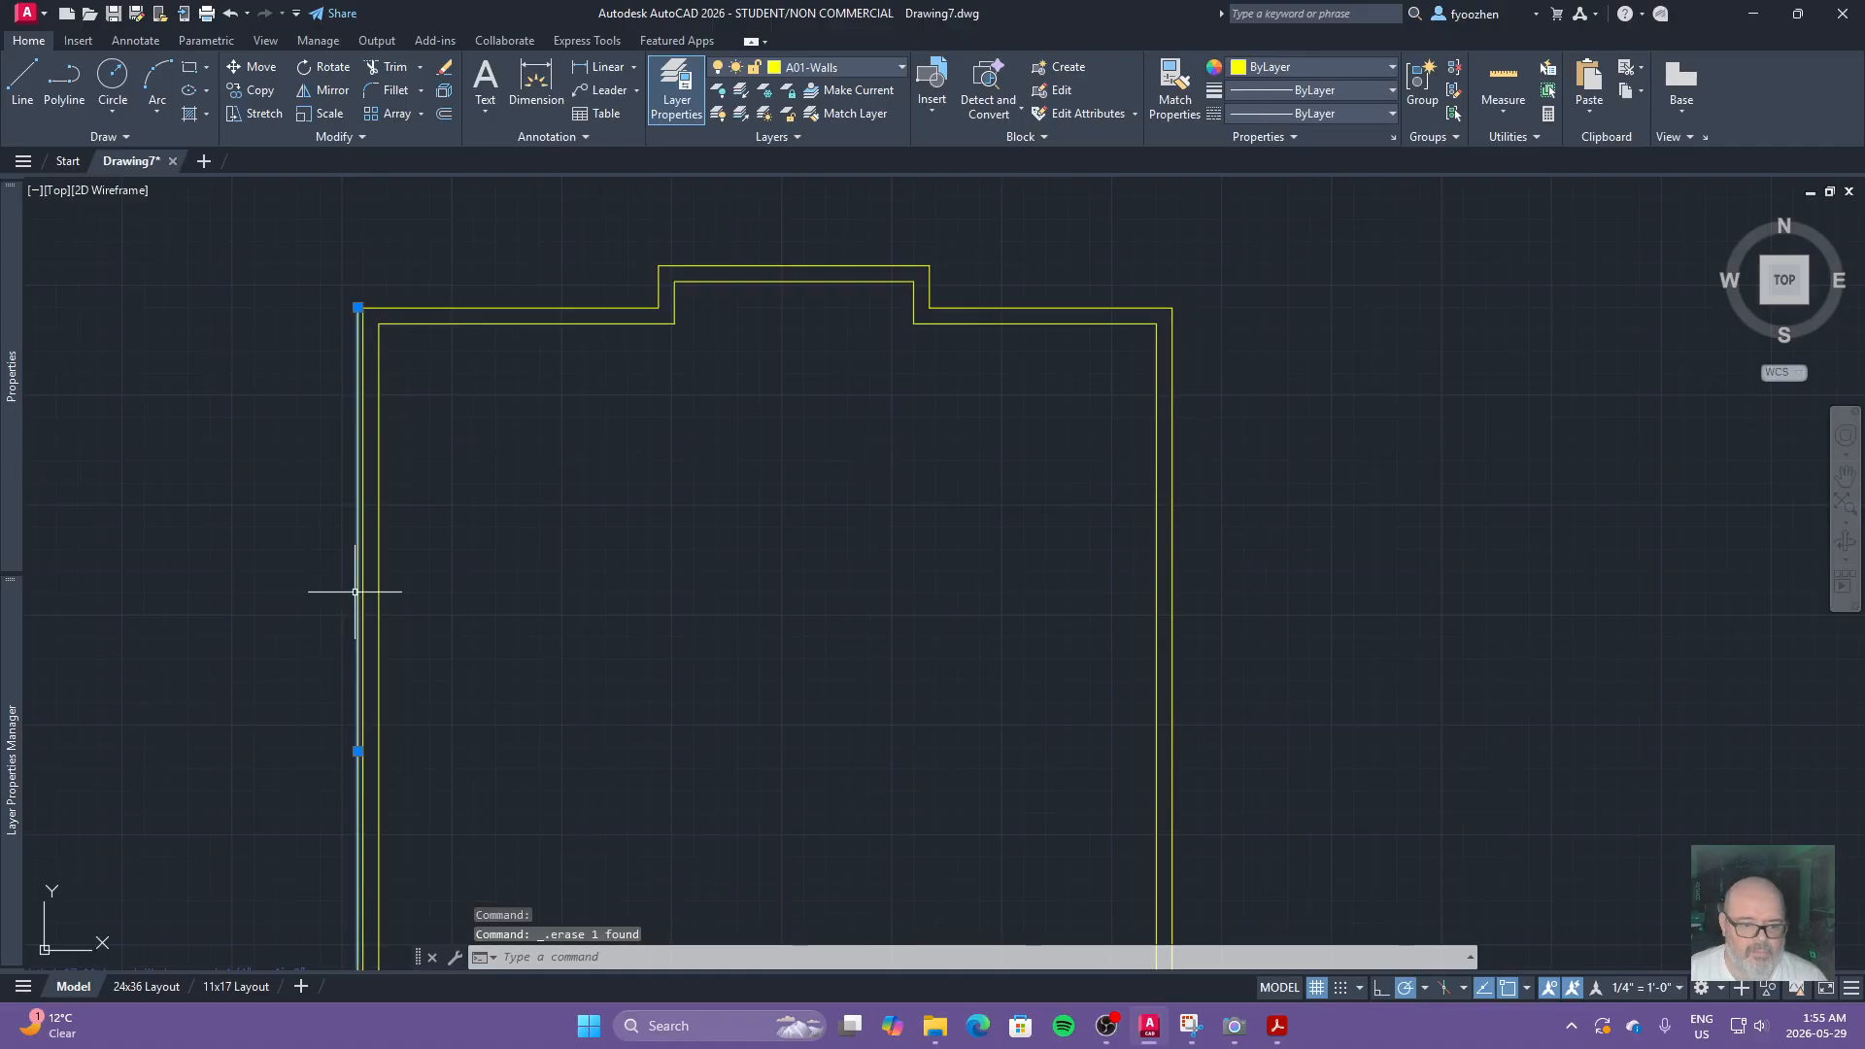
key("Delete")
Step: Fillet the front wall's outer line to both side walls' new outer lines with a radius of 0
scroll(441, 525, "down", 6)
scroll(463, 639, "up", 4)
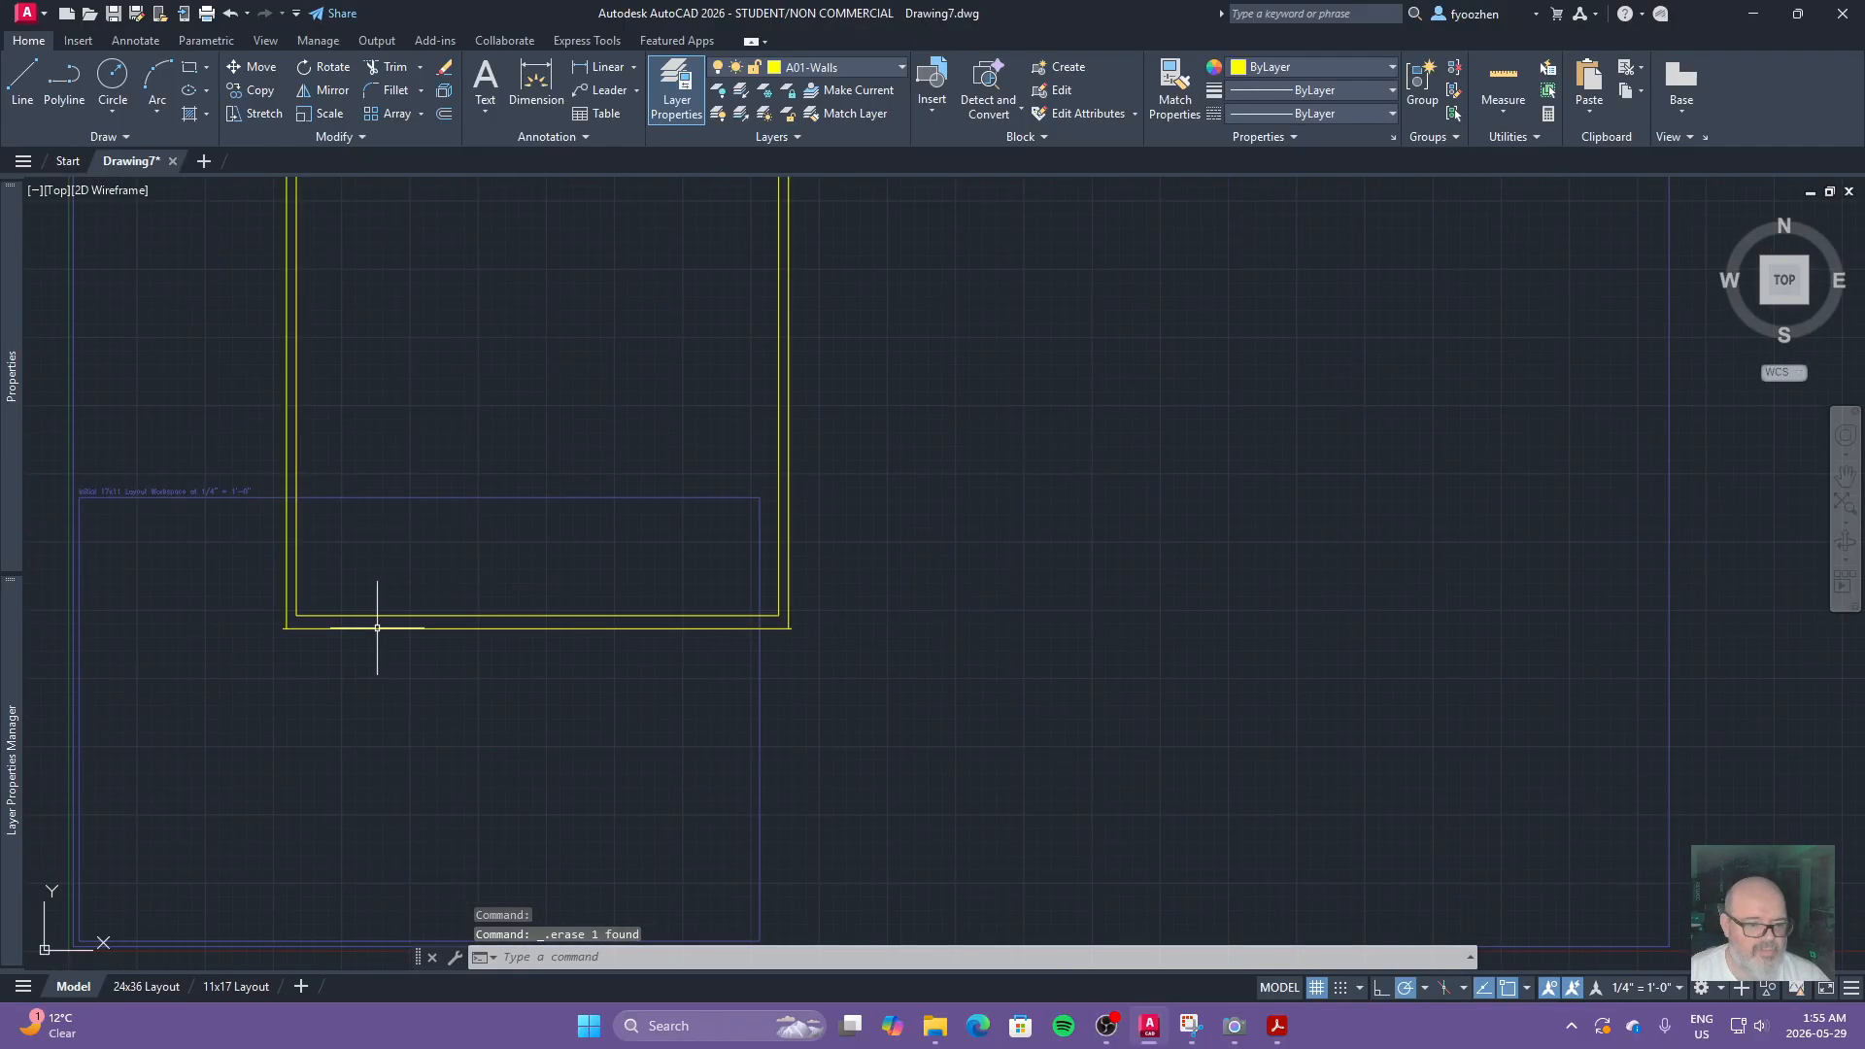
scroll(291, 636, "up", 4)
type("f")
key("Return")
type("r")
key("Return")
type("0")
key("Return")
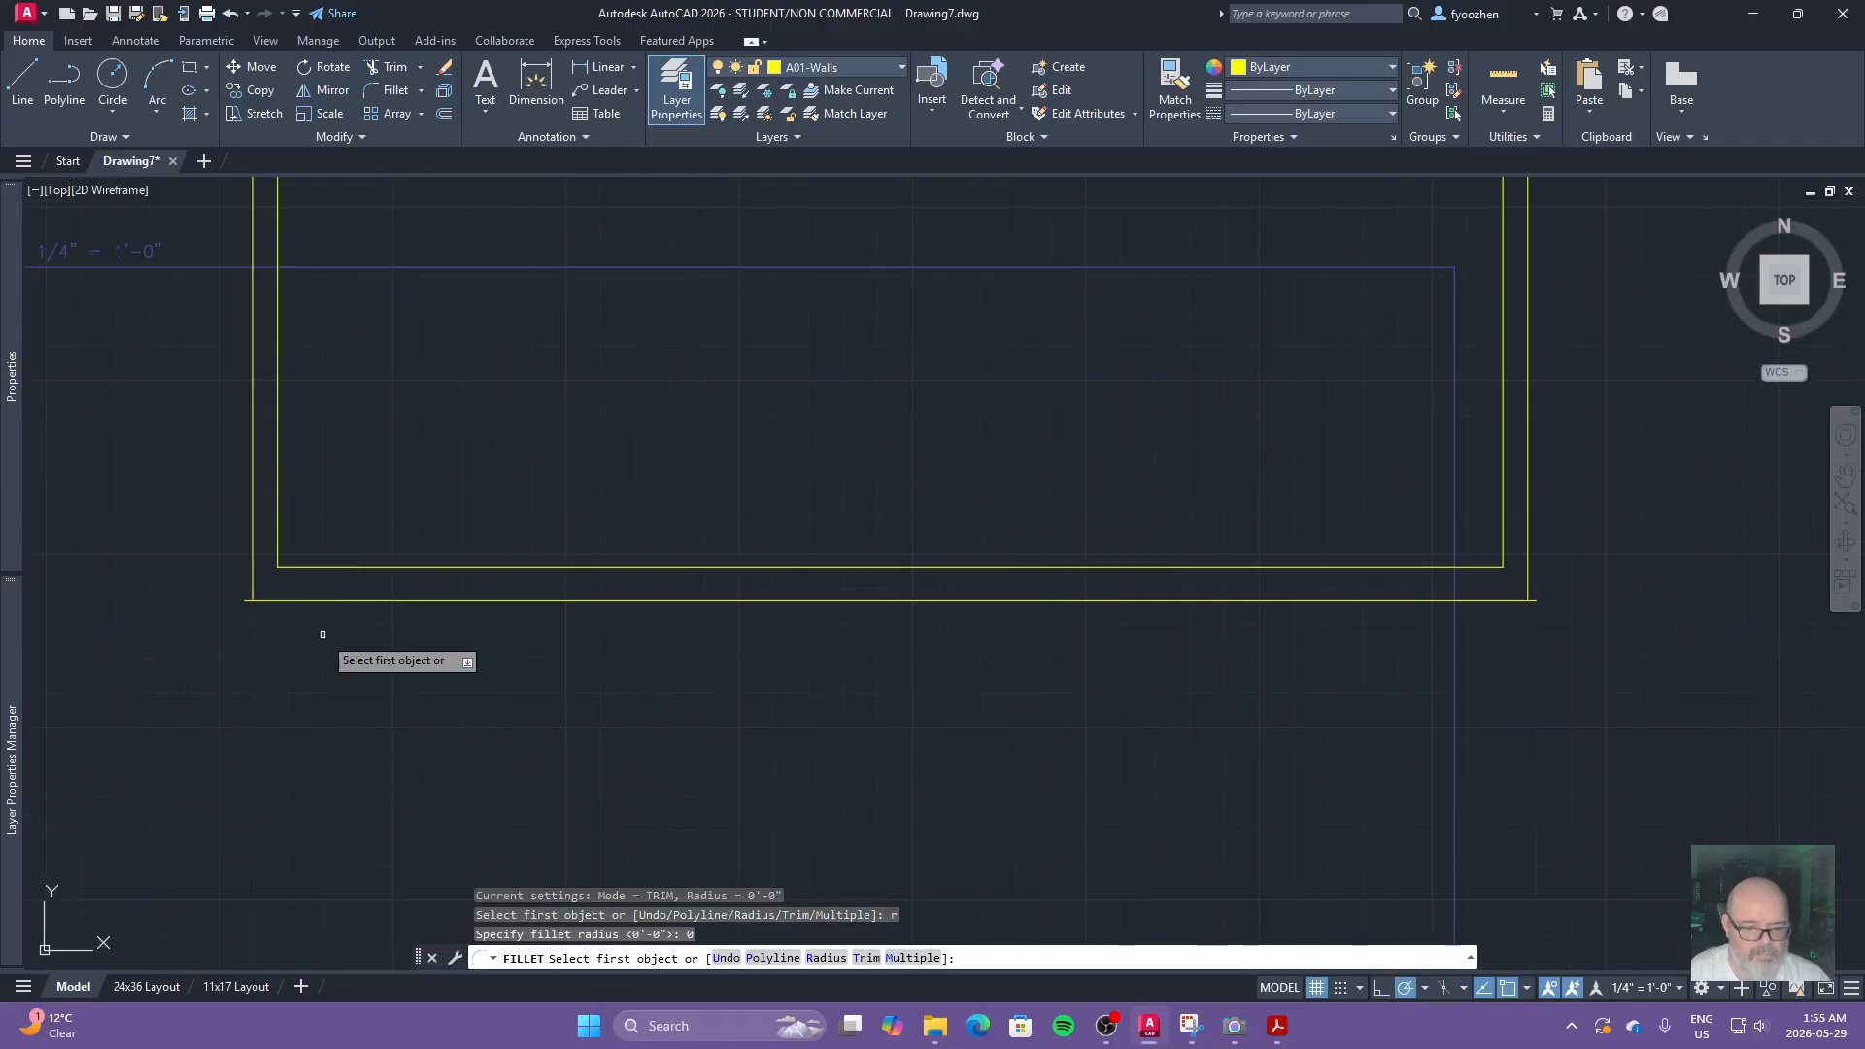
left_click(253, 590)
left_click(287, 601)
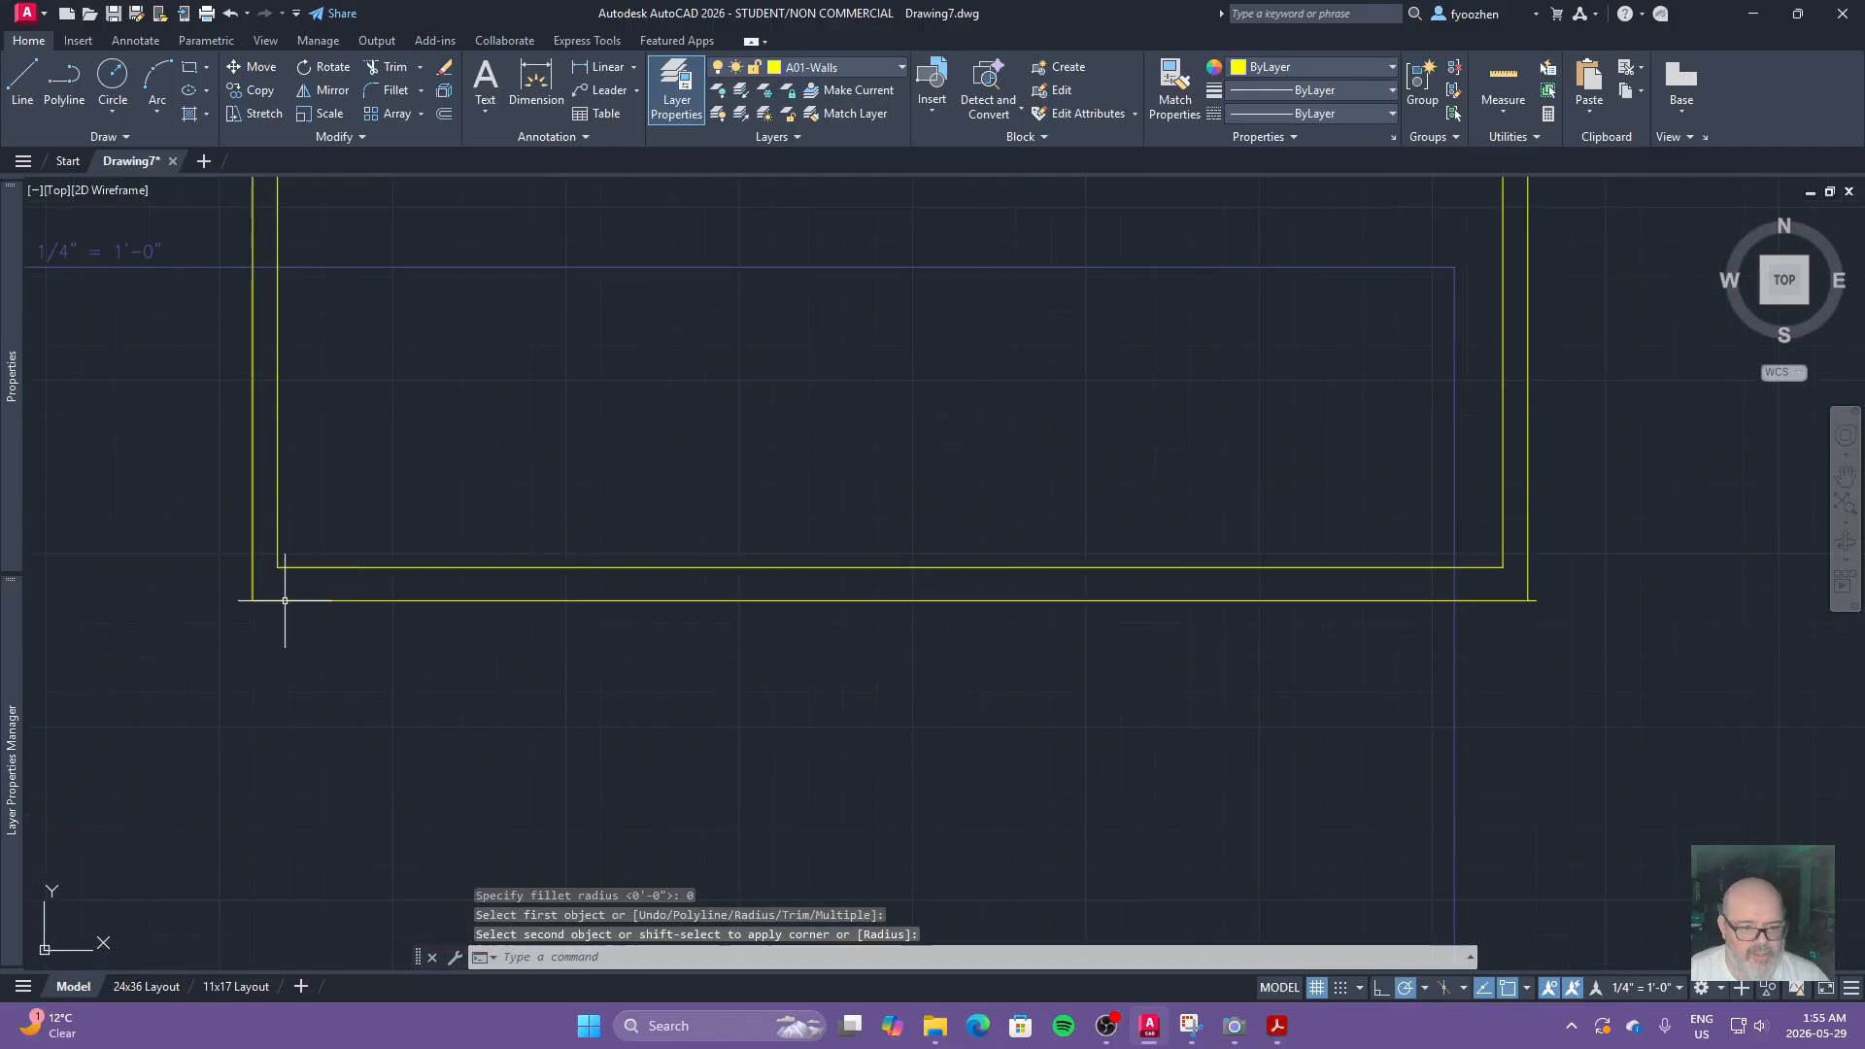
key("Return")
left_click(1527, 583)
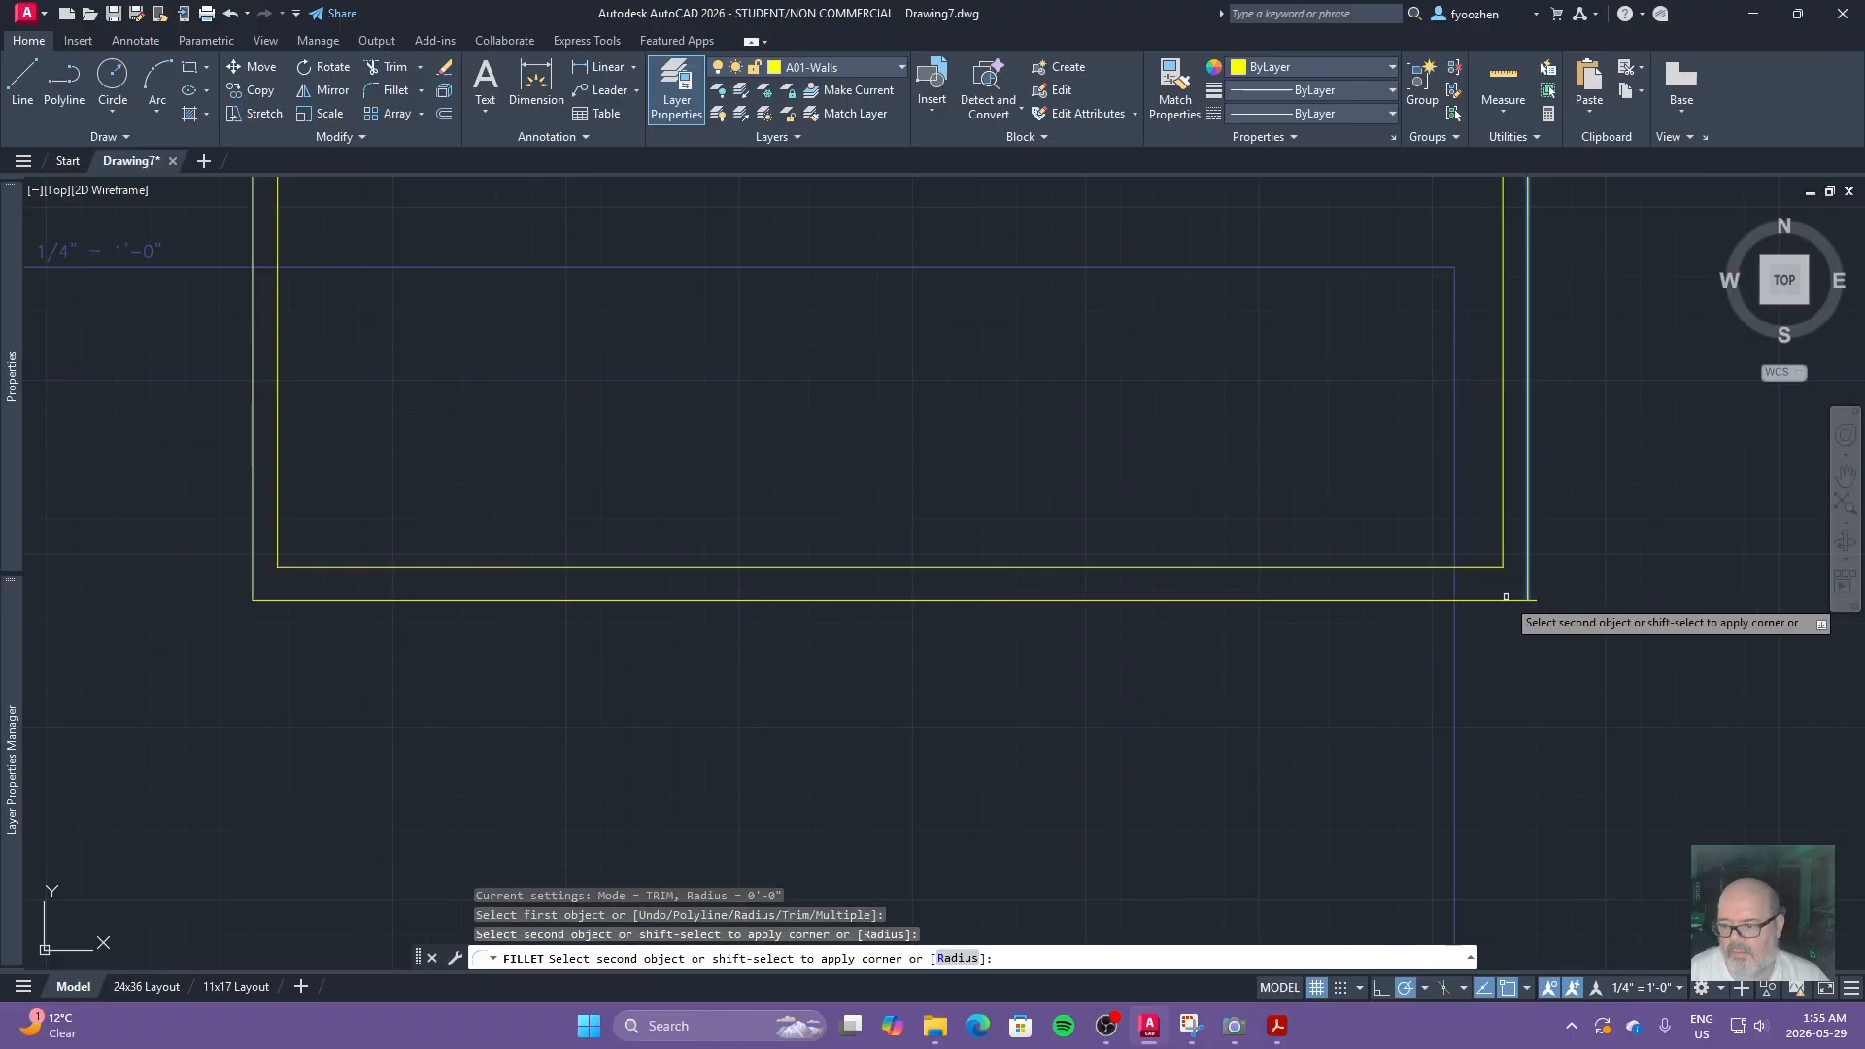
left_click(1505, 599)
key("Escape")
scroll(1301, 614, "down", 8)
mouse_move(1234, 536)
middle_mouse_down()
mouse_move(1198, 597)
mouse_move(1098, 630)
middle_mouse_up()
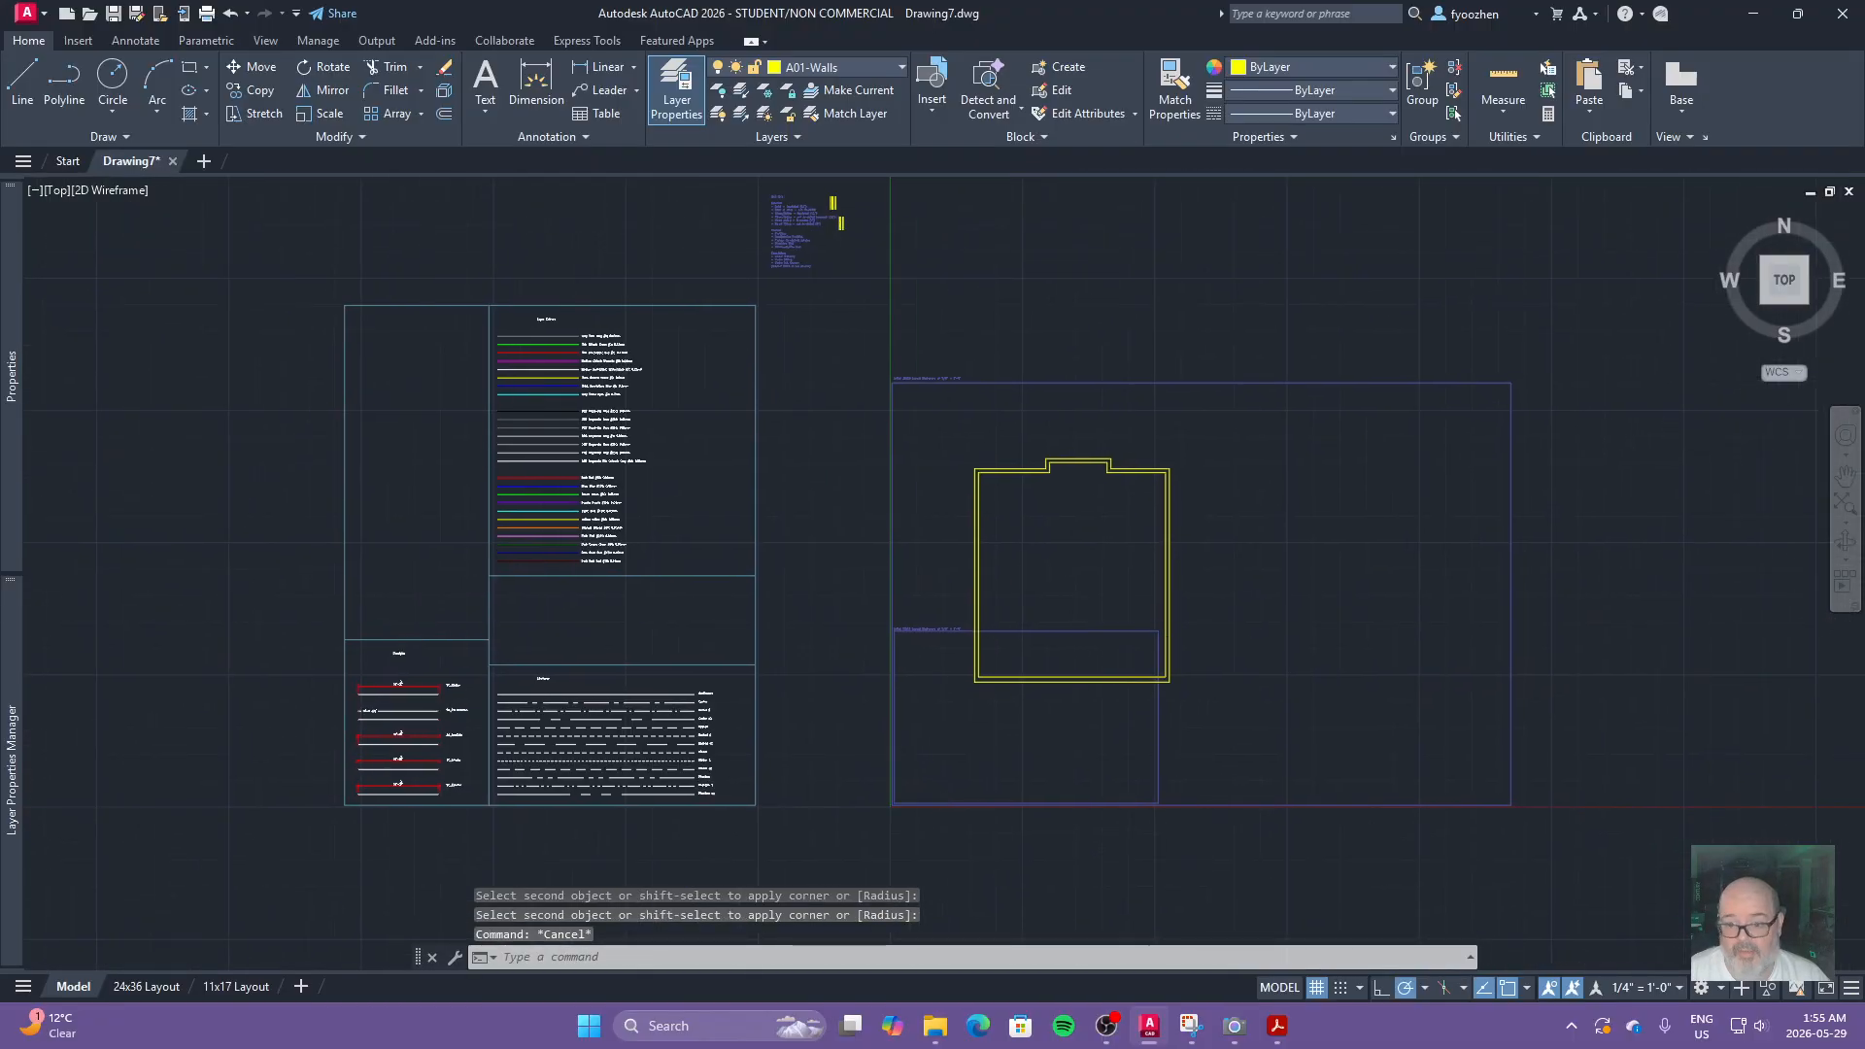
Step: Switch to Acrobat and compare the front walls and garage area in plan1.pdf and plan2.pdf
scroll(1124, 616, "up", 2)
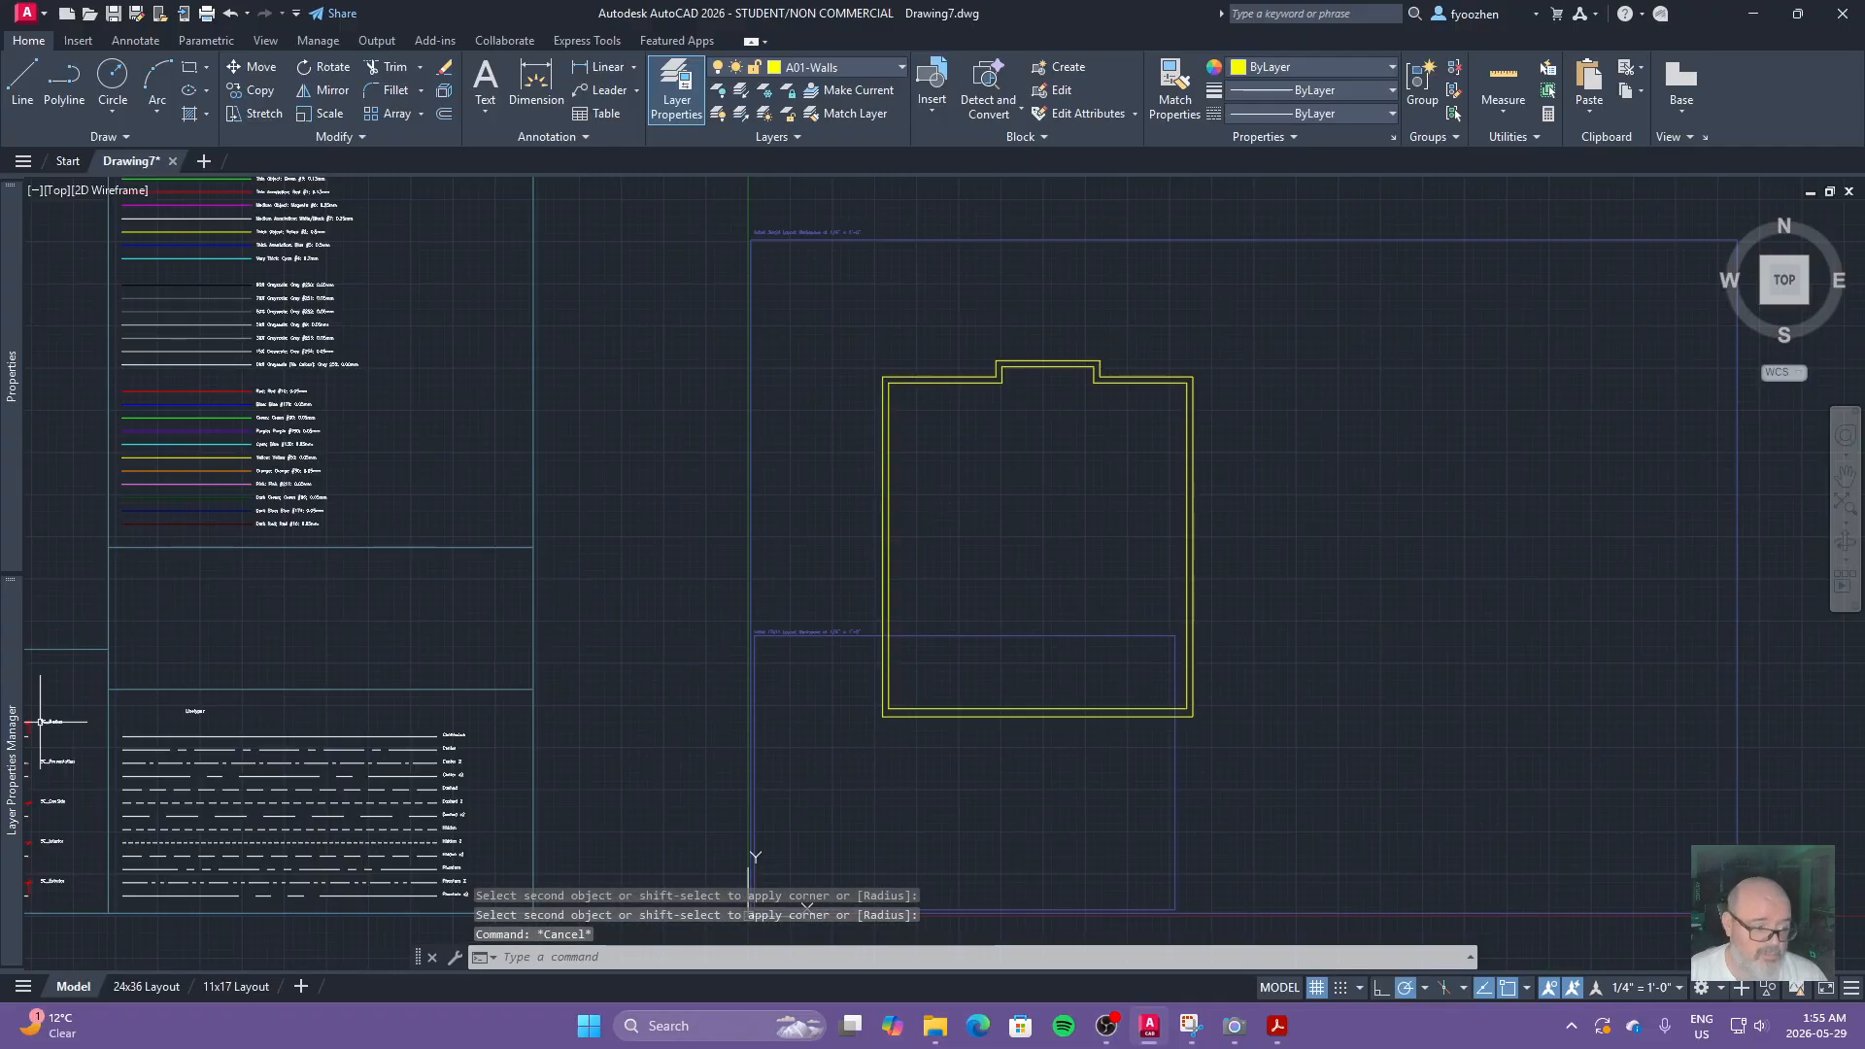
key("alt+Tab")
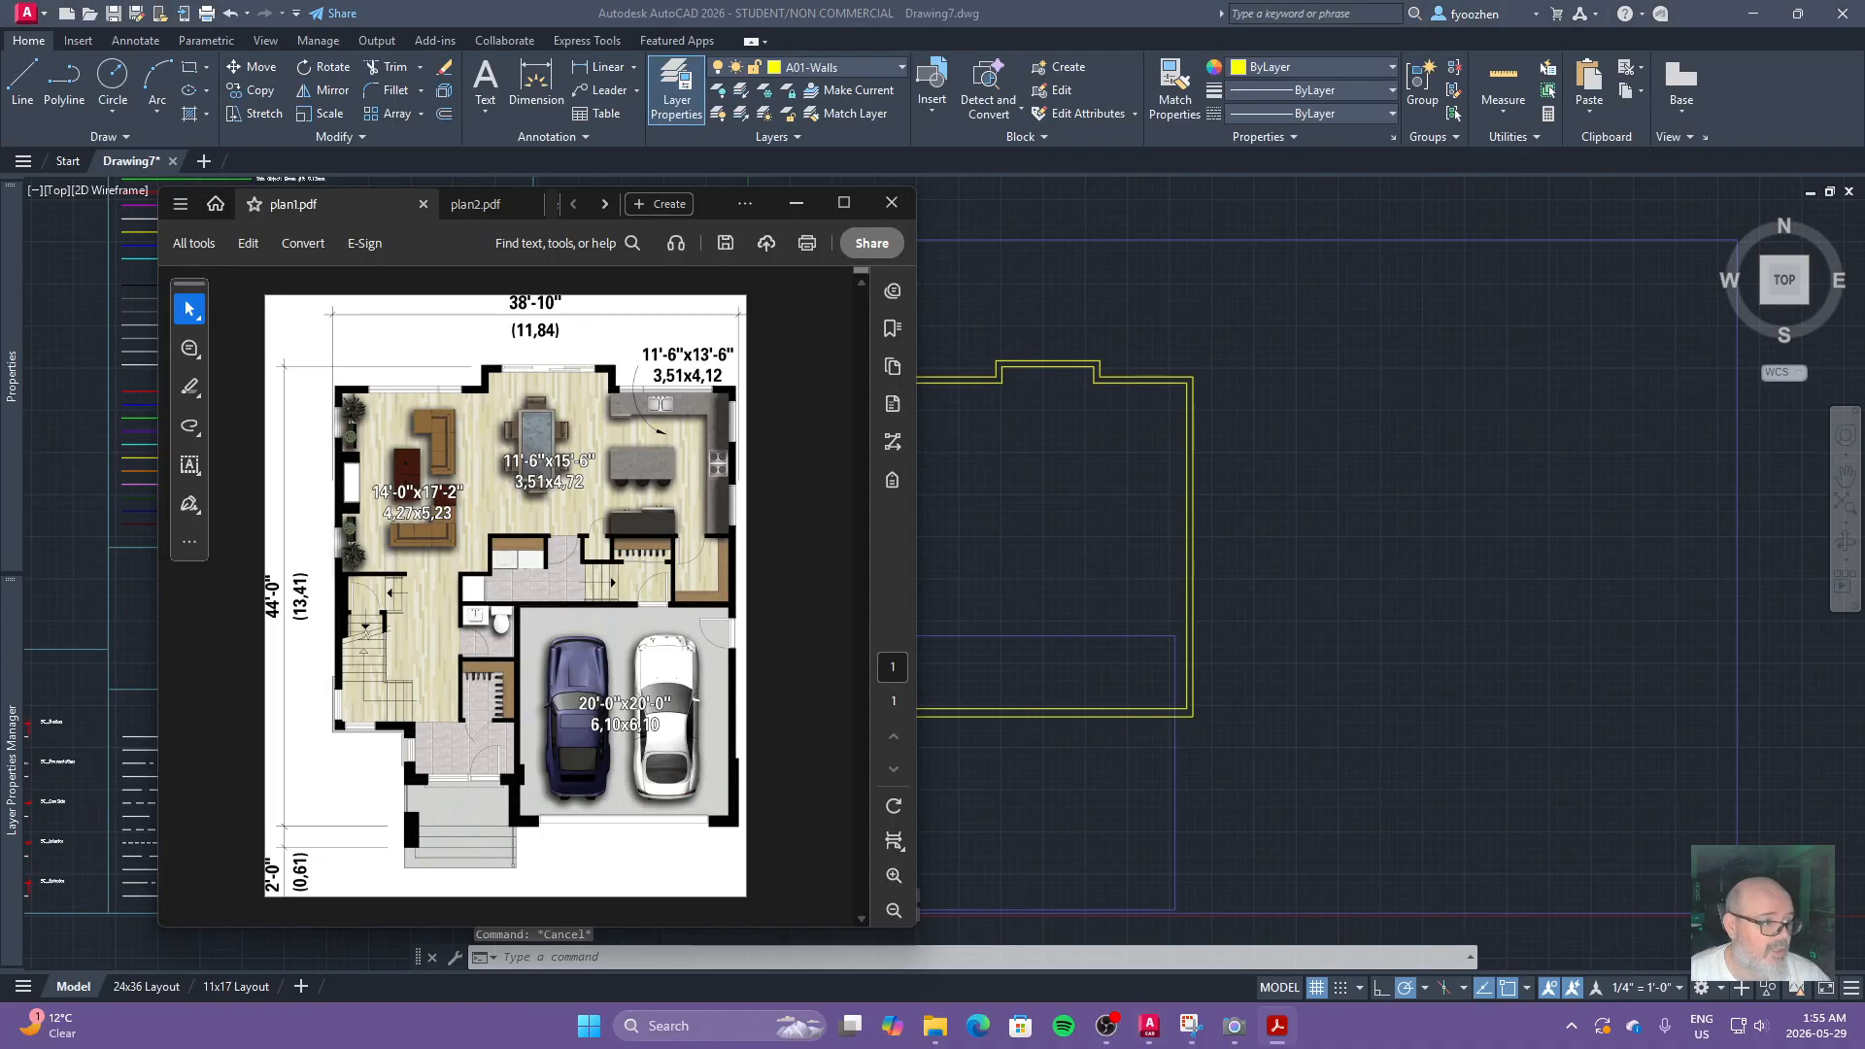
left_click(680, 204)
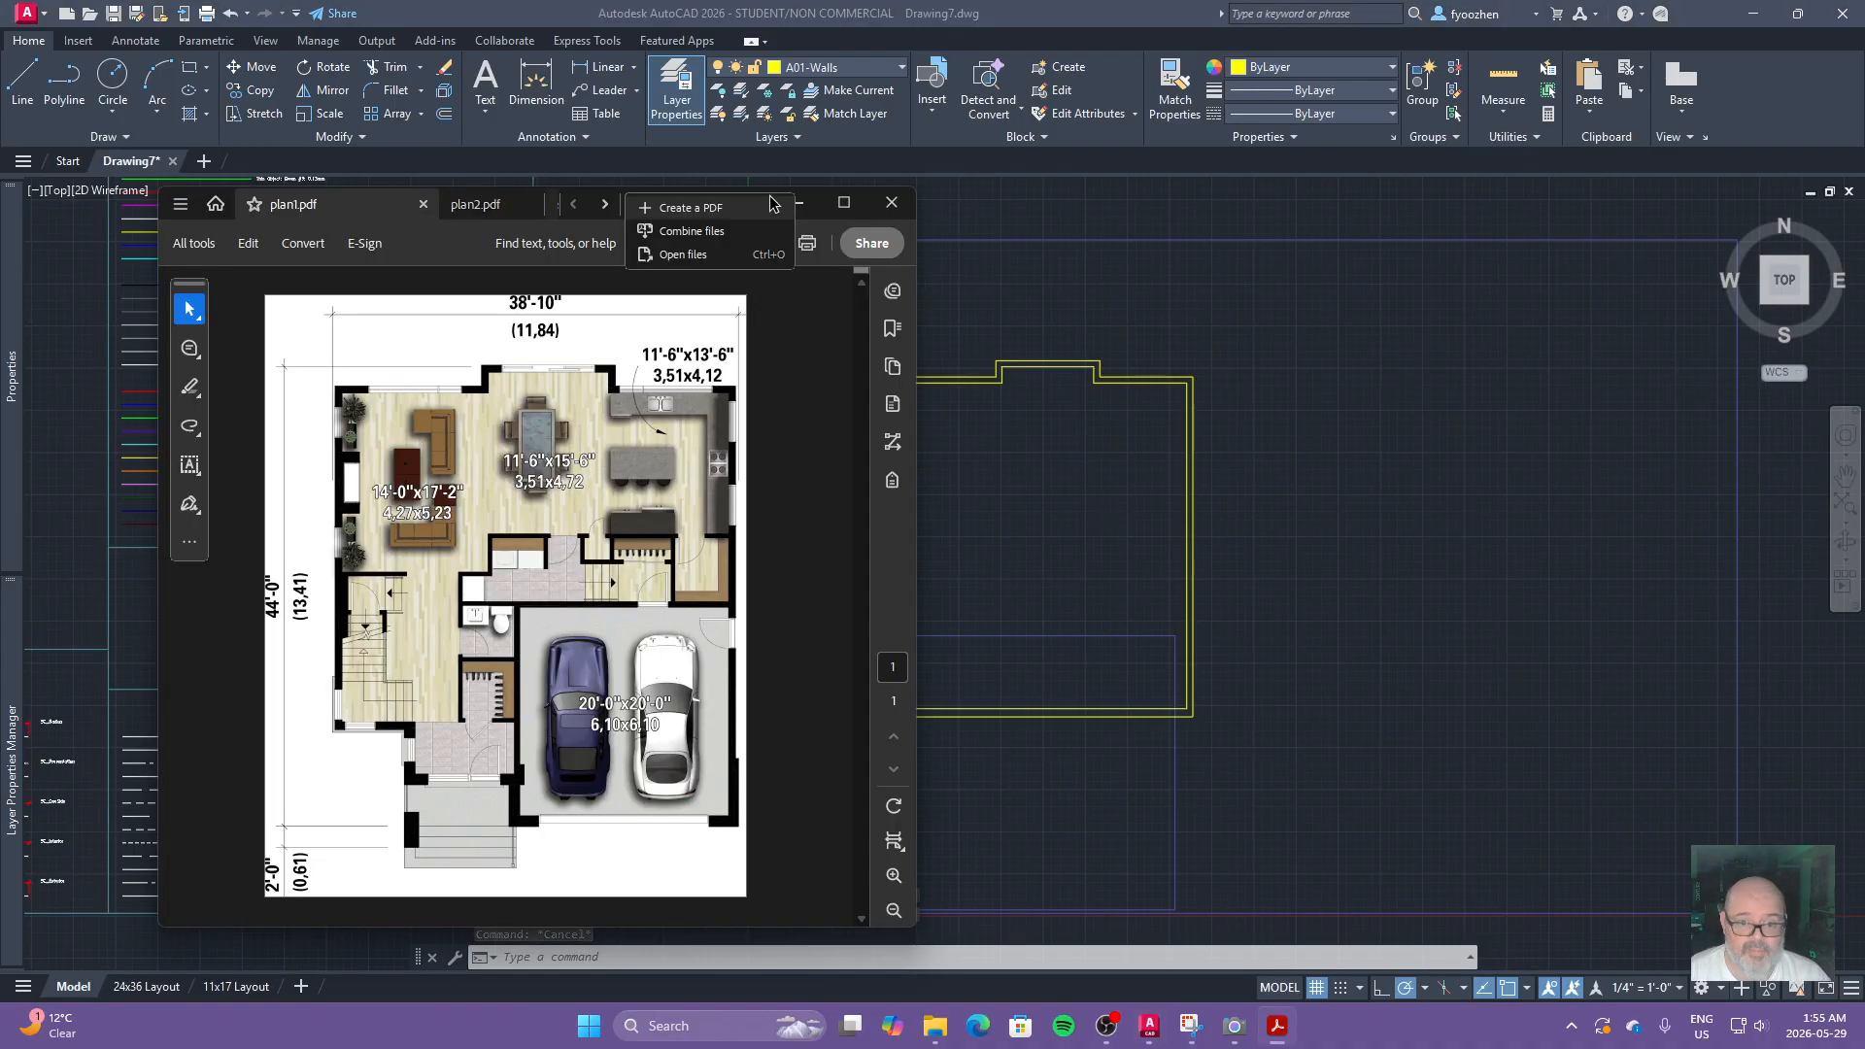
left_click(1409, 565)
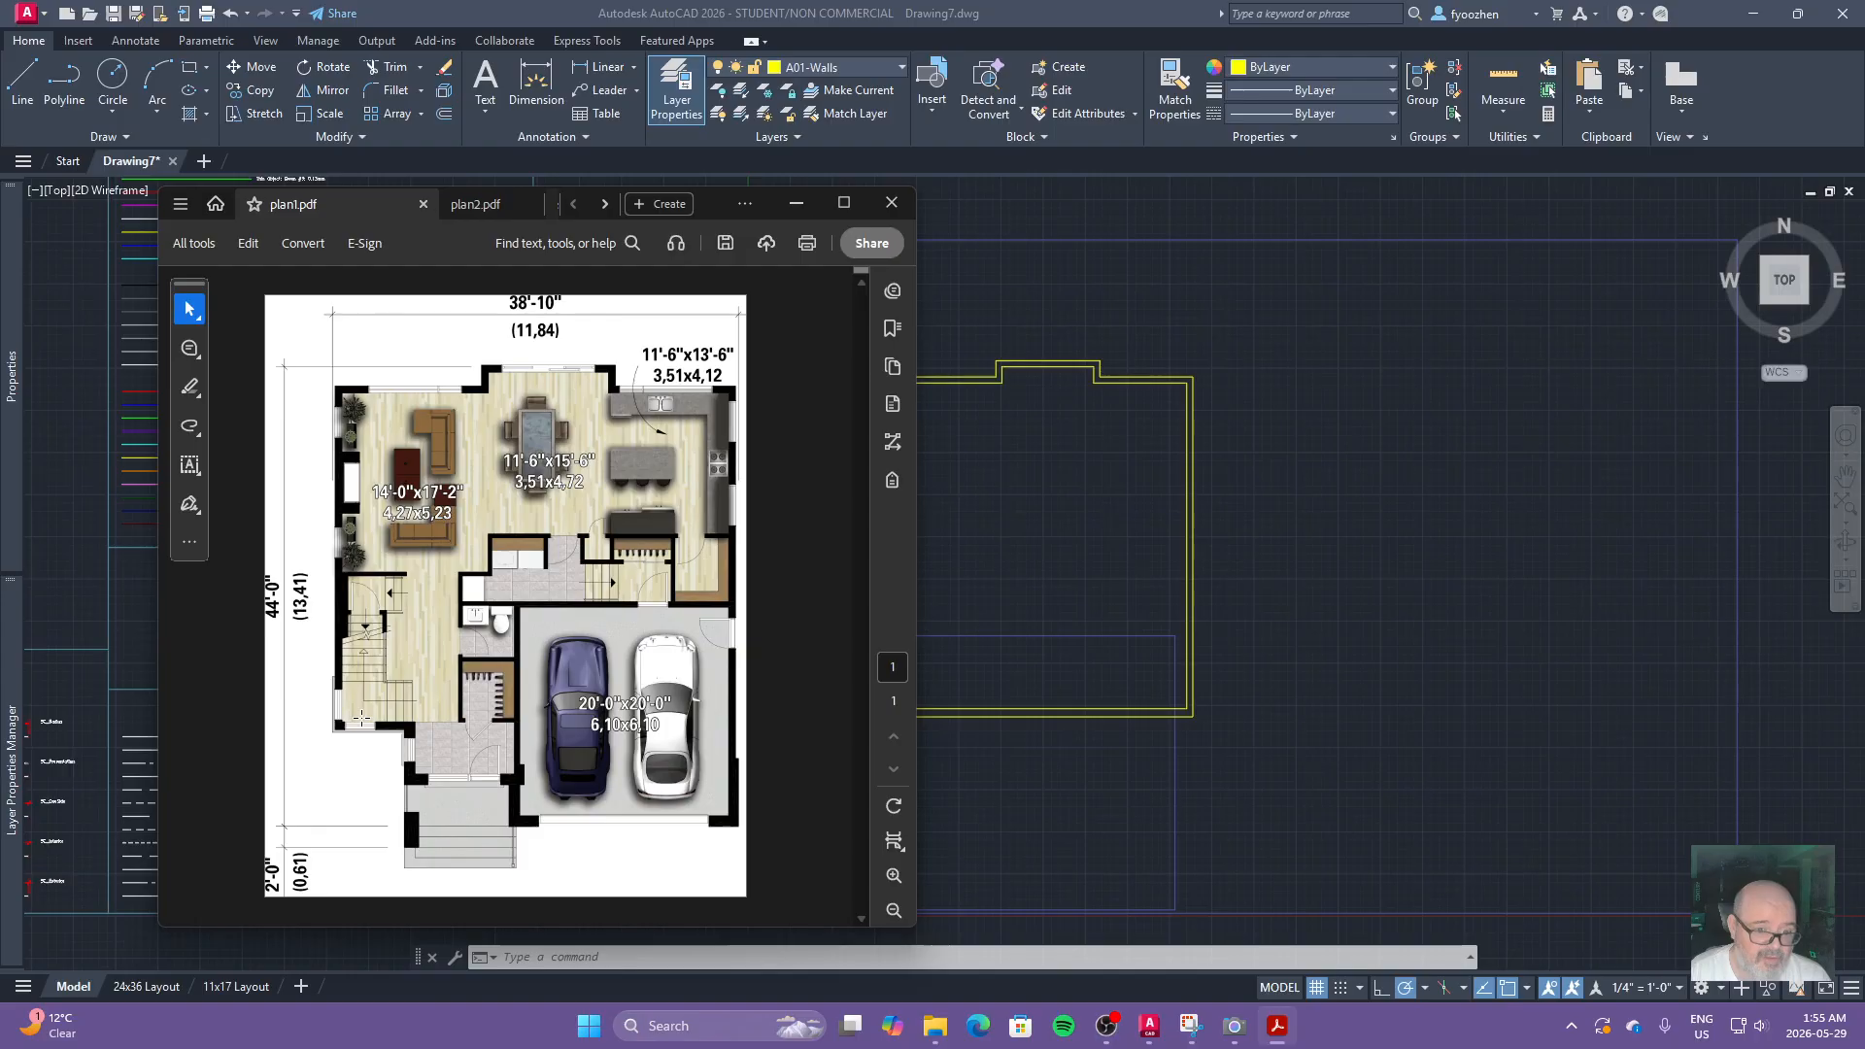
left_click(475, 204)
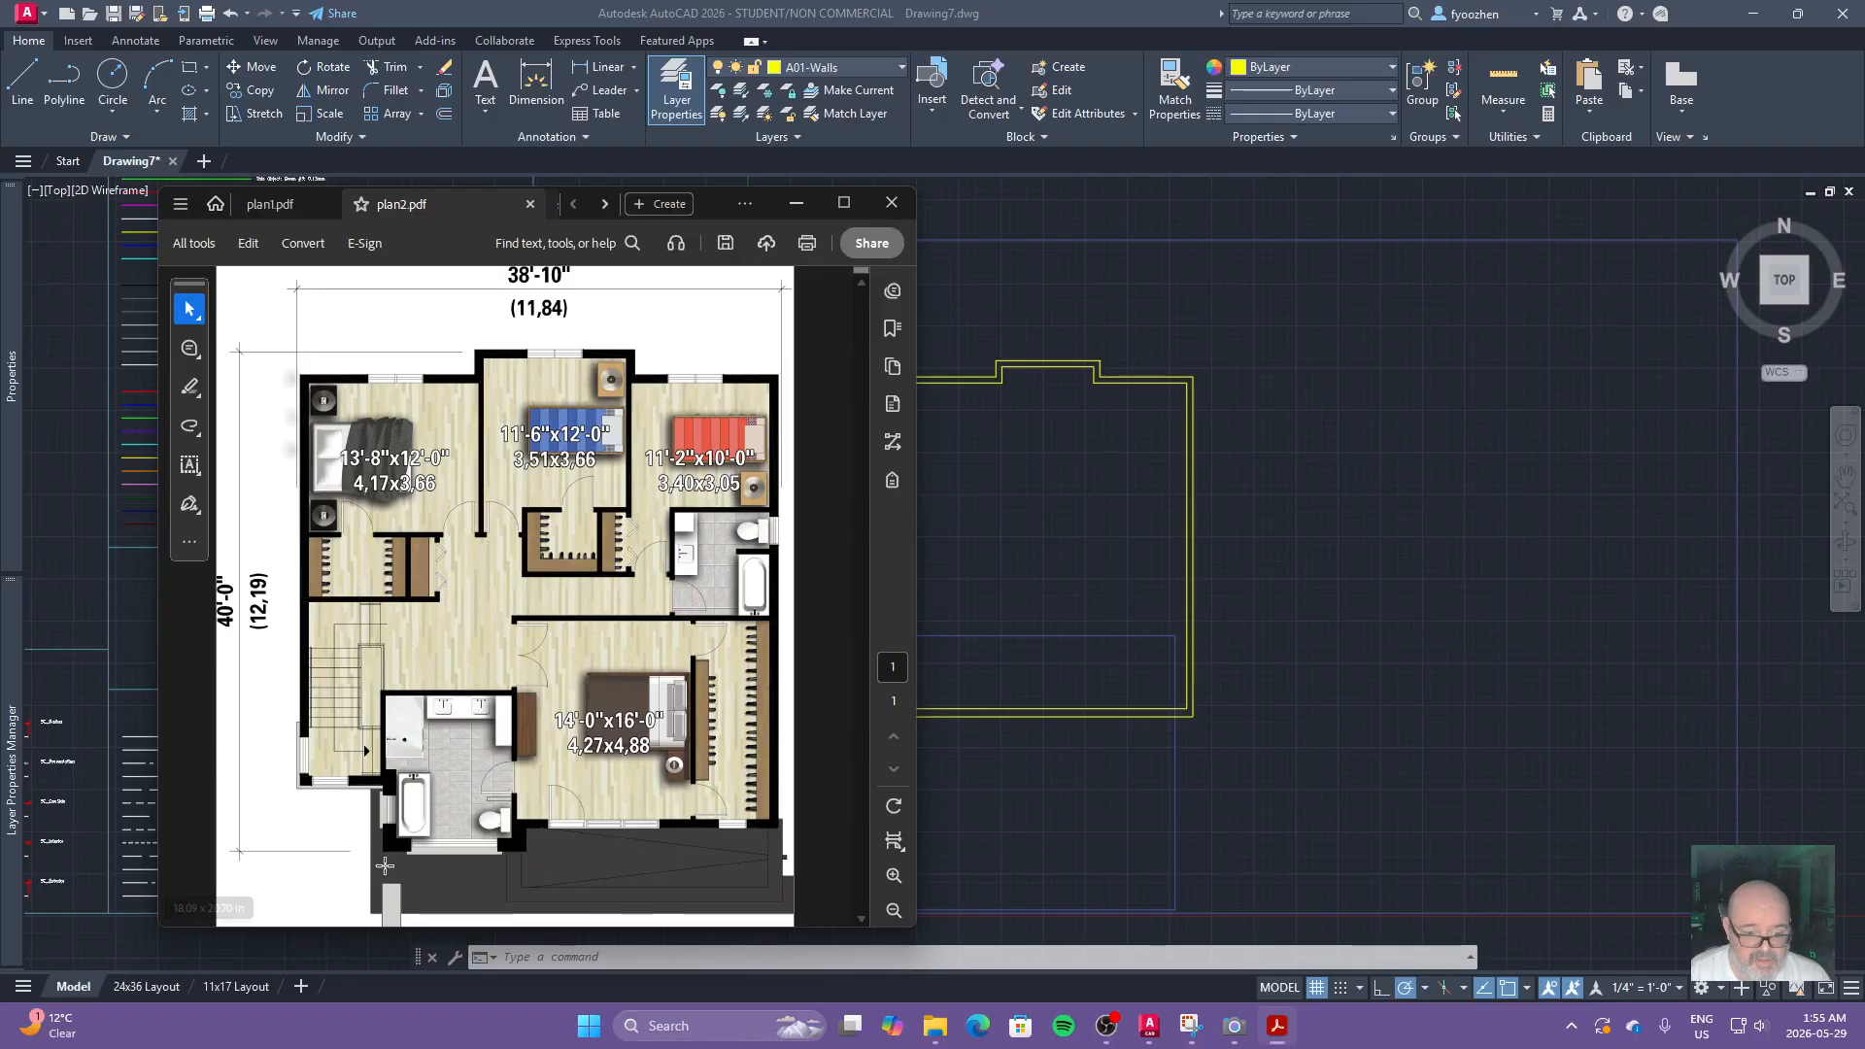
left_click(279, 204)
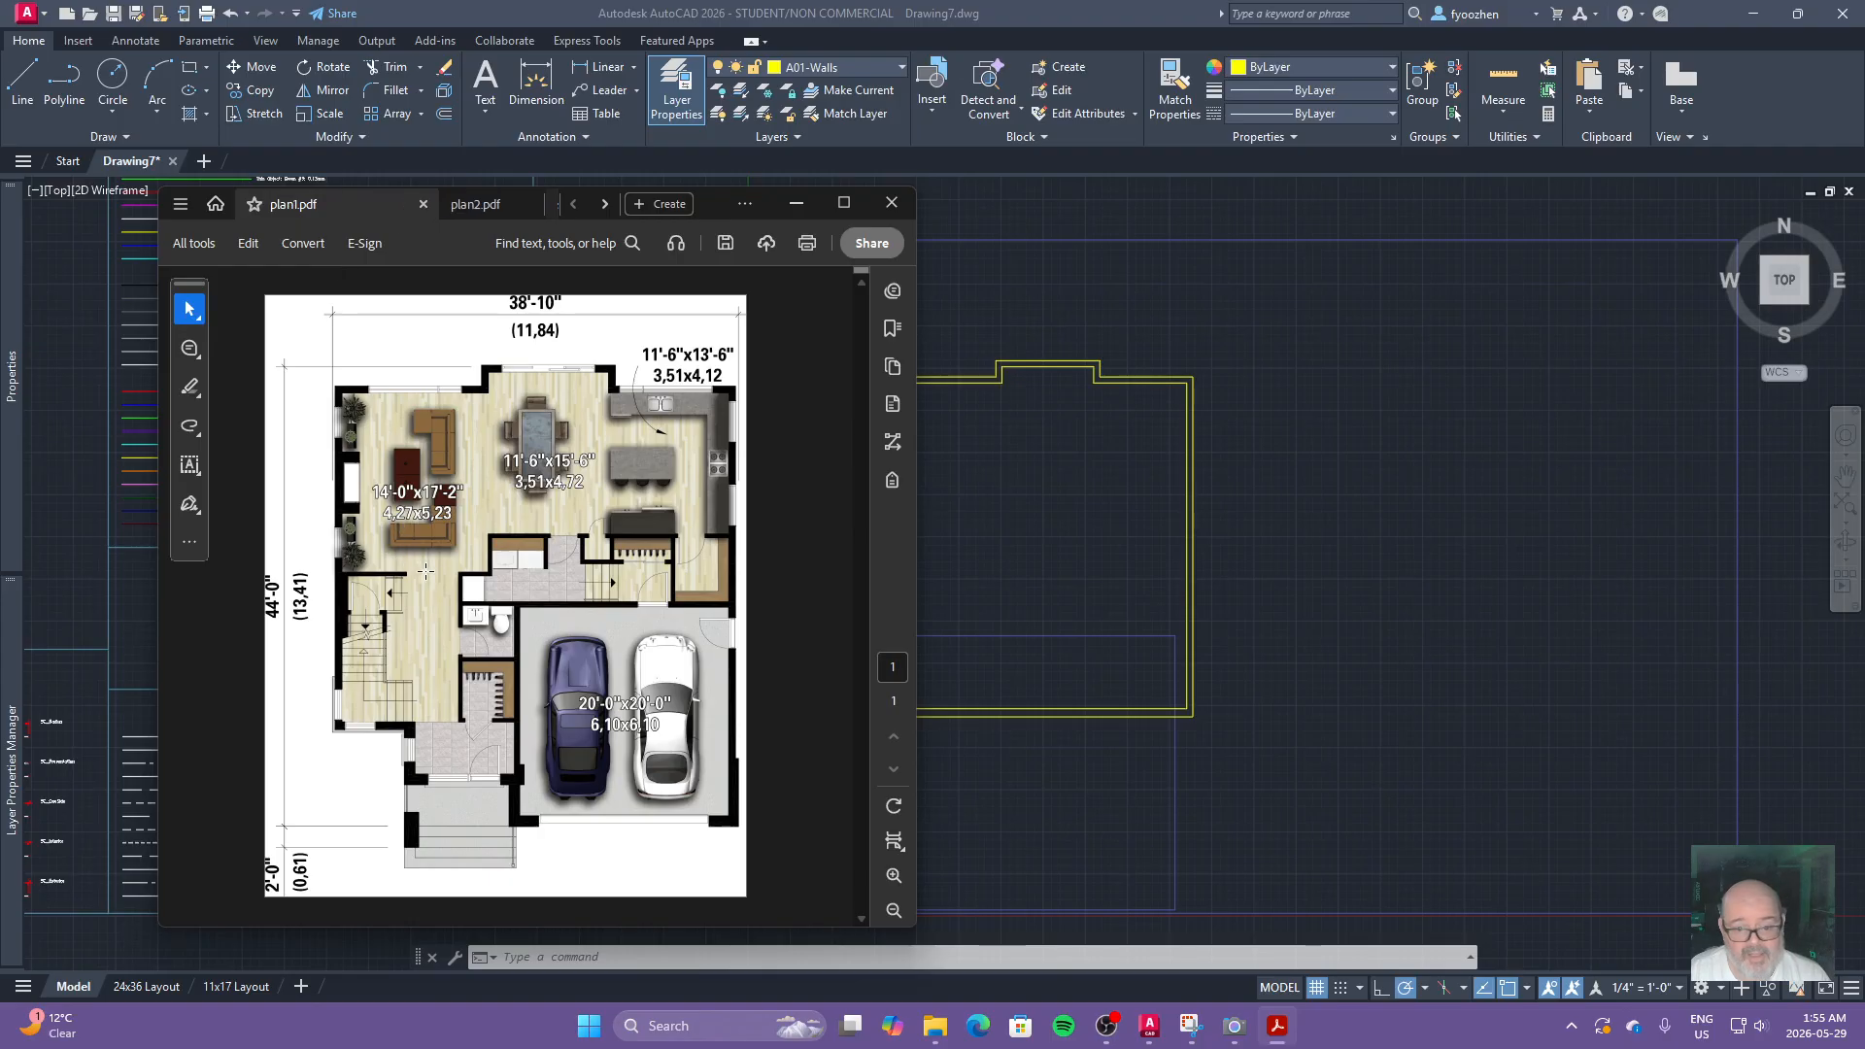
left_click(1141, 550)
middle_click_drag(1039, 558, 1022, 597)
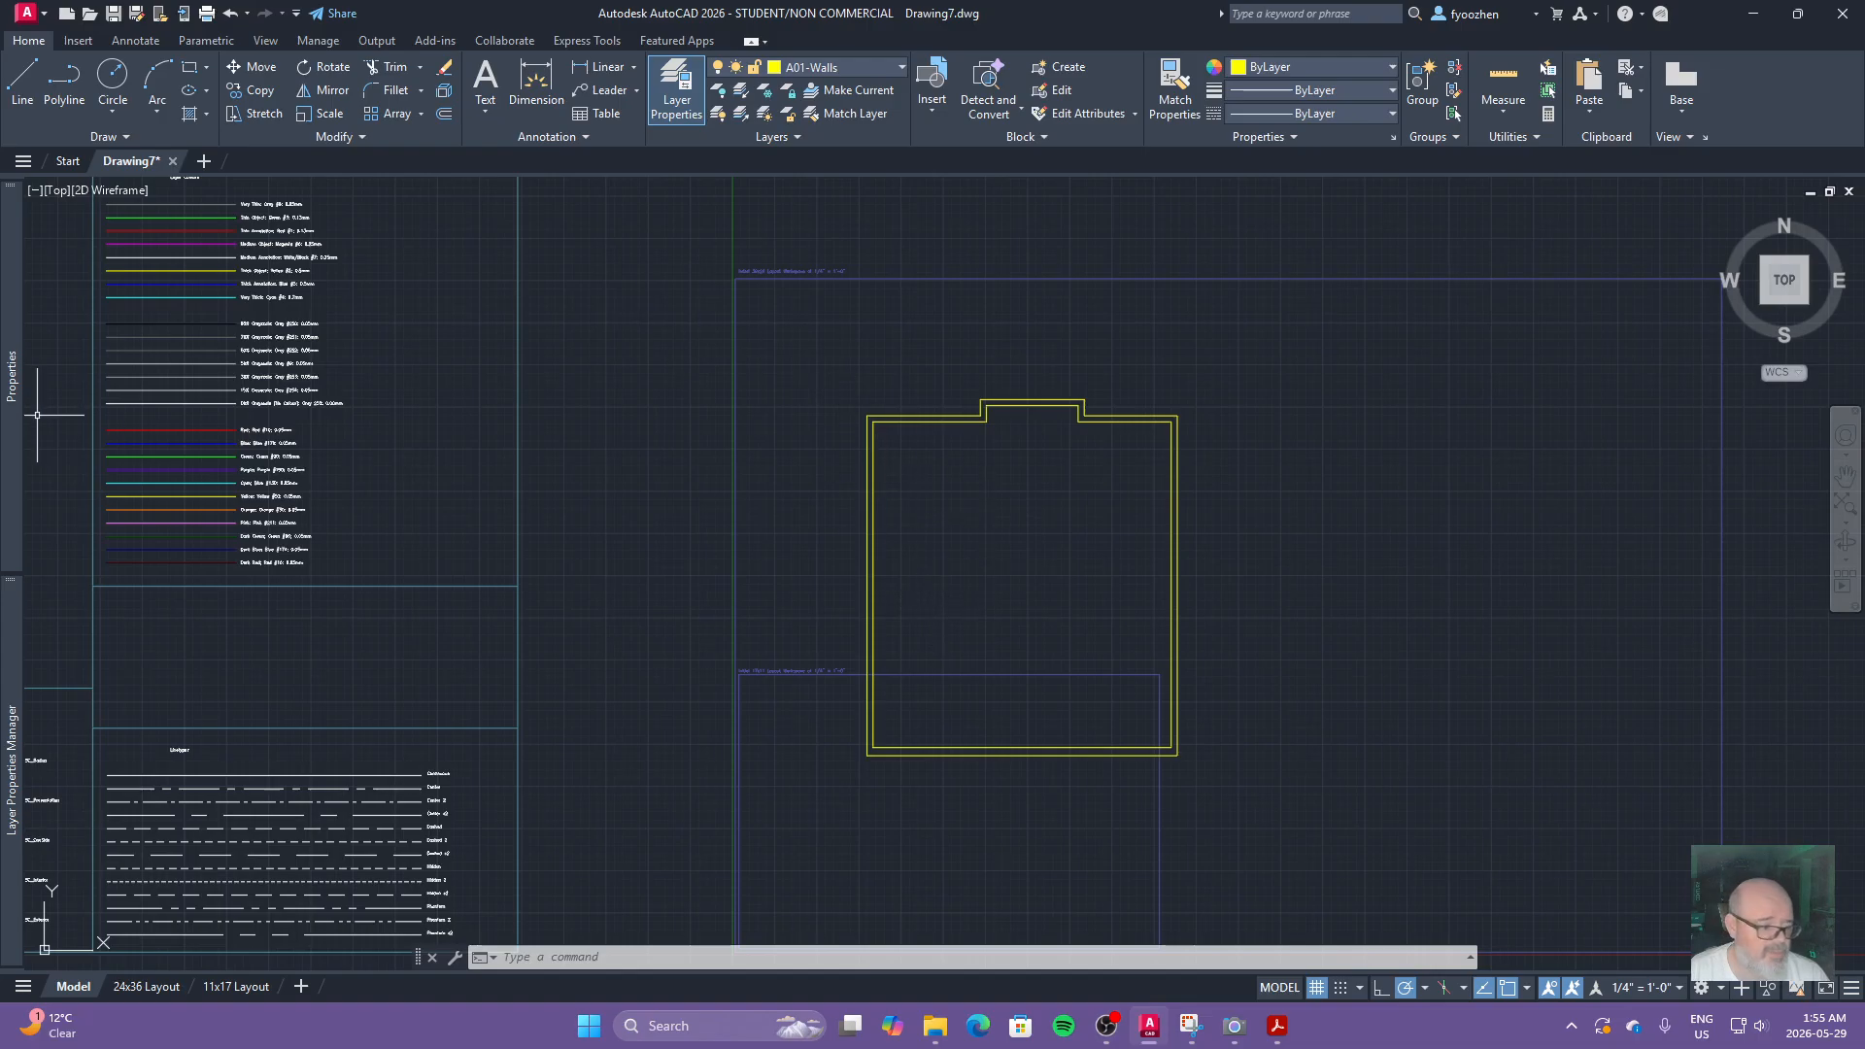
Step: Check the garage size on plan1.pdf and offset the right wall's inner line 20' into the house
key("alt+Tab")
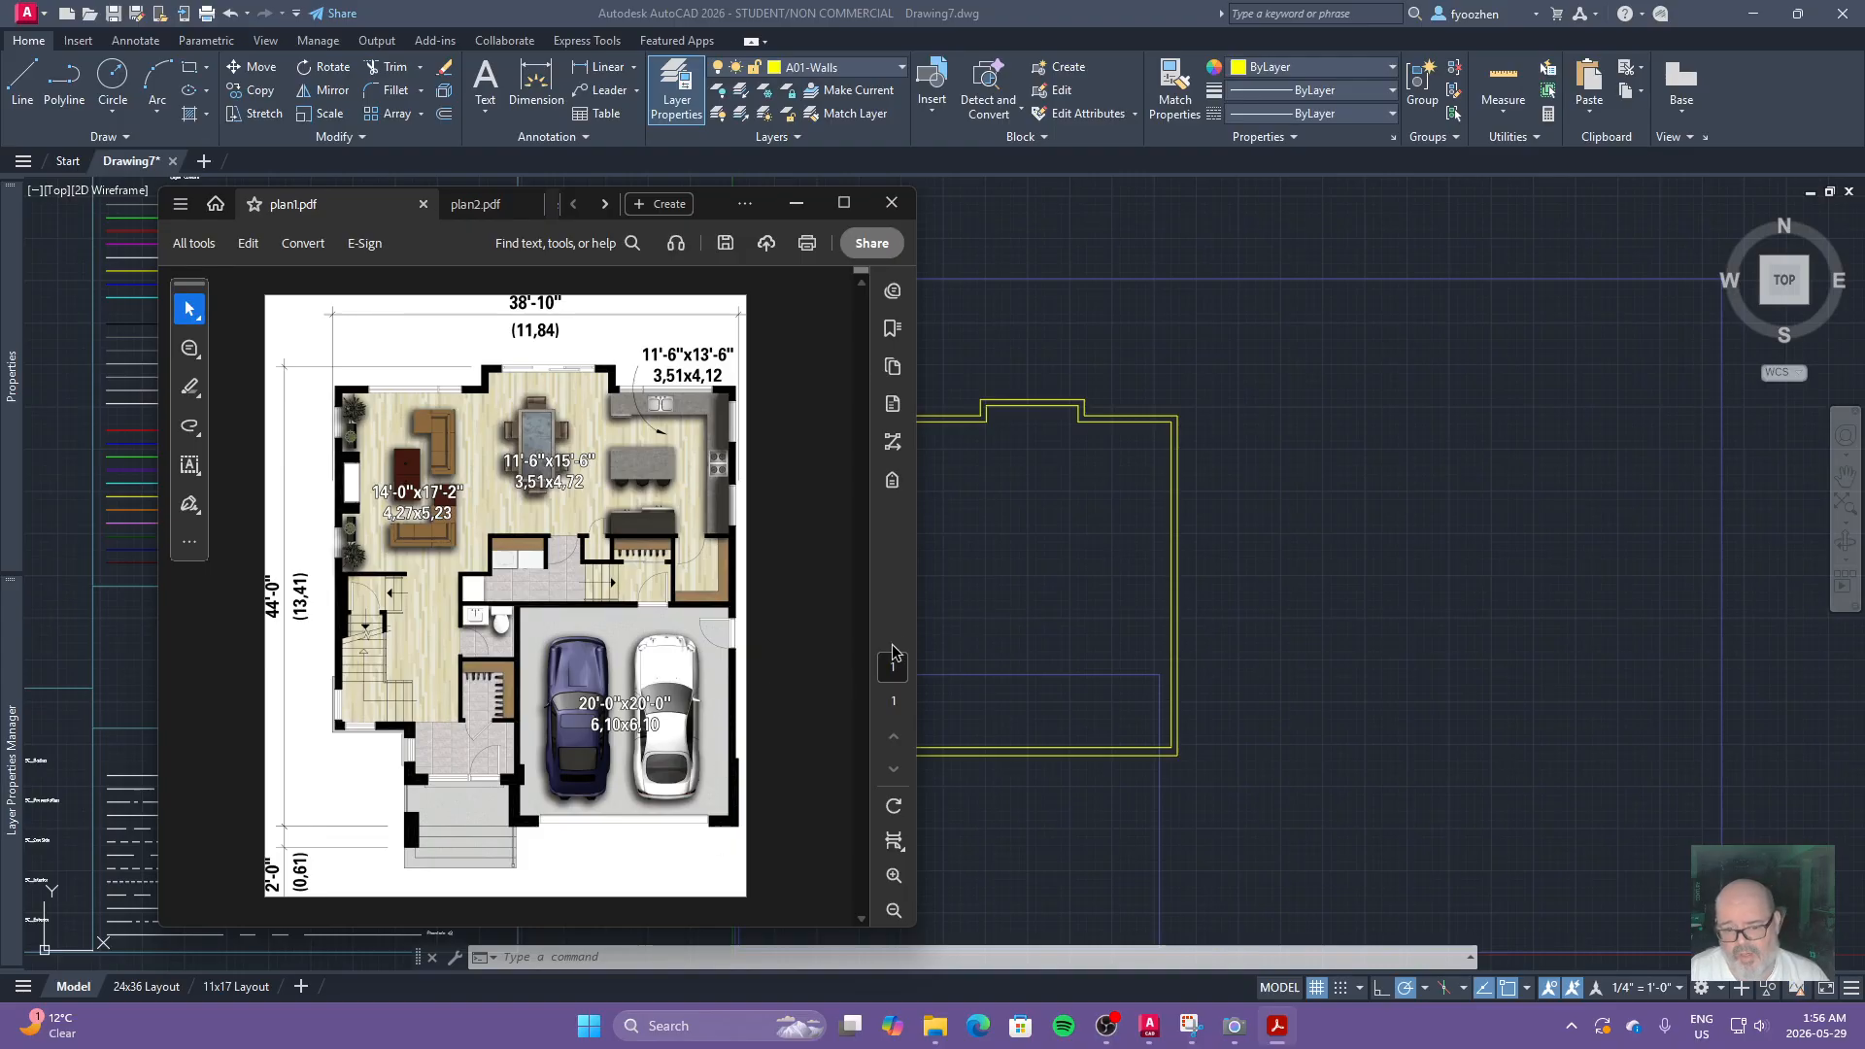
left_click(1046, 599)
key("Escape")
key("Escape")
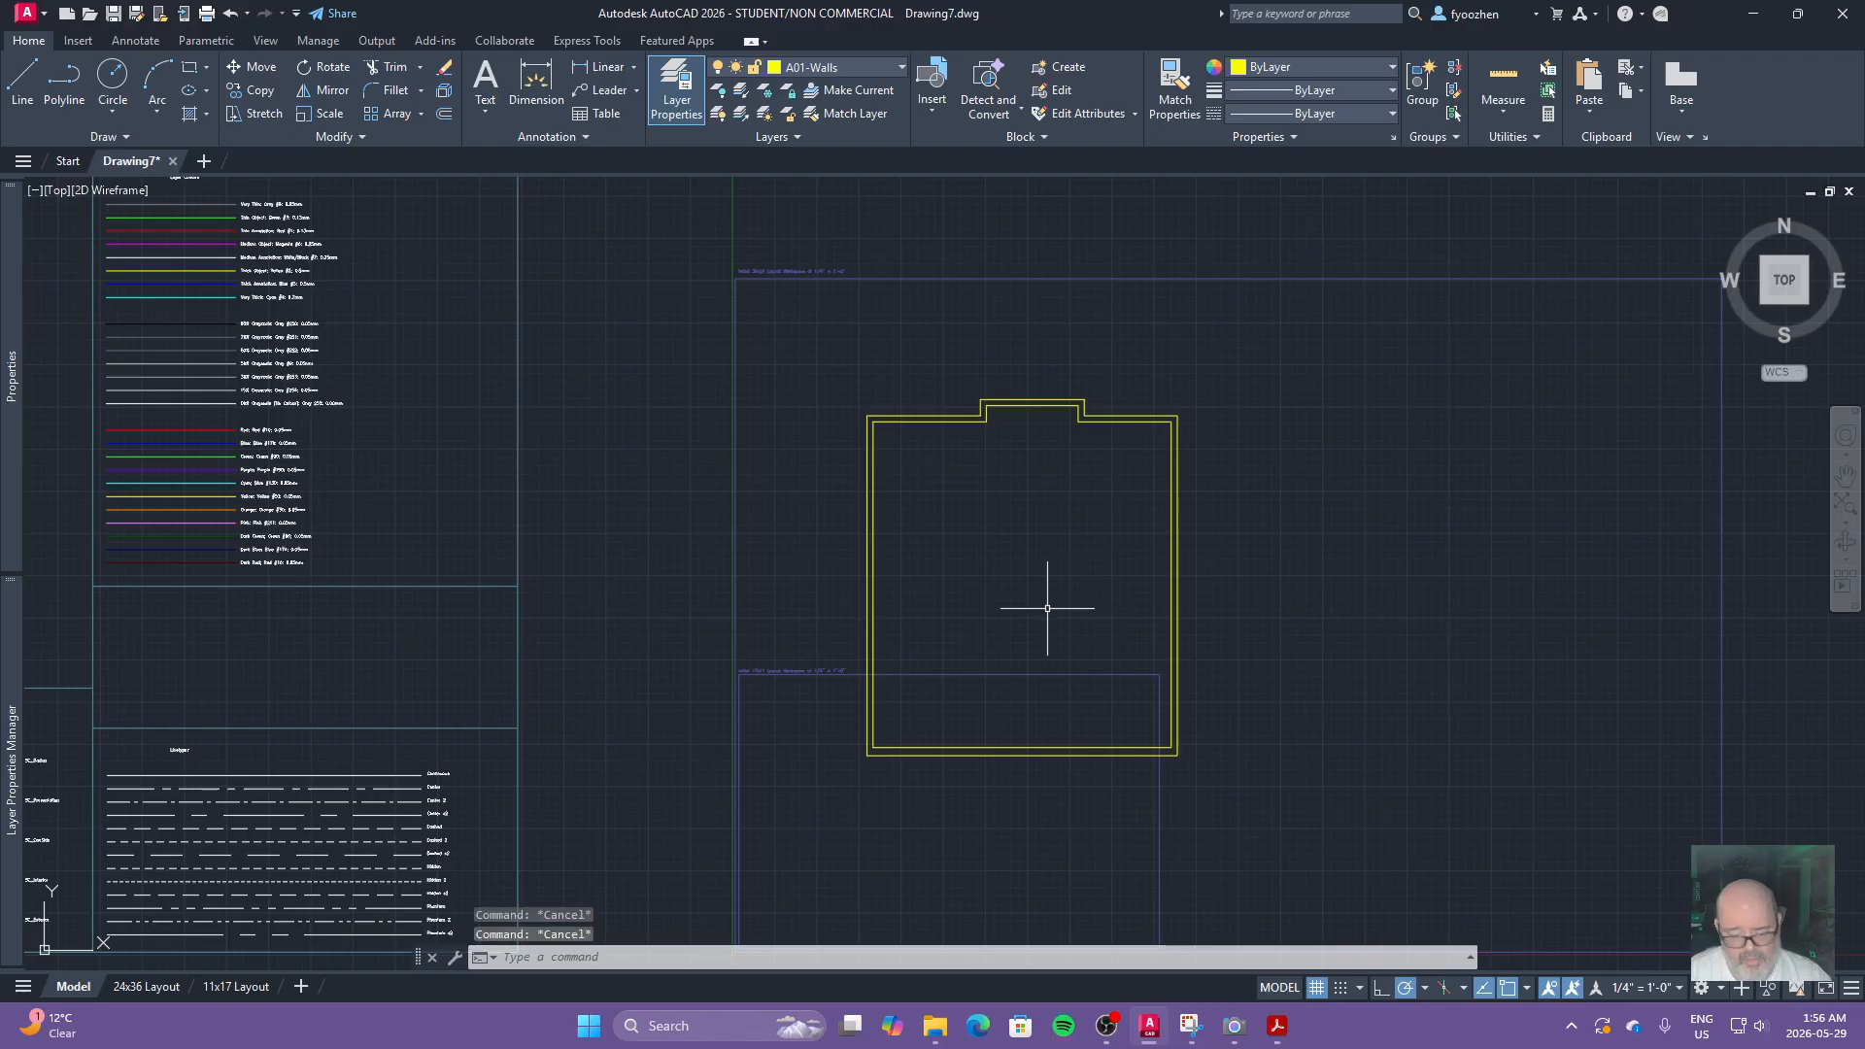
type("o")
key("Return")
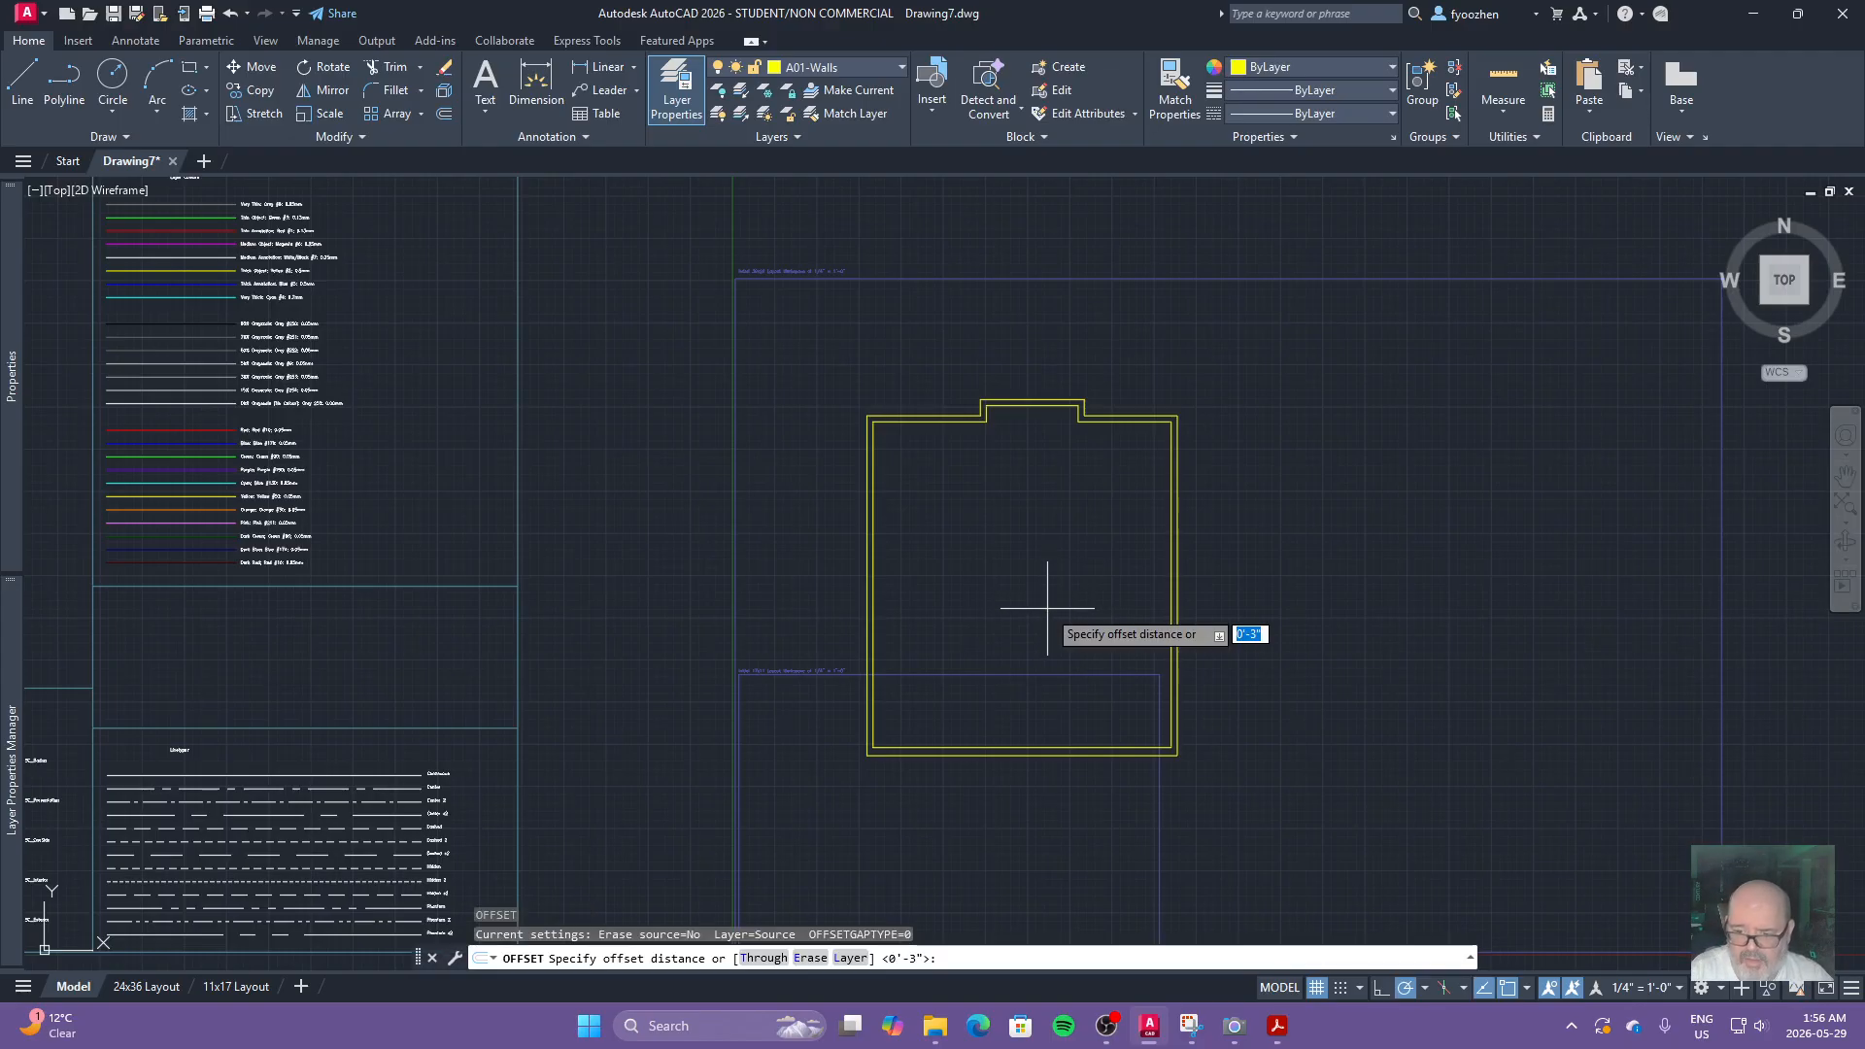
type("20")
key("Return")
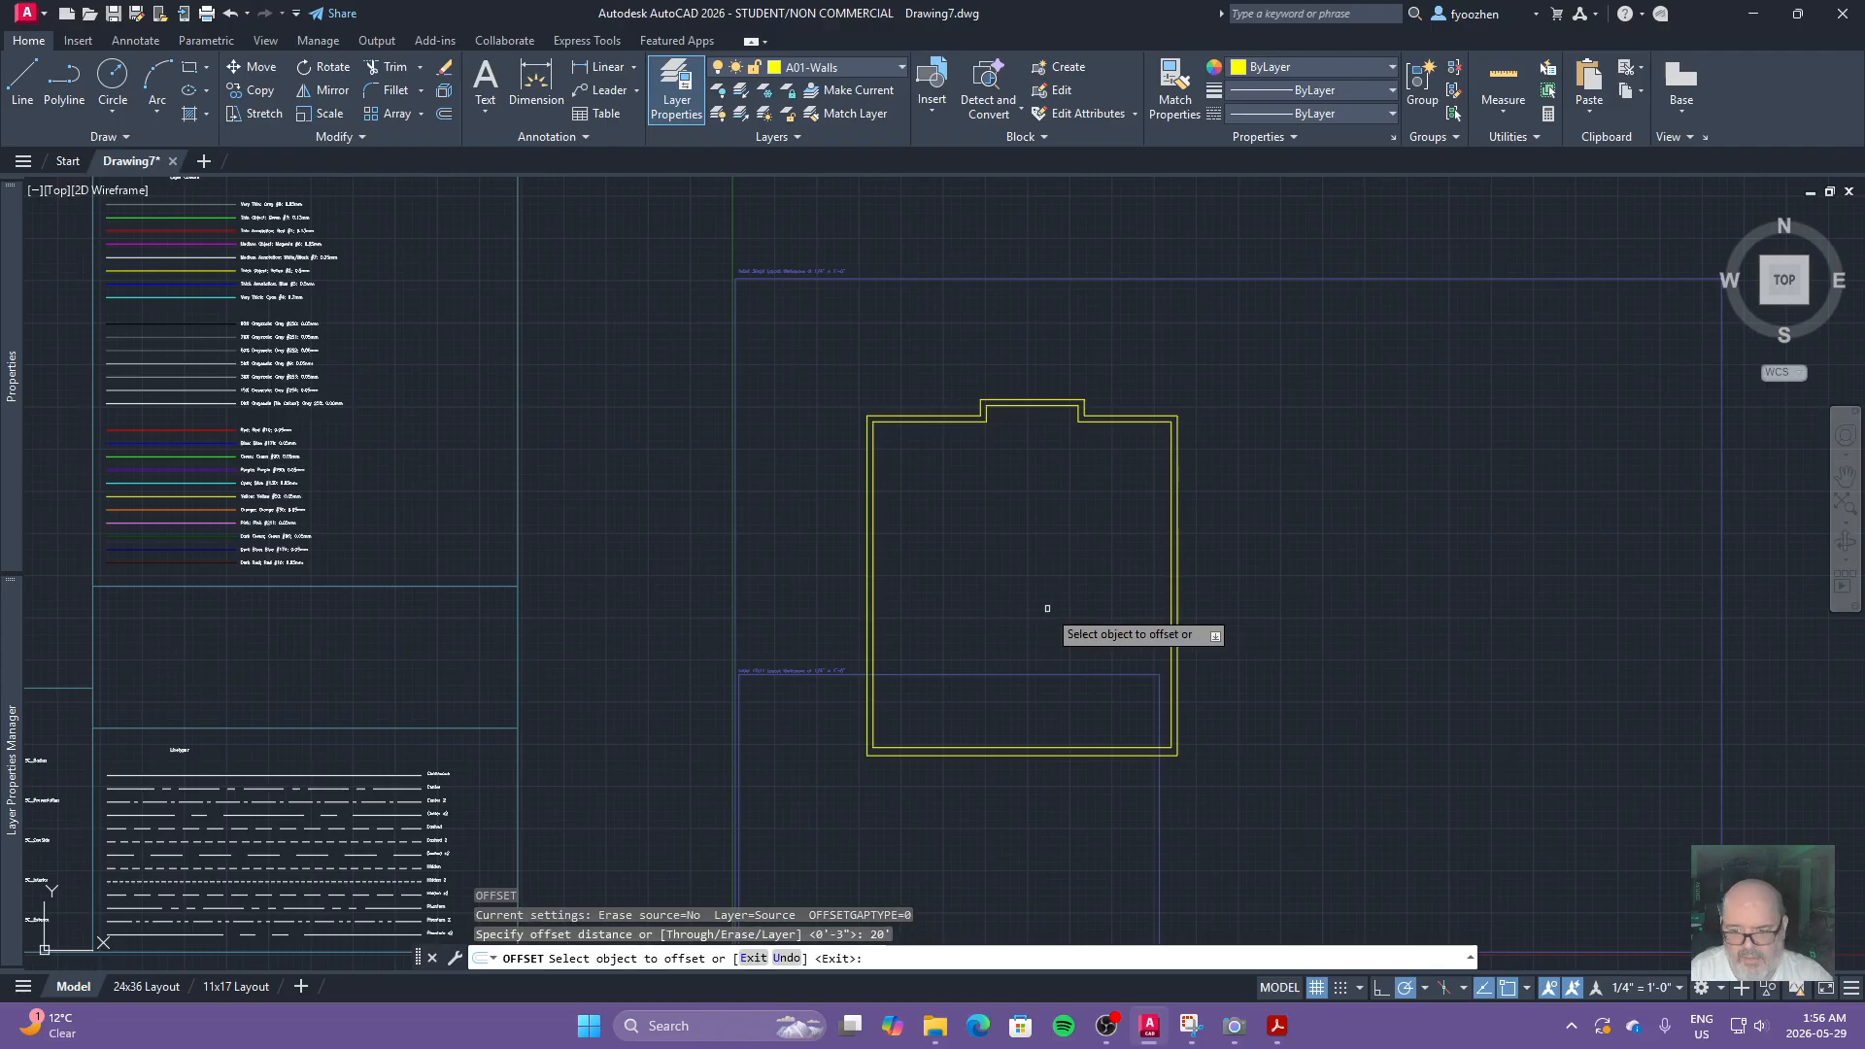
left_click(1171, 674)
left_click(1033, 612)
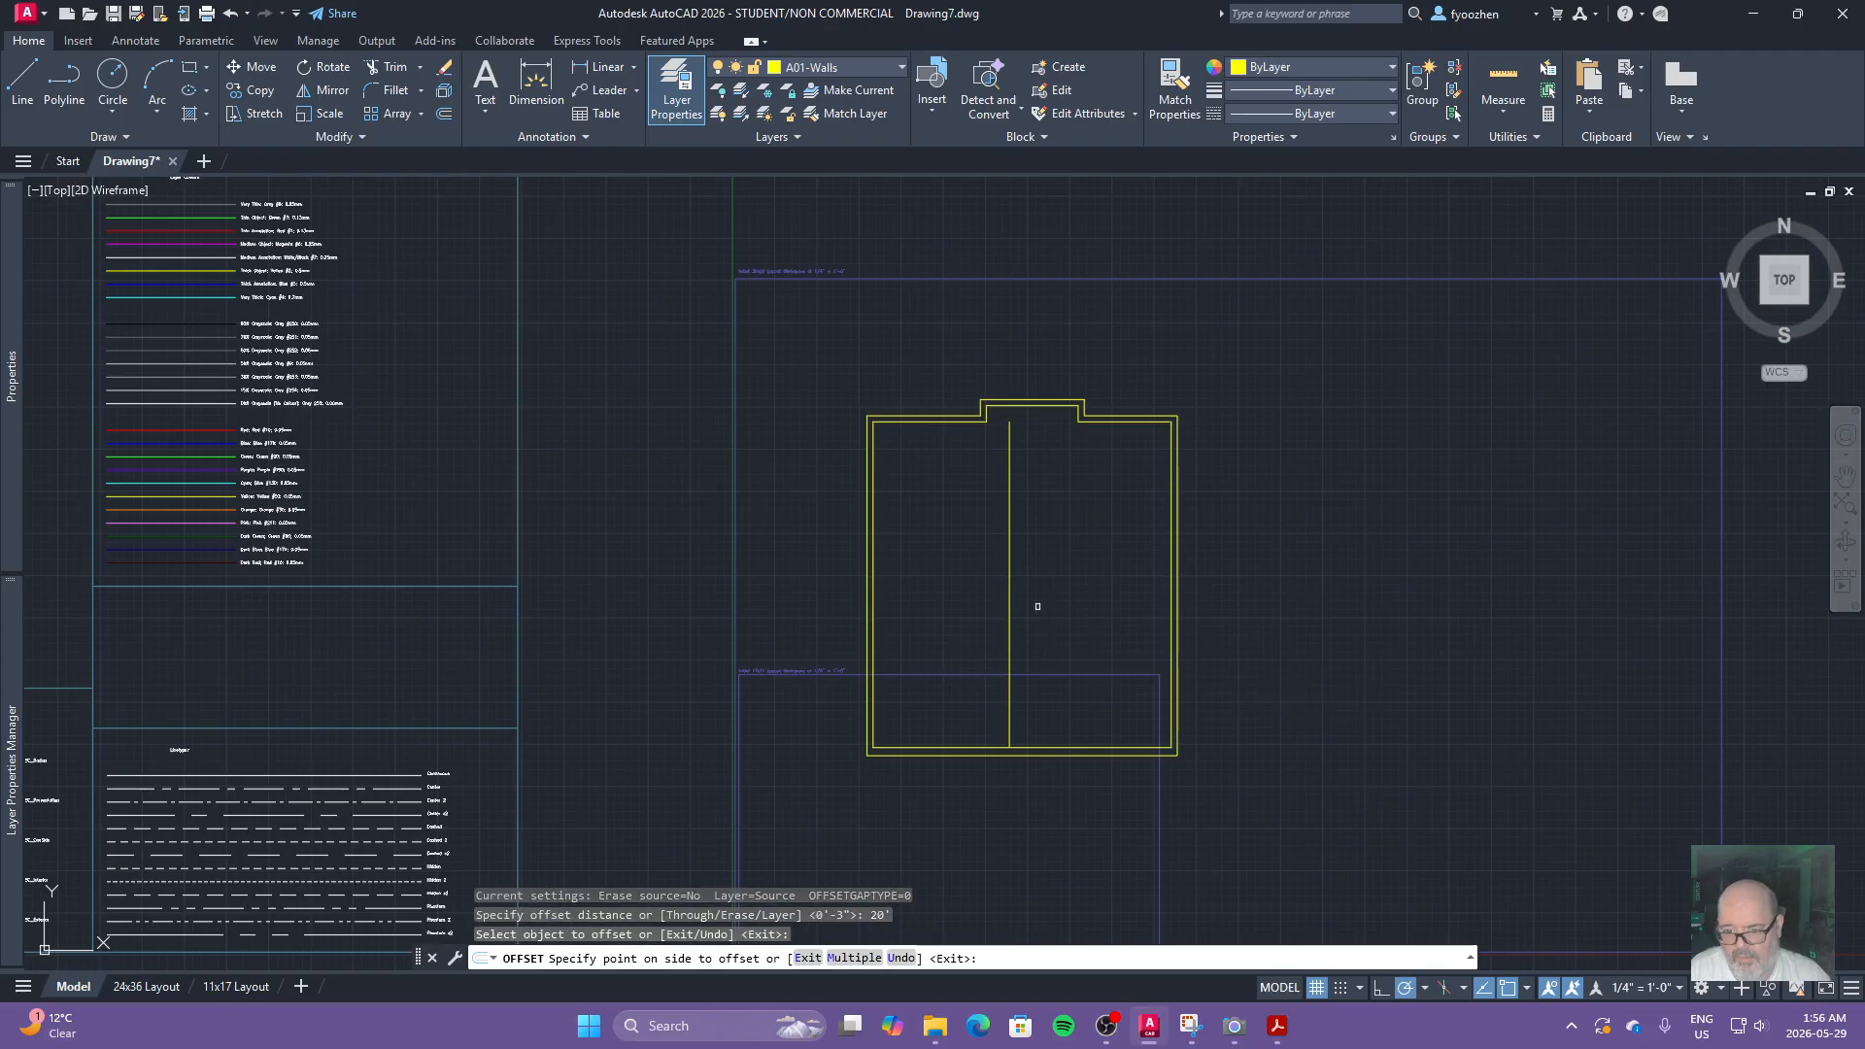
key("Escape")
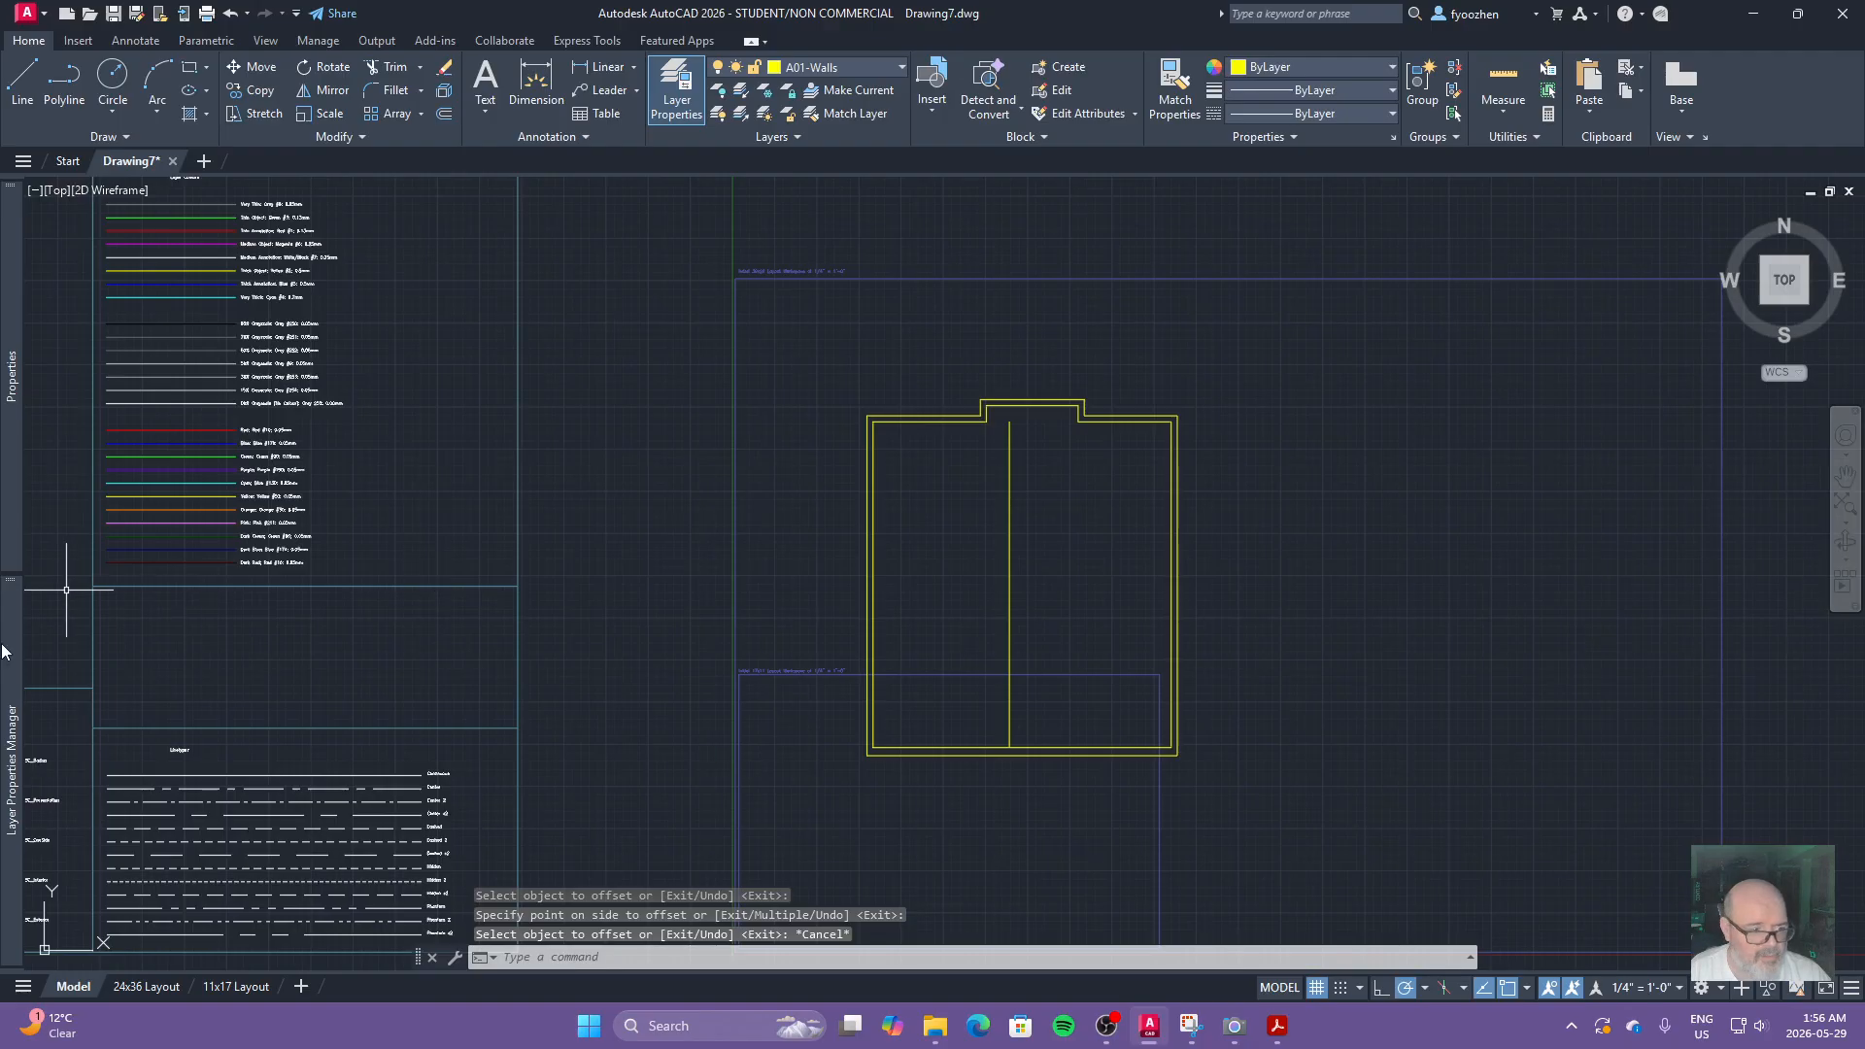
Step: Recheck the garage on the plan and offset the front wall's inner line 20' toward the back of the house
key("alt+Tab")
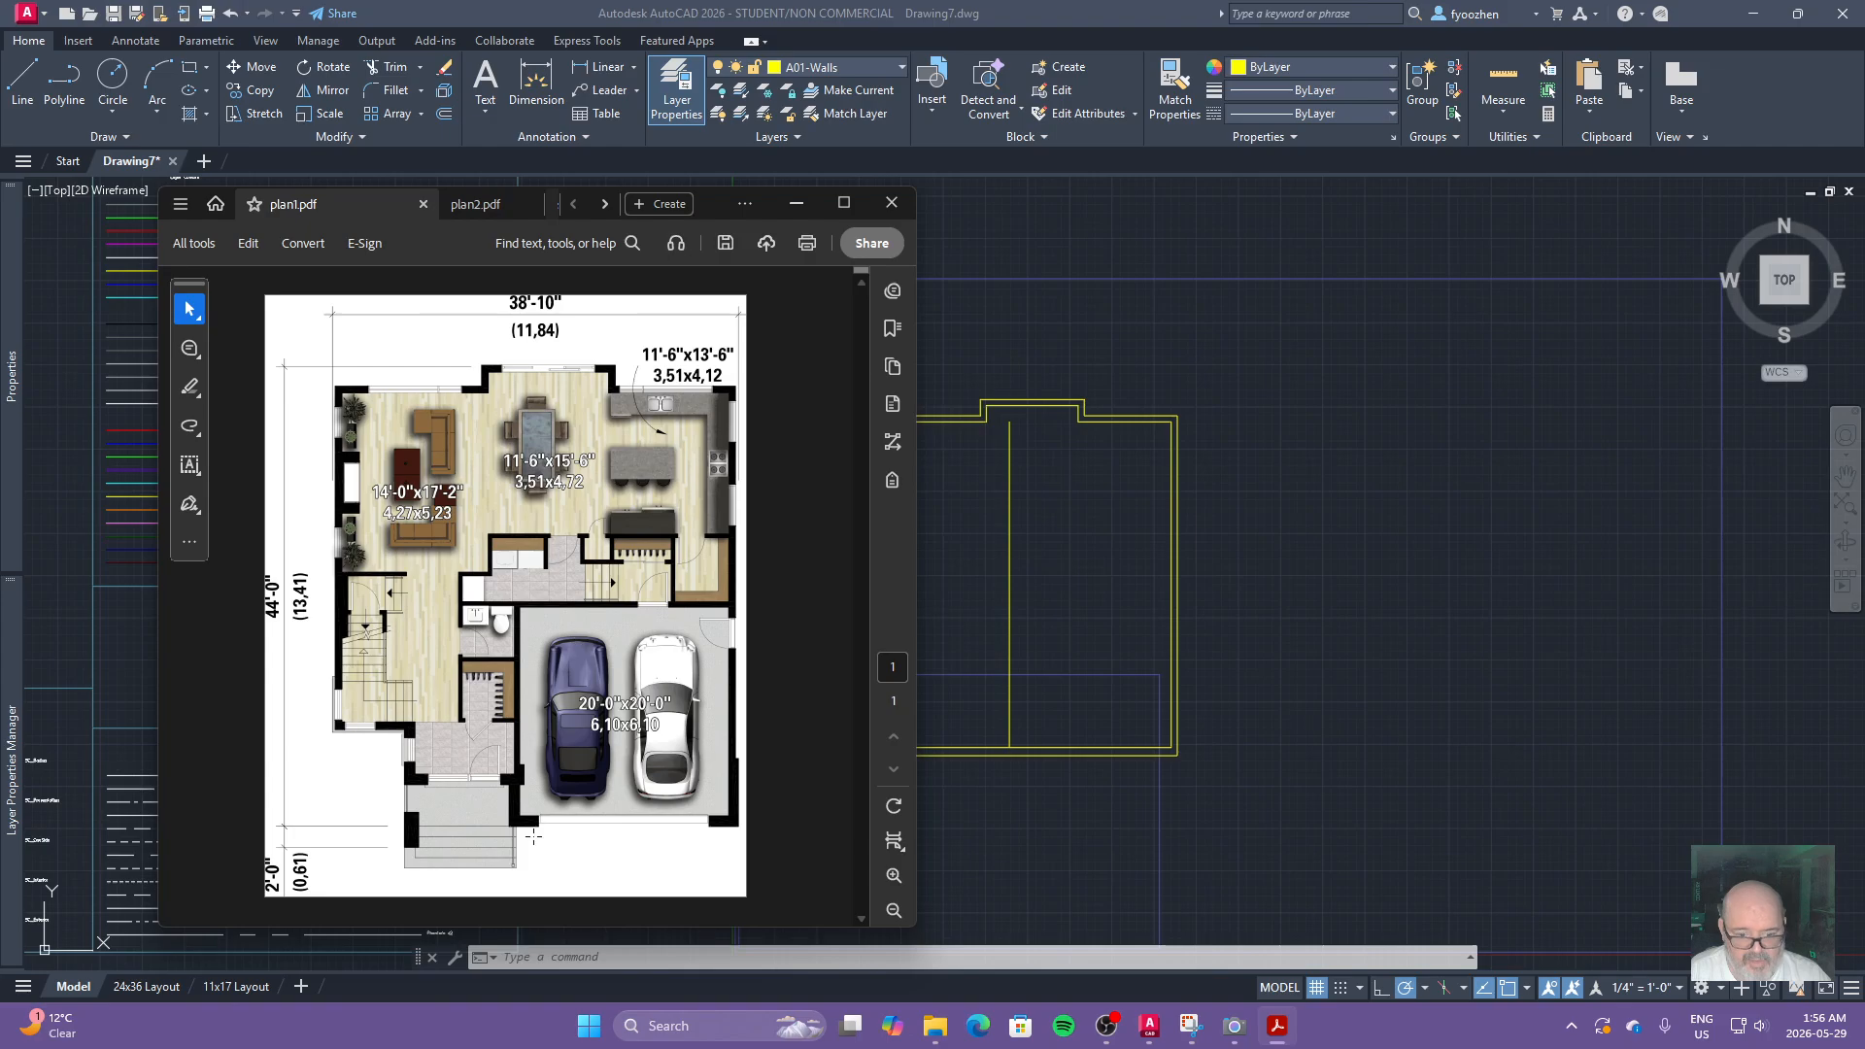
left_click(1061, 688)
type("o")
key("Return")
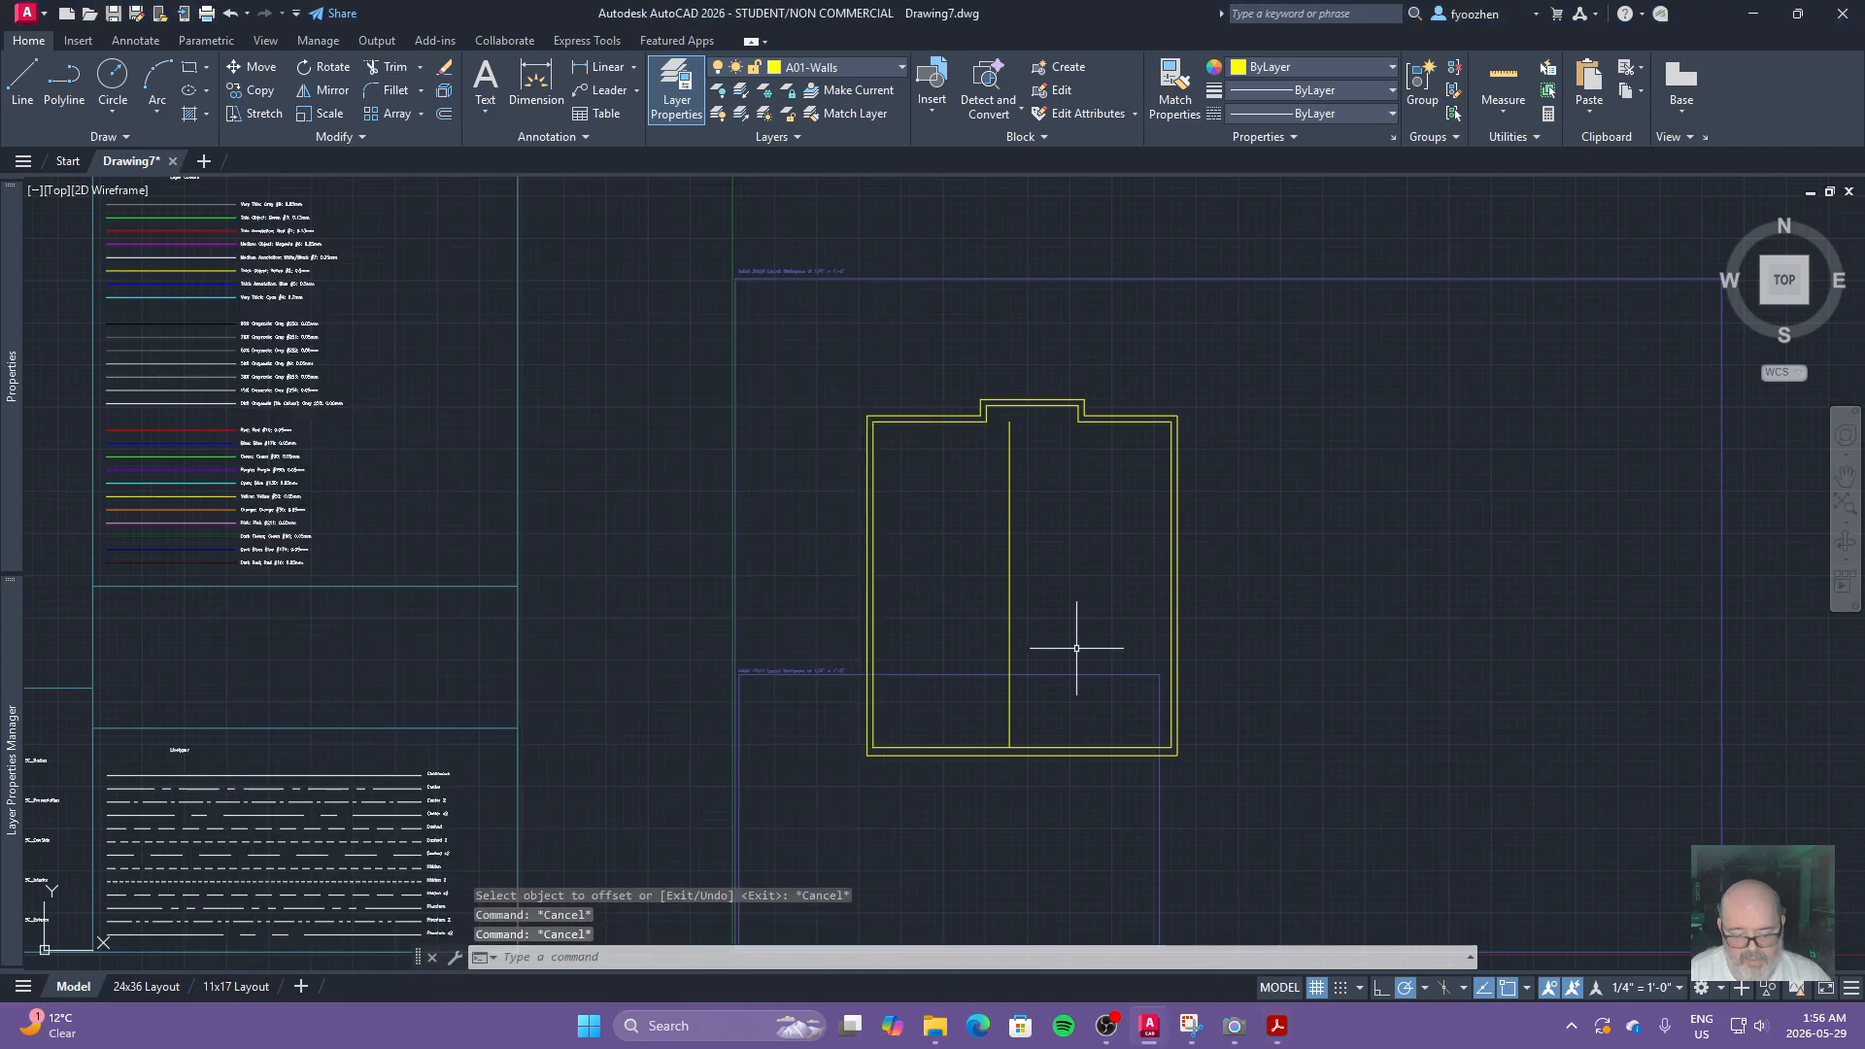
type("20")
key("Return")
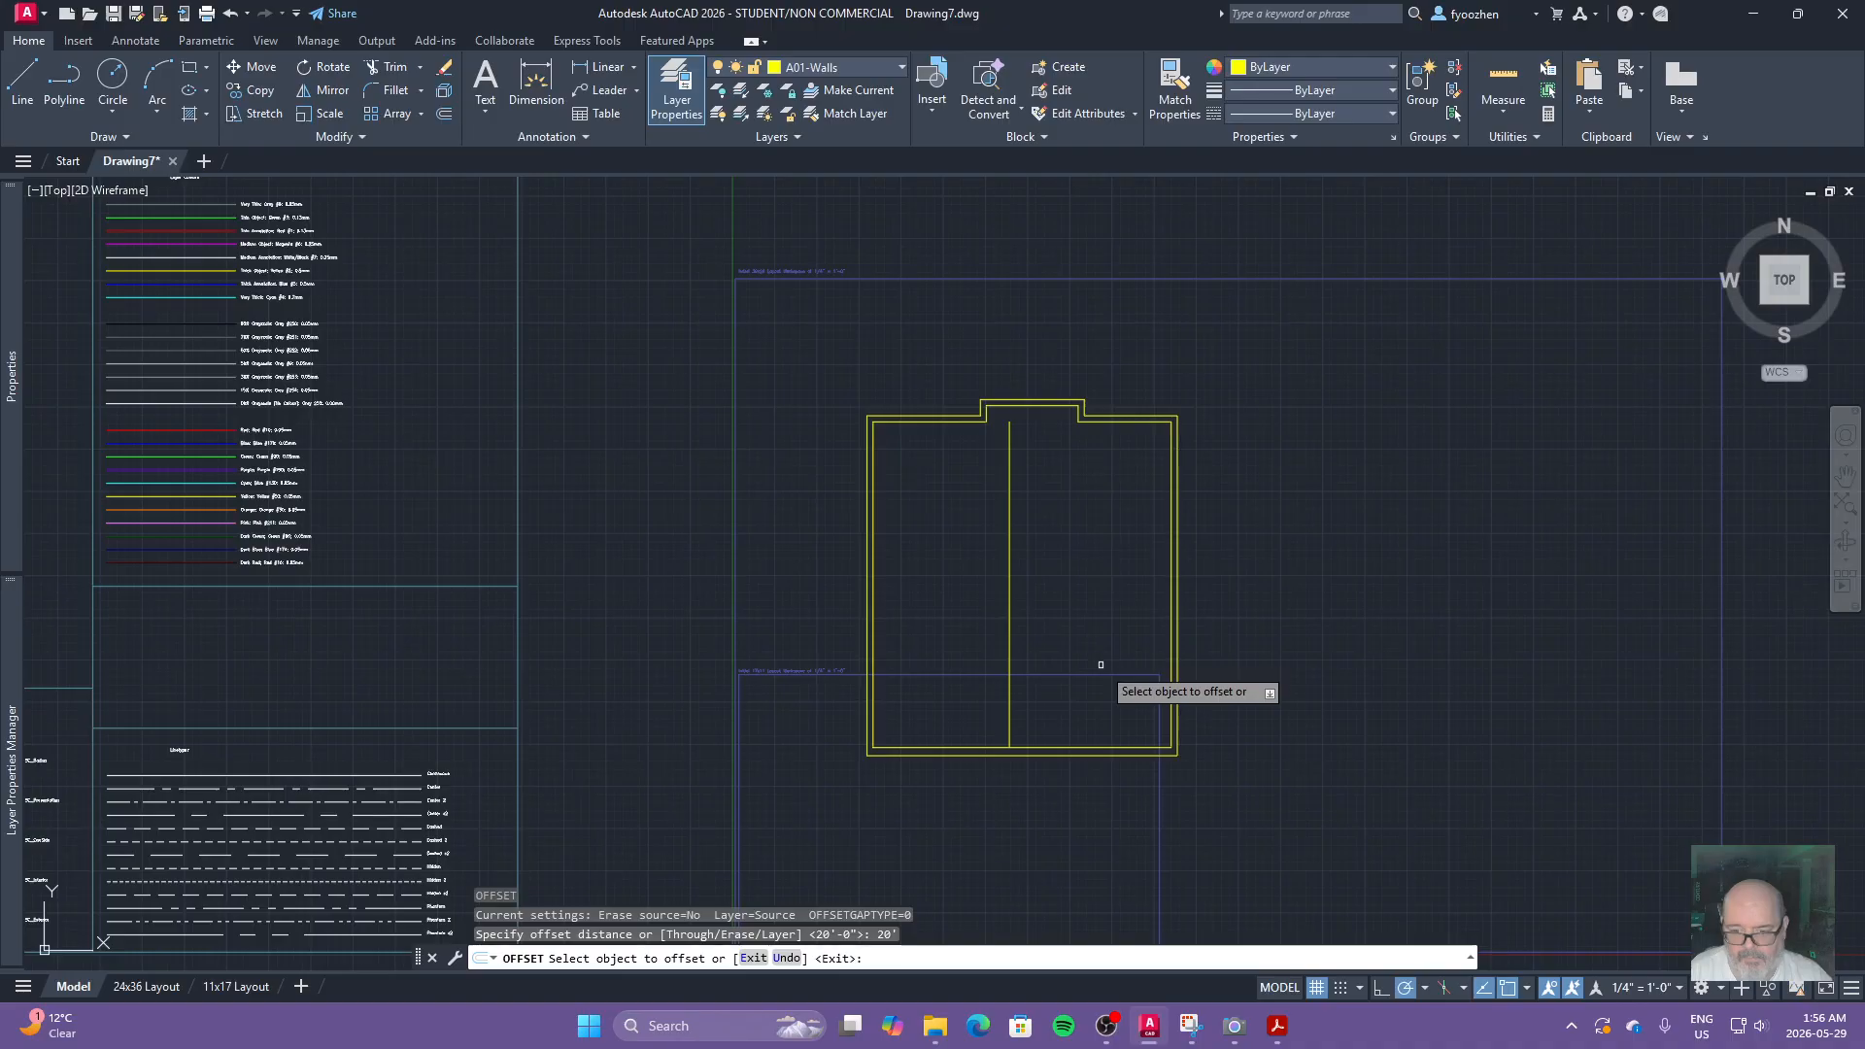
left_click(1107, 748)
left_click(1095, 541)
key("Return")
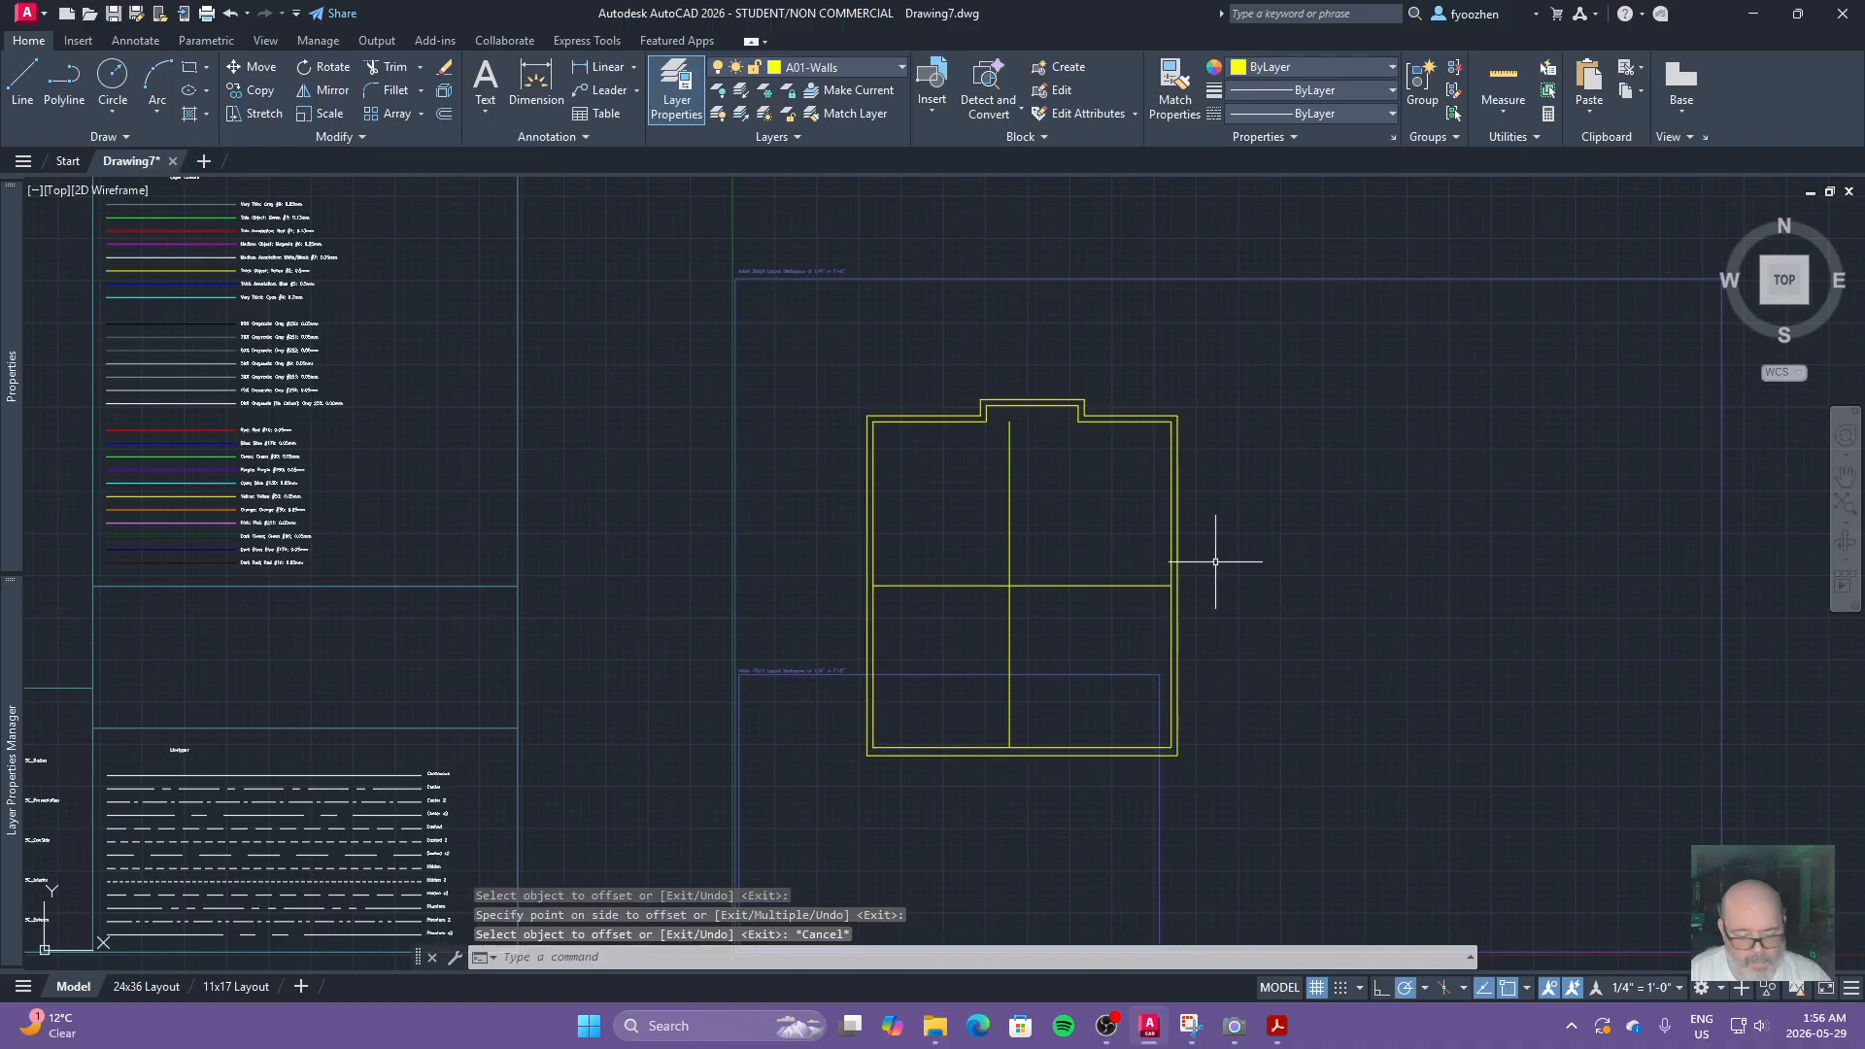
Step: Trim both 20' offset lines beyond their intersection to leave the garage's inner corner
type("tr")
key("Return")
left_click_drag(1041, 541, 940, 612)
key("Escape")
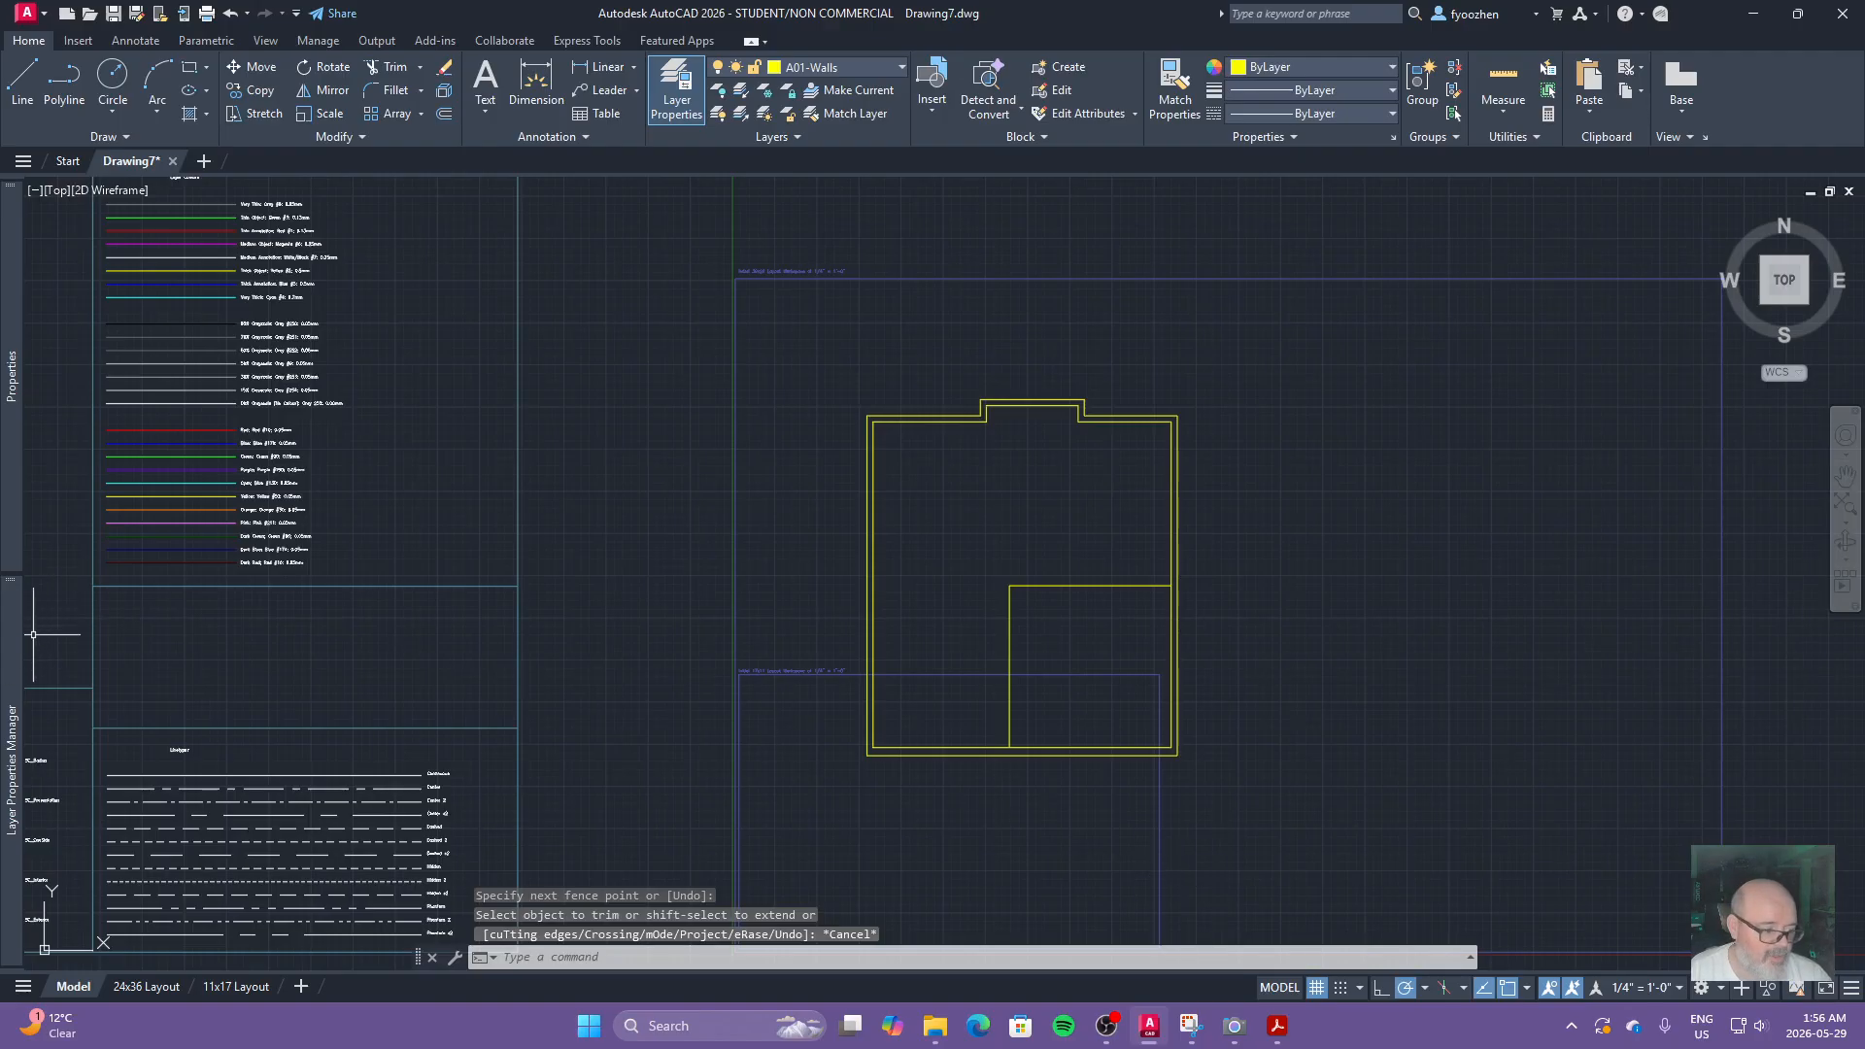
Step: Switch to Acrobat to review the ground-floor layout around the garage on plan1.pdf, and return to the AutoCAD drawing
key("alt+Tab")
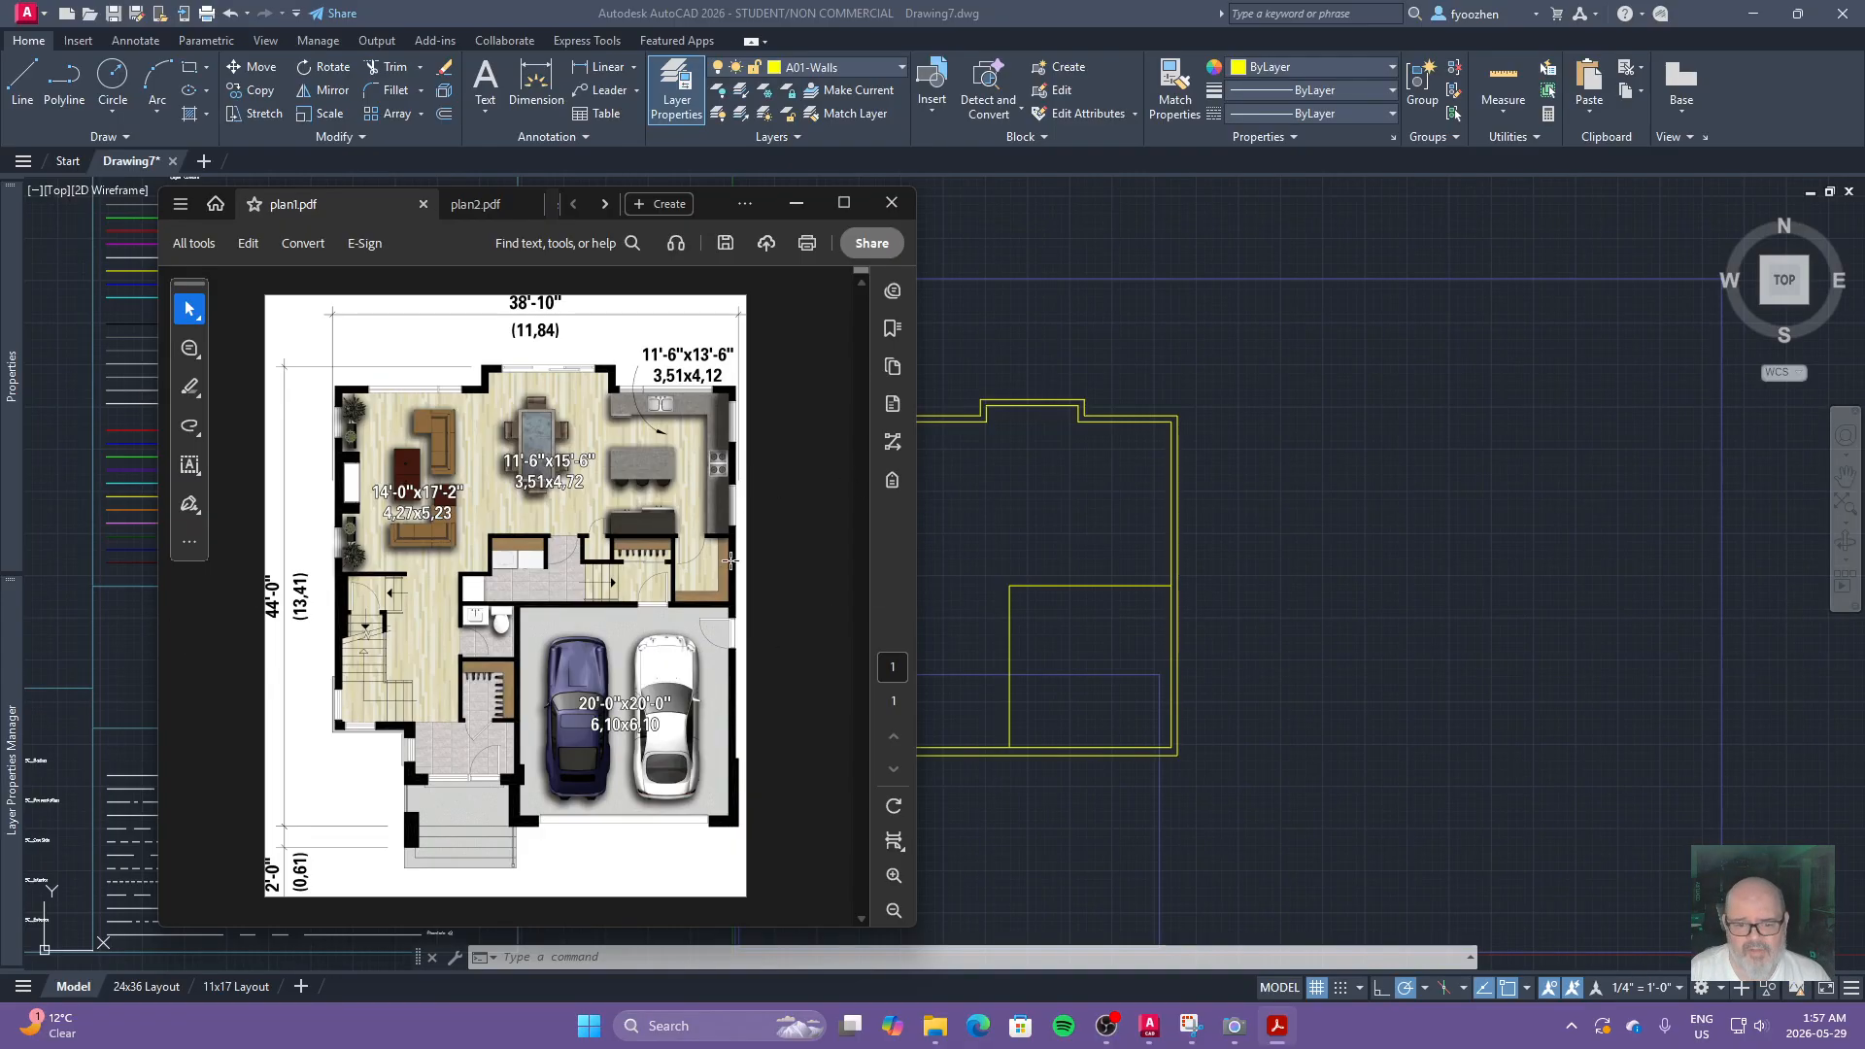
scroll(1292, 582, "down", 2)
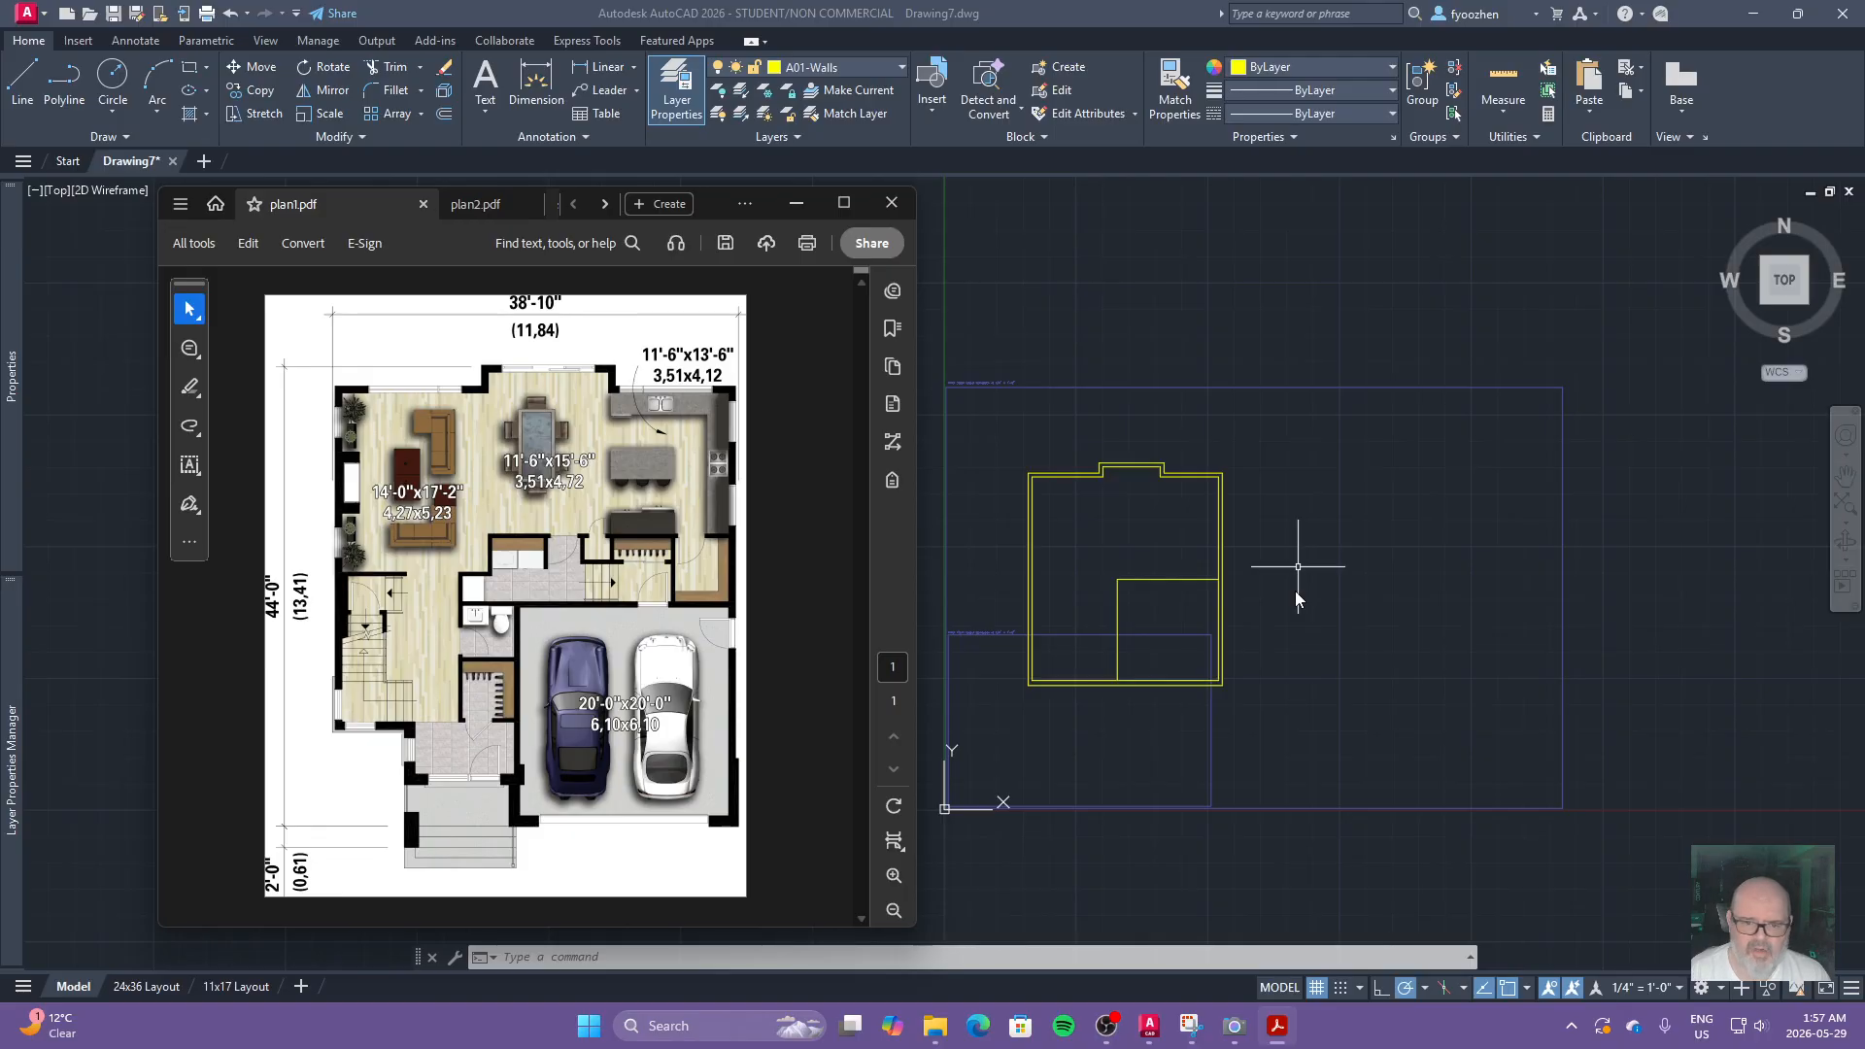
left_click(133, 20)
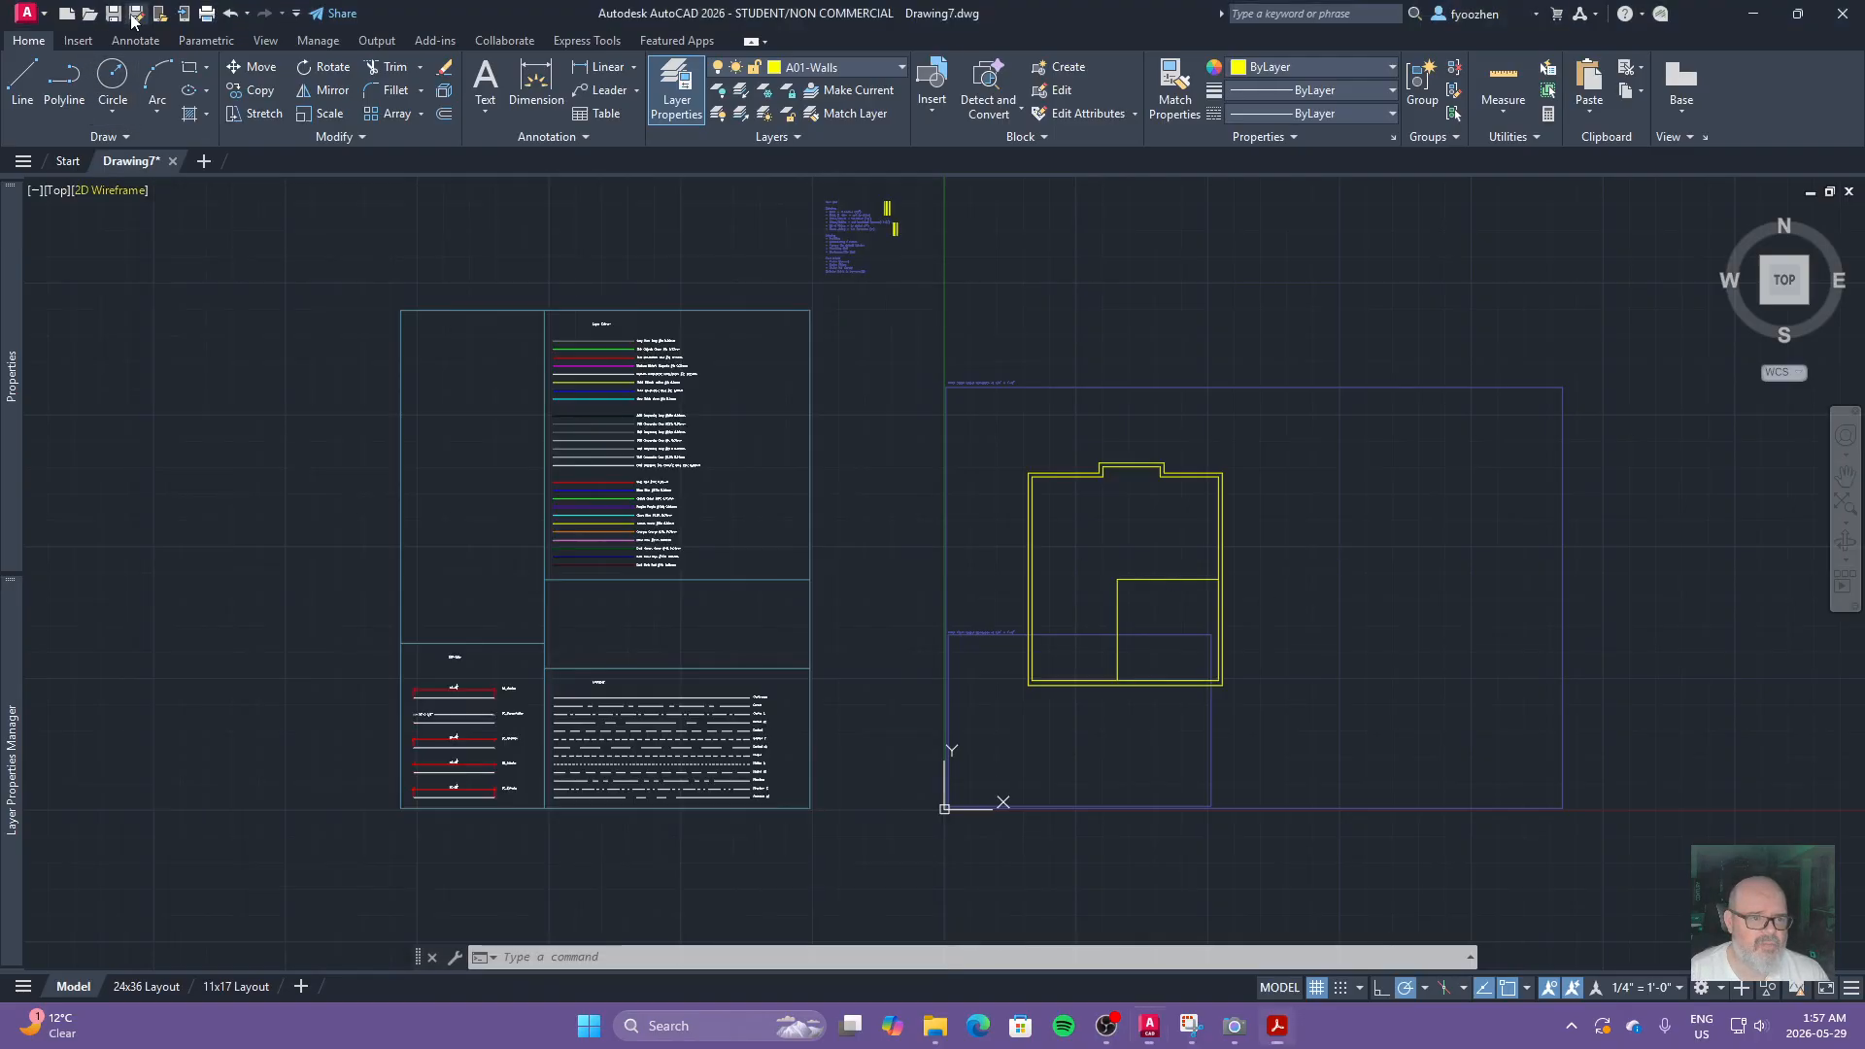
Step: Save the drawing as LetsCAD.dwg in the O Plan folder on the Desktop, using the AutoCAD 2018 Drawing format
left_click(135, 14)
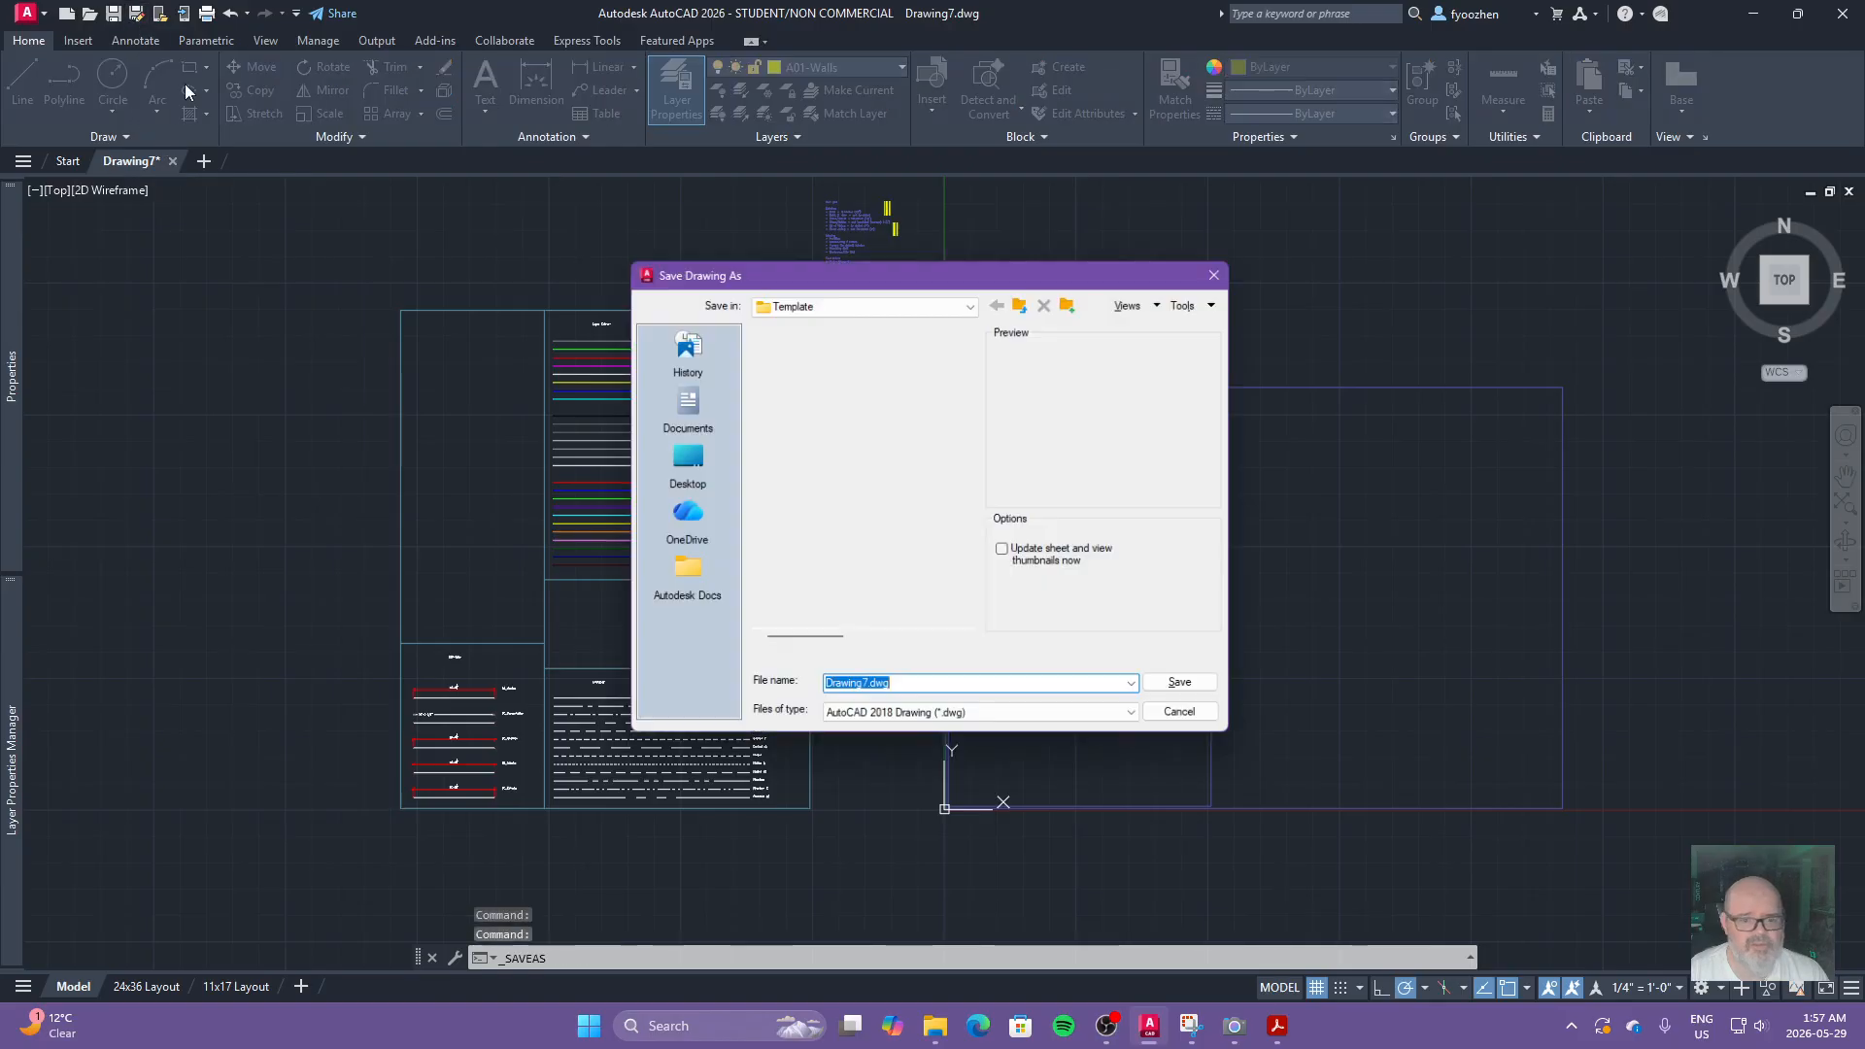
left_click(680, 458)
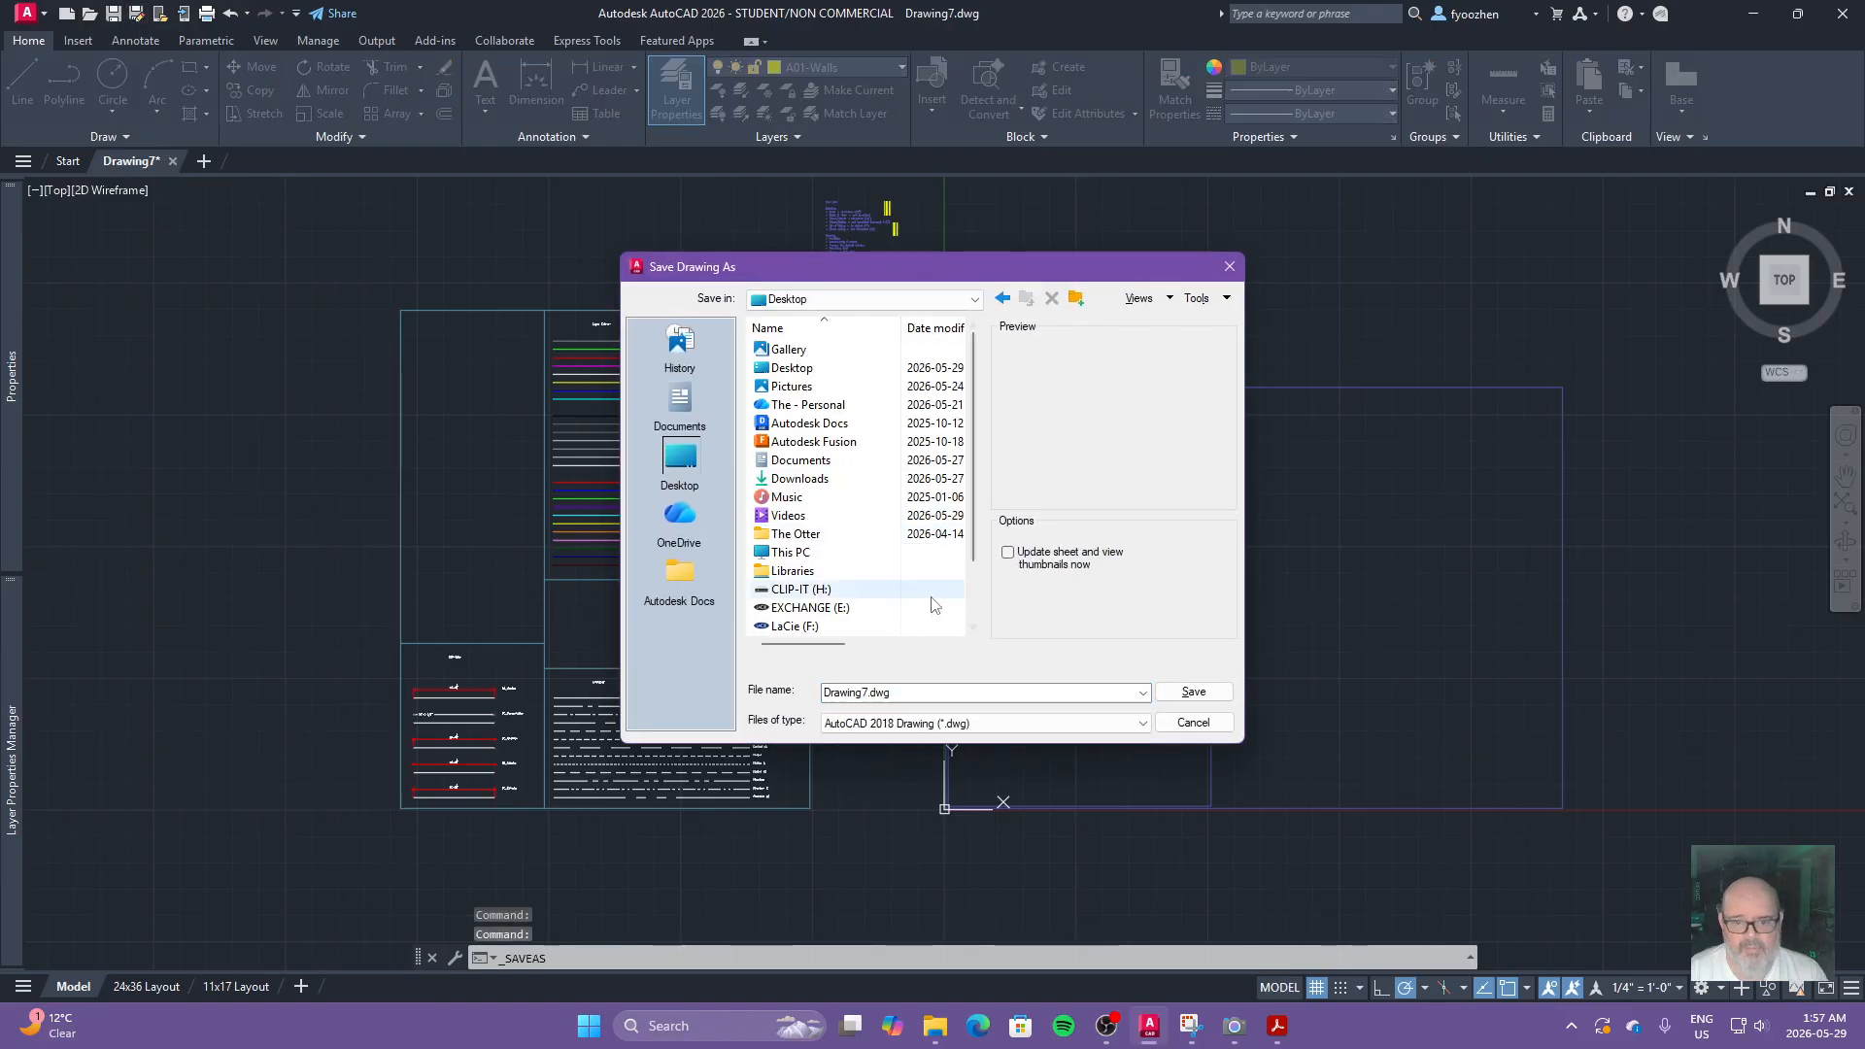
scroll(804, 583, "down", 2)
double_click(806, 587)
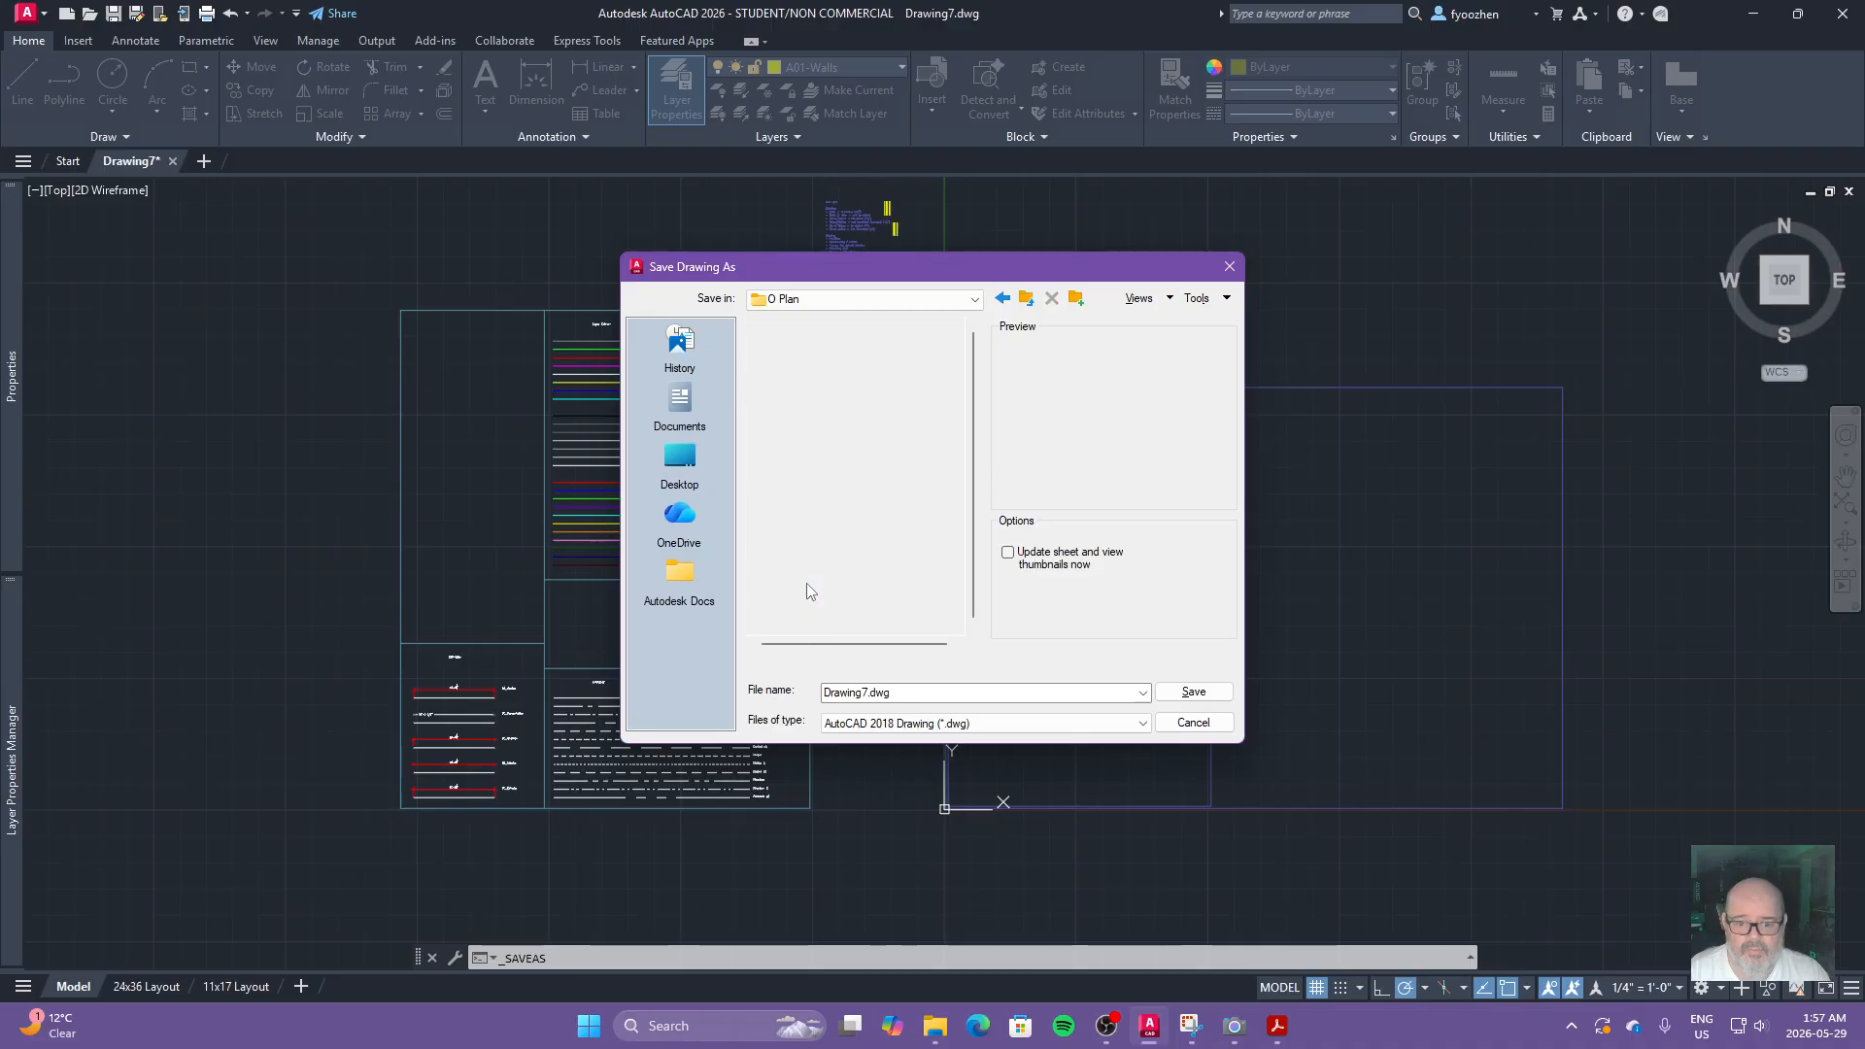
left_click(864, 694)
left_click(869, 693)
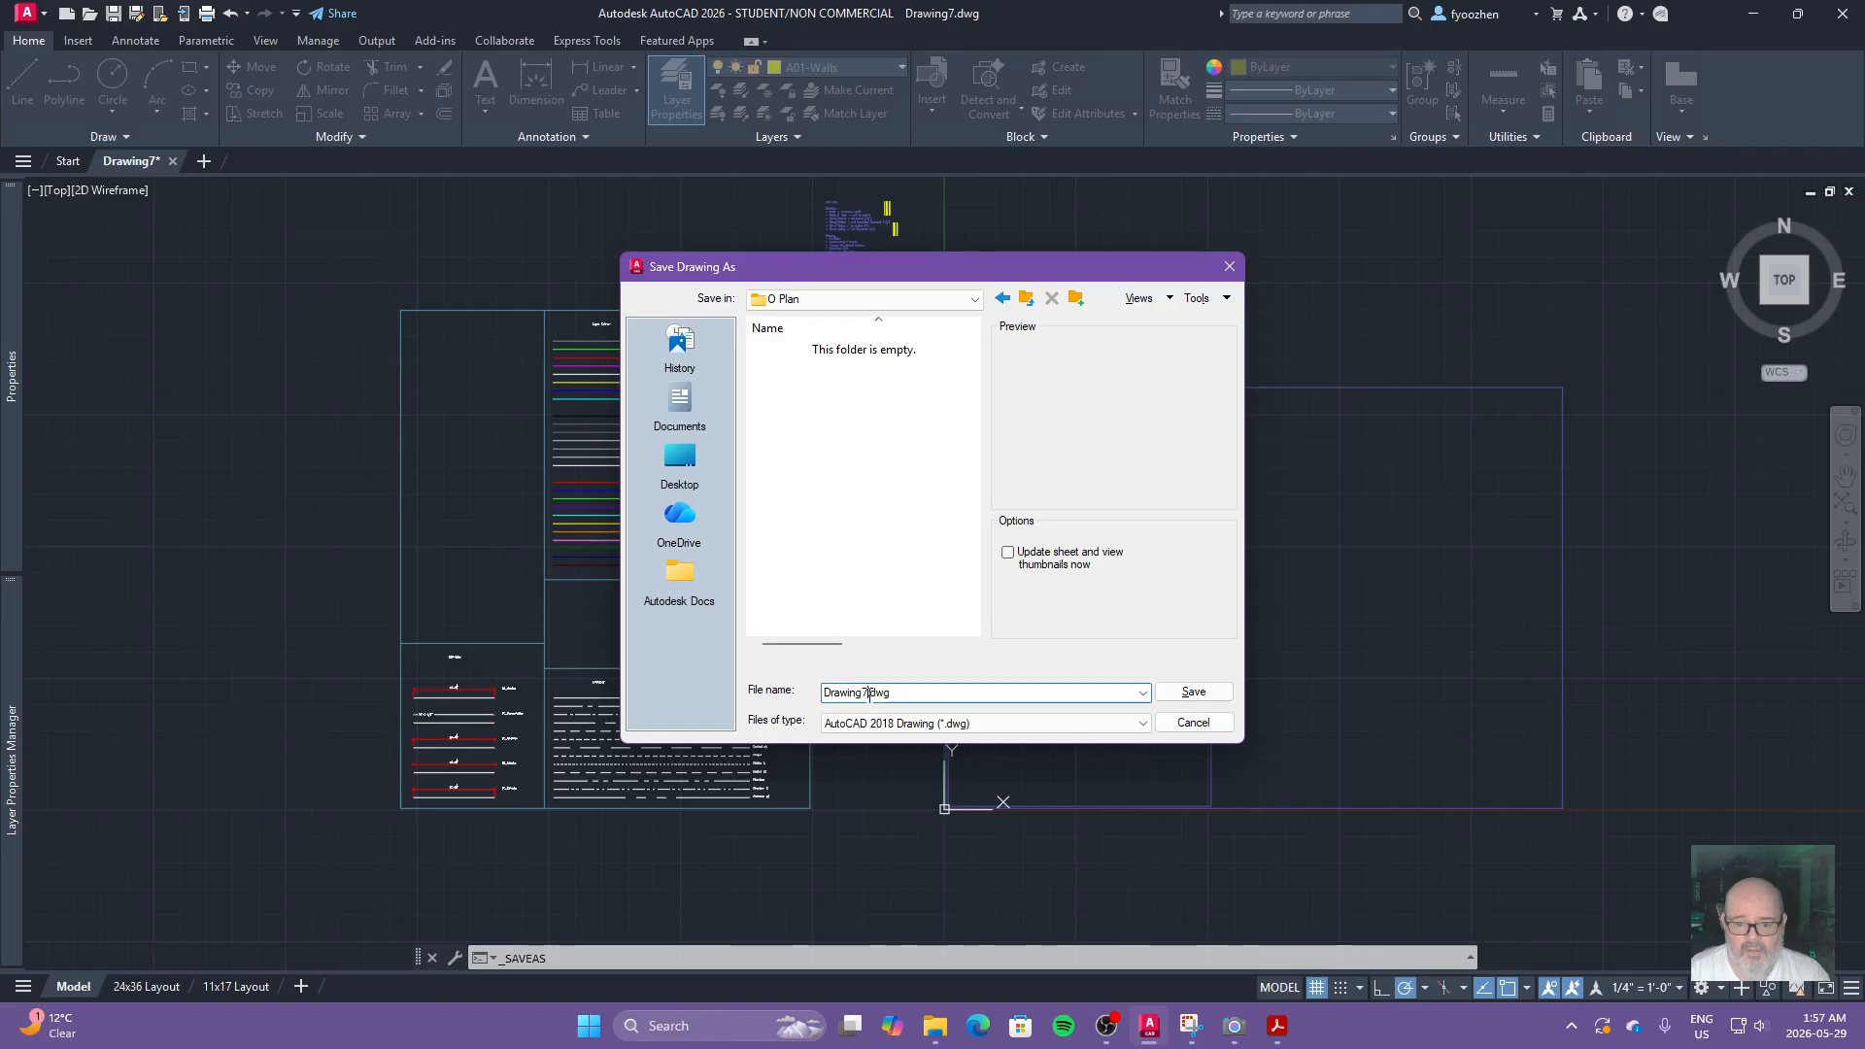
left_click_drag(863, 692, 761, 688)
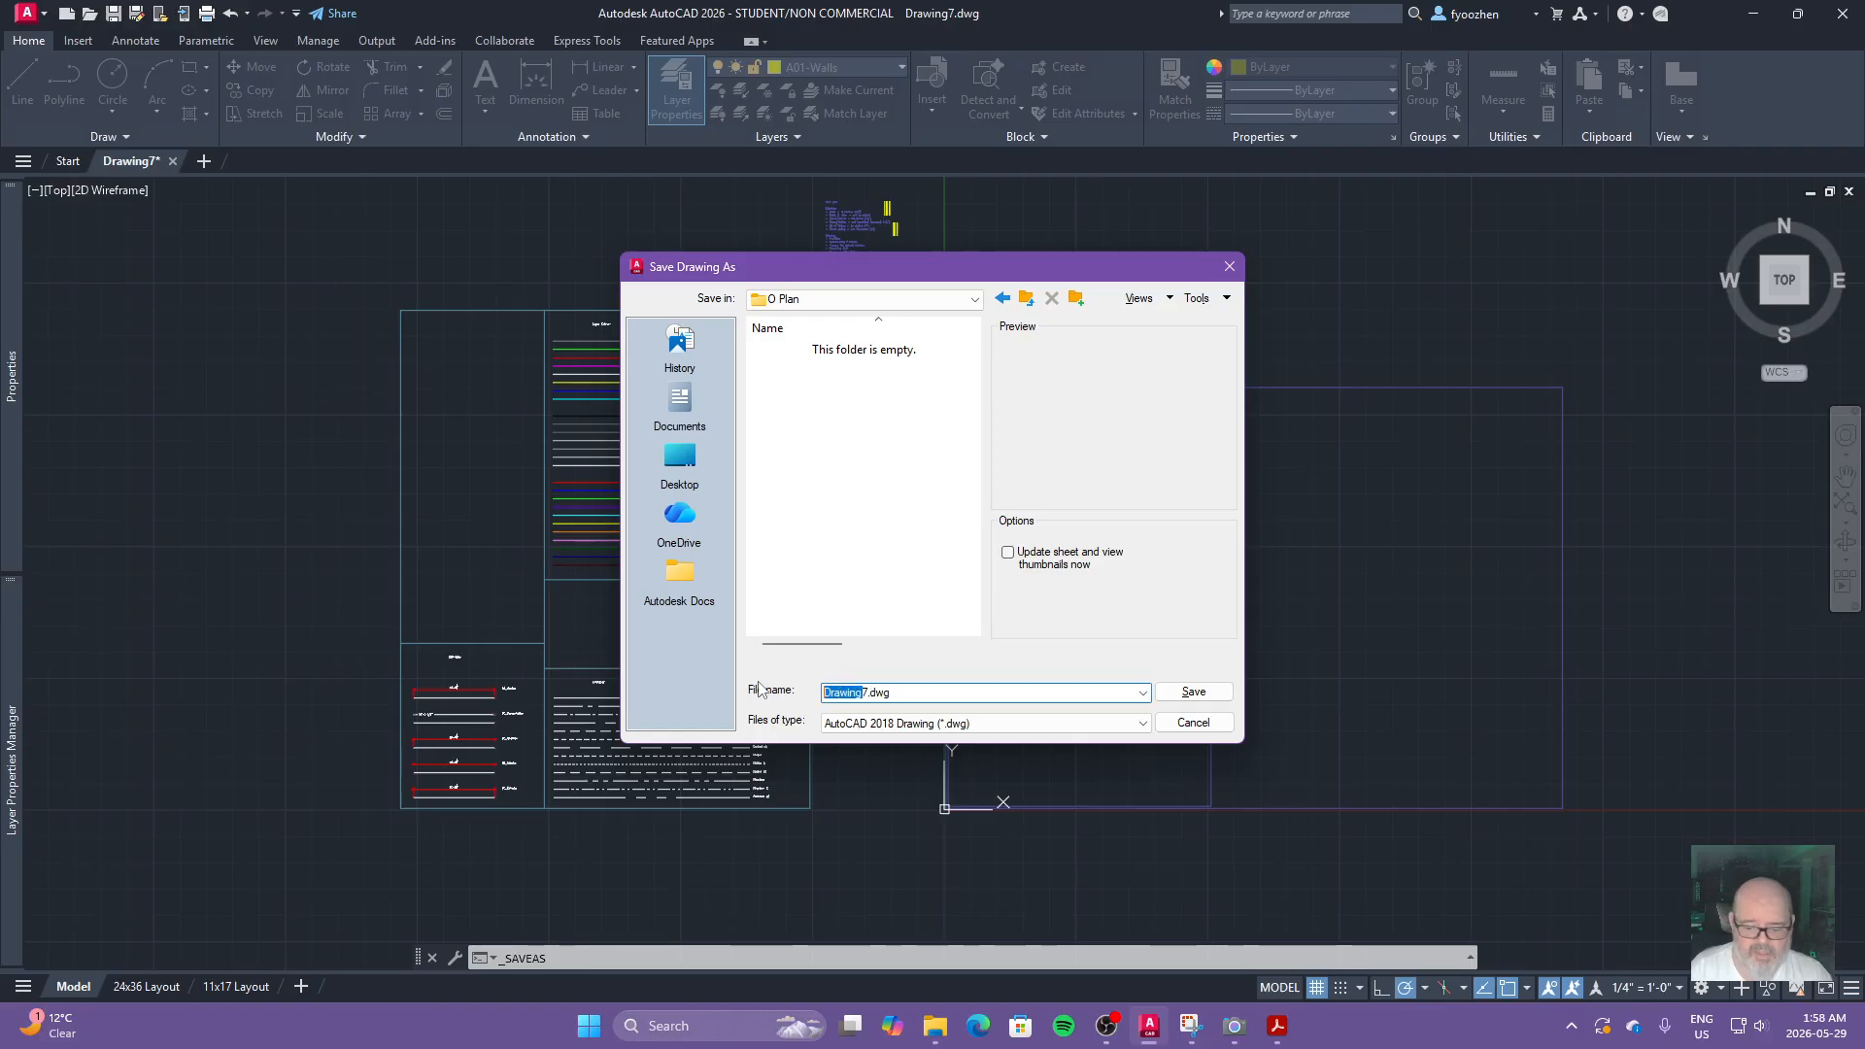
key("Delete")
key("Delete")
type("Lets")
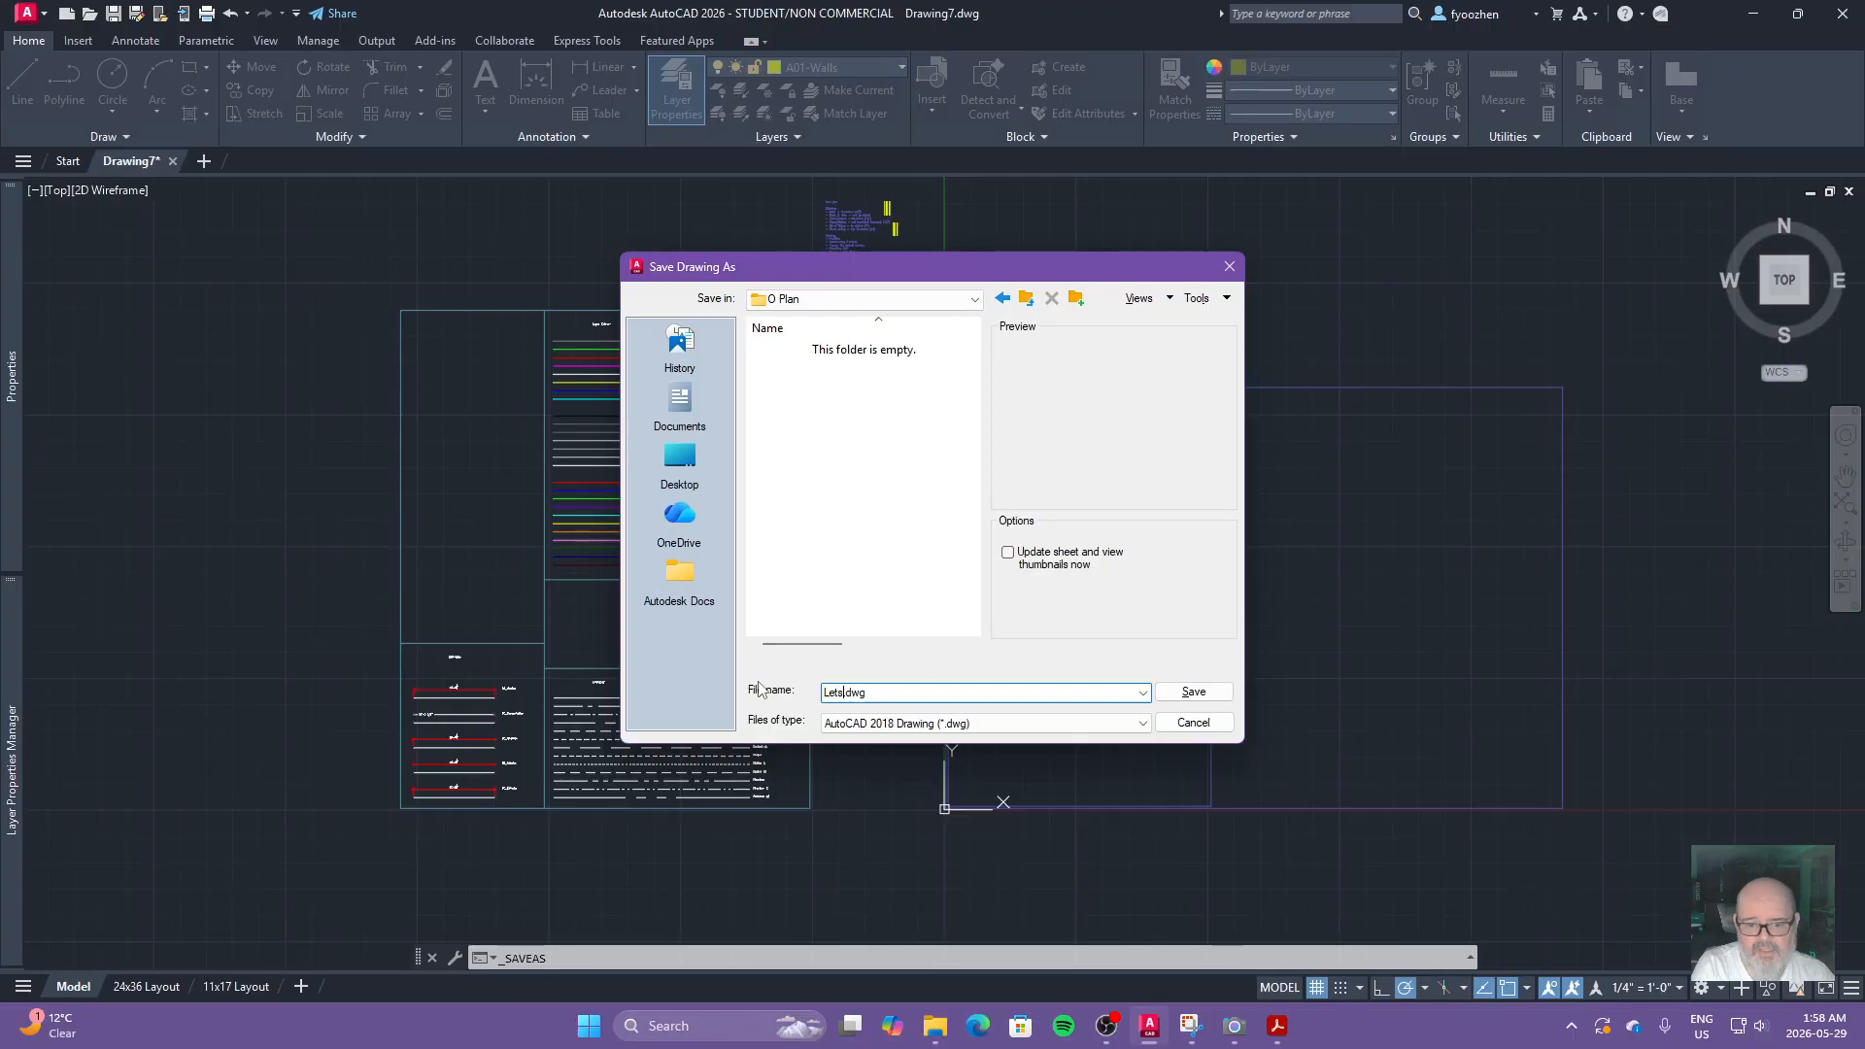
type("CAD")
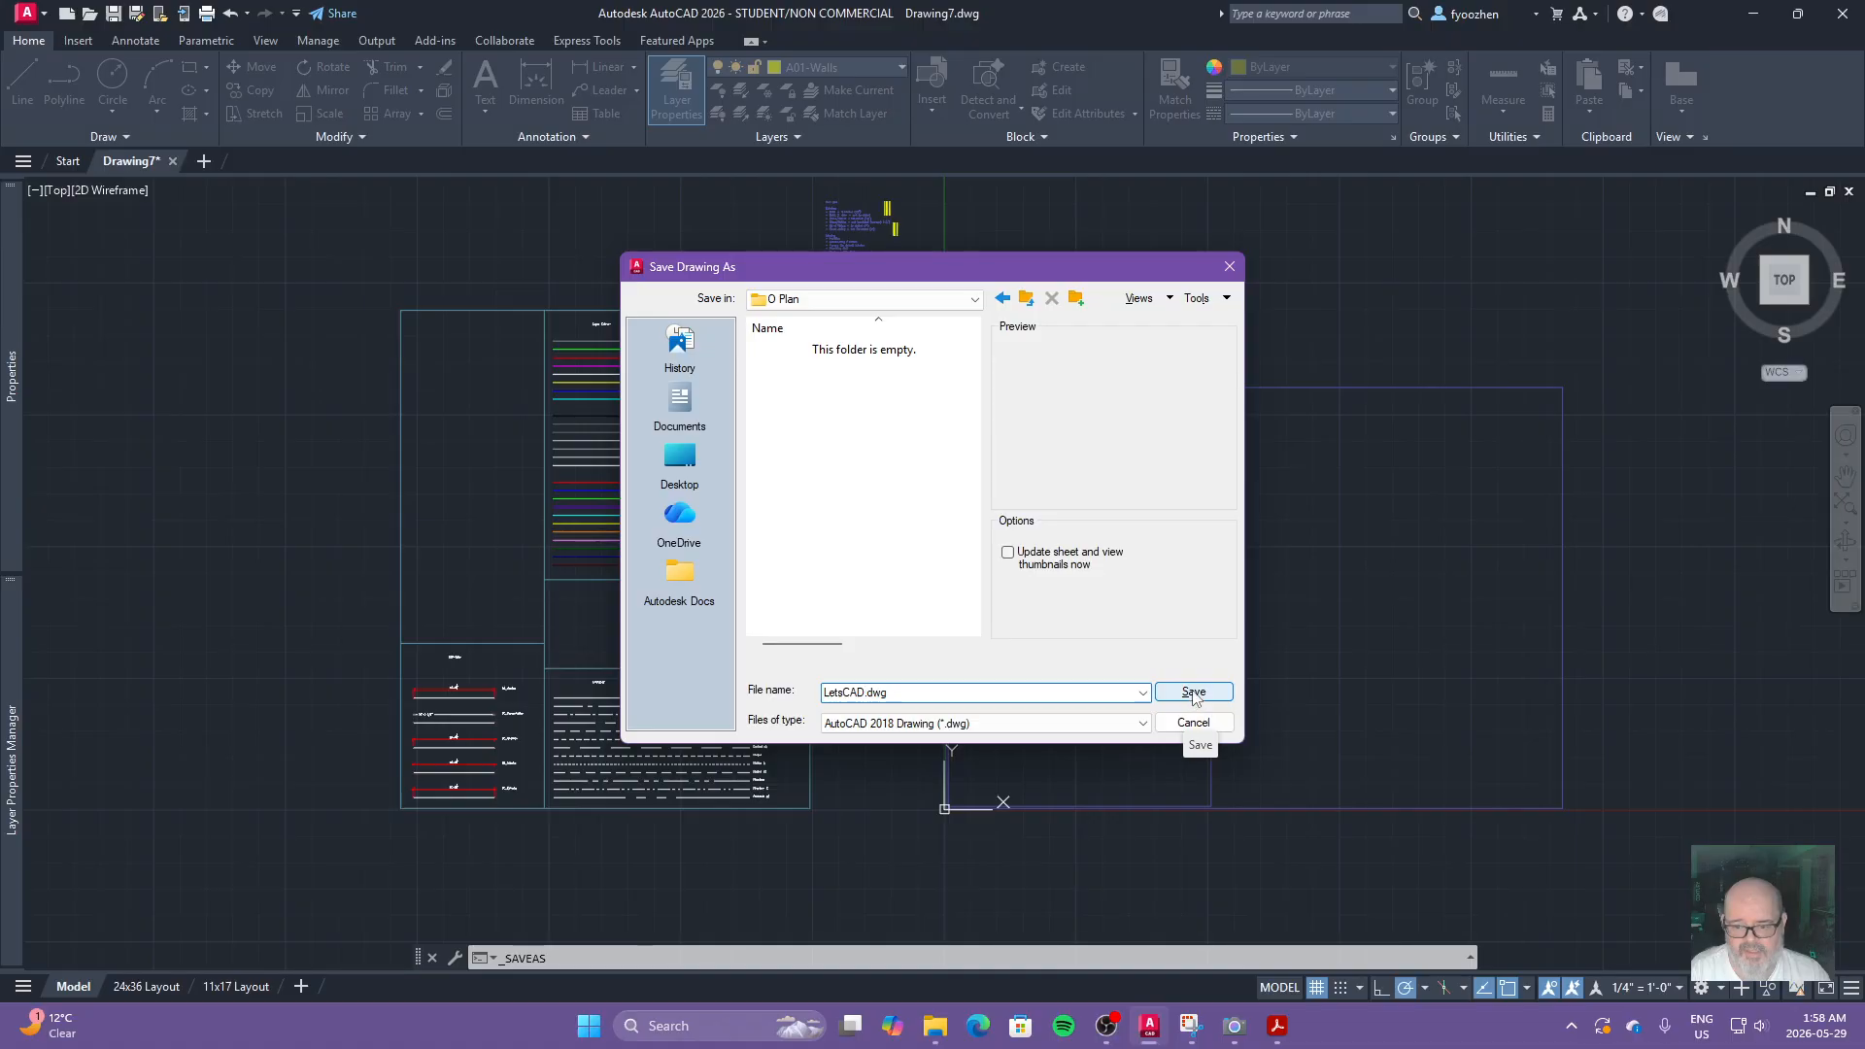
left_click(1194, 691)
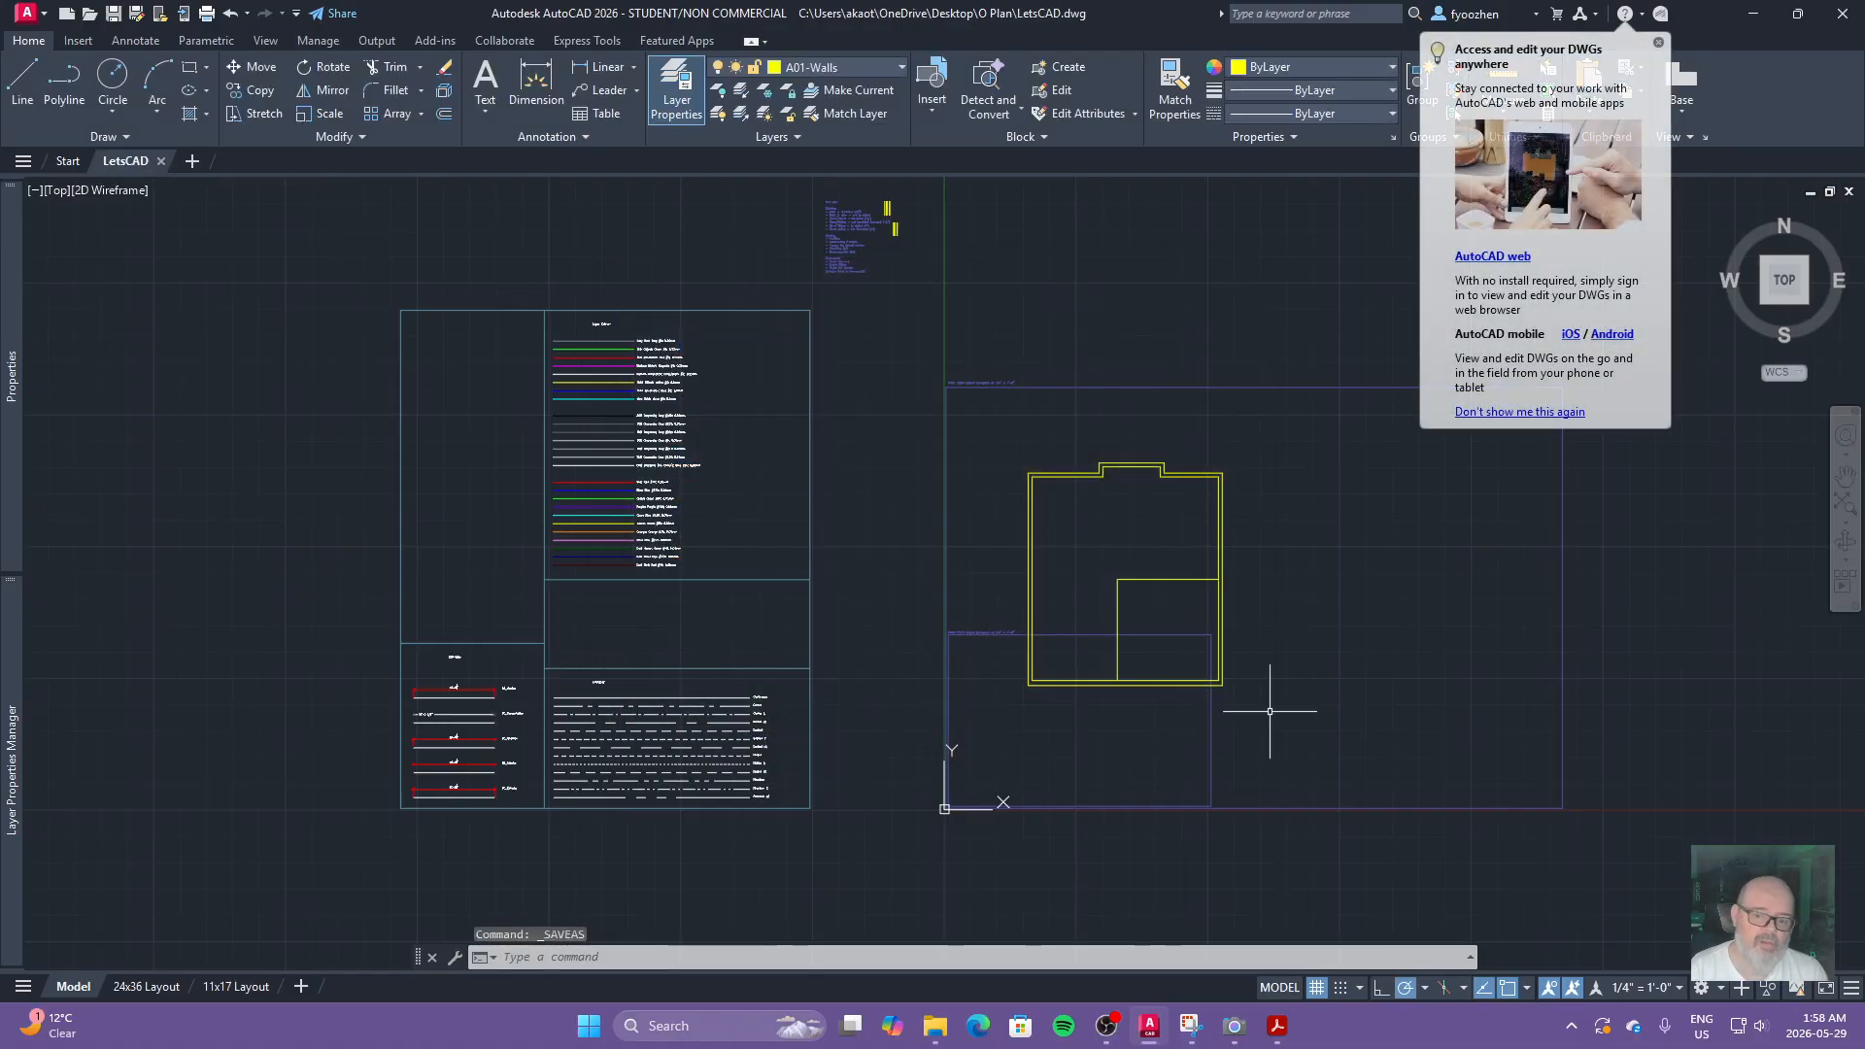